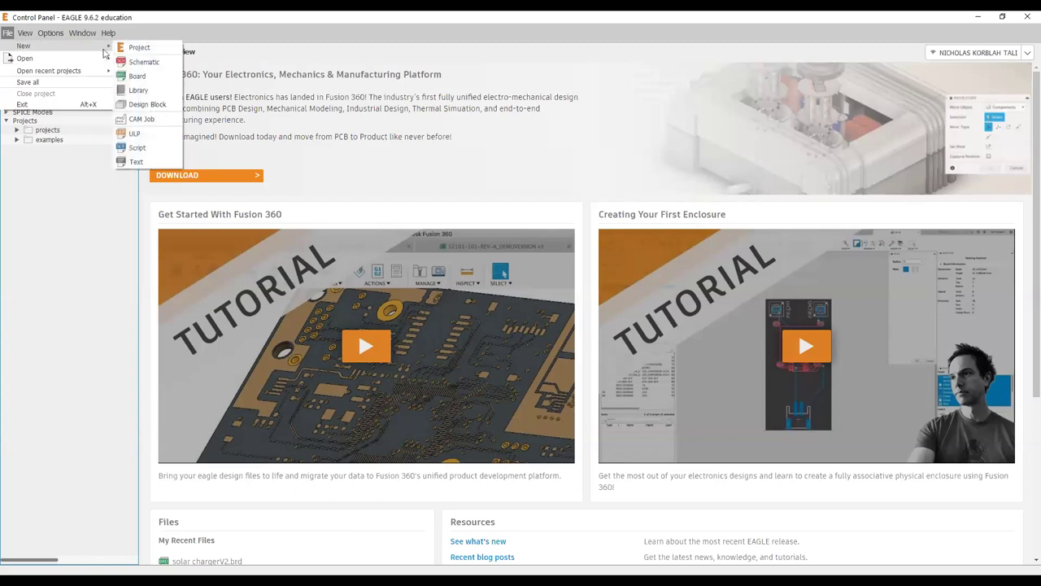
# Step: Create a new project and name it "Motor driver"
pyautogui.click(138, 48)
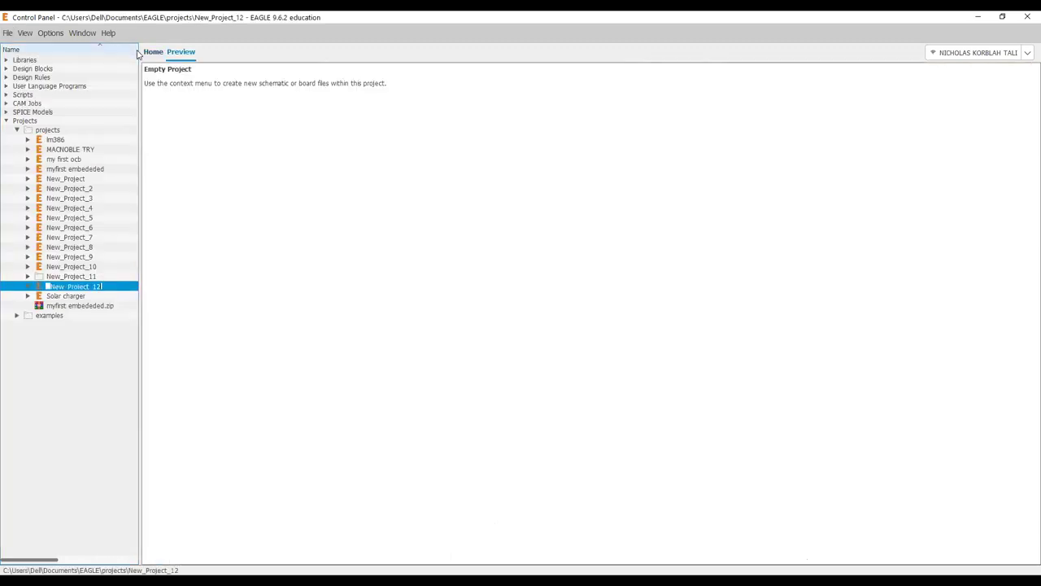
pyautogui.press('BackSpace')
pyautogui.write('MO')
pyautogui.press('BackSpace')
pyautogui.write('otor driver')
pyautogui.press('Return')
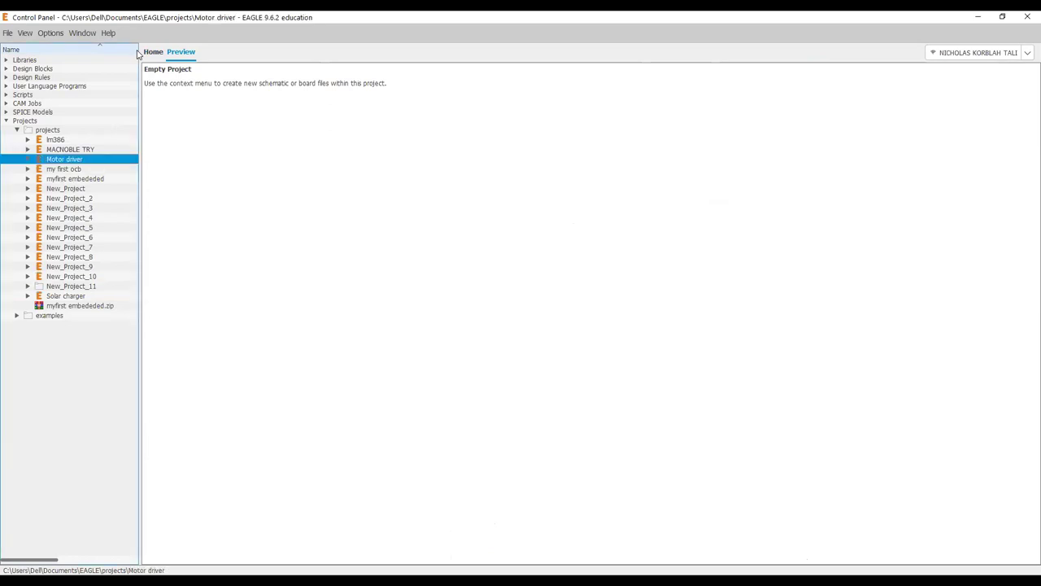
# Step: Create a new schematic inside the Motor driver project and bring it into view
pyautogui.rightClick(47, 164)
pyautogui.moveTo(80, 178)
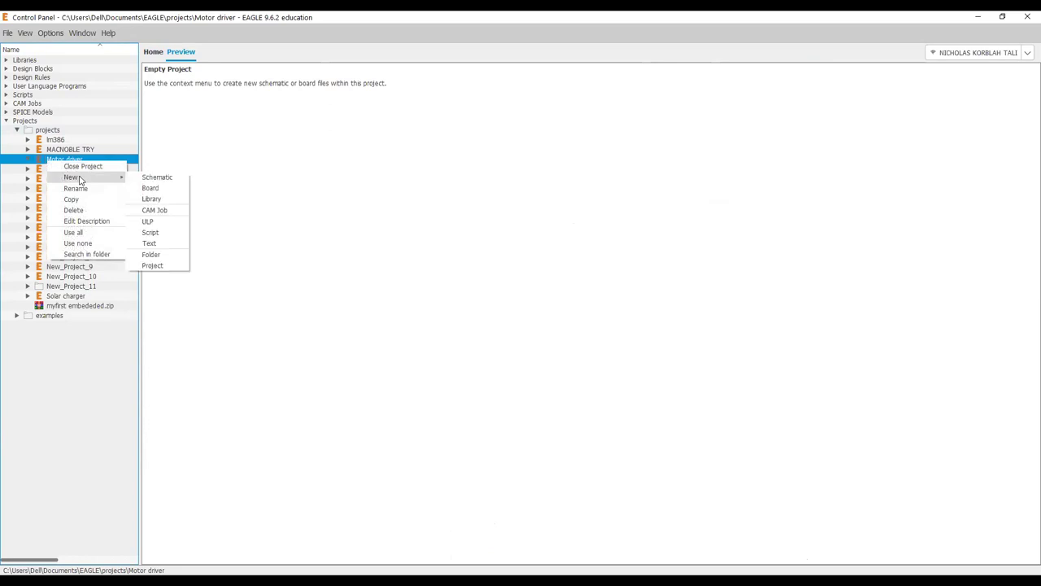
pyautogui.click(149, 178)
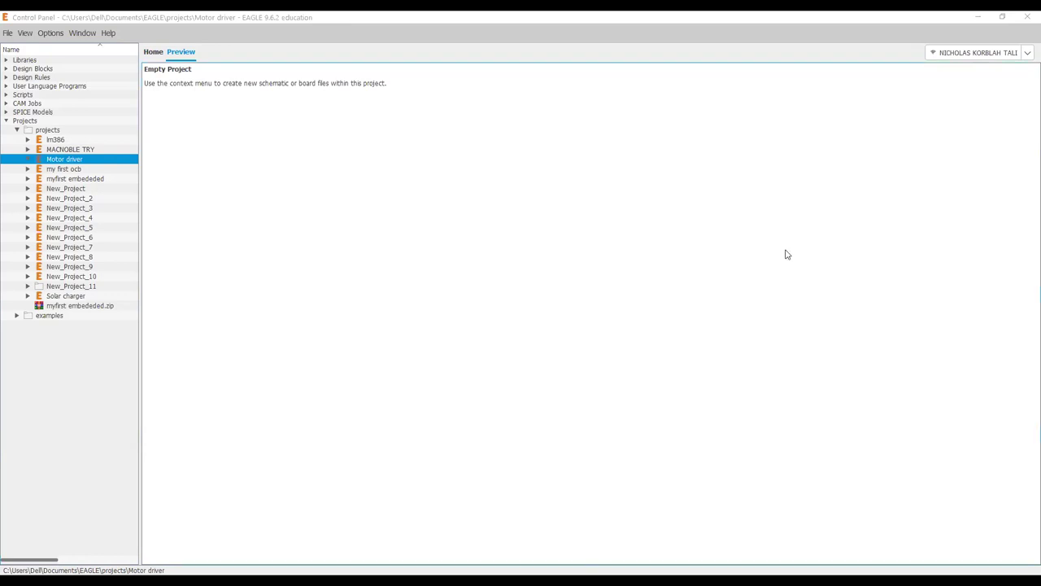
pyautogui.click(978, 17)
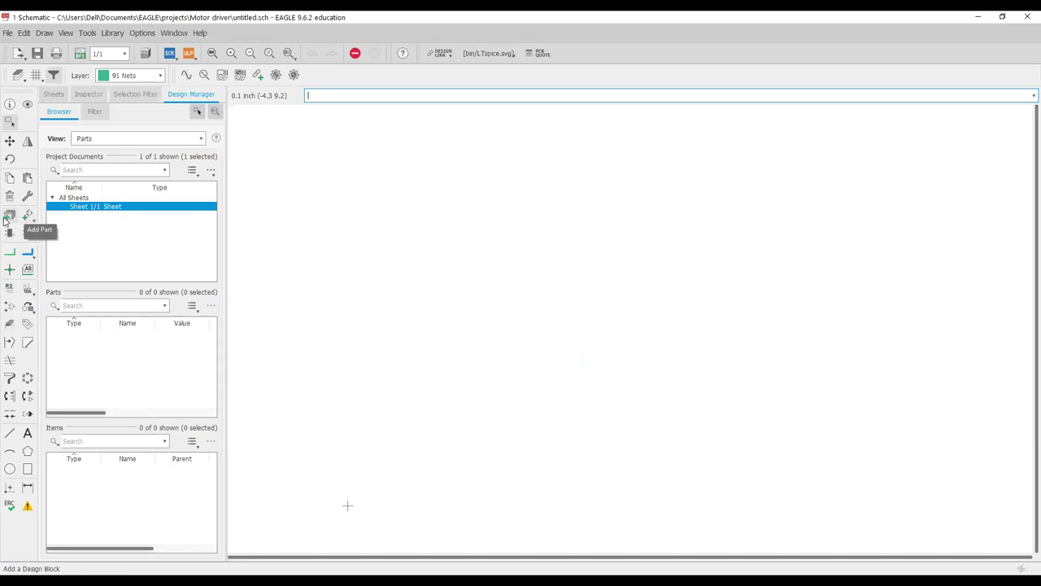
pyautogui.click(29, 258)
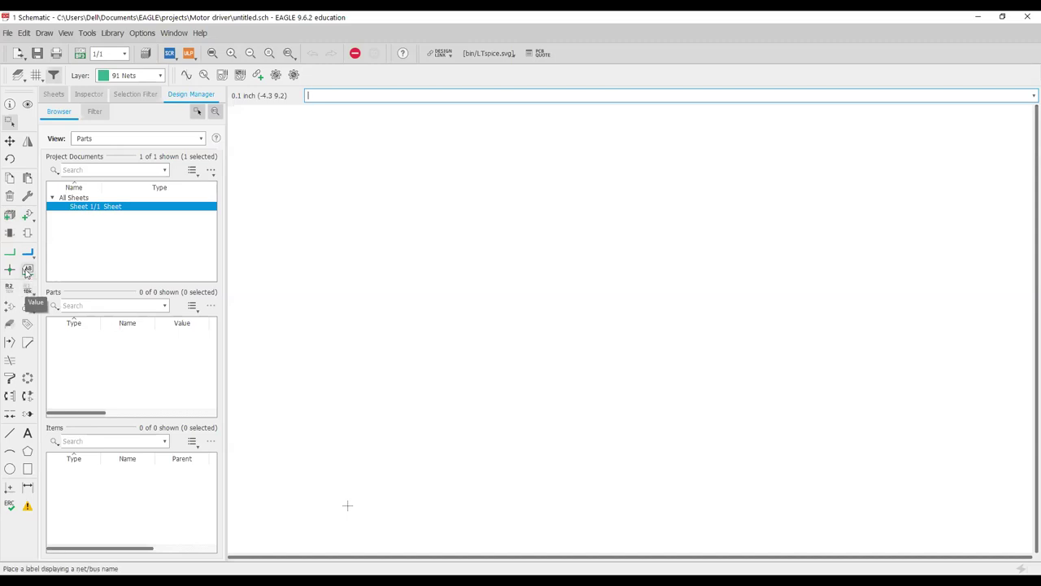
pyautogui.click(9, 197)
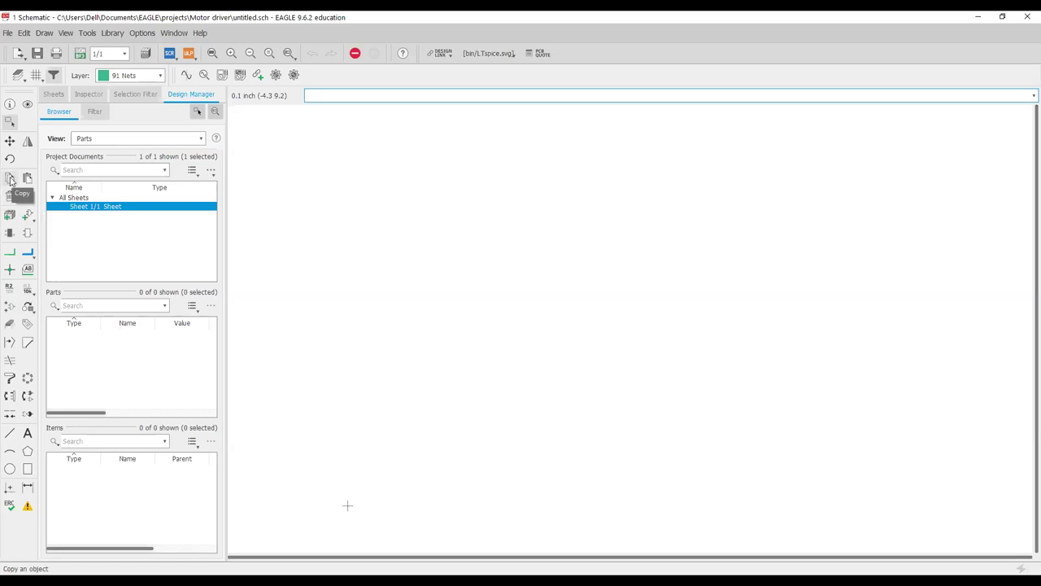
pyautogui.click(25, 178)
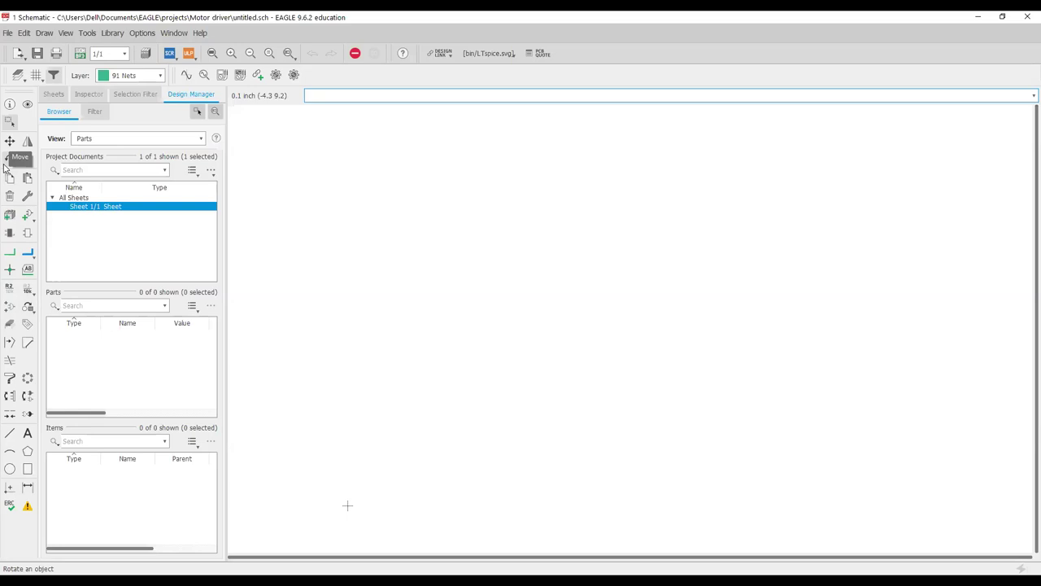
pyautogui.click(11, 142)
pyautogui.moveTo(376, 207); pyautogui.dragTo(329, 458)
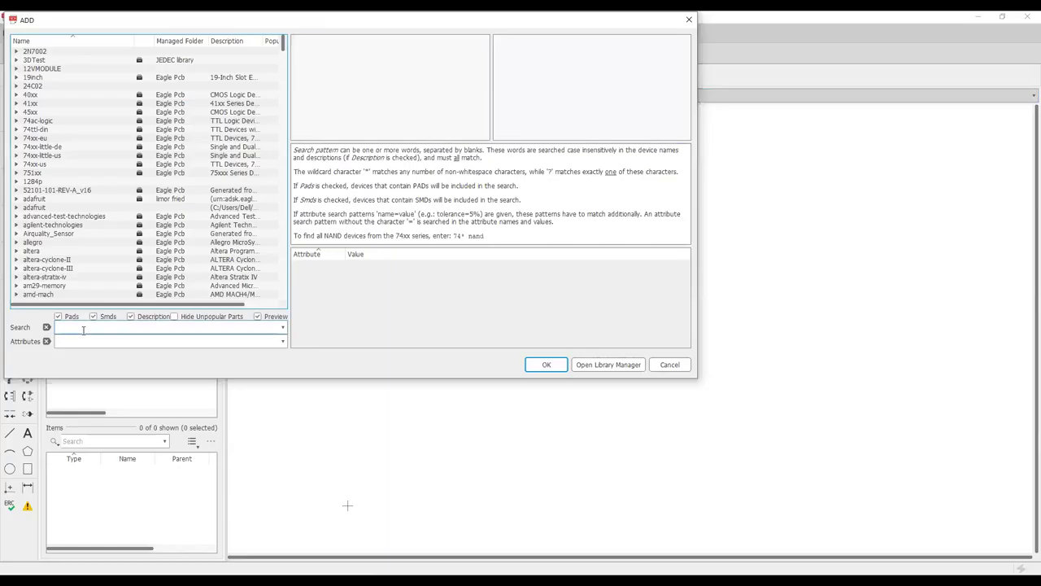
# Step: Browse the part libraries and search them for "frame"
pyautogui.scroll(-20, 60, 233)
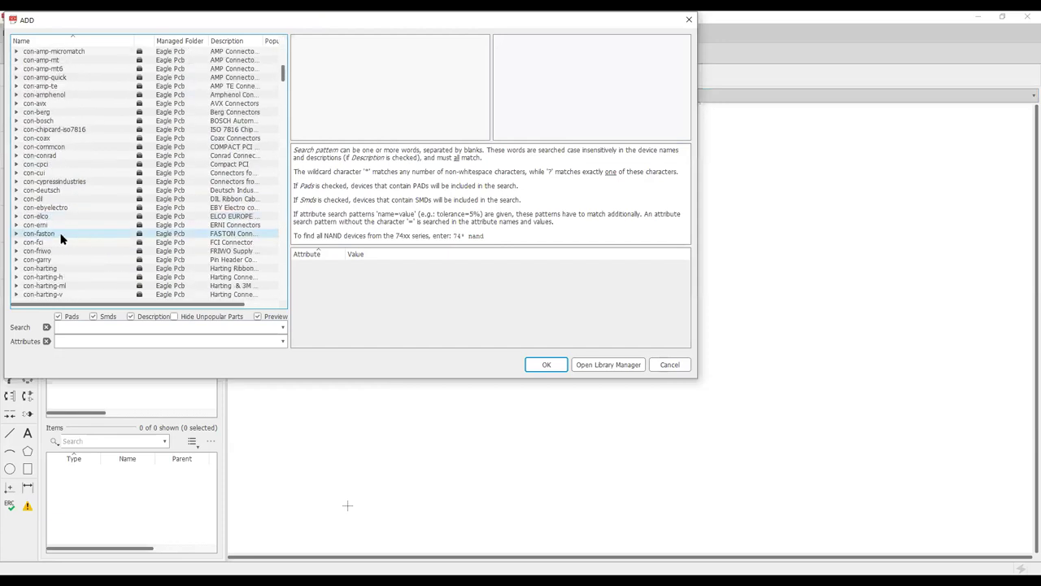
pyautogui.click(62, 326)
pyautogui.write('frame')
pyautogui.press('Return')
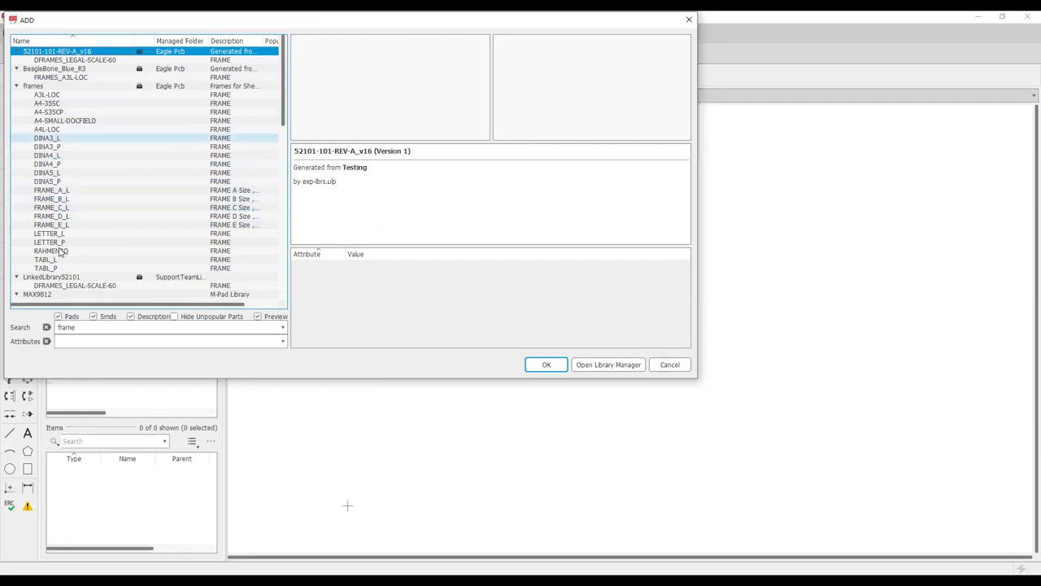
# Step: Broaden the part search with wildcards to "*fra*" and look through the frames library
pyautogui.click(87, 326)
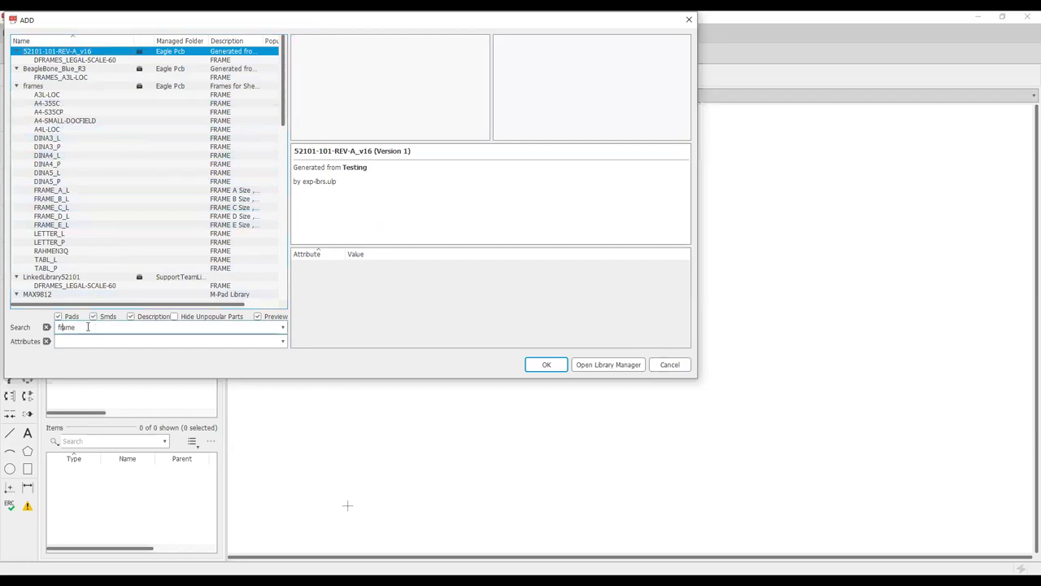
pyautogui.write('*')
pyautogui.press('BackSpace')
pyautogui.press('BackSpace')
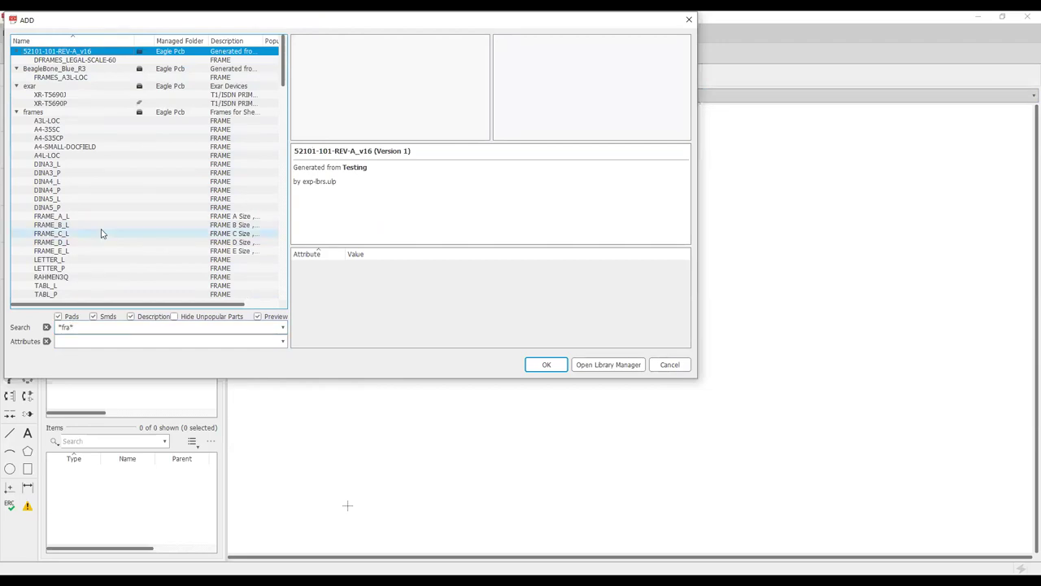
pyautogui.scroll(-1, 101, 234)
pyautogui.scroll(1, 102, 234)
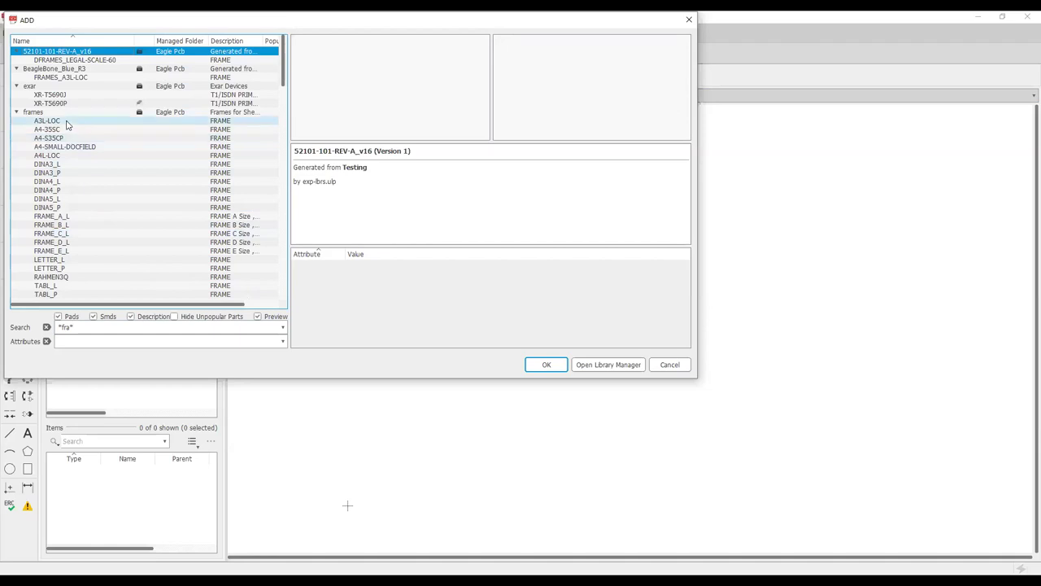
# Step: Place one A4L-LOC frame on the schematic sheet with its lower-left corner at the origin (0 0), and fit it in view
pyautogui.click(65, 158)
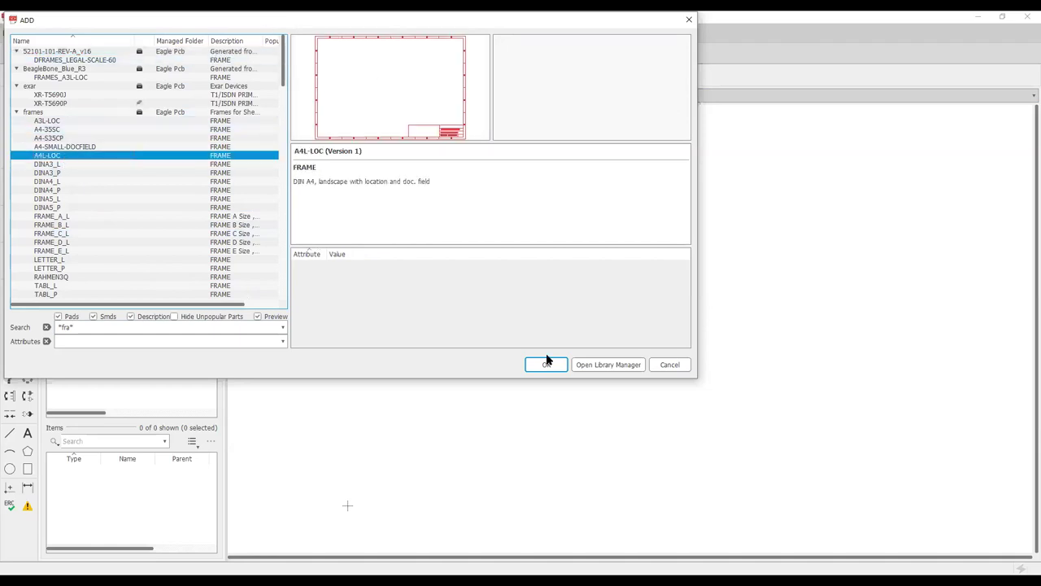
pyautogui.click(547, 365)
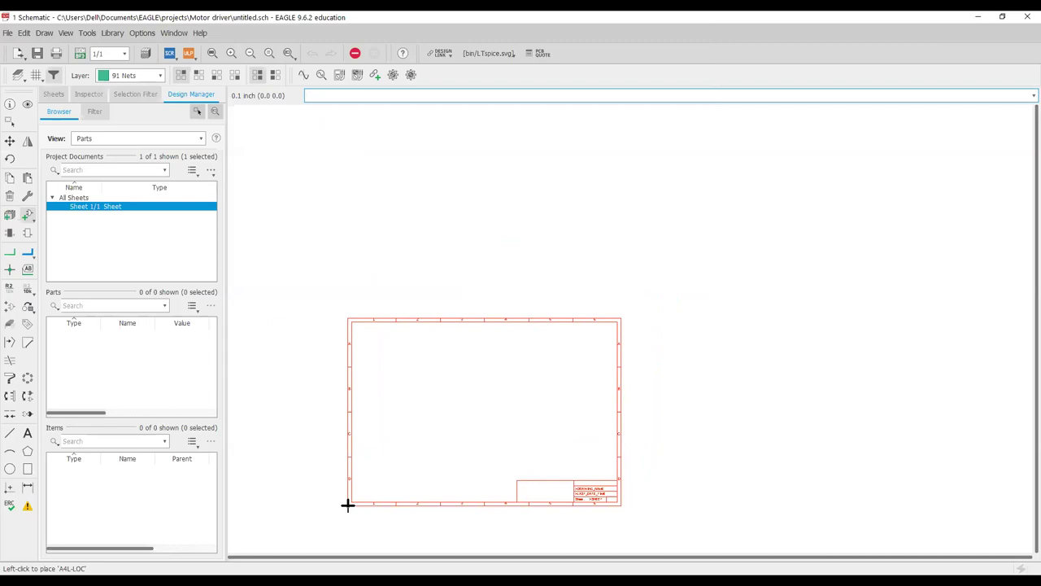
pyautogui.click(347, 505)
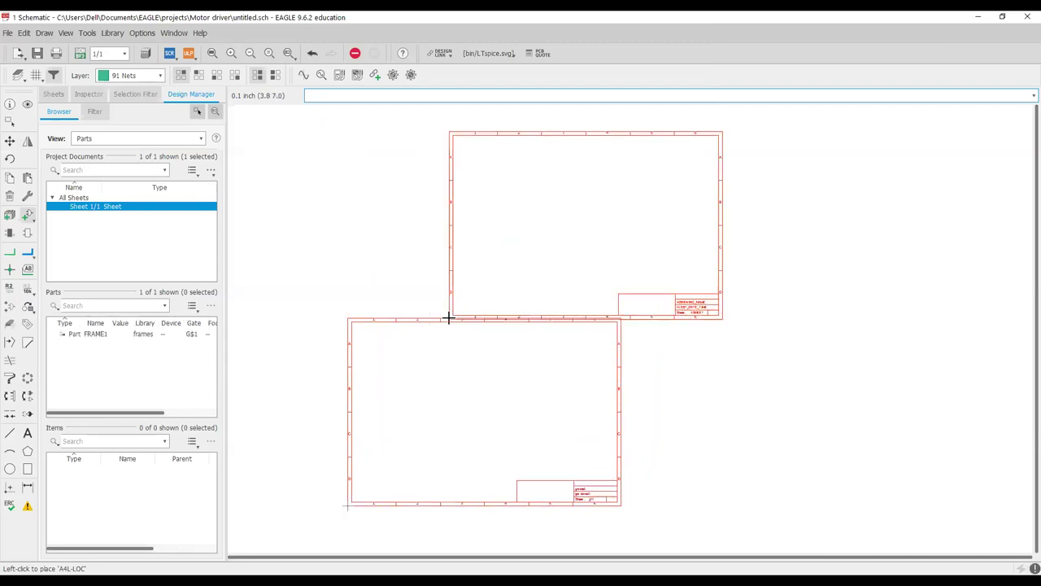
pyautogui.press('Escape')
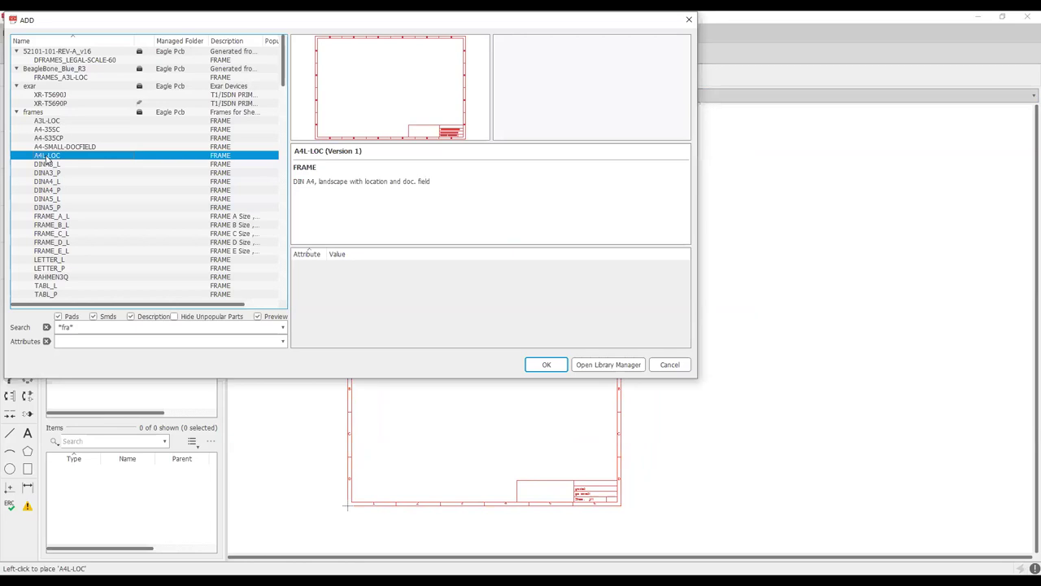
pyautogui.press('Escape')
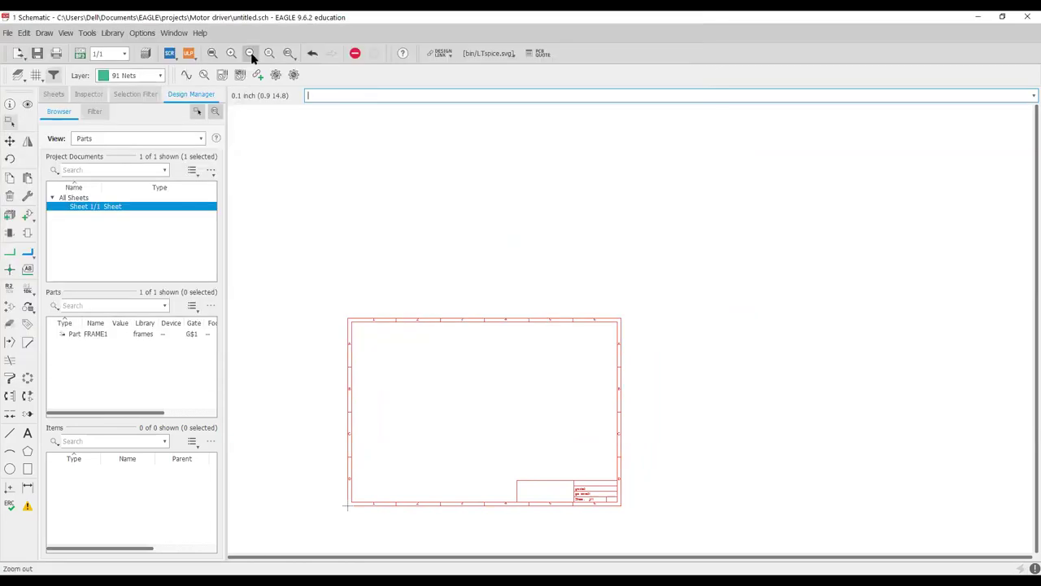
pyautogui.click(213, 54)
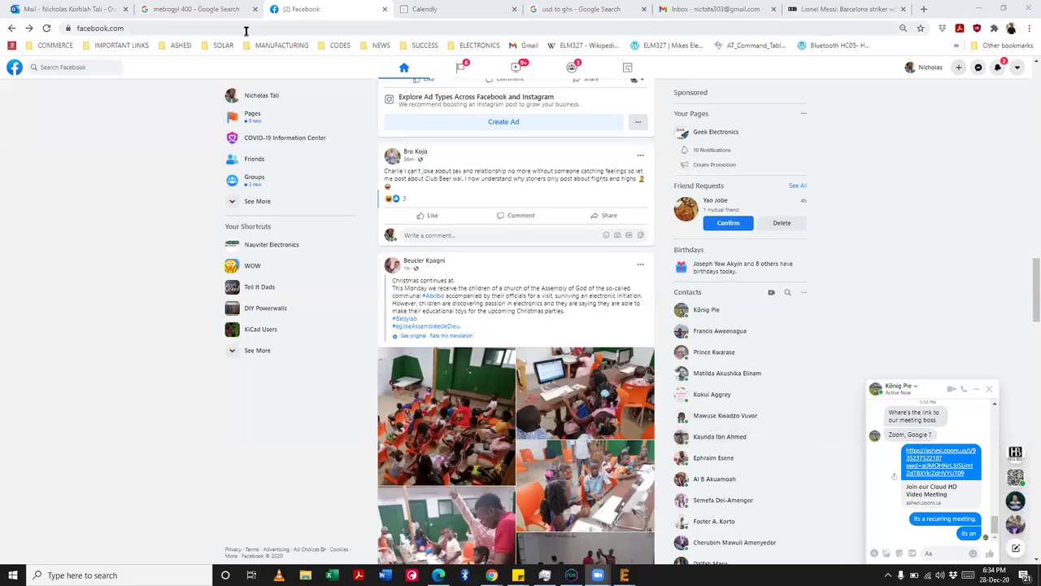
# Step: Switch to the Chrome browser and open the EAGLE library page at diymodules.org/eagle
pyautogui.click(319, 27)
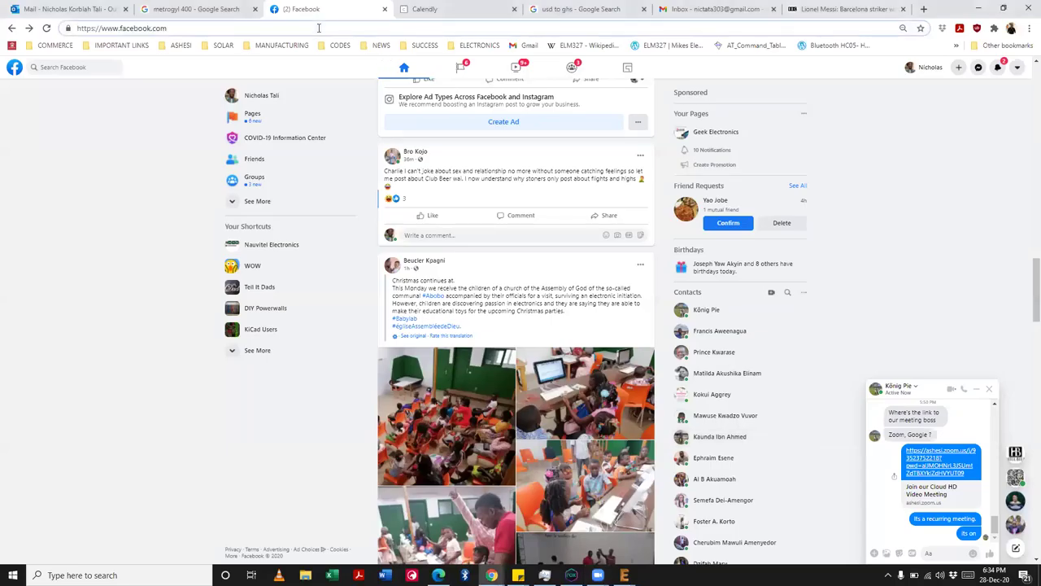
pyautogui.hotkey('ctrl', 'a')
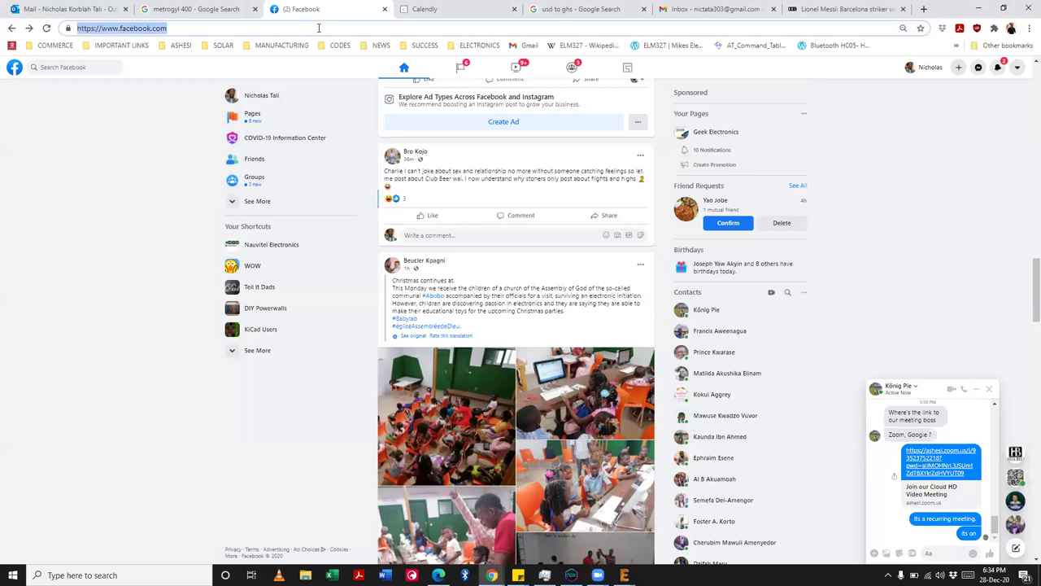
pyautogui.write('di')
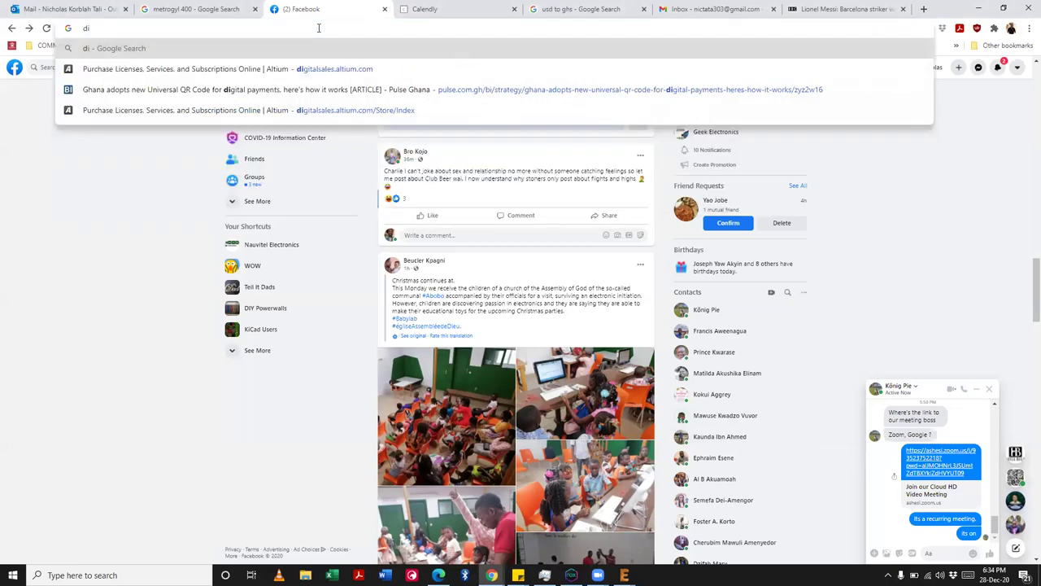
pyautogui.write('ymo')
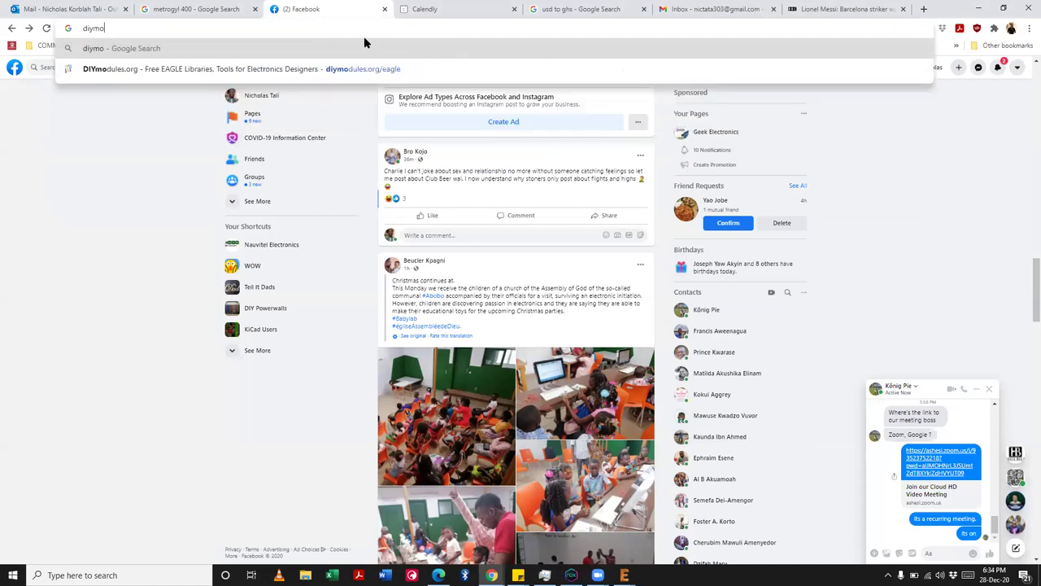
pyautogui.click(366, 69)
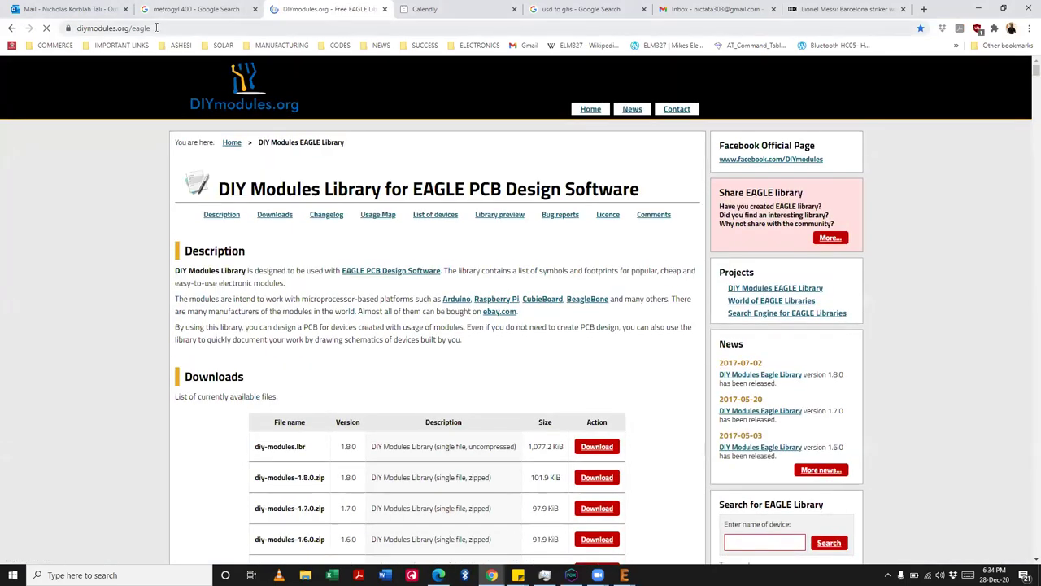
# Step: Examine the DIY Modules library page, including its available download files and the changelog of added devices
pyautogui.scroll(-2, 257, 393)
pyautogui.scroll(-3, 257, 393)
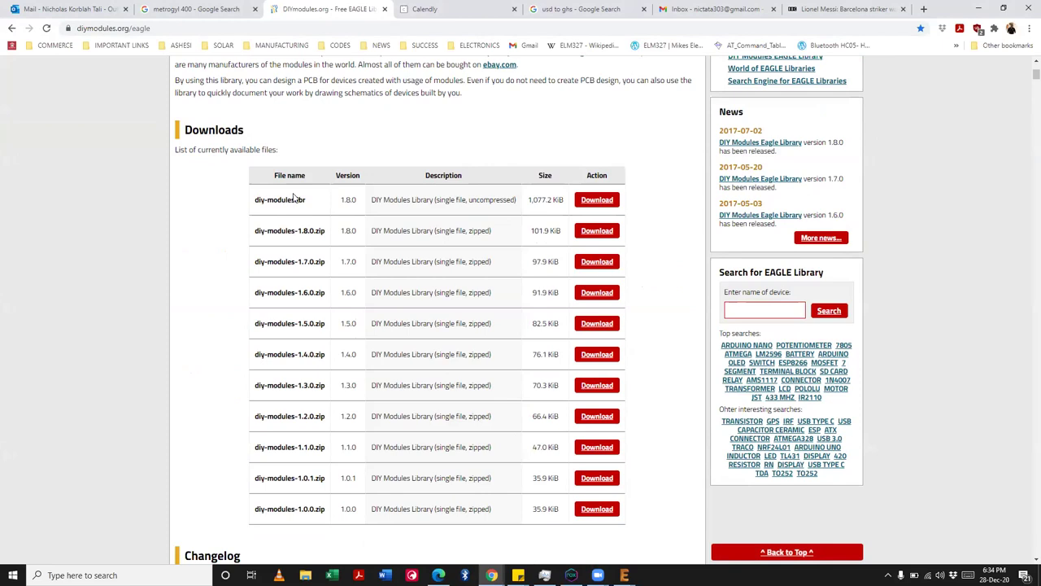
pyautogui.scroll(3, 297, 197)
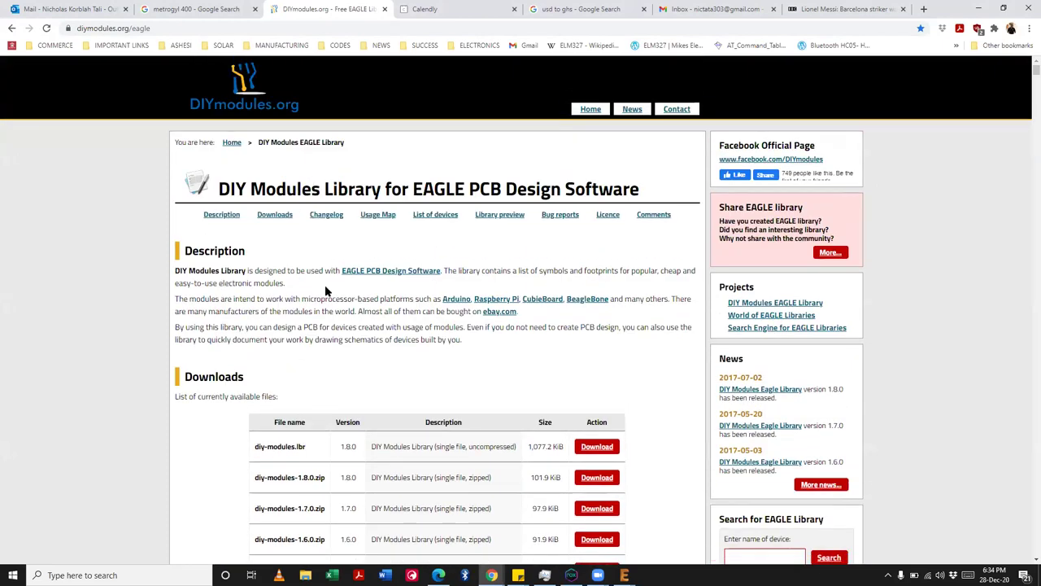
pyautogui.scroll(-10, 325, 290)
pyautogui.scroll(2, 326, 290)
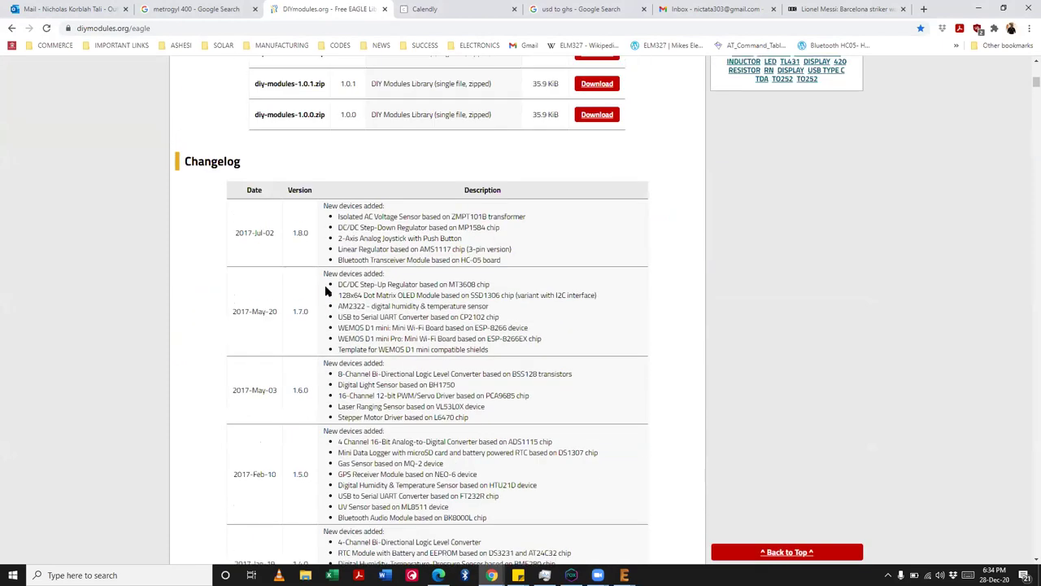
pyautogui.scroll(-1, 325, 291)
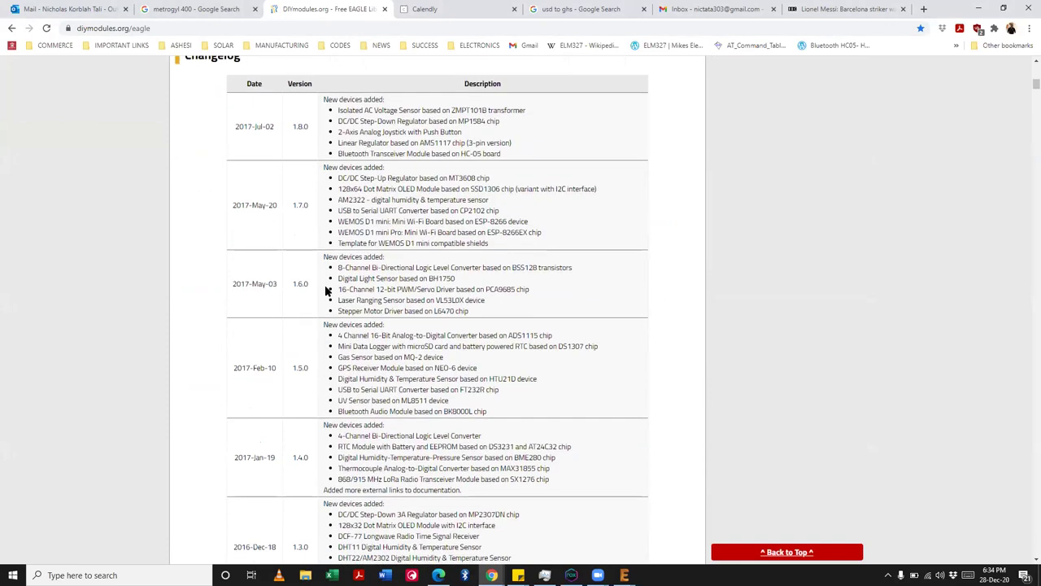
pyautogui.scroll(1, 325, 291)
pyautogui.scroll(5, 325, 290)
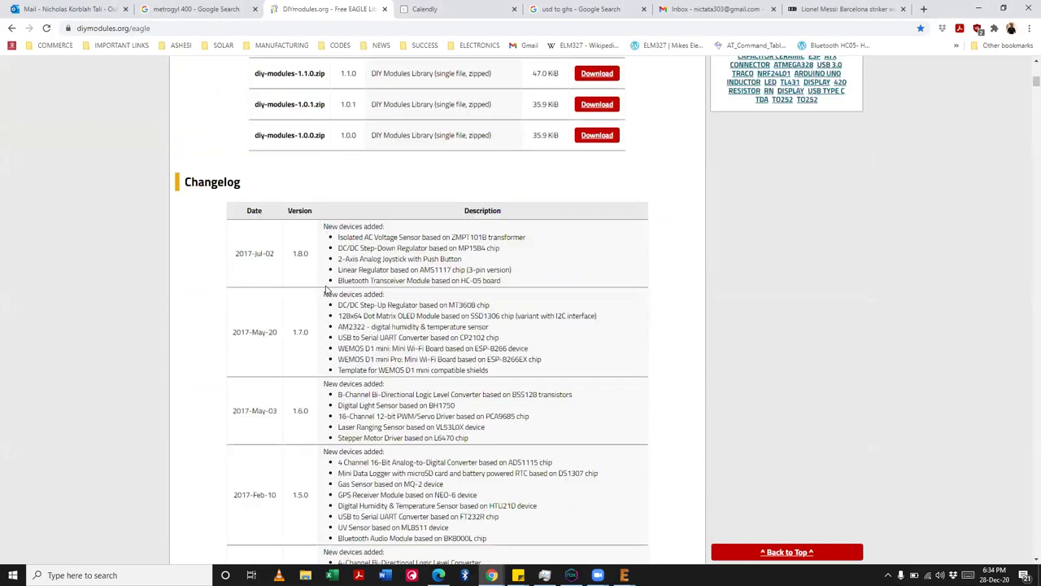
# Step: Download the uncompressed library diy-modules.lbr and save it to the Desktop folder
pyautogui.click(596, 188)
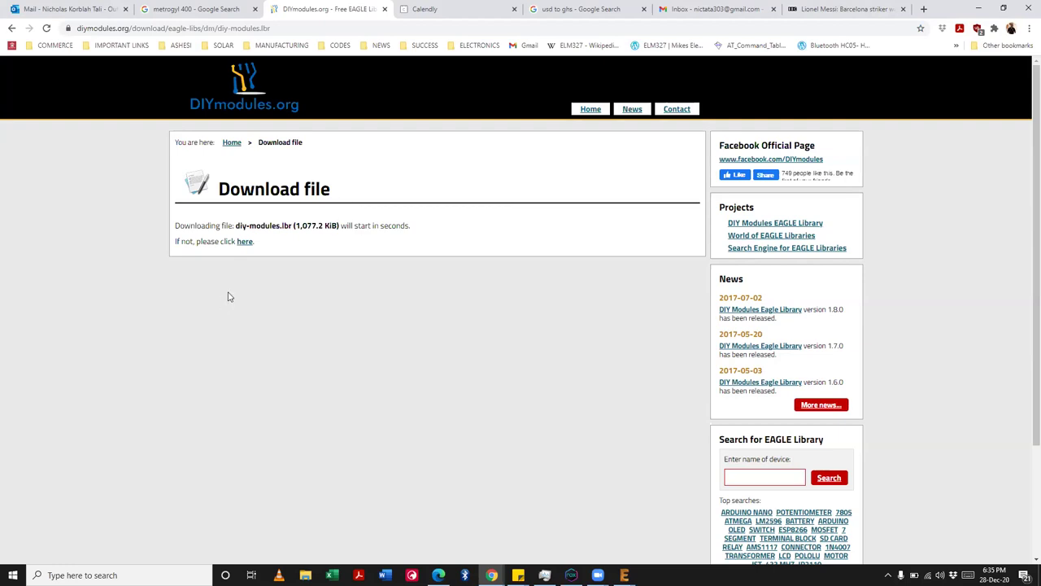
pyautogui.click(244, 242)
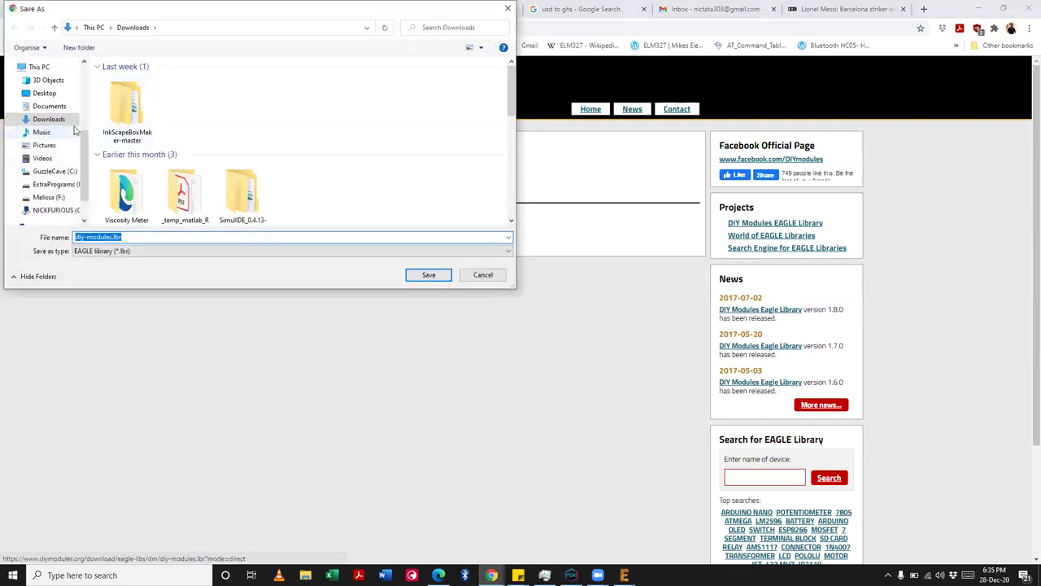
pyautogui.click(44, 96)
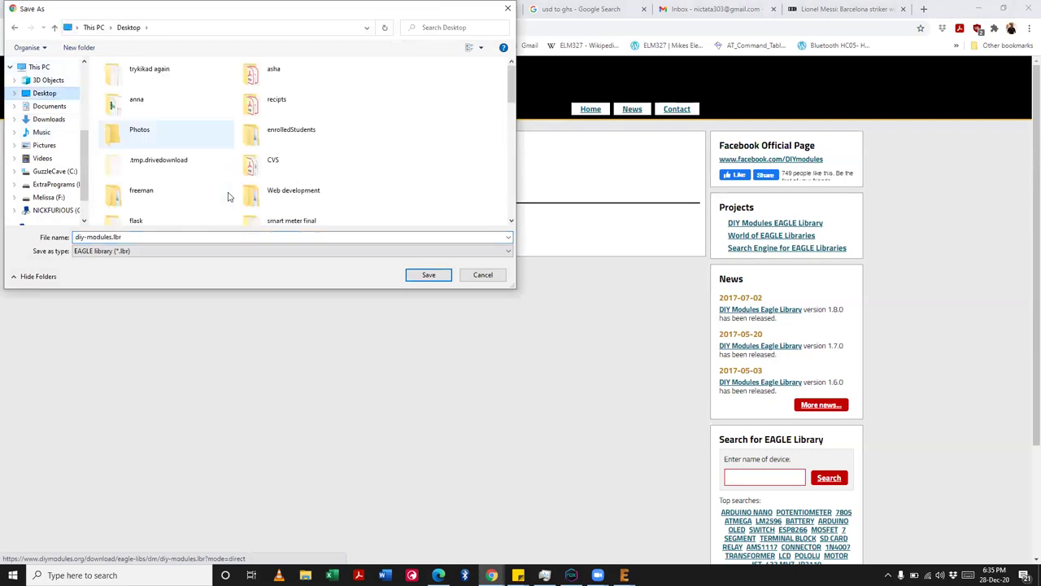
pyautogui.click(429, 275)
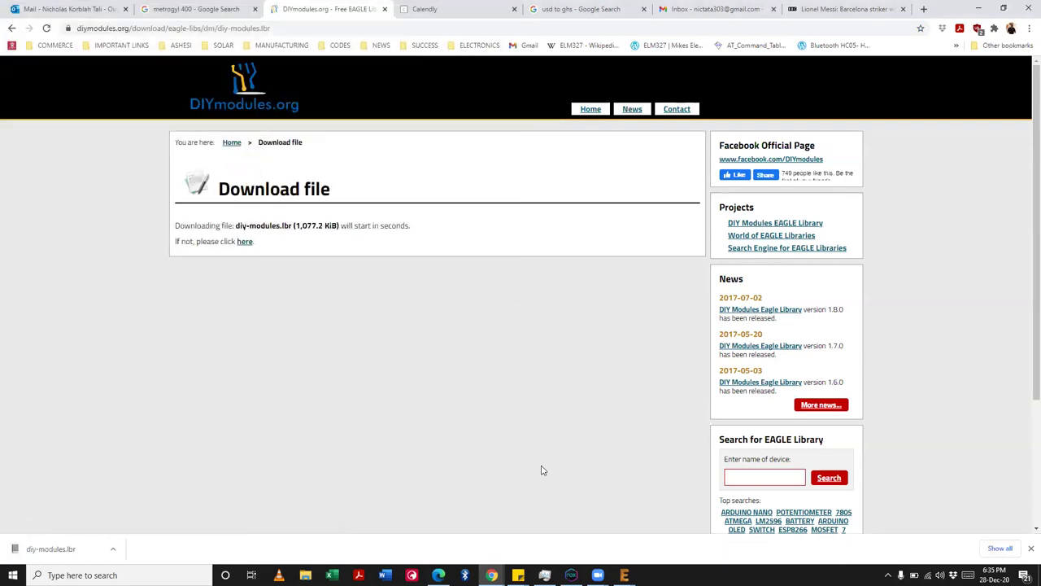
# Step: Switch back to the EAGLE schematic of the Motor driver project and open the library manager
pyautogui.moveTo(624, 574)
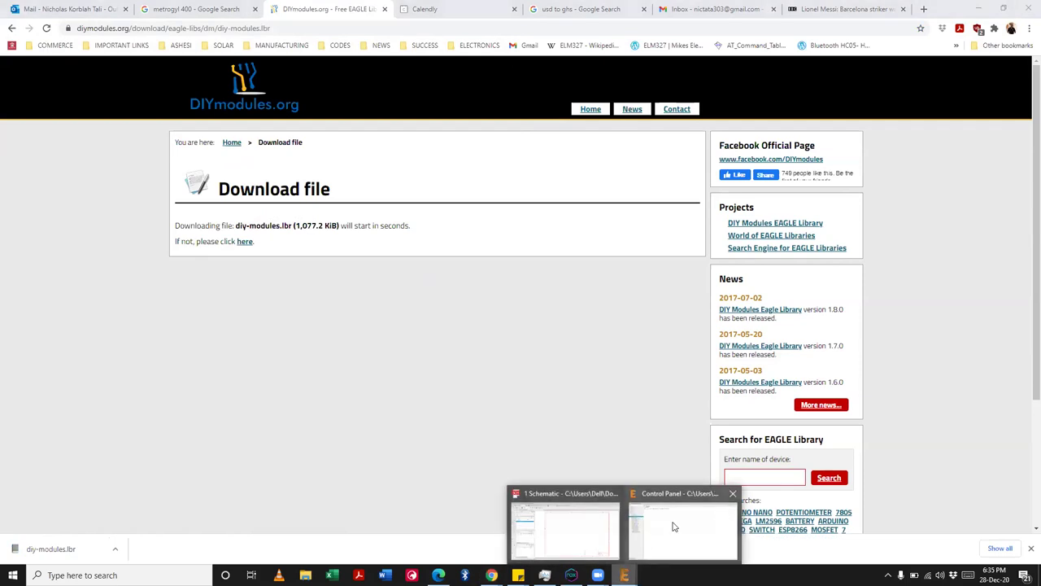
pyautogui.click(674, 527)
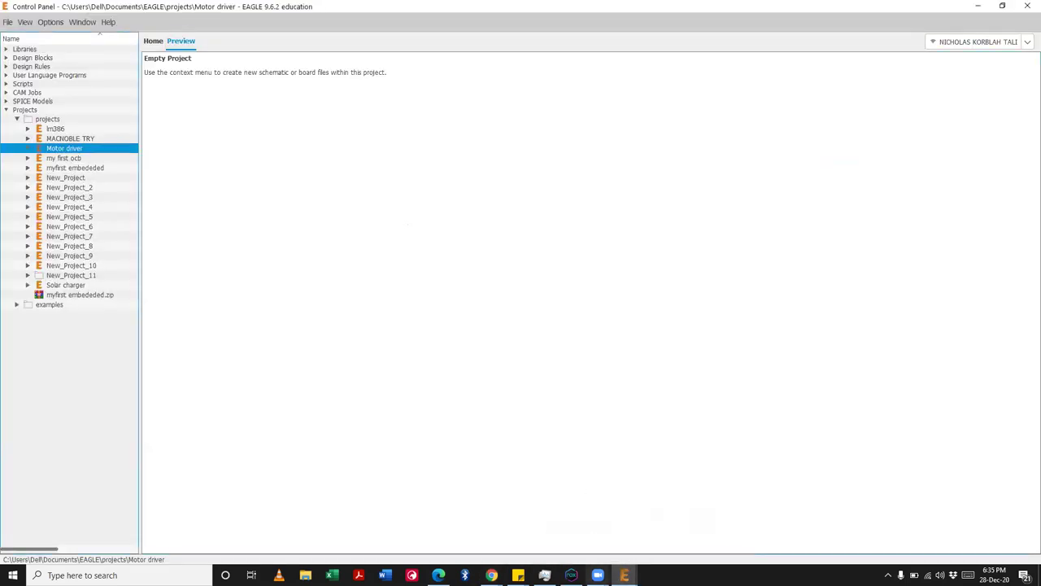
pyautogui.moveTo(624, 574)
pyautogui.click(570, 526)
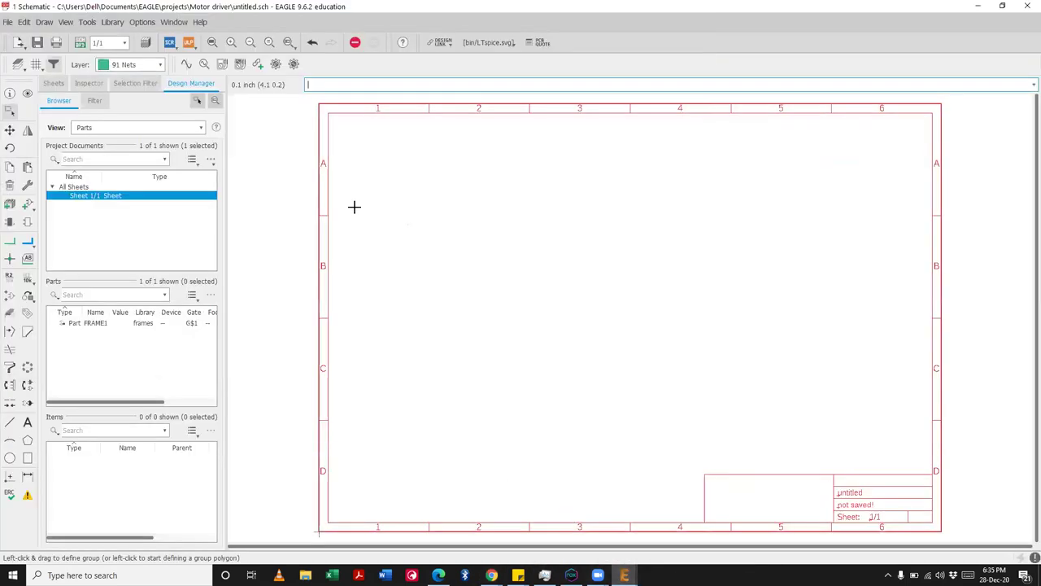
pyautogui.click(111, 24)
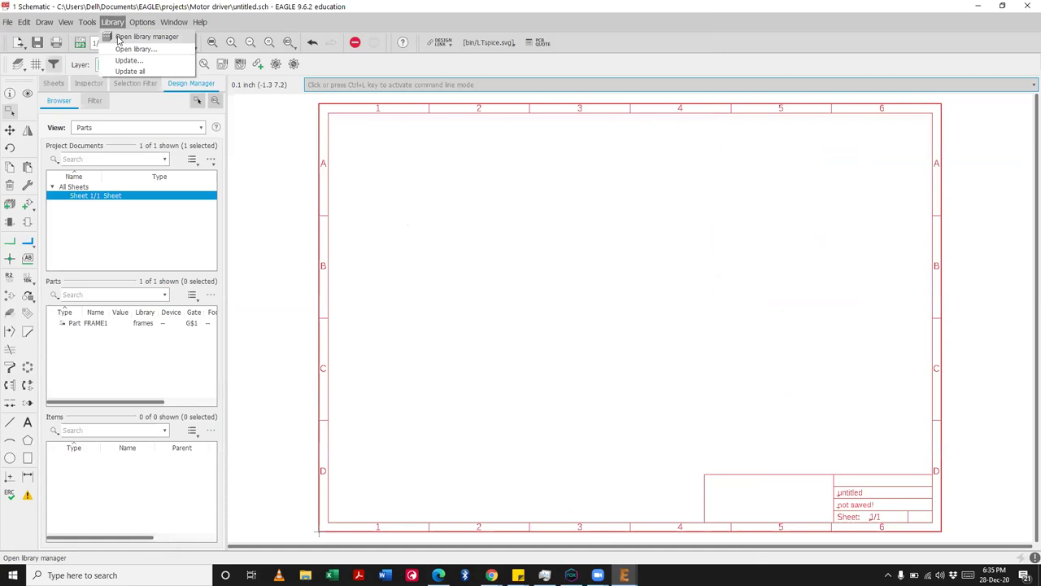
pyautogui.click(119, 37)
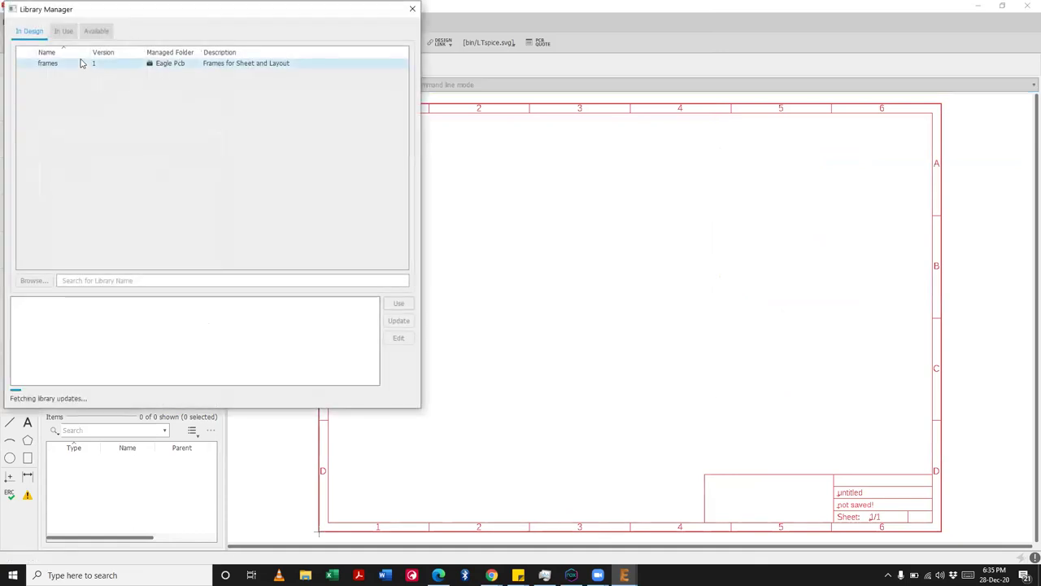
pyautogui.click(74, 352)
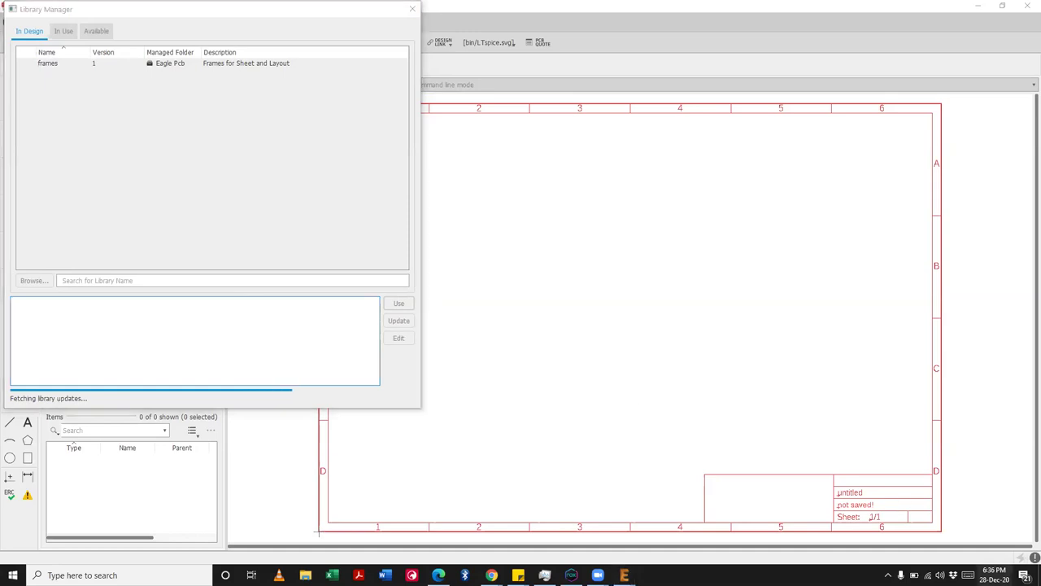
pyautogui.press('super+alt+d')
pyautogui.press('Escape')
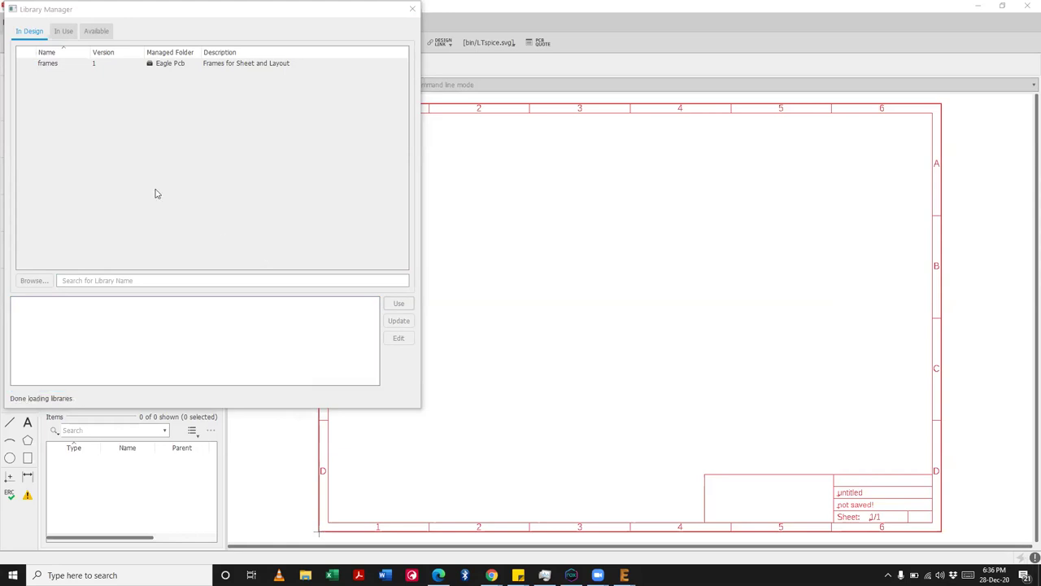
pyautogui.rightClick(104, 153)
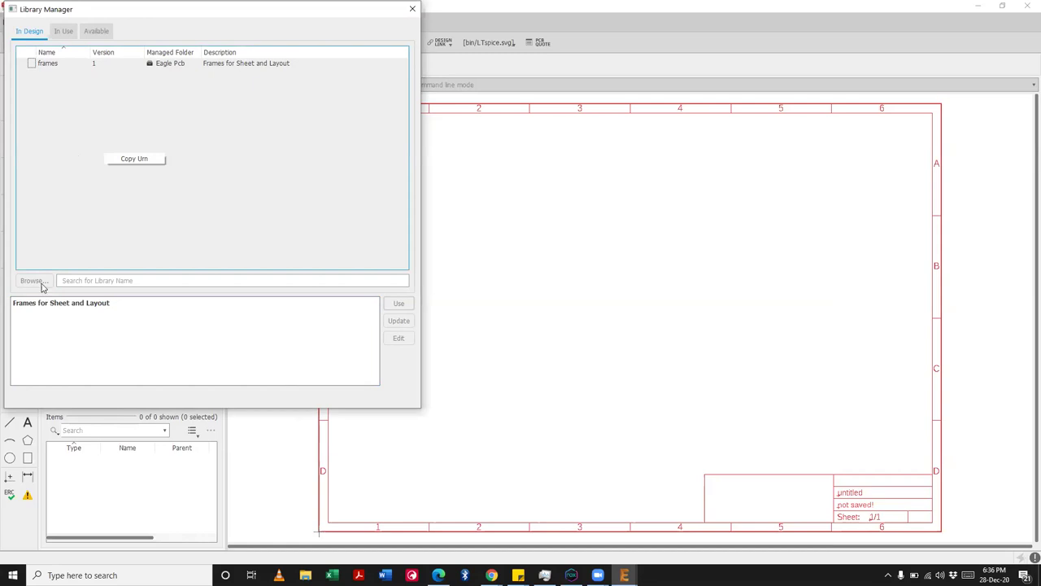
pyautogui.click(100, 332)
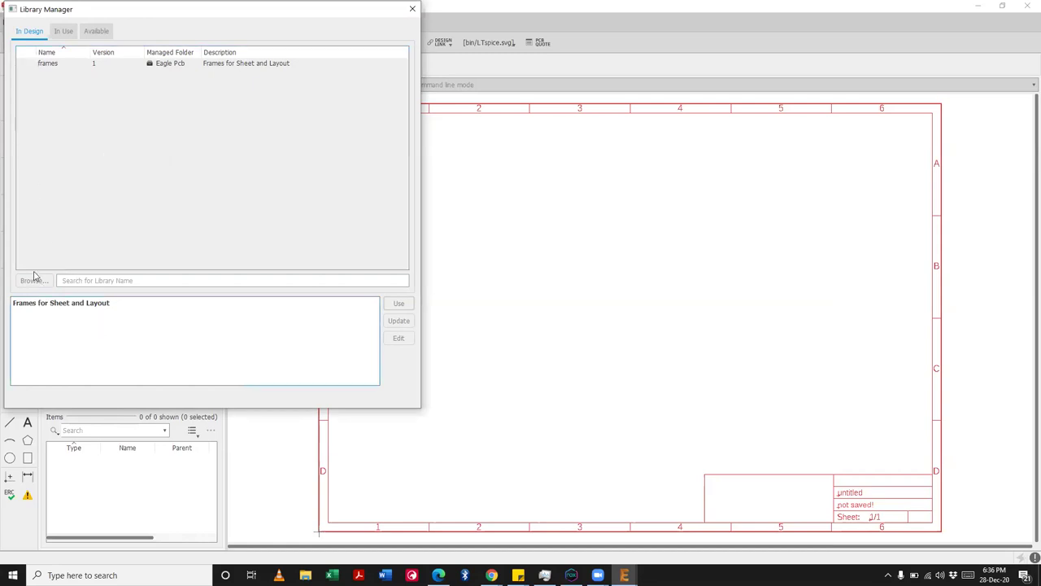
# Step: Add diy-modules.lbr from the Desktop folder to the libraries in use, check its entry in the list, and close the library manager
pyautogui.click(65, 34)
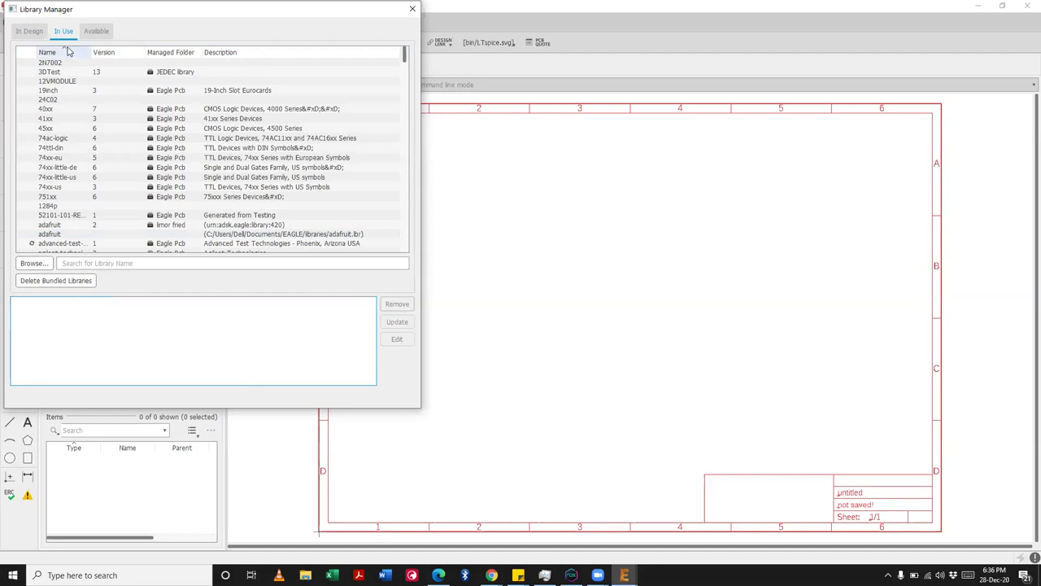
pyautogui.click(42, 260)
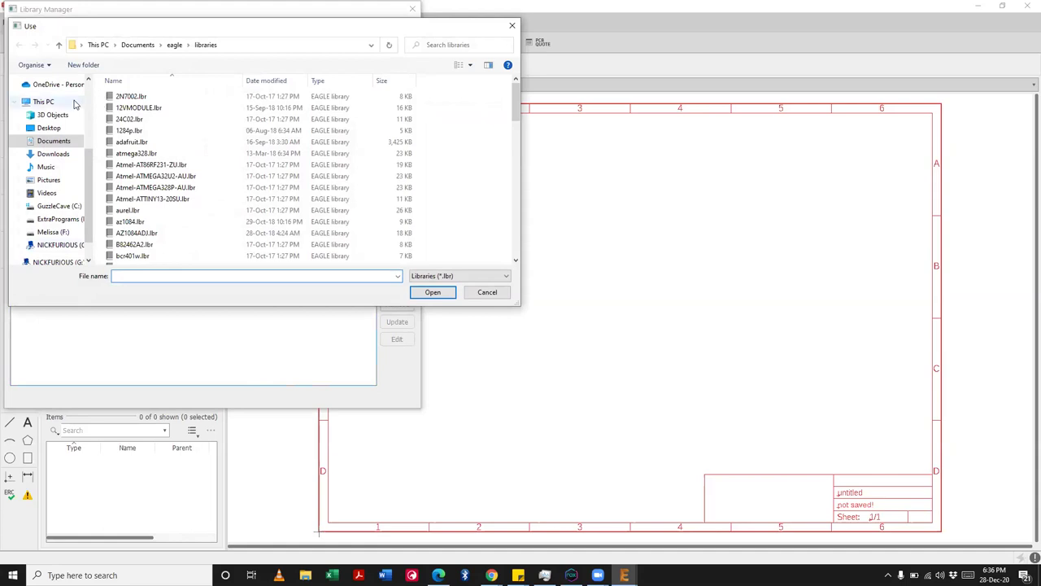
pyautogui.moveTo(518, 264); pyautogui.dragTo(518, 264)
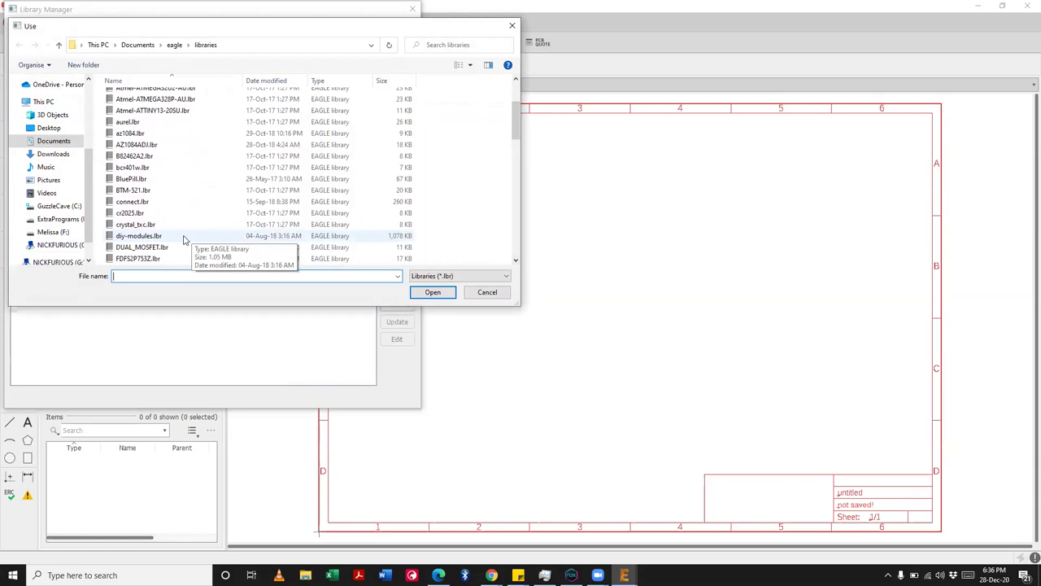
pyautogui.click(47, 130)
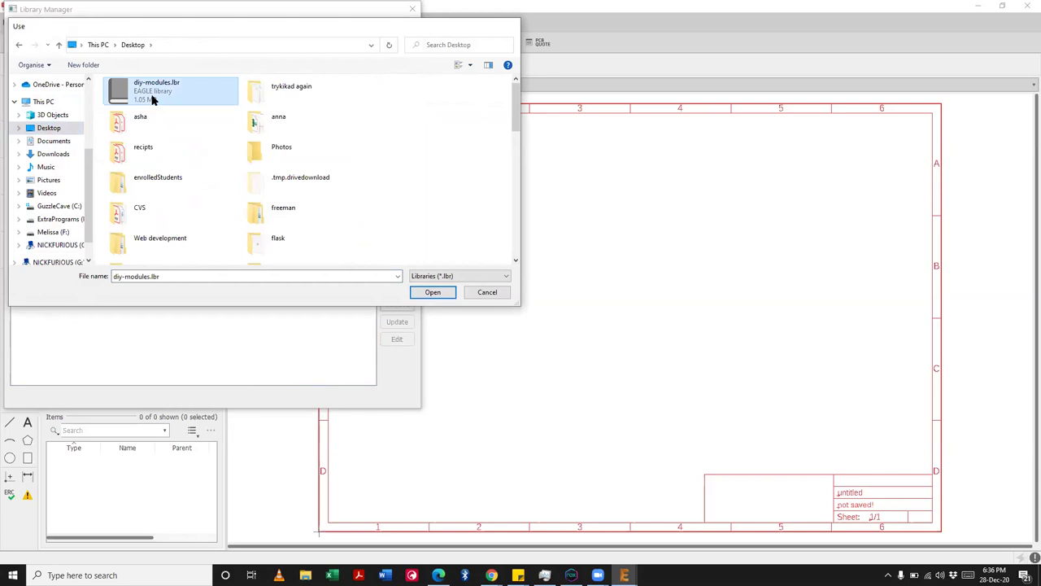
pyautogui.doubleClick(151, 99)
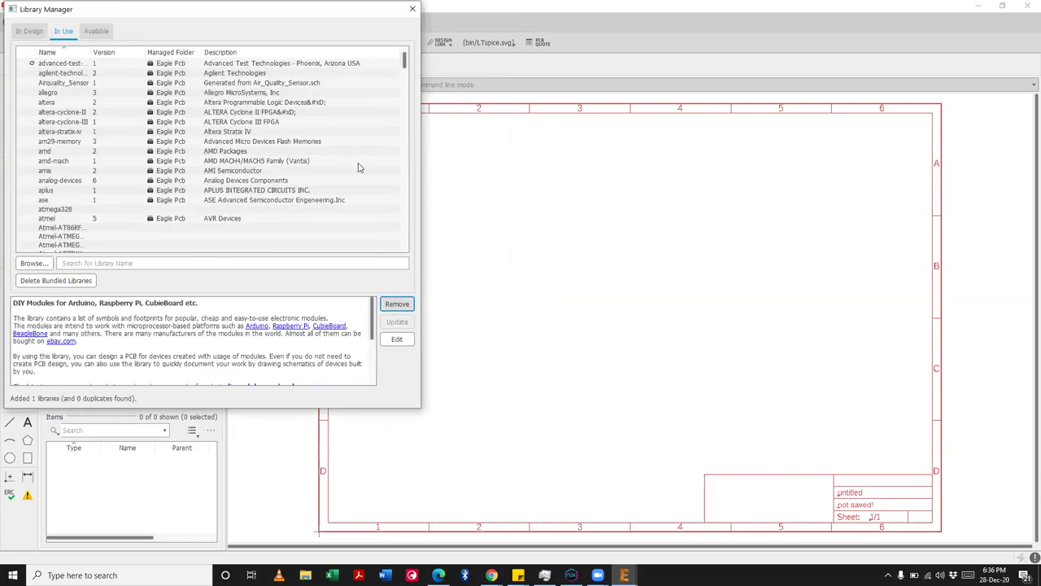
pyautogui.scroll(-5, 138, 163)
pyautogui.scroll(-7, 128, 203)
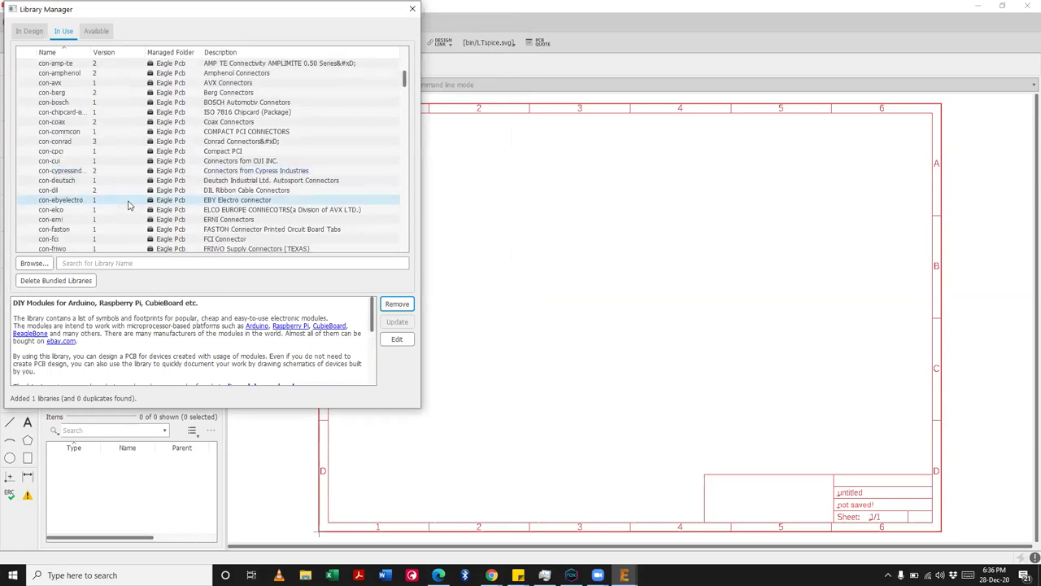
pyautogui.scroll(-15, 128, 204)
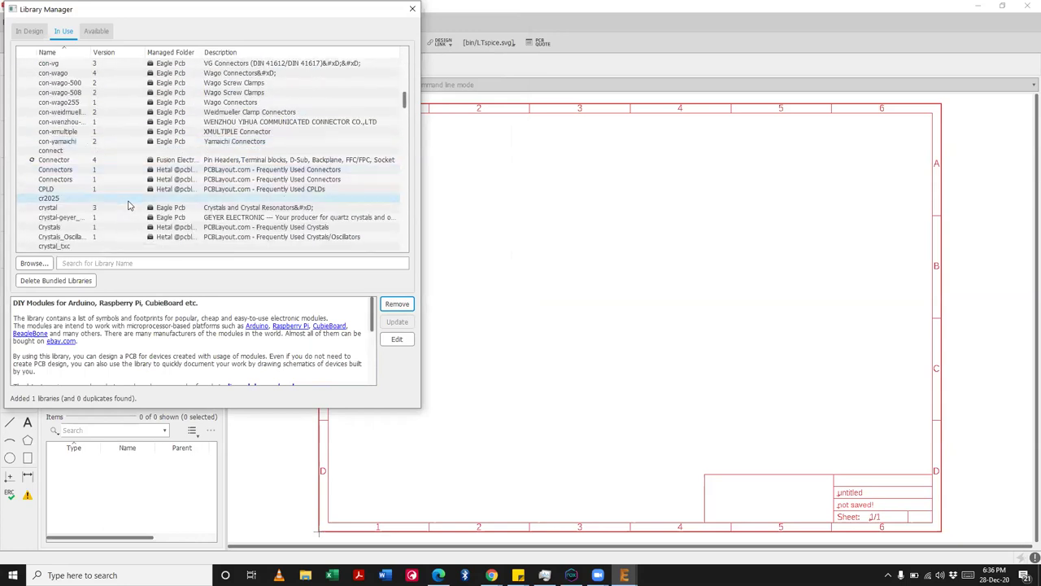
pyautogui.scroll(-8, 127, 204)
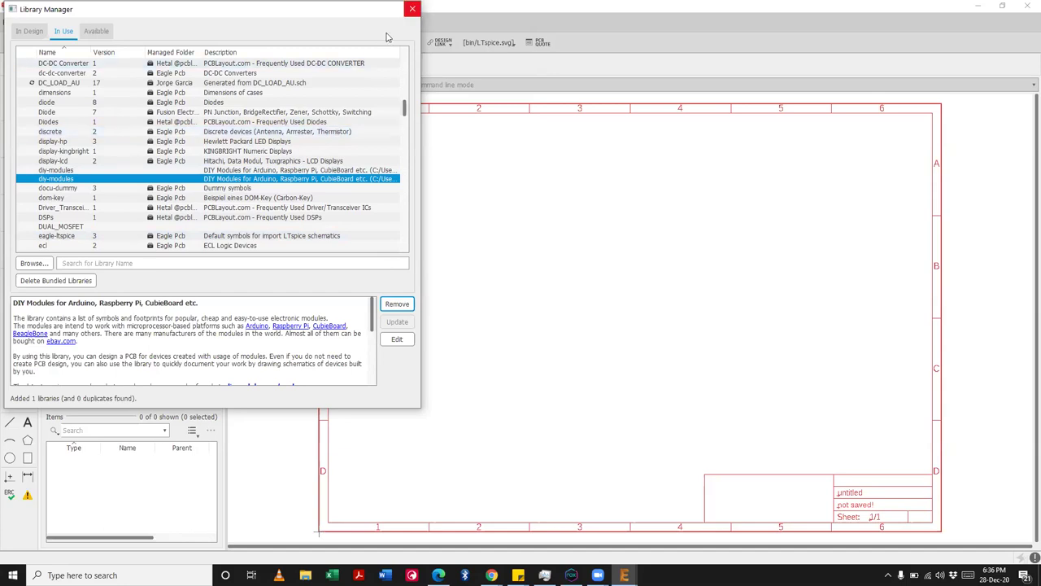
pyautogui.click(412, 9)
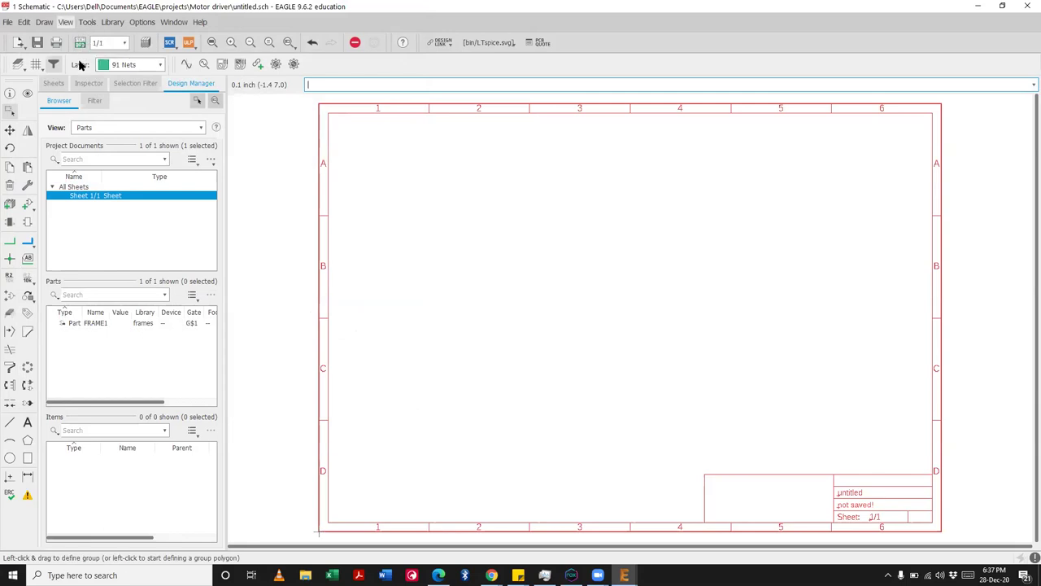
# Step: Start adding a part, expand the diy-modules library, and examine the AC-DC-3.5W converter's symbol, footprint and photo
pyautogui.click(28, 206)
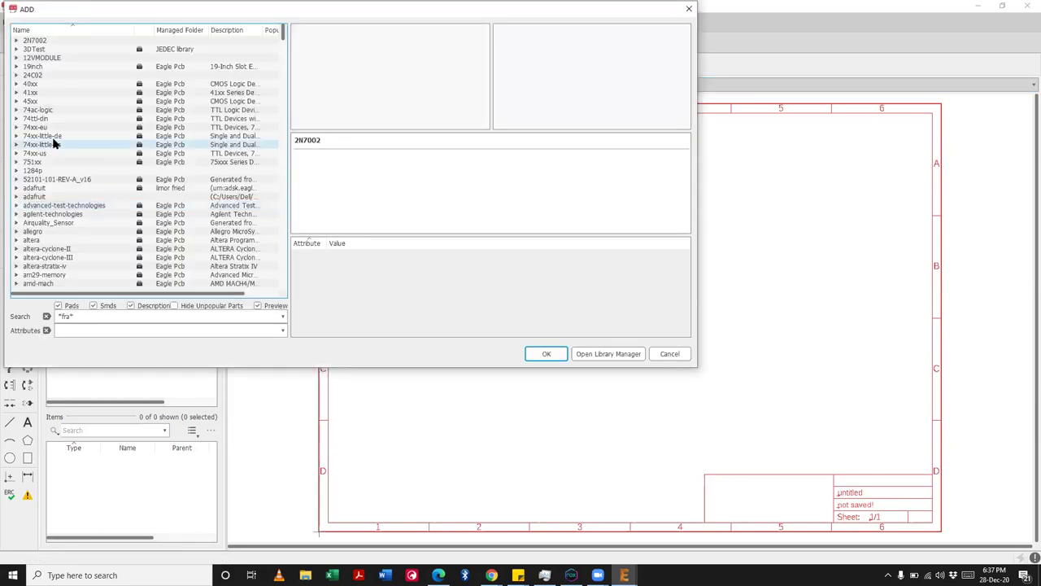
pyautogui.scroll(-5, 52, 141)
pyautogui.scroll(-20, 52, 141)
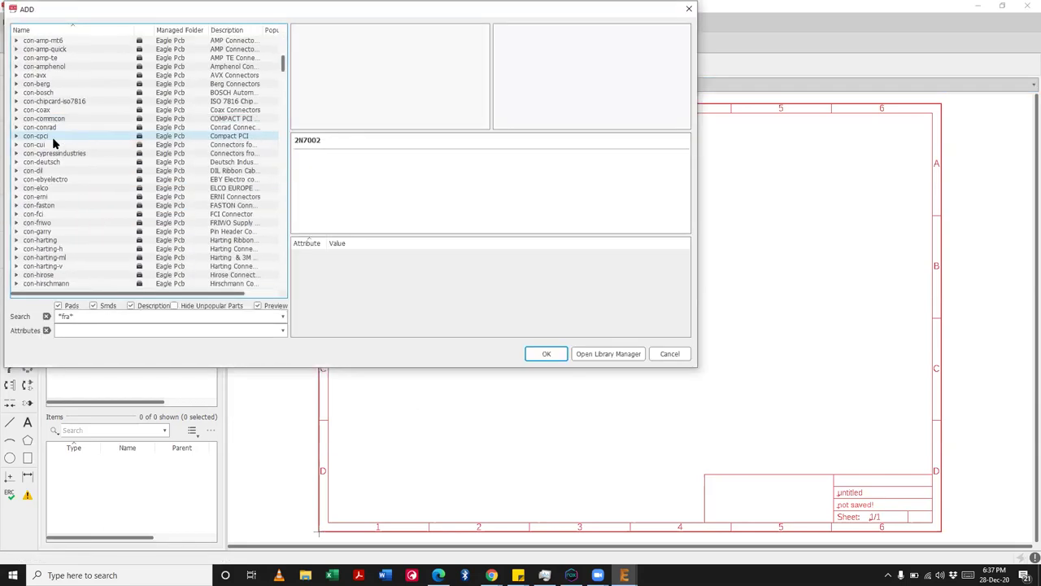
pyautogui.scroll(-10, 27, 193)
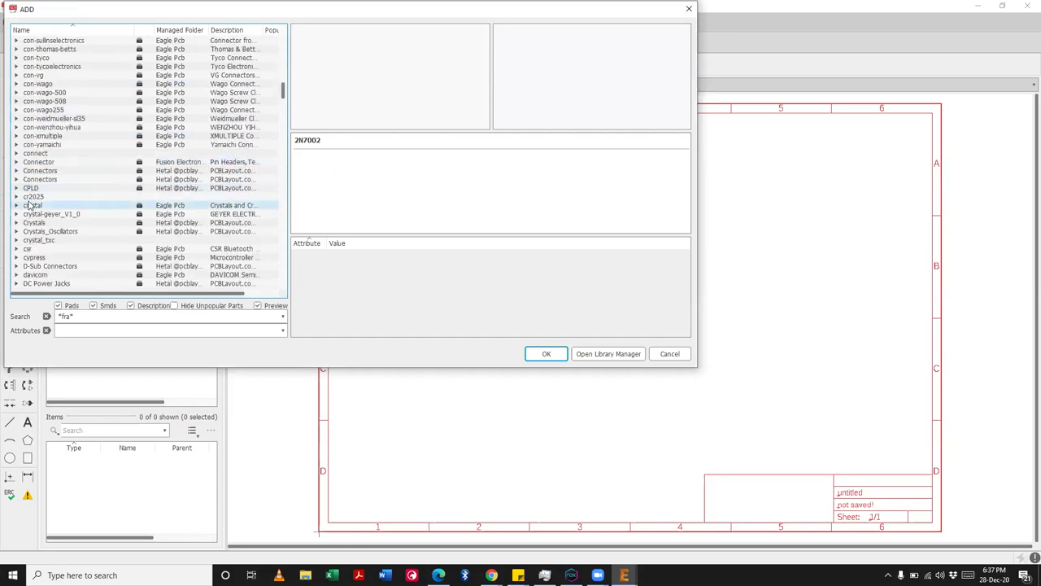
pyautogui.scroll(-8, 34, 232)
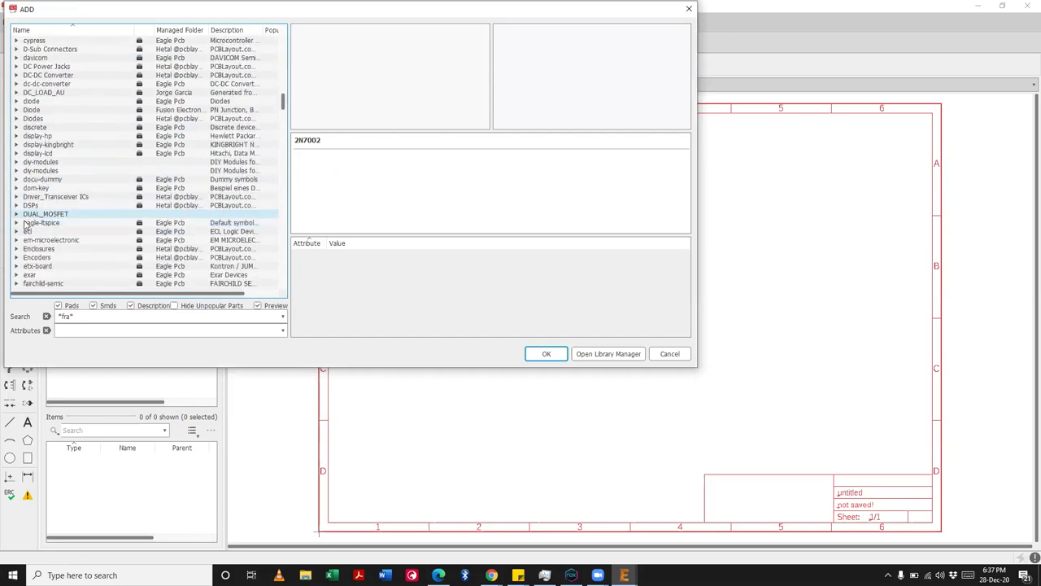
pyautogui.click(17, 162)
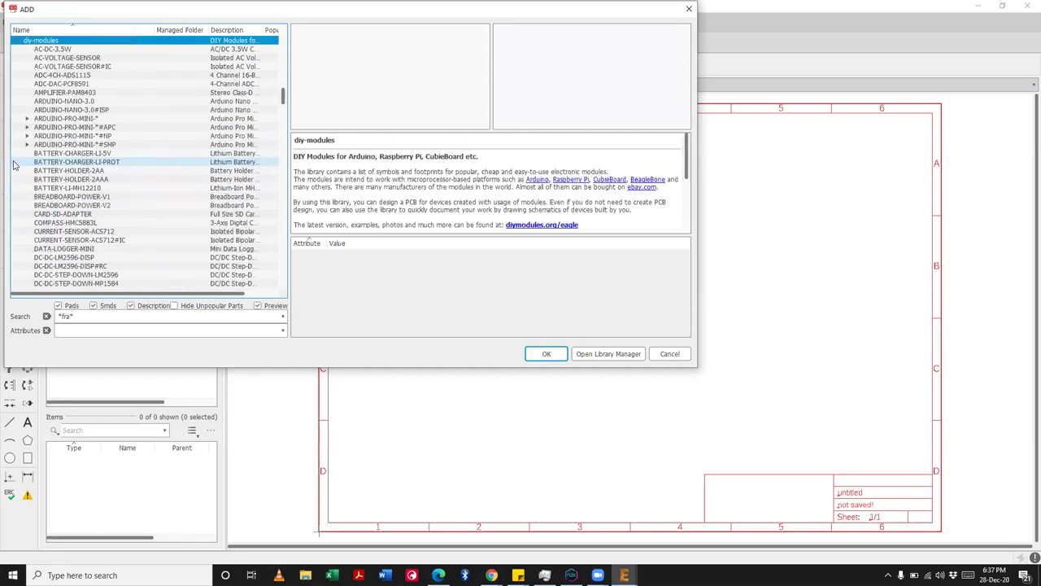
pyautogui.click(89, 50)
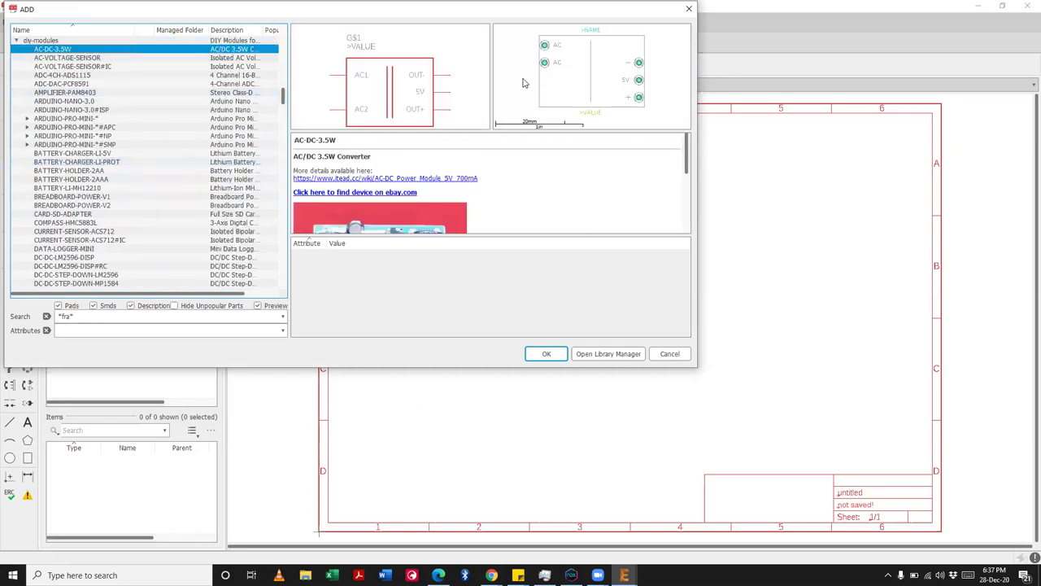
pyautogui.scroll(-2, 652, 211)
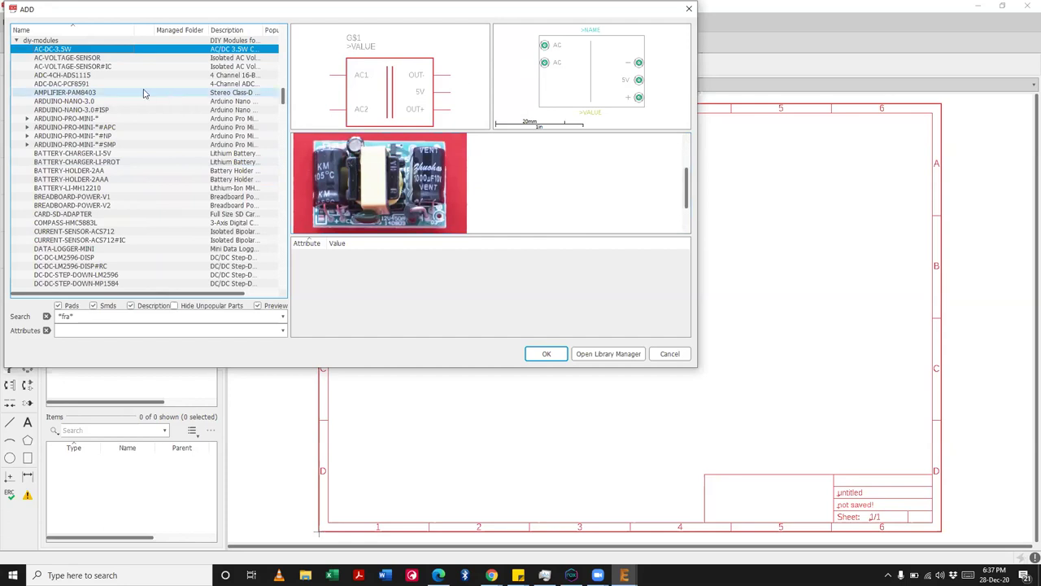
# Step: Preview the AC-VOLTAGE-SENSOR#IC device and look through the remaining diy-modules devices down to the wireless modules
pyautogui.press('Down')
pyautogui.press('Down')
pyautogui.scroll(-4, 140, 138)
pyautogui.scroll(-4, 140, 138)
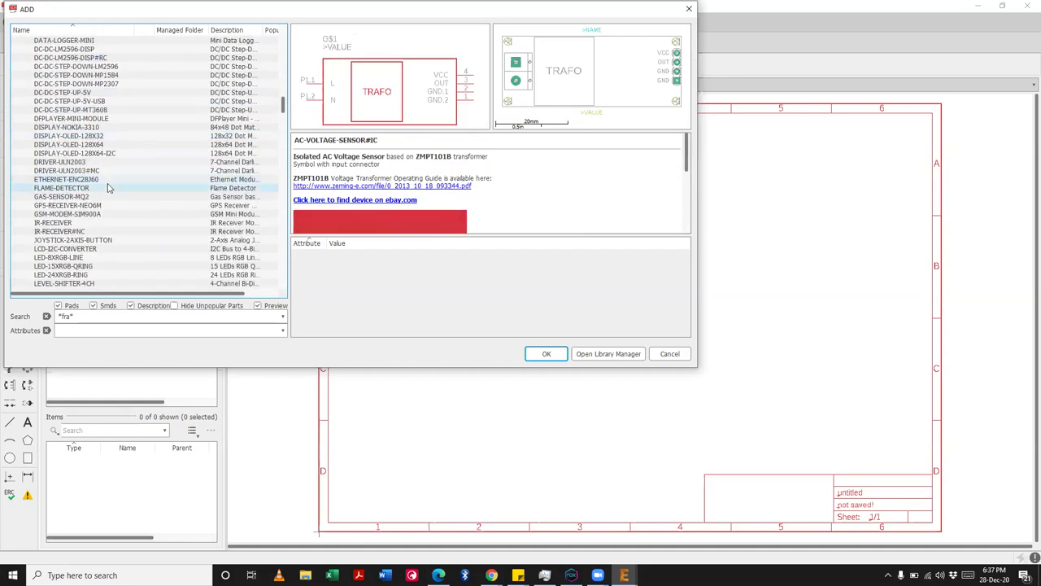
pyautogui.scroll(-7, 108, 183)
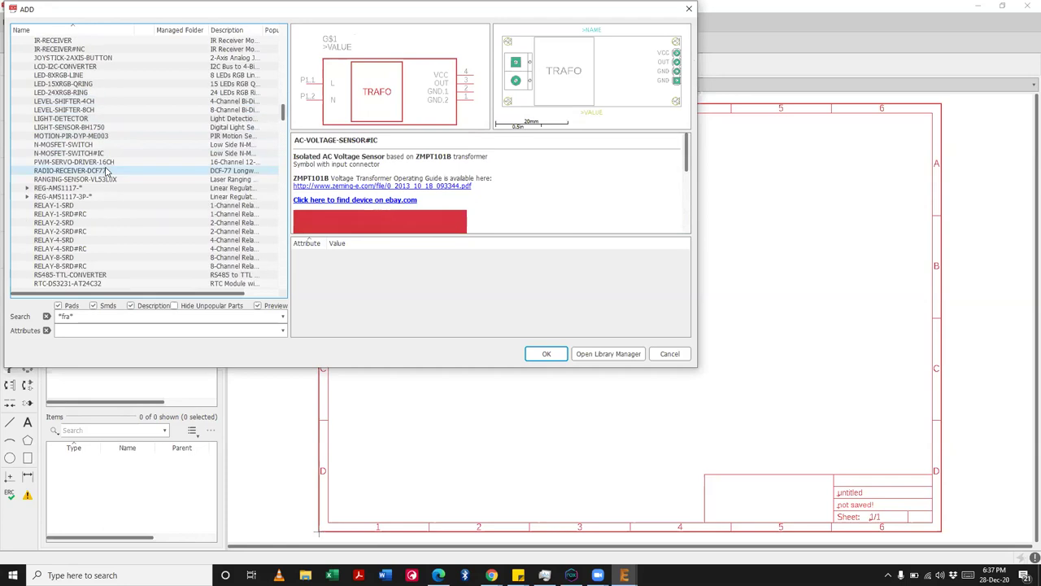
pyautogui.scroll(-4, 107, 213)
pyautogui.scroll(-8, 107, 215)
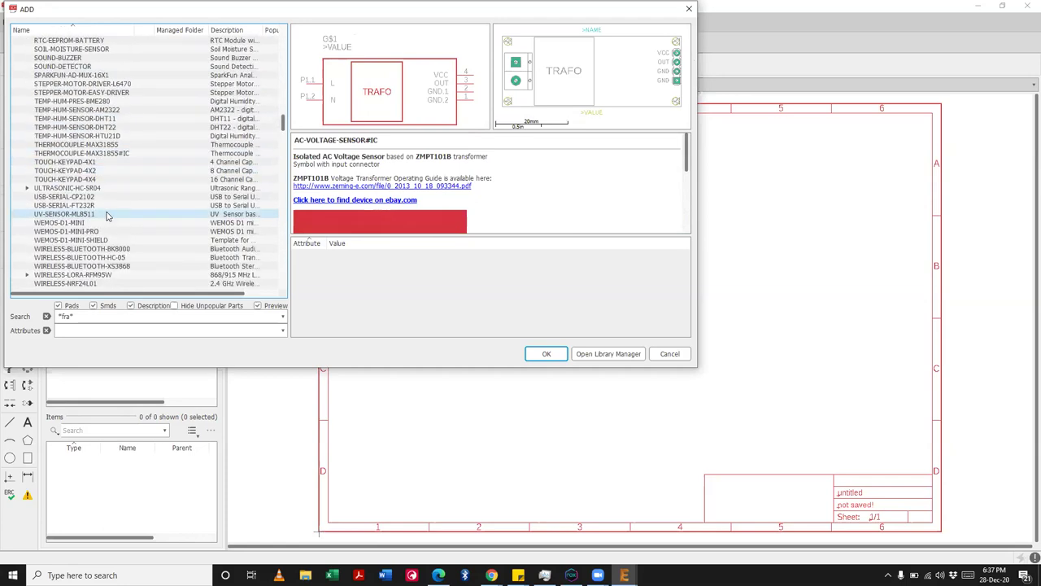
# Step: Preview the diy-modules devices one by one, from the wireless modules back up through the temperature sensors to SPARKFUN-AD-MUX-16X1
pyautogui.click(85, 266)
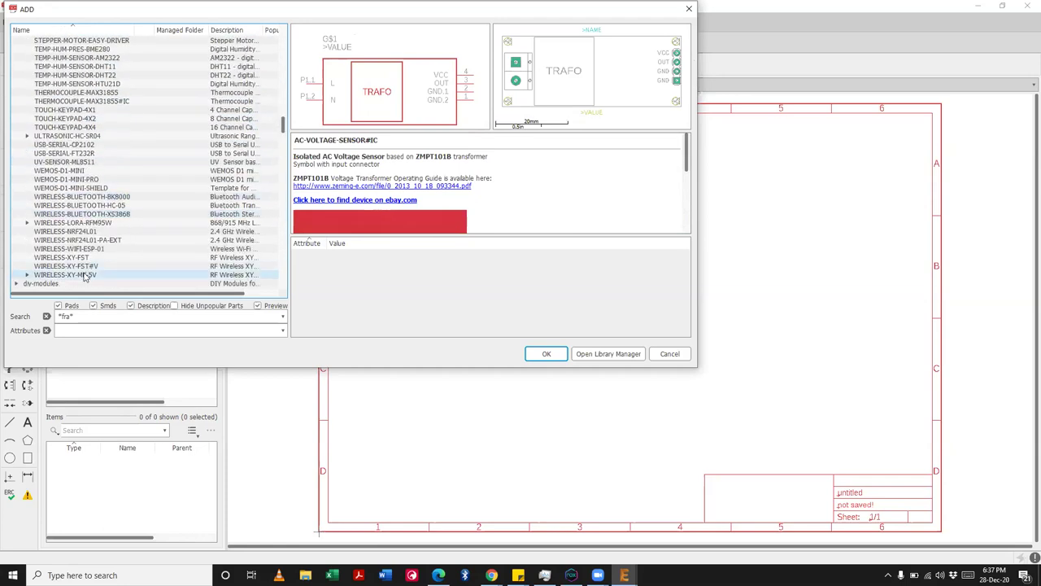
pyautogui.press('Up')
pyautogui.press('Up')
pyautogui.press('Up')
pyautogui.press('Up')
pyautogui.press('Up')
pyautogui.press('Up')
pyautogui.press('Up')
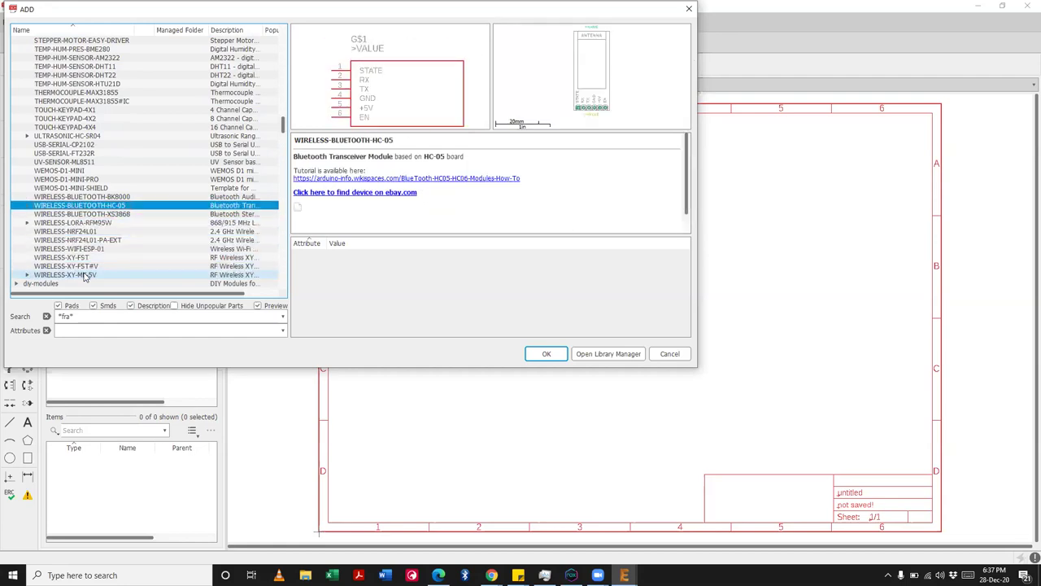
pyautogui.press('Up')
pyautogui.press('Up')
pyautogui.press('Up')
pyautogui.press('Up')
pyautogui.press('Up')
pyautogui.press('Up')
pyautogui.press('Up')
pyautogui.press('Up')
pyautogui.press('Up')
pyautogui.press('Up')
pyautogui.press('Up')
pyautogui.press('Up')
pyautogui.press('Up')
pyautogui.press('Up')
pyautogui.press('Up')
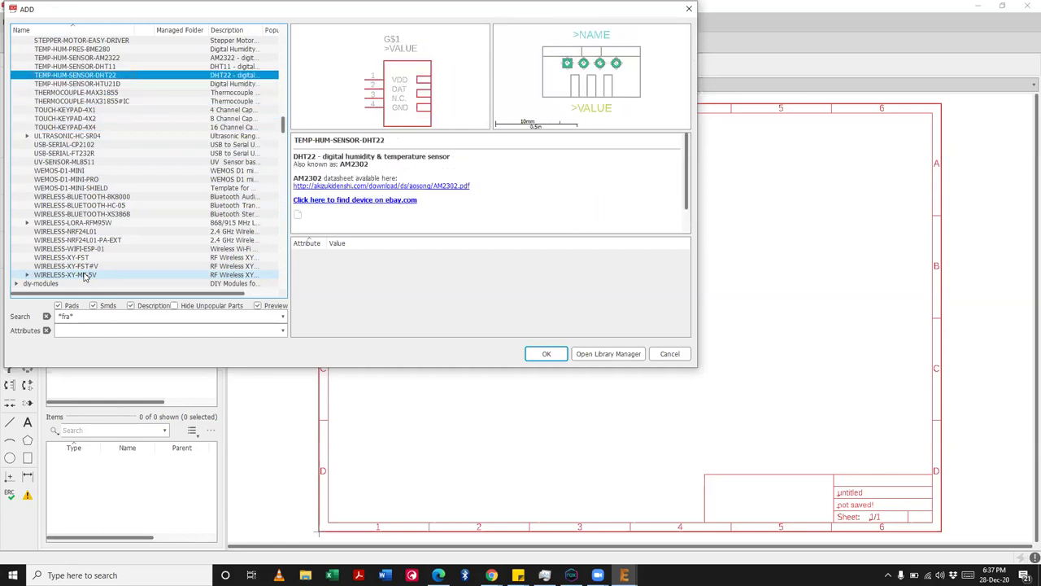
pyautogui.press('Up')
pyautogui.press('Up')
pyautogui.press('Up')
pyautogui.press('Up')
pyautogui.press('Up')
pyautogui.press('Up')
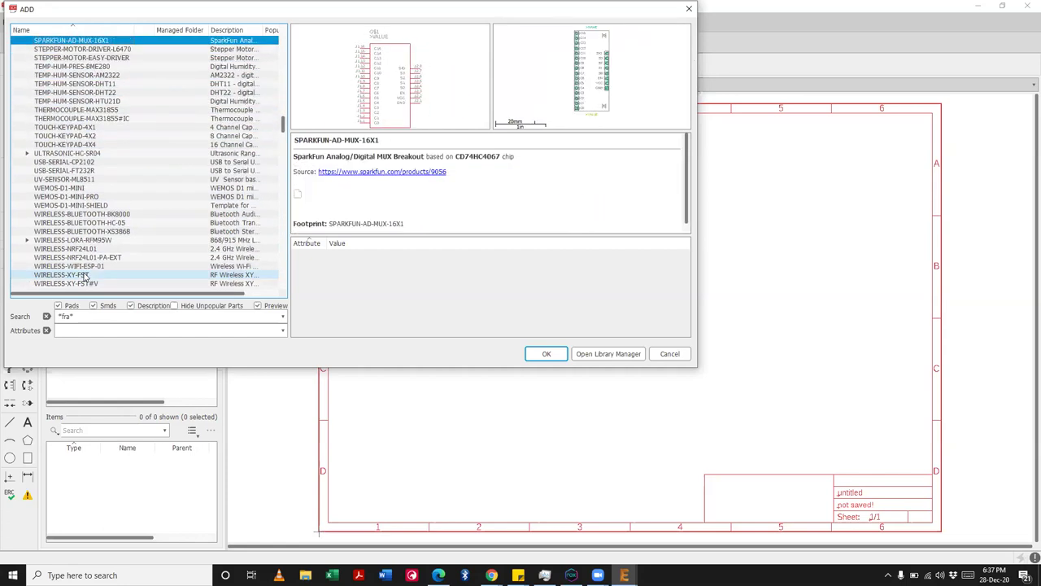
# Step: Examine the symbols and footprints of STEPPER-MOTOR-DRIVER-L6470 and STEPPER-MOTOR-EASY-DRIVER, and return to the SPARKFUN-AD-MUX-16X1 preview
pyautogui.press('Down')
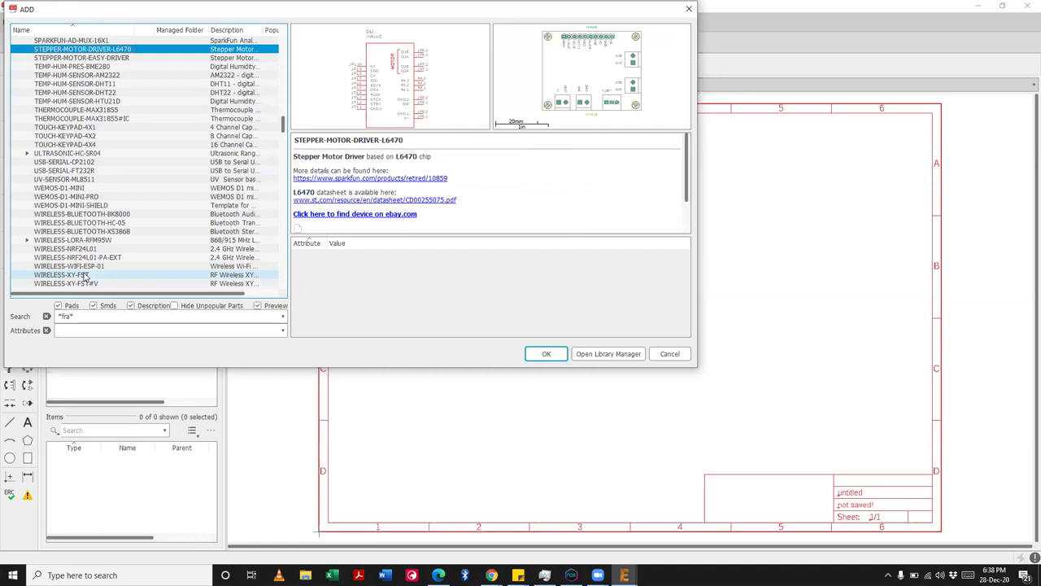
pyautogui.press('Down')
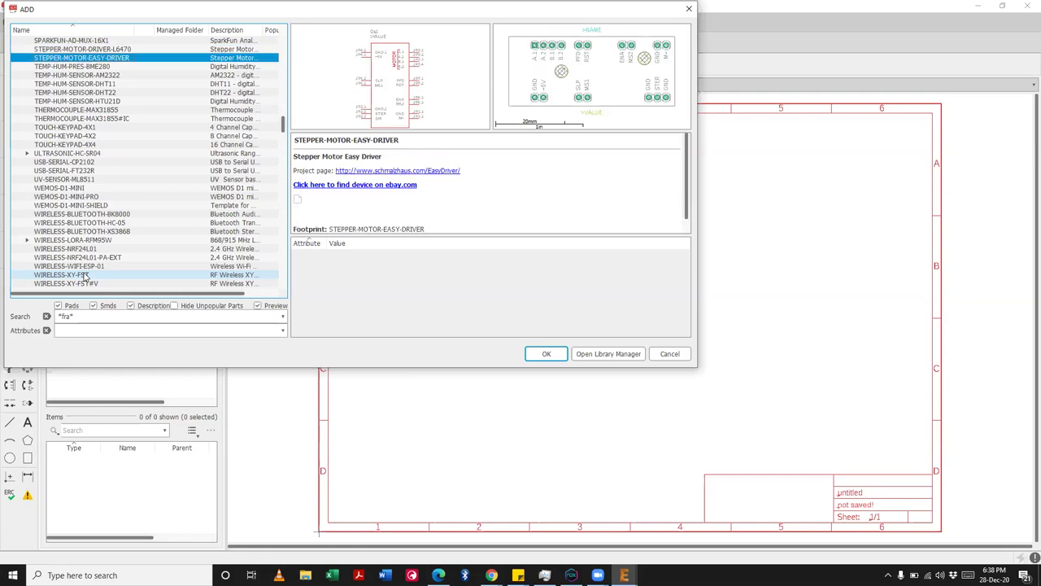
pyautogui.press('Up')
pyautogui.press('Up')
pyautogui.press('Up')
pyautogui.press('Up')
pyautogui.press('Up')
pyautogui.press('Up')
pyautogui.press('Up')
pyautogui.press('Up')
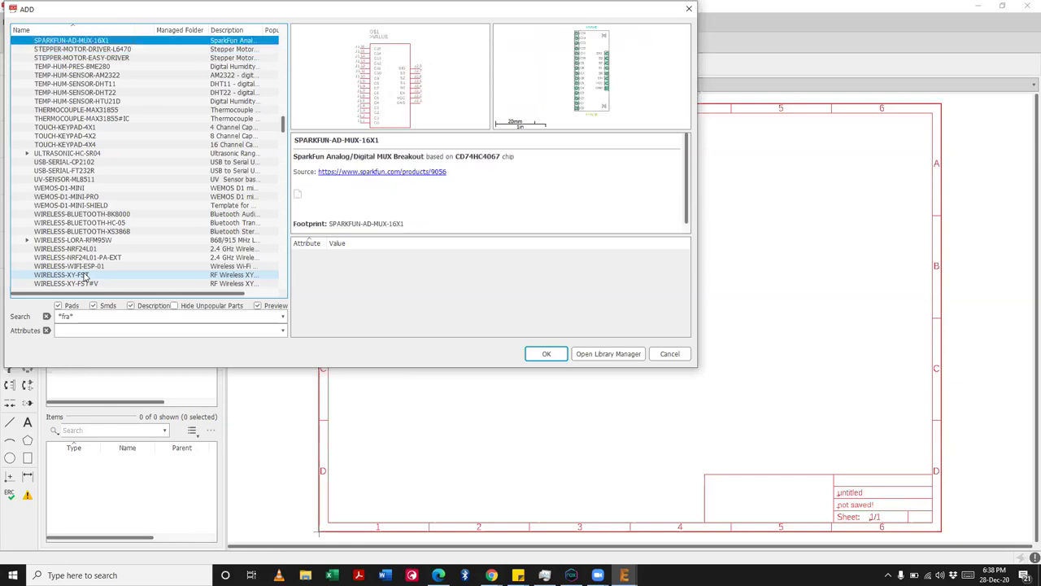
# Step: Preview the diy-modules devices from SPARKFUN-AD-MUX-16X1 up to RELAY-2-SRD#RC, and leave the part selection
pyautogui.press('Up')
pyautogui.press('Up')
pyautogui.press('Up')
pyautogui.press('Up')
pyautogui.press('Up')
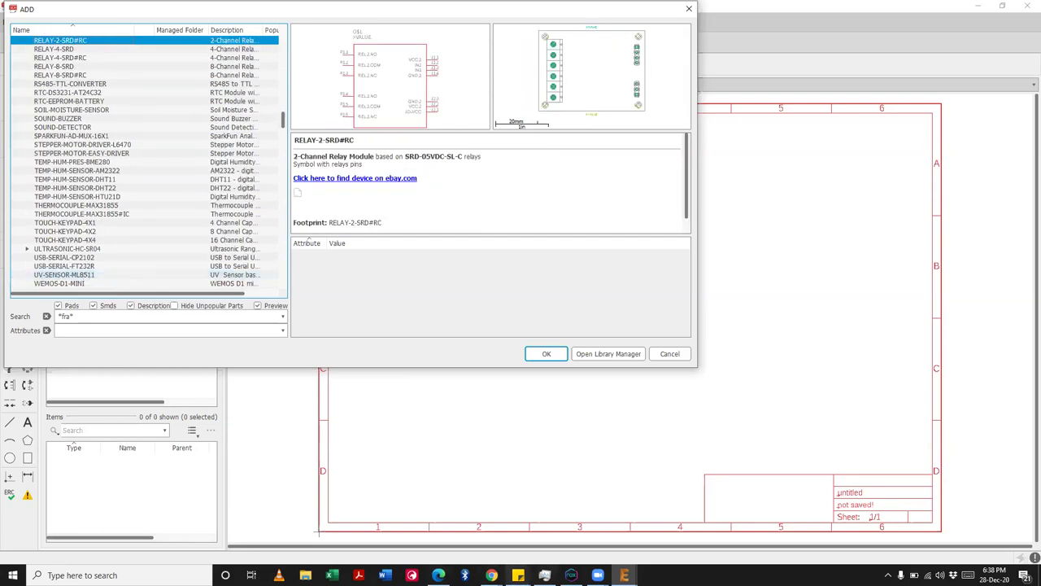
pyautogui.press('Escape')
# Step: Switch to the DIYmodules.org page in Chrome and search the web for "a4988 eagle library"
pyautogui.moveTo(491, 575)
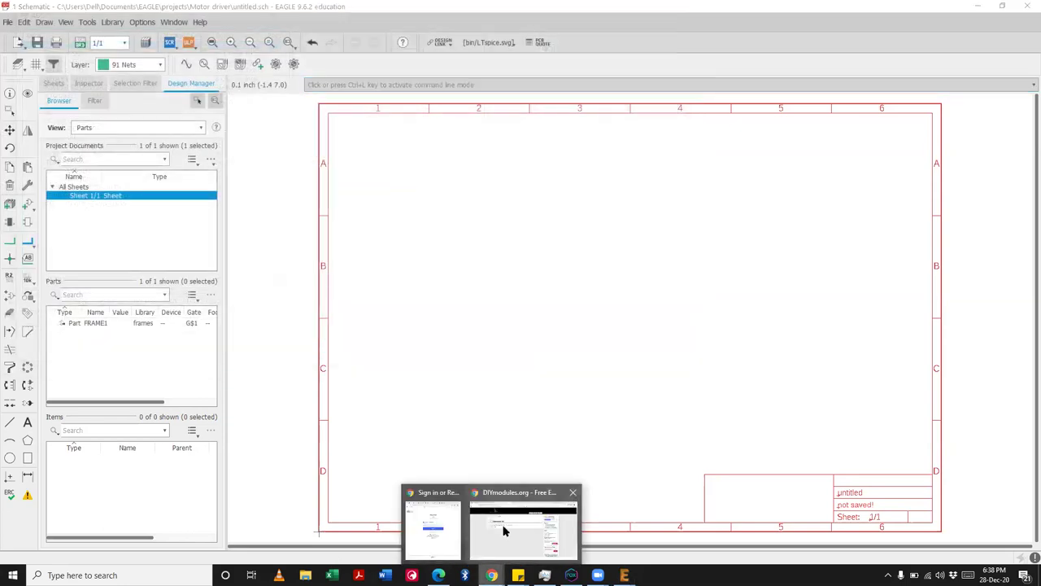
pyautogui.click(500, 529)
pyautogui.click(339, 31)
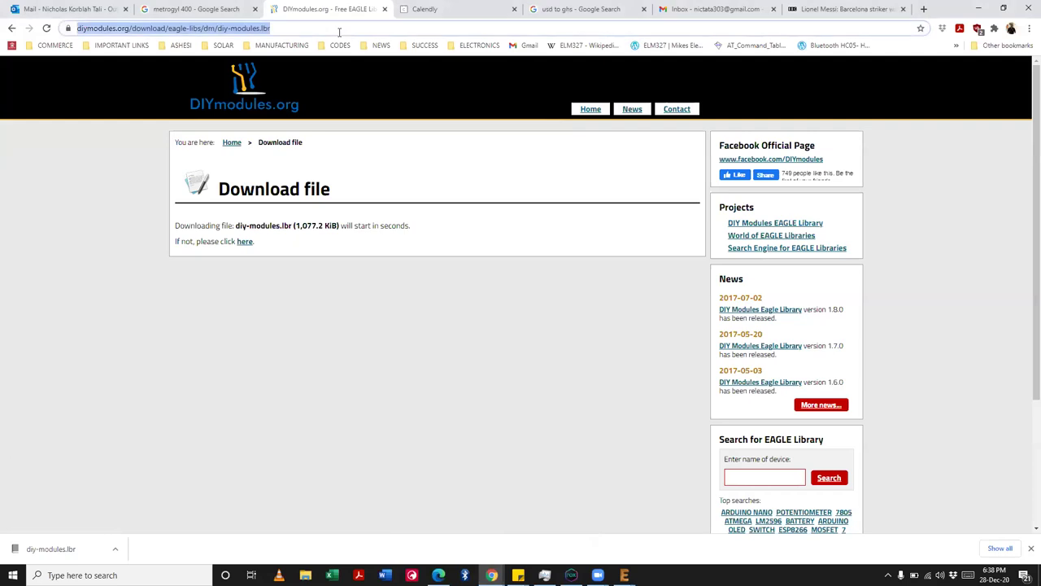
pyautogui.write('a4988 e')
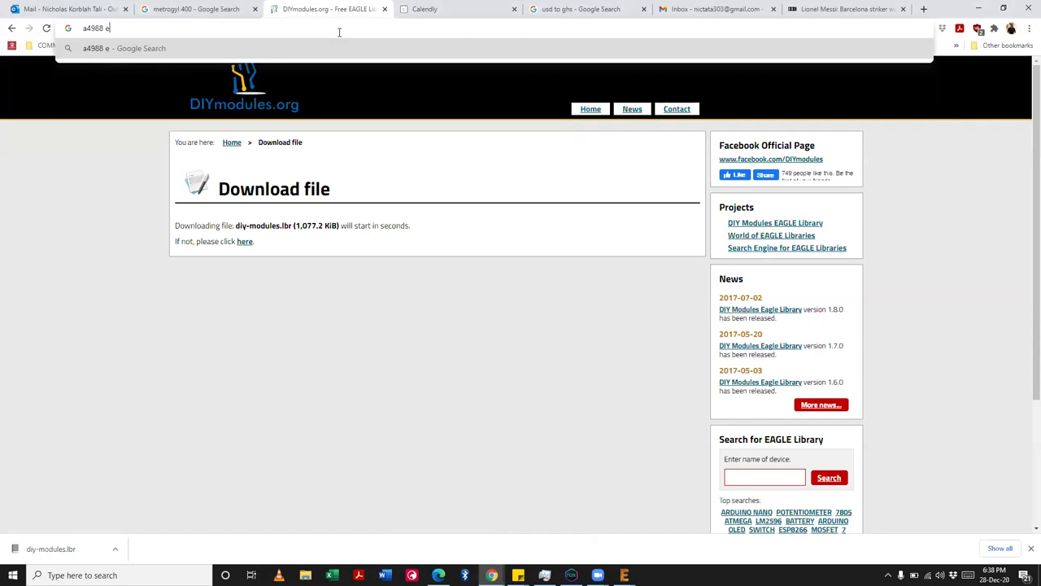
pyautogui.write('agle library')
pyautogui.press('Return')
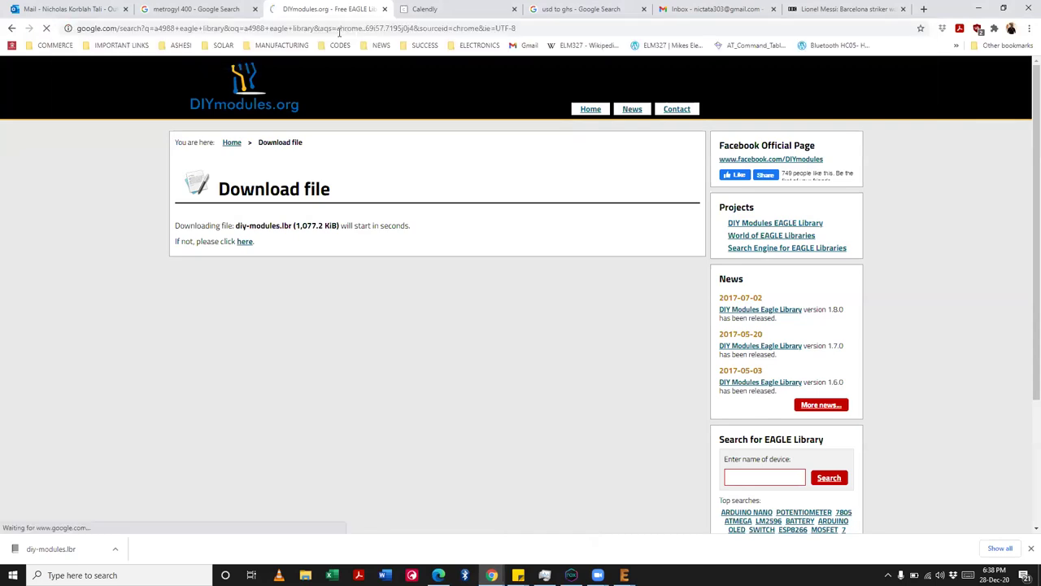
# Step: Open the DIYmodules.org A4988 search result and download the BOARD_A4988 device's library, Clean-Kong.lbr, to the Desktop
pyautogui.click(225, 172)
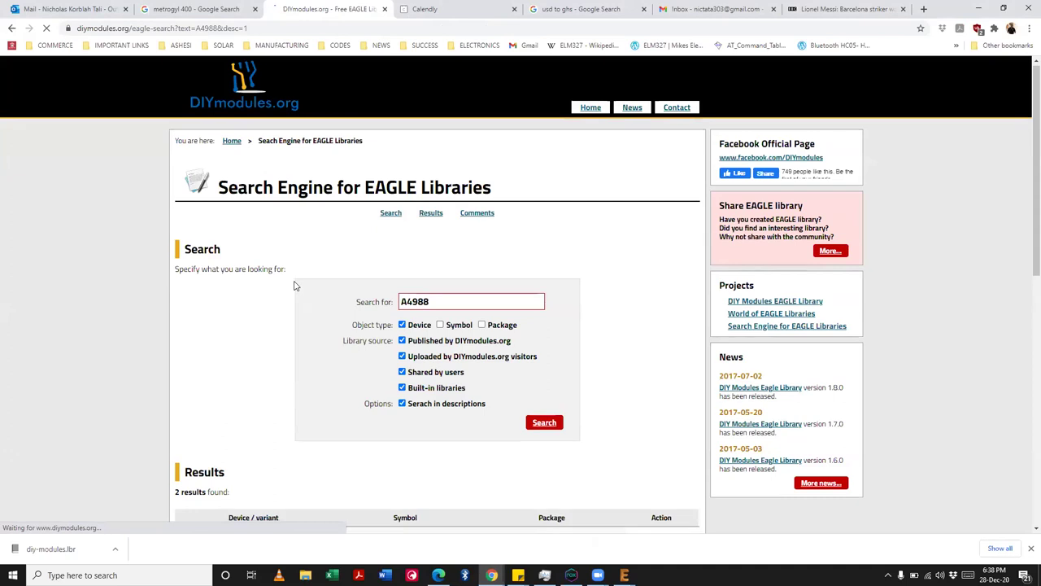
pyautogui.scroll(-4, 295, 285)
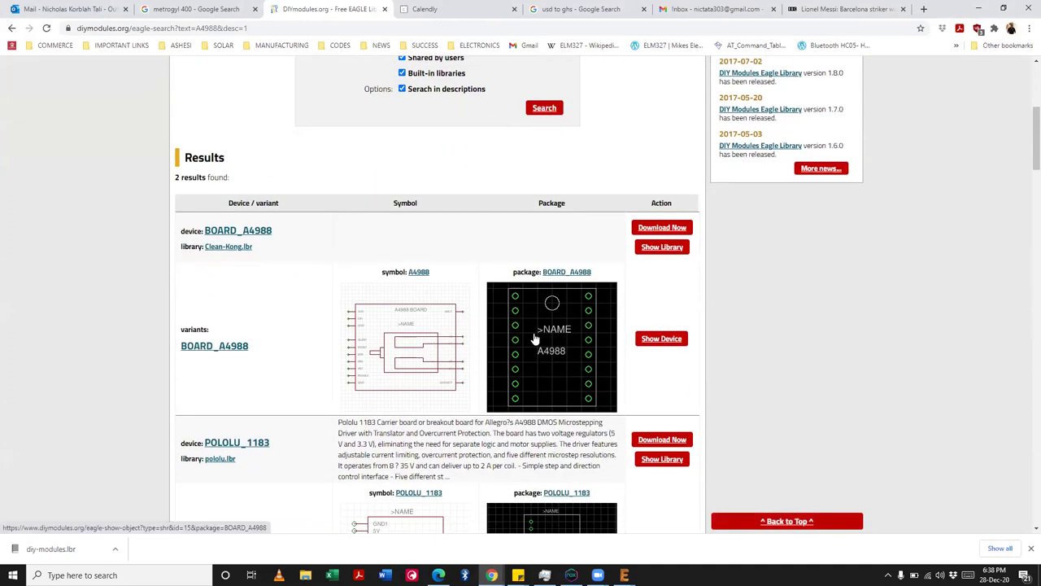
pyautogui.scroll(-1, 597, 277)
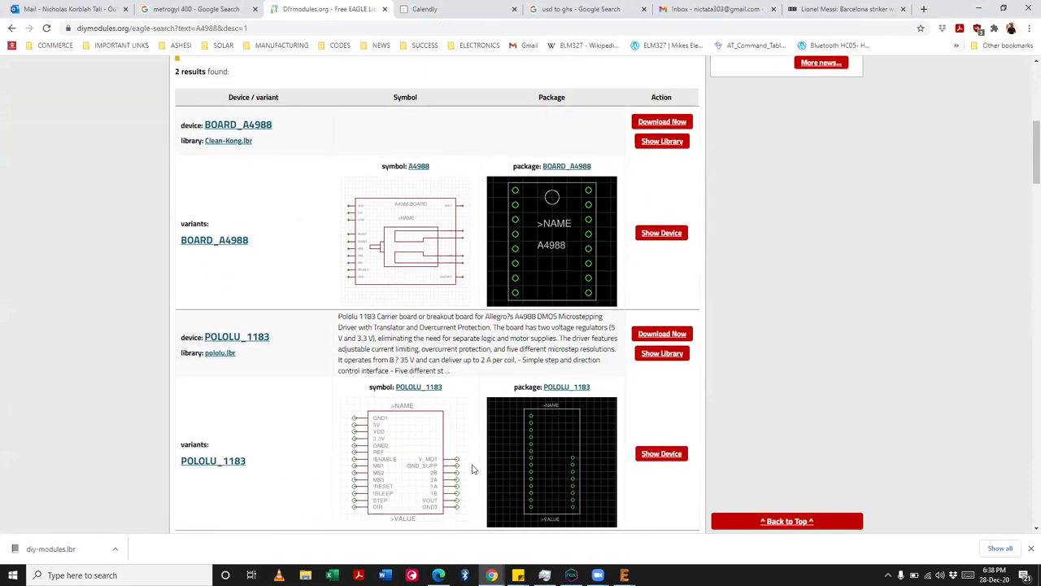
pyautogui.click(662, 122)
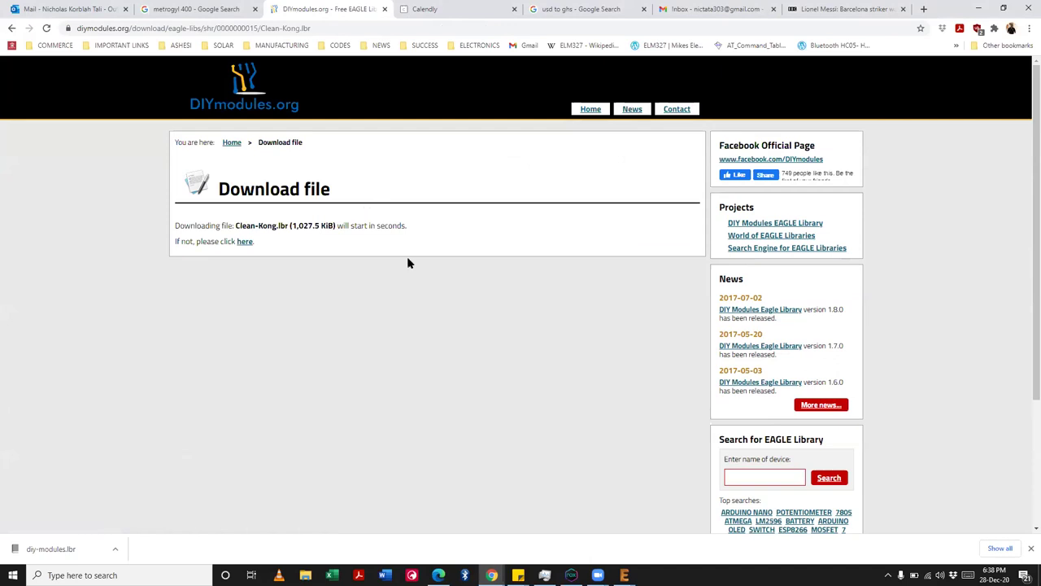
pyautogui.click(242, 243)
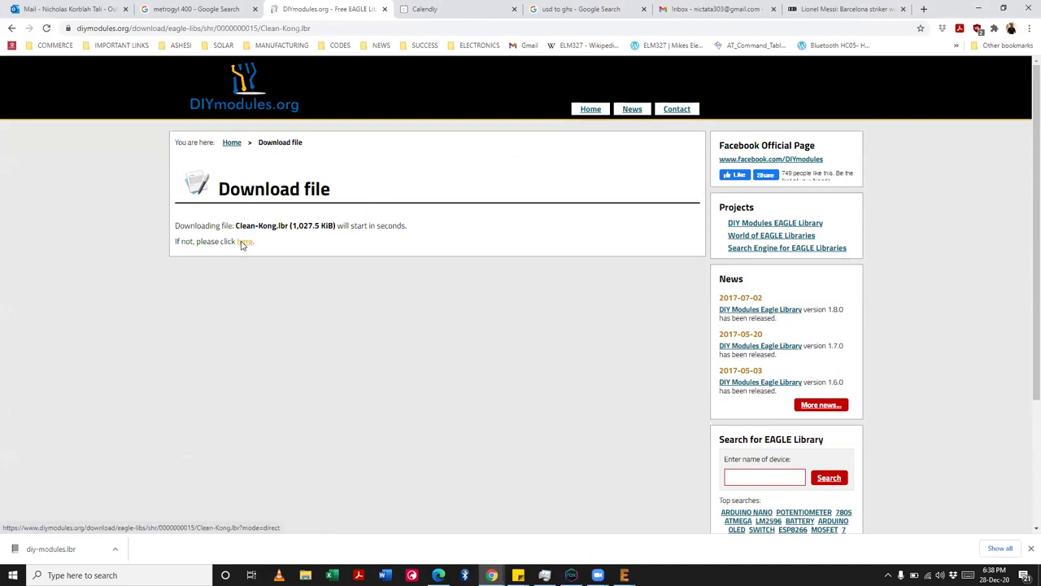
pyautogui.click(423, 273)
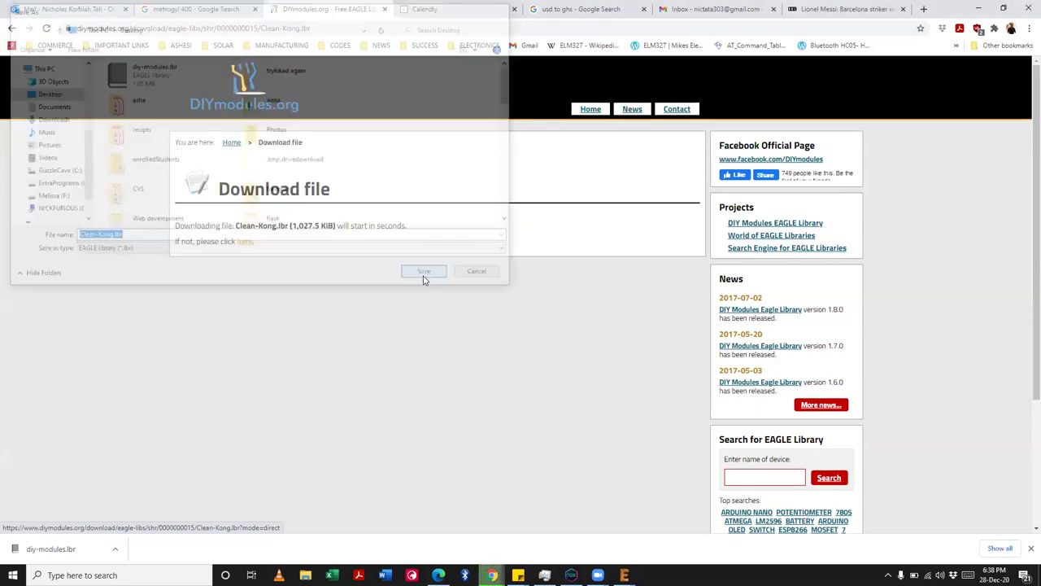
# Step: Switch back to the EAGLE schematic and add Clean-Kong.lbr from the Desktop to the libraries in use
pyautogui.moveTo(624, 574)
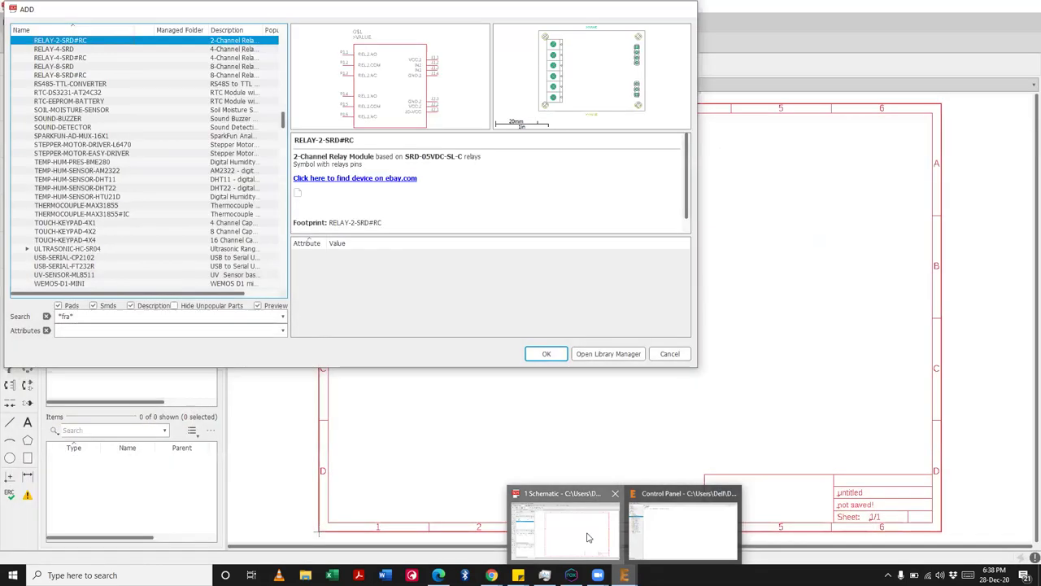
pyautogui.click(589, 537)
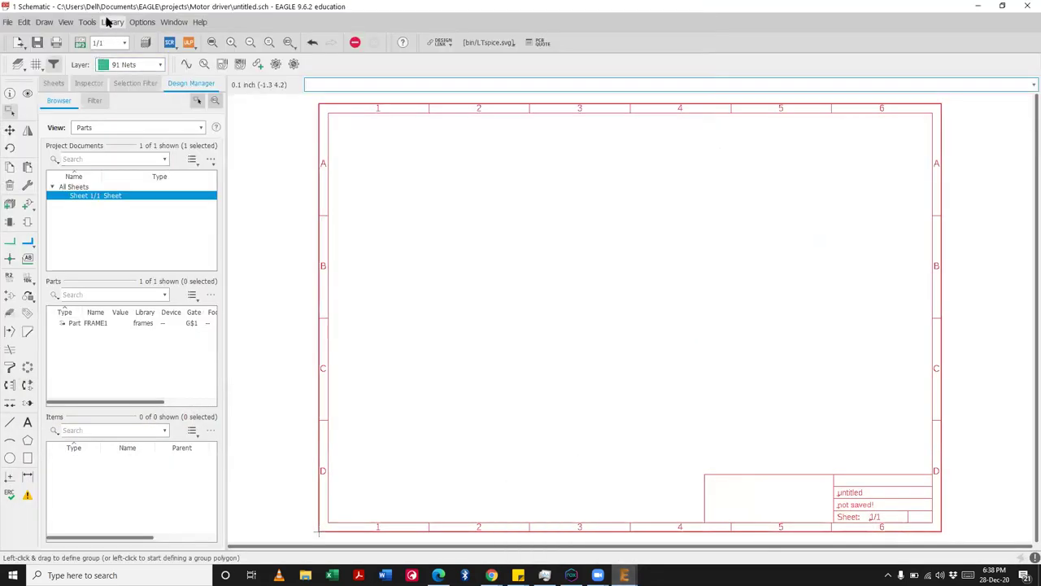
pyautogui.click(110, 22)
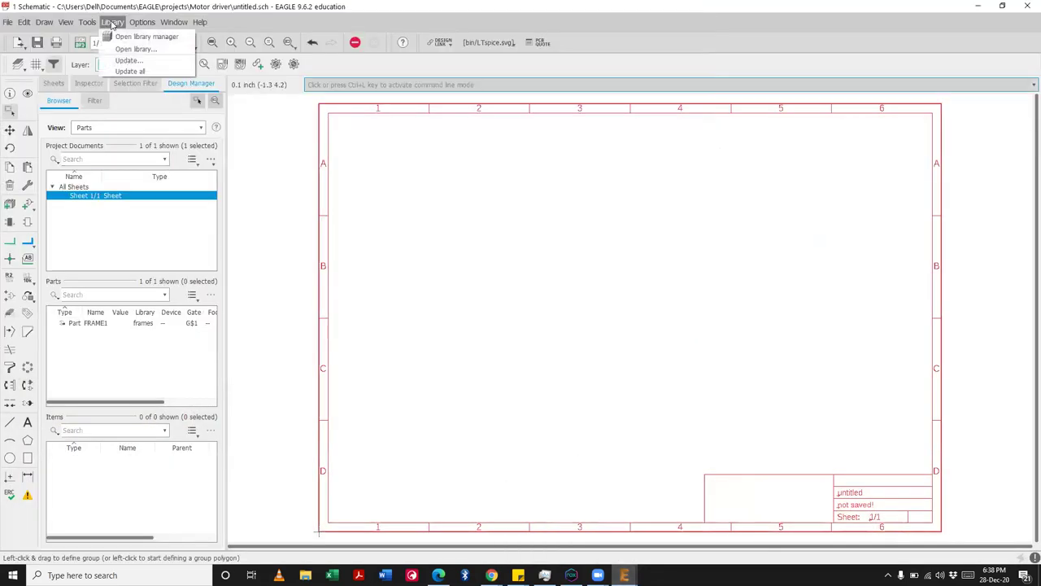
pyautogui.click(126, 38)
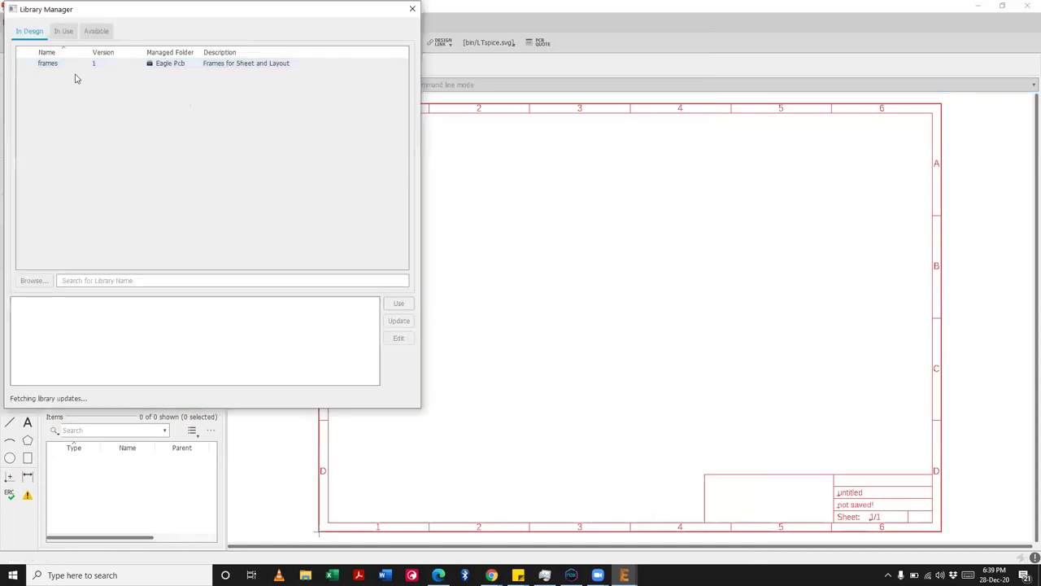
pyautogui.click(65, 32)
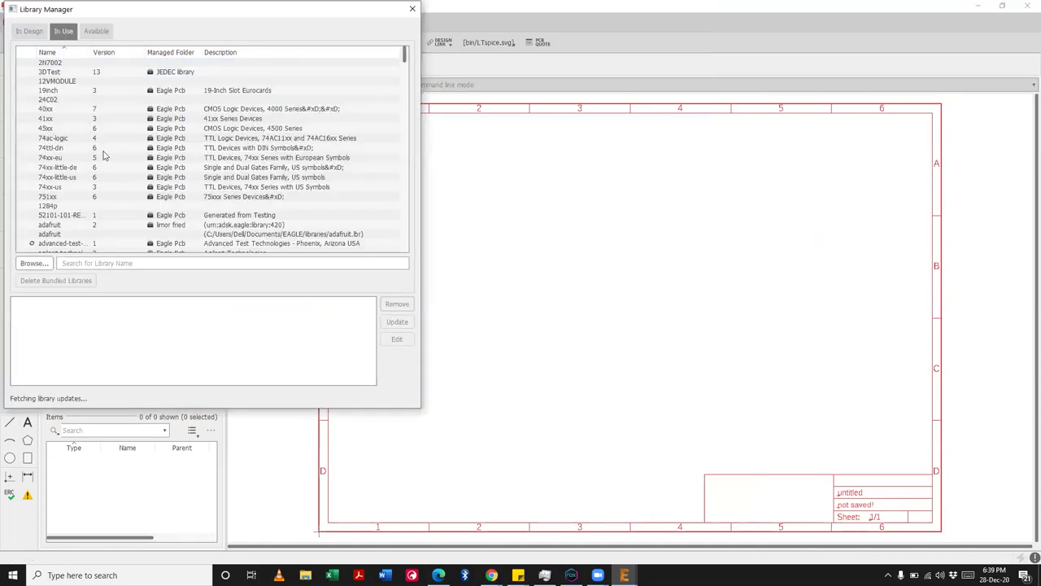
pyautogui.click(33, 264)
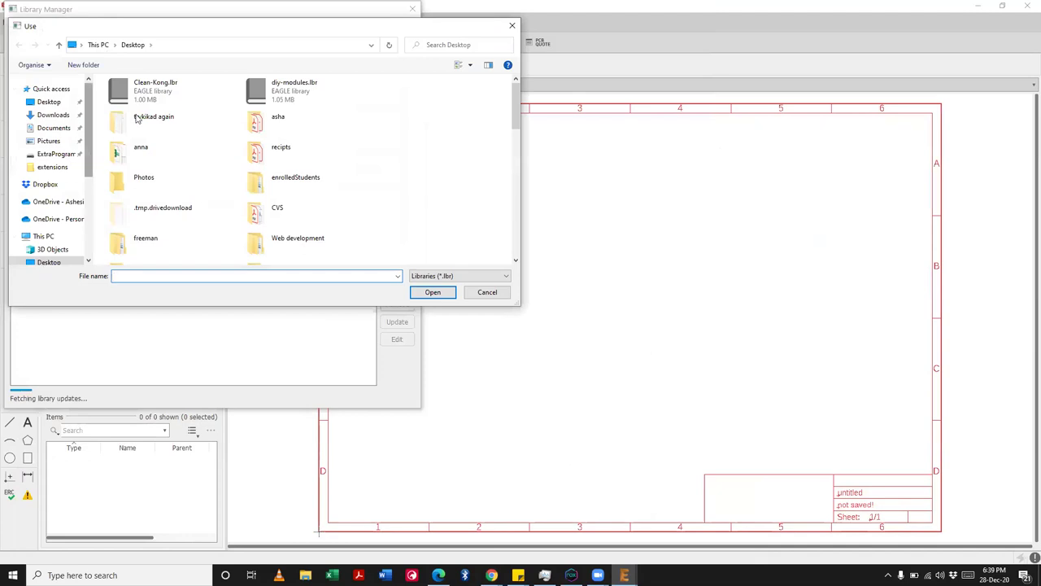
pyautogui.doubleClick(167, 92)
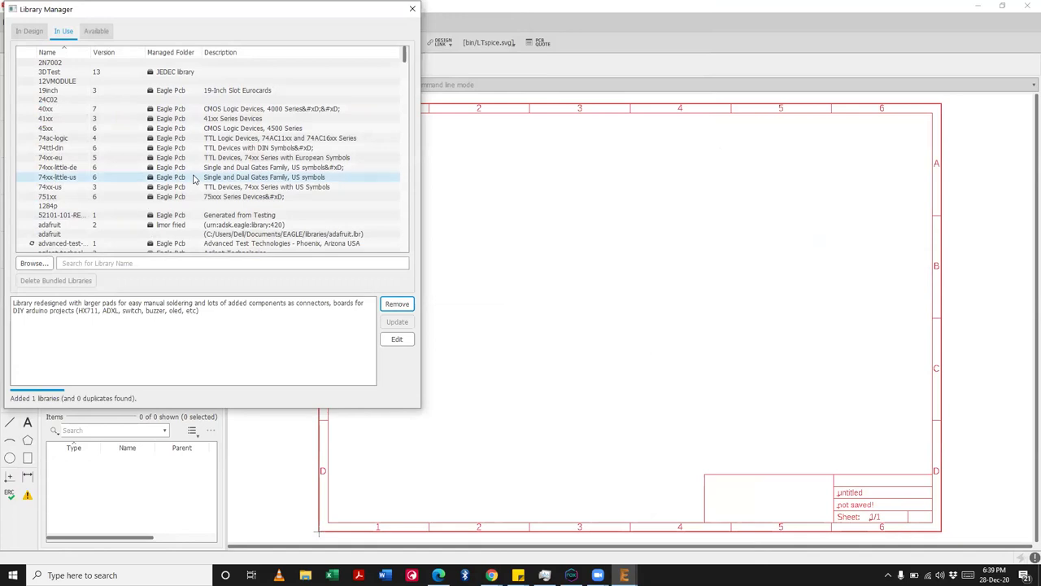
# Step: Locate the Clean-Kong library among the libraries in use, and close the library manager
pyautogui.scroll(-10, 228, 226)
pyautogui.click(227, 222)
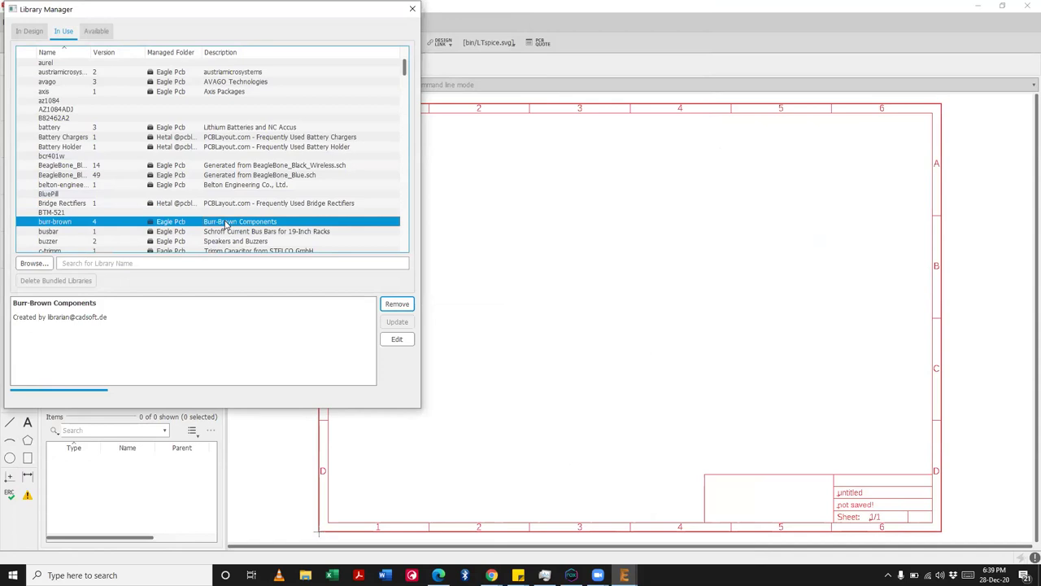
pyautogui.scroll(-3, 227, 225)
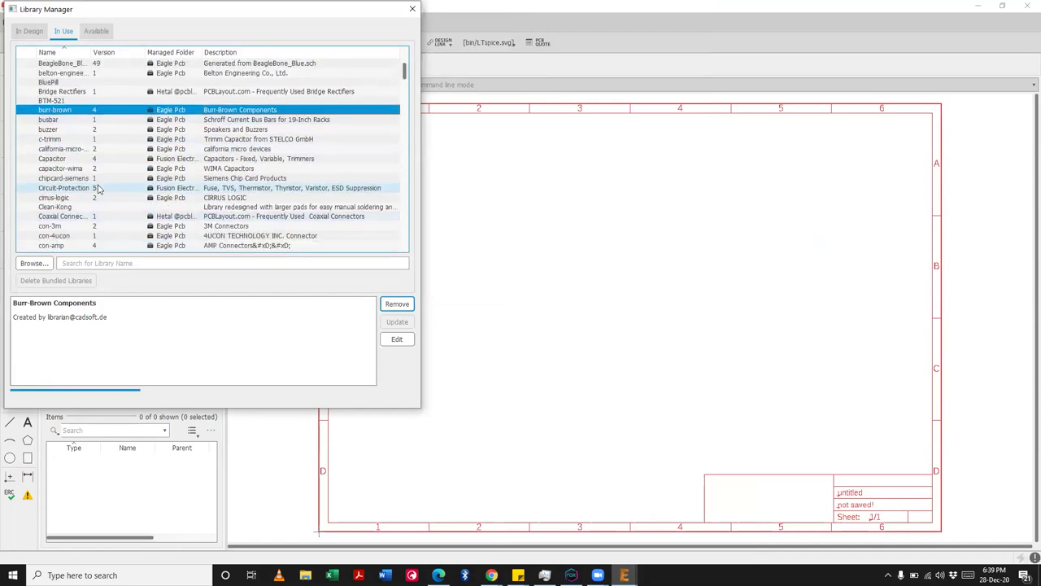
pyautogui.scroll(-2, 97, 189)
pyautogui.click(59, 191)
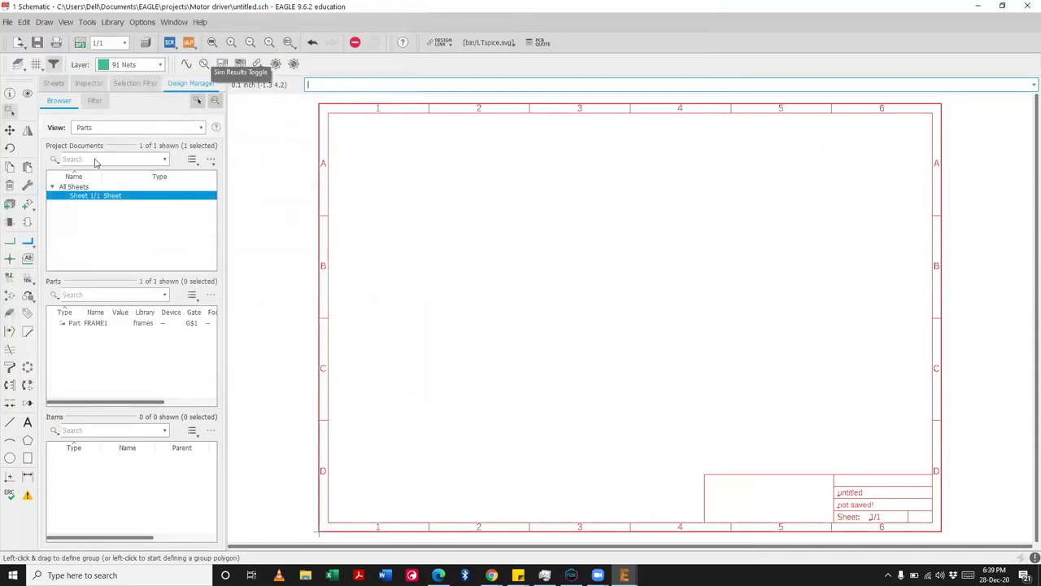
# Step: Start adding a part and expand the Clean-Kong library to list its devices
pyautogui.click(27, 203)
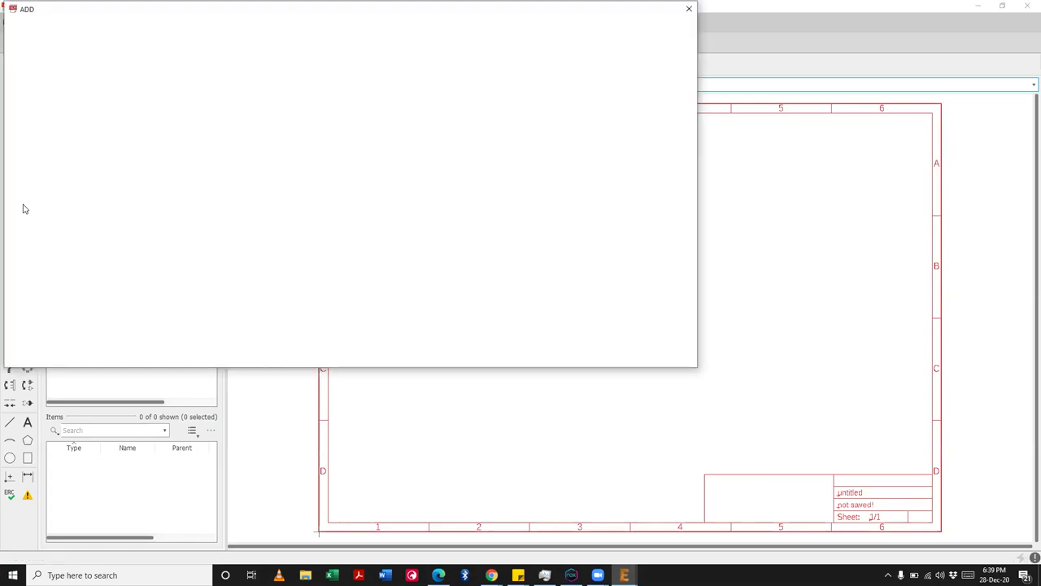
pyautogui.scroll(10, 57, 173)
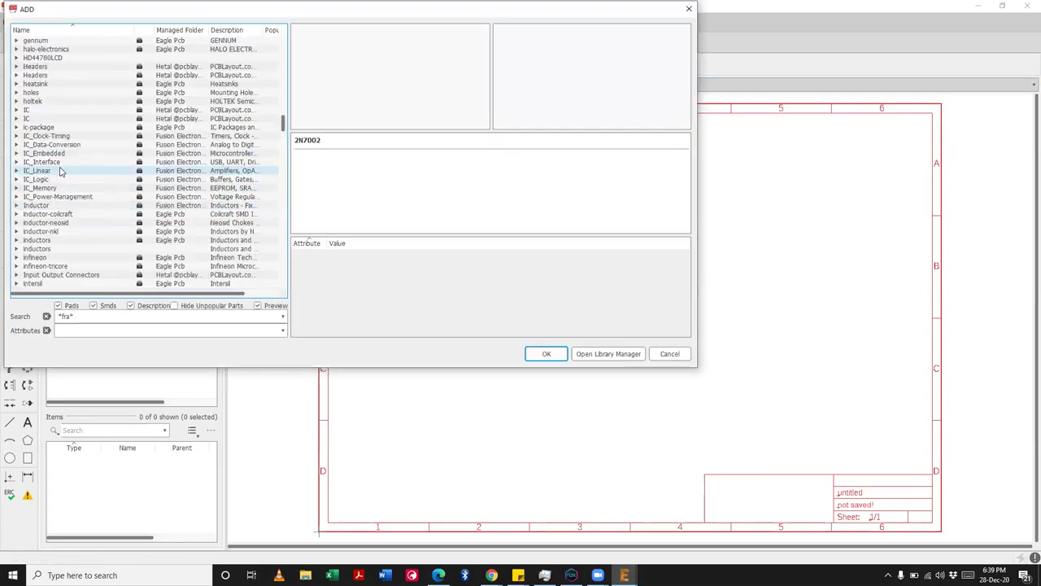
pyautogui.scroll(5, 60, 173)
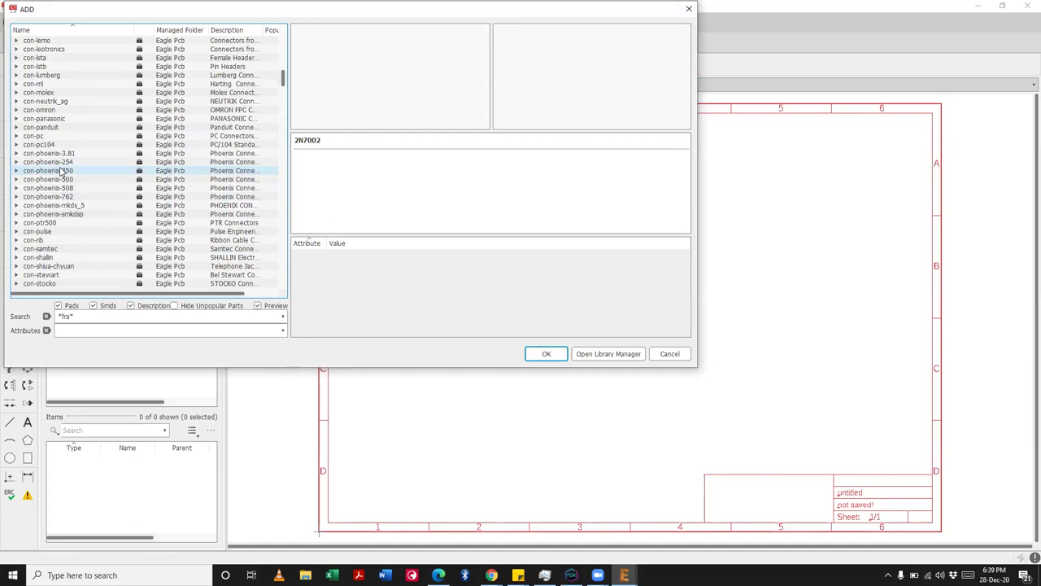
pyautogui.scroll(7, 52, 77)
pyautogui.click(51, 74)
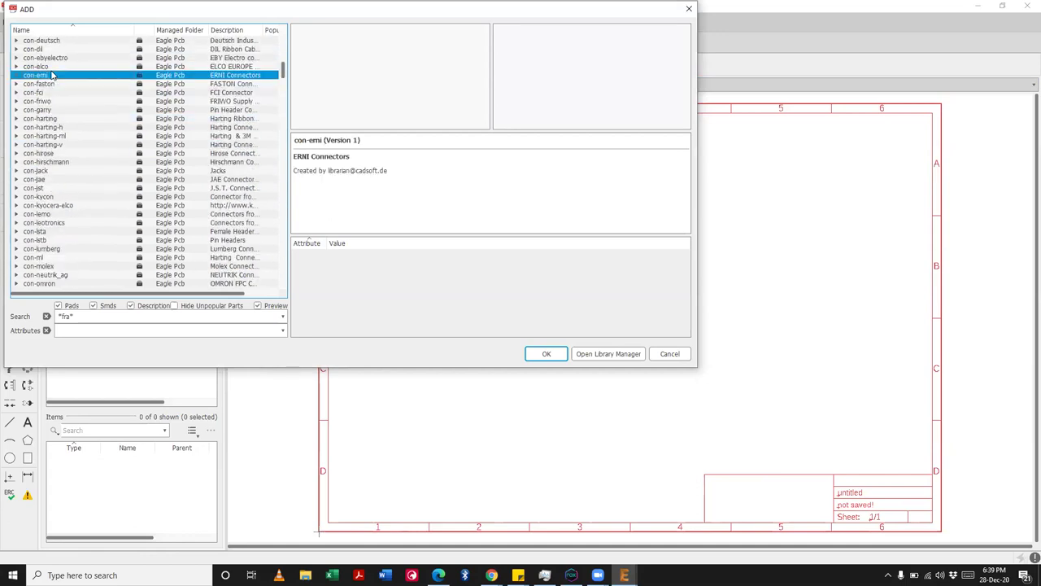
pyautogui.scroll(8, 52, 74)
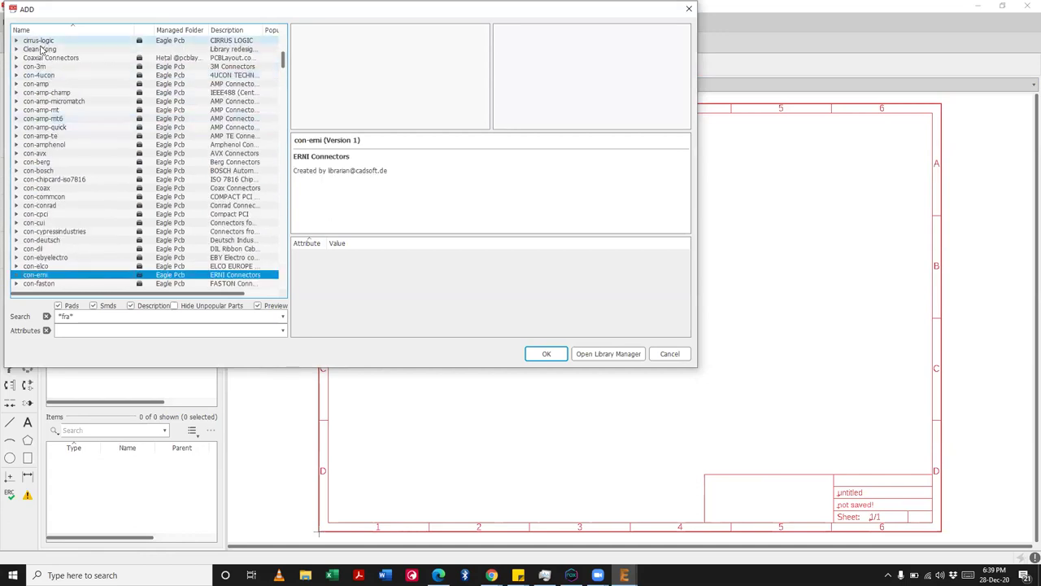
pyautogui.click(14, 50)
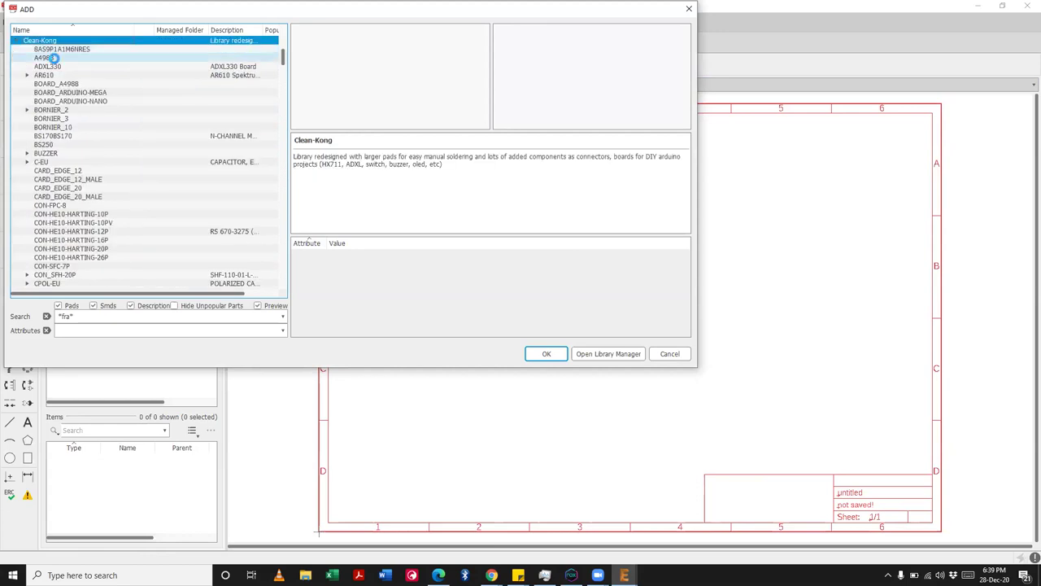
# Step: Preview the A4988 and ADXL330 devices of the Clean-Kong library, widening the device list
pyautogui.click(50, 58)
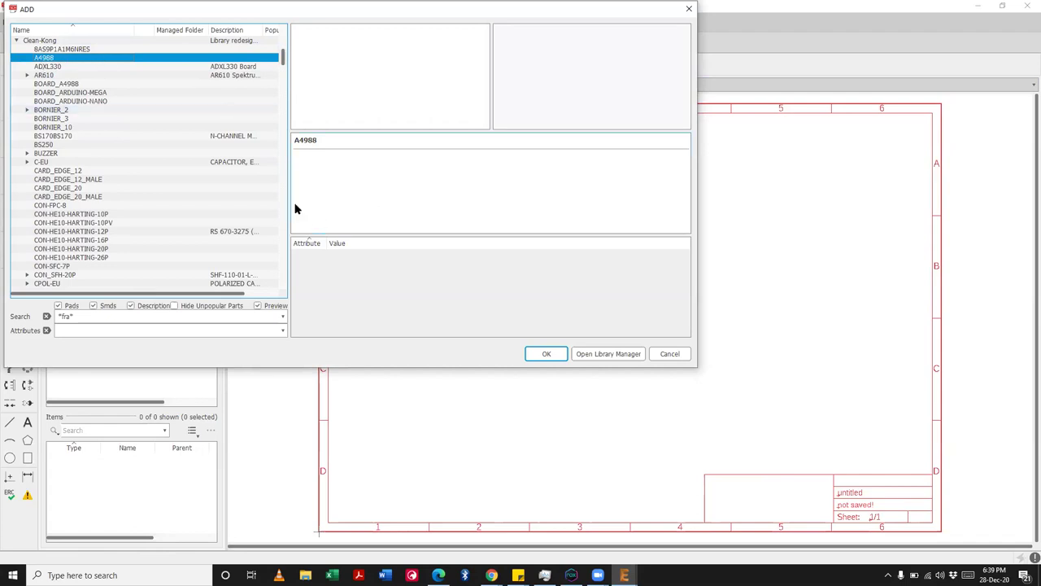
pyautogui.moveTo(289, 208); pyautogui.dragTo(382, 208)
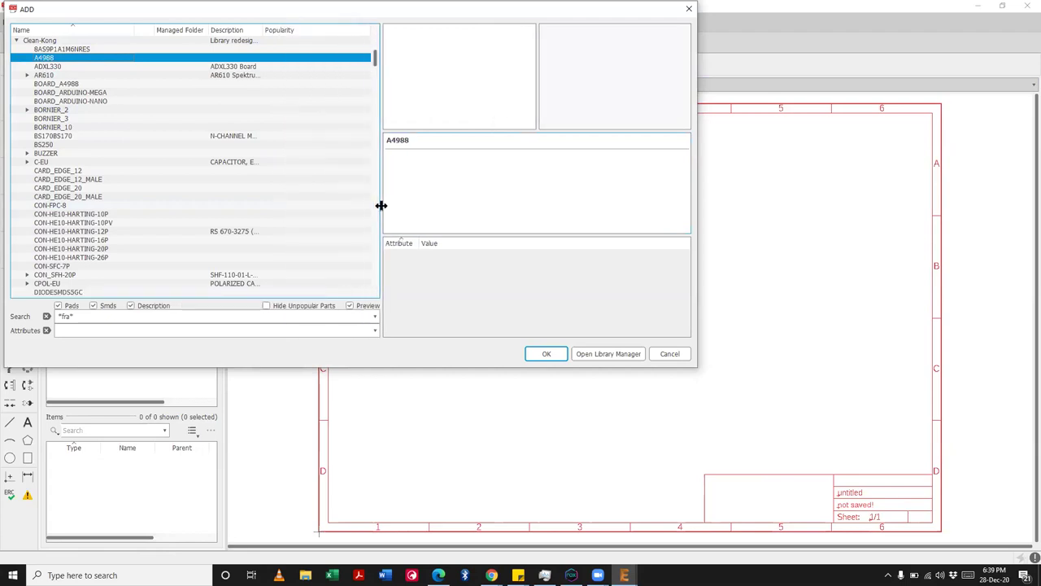
pyautogui.click(150, 68)
pyautogui.click(149, 59)
pyautogui.click(150, 69)
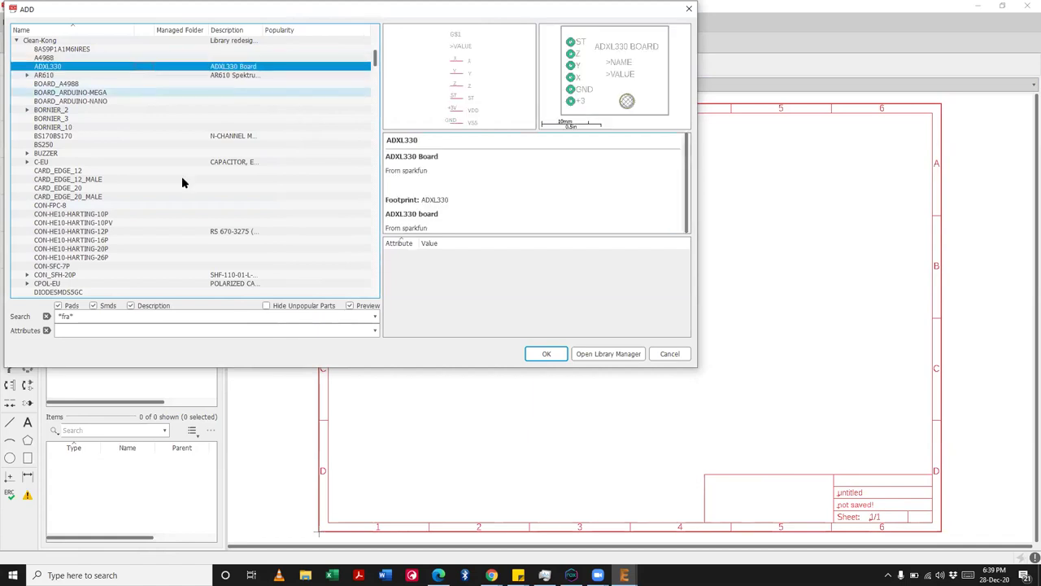
# Step: Preview the Clean-Kong devices one by one, from the first entry past AR610 and BORNIER_2 down to C-EU
pyautogui.scroll(7, 181, 175)
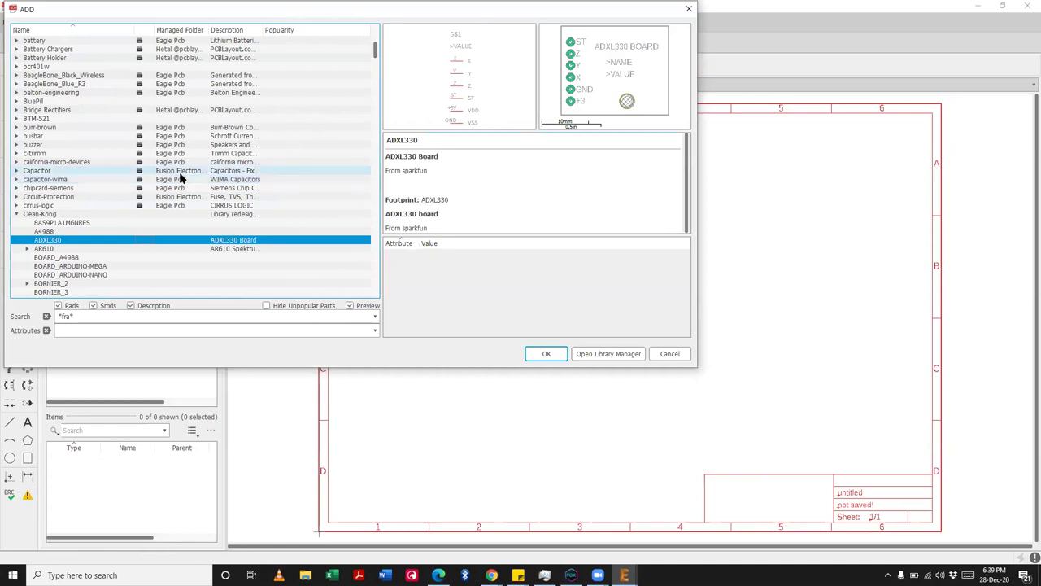
pyautogui.scroll(-2, 182, 179)
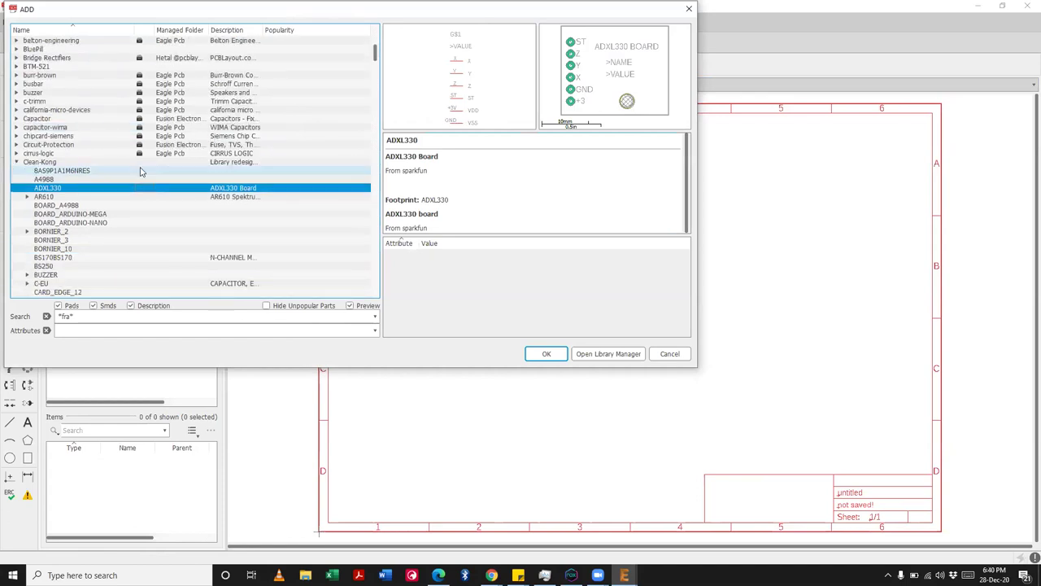
pyautogui.click(141, 170)
pyautogui.click(142, 179)
pyautogui.click(137, 187)
pyautogui.press('Down')
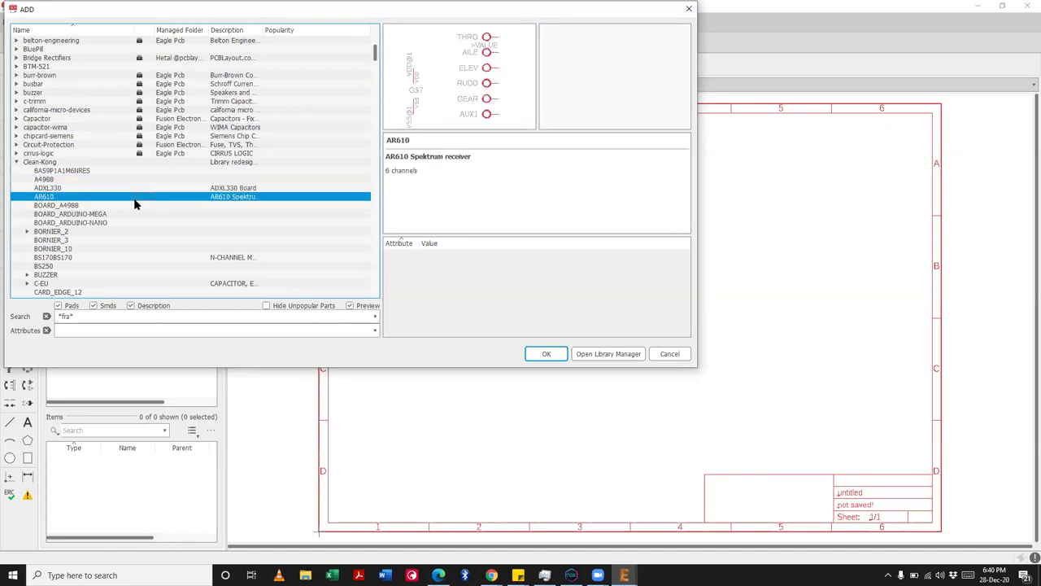
pyautogui.press('Down')
pyautogui.press('Down')
pyautogui.press('Down')
pyautogui.press('Down')
pyautogui.press('Down')
pyautogui.press('Down')
pyautogui.press('Down')
pyautogui.press('Down')
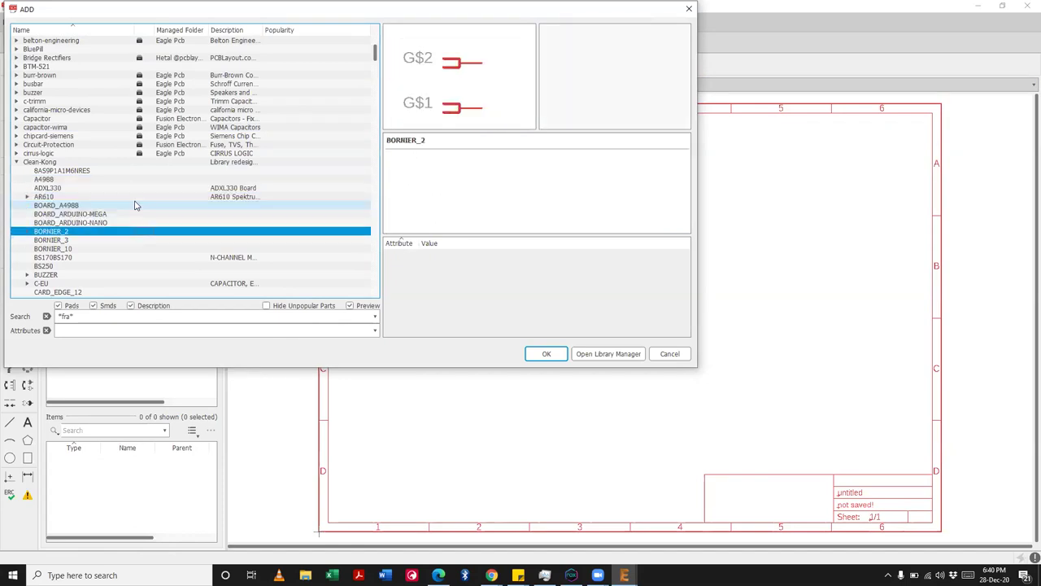
pyautogui.press('Down')
pyautogui.press('Down')
pyautogui.press('Down')
pyautogui.press('Down')
pyautogui.press('Down')
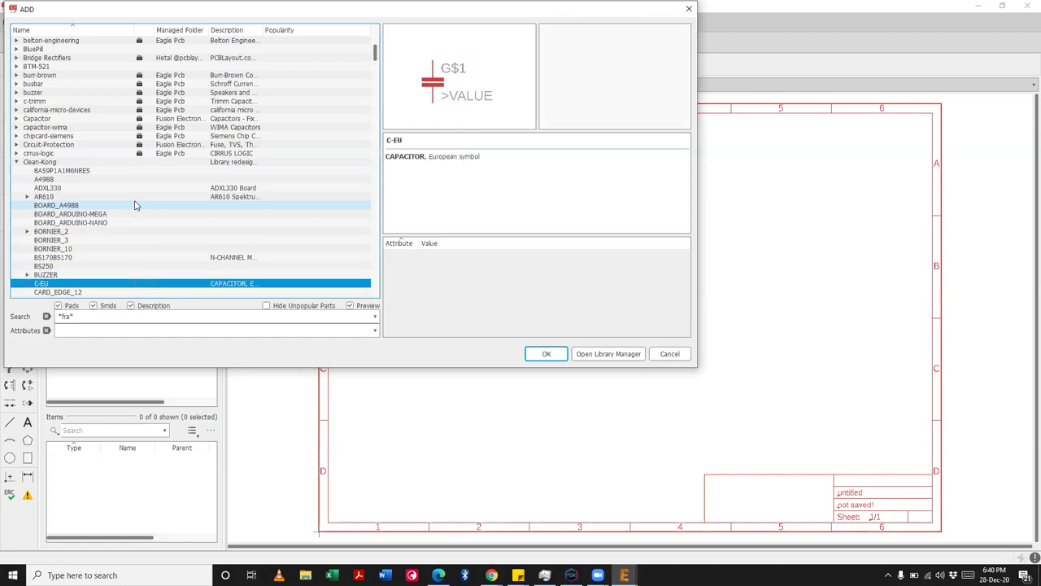
# Step: Preview the remaining Clean-Kong devices one by one, from CARD_EDGE_12 to the end of the library, and close the part selection without adding anything
pyautogui.press('Down')
pyautogui.press('Down')
pyautogui.press('Down')
pyautogui.press('Down')
pyautogui.press('Down')
pyautogui.press('Down')
pyautogui.press('Down')
pyautogui.press('Down')
pyautogui.press('Down')
pyautogui.press('Down')
pyautogui.press('Down')
pyautogui.press('Down')
pyautogui.press('Down')
pyautogui.press('Down')
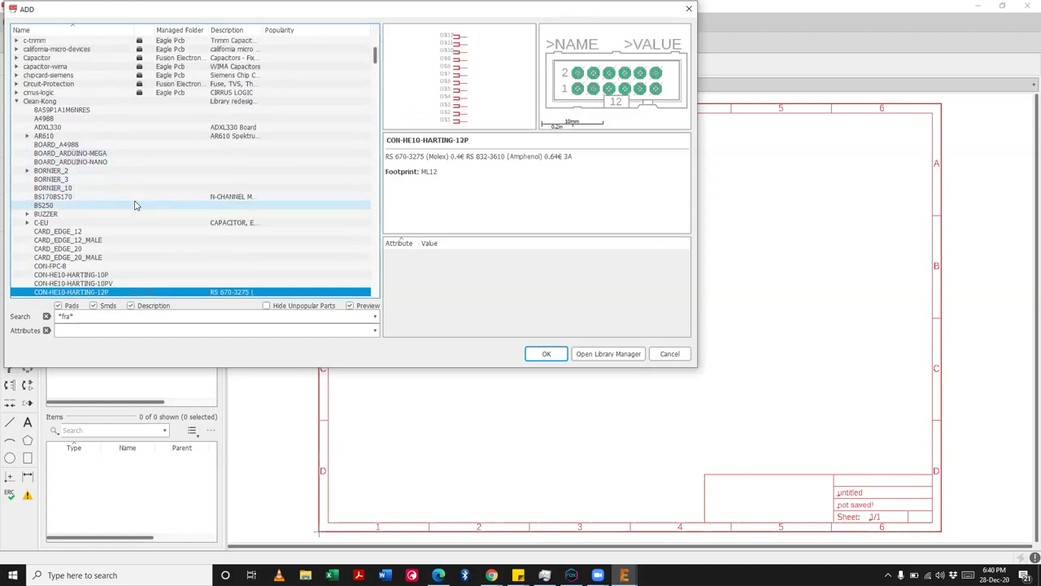
pyautogui.press('Down')
pyautogui.press('Down')
pyautogui.press('Down')
pyautogui.press('Down')
pyautogui.press('Down')
pyautogui.press('Down')
pyautogui.press('Down')
pyautogui.press('Down')
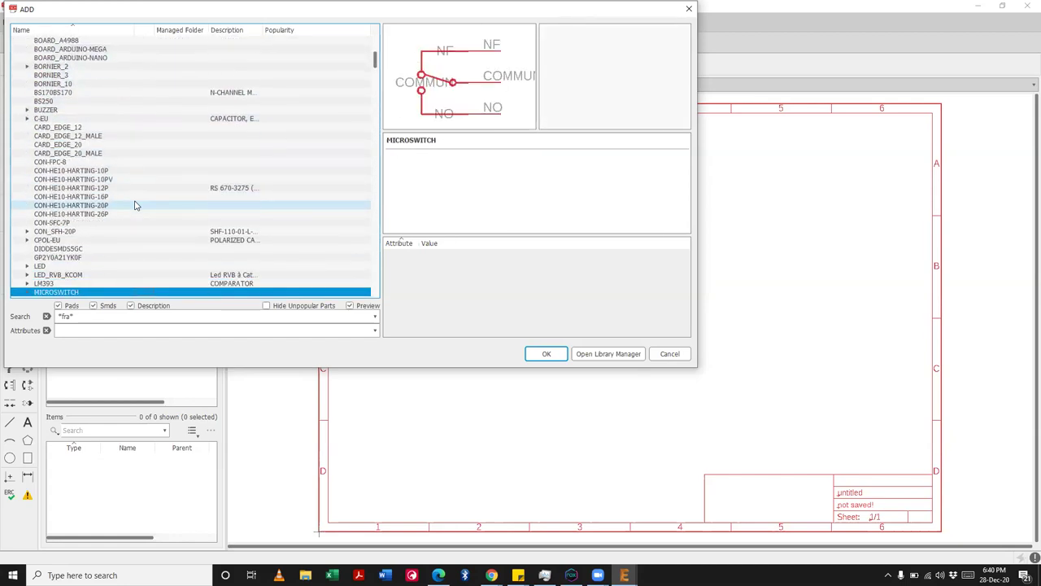
pyautogui.press('Down')
pyautogui.press('Down')
pyautogui.press('Down')
pyautogui.press('Down')
pyautogui.press('Down')
pyautogui.press('Down')
pyautogui.press('Down')
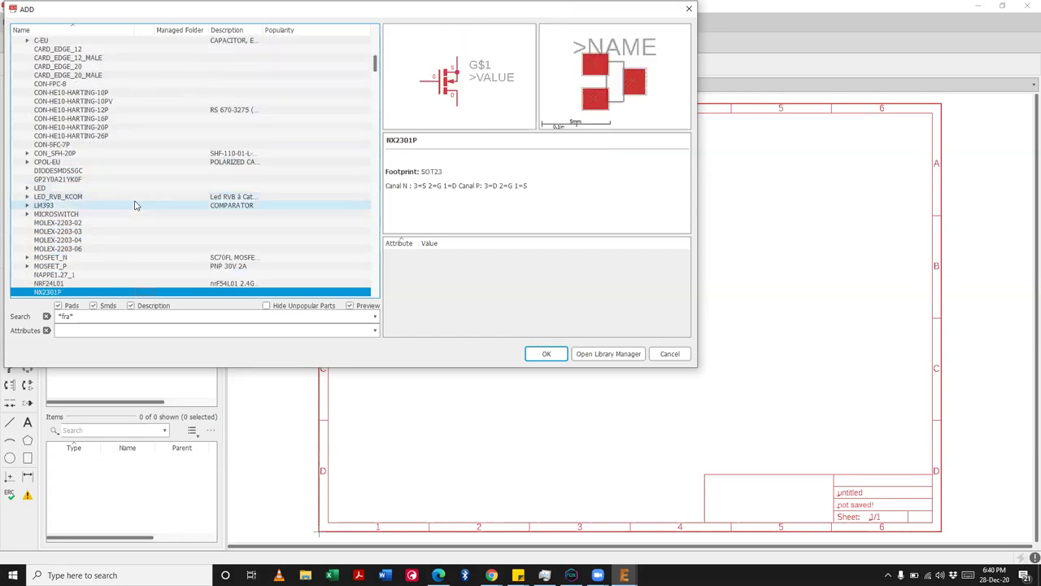
pyautogui.press('Down')
pyautogui.press('Down')
pyautogui.press('Down')
pyautogui.press('Down')
pyautogui.press('Down')
pyautogui.press('Down')
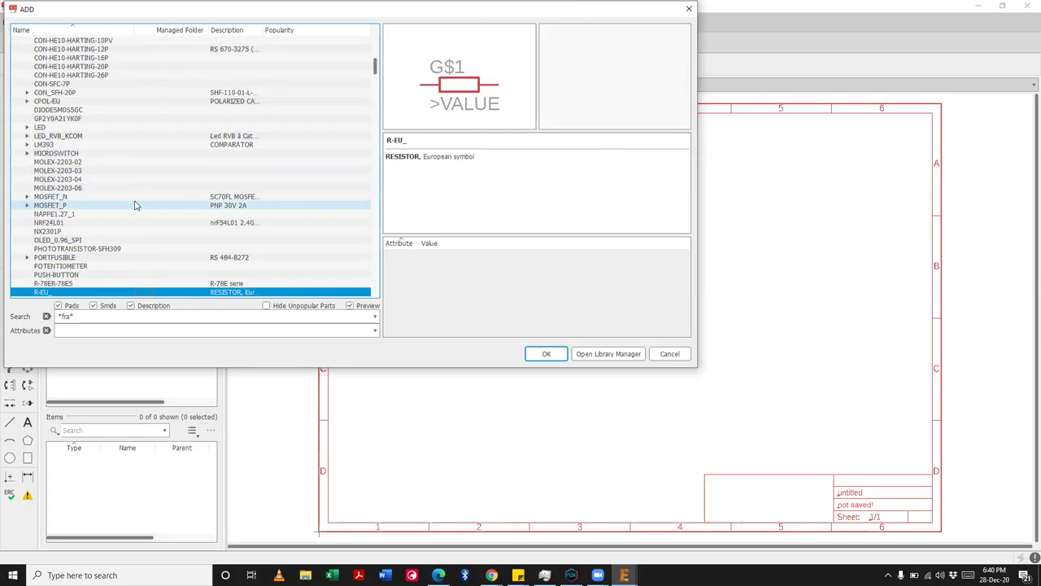
pyautogui.press('Down')
pyautogui.press('Down')
pyautogui.press('Down')
pyautogui.press('Down')
pyautogui.press('Down')
pyautogui.press('Down')
pyautogui.press('Down')
pyautogui.press('Down')
pyautogui.press('Down')
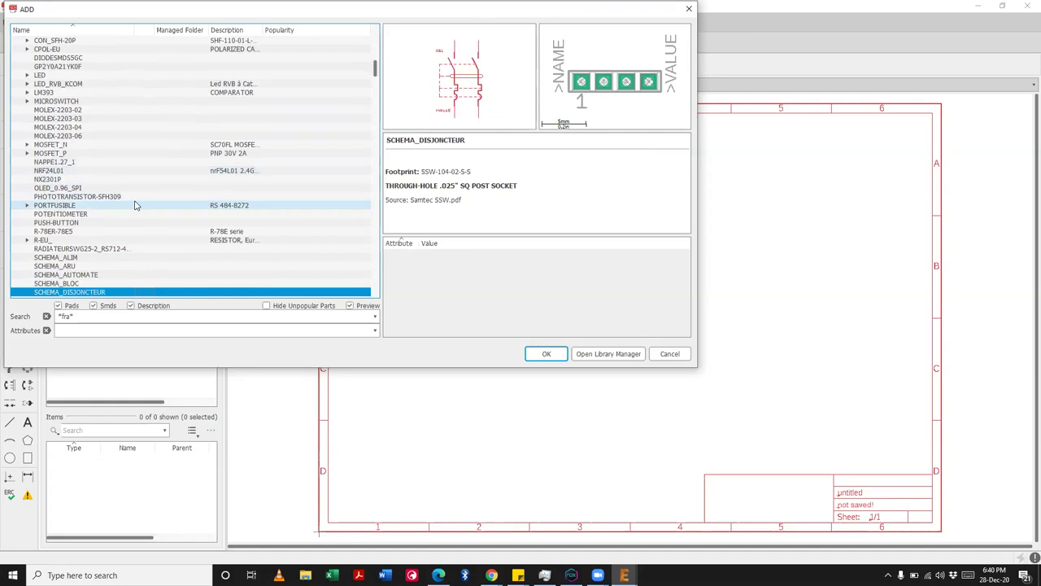
pyautogui.press('Down')
pyautogui.press('Down')
pyautogui.press('Down')
pyautogui.press('Down')
pyautogui.press('Down')
pyautogui.press('Down')
pyautogui.press('Down')
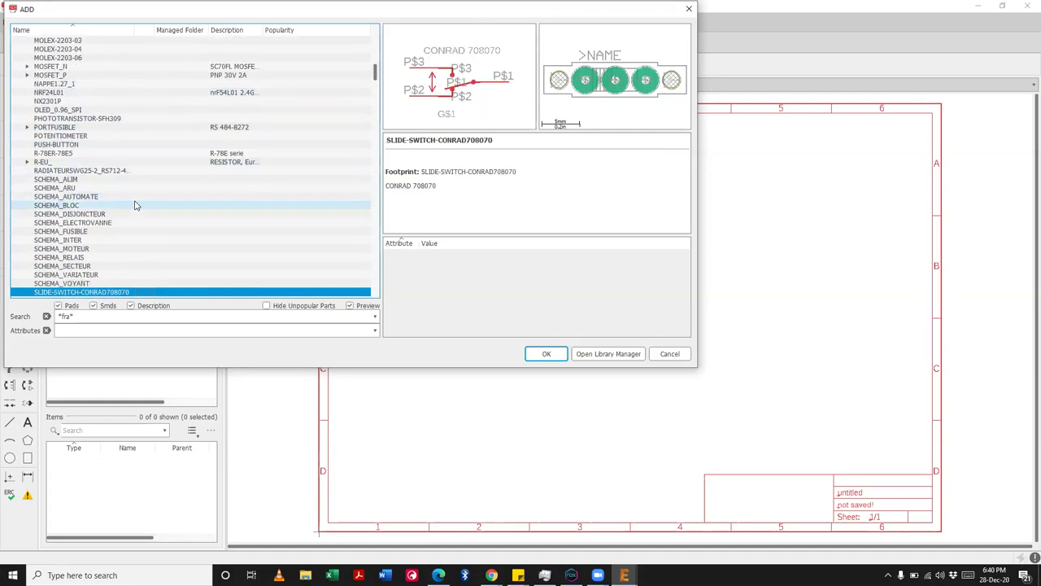
pyautogui.press('Down')
pyautogui.press('Down')
pyautogui.press('Down')
pyautogui.press('Down')
pyautogui.press('Down')
pyautogui.press('Down')
pyautogui.press('Down')
pyautogui.press('Down')
pyautogui.press('Down')
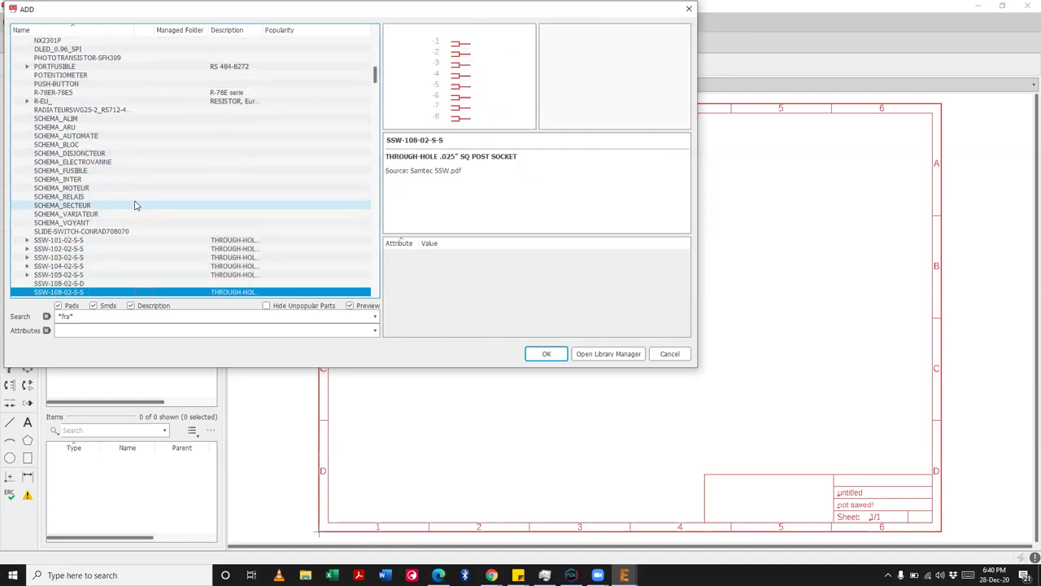
pyautogui.press('Down')
pyautogui.press('Down')
pyautogui.press('Down')
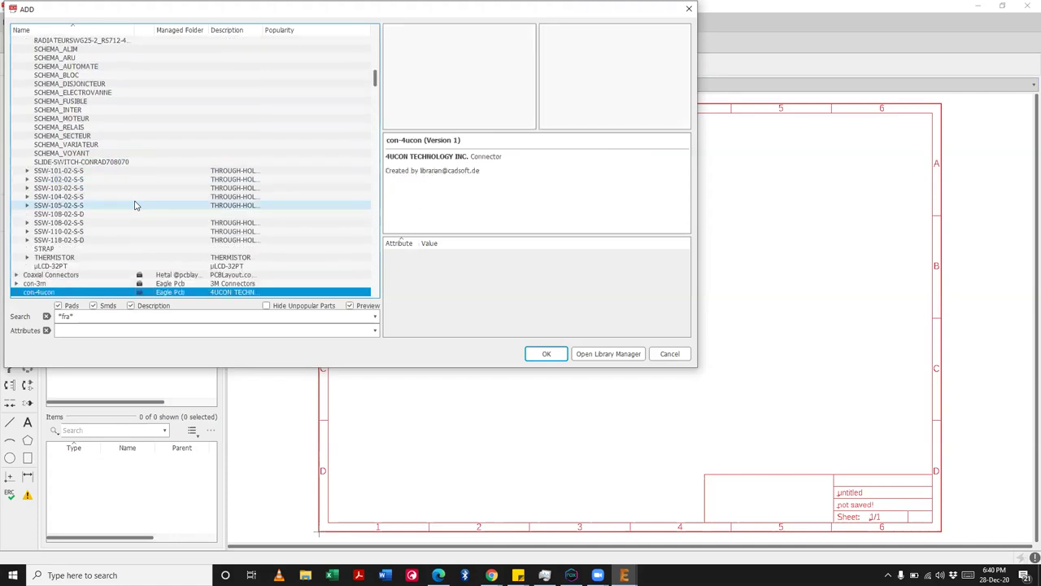
pyautogui.press('Up')
pyautogui.press('Up')
pyautogui.press('Up')
pyautogui.press('Escape')
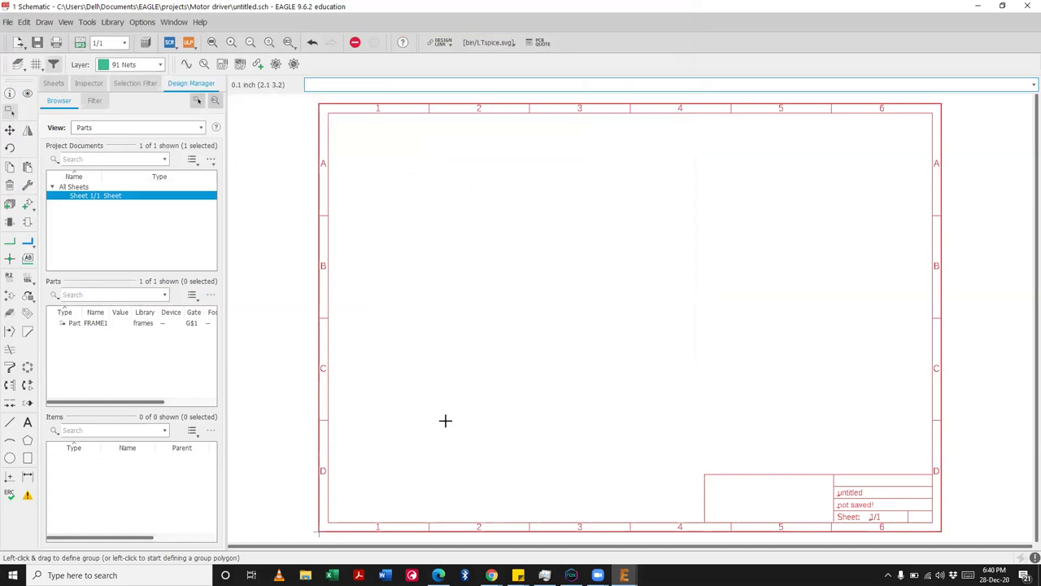
pyautogui.click(491, 575)
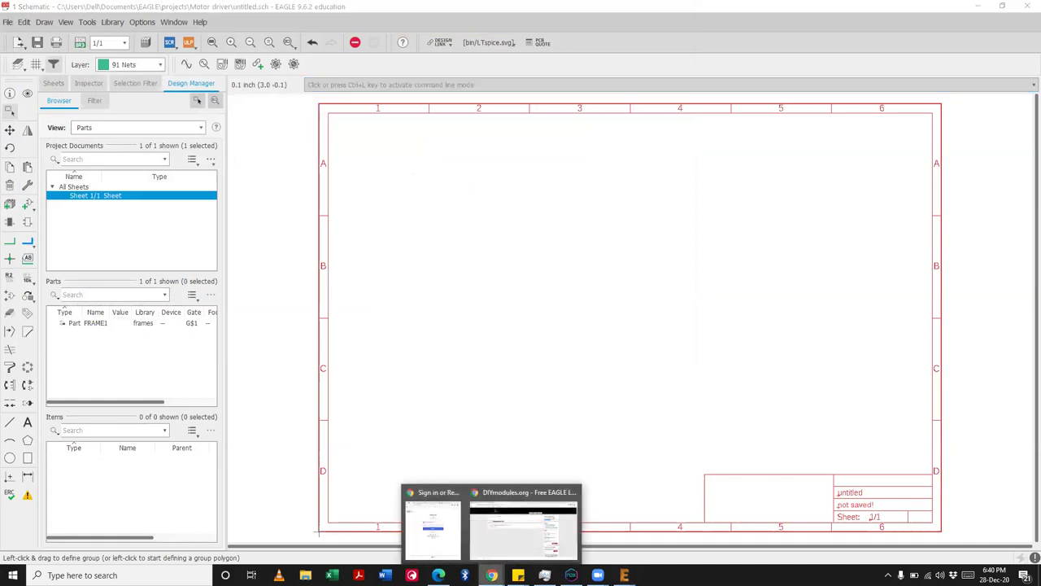
pyautogui.click(505, 537)
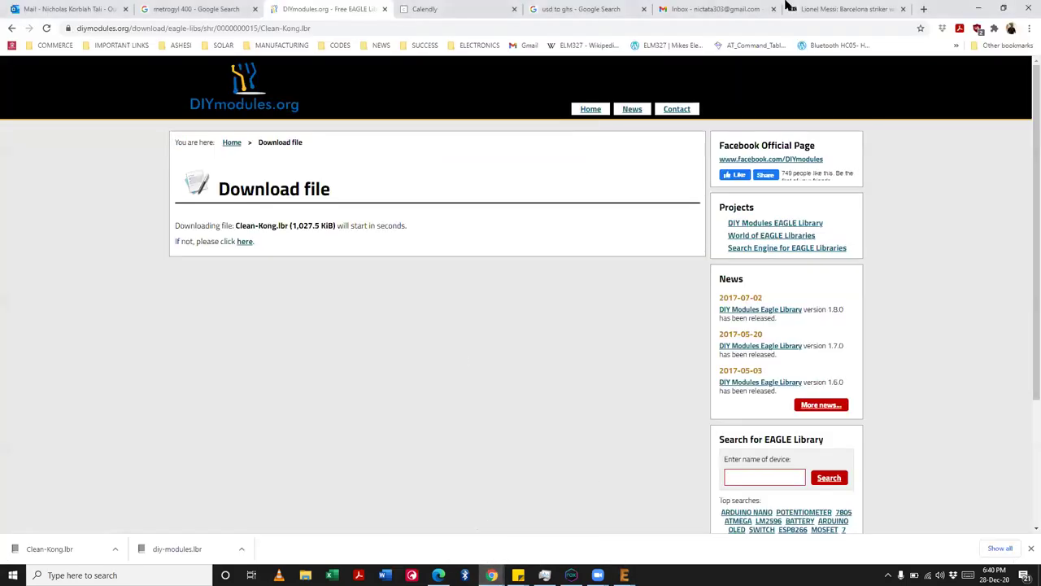
pyautogui.click(925, 9)
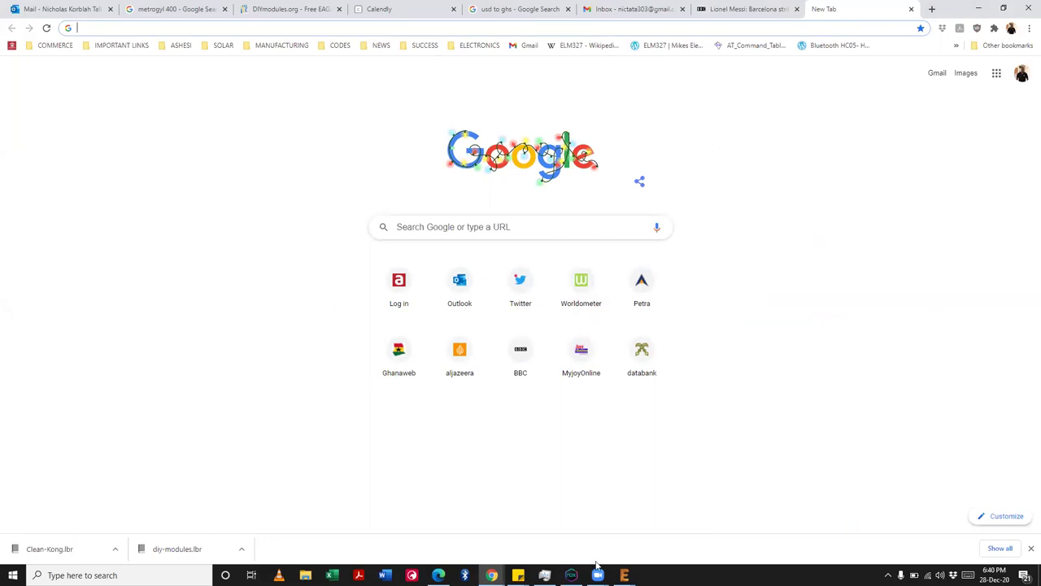
pyautogui.click(302, 27)
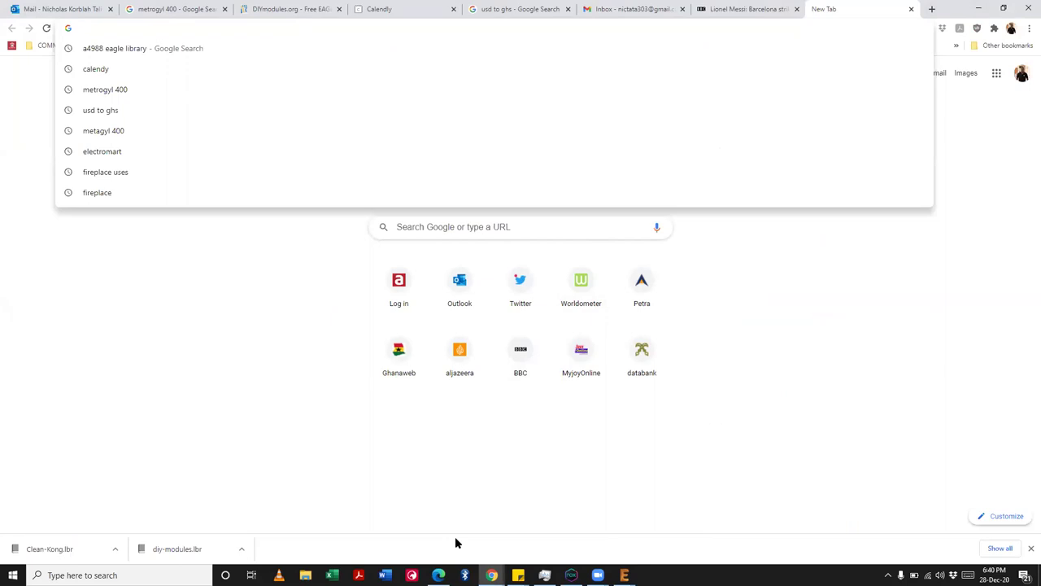
pyautogui.click(624, 575)
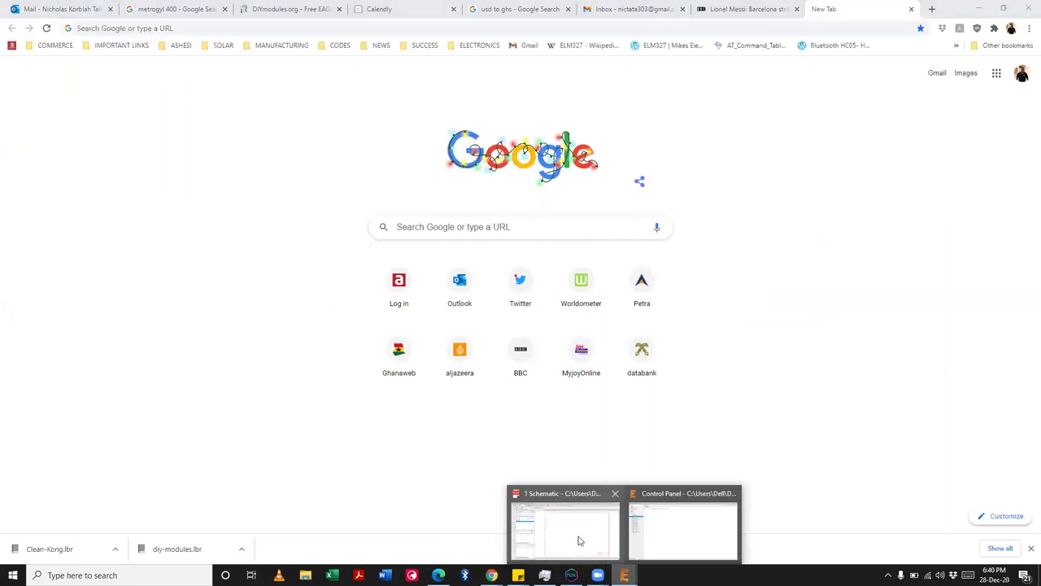
pyautogui.click(581, 540)
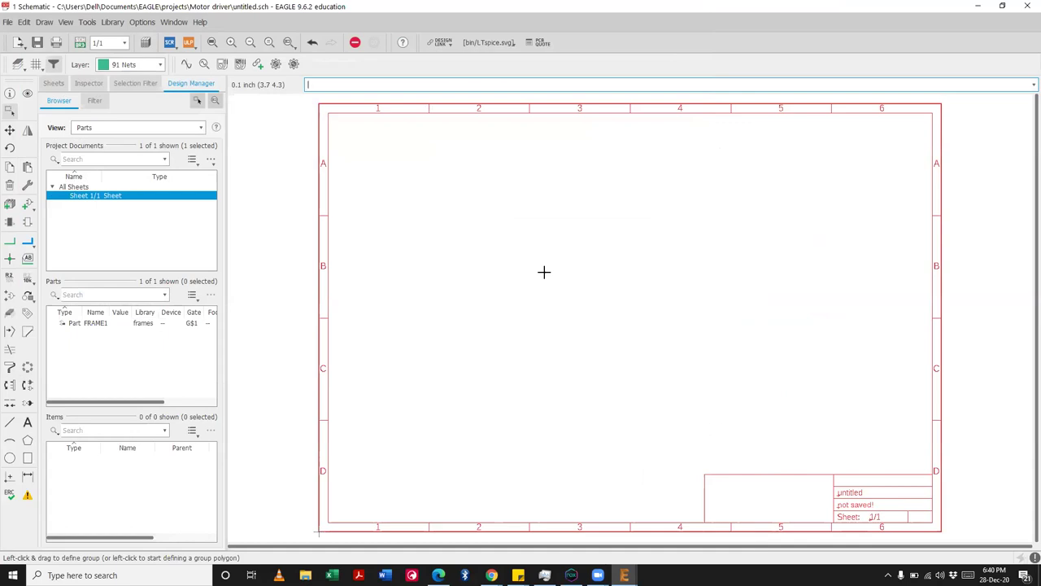
# Step: Save the schematic in the Motor driver project folder under the name "motor driver"
pyautogui.hotkey('ctrl', 's')
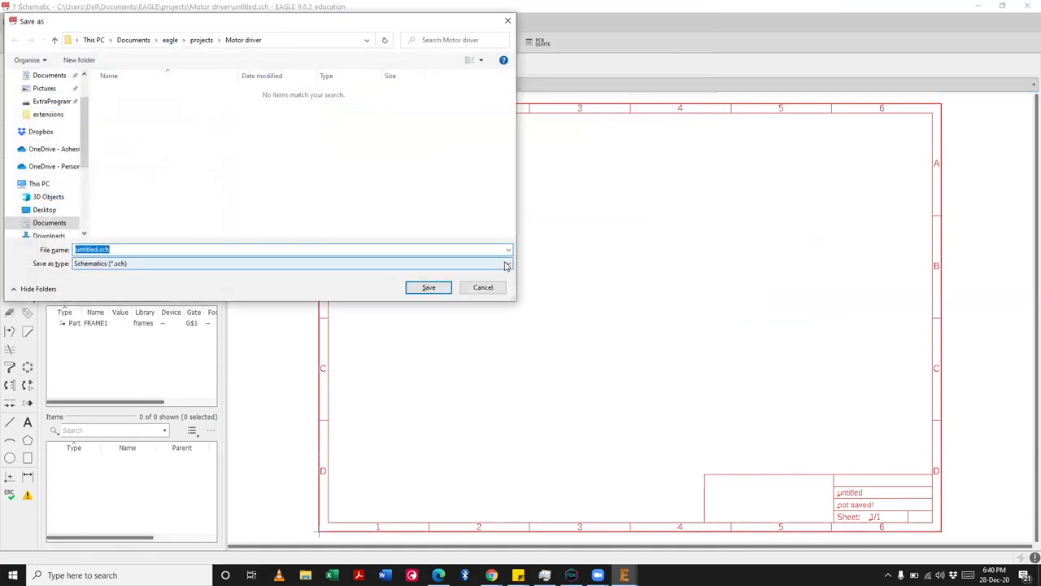
pyautogui.write('motor driver')
pyautogui.press('Return')
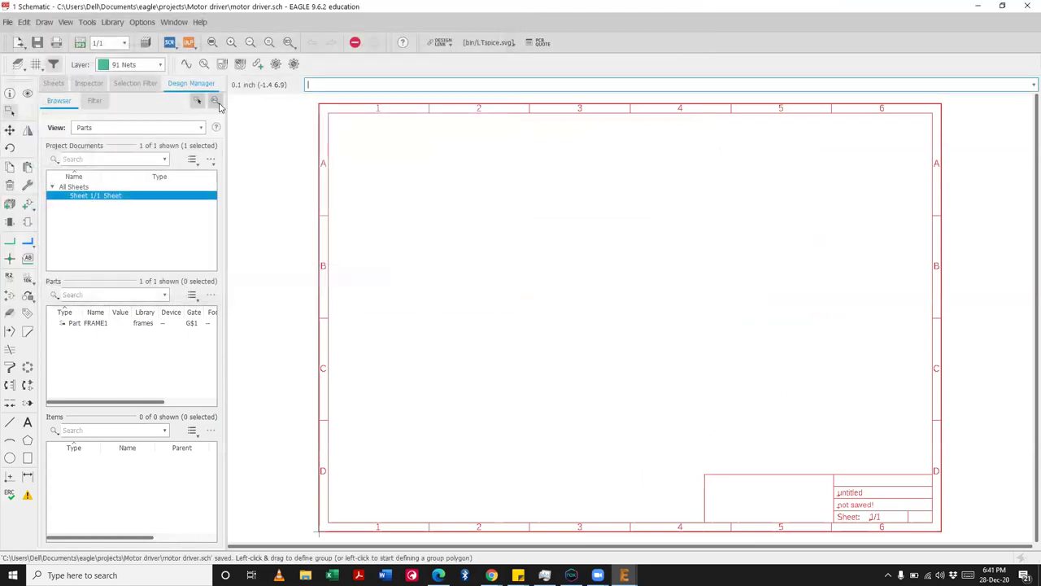
# Step: Close the schematic window and bring up the EAGLE Control Panel
pyautogui.click(108, 22)
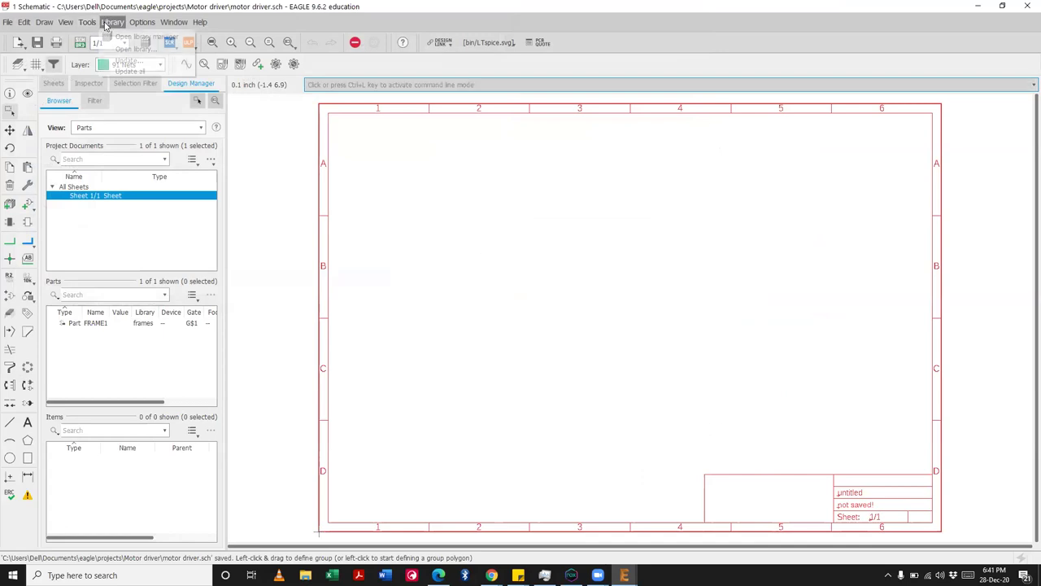
pyautogui.click(1027, 7)
pyautogui.click(978, 6)
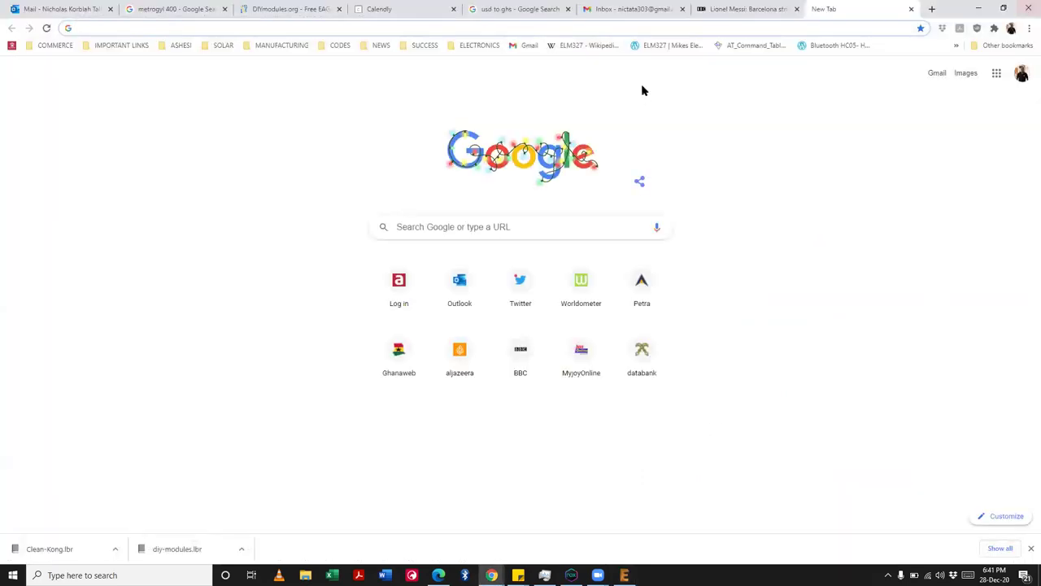
pyautogui.click(624, 575)
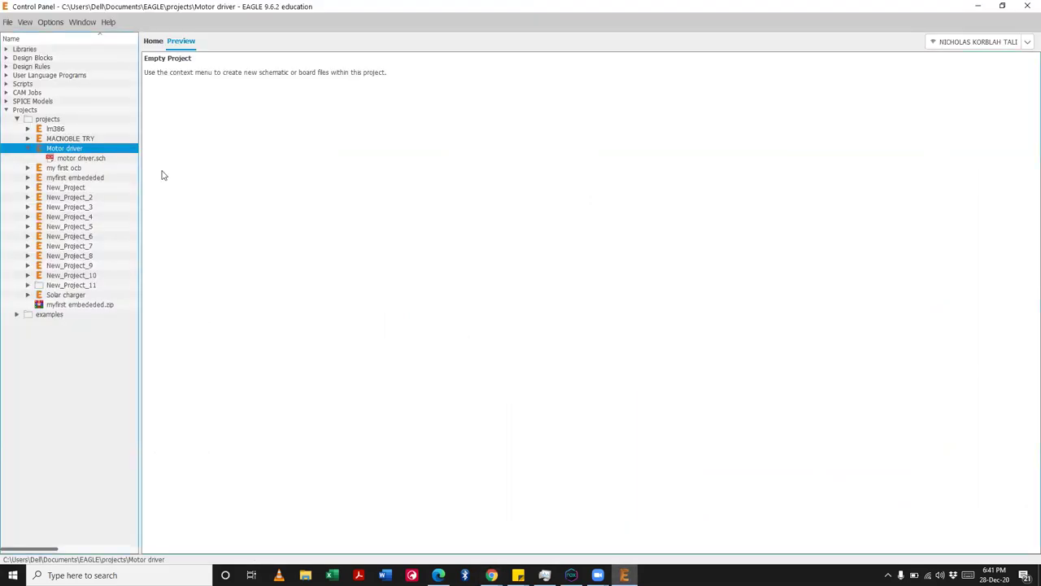
# Step: Collapse the Projects tree in the Control Panel and create a new empty library
pyautogui.click(8, 23)
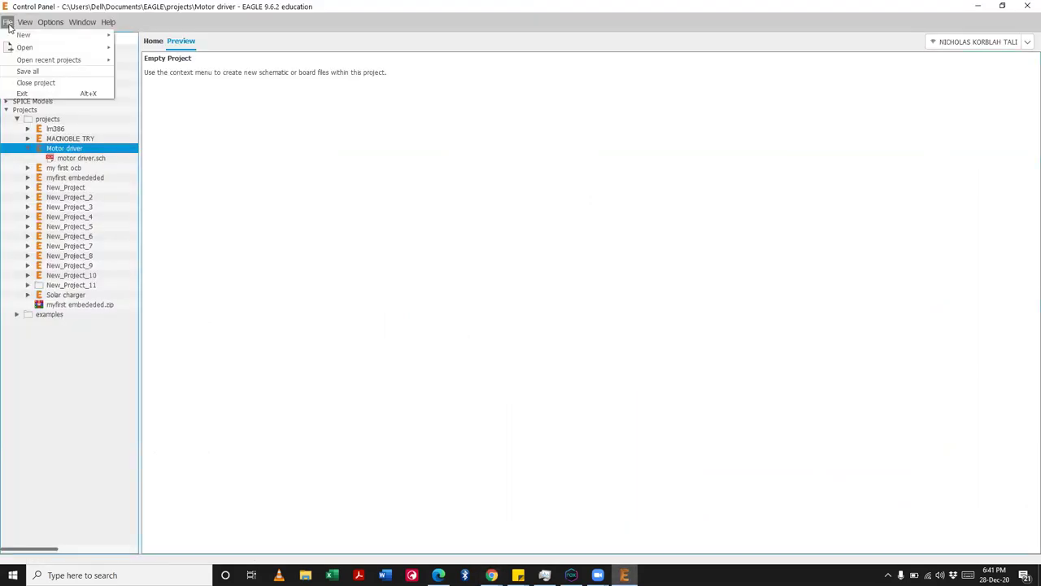
pyautogui.moveTo(50, 22)
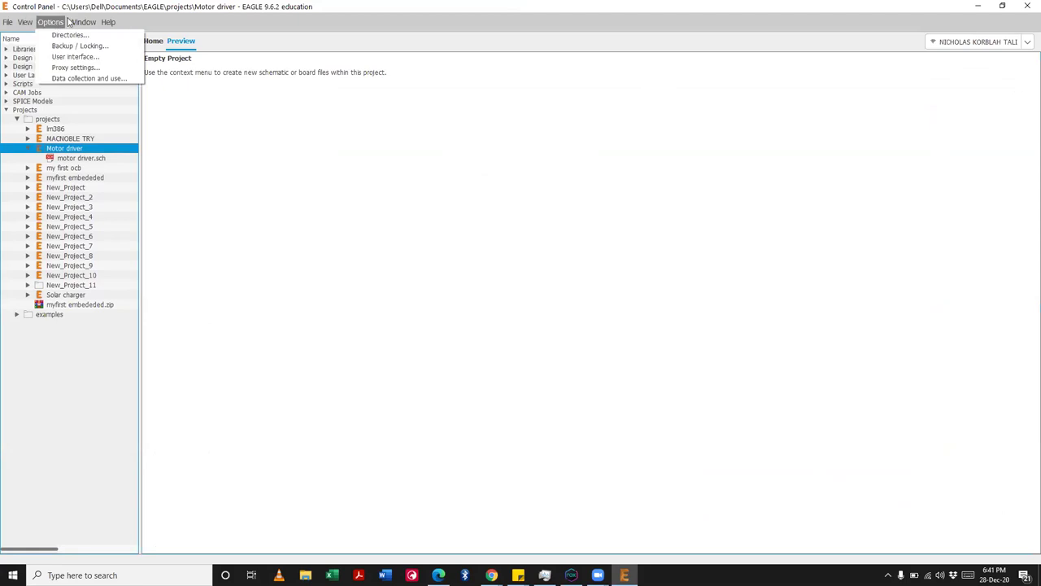
pyautogui.click(7, 110)
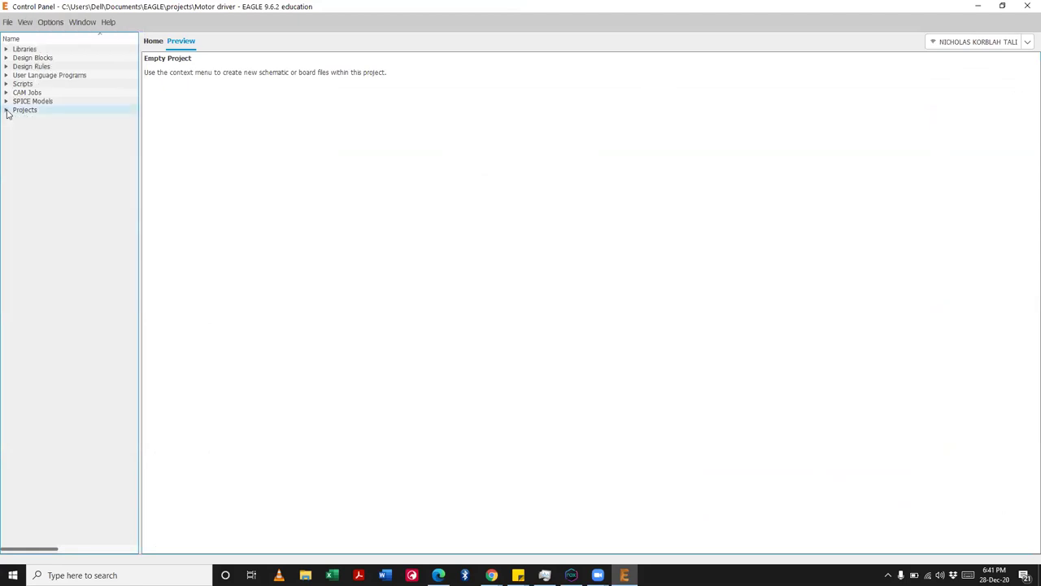
pyautogui.click(8, 23)
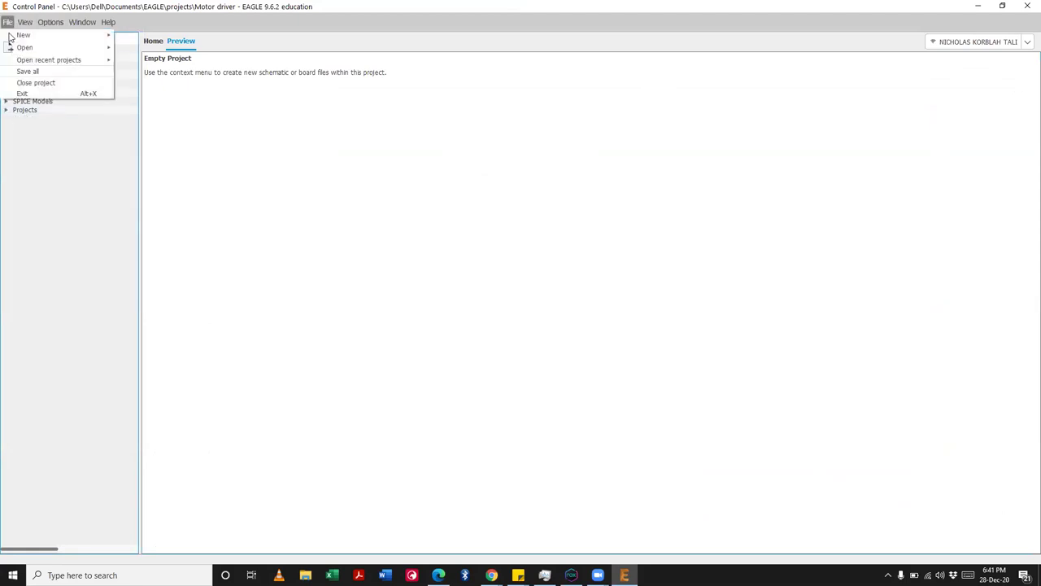
pyautogui.moveTo(38, 36)
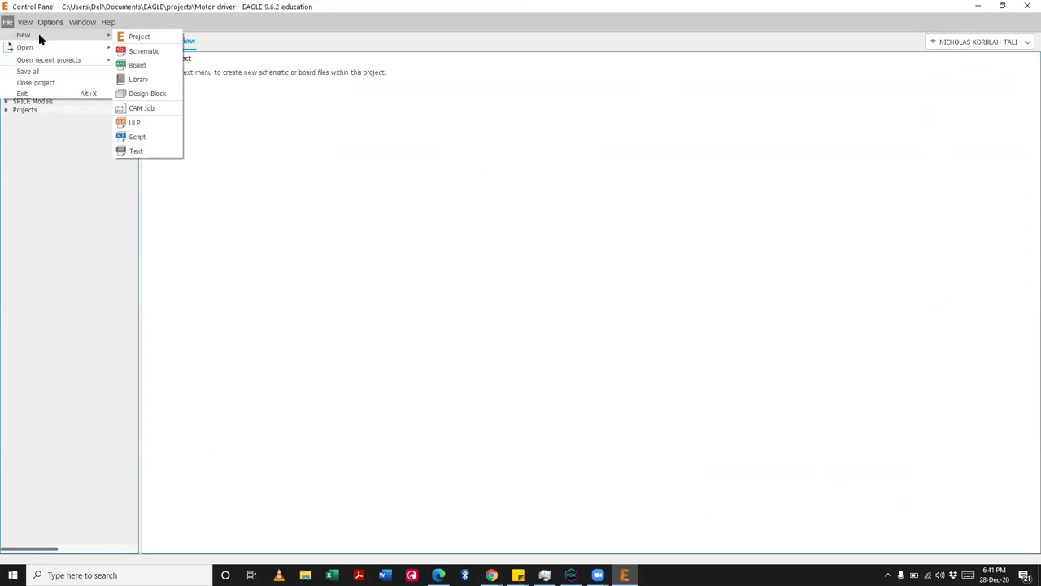
pyautogui.click(138, 80)
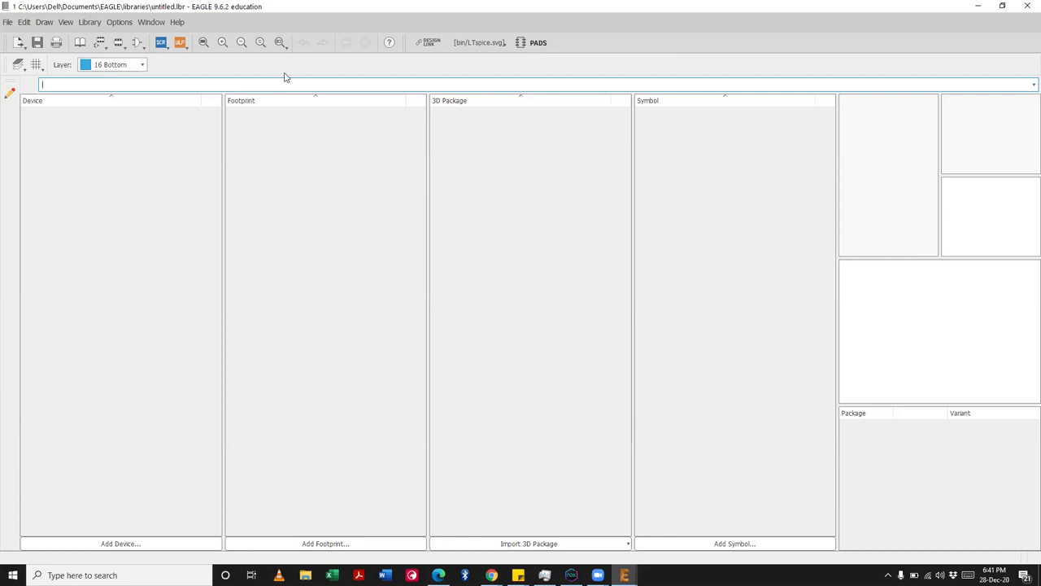
# Step: Save the new library in the libraries folder as "a4988 module"
pyautogui.click(38, 43)
pyautogui.write('a')
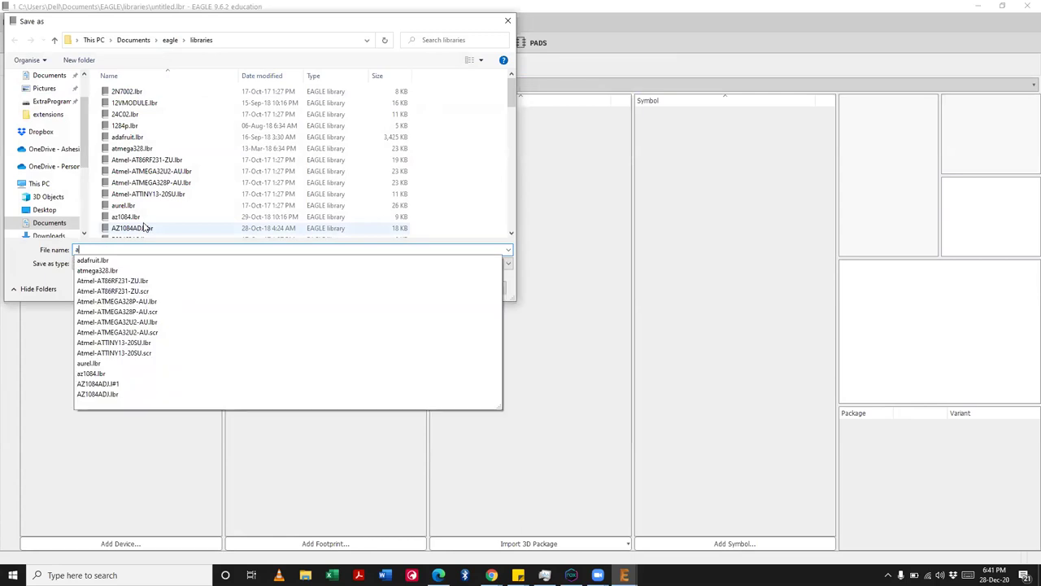
pyautogui.write('4988')
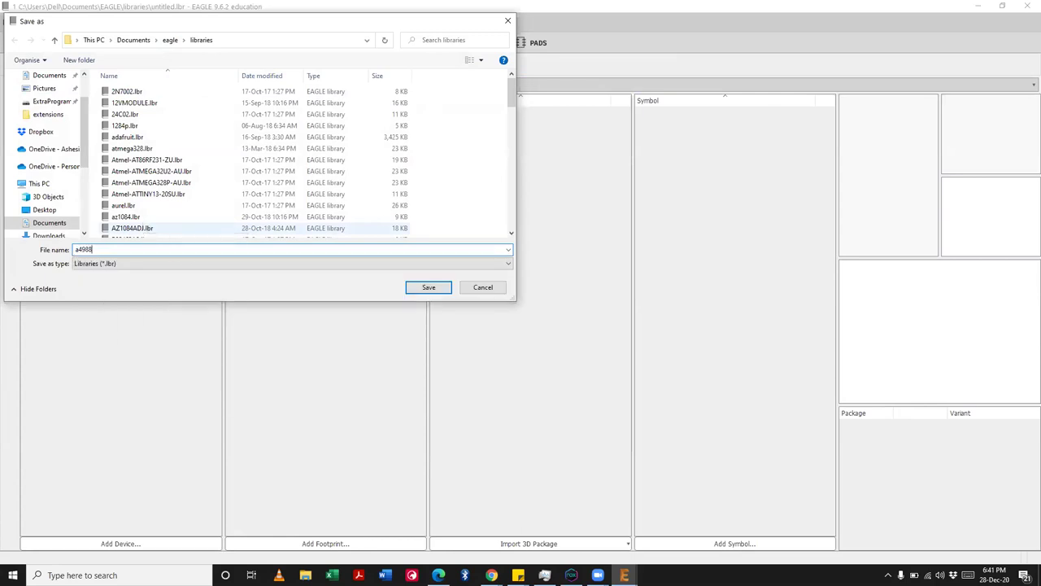
pyautogui.write(' module')
pyautogui.click(420, 291)
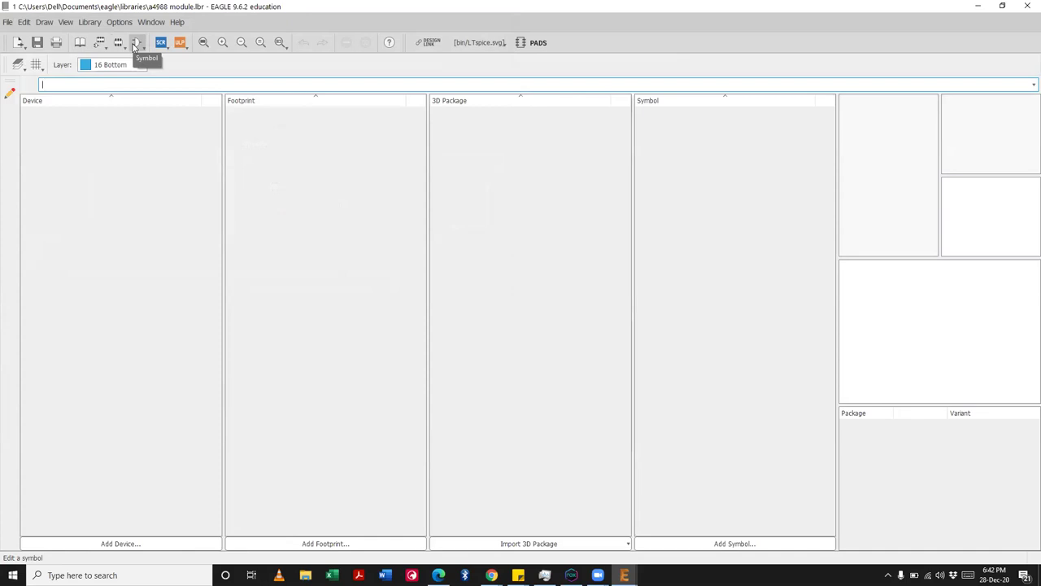
# Step: Create a new device named A4988 in the library and confirm its creation
pyautogui.click(97, 45)
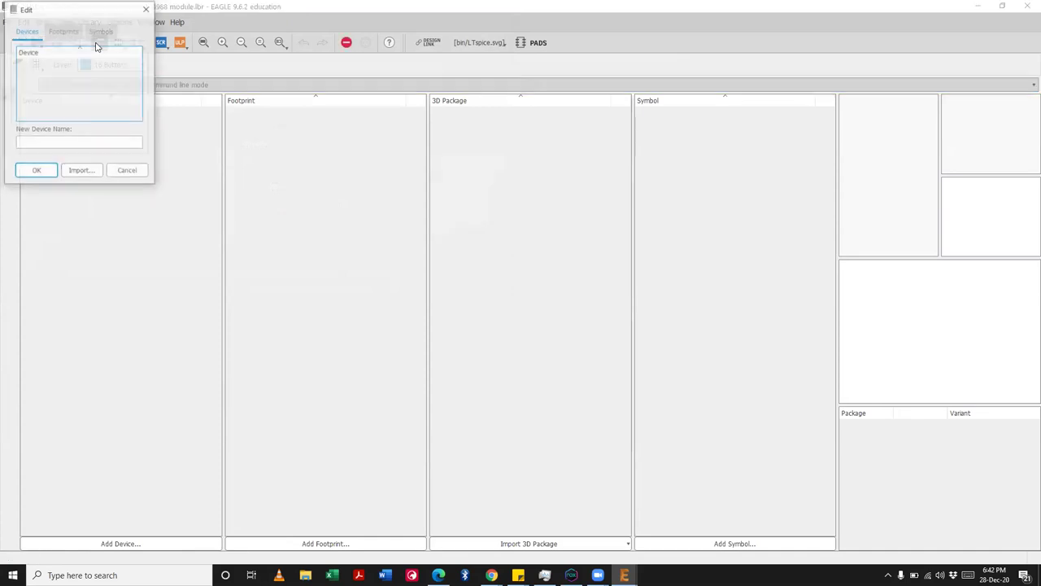
pyautogui.click(83, 145)
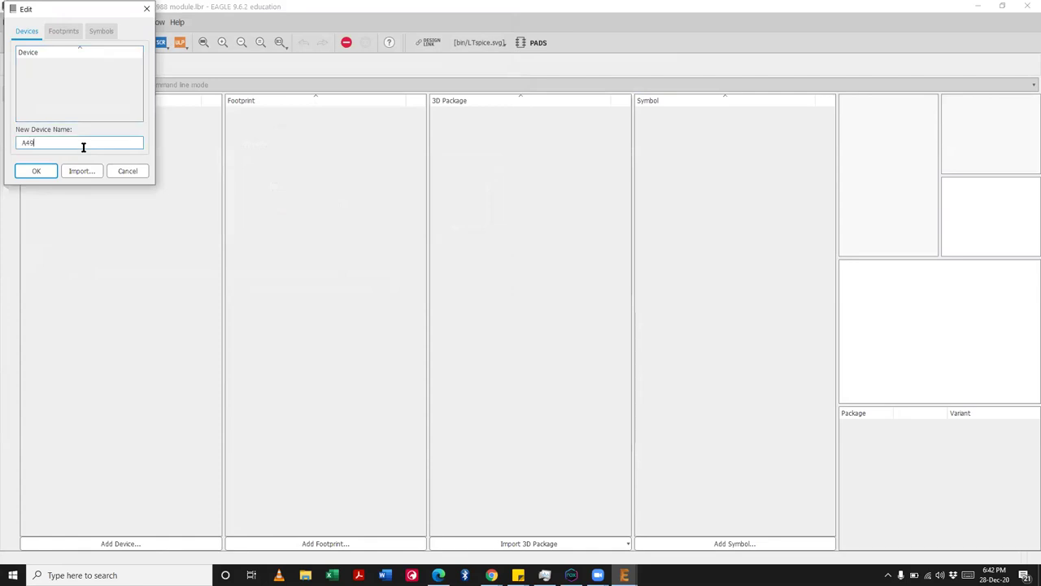
pyautogui.write('A4988')
pyautogui.click(40, 171)
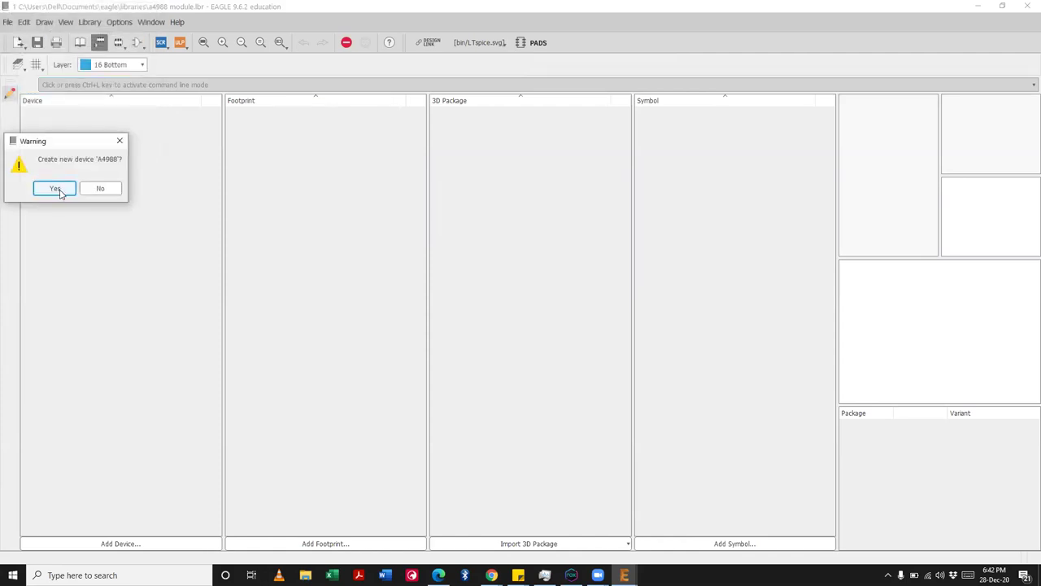
pyautogui.click(57, 190)
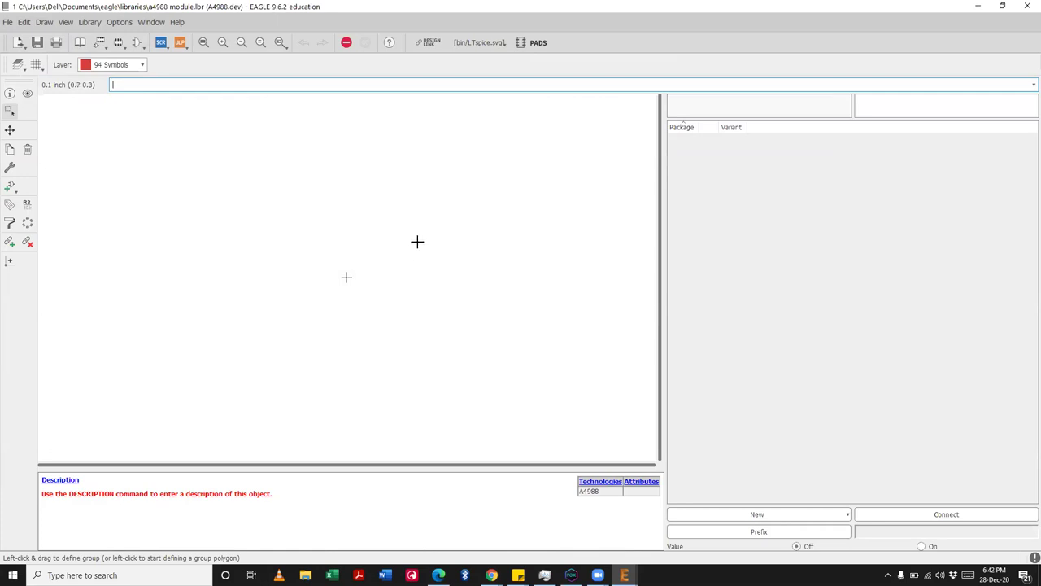
pyautogui.click(979, 5)
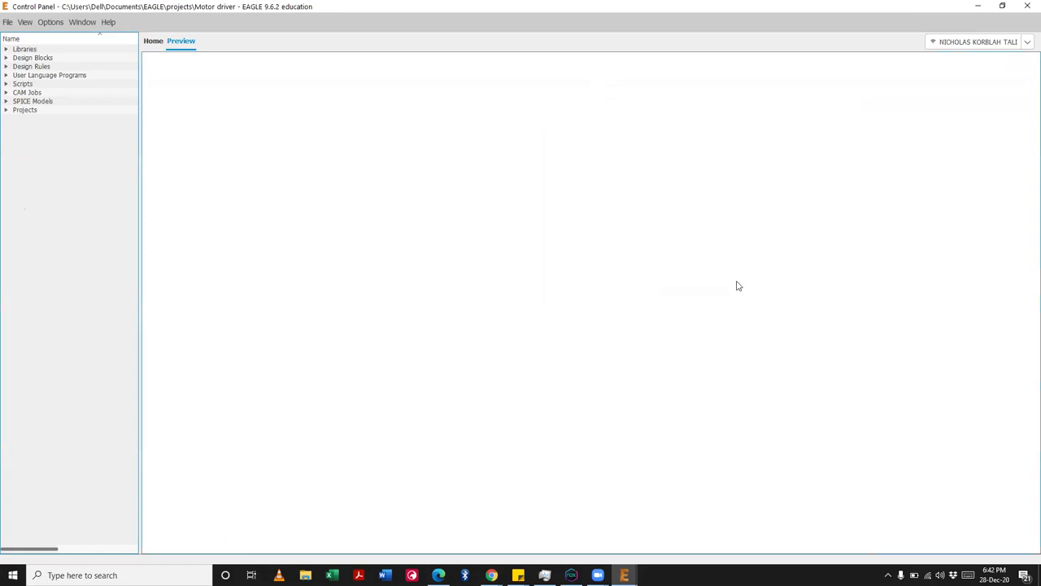
pyautogui.moveTo(624, 575)
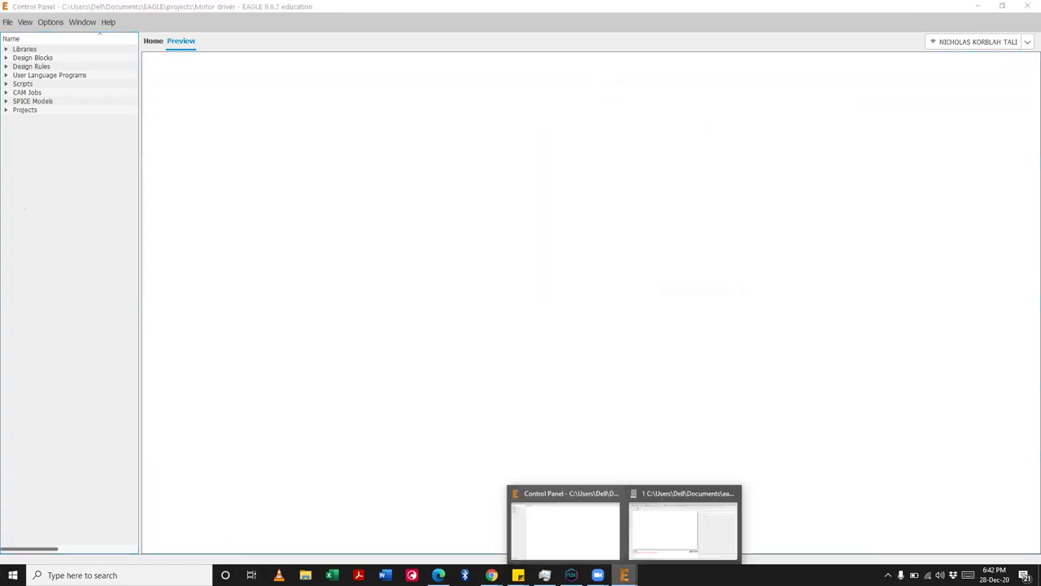
pyautogui.click(656, 535)
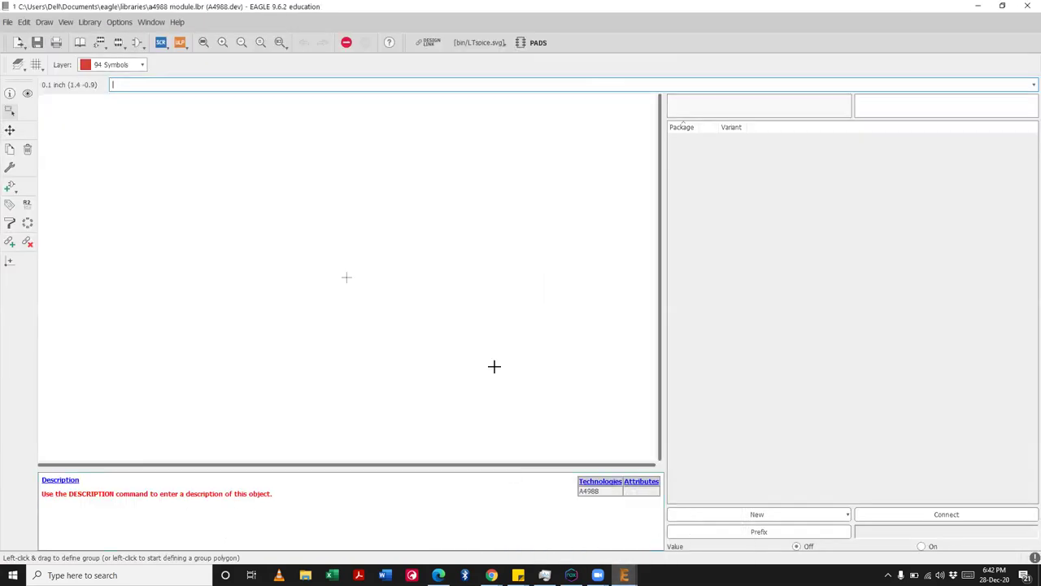
pyautogui.click(734, 518)
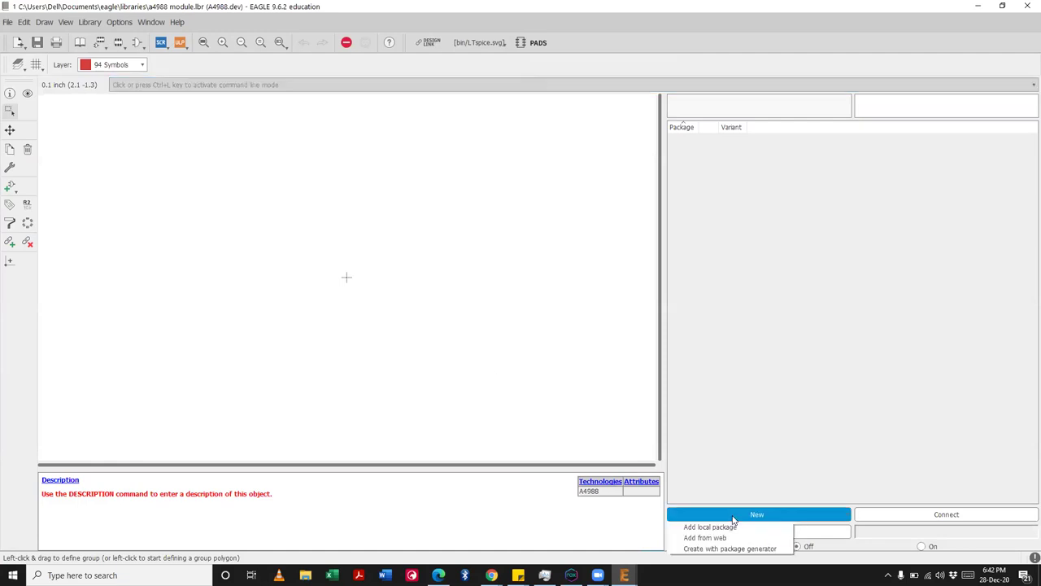
pyautogui.click(674, 481)
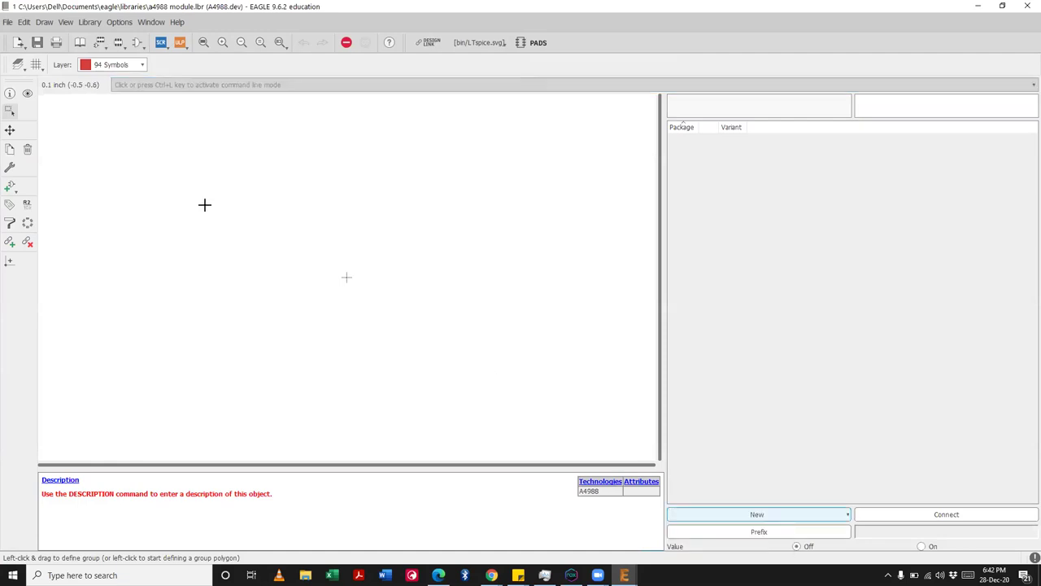
# Step: Create a new symbol named A4988 in the library and confirm its creation
pyautogui.click(138, 45)
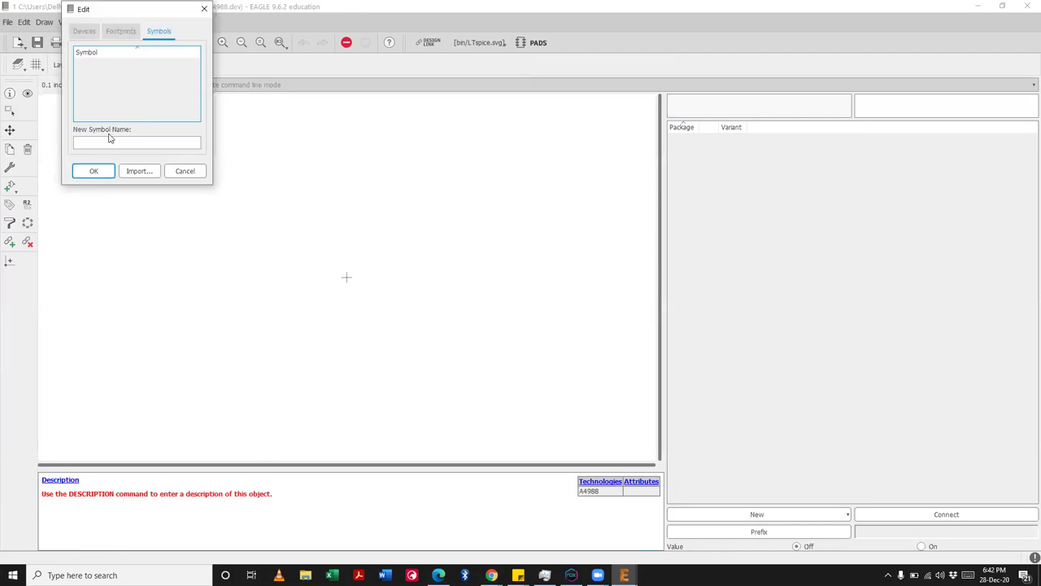
pyautogui.click(104, 142)
pyautogui.write('A4988')
pyautogui.click(93, 171)
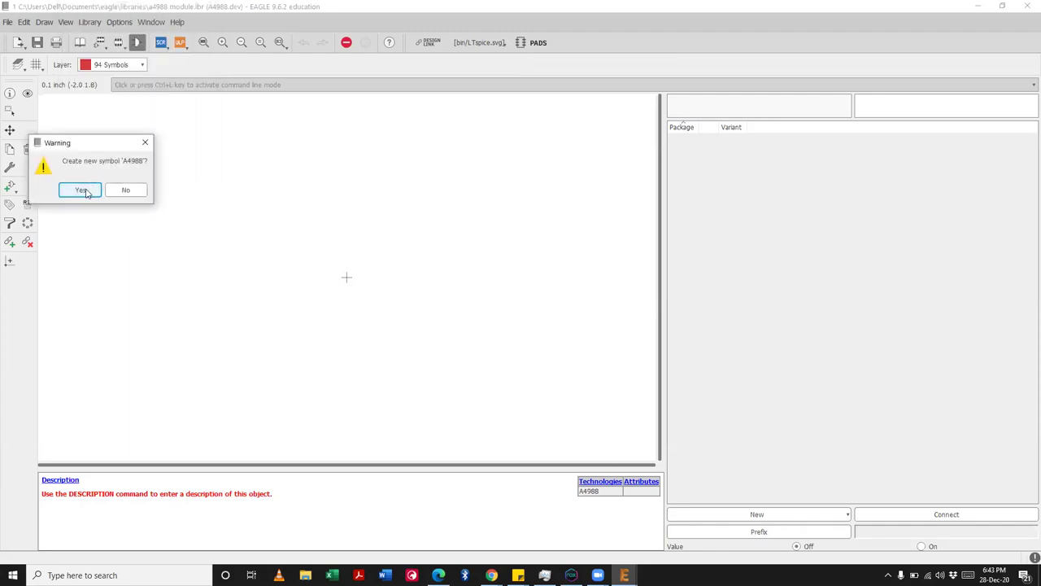
pyautogui.click(82, 191)
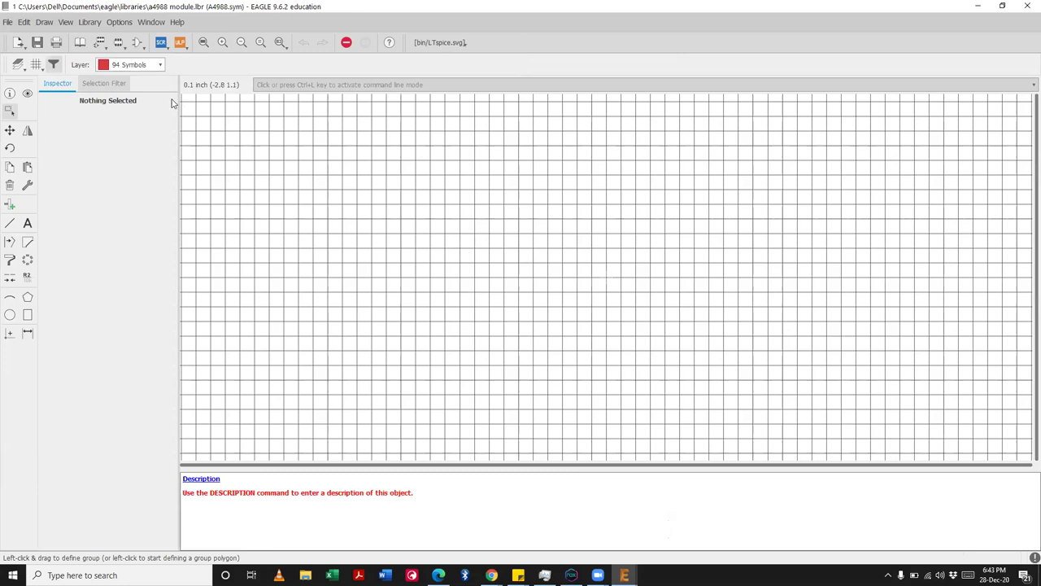
# Step: Create a new footprint named A4988 in the library and confirm its creation
pyautogui.click(118, 45)
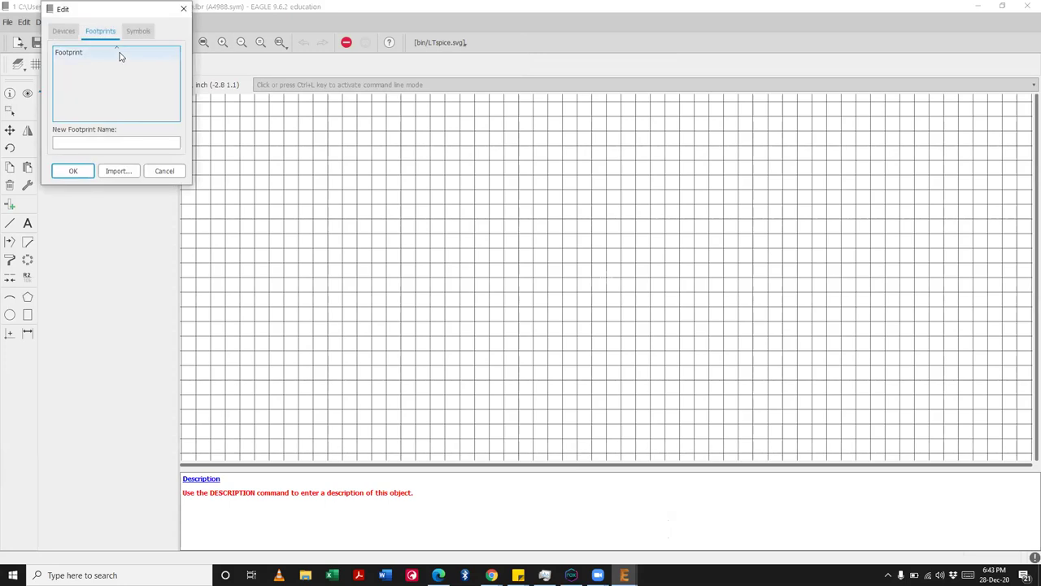
pyautogui.click(70, 143)
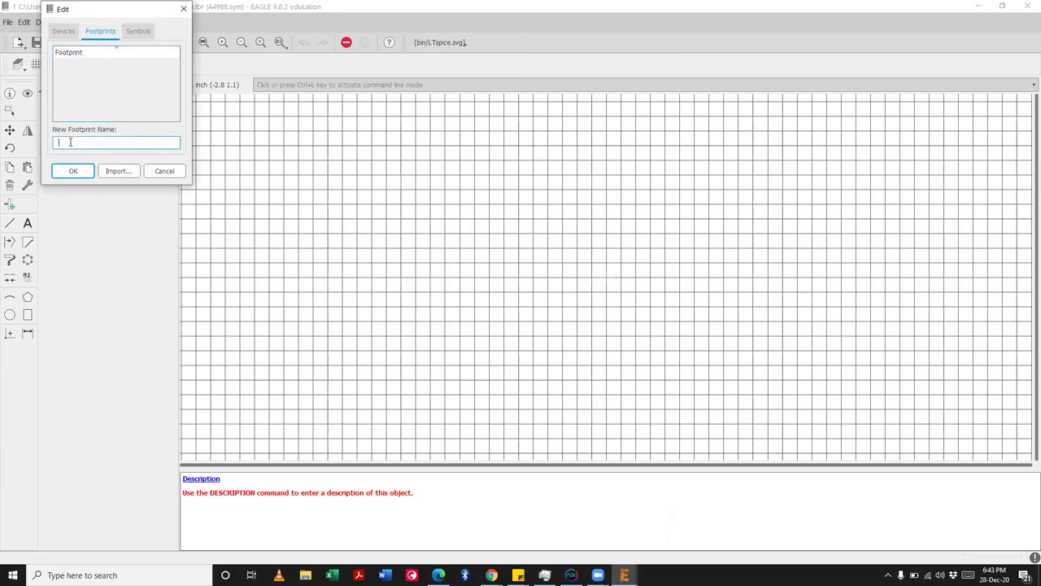
pyautogui.write('A4988')
pyautogui.click(78, 171)
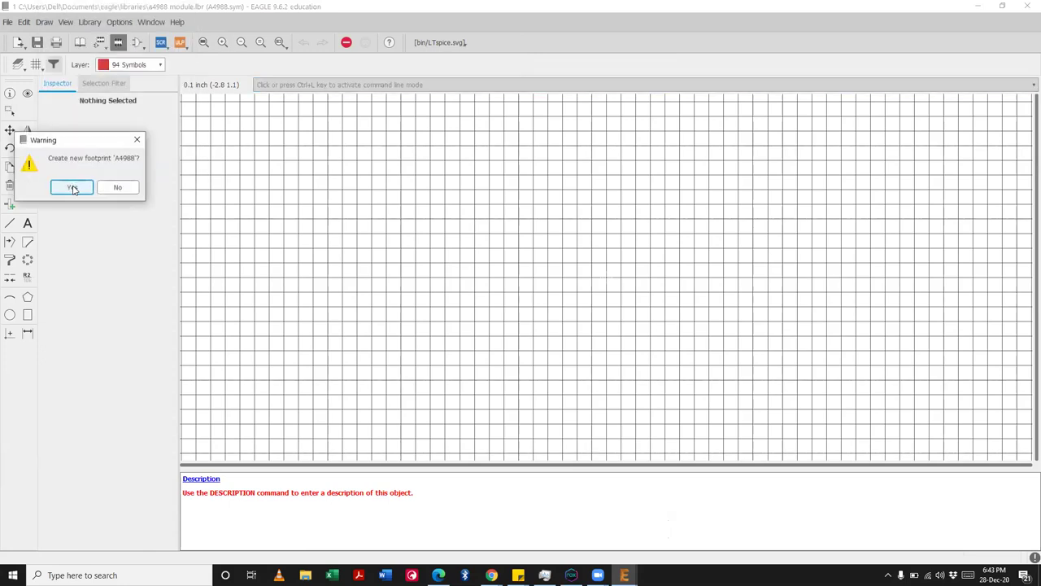
pyautogui.click(73, 187)
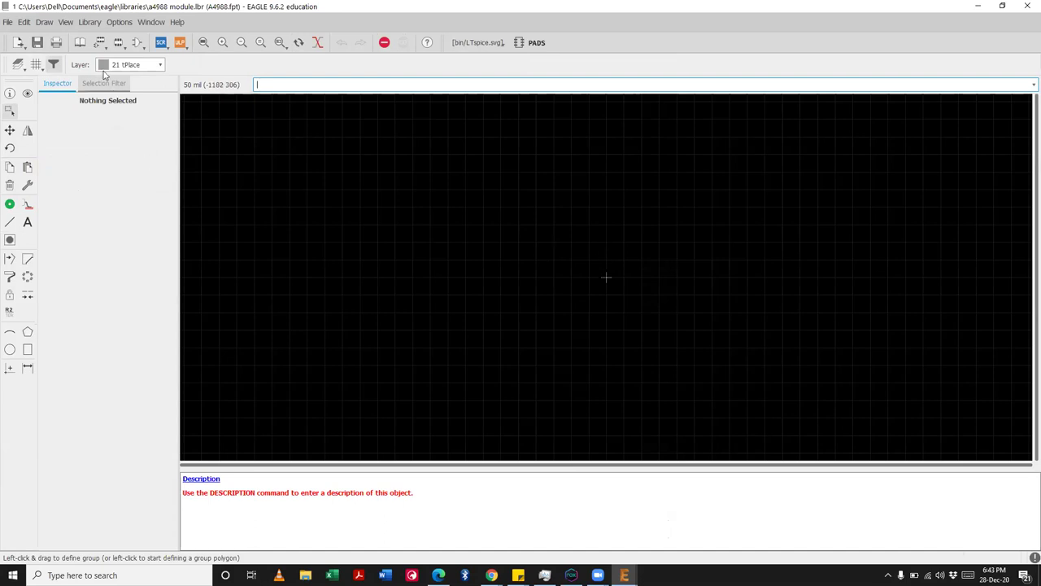
# Step: Check the library's device and footprint entries and reopen the A4988 symbol for editing
pyautogui.click(94, 42)
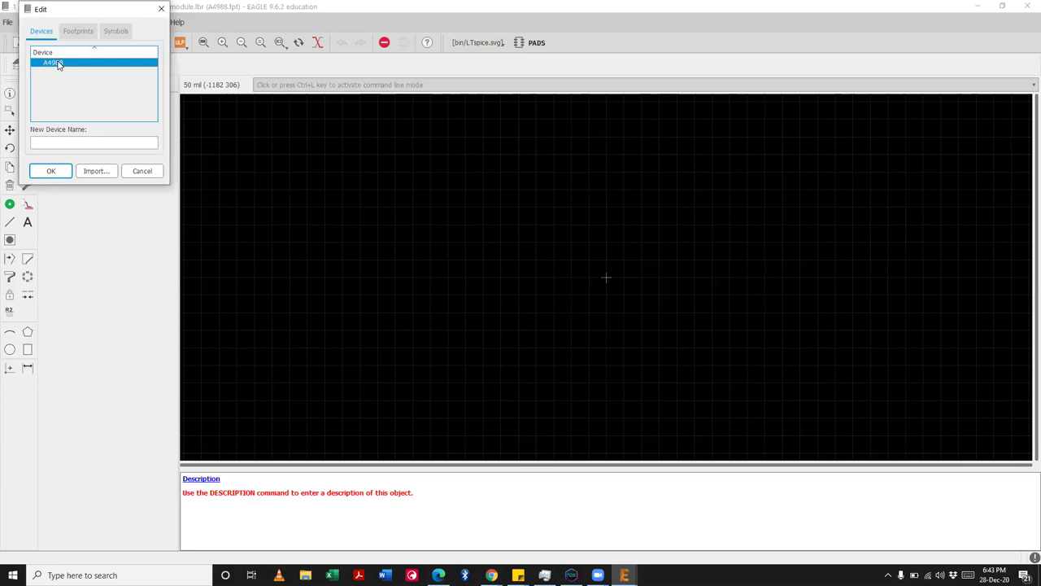
pyautogui.press('Escape')
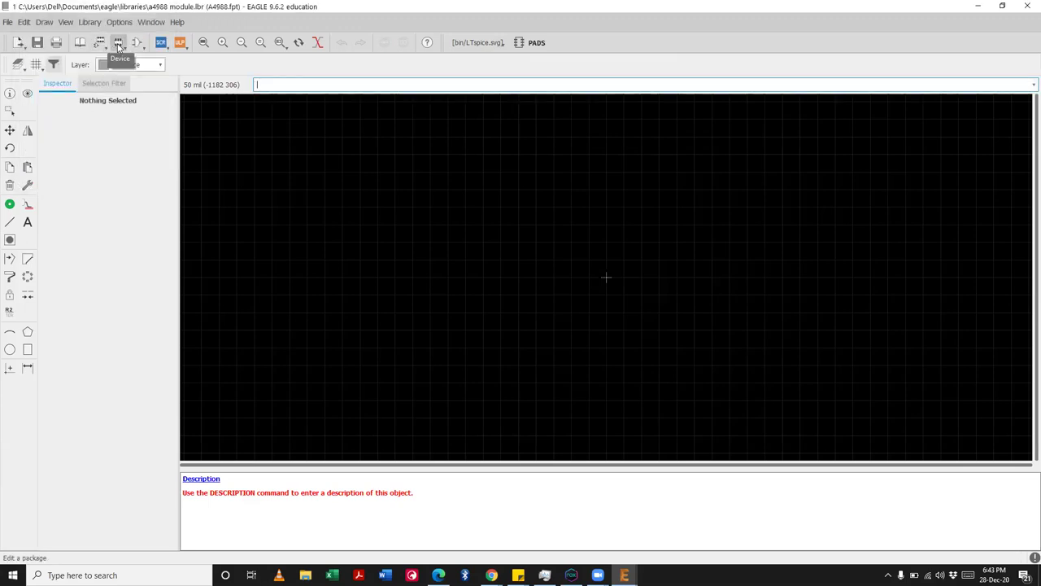
pyautogui.click(118, 45)
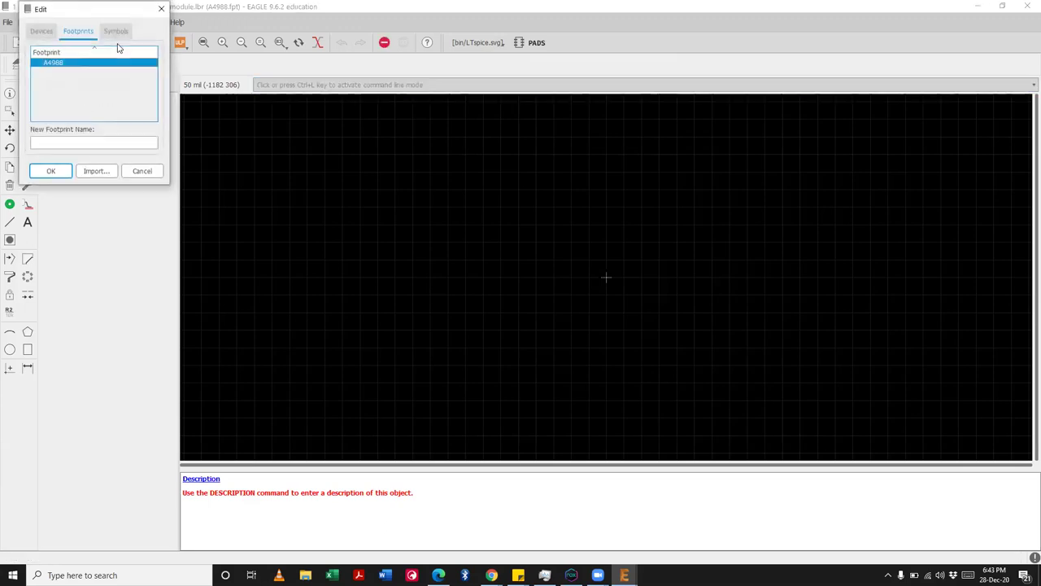
pyautogui.doubleClick(75, 65)
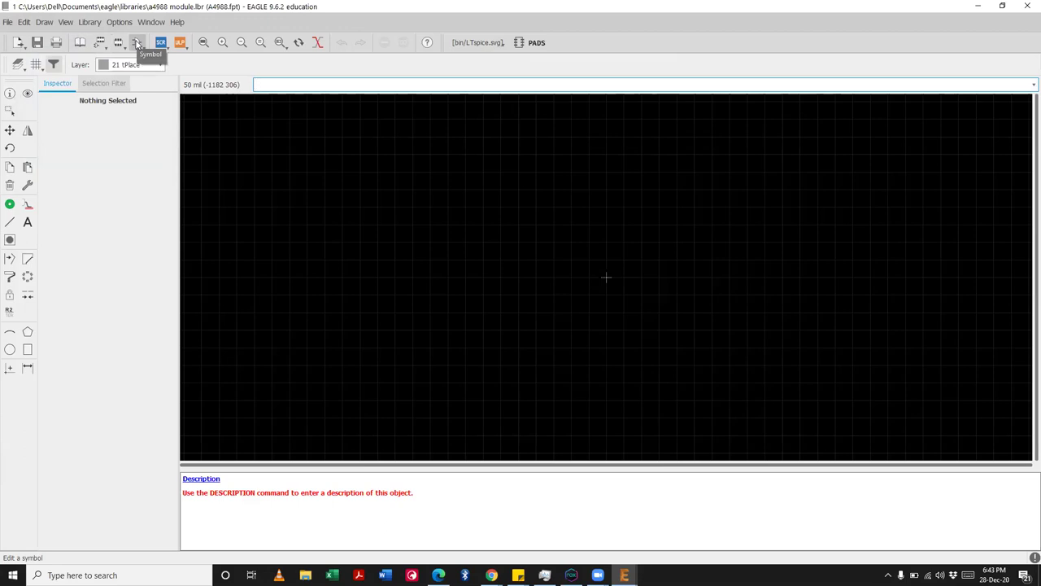
pyautogui.click(137, 44)
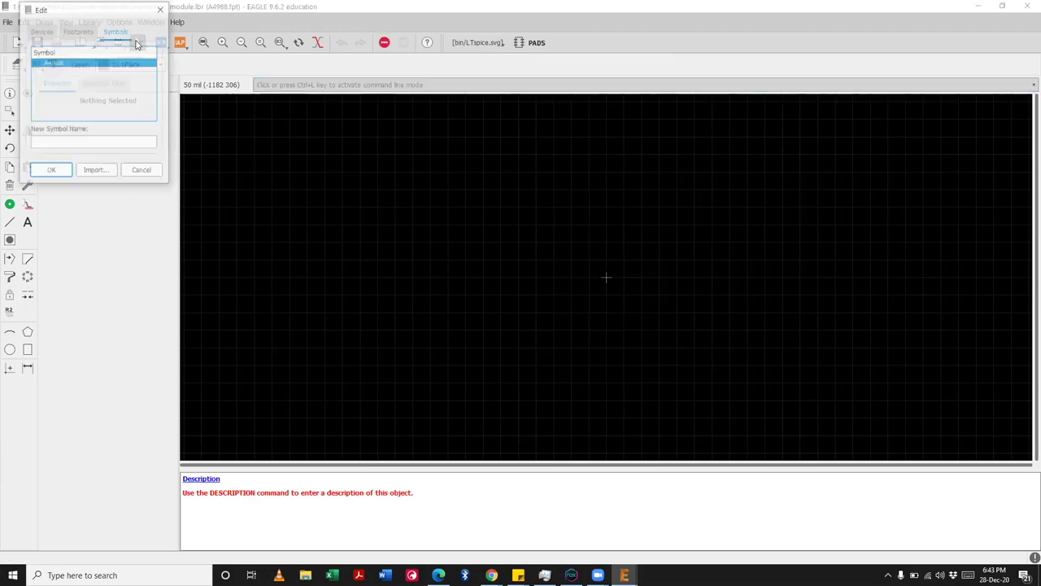
pyautogui.click(48, 170)
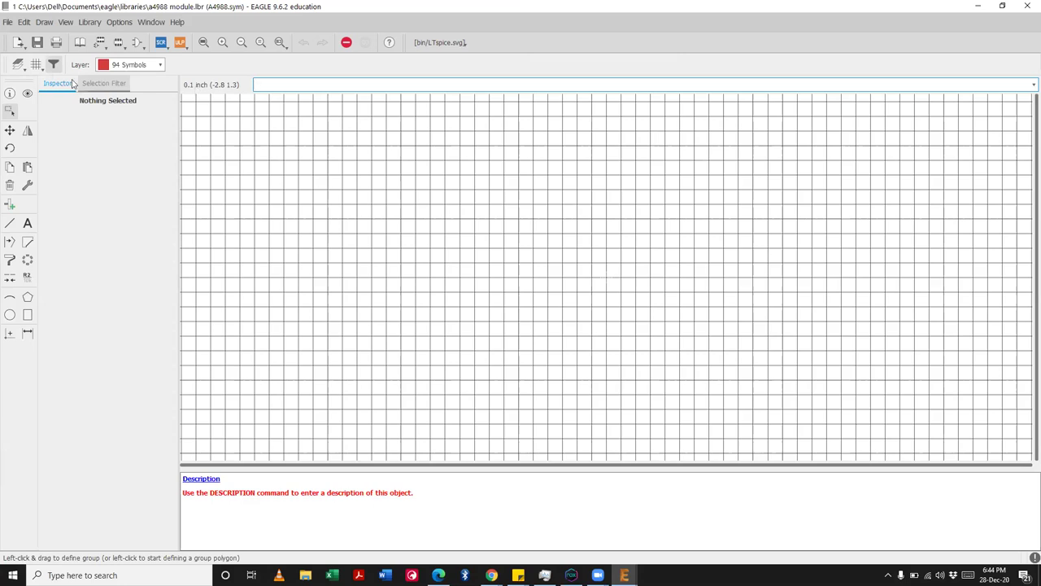
# Step: Set the symbol editor's grid size to 1 mm
pyautogui.click(33, 66)
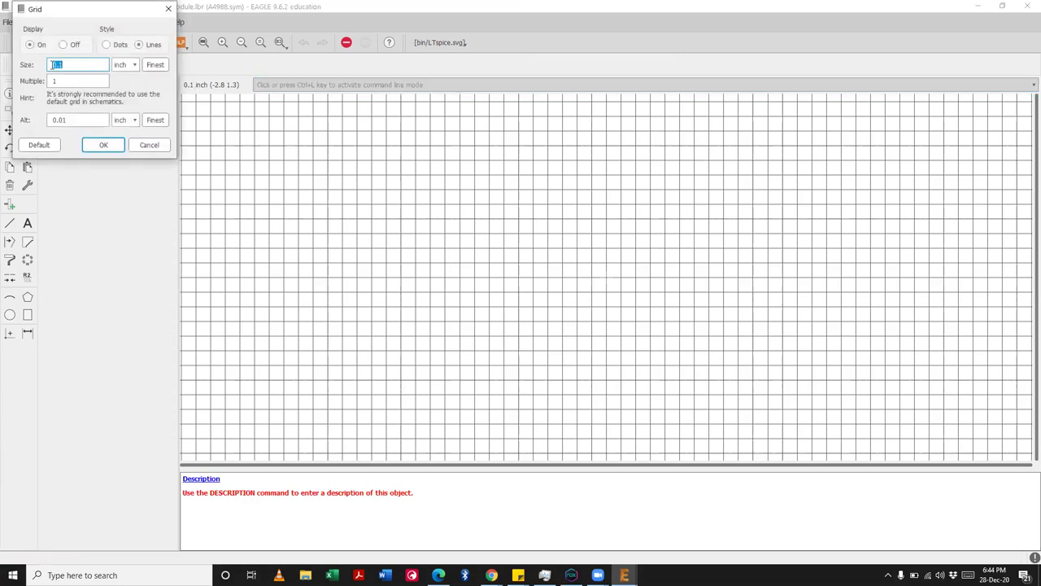
pyautogui.click(127, 65)
pyautogui.click(128, 85)
pyautogui.click(95, 64)
pyautogui.moveTo(83, 65); pyautogui.dragTo(1, 75)
pyautogui.write('1')
pyautogui.click(103, 145)
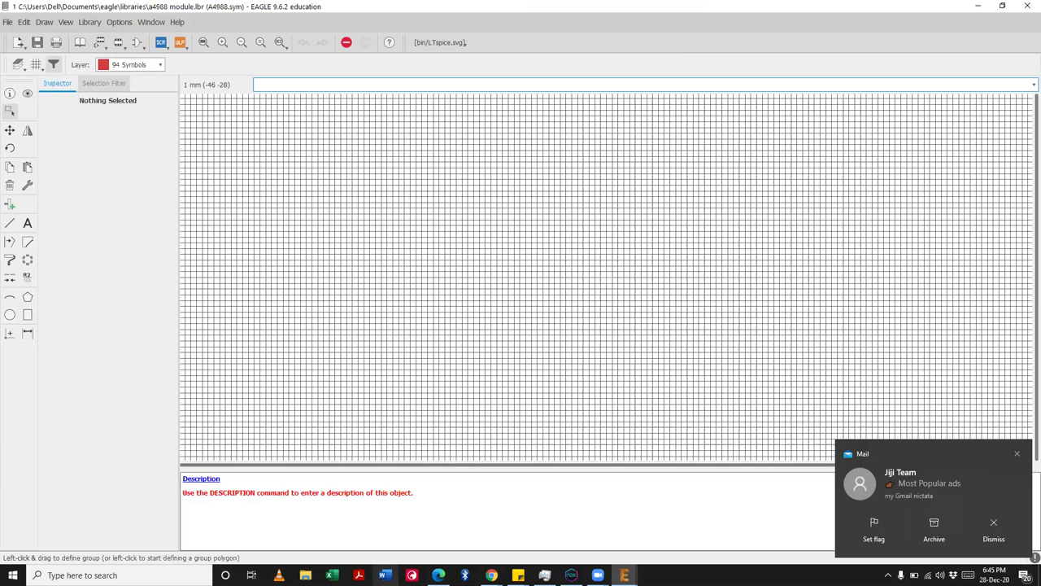
pyautogui.click(491, 575)
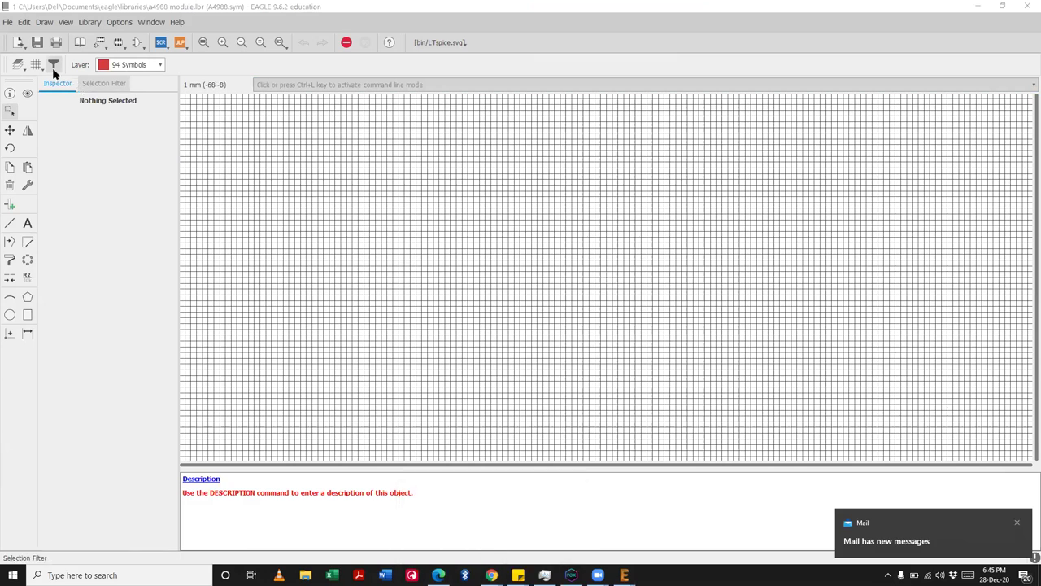
# Step: Draw a closed upright rectangle about 17 mm high with the Line tool on the 94 Symbols layer as the symbol outline
pyautogui.click(10, 224)
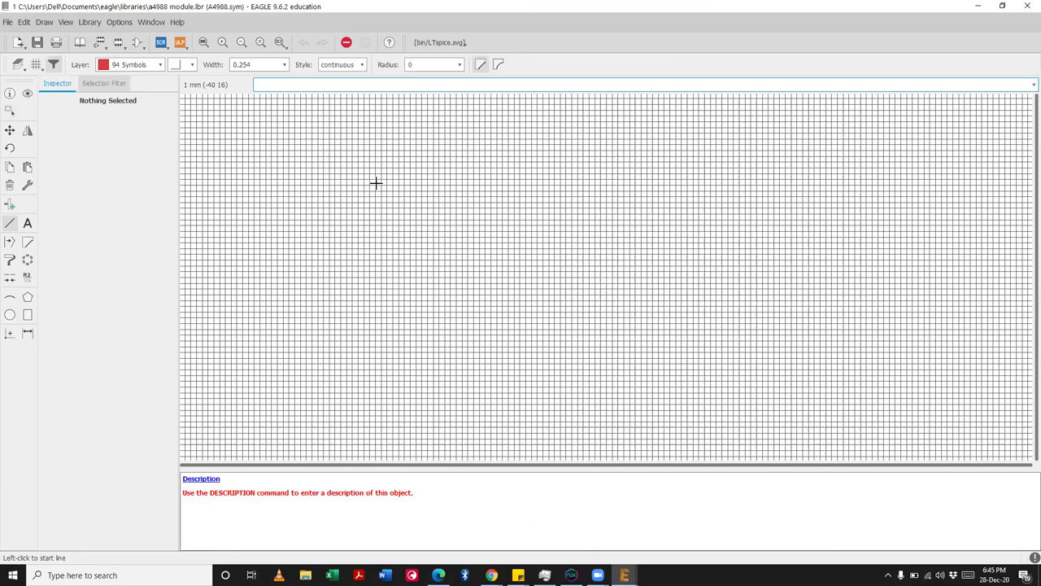
pyautogui.click(455, 137)
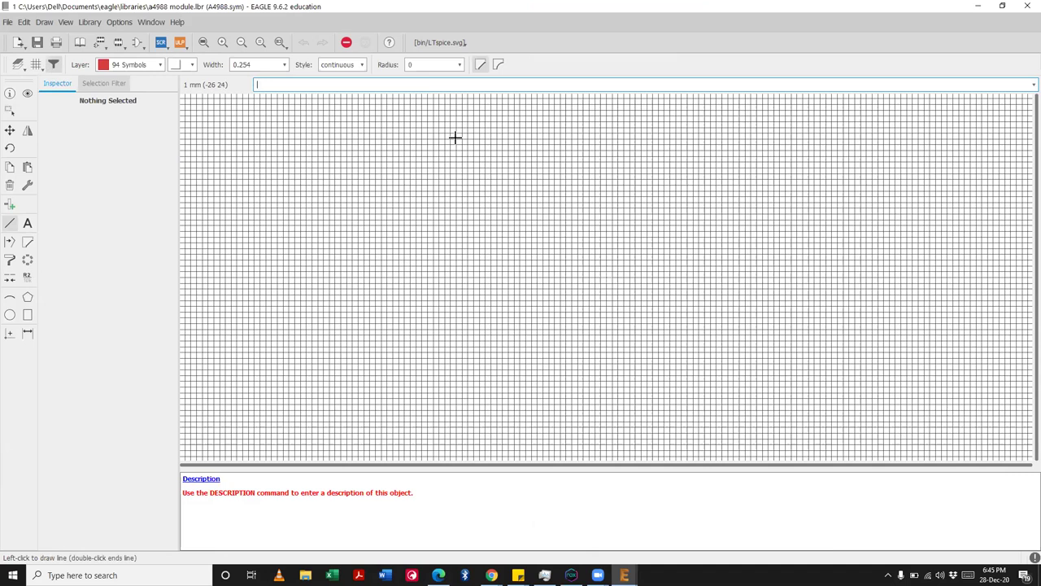
pyautogui.click(537, 236)
pyautogui.click(451, 236)
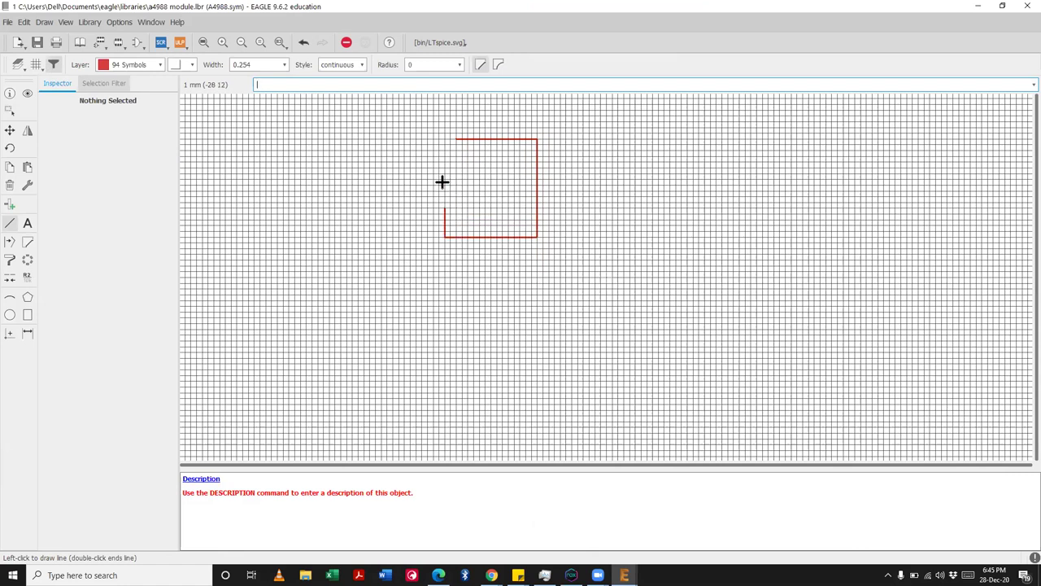
pyautogui.click(458, 139)
pyautogui.press('Escape')
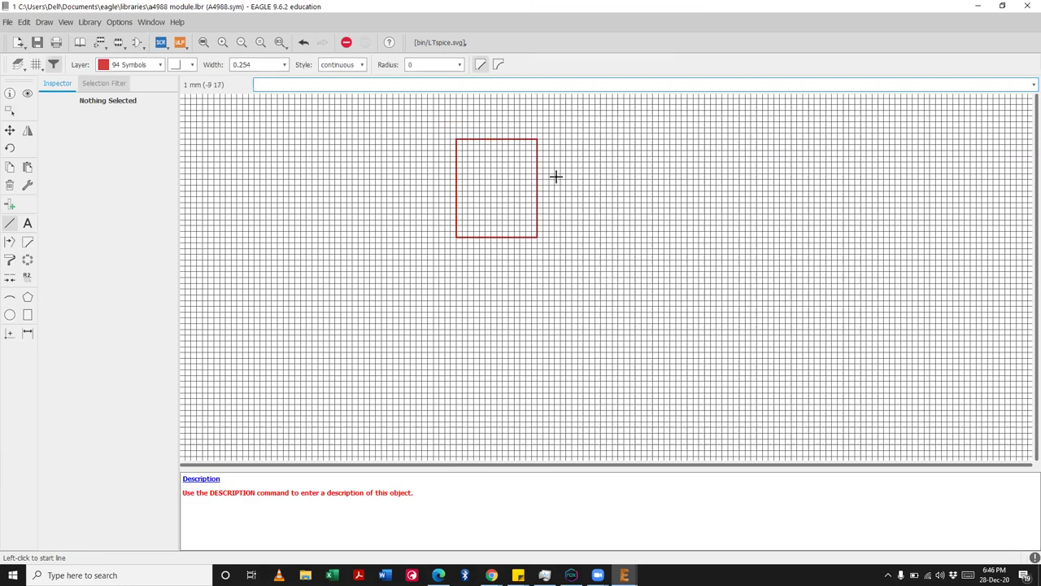
# Step: Add dimensions to the rectangle's left side and top edge, placed outside the outline
pyautogui.click(27, 334)
pyautogui.click(456, 179)
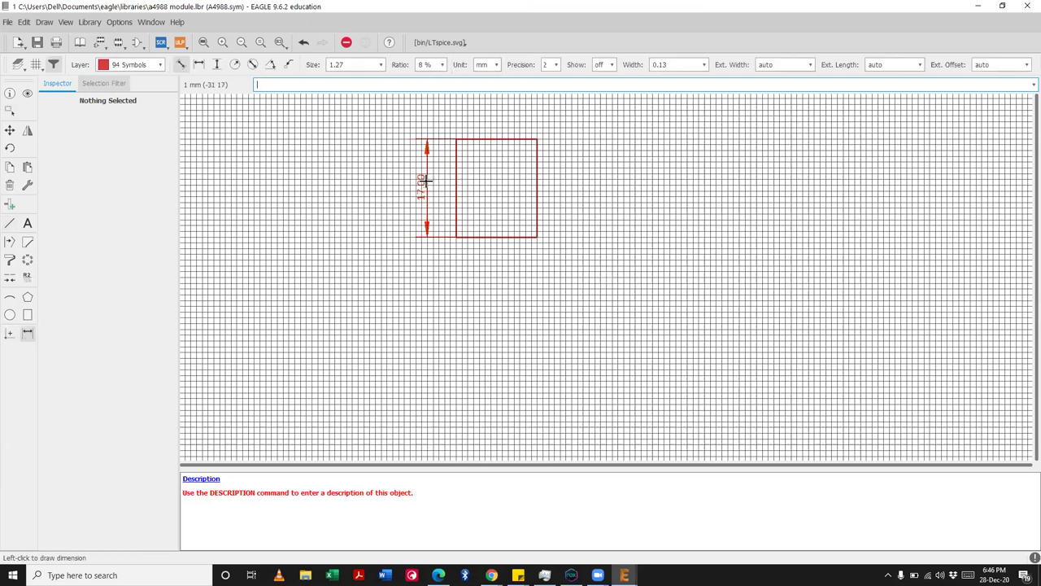
pyautogui.click(426, 180)
pyautogui.click(493, 139)
pyautogui.click(493, 116)
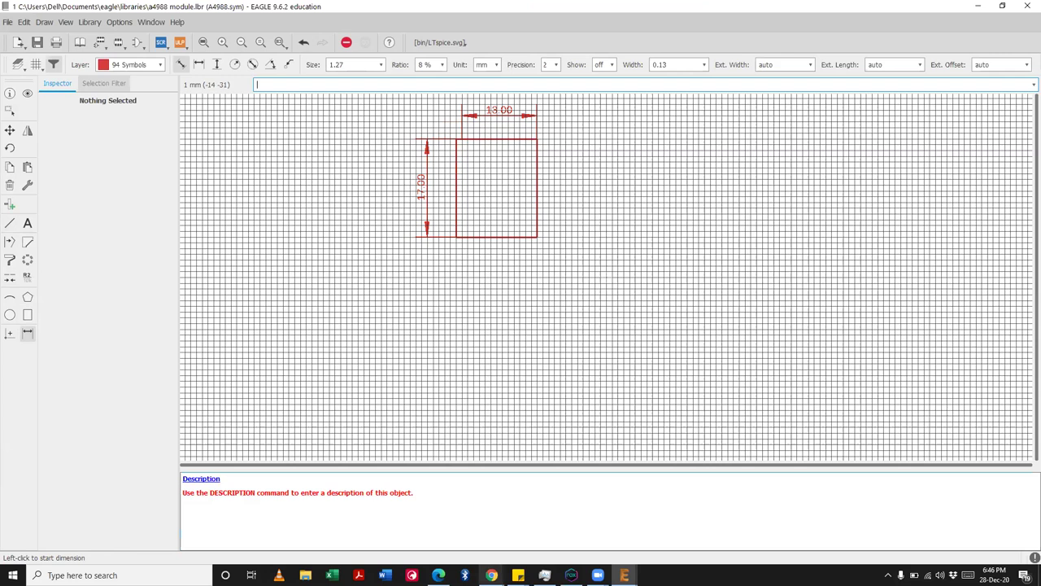
# Step: Switch to Chrome, search Google for "a4988", examine the wiring diagram and the red module's photo, and return to EAGLE
pyautogui.click(491, 575)
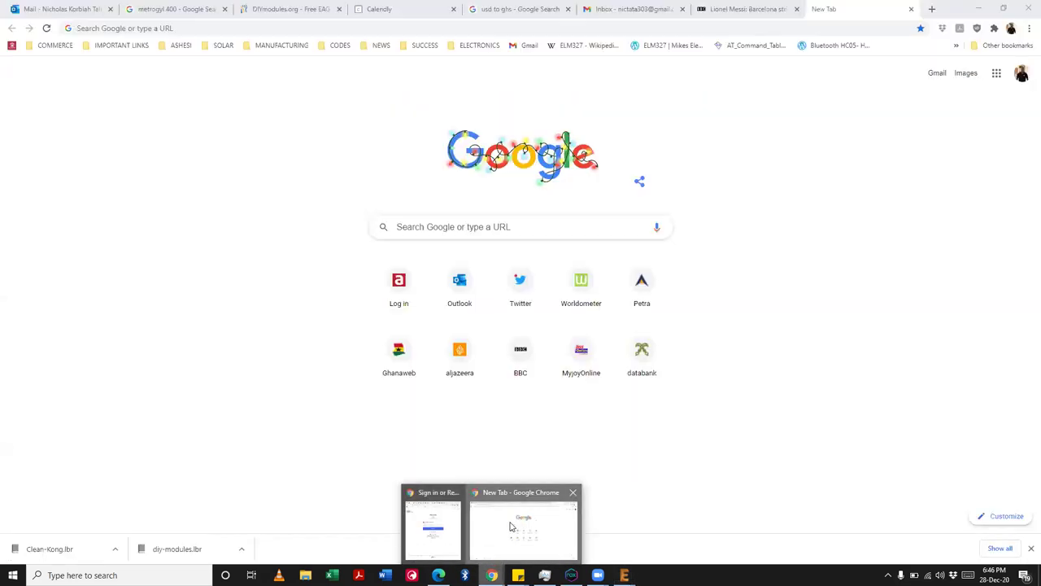
pyautogui.click(511, 528)
pyautogui.click(430, 28)
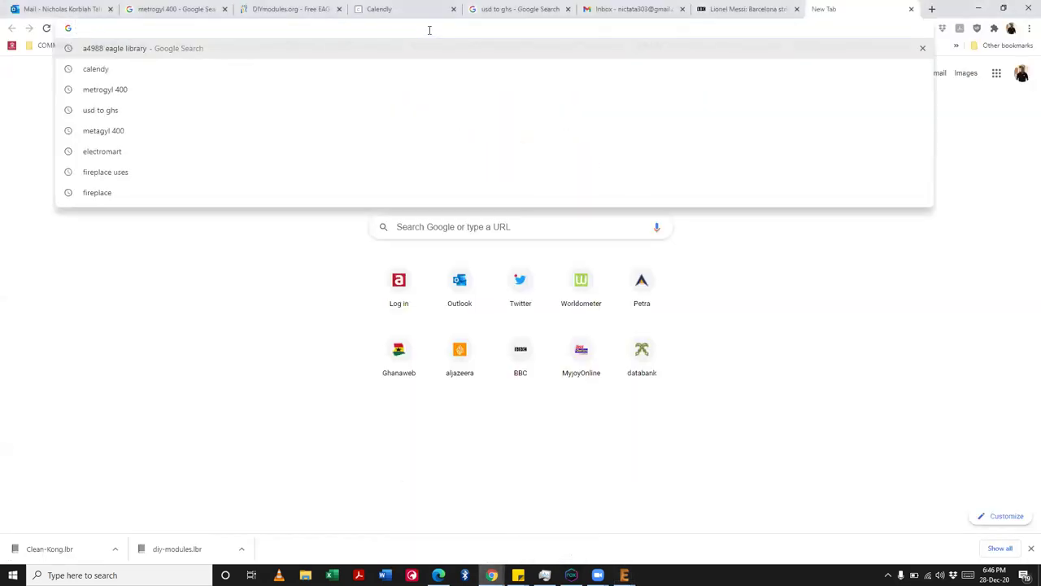
pyautogui.write('a49')
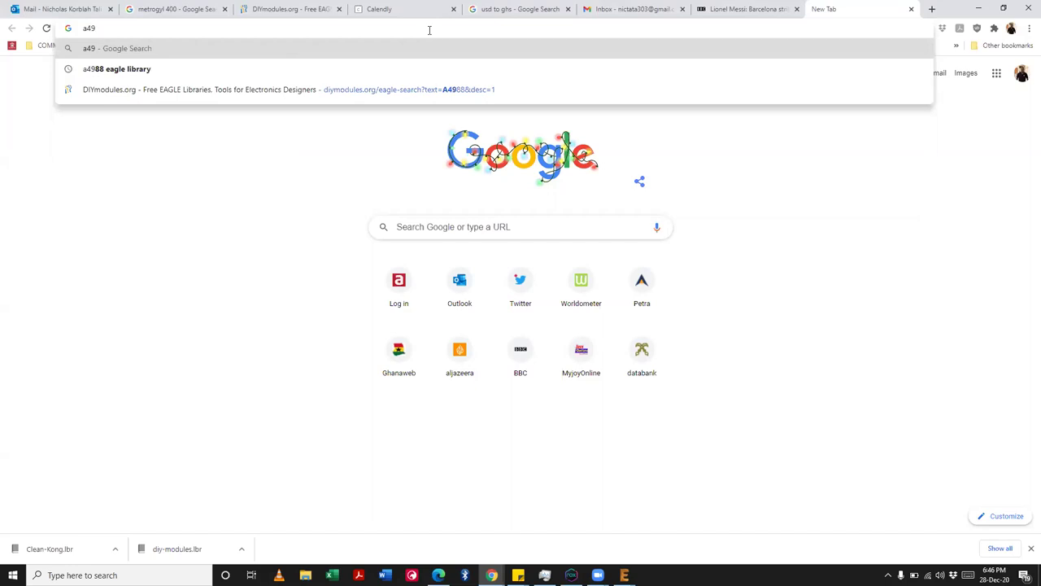
pyautogui.write('88')
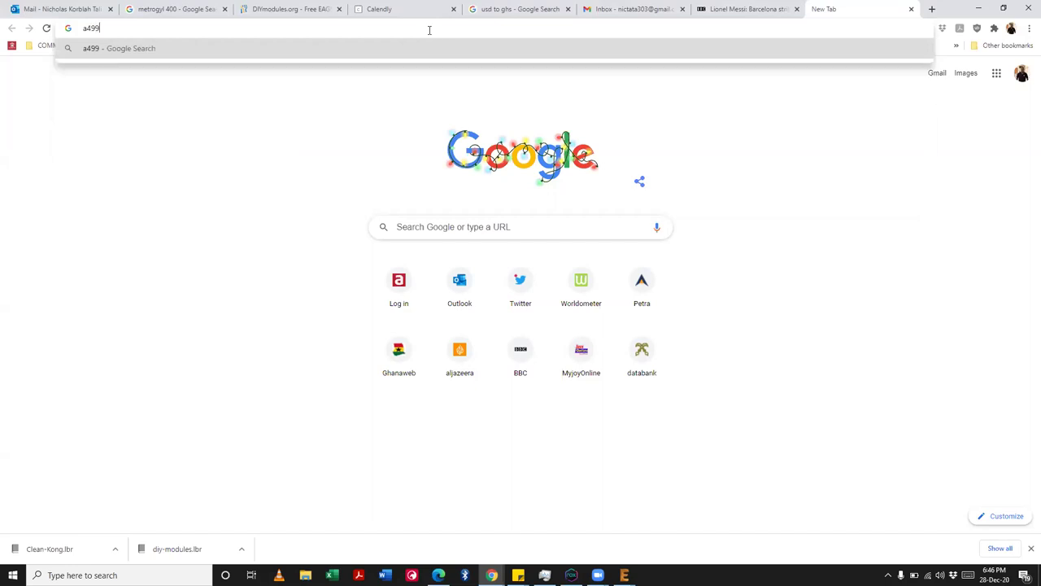
pyautogui.press('Return')
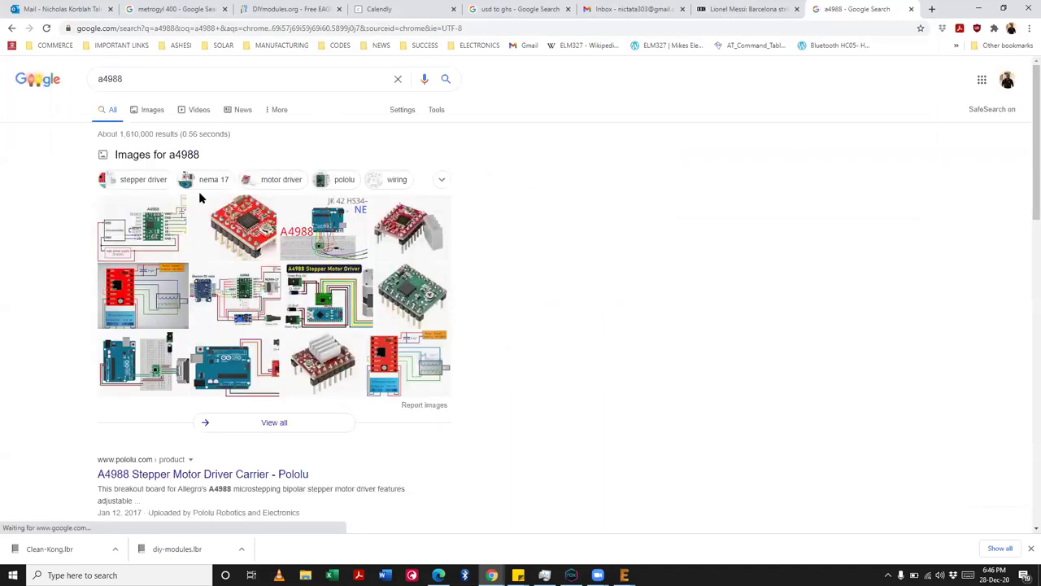
pyautogui.click(152, 223)
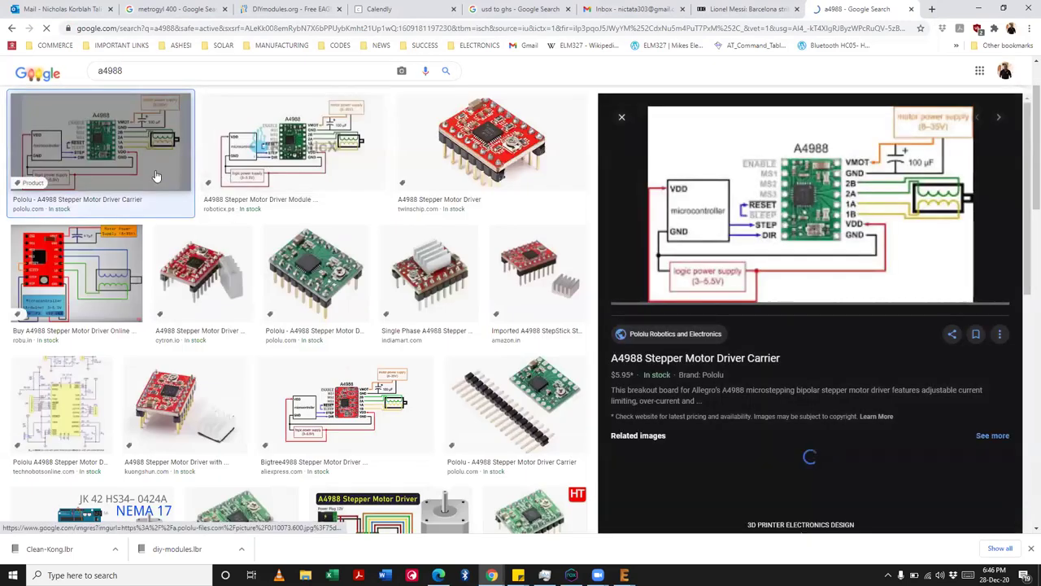
pyautogui.click(489, 159)
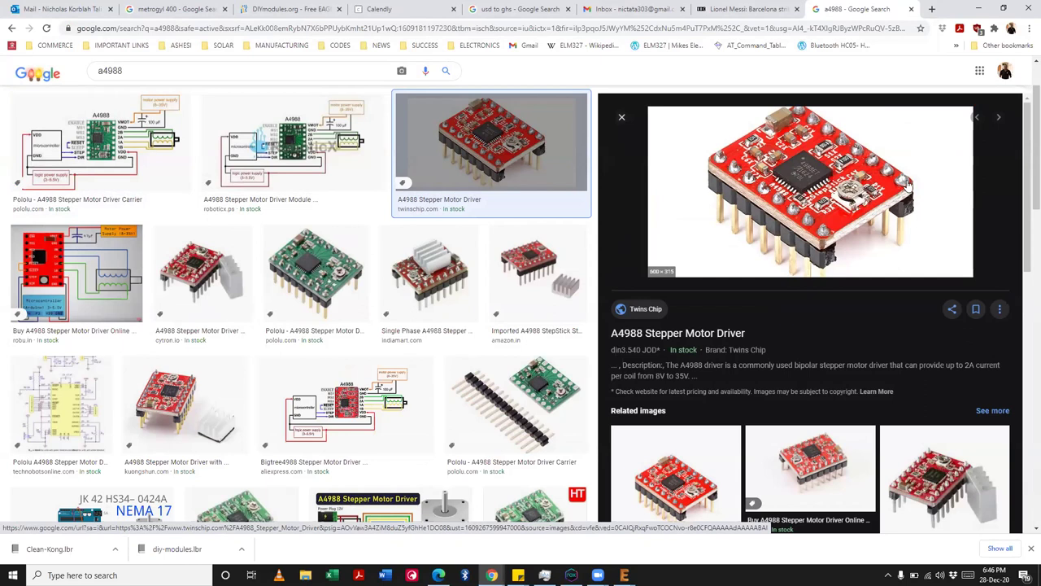
pyautogui.click(979, 8)
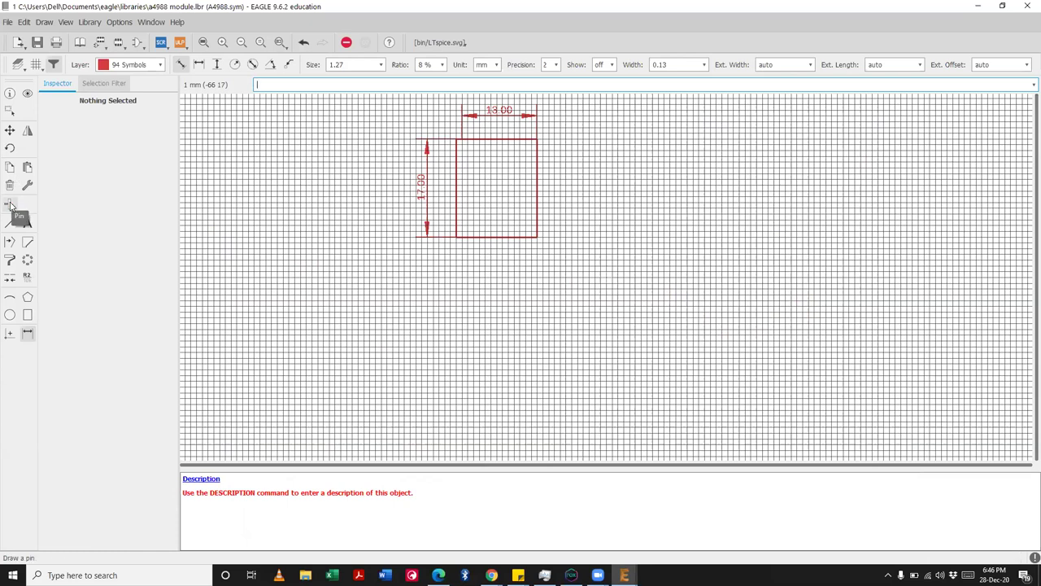
# Step: Place eight pins 2 mm apart down the rectangle's left side, with their inner ends on the outline
pyautogui.click(10, 204)
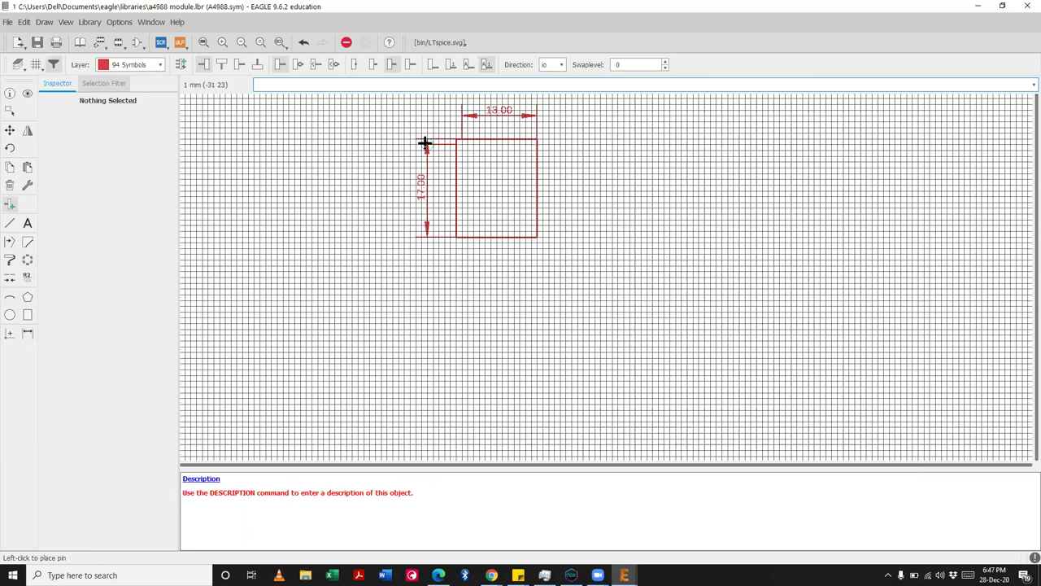
pyautogui.press('Escape')
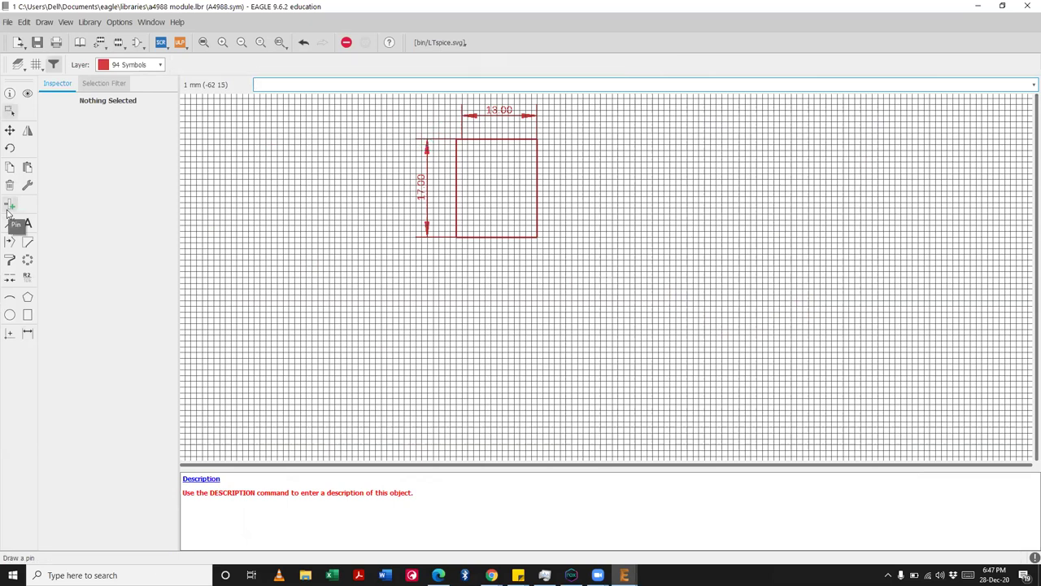
pyautogui.click(10, 206)
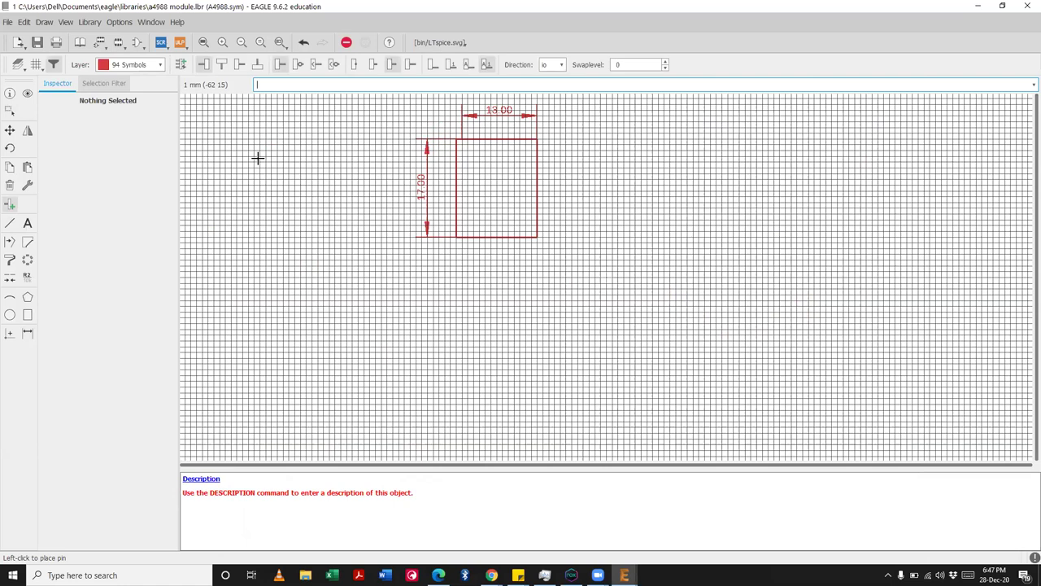
pyautogui.click(426, 145)
pyautogui.click(426, 155)
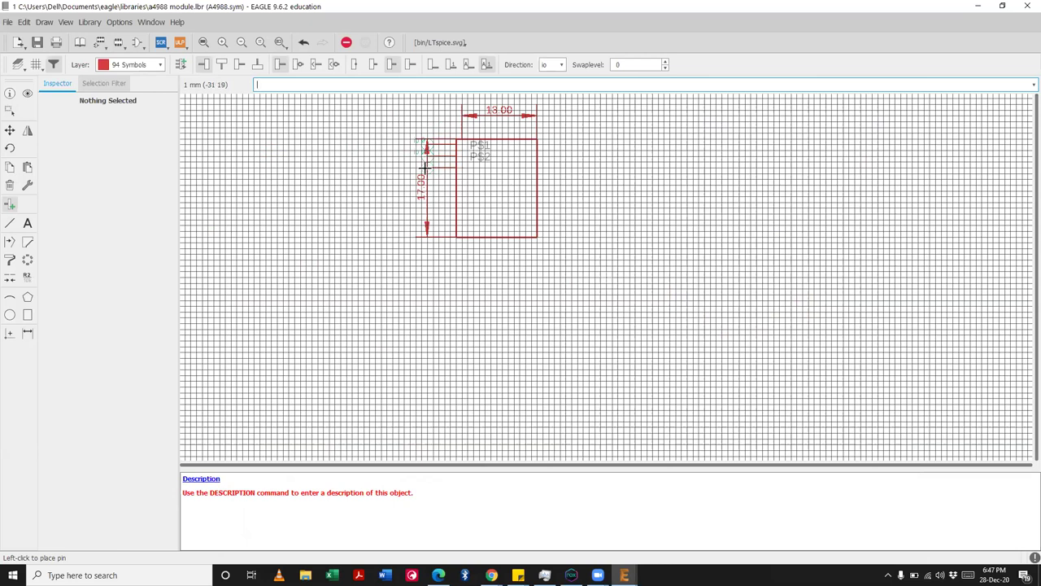
pyautogui.click(425, 167)
pyautogui.click(426, 178)
pyautogui.click(427, 188)
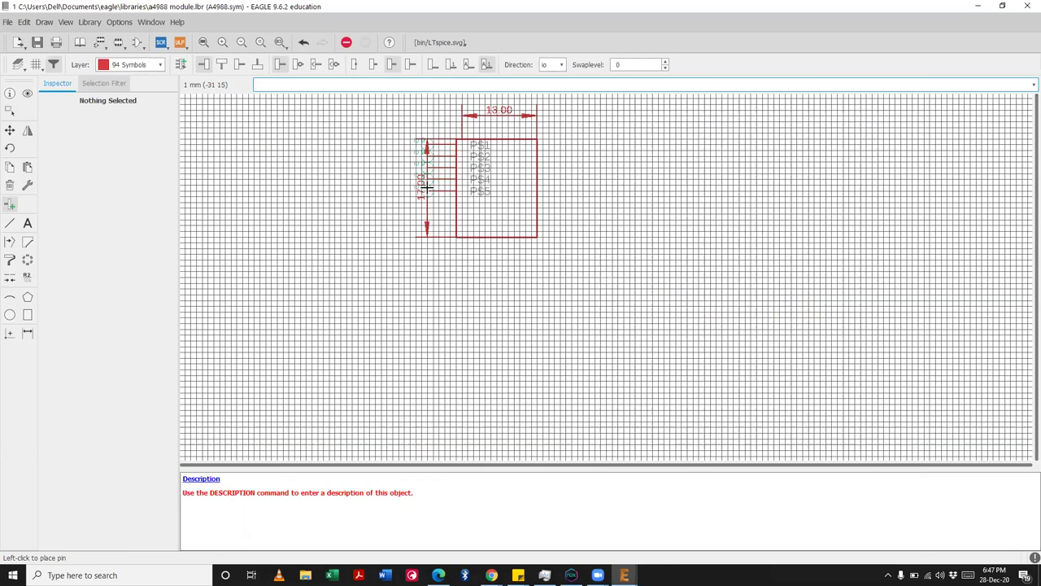
pyautogui.click(425, 201)
pyautogui.click(425, 212)
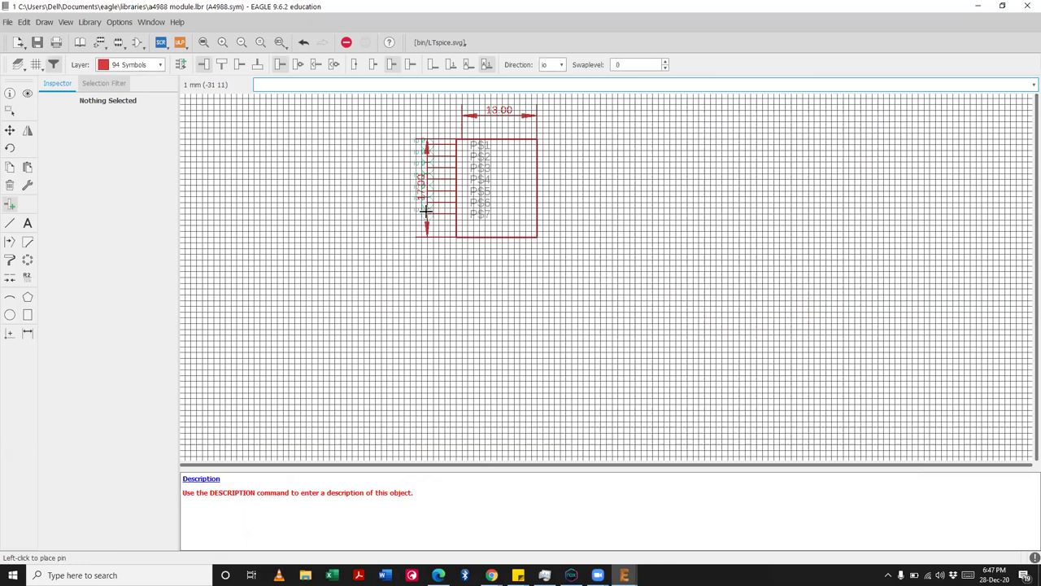
pyautogui.click(427, 223)
# Step: Place eight more pins, rotated to face outward, down the rectangle's right side, level with the left-side pins
pyautogui.rightClick(555, 140)
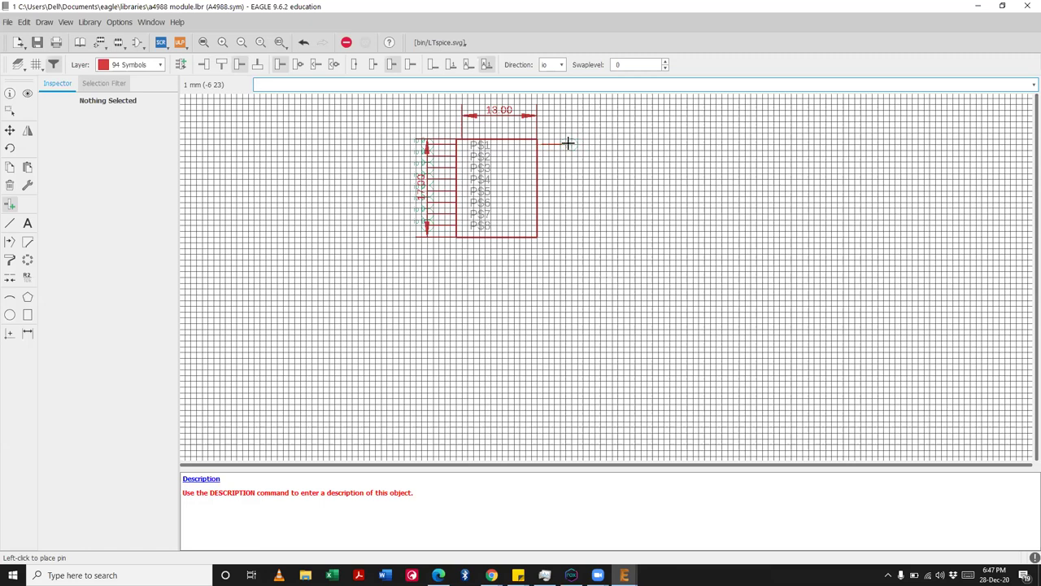
pyautogui.click(205, 44)
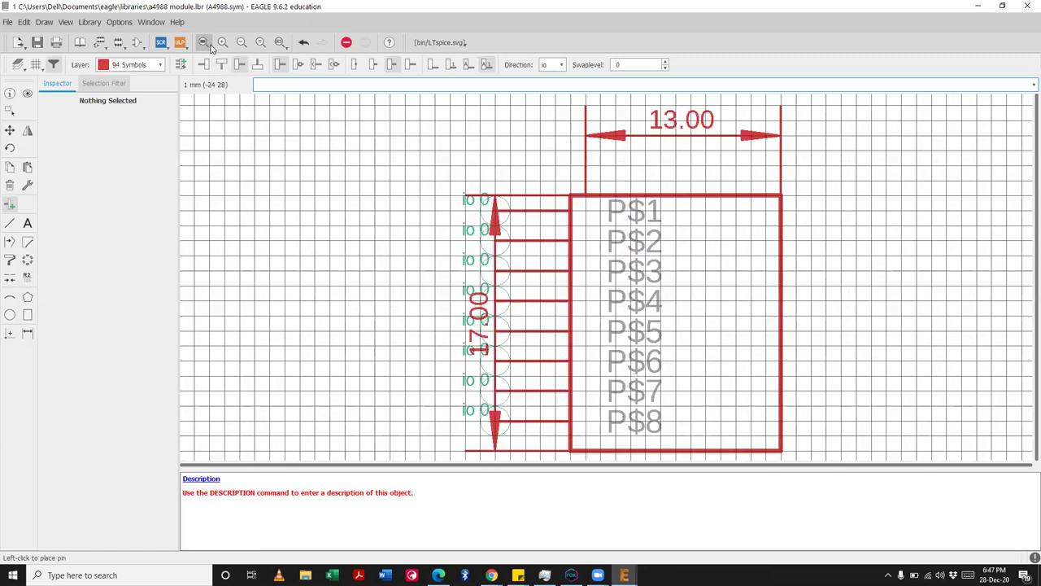
pyautogui.scroll(-2, 526, 173)
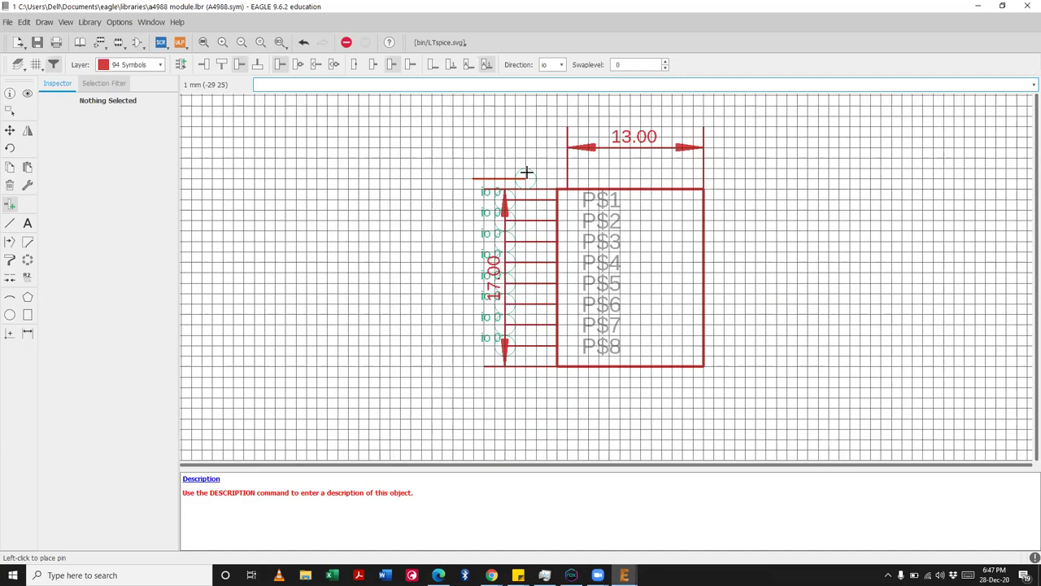
pyautogui.rightClick(758, 197)
pyautogui.rightClick(757, 197)
pyautogui.rightClick(757, 197)
pyautogui.rightClick(757, 197)
pyautogui.rightClick(758, 197)
pyautogui.rightClick(757, 197)
pyautogui.rightClick(757, 197)
pyautogui.click(757, 197)
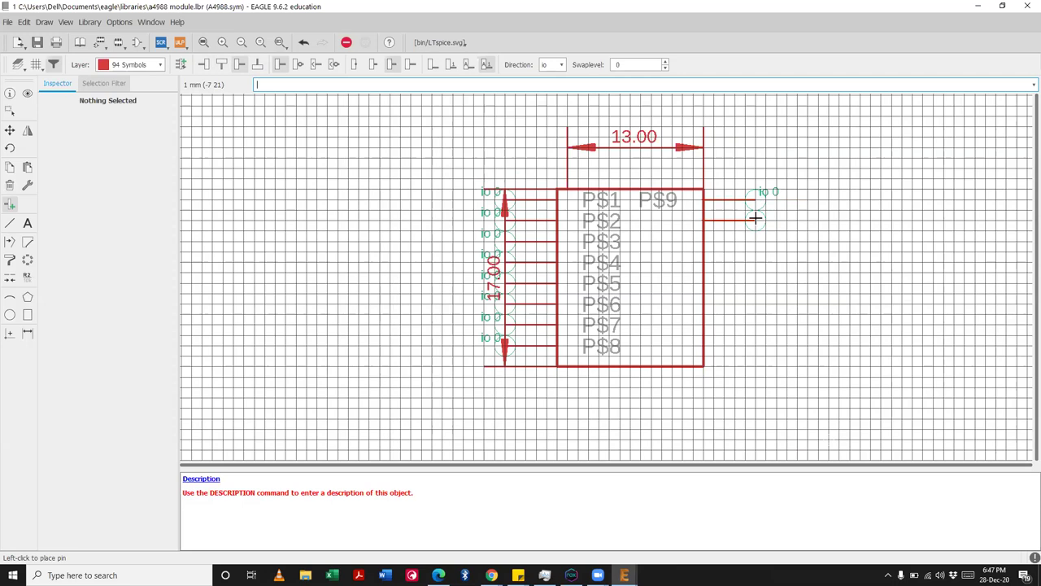
pyautogui.click(756, 218)
pyautogui.click(757, 241)
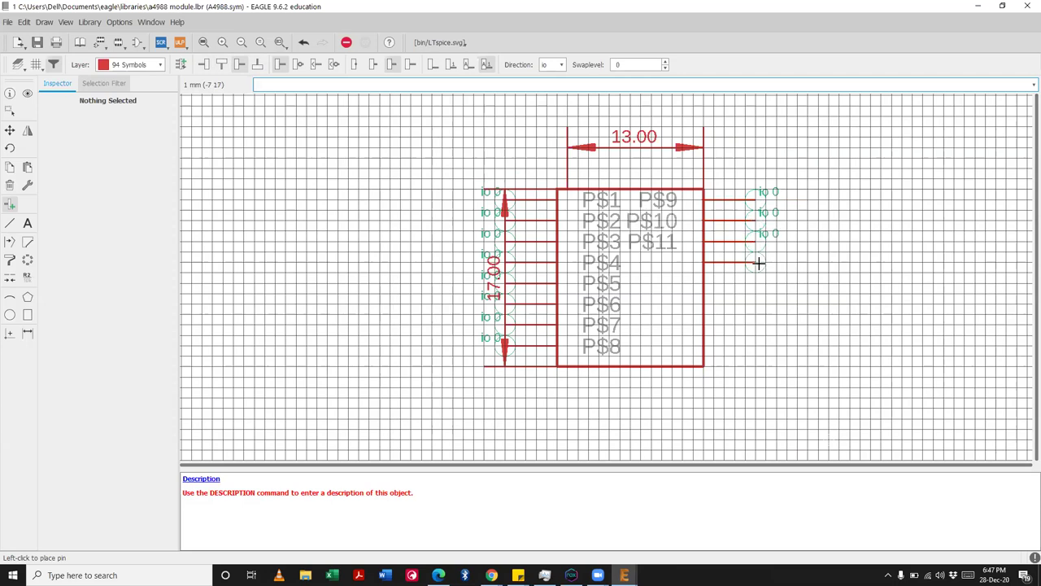
pyautogui.click(757, 262)
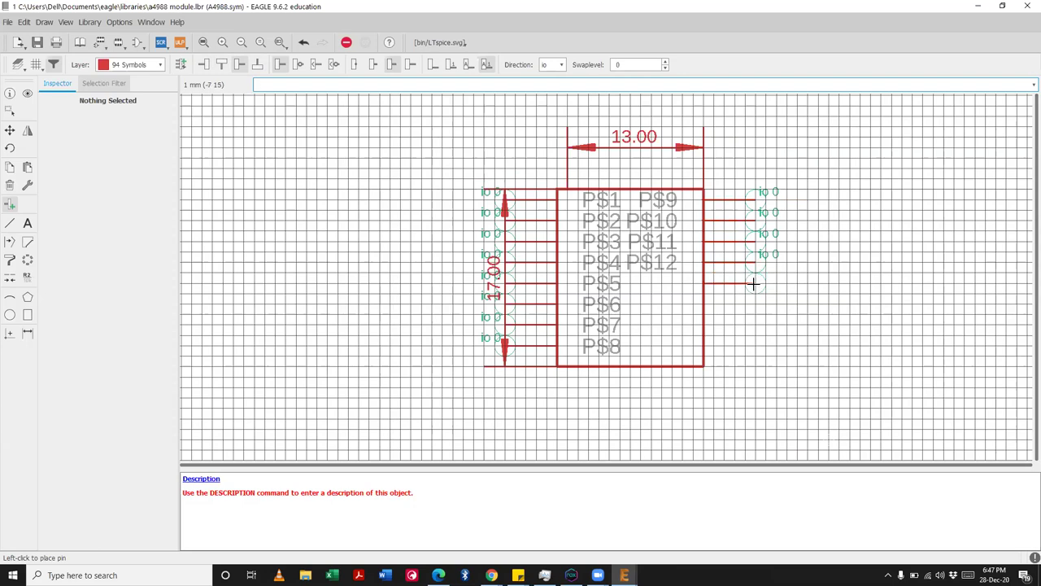
pyautogui.click(754, 284)
pyautogui.click(755, 304)
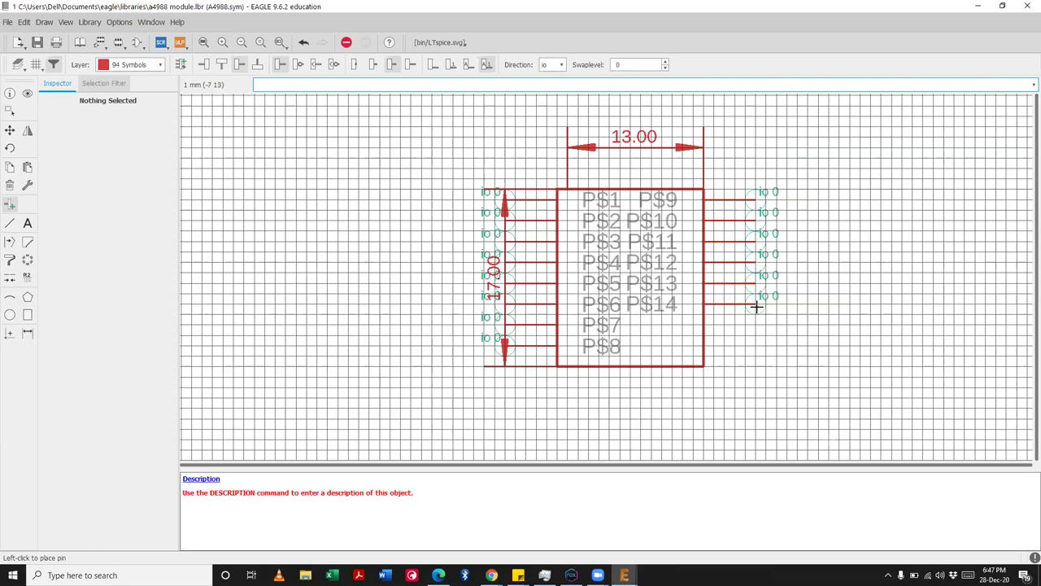
pyautogui.click(758, 325)
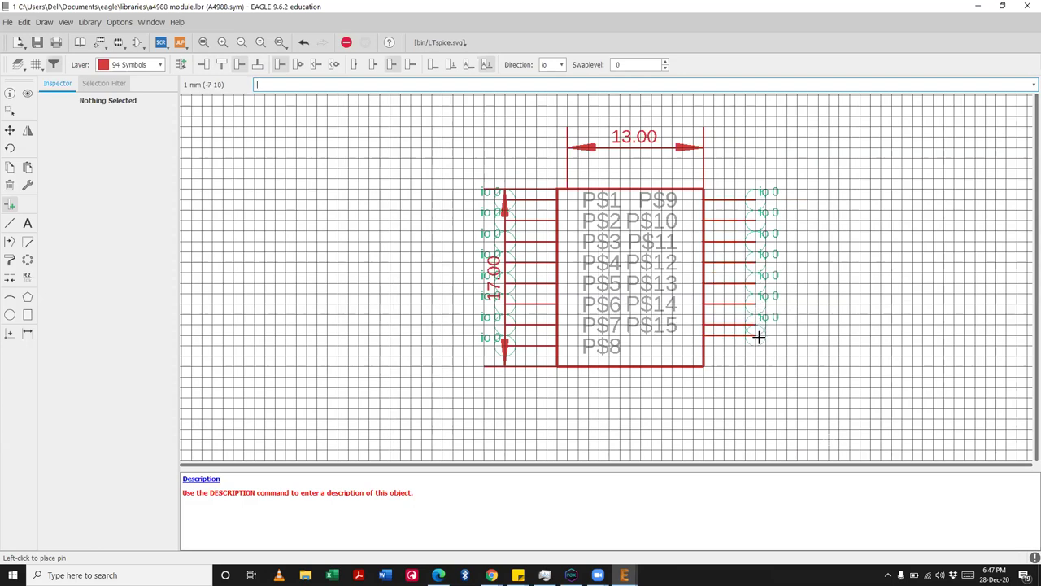
pyautogui.click(758, 345)
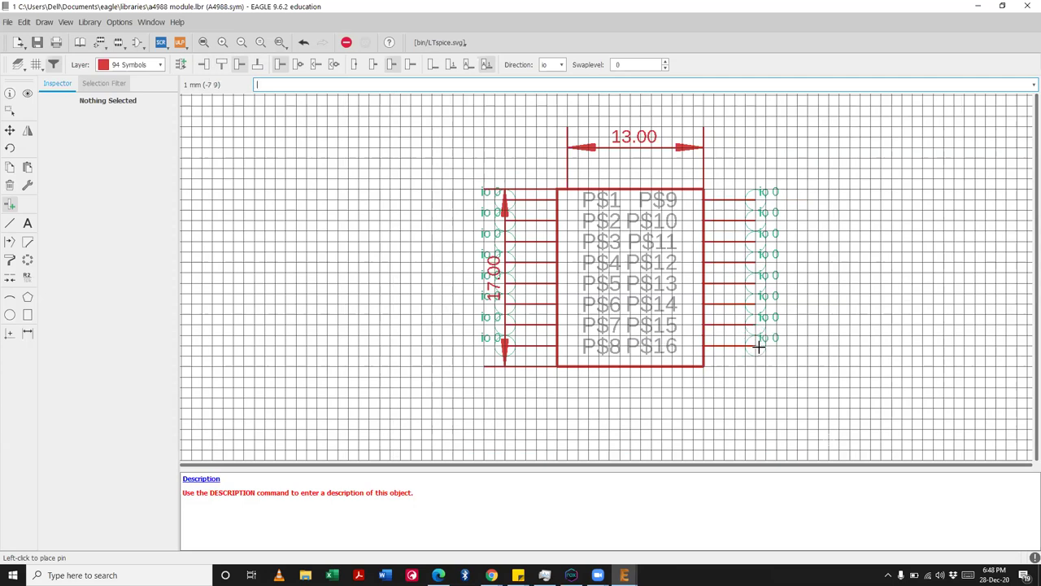
pyautogui.press('Escape')
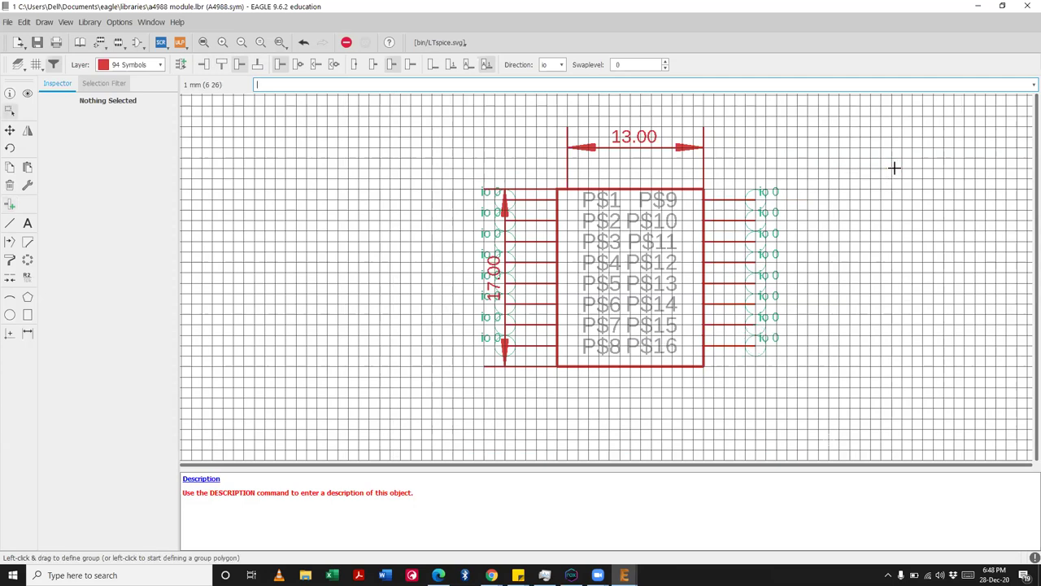
# Step: Delete the horizontal dimension above the rectangle's top edge
pyautogui.click(9, 186)
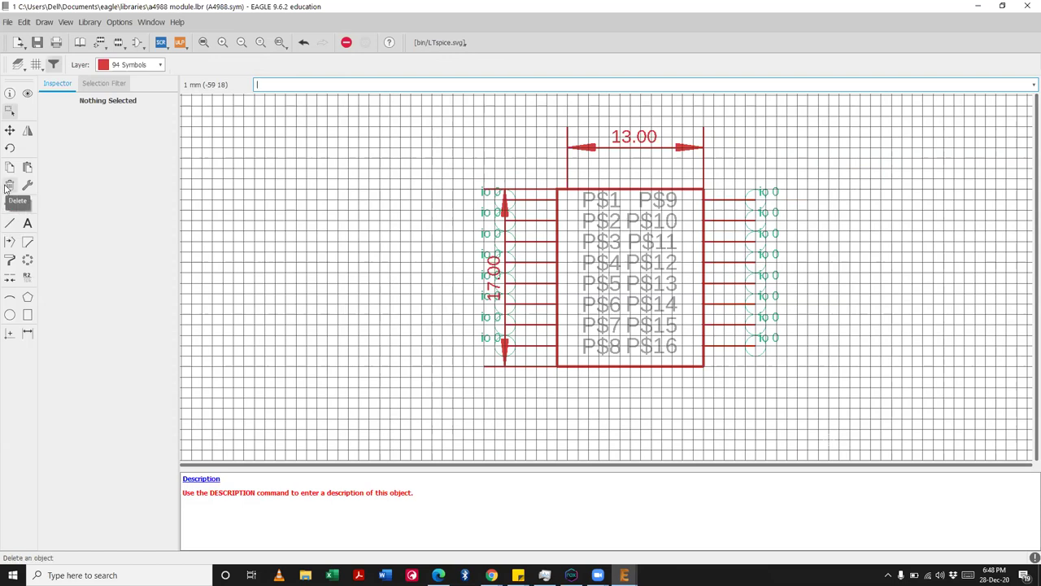
pyautogui.click(633, 142)
pyautogui.click(503, 263)
pyautogui.hotkey('ctrl', 'z')
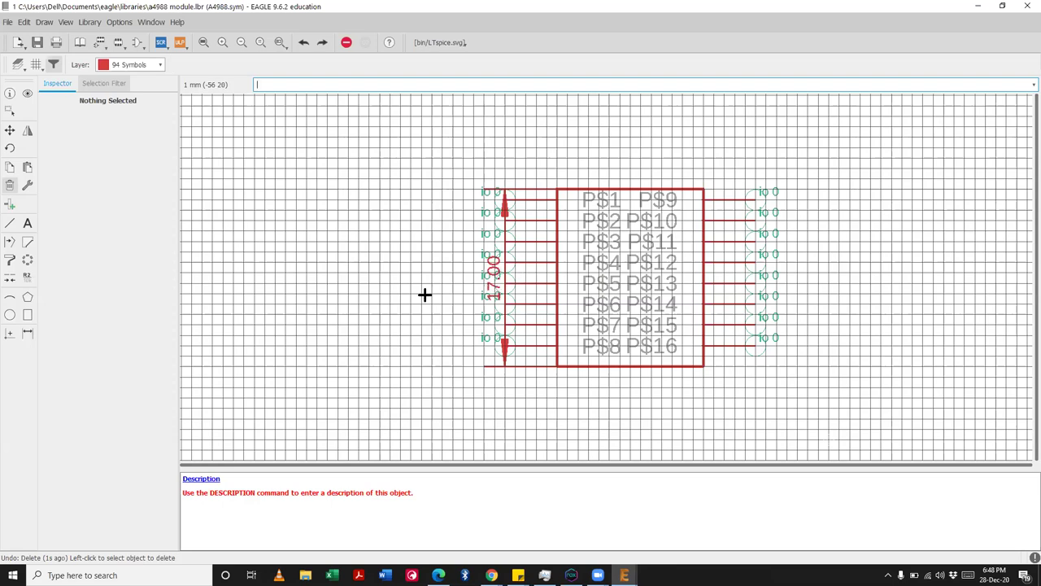
pyautogui.scroll(3, 424, 295)
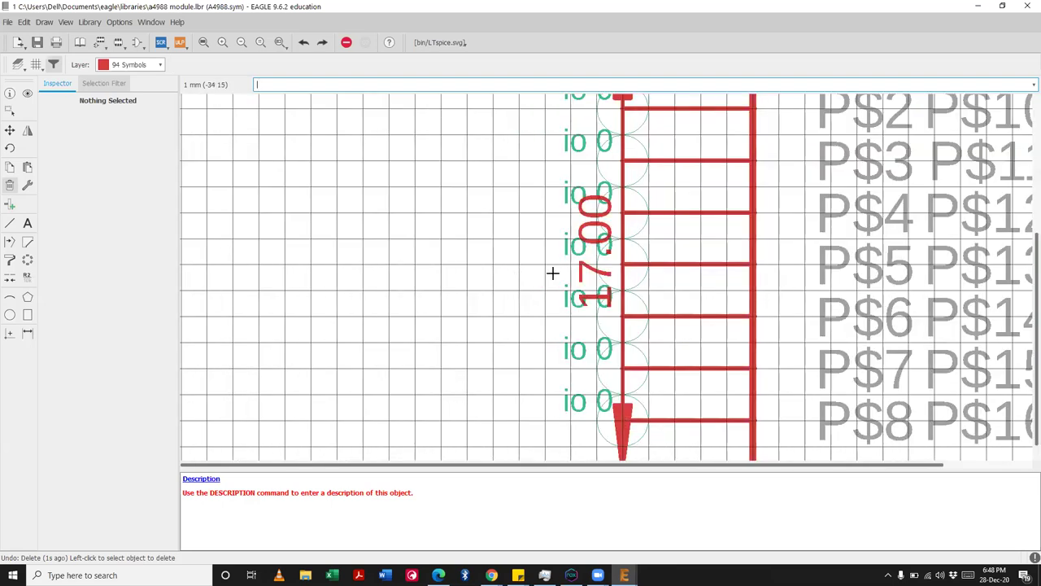
pyautogui.scroll(1, 553, 274)
pyautogui.scroll(-4, 552, 273)
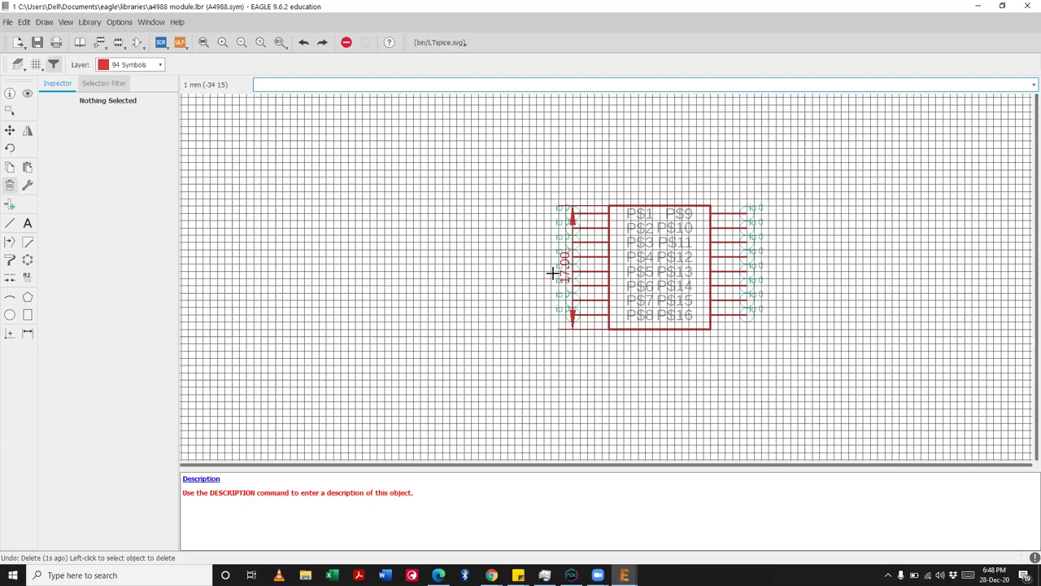
pyautogui.scroll(5, 552, 273)
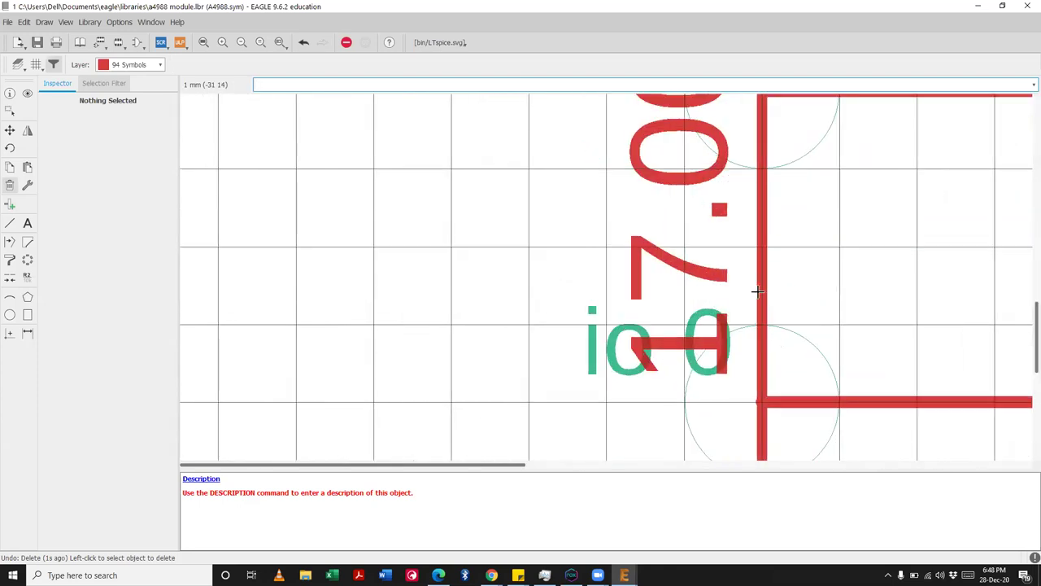
pyautogui.hotkey('ctrl', 'z')
pyautogui.scroll(-3, 756, 290)
pyautogui.scroll(2, 712, 286)
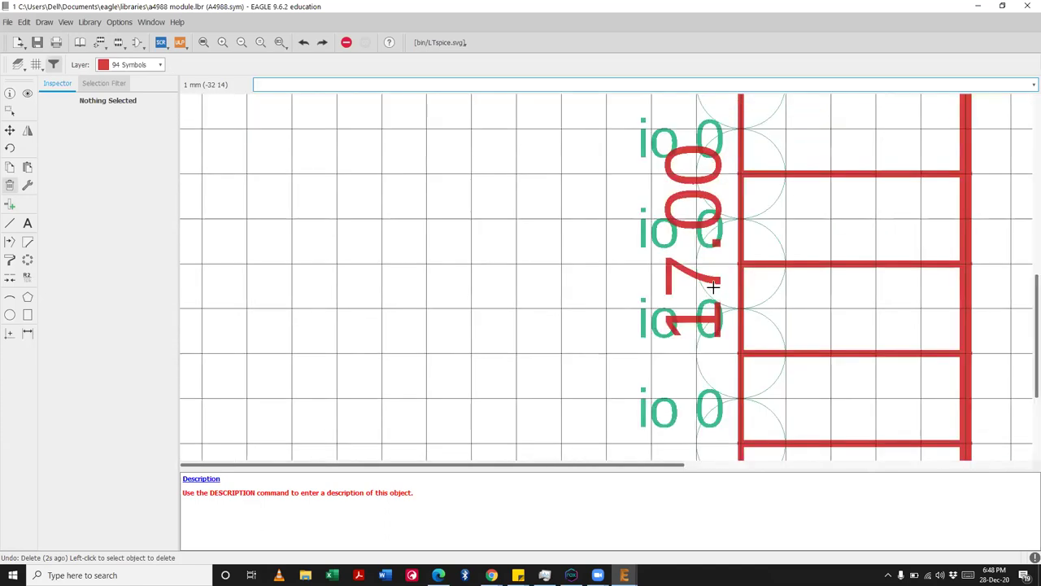
pyautogui.scroll(-1, 713, 286)
pyautogui.scroll(-1, 713, 286)
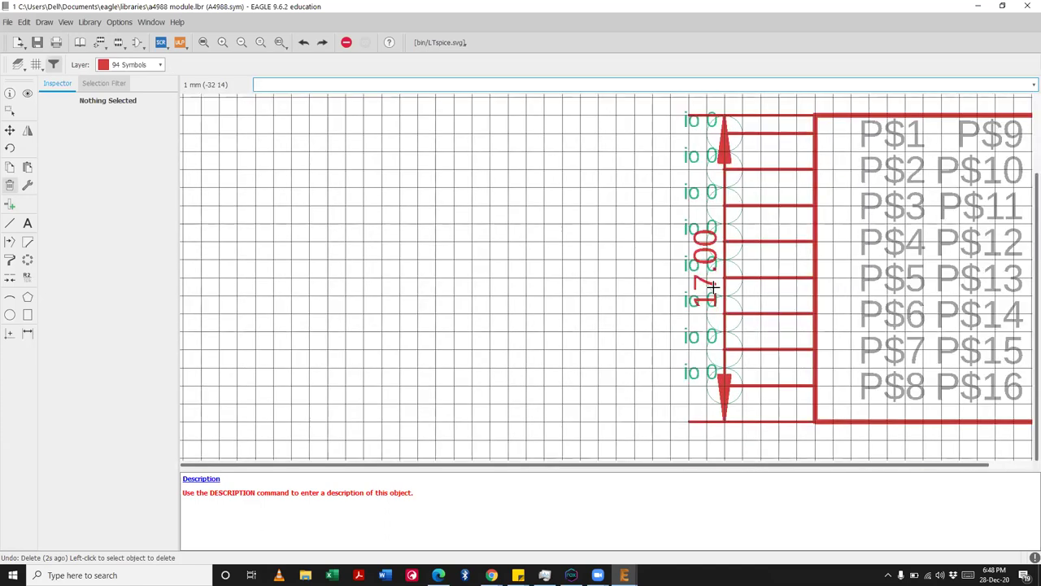
pyautogui.click(724, 381)
pyautogui.hotkey('ctrl', 'z')
# Step: Delete the vertical dimension that overlaps the pins on the rectangle's left side
pyautogui.click(722, 265)
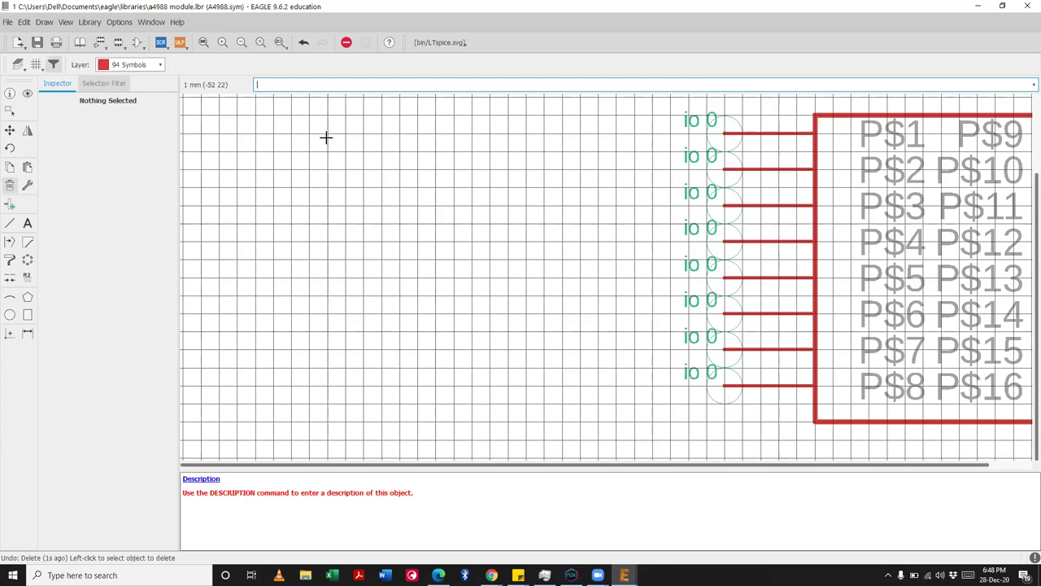
pyautogui.click(203, 42)
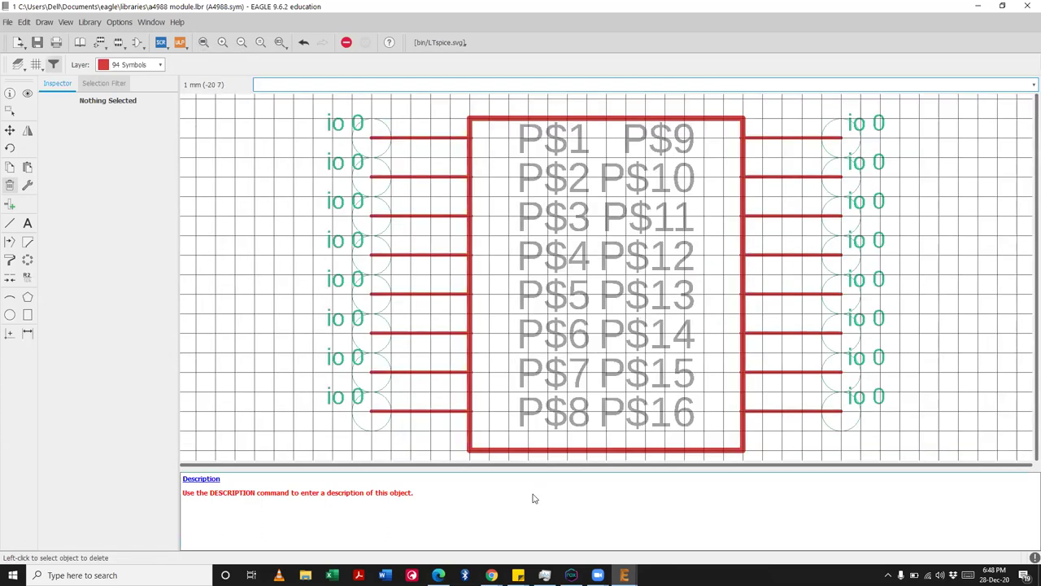
# Step: Move the rectangle's bottom edge up by 1 mm so that it sits closer to the lowest pins
pyautogui.click(491, 575)
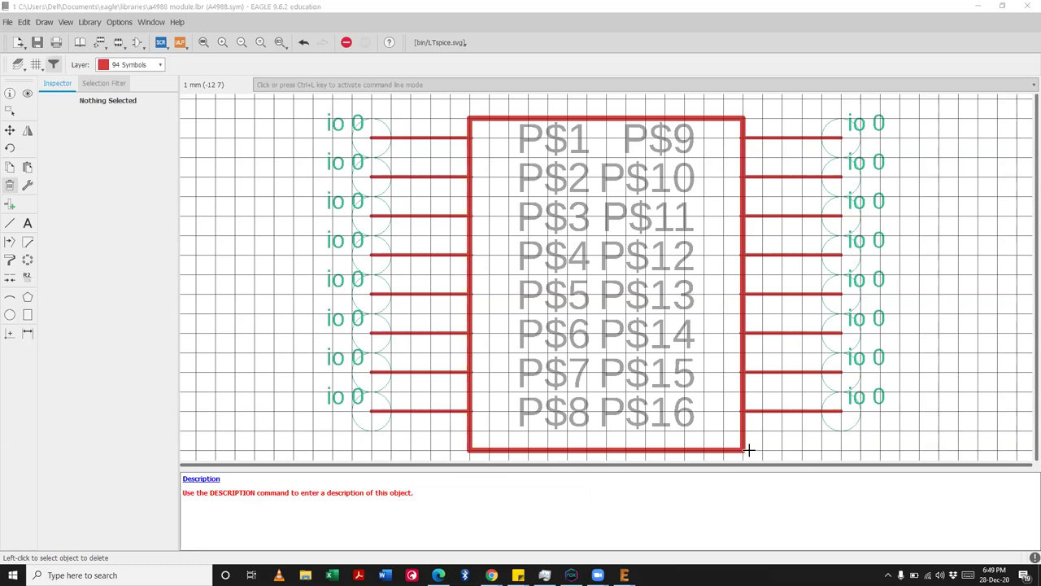
pyautogui.click(10, 130)
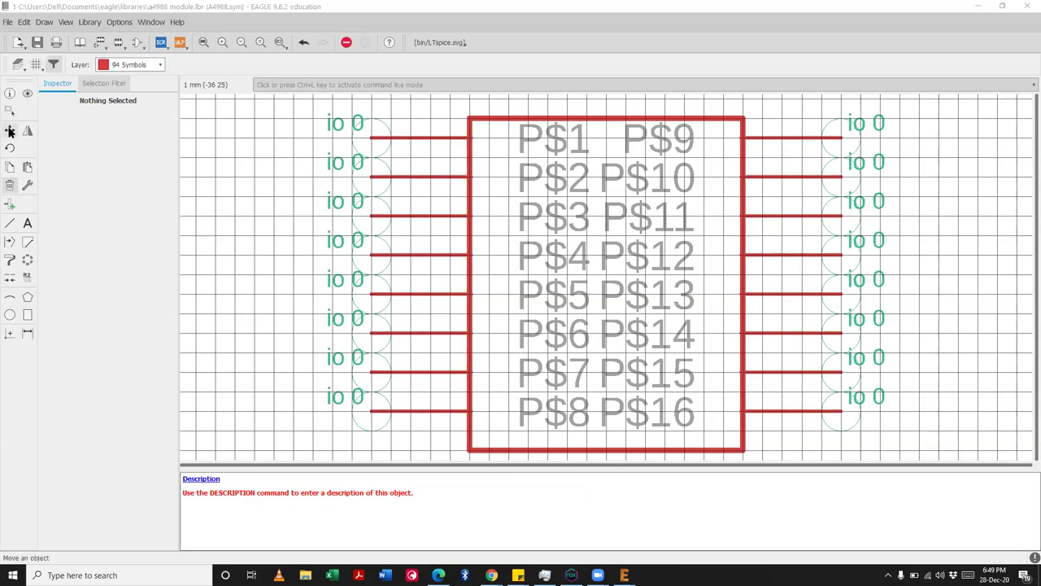
pyautogui.moveTo(603, 447); pyautogui.dragTo(603, 433)
pyautogui.click(602, 432)
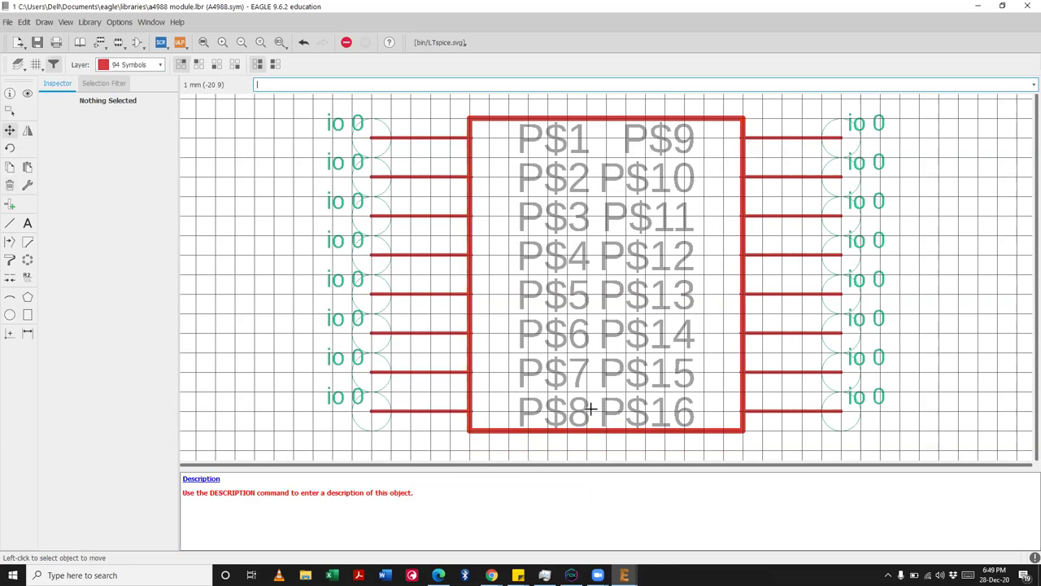
# Step: Switch to Chrome, open the Robu.in A4988 wiring diagram, and place a reduced EAGLE symbol editor window beside the diagram
pyautogui.moveTo(491, 575)
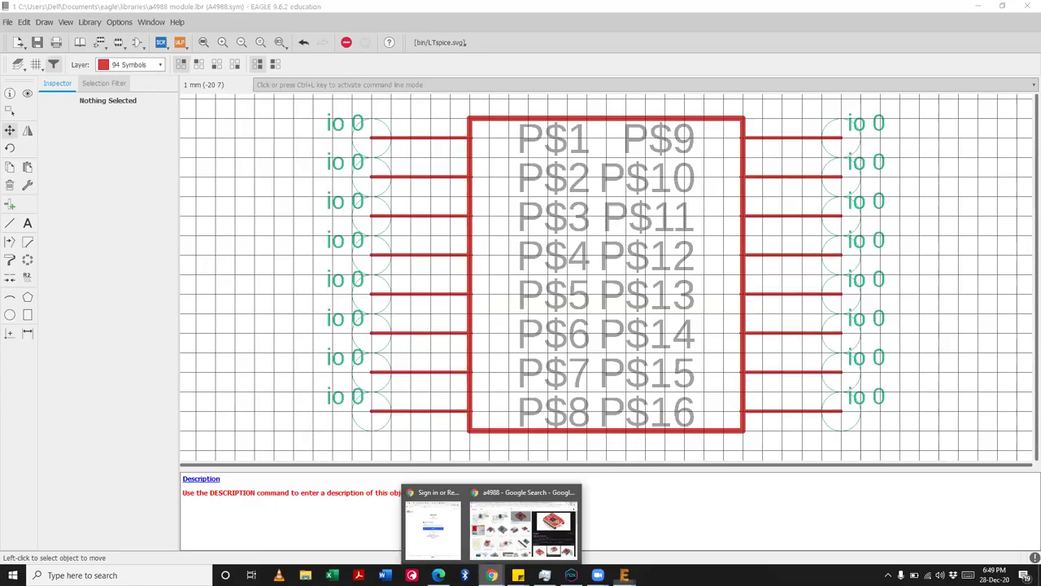
pyautogui.click(508, 529)
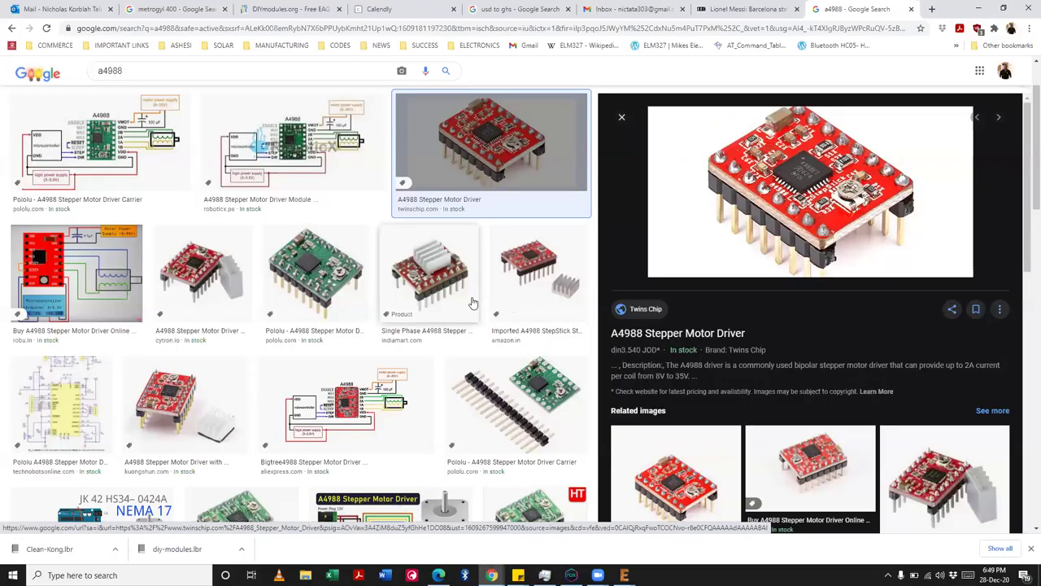
pyautogui.click(73, 273)
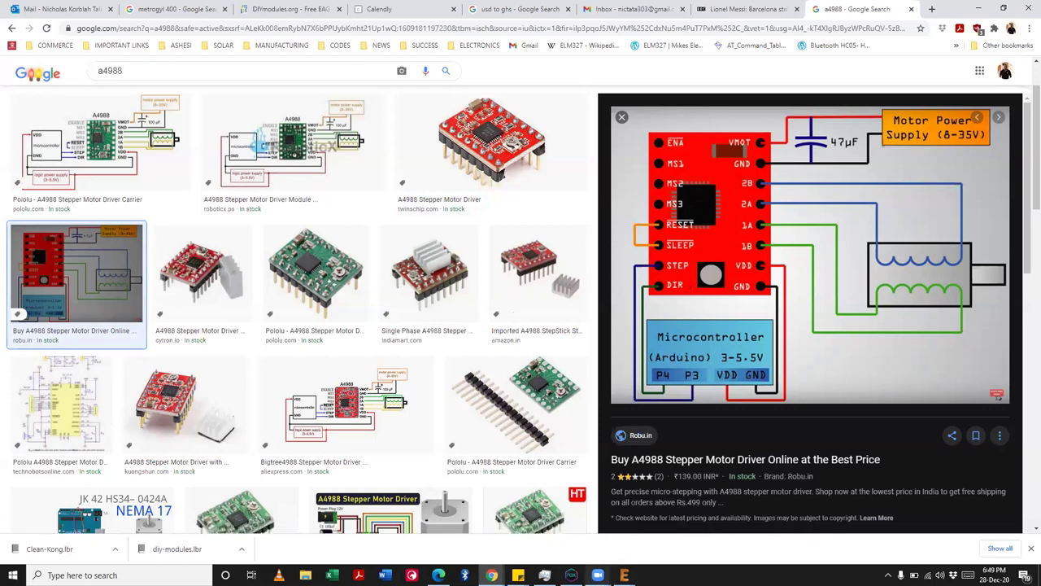
pyautogui.moveTo(625, 576)
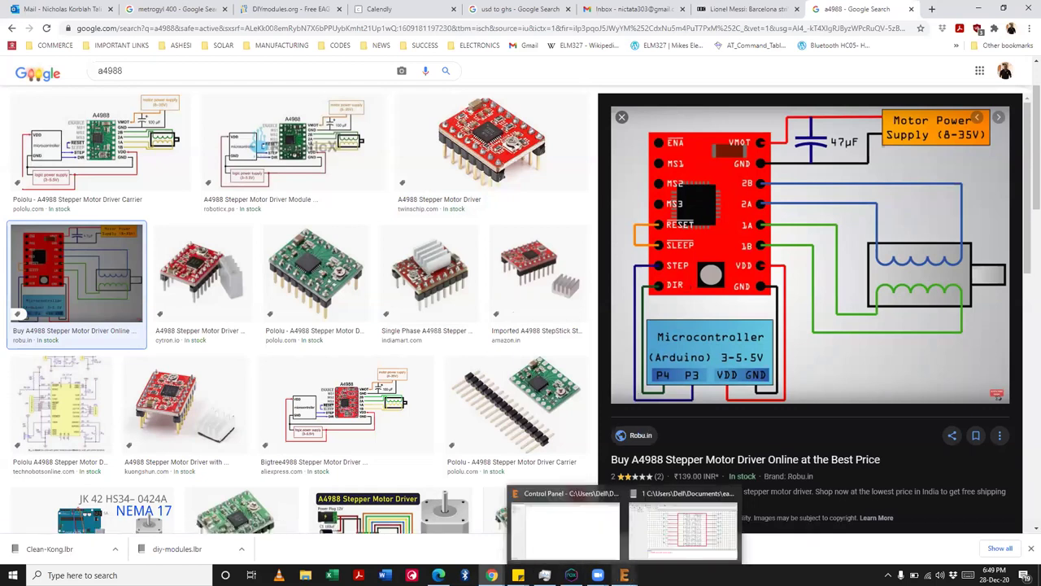
pyautogui.click(682, 530)
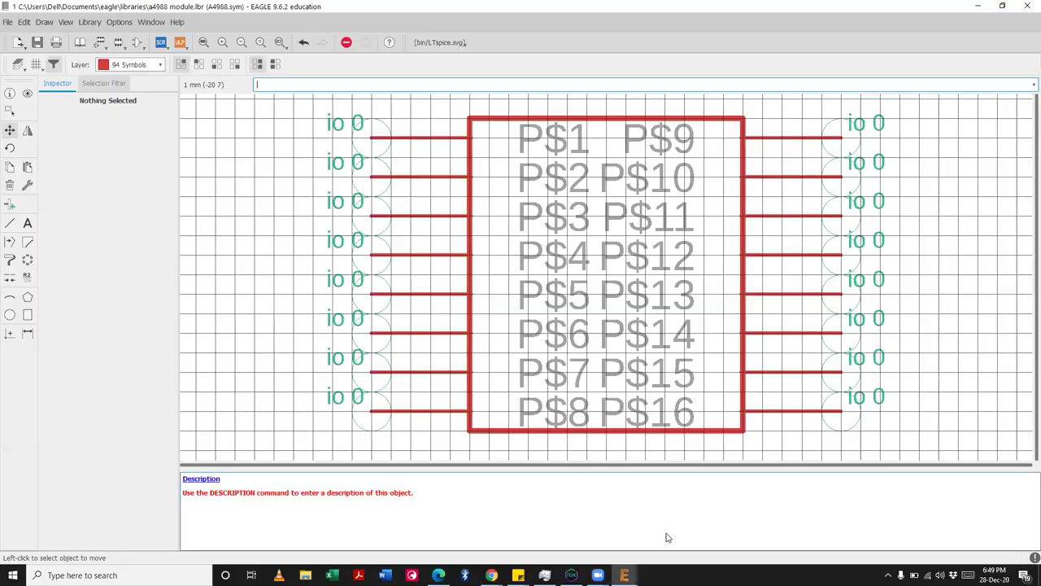
pyautogui.click(997, 6)
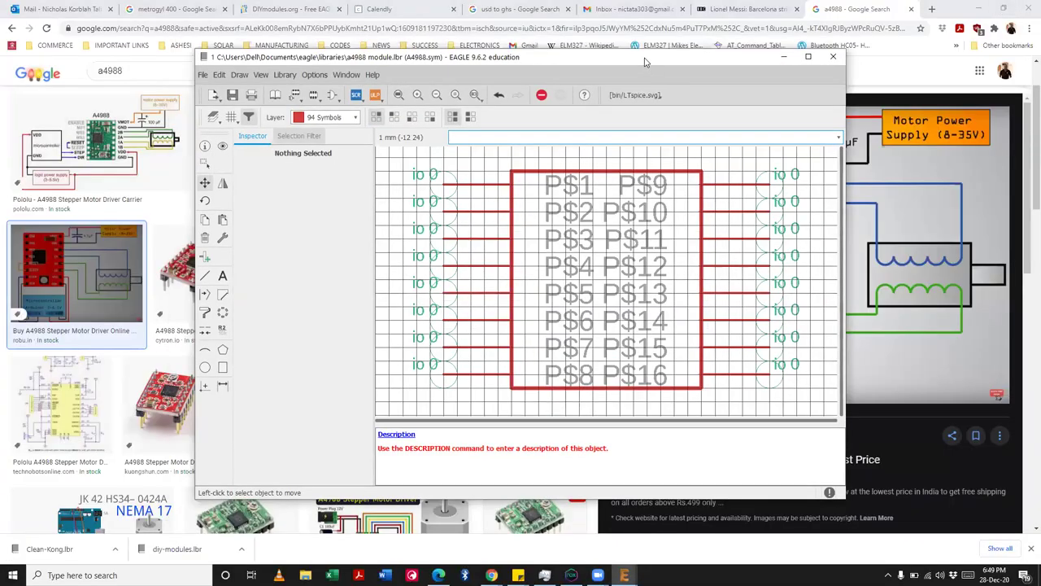
pyautogui.moveTo(644, 62); pyautogui.dragTo(402, 24)
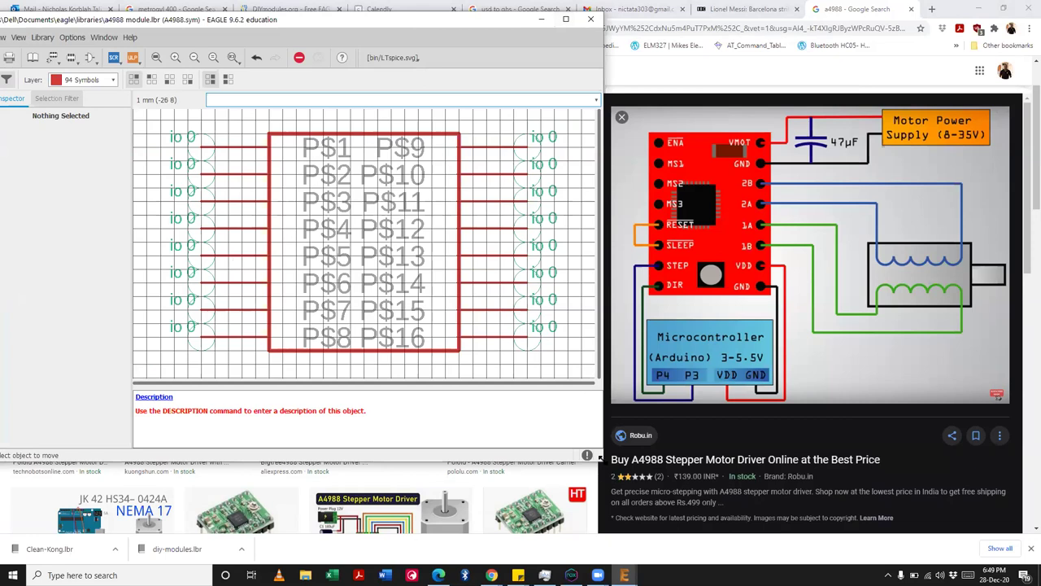
# Step: Resize and reposition the symbol editor window so its tool palette shows and the whole wiring diagram stays uncovered beside it
pyautogui.moveTo(599, 457); pyautogui.dragTo(618, 568)
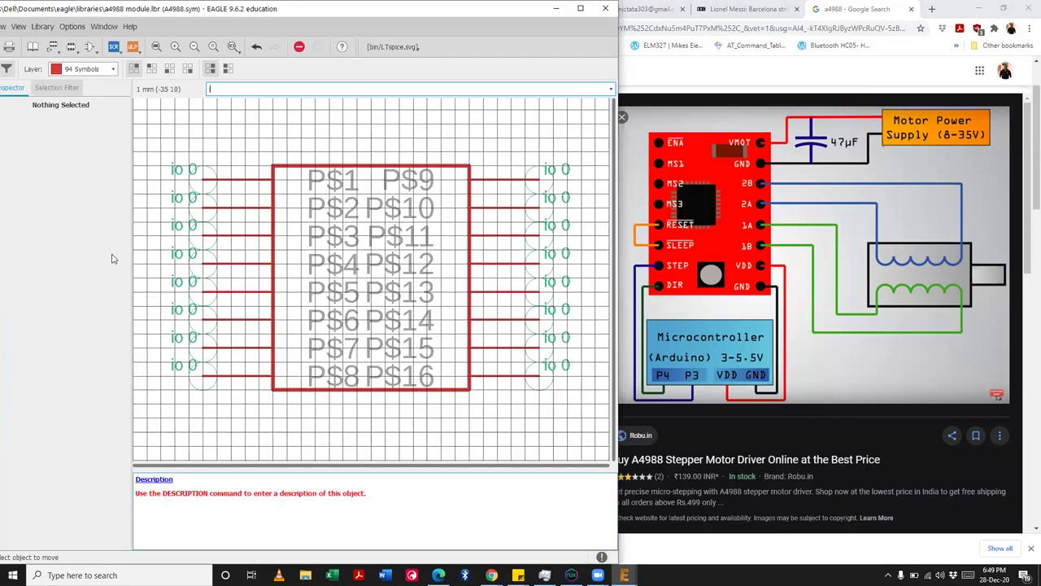
pyautogui.hotkey('ctrl', 'g')
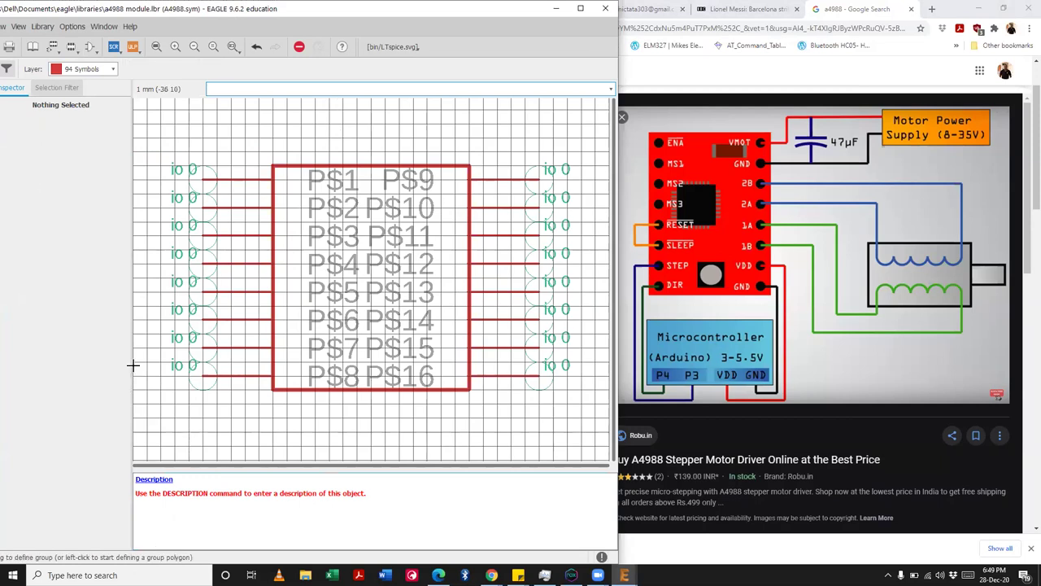
pyautogui.moveTo(49, 8); pyautogui.dragTo(107, 8)
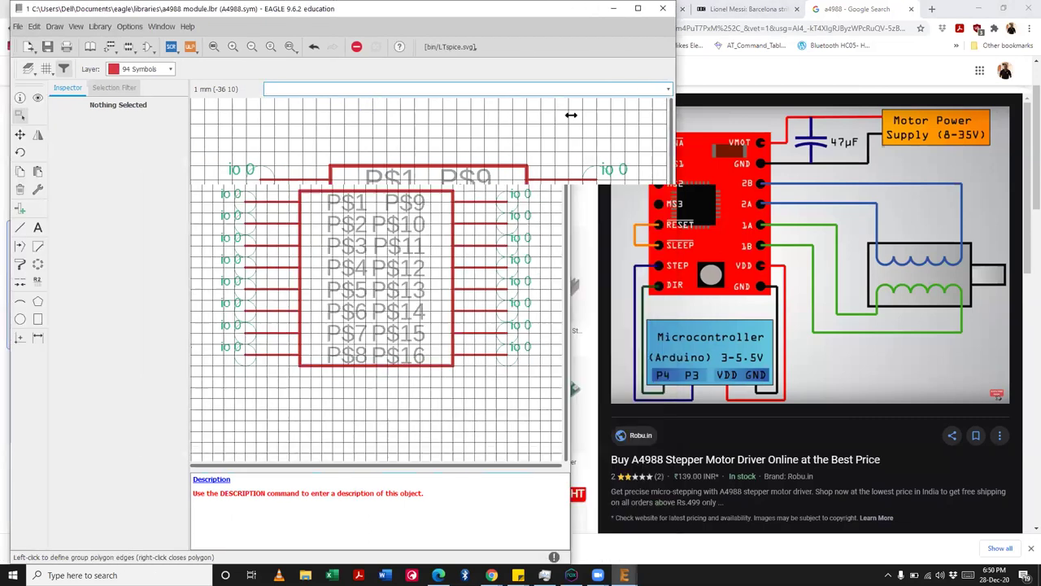
pyautogui.moveTo(676, 95); pyautogui.dragTo(569, 95)
pyautogui.click(302, 143)
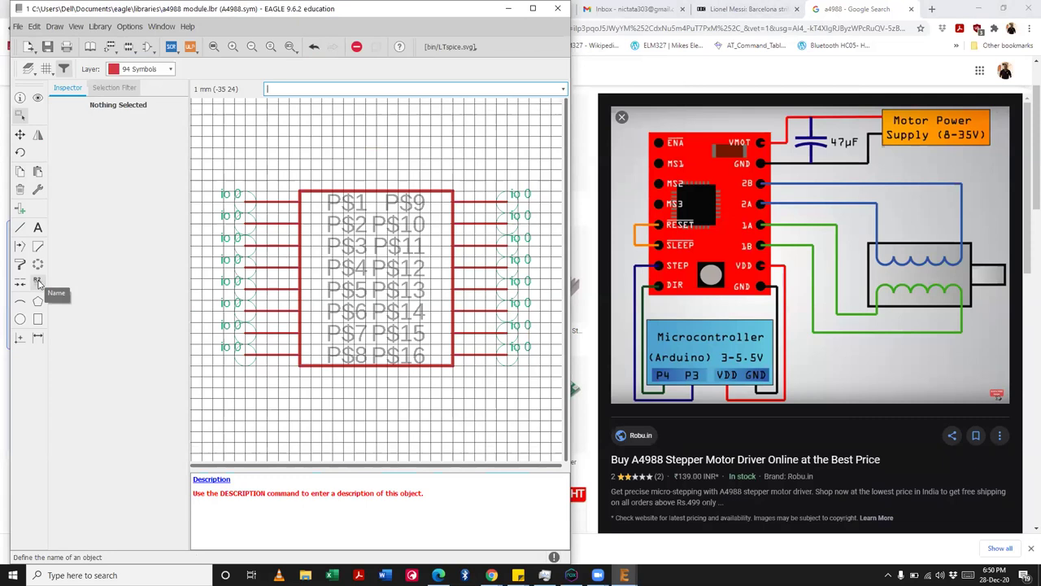
pyautogui.click(248, 201)
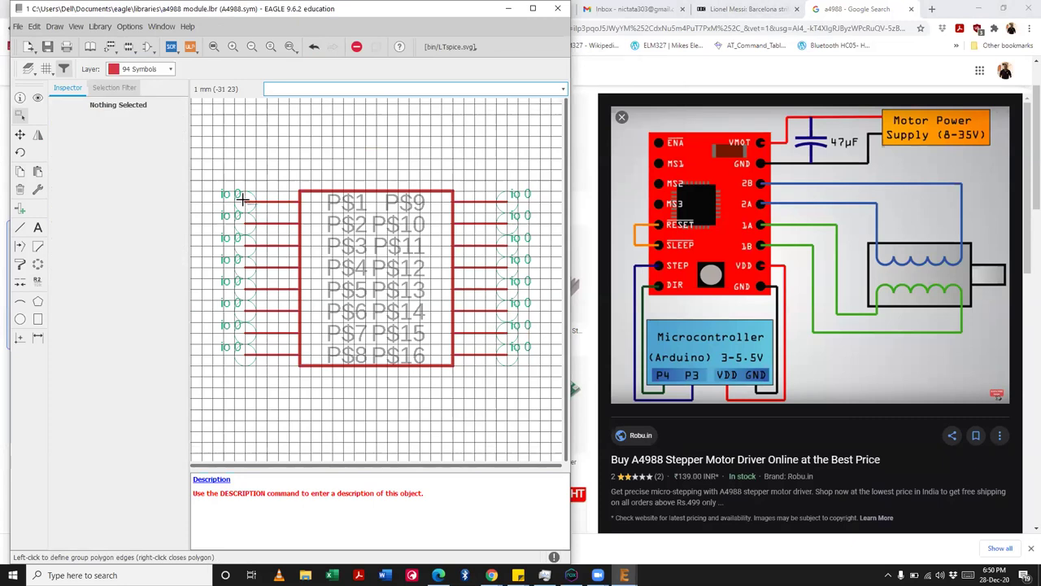
pyautogui.press('Escape')
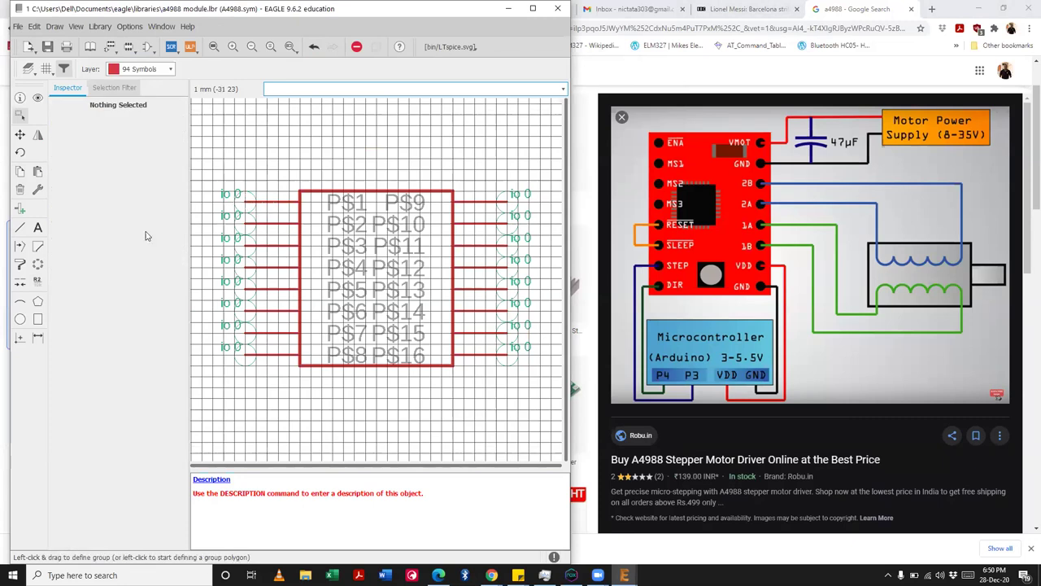
pyautogui.click(37, 279)
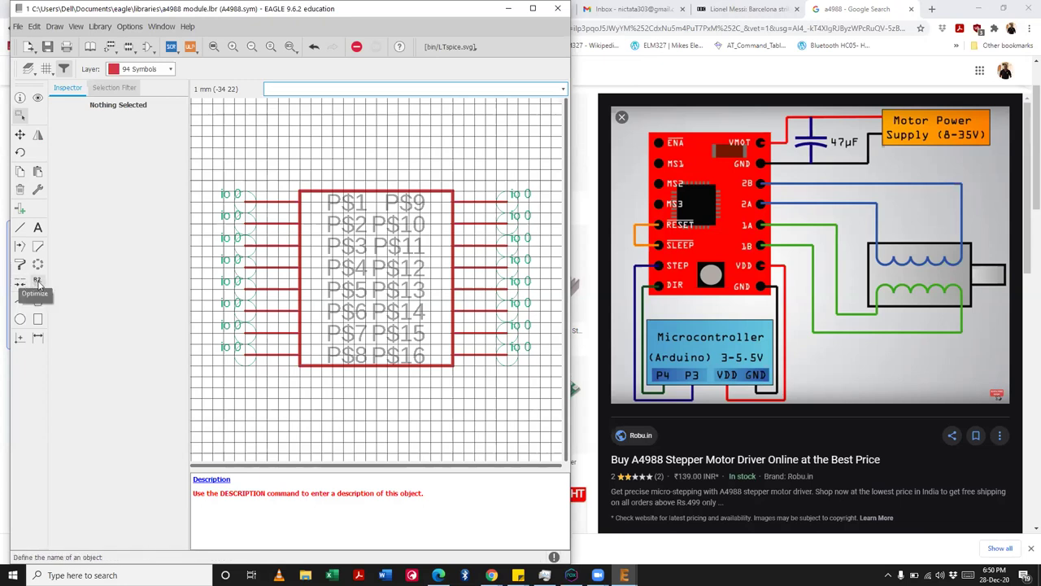
pyautogui.click(245, 202)
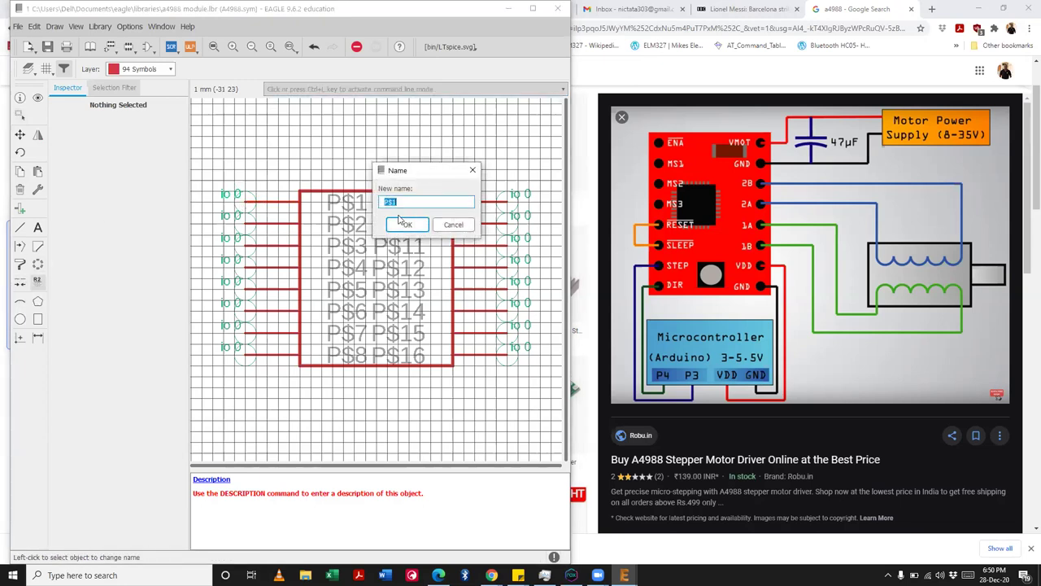
pyautogui.write('E')
pyautogui.press('Escape')
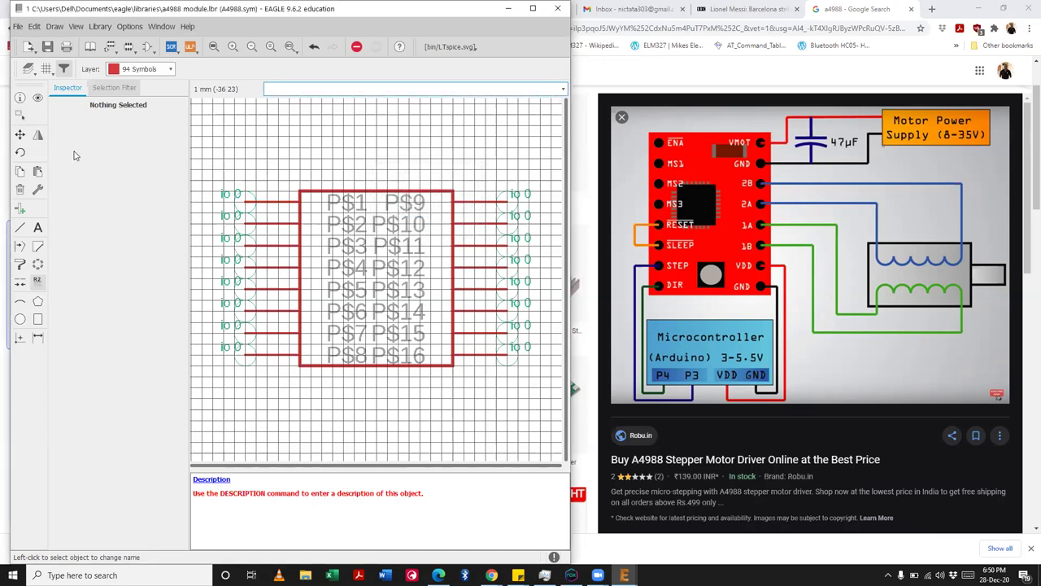
pyautogui.click(247, 202)
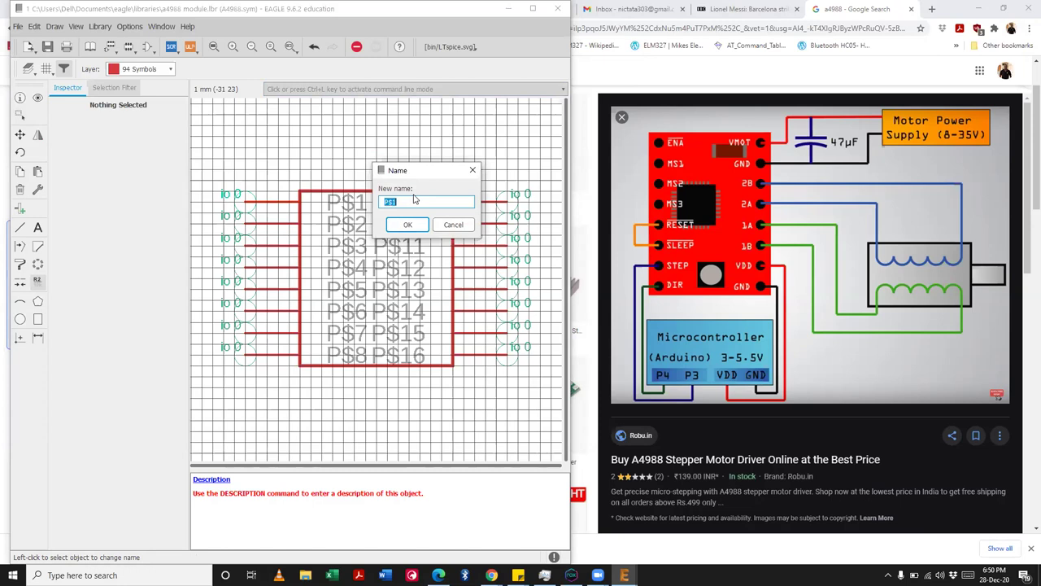
pyautogui.press('Escape')
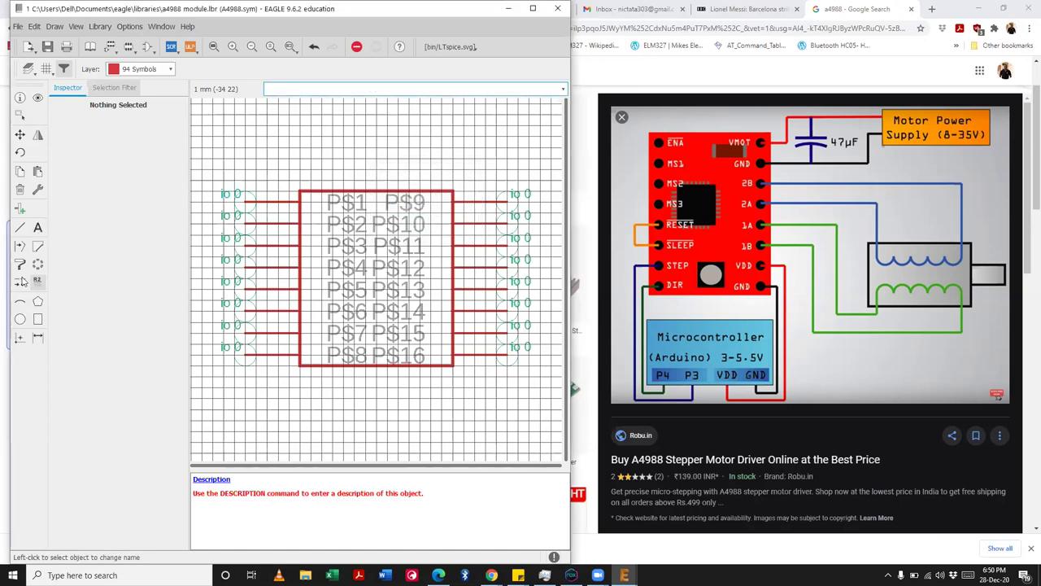
# Step: Rename the top two pins on the symbol's left side to /ENA and MS1, matching the wiring diagram
pyautogui.click(36, 281)
pyautogui.click(248, 203)
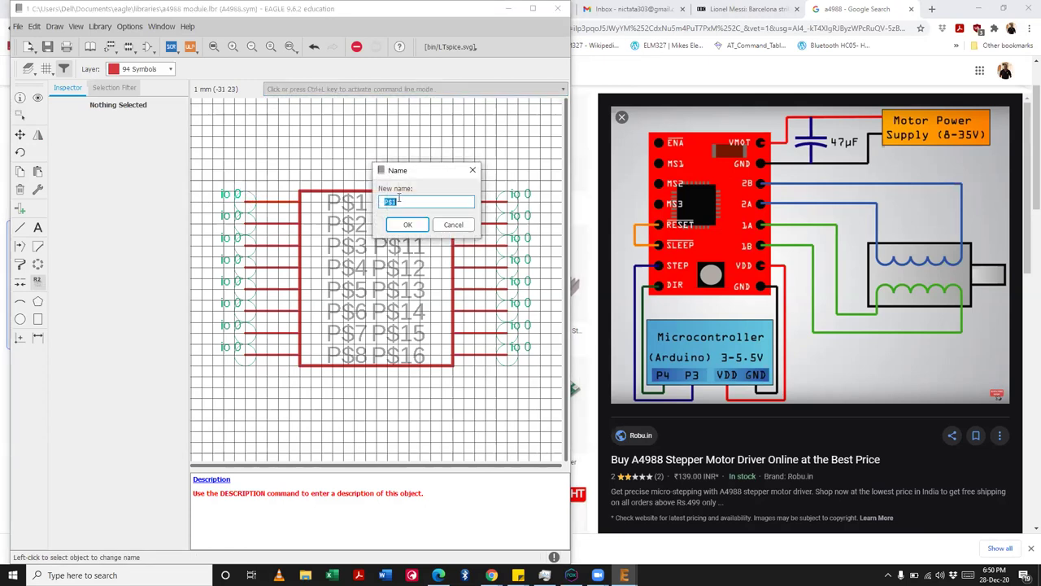
pyautogui.write('ENA')
pyautogui.press('Return')
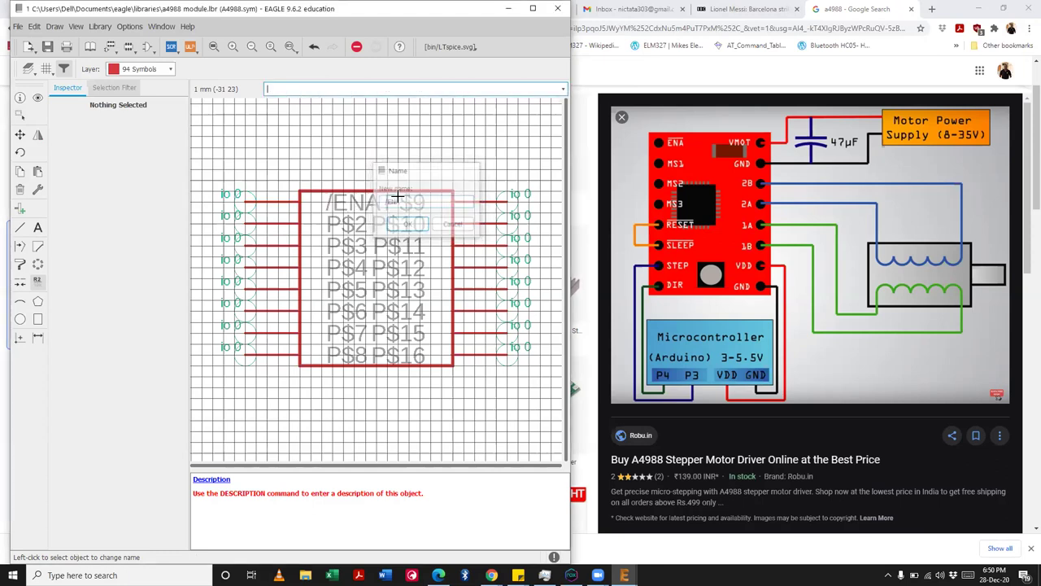
pyautogui.click(249, 220)
pyautogui.write('M')
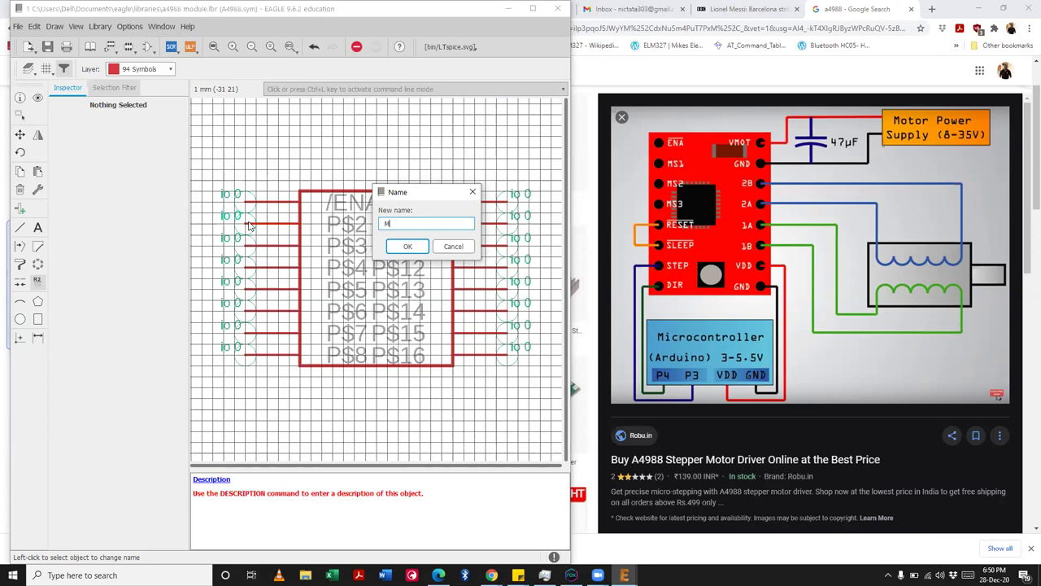
pyautogui.write('S1')
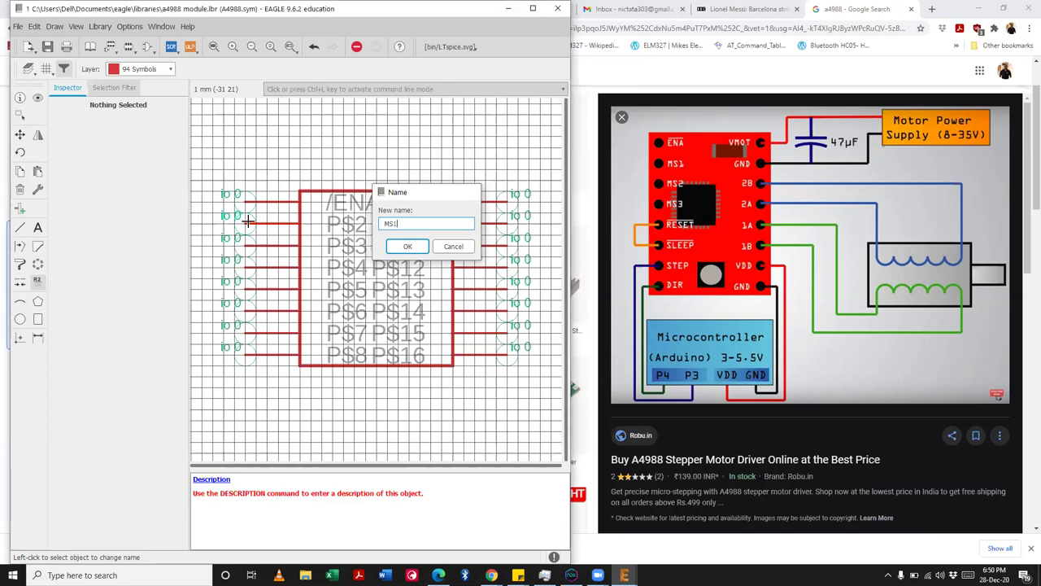
pyautogui.press('Return')
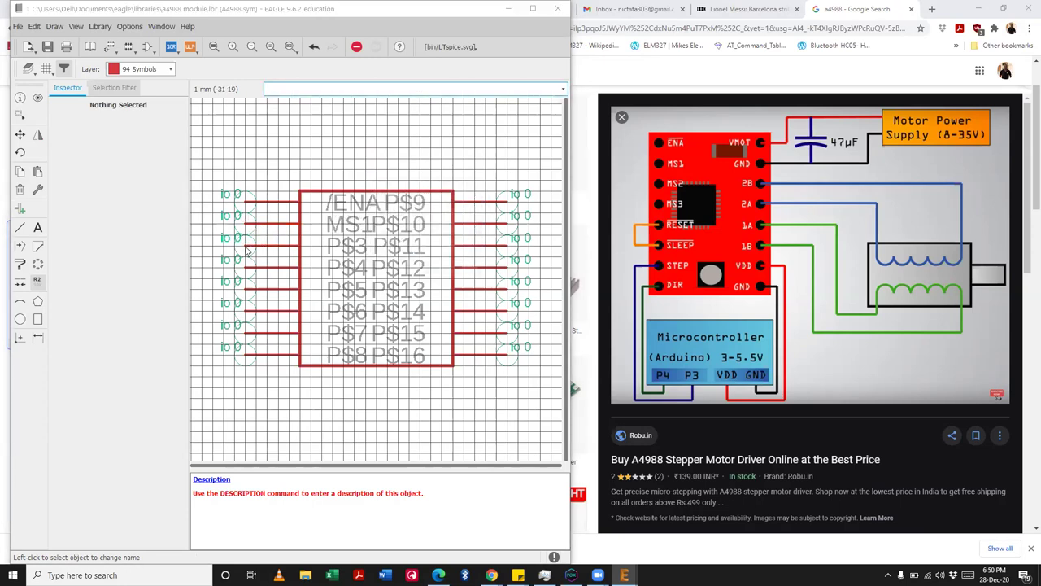
# Step: Rename the third and fourth pins on the symbol's left side to MS2 and MS3
pyautogui.click(248, 246)
pyautogui.write('MS')
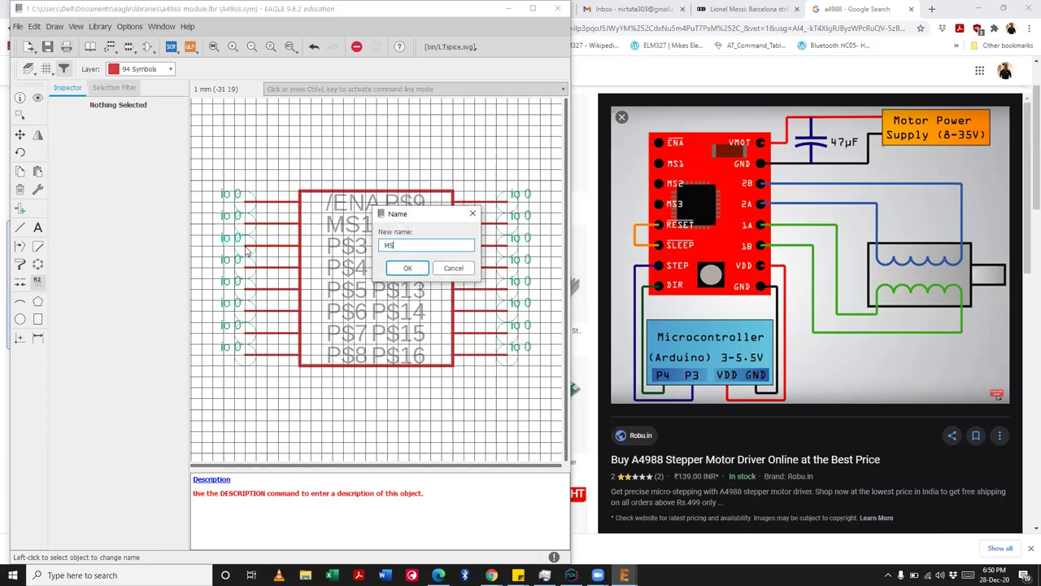
pyautogui.press('Return')
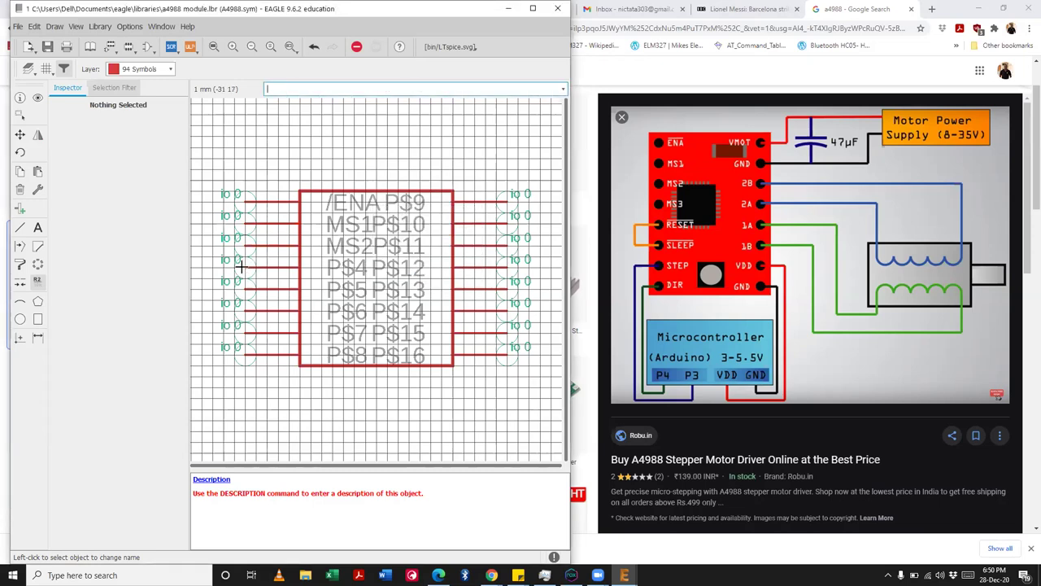
pyautogui.click(242, 272)
pyautogui.write('MS')
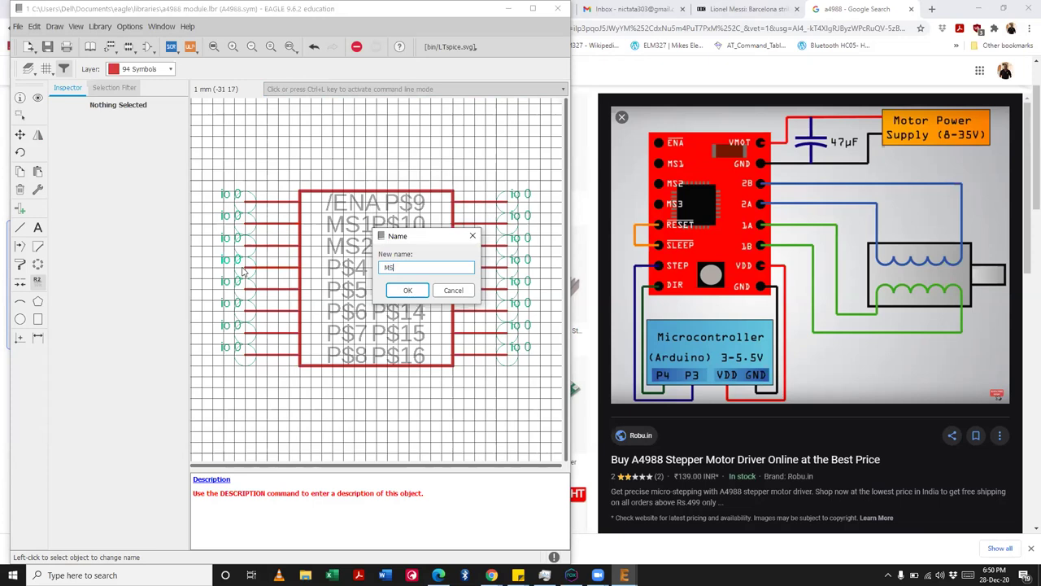
pyautogui.write('3')
pyautogui.press('Return')
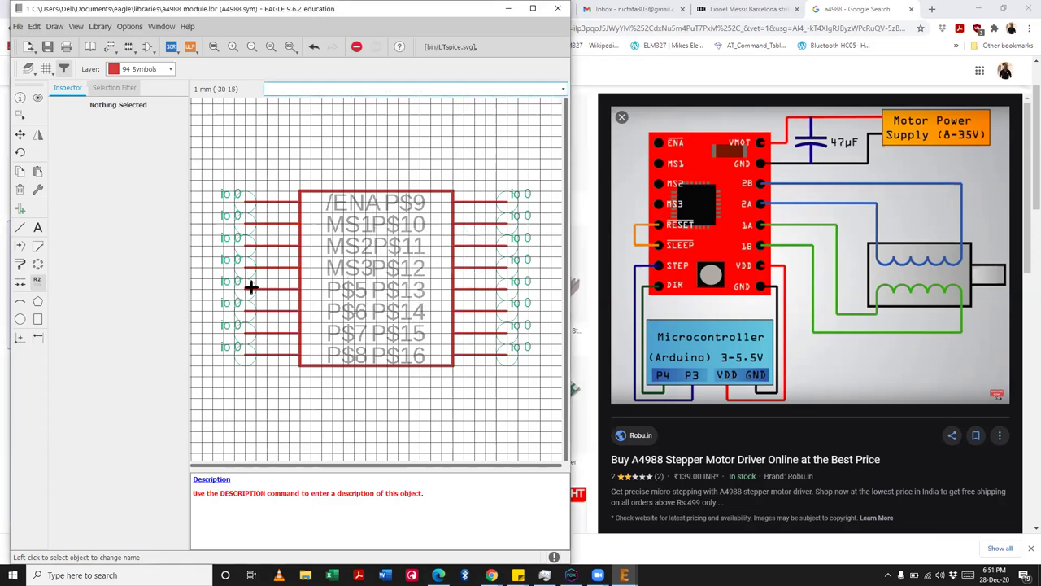
# Step: Rename the fifth and sixth pins on the symbol's left side to /RESET and /SLEEP
pyautogui.click(252, 289)
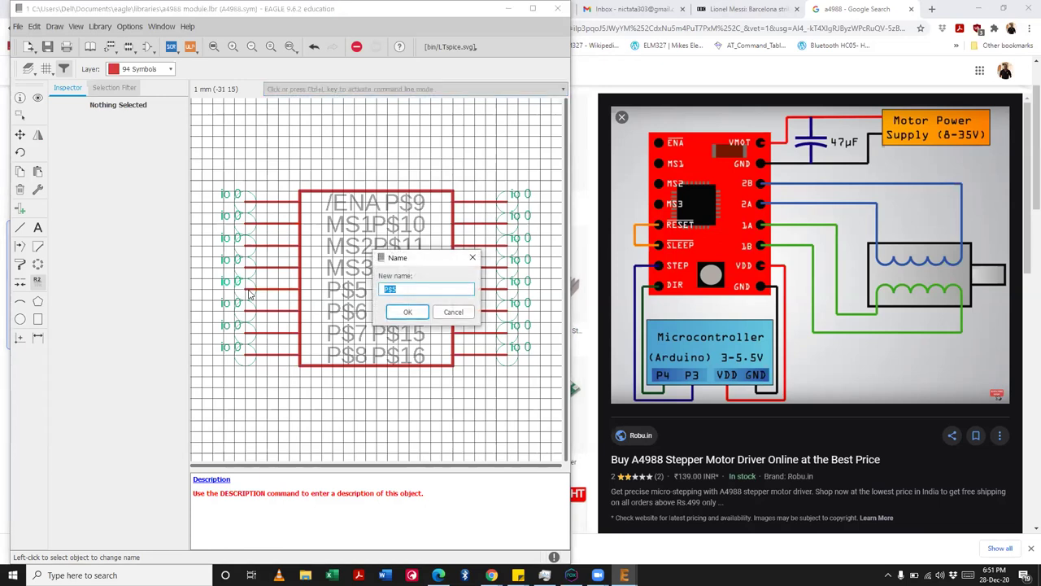
pyautogui.write('/RESERT')
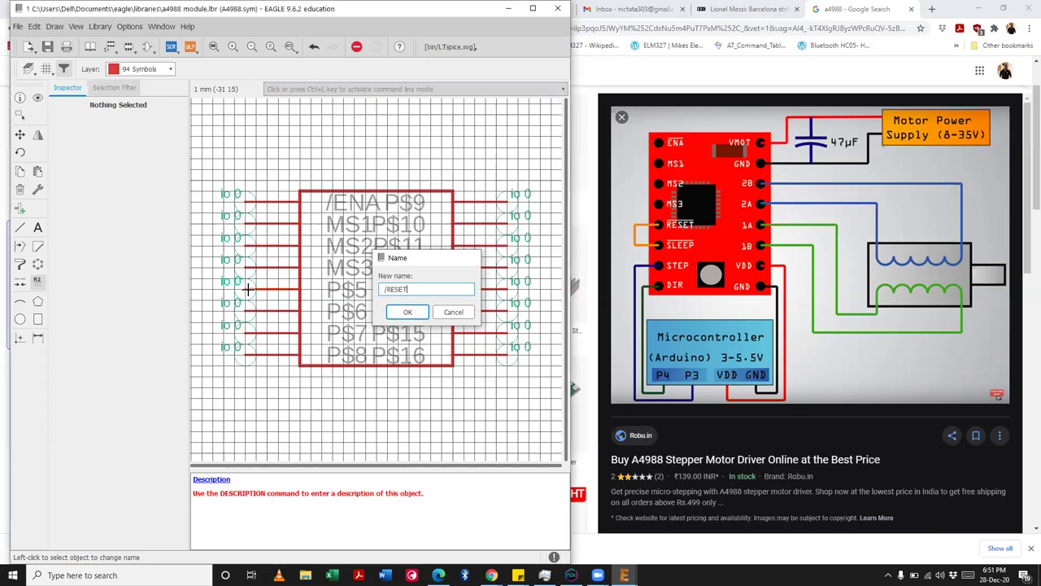
pyautogui.press('Return')
pyautogui.click(242, 310)
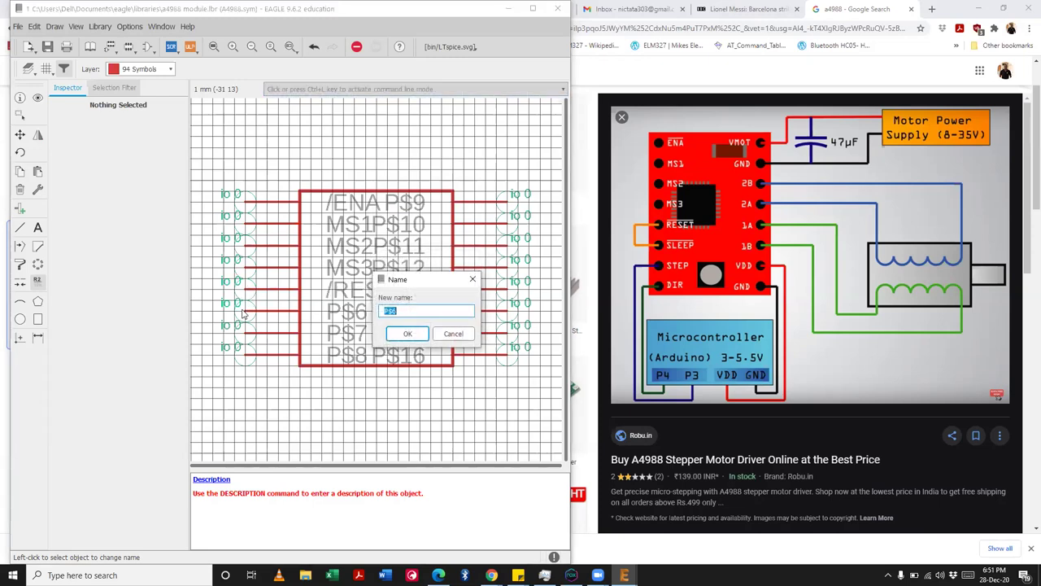
pyautogui.write('/SLEEP')
pyautogui.press('Return')
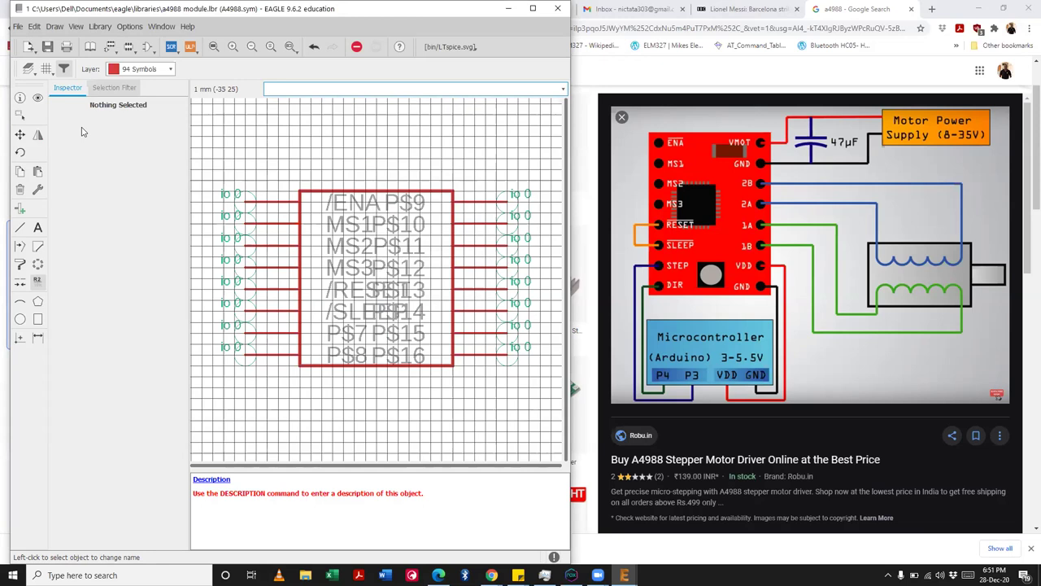
# Step: Group the right-hand pins with the rectangle's right edge and move them about 9 mm to the right to widen the symbol
pyautogui.click(19, 118)
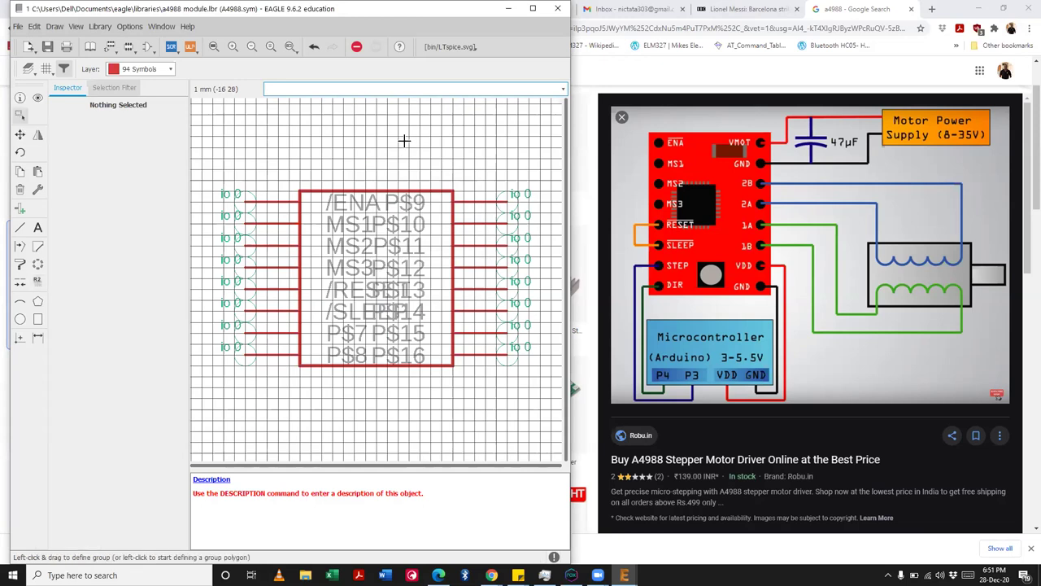
pyautogui.moveTo(422, 188); pyautogui.dragTo(549, 423)
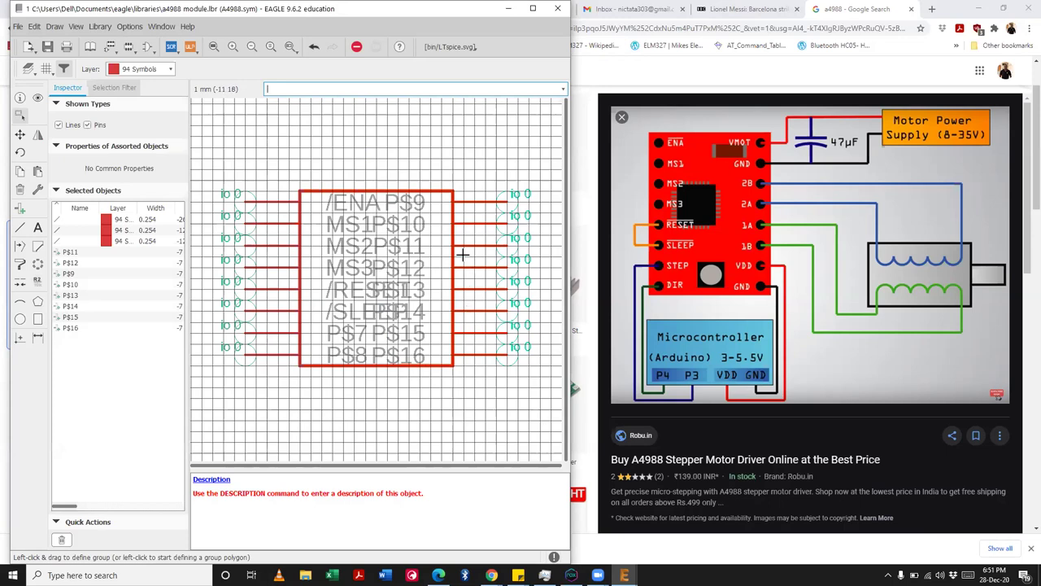
pyautogui.click(20, 134)
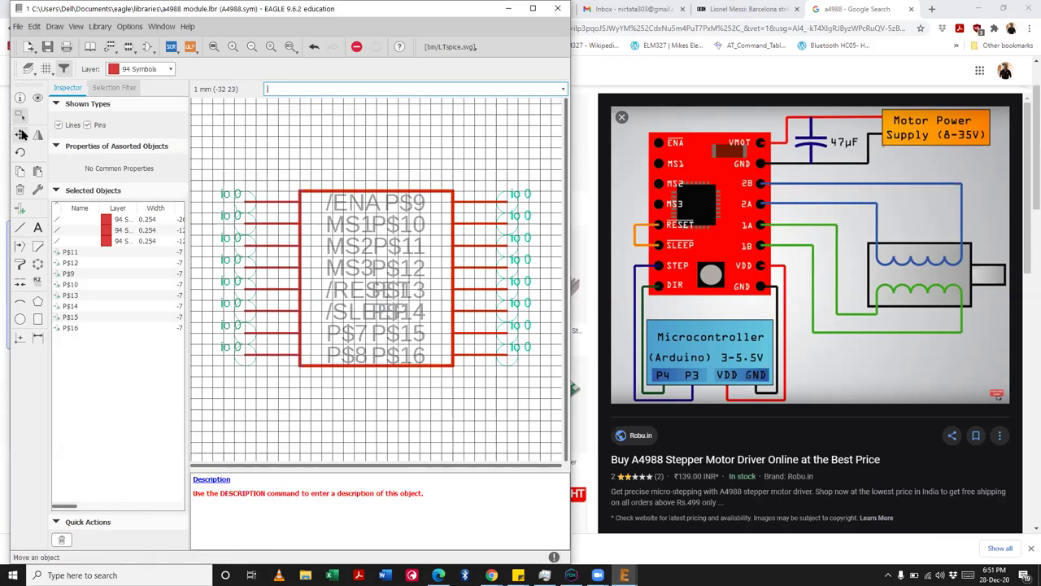
pyautogui.keyDown('ctrl'); pyautogui.rightClick(441, 244); pyautogui.keyUp('ctrl')
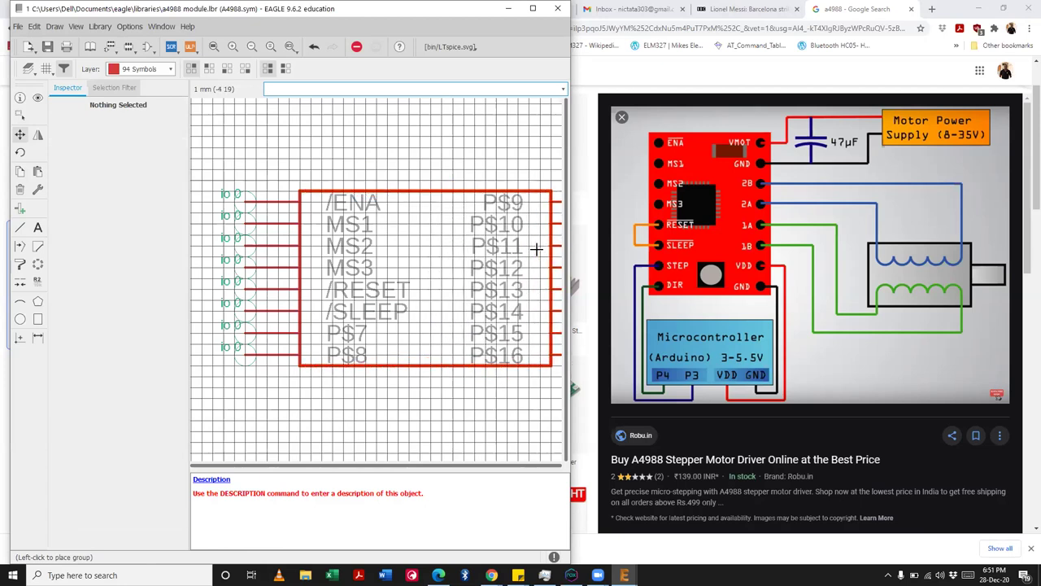
pyautogui.click(539, 248)
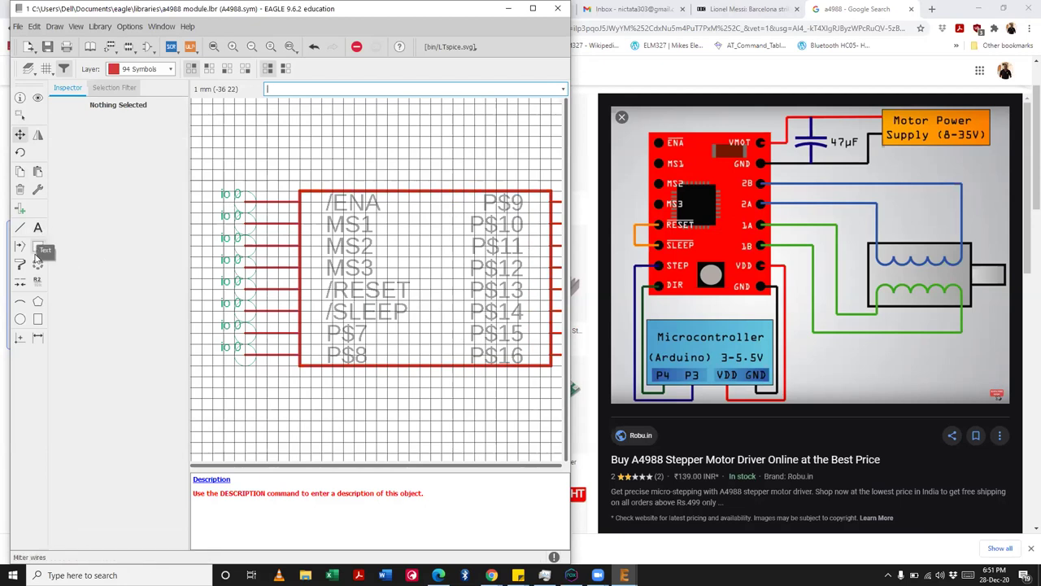
# Step: Rename the two lowest pins on the symbol's left side to STEP and DIR
pyautogui.click(37, 281)
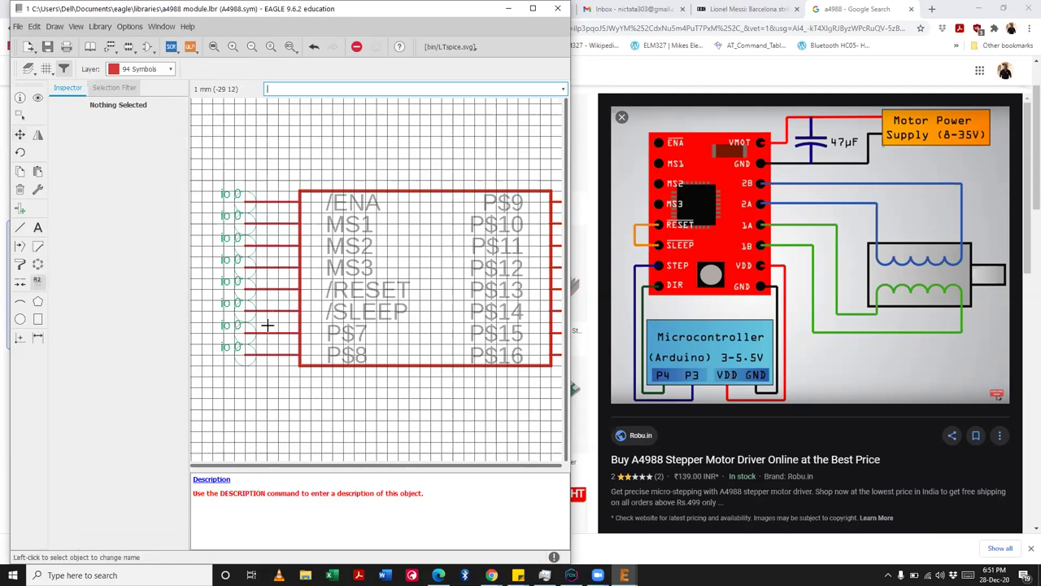
pyautogui.click(237, 332)
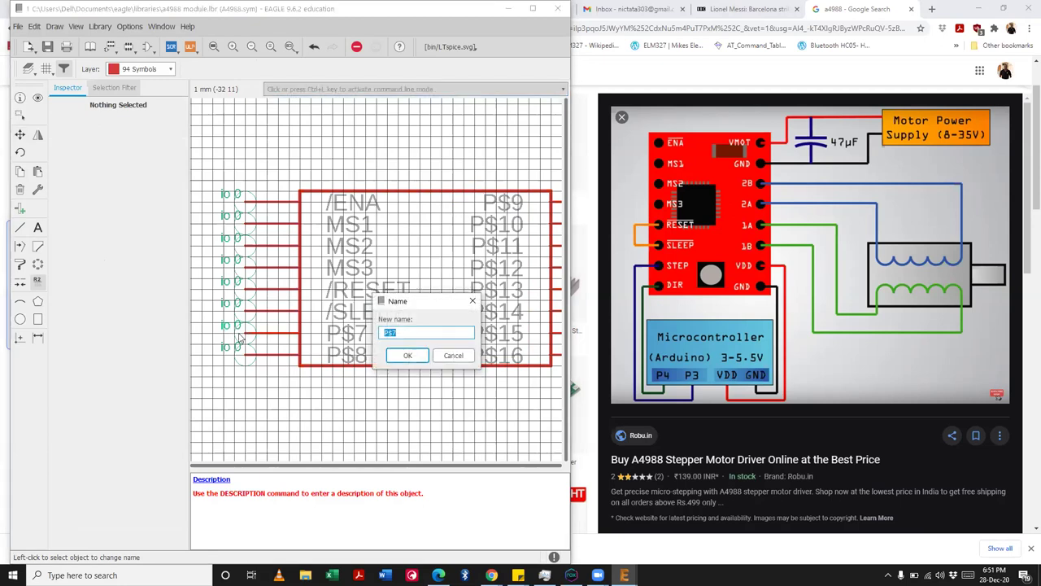
pyautogui.write('STEP')
pyautogui.press('Return')
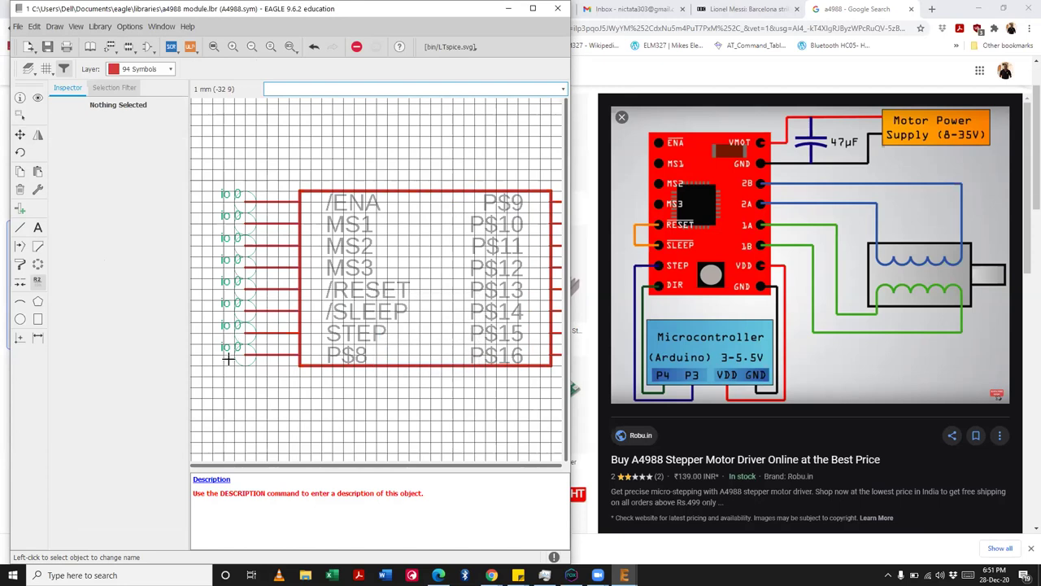
pyautogui.click(243, 357)
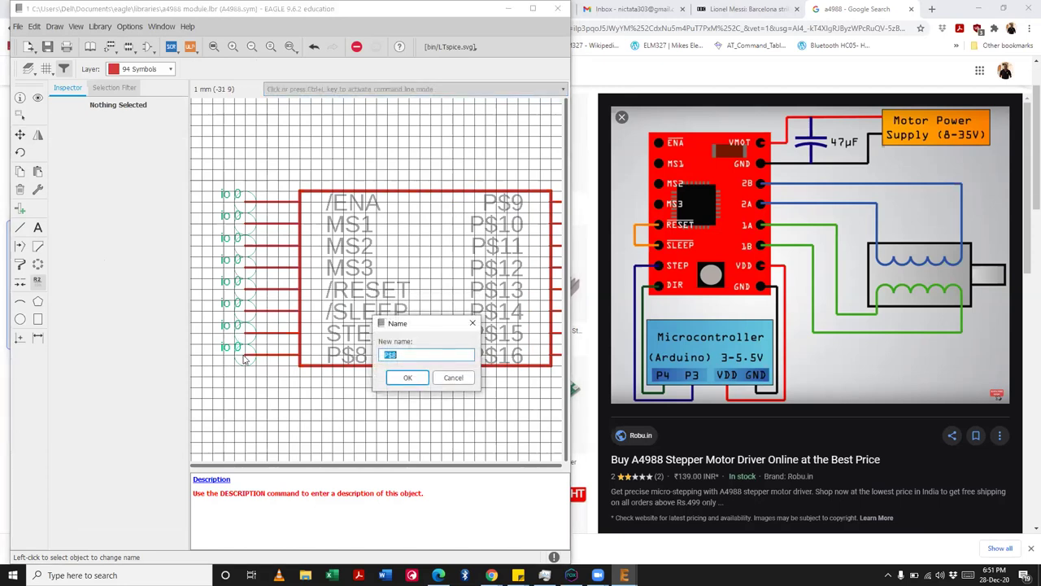
pyautogui.write('DIR')
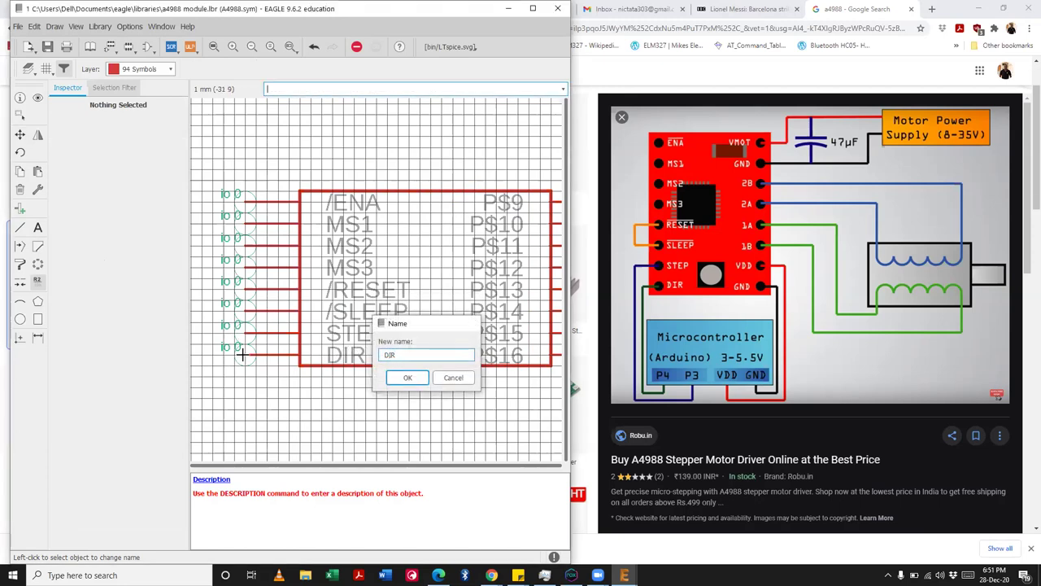
pyautogui.press('Return')
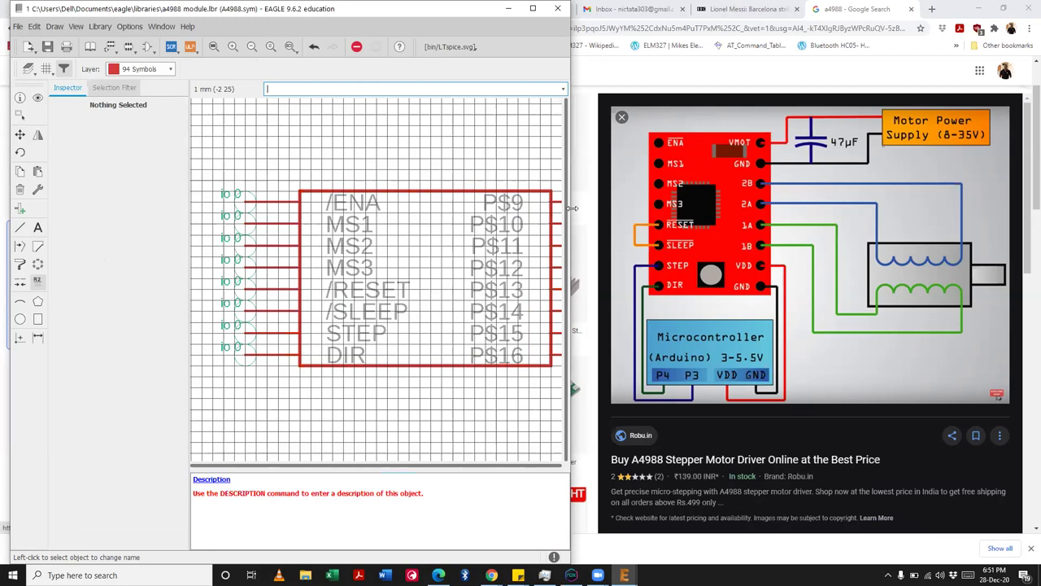
# Step: Rename the two uppermost pins on the symbol's right side to VMOT and GND
pyautogui.moveTo(571, 208); pyautogui.dragTo(606, 209)
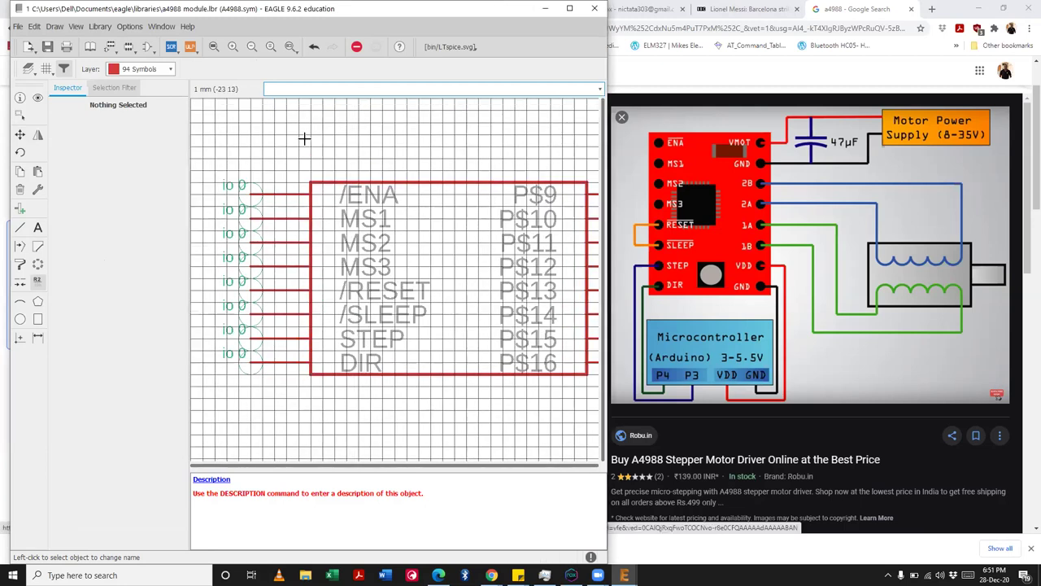
pyautogui.click(213, 49)
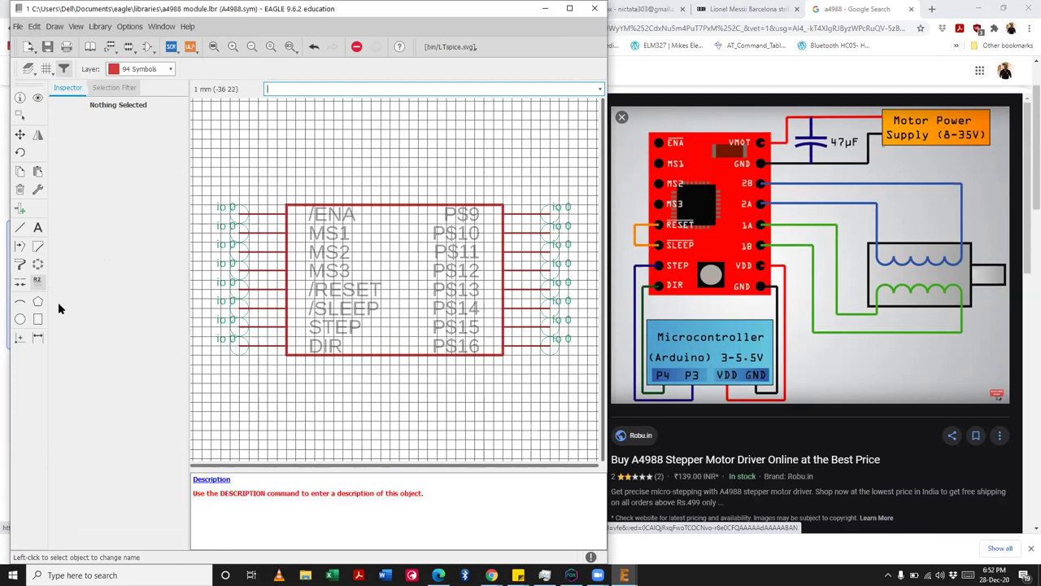
pyautogui.click(39, 283)
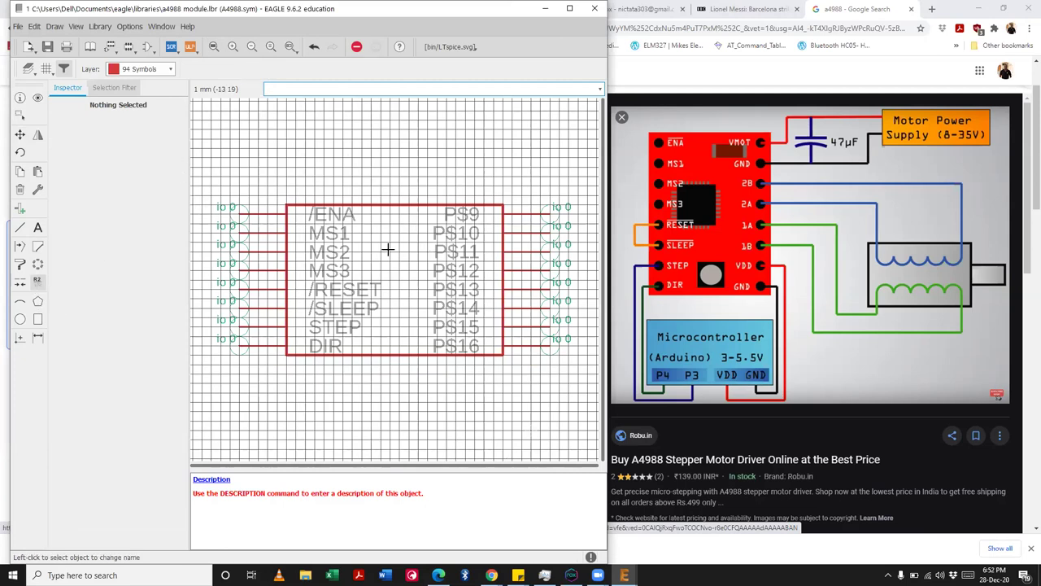
pyautogui.click(546, 216)
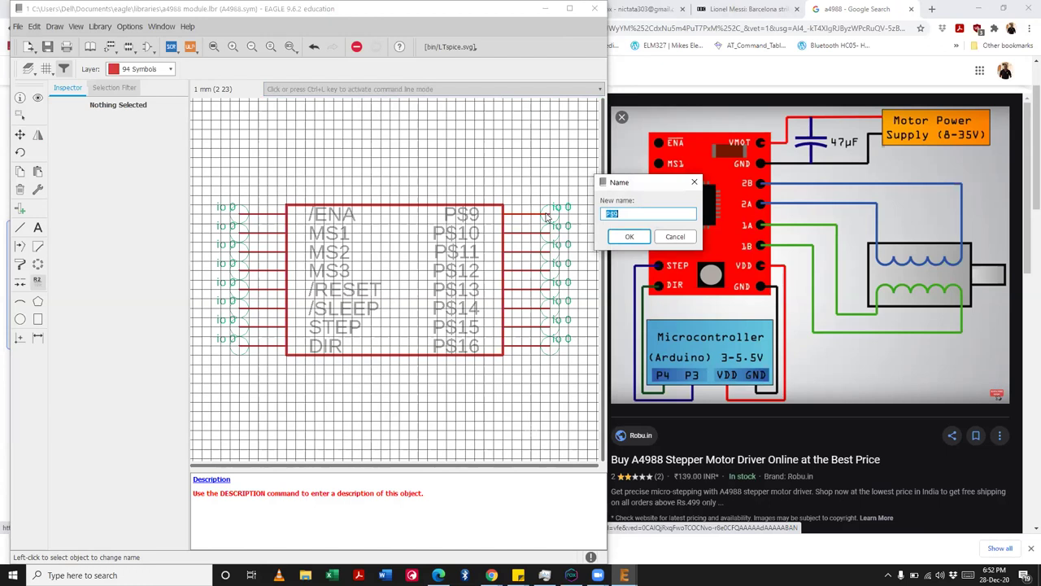
pyautogui.write('VMOT')
pyautogui.press('Return')
pyautogui.click(549, 236)
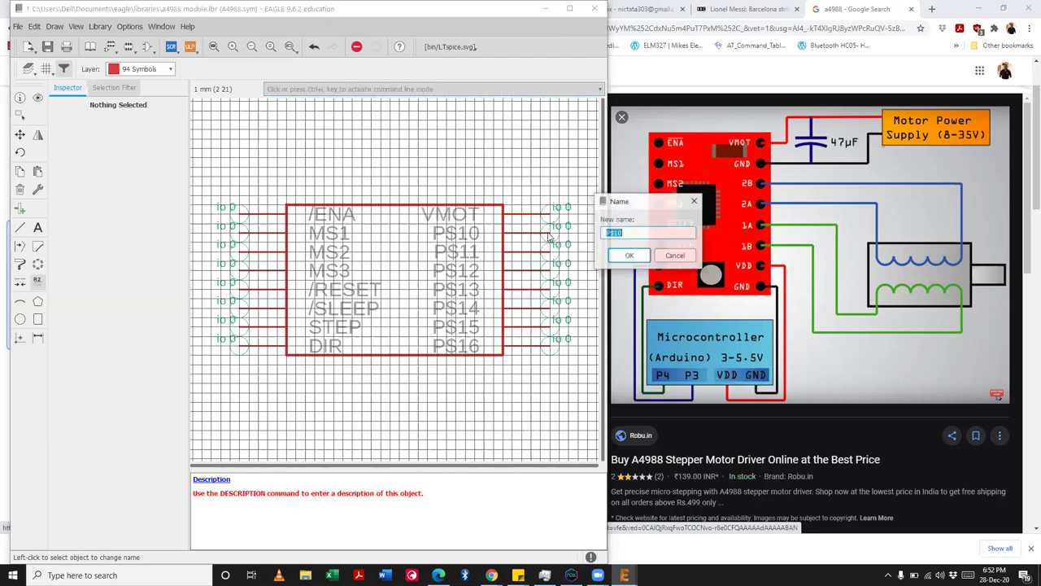
pyautogui.write('GND')
pyautogui.press('Return')
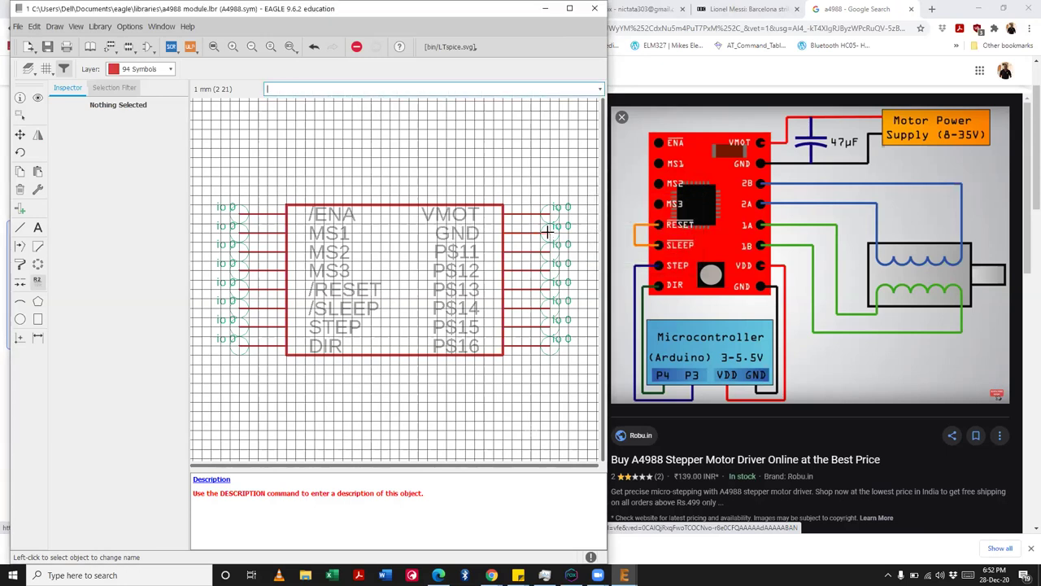
# Step: Rename the third and fourth pins on the symbol's right side to 2B and 2A
pyautogui.click(548, 251)
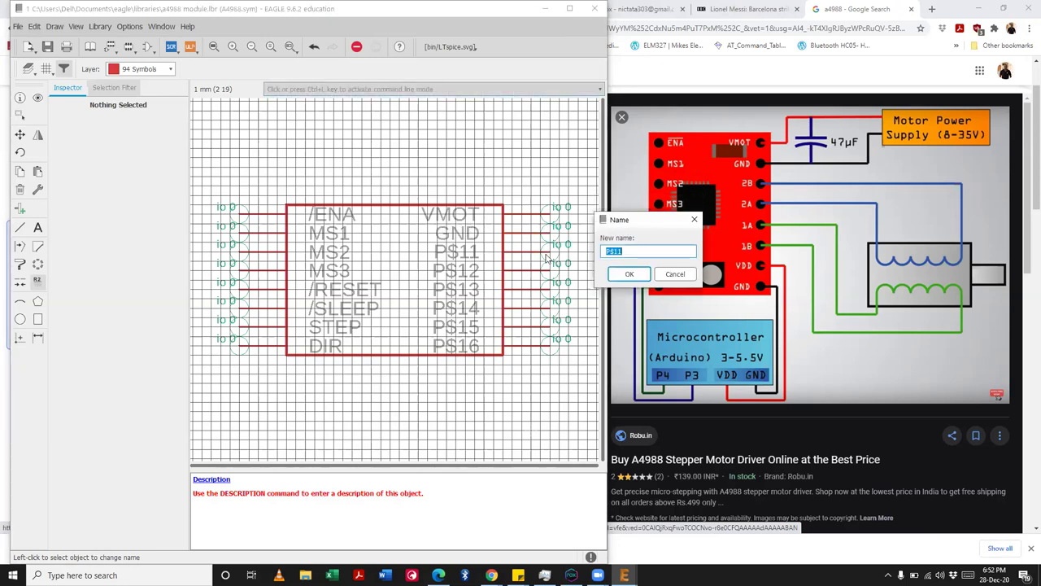
pyautogui.write('2B')
pyautogui.press('Return')
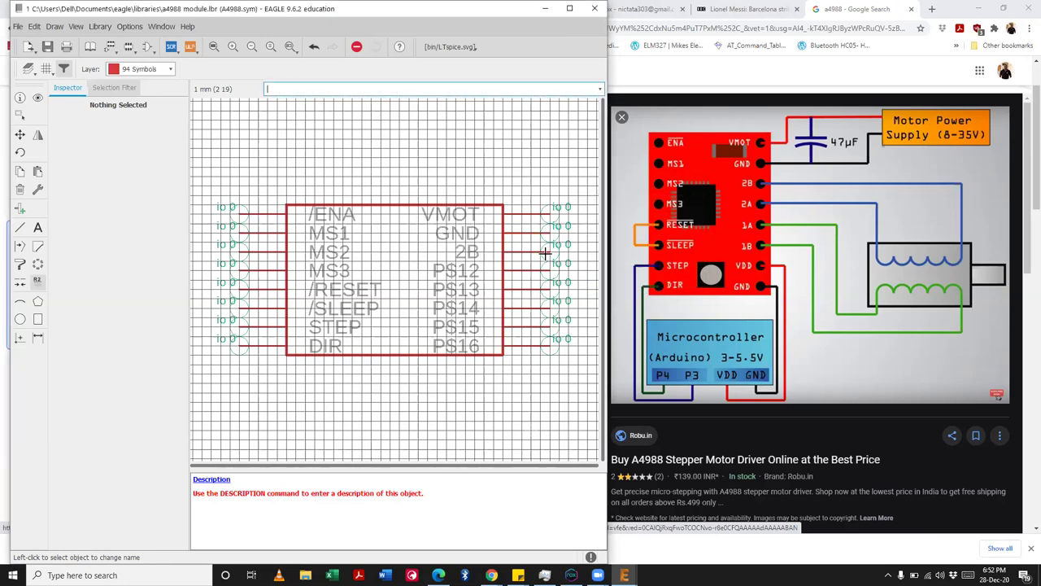
pyautogui.click(552, 273)
pyautogui.write('2A')
pyautogui.press('Return')
# Step: Rename the fifth and sixth pins on the symbol's right side to 1A and 1B
pyautogui.click(552, 294)
pyautogui.write('1A')
pyautogui.press('Return')
pyautogui.click(552, 313)
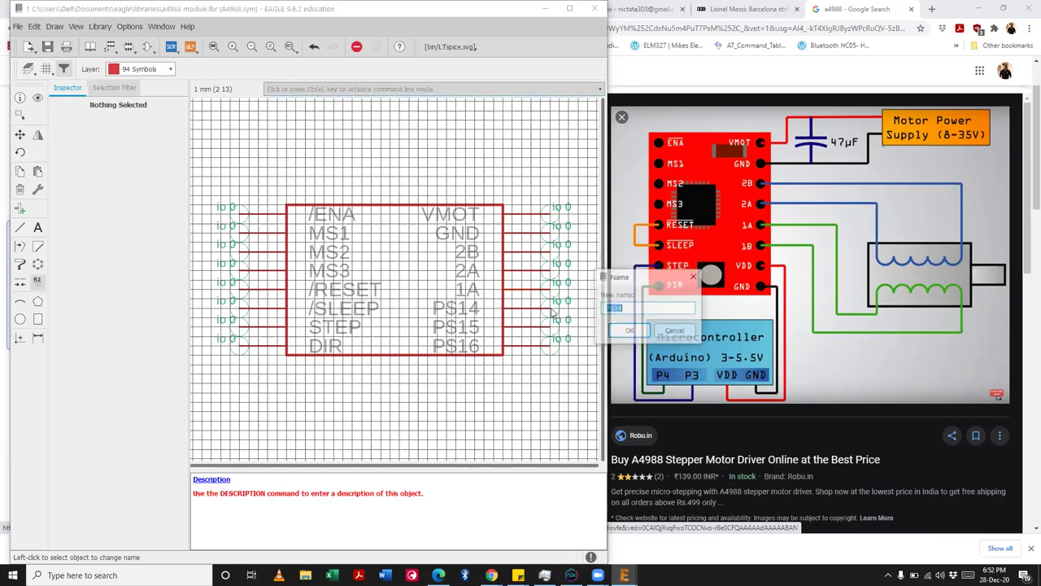
pyautogui.press('BackSpace')
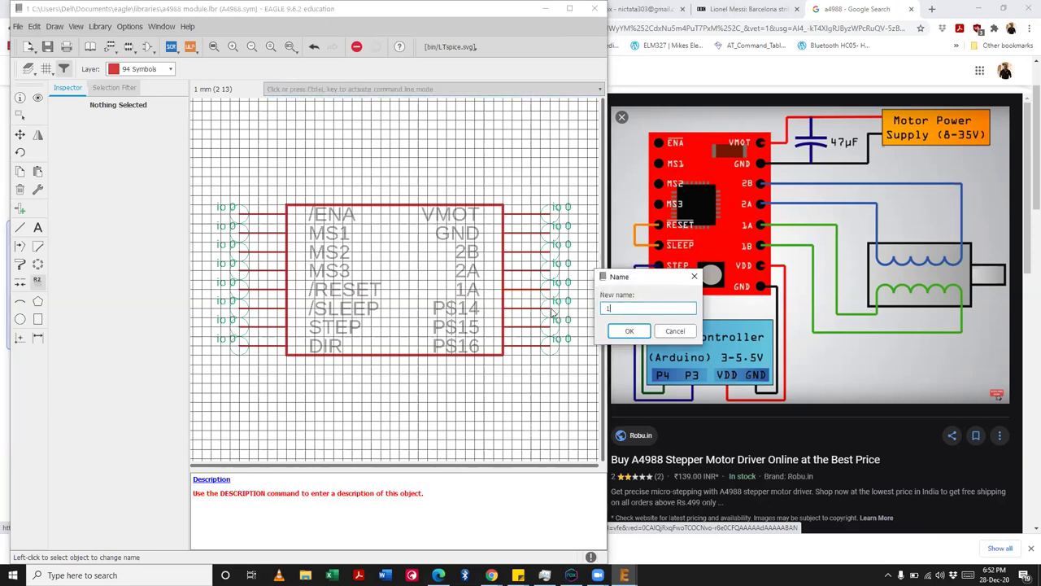
pyautogui.write('1B')
pyautogui.press('Return')
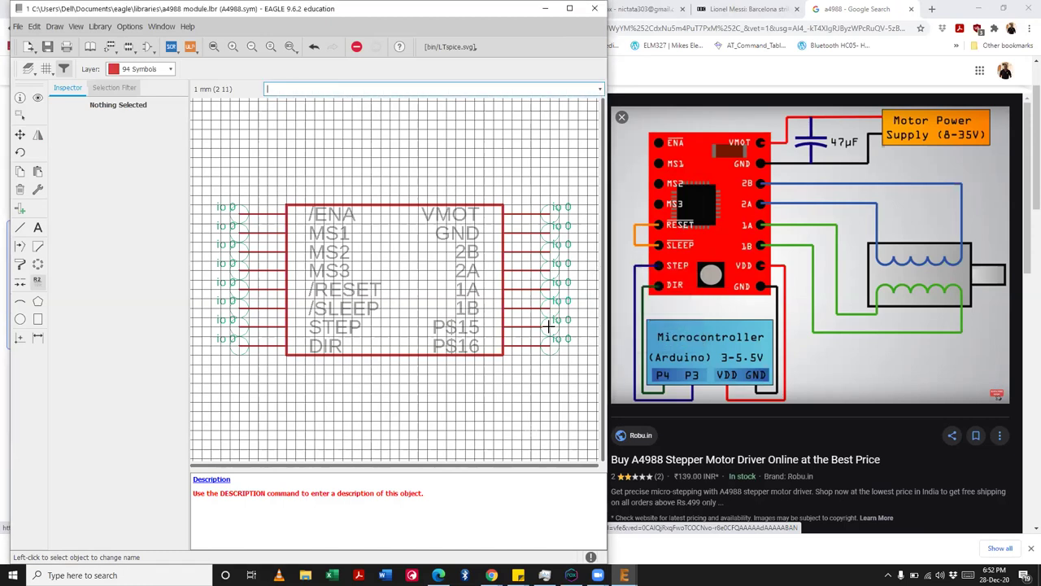
# Step: Rename the seventh pin on the symbol's right side to VDD
pyautogui.click(549, 325)
pyautogui.write('V')
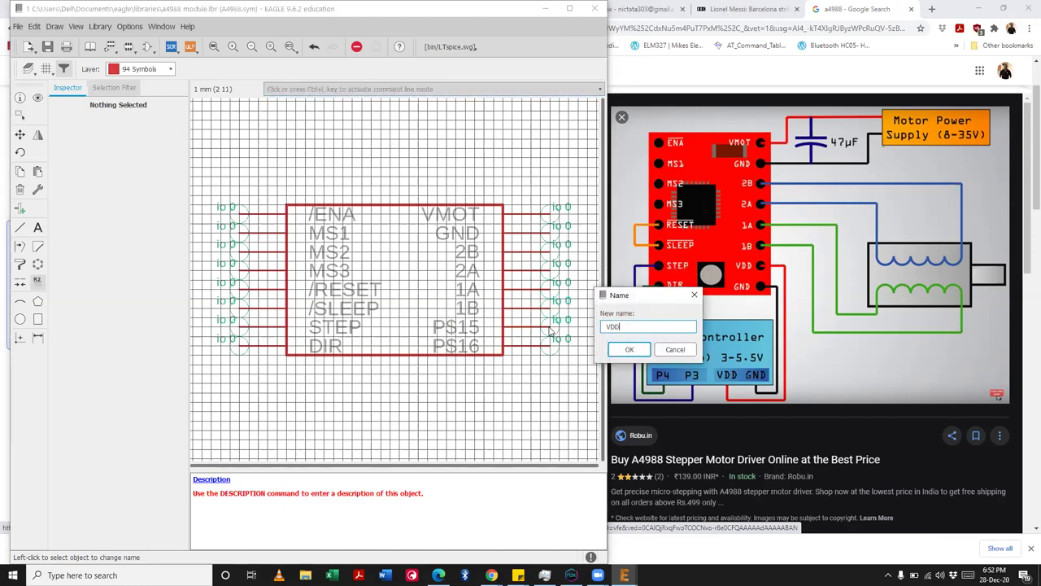
pyautogui.write('DD')
pyautogui.press('Return')
# Step: Try to rename the lowest pin on the symbol's right side to GND
pyautogui.click(553, 348)
pyautogui.write('GND')
pyautogui.press('Return')
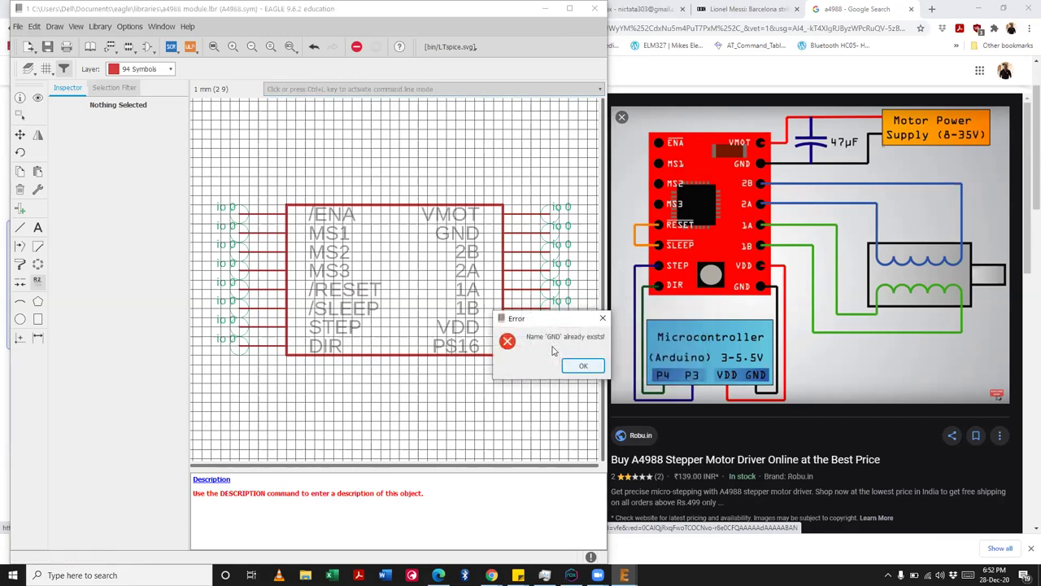
pyautogui.press('Return')
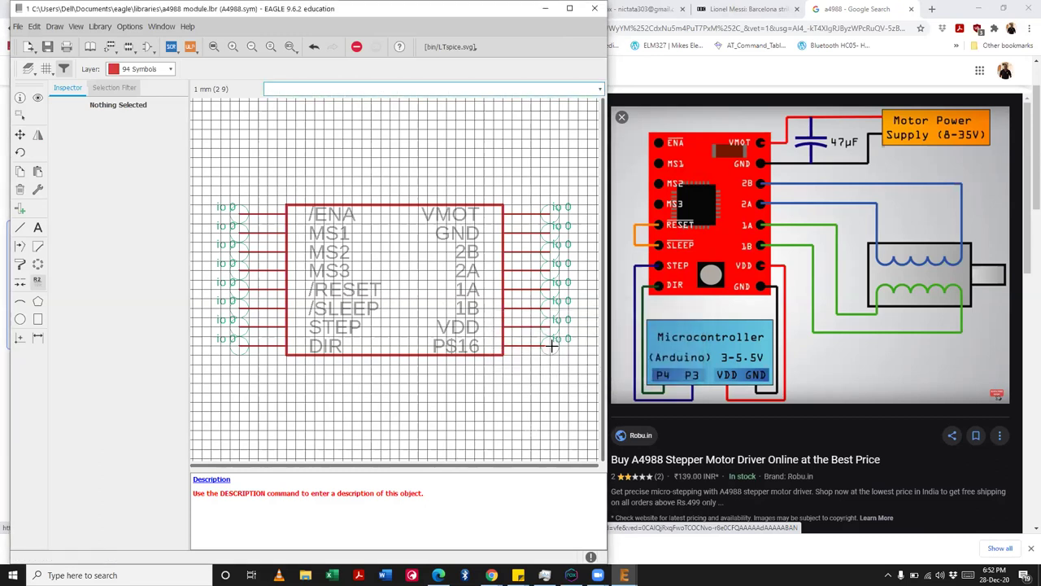
# Step: Rename the lowest pin on the symbol's right side to GND1
pyautogui.click(551, 346)
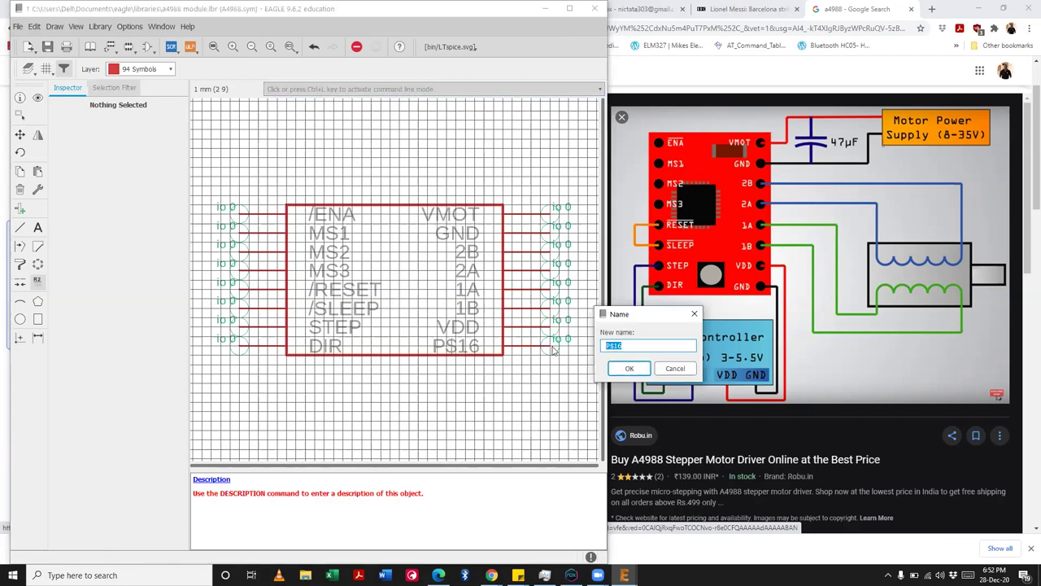
pyautogui.write('GND1')
pyautogui.press('Return')
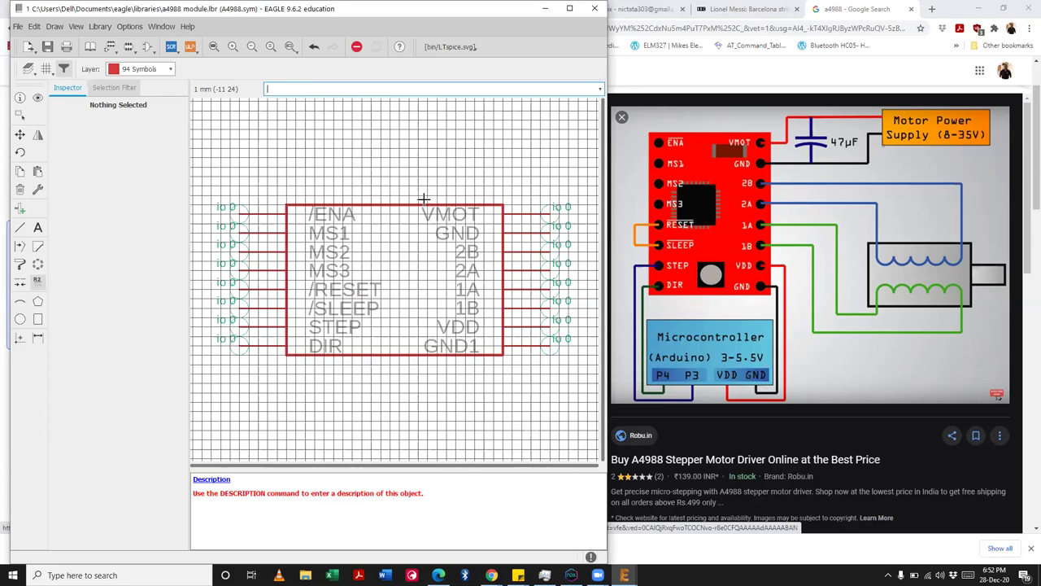
# Step: Group the right-hand pins with the rectangle's right edge, move them about 4 mm left to narrow the symbol, and save the library
pyautogui.click(19, 119)
pyautogui.moveTo(414, 153); pyautogui.dragTo(595, 405)
pyautogui.press('F7')
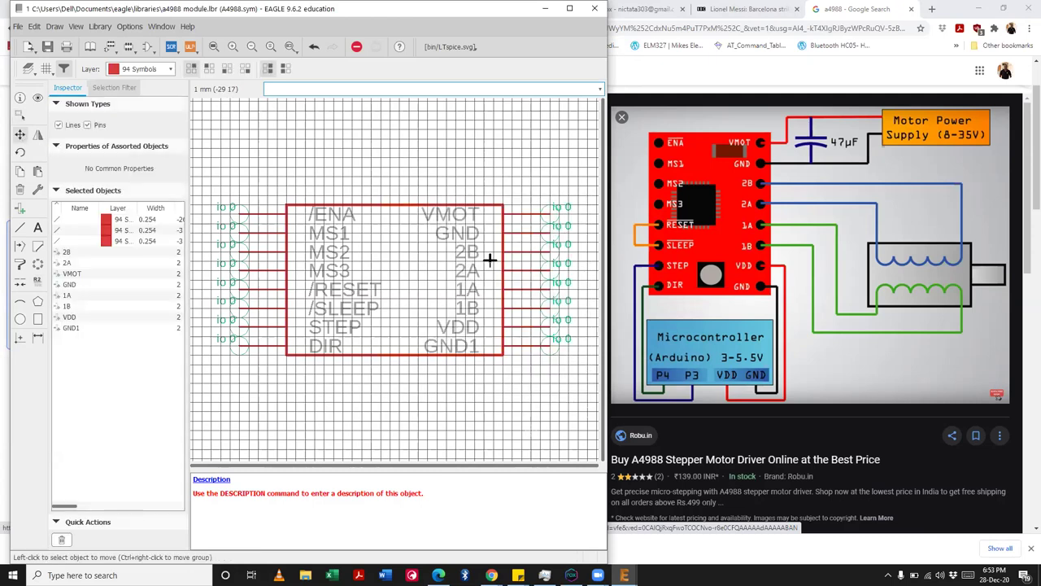
pyautogui.keyDown('ctrl'); pyautogui.rightClick(490, 253); pyautogui.keyUp('ctrl')
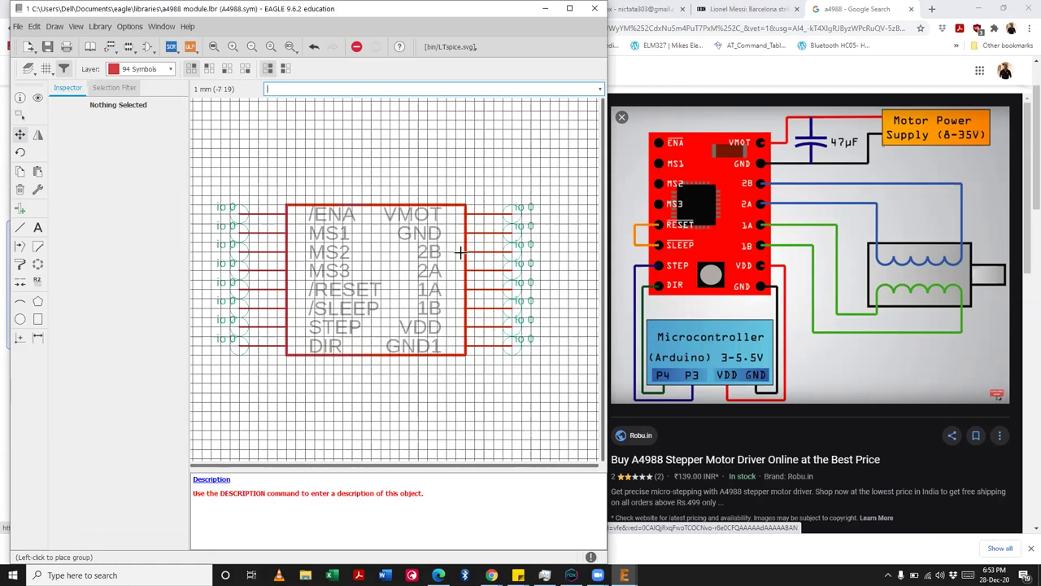
pyautogui.click(460, 253)
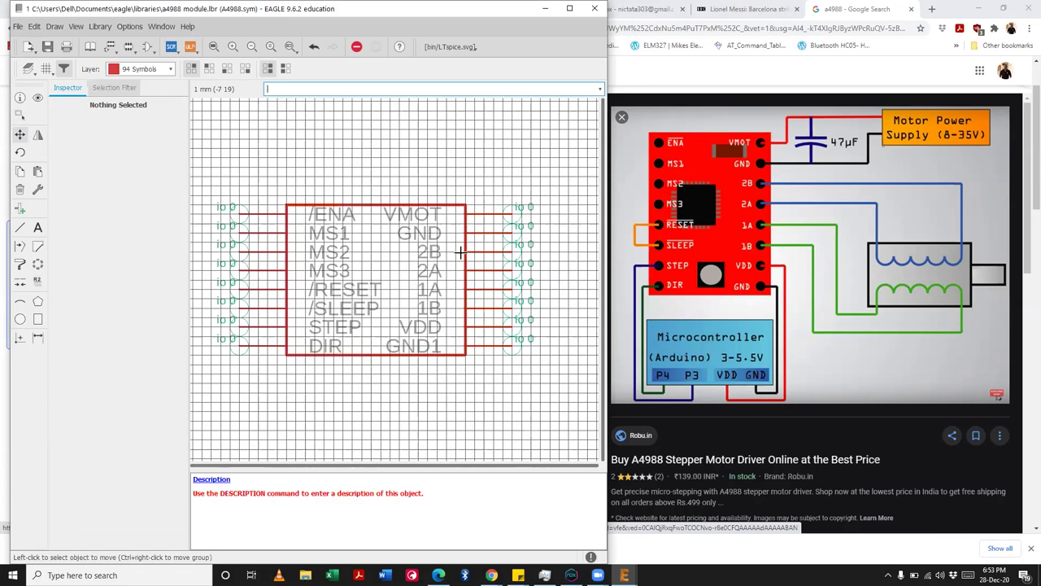
pyautogui.hotkey('ctrl', 's')
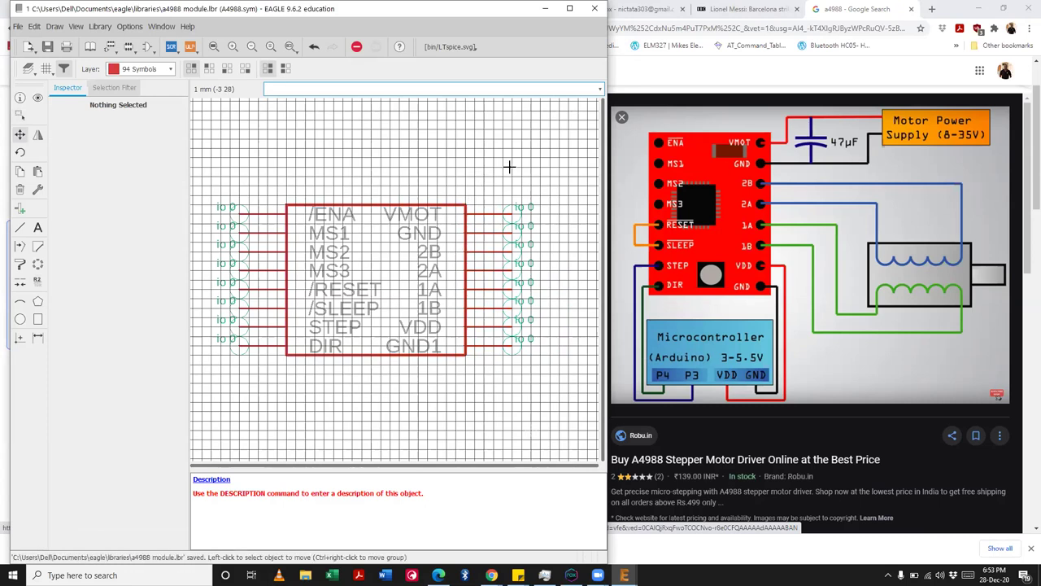
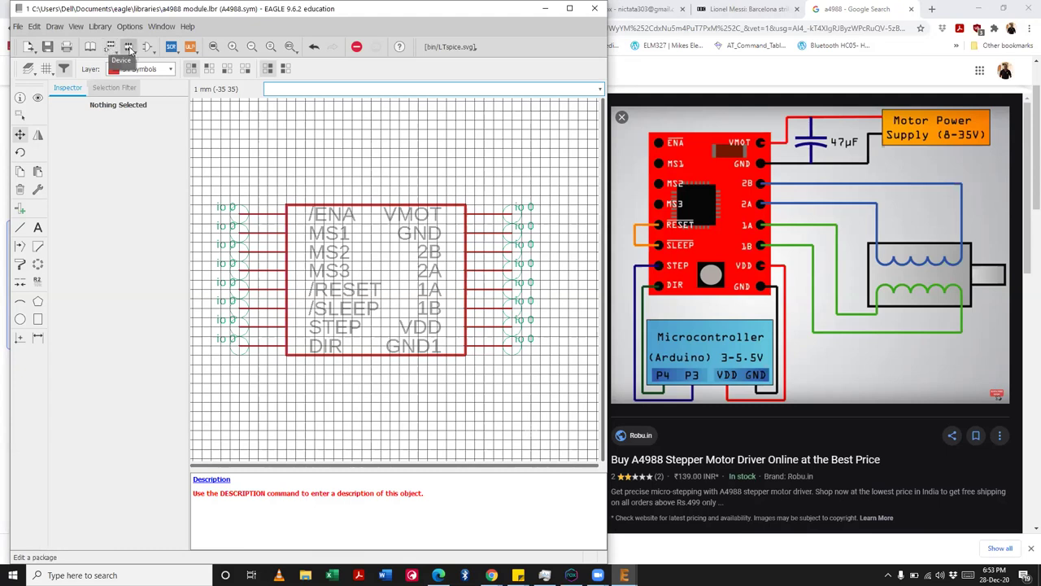
# Step: Open the library's A4988 footprint for editing and maximize the editor window
pyautogui.click(128, 49)
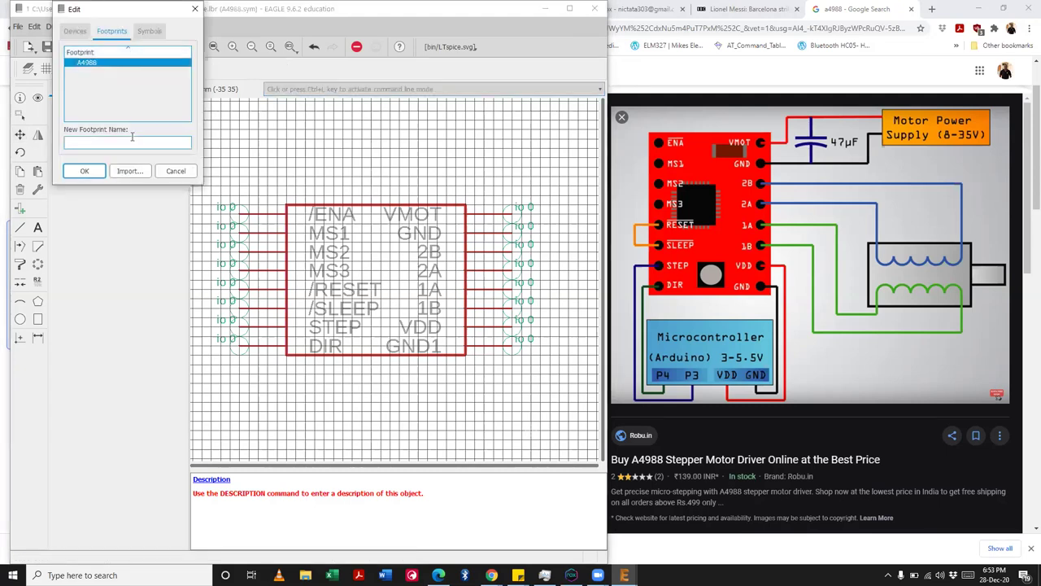
pyautogui.click(84, 170)
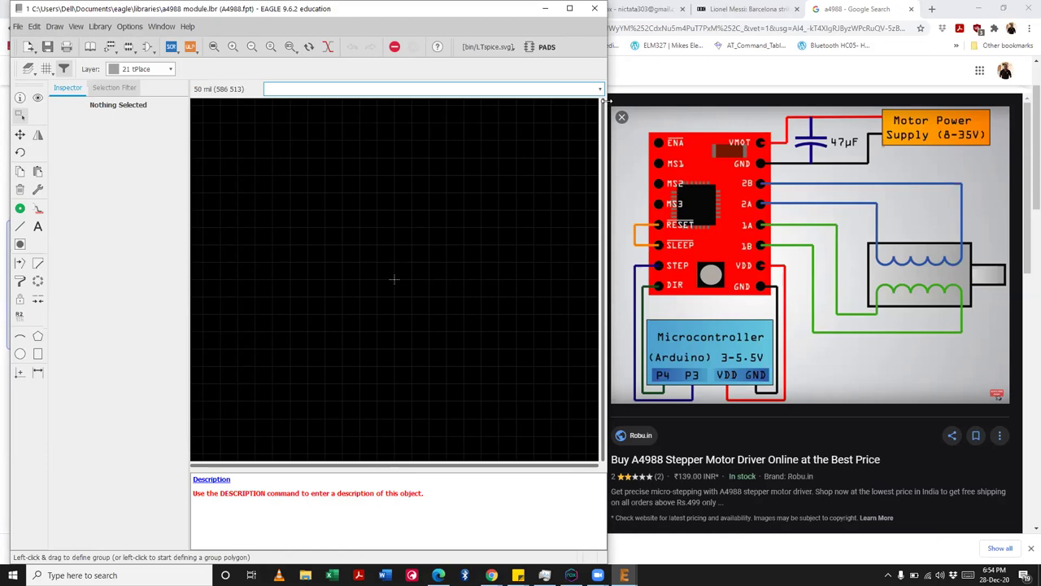
pyautogui.moveTo(604, 99); pyautogui.dragTo(768, 99)
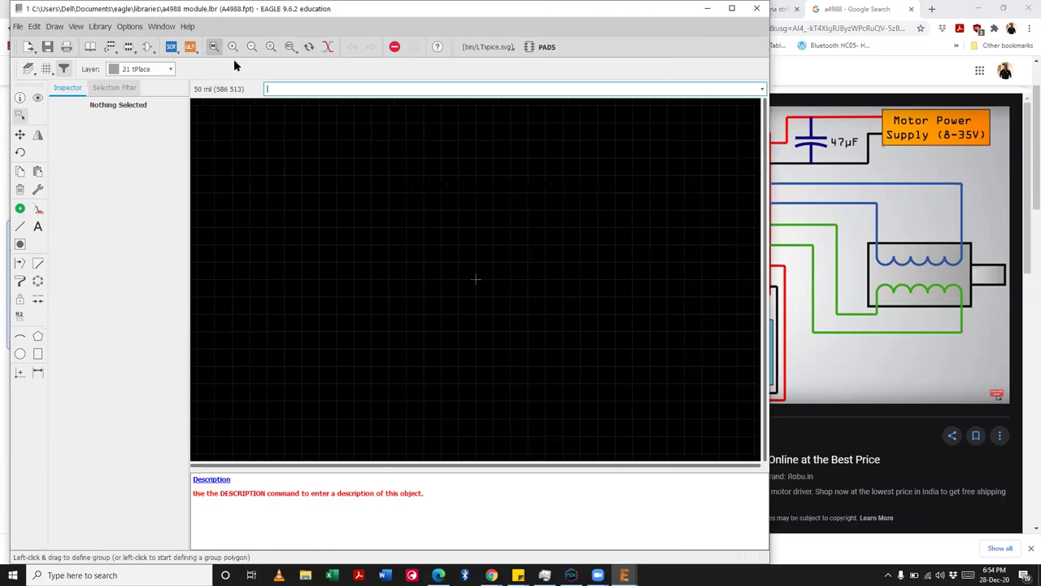
pyautogui.scroll(-1, 570, 206)
pyautogui.scroll(3, 569, 206)
pyautogui.scroll(-2, 569, 206)
pyautogui.click(854, 16)
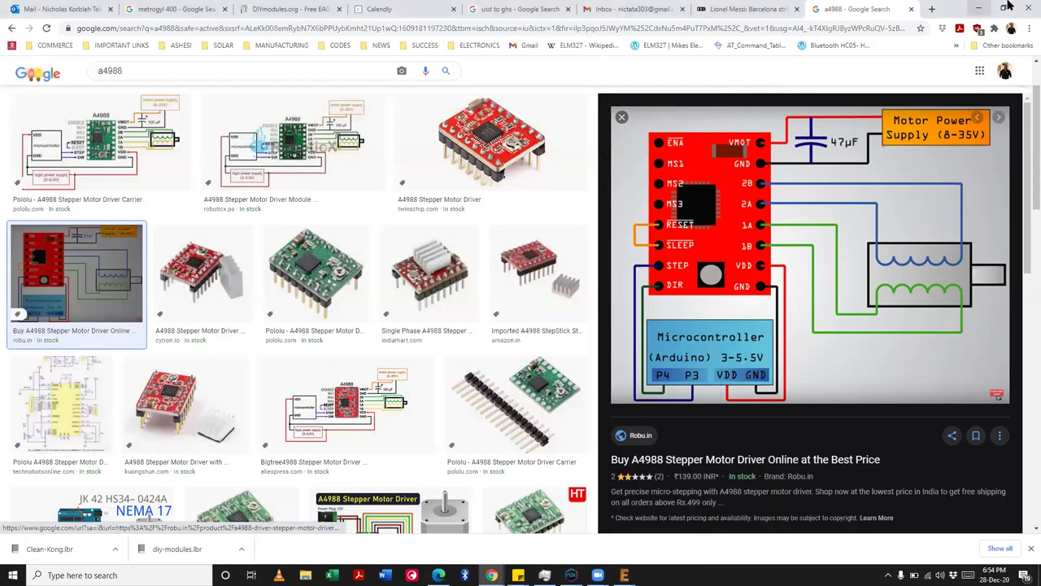
pyautogui.click(979, 6)
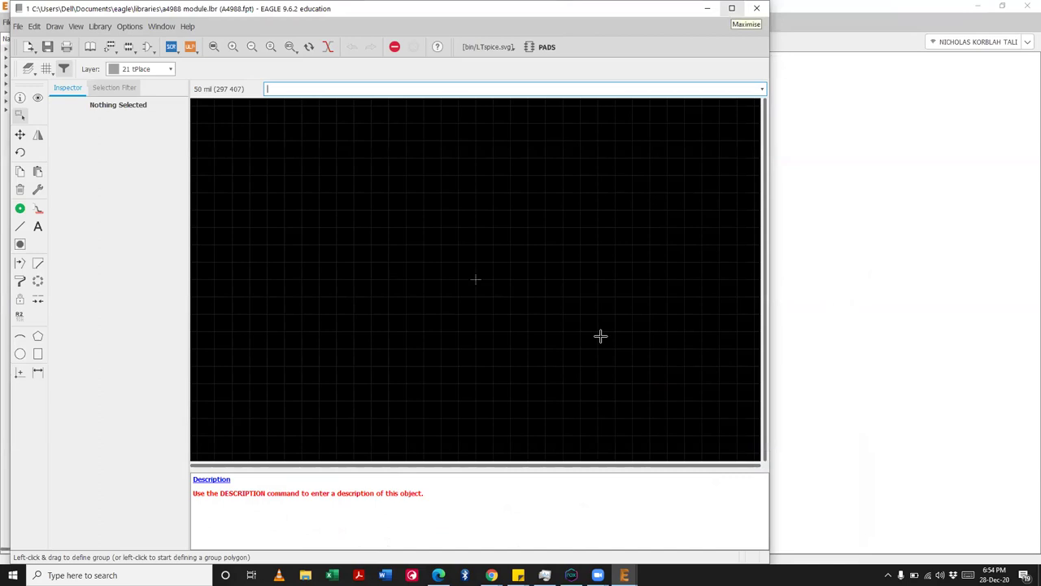
pyautogui.click(732, 8)
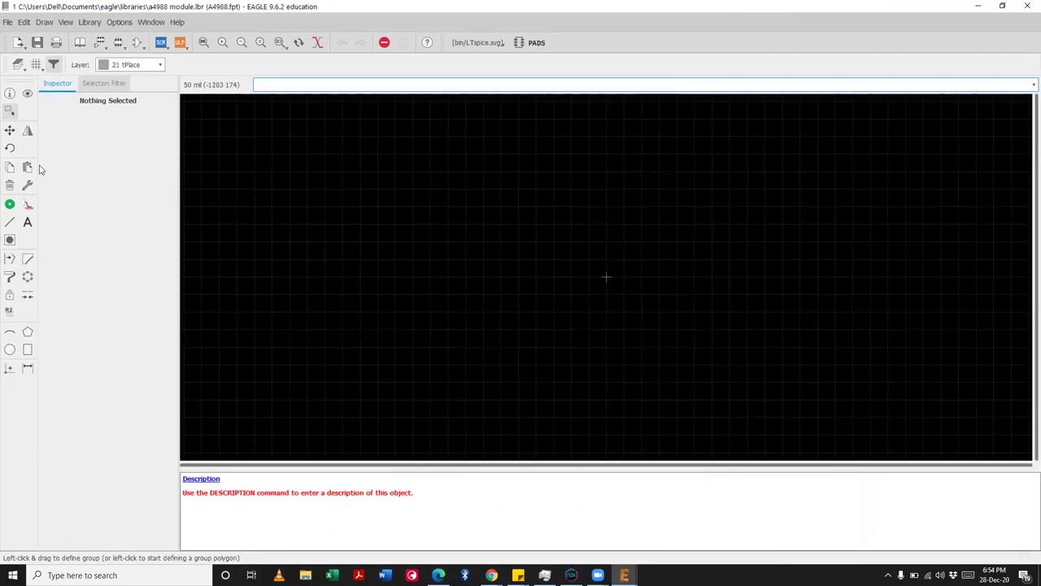
# Step: Check the A4988 wiring diagram in the Chrome image search and return to the footprint editor in EAGLE
pyautogui.click(9, 223)
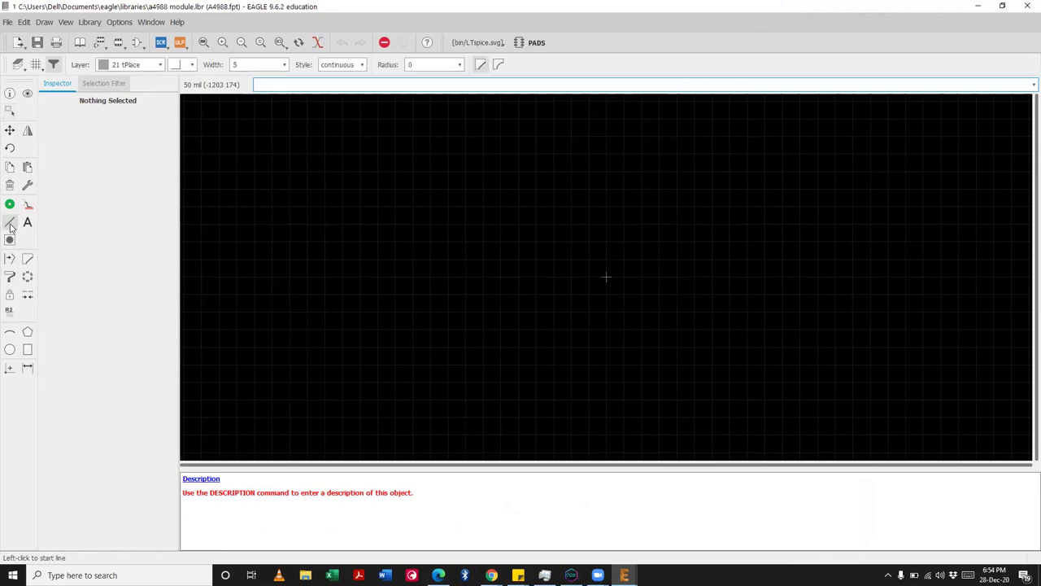
pyautogui.click(491, 576)
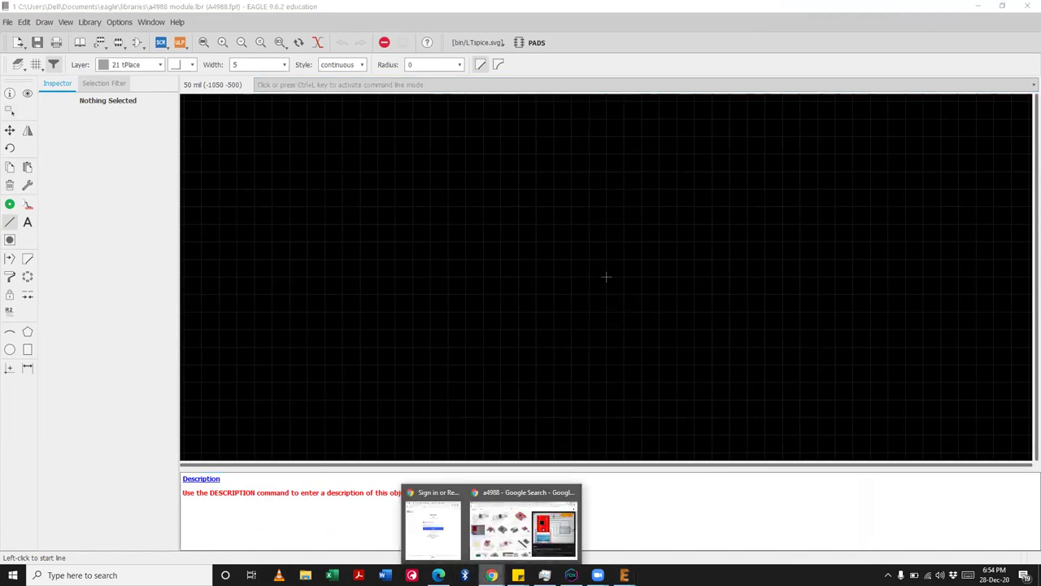
pyautogui.click(521, 533)
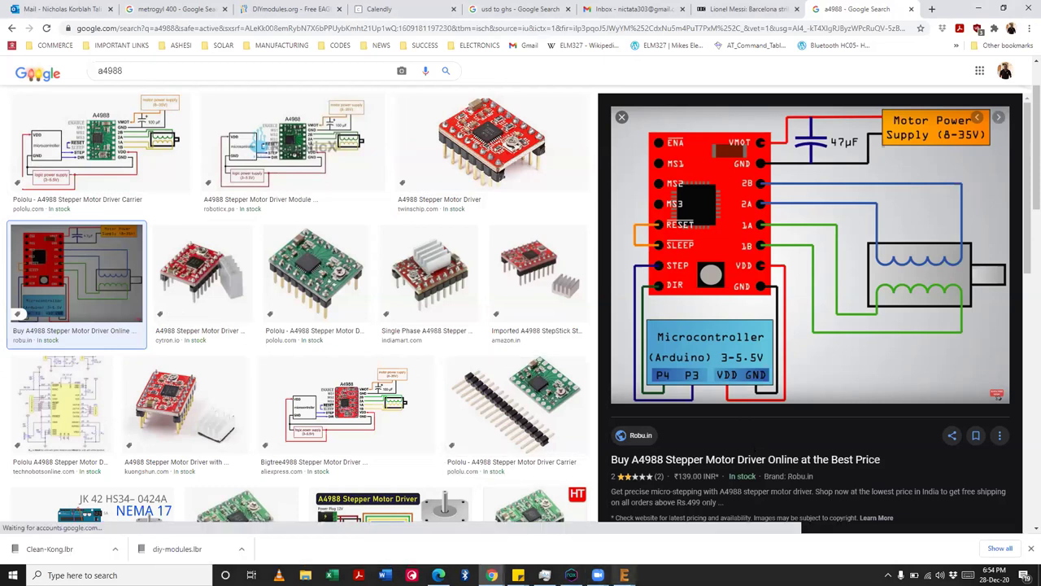
pyautogui.click(625, 575)
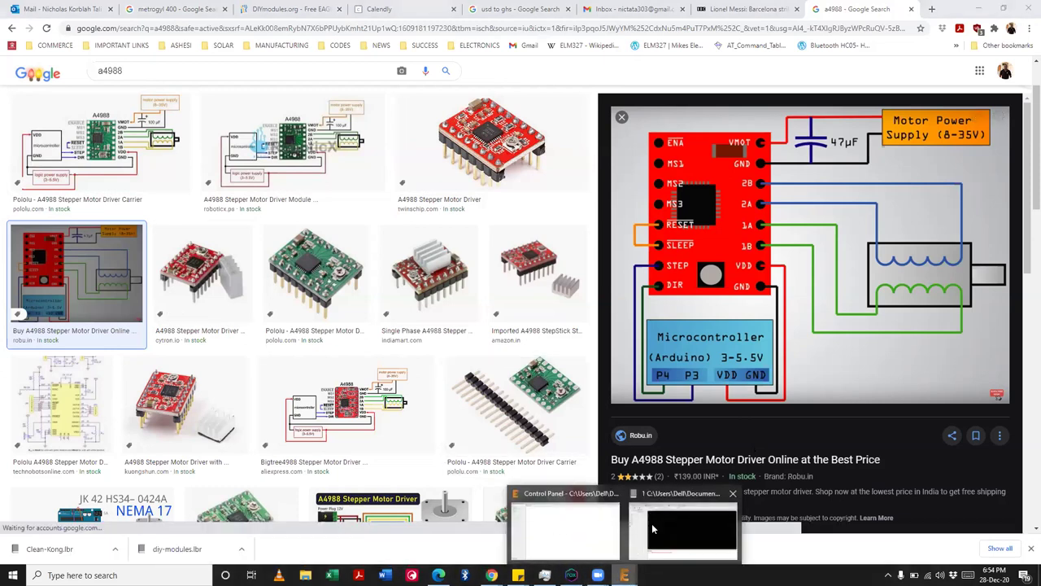
pyautogui.click(664, 517)
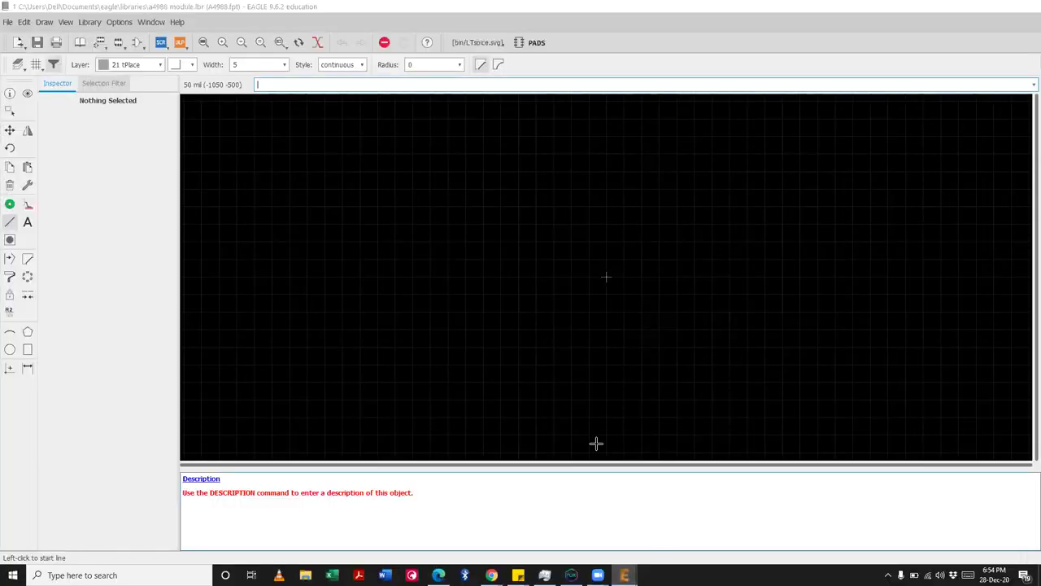
# Step: Set the footprint editor's grid size to 1 mil
pyautogui.click(10, 223)
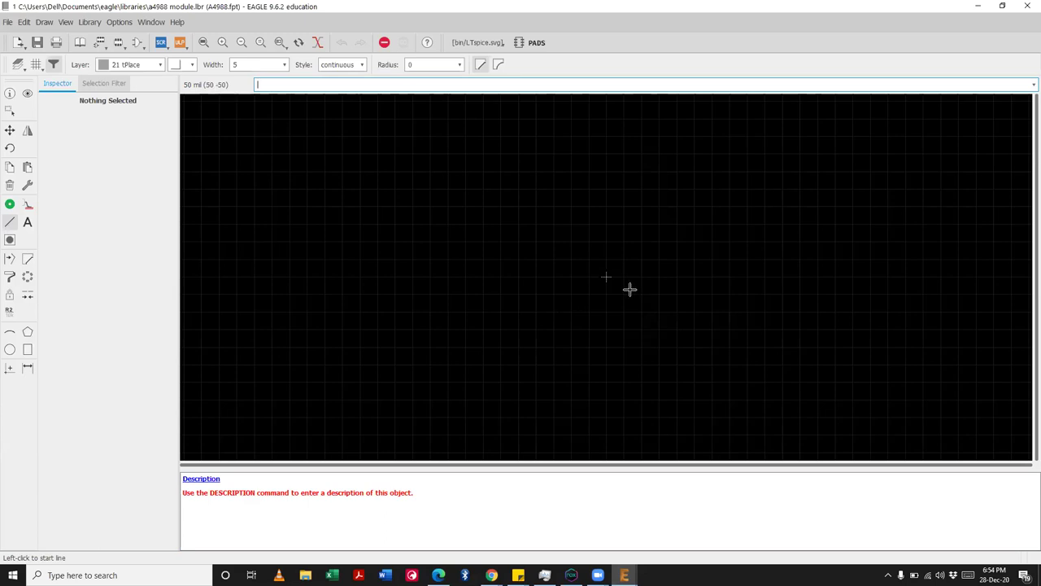
pyautogui.scroll(-4, 618, 297)
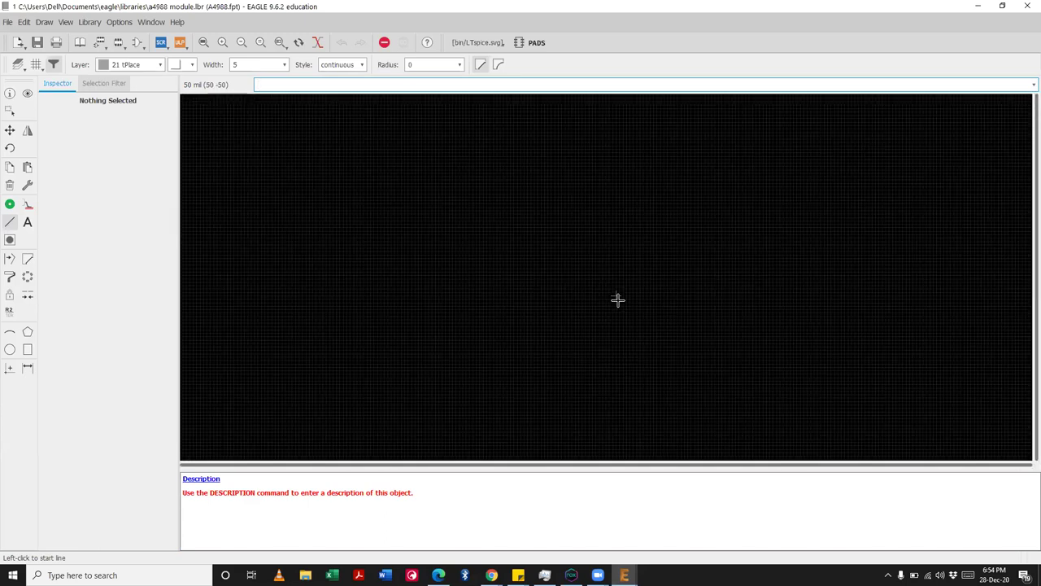
pyautogui.scroll(4, 616, 298)
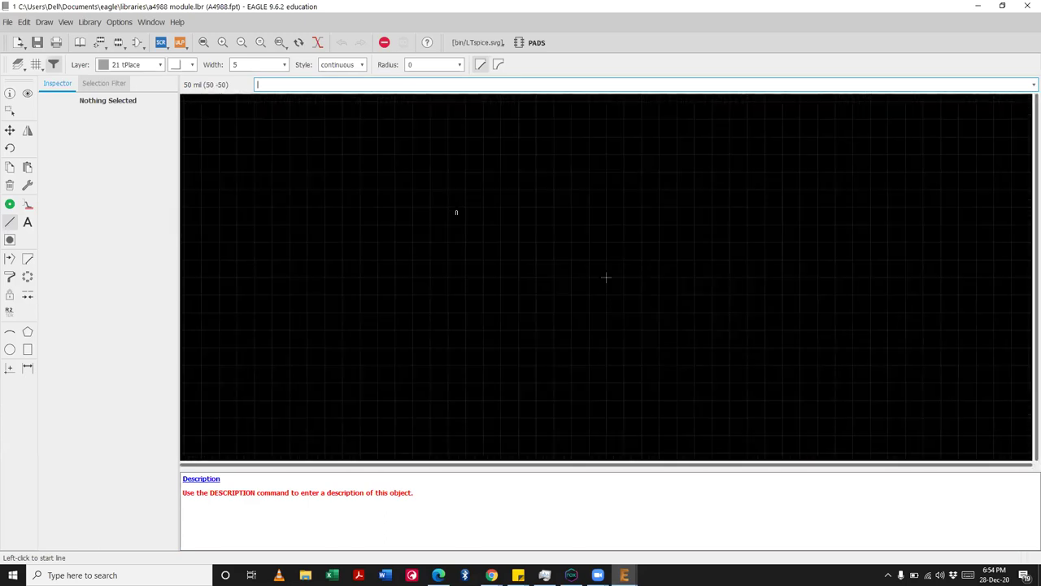
pyautogui.click(37, 65)
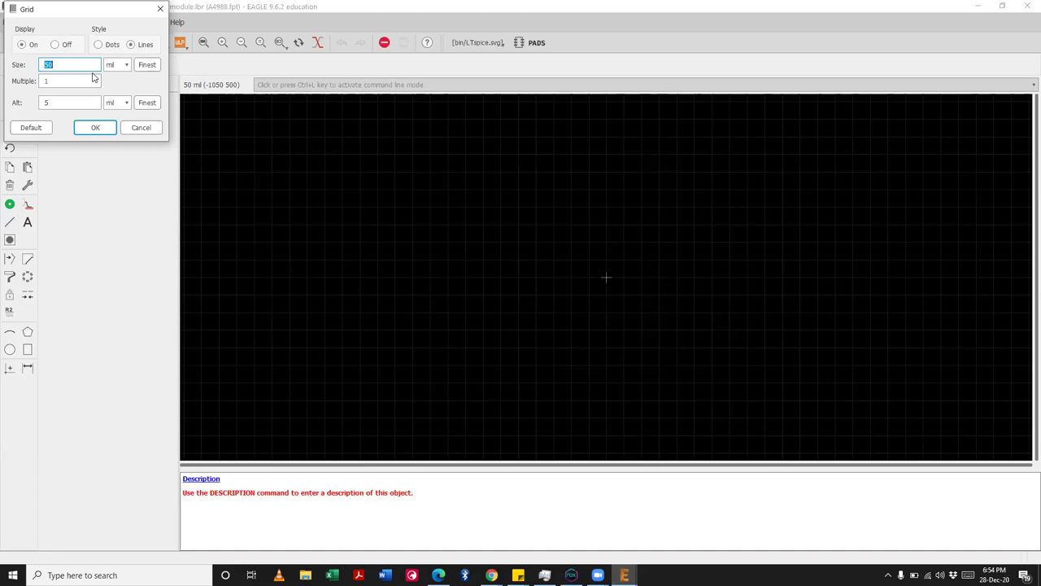
pyautogui.write('1')
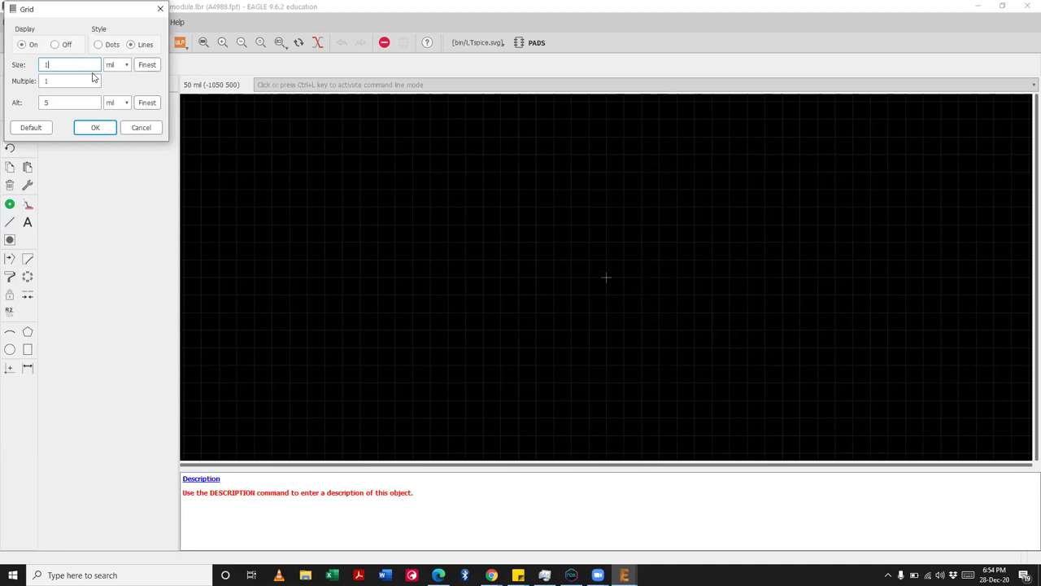
pyautogui.click(95, 128)
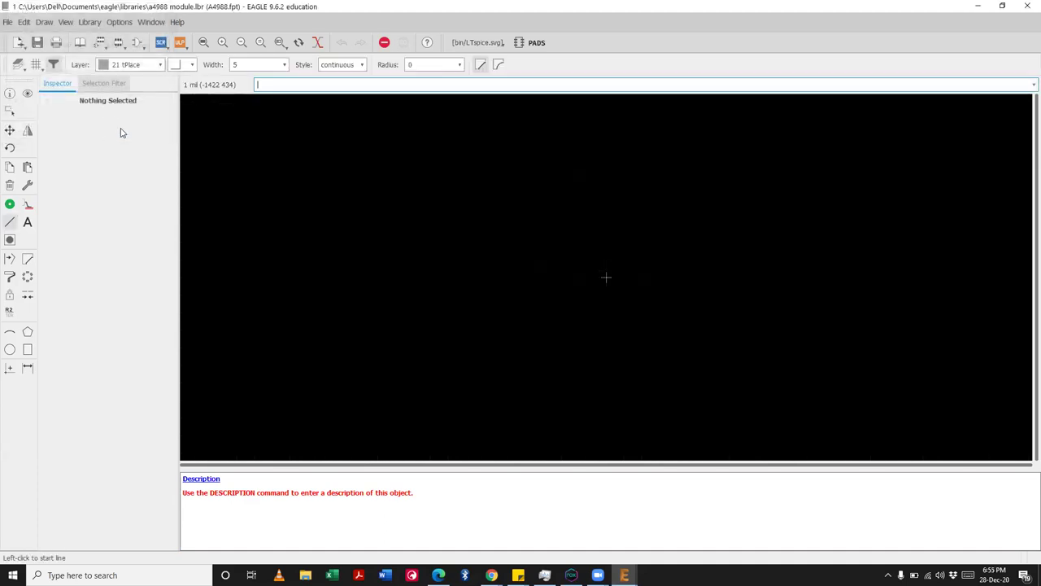
# Step: Reset the footprint editor's grid to its default settings
pyautogui.click(36, 65)
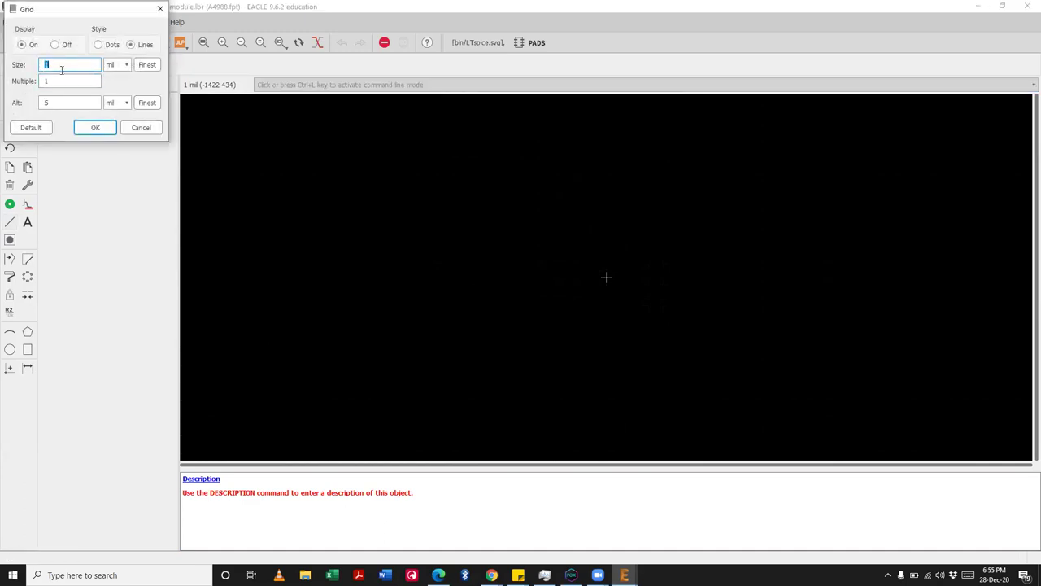
pyautogui.click(46, 127)
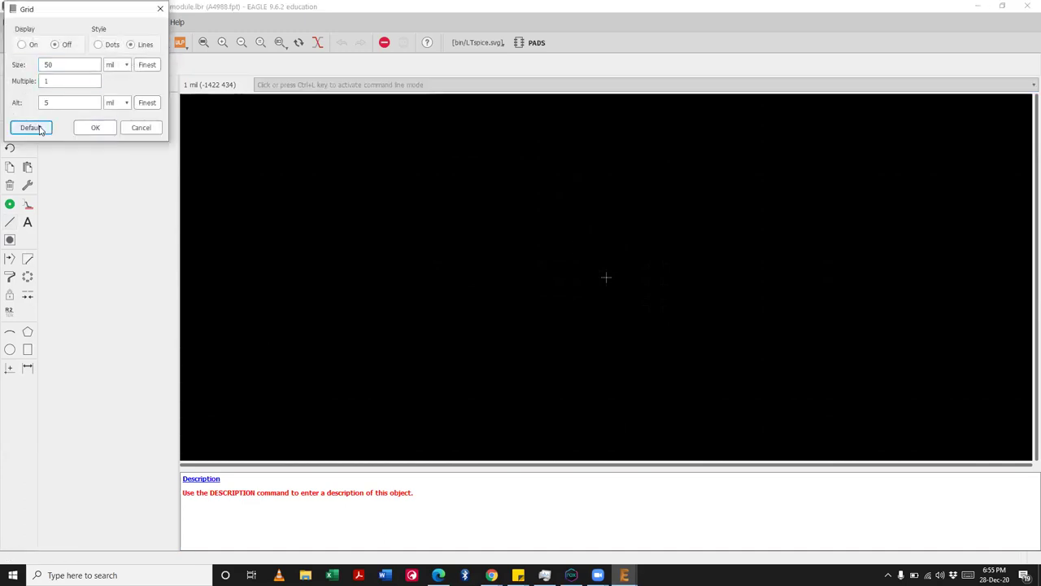
pyautogui.click(96, 128)
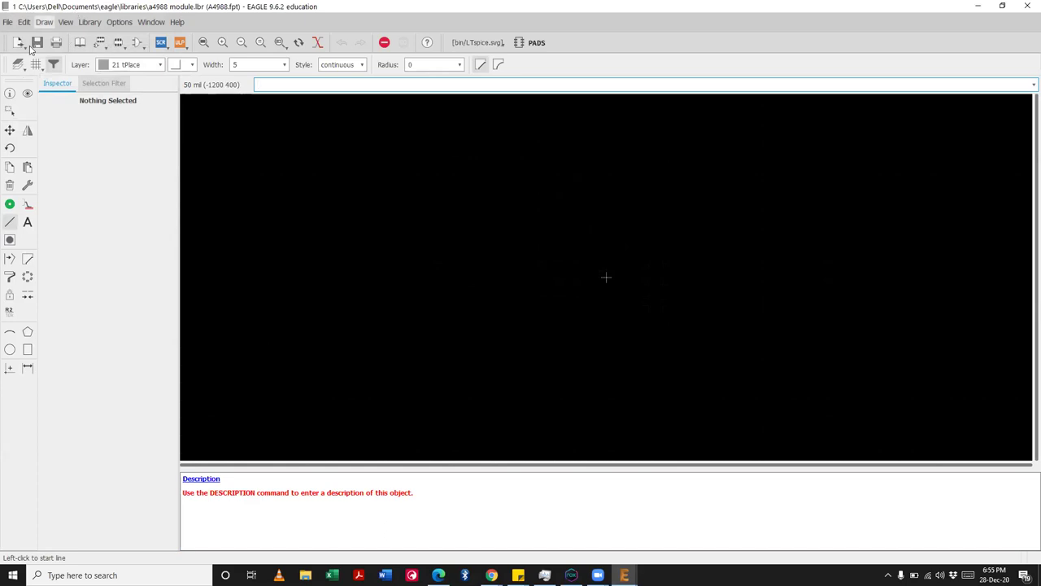
pyautogui.click(36, 64)
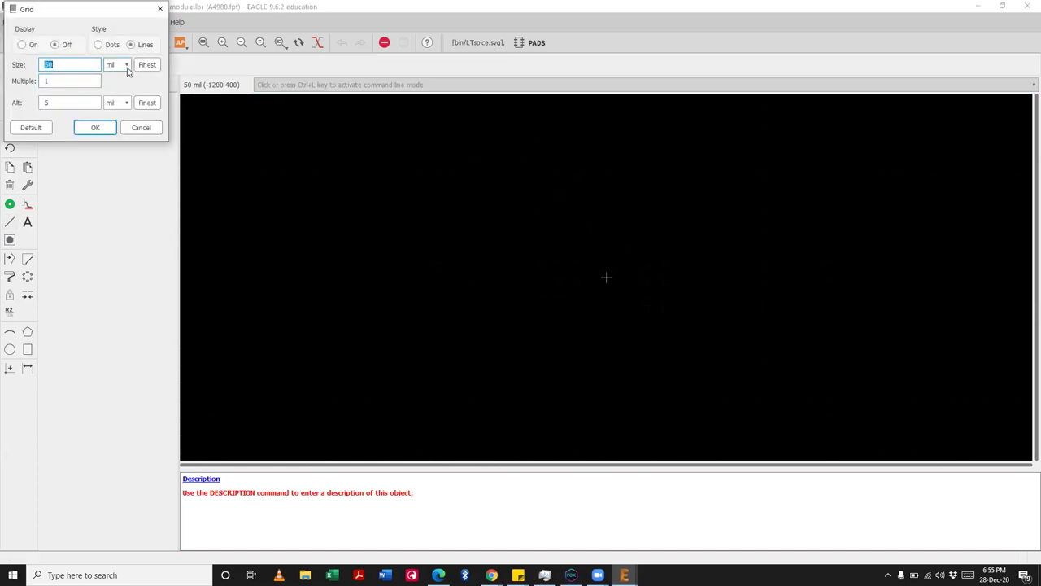
pyautogui.click(160, 9)
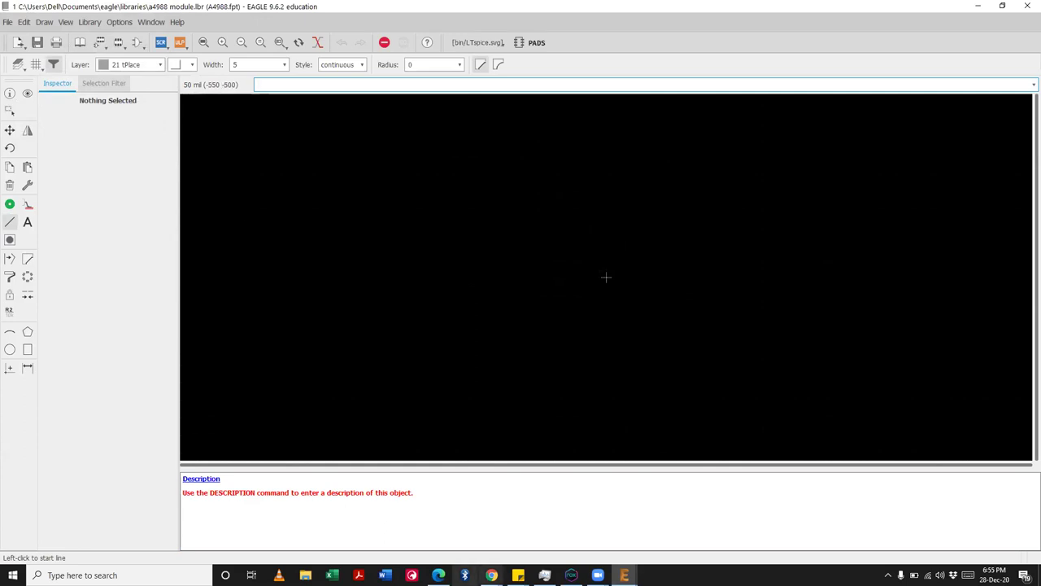
# Step: Switch to Chrome and browse the a4988 image results, opening the makerguides.com result and closing its tab
pyautogui.moveTo(491, 576)
pyautogui.click(527, 531)
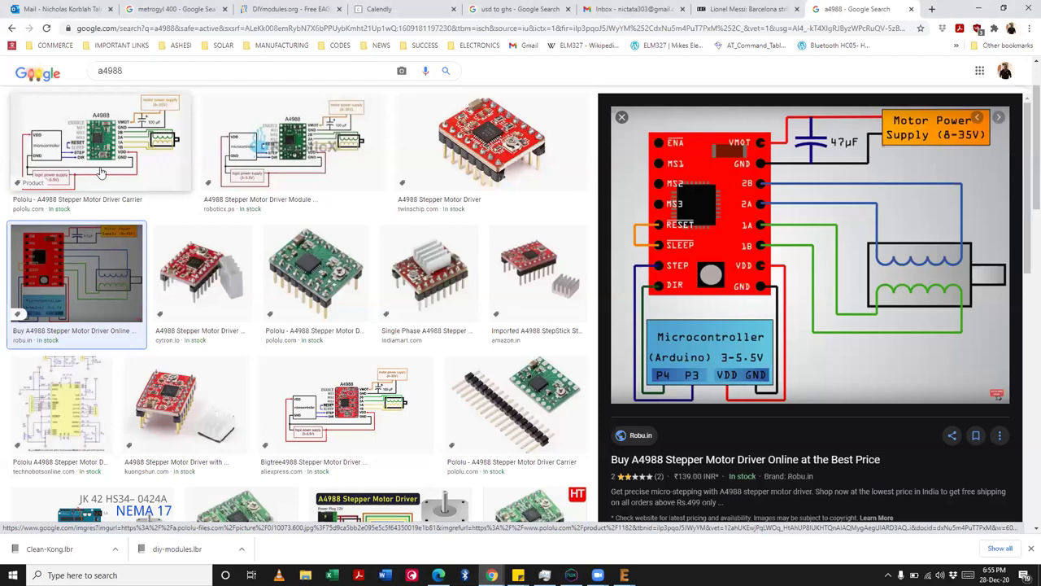
pyautogui.scroll(-4, 101, 172)
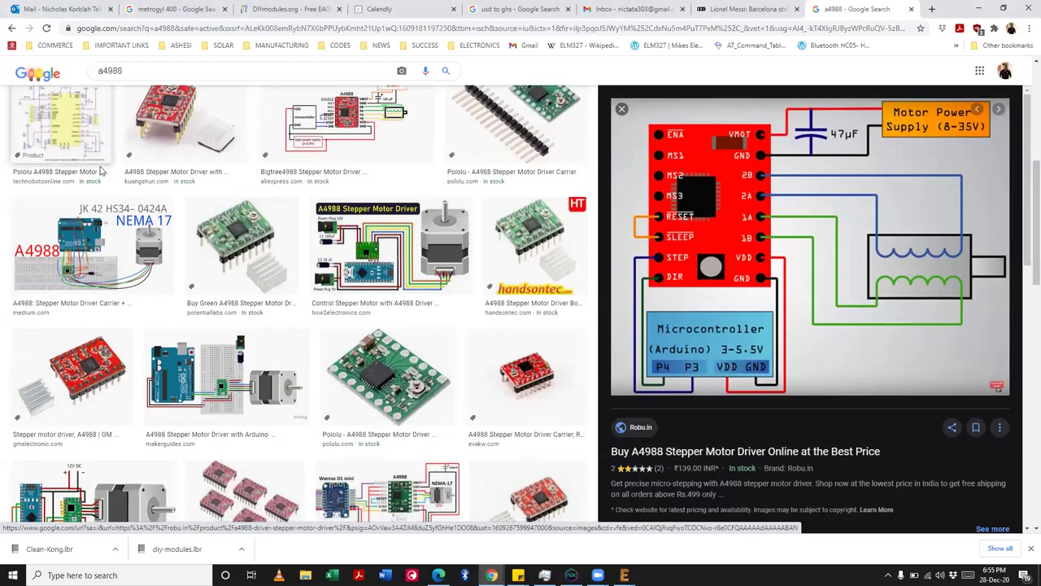
pyautogui.scroll(-2, 101, 172)
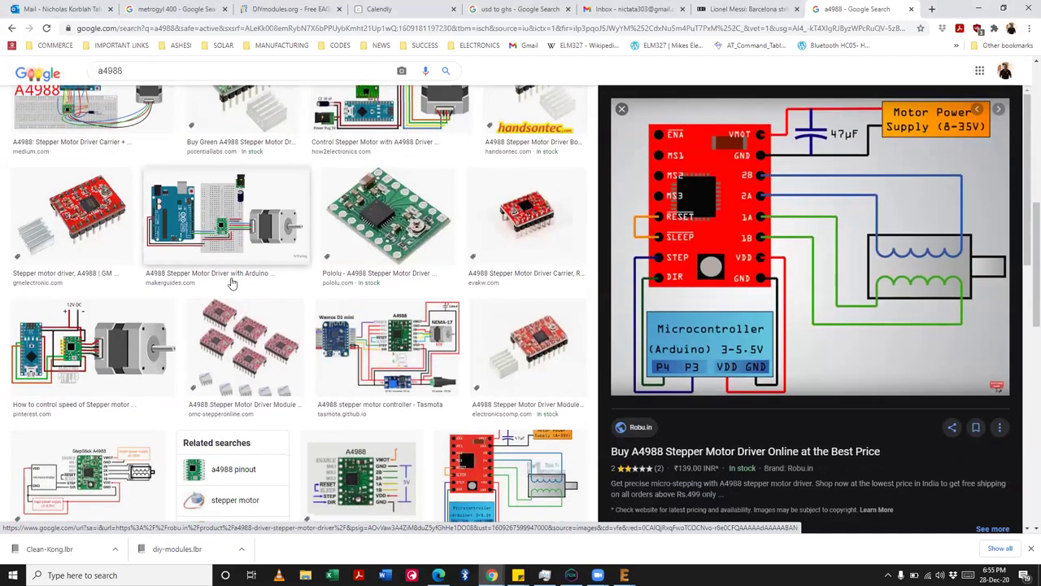
pyautogui.click(231, 281)
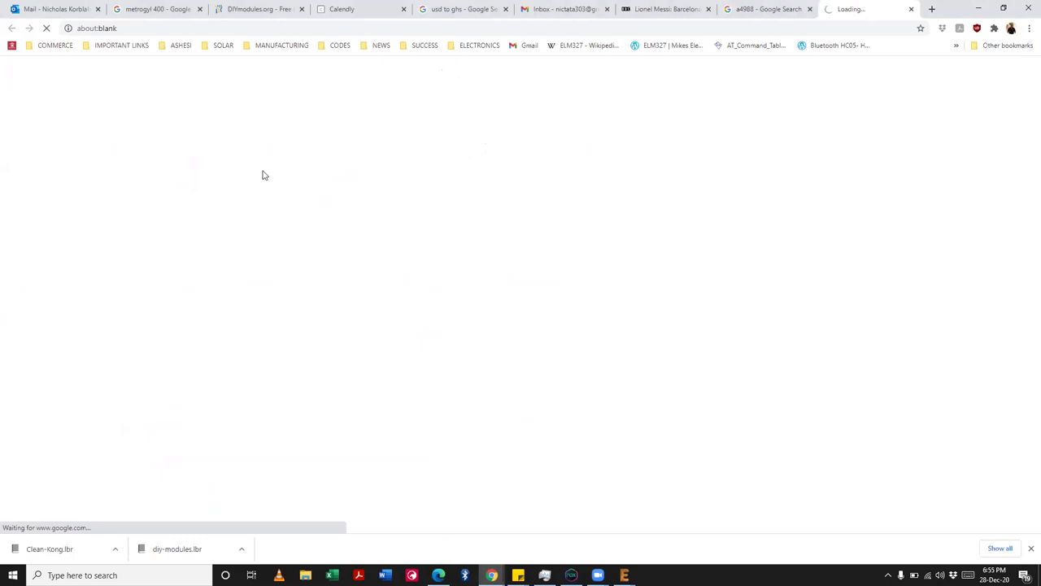
pyautogui.click(912, 10)
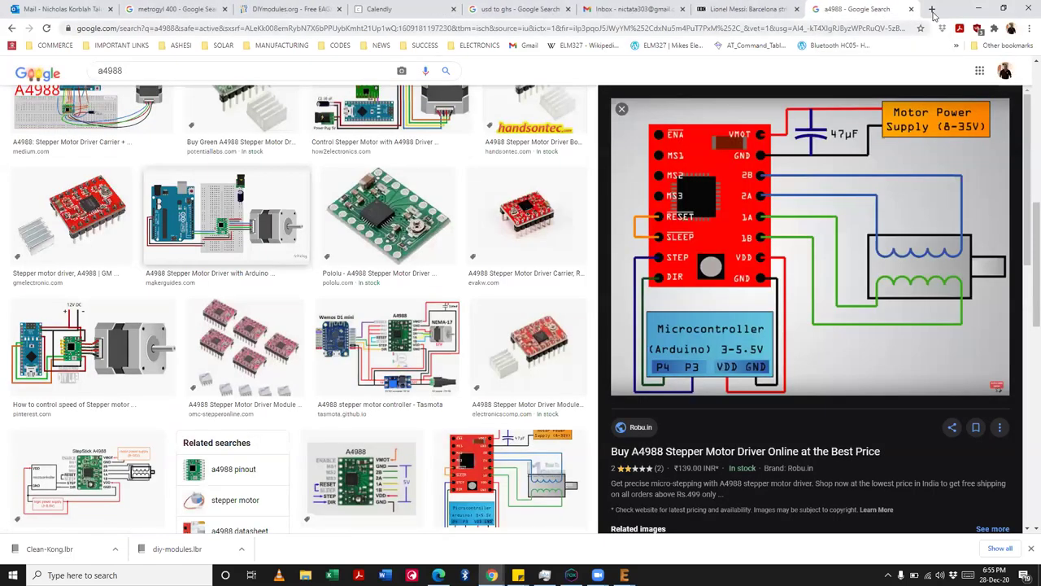
# Step: Enter "sparkfun" as a query in a new browser tab without submitting it, and return to the footprint editor in EAGLE
pyautogui.click(934, 9)
pyautogui.write('s[')
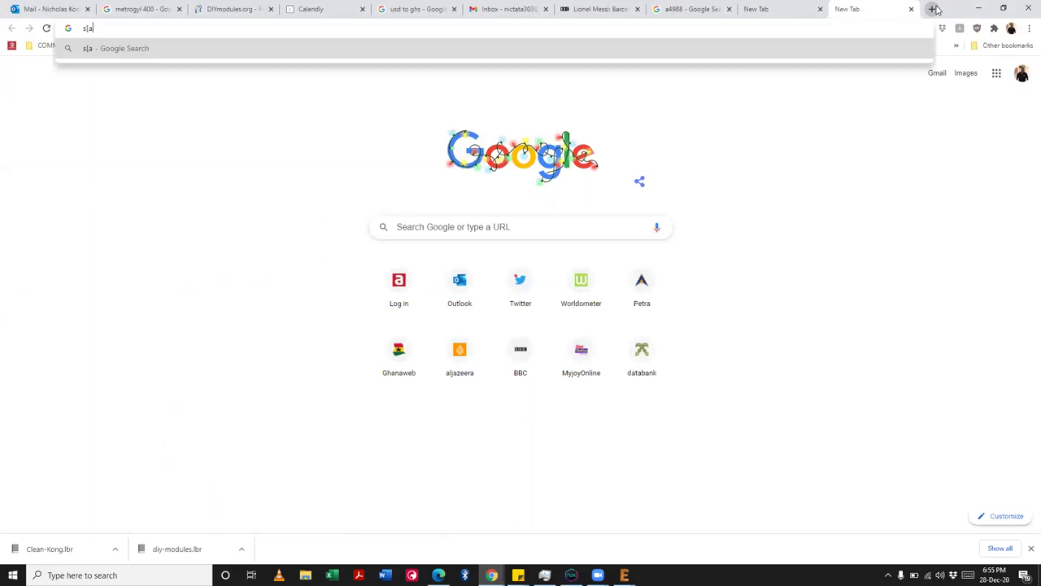
pyautogui.press('BackSpace')
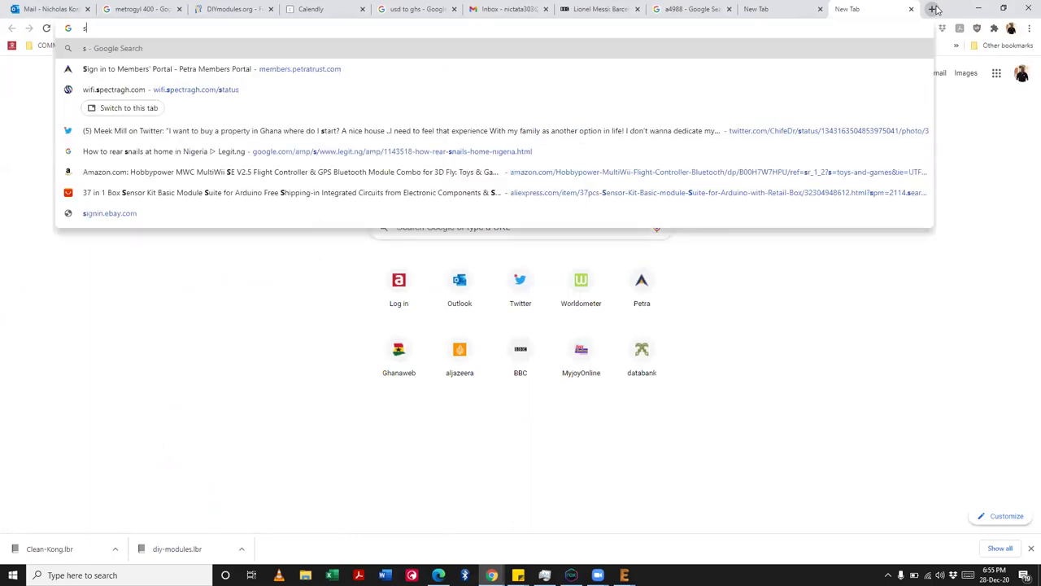
pyautogui.write('park')
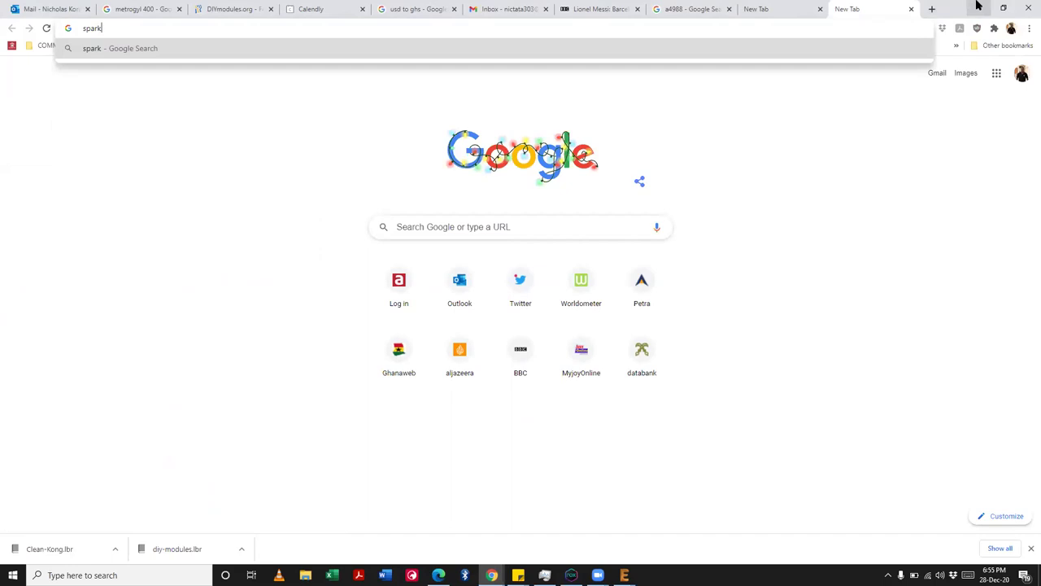
pyautogui.write('fun')
pyautogui.click(979, 7)
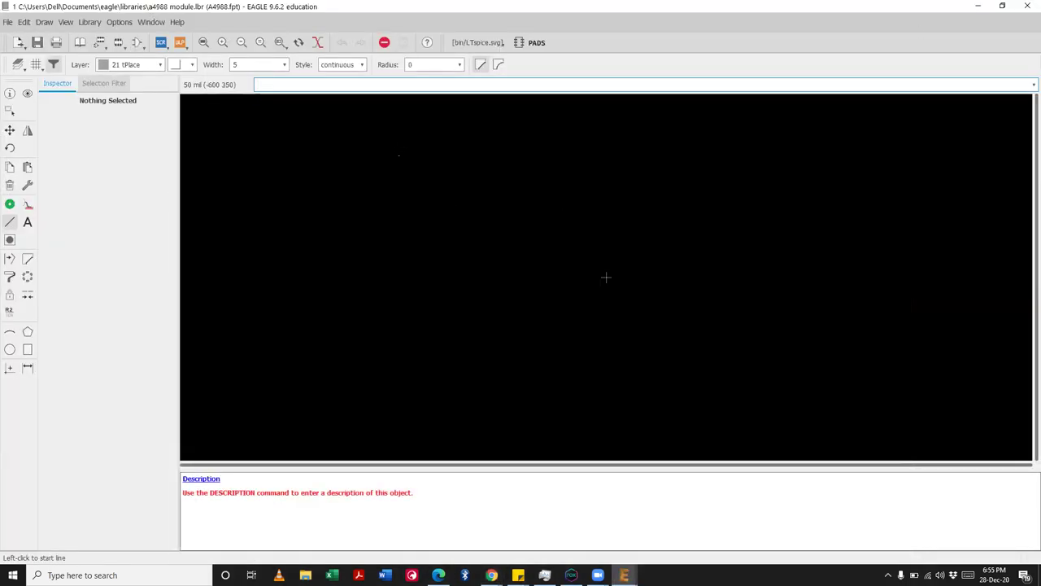
# Step: Set the footprint editor's grid size to 0.1 mm
pyautogui.click(10, 222)
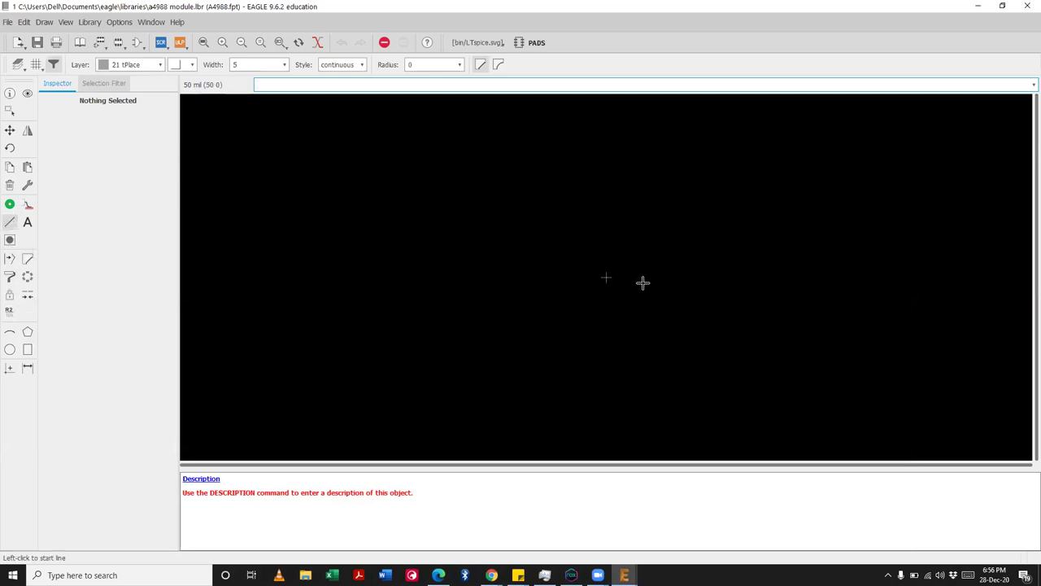
pyautogui.click(36, 65)
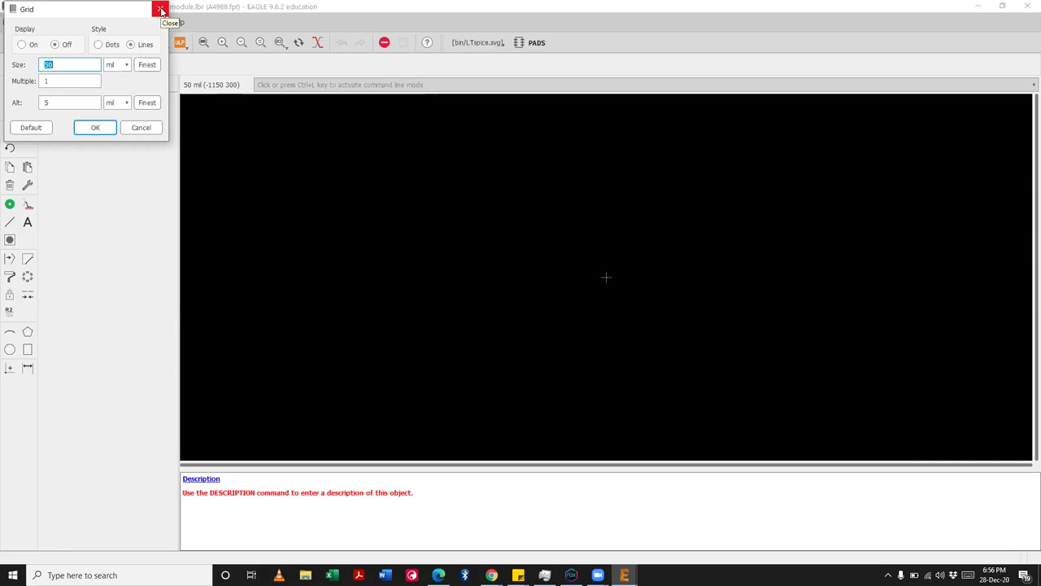
pyautogui.click(122, 64)
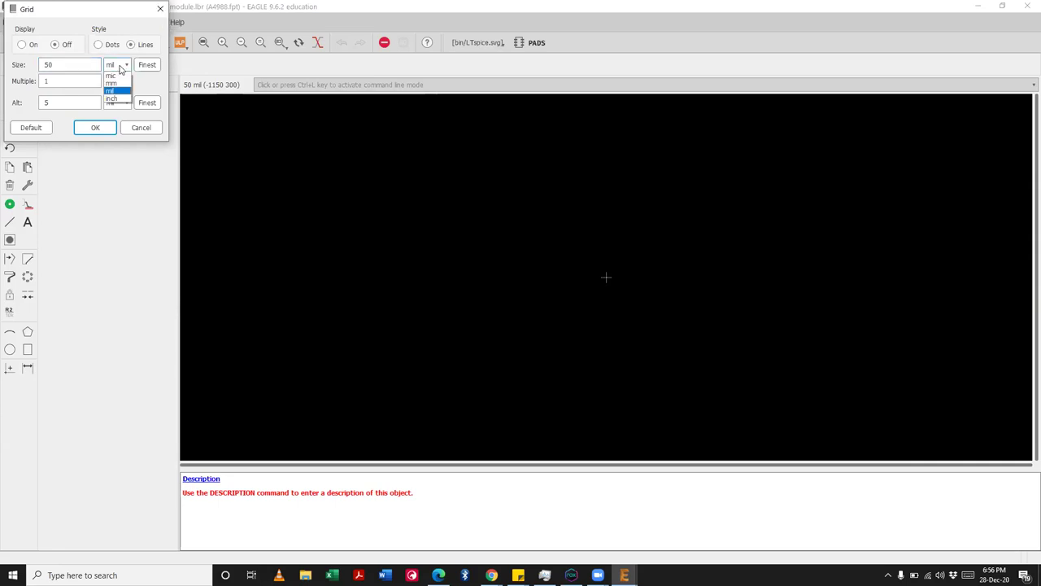
pyautogui.click(118, 91)
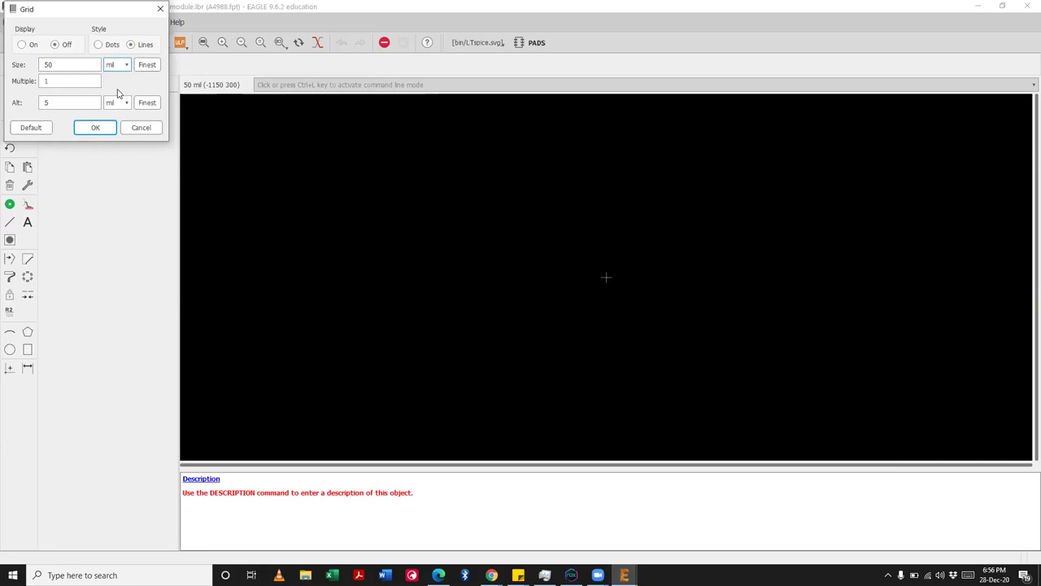
pyautogui.moveTo(89, 67); pyautogui.dragTo(15, 65)
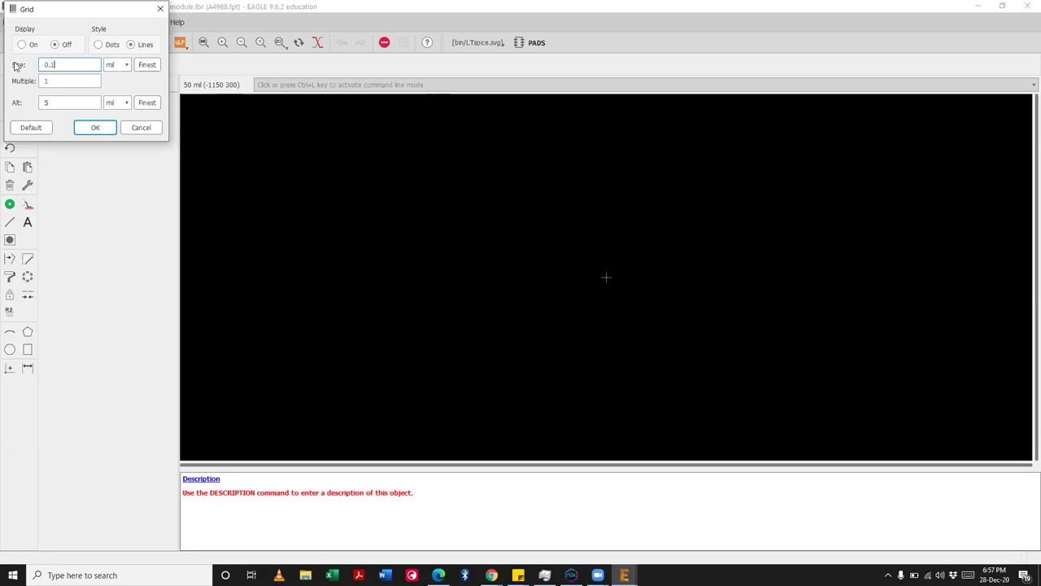
pyautogui.click(114, 65)
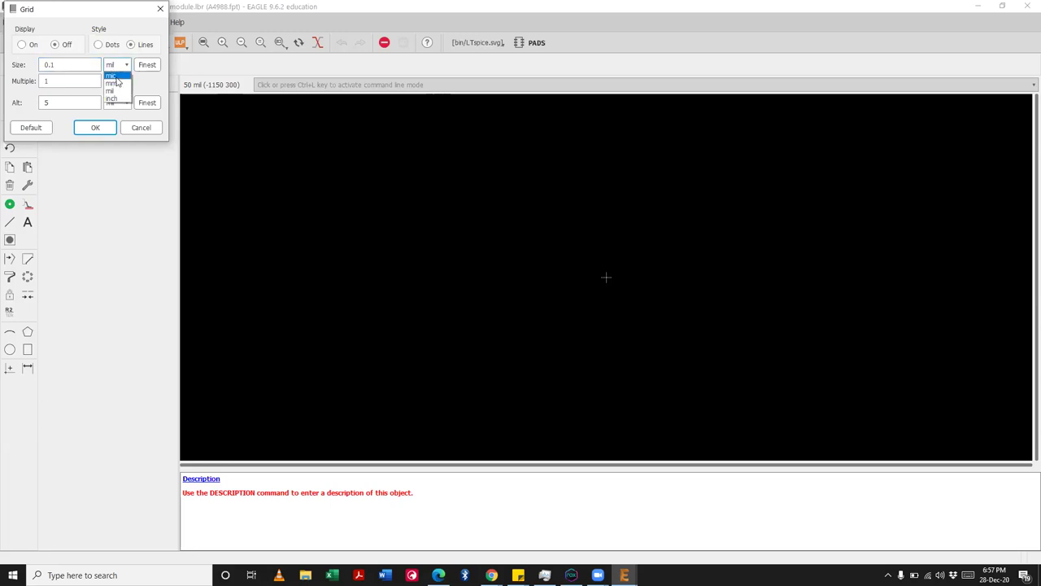
pyautogui.click(116, 84)
pyautogui.moveTo(88, 65); pyautogui.dragTo(5, 71)
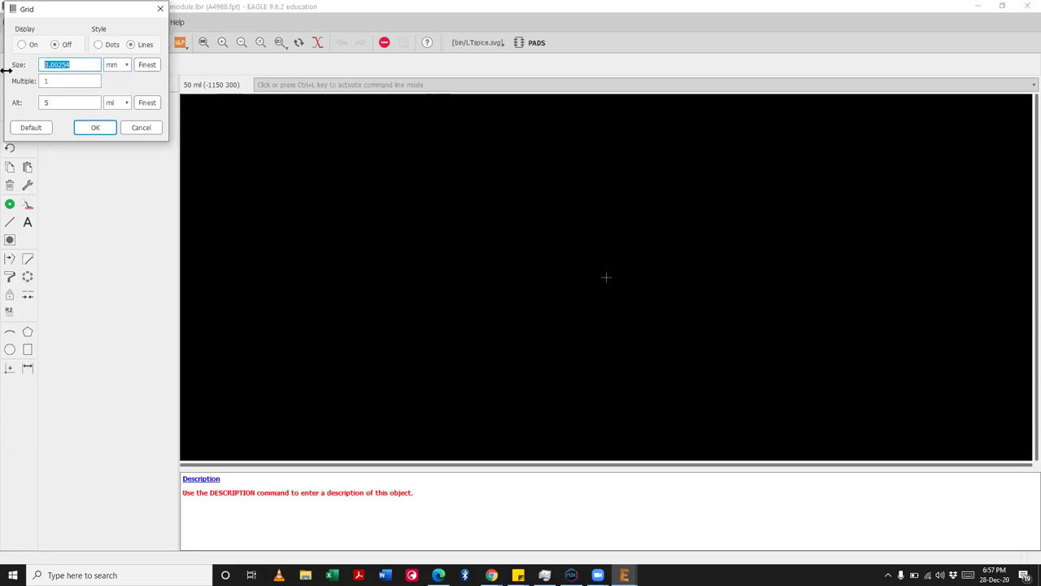
pyautogui.write('.1')
pyautogui.click(95, 127)
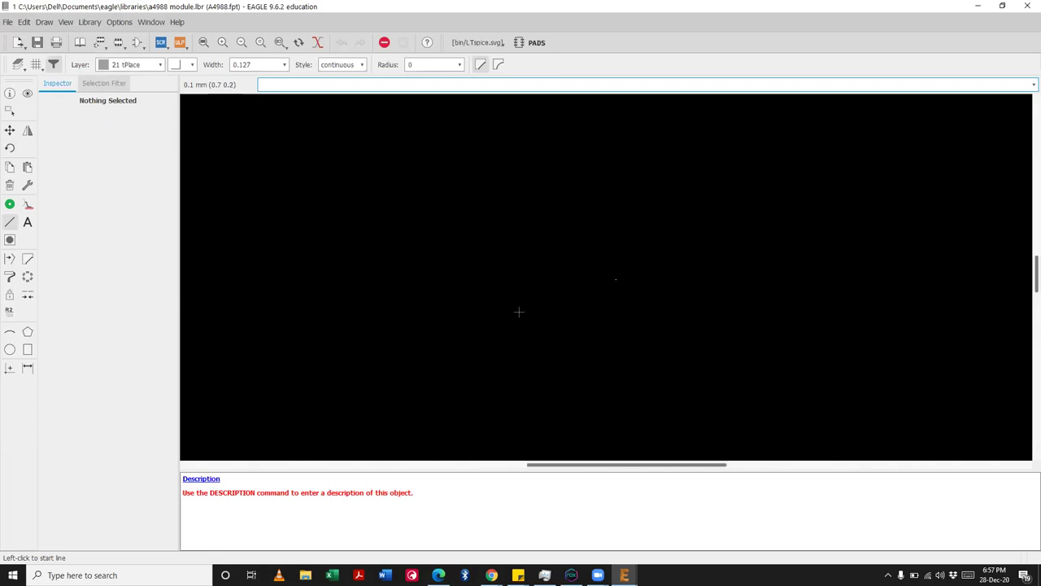
# Step: Turn on the grid display in the footprint editor
pyautogui.click(36, 65)
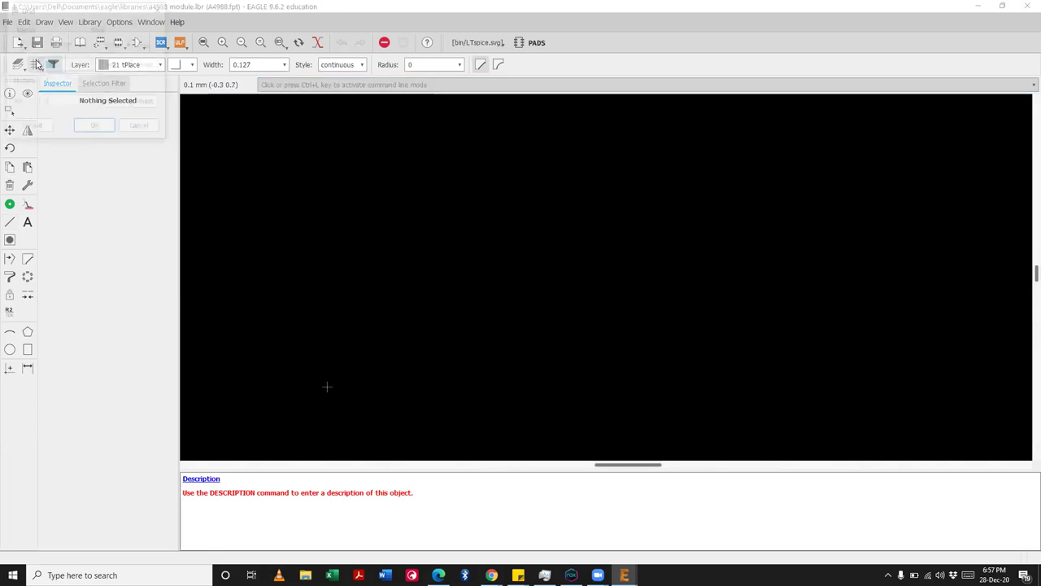
pyautogui.click(23, 44)
pyautogui.click(93, 128)
# Step: Draw a closed rectangular outline on the tPlace layer from the origin, about 9.4 mm wide and 12.2 mm high
pyautogui.scroll(-1, 405, 293)
pyautogui.scroll(-1, 405, 293)
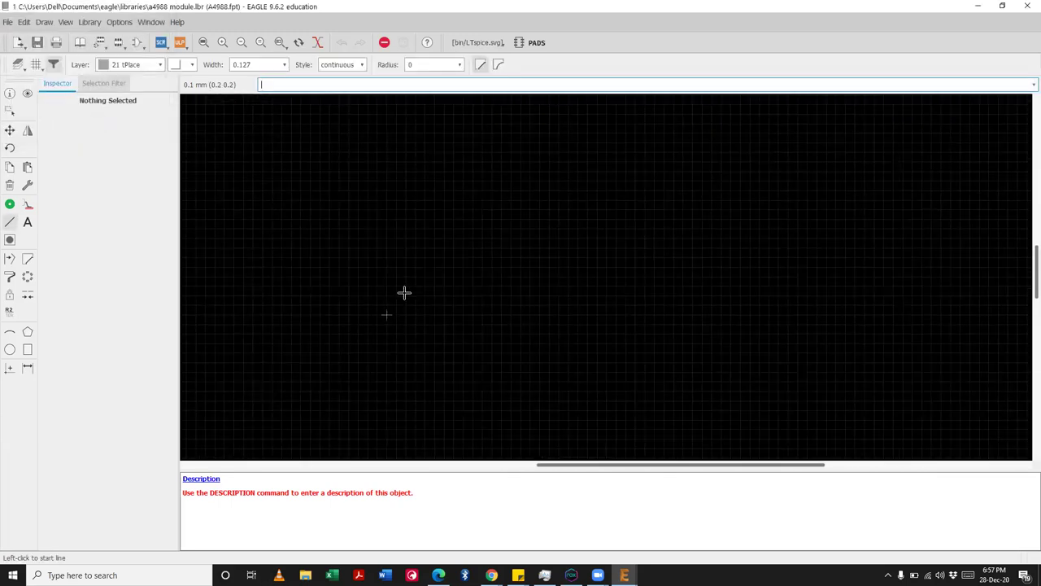
pyautogui.scroll(-2, 437, 256)
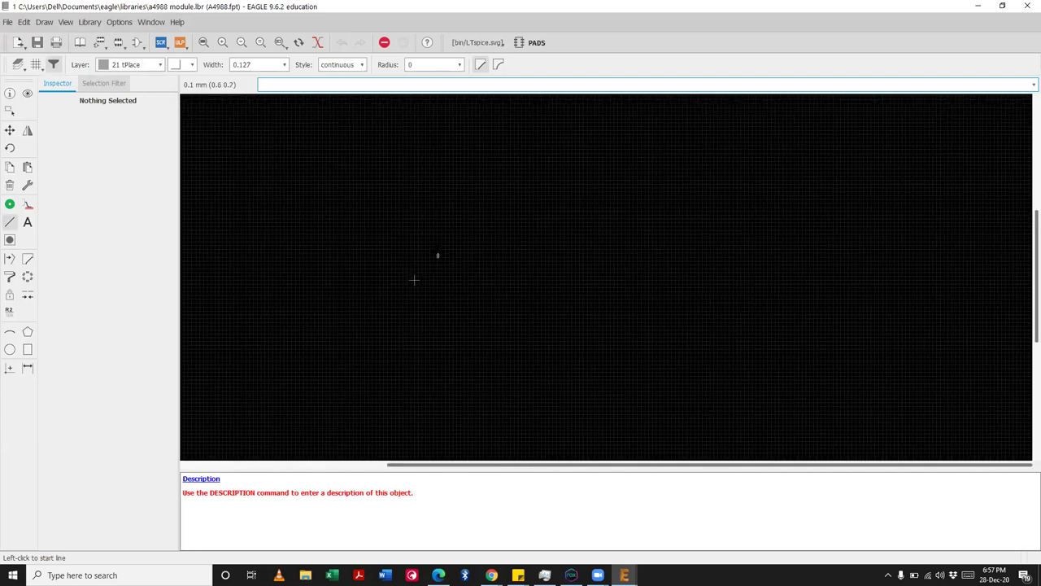
pyautogui.scroll(3, 437, 255)
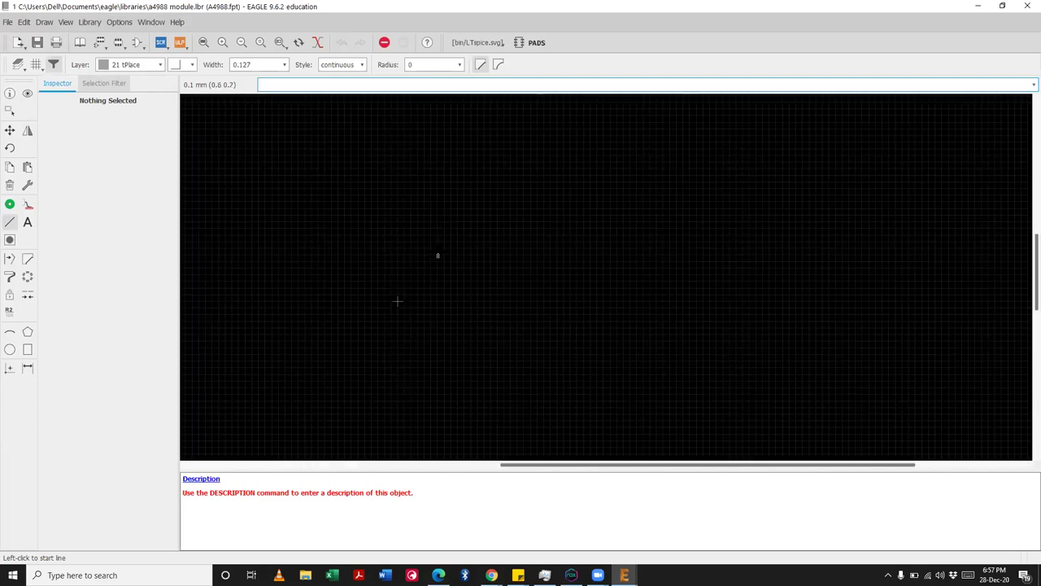
pyautogui.click(396, 302)
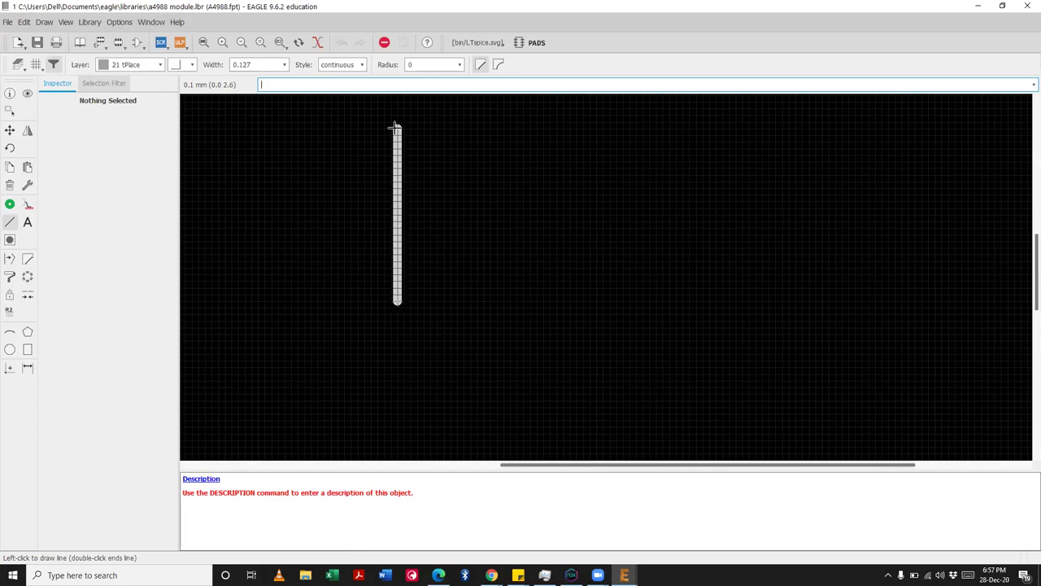
pyautogui.scroll(5, 395, 128)
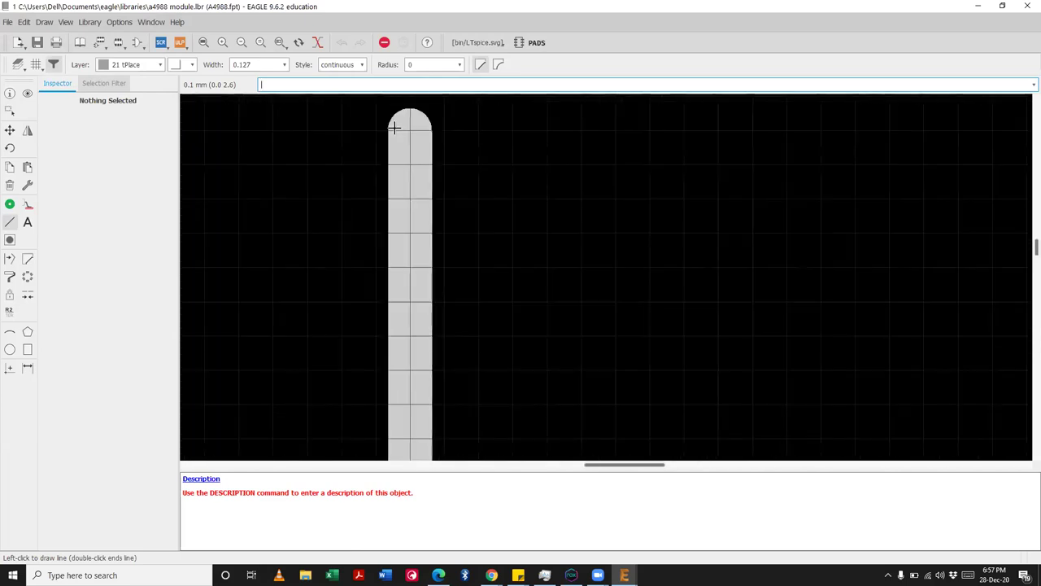
pyautogui.scroll(-7, 395, 127)
pyautogui.scroll(-5, 395, 128)
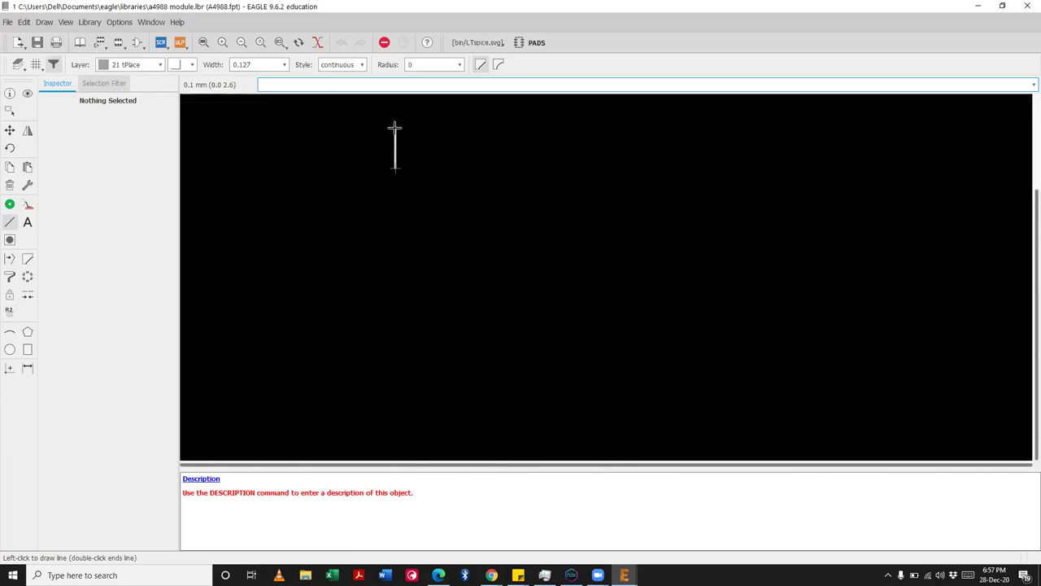
pyautogui.click(204, 42)
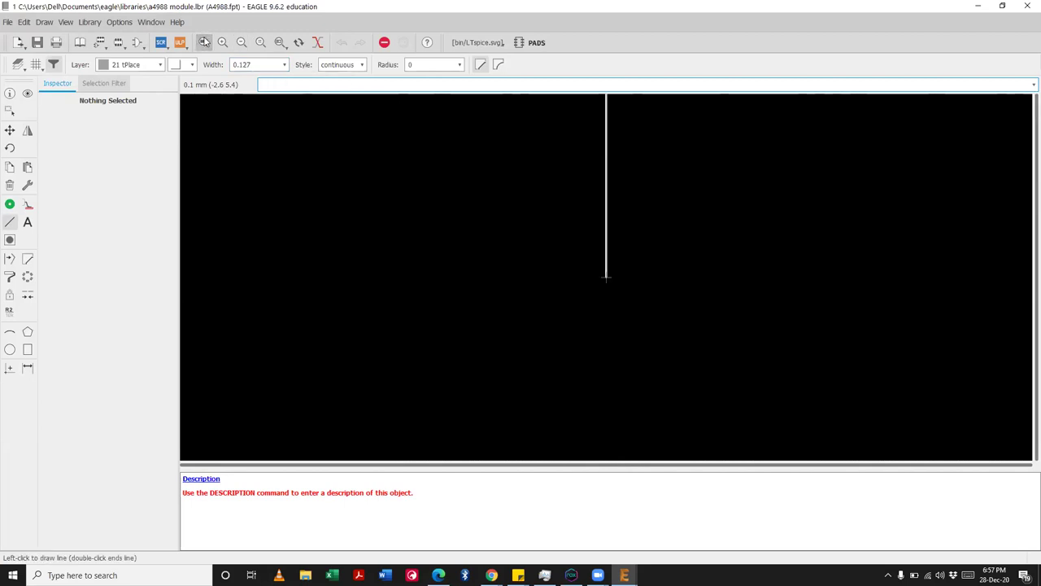
pyautogui.click(606, 108)
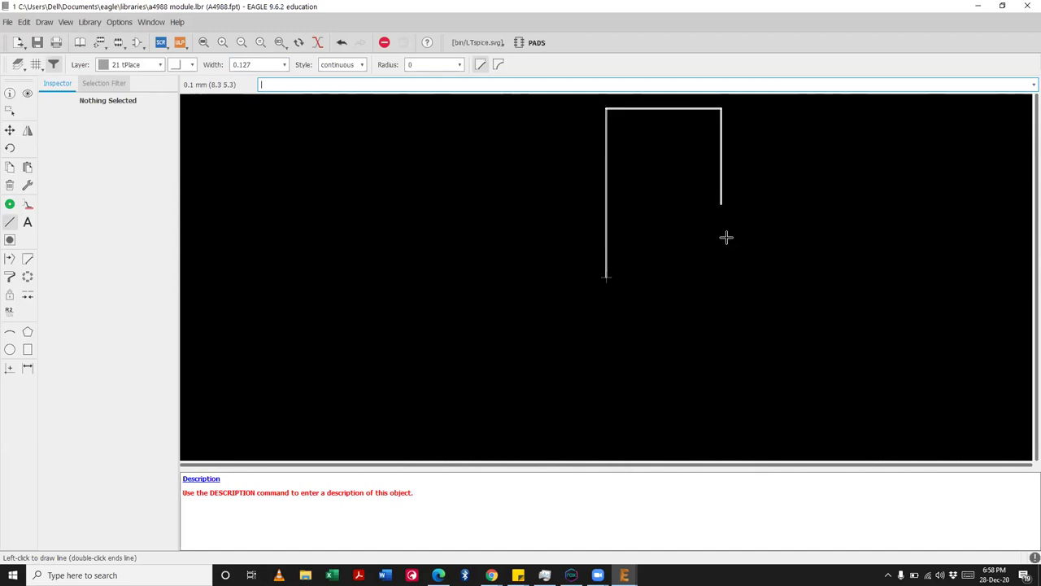
pyautogui.click(734, 276)
pyautogui.doubleClick(606, 276)
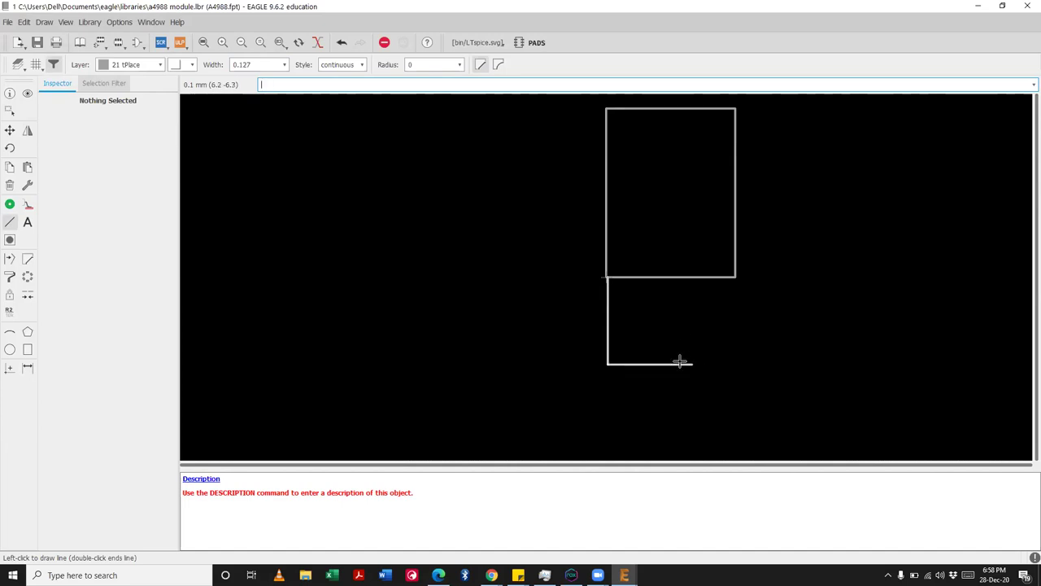
pyautogui.press('Escape')
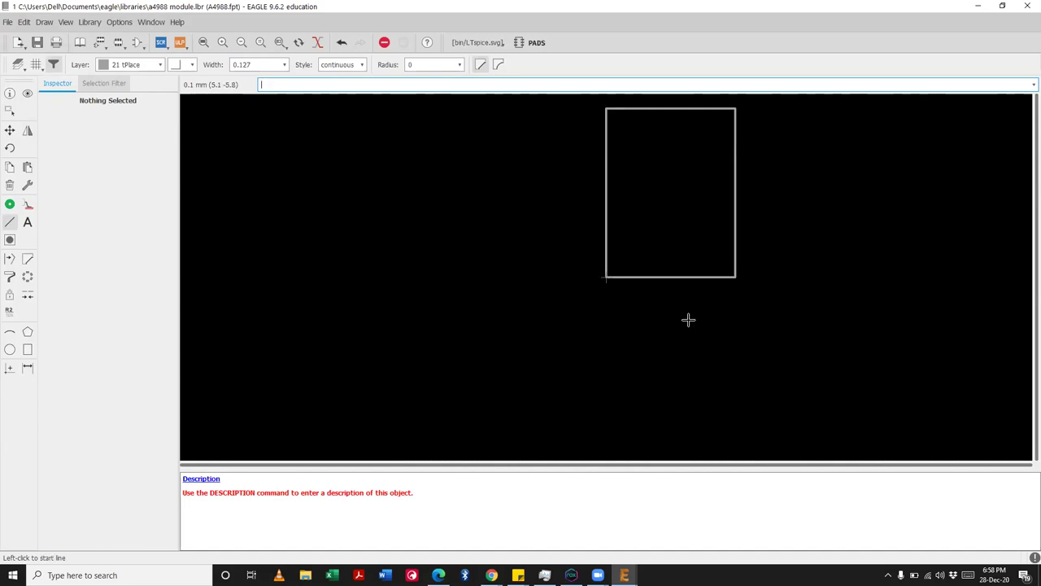
# Step: Measure the height of the outline's left edge with the Dimension tool without placing a dimension
pyautogui.click(205, 44)
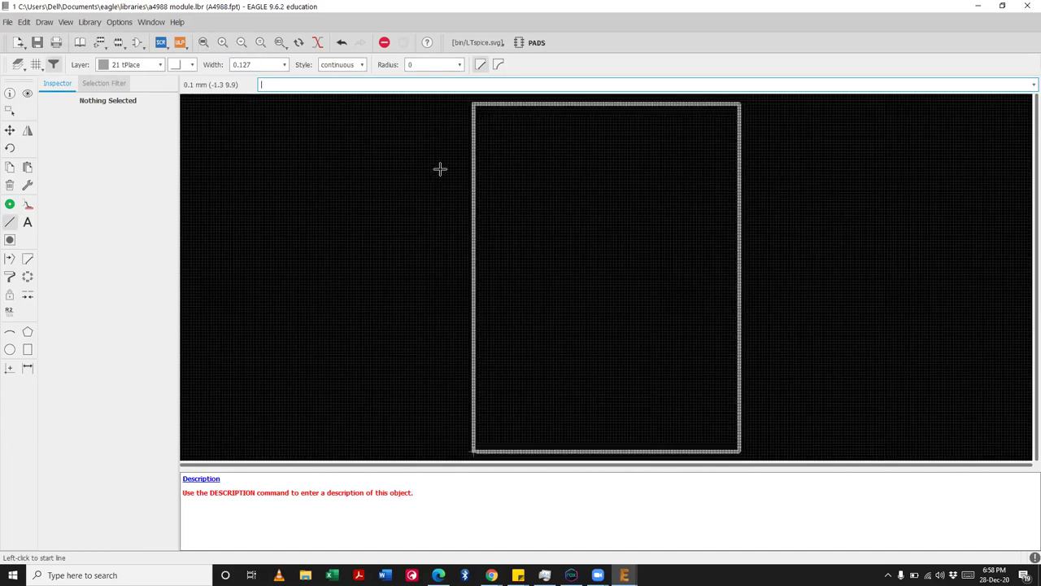
pyautogui.click(28, 368)
pyautogui.click(473, 286)
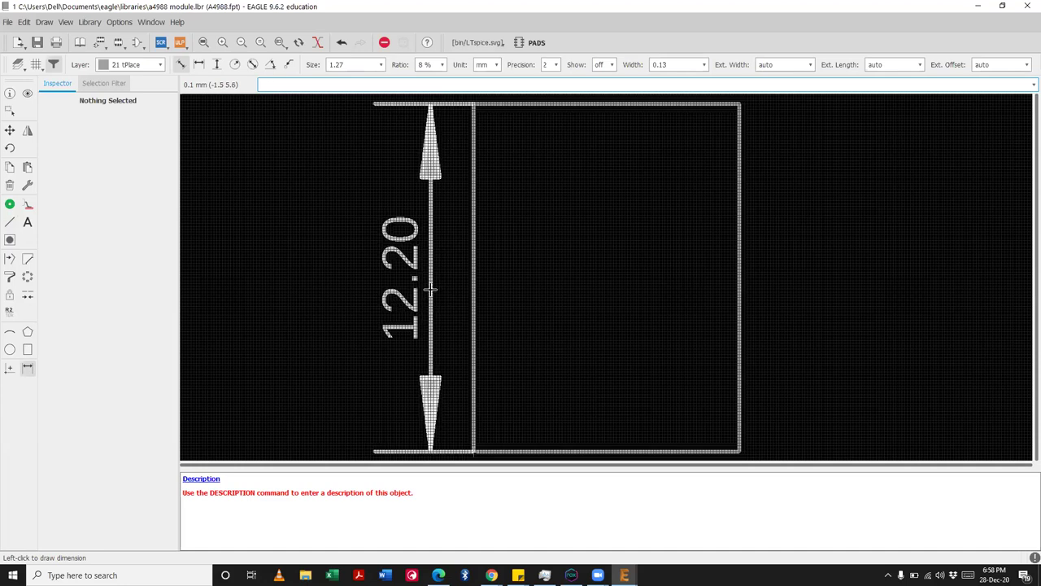
pyautogui.press('Escape')
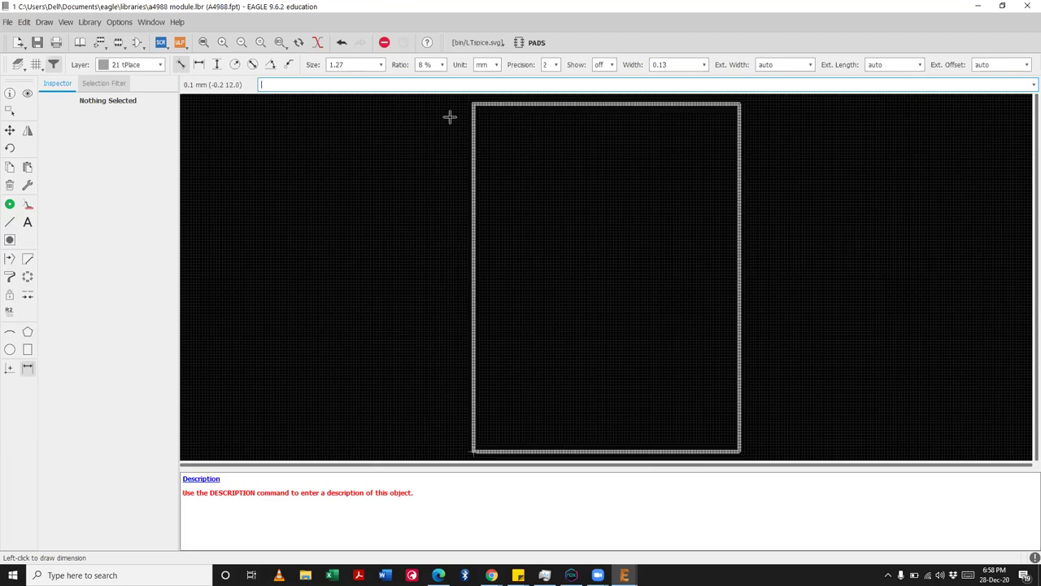
# Step: Move the outline's top edge upward to make the rectangle about 20.4 mm high
pyautogui.scroll(-2, 455, 196)
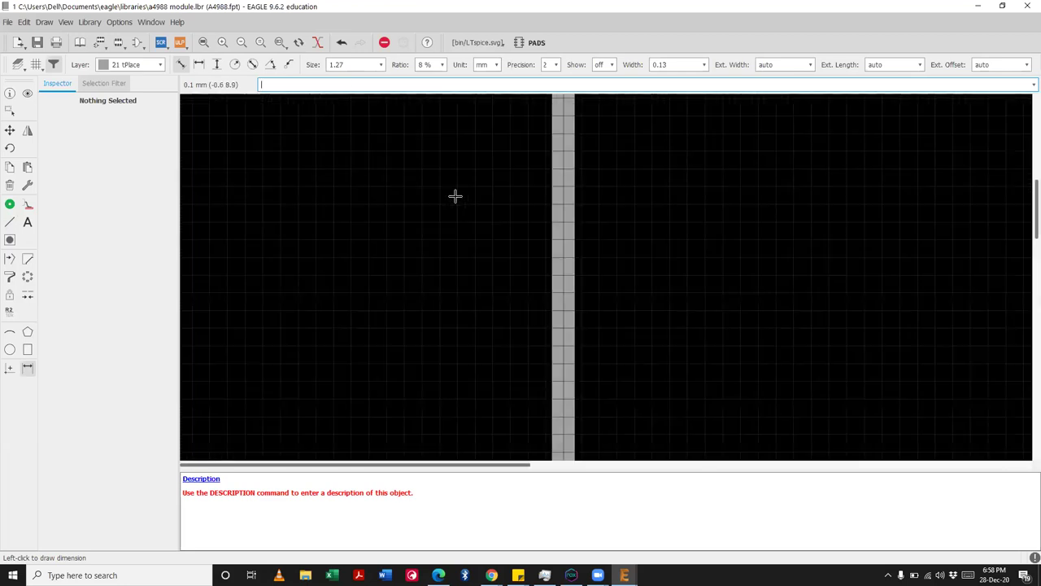
pyautogui.scroll(-3, 455, 196)
pyautogui.scroll(2, 456, 195)
pyautogui.scroll(-1, 456, 195)
pyautogui.scroll(1, 493, 119)
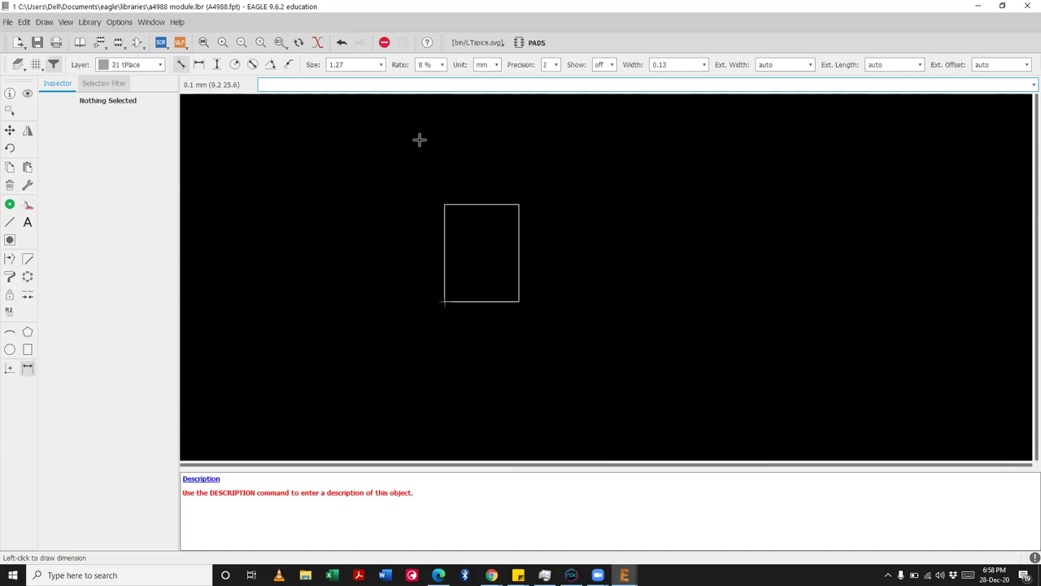
pyautogui.scroll(2, 465, 158)
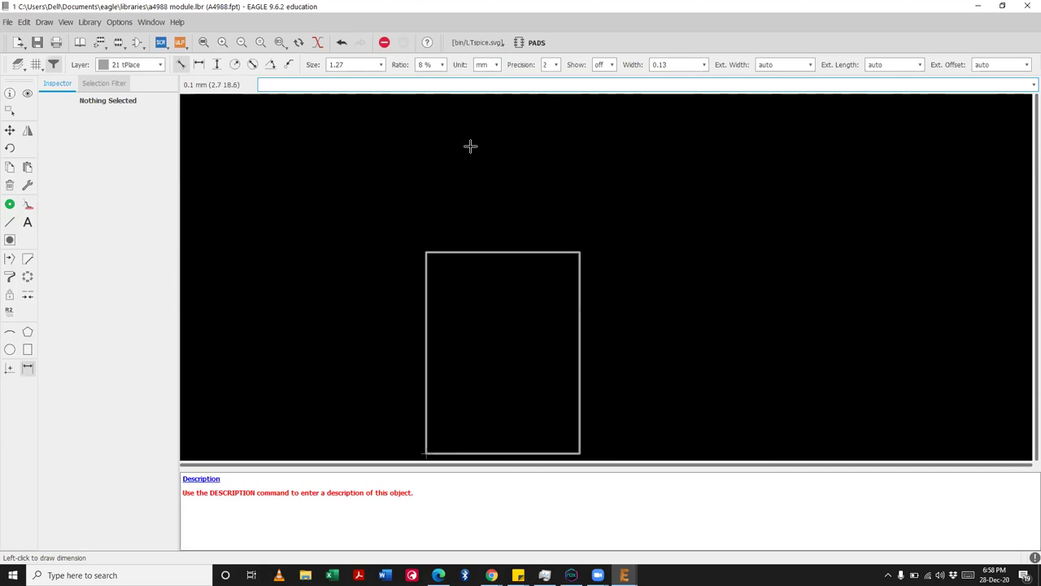
pyautogui.click(10, 131)
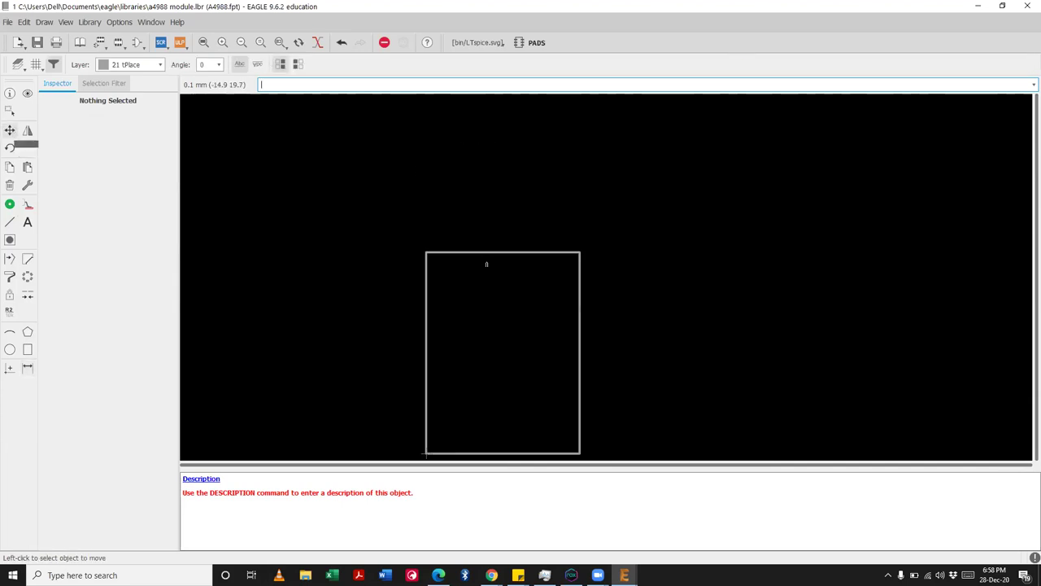
pyautogui.click(470, 254)
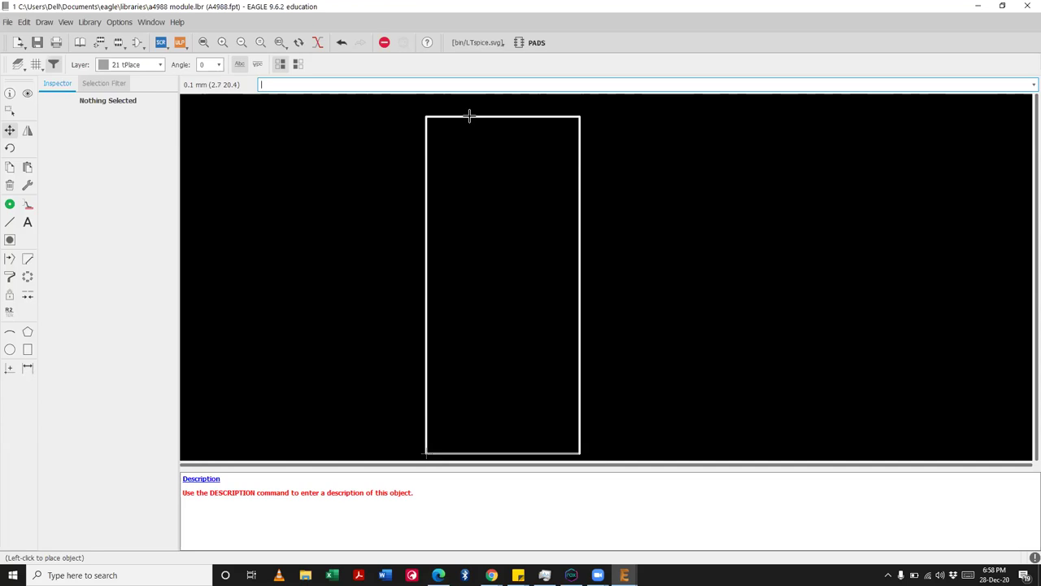
pyautogui.click(469, 116)
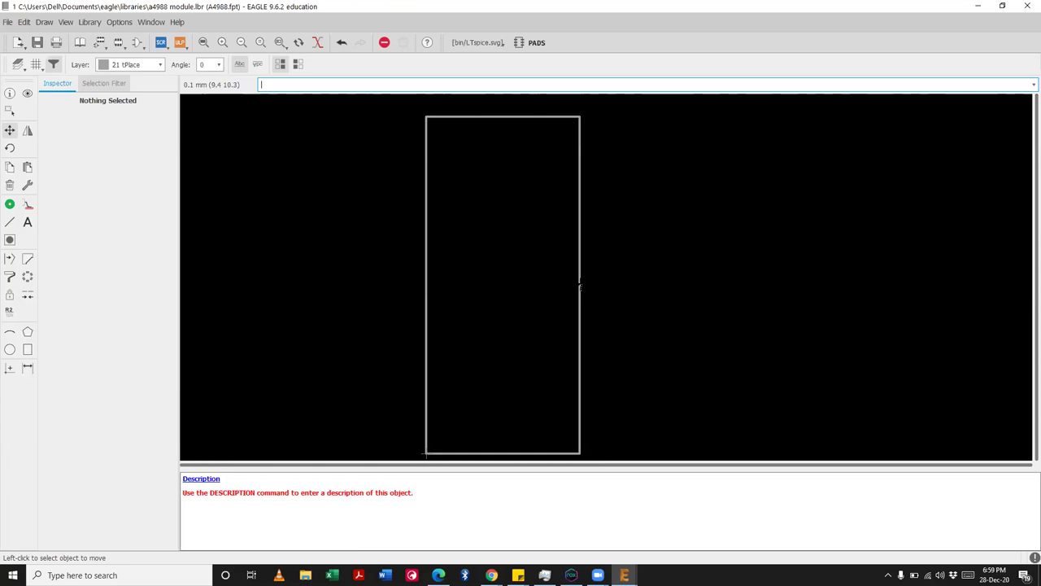
# Step: Move the outline's right edge outward to make the rectangle about 15.4 mm wide
pyautogui.click(580, 286)
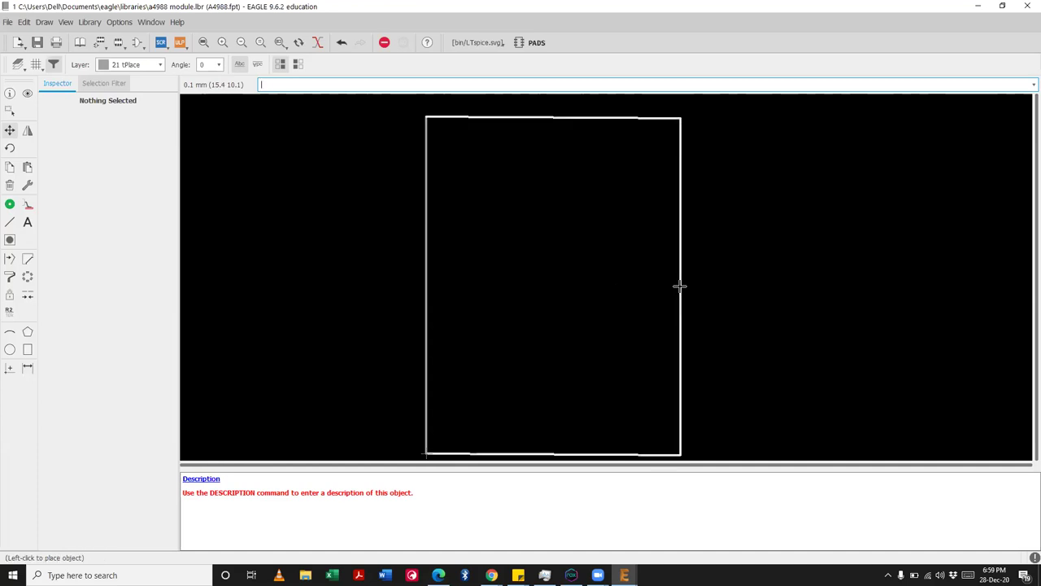
pyautogui.click(680, 284)
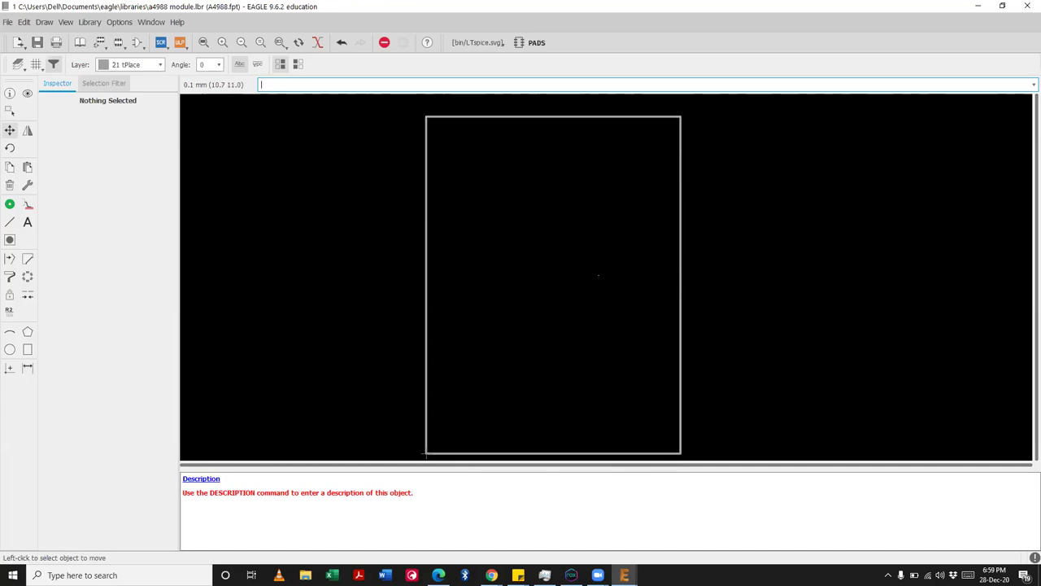
pyautogui.scroll(-1, 603, 274)
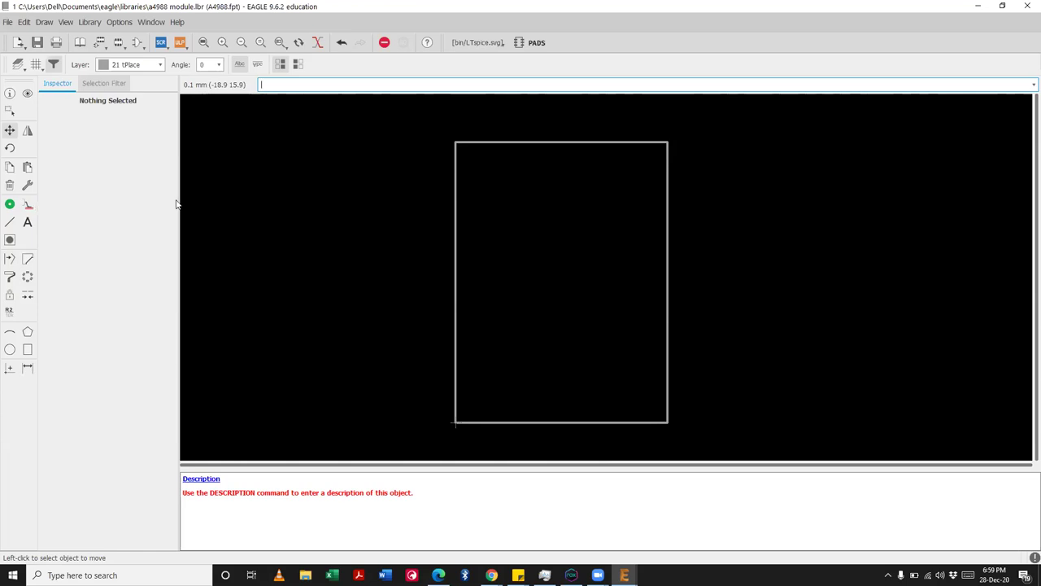
# Step: Start placing a through-hole pad with a 1 mm drill and an octagonal shape near the outline's upper-left corner
pyautogui.click(9, 209)
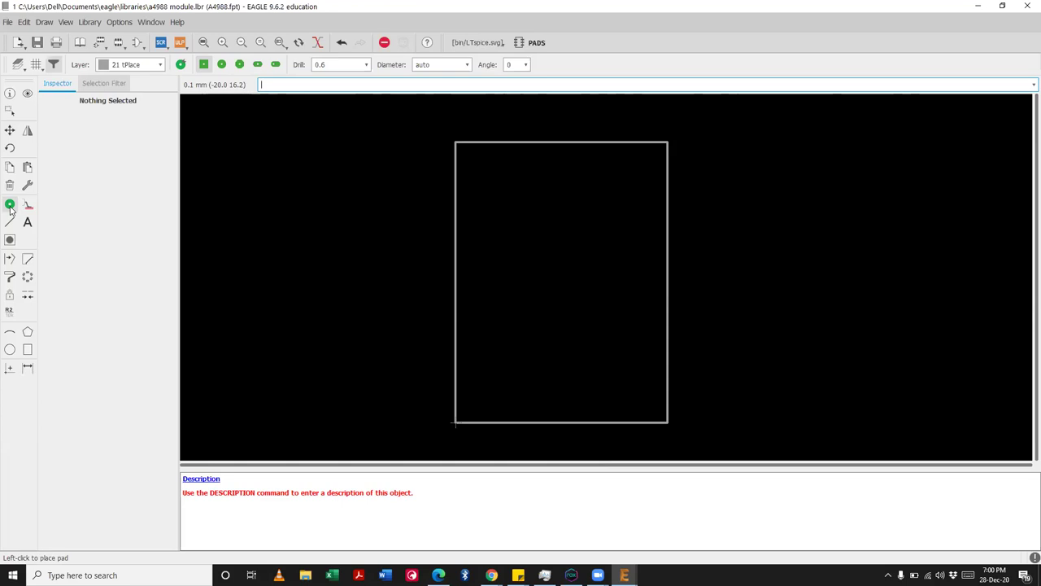
pyautogui.click(259, 65)
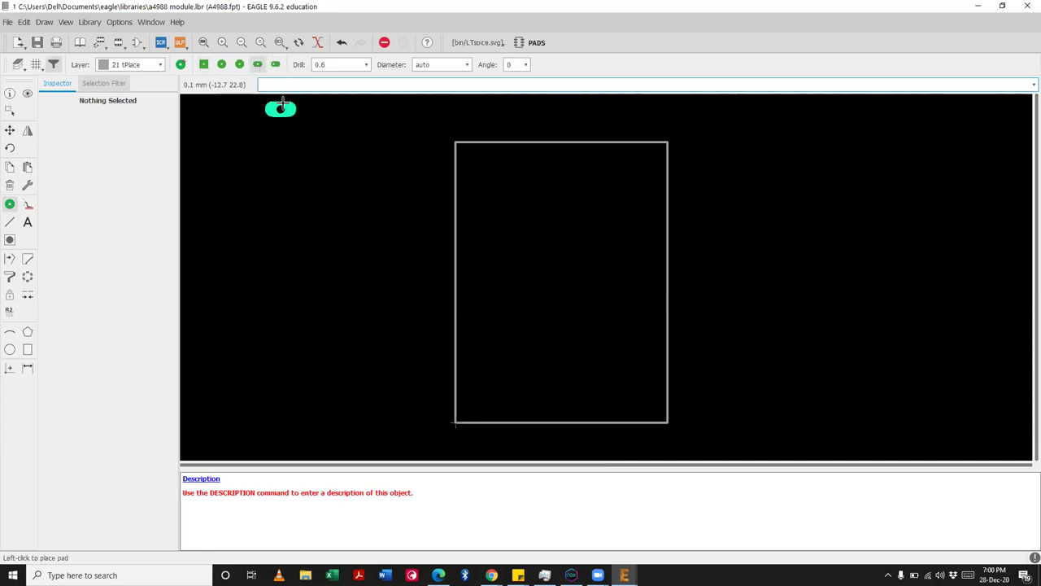
pyautogui.click(367, 65)
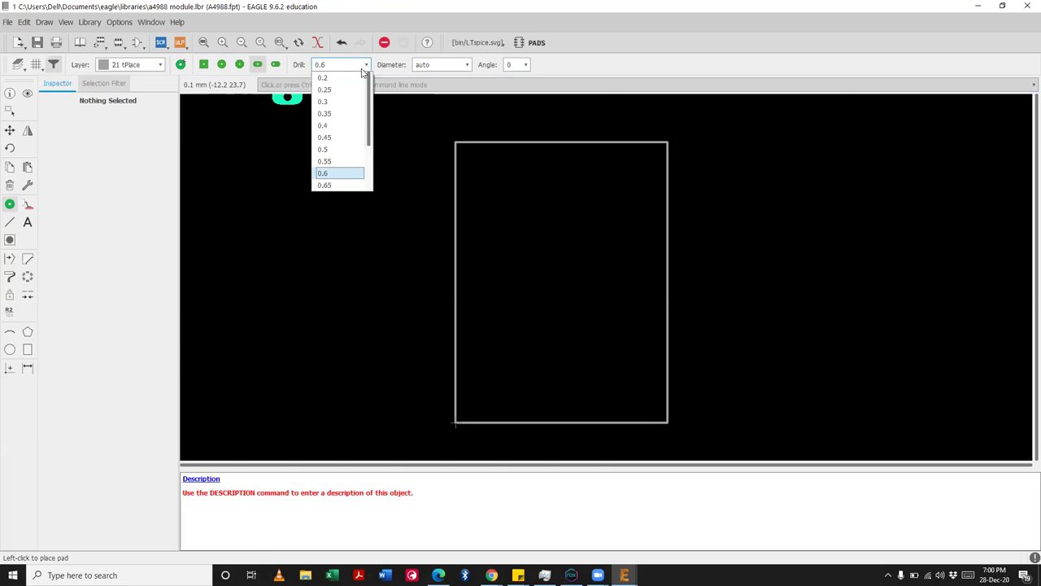
pyautogui.scroll(-2, 344, 136)
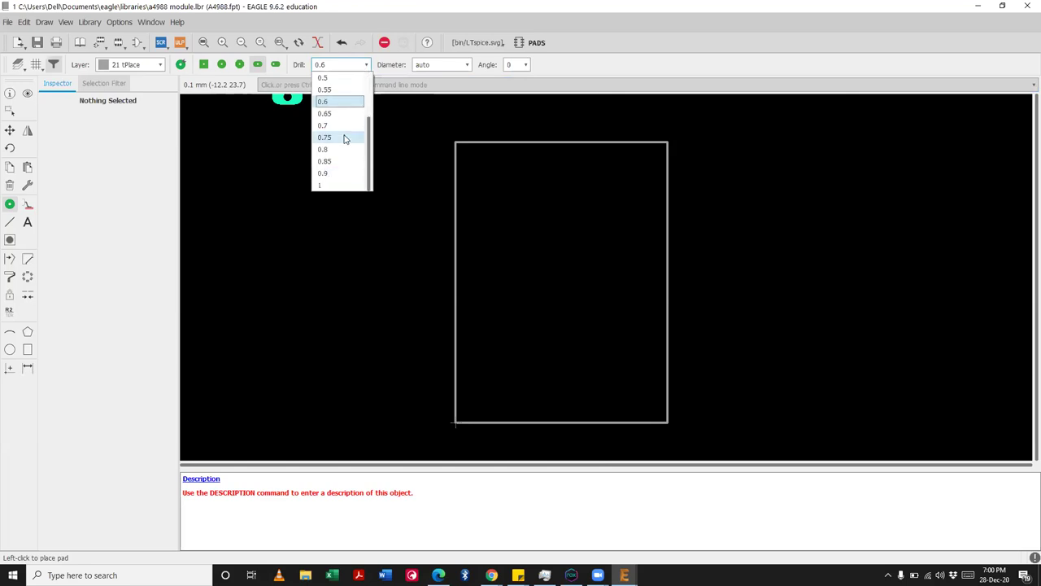
pyautogui.click(334, 184)
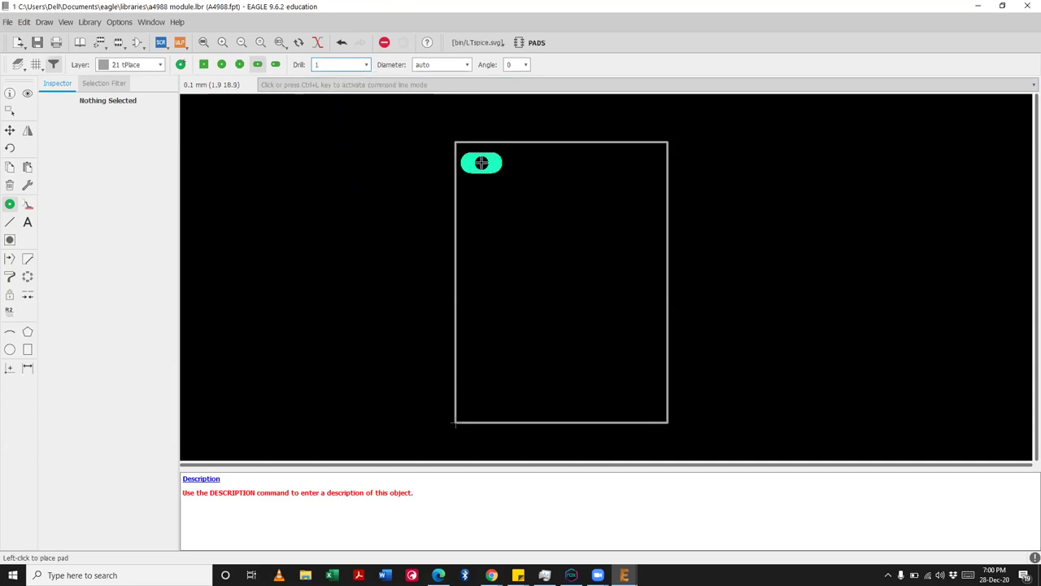
pyautogui.click(239, 64)
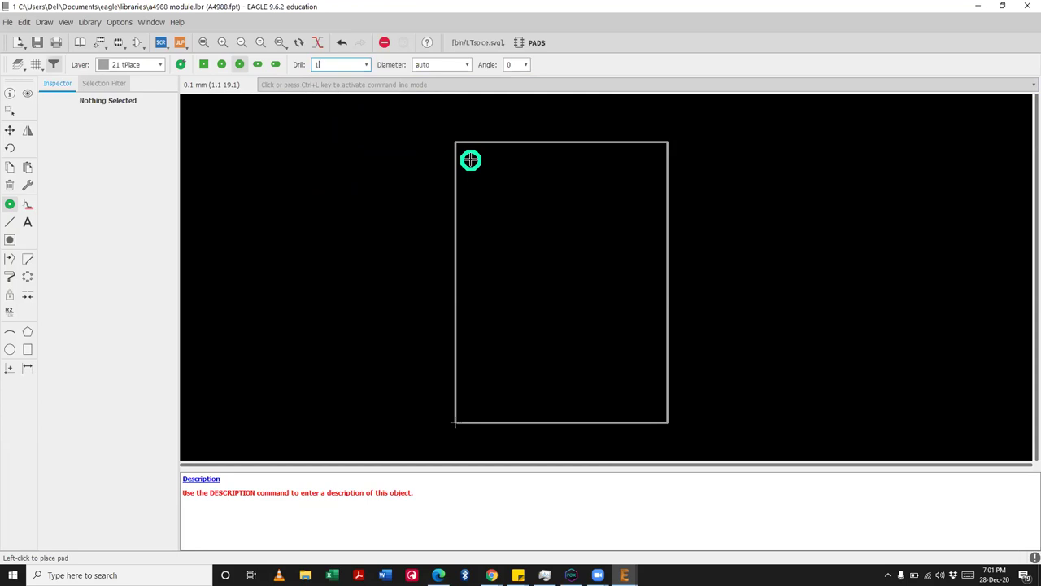
pyautogui.scroll(-1, 471, 160)
pyautogui.scroll(4, 470, 160)
pyautogui.scroll(2, 470, 159)
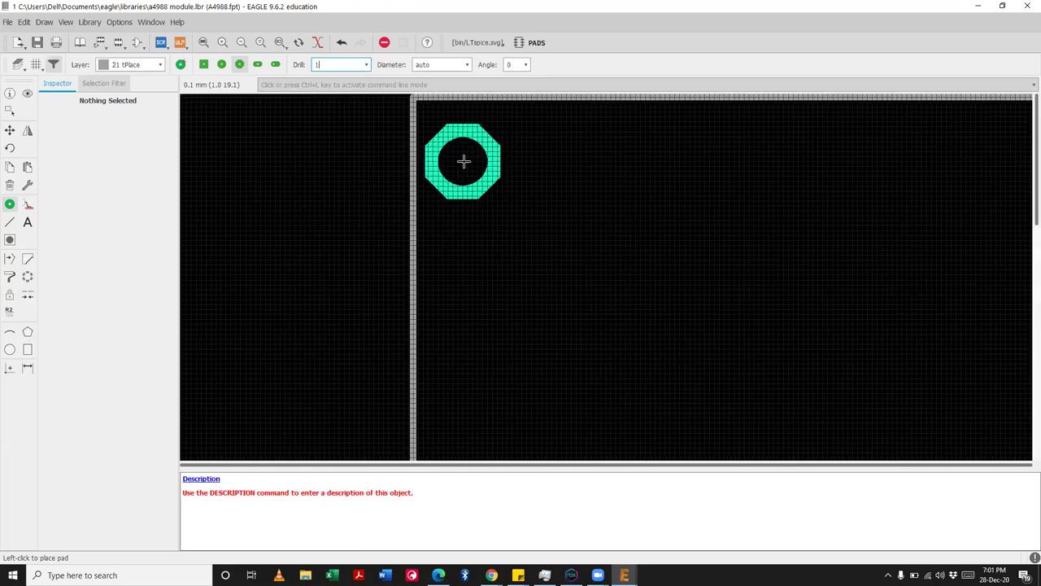
# Step: Set the diameter of the octagonal pad being placed to 1.778 mm, keeping the 1 mm drill
pyautogui.click(454, 65)
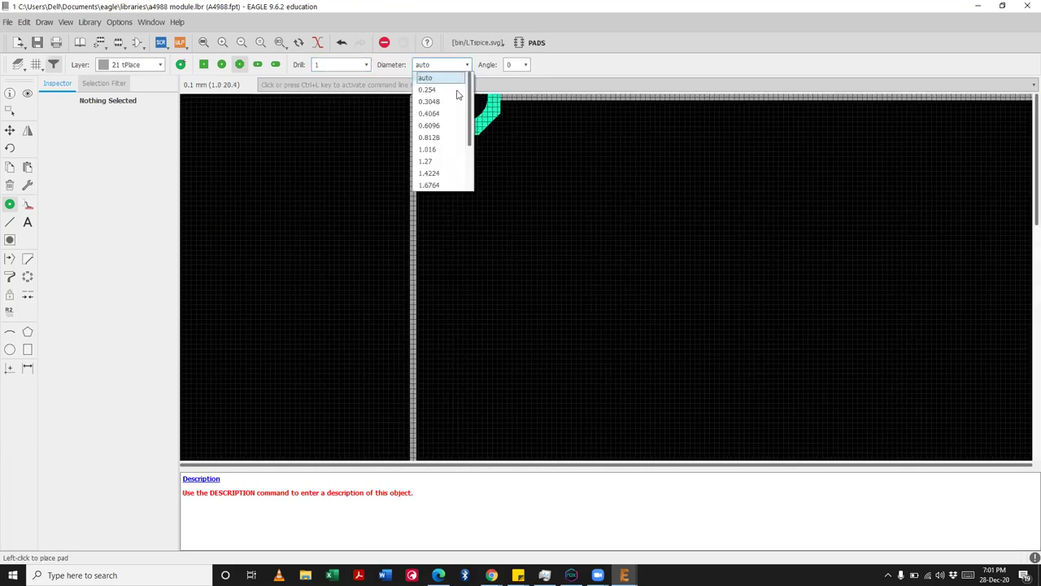
pyautogui.click(437, 185)
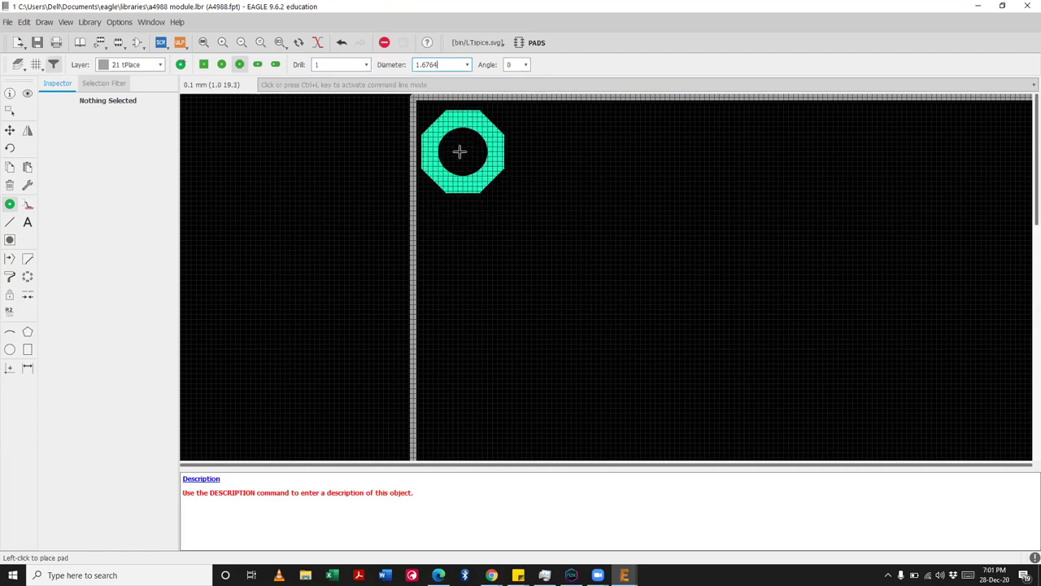
pyautogui.click(467, 65)
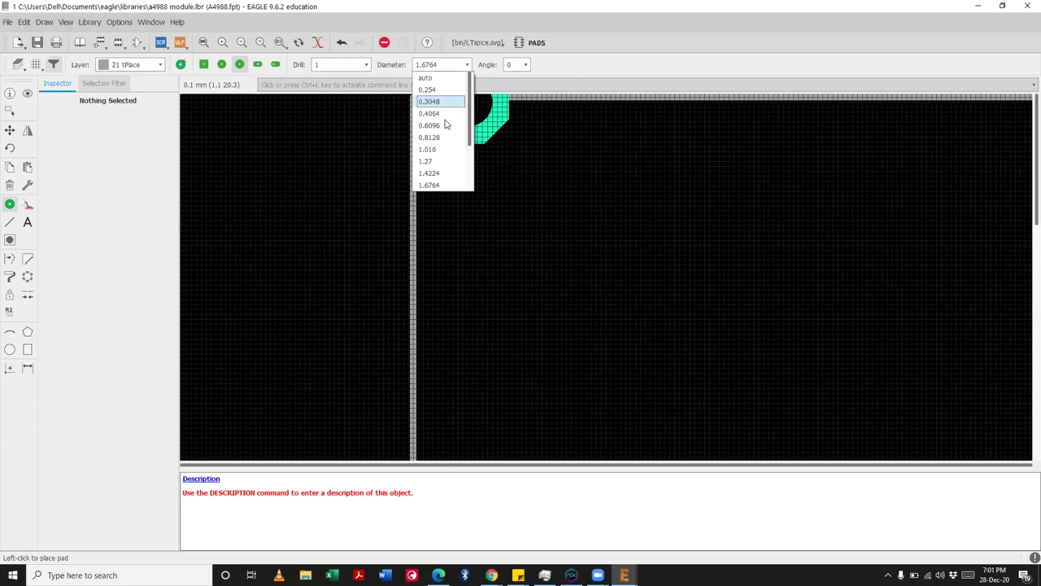
pyautogui.scroll(-2, 441, 159)
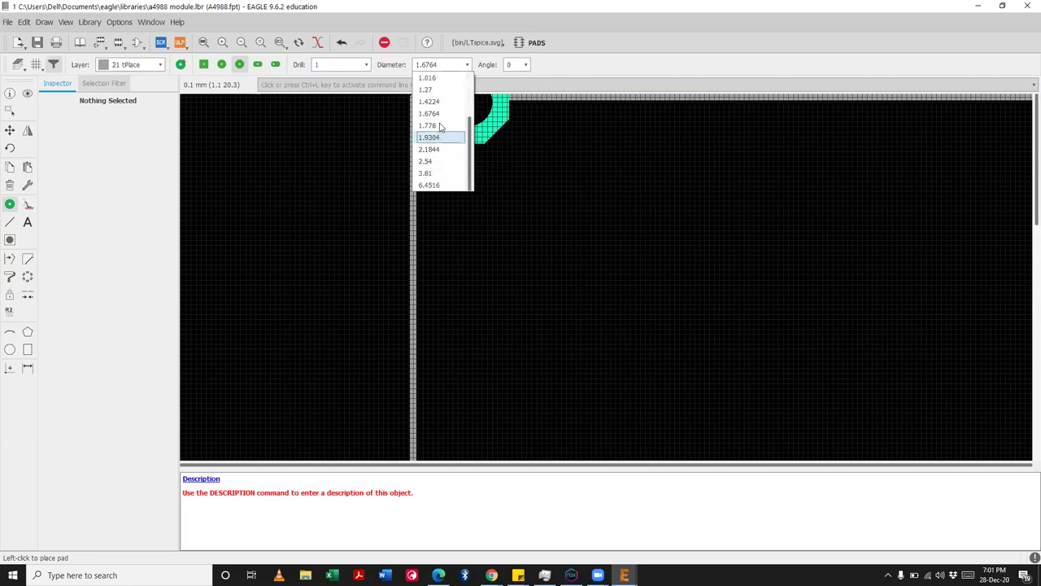
pyautogui.click(431, 136)
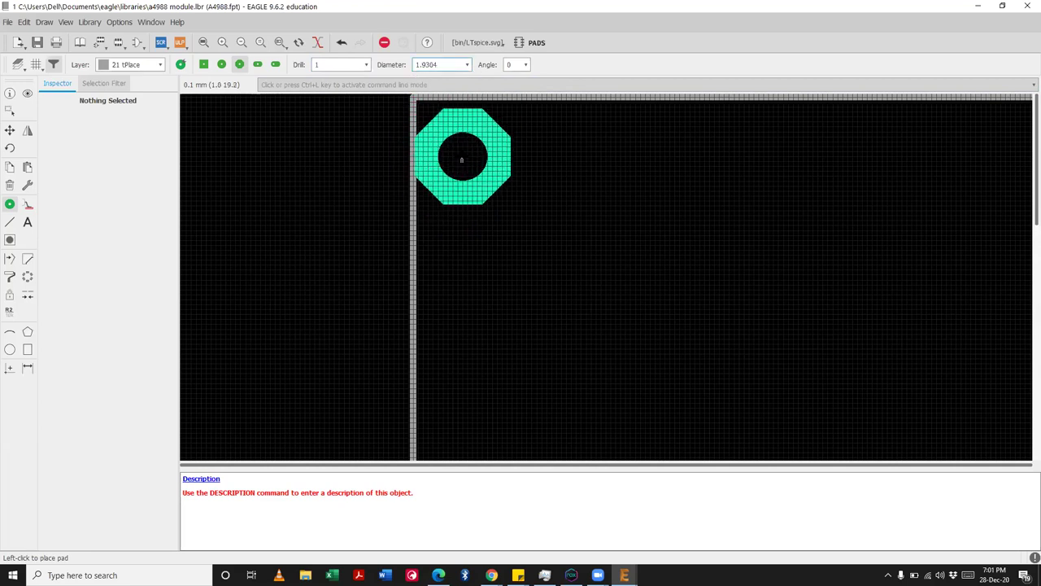
pyautogui.click(467, 65)
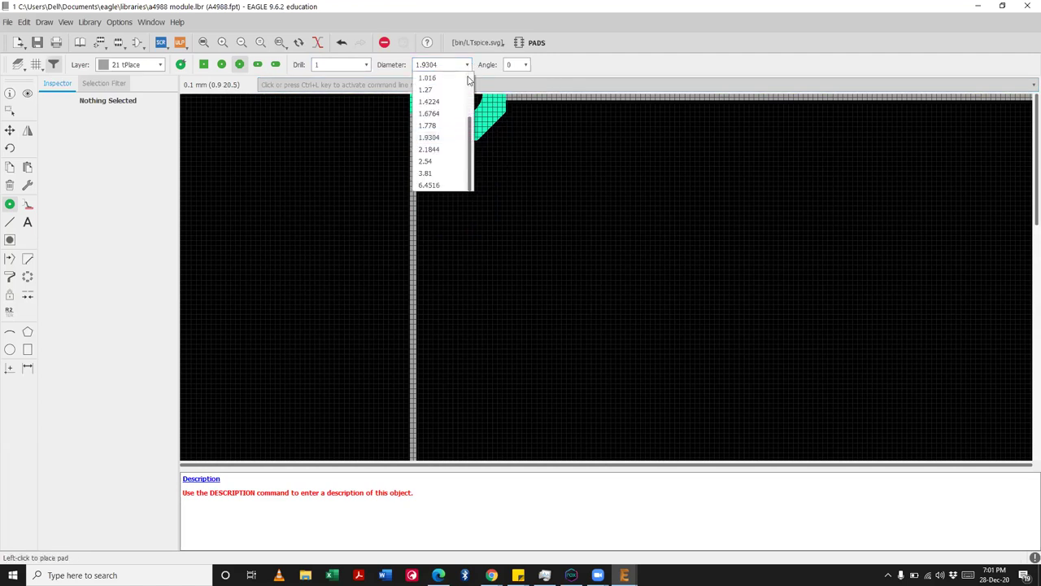
pyautogui.click(437, 126)
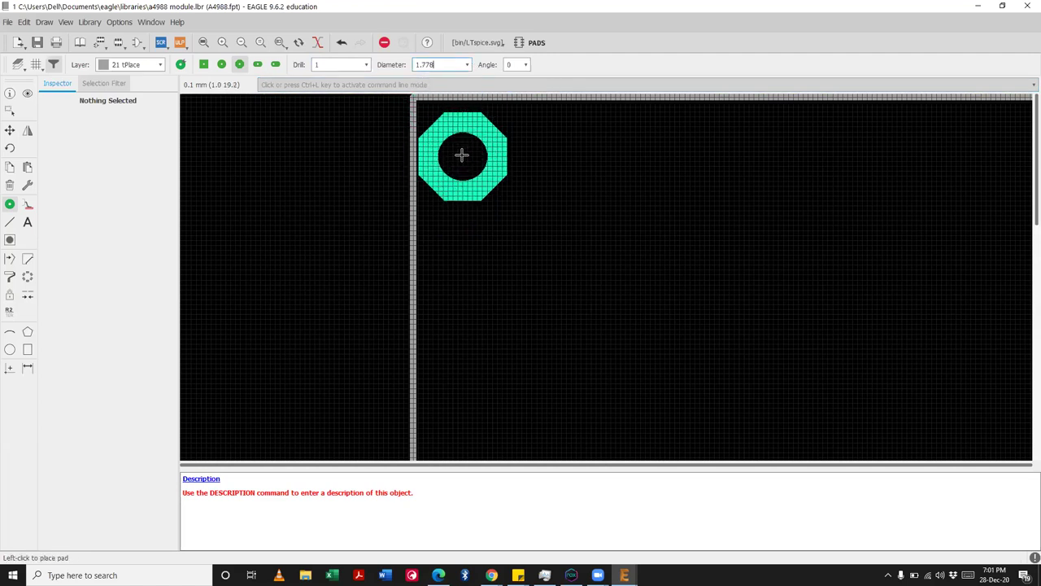
pyautogui.scroll(-3, 461, 156)
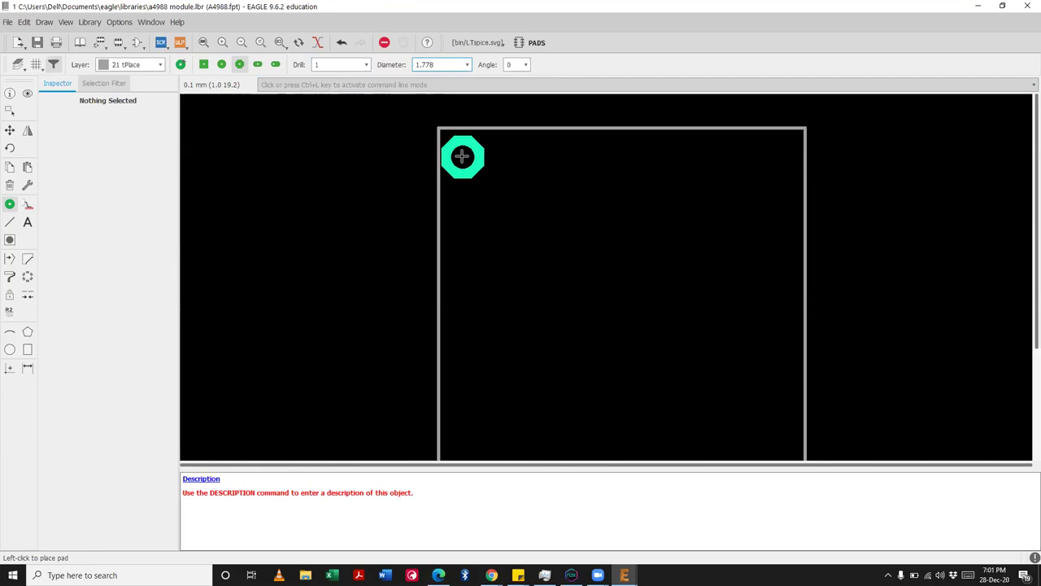
pyautogui.scroll(-1, 461, 155)
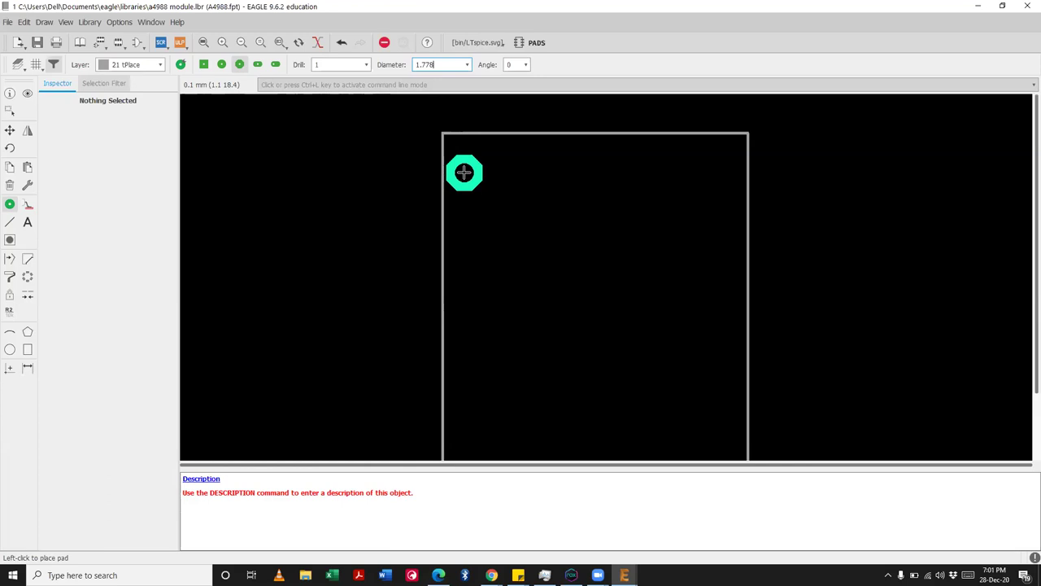
# Step: Set the footprint editor's grid size to 2.54 mm
pyautogui.click(38, 65)
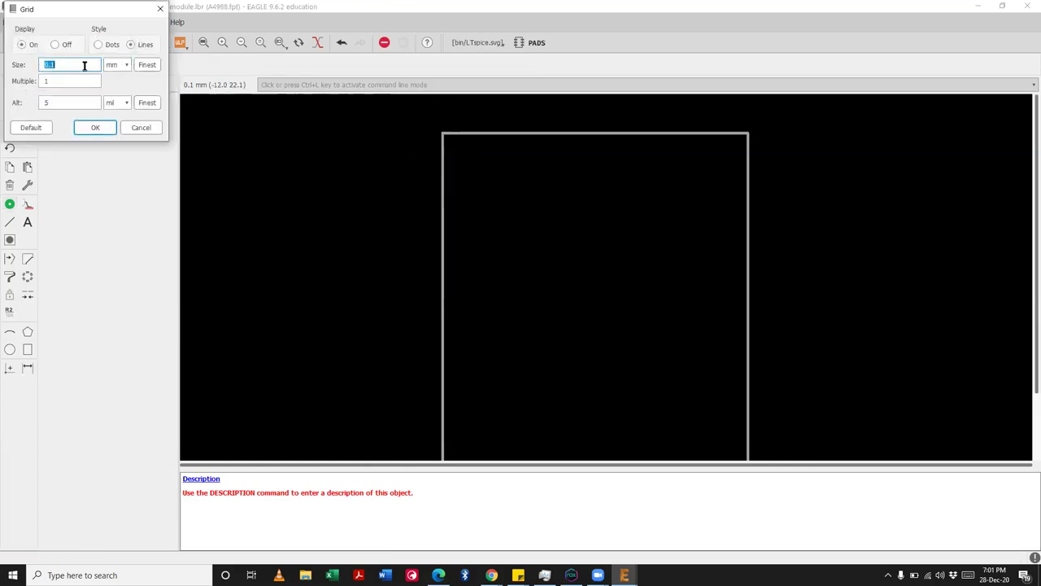
pyautogui.write('2.1')
pyautogui.press('BackSpace')
pyautogui.write('54')
pyautogui.click(88, 129)
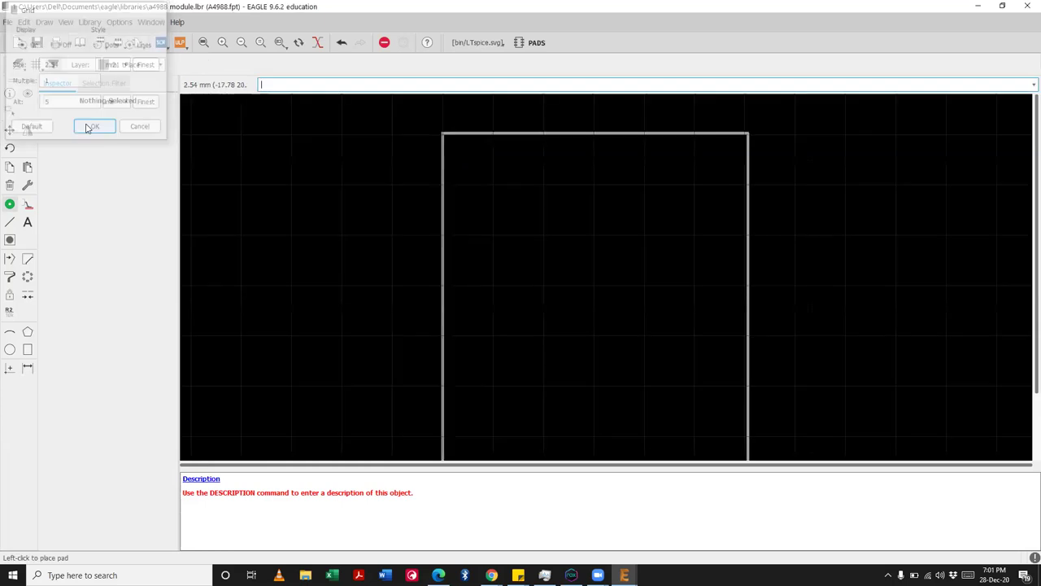
# Step: Try a vertical column of seven pads spaced 2.54 mm apart, 2.54 mm inside the outline's left edge
pyautogui.scroll(-3, 209, 136)
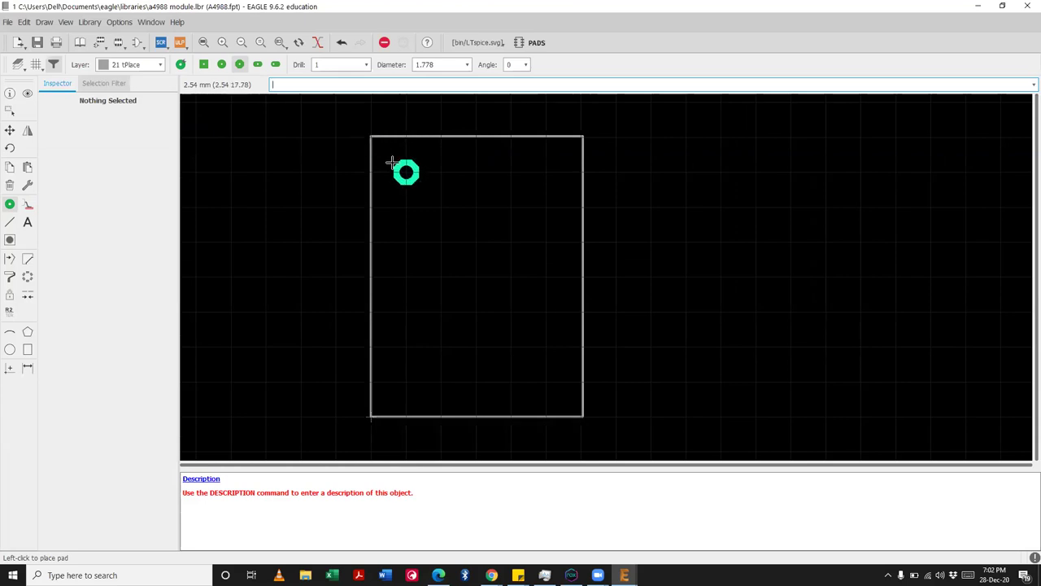
pyautogui.click(392, 167)
pyautogui.click(406, 207)
pyautogui.click(406, 241)
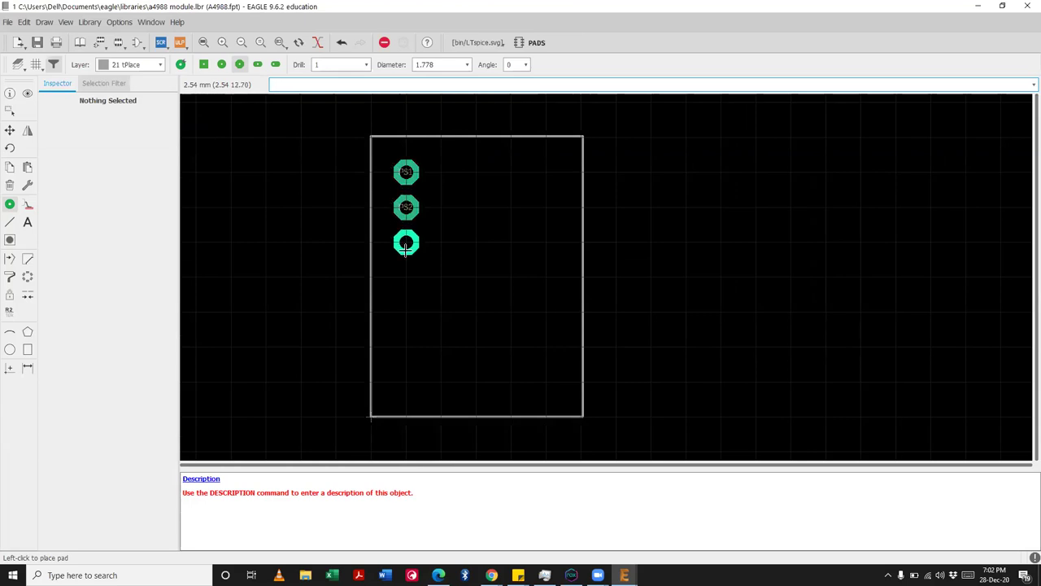
pyautogui.click(408, 277)
pyautogui.click(408, 310)
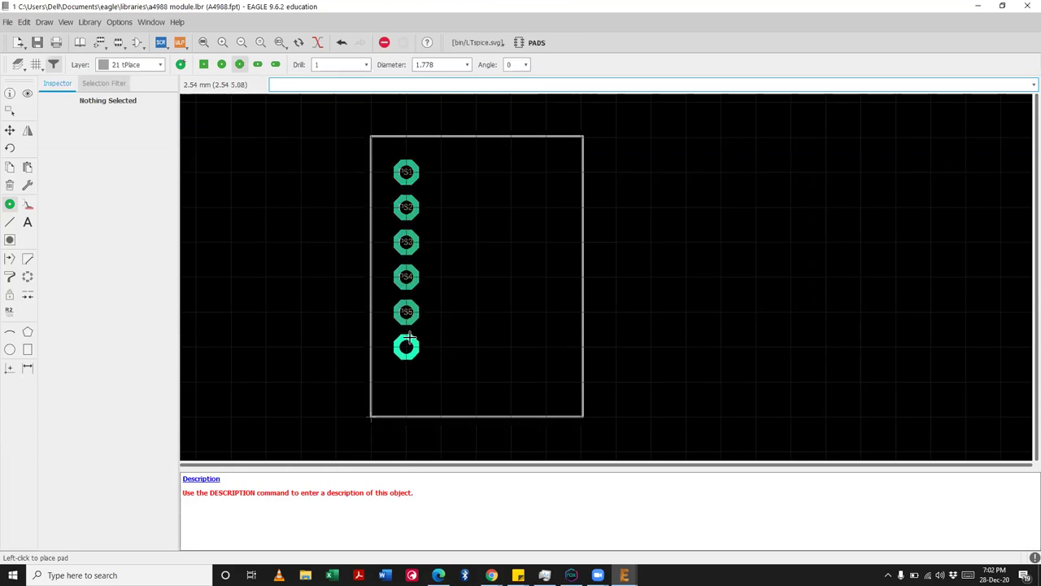
pyautogui.click(407, 351)
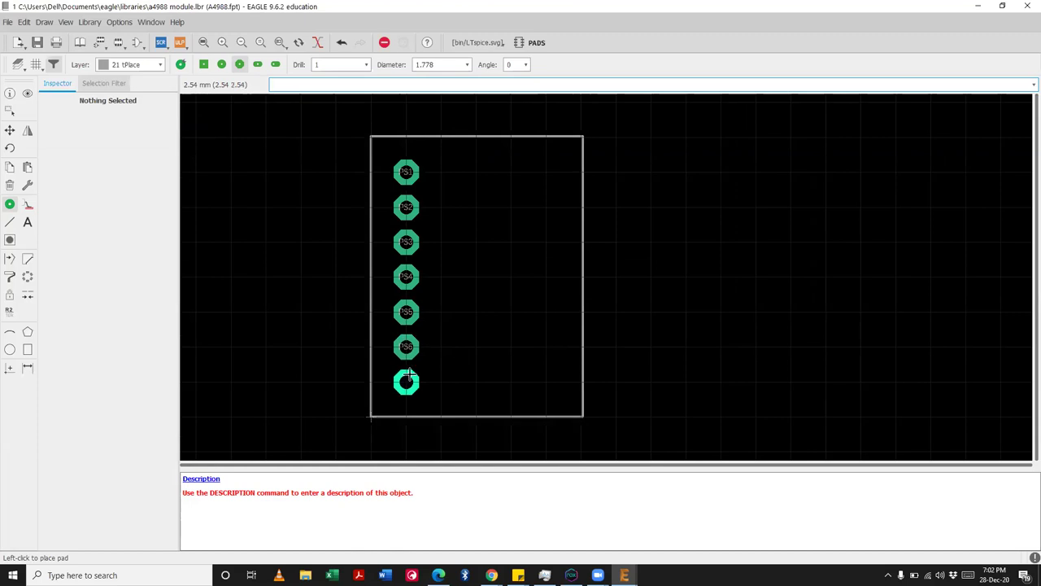
pyautogui.click(407, 380)
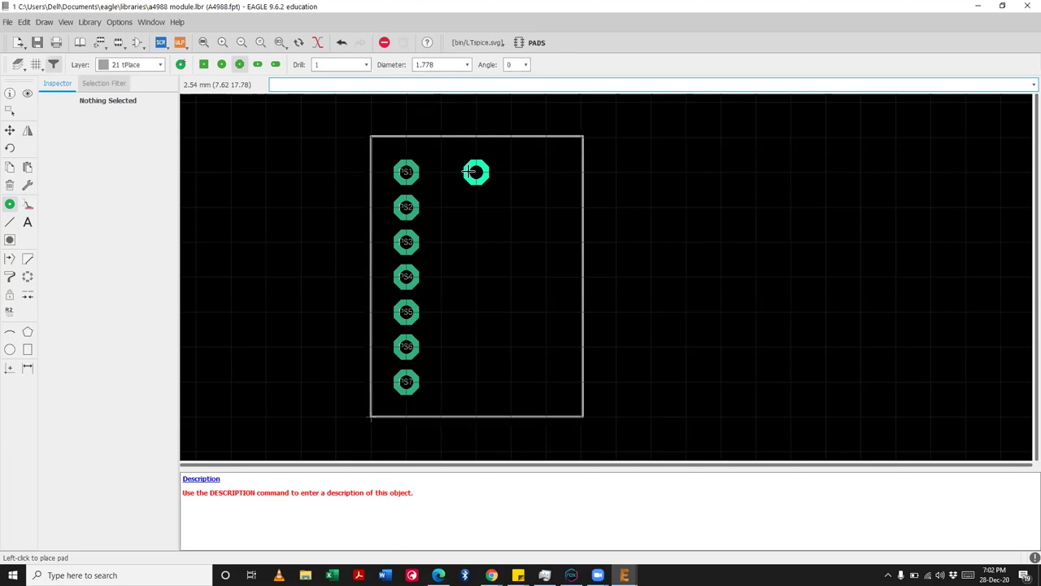
# Step: Undo the placement of all seven pads in the column
pyautogui.hotkey('ctrl', 'z')
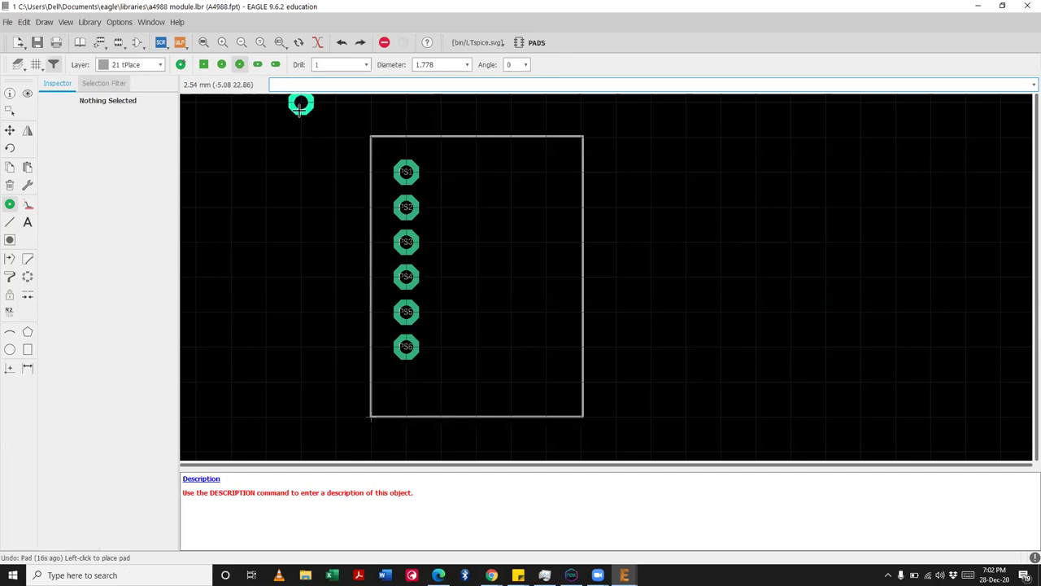
pyautogui.hotkey('ctrl', 'z')
pyautogui.hotkey('ctrl', 'z')
pyautogui.hotkey('ctrl', 'z')
pyautogui.hotkey('ctrl', 'z')
pyautogui.hotkey('ctrl', 'z')
pyautogui.hotkey('ctrl', 'z')
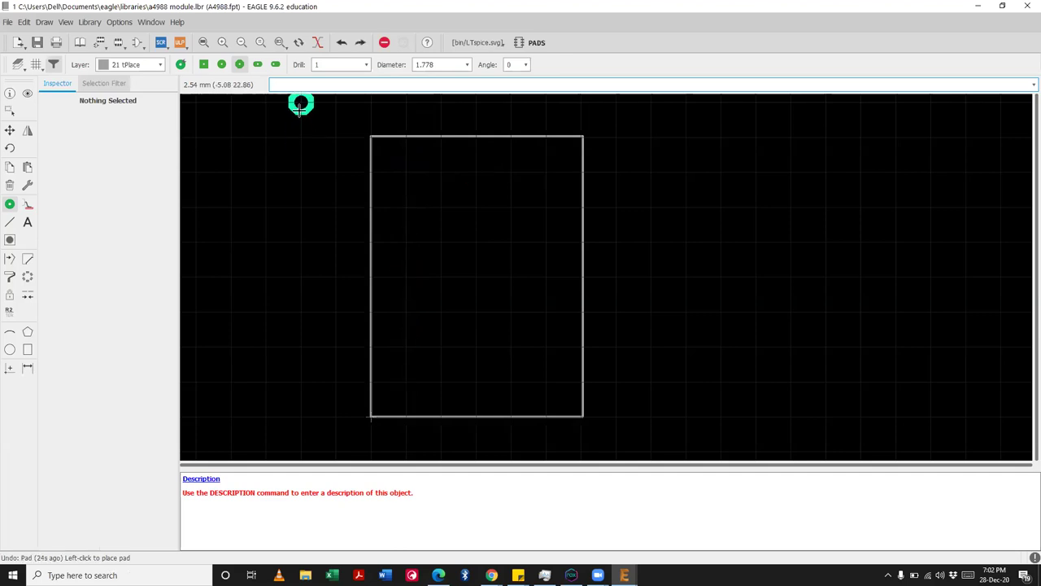
# Step: Set the footprint editor's grid size to 1.27 mm
pyautogui.click(36, 64)
pyautogui.click(49, 65)
pyautogui.moveTo(48, 64); pyautogui.dragTo(32, 62)
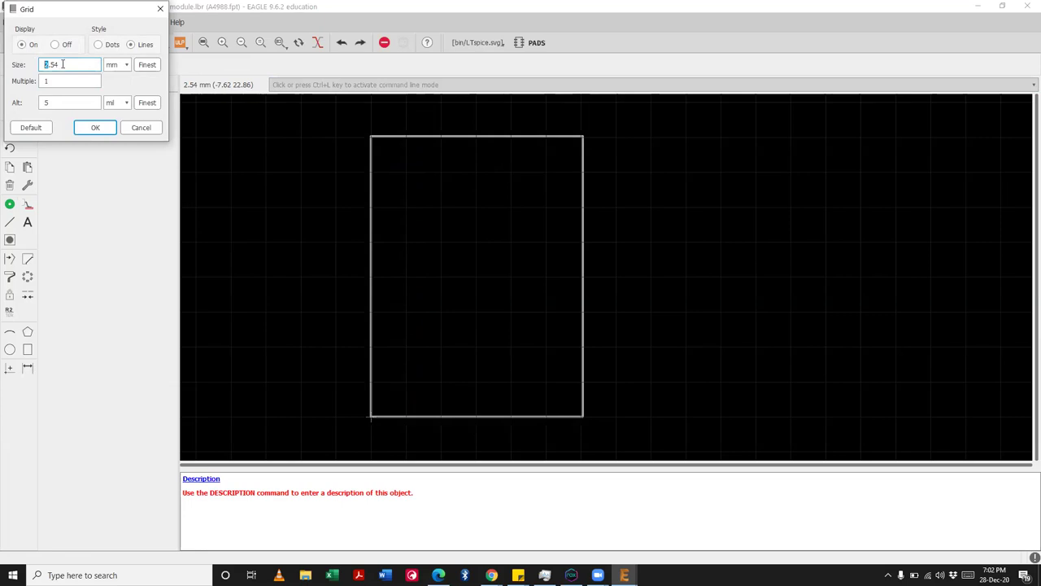
pyautogui.moveTo(61, 63); pyautogui.dragTo(6, 62)
pyautogui.write('1.27')
pyautogui.click(95, 127)
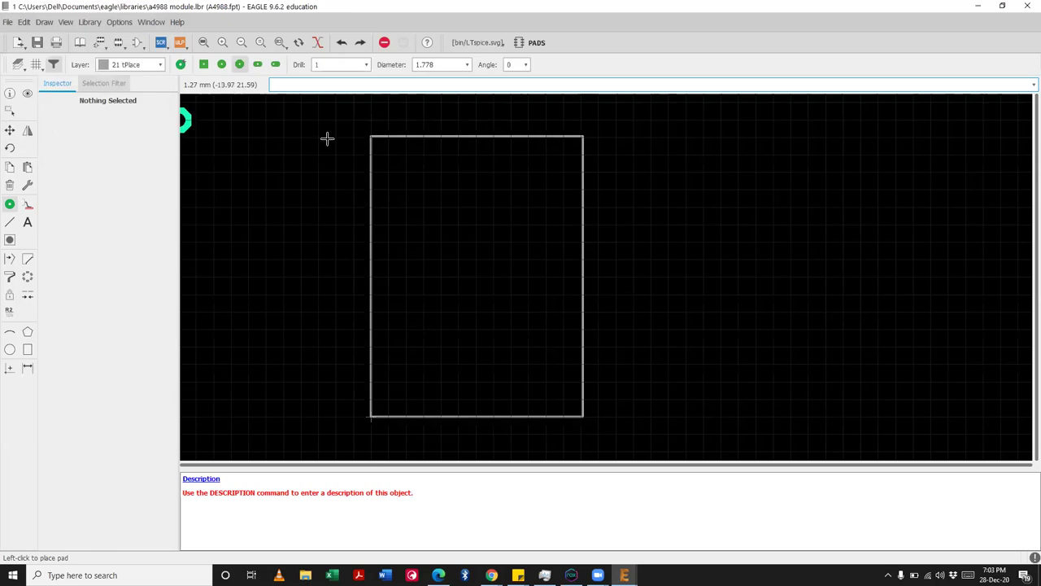
# Step: Place a column of eight pads spaced 2.54 mm apart, 1.27 mm inside the outline's left edge, from upper corner to lower corner
pyautogui.click(389, 155)
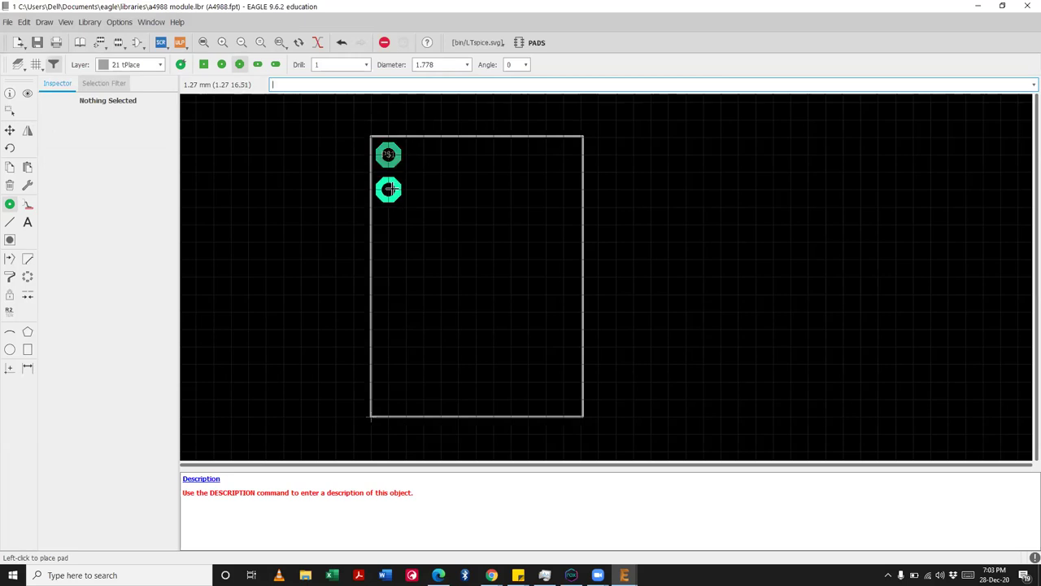
pyautogui.click(389, 190)
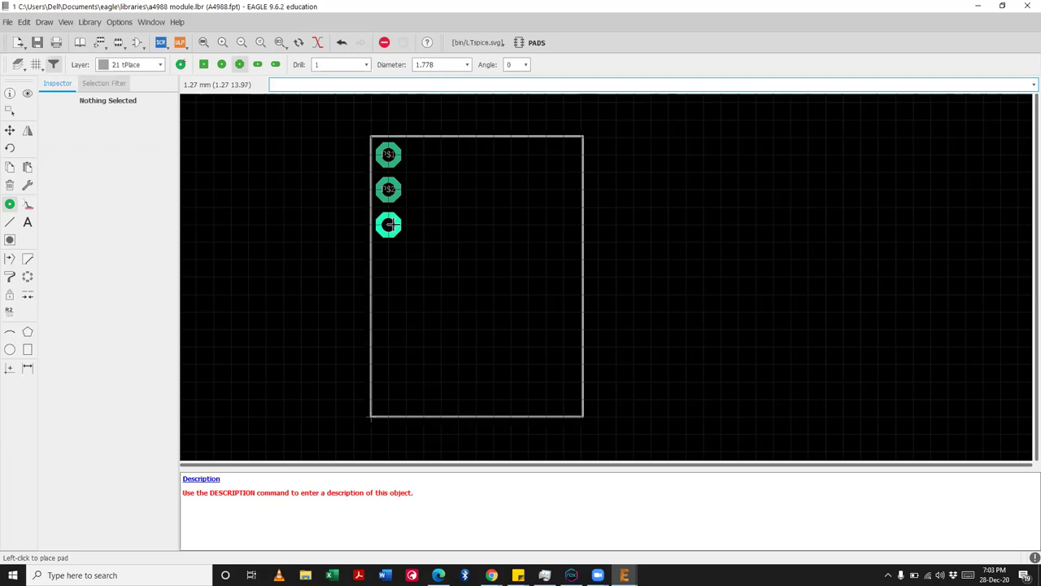
pyautogui.click(389, 225)
pyautogui.click(389, 259)
pyautogui.click(389, 294)
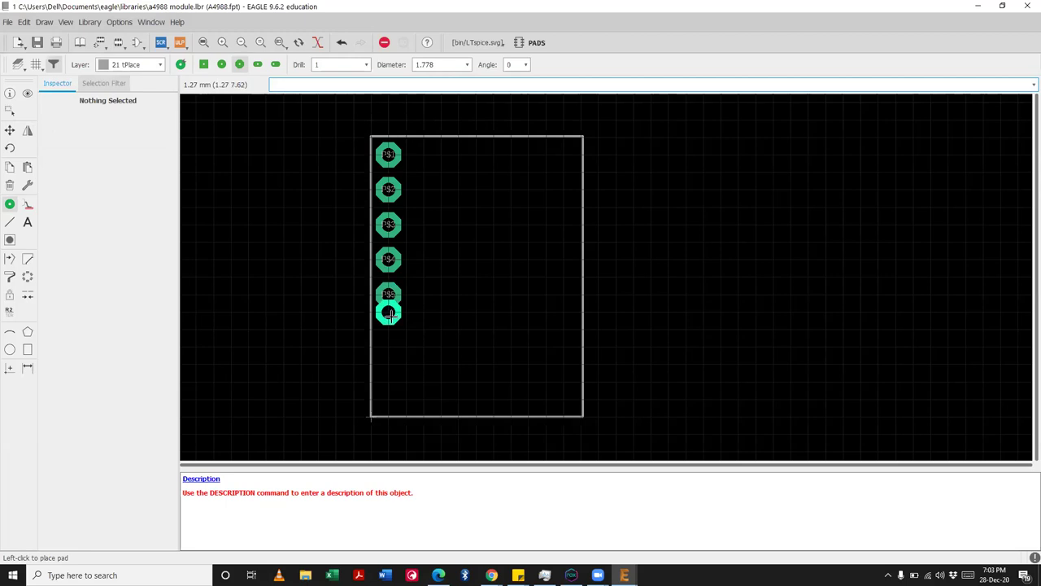
pyautogui.click(389, 329)
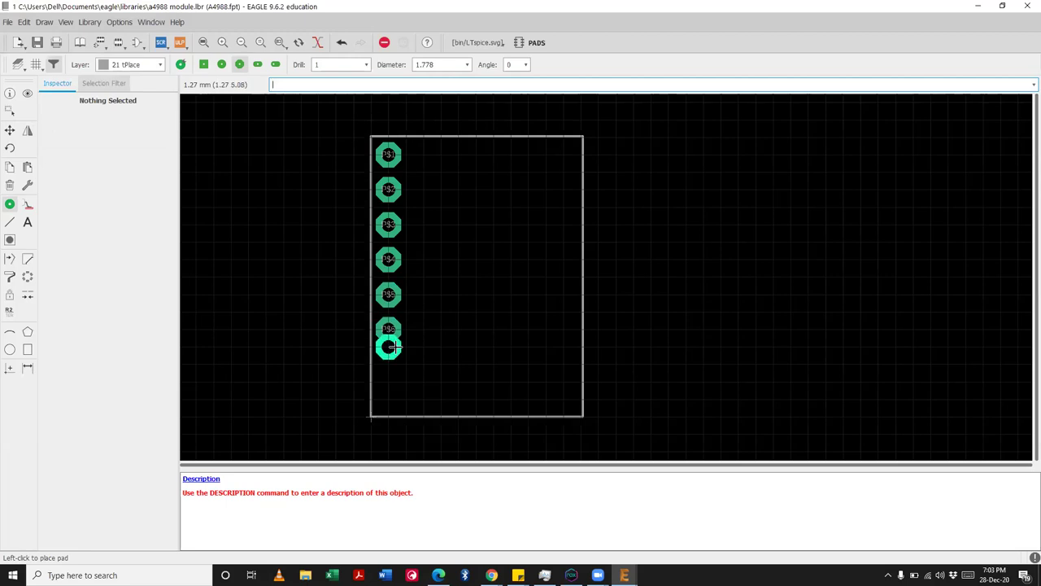
pyautogui.click(389, 365)
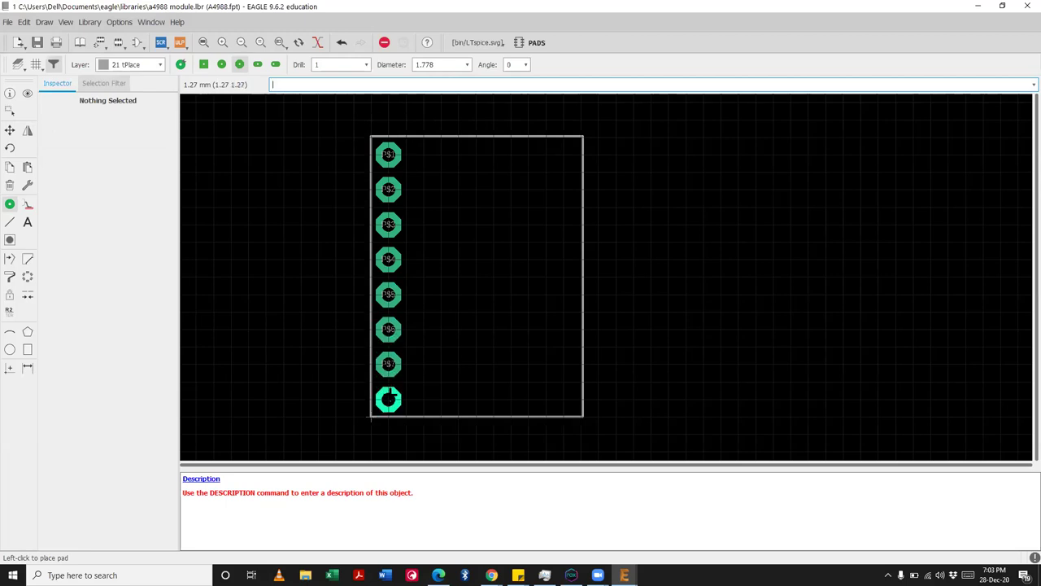
pyautogui.click(389, 399)
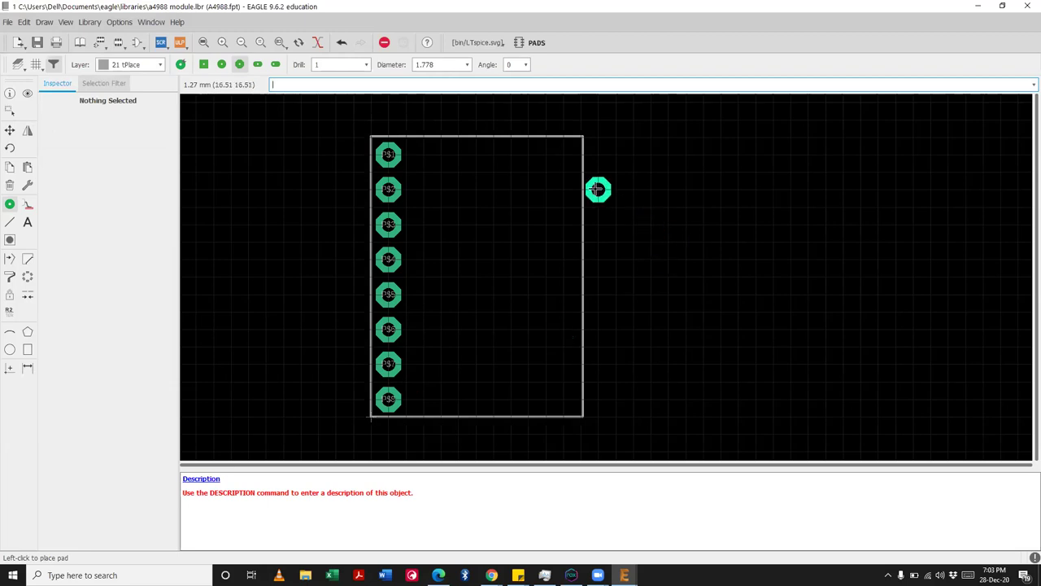
# Step: Place a second column of eight pads along the outline's right edge at x = 13.97 mm, level with the first column's pads
pyautogui.click(564, 155)
pyautogui.click(563, 189)
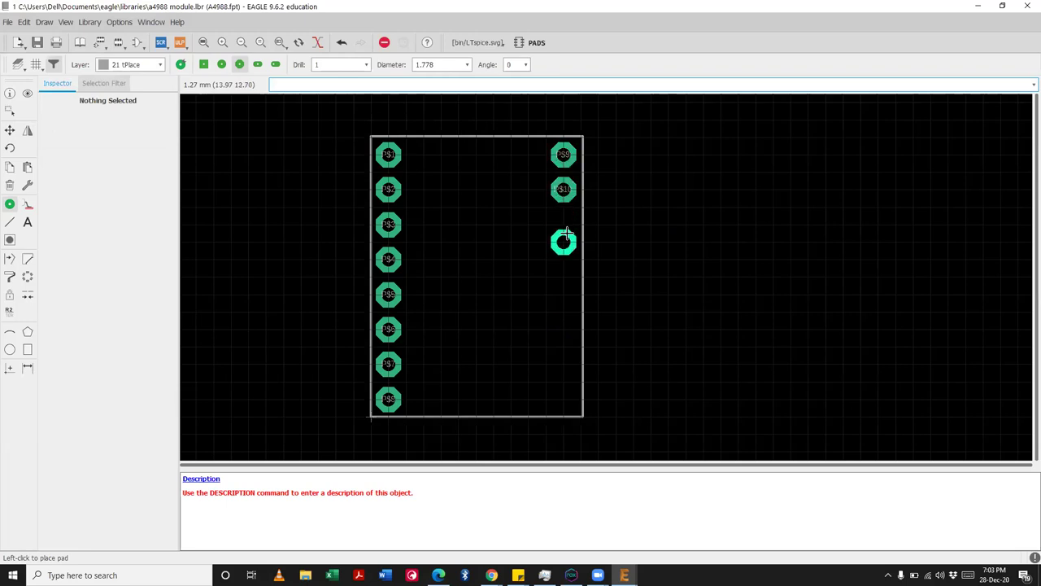
pyautogui.click(564, 225)
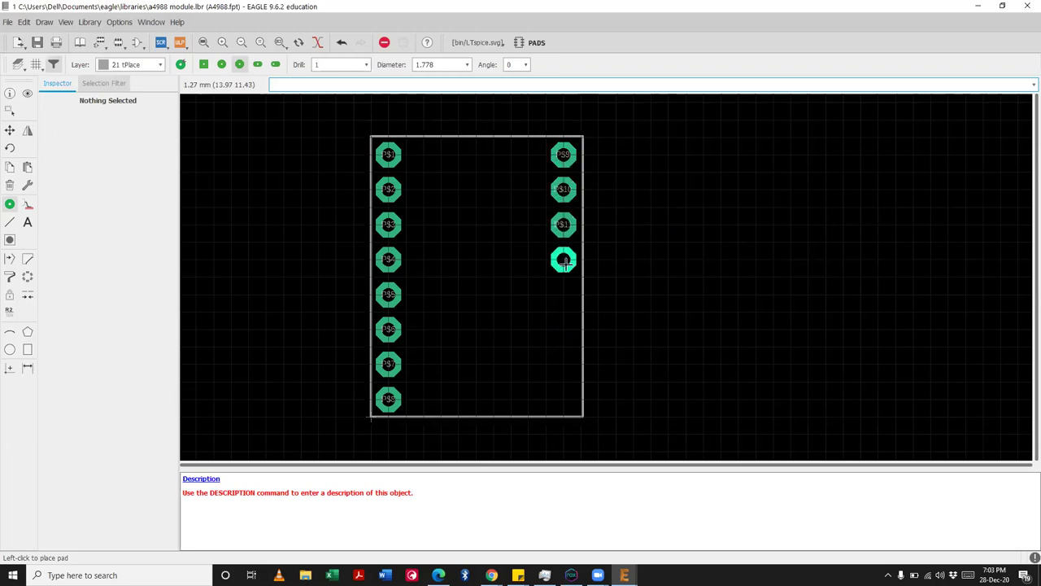
pyautogui.click(564, 260)
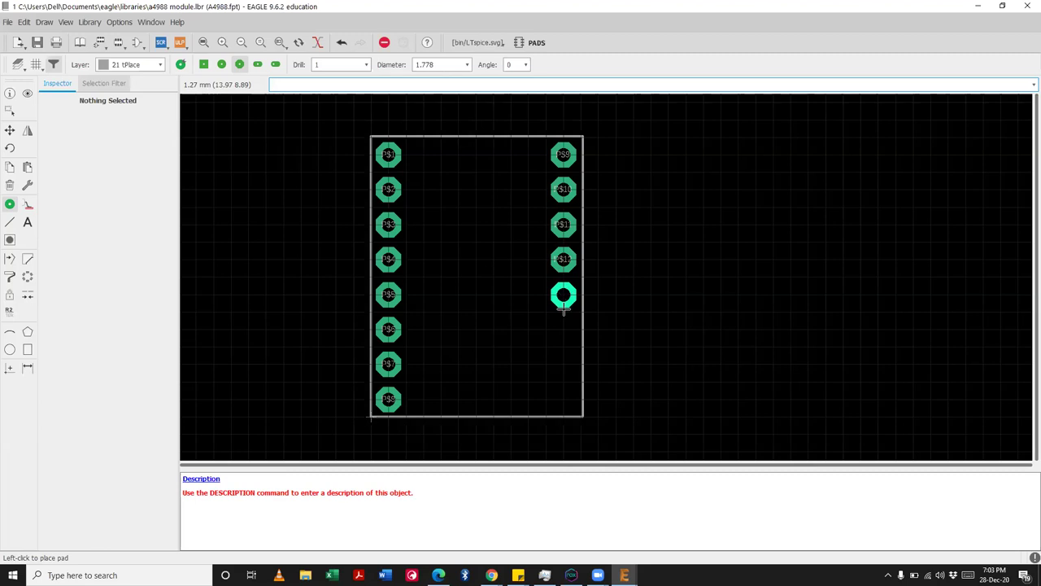
pyautogui.click(564, 295)
pyautogui.click(563, 329)
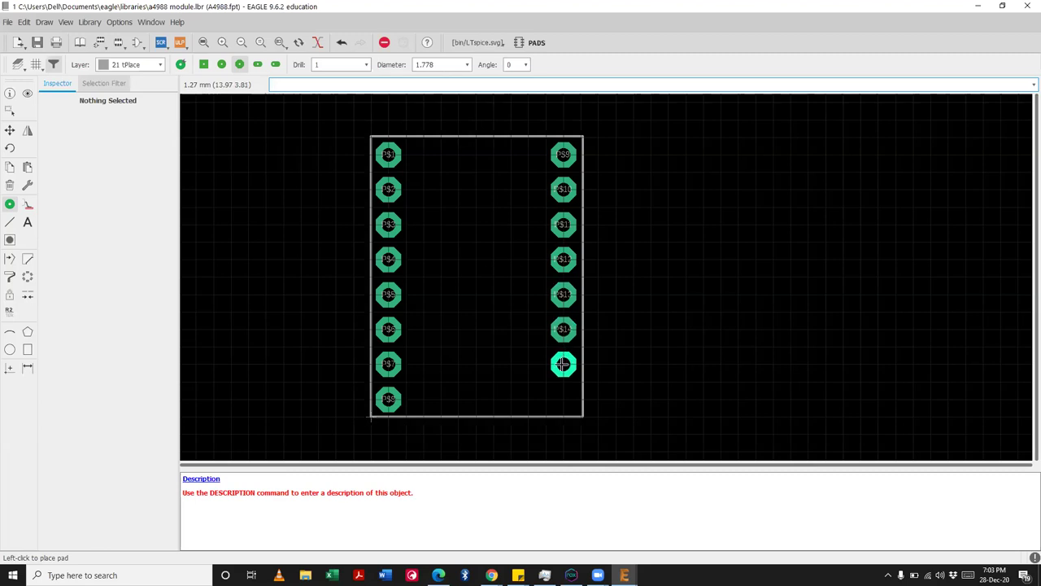
pyautogui.click(564, 364)
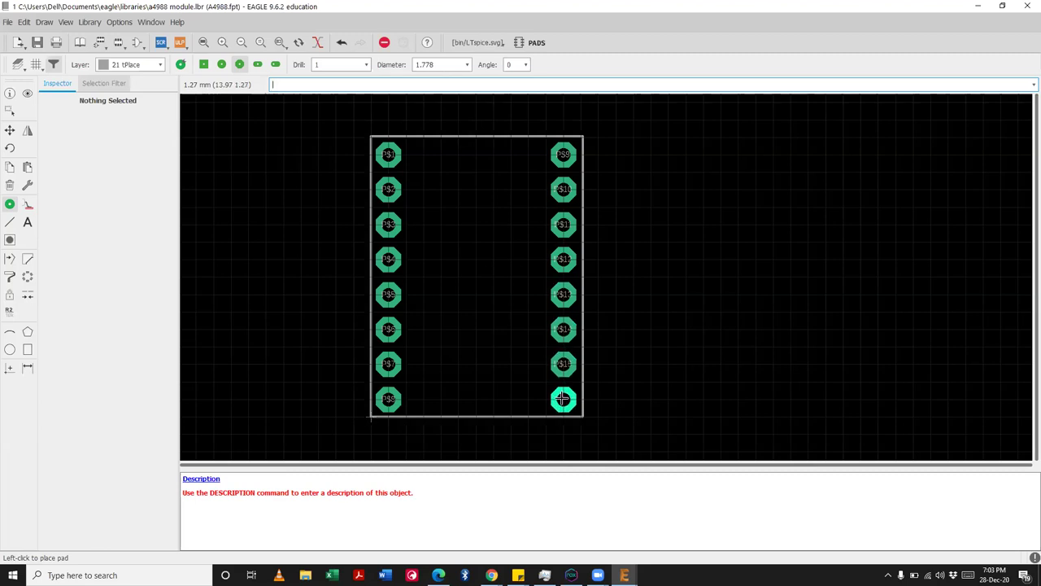
pyautogui.click(564, 399)
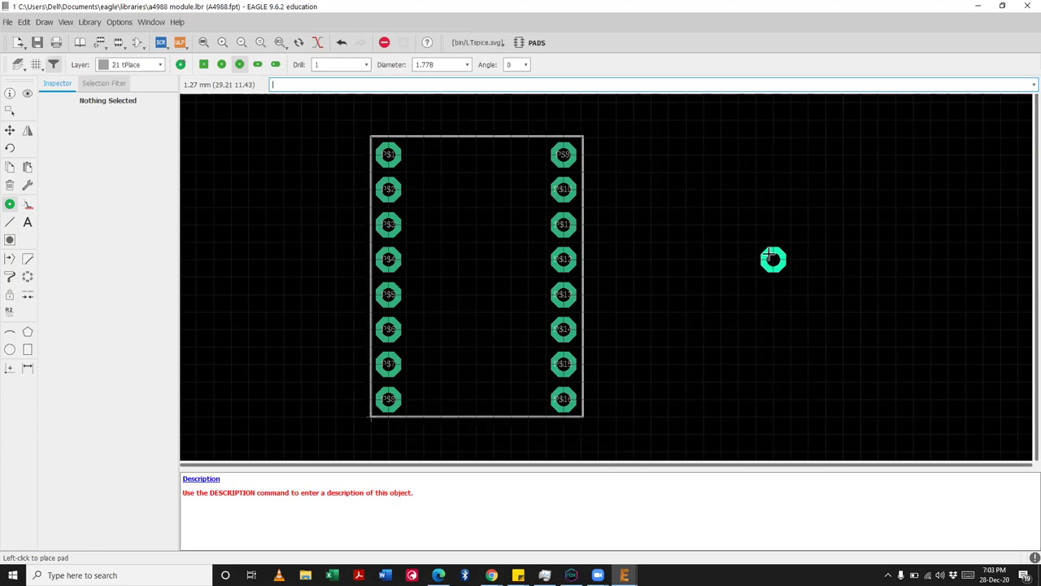
# Step: Save the library with the 16-pad footprint and end pad placement
pyautogui.hotkey('ctrl', 's')
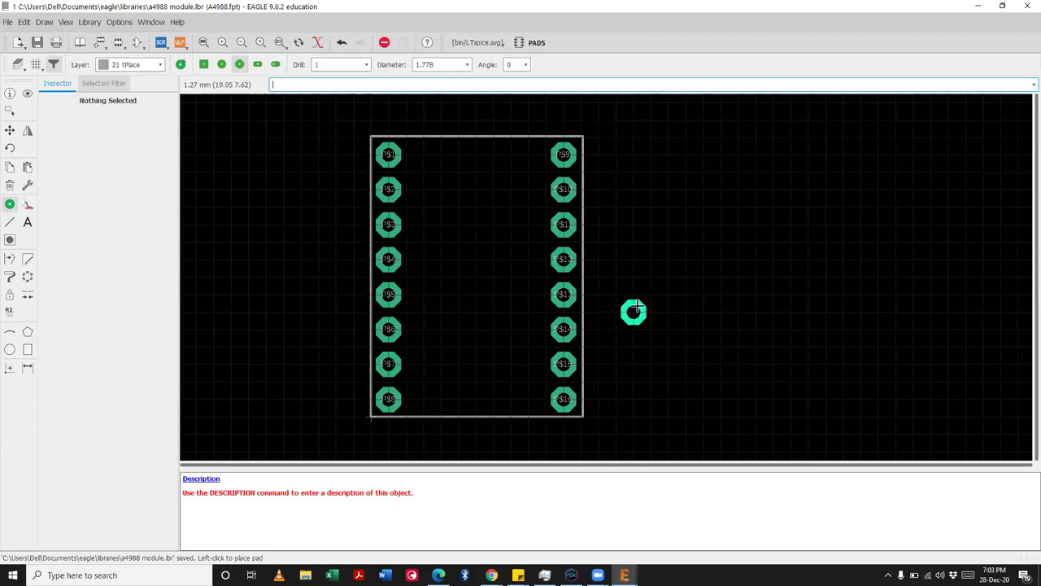
pyautogui.press('Escape')
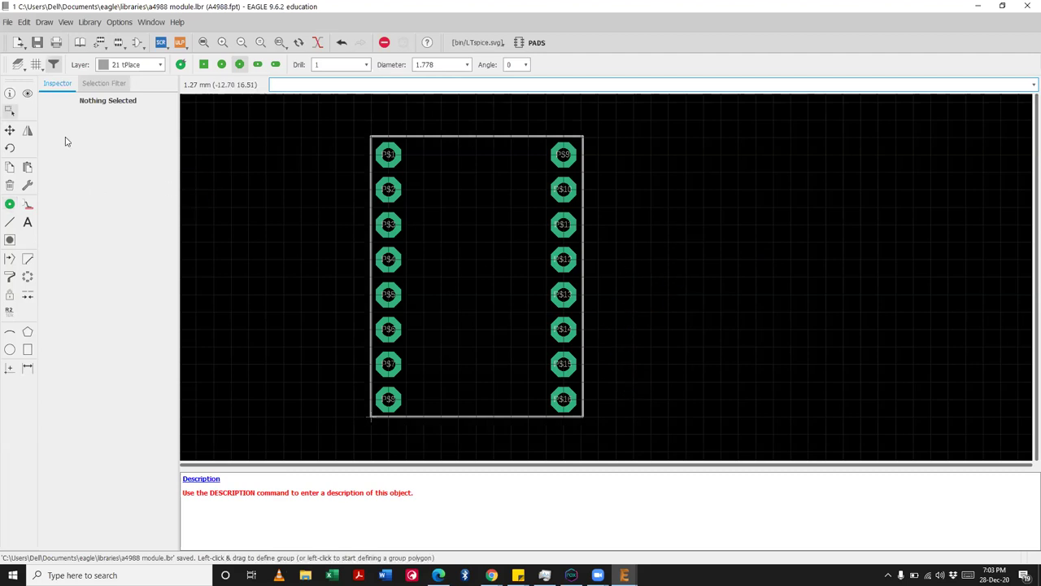
pyautogui.scroll(2, 432, 193)
pyautogui.scroll(-5, 432, 193)
pyautogui.scroll(1, 443, 175)
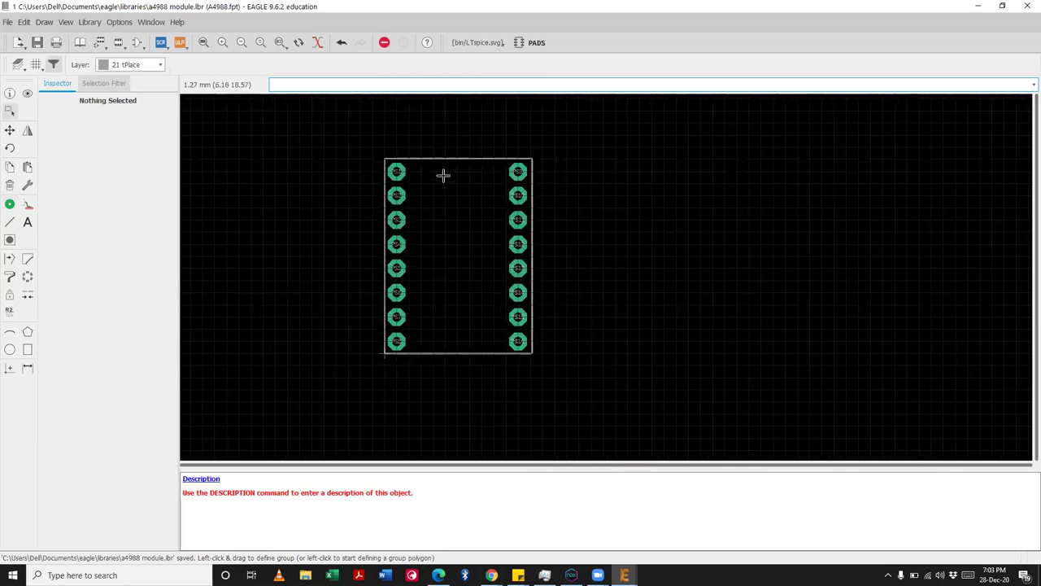
# Step: Place a >VALUE text label of size 1.27 just below the module outline on the tPlace layer, at about (3.81, -2.54) mm
pyautogui.scroll(1, 443, 175)
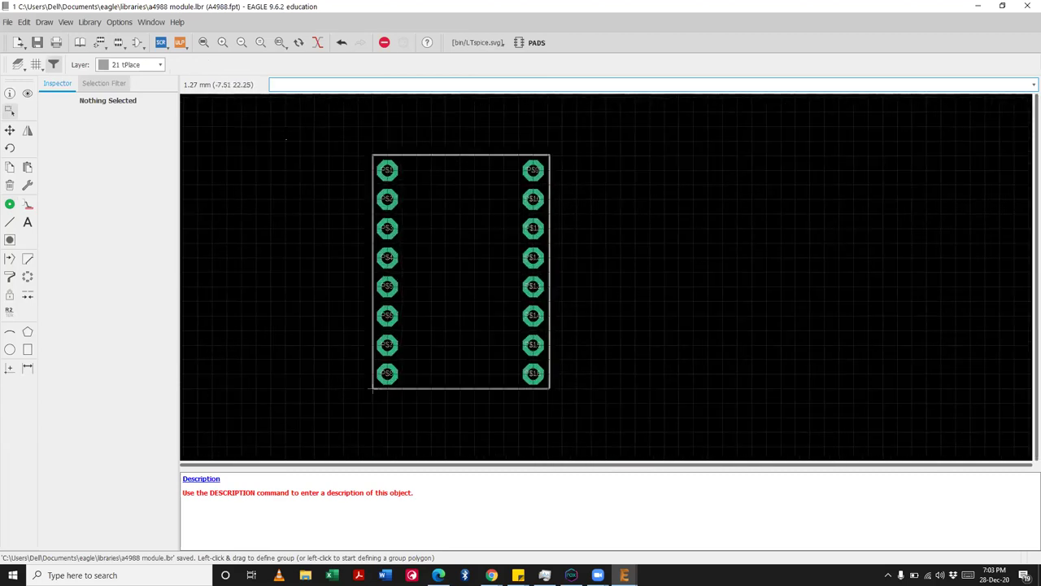
pyautogui.click(29, 225)
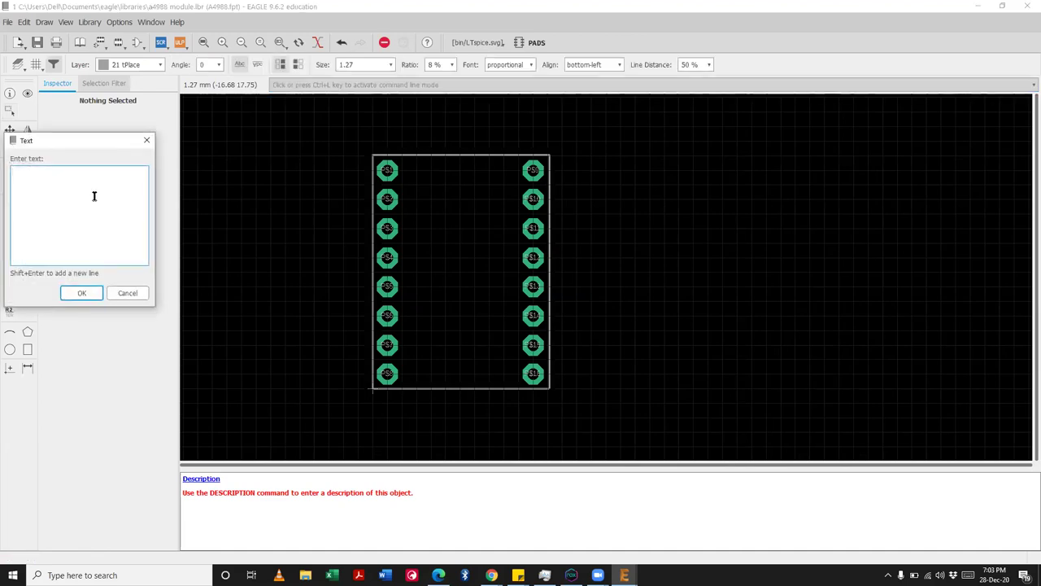
pyautogui.write('>Value')
pyautogui.click(82, 293)
pyautogui.click(415, 408)
pyautogui.press('BackSpace')
pyautogui.press('BackSpace')
pyautogui.press('BackSpace')
pyautogui.write('VAL')
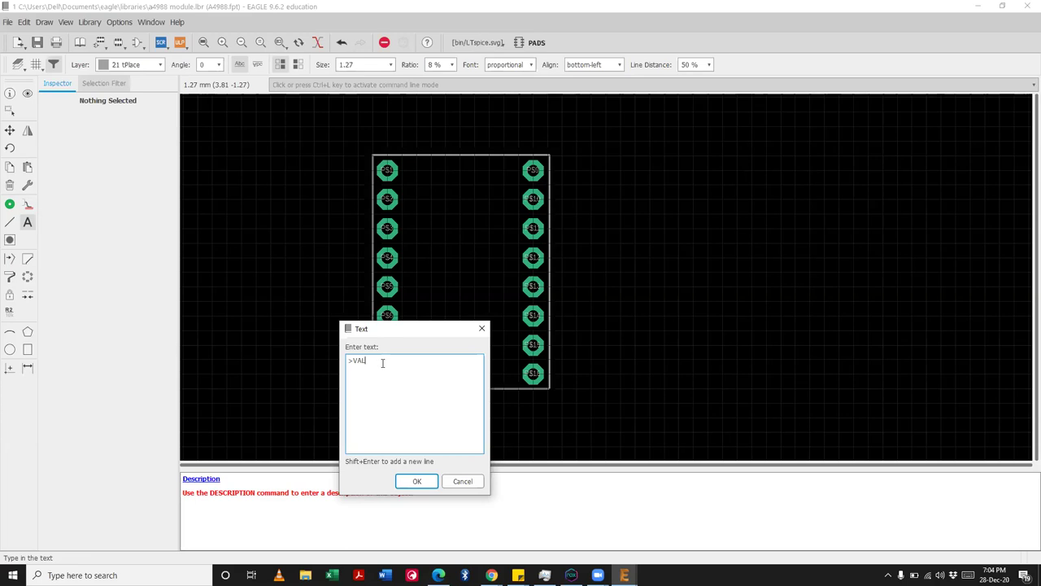
pyautogui.write('UE')
pyautogui.click(413, 482)
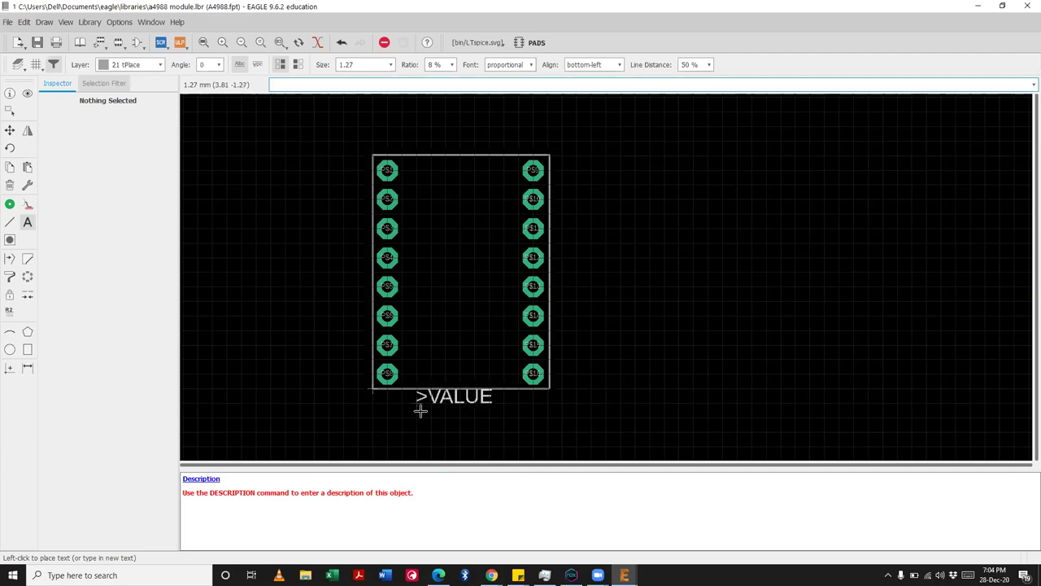
pyautogui.click(419, 412)
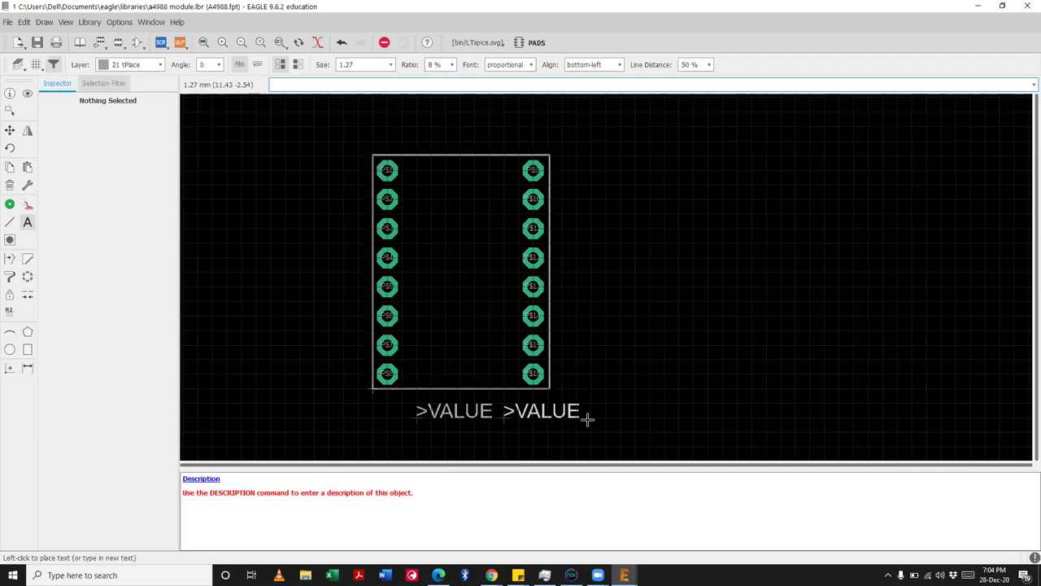
# Step: Place a >NAME text label just above the module outline at about (3.81, 21.59) mm
pyautogui.press('Escape')
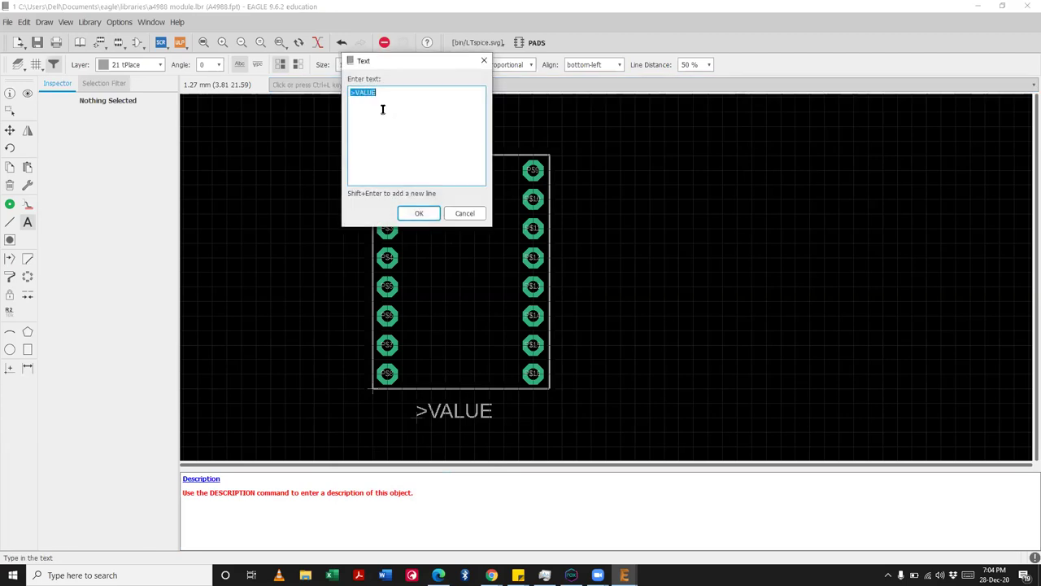
pyautogui.write('>VALU')
pyautogui.press('BackSpace')
pyautogui.press('BackSpace')
pyautogui.press('BackSpace')
pyautogui.write('NAME')
pyautogui.click(419, 213)
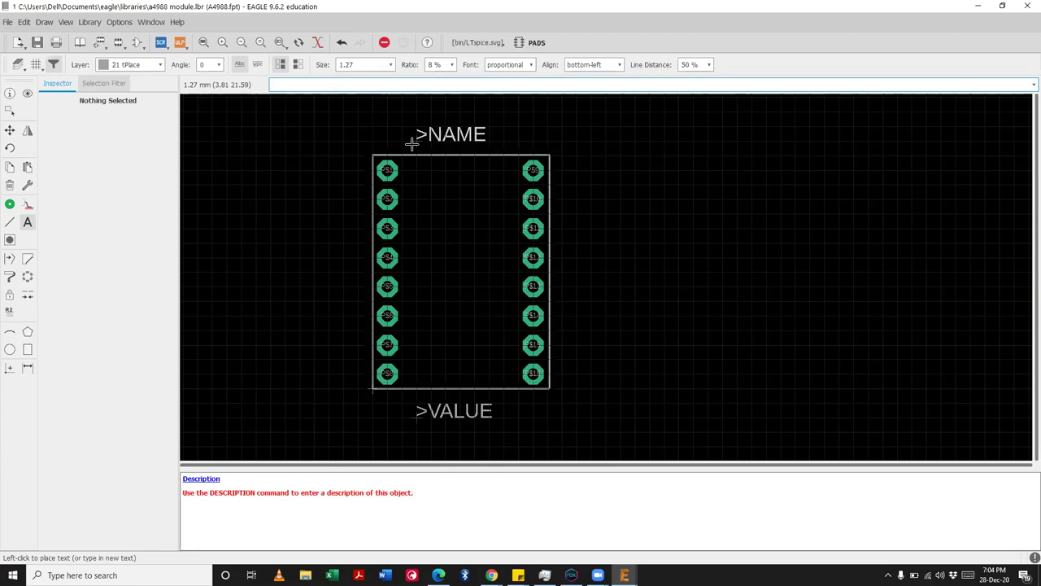
pyautogui.click(412, 143)
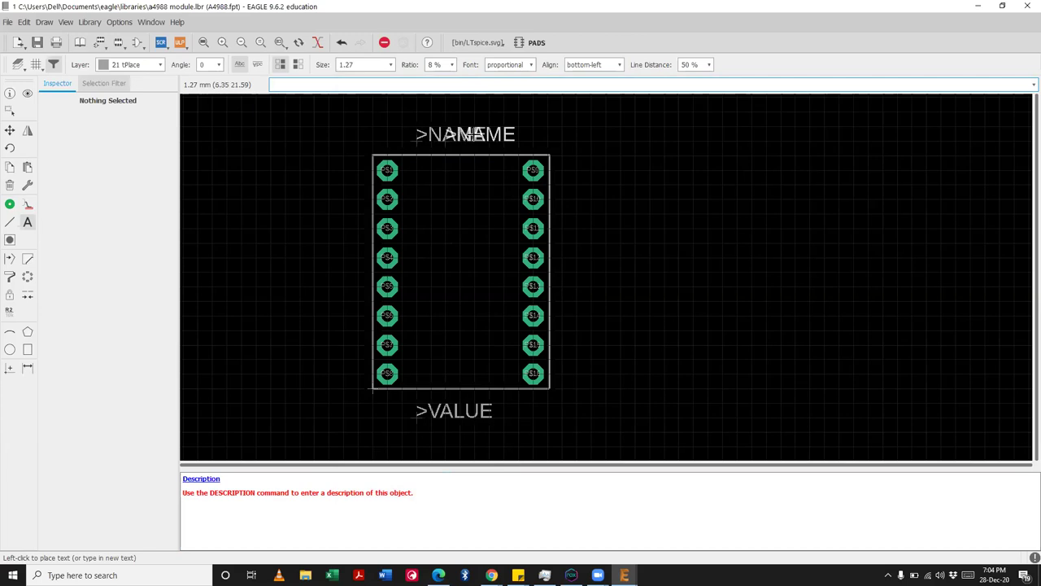
# Step: Place the text A4988, rotated 90 degrees, inside the outline between the pad columns at about (7.62, 1.27) mm
pyautogui.press('Escape')
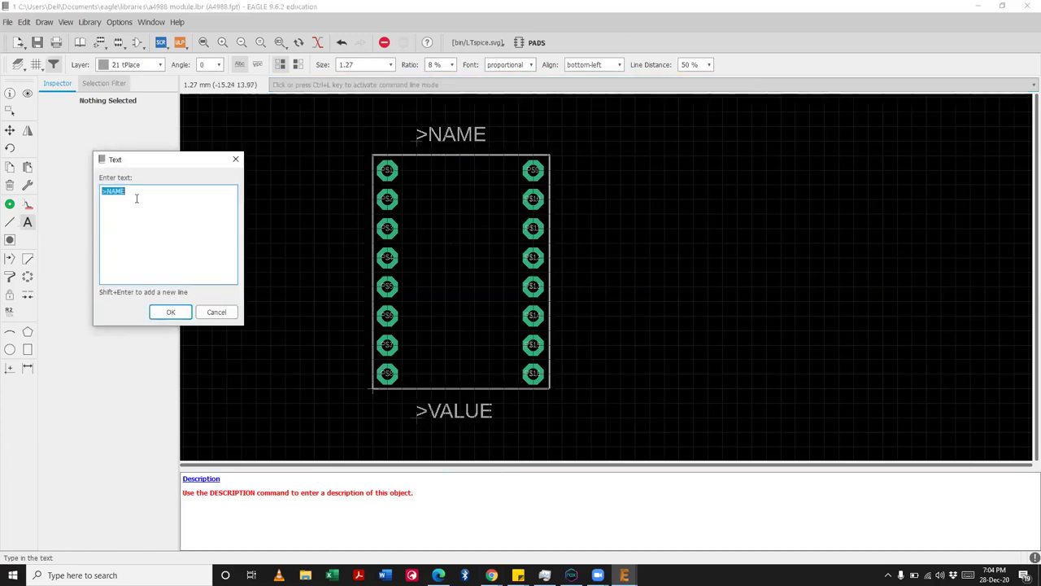
pyautogui.write('a')
pyautogui.press('BackSpace')
pyautogui.write('A4988')
pyautogui.click(165, 314)
pyautogui.rightClick(417, 273)
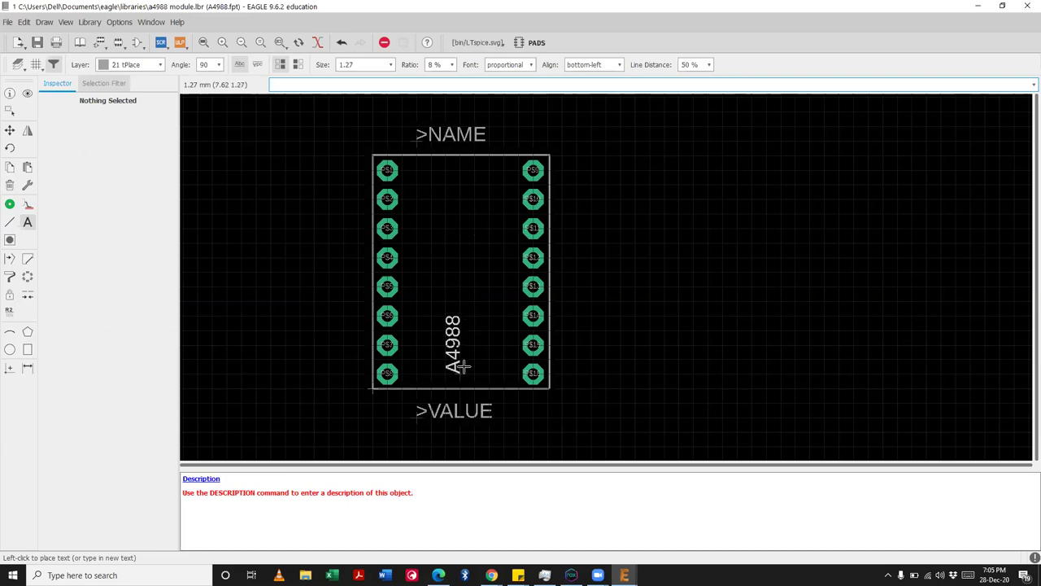
pyautogui.click(460, 367)
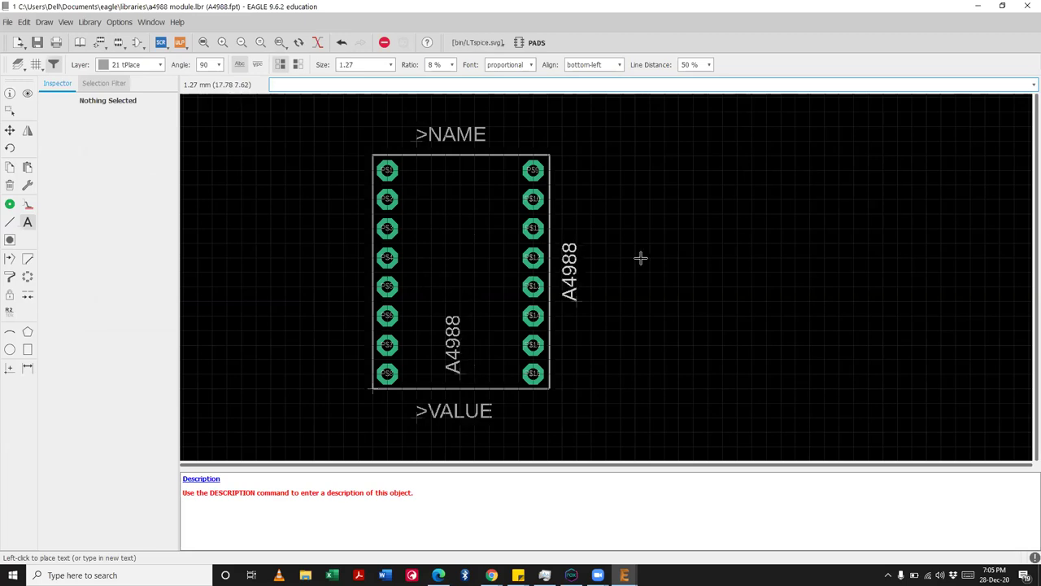
pyautogui.press('Escape')
pyautogui.press('Escape')
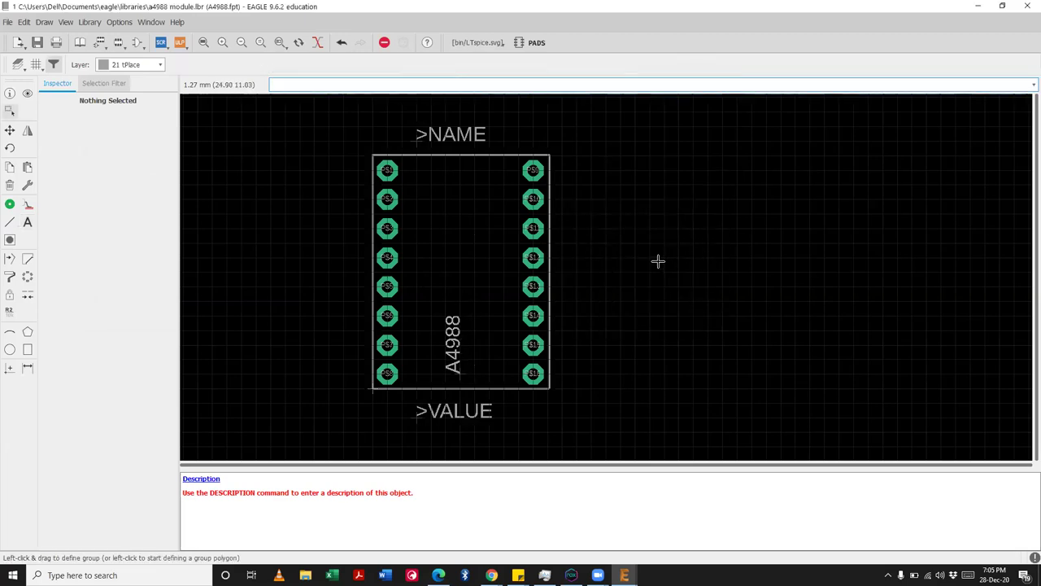
# Step: Save the library with the labelled footprint and open the A4988 device for editing
pyautogui.hotkey('ctrl', 's')
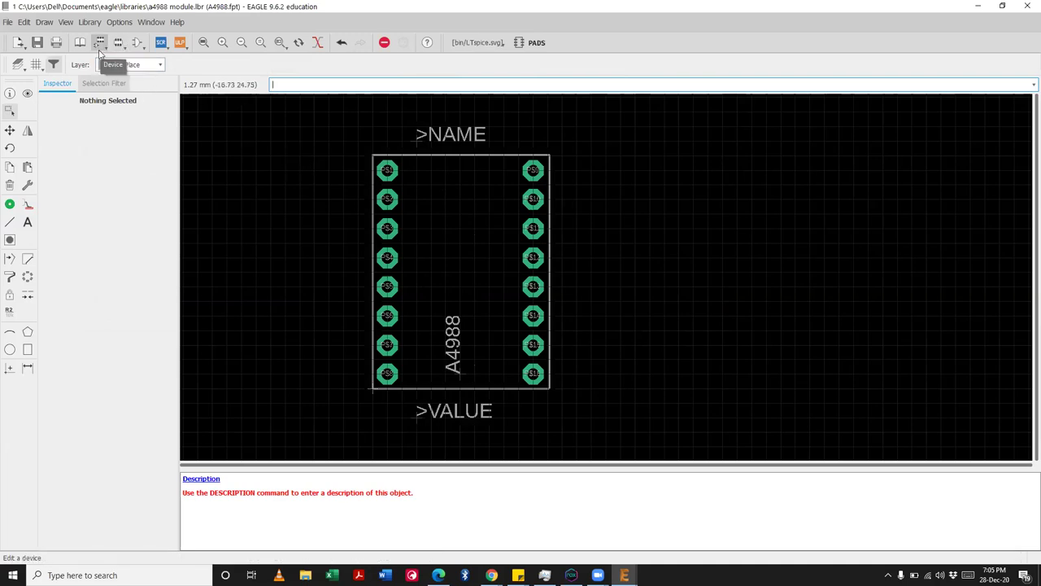
pyautogui.hotkey('ctrl', 's')
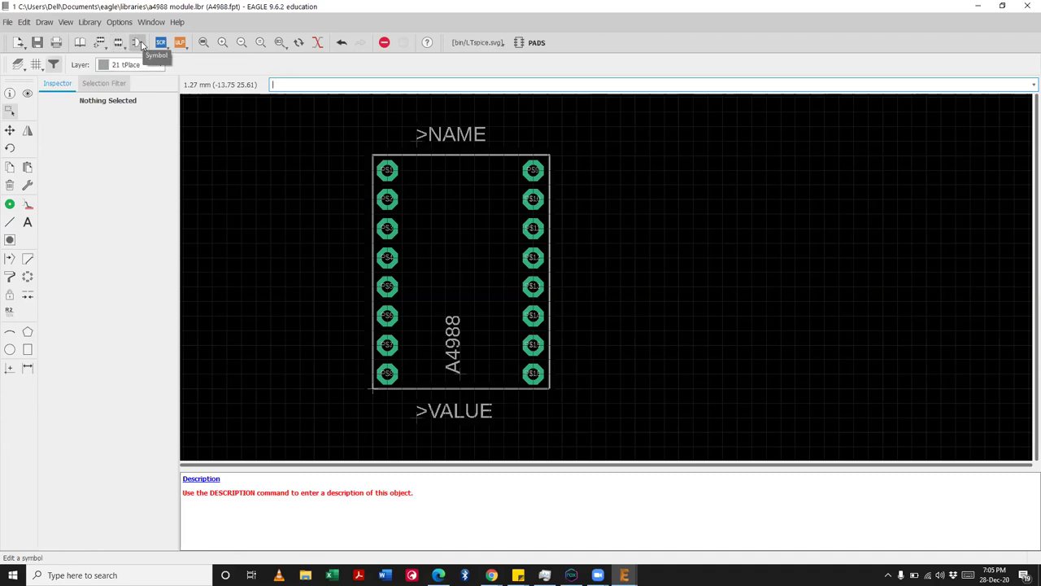
pyautogui.click(99, 42)
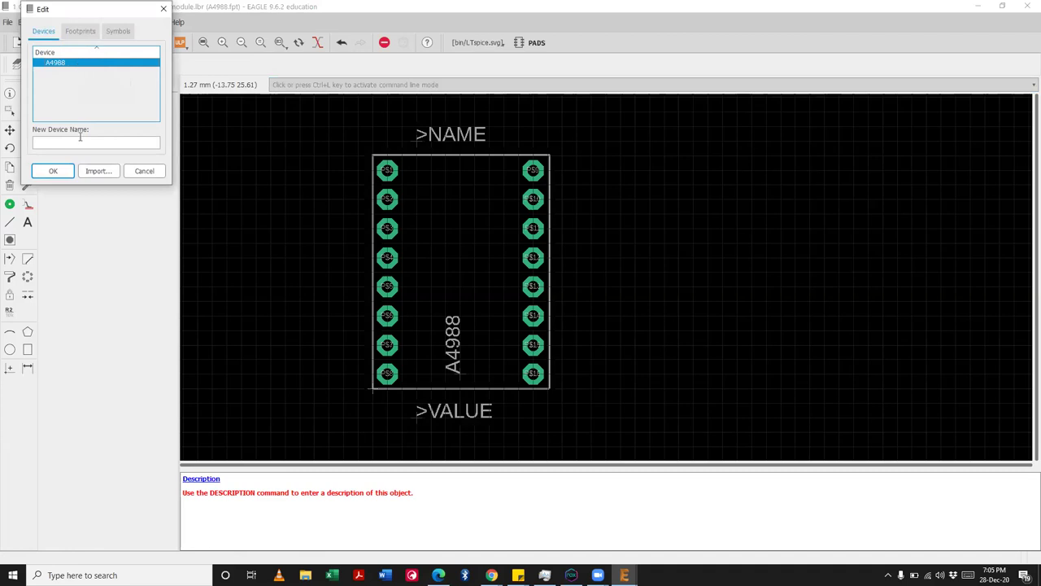
pyautogui.click(54, 171)
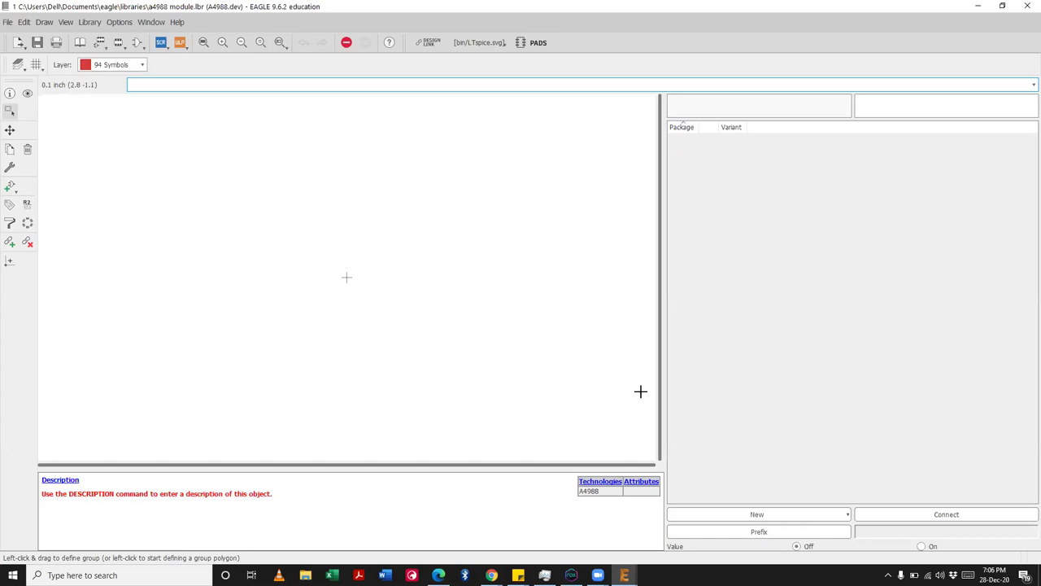
pyautogui.click(10, 189)
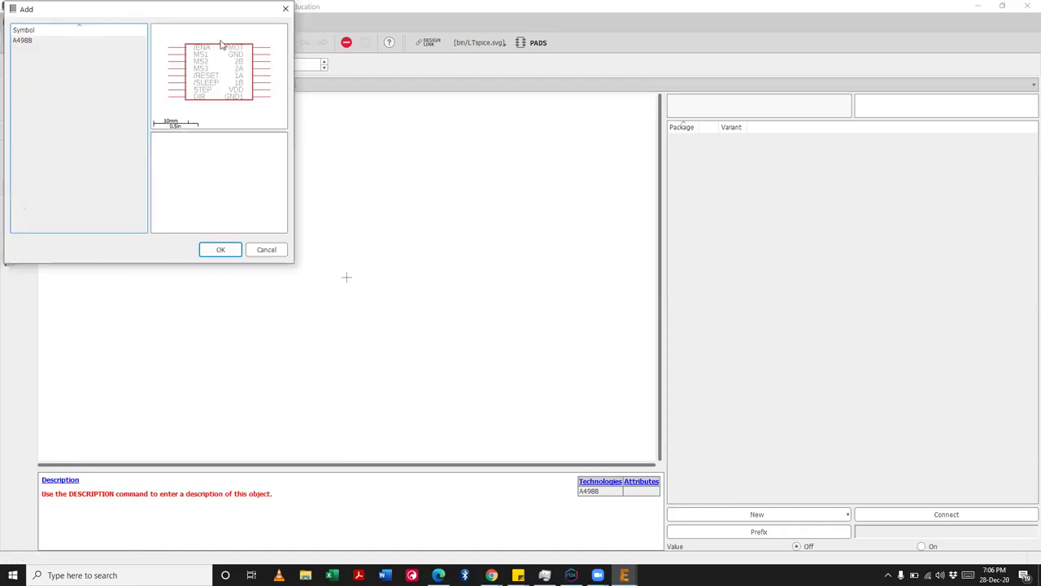
pyautogui.click(219, 248)
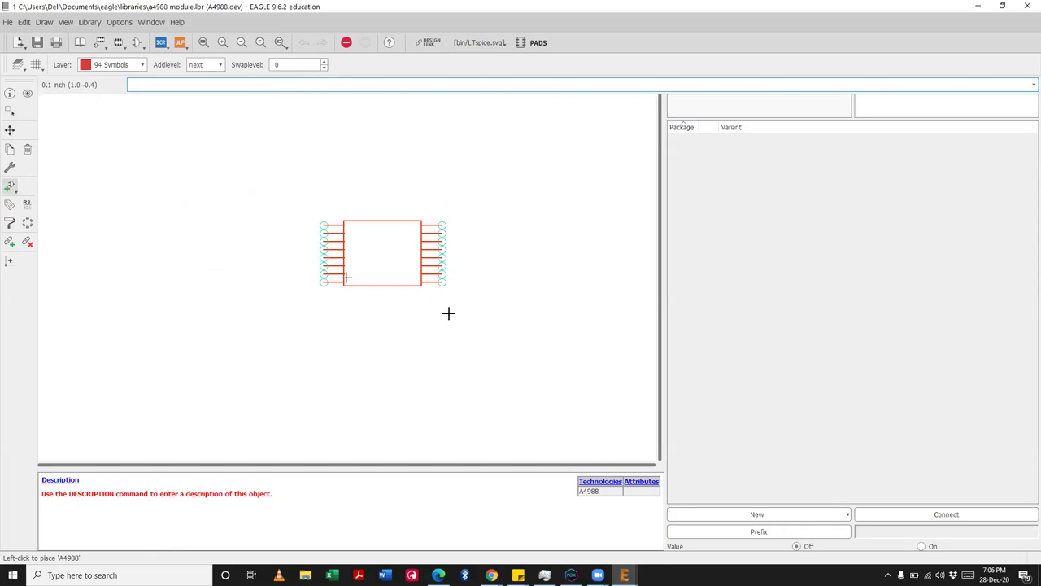
pyautogui.click(415, 341)
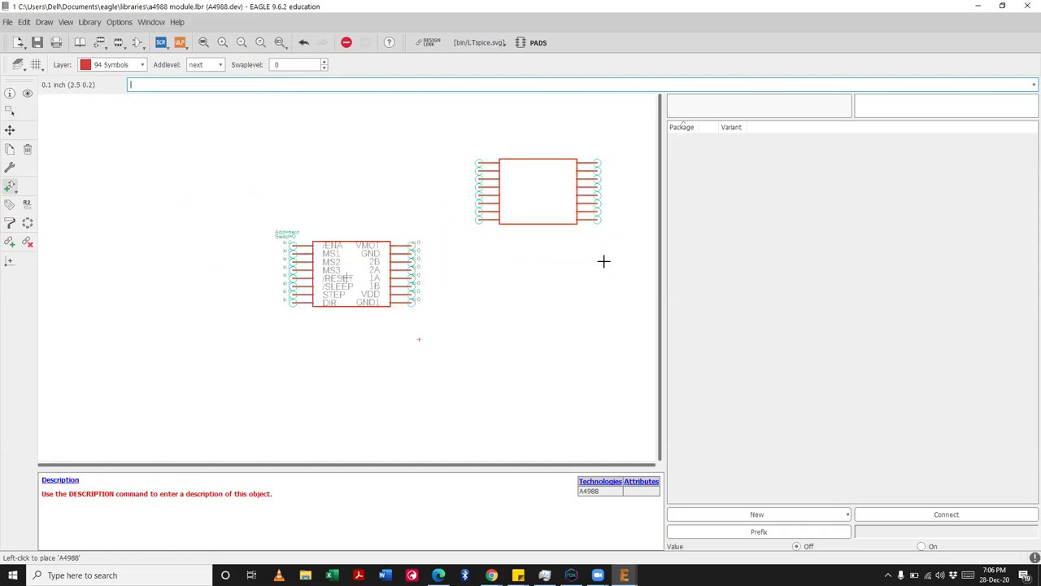
pyautogui.hotkey('ctrl', 'z')
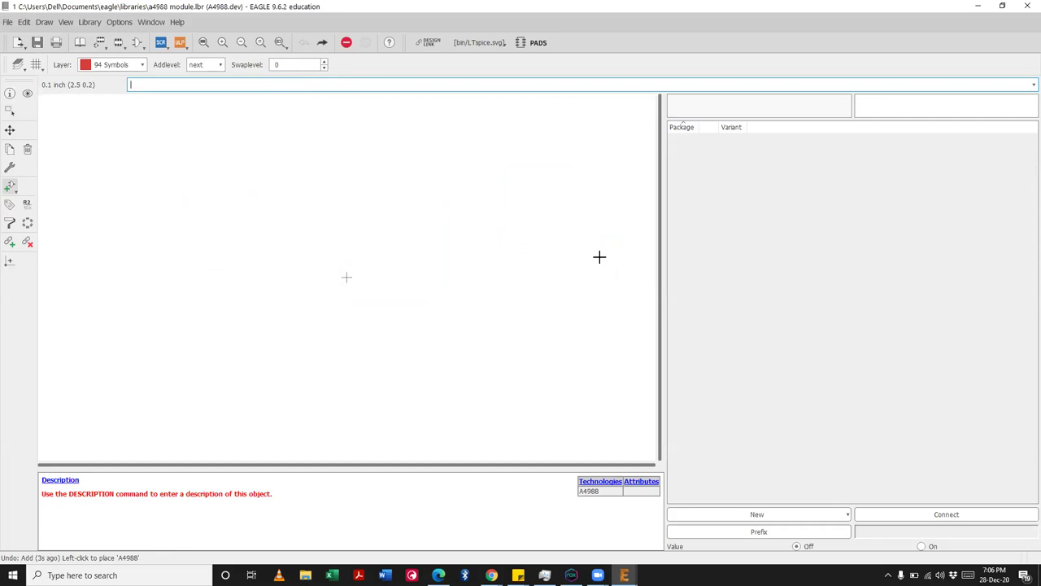
# Step: Pick the A4988 symbol for placement and set the device editor's grid size to 1 mm
pyautogui.click(13, 189)
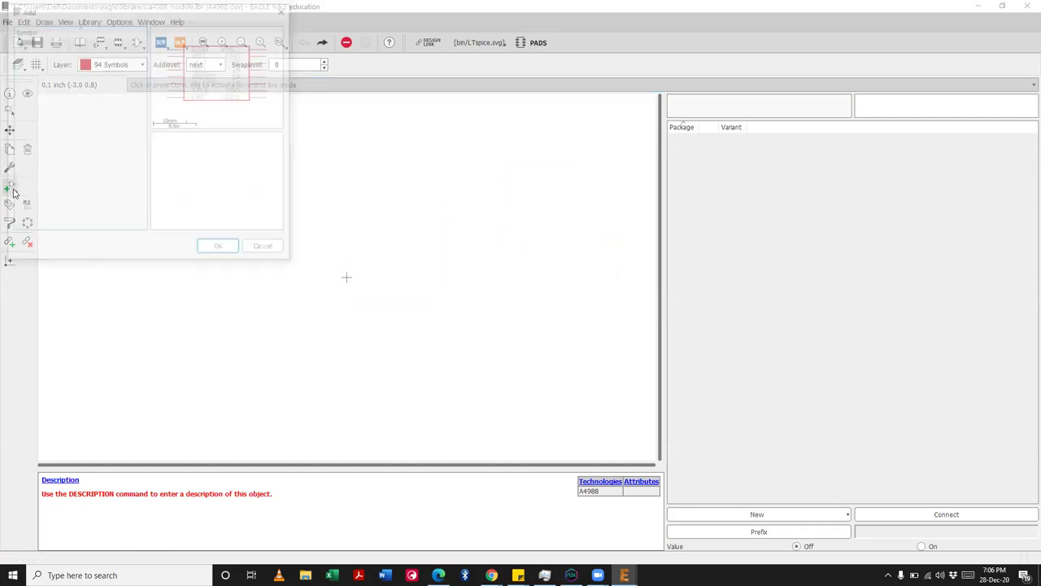
pyautogui.scroll(4, 361, 288)
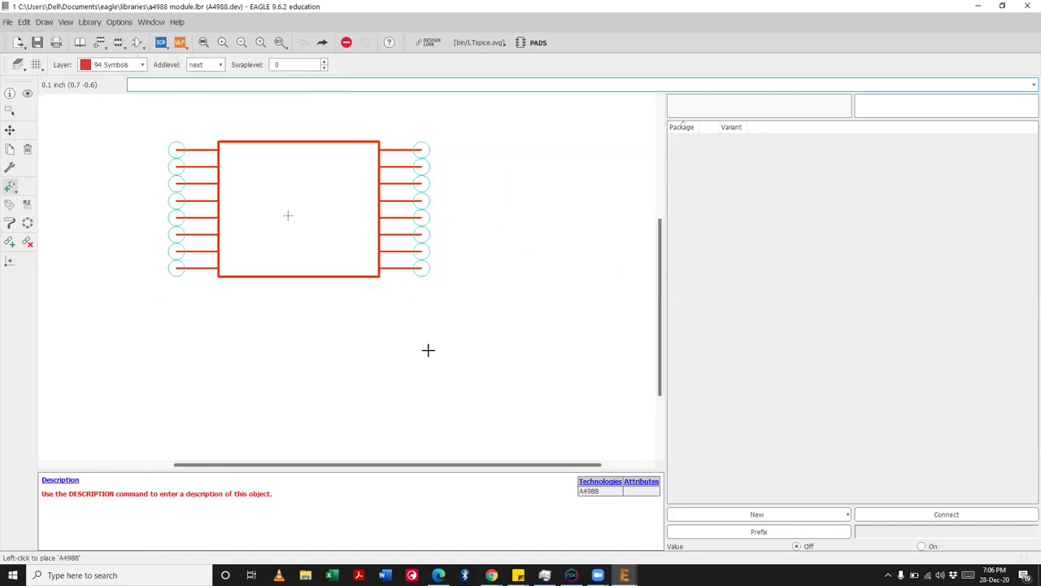
pyautogui.click(36, 64)
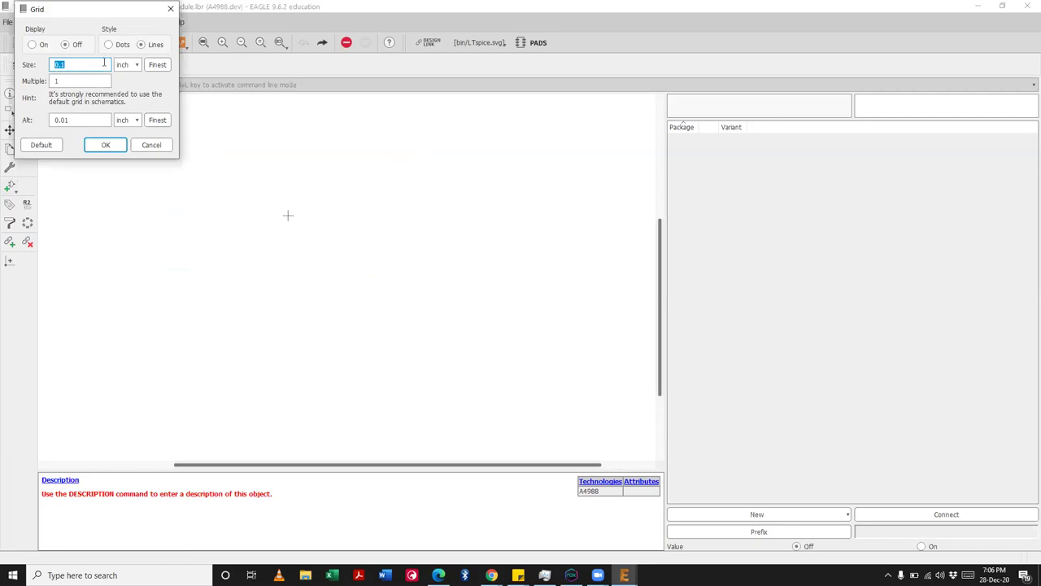
pyautogui.write('1')
pyautogui.click(126, 66)
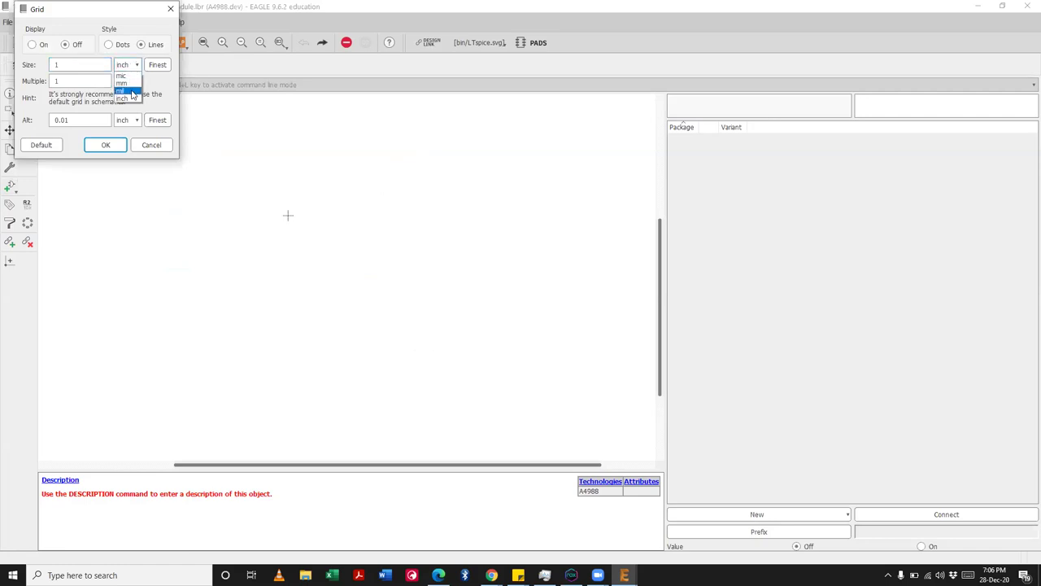
pyautogui.click(122, 83)
pyautogui.moveTo(85, 65); pyautogui.dragTo(0, 69)
pyautogui.write('1')
pyautogui.click(105, 144)
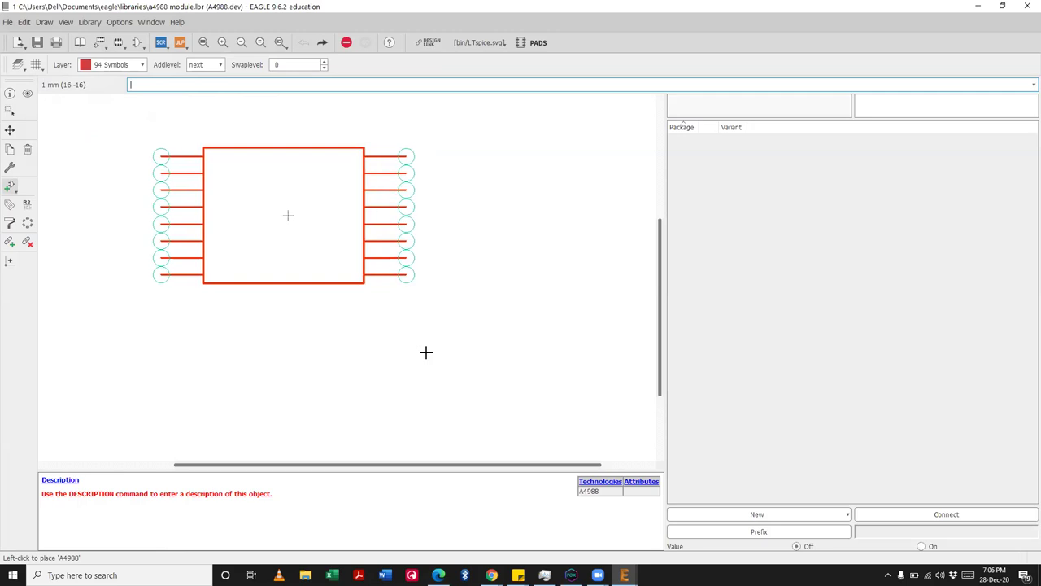
# Step: Place the A4988 symbol in the device drawing at about (16 -16) mm, away from the origin
pyautogui.click(425, 352)
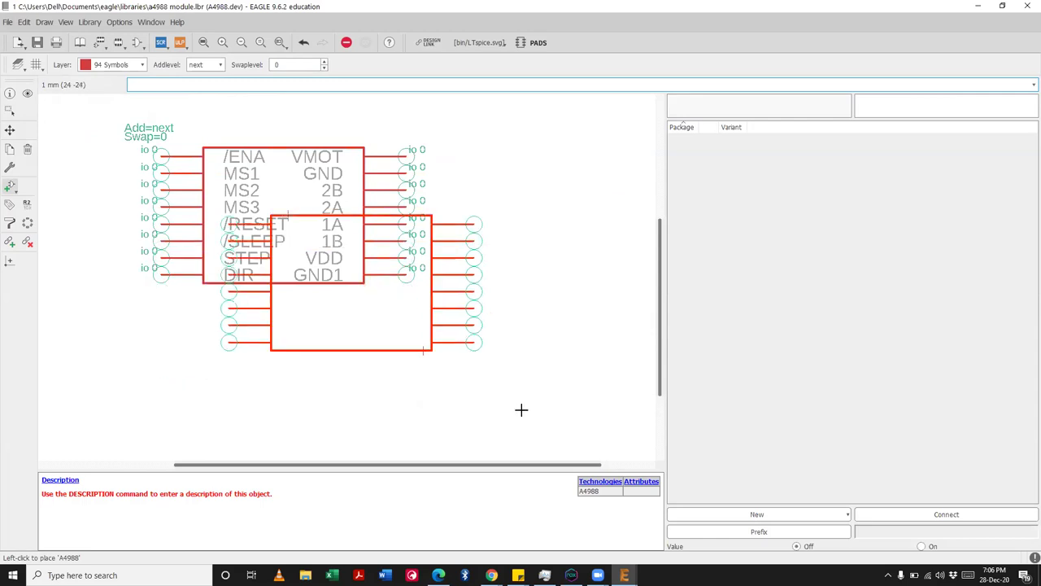
pyautogui.press('Escape')
pyautogui.press('Escape')
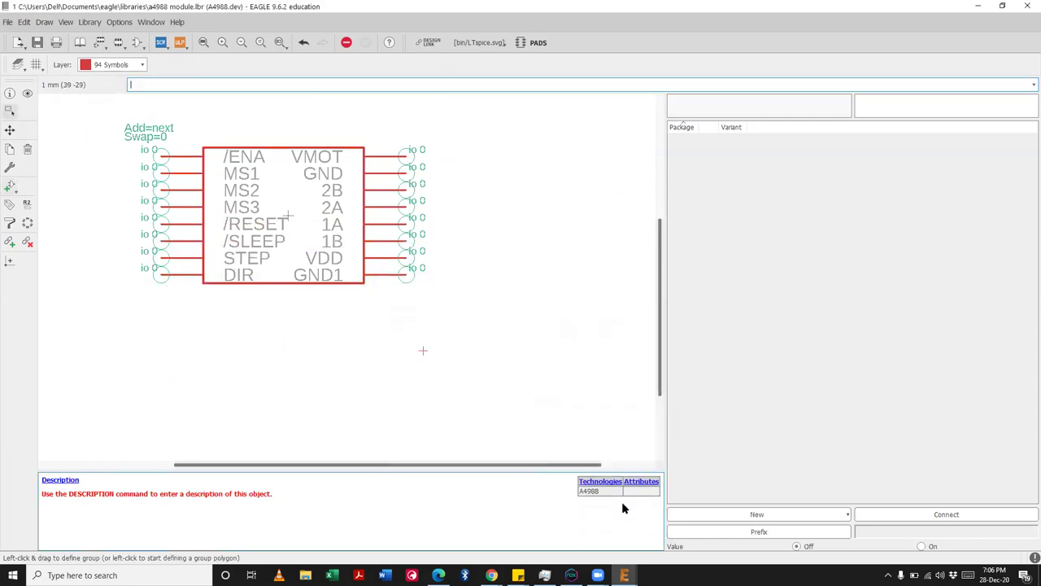
pyautogui.scroll(-1, 461, 331)
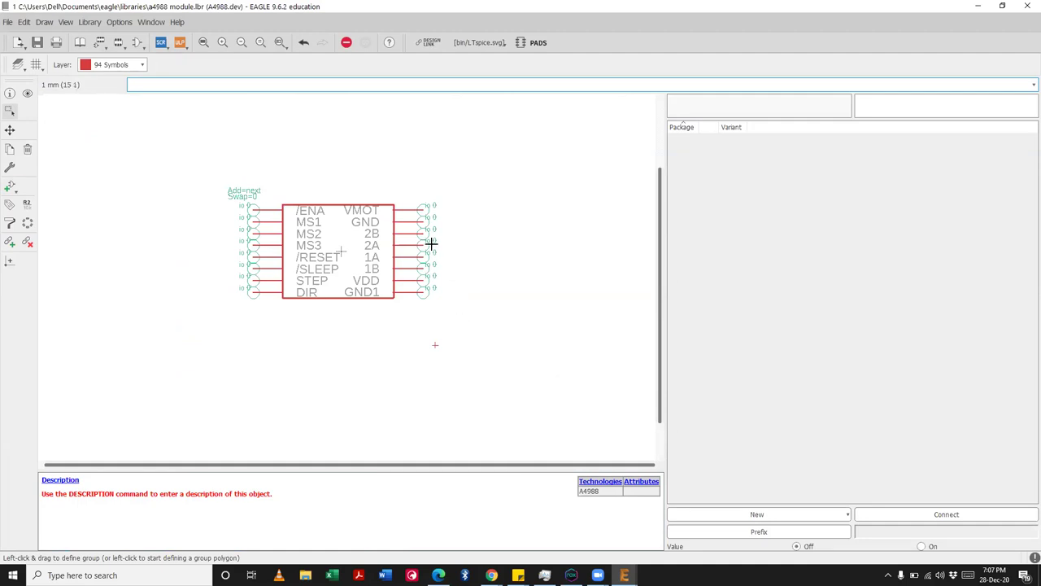
pyautogui.scroll(-2, 476, 241)
pyautogui.scroll(3, 437, 286)
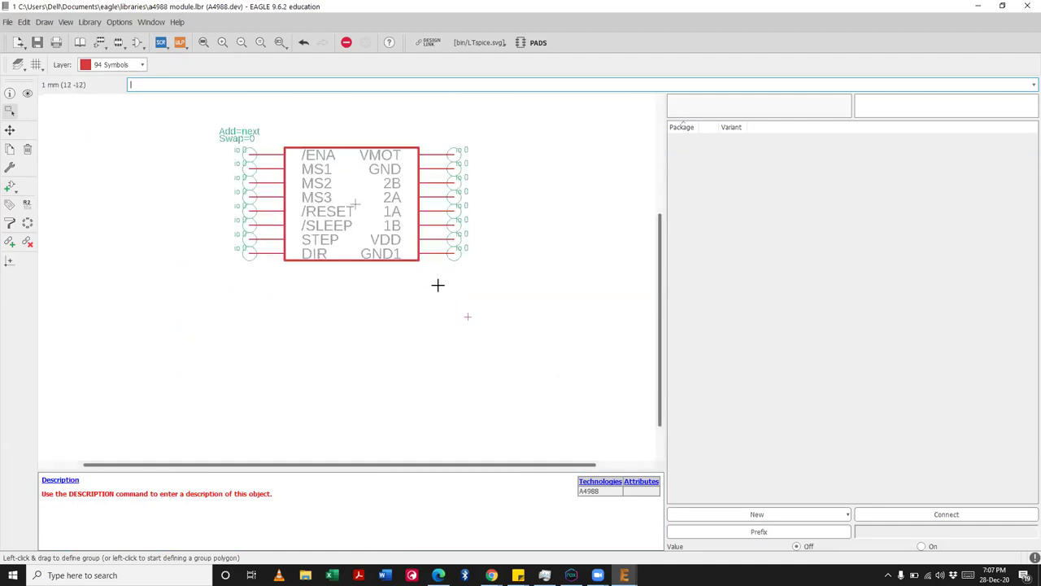
pyautogui.scroll(2, 476, 325)
pyautogui.scroll(-2, 472, 311)
pyautogui.scroll(3, 474, 318)
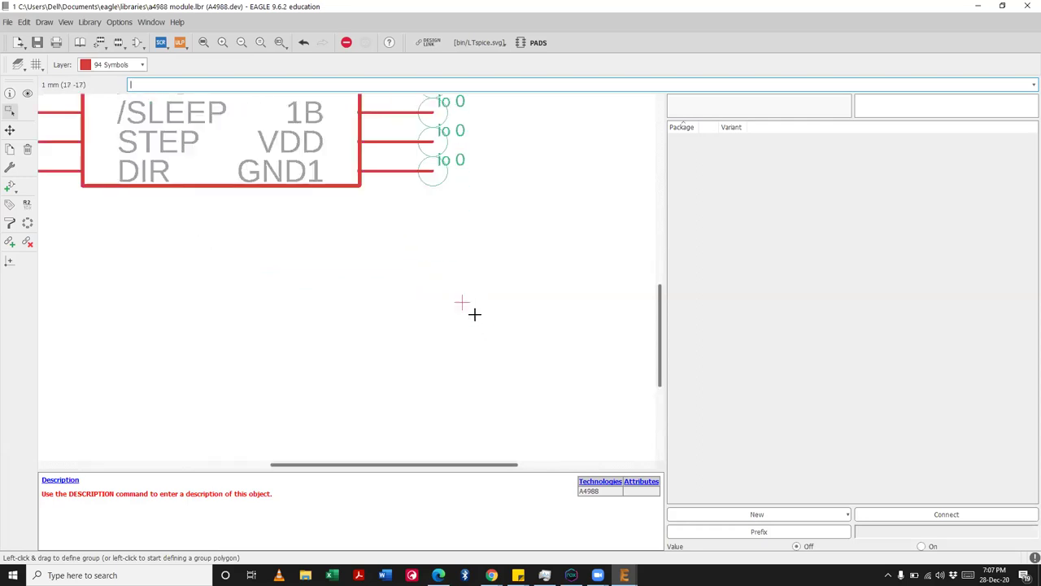
pyautogui.scroll(-3, 473, 307)
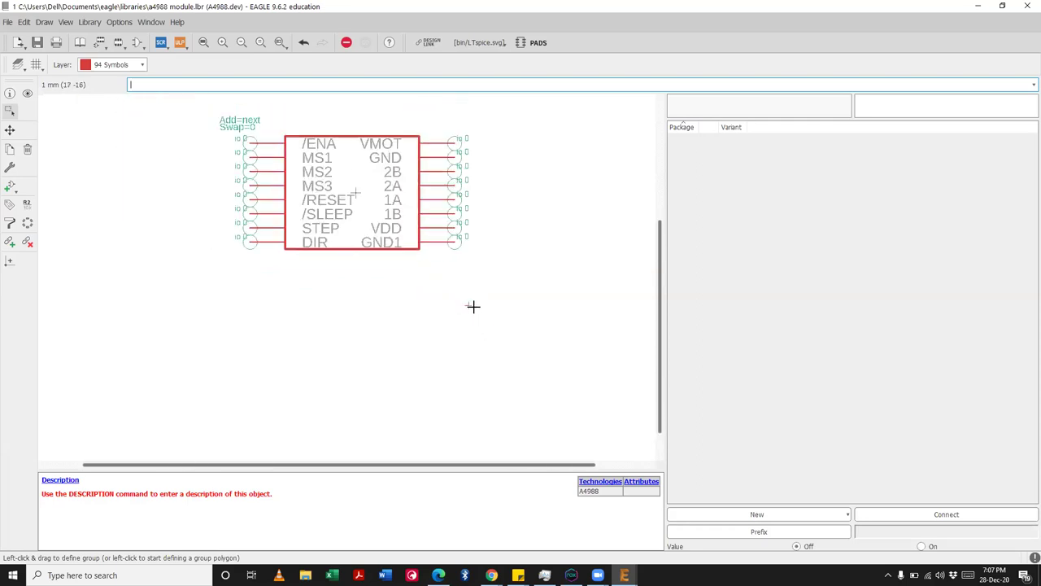
# Step: Undo the placement of the A4988 symbol in the device drawing
pyautogui.hotkey('ctrl', 'z')
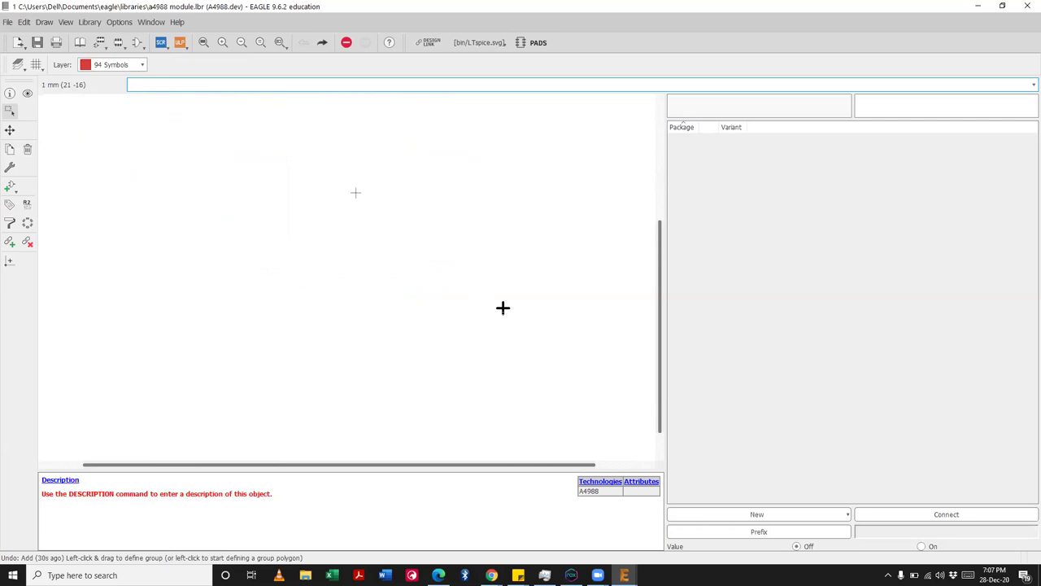
pyautogui.hotkey('ctrl', 'y')
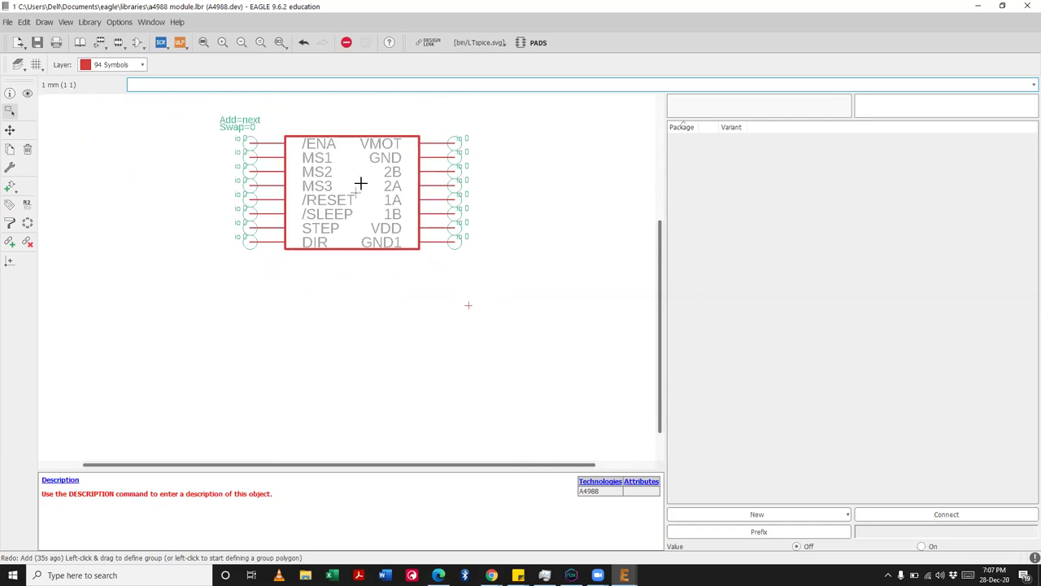
pyautogui.hotkey('ctrl', 'z')
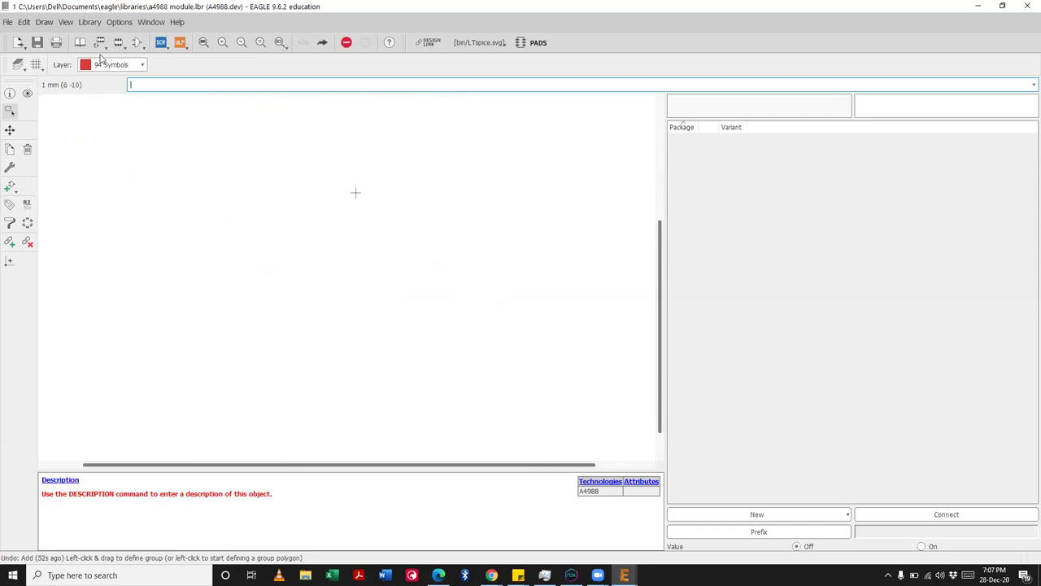
# Step: Open the A4988 symbol for editing and turn off its grid display
pyautogui.click(137, 43)
pyautogui.click(97, 171)
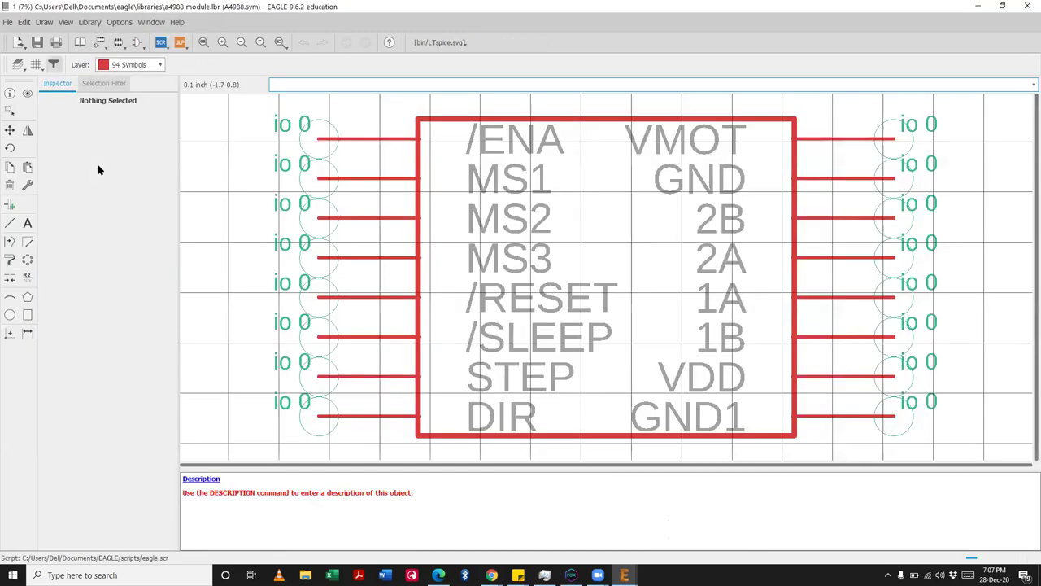
pyautogui.scroll(-7, 419, 225)
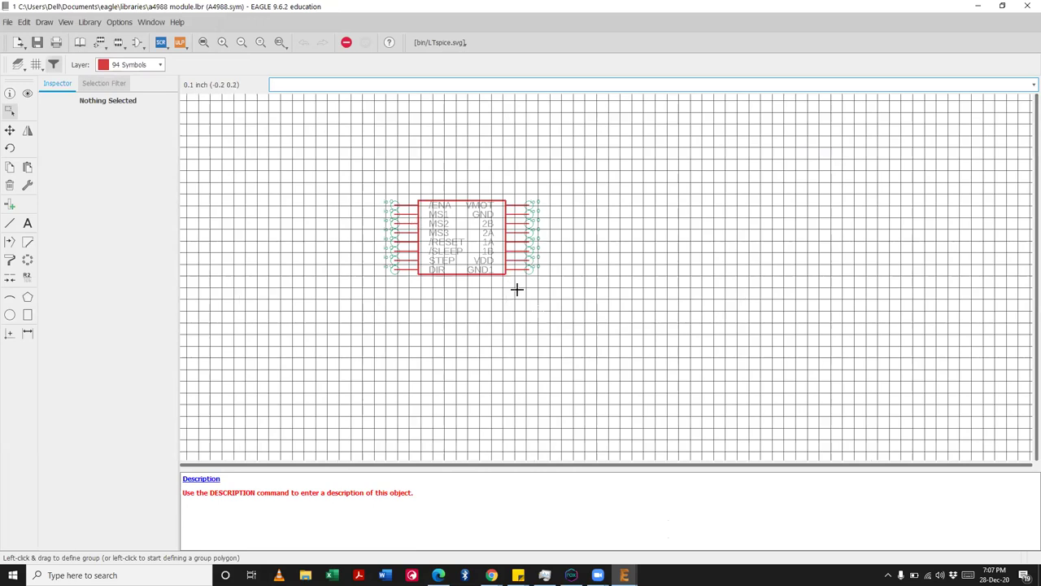
pyautogui.scroll(-1, 659, 337)
pyautogui.scroll(2, 687, 383)
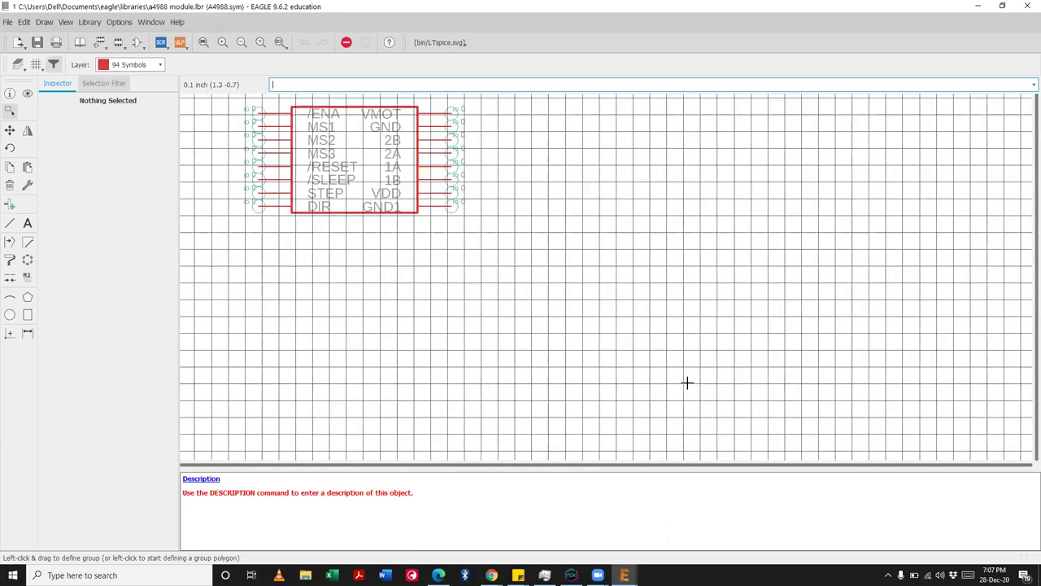
pyautogui.scroll(-1, 687, 382)
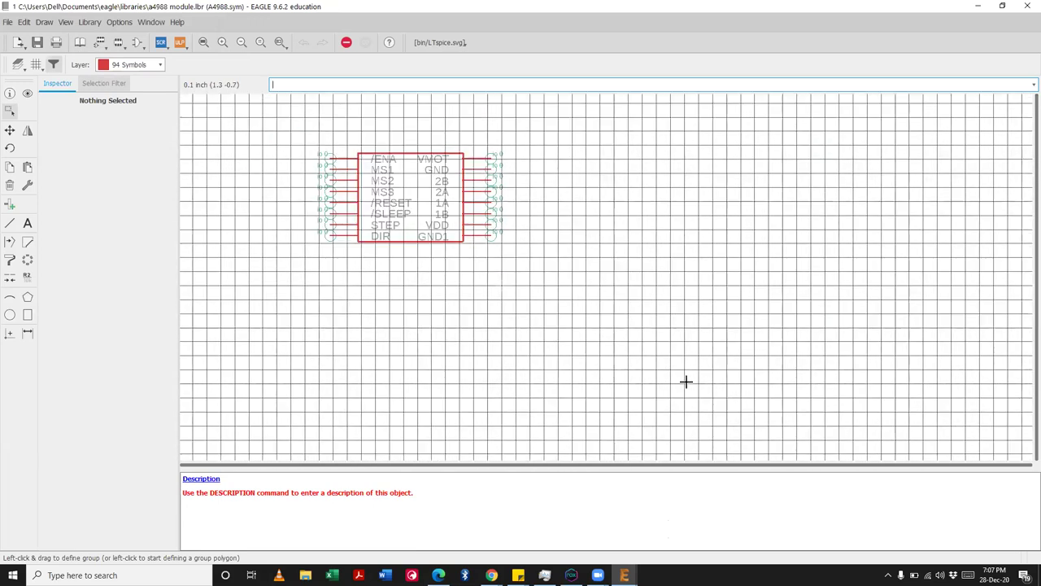
pyautogui.click(36, 64)
pyautogui.click(55, 44)
pyautogui.click(96, 144)
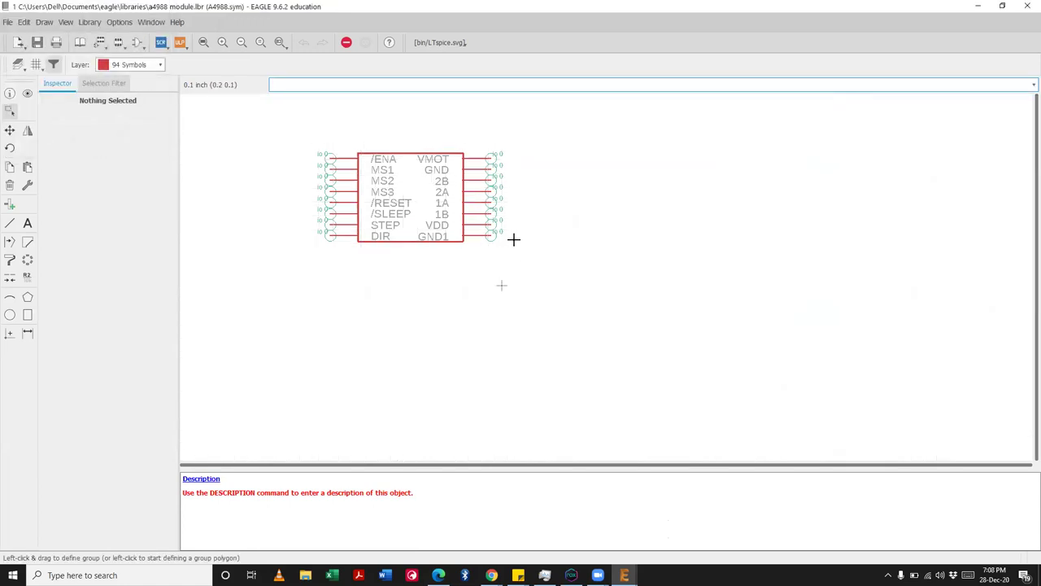
# Step: Move the entire A4988 symbol, outline and all pins, so it is roughly centred on the origin, and save the library
pyautogui.click(11, 112)
pyautogui.moveTo(275, 124); pyautogui.dragTo(579, 268)
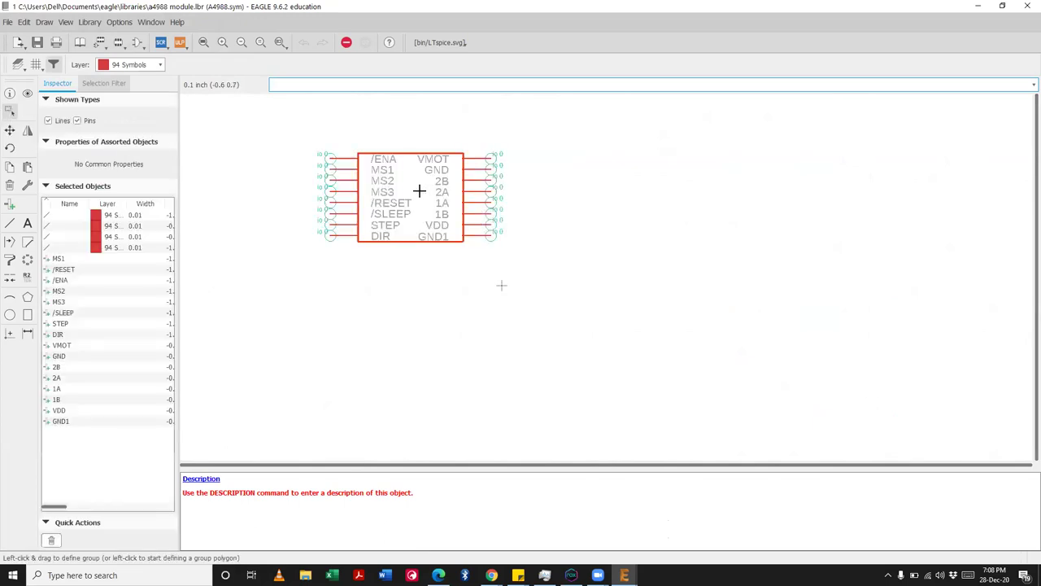
pyautogui.click(10, 130)
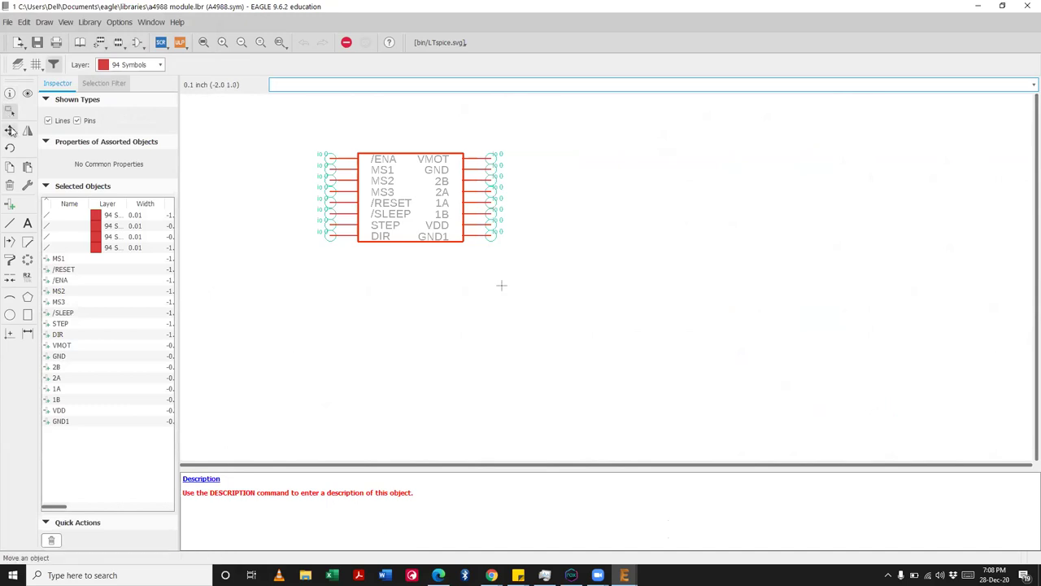
pyautogui.keyDown('ctrl'); pyautogui.rightClick(420, 189); pyautogui.keyUp('ctrl')
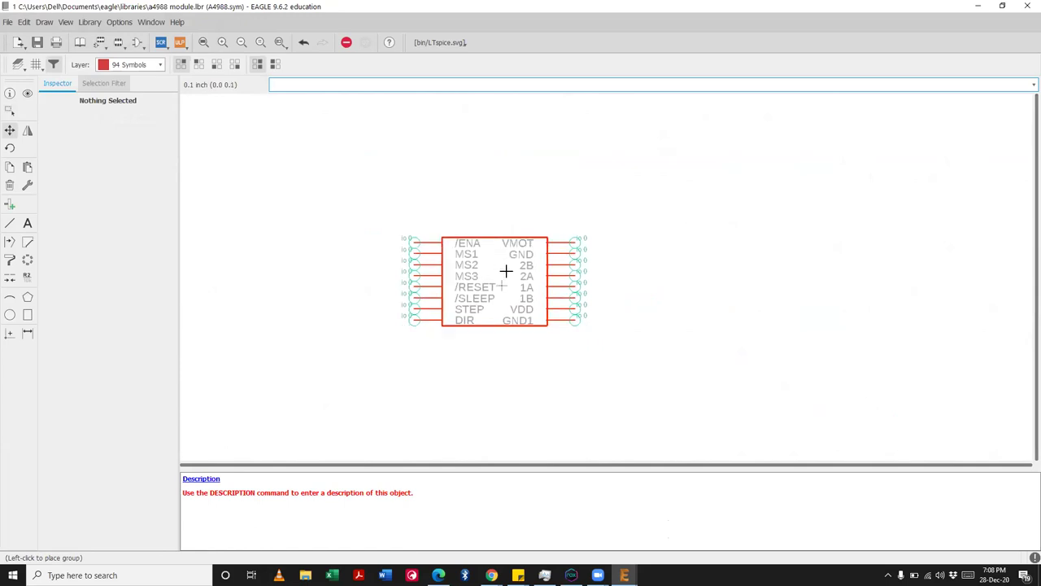
pyautogui.click(506, 271)
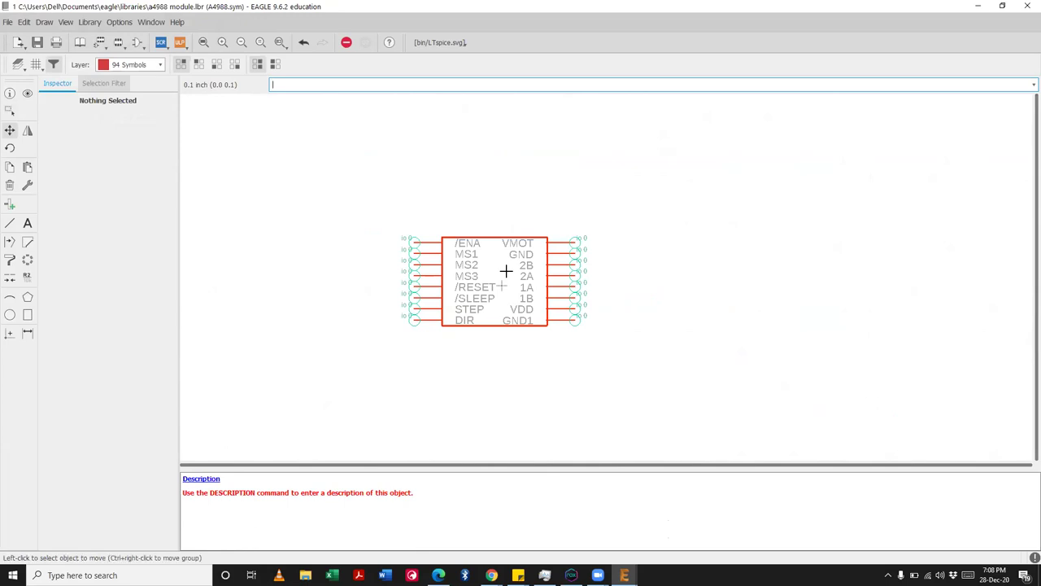
pyautogui.hotkey('ctrl', 's')
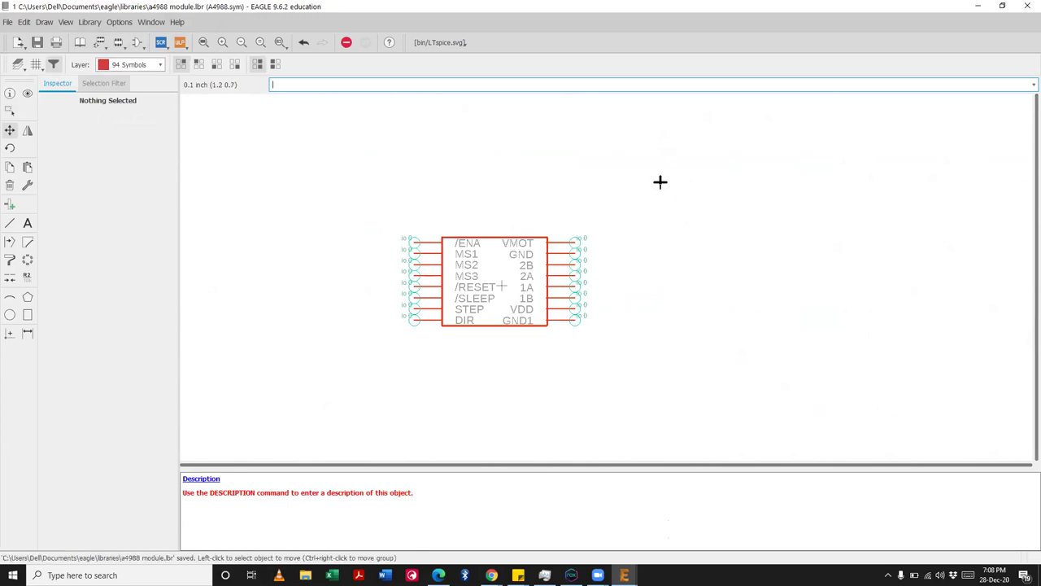
# Step: Open the A4988 device for editing and choose the A4988 symbol to add
pyautogui.click(97, 43)
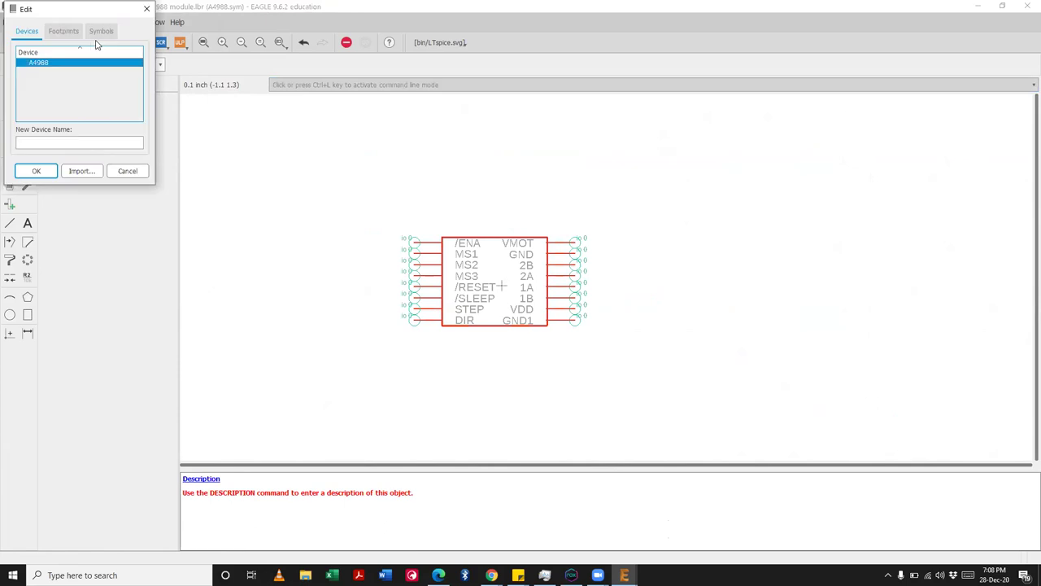
pyautogui.click(127, 171)
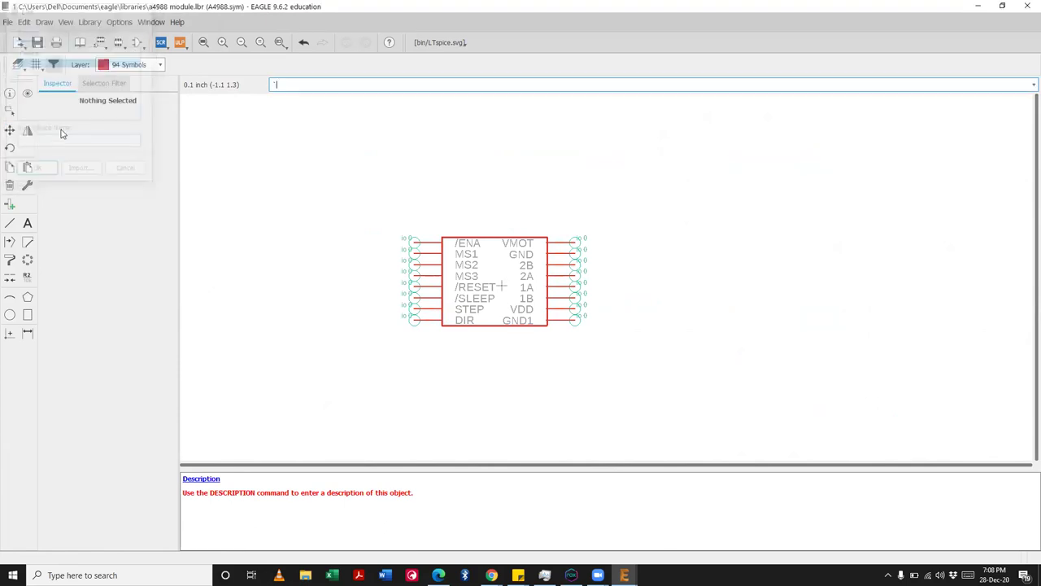
pyautogui.click(97, 43)
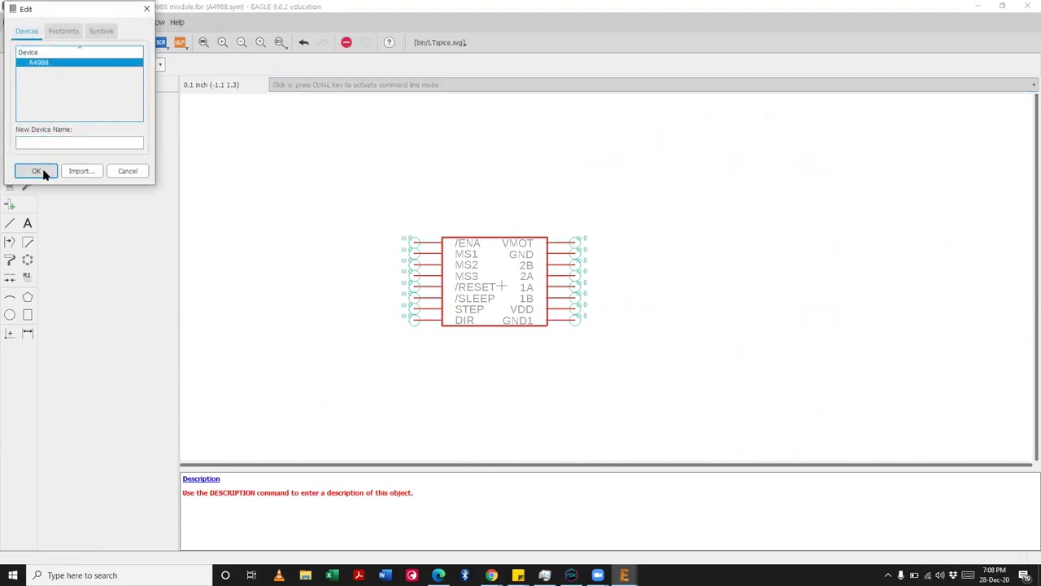
pyautogui.click(40, 169)
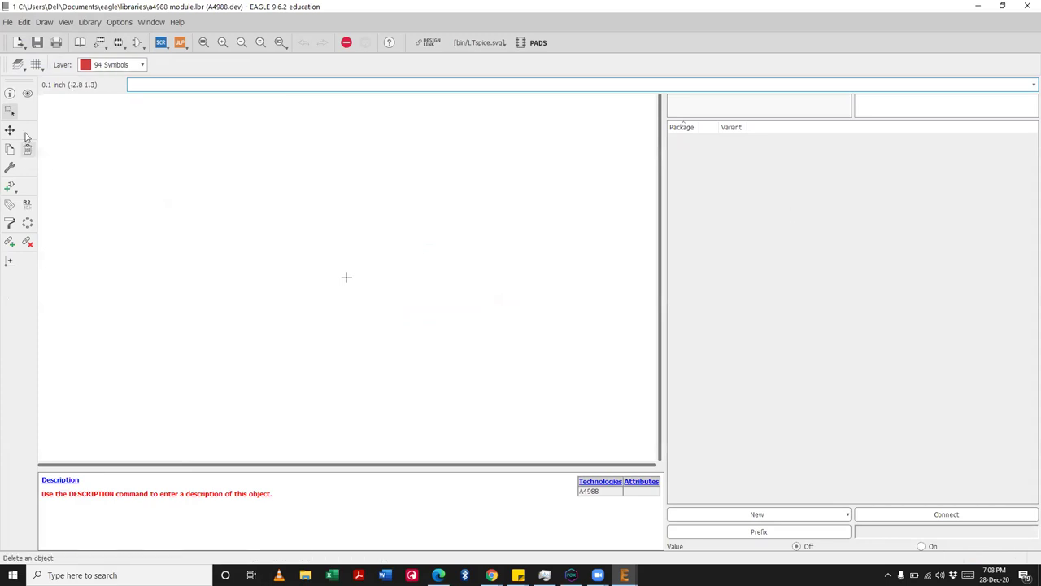
pyautogui.click(9, 186)
pyautogui.click(31, 40)
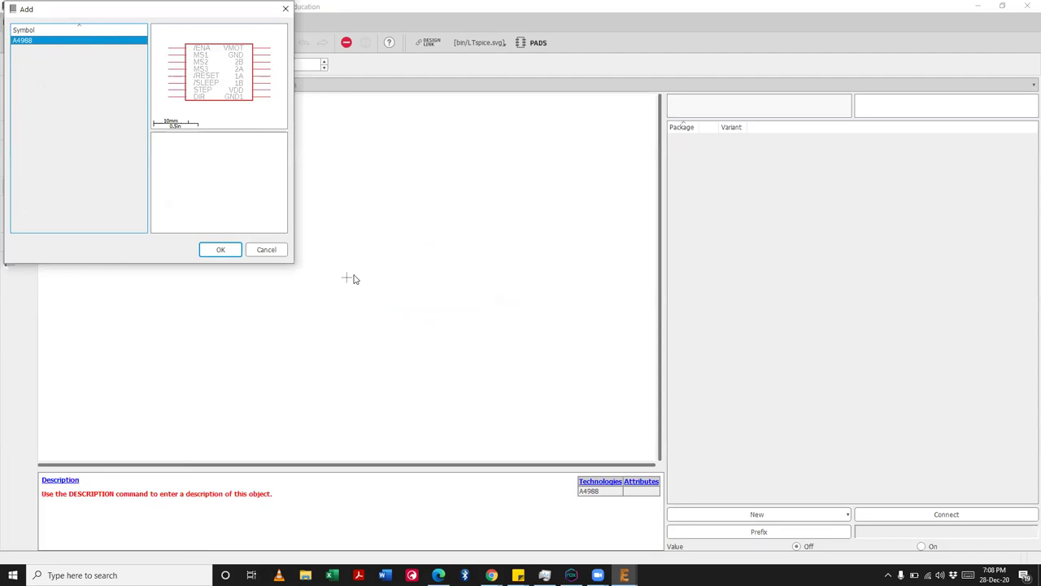
pyautogui.click(220, 250)
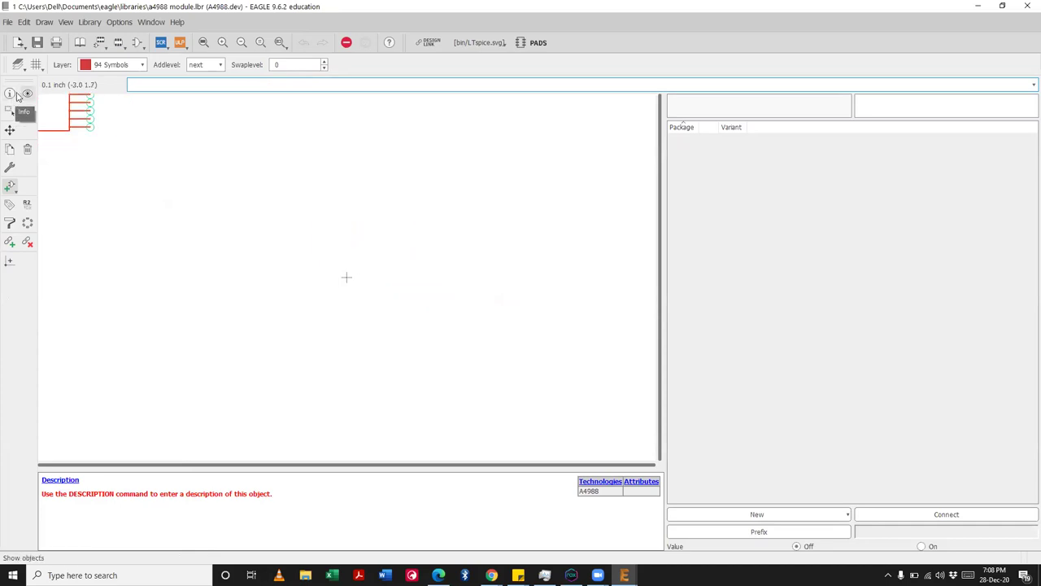
# Step: Set the device drawing's grid size to 1 mm
pyautogui.click(36, 65)
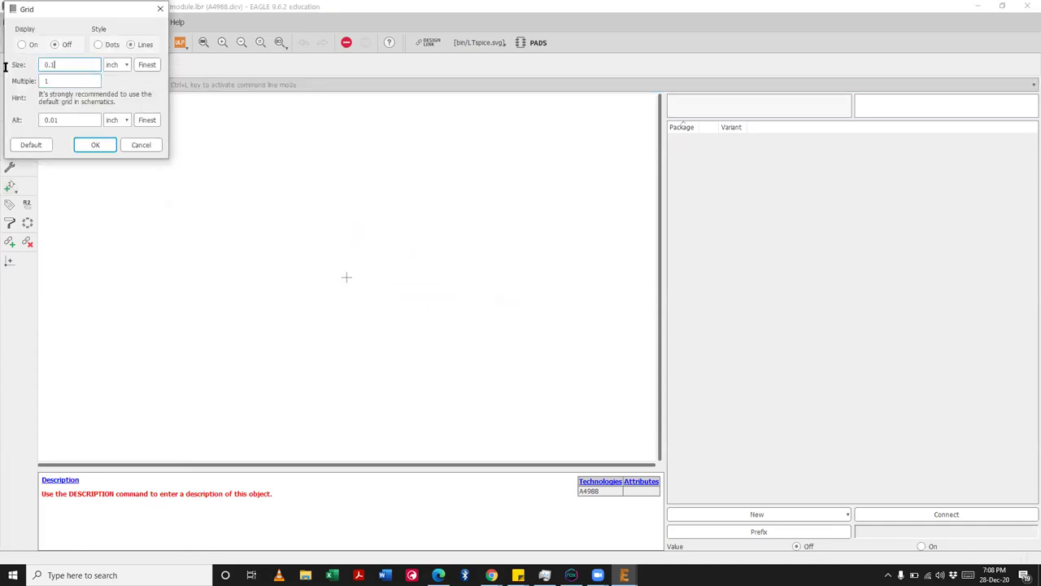
pyautogui.write('1')
pyautogui.click(117, 65)
pyautogui.click(117, 90)
pyautogui.click(110, 67)
pyautogui.click(116, 83)
pyautogui.doubleClick(76, 70)
pyautogui.write('1')
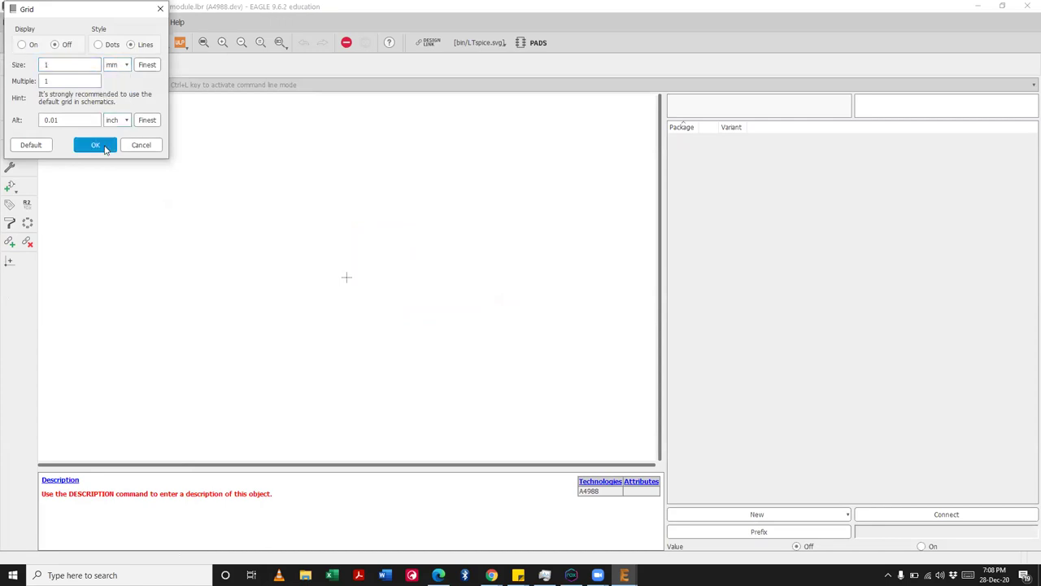
pyautogui.click(95, 145)
# Step: Try placing the A4988 symbol near the origin at about (2 -1) mm, and undo the placement
pyautogui.scroll(3, 382, 249)
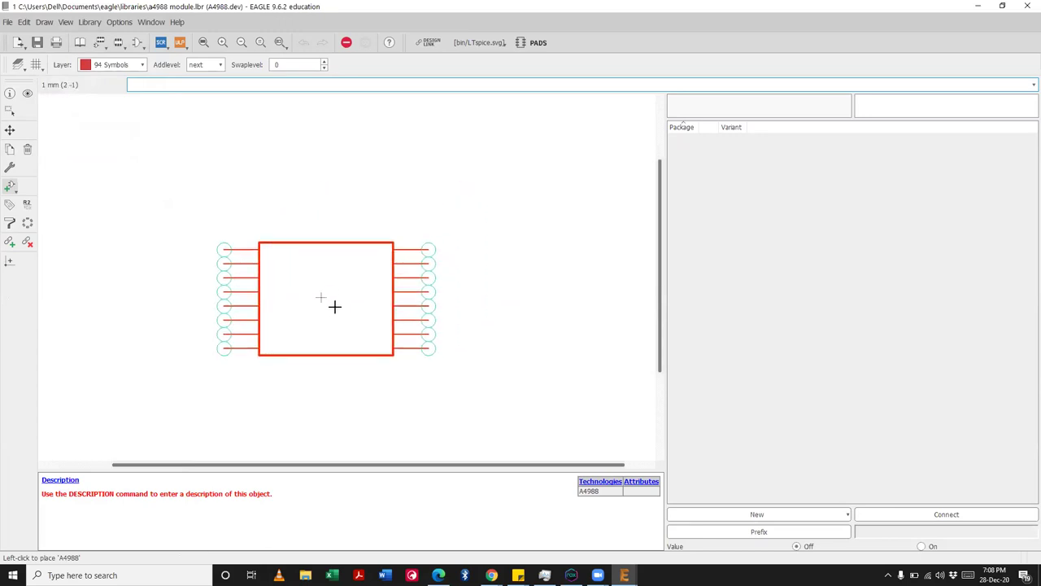
pyautogui.click(335, 306)
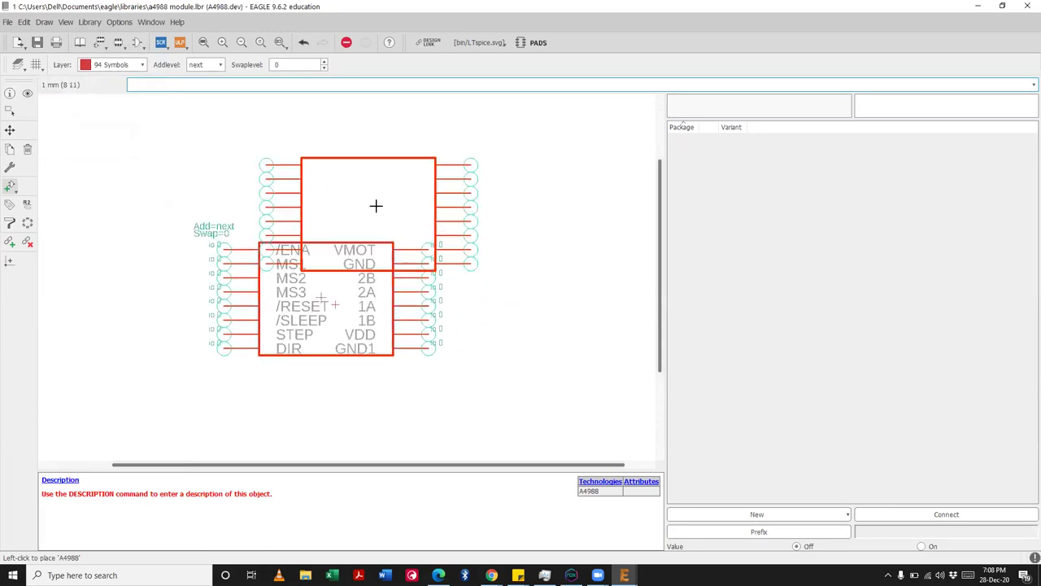
pyautogui.scroll(-2, 374, 204)
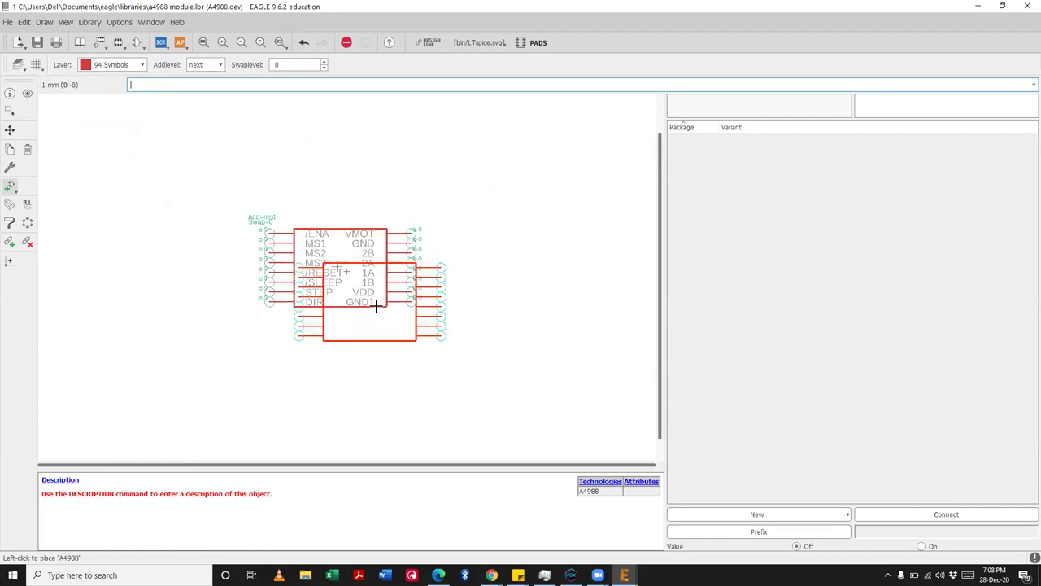
pyautogui.hotkey('ctrl', 'z')
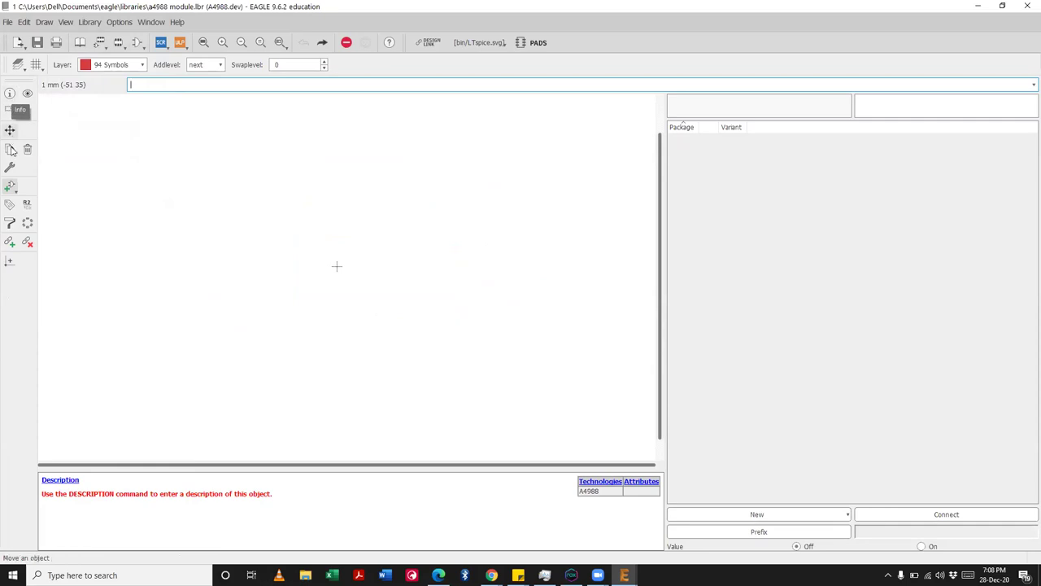
# Step: Add the A4988 symbol to the device once, near the origin at about (1 -1) mm, and end the placement
pyautogui.click(9, 186)
pyautogui.click(221, 250)
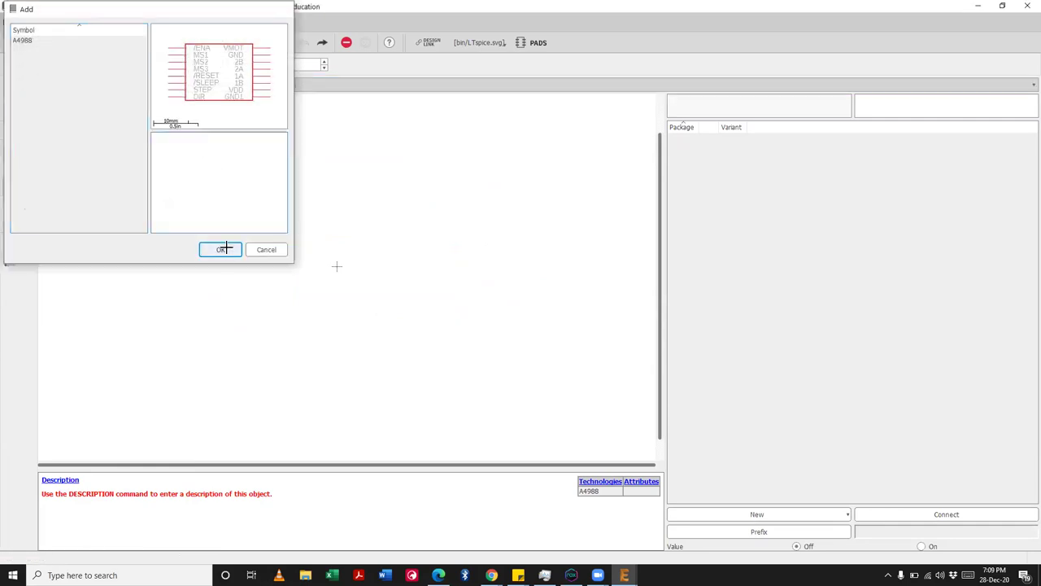
pyautogui.scroll(4, 336, 267)
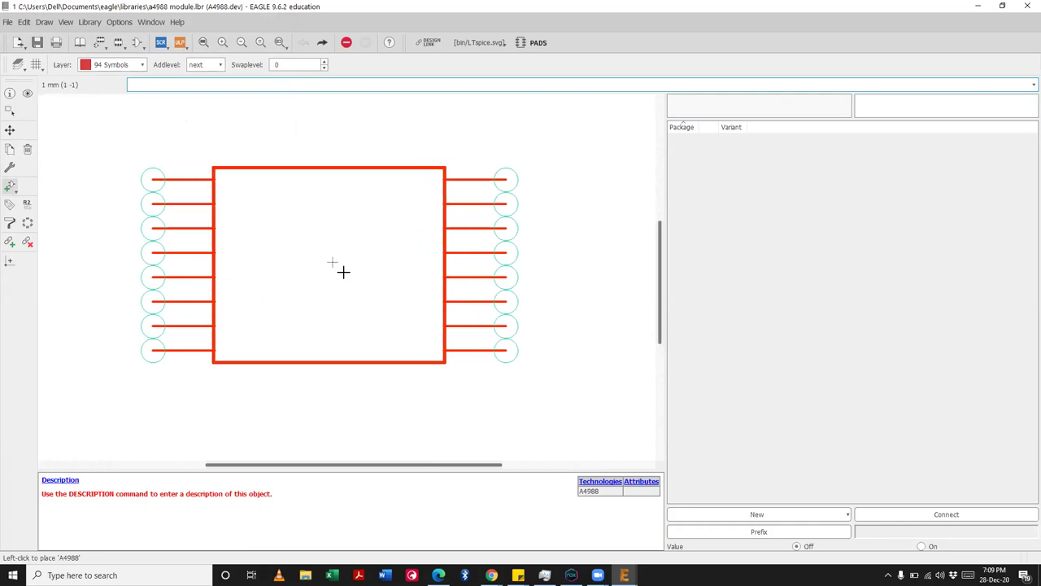
pyautogui.click(343, 272)
pyautogui.press('Escape')
pyautogui.press('Escape')
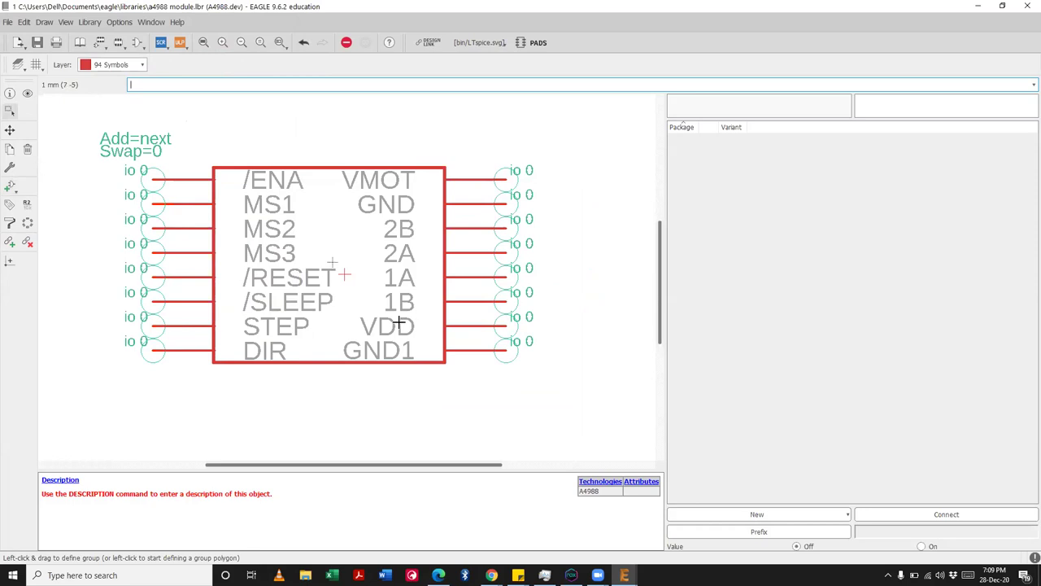
# Step: Move the A4988 symbol in the device drawing onto the origin at (0 0) and save the library
pyautogui.click(9, 129)
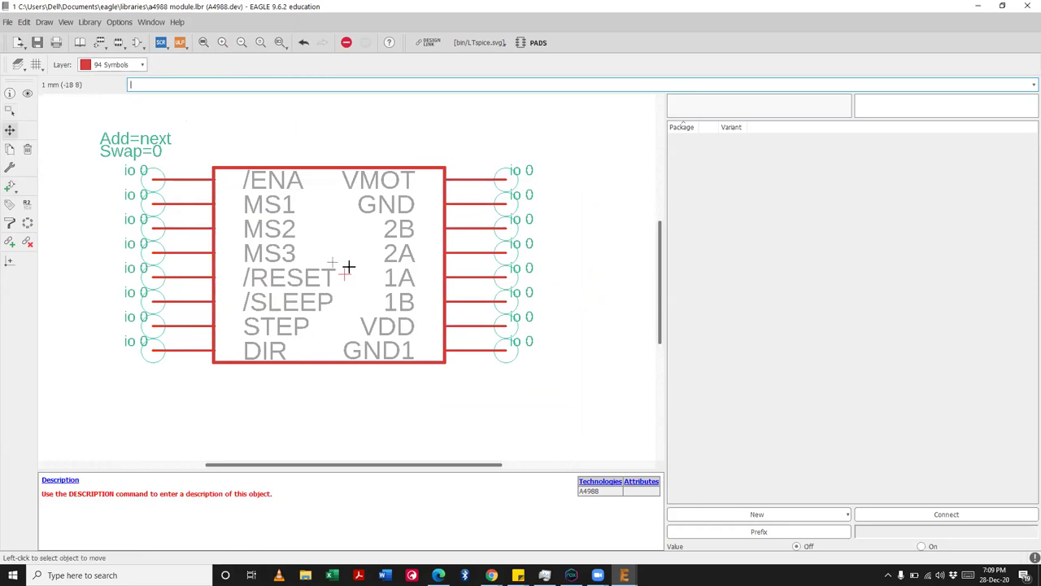
pyautogui.click(344, 275)
pyautogui.click(333, 261)
pyautogui.click(336, 262)
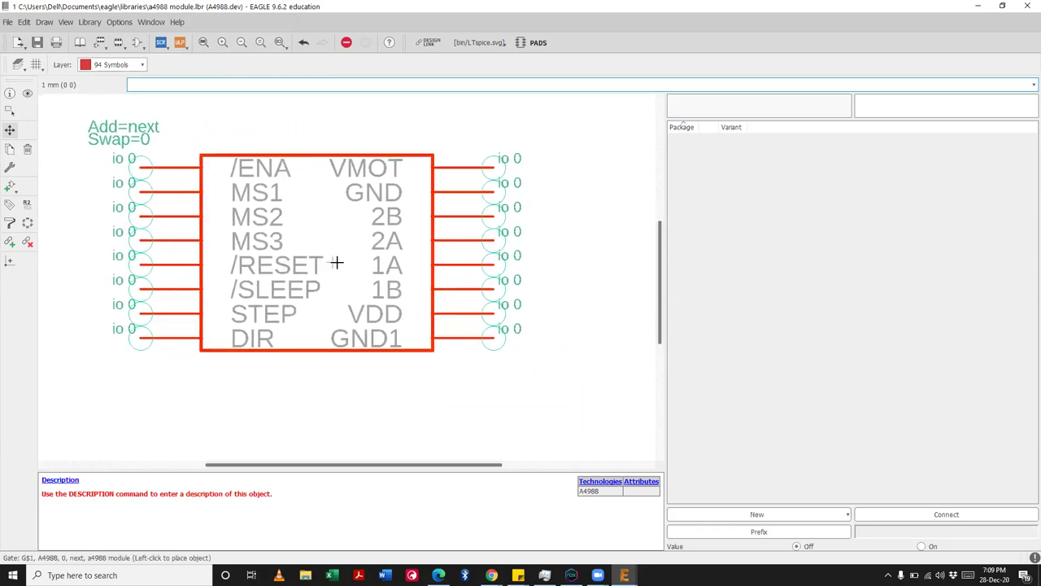
pyautogui.click(334, 262)
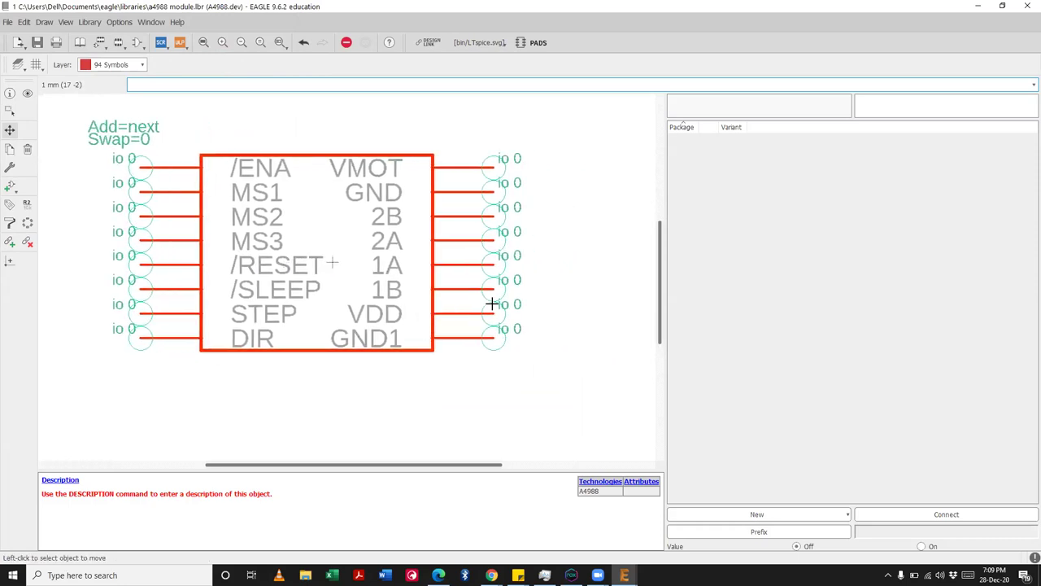
pyautogui.scroll(1, 508, 293)
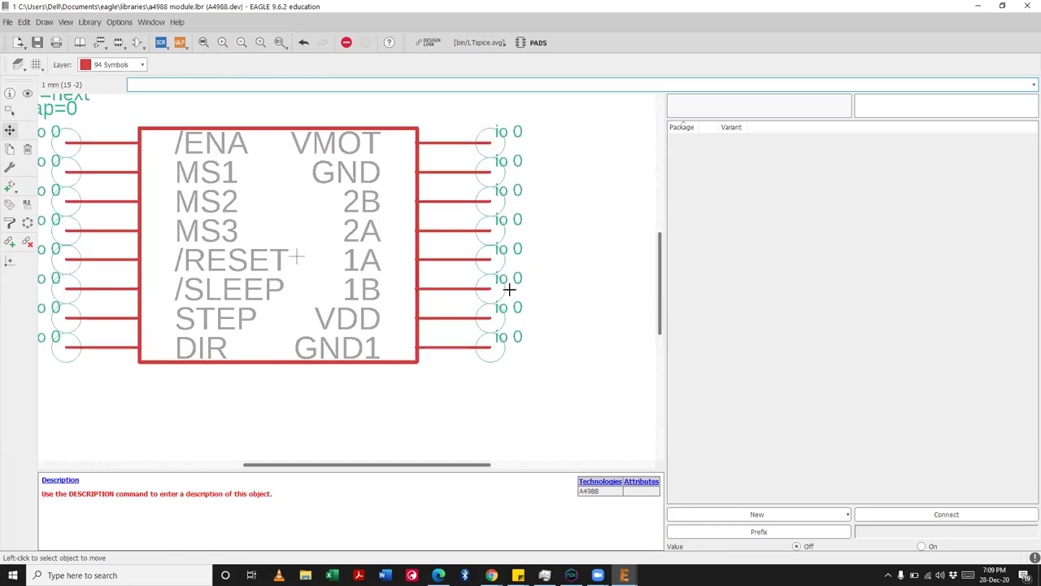
pyautogui.scroll(-2, 544, 304)
pyautogui.hotkey('ctrl', 's')
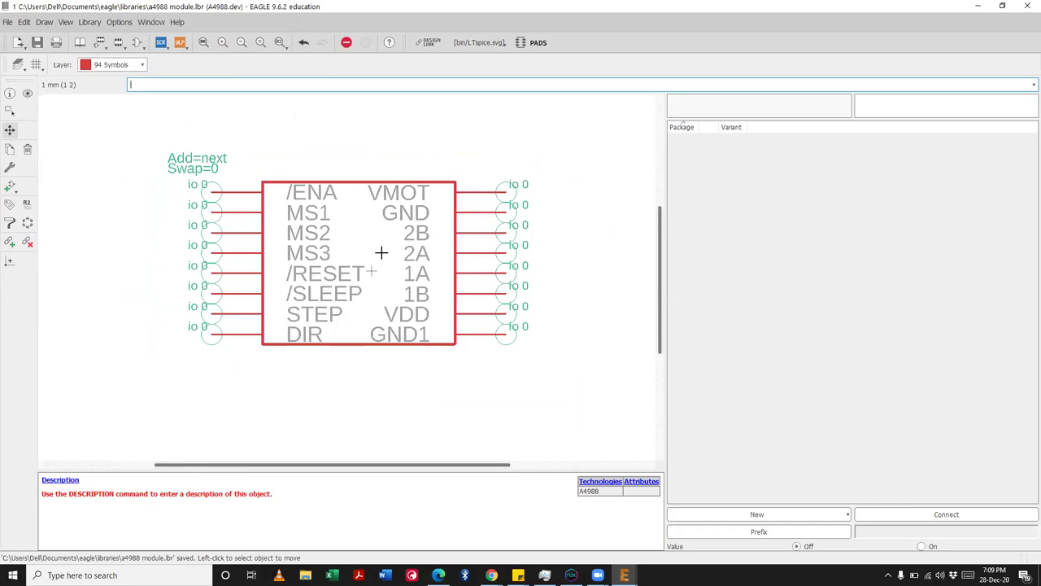
pyautogui.scroll(-3, 381, 253)
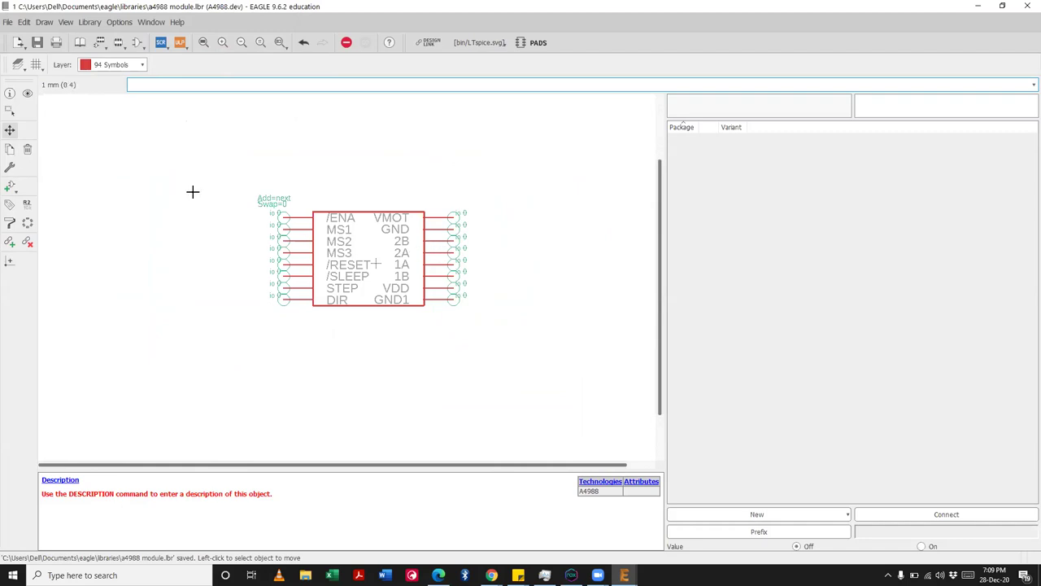
pyautogui.click(747, 514)
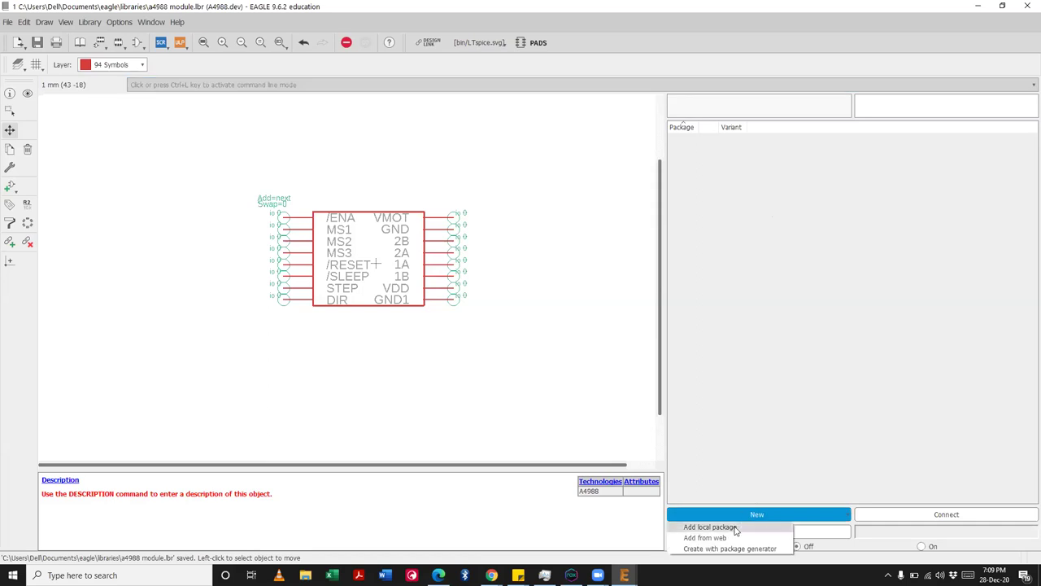
pyautogui.click(734, 526)
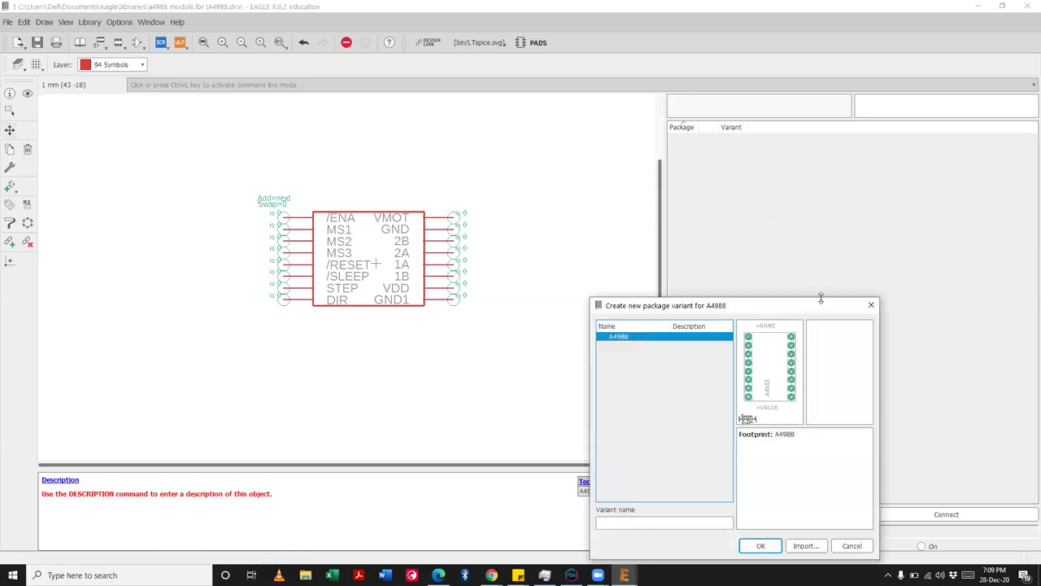
pyautogui.click(872, 305)
# Step: Add the local A4988 package as a variant of the device and enlarge the footprint preview
pyautogui.click(762, 514)
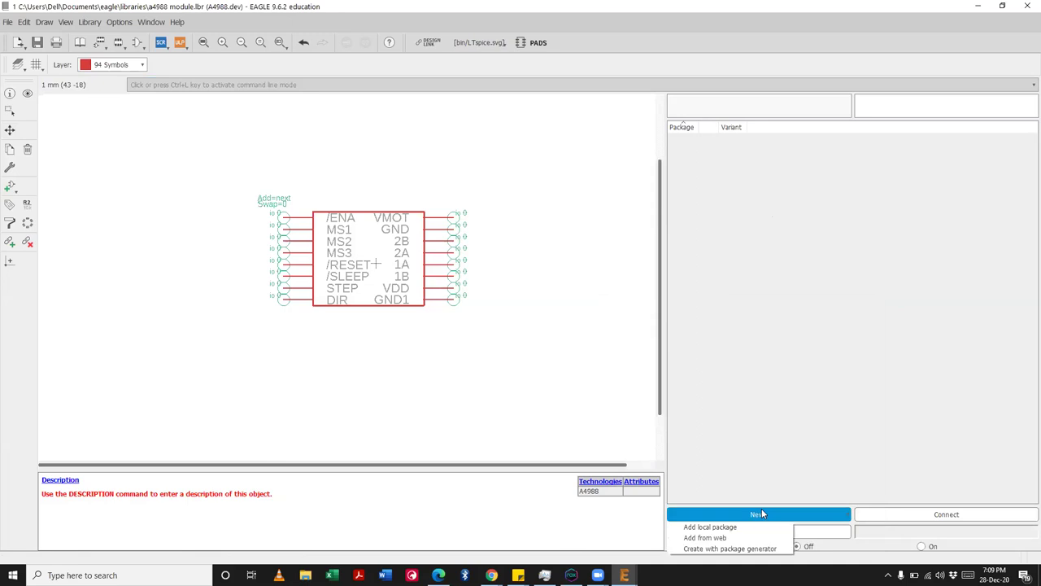
pyautogui.click(739, 528)
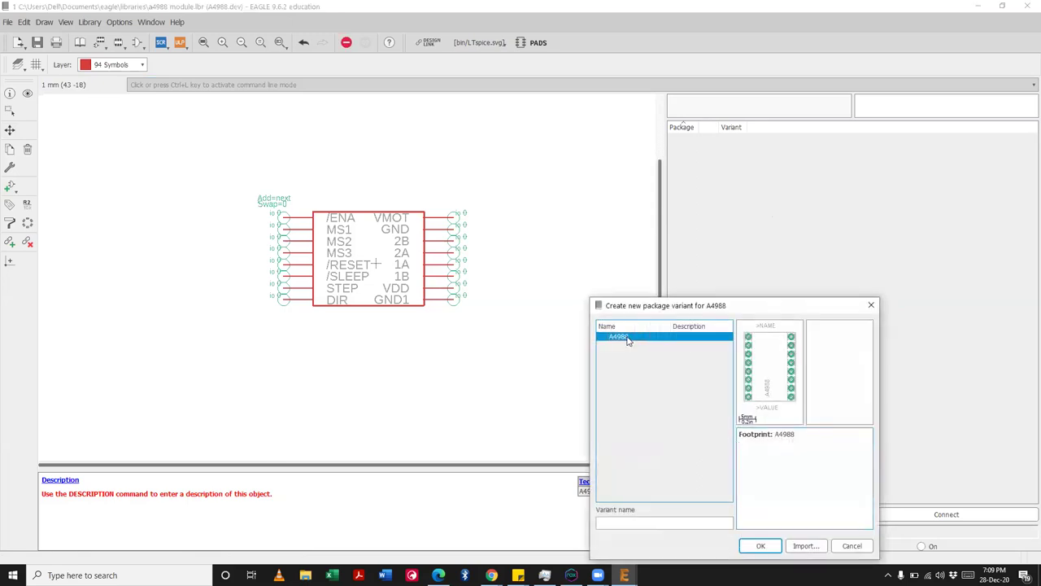
pyautogui.click(761, 546)
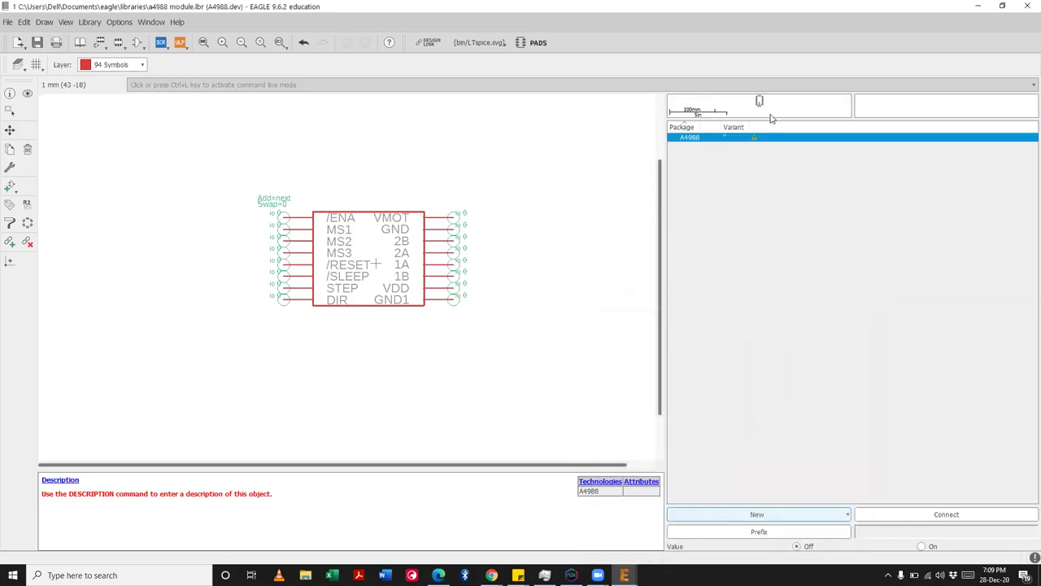
pyautogui.moveTo(774, 118); pyautogui.dragTo(816, 358)
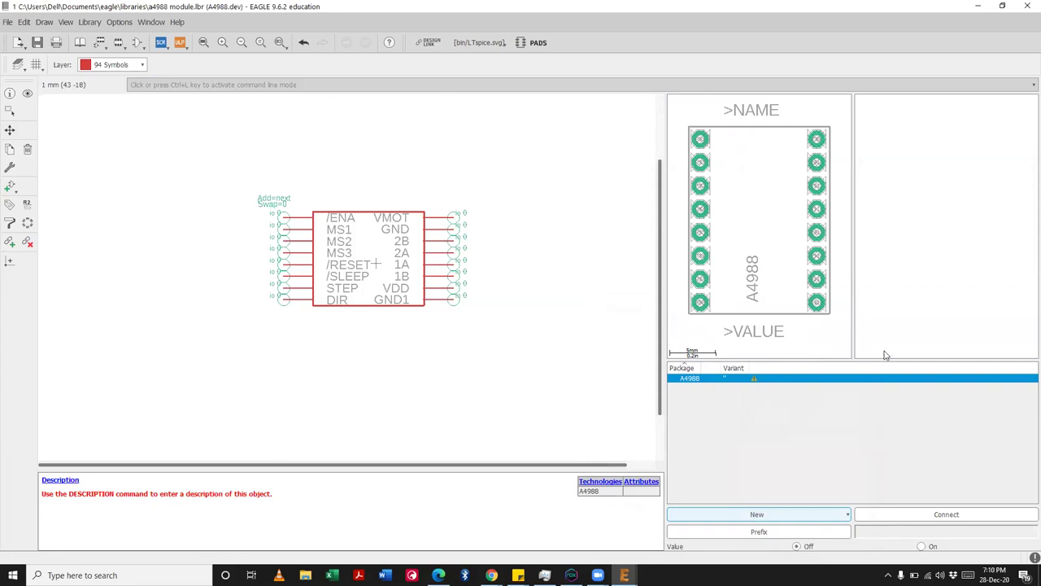
# Step: Save the library with the A4988 package variant added to the device
pyautogui.doubleClick(755, 380)
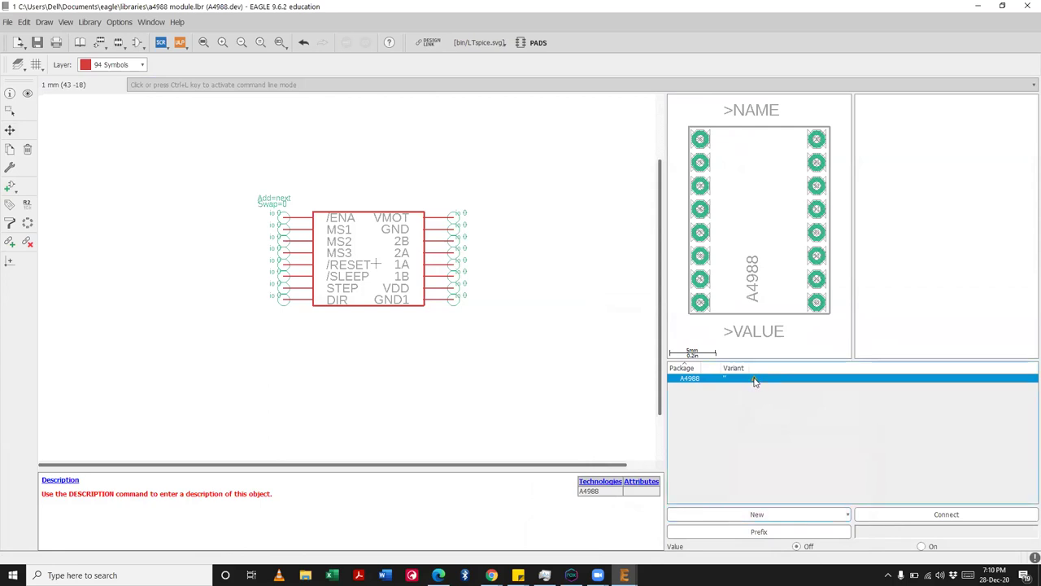
pyautogui.press('Escape')
pyautogui.hotkey('ctrl', 's')
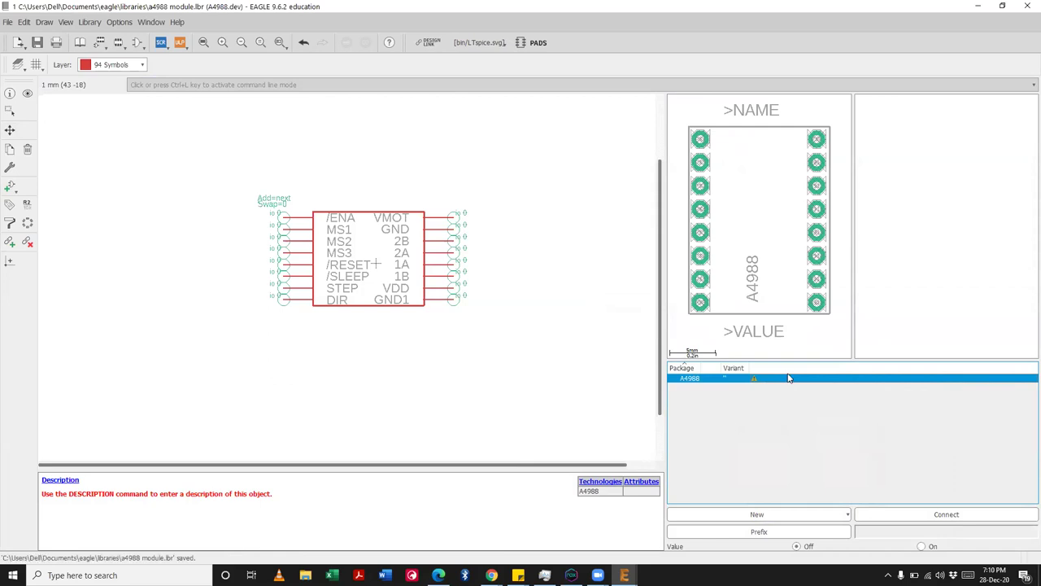
pyautogui.hotkey('ctrl', 'g')
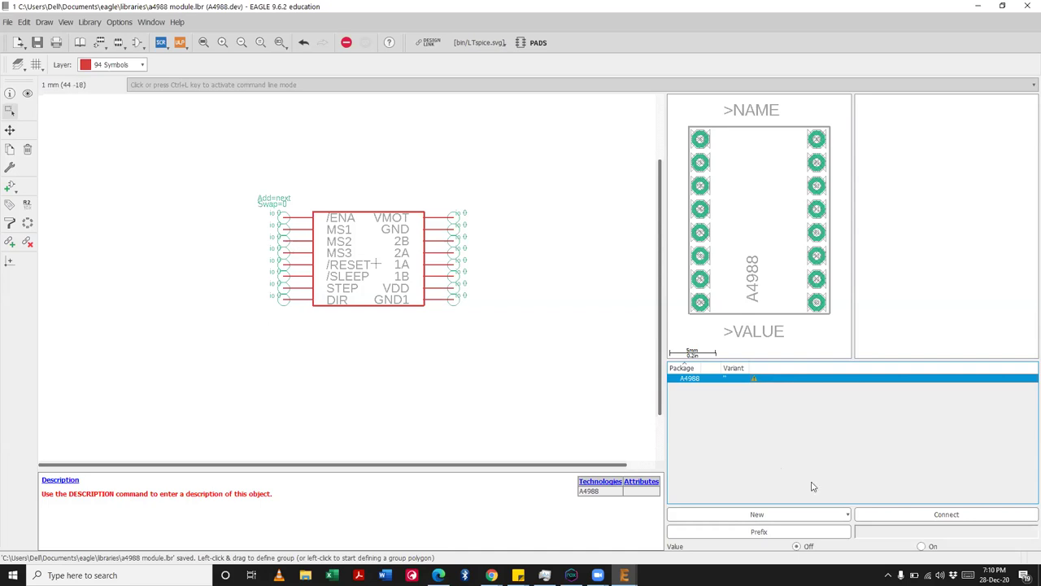
# Step: Start the pin-to-pad connections for the A4988 package, connecting /ENA to P$1 and MS1 to P$2
pyautogui.click(925, 515)
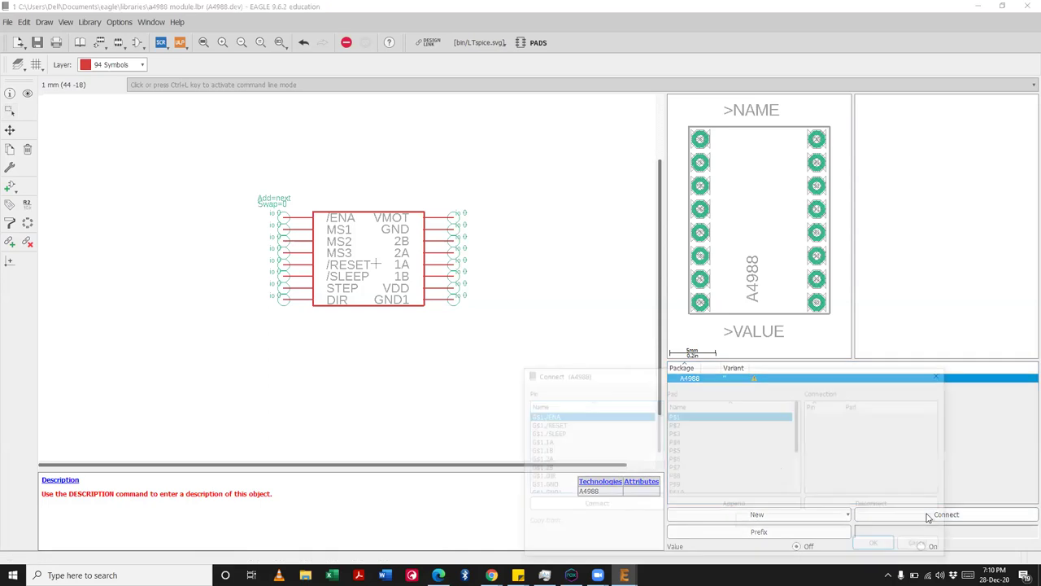
pyautogui.moveTo(659, 378); pyautogui.dragTo(616, 320)
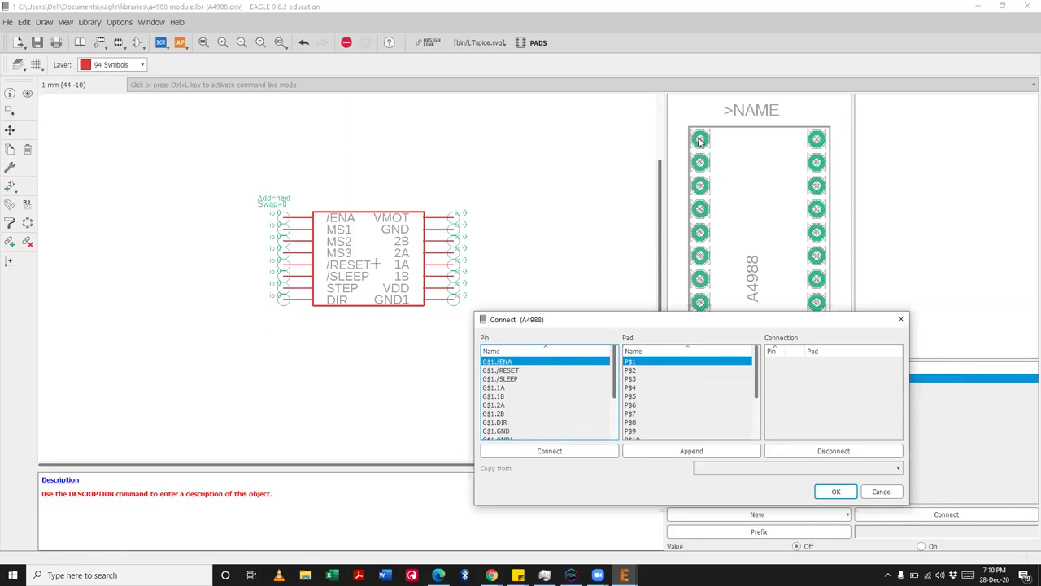
pyautogui.click(601, 451)
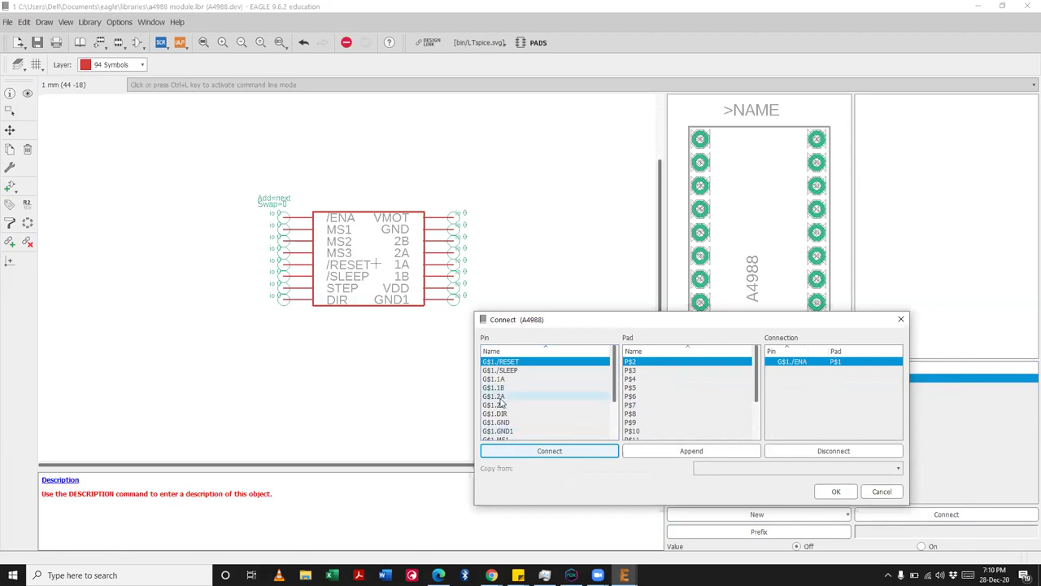
pyautogui.scroll(-2, 511, 398)
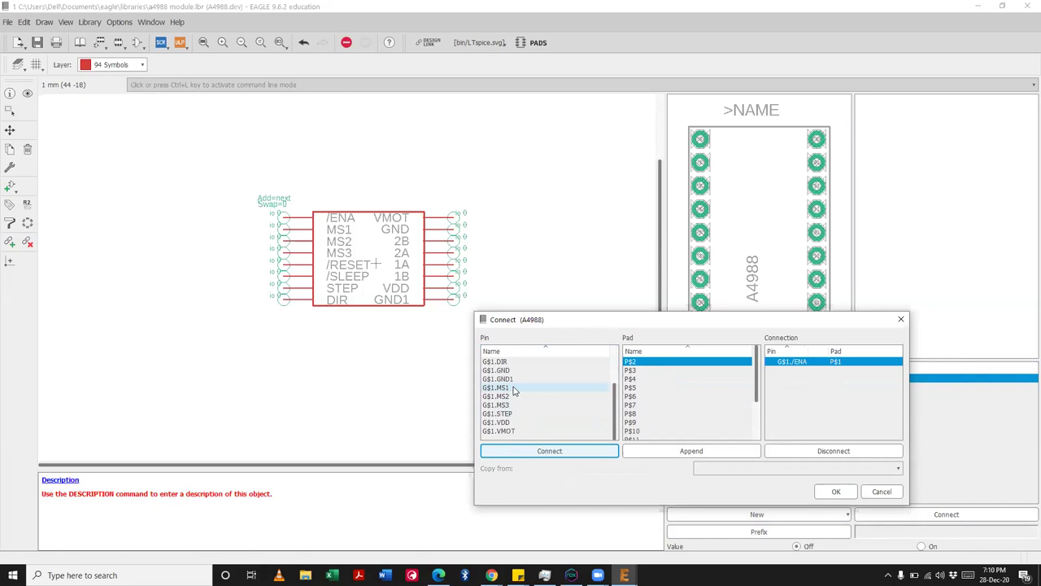
pyautogui.click(513, 388)
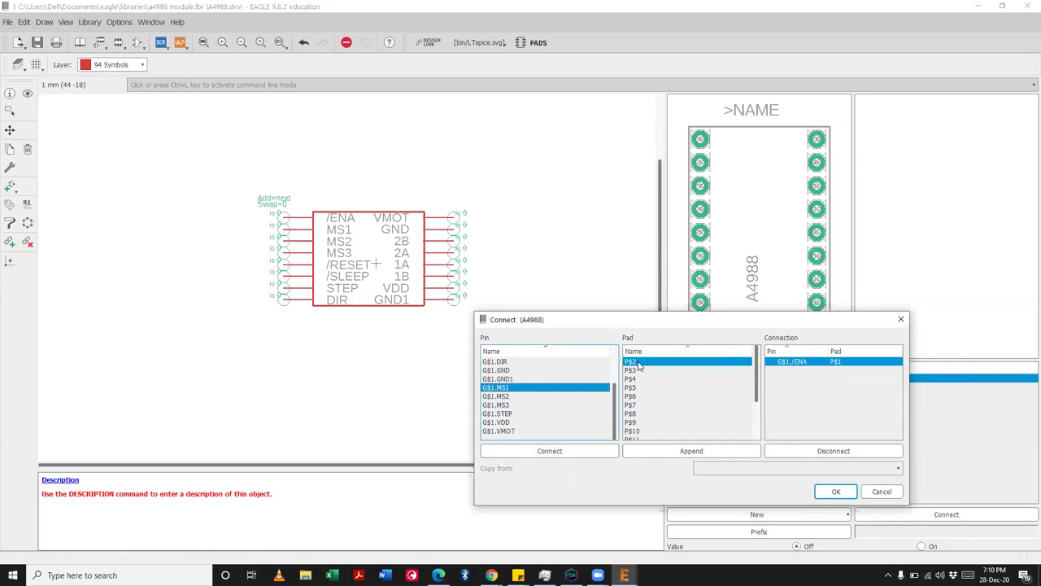
pyautogui.click(579, 455)
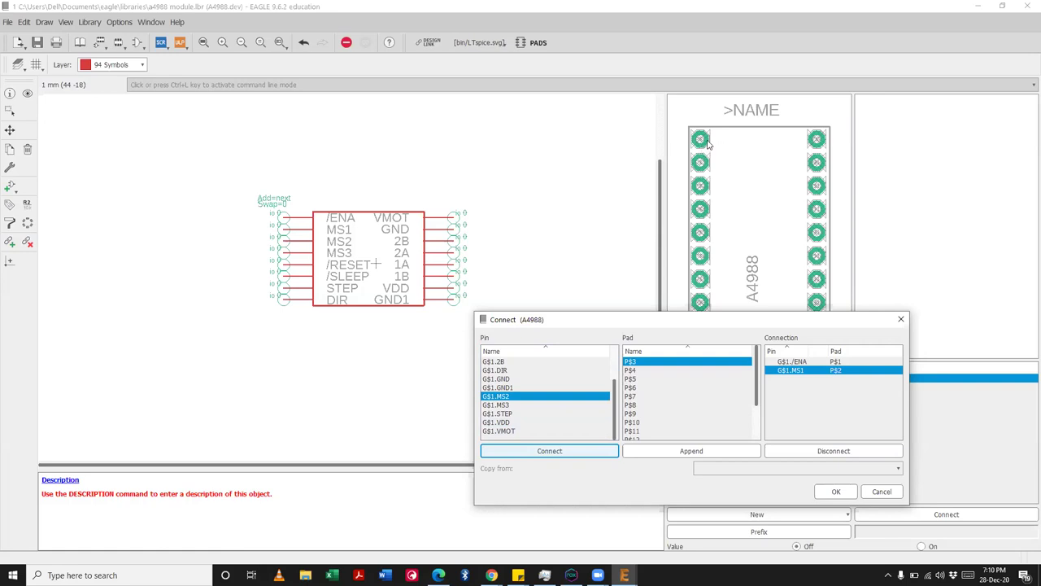
# Step: Connect pin MS2 to pad P$3 and pin MS3 to pad P$4
pyautogui.scroll(-2, 648, 387)
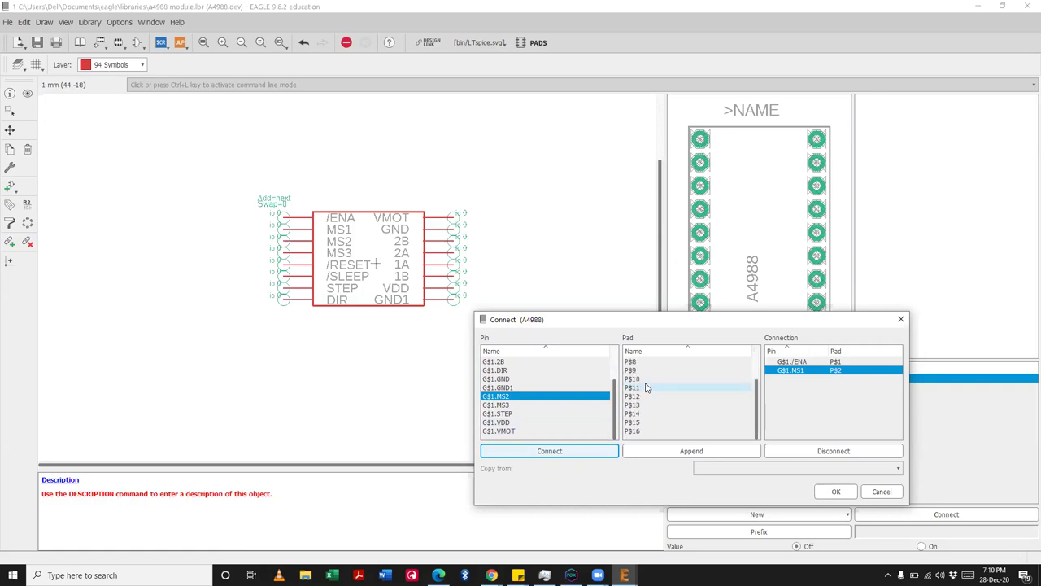
pyautogui.scroll(2, 512, 390)
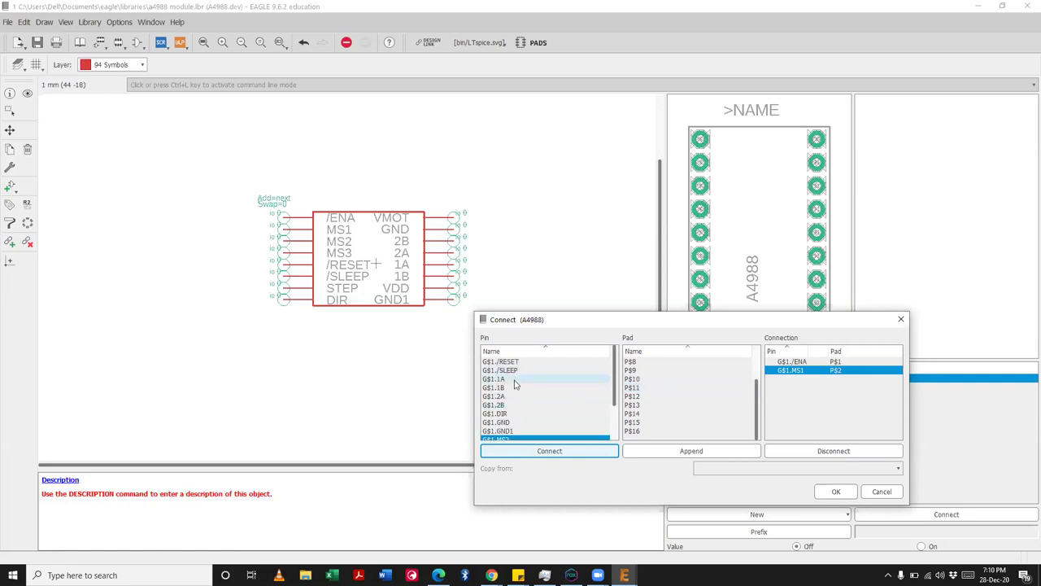
pyautogui.scroll(-2, 514, 385)
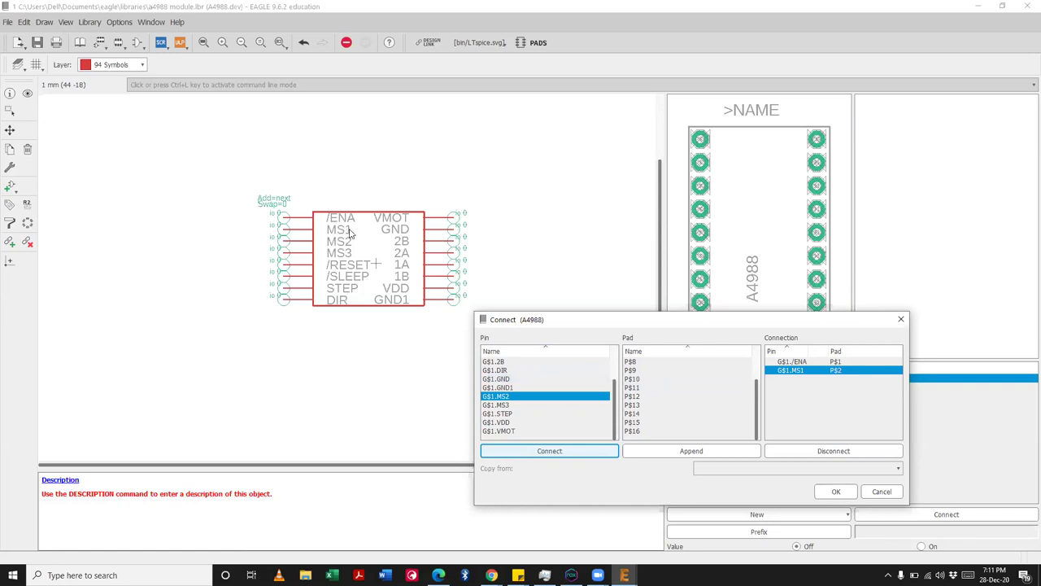
pyautogui.click(507, 398)
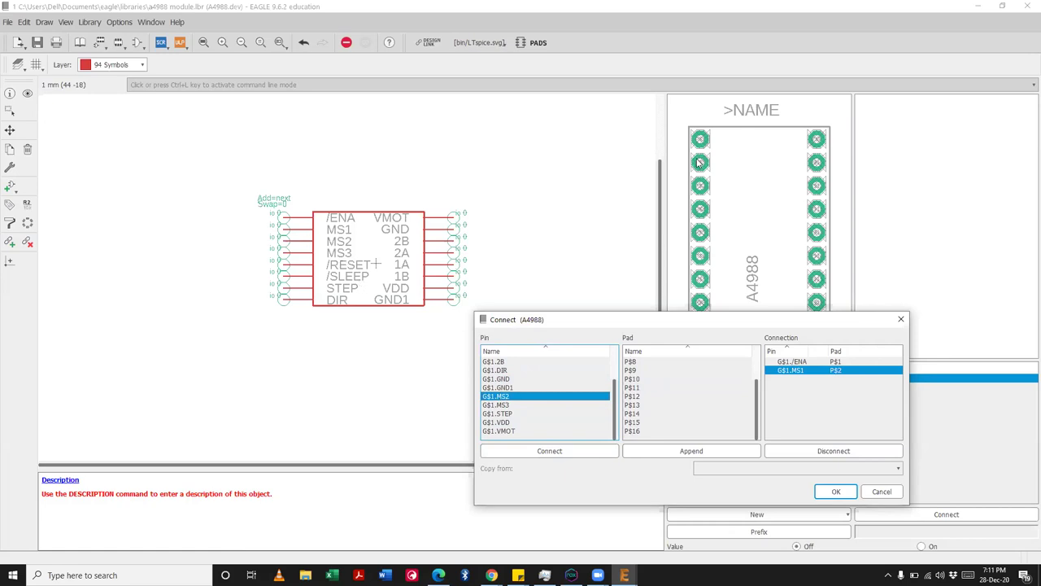
pyautogui.scroll(2, 649, 365)
pyautogui.click(647, 361)
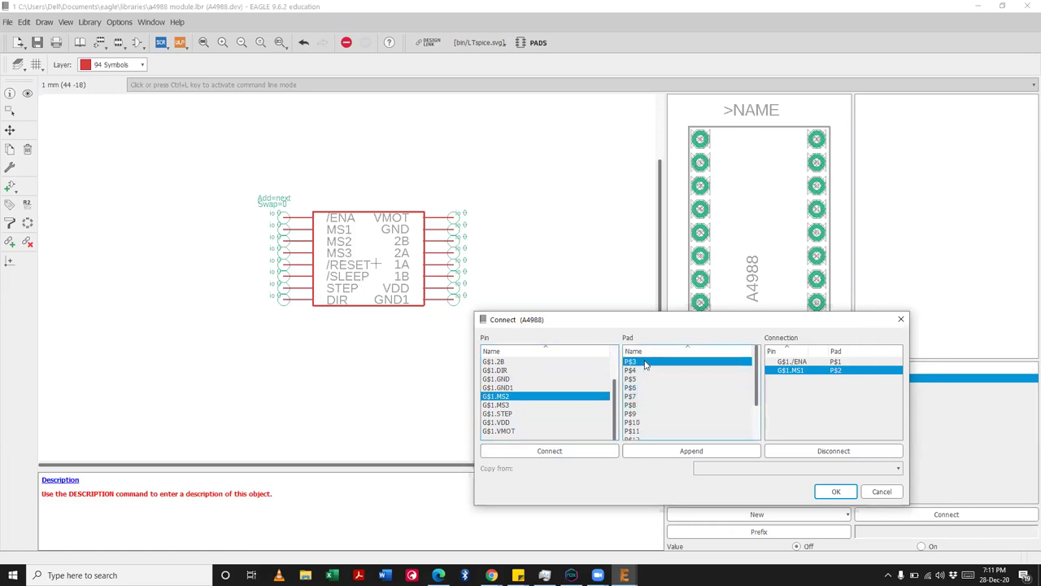
pyautogui.click(586, 454)
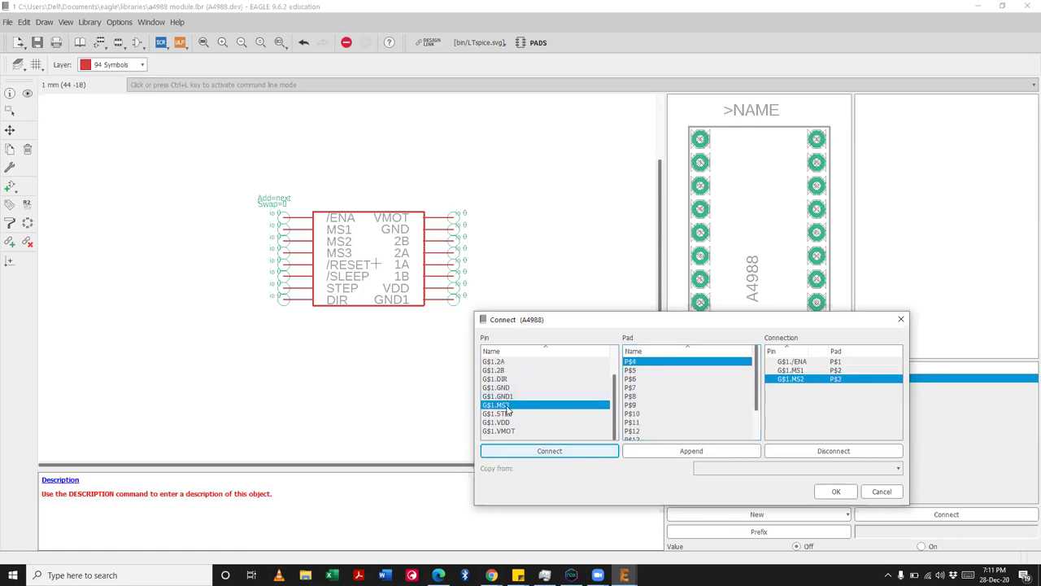
pyautogui.click(569, 454)
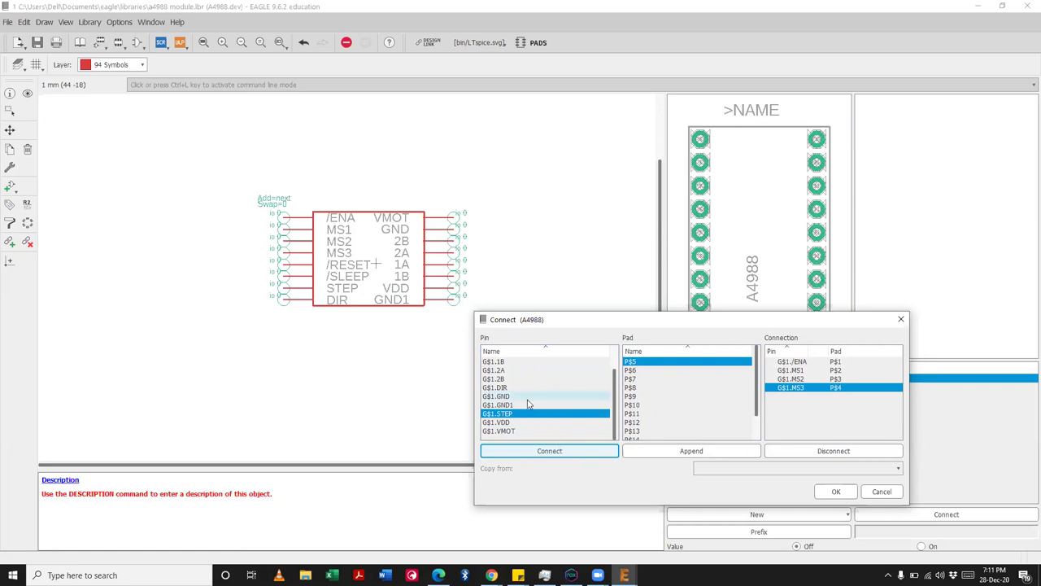
# Step: Connect pin /RESET to pad P$5 and pin /SLEEP to pad P$6
pyautogui.scroll(1, 530, 398)
pyautogui.click(535, 363)
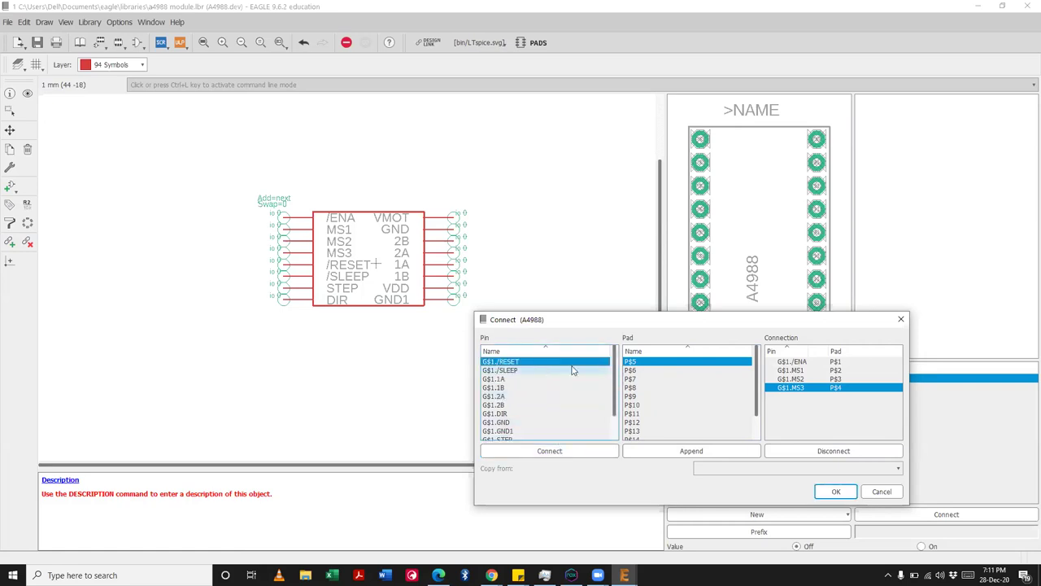
pyautogui.click(578, 450)
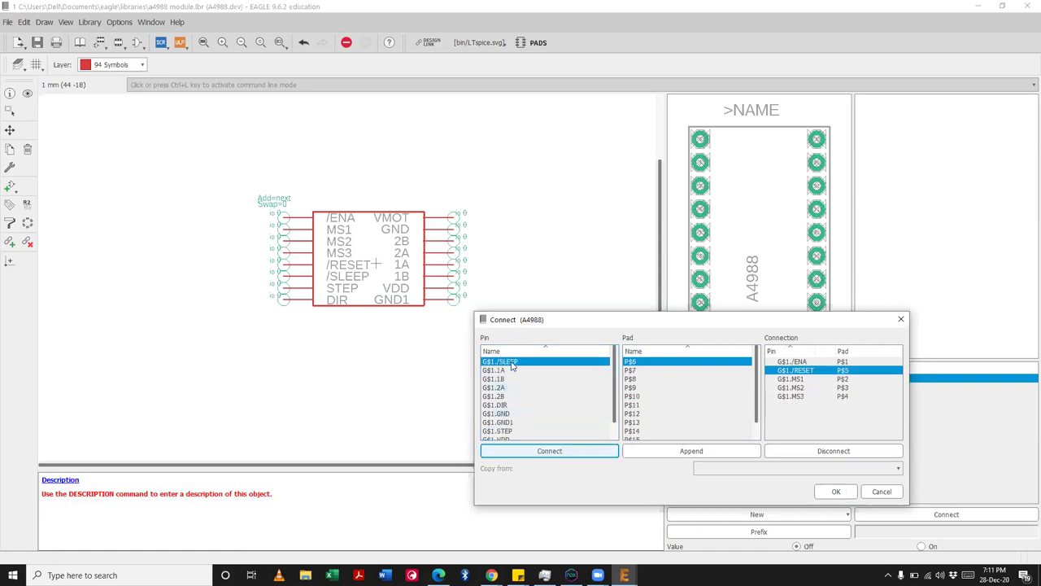
pyautogui.click(534, 452)
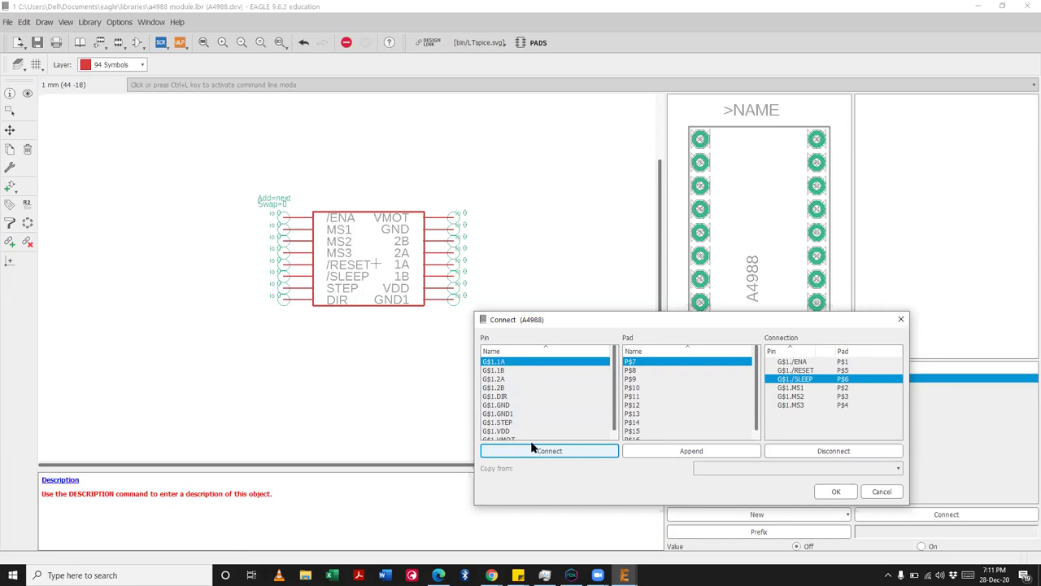
# Step: Connect pin STEP to pad P$7 and pin DIR to pad P$8
pyautogui.click(519, 423)
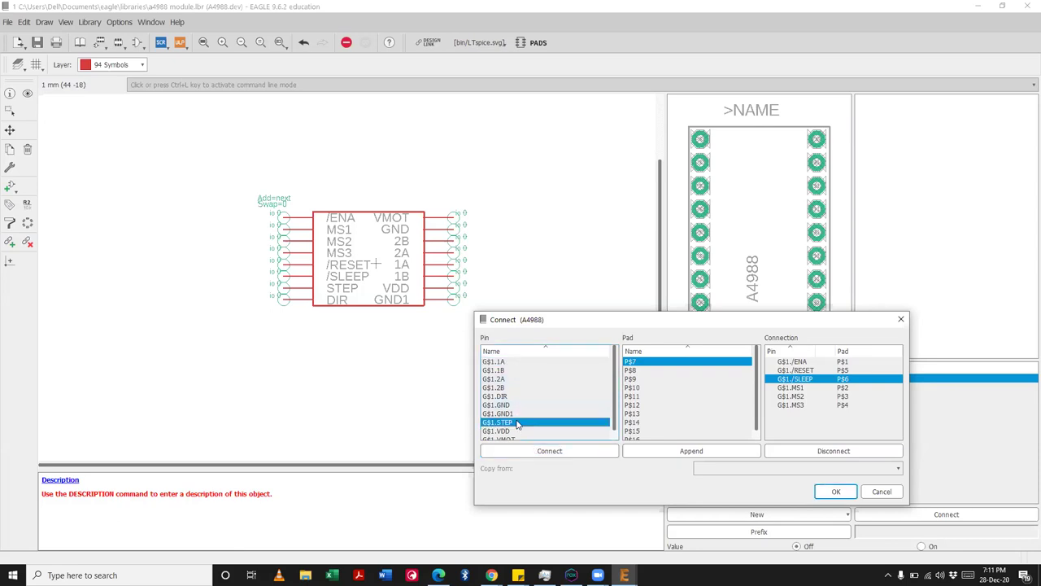
pyautogui.click(553, 452)
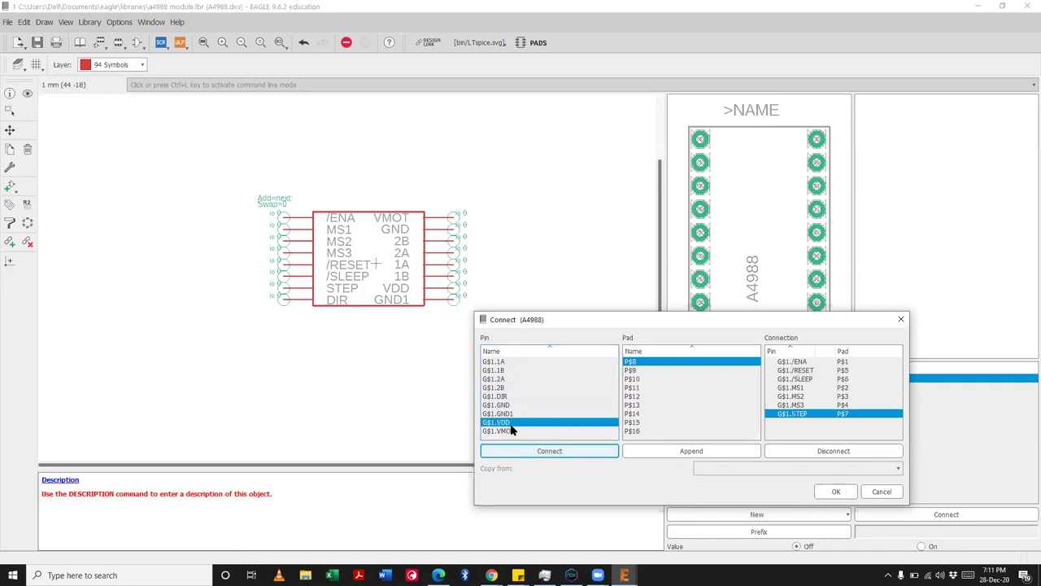
pyautogui.click(506, 397)
pyautogui.click(549, 452)
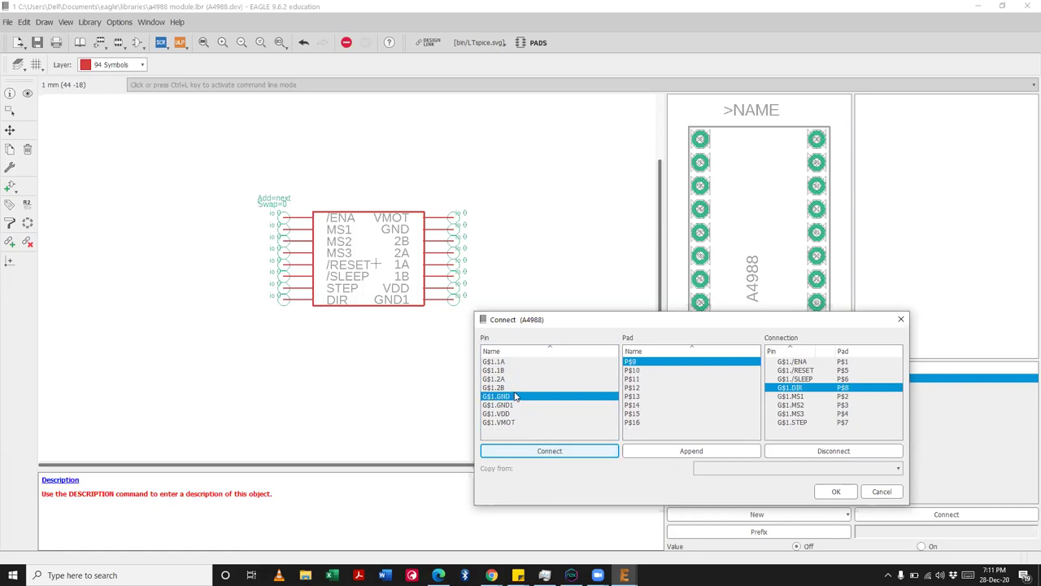
# Step: Connect pin VMOT to pad P$9 and pin GND to pad P$10
pyautogui.click(517, 422)
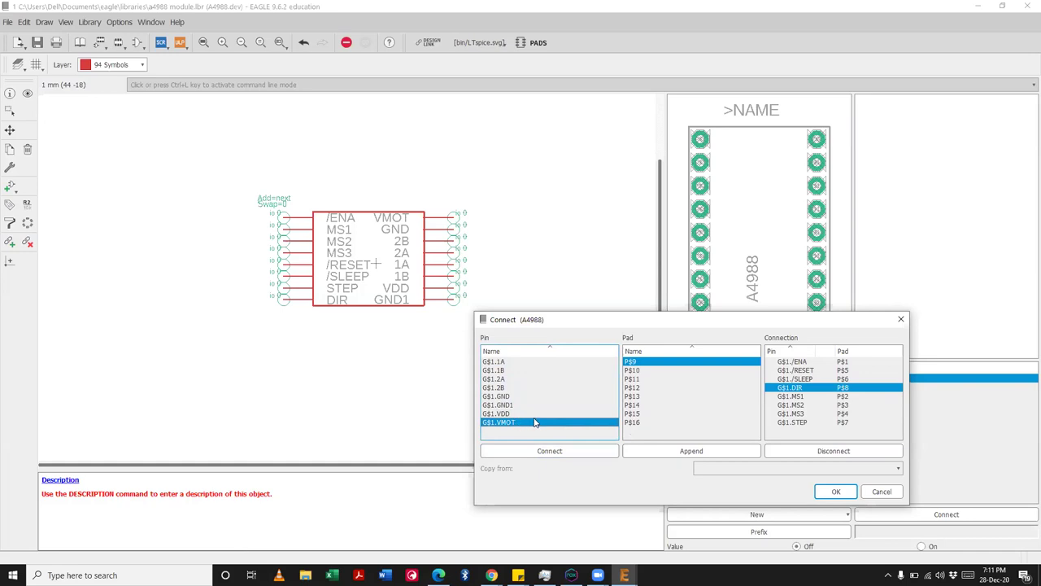
pyautogui.click(577, 451)
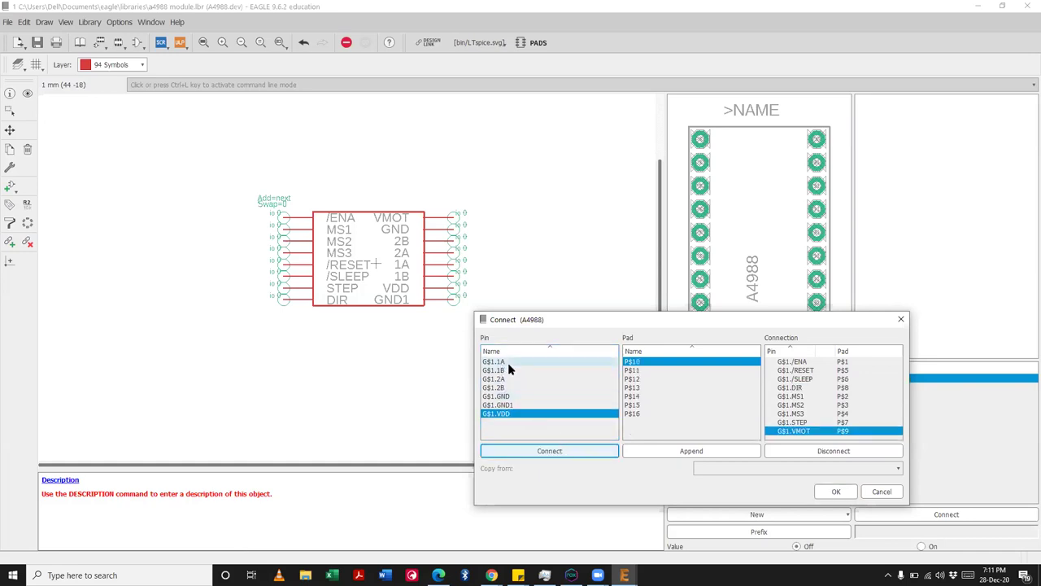
pyautogui.click(512, 396)
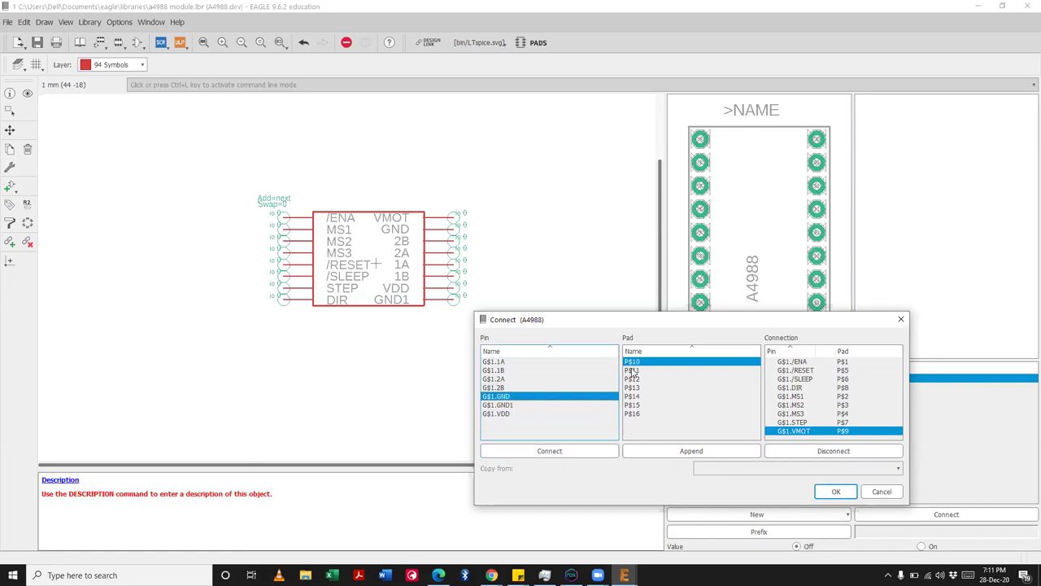
pyautogui.click(550, 452)
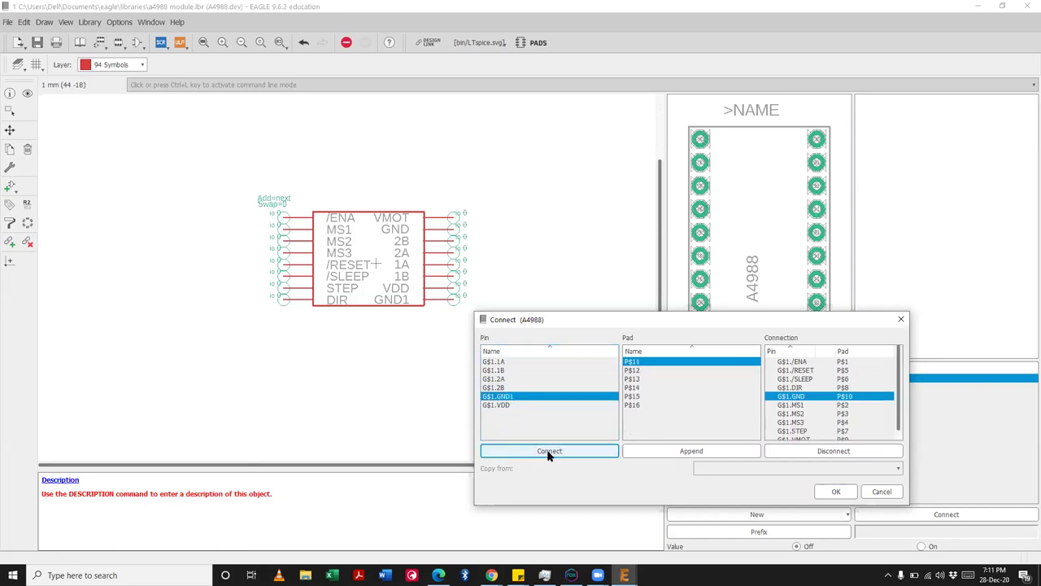
# Step: Connect pin 2B to pad P$11 and pin 2A to pad P$12
pyautogui.click(516, 388)
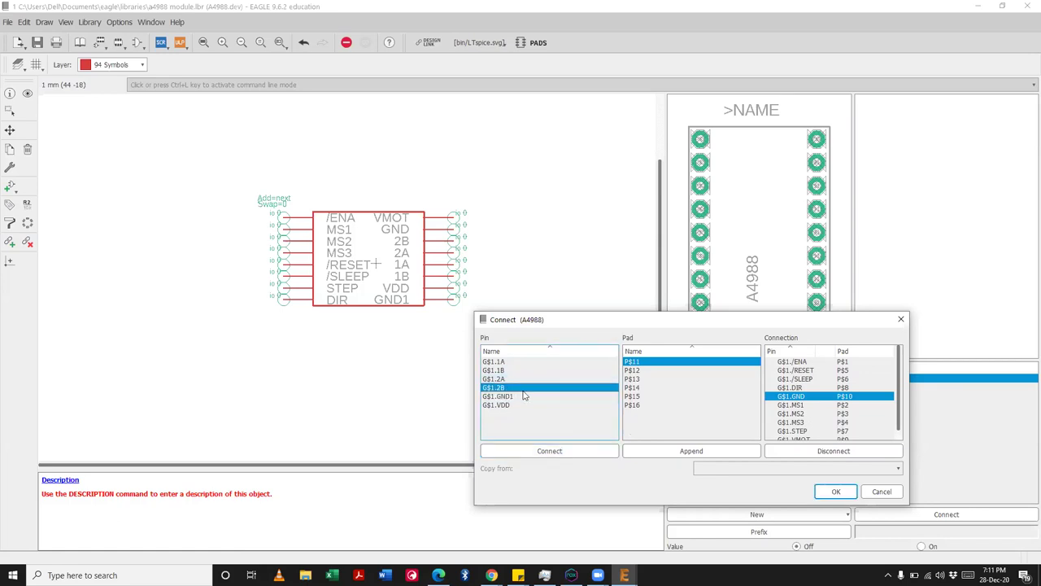
pyautogui.click(550, 451)
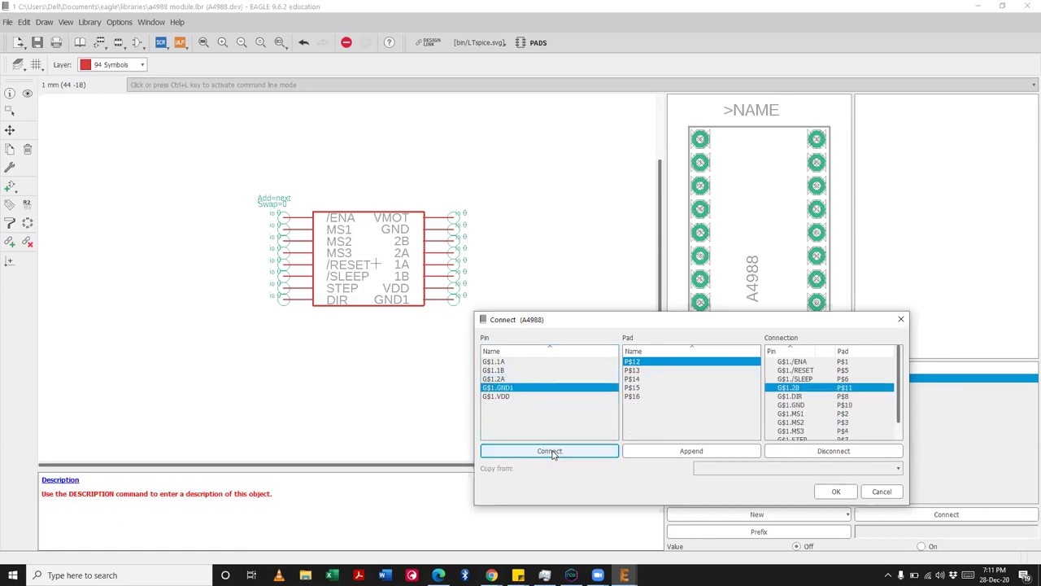
pyautogui.click(508, 379)
pyautogui.click(540, 452)
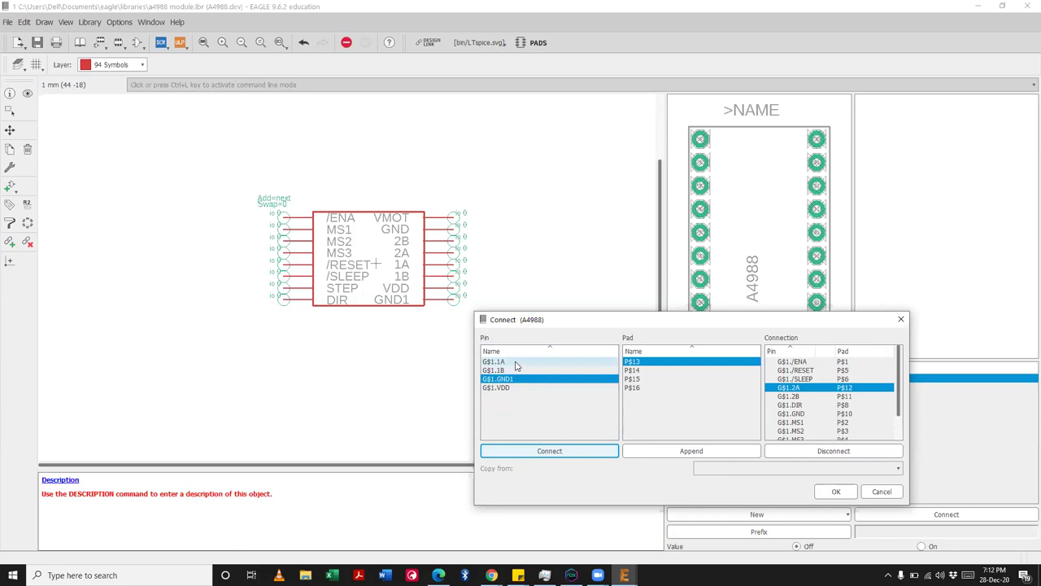
# Step: Connect pin 1A to pad P$13 and pin 1B to pad P$14
pyautogui.click(518, 363)
pyautogui.click(547, 452)
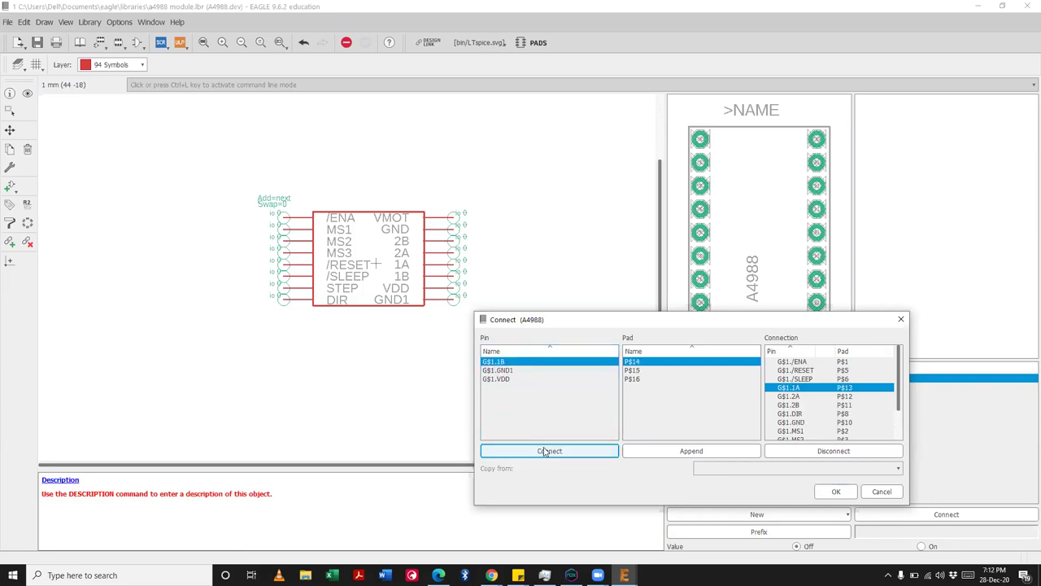
pyautogui.click(510, 362)
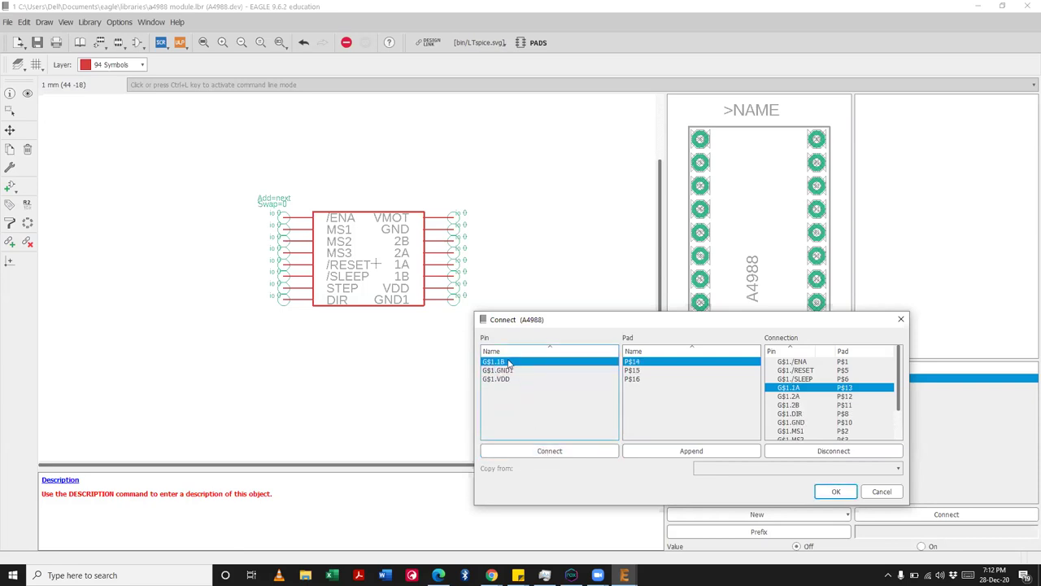
pyautogui.click(551, 450)
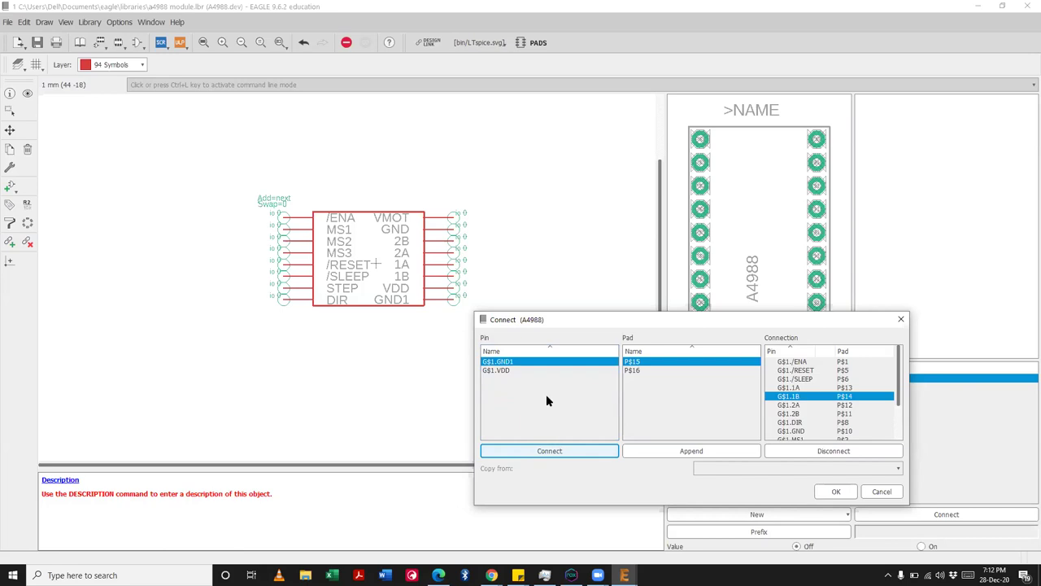
# Step: Connect pin VDD to pad P$15 and pin GND1 to pad P$16, and accept the pin-to-pad connections
pyautogui.click(512, 371)
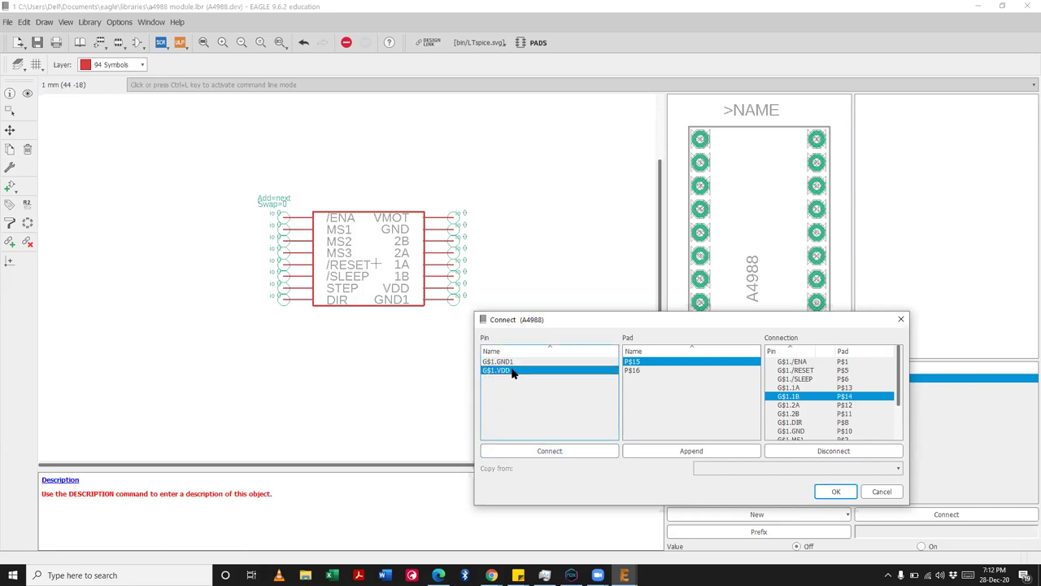
pyautogui.click(553, 452)
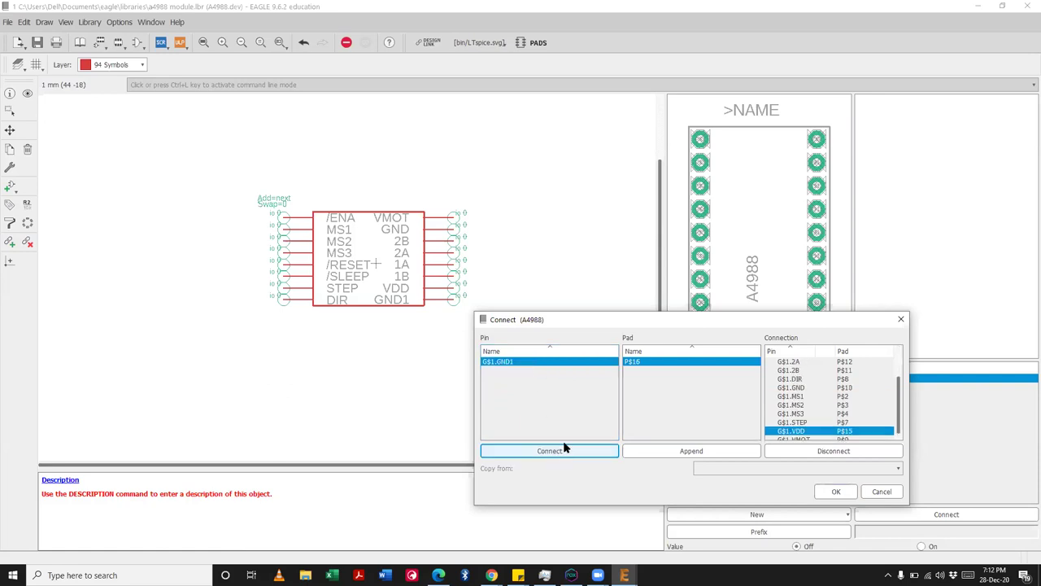
pyautogui.click(562, 452)
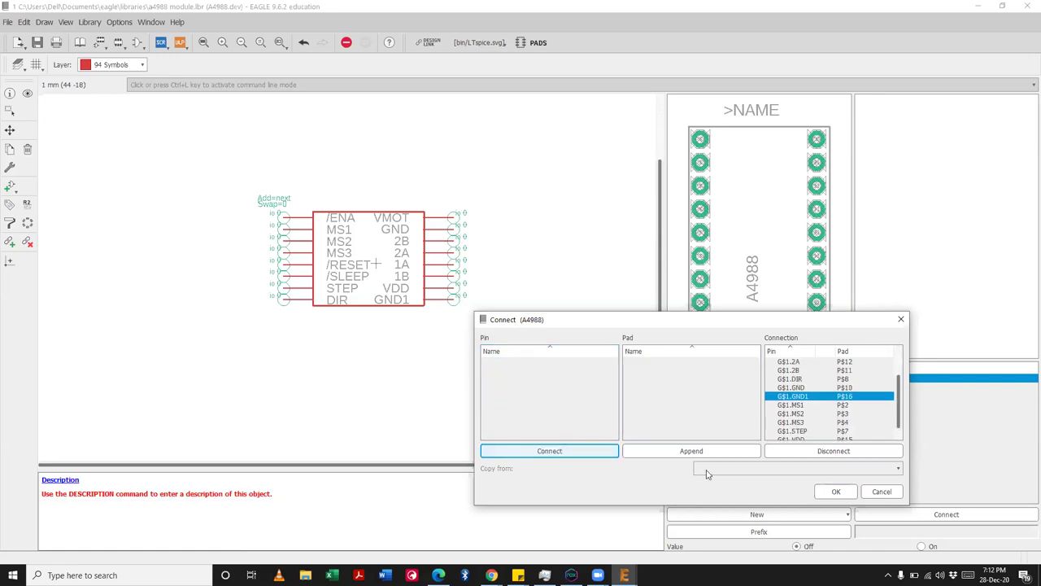
pyautogui.click(838, 493)
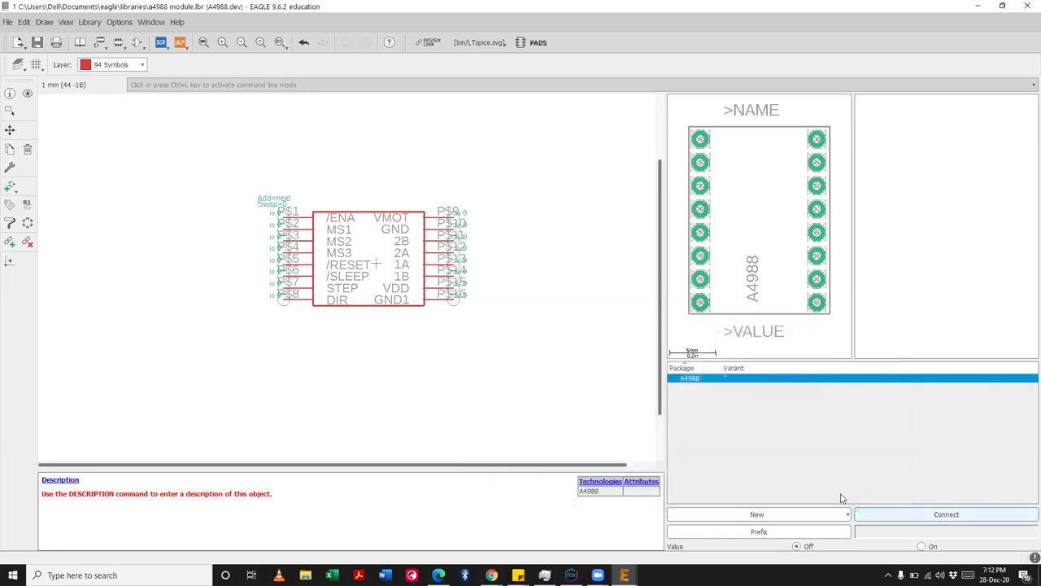
# Step: Check the pad assignments on the A4988 symbol and save the library
pyautogui.hotkey('ctrl', 'g')
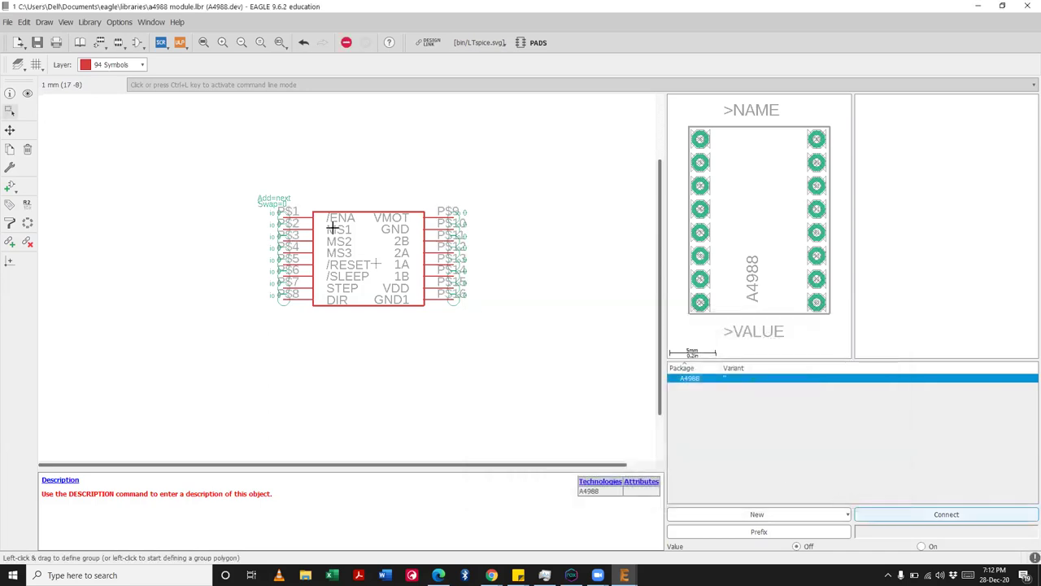
pyautogui.scroll(2, 287, 244)
pyautogui.scroll(-3, 287, 244)
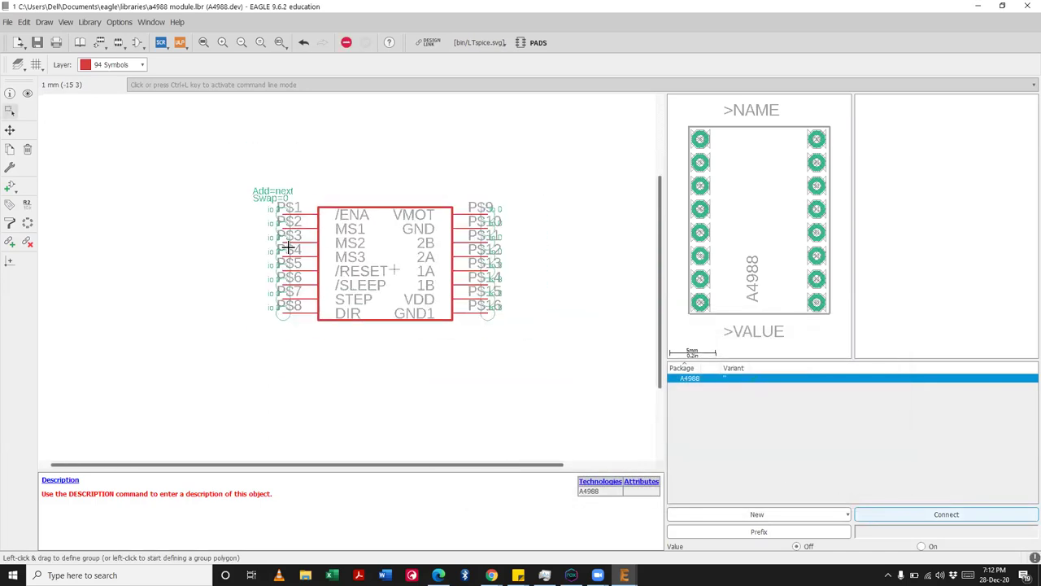
pyautogui.scroll(2, 288, 247)
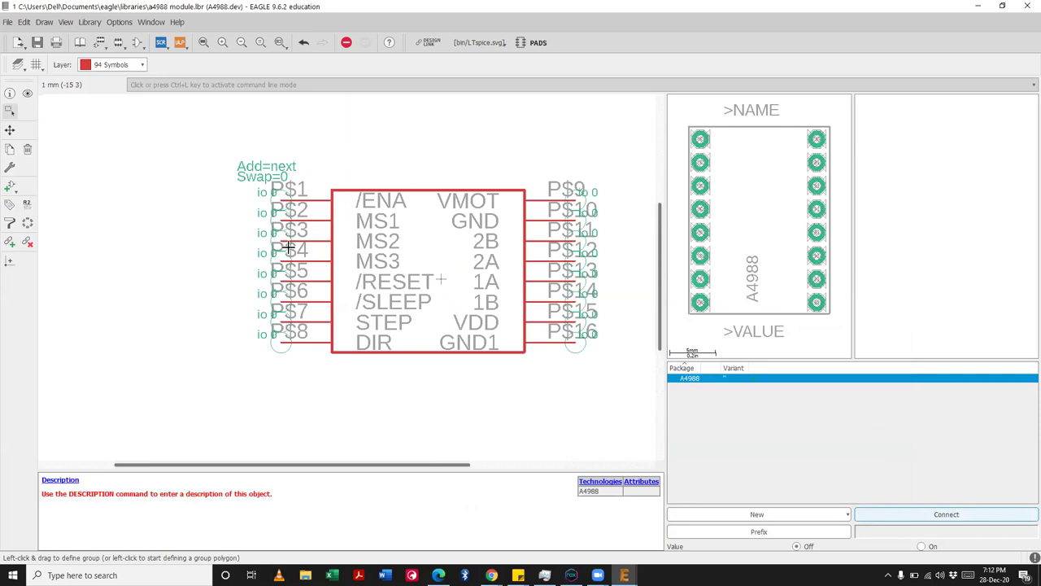
pyautogui.scroll(-1, 288, 249)
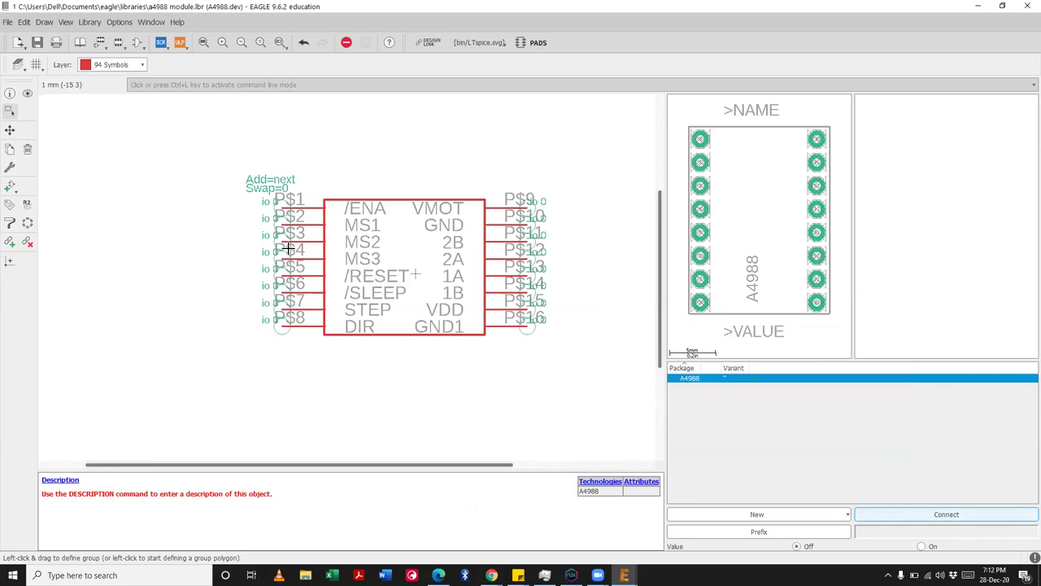
pyautogui.scroll(-1, 288, 249)
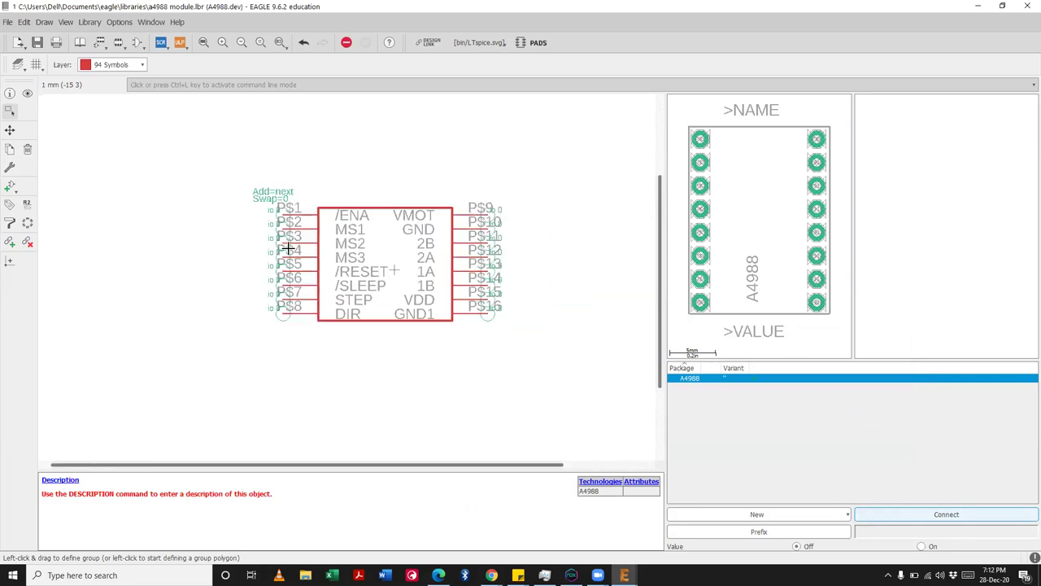
pyautogui.scroll(-1, 288, 249)
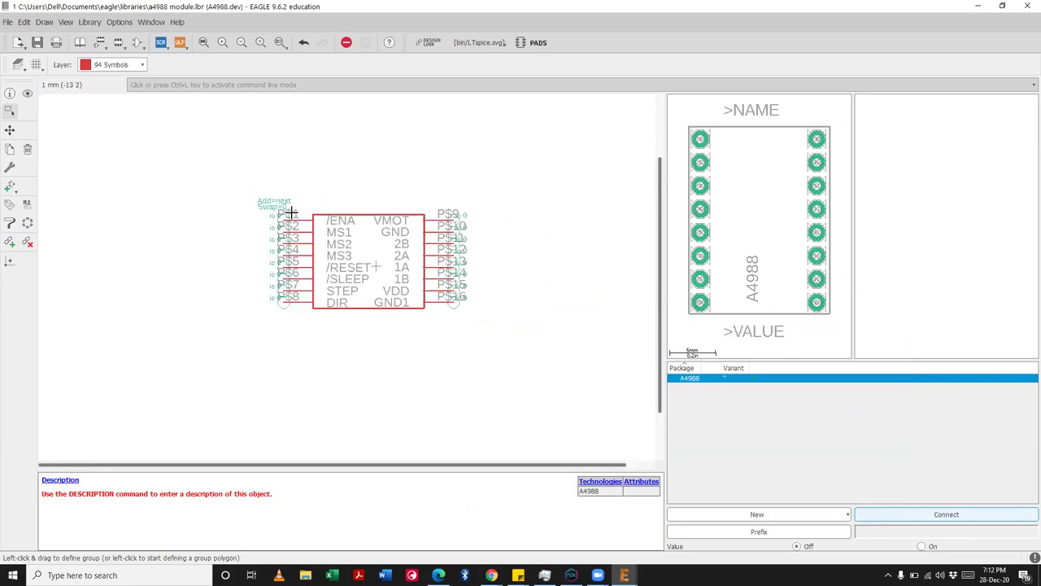
pyautogui.hotkey('ctrl', 's')
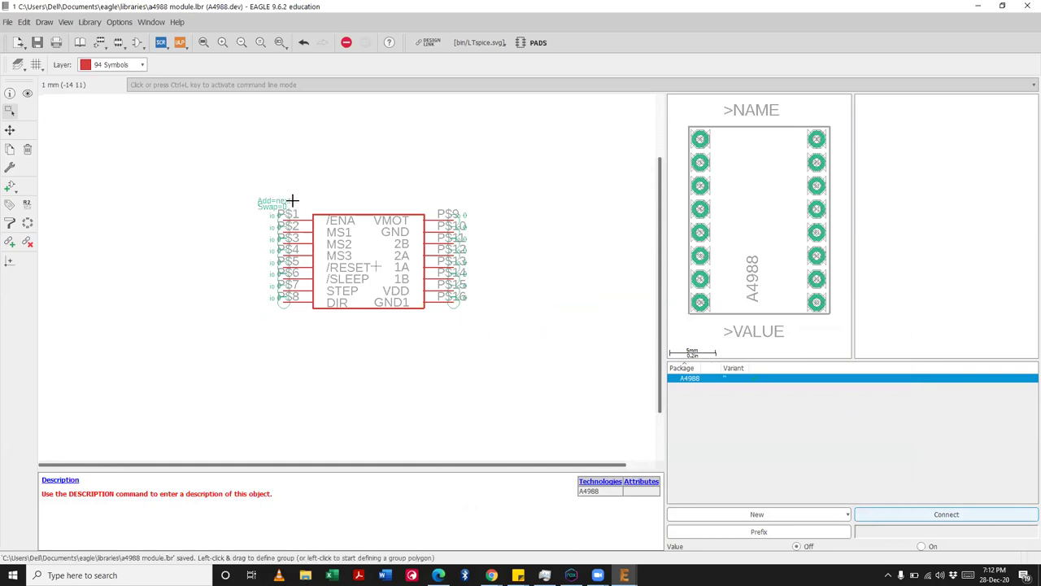
# Step: Close the library editor and open motor driver.sch from the Motor driver project
pyautogui.scroll(1, 307, 269)
pyautogui.scroll(2, 308, 269)
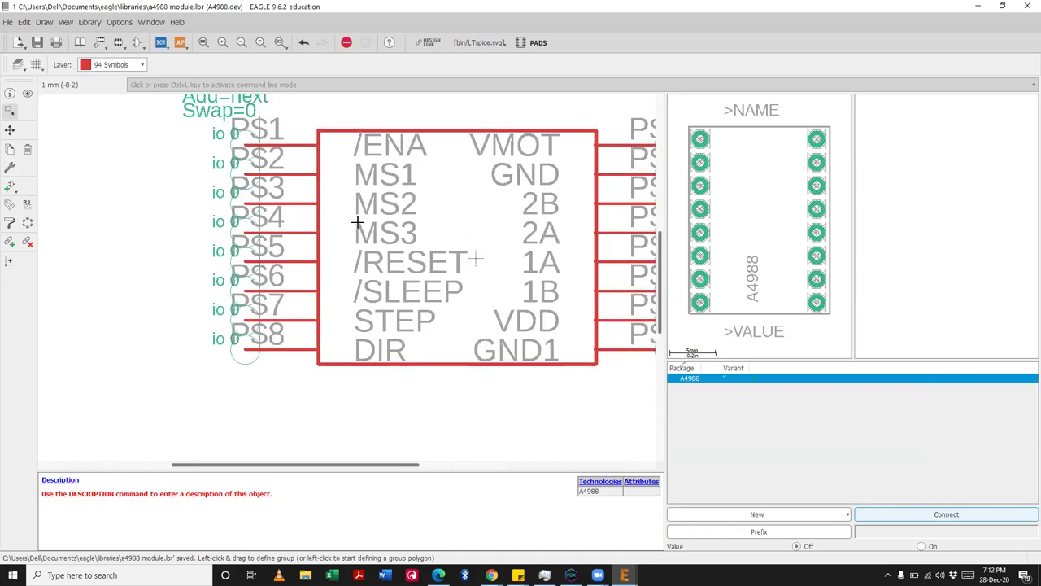
pyautogui.scroll(-1, 358, 221)
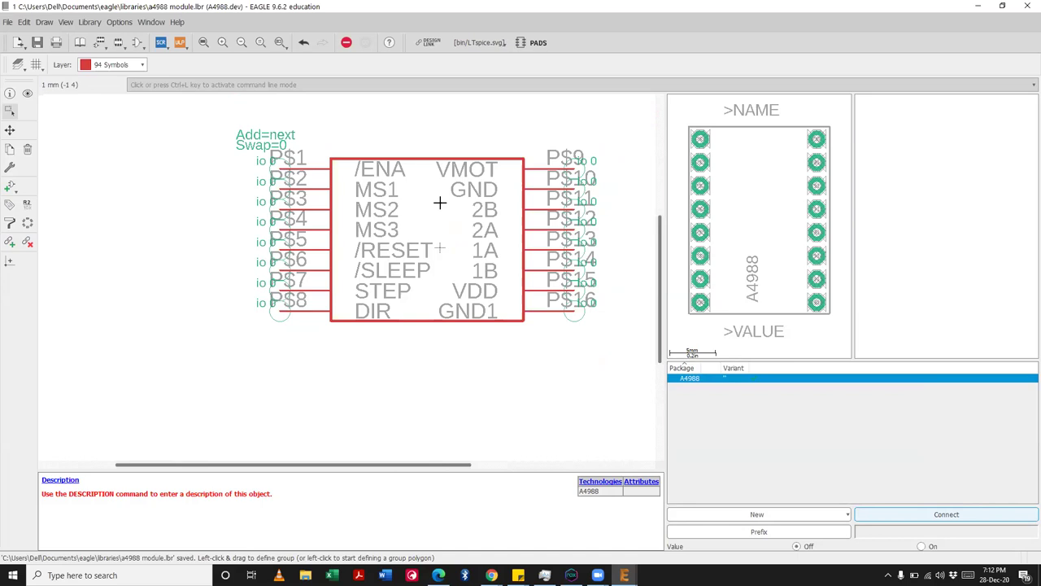
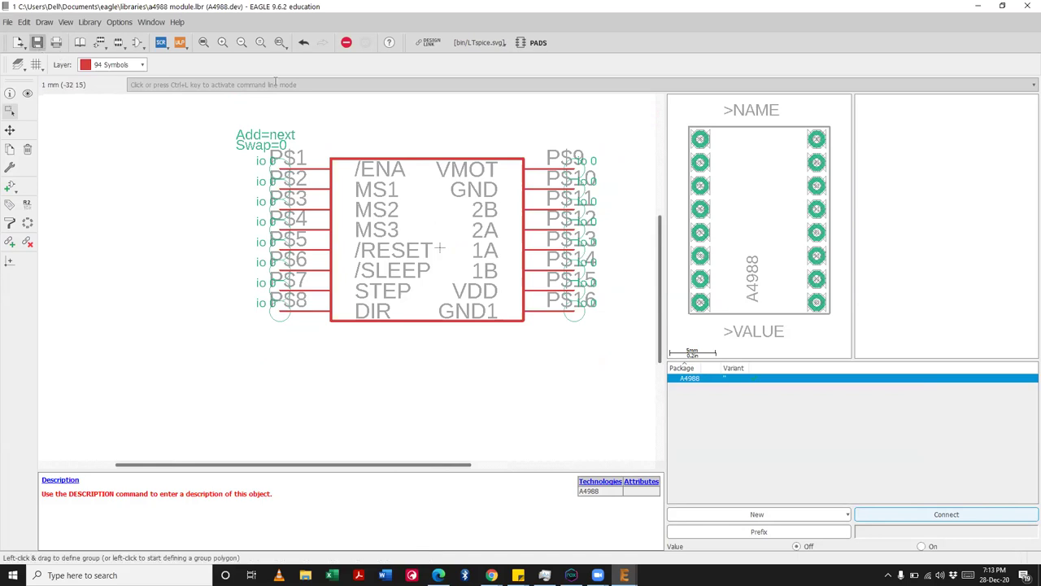
pyautogui.click(1026, 7)
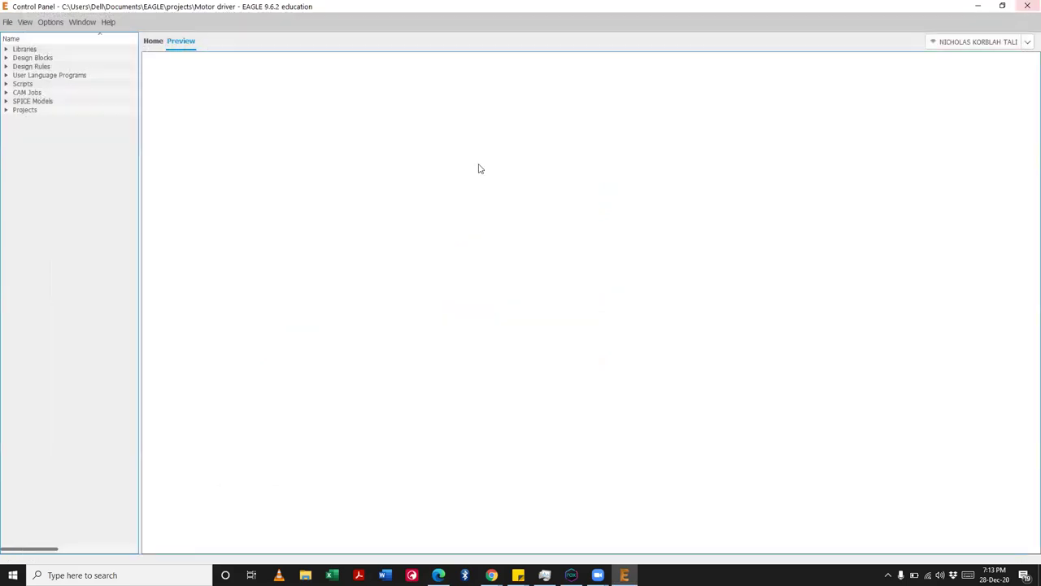
pyautogui.click(6, 110)
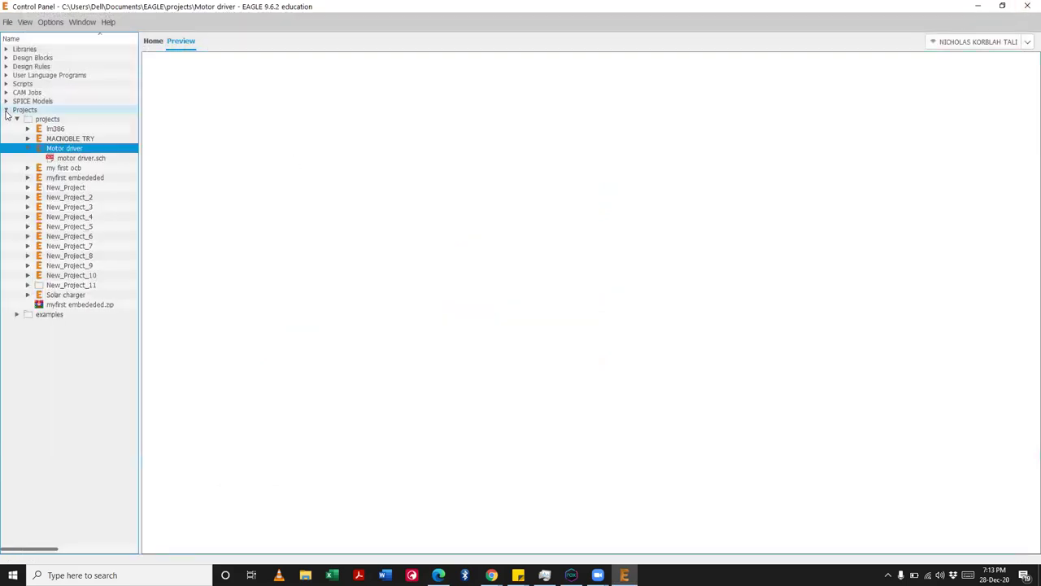
pyautogui.doubleClick(79, 160)
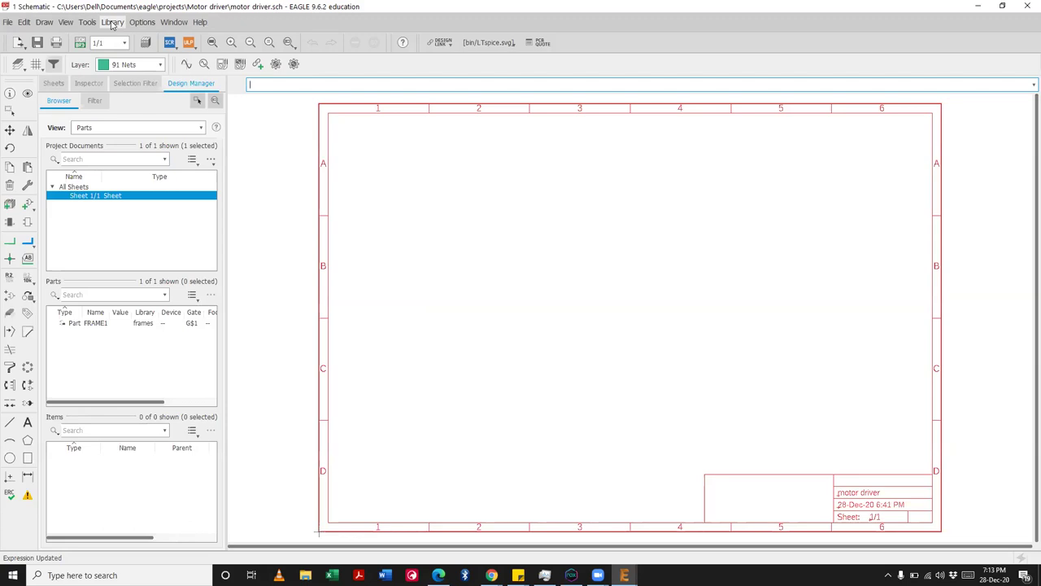
# Step: Update all libraries in the schematic and search the available parts for A4988
pyautogui.click(112, 23)
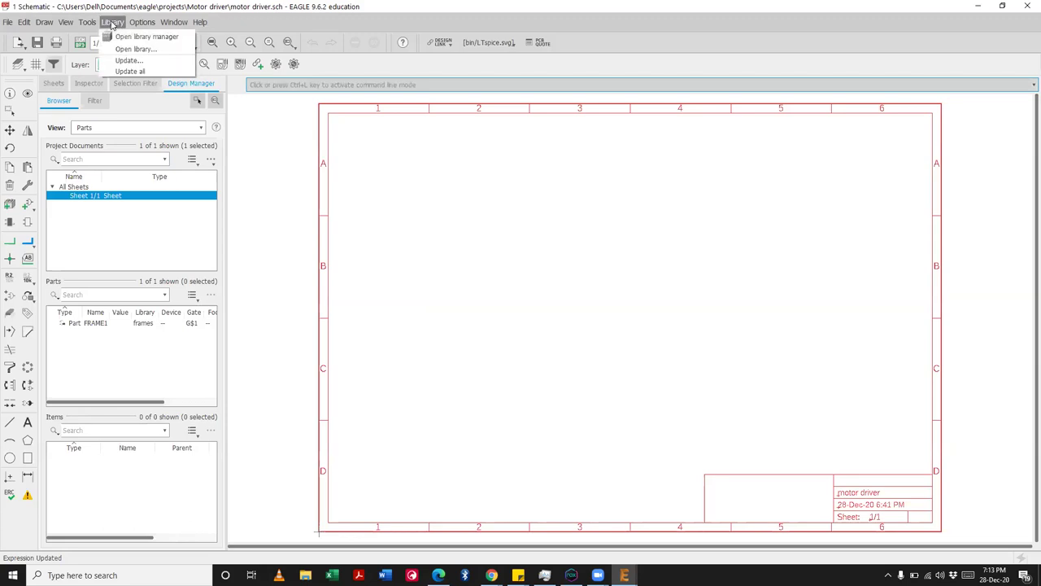
pyautogui.click(129, 71)
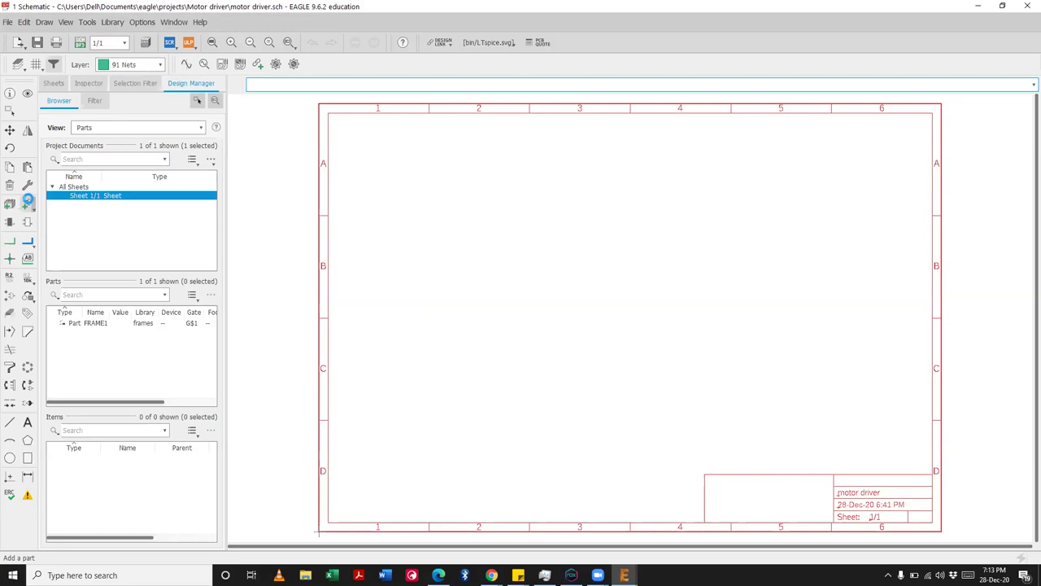
pyautogui.click(27, 201)
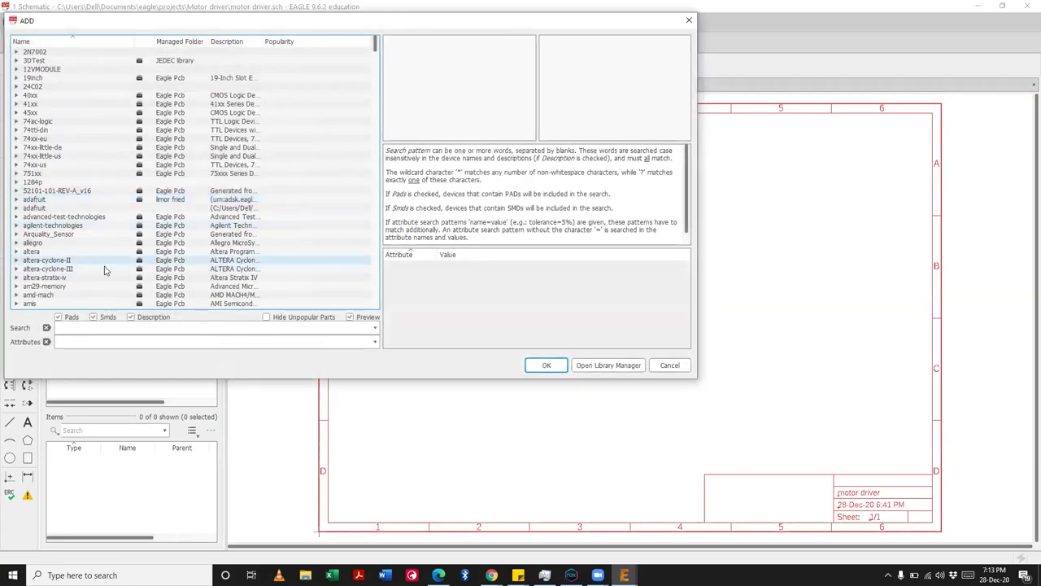
pyautogui.click(101, 327)
pyautogui.write('A4988')
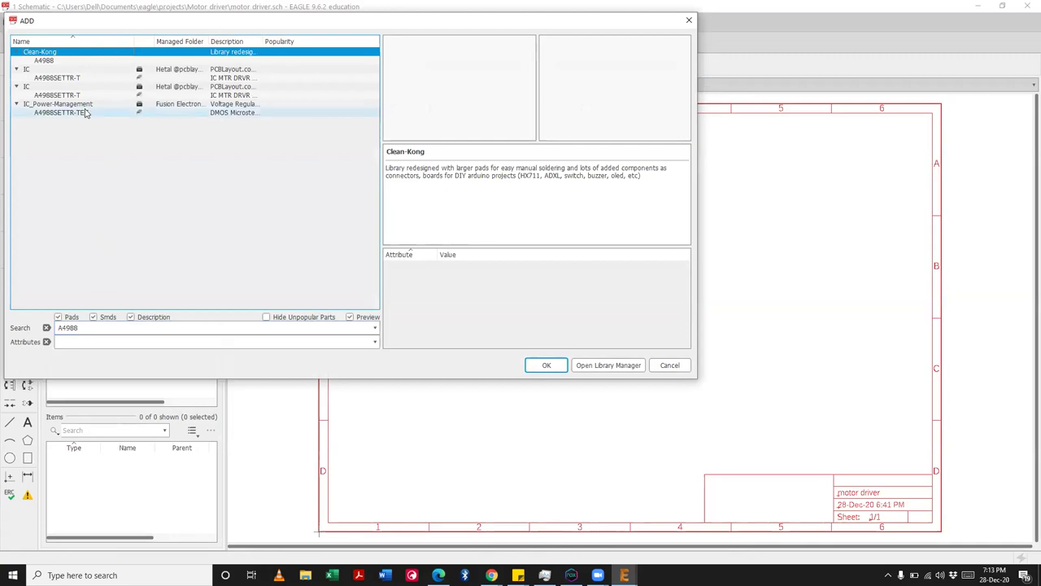
pyautogui.click(81, 79)
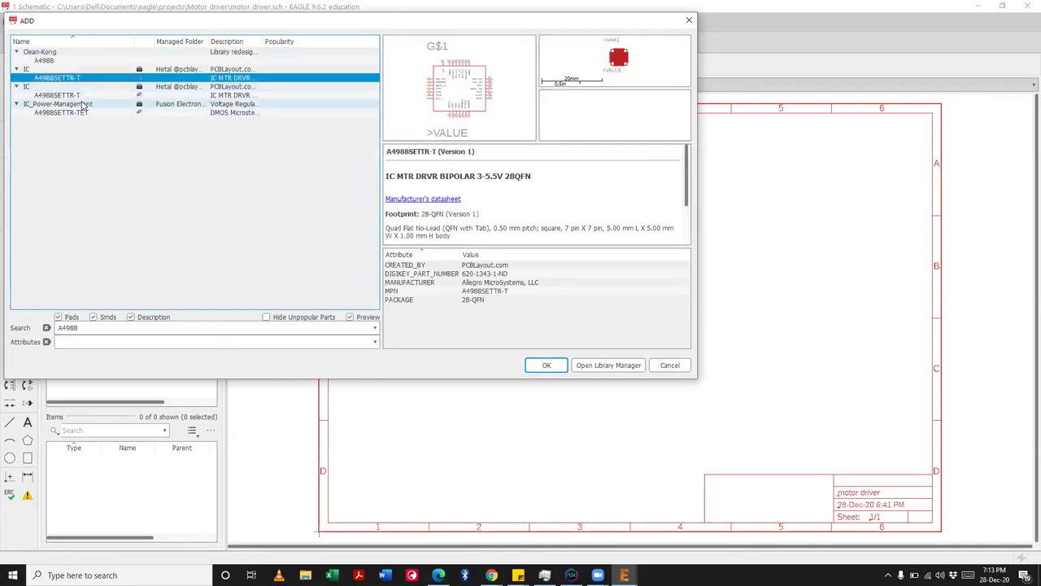
pyautogui.doubleClick(82, 95)
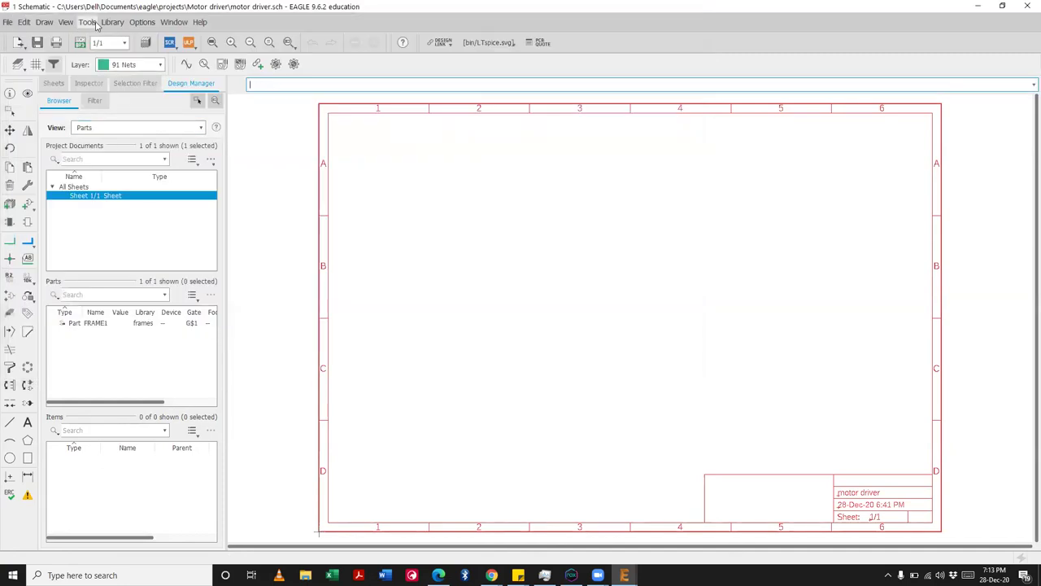
pyautogui.click(112, 22)
pyautogui.click(122, 36)
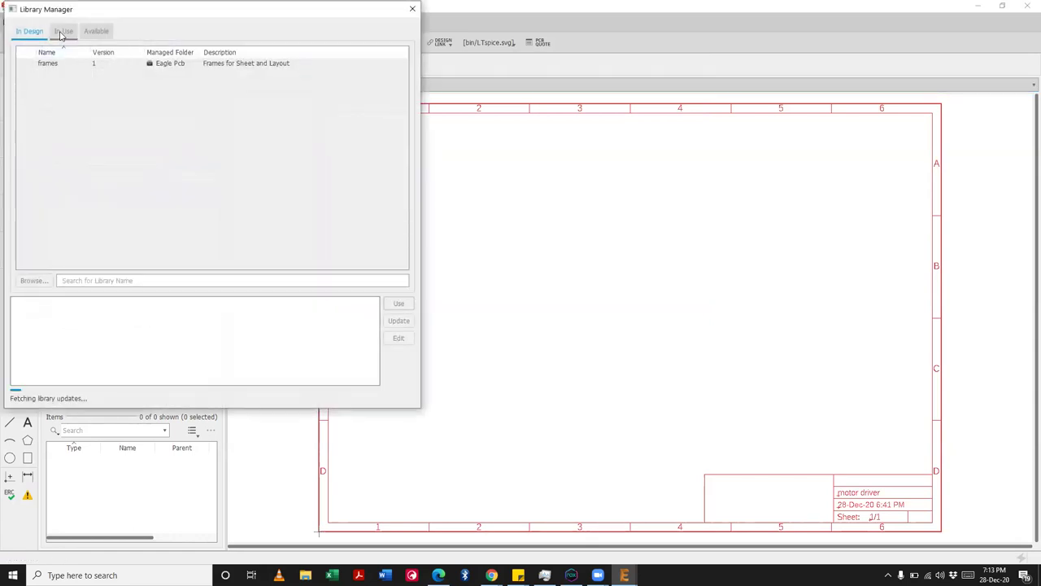
pyautogui.click(62, 31)
pyautogui.click(32, 264)
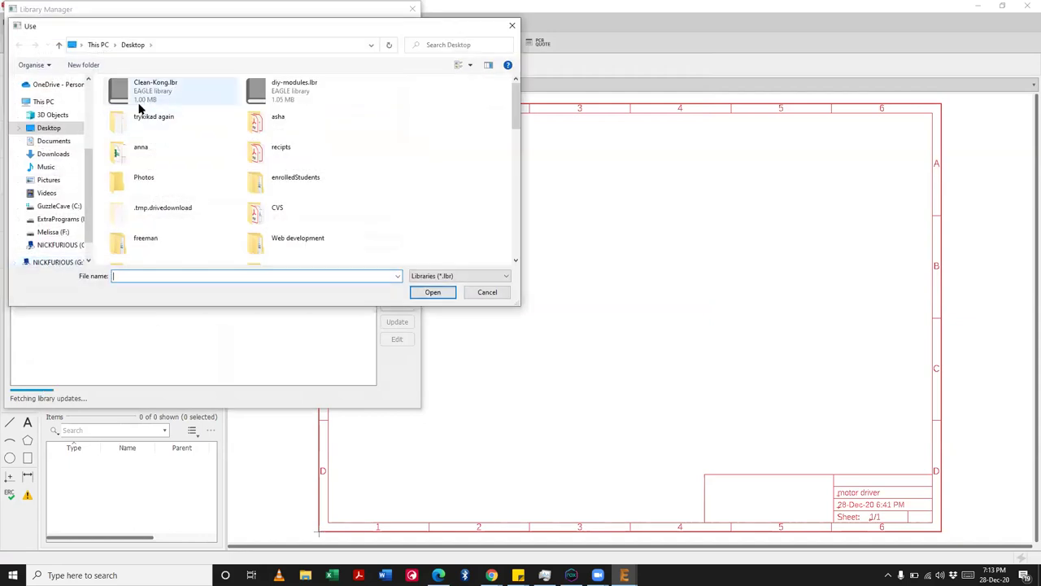
pyautogui.click(52, 143)
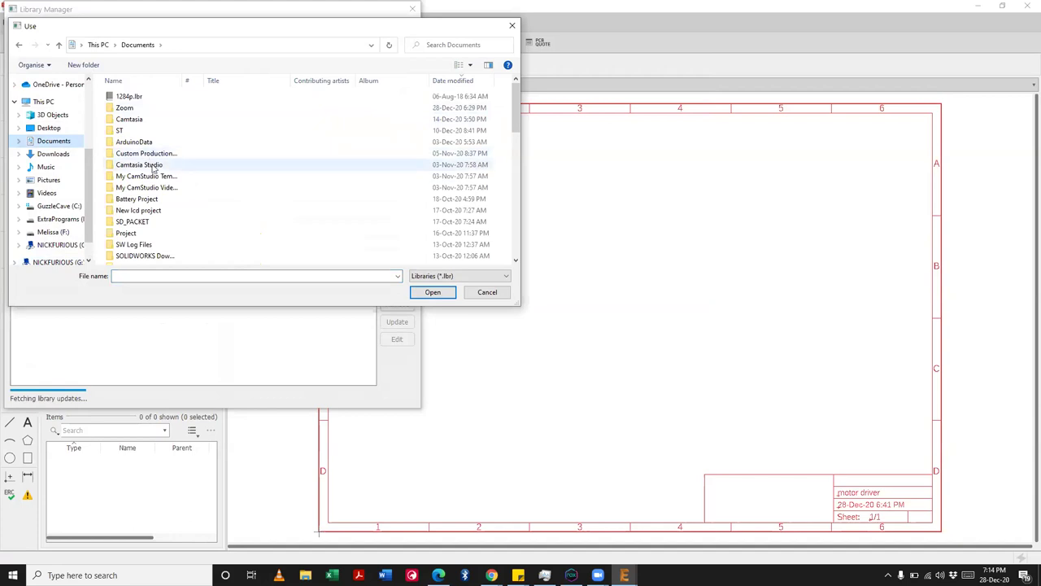
pyautogui.click(154, 186)
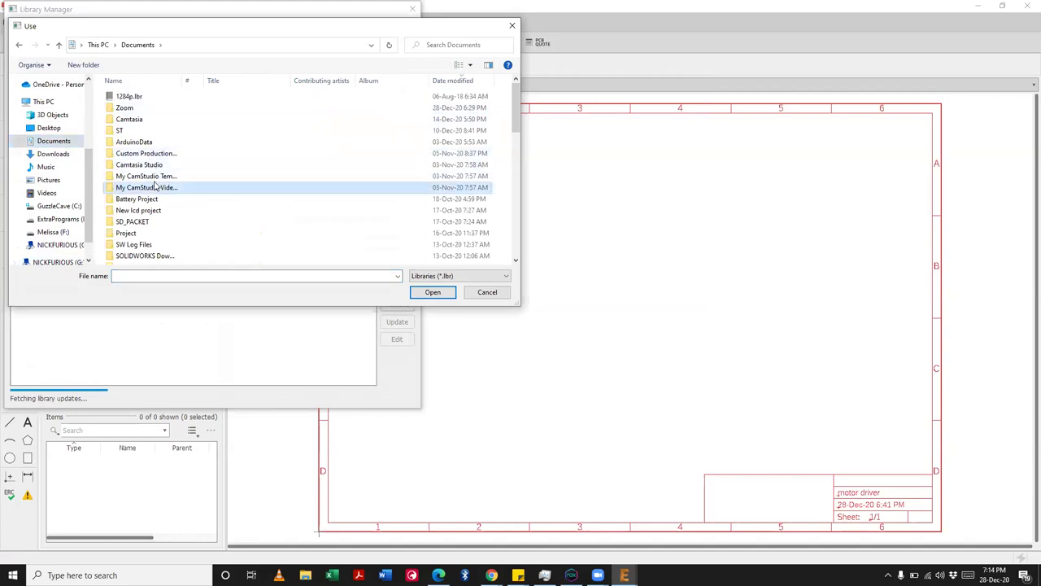
pyautogui.press('Down')
pyautogui.press('Down')
pyautogui.press('Down')
pyautogui.press('Down')
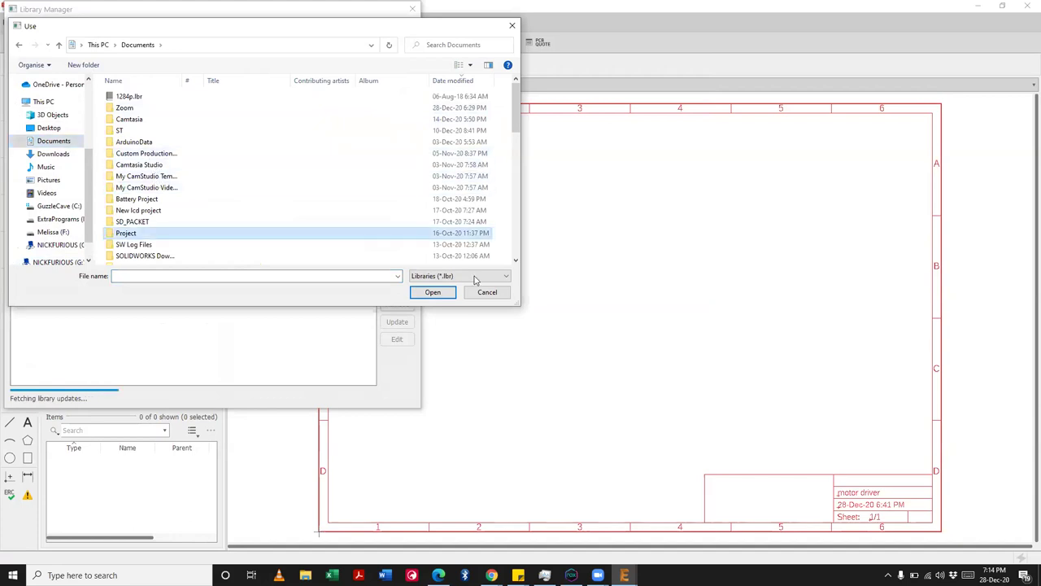
pyautogui.click(484, 291)
pyautogui.press('Escape')
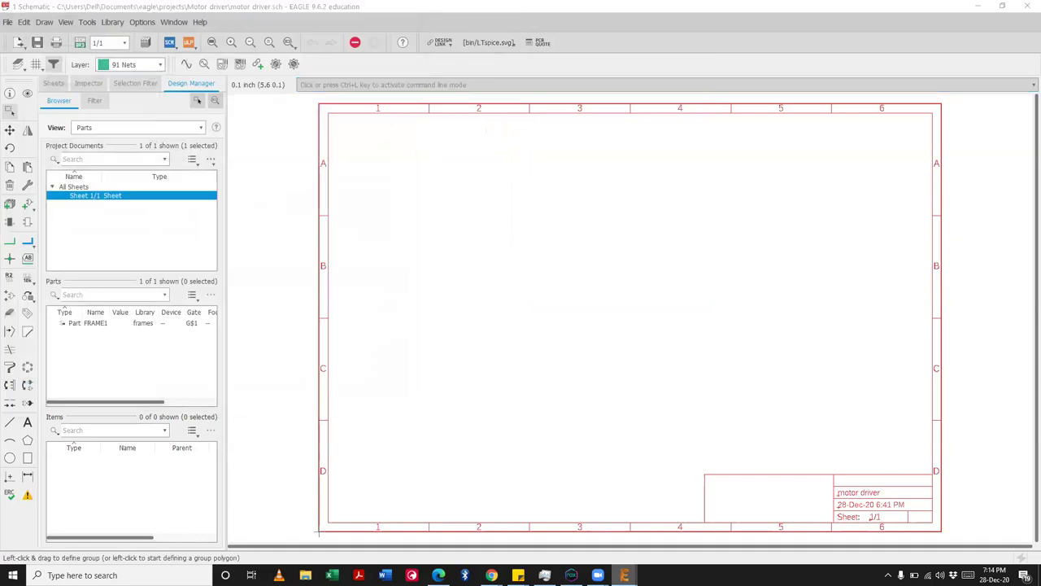
pyautogui.rightClick(624, 576)
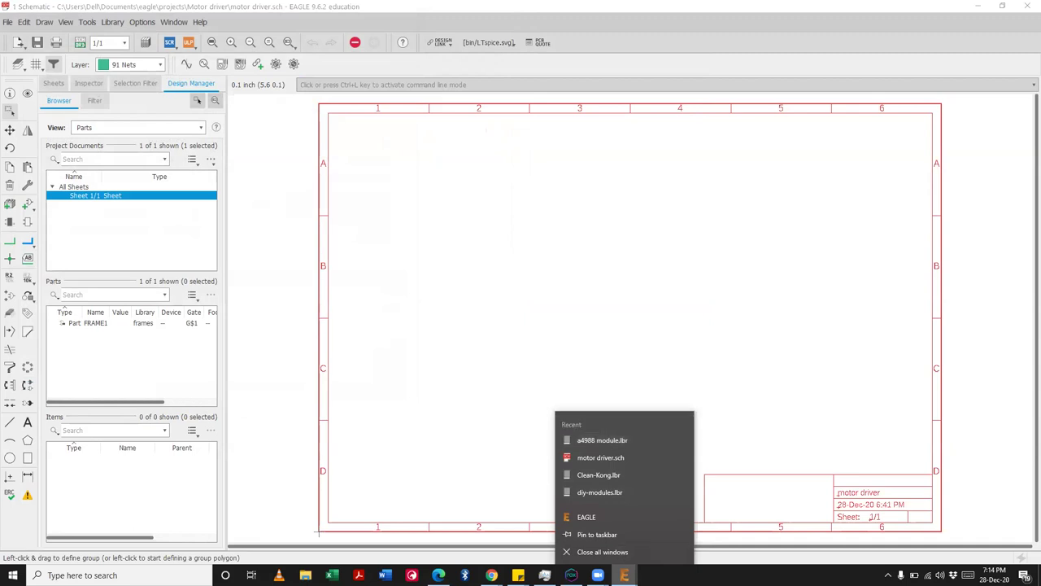
pyautogui.click(624, 575)
pyautogui.moveTo(655, 546)
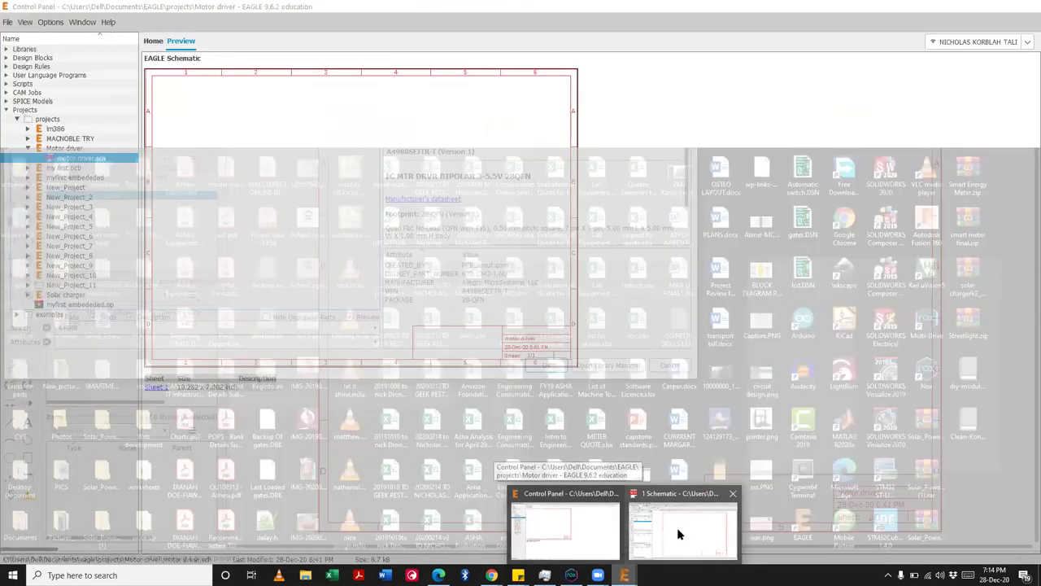
pyautogui.moveTo(679, 533)
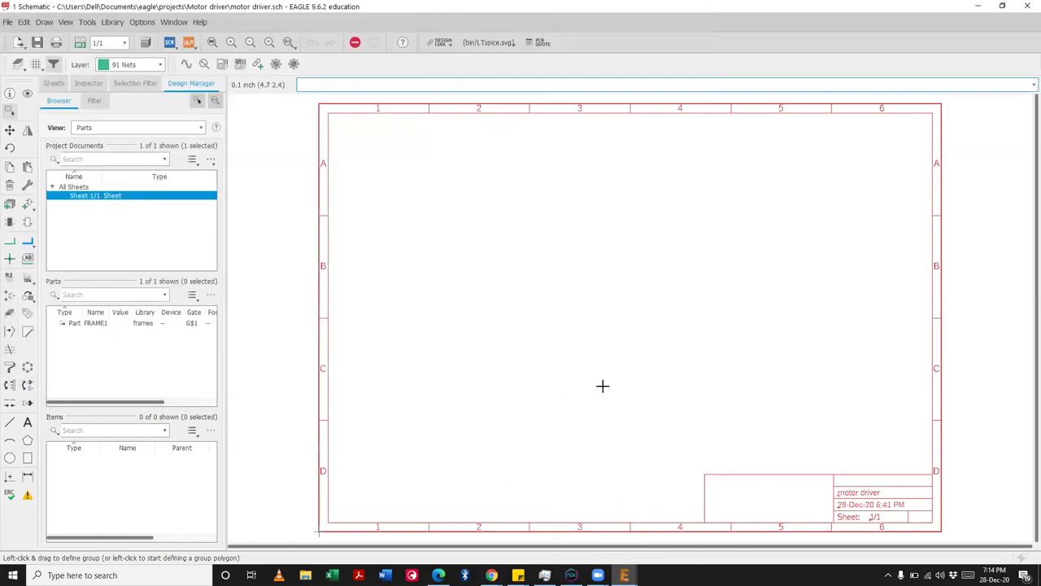
# Step: Start adding a library to the schematic's in-use libraries and browse to the Documents\eagle\libraries folder
pyautogui.click(113, 22)
pyautogui.click(123, 41)
pyautogui.click(64, 31)
pyautogui.click(49, 265)
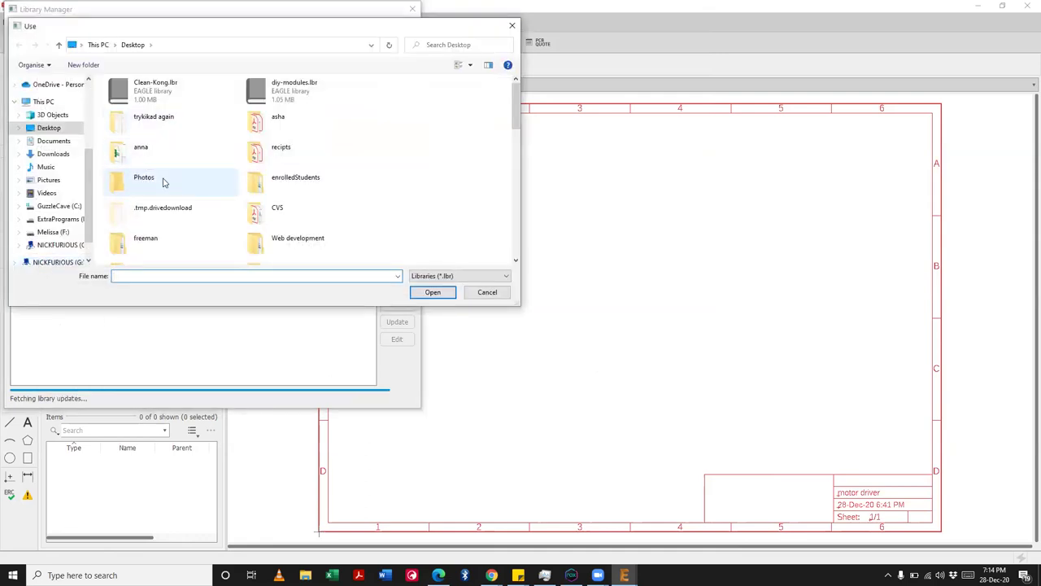
pyautogui.click(53, 141)
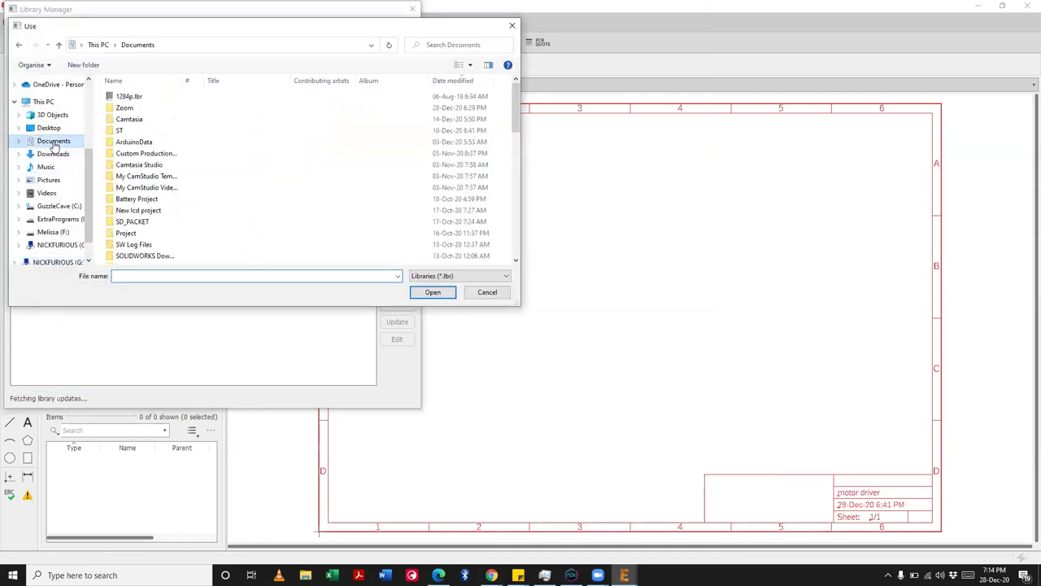
pyautogui.click(148, 143)
pyautogui.press('e')
pyautogui.press('e')
pyautogui.press('e')
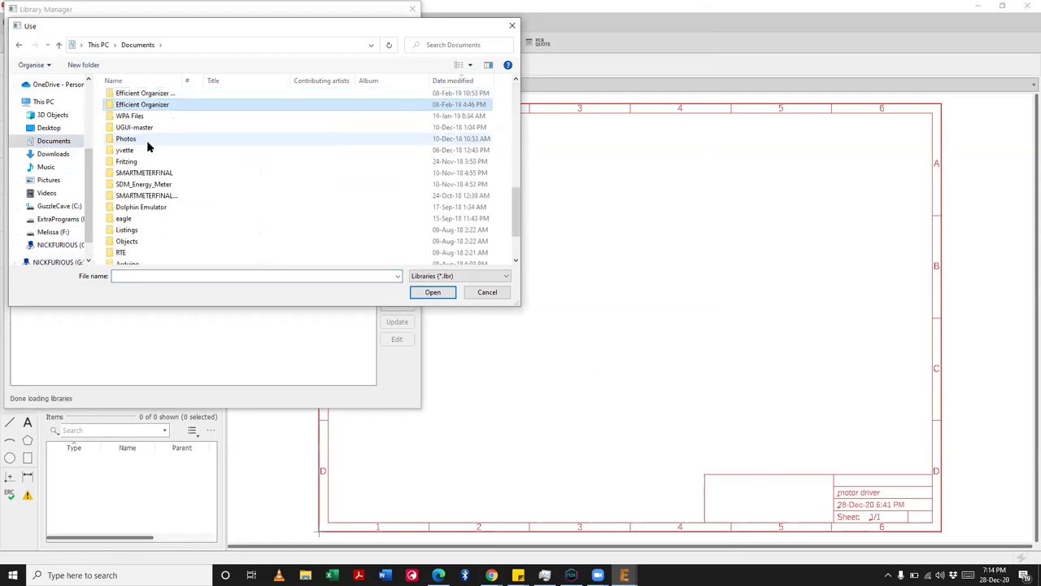
pyautogui.doubleClick(132, 218)
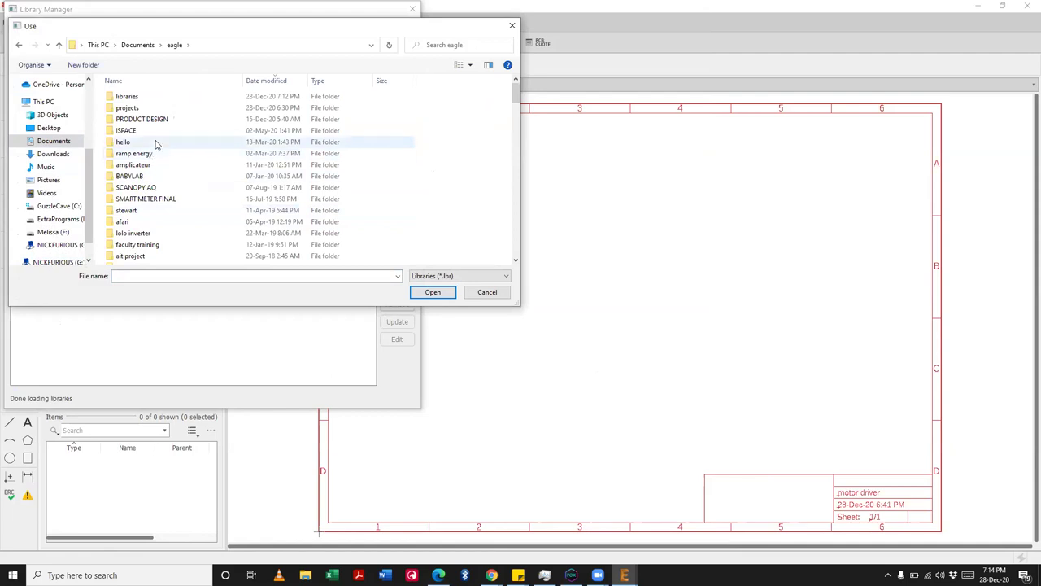
pyautogui.doubleClick(244, 96)
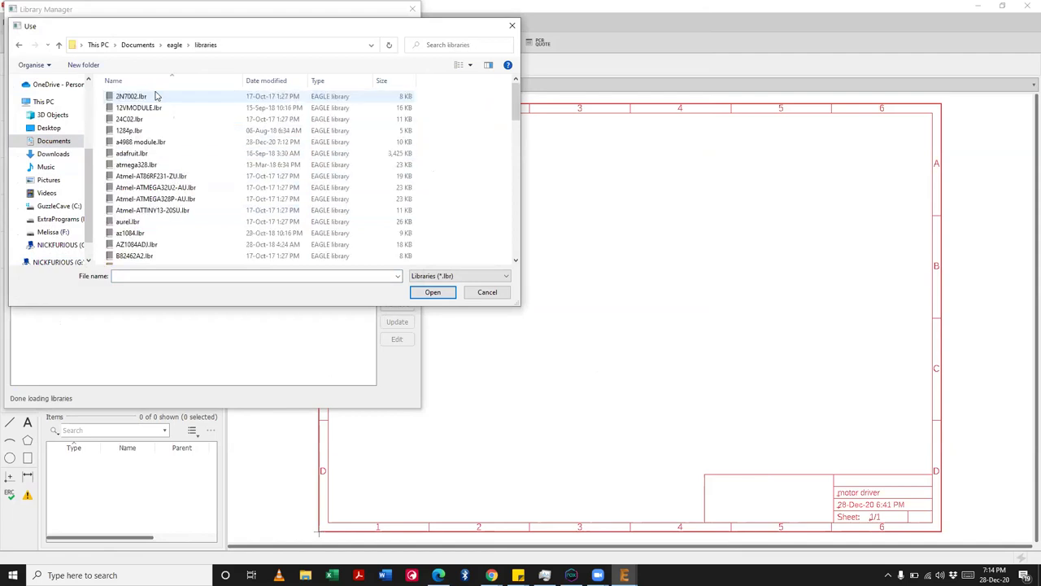
# Step: Sort the library files by date, load a4988 module.lbr for use, and close the library manager
pyautogui.click(273, 82)
pyautogui.doubleClick(172, 98)
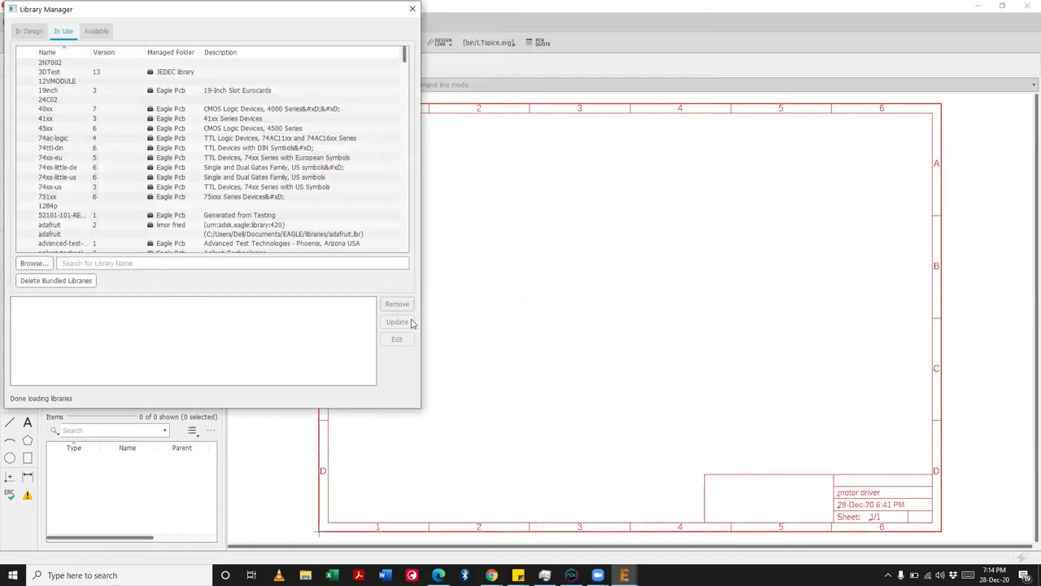
pyautogui.click(412, 9)
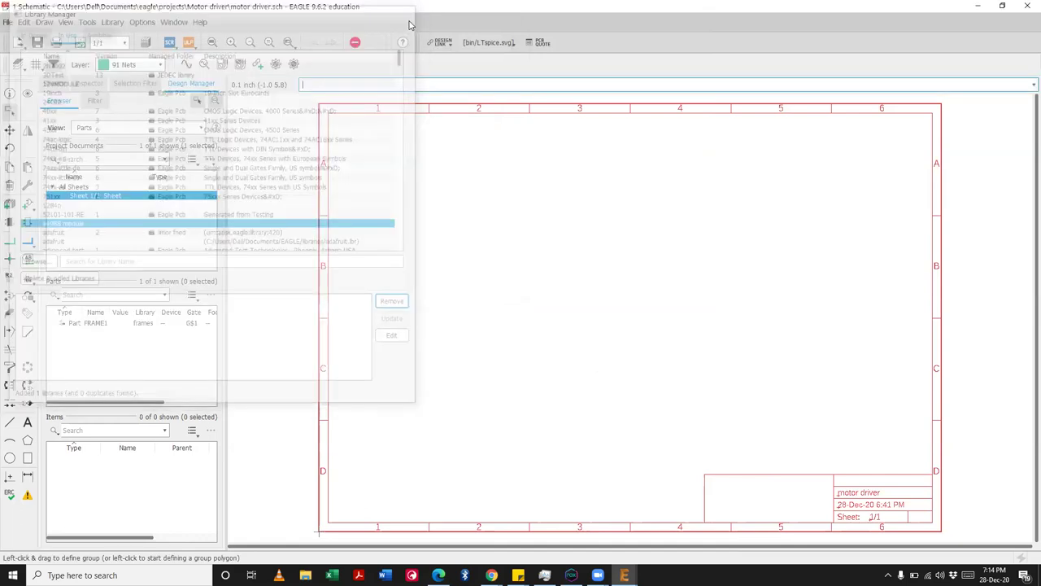
# Step: Search the available parts for A4988 and choose the A4988 device from the a4988 module library for placement
pyautogui.click(27, 205)
pyautogui.click(88, 328)
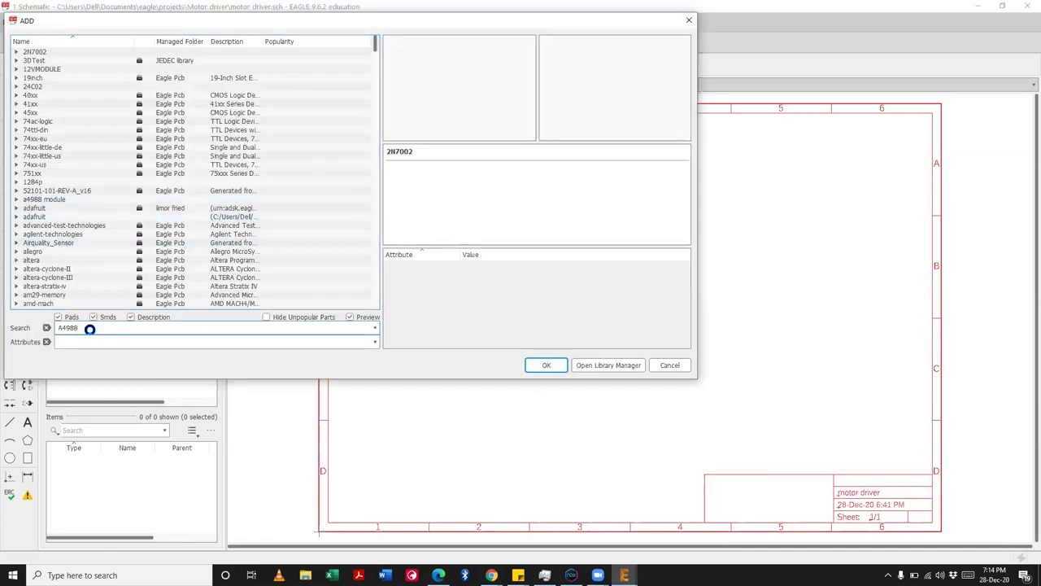
pyautogui.press('Return')
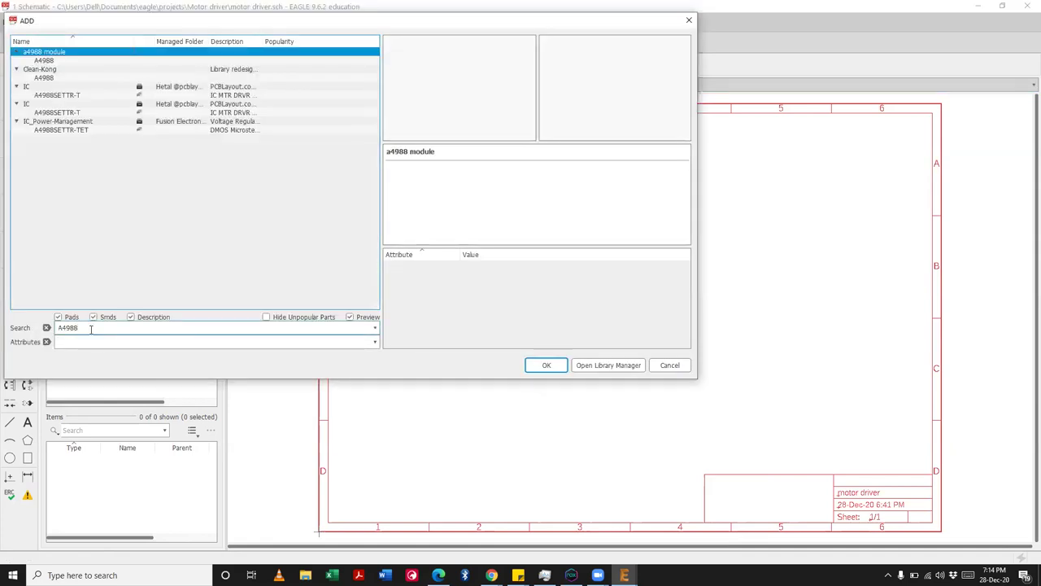
pyautogui.click(64, 61)
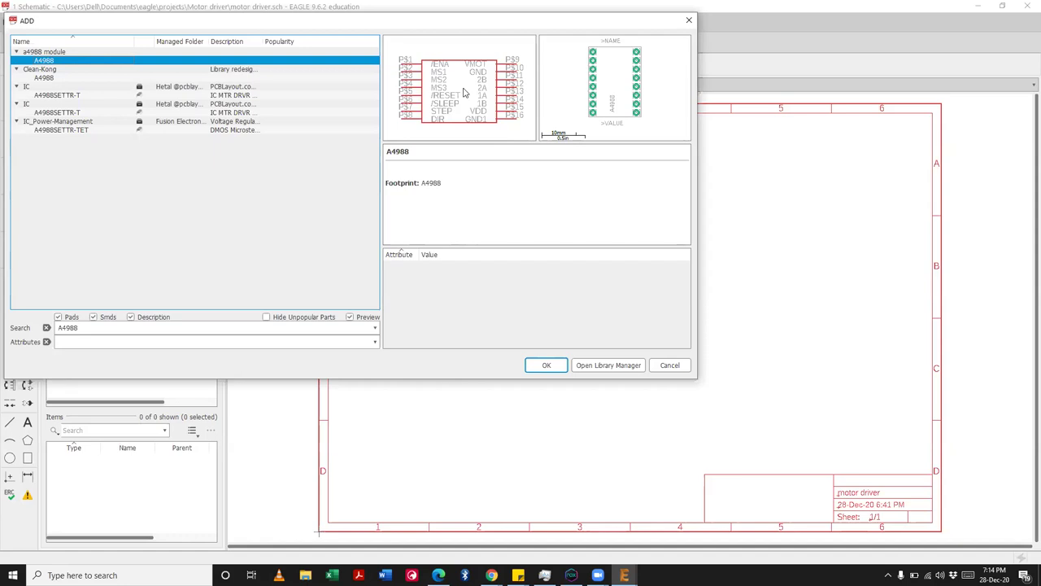
pyautogui.click(543, 365)
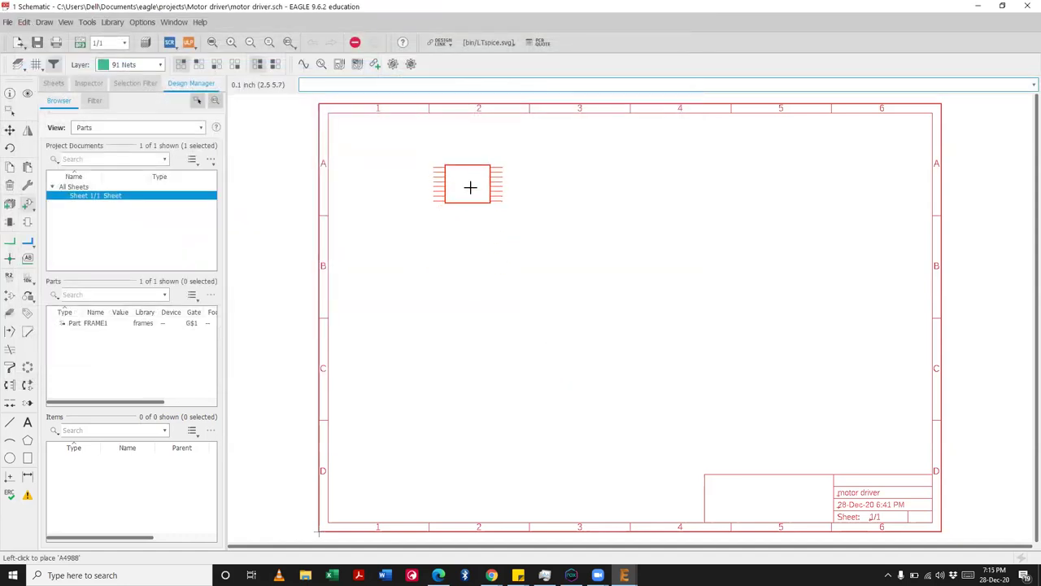
# Step: Place two A4988 modules, one below the other, in the upper-left area of the sheet and save the schematic
pyautogui.scroll(2, 472, 187)
pyautogui.scroll(-4, 477, 209)
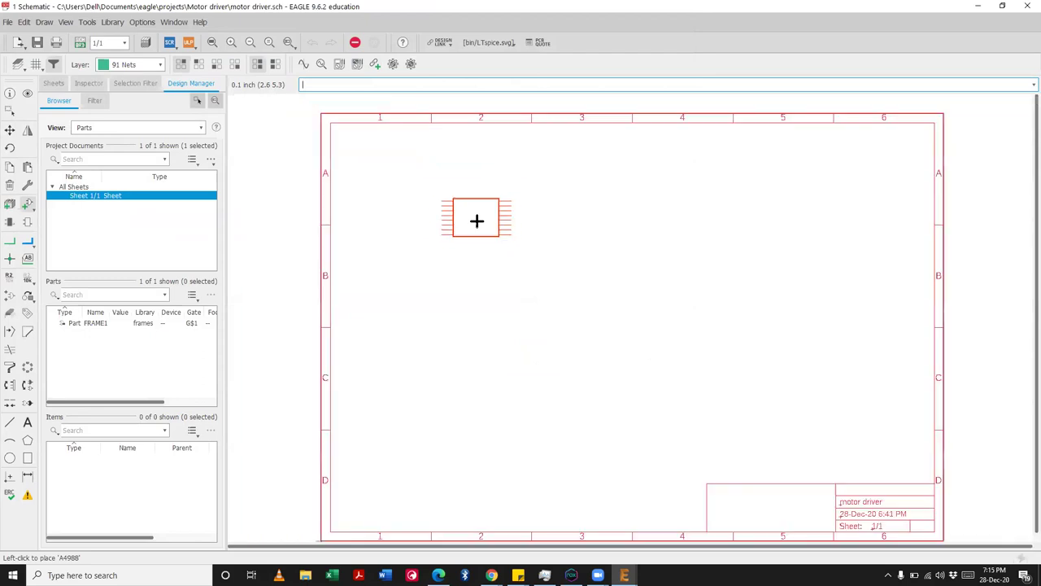
pyautogui.click(488, 215)
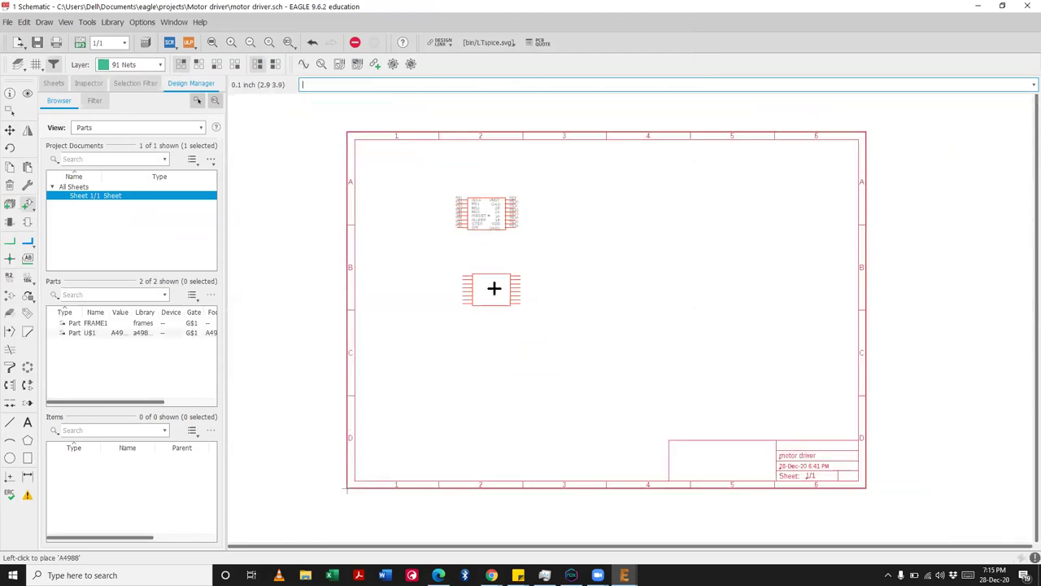
pyautogui.click(489, 270)
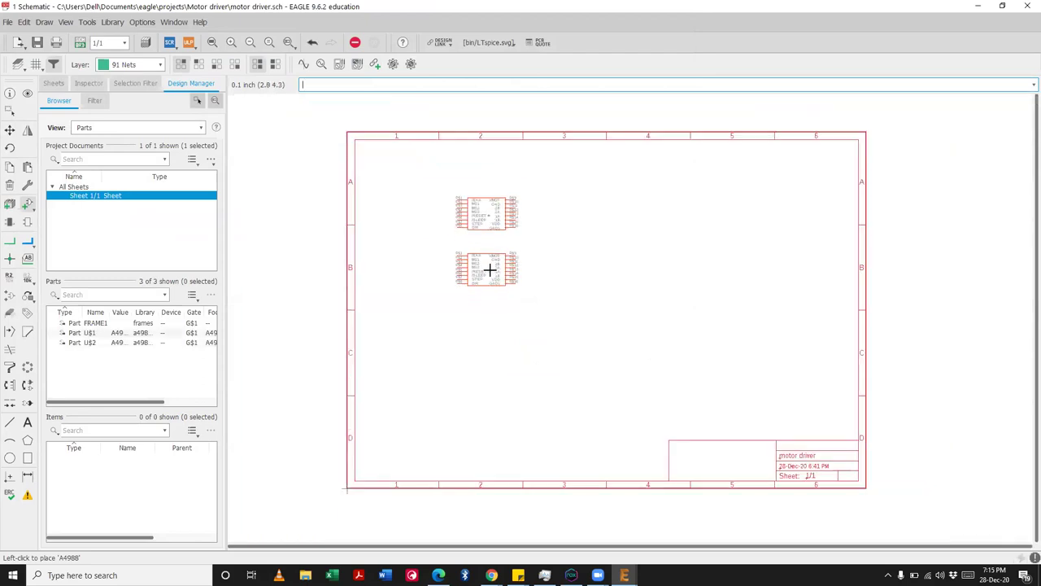
pyautogui.scroll(2, 616, 197)
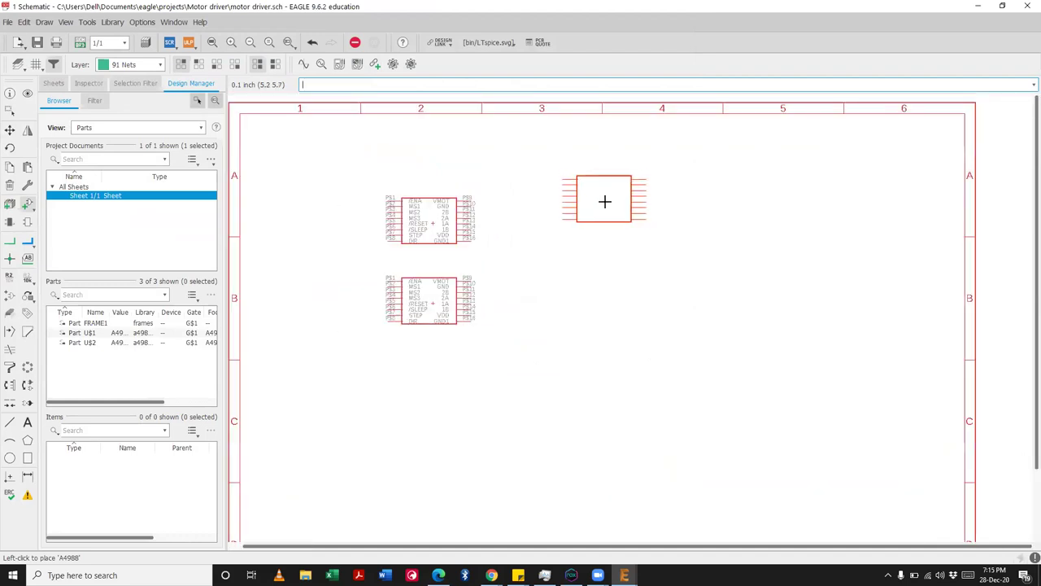
pyautogui.hotkey('ctrl', 's')
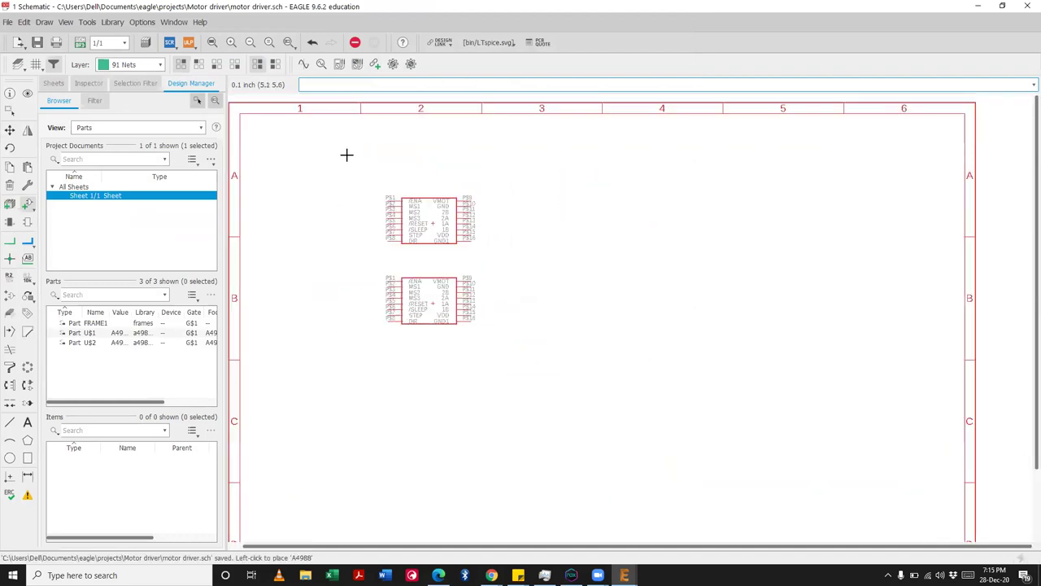
# Step: Draw a short net wire outward from the VMOT pin (P$9) of the upper A4988 module
pyautogui.scroll(-1, 463, 195)
pyautogui.scroll(2, 460, 189)
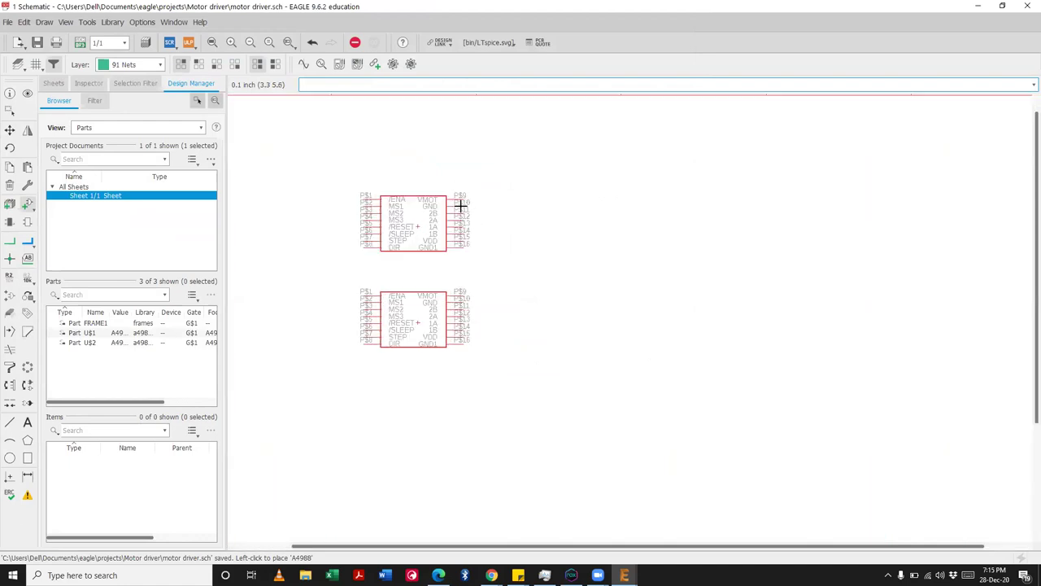
pyautogui.scroll(2, 463, 204)
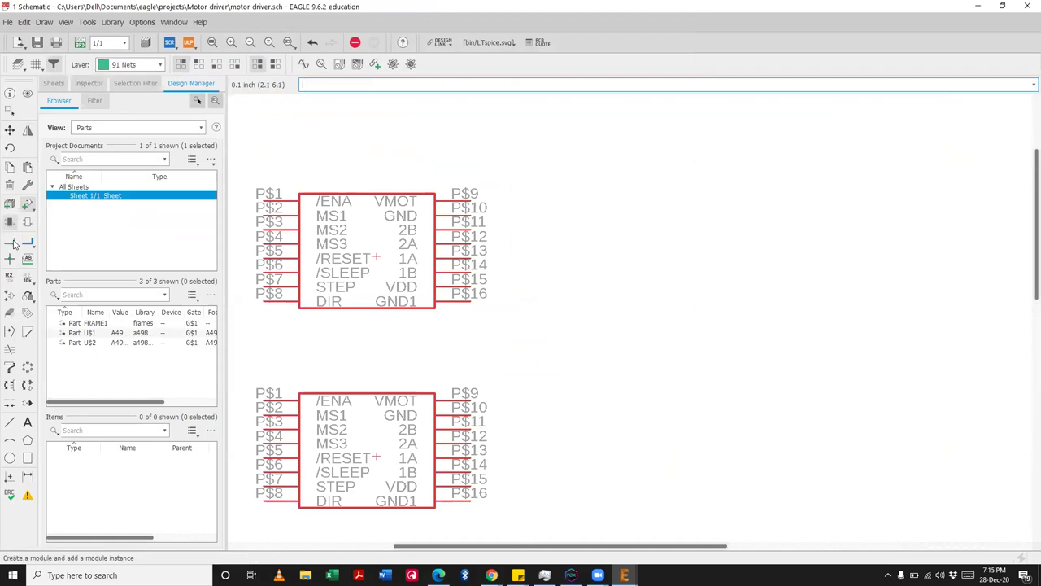
pyautogui.click(10, 244)
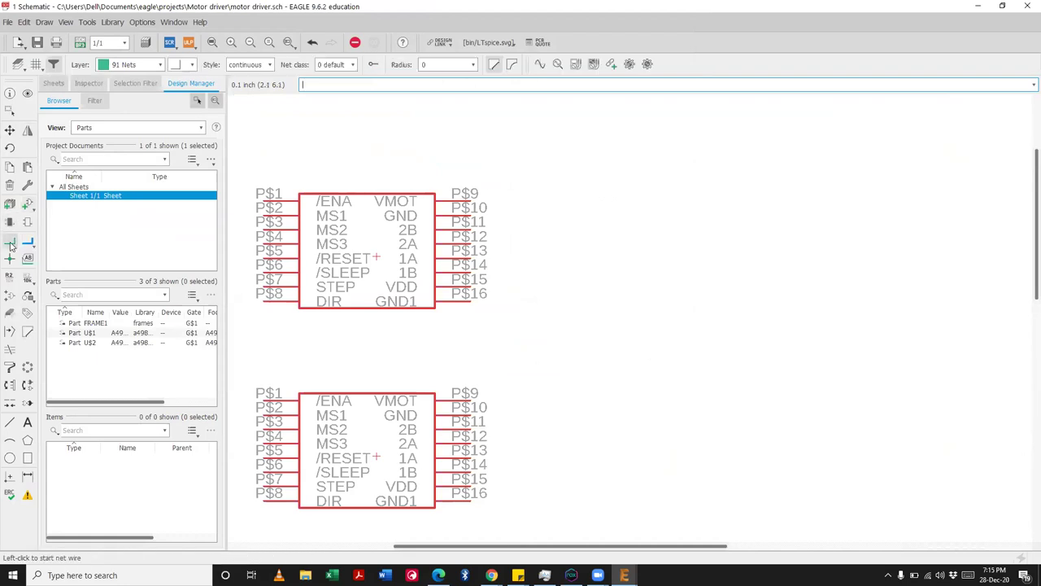
pyautogui.scroll(2, 472, 201)
pyautogui.scroll(1, 472, 201)
pyautogui.click(472, 201)
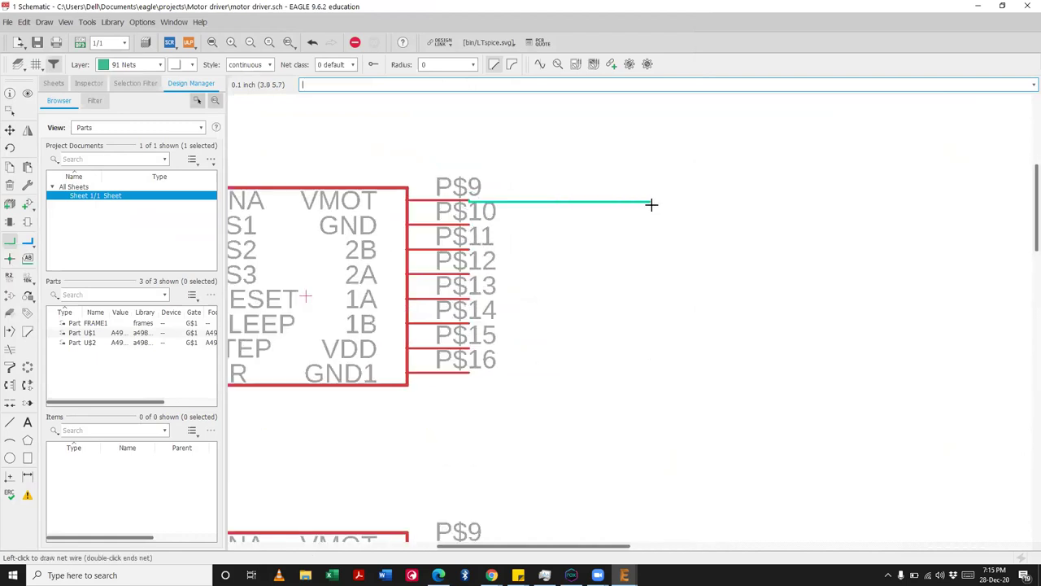
pyautogui.scroll(1, 496, 219)
pyautogui.scroll(1, 495, 219)
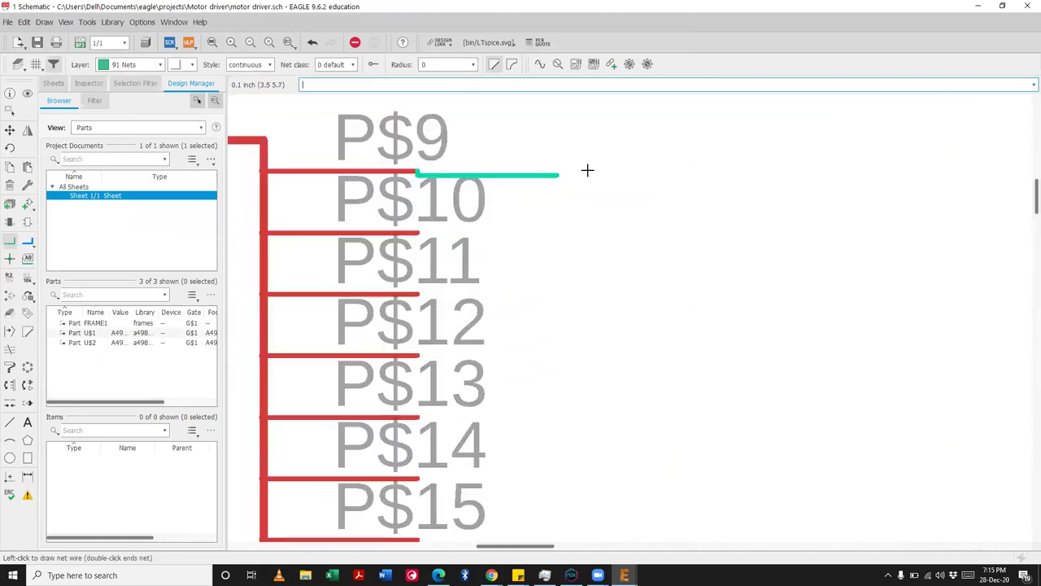
pyautogui.scroll(-3, 627, 174)
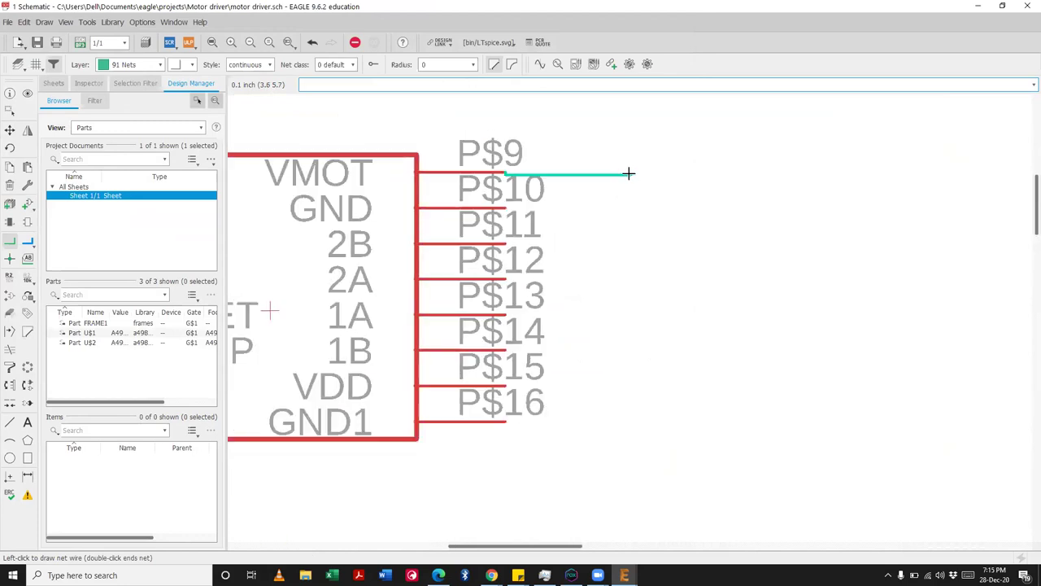
pyautogui.scroll(5, 554, 174)
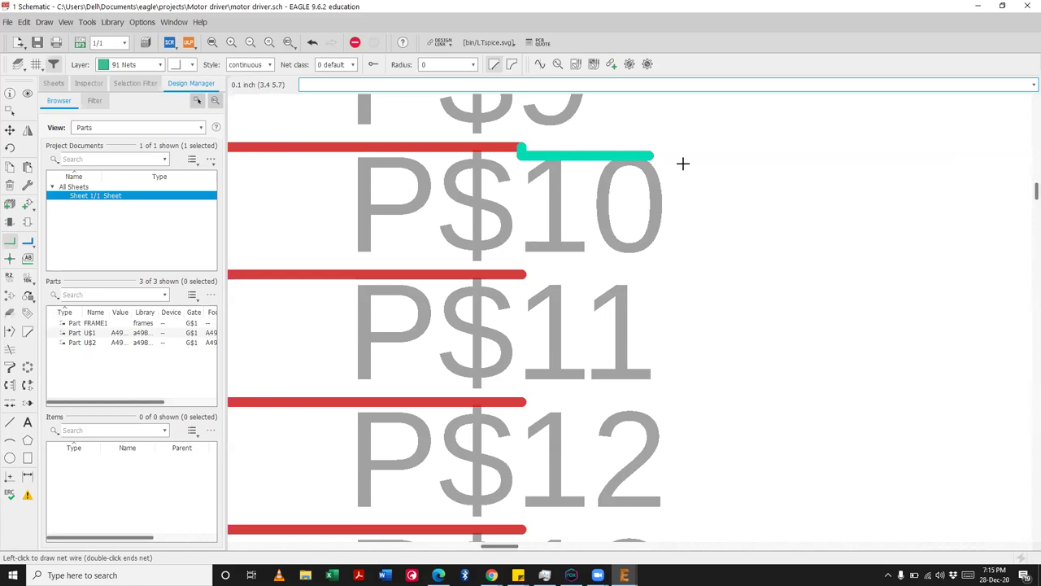
pyautogui.scroll(-2, 683, 164)
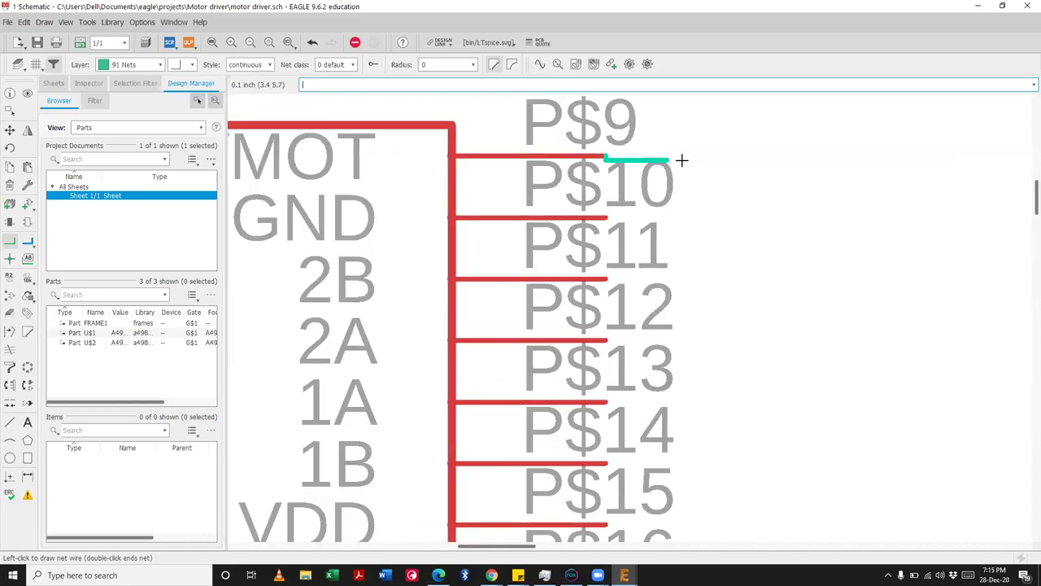
pyautogui.doubleClick(745, 159)
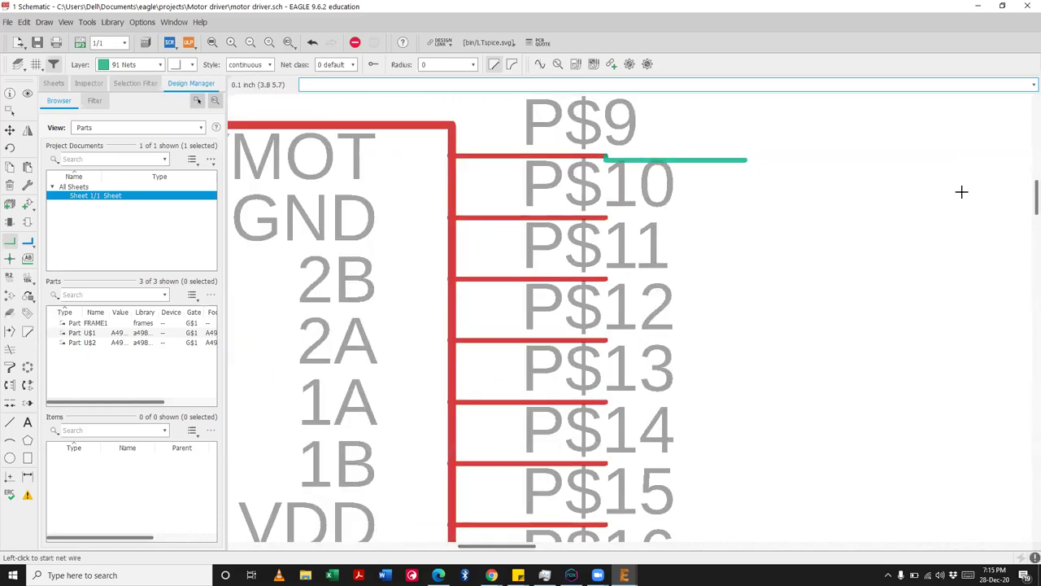
pyautogui.scroll(-2, 960, 190)
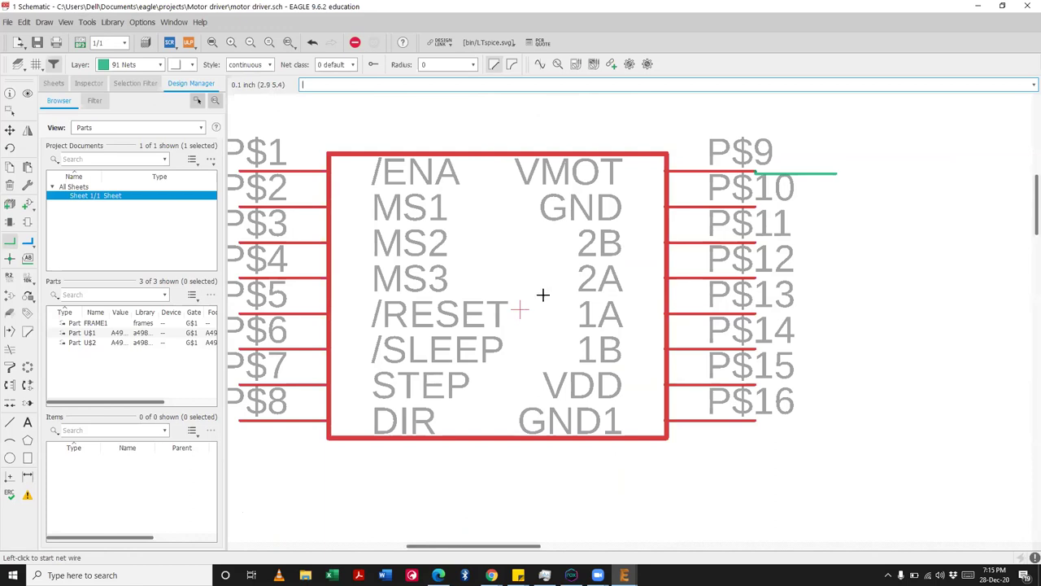
# Step: Cancel the wire just started and undo the short net wire on the upper A4988 module's VMOT pin (P$9)
pyautogui.scroll(1, 754, 291)
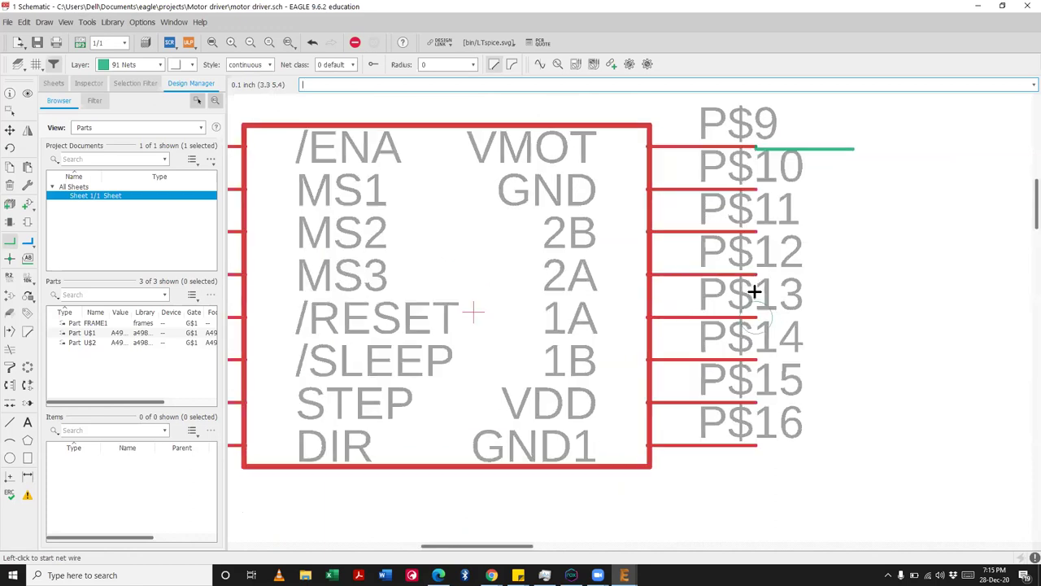
pyautogui.scroll(-2, 751, 289)
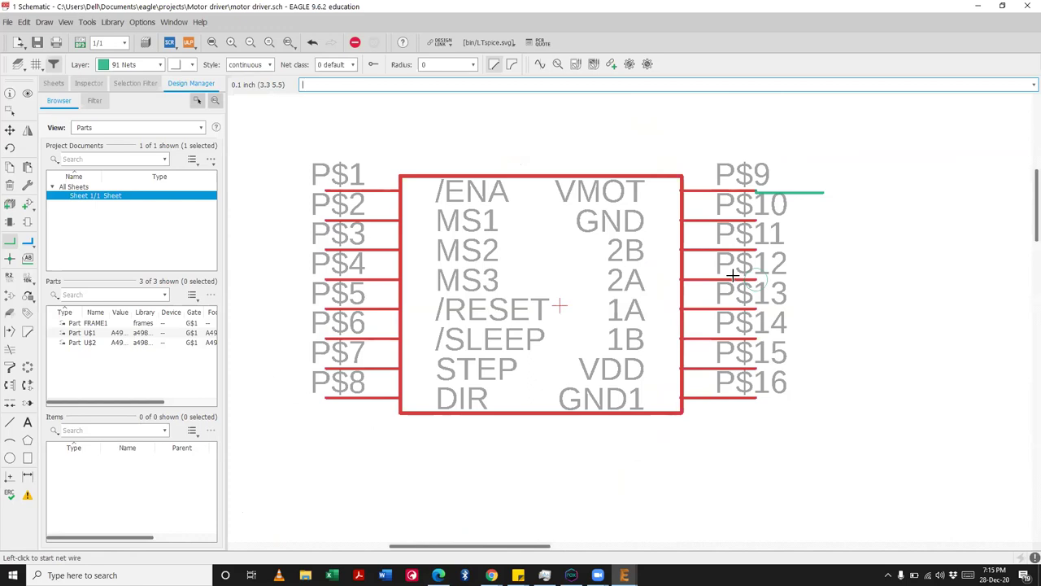
pyautogui.scroll(5, 740, 193)
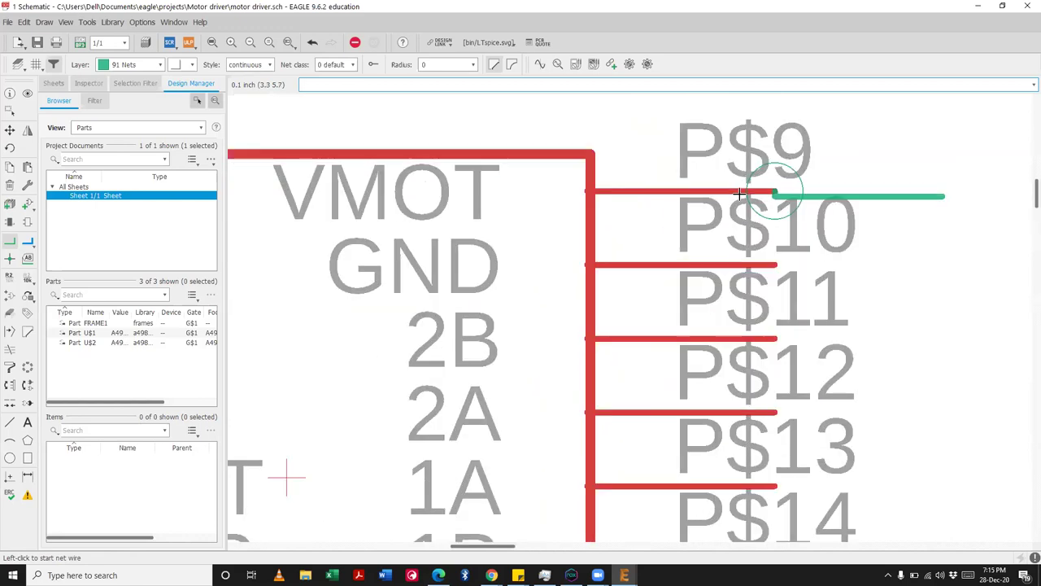
pyautogui.scroll(-3, 740, 193)
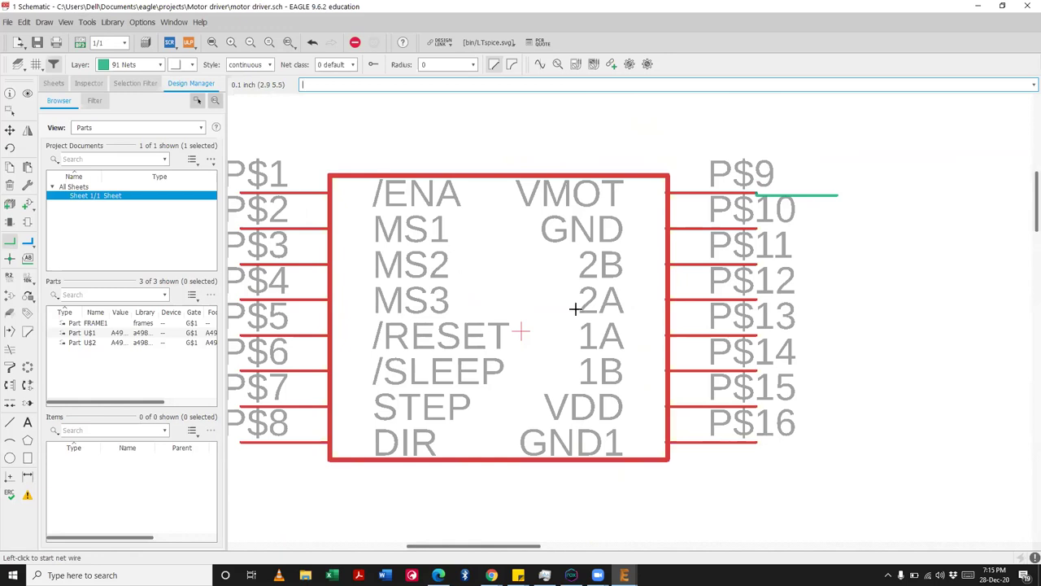
pyautogui.click(520, 331)
pyautogui.click(790, 196)
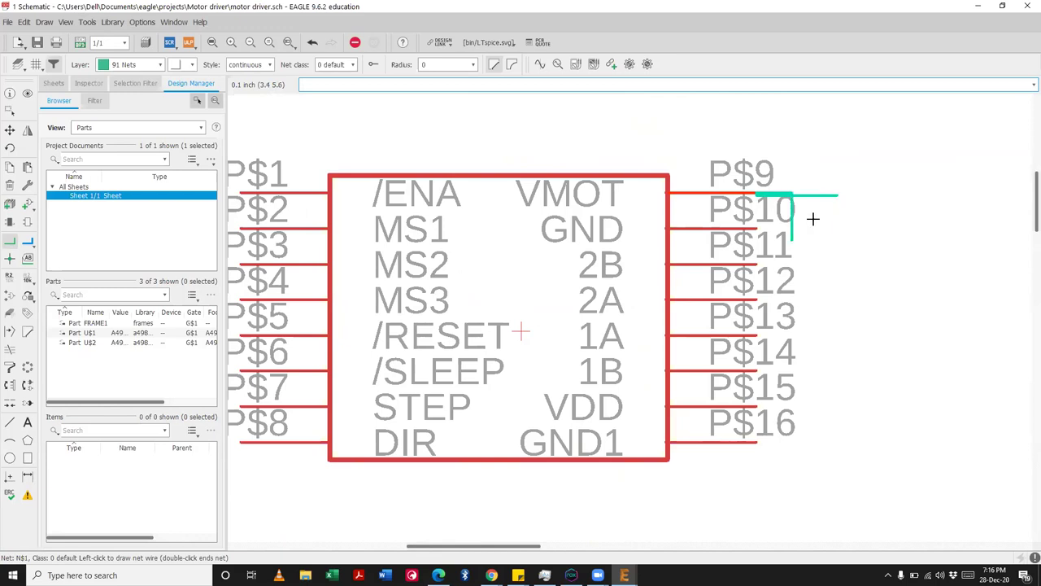
pyautogui.press('Escape')
pyautogui.hotkey('ctrl', 'z')
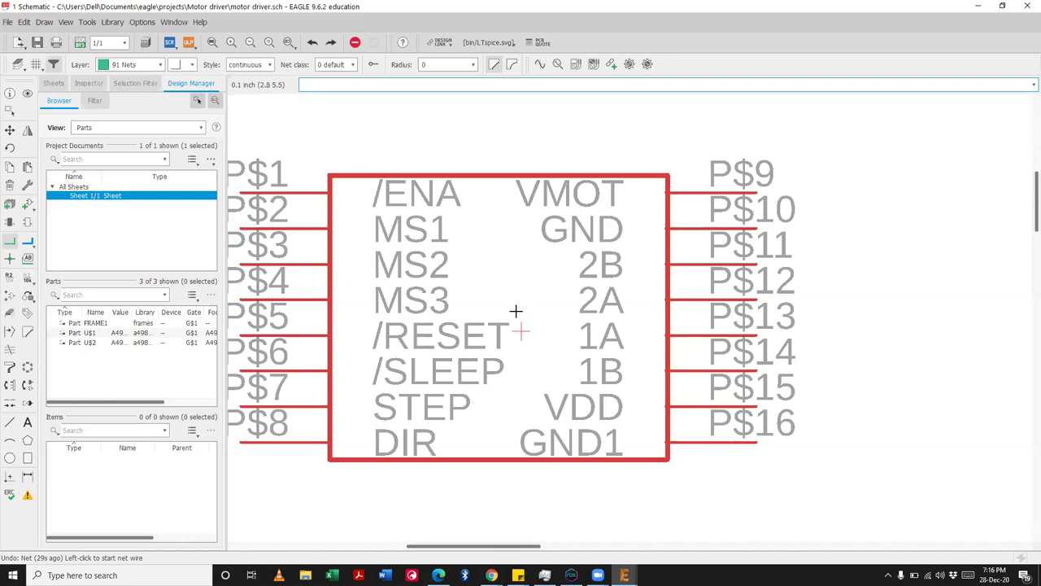
# Step: Draw a net wire joining the VMOT (P$9) and GND (P$10) pins of the upper A4988 module
pyautogui.click(10, 240)
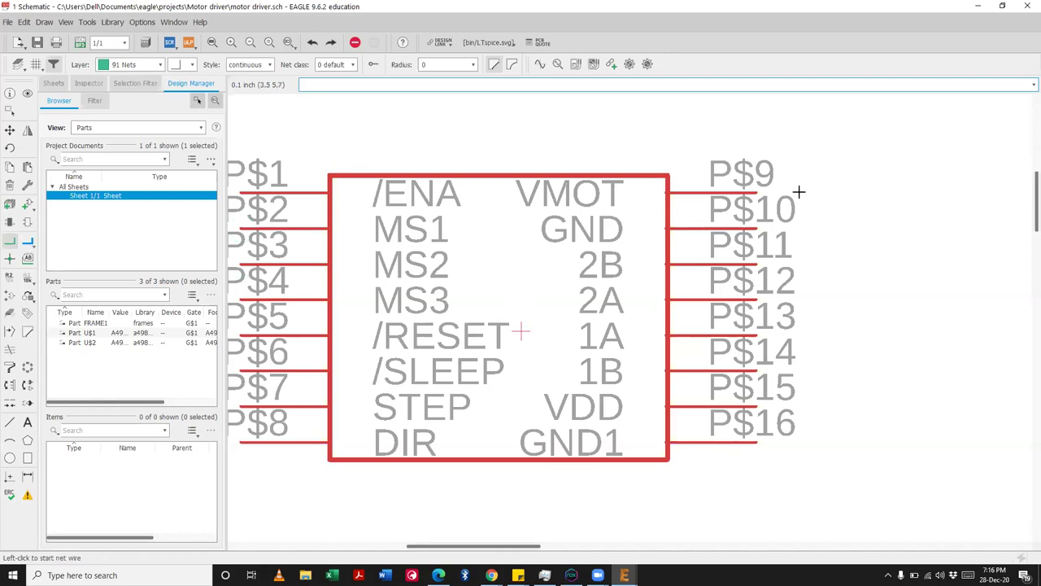
pyautogui.click(757, 195)
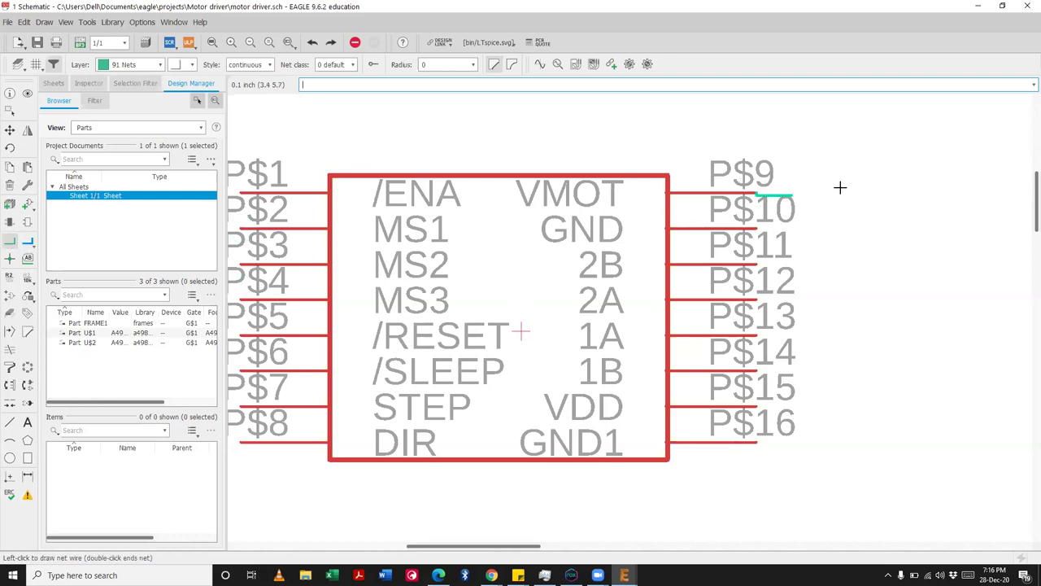
pyautogui.click(887, 192)
pyautogui.click(756, 229)
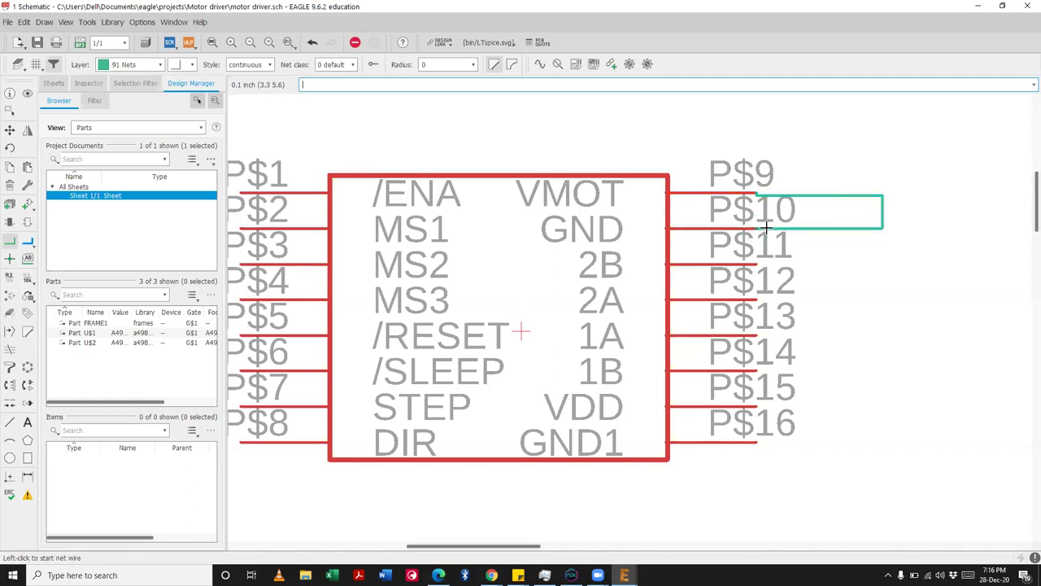
# Step: Draw separate outward net wires with short upturned ends from the upper module's 2B (P$11) and 2A (P$12) pins
pyautogui.click(757, 264)
pyautogui.click(883, 263)
pyautogui.click(884, 240)
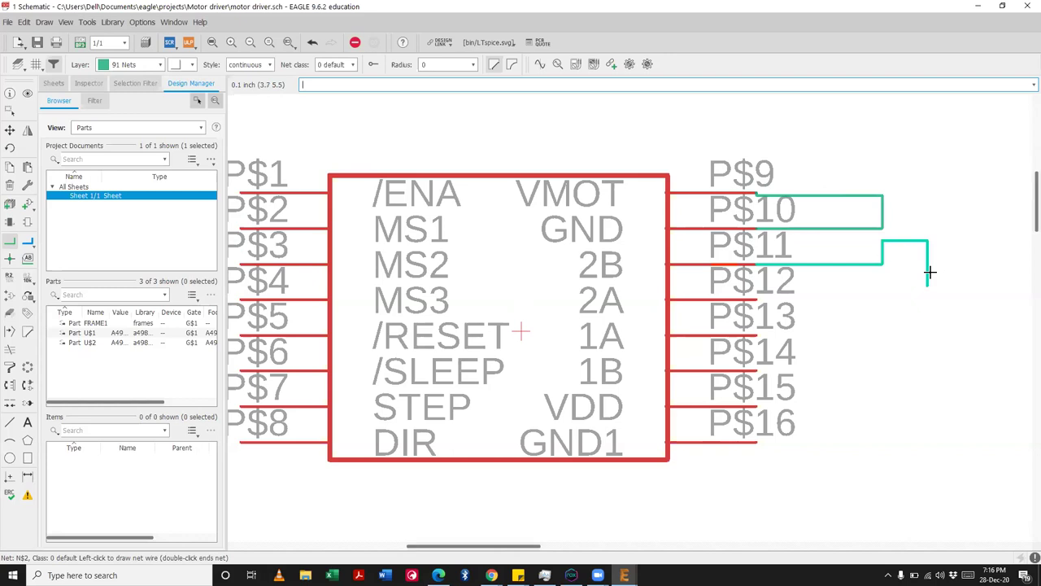
pyautogui.press('Escape')
pyautogui.click(756, 286)
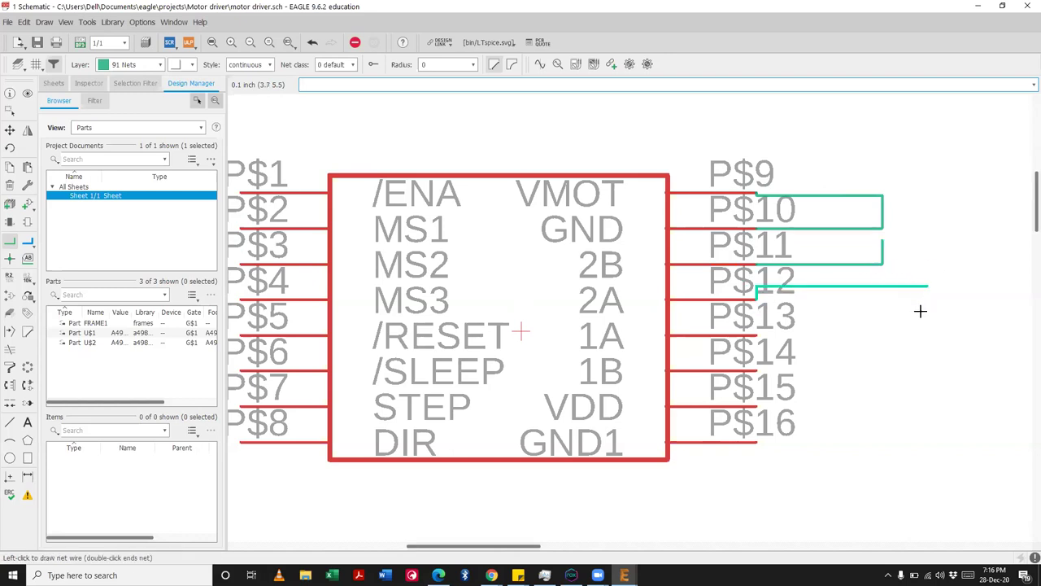
pyautogui.rightClick(927, 296)
pyautogui.click(926, 292)
pyautogui.press('Escape')
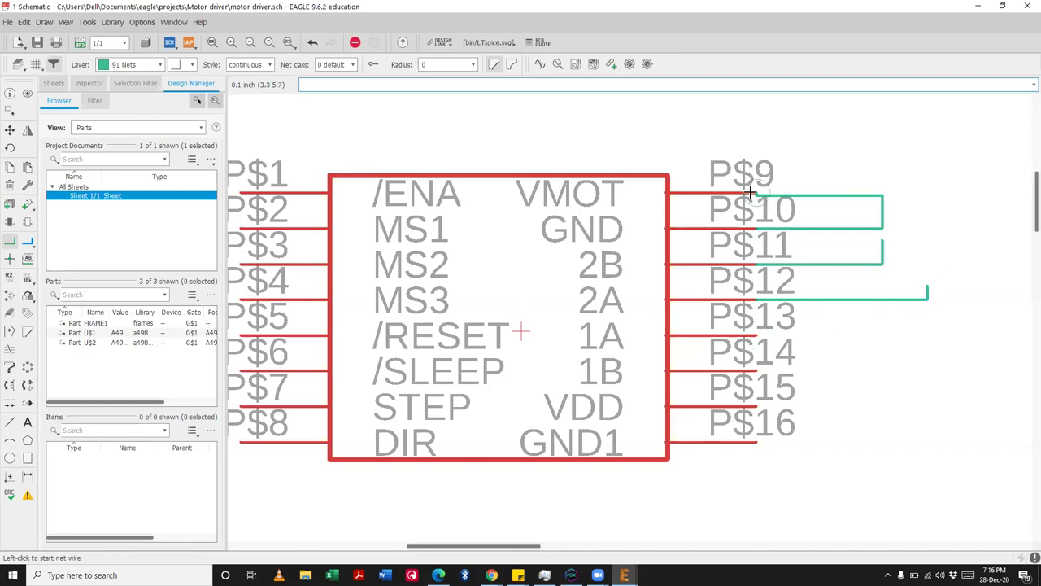
# Step: Draw a straight net wire outward from the /ENA pin (P$1) of the upper A4988 module
pyautogui.scroll(-2, 710, 205)
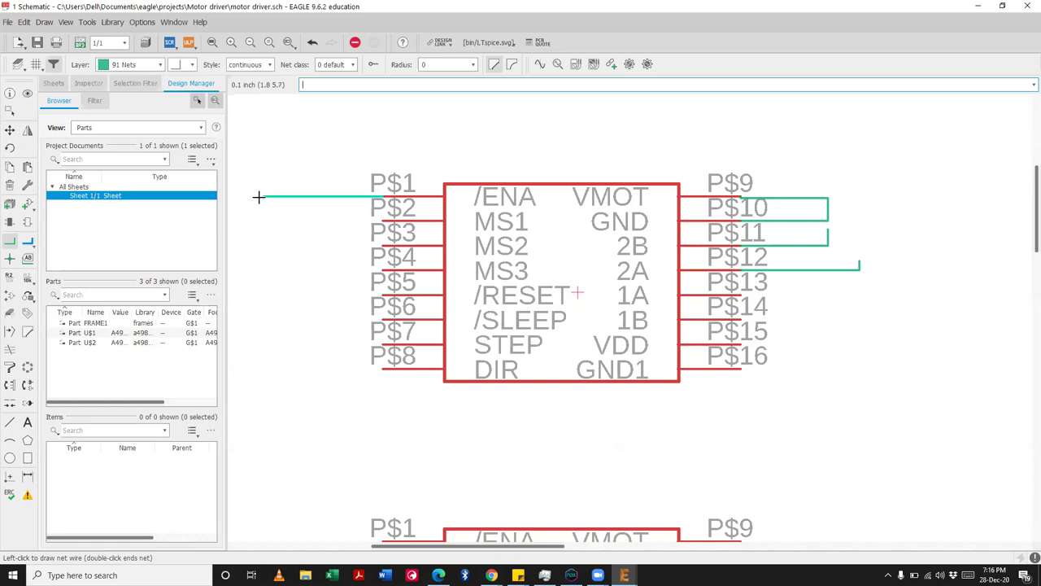
pyautogui.doubleClick(258, 197)
pyautogui.click(379, 220)
pyautogui.press('Escape')
# Step: Undo all net wires on the upper A4988 module, keeping both modules on the sheet by redoing the last part placement
pyautogui.hotkey('ctrl', 'z')
pyautogui.hotkey('ctrl', 'z')
pyautogui.hotkey('ctrl', 'z')
pyautogui.hotkey('ctrl', 'z')
pyautogui.hotkey('ctrl', 'z')
pyautogui.hotkey('ctrl', 'z')
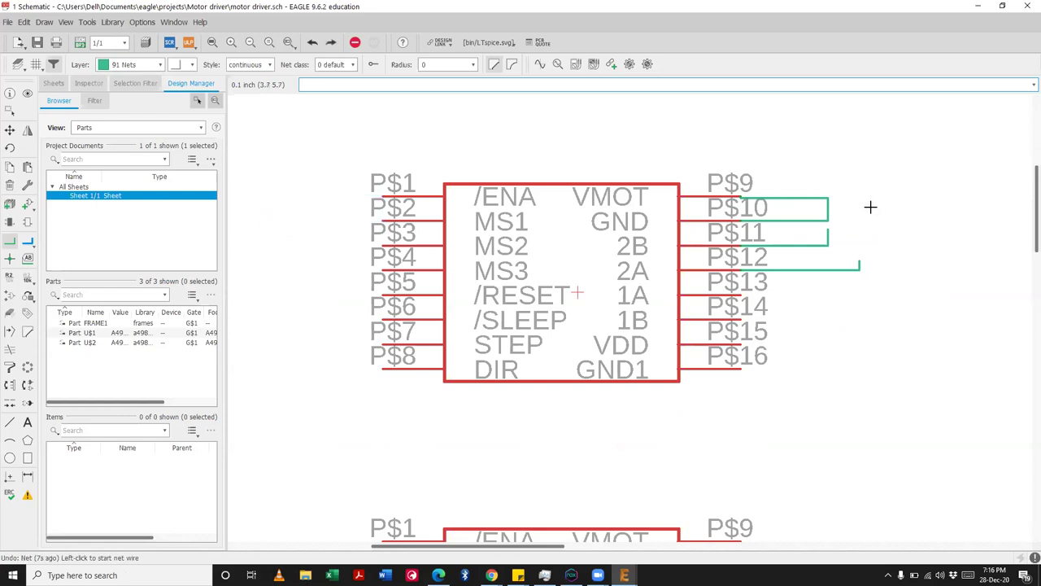
pyautogui.hotkey('ctrl', 'z')
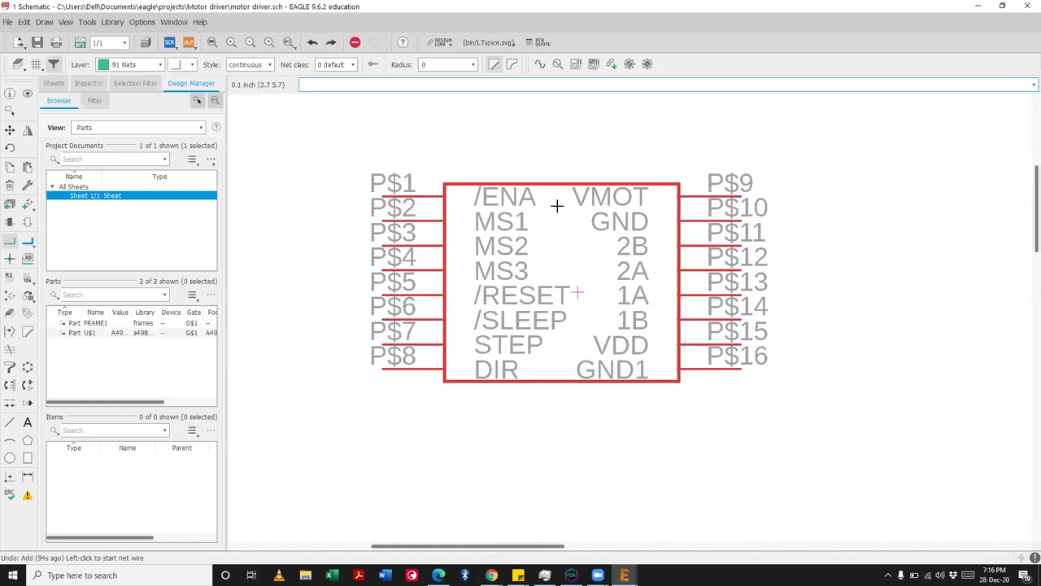
pyautogui.scroll(-2, 554, 204)
pyautogui.scroll(4, 553, 201)
pyautogui.hotkey('ctrl', 'y')
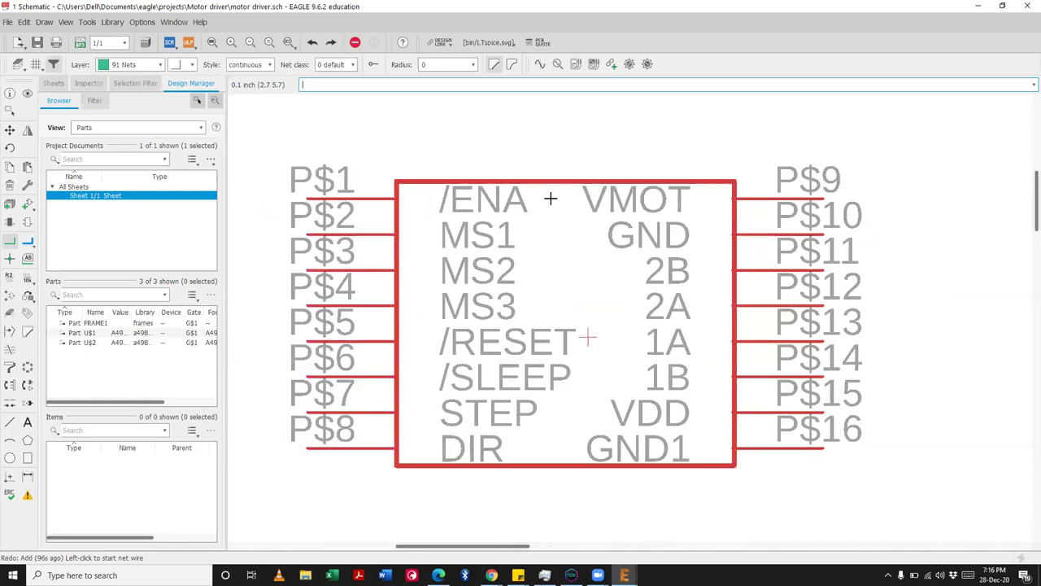
pyautogui.scroll(-3, 549, 196)
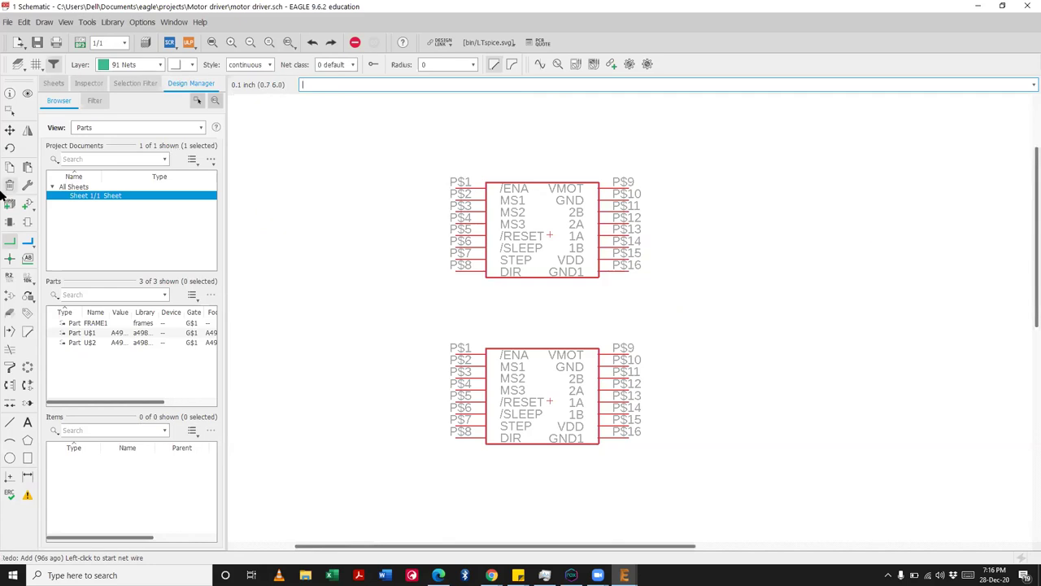
pyautogui.click(9, 241)
pyautogui.scroll(4, 607, 174)
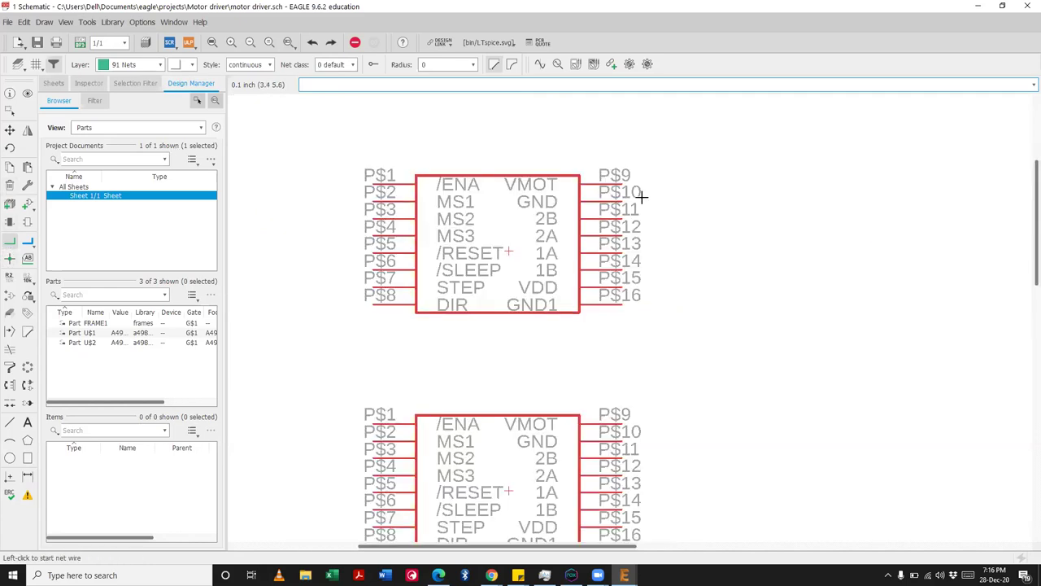
pyautogui.click(606, 173)
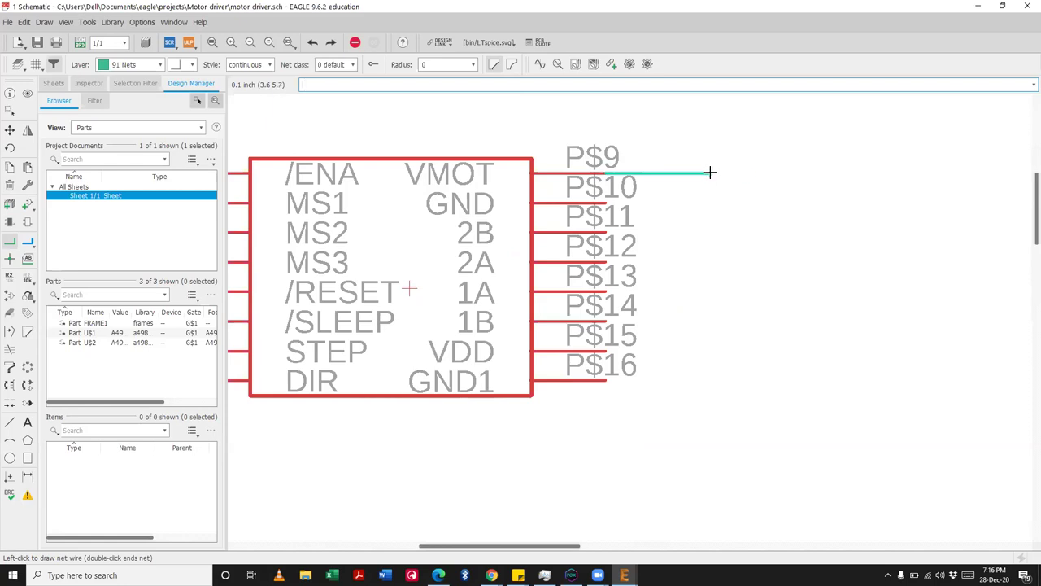
# Step: Apply the default schematic grid settings with a size of 0.1 inch and an alternate size of 0.01 inch
pyautogui.click(33, 65)
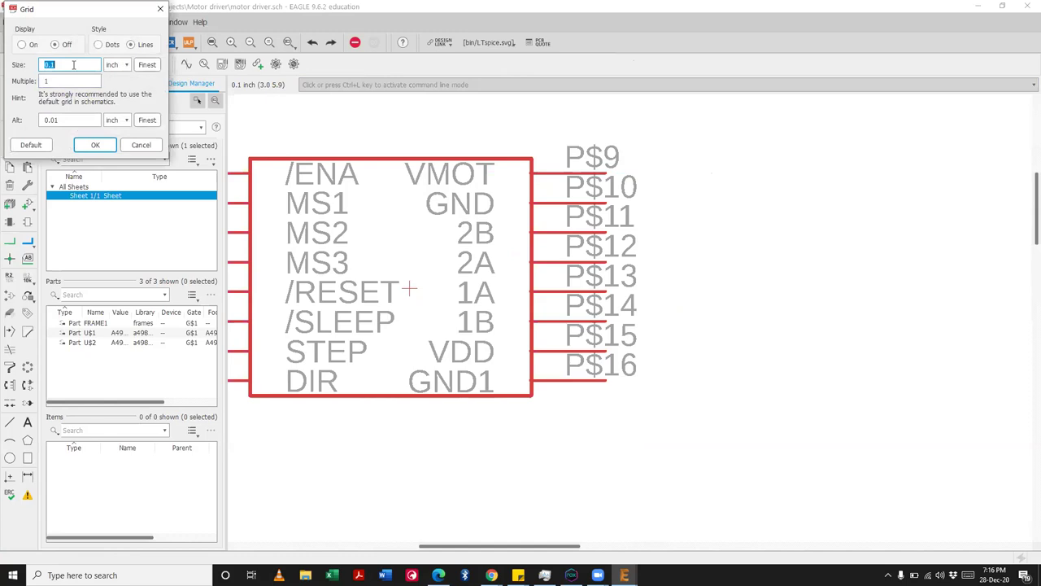
pyautogui.click(33, 146)
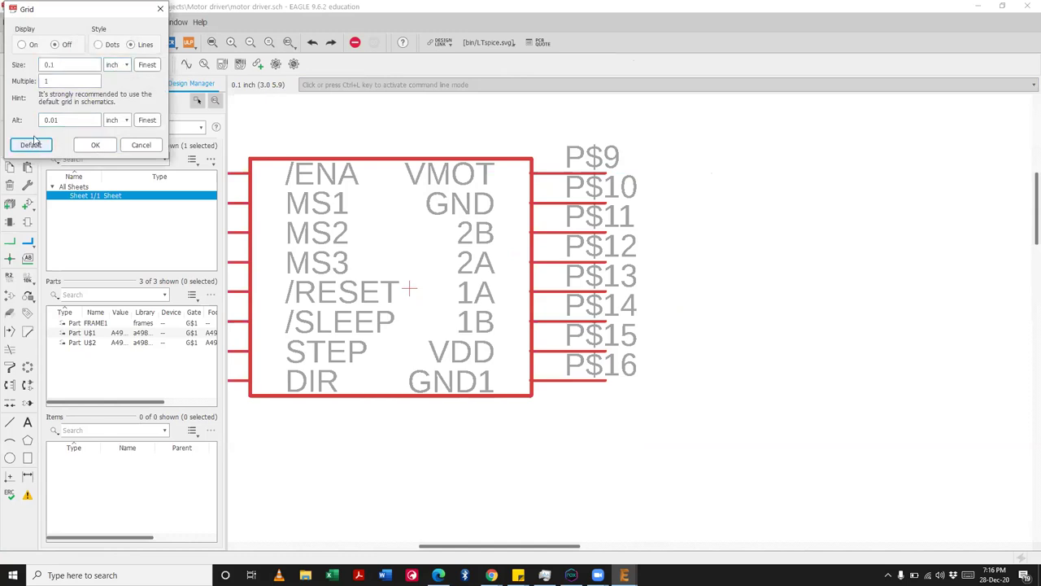
pyautogui.click(96, 145)
pyautogui.press('Escape')
pyautogui.scroll(-2, 499, 269)
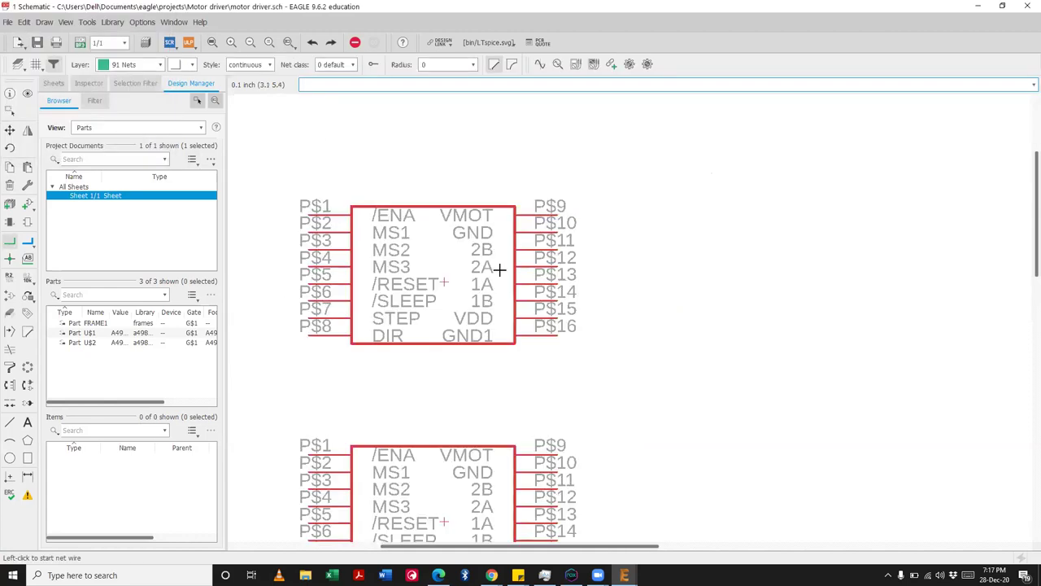
pyautogui.click(444, 281)
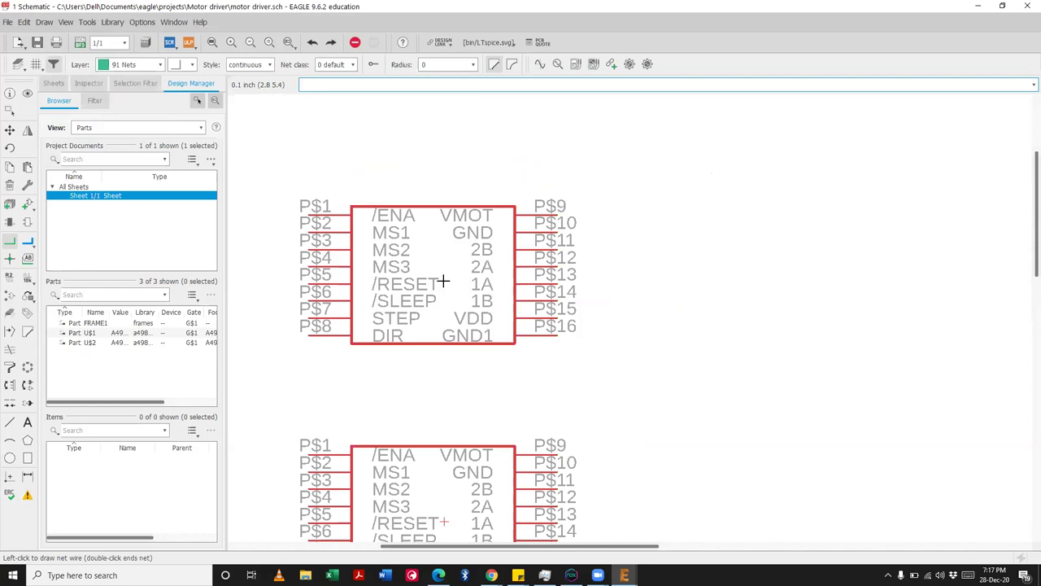
pyautogui.scroll(-2, 456, 243)
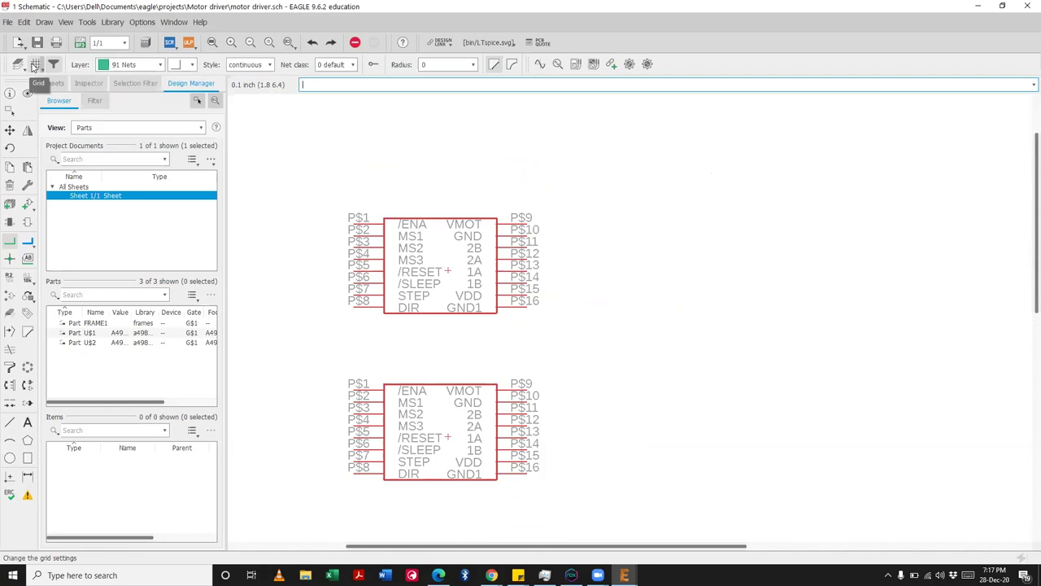
pyautogui.scroll(2, 442, 249)
pyautogui.click(9, 242)
pyautogui.scroll(2, 583, 216)
pyautogui.click(546, 209)
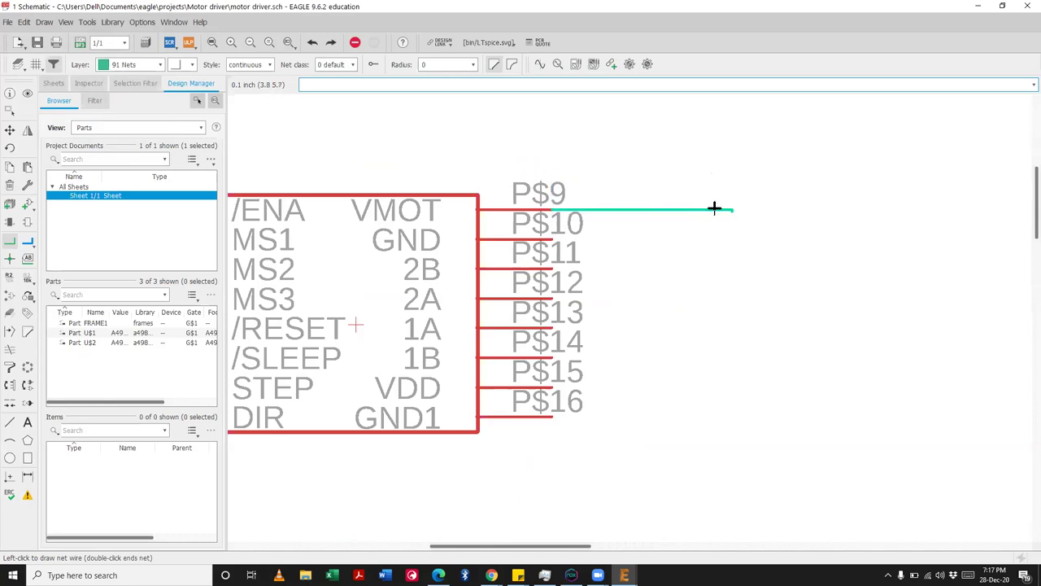
pyautogui.scroll(-2, 690, 205)
pyautogui.press('Escape')
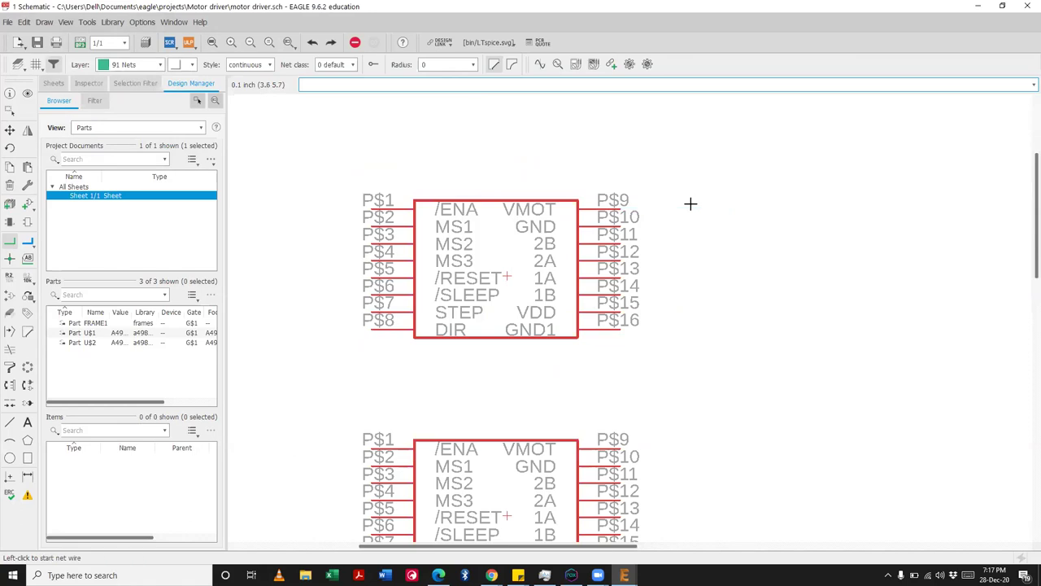
# Step: Save the motor driver schematic with the two unwired A4988 modules
pyautogui.scroll(-2, 561, 199)
pyautogui.scroll(1, 525, 251)
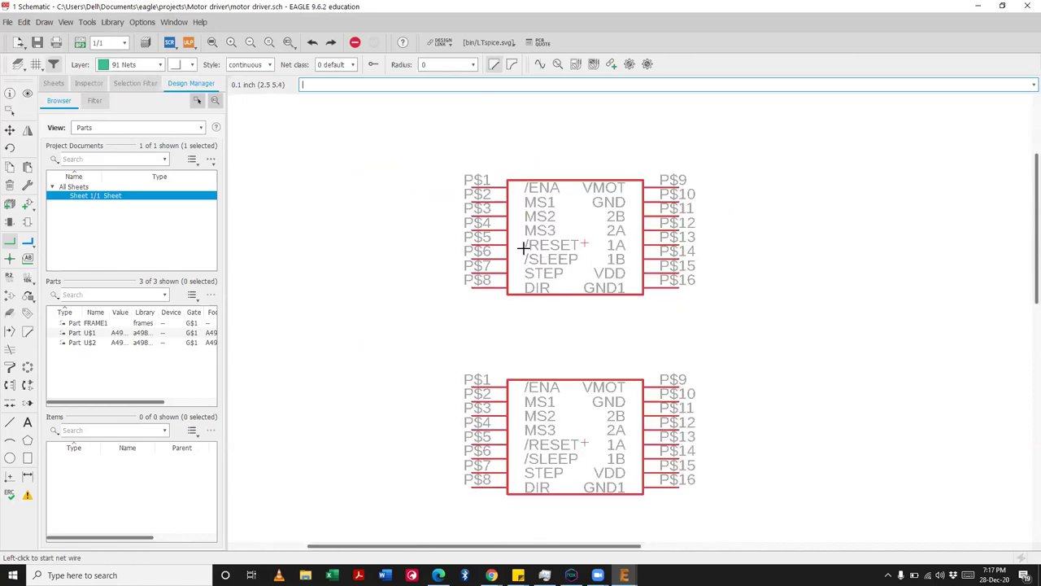
pyautogui.scroll(-1, 526, 244)
pyautogui.scroll(1, 533, 230)
pyautogui.scroll(-1, 521, 231)
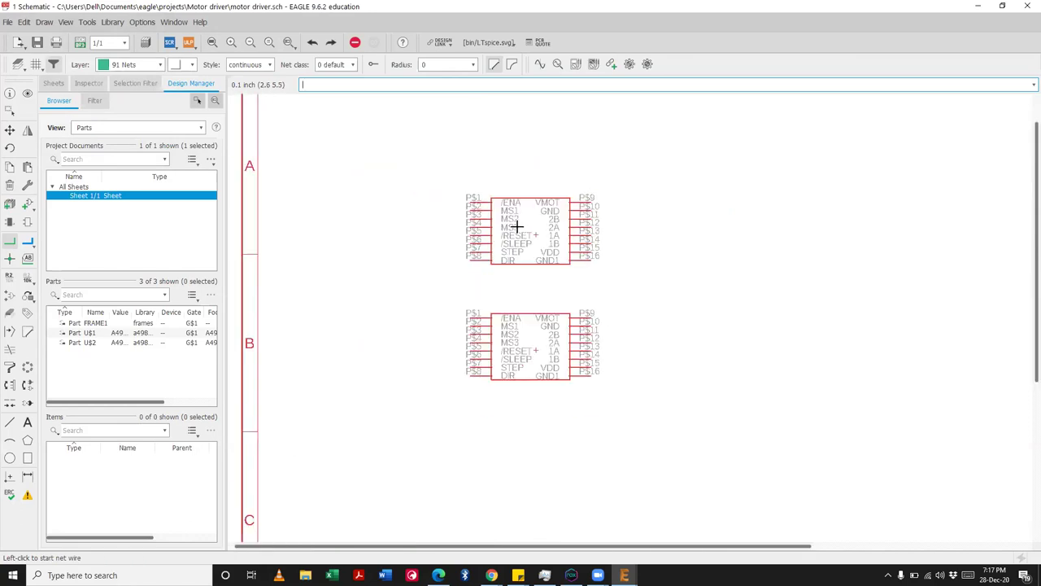
pyautogui.hotkey('ctrl', 's')
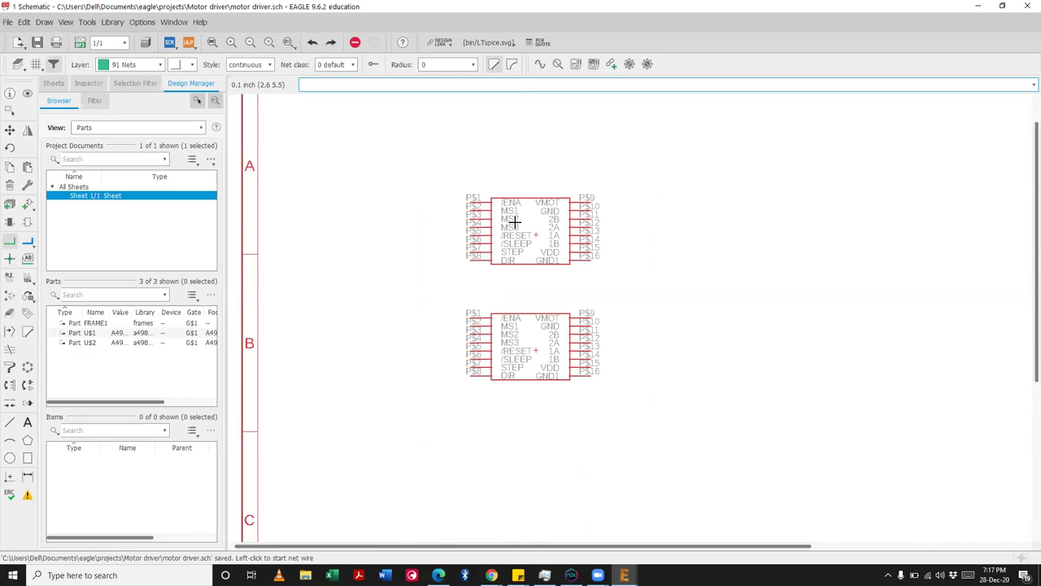
pyautogui.scroll(-1, 514, 221)
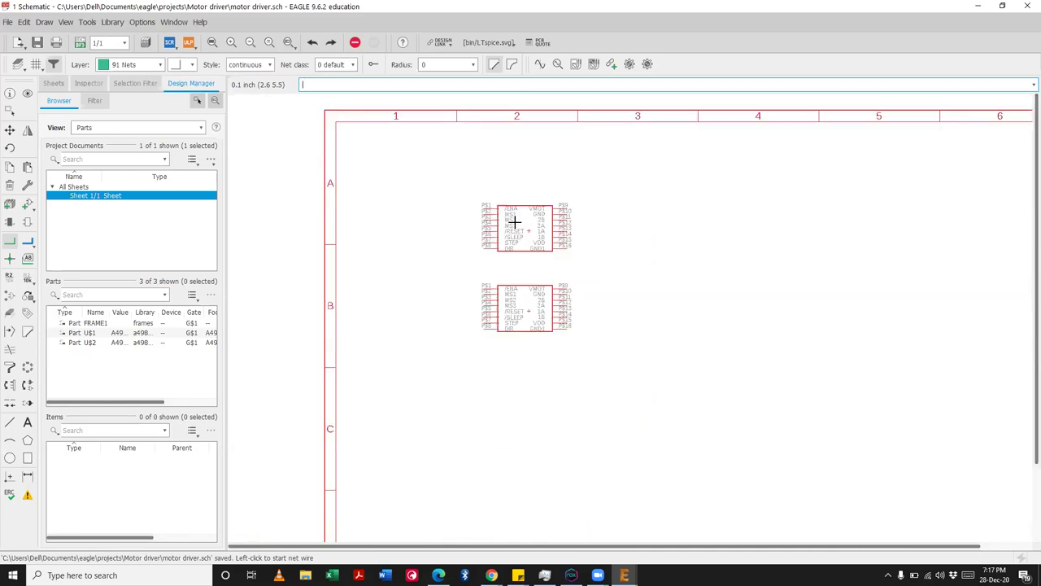
pyautogui.scroll(1, 514, 222)
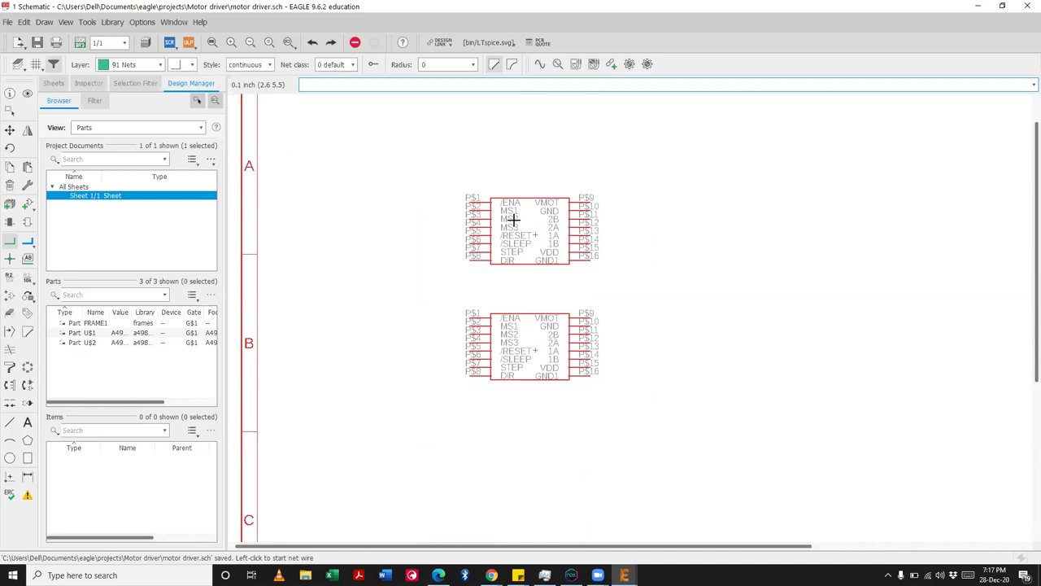
pyautogui.scroll(-1, 514, 219)
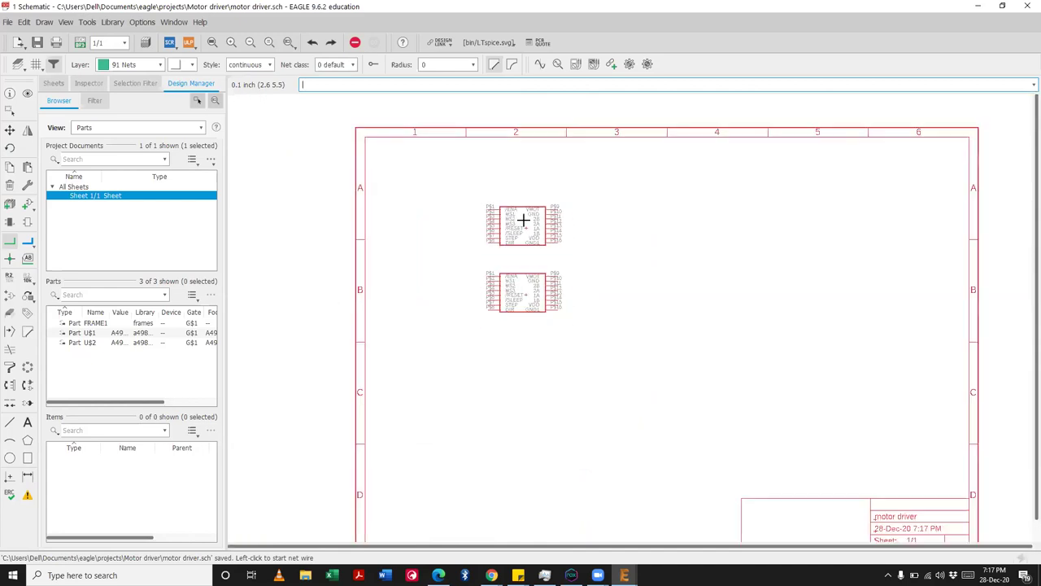
# Step: Clear the A4988 search in the part chooser and expand the Connector library's list of pin headers
pyautogui.click(27, 205)
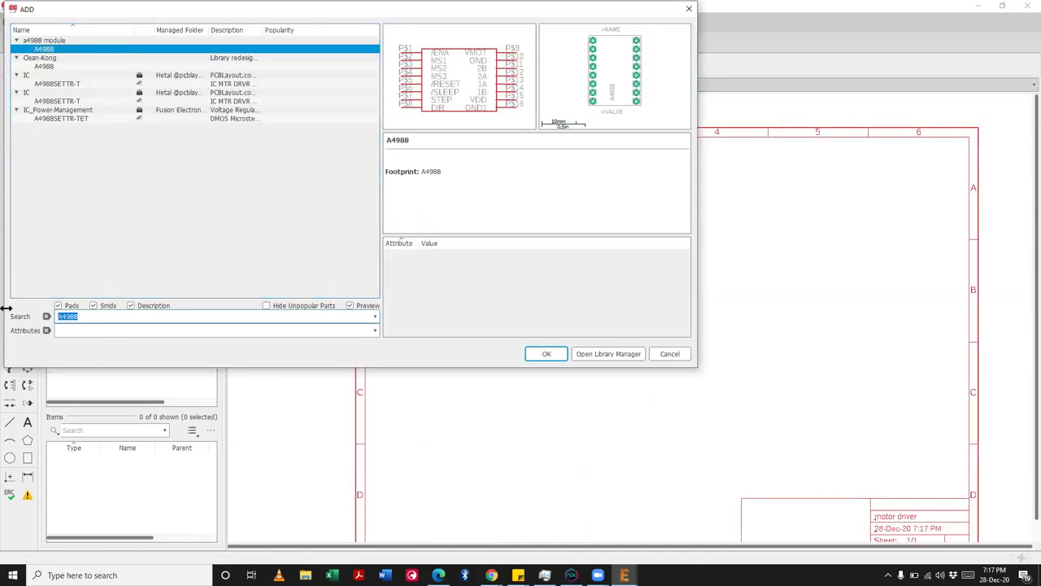
pyautogui.press('BackSpace')
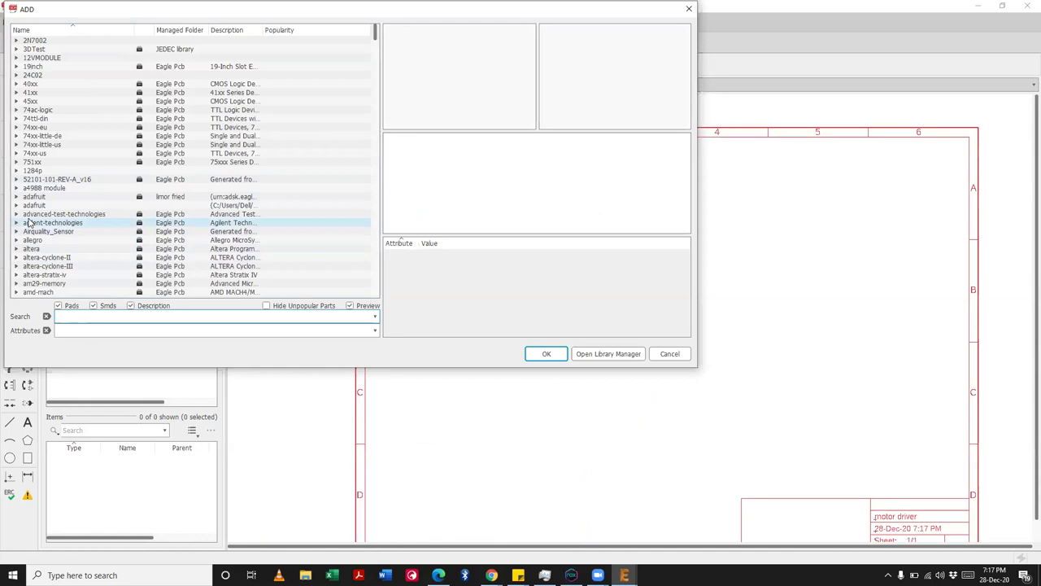
pyautogui.scroll(-20, 29, 222)
pyautogui.scroll(-9, 28, 223)
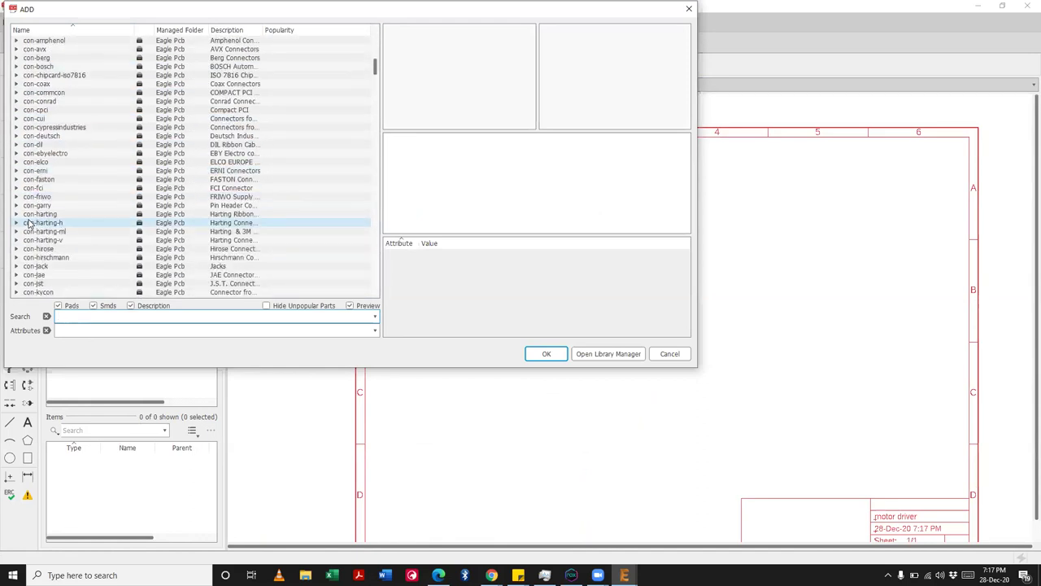
pyautogui.scroll(-2, 28, 222)
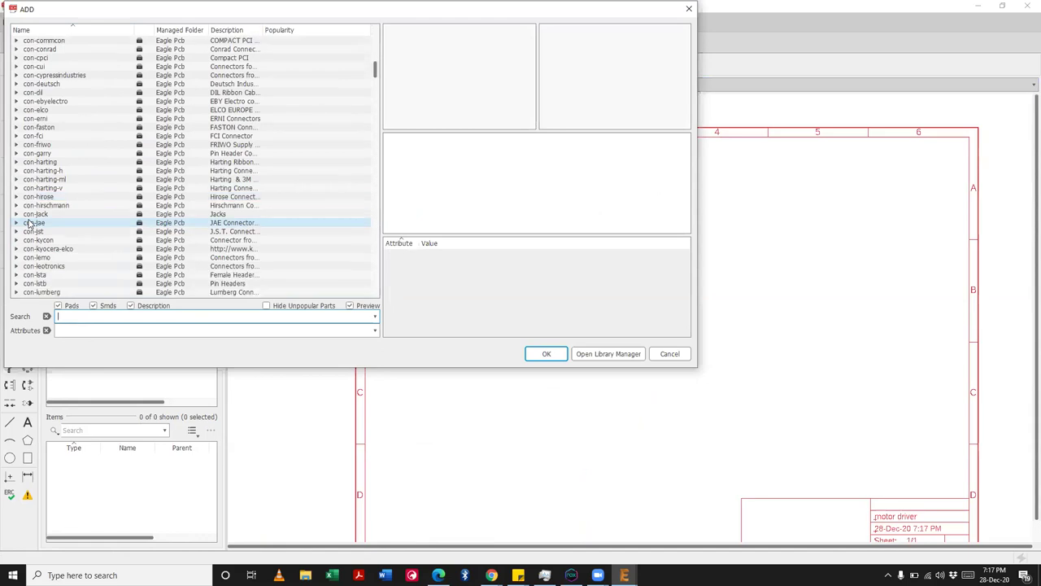
pyautogui.scroll(-4, 29, 222)
pyautogui.scroll(-3, 28, 222)
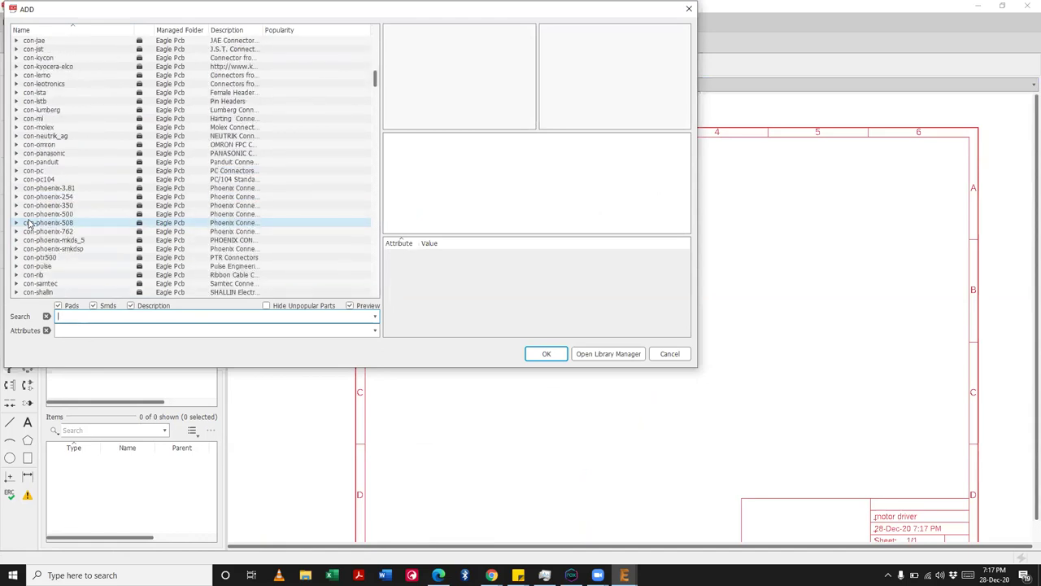
pyautogui.scroll(-4, 28, 222)
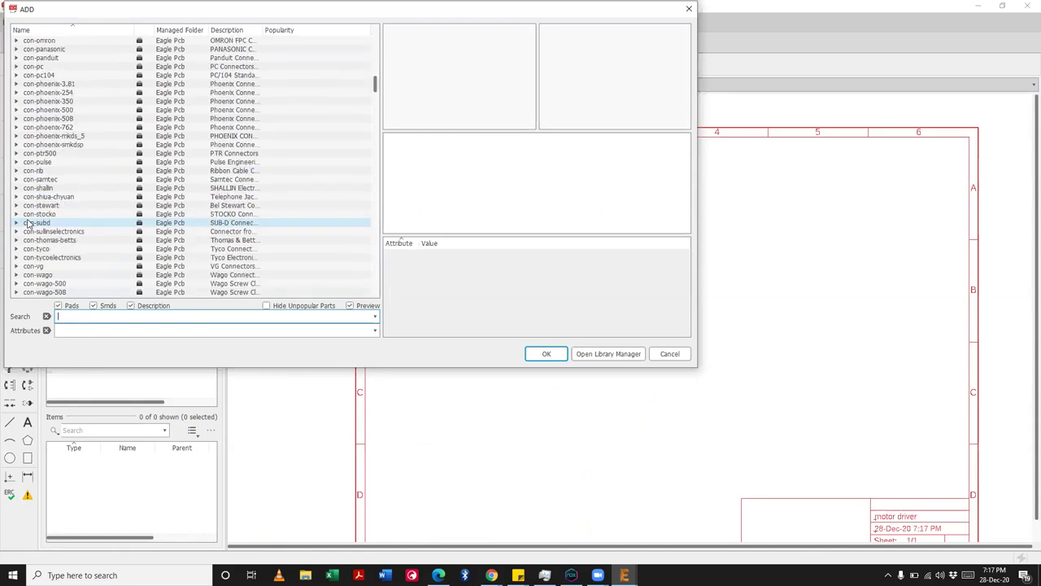
pyautogui.scroll(-3, 28, 222)
pyautogui.scroll(-5, 27, 221)
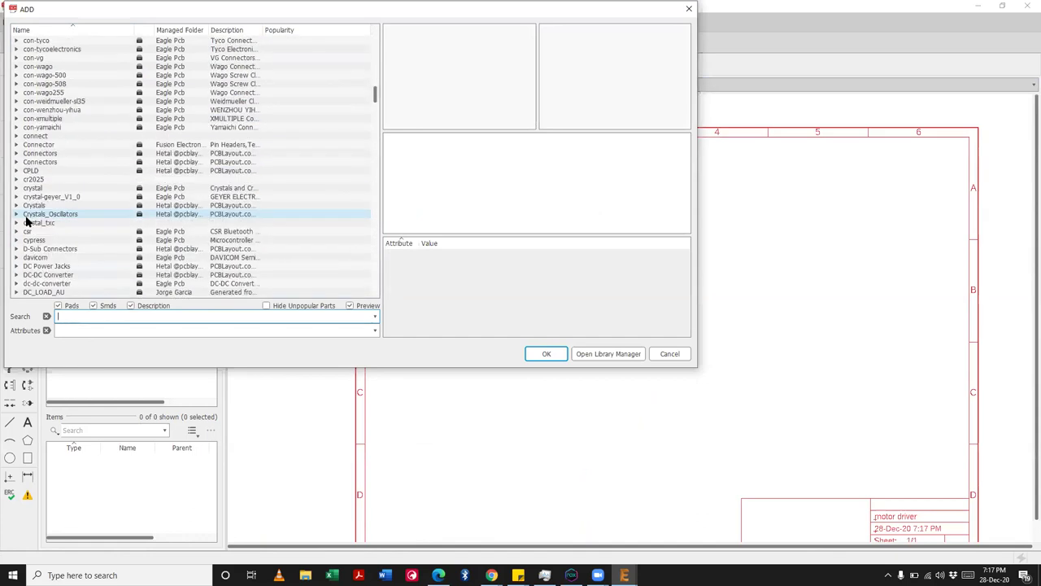
pyautogui.doubleClick(22, 145)
# Step: Choose the straight PINHD-1X4 pin header with the 1X04 footprint from the Connector library for placement
pyautogui.click(69, 101)
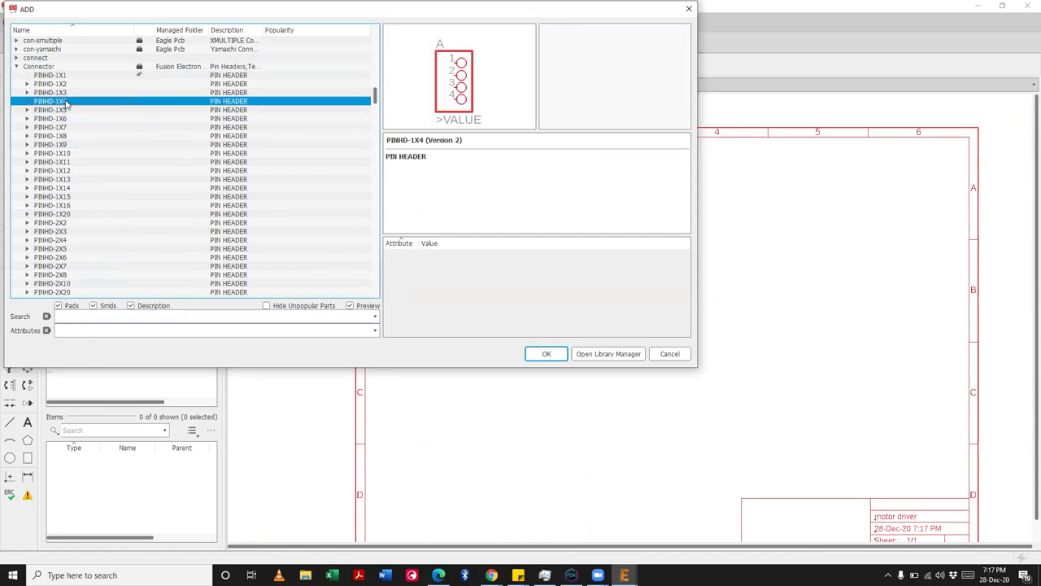
pyautogui.click(27, 101)
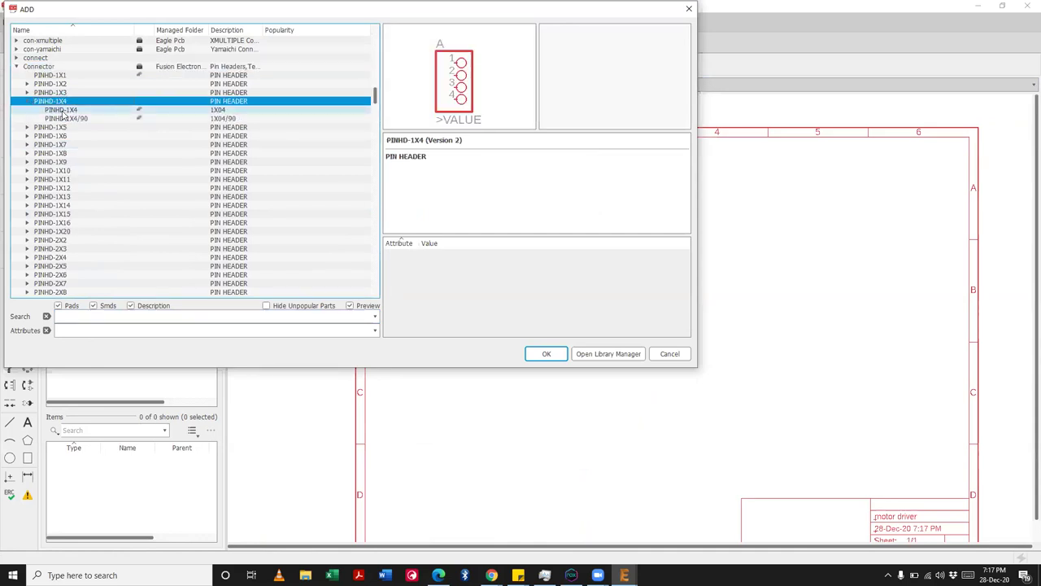
pyautogui.click(57, 110)
pyautogui.click(65, 119)
pyautogui.click(68, 111)
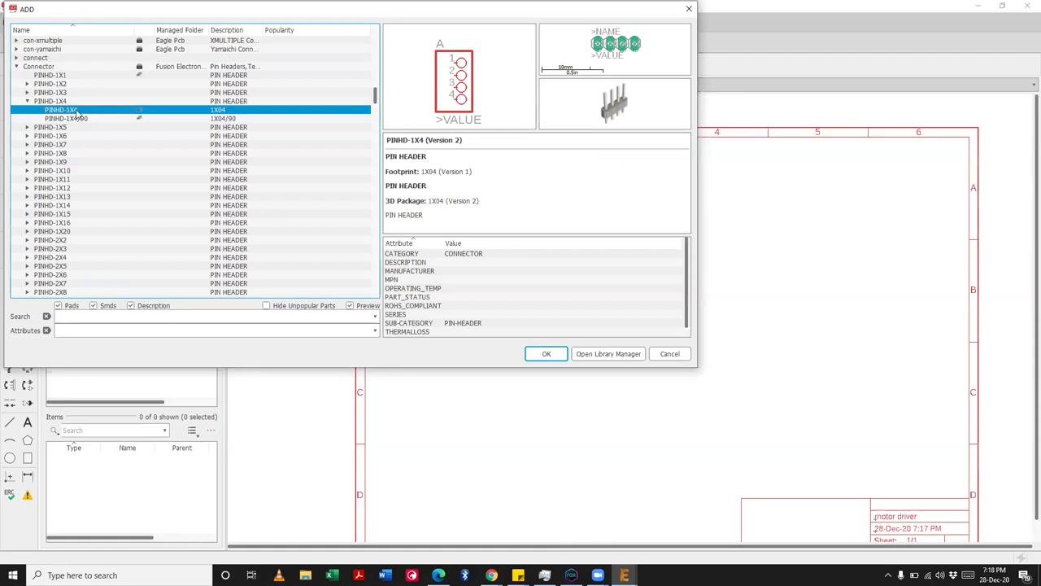
pyautogui.click(547, 353)
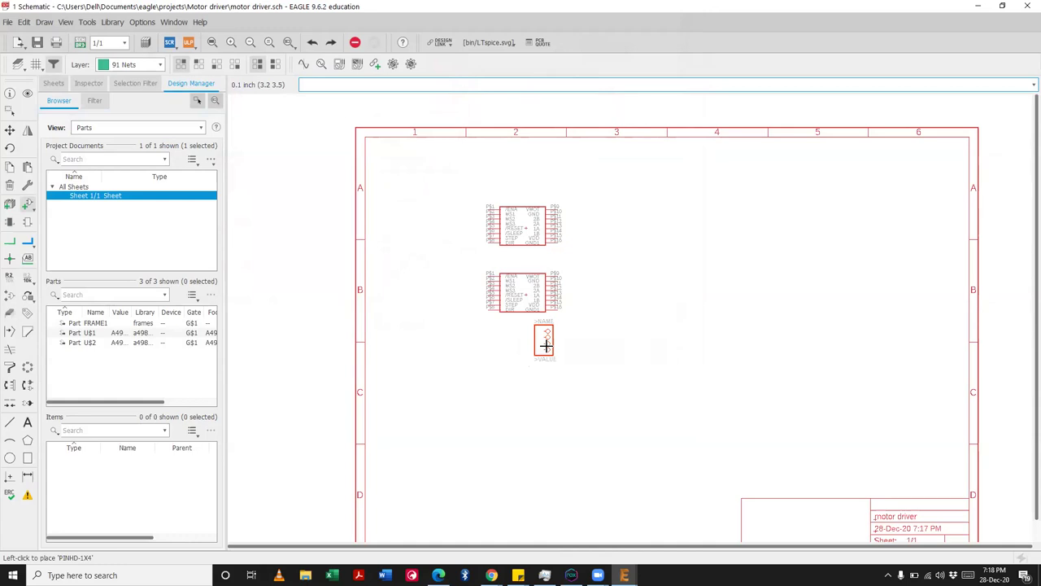
# Step: Place a PINHD-1X4 header to the right of the upper A4988 module, level with its output pins
pyautogui.scroll(4, 546, 345)
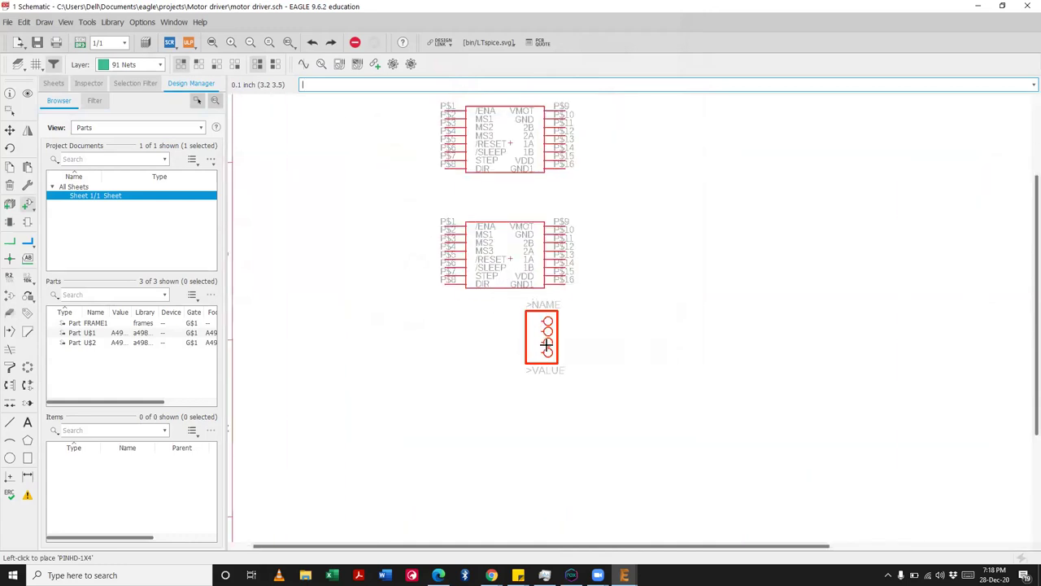
pyautogui.scroll(-5, 546, 345)
pyautogui.scroll(4, 488, 204)
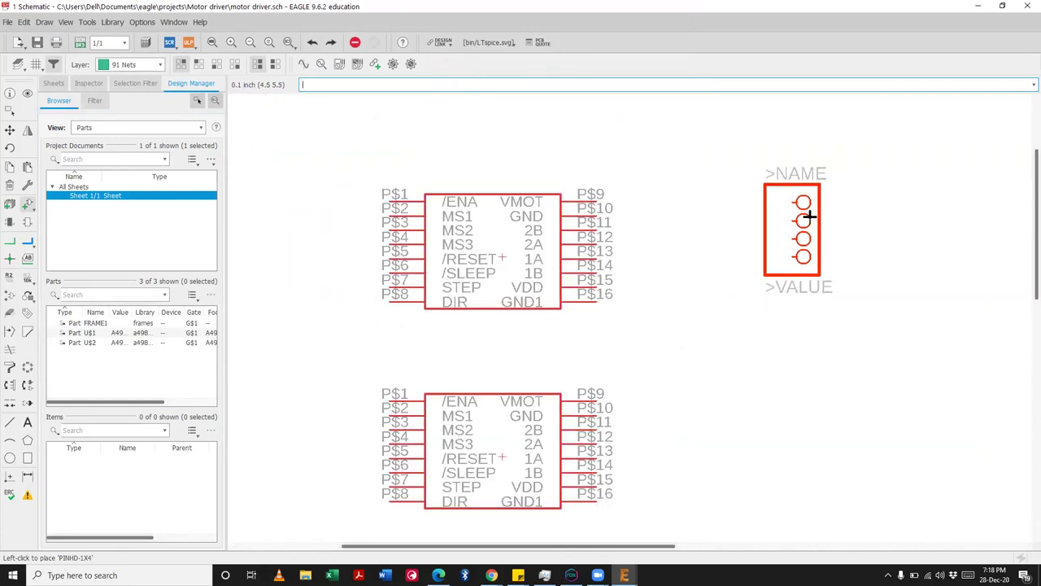
pyautogui.scroll(-2, 806, 244)
pyautogui.scroll(2, 705, 236)
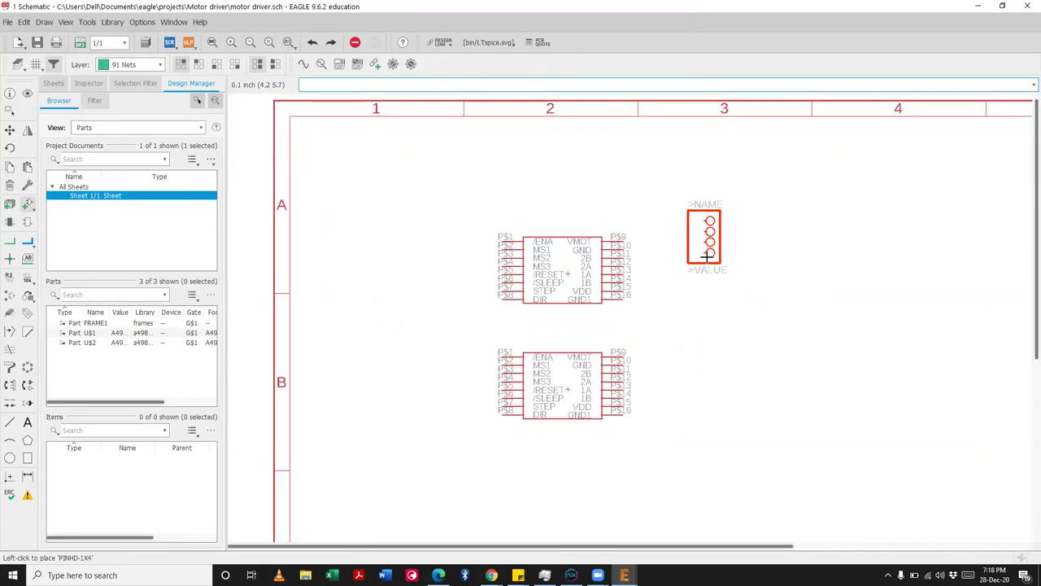
pyautogui.scroll(1, 707, 257)
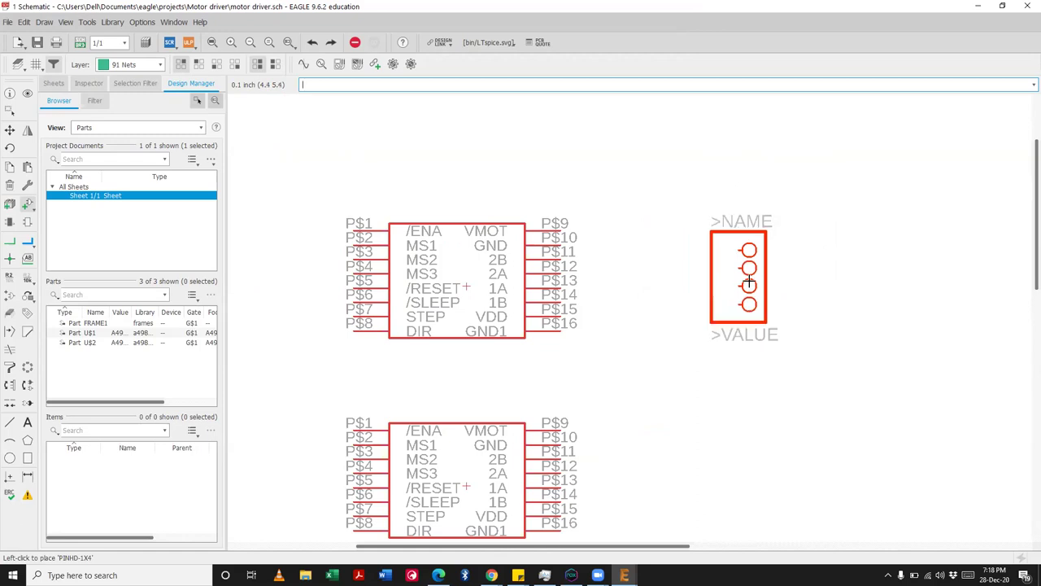
pyautogui.click(750, 277)
# Step: Place a second PINHD-1X4 header to the right of the lower A4988 module, aligned under the first header
pyautogui.scroll(-3, 739, 233)
pyautogui.scroll(3, 756, 344)
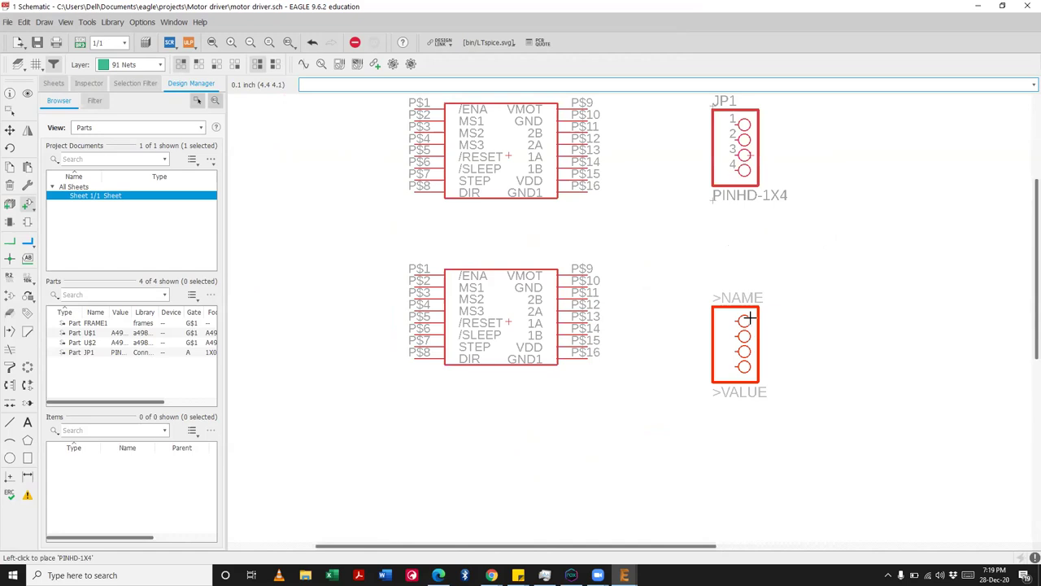
pyautogui.scroll(1, 749, 318)
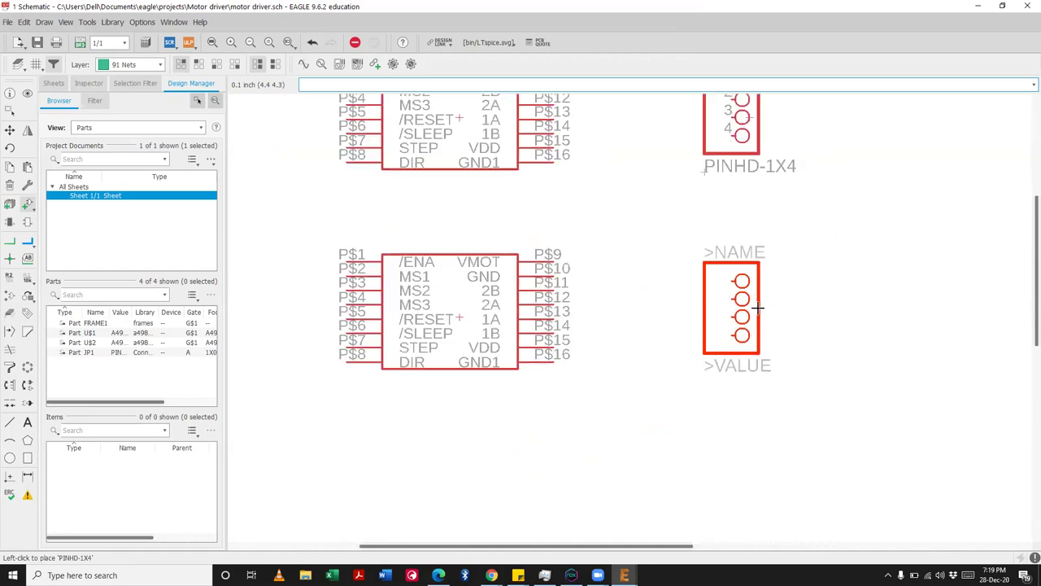
pyautogui.click(757, 311)
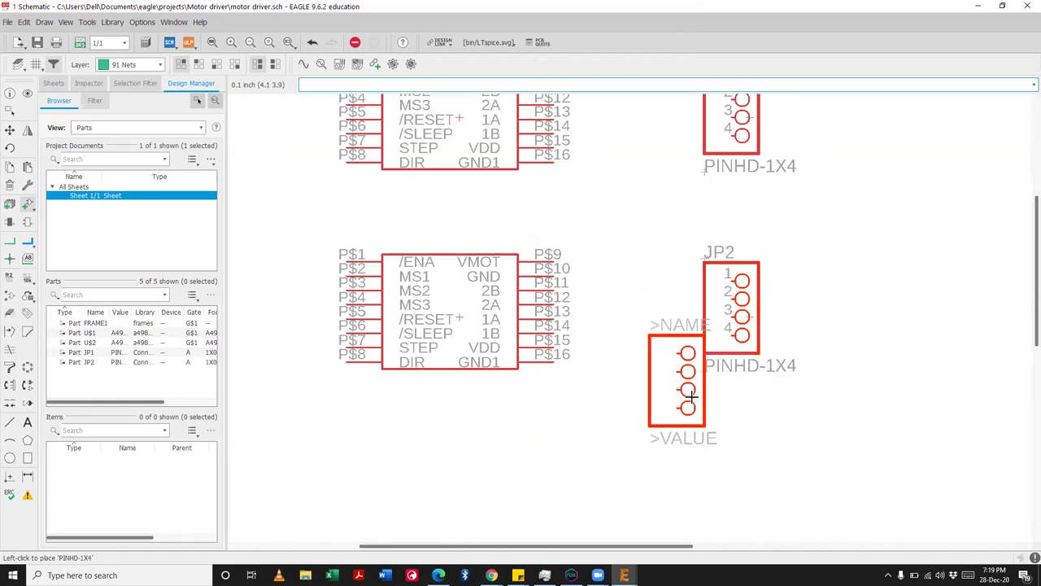
pyautogui.scroll(-3, 777, 283)
pyautogui.scroll(4, 769, 285)
pyautogui.scroll(-2, 770, 287)
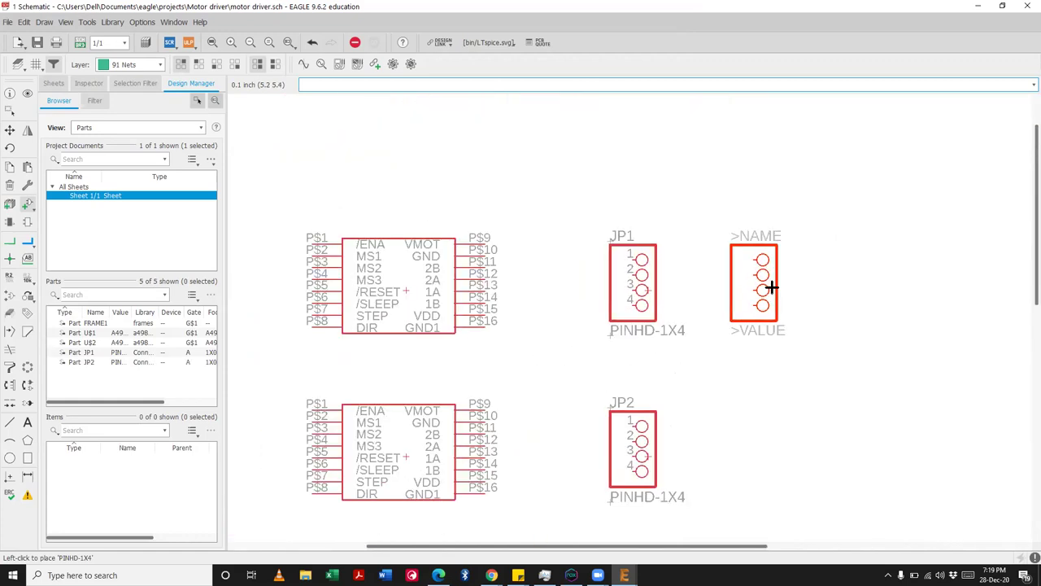
# Step: Draw a net from the 2B pin of the upper A4988 module to pin 1 of header JP1
pyautogui.click(28, 242)
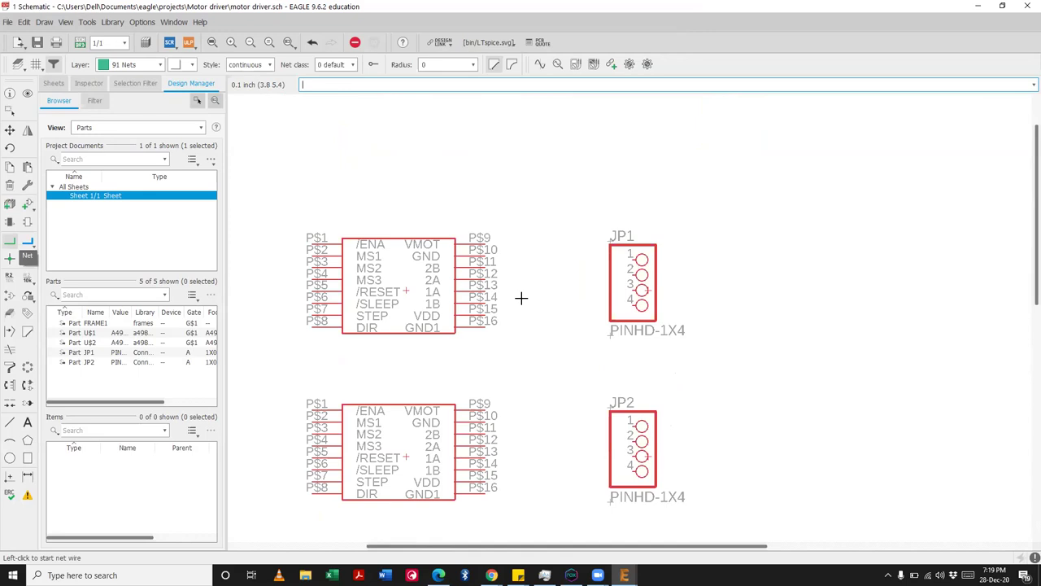
pyautogui.scroll(1, 497, 294)
pyautogui.click(472, 247)
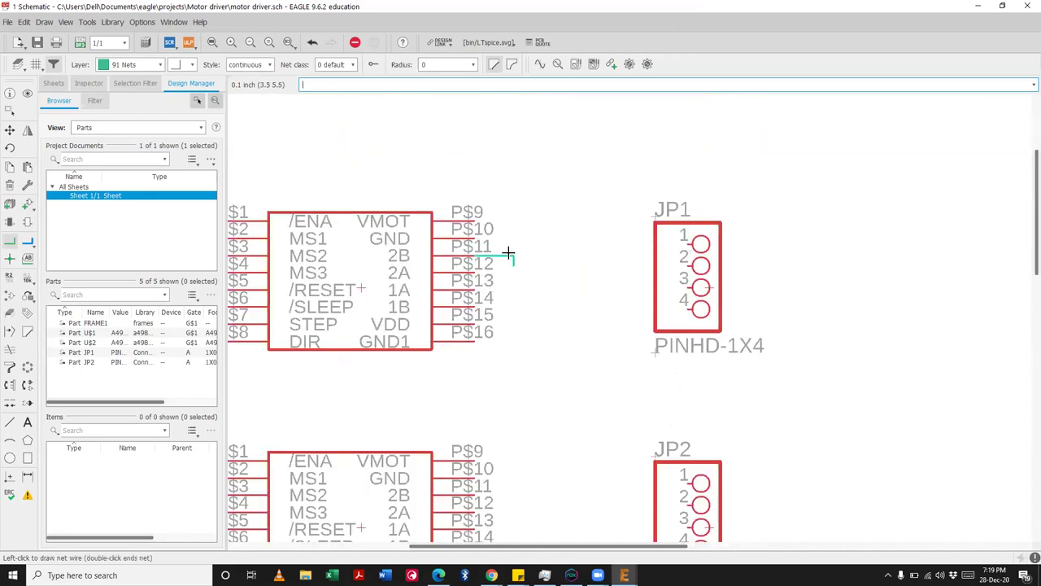
pyautogui.click(689, 244)
pyautogui.click(475, 265)
pyautogui.click(687, 264)
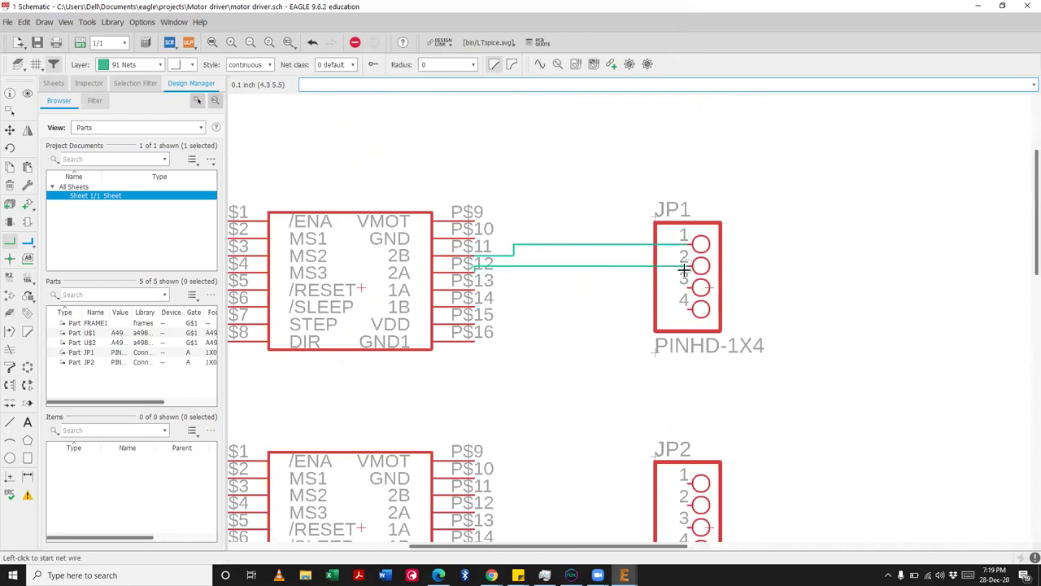
pyautogui.hotkey('ctrl', 'z')
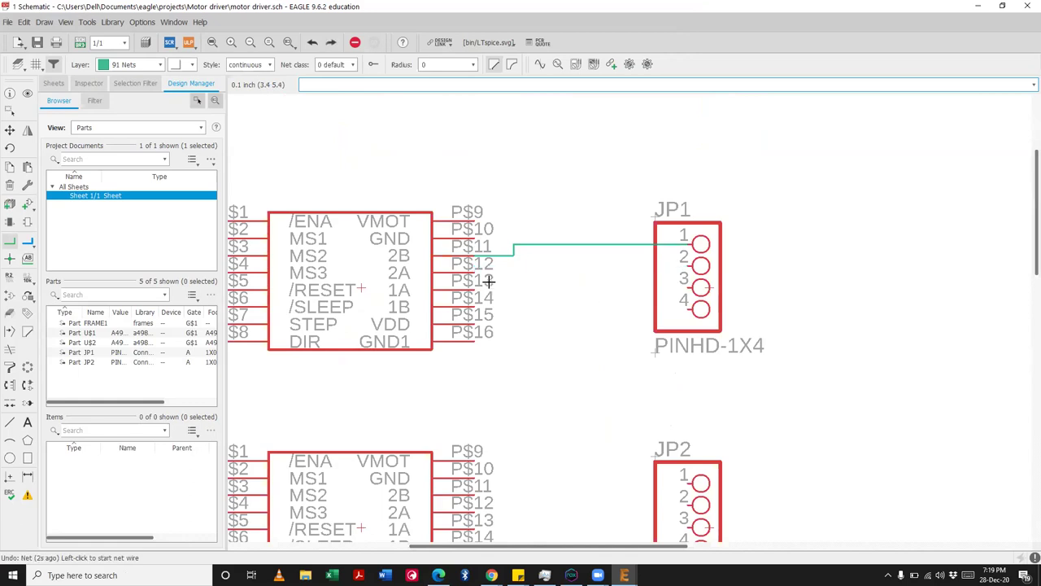
# Step: Draw nets from the upper A4988 module's 2A, 1A and 1B pins to pins 2, 3 and 4 of header JP1
pyautogui.click(475, 266)
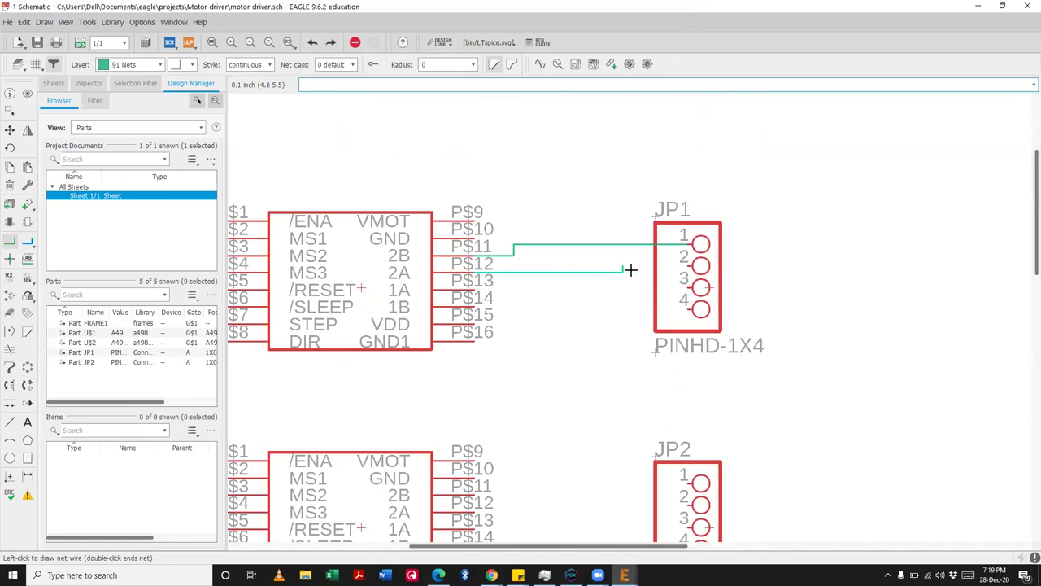
pyautogui.click(689, 265)
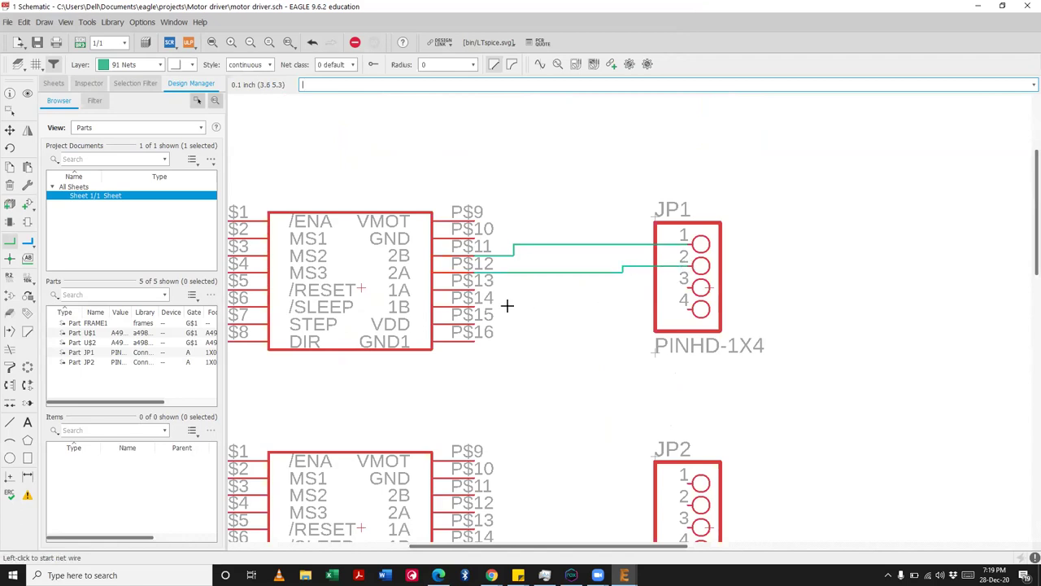
pyautogui.click(475, 287)
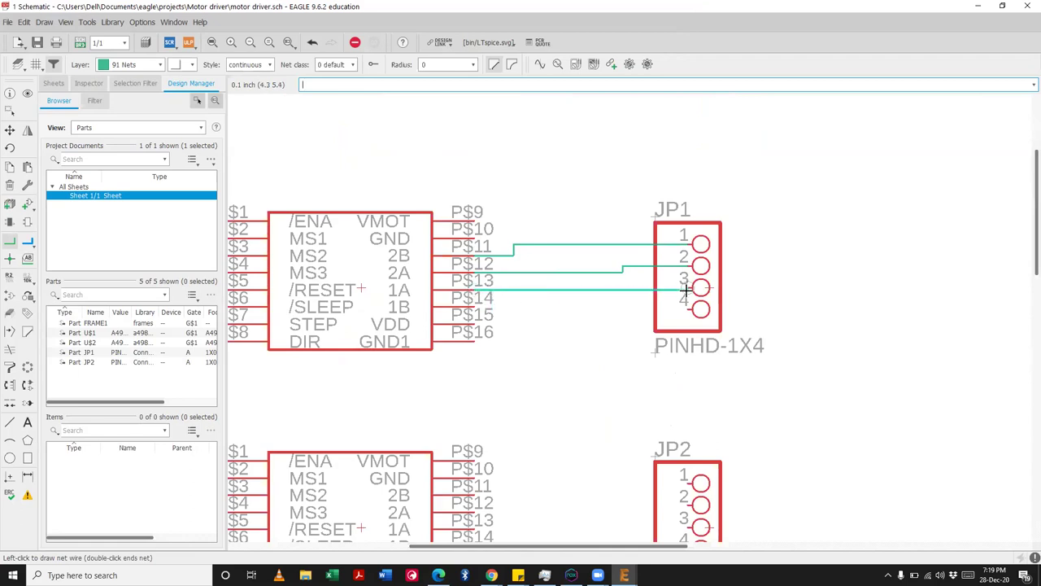
pyautogui.click(643, 285)
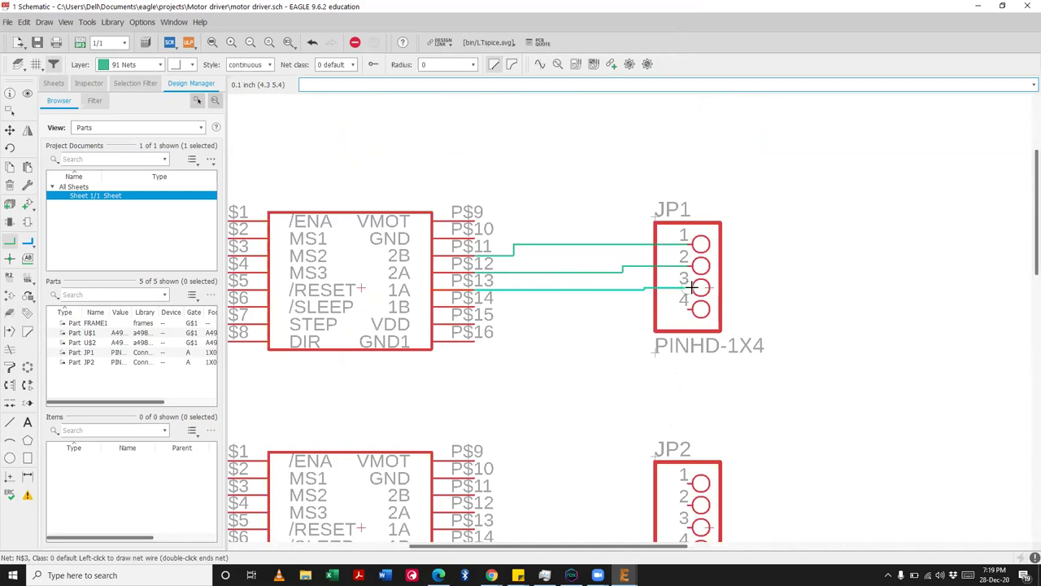
pyautogui.click(688, 286)
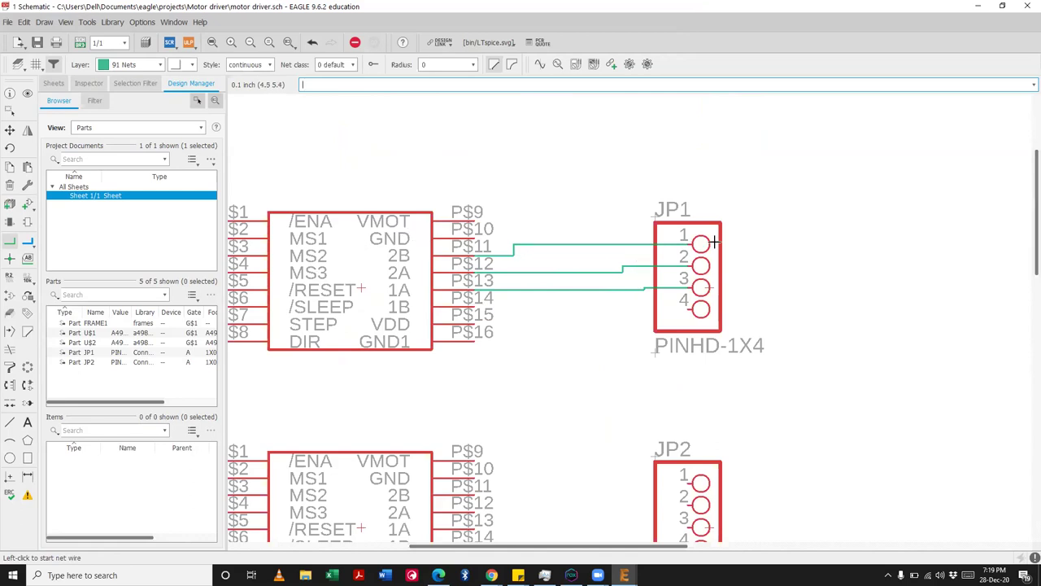
pyautogui.click(476, 307)
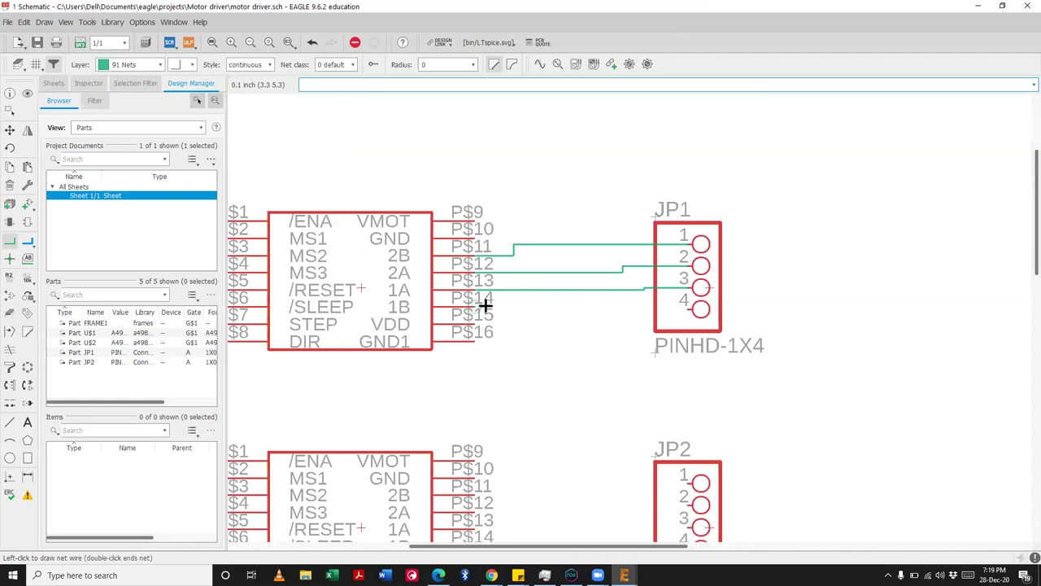
pyautogui.click(687, 309)
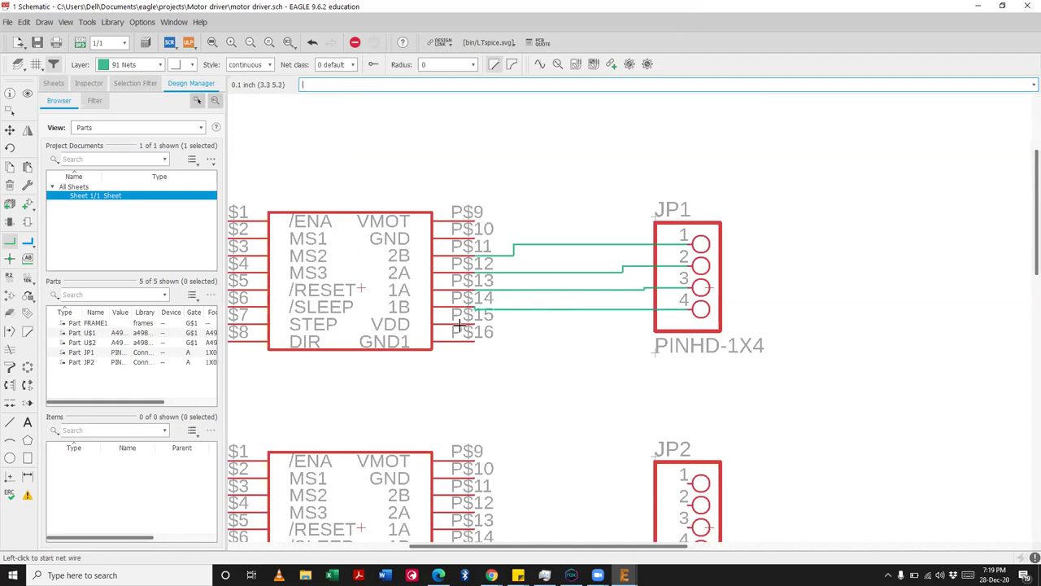
# Step: Try moving the upper A4988 module about 0.2 inch to the left with its nets attached, and undo the move
pyautogui.scroll(5, 468, 332)
pyautogui.scroll(-3, 594, 330)
pyautogui.scroll(-6, 618, 358)
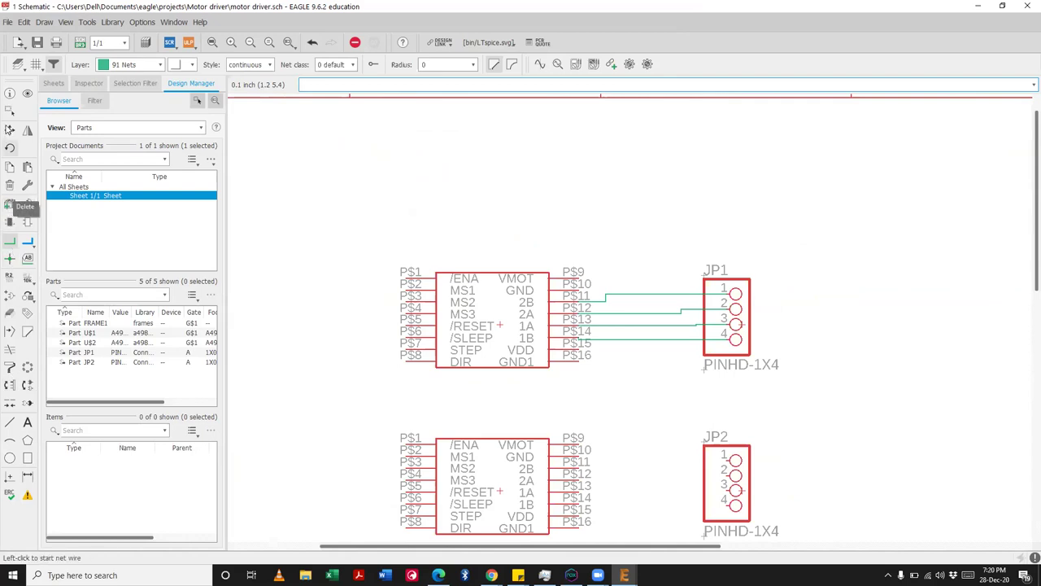
pyautogui.click(10, 131)
pyautogui.click(497, 324)
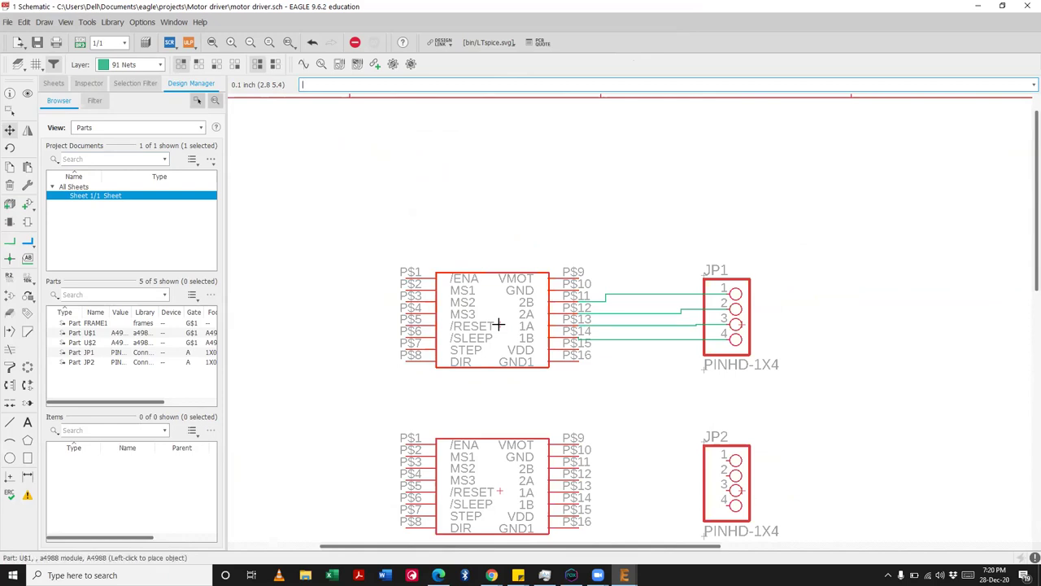
pyautogui.scroll(2, 493, 321)
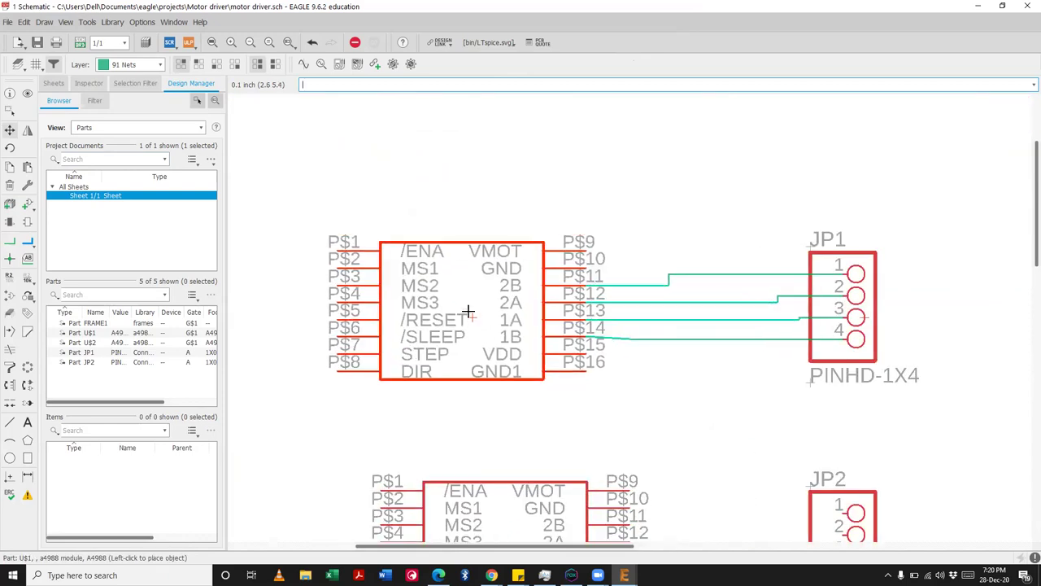
pyautogui.click(468, 312)
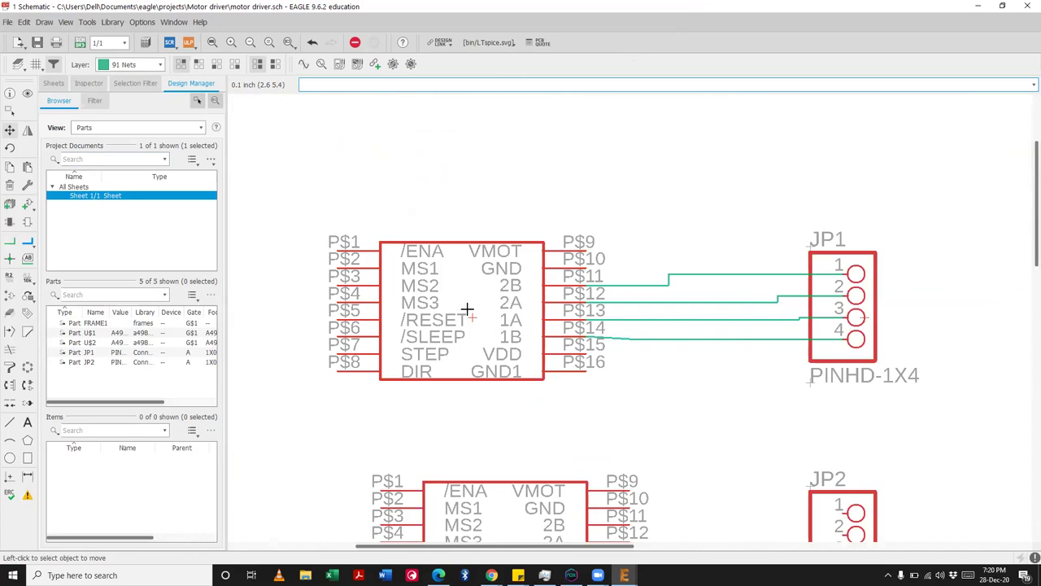
pyautogui.hotkey('ctrl', 'z')
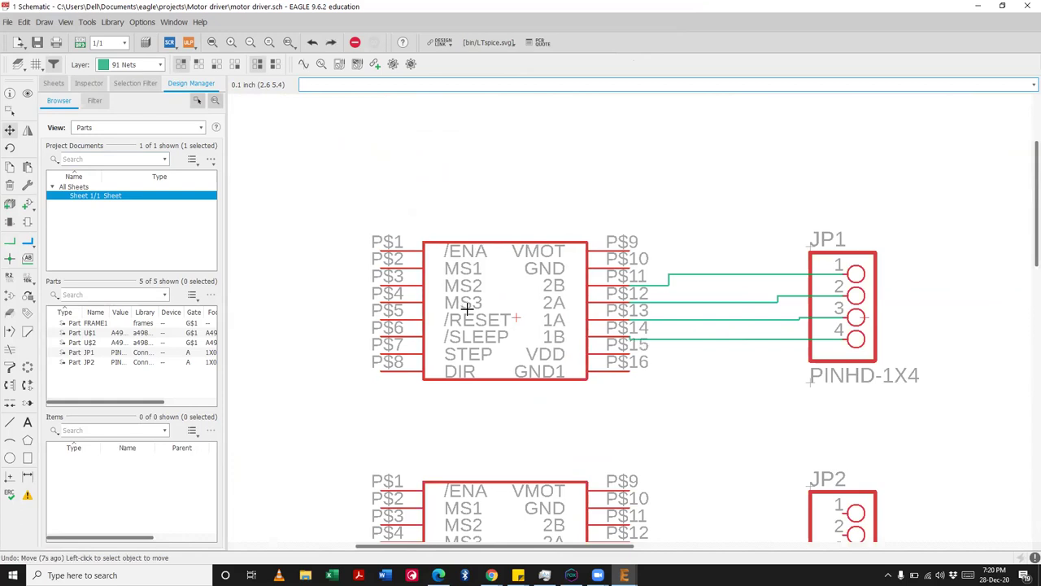
# Step: Delete all the net segments between the upper A4988 module and header JP1, including the leftover stubs
pyautogui.click(20, 234)
pyautogui.click(706, 340)
pyautogui.click(689, 318)
pyautogui.scroll(3, 633, 340)
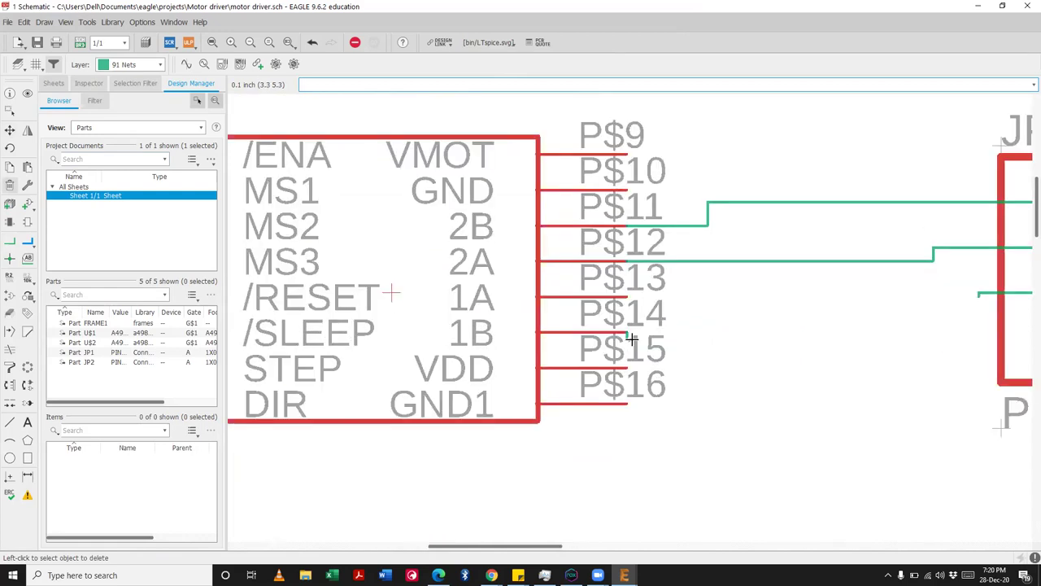
pyautogui.click(753, 259)
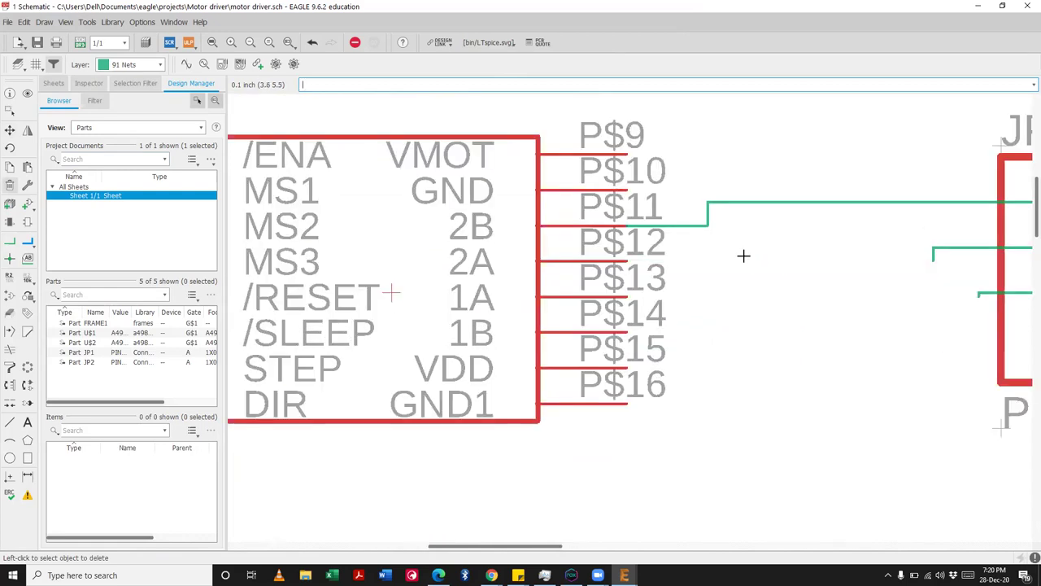
pyautogui.click(689, 224)
pyautogui.scroll(-2, 618, 236)
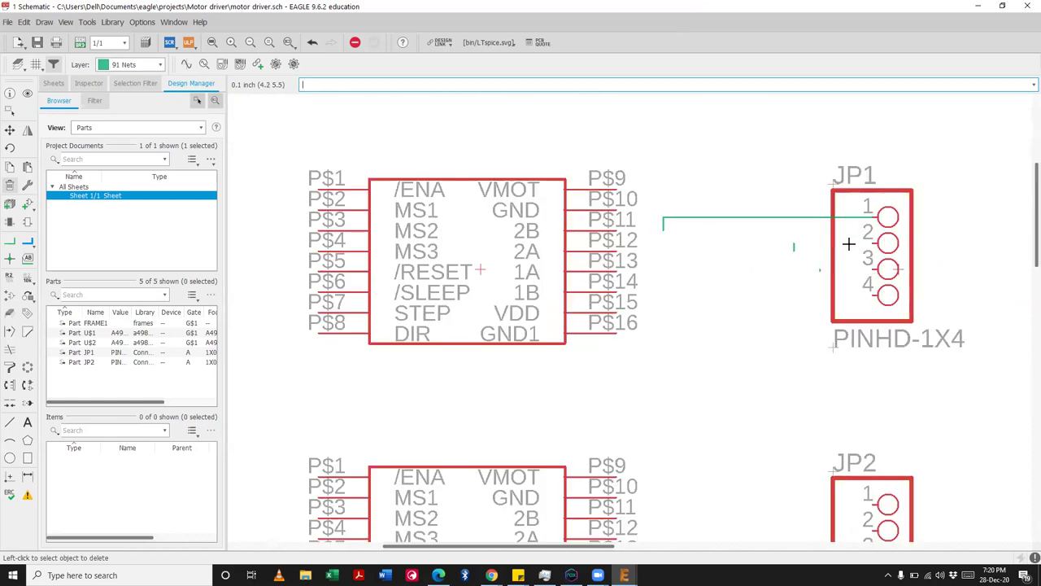
pyautogui.click(811, 218)
pyautogui.scroll(-2, 690, 226)
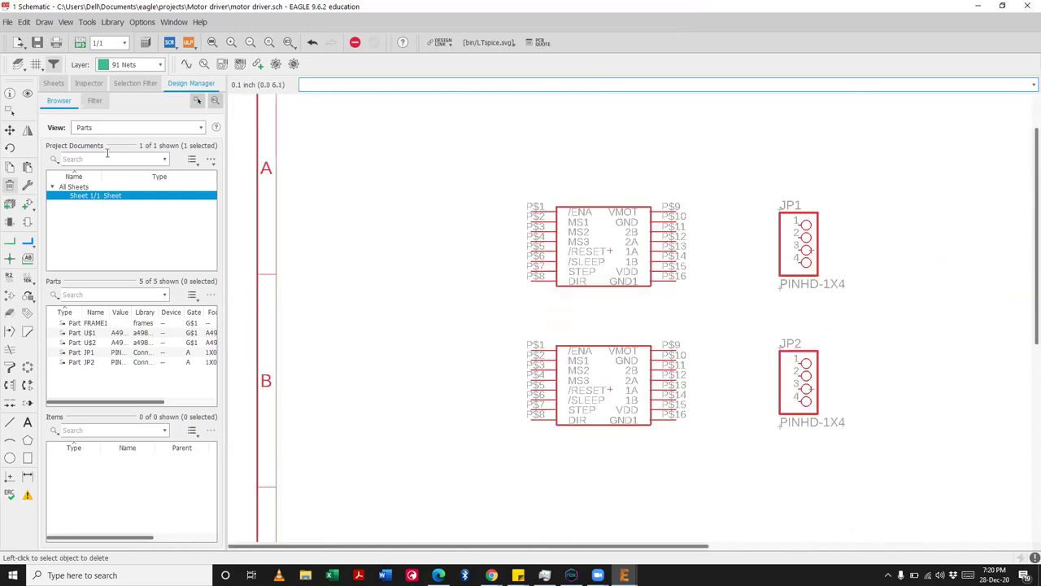
# Step: Try shifting the upper A4988 module slightly to line its output pins up with header JP1
pyautogui.click(8, 131)
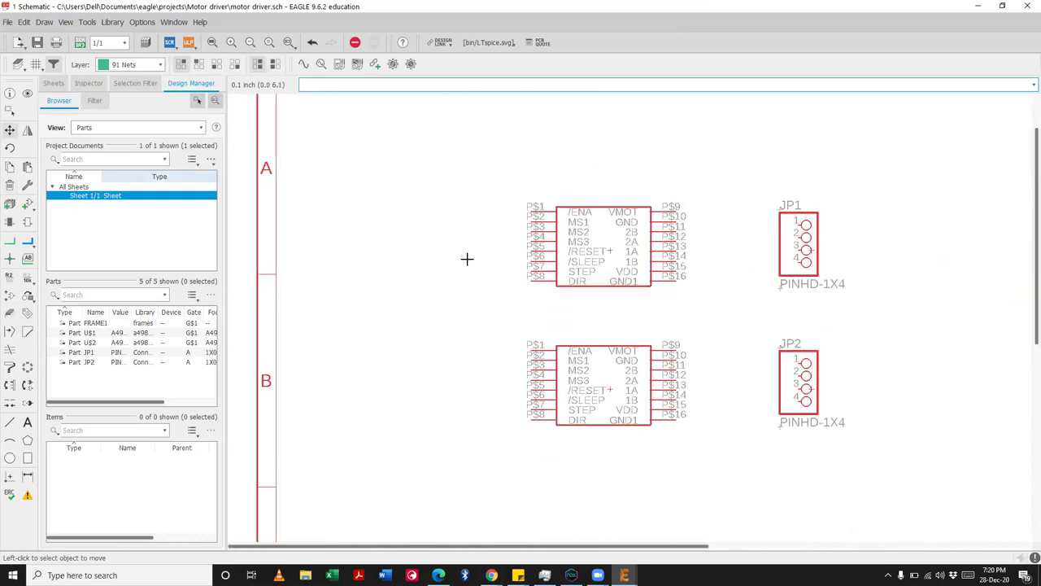
pyautogui.click(609, 249)
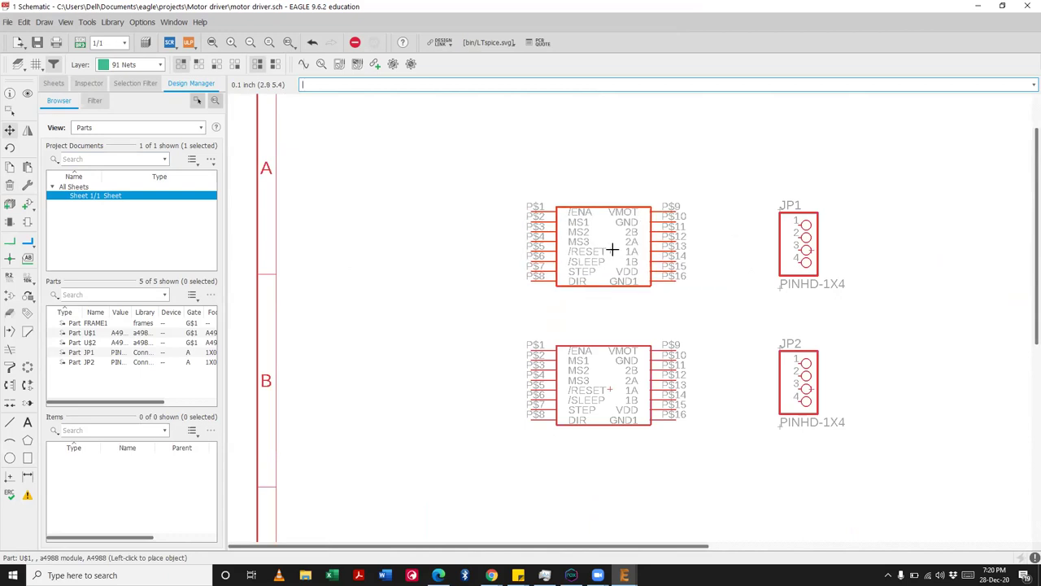
pyautogui.click(611, 250)
pyautogui.click(611, 250)
pyautogui.click(609, 248)
pyautogui.click(609, 247)
pyautogui.click(611, 252)
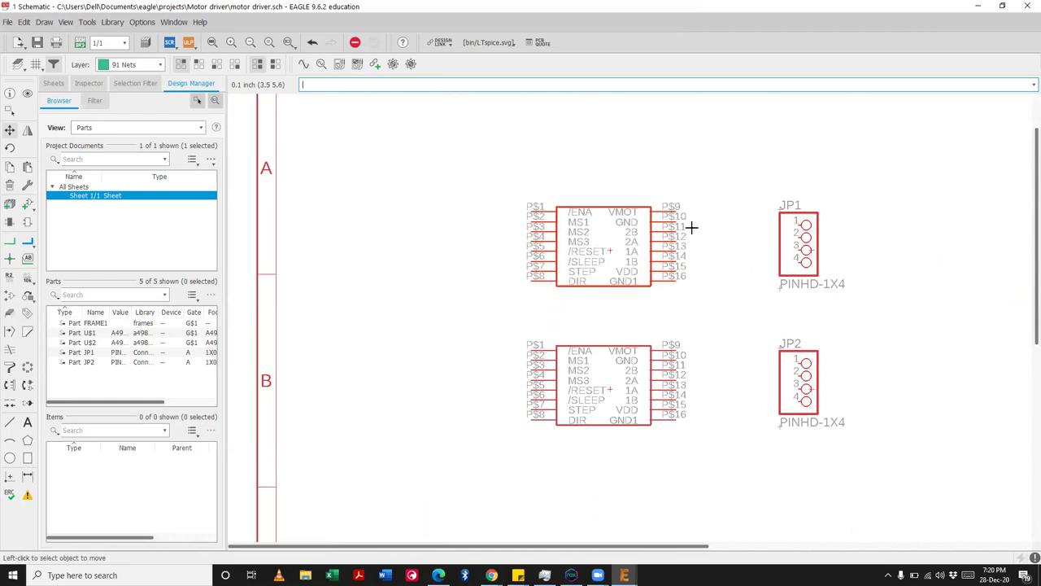
# Step: Turn on the schematic grid as lines at 0.1 inch and compare the module and header pins against it
pyautogui.scroll(2, 690, 227)
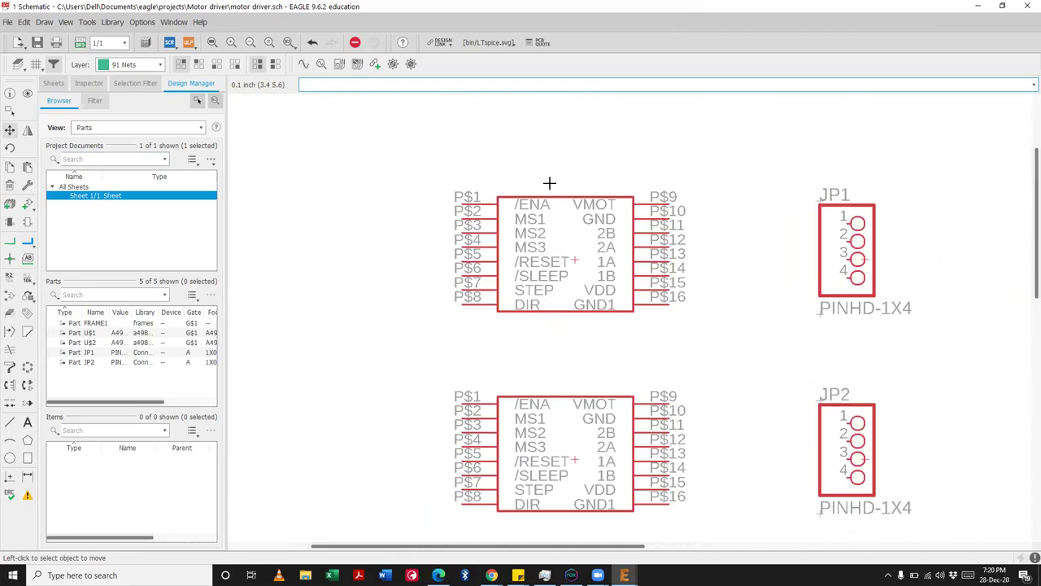
pyautogui.click(37, 67)
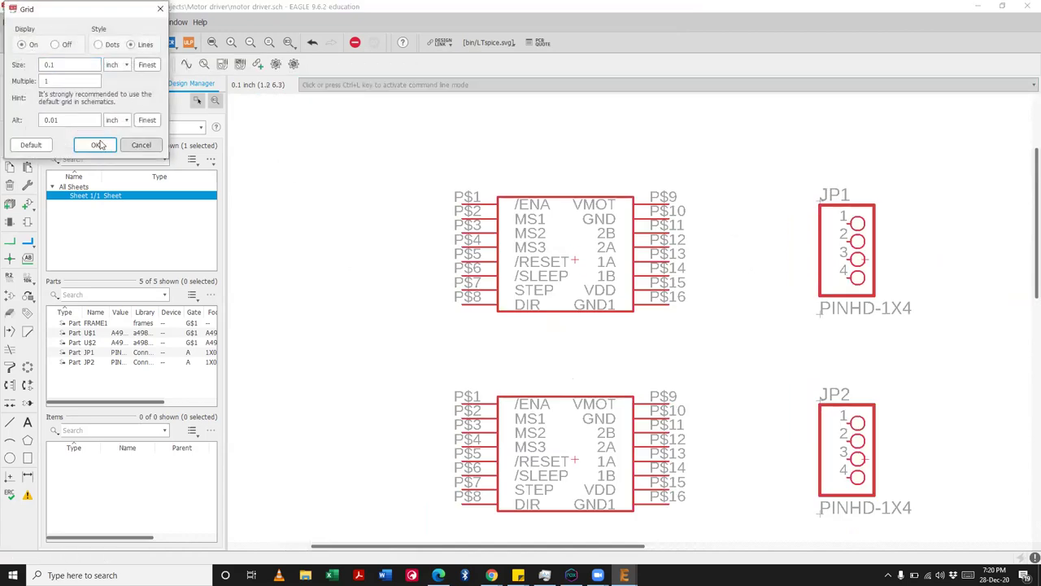
pyautogui.click(96, 145)
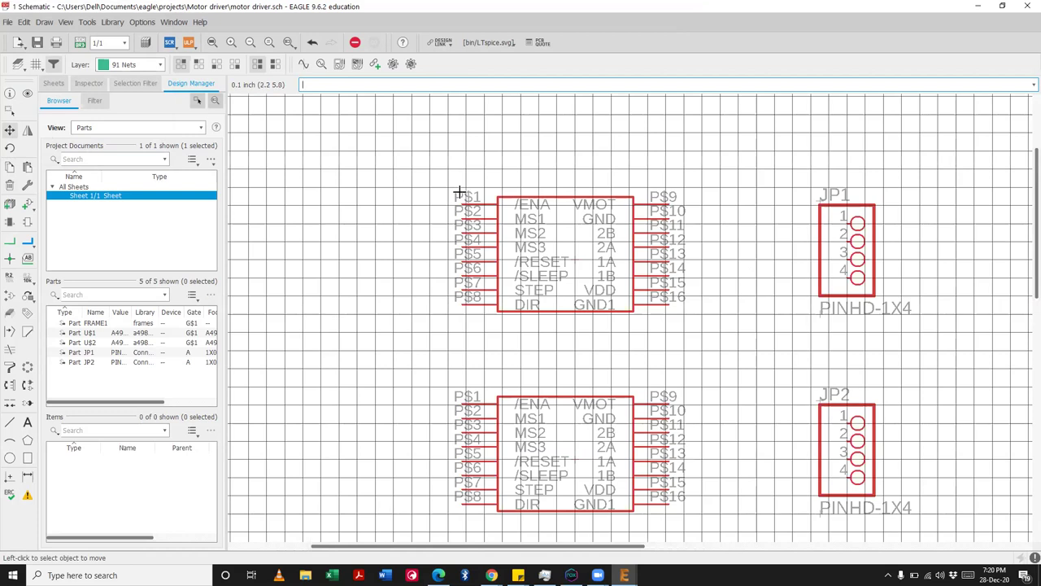
pyautogui.scroll(5, 660, 284)
pyautogui.scroll(-1, 675, 254)
pyautogui.scroll(-1, 675, 255)
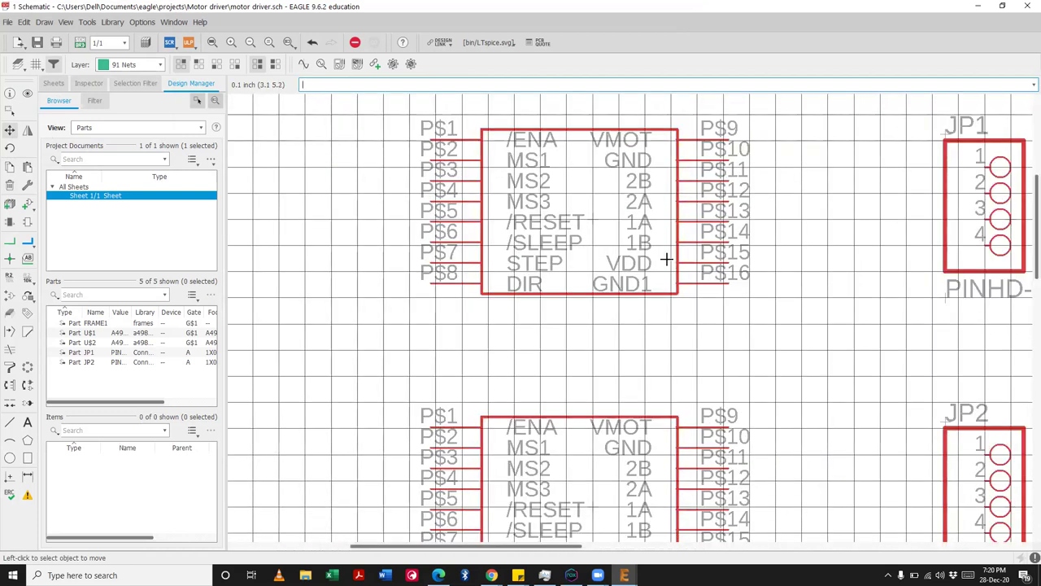
pyautogui.scroll(-1, 612, 255)
pyautogui.scroll(4, 947, 218)
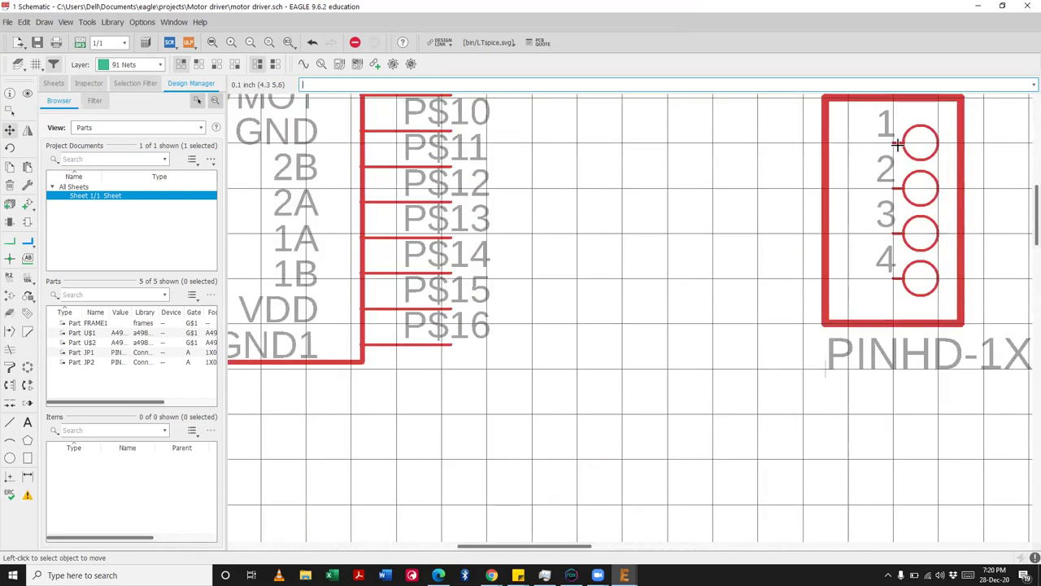
pyautogui.scroll(-1, 956, 244)
# Step: Try moving the upper A4988 module one 0.1 inch grid step to the right
pyautogui.click(9, 130)
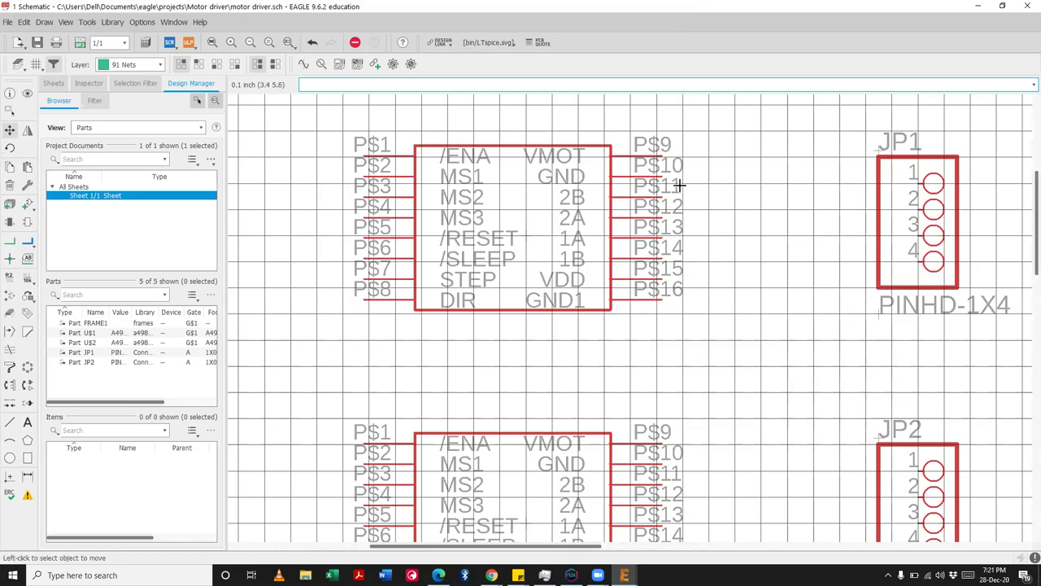
pyautogui.click(9, 130)
pyautogui.click(518, 234)
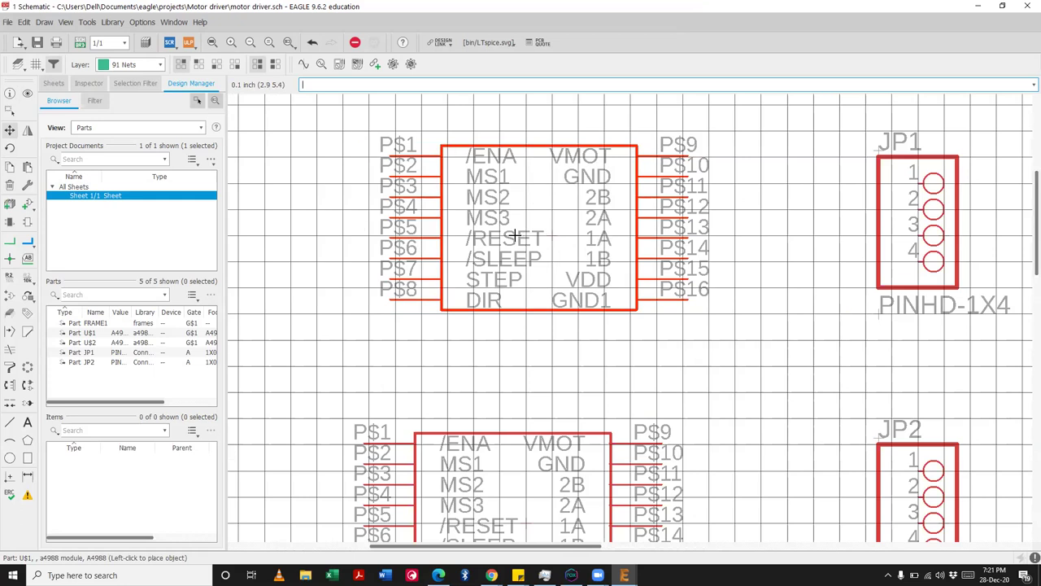
pyautogui.click(515, 236)
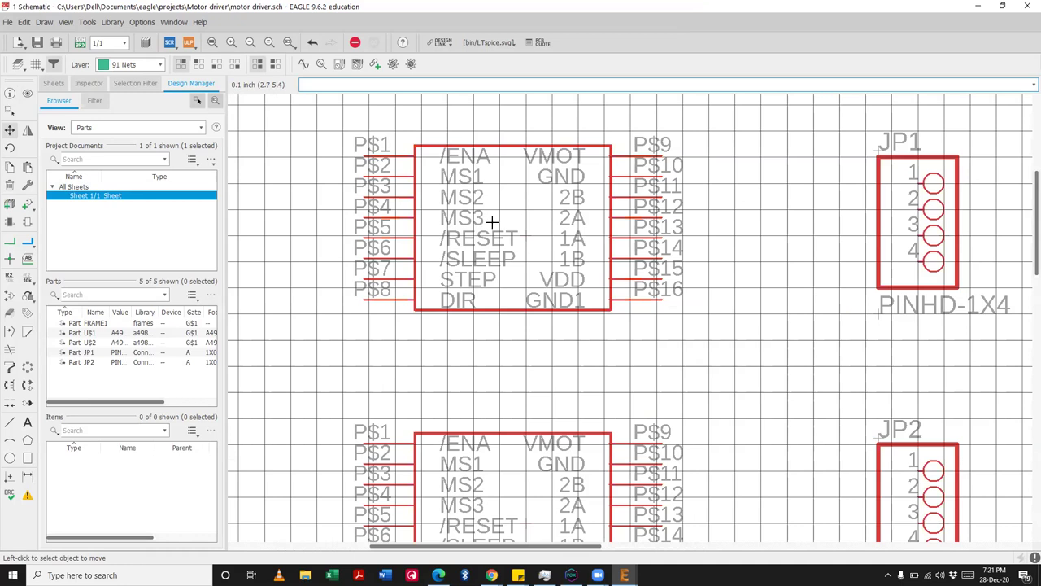
# Step: Save the schematic
pyautogui.hotkey('ctrl', 's')
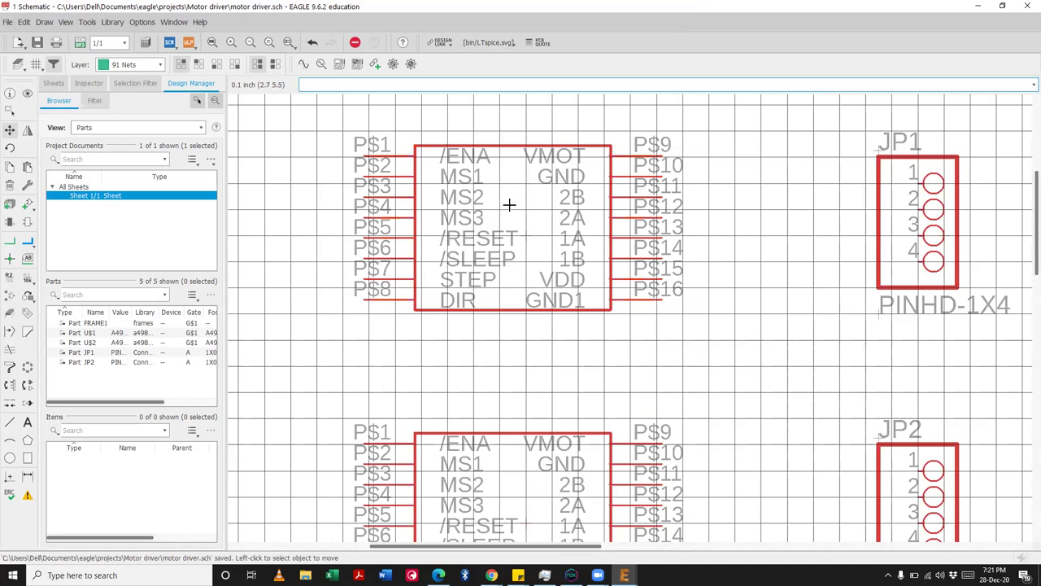
pyautogui.scroll(-3, 508, 204)
pyautogui.scroll(4, 546, 214)
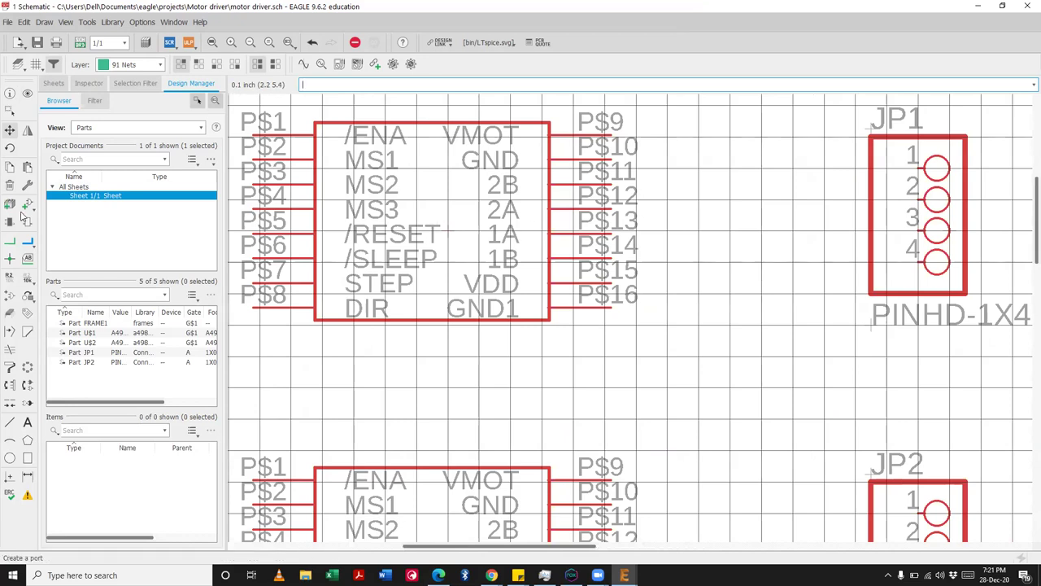
pyautogui.click(11, 243)
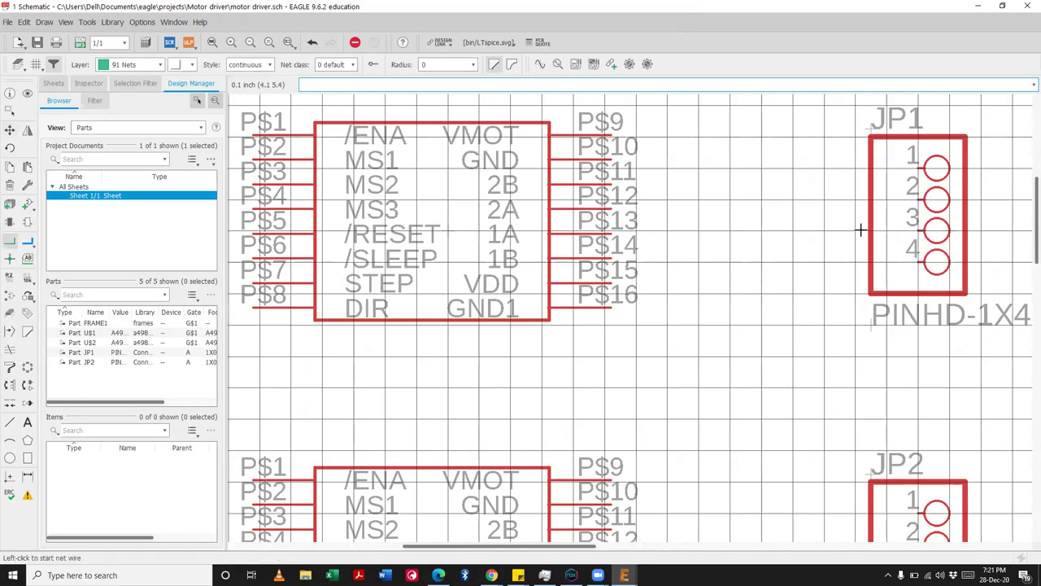
pyautogui.click(921, 169)
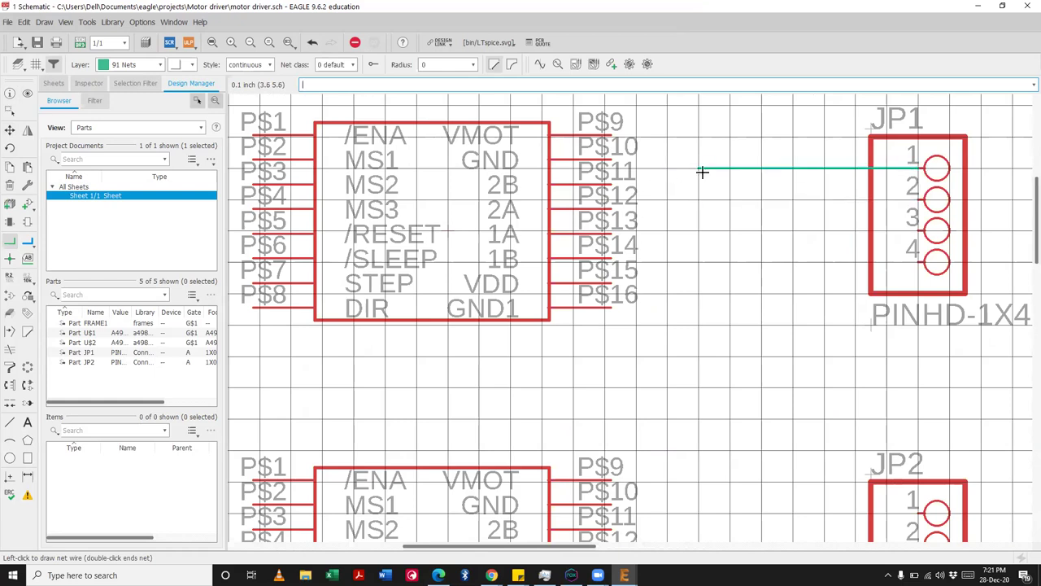
pyautogui.press('Escape')
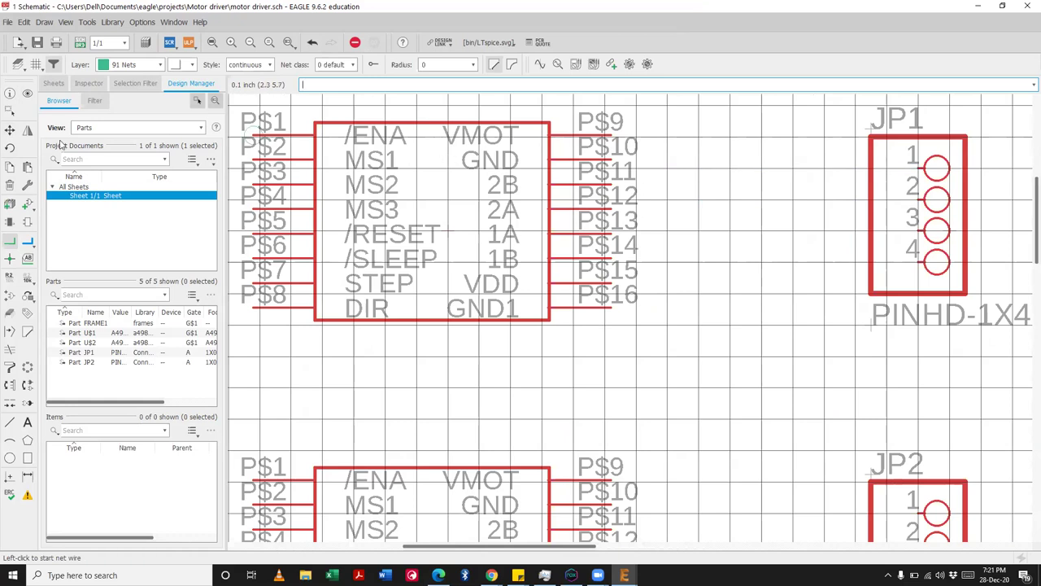
# Step: Change the grid unit to mm and set the grid size to 1 mm
pyautogui.click(36, 64)
pyautogui.click(116, 64)
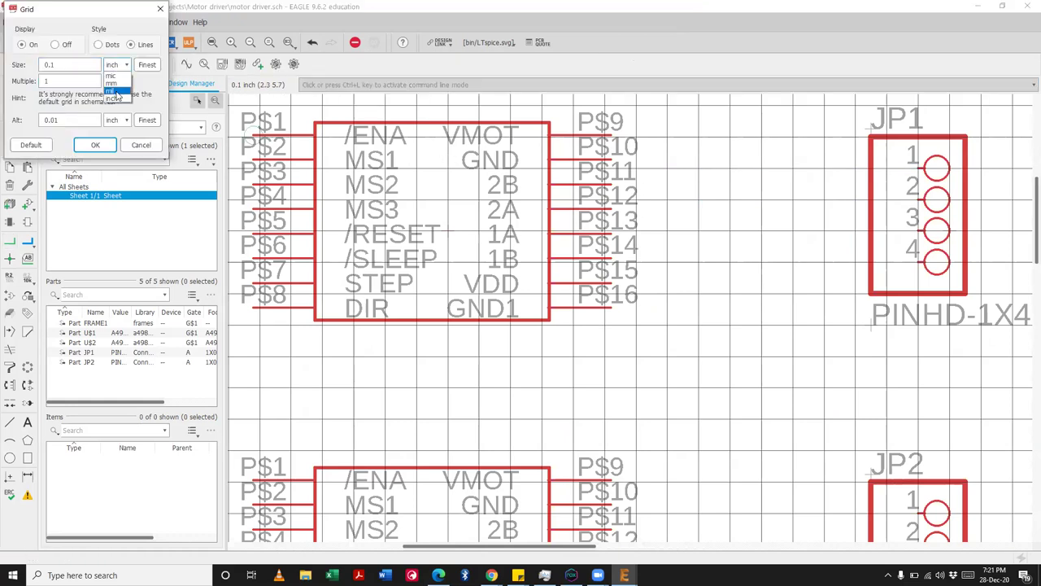
pyautogui.click(110, 82)
pyautogui.doubleClick(53, 65)
pyautogui.write('1')
pyautogui.click(95, 146)
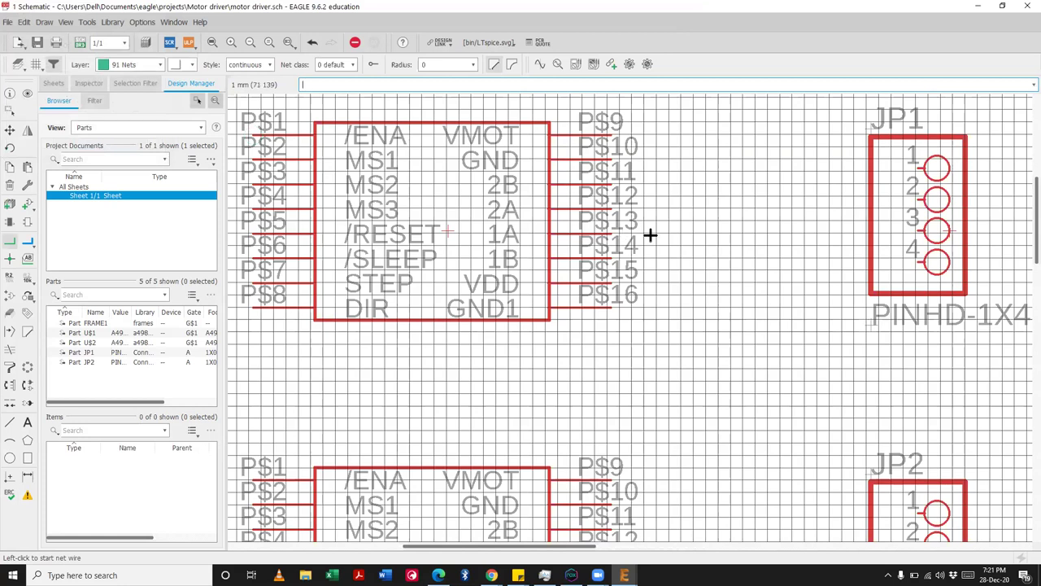
# Step: Move header JP1 slightly right and down so it snaps onto the 1 mm grid
pyautogui.click(9, 130)
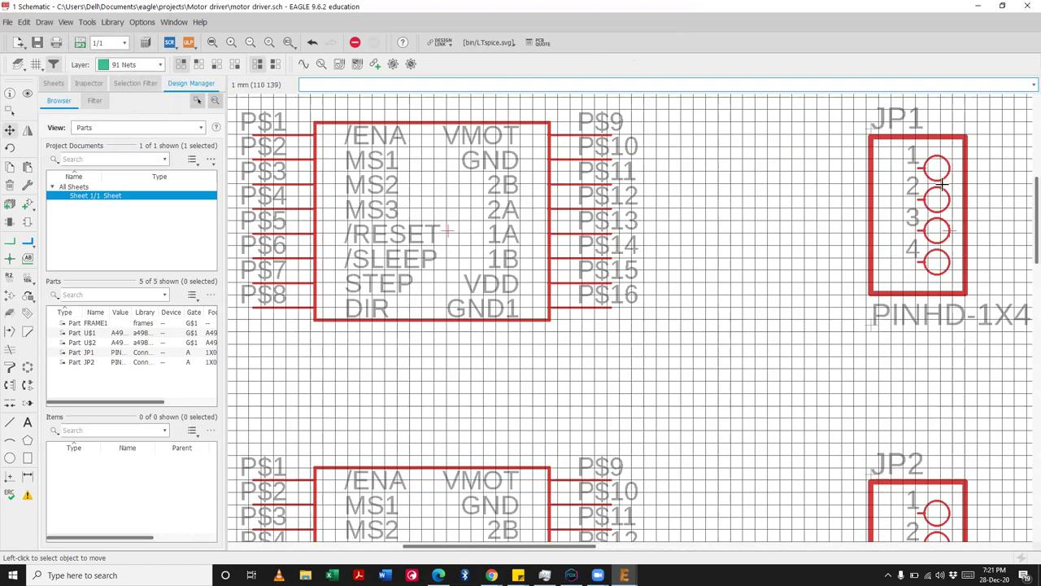
pyautogui.click(949, 231)
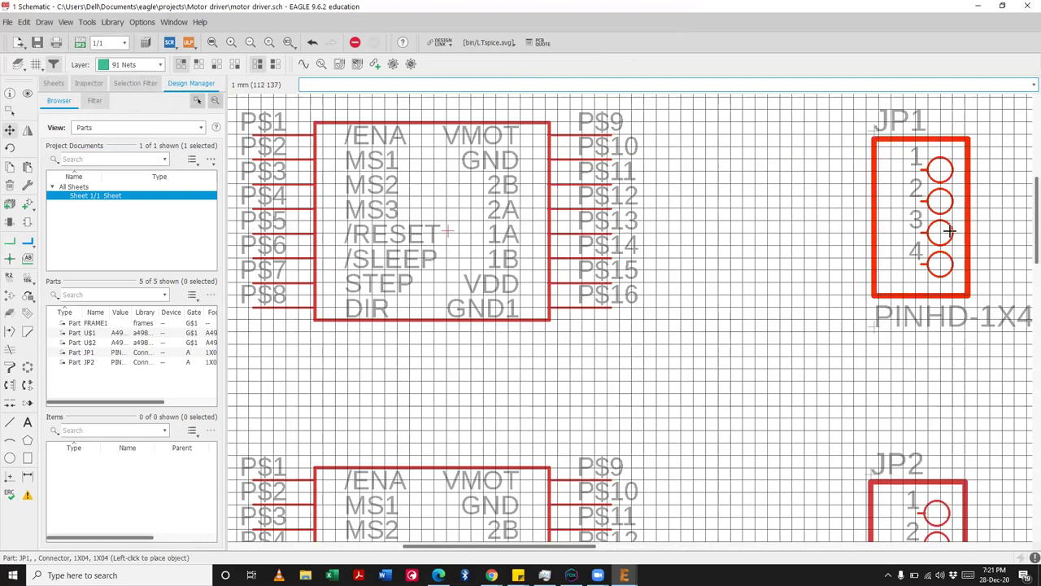
pyautogui.click(949, 231)
pyautogui.scroll(-2, 816, 206)
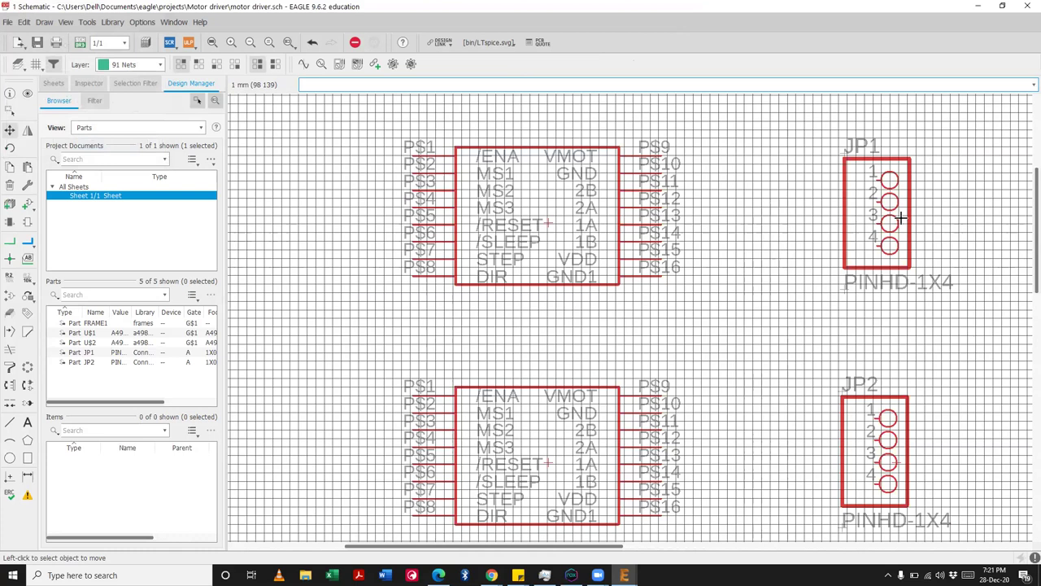
pyautogui.scroll(3, 898, 216)
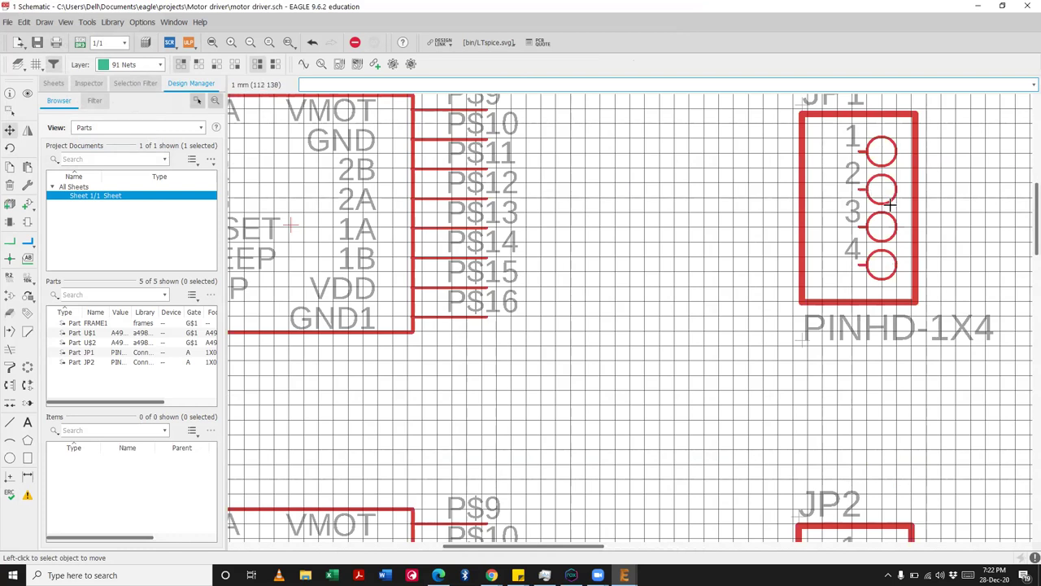
# Step: Draw nets from the upper A4988 module's 2B and 2A pins to pins 1 and 2 of header JP1
pyautogui.click(10, 242)
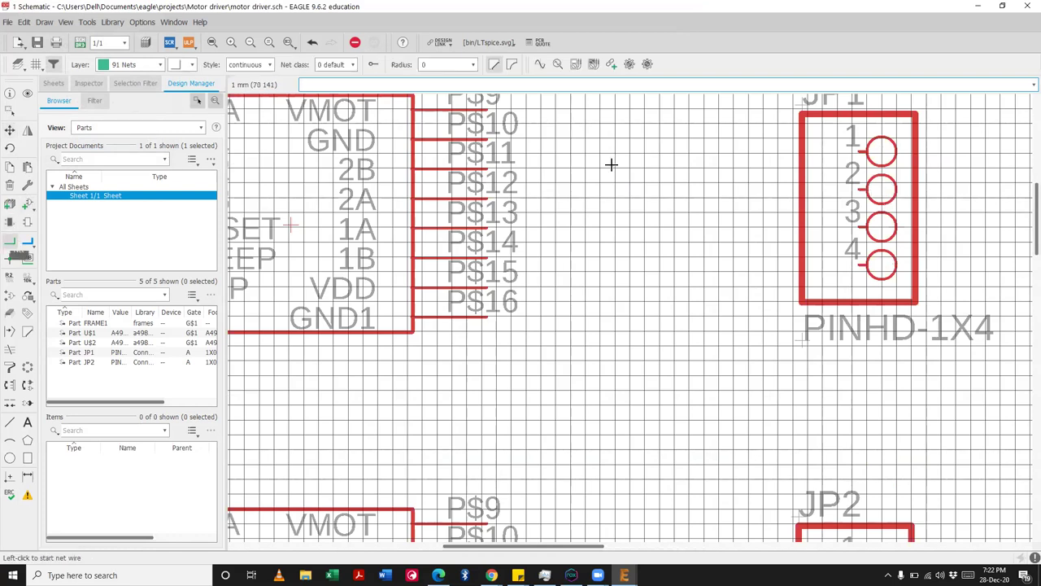
pyautogui.click(486, 169)
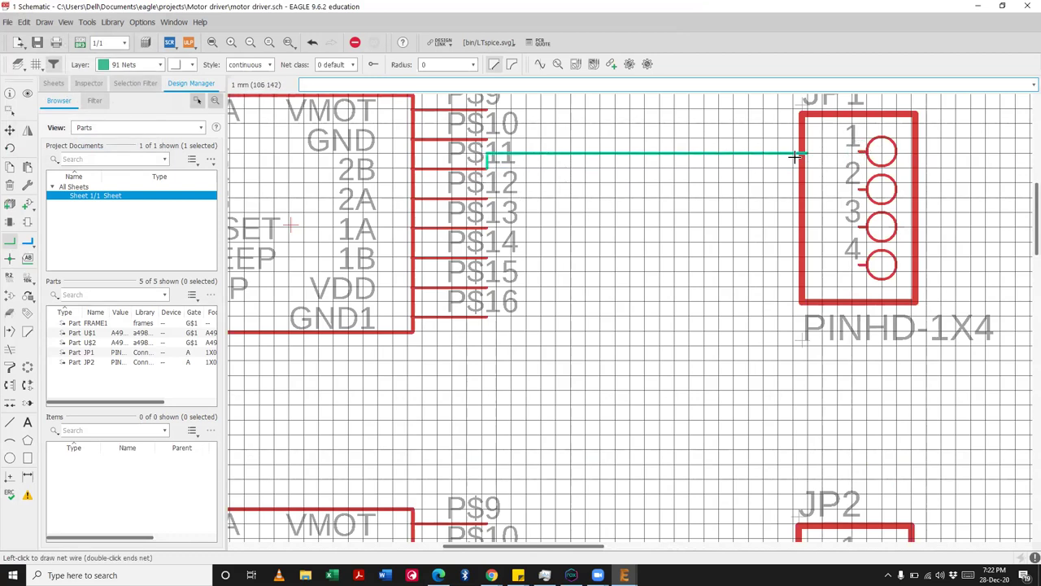
pyautogui.click(778, 152)
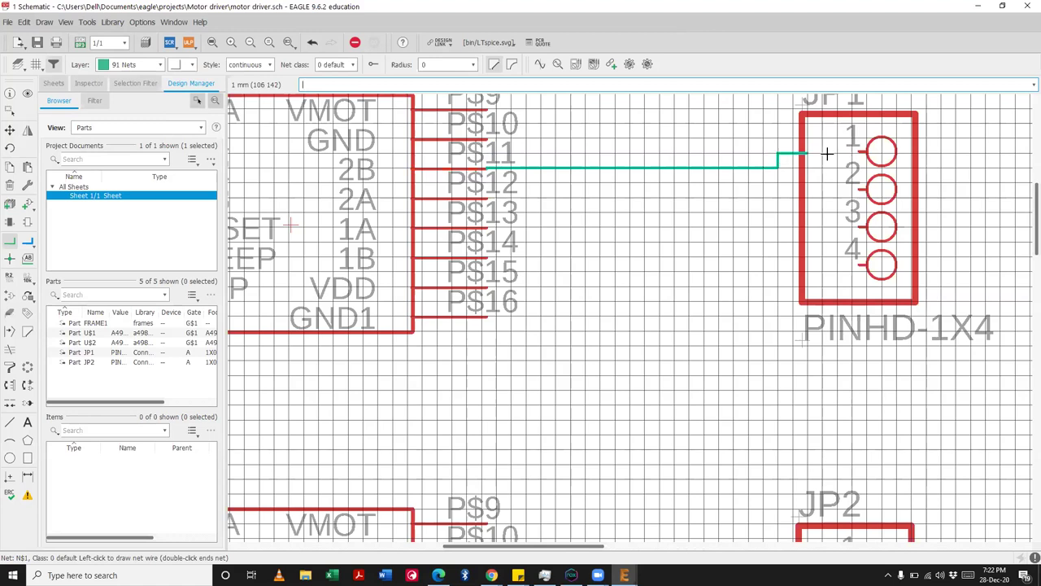
pyautogui.click(860, 152)
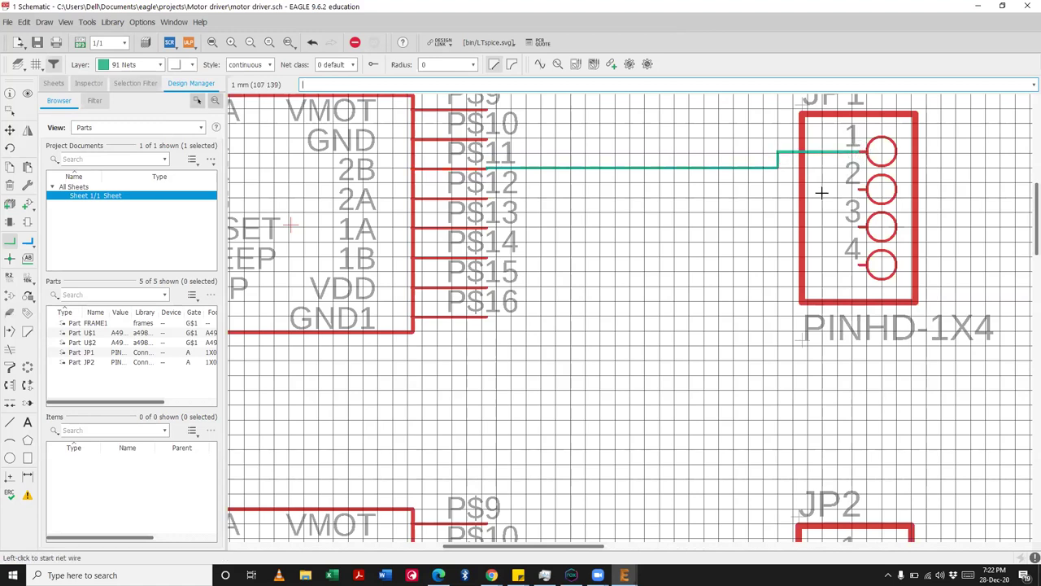
pyautogui.click(860, 188)
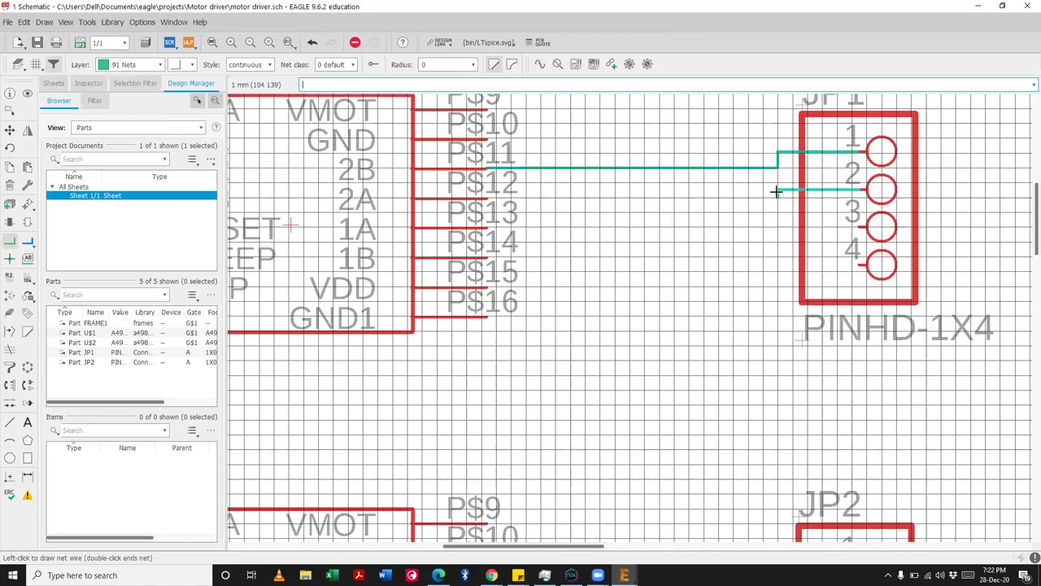
pyautogui.click(763, 190)
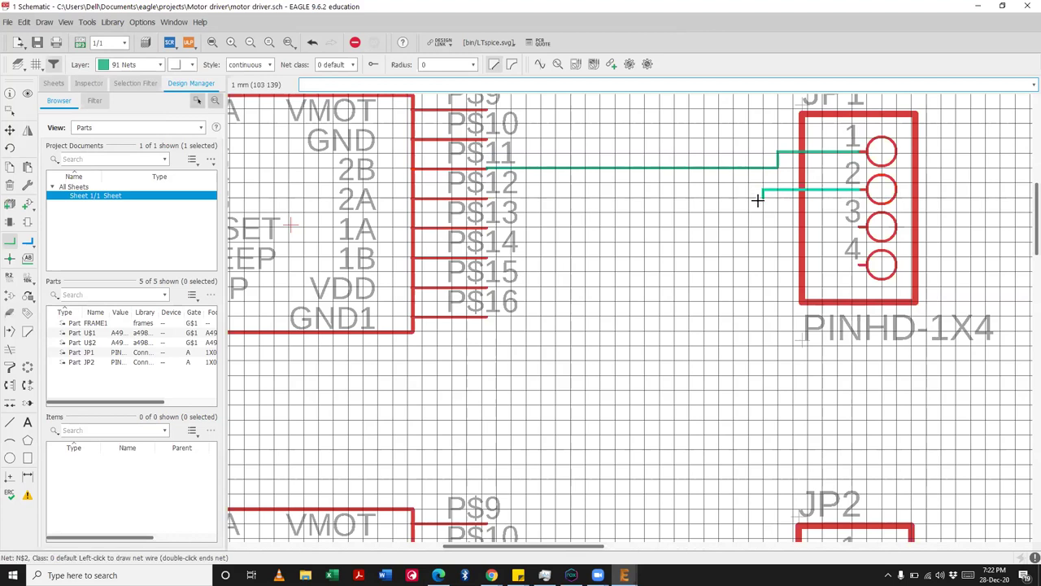
pyautogui.click(488, 198)
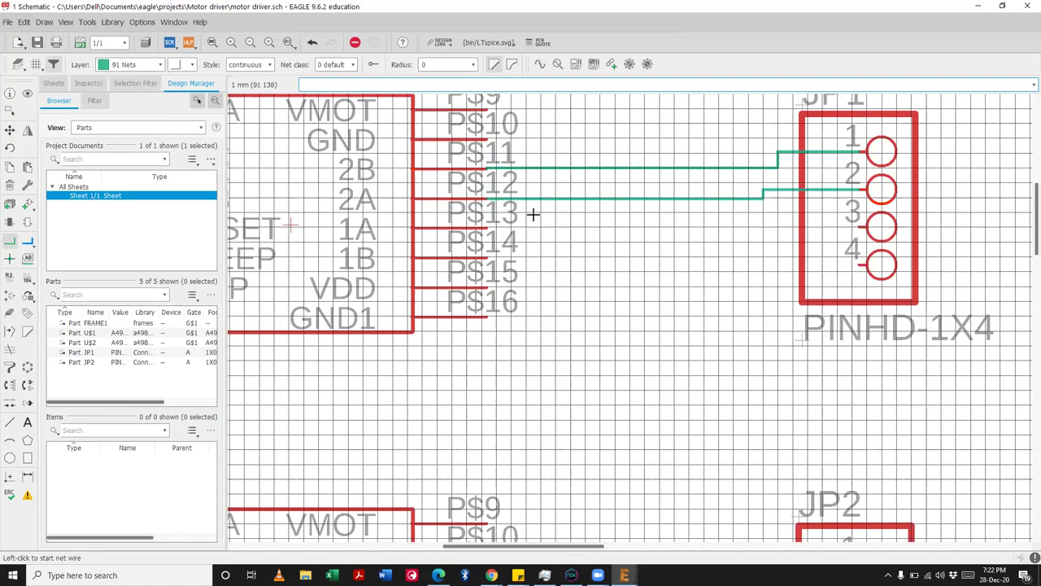
# Step: Draw nets connecting the upper A4988 module's 1A and 1B pins to pins 3 and 4 of header JP1
pyautogui.click(487, 227)
pyautogui.click(856, 227)
pyautogui.click(488, 259)
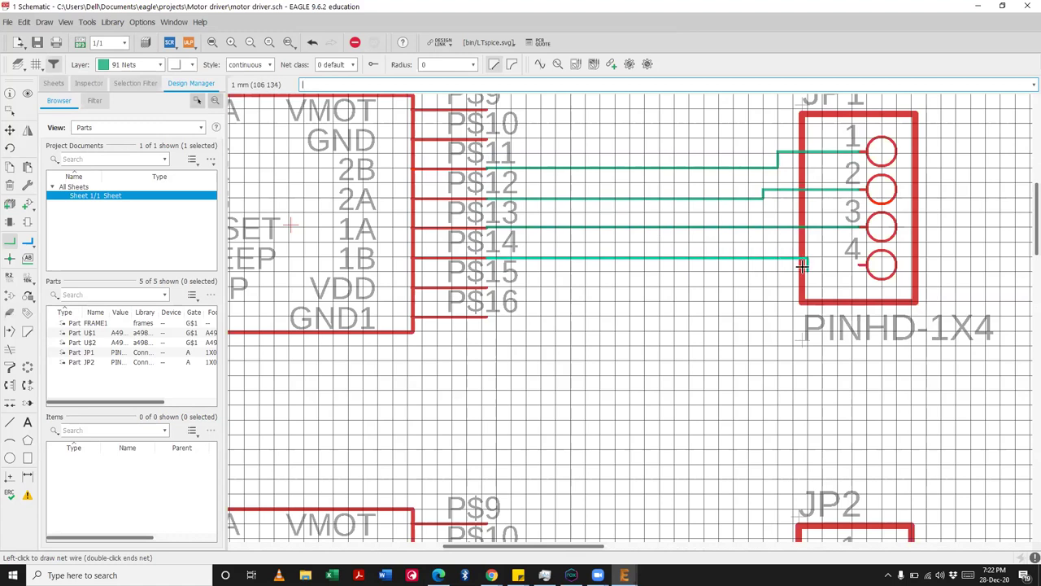
pyautogui.click(860, 262)
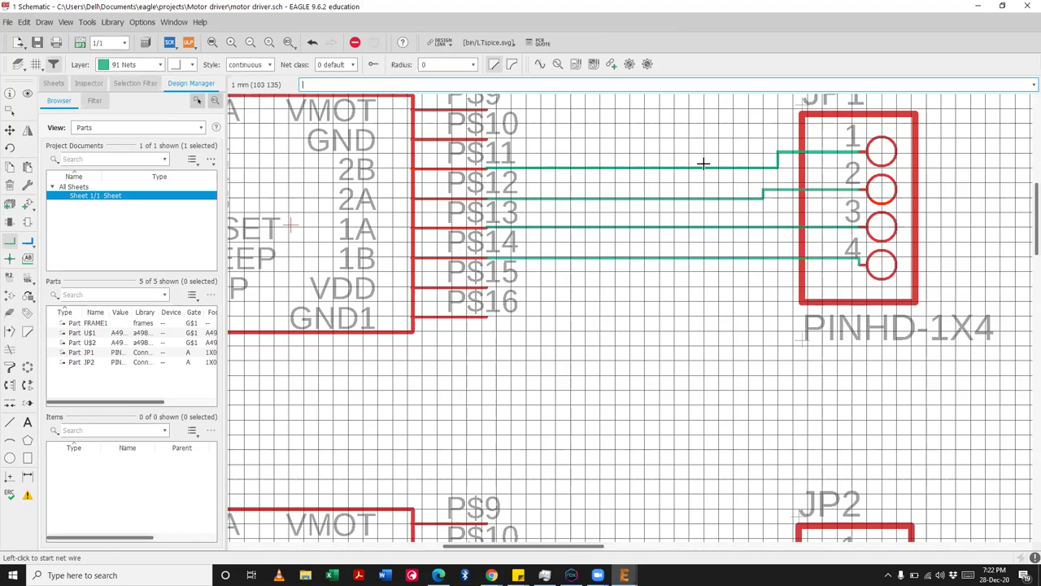
# Step: Draw nets from the lower A4988 module's 2B and 2A pins to pins 1 and 2 of header JP2
pyautogui.scroll(-2, 704, 166)
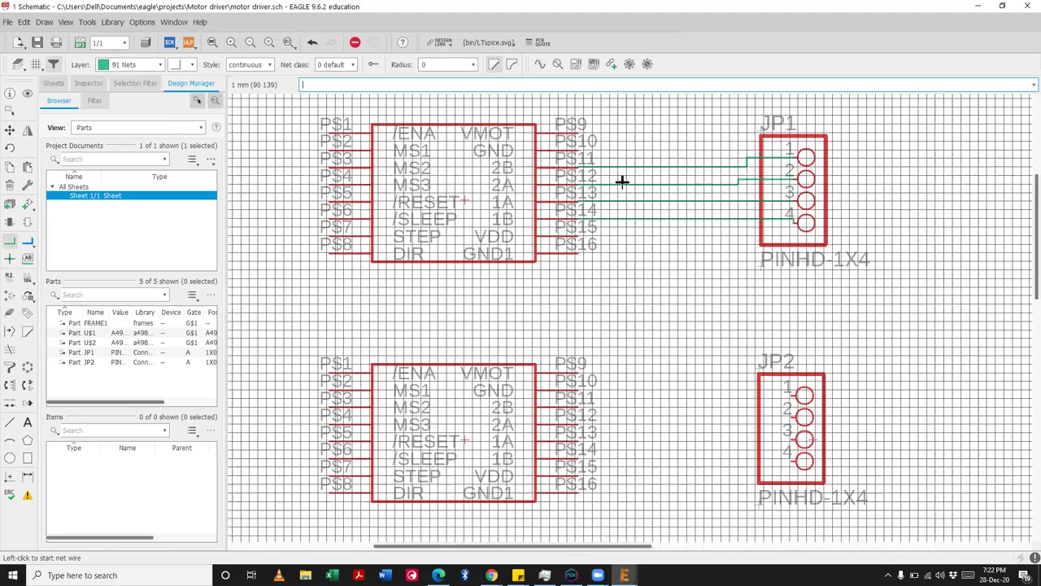
pyautogui.scroll(-1, 621, 180)
pyautogui.scroll(1, 618, 346)
pyautogui.scroll(1, 611, 338)
pyautogui.scroll(2, 801, 309)
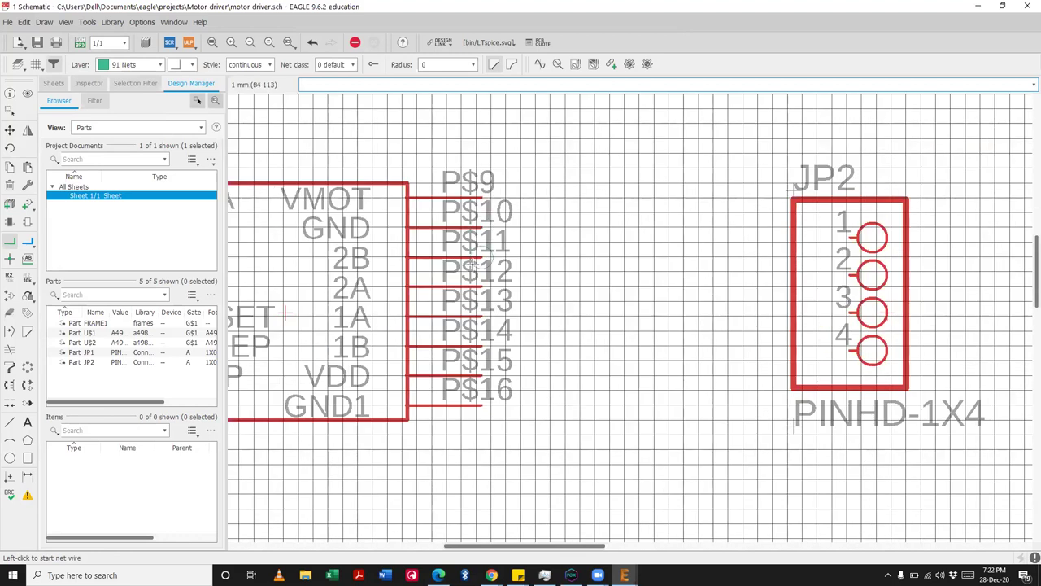
pyautogui.click(481, 257)
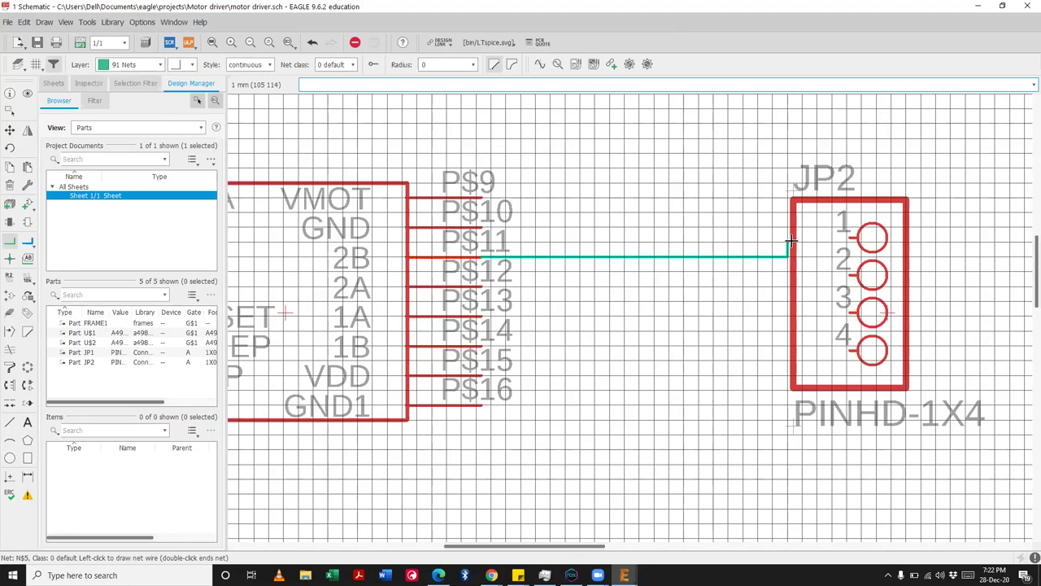
pyautogui.click(850, 238)
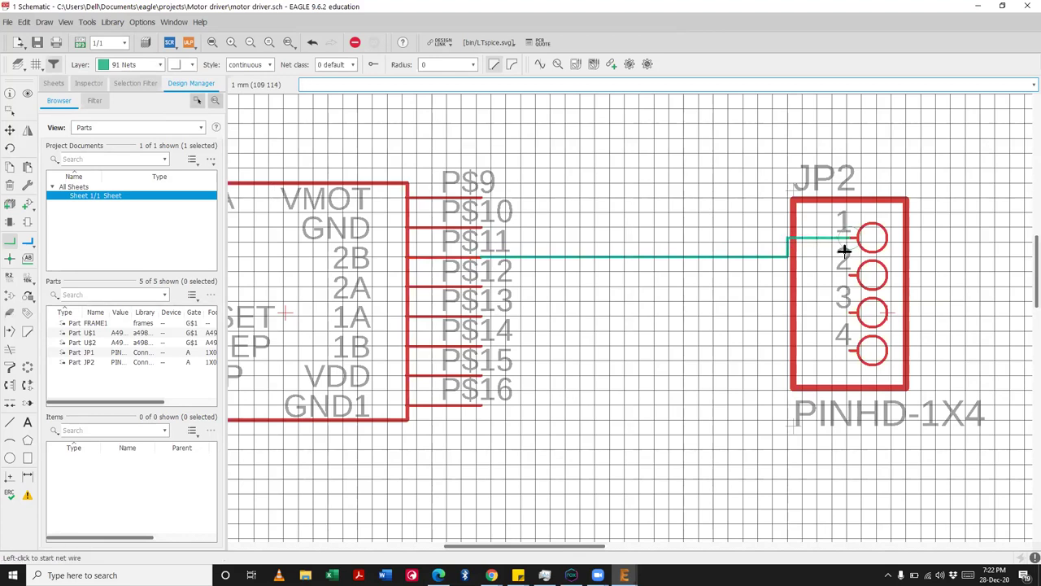
pyautogui.click(849, 275)
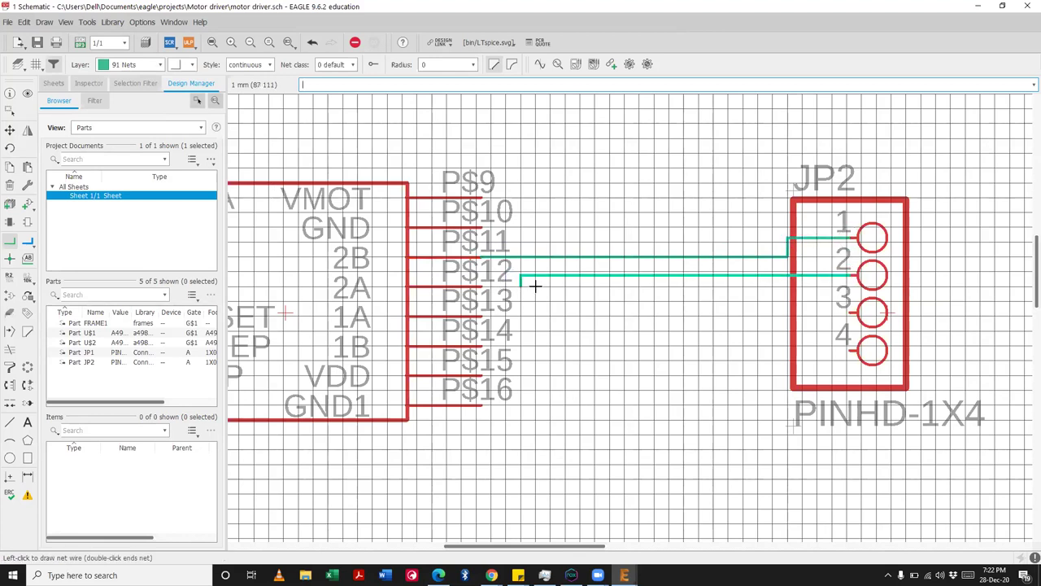
pyautogui.click(487, 285)
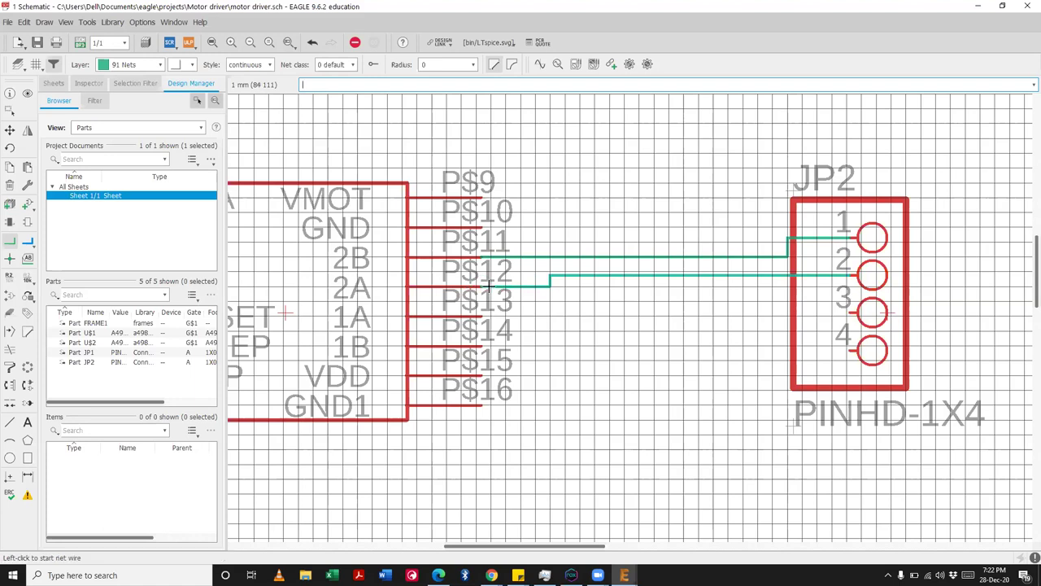
# Step: Draw nets connecting the lower A4988 module's 1A and 1B pins to pins 3 and 4 of header JP2
pyautogui.click(482, 316)
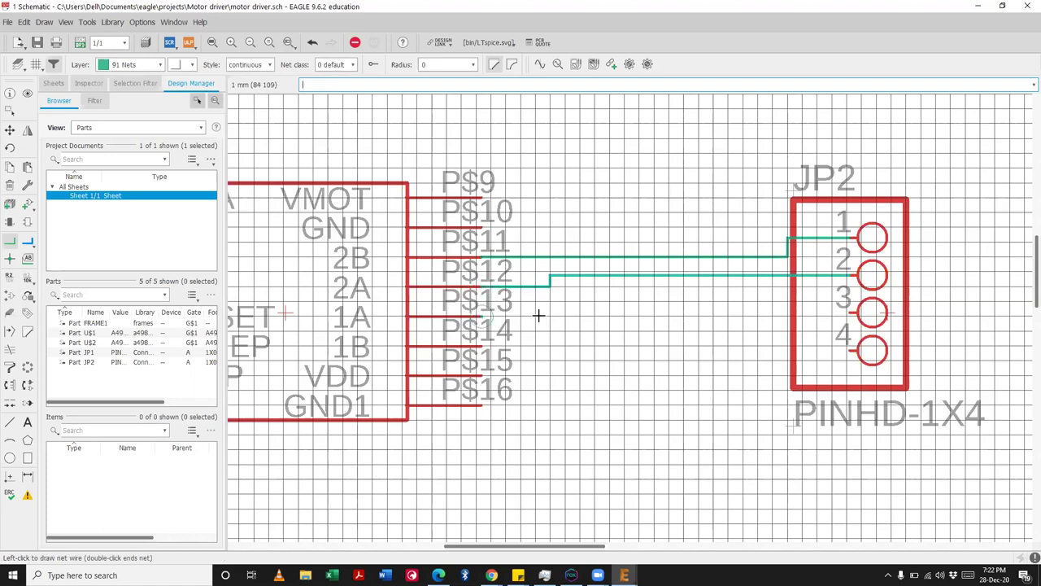
pyautogui.click(853, 313)
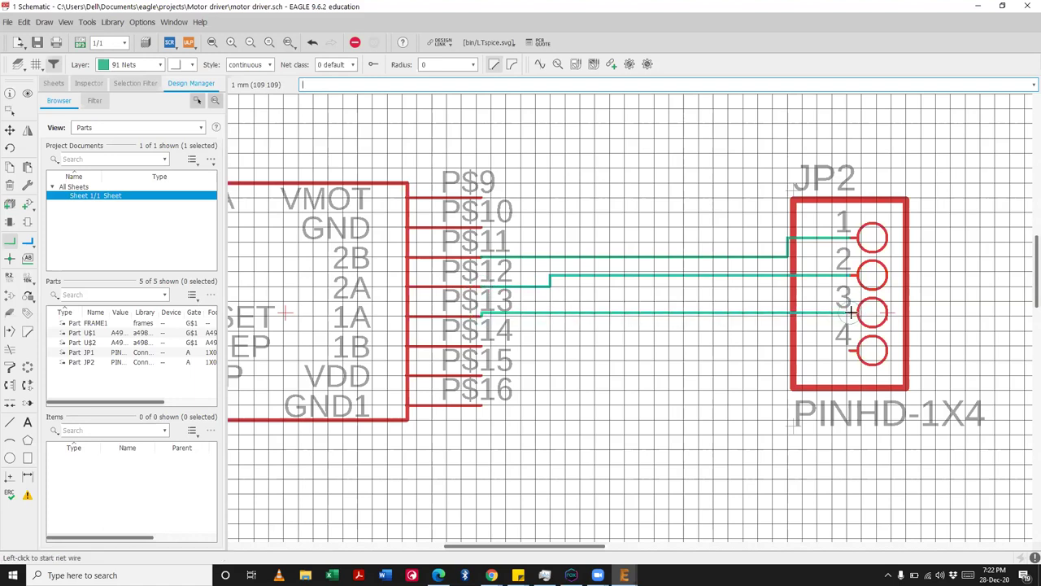
pyautogui.click(853, 350)
pyautogui.click(484, 346)
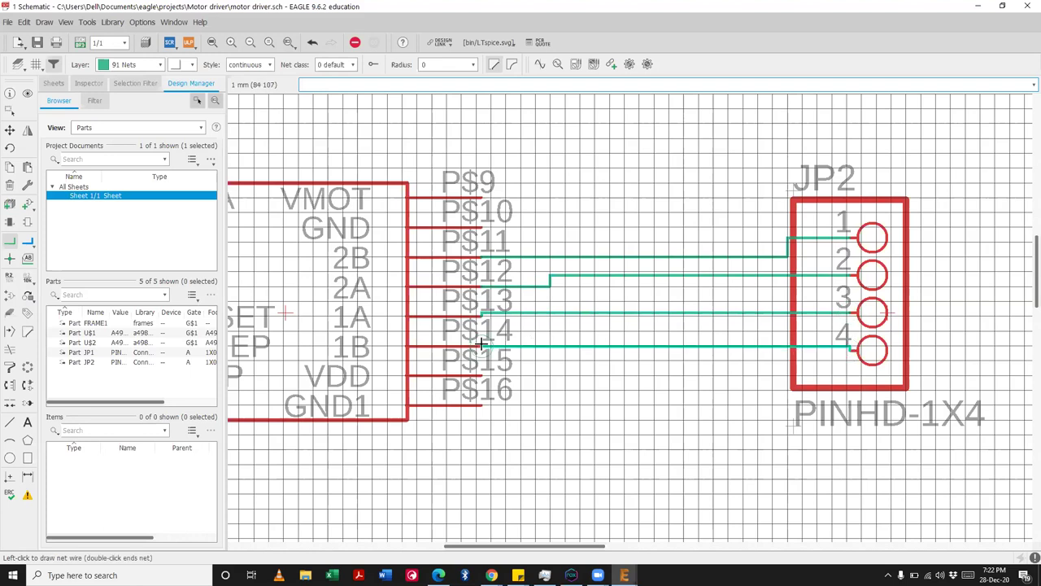
# Step: Restore the default schematic grid settings with a size of 0.1 inch and the grid display off
pyautogui.scroll(-1, 659, 291)
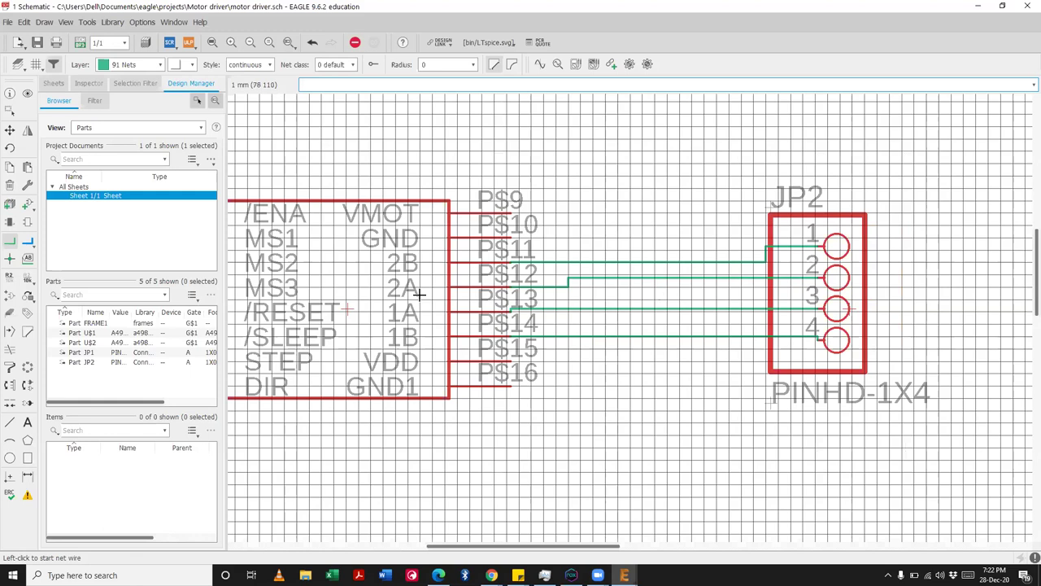
pyautogui.scroll(-1, 651, 264)
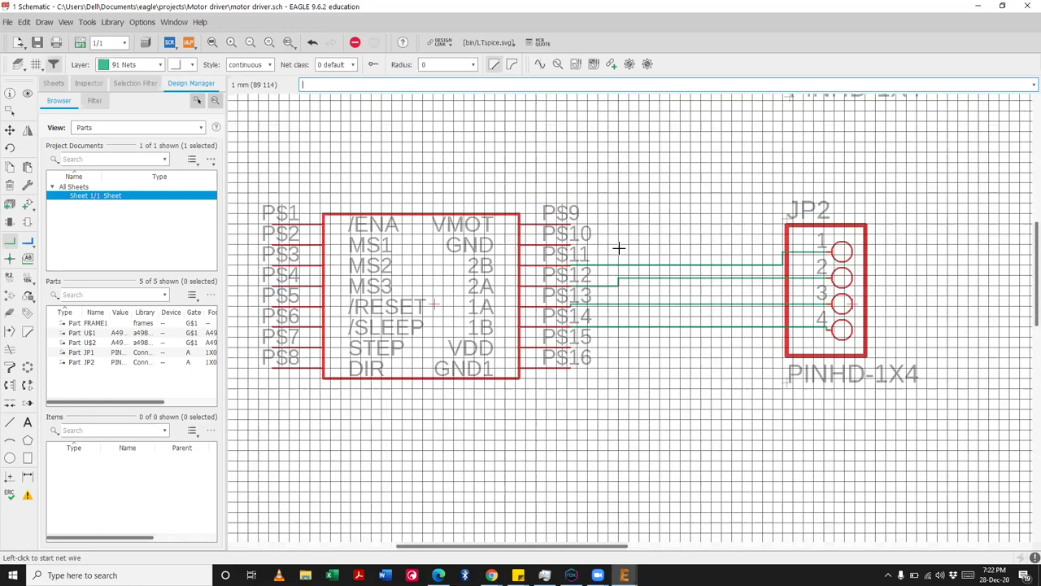
pyautogui.scroll(2, 619, 248)
pyautogui.scroll(-2, 616, 249)
pyautogui.scroll(-2, 526, 248)
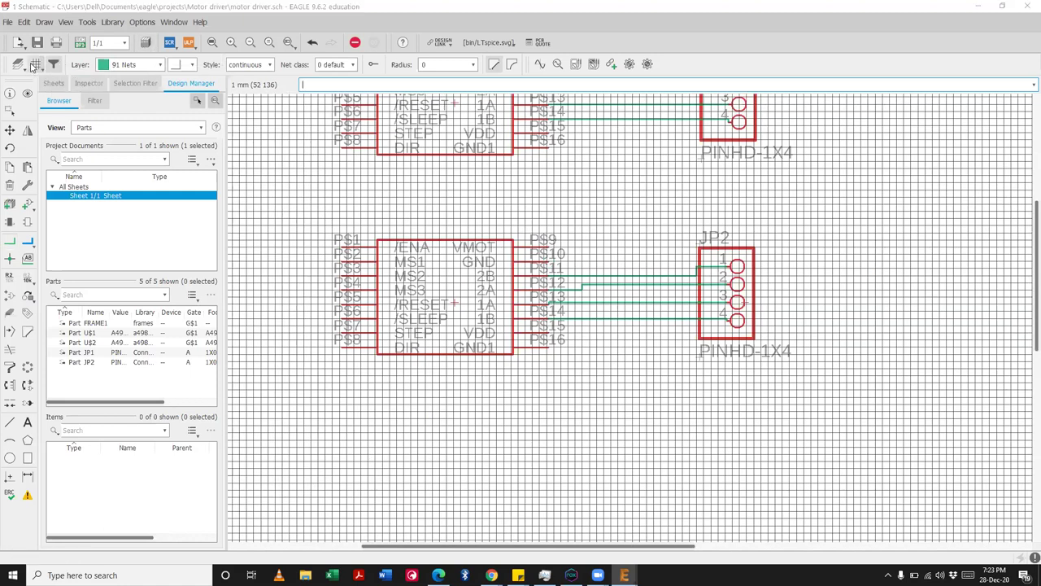
pyautogui.click(35, 65)
pyautogui.click(32, 145)
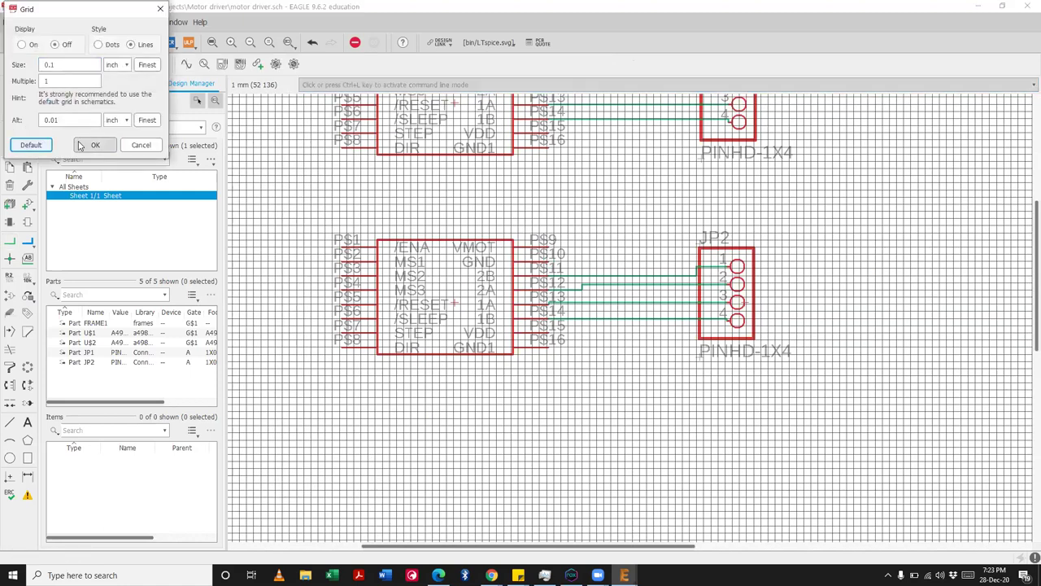
pyautogui.click(92, 145)
# Step: Review the wiring of both A4988 modules to their headers and the free space on the sheet
pyautogui.scroll(-5, 667, 239)
pyautogui.scroll(2, 649, 198)
pyautogui.scroll(-3, 642, 179)
pyautogui.scroll(2, 603, 109)
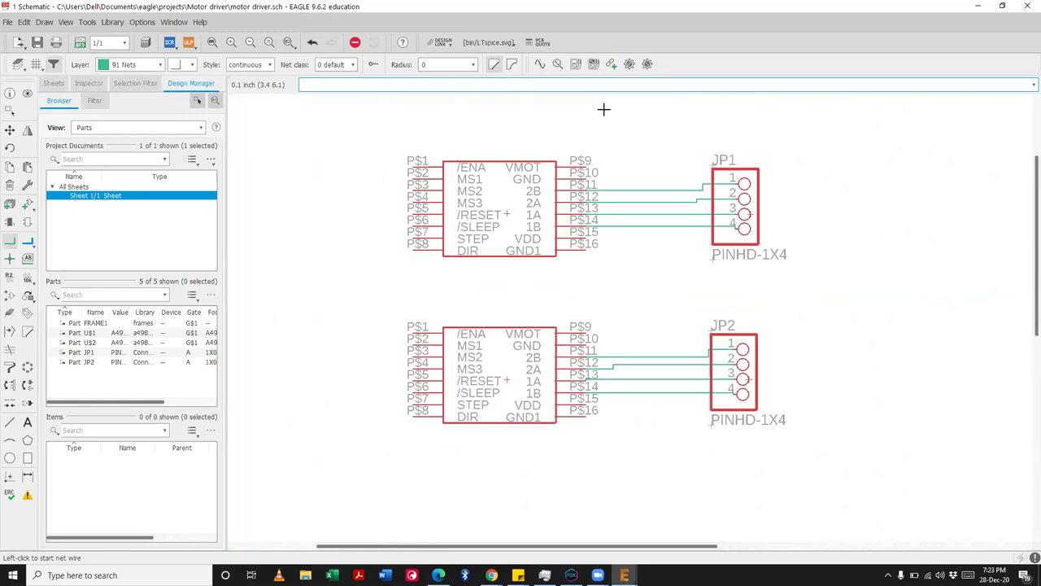
pyautogui.scroll(1, 458, 151)
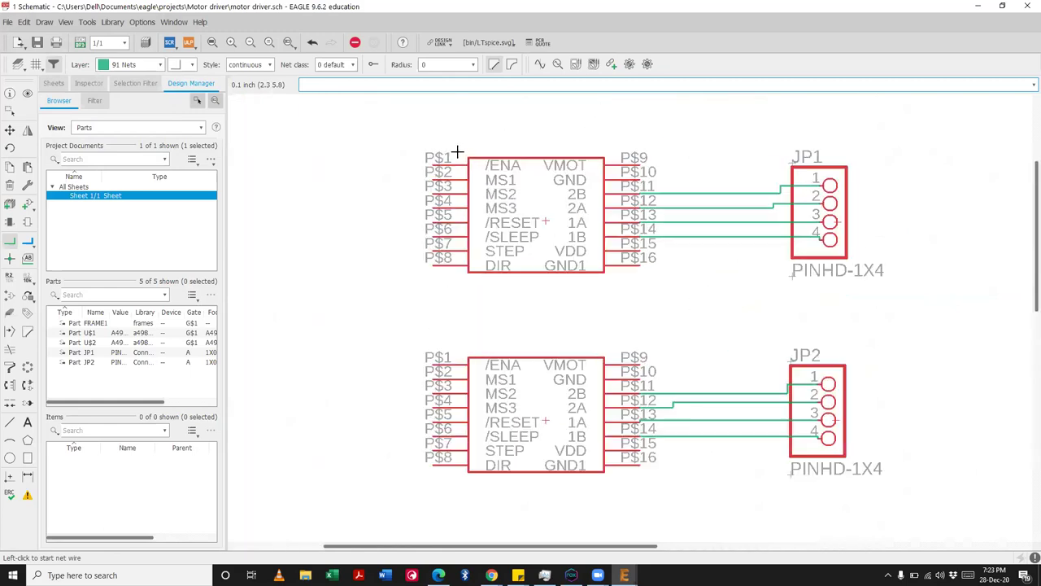
pyautogui.scroll(-1, 451, 153)
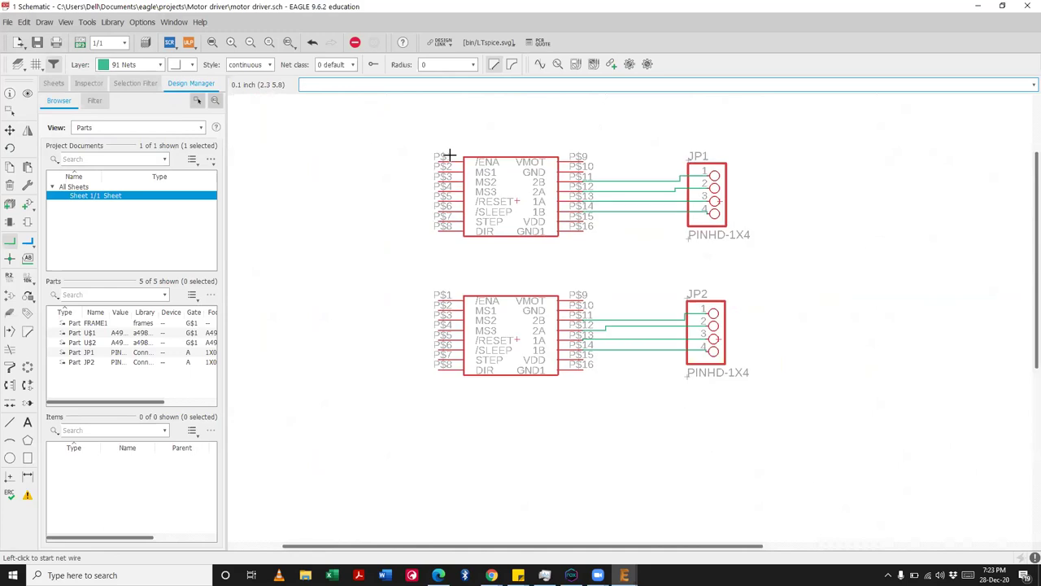
pyautogui.scroll(-2, 449, 154)
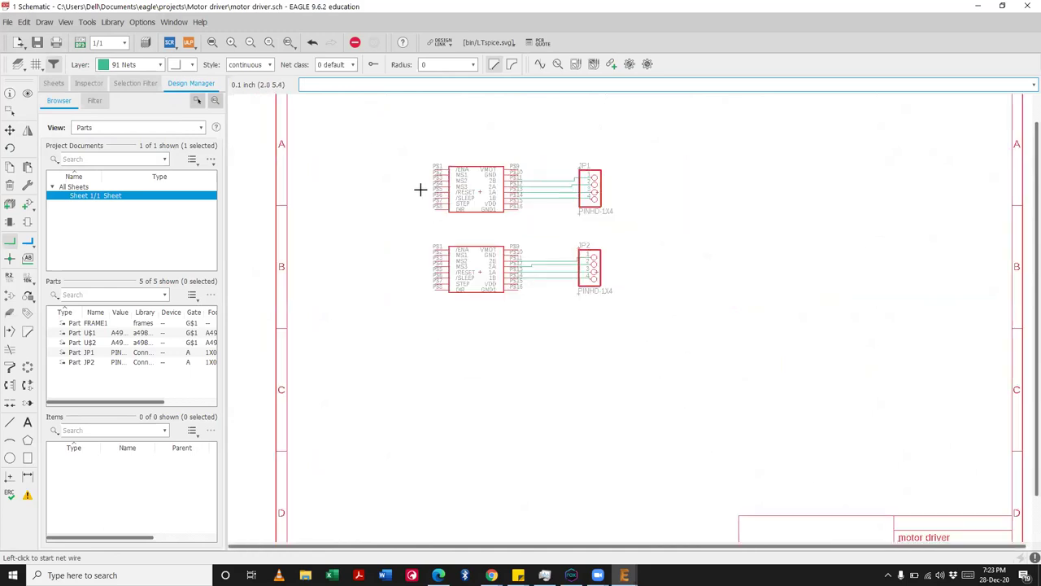
pyautogui.scroll(1, 451, 133)
pyautogui.scroll(-1, 451, 138)
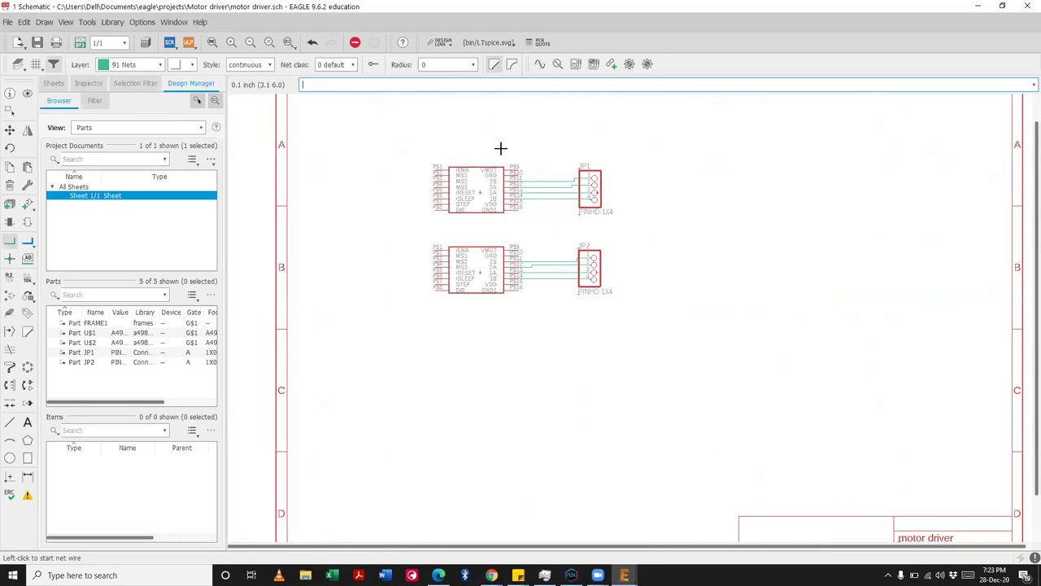
pyautogui.scroll(-1, 482, 209)
pyautogui.scroll(3, 514, 157)
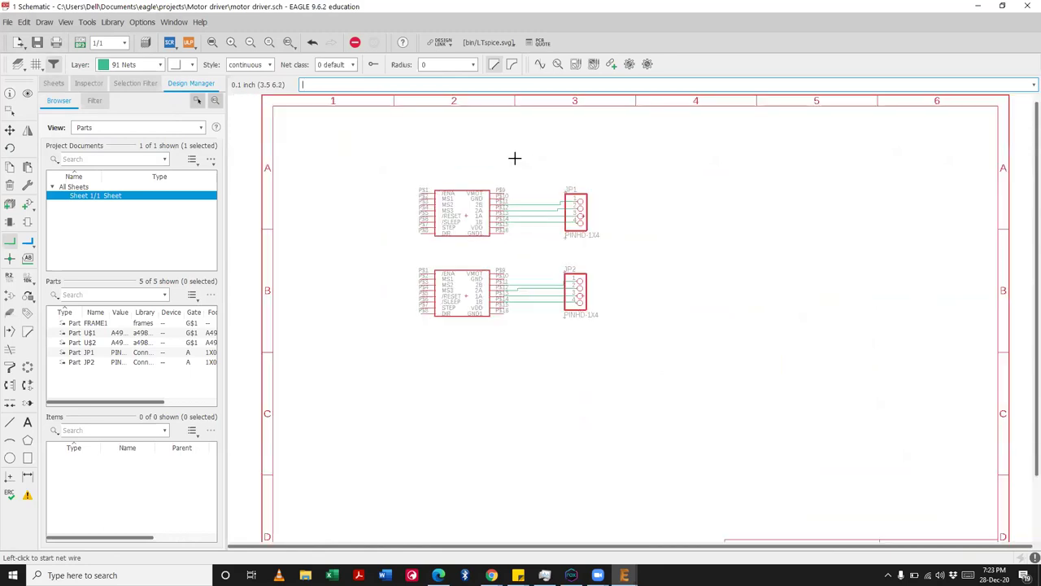
pyautogui.scroll(-3, 488, 172)
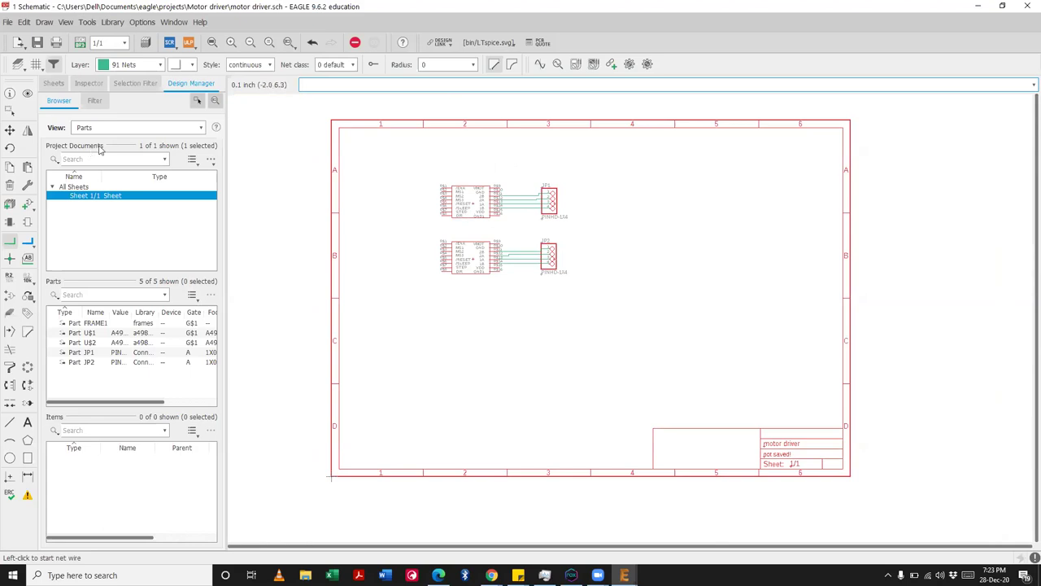
# Step: Search the part library for W237-102
pyautogui.click(27, 205)
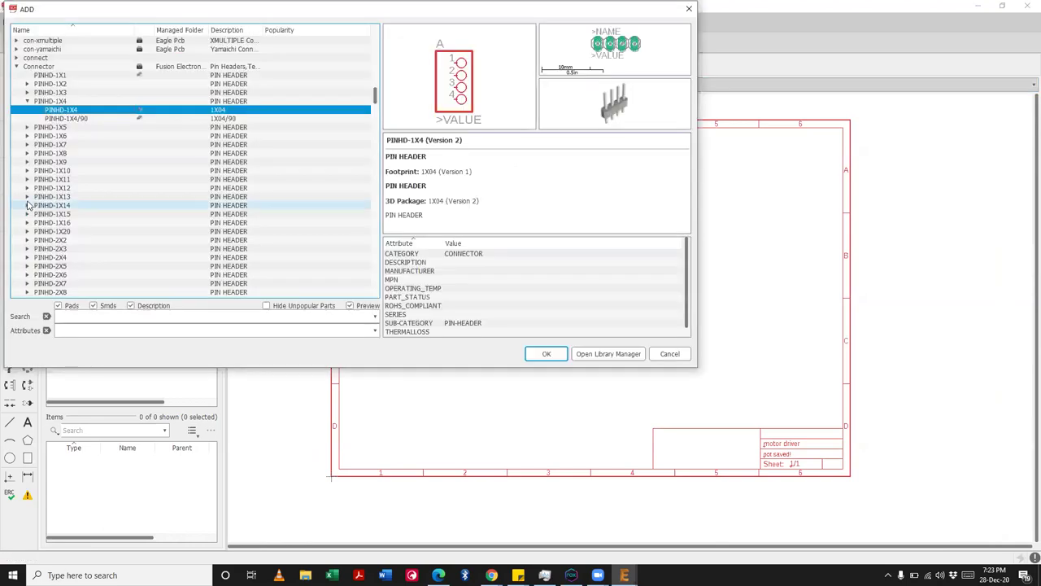
pyautogui.click(16, 66)
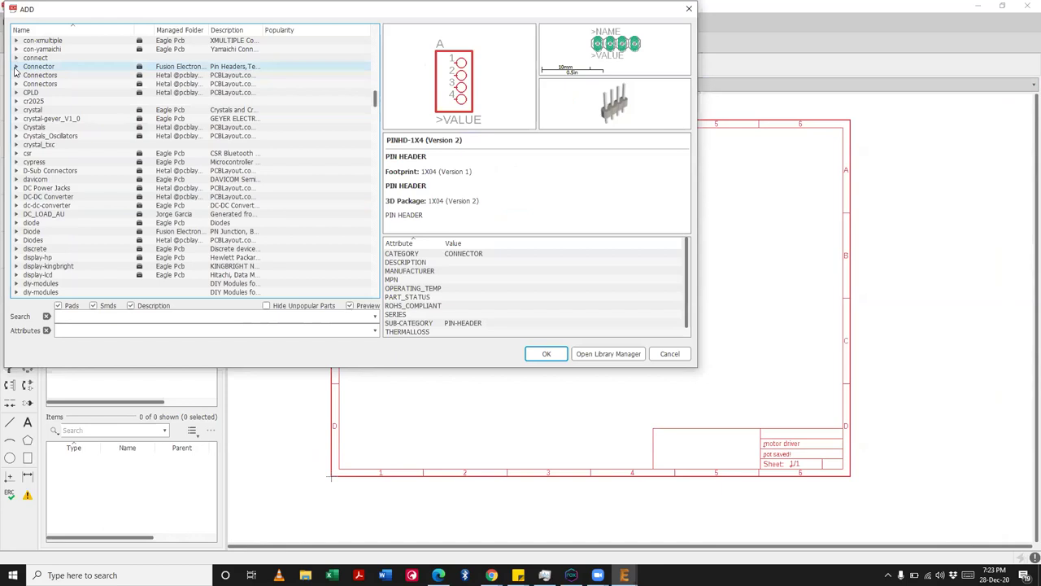
pyautogui.click(89, 316)
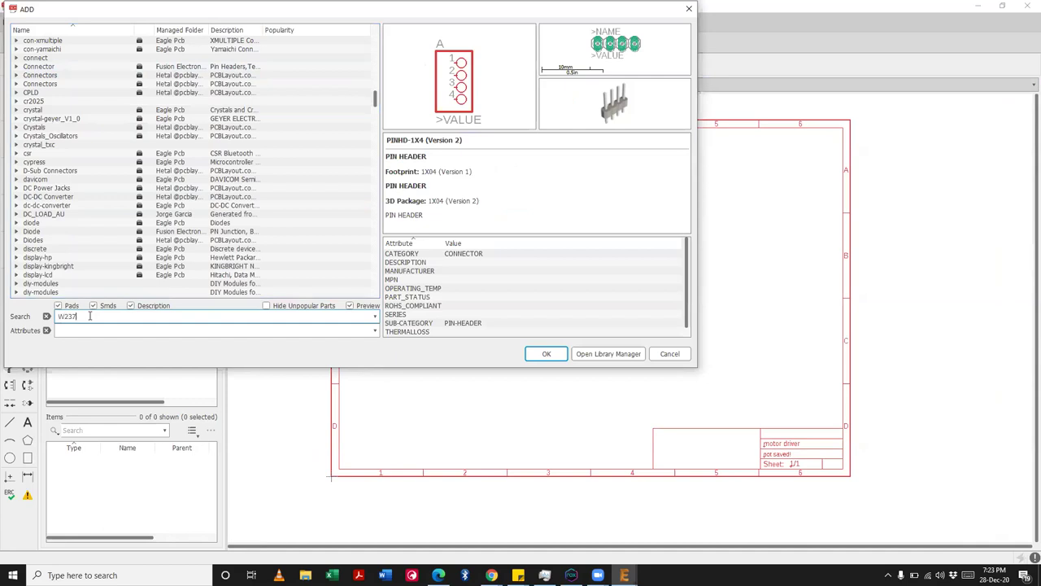
pyautogui.write('W237-102')
pyautogui.press('Return')
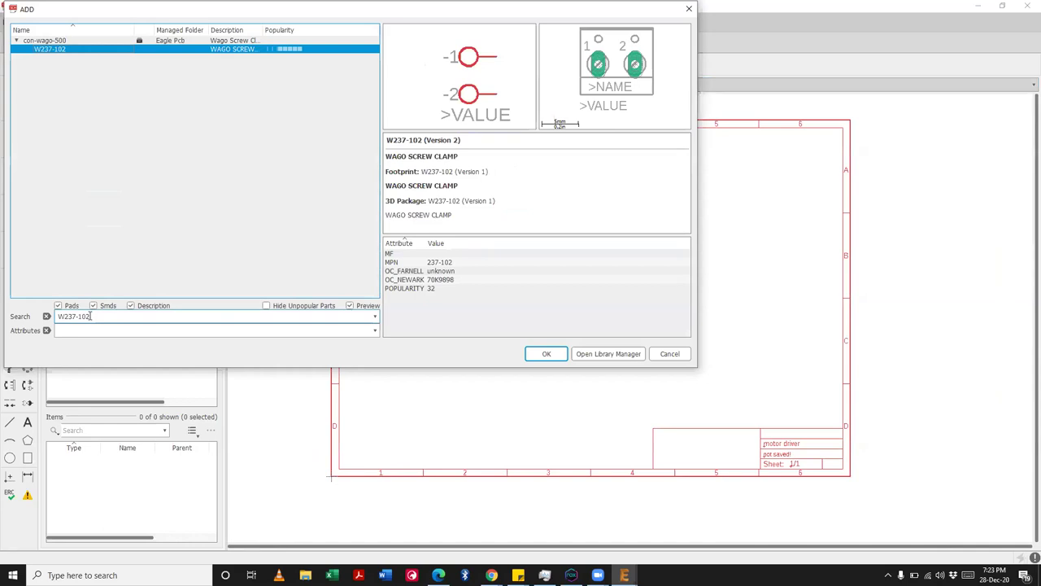
# Step: Place one W237-102 screw clamp above the upper A4988 module and save the schematic
pyautogui.click(547, 354)
pyautogui.scroll(2, 447, 157)
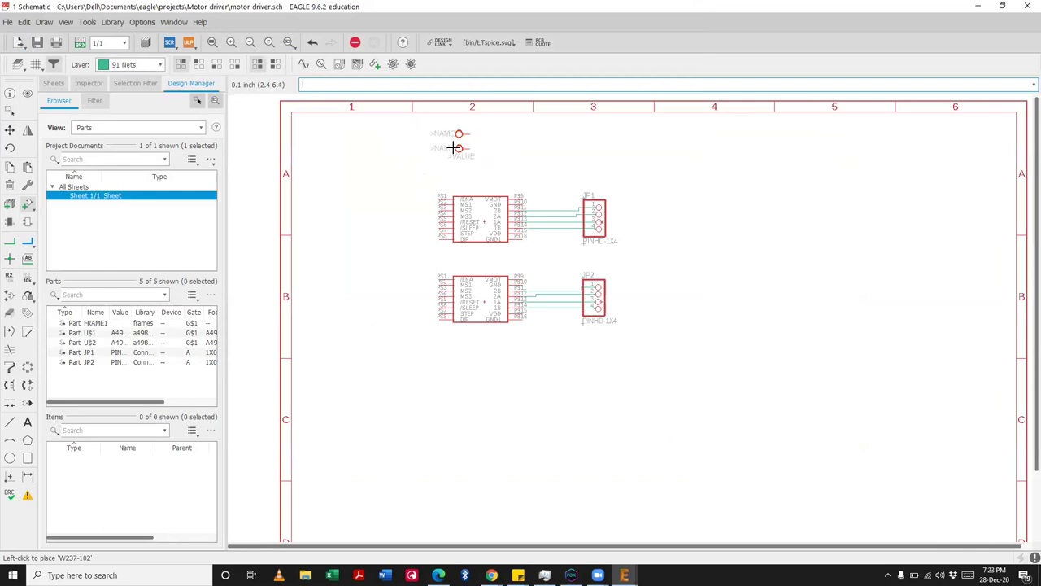
pyautogui.scroll(1, 456, 147)
pyautogui.click(463, 148)
pyautogui.press('Escape')
pyautogui.press('Escape')
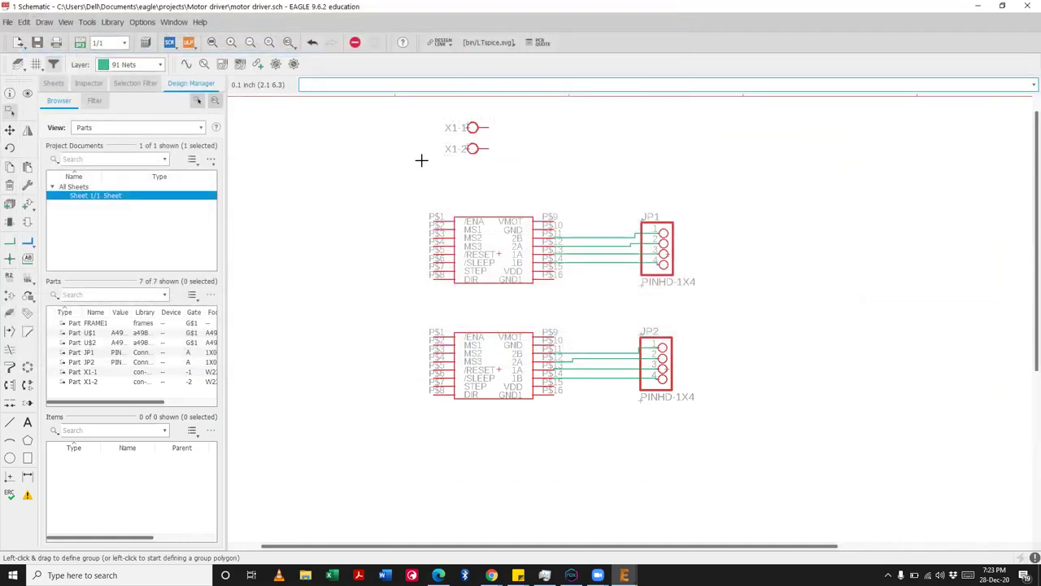
pyautogui.hotkey('ctrl', 's')
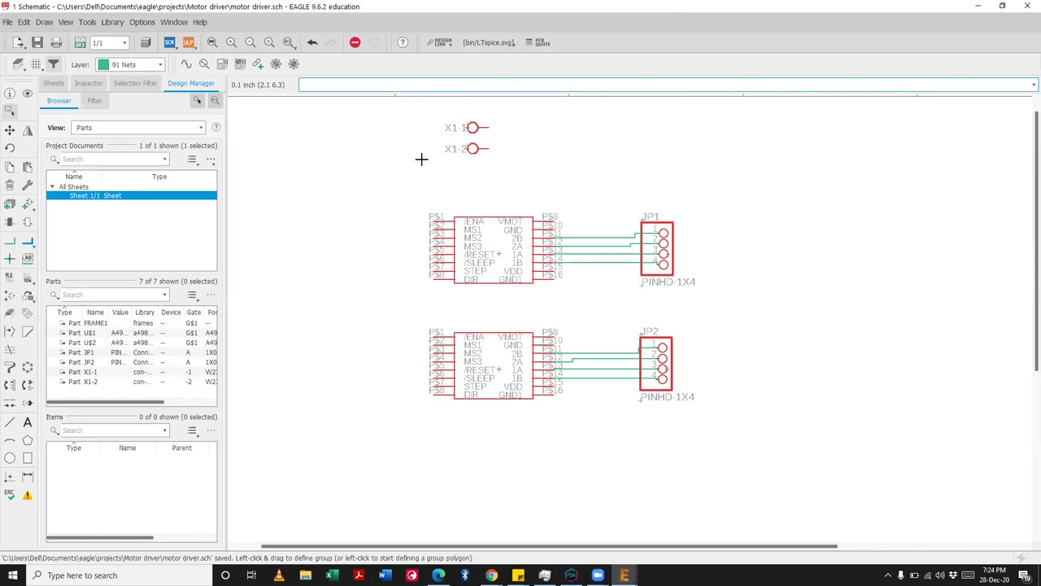
# Step: Draw a short open-ended net from screw terminal X1-1
pyautogui.scroll(3, 553, 219)
pyautogui.scroll(-3, 553, 219)
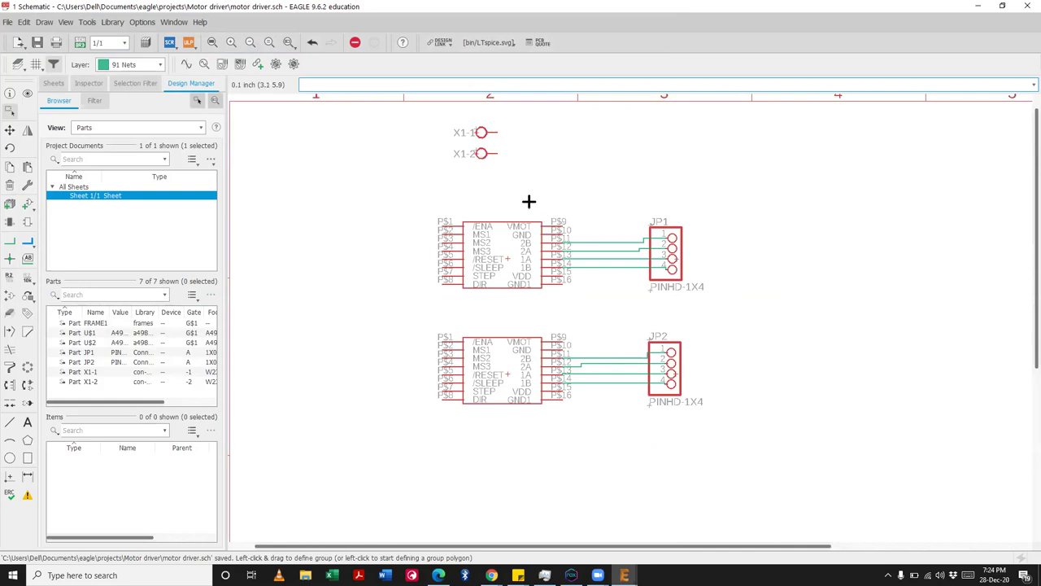
pyautogui.click(27, 242)
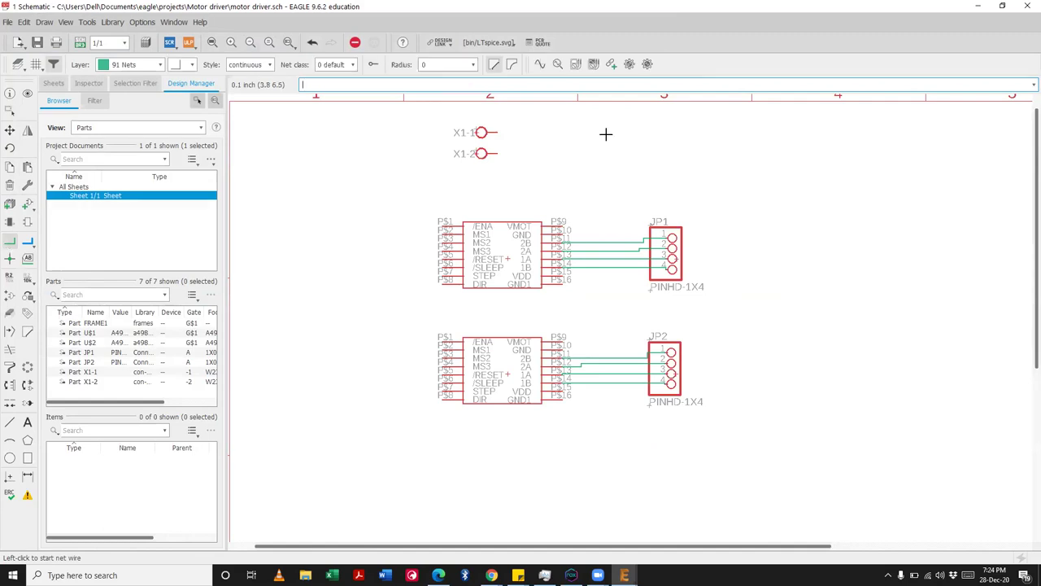
pyautogui.click(495, 132)
pyautogui.doubleClick(523, 132)
# Step: Draw short open-ended nets from the VMOT pins of the upper and lower A4988 modules
pyautogui.scroll(3, 559, 228)
pyautogui.click(569, 221)
pyautogui.doubleClick(627, 216)
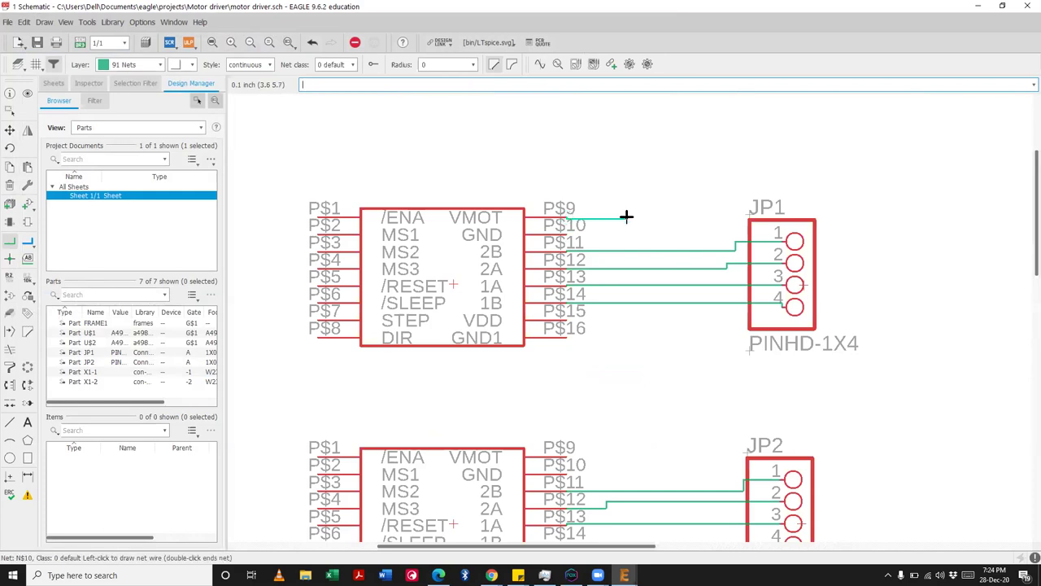
pyautogui.click(568, 459)
pyautogui.doubleClick(639, 453)
# Step: Name the net at the upper A4988 module's VMOT pin VMOT and attach a cross-reference label to its open end
pyautogui.scroll(-3, 550, 356)
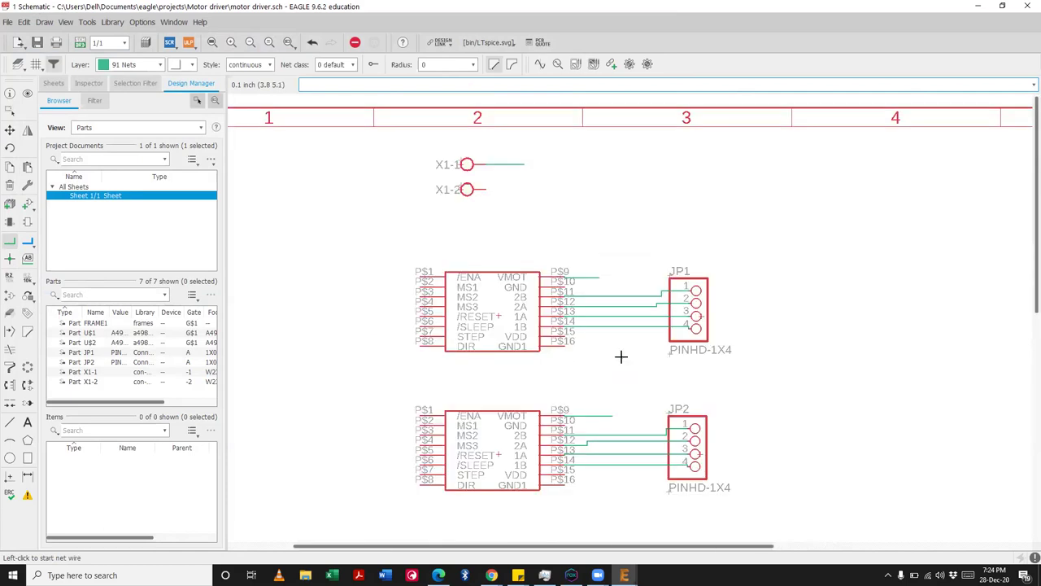
pyautogui.click(10, 277)
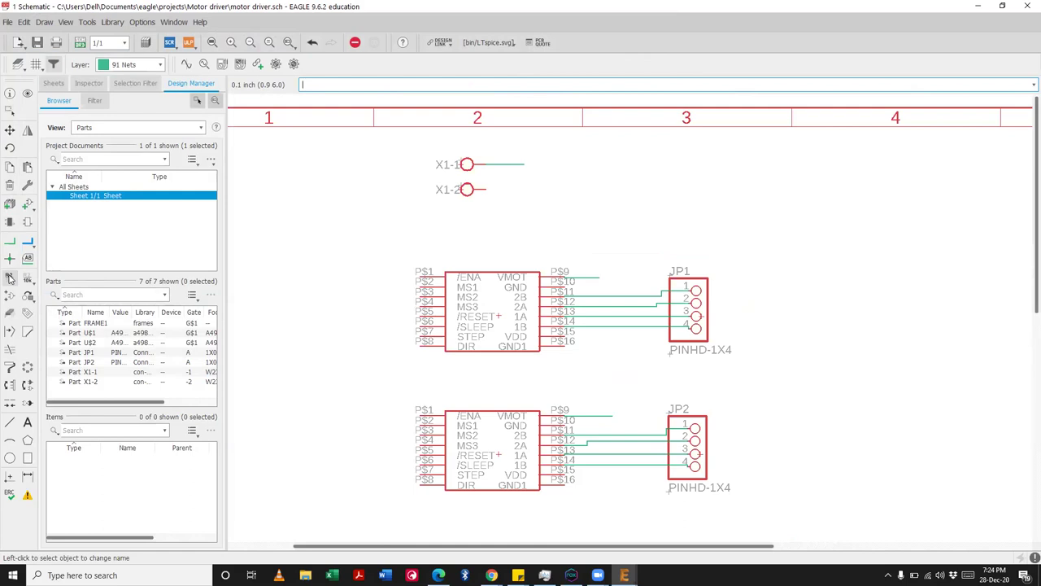
pyautogui.click(581, 281)
pyautogui.write('V')
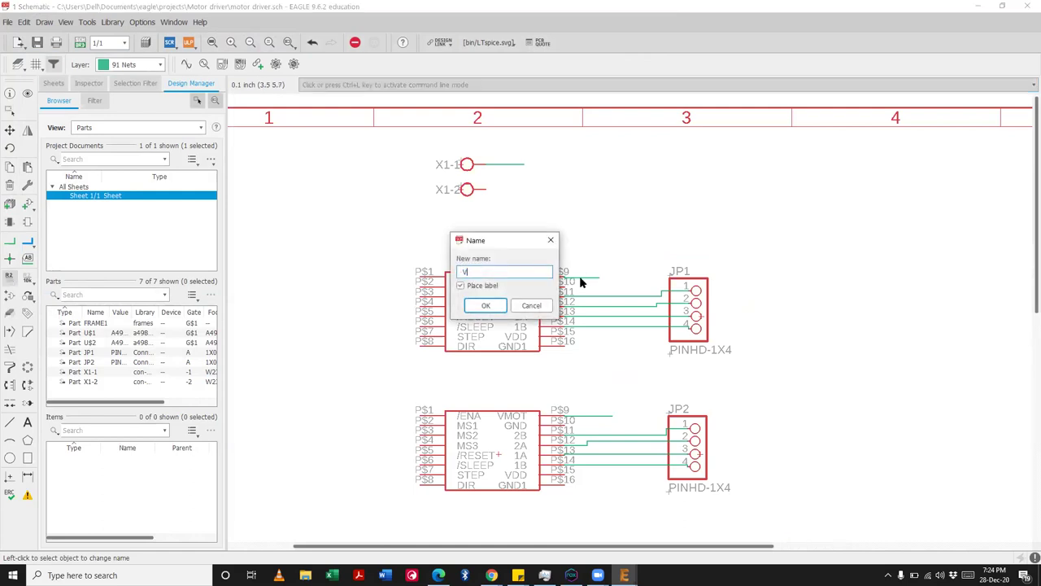
pyautogui.write('MOT')
pyautogui.press('Return')
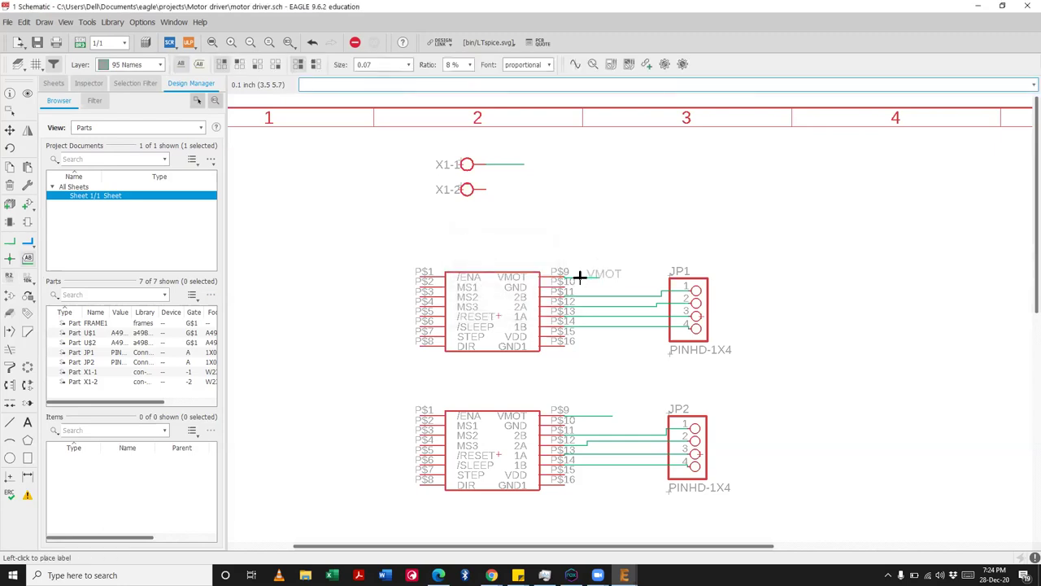
pyautogui.click(599, 407)
pyautogui.click(201, 66)
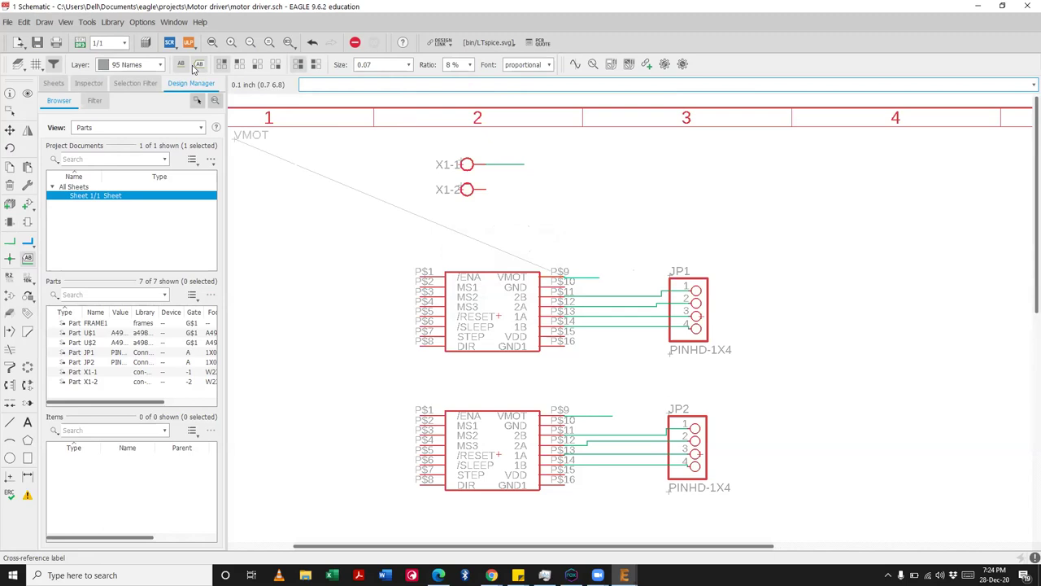
pyautogui.click(603, 278)
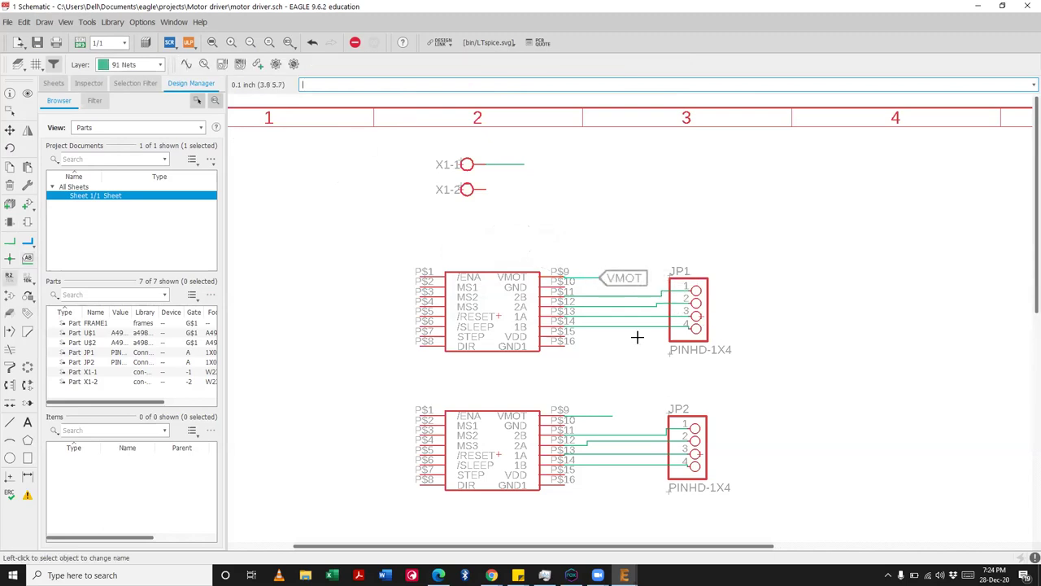
# Step: Name the lower A4988 module's VMOT pin net VMOT, connecting it to the existing net, and label its open end
pyautogui.click(610, 415)
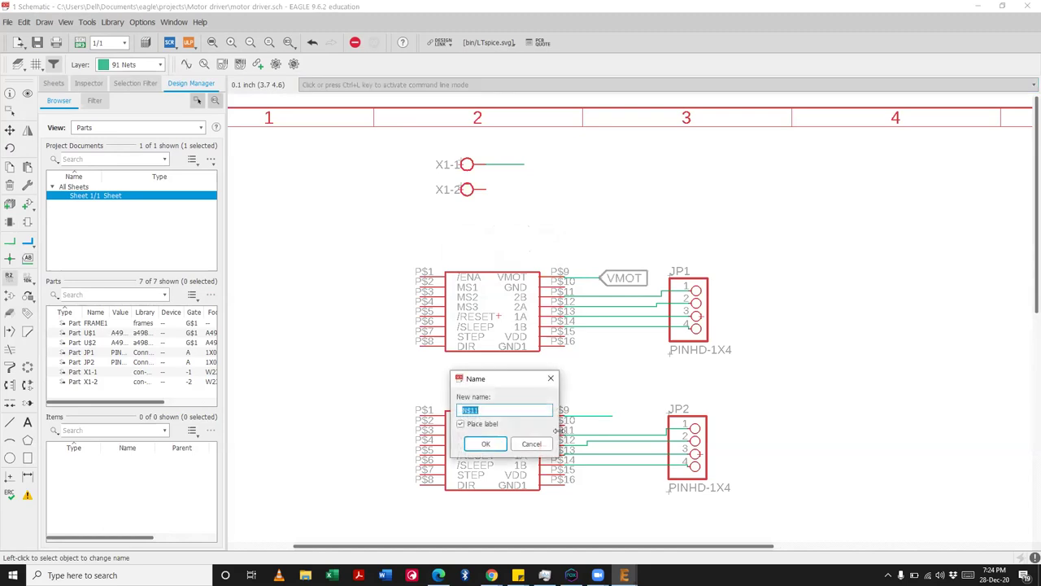
pyautogui.write('VMOT')
pyautogui.press('Return')
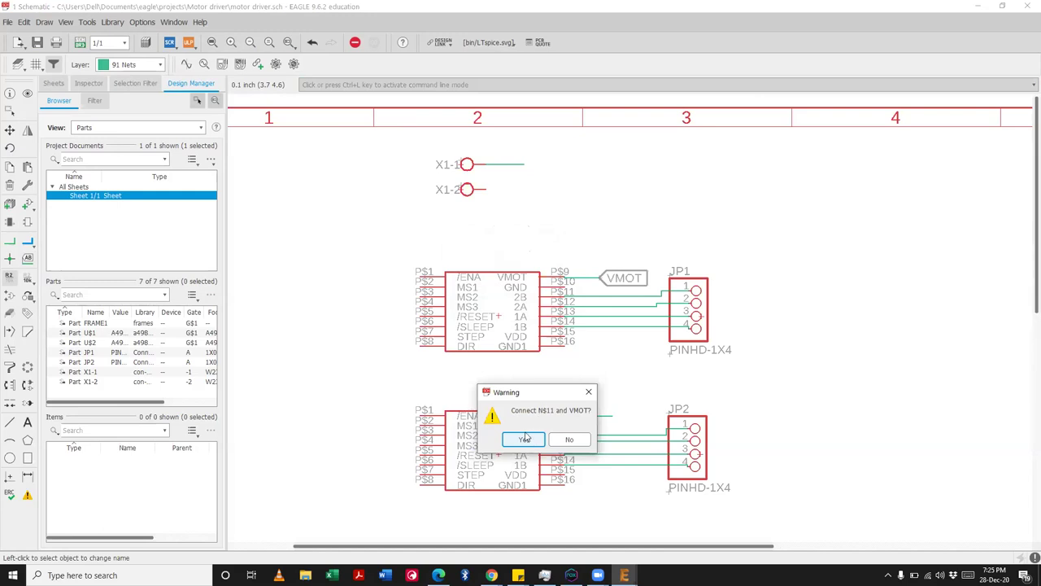
pyautogui.click(524, 440)
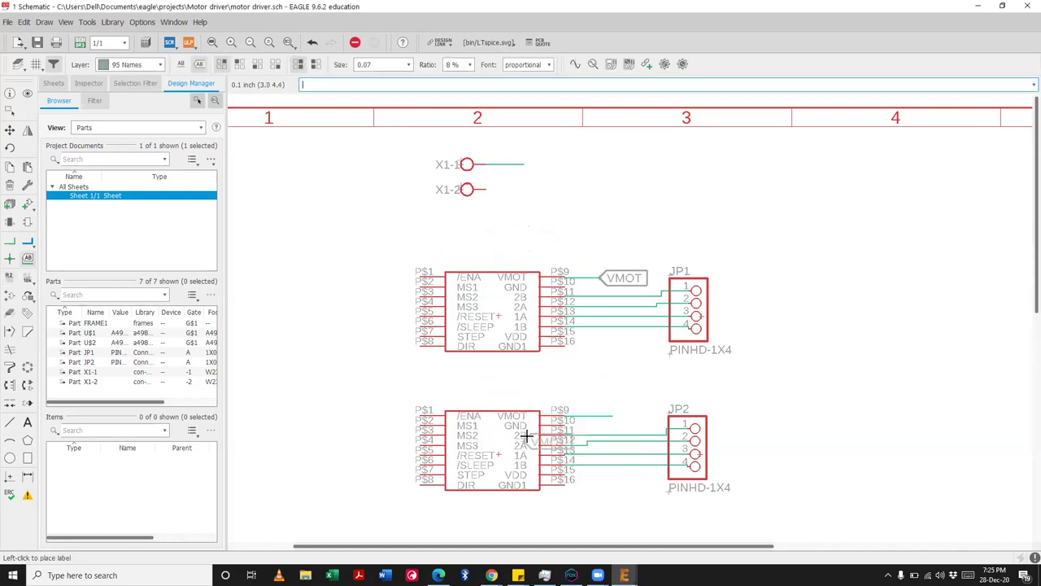
pyautogui.click(618, 417)
# Step: Name the net at screw terminal X1-1 VMOT, connecting it to the existing net, and label its open end
pyautogui.click(524, 164)
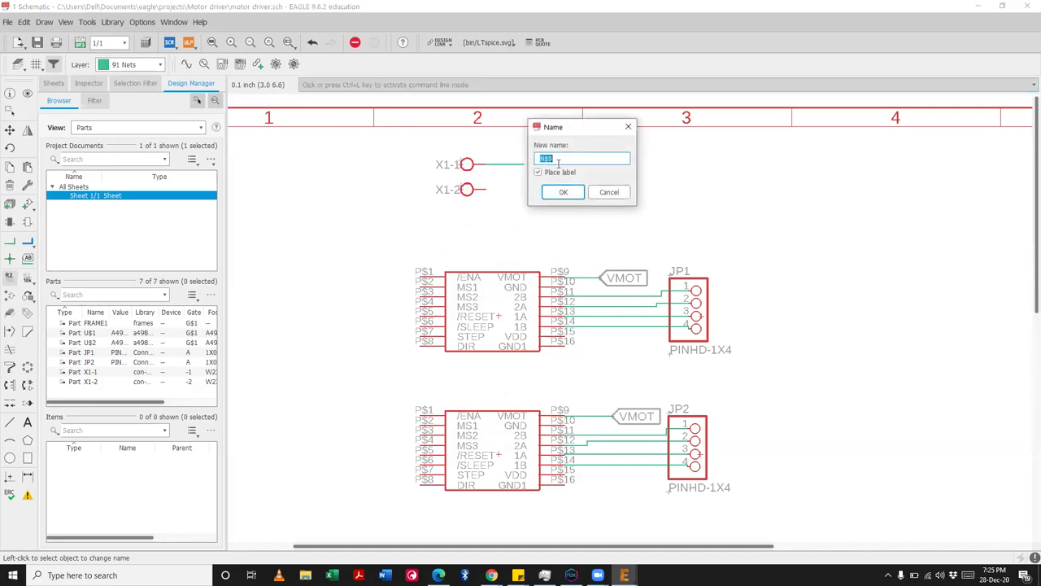
pyautogui.write('VMOT')
pyautogui.press('Return')
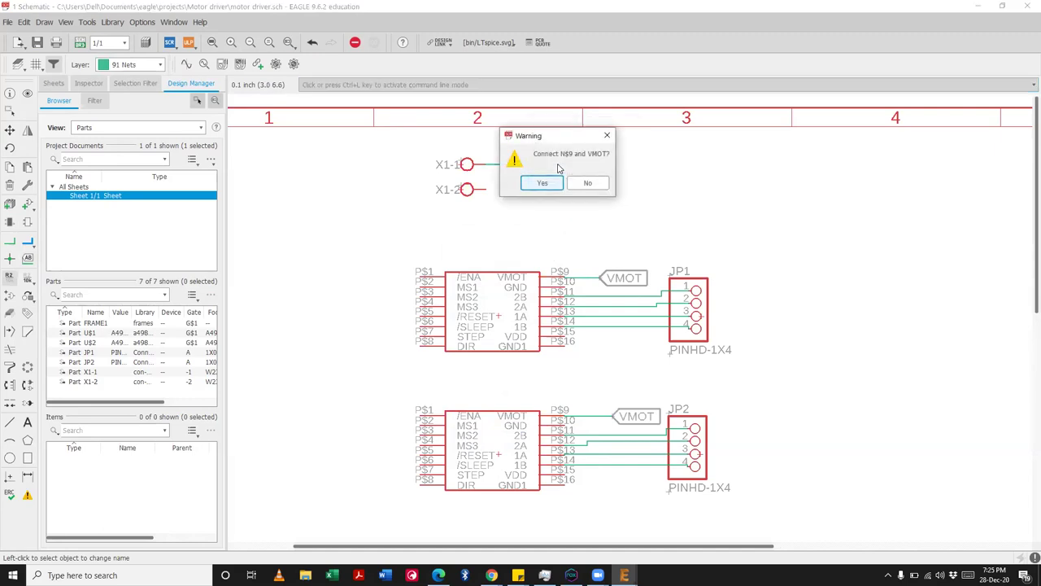
pyautogui.press('Return')
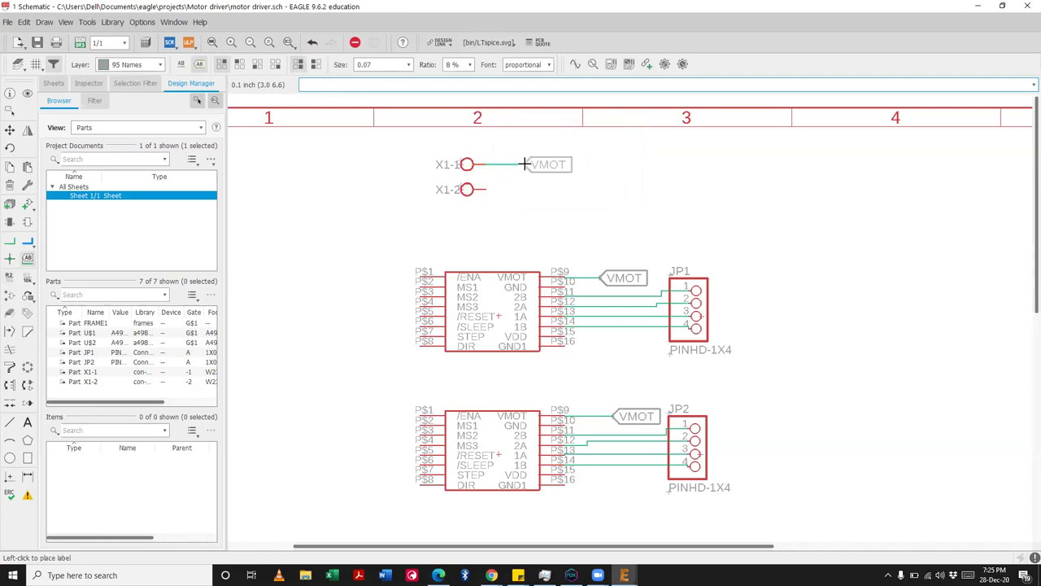
pyautogui.click(525, 164)
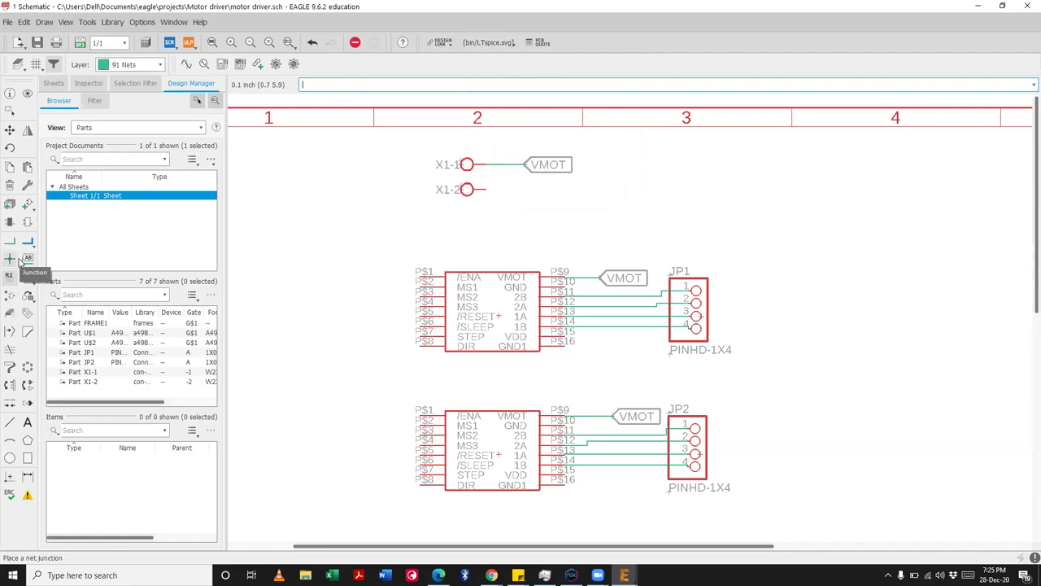
# Step: Search the part library for GND and choose the GND supply symbol from the supply1 library for placement
pyautogui.click(28, 206)
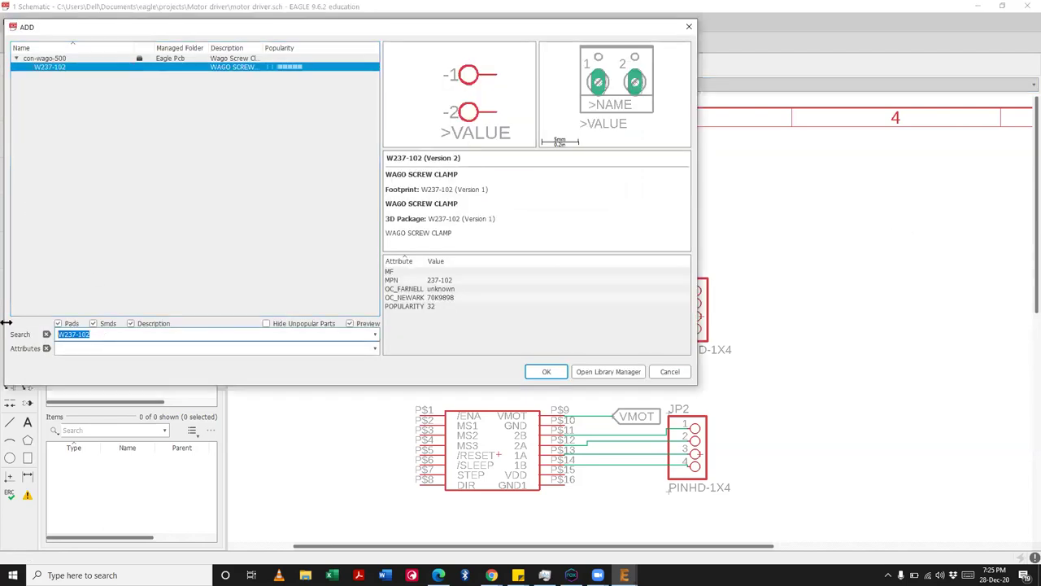
pyautogui.write('GND')
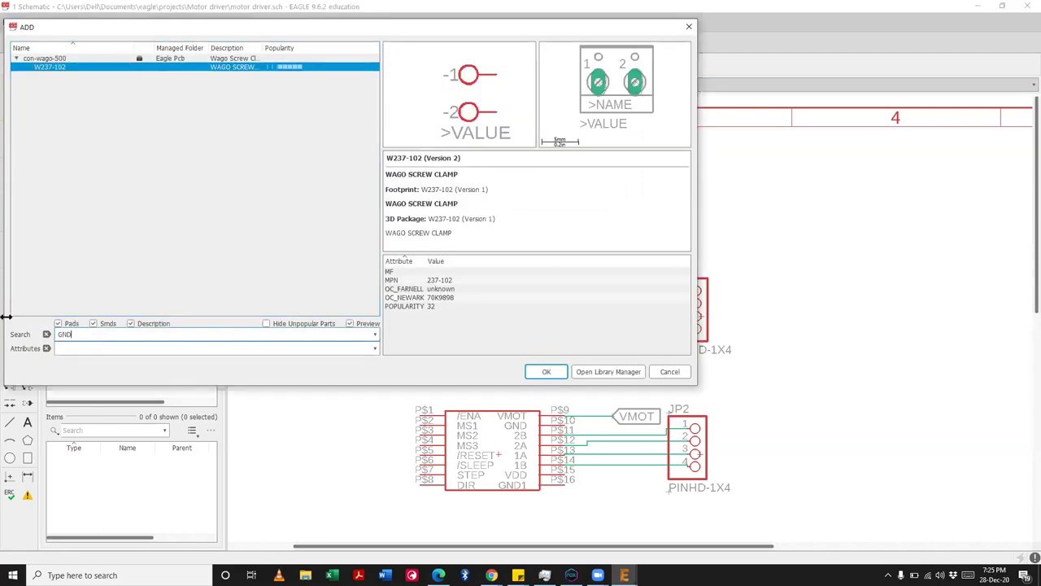
pyautogui.press('Return')
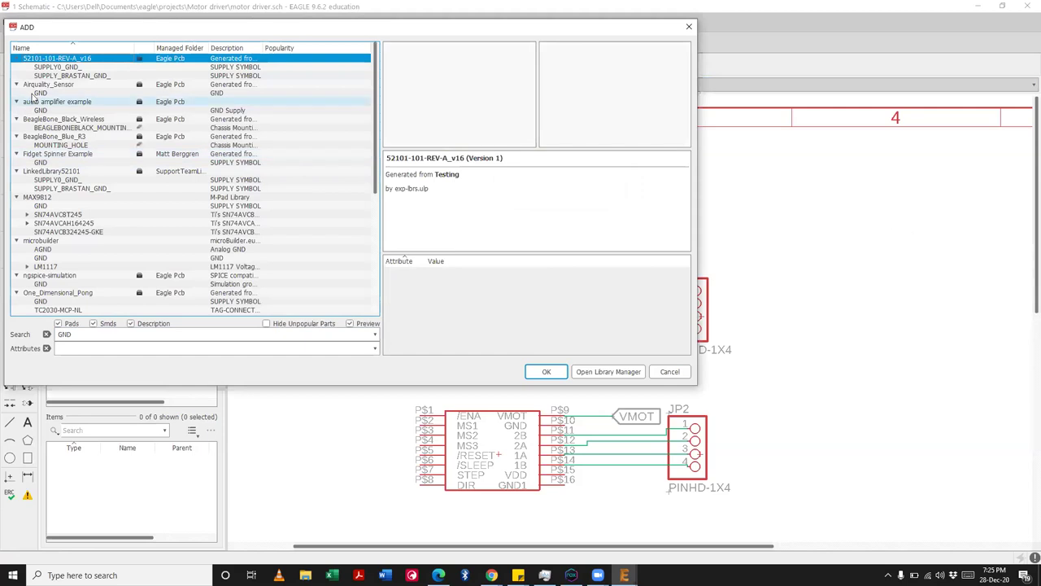
pyautogui.scroll(-3, 61, 202)
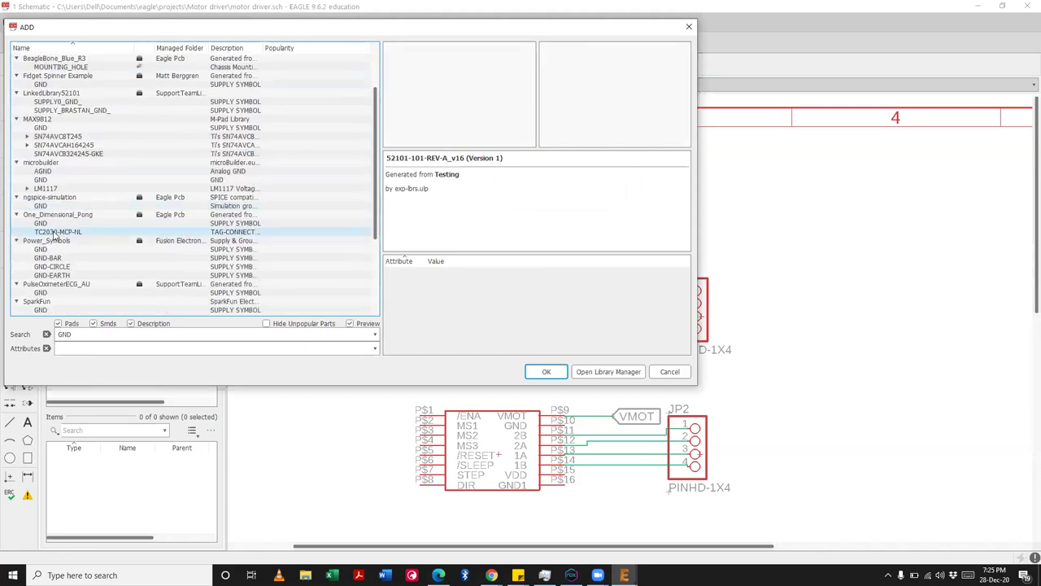
pyautogui.scroll(-5, 55, 234)
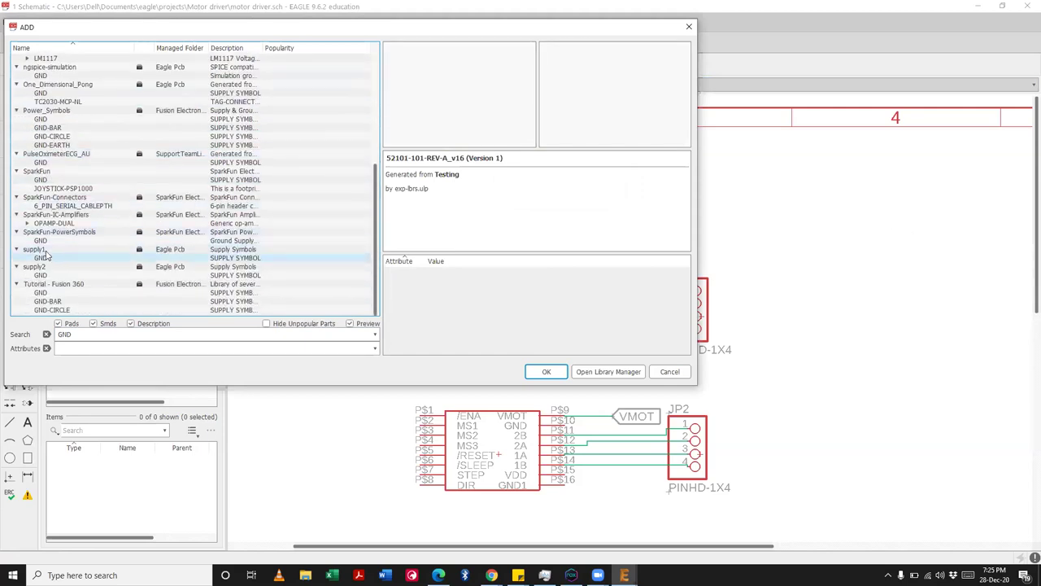
pyautogui.click(40, 257)
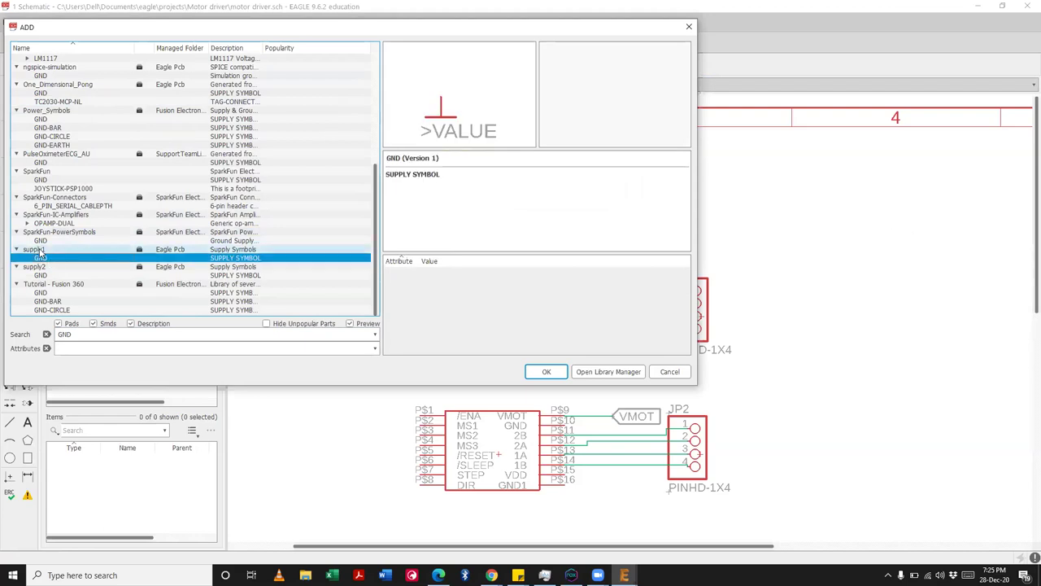
pyautogui.click(42, 275)
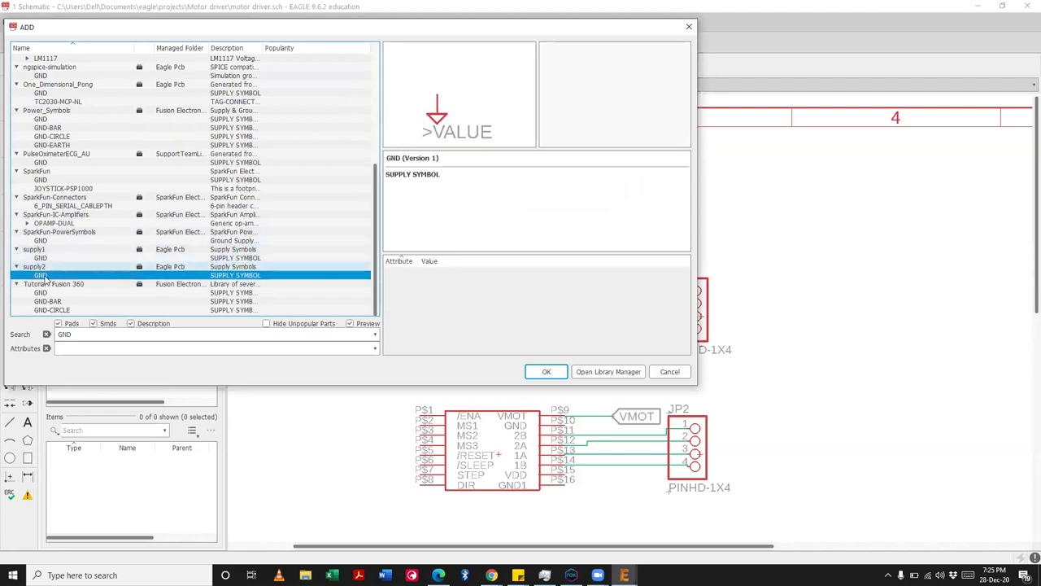
pyautogui.click(47, 258)
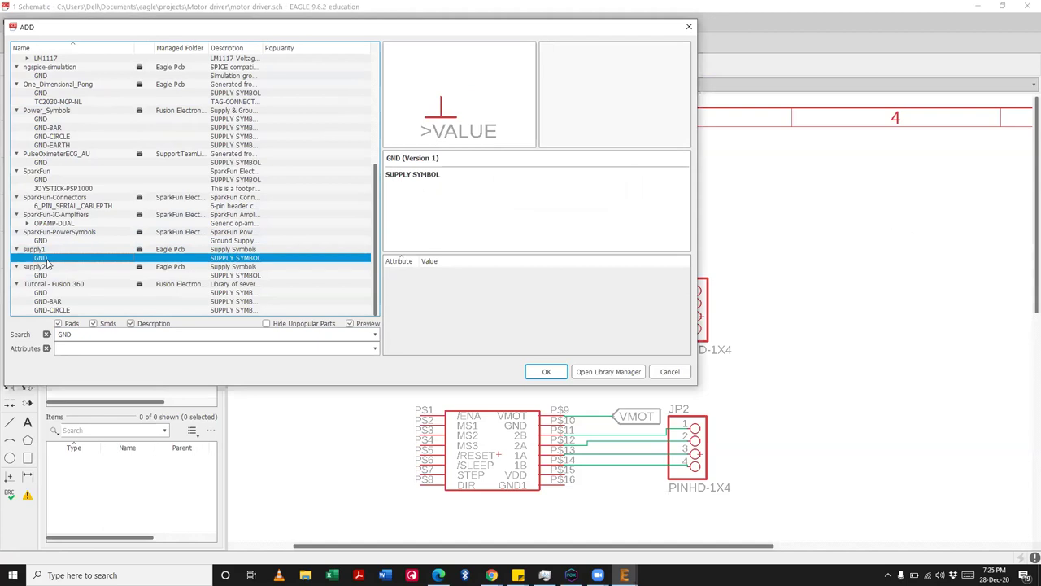
pyautogui.click(546, 371)
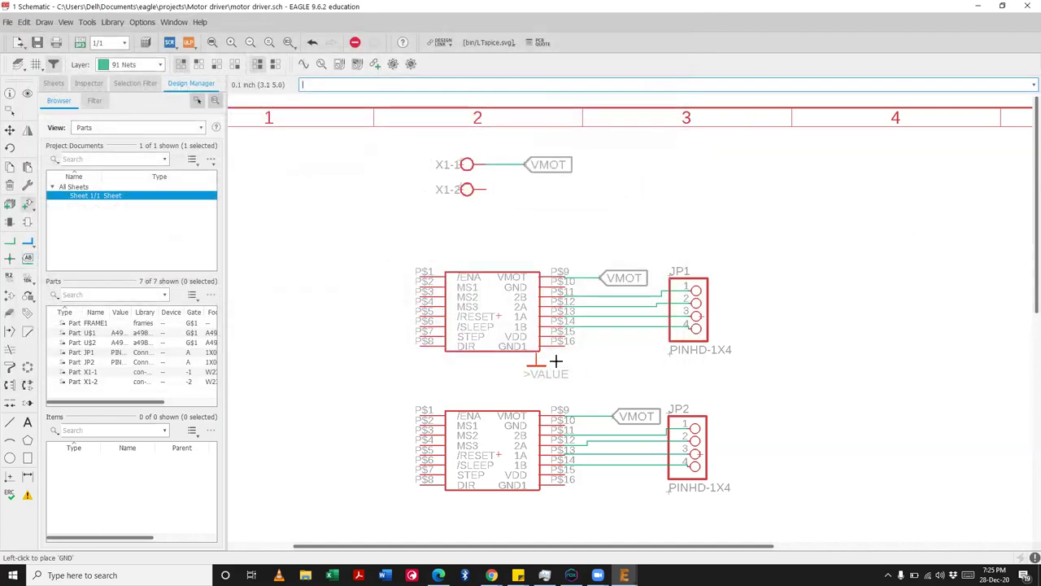
# Step: Place GND symbols on the pin of screw terminal X1-2 and below each of the two A4988 modules
pyautogui.scroll(3, 488, 190)
pyautogui.click(490, 203)
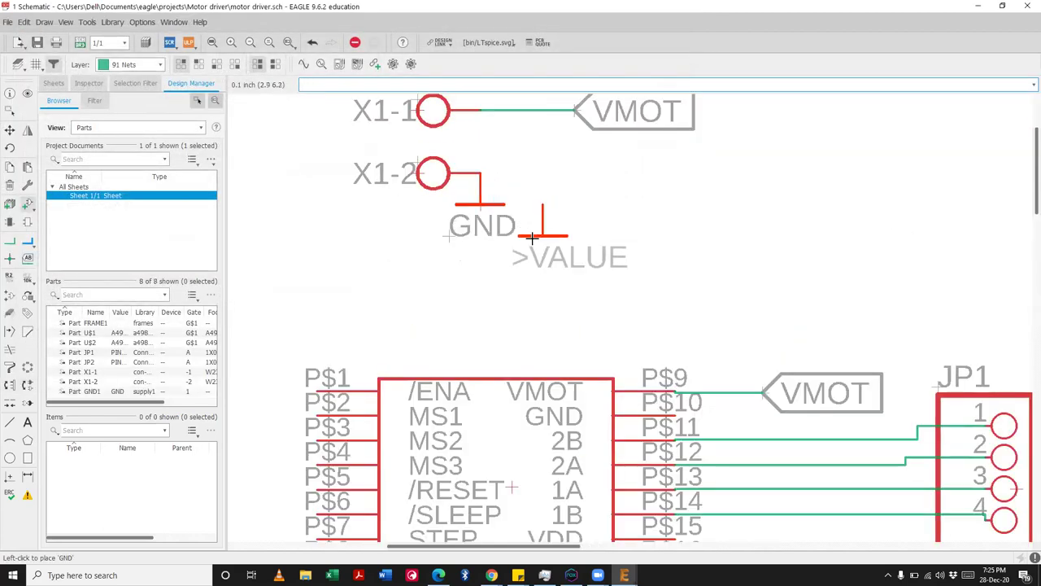
pyautogui.scroll(-3, 607, 247)
pyautogui.scroll(3, 644, 389)
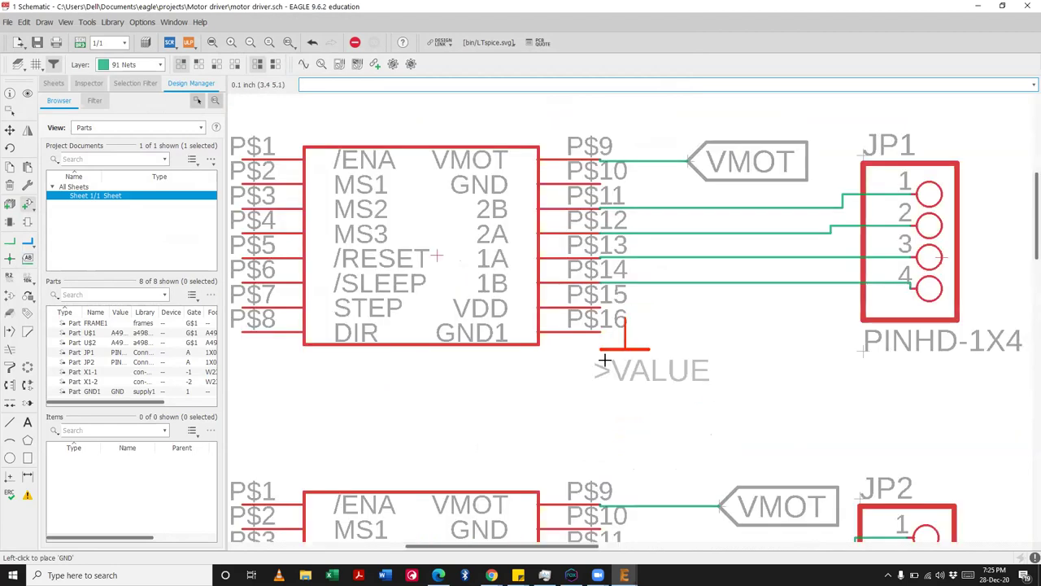
pyautogui.click(623, 406)
pyautogui.scroll(-3, 624, 405)
pyautogui.scroll(2, 636, 524)
pyautogui.scroll(3, 636, 525)
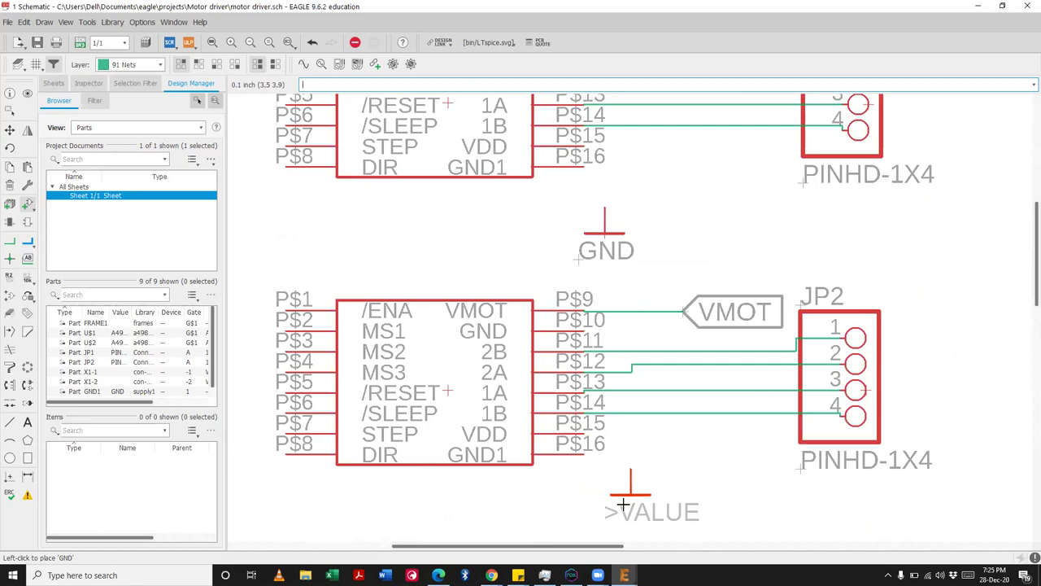
pyautogui.click(624, 509)
pyautogui.scroll(-3, 626, 505)
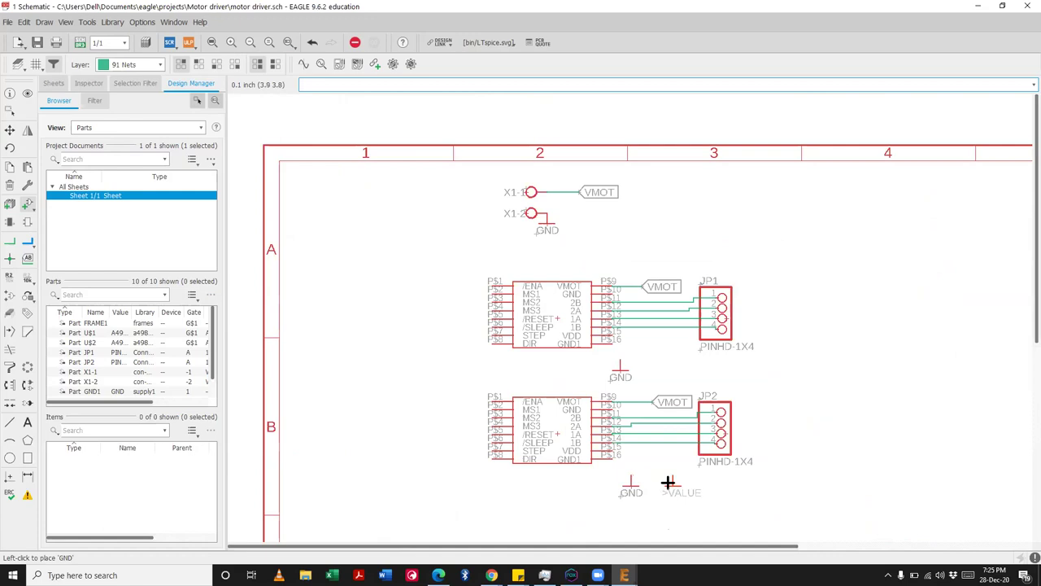
pyautogui.scroll(2, 667, 482)
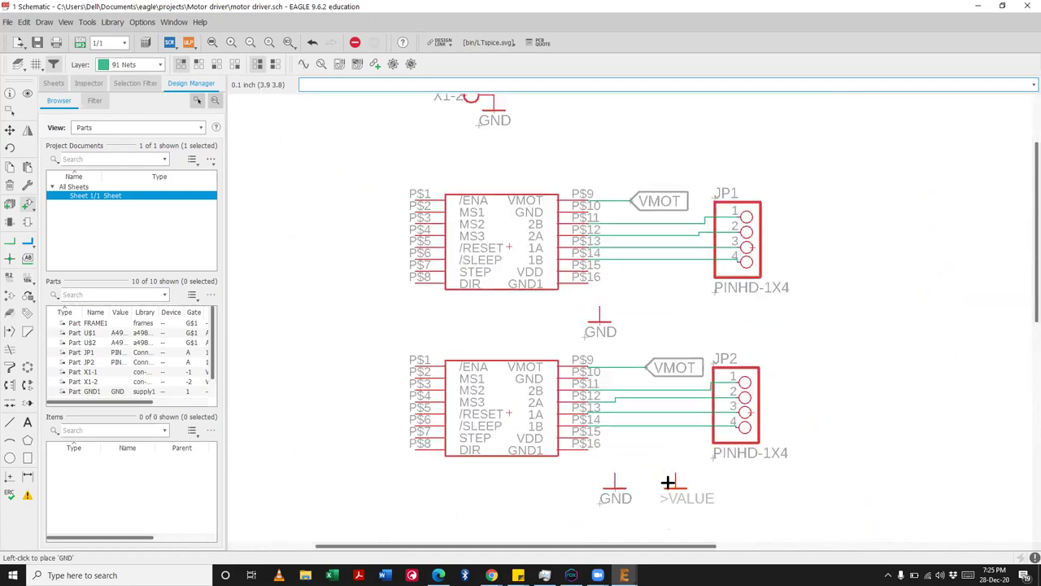
# Step: Wire the GND1 pin of the lower A4988 module to the GND symbol below it
pyautogui.click(8, 241)
pyautogui.scroll(5, 585, 472)
pyautogui.click(567, 404)
pyautogui.click(634, 403)
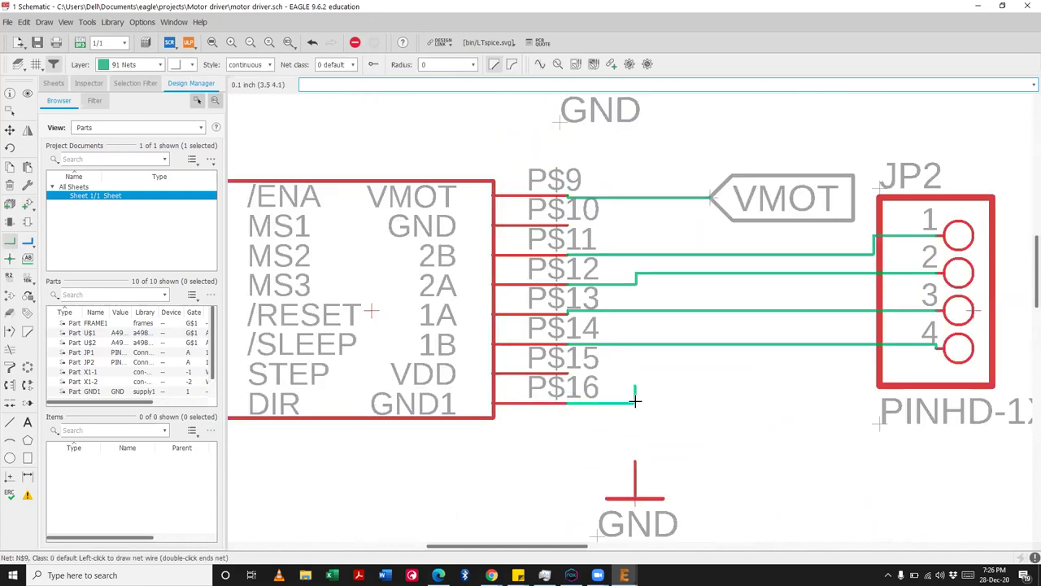
pyautogui.hotkey('ctrl', 'z')
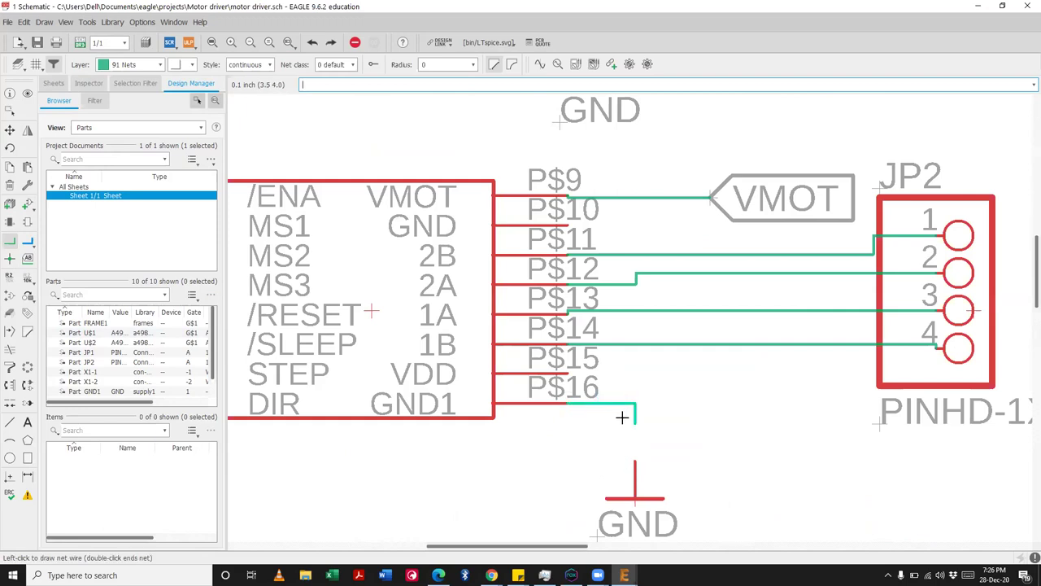
pyautogui.click(629, 461)
# Step: Wire the GND1 pin of the upper A4988 module to the GND symbol below it
pyautogui.scroll(-2, 578, 470)
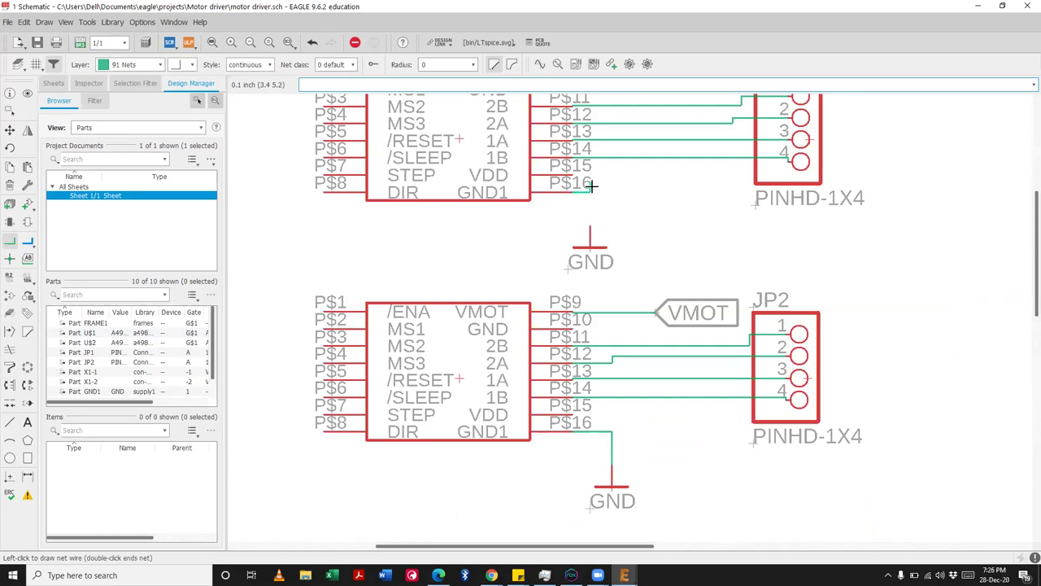
pyautogui.click(591, 233)
pyautogui.scroll(-2, 576, 274)
pyautogui.scroll(2, 595, 162)
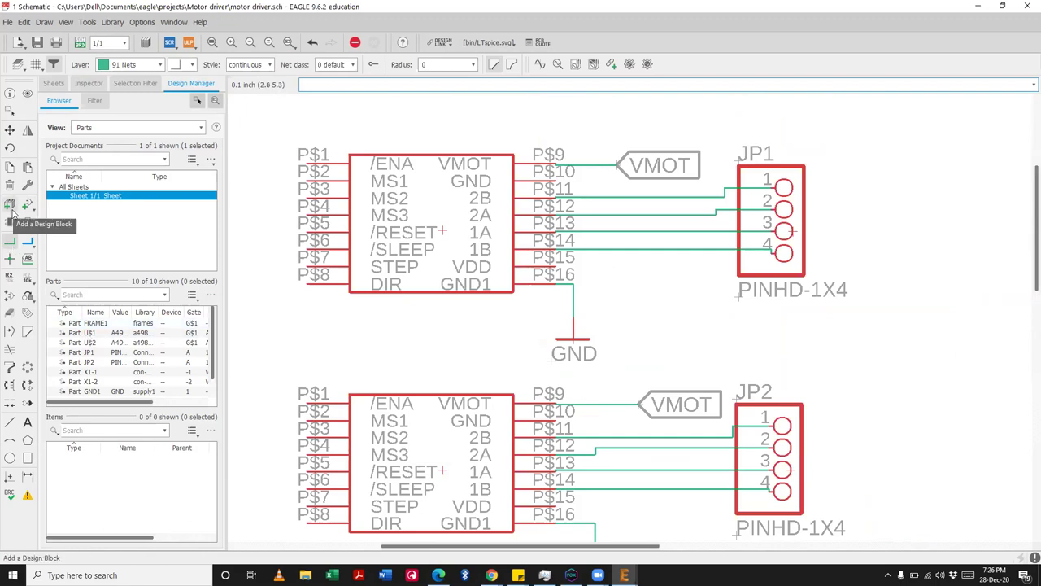
# Step: Draw a short open-ended net from the GND pin of the upper A4988 module, bending down at its end
pyautogui.click(554, 177)
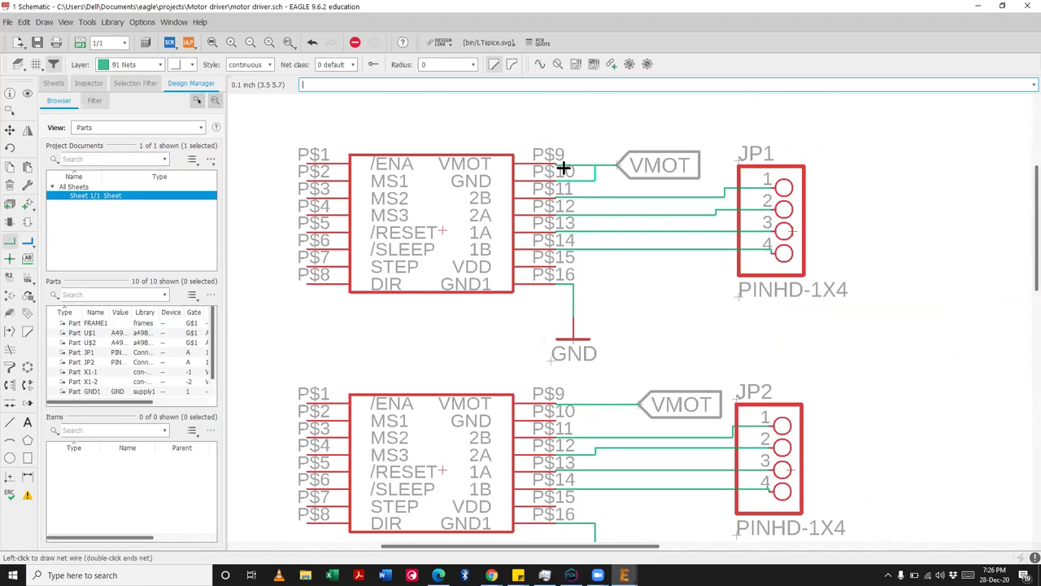
pyautogui.scroll(4, 584, 176)
pyautogui.doubleClick(602, 197)
pyautogui.scroll(-2, 561, 185)
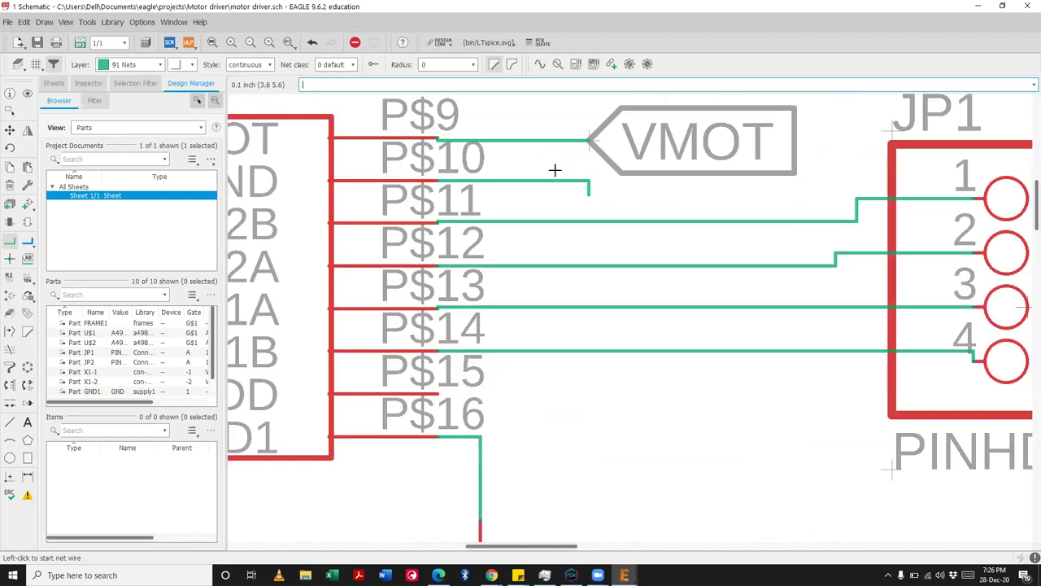
pyautogui.scroll(-3, 556, 170)
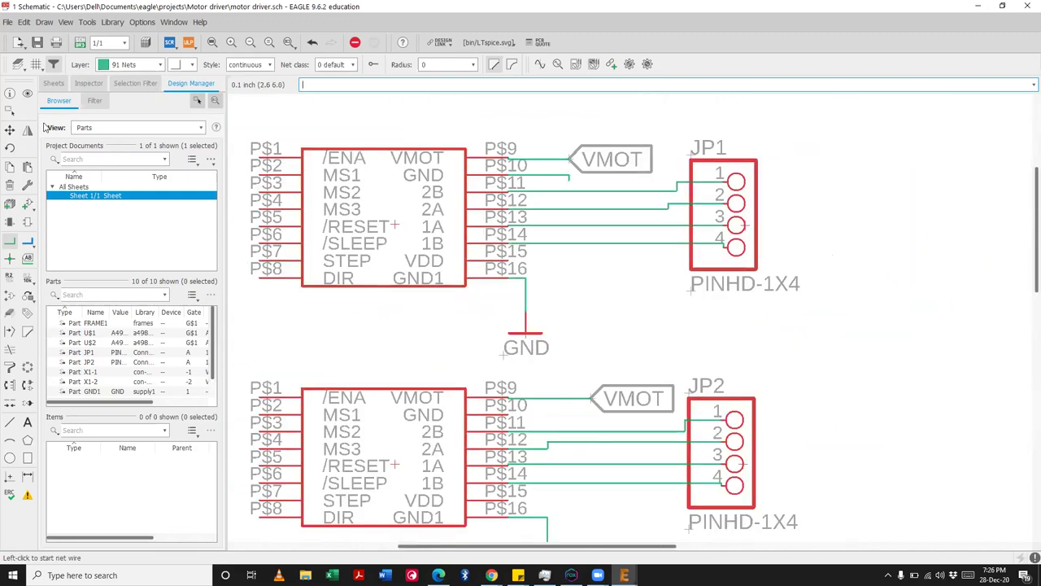
pyautogui.click(27, 258)
pyautogui.click(568, 159)
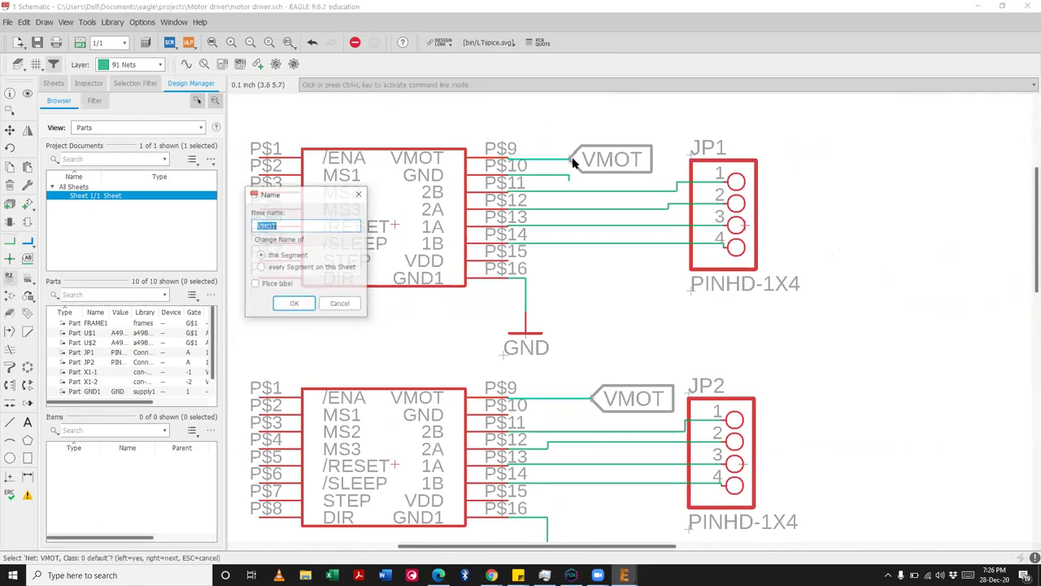
pyautogui.click(298, 305)
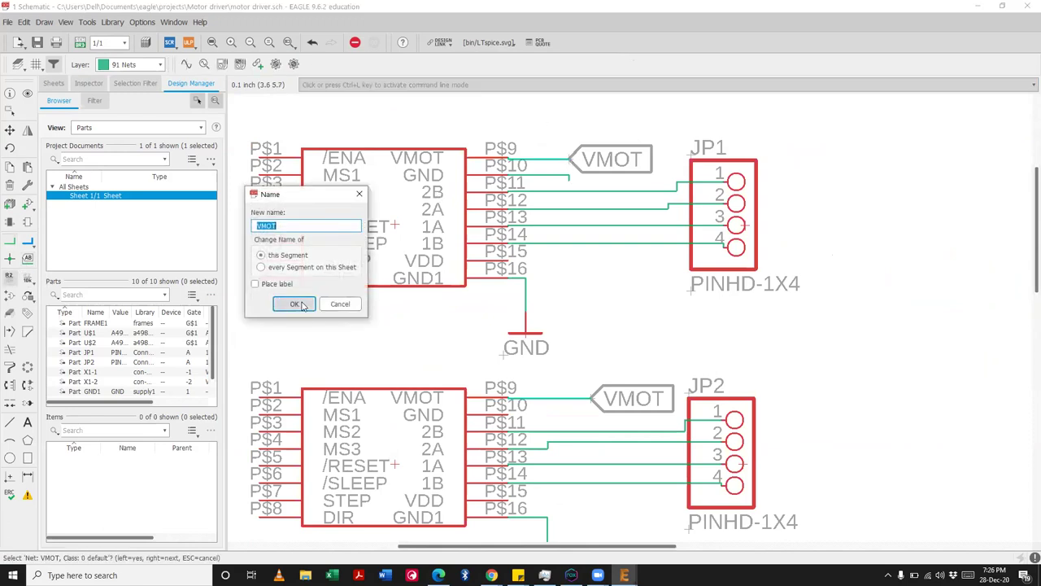
pyautogui.click(340, 305)
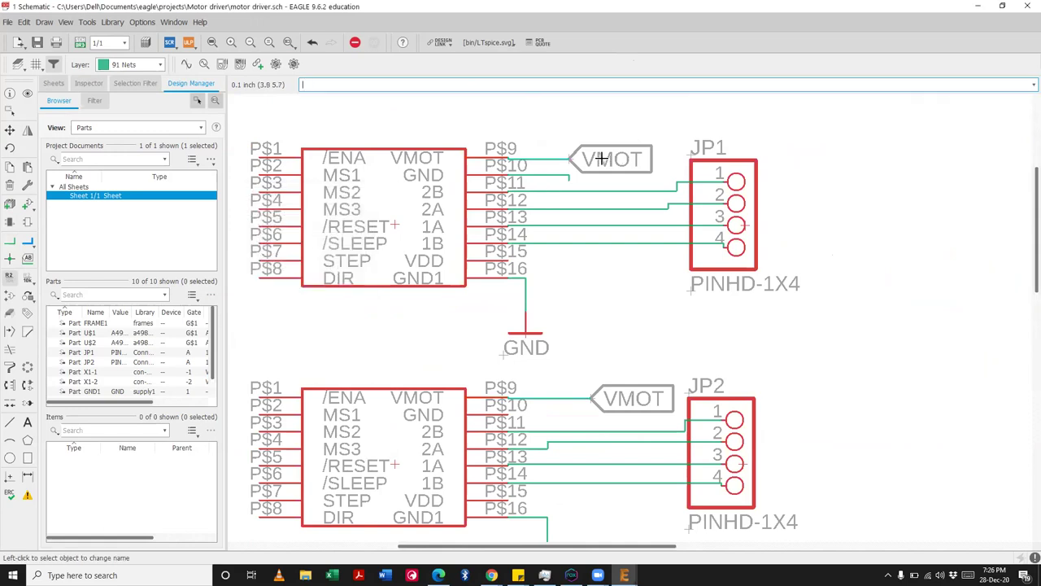
# Step: Set the size of the VMOT label at the upper A4988 module to 0.04
pyautogui.rightClick(568, 161)
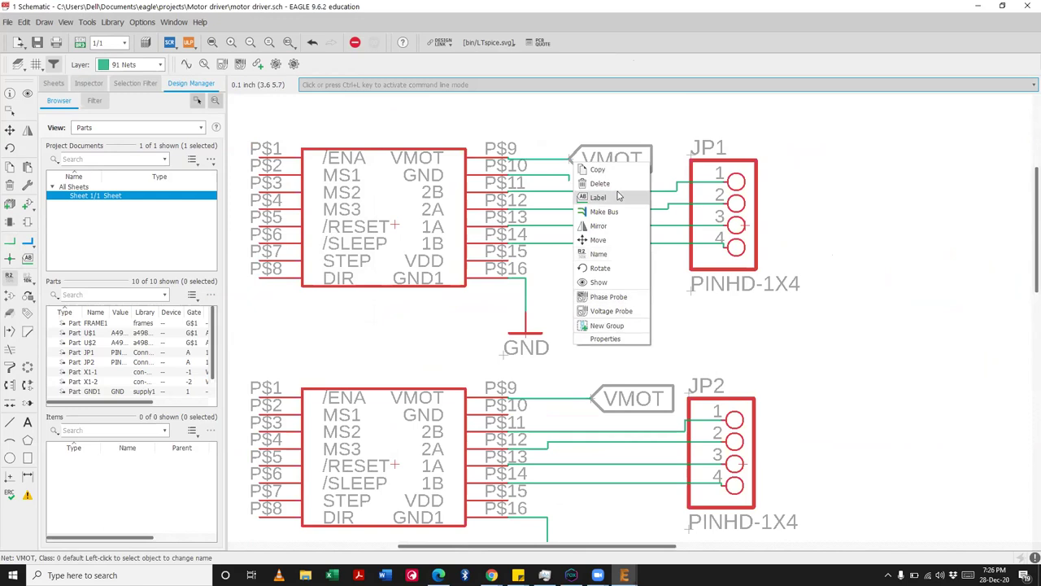
pyautogui.click(615, 344)
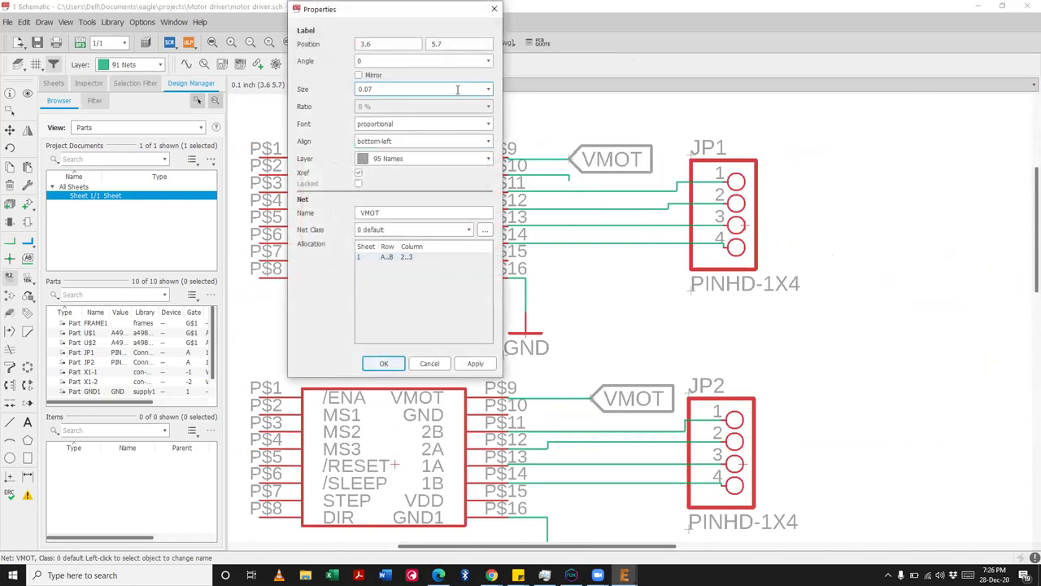
pyautogui.click(488, 92)
pyautogui.click(404, 140)
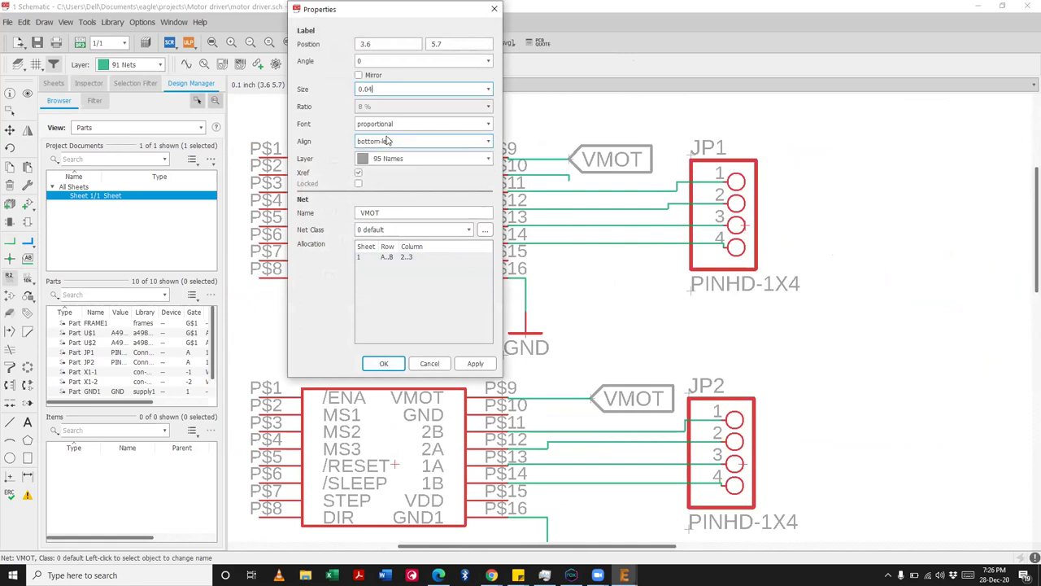
pyautogui.click(384, 363)
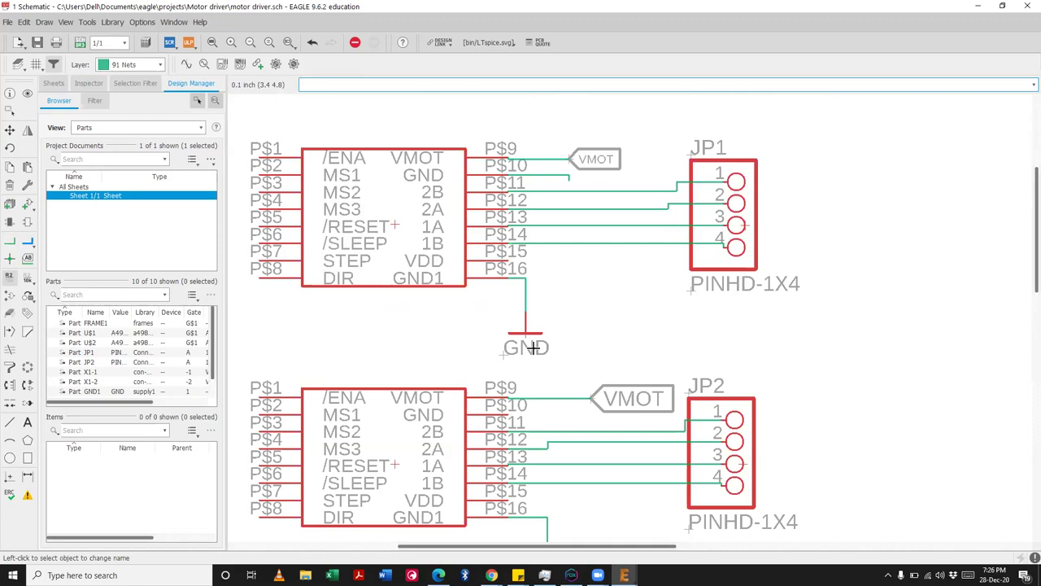
# Step: Reduce the VMOT label at the lower A4988 module to size 0.04
pyautogui.rightClick(607, 398)
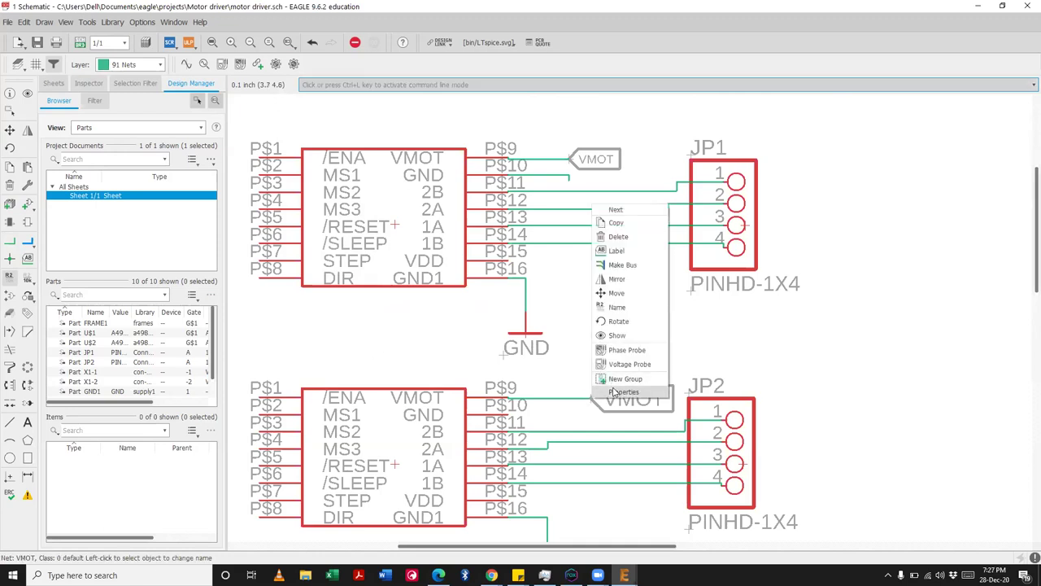
pyautogui.click(624, 392)
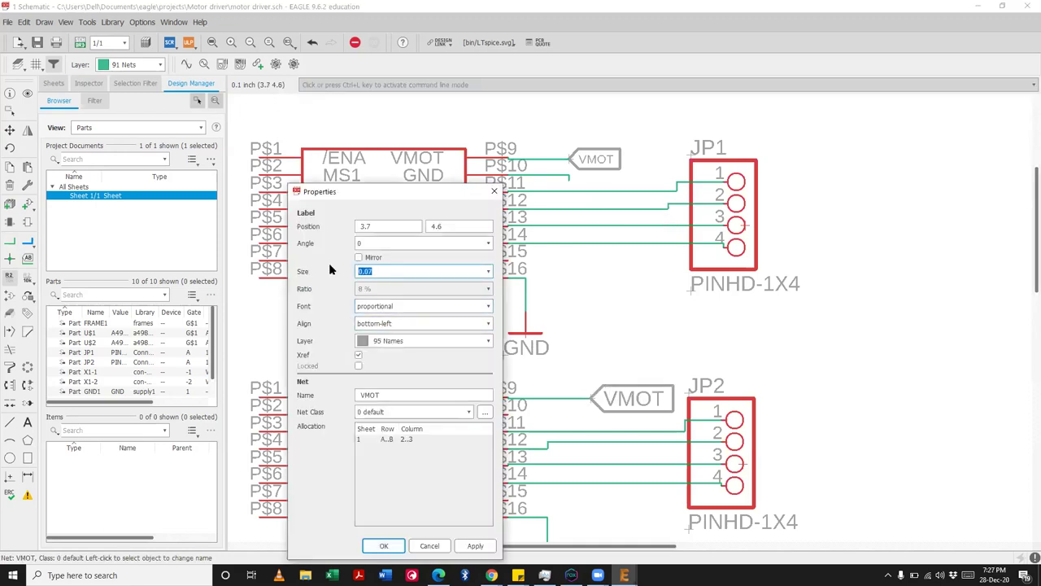
pyautogui.click(489, 271)
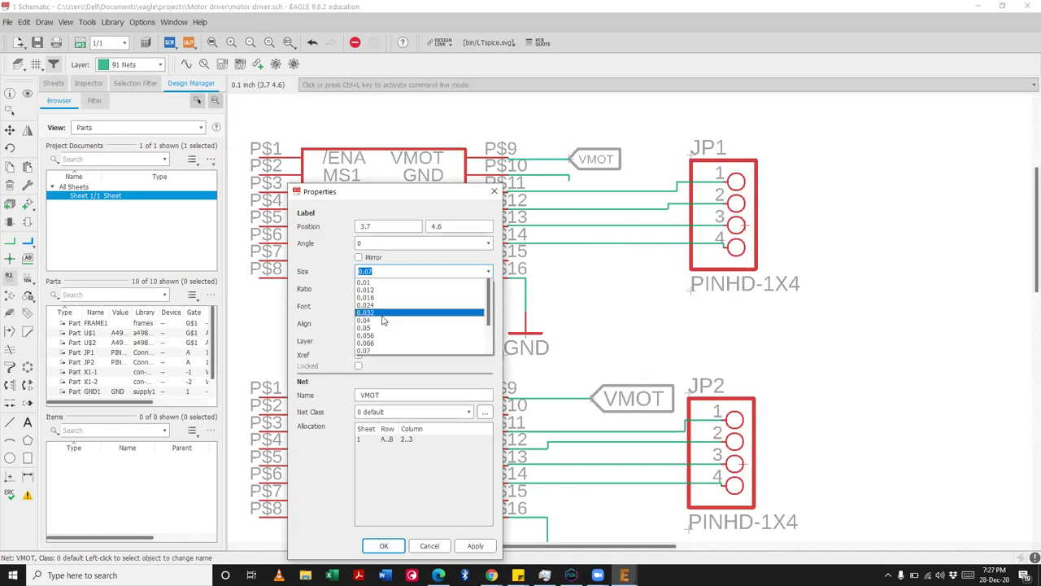
pyautogui.click(381, 321)
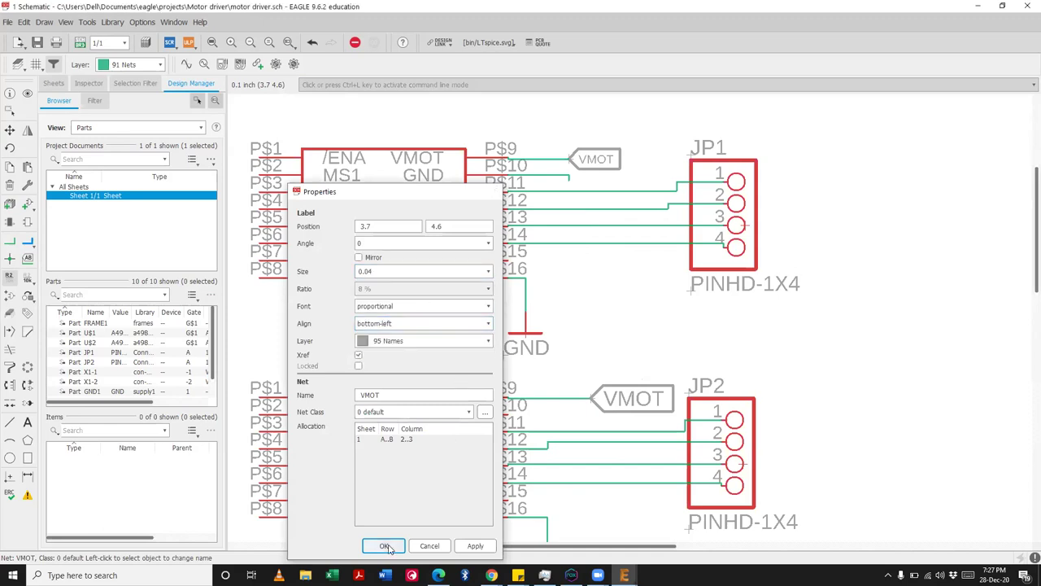
pyautogui.click(384, 545)
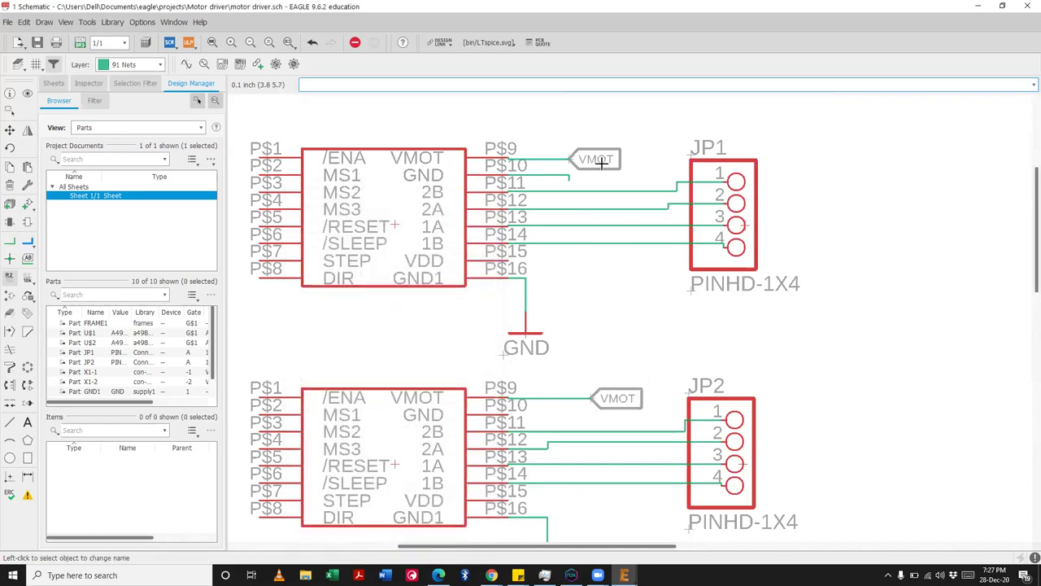
# Step: Name the open net on the upper A4988 module's GND pin GND and connect it to the existing GND net
pyautogui.scroll(3, 599, 171)
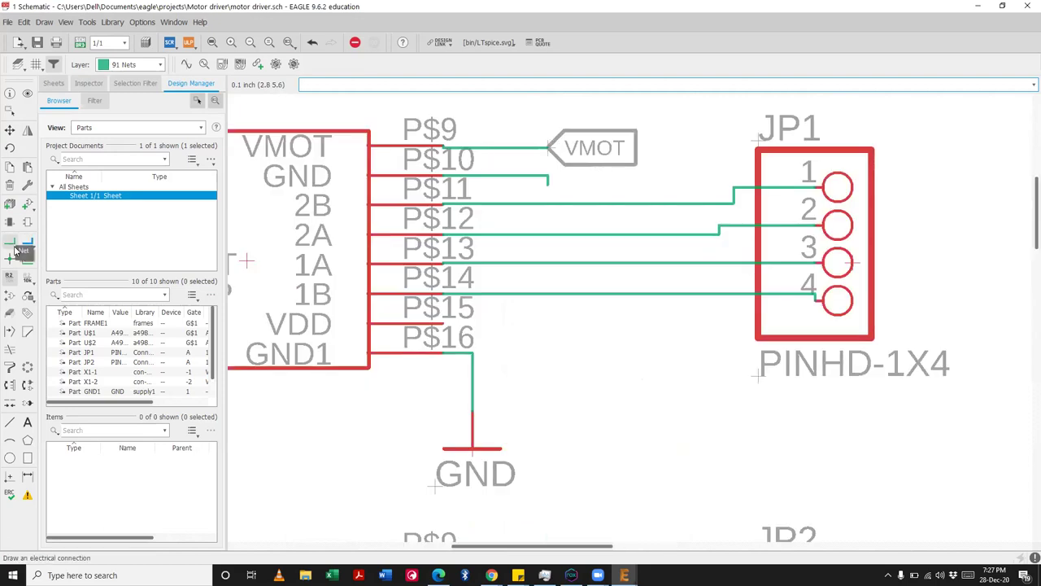
pyautogui.click(9, 277)
pyautogui.click(504, 177)
pyautogui.write('GND')
pyautogui.press('Return')
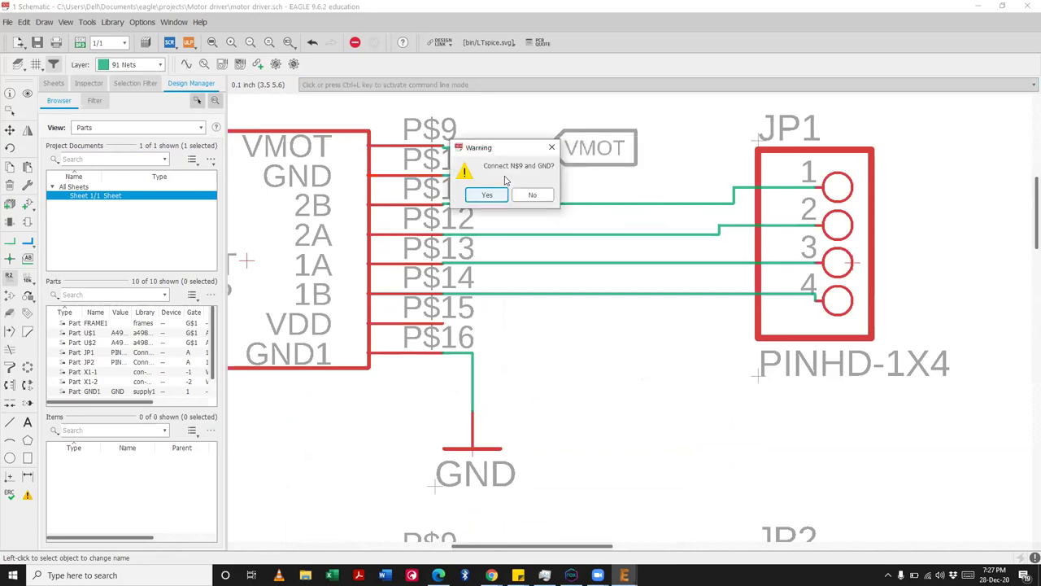
pyautogui.click(487, 195)
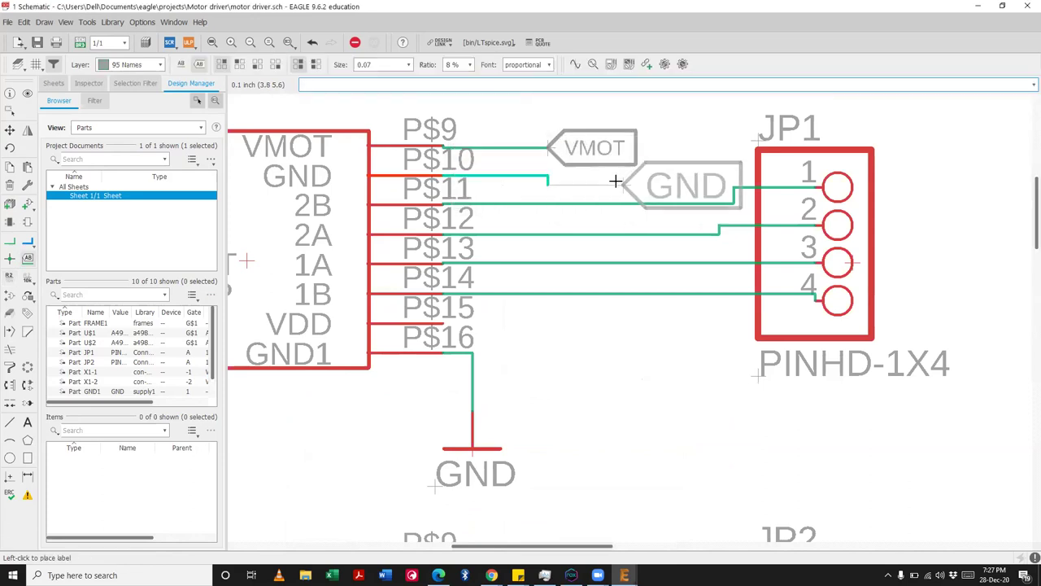
# Step: Place the GND label at size 0.04 on the end of the upper module's GND pin net
pyautogui.click(409, 64)
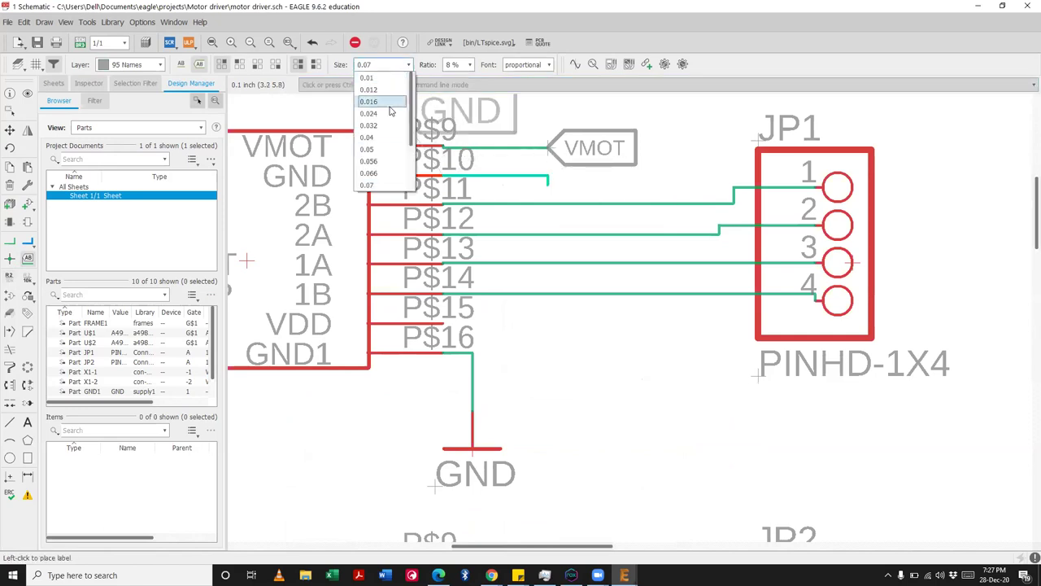
pyautogui.click(370, 137)
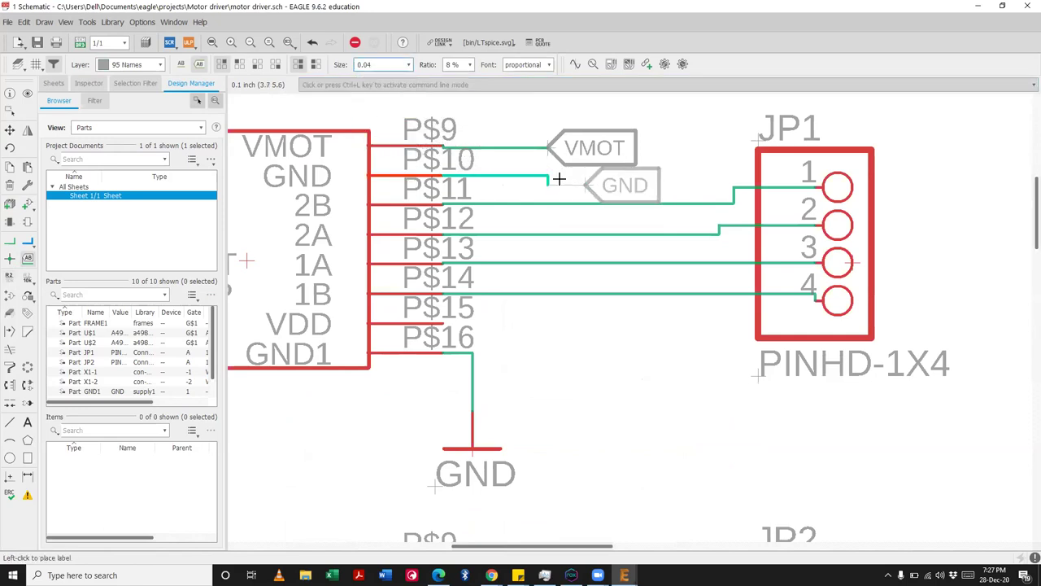
pyautogui.click(554, 176)
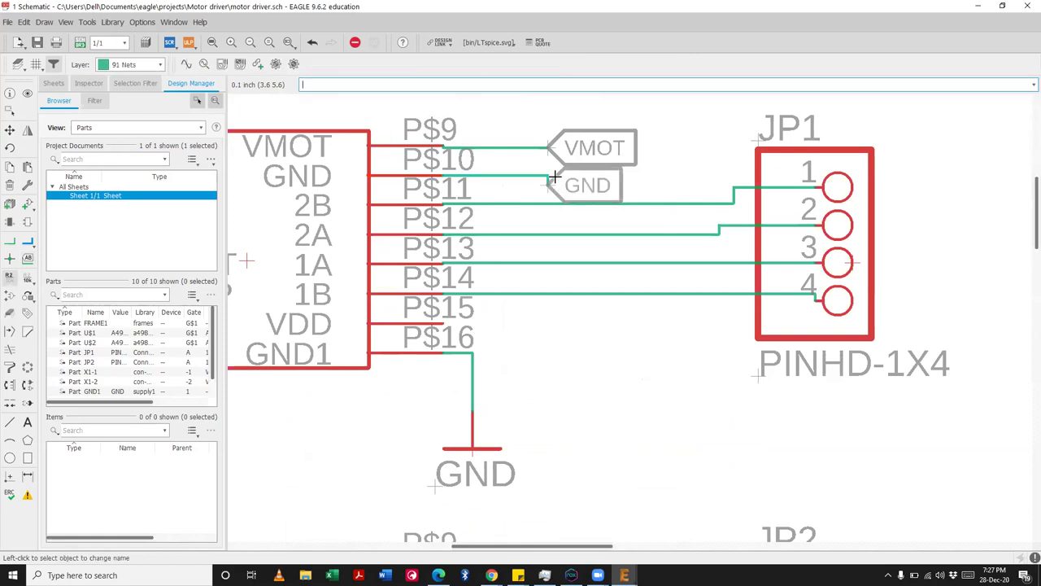
# Step: Draw a short open-ended net from the GND pin of the lower A4988 module, ending below its VMOT label
pyautogui.scroll(-3, 617, 286)
pyautogui.scroll(3, 557, 450)
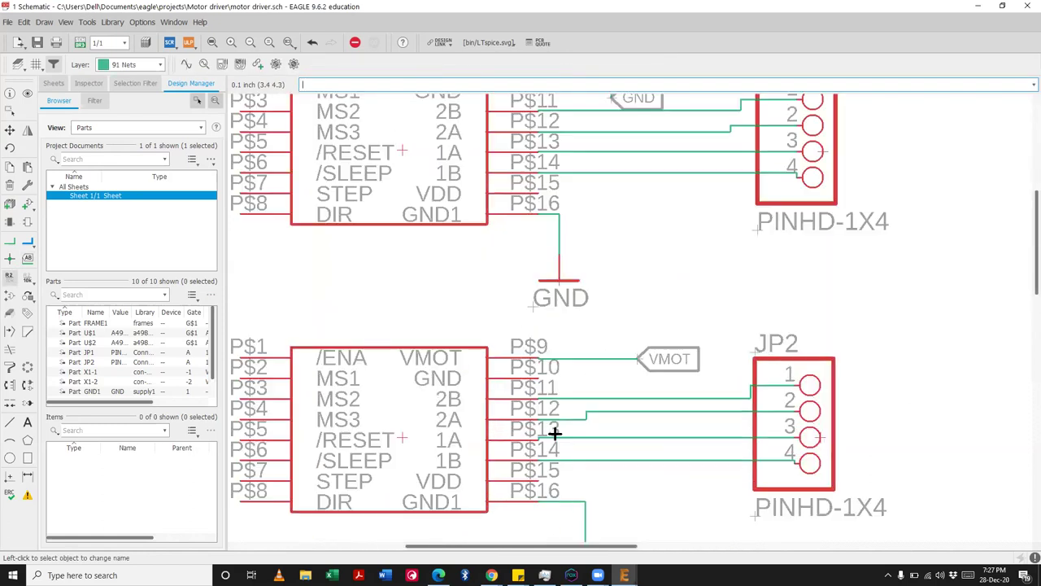
pyautogui.click(9, 242)
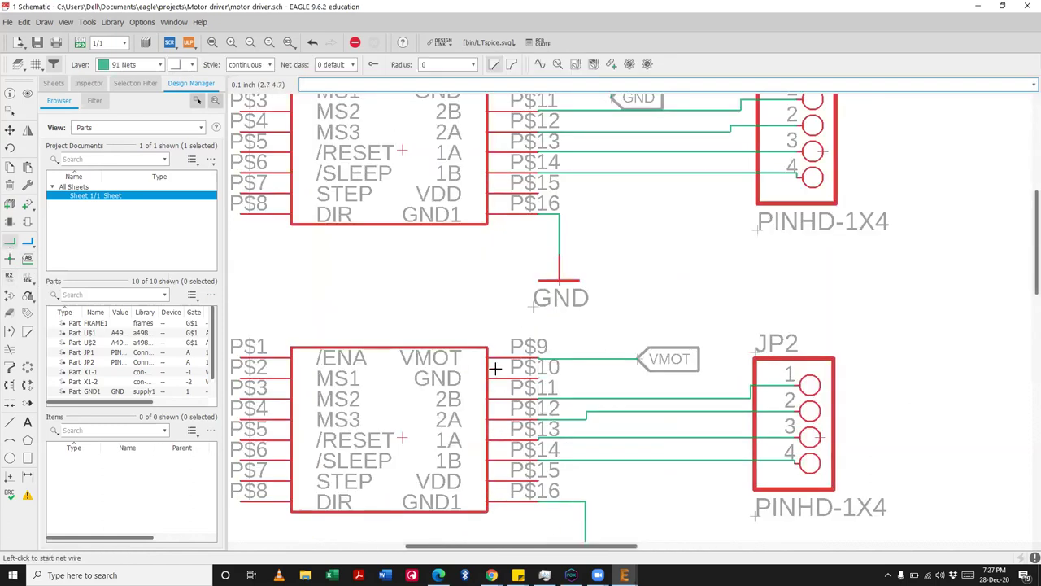
pyautogui.click(538, 386)
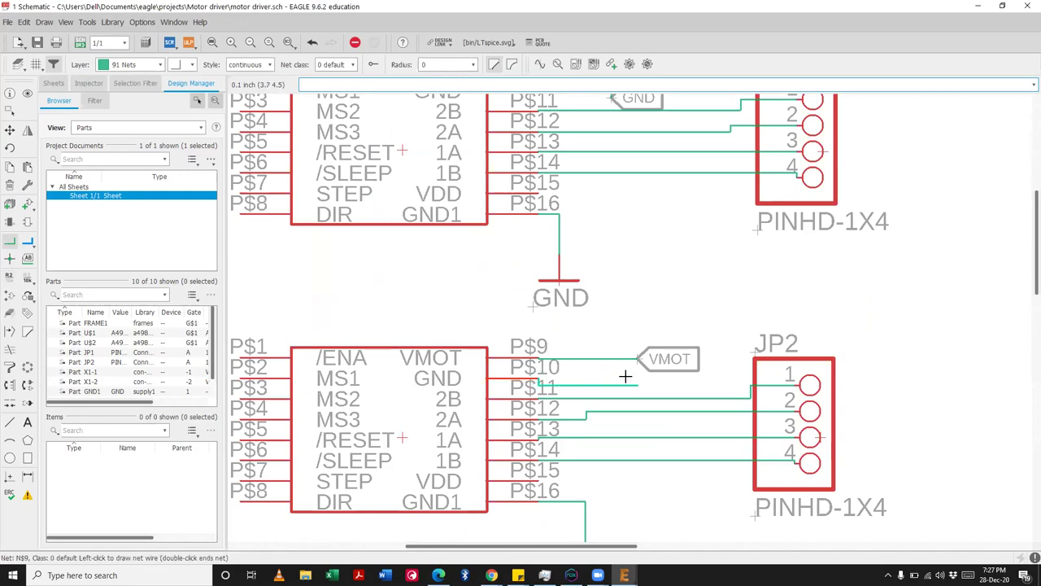
pyautogui.press('Escape')
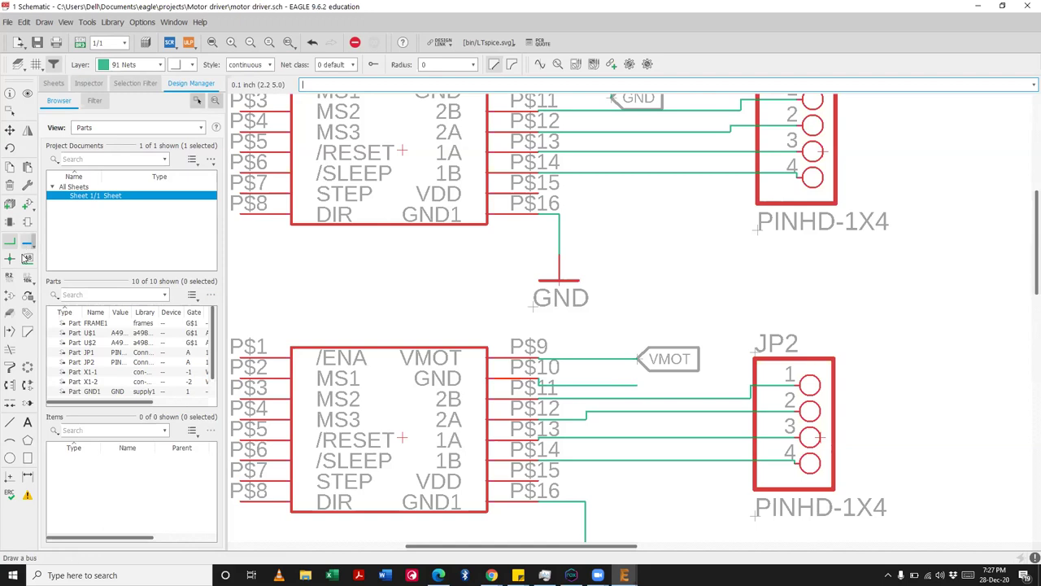
# Step: Name the lower module's new net GND, connect it to the GND net, and place its label at the net's end
pyautogui.click(27, 258)
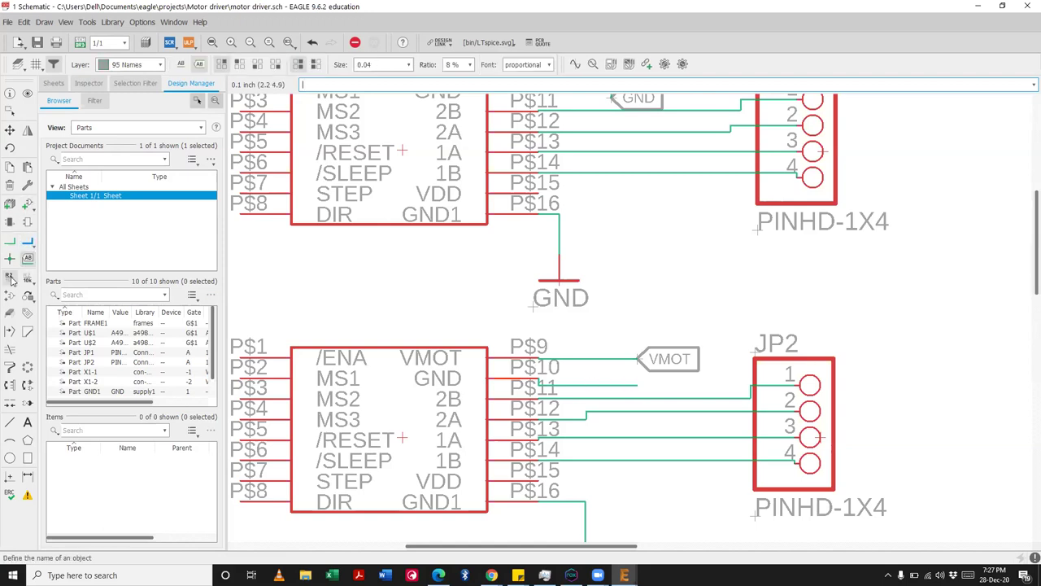
pyautogui.click(11, 279)
pyautogui.click(633, 389)
pyautogui.write('G')
pyautogui.press('Return')
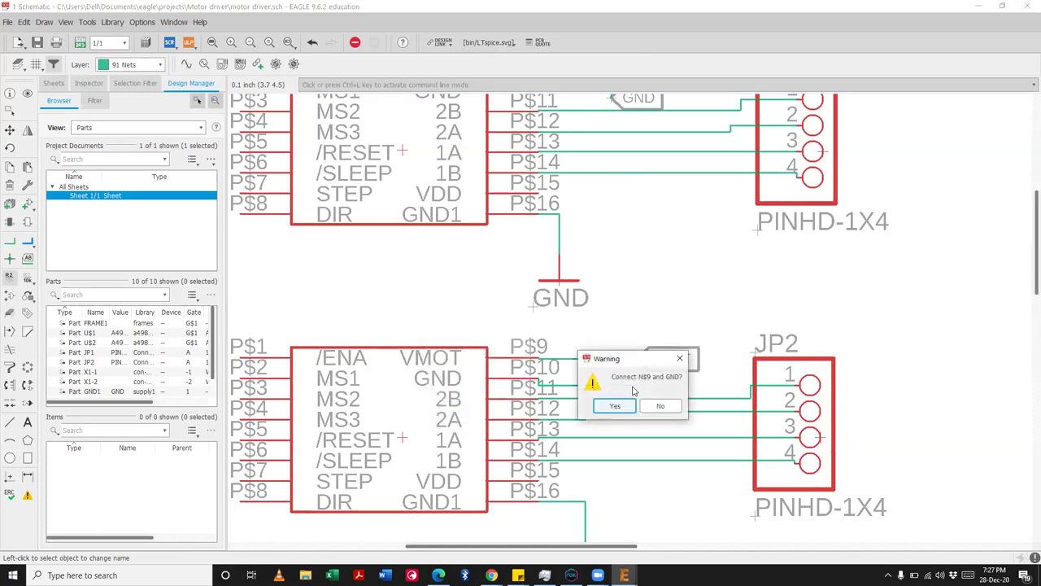
pyautogui.click(623, 406)
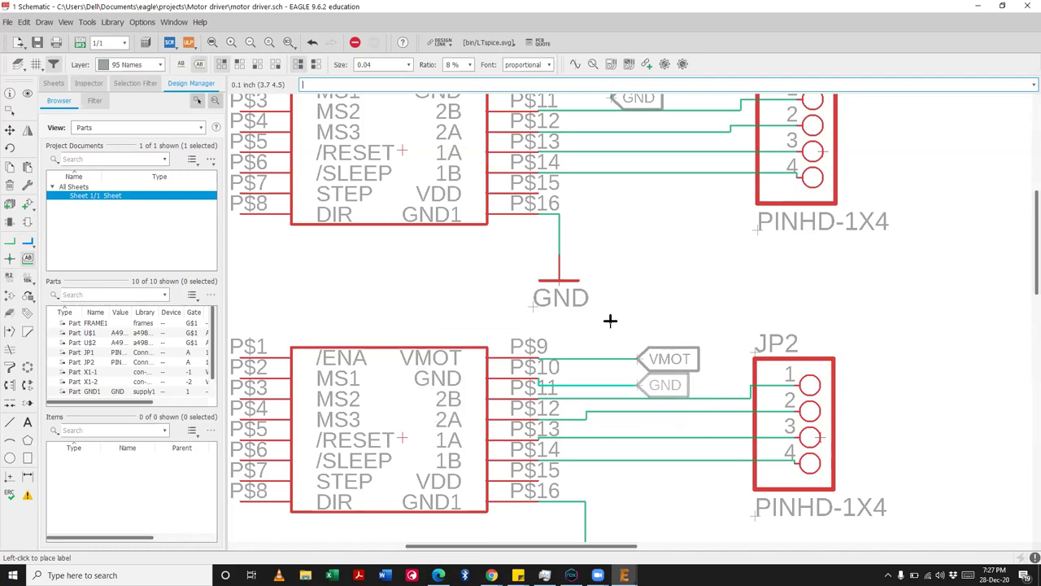
pyautogui.click(639, 379)
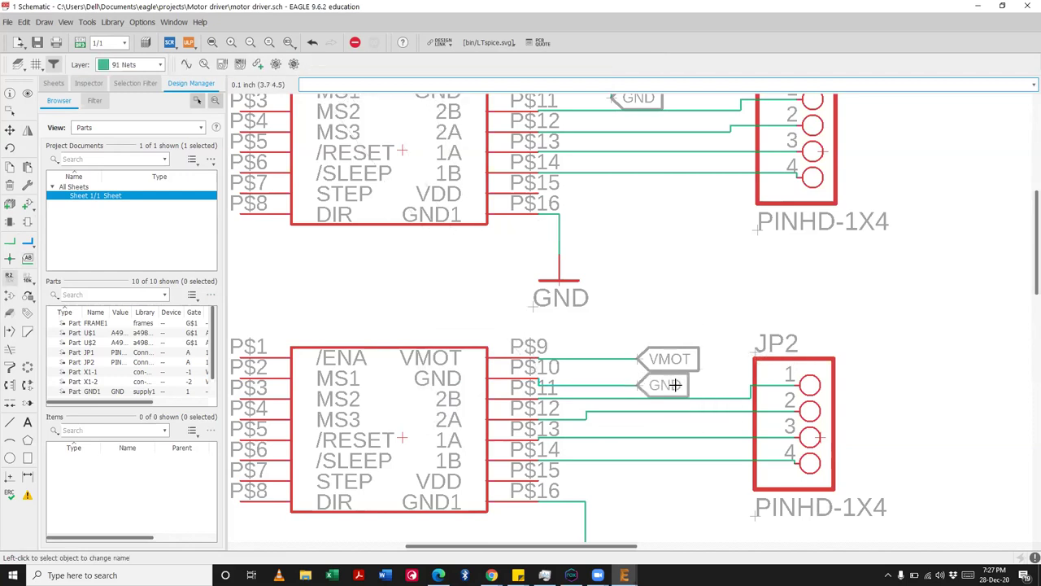
# Step: Check the net name of the wire on the lower A4988 module's GND1 pin
pyautogui.scroll(-5, 684, 411)
pyautogui.scroll(3, 685, 405)
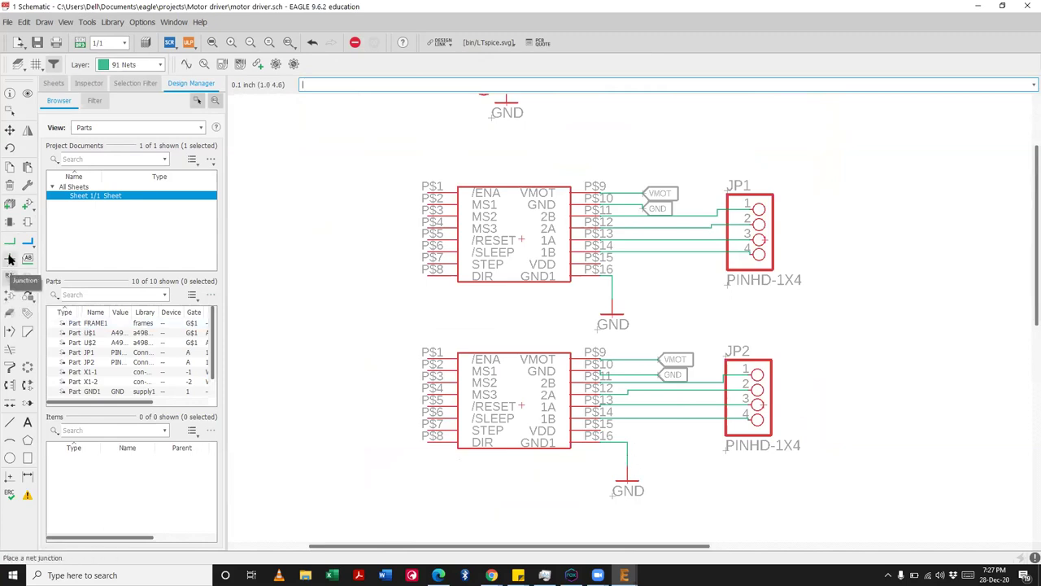
pyautogui.click(9, 278)
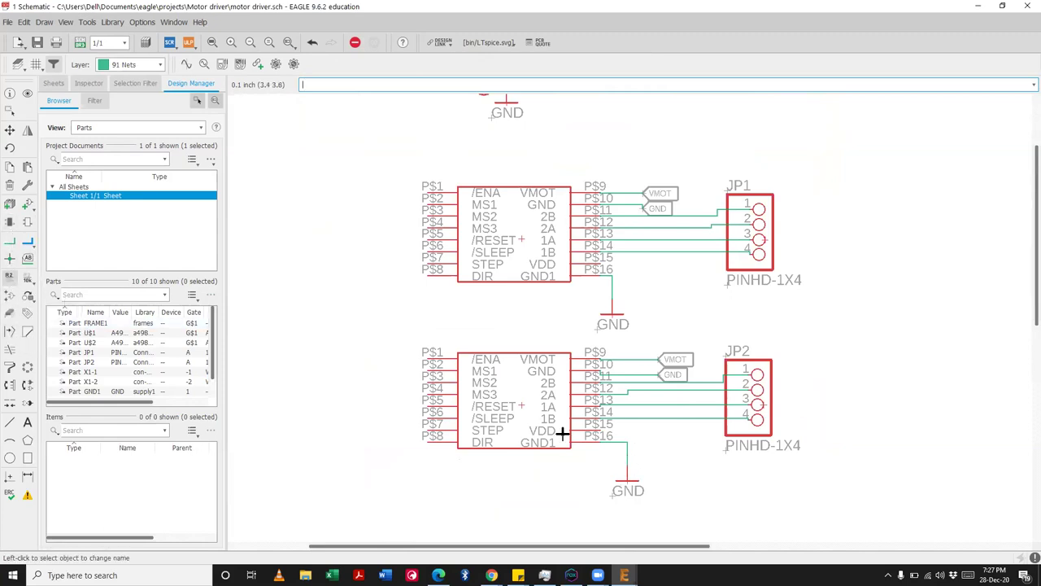
pyautogui.scroll(2, 562, 433)
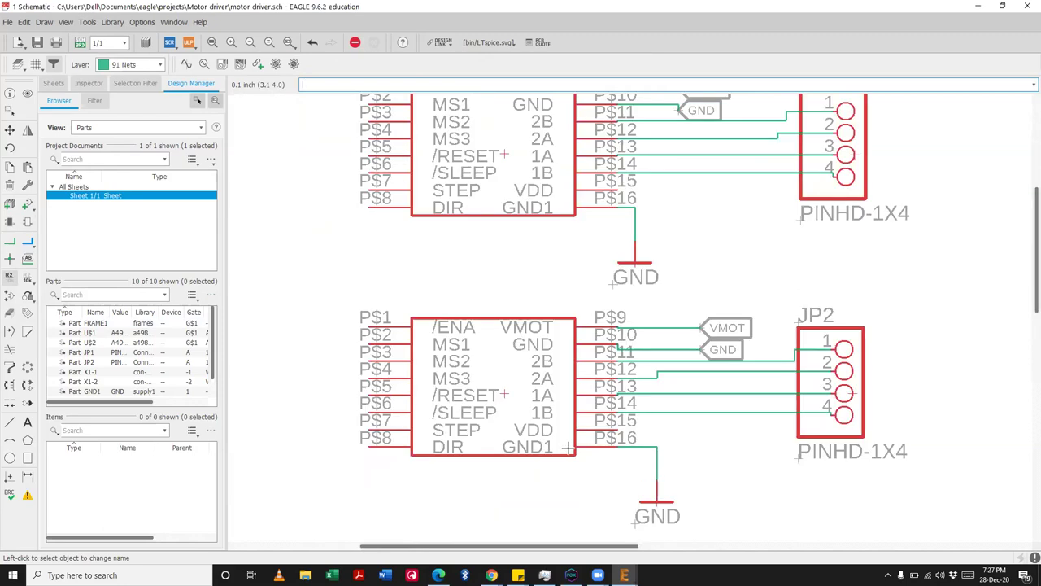
pyautogui.click(639, 447)
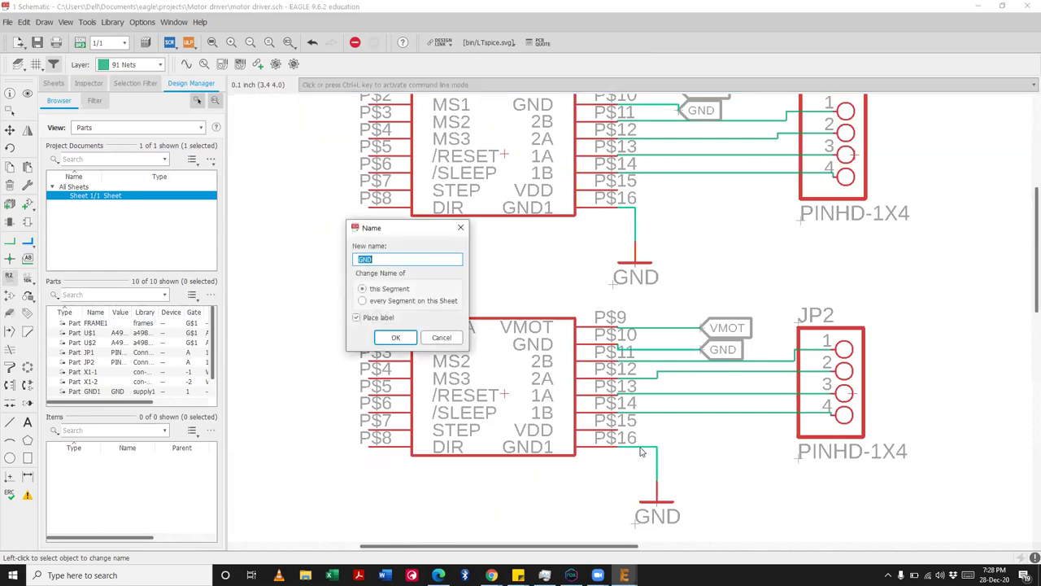
pyautogui.press('Escape')
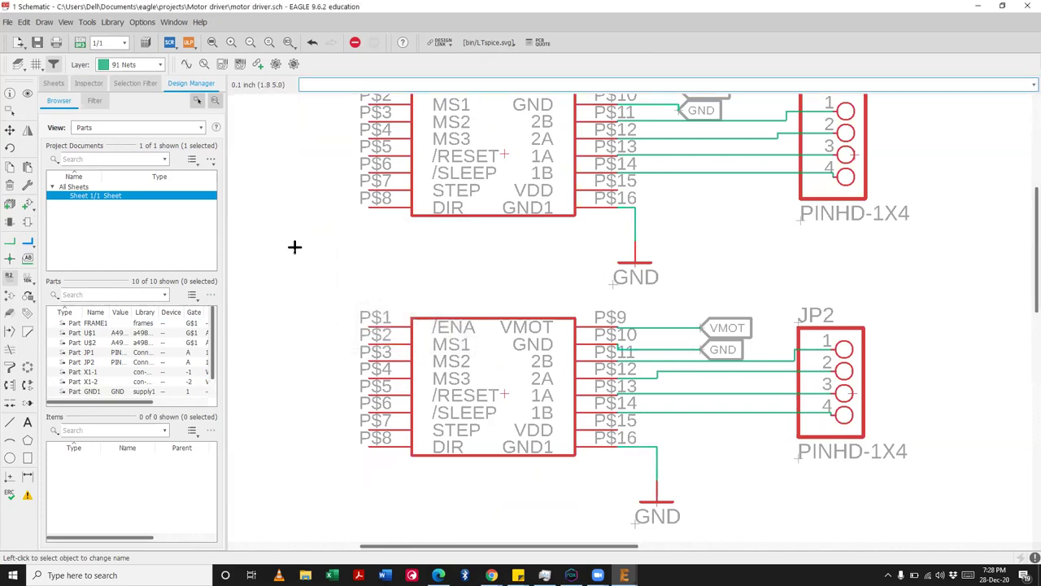
# Step: Save the motor driver schematic
pyautogui.scroll(-2, 379, 275)
pyautogui.hotkey('ctrl', 's')
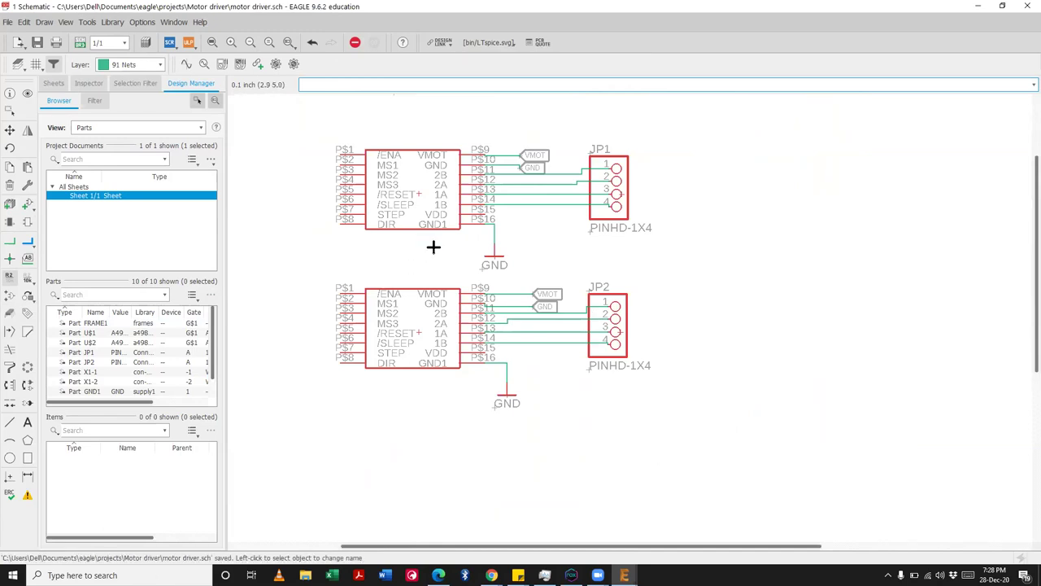
pyautogui.scroll(-3, 433, 246)
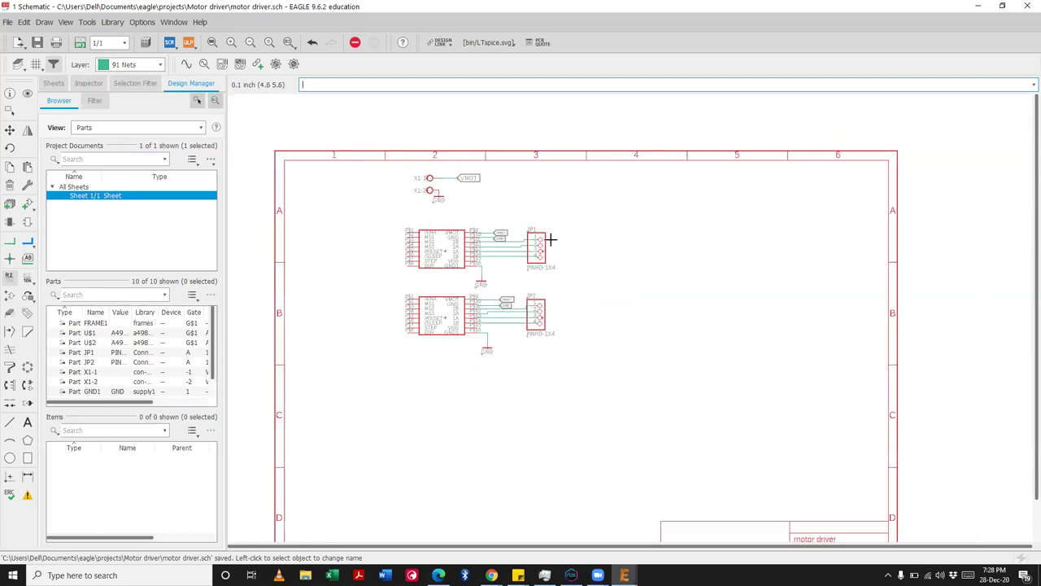
pyautogui.scroll(-2, 463, 198)
pyautogui.scroll(3, 448, 252)
pyautogui.scroll(2, 434, 218)
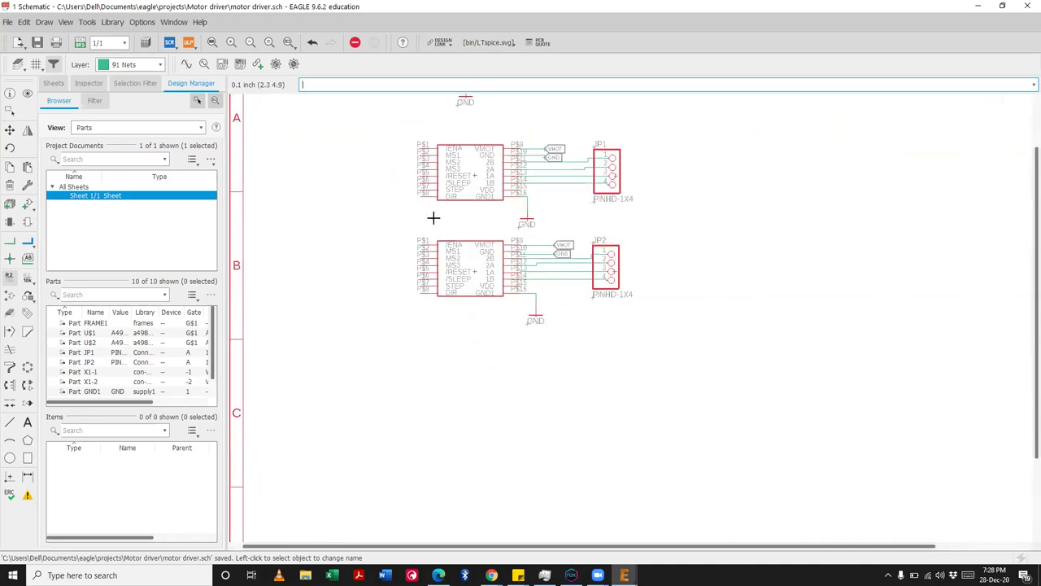
pyautogui.scroll(1, 433, 218)
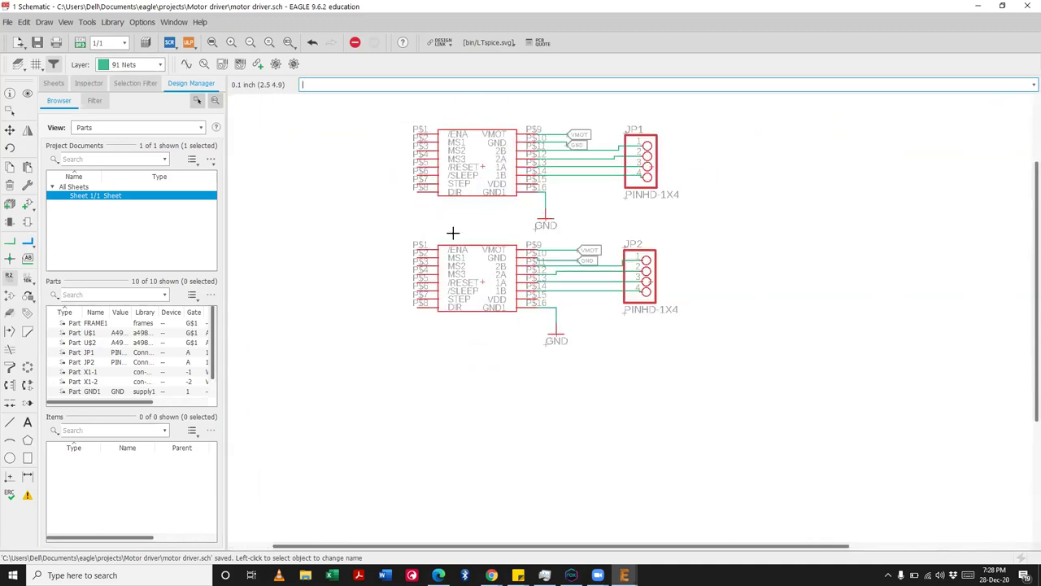
# Step: Connect the /SLEEP pin of the upper A4988 module to its /RESET pin with a net looping out beside the module
pyautogui.scroll(-1, 442, 265)
pyautogui.scroll(2, 453, 157)
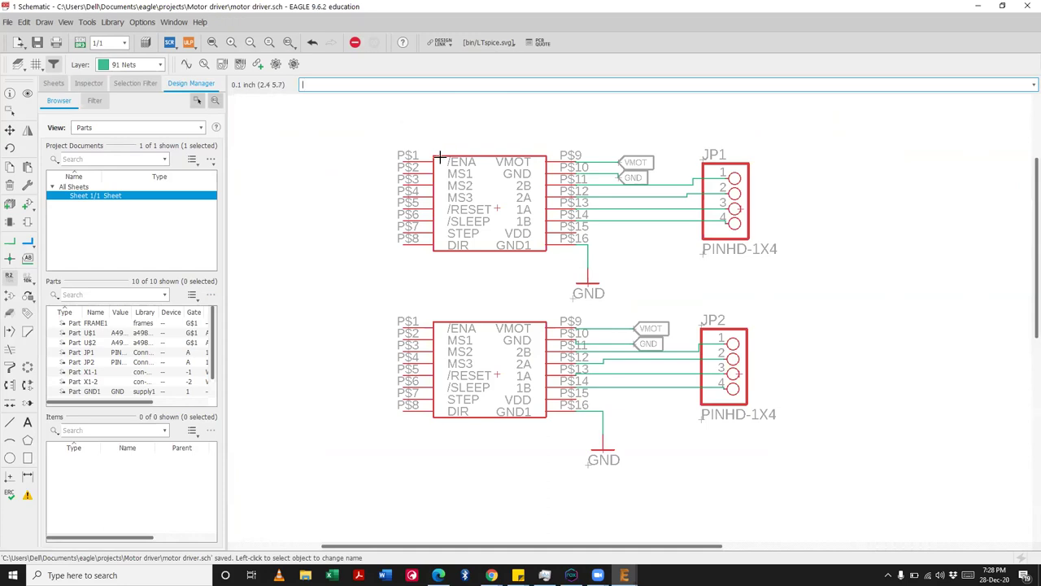
pyautogui.scroll(-2, 449, 200)
pyautogui.scroll(-1, 479, 223)
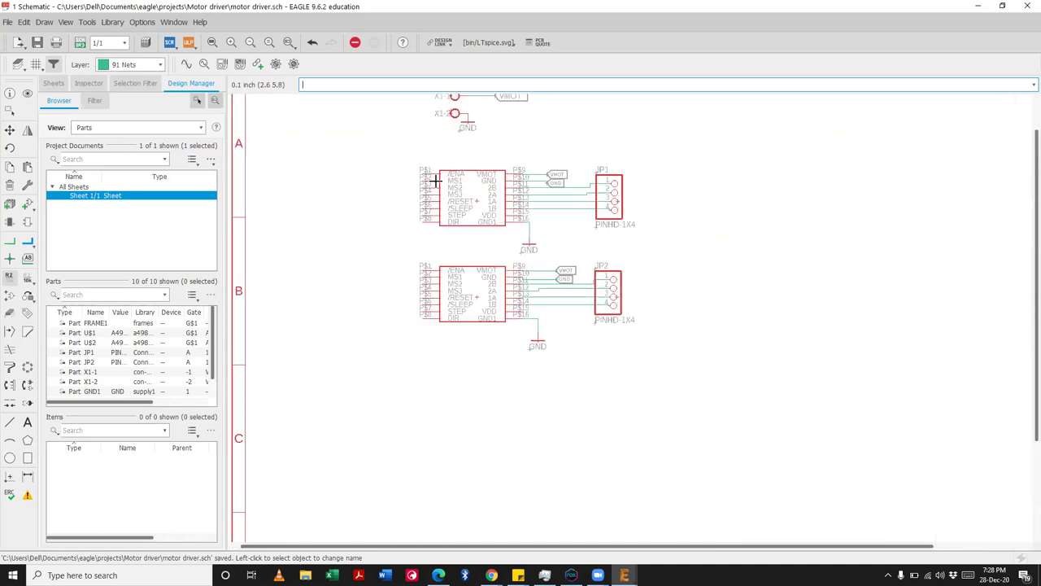
pyautogui.scroll(3, 435, 183)
pyautogui.click(10, 242)
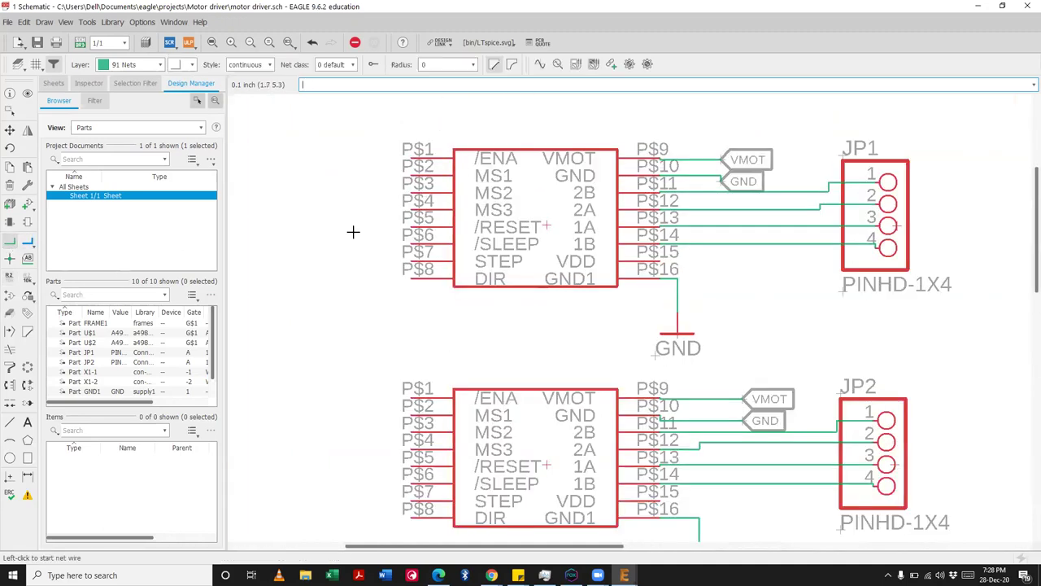
pyautogui.scroll(1, 414, 225)
pyautogui.click(411, 248)
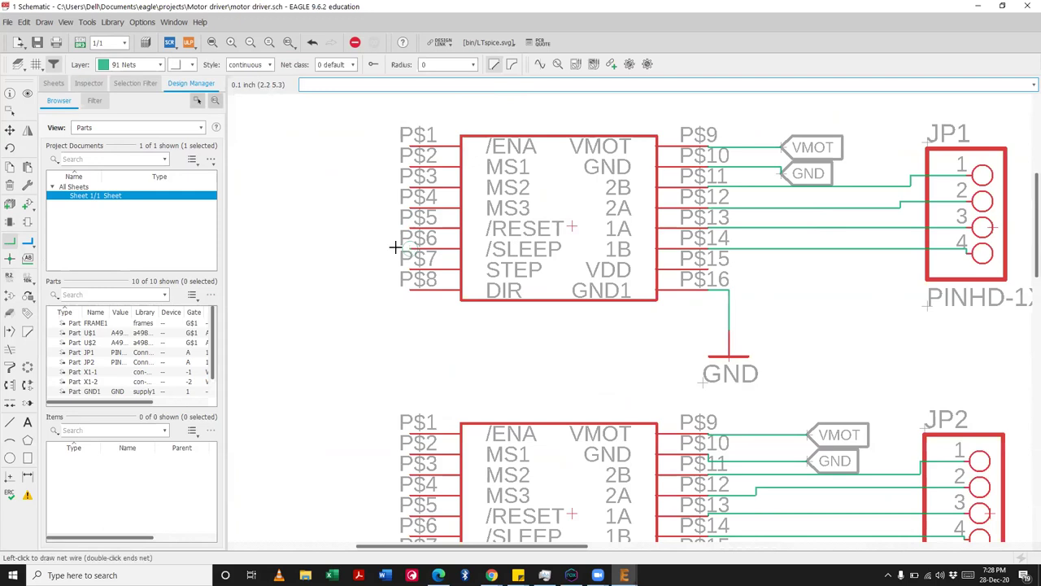
pyautogui.click(330, 236)
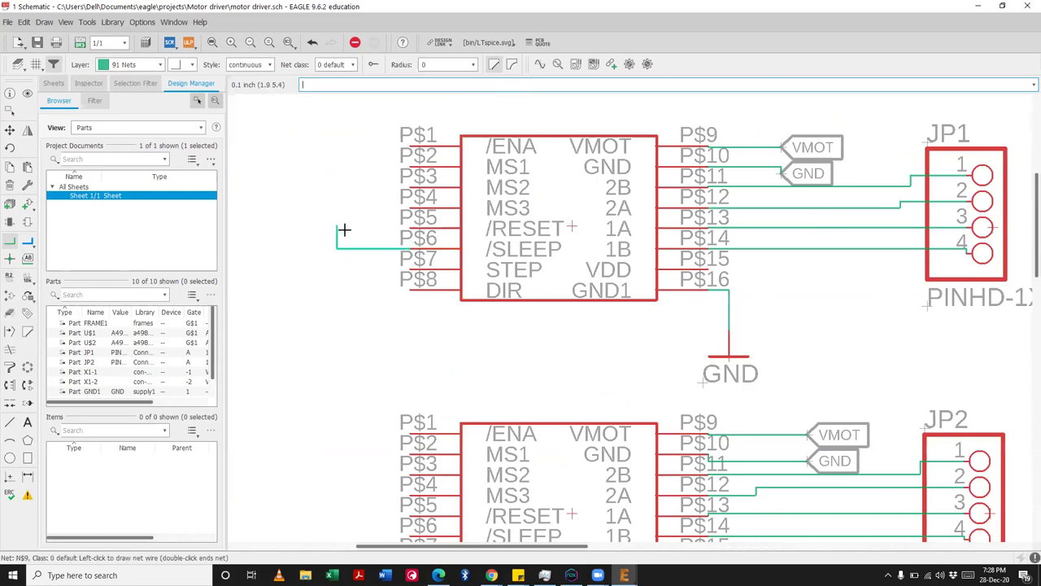
pyautogui.click(411, 229)
pyautogui.scroll(-2, 462, 227)
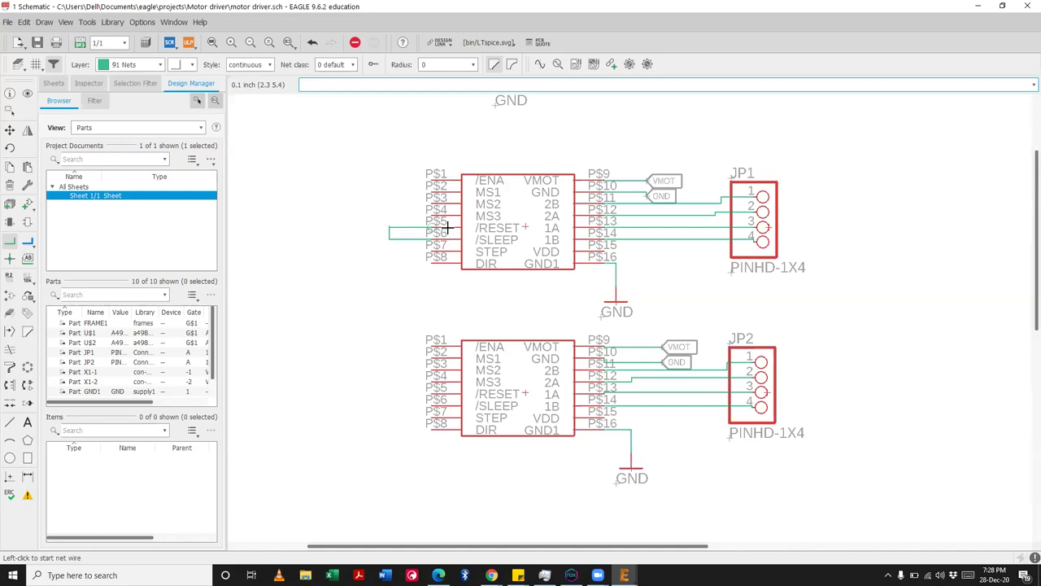
pyautogui.click(492, 575)
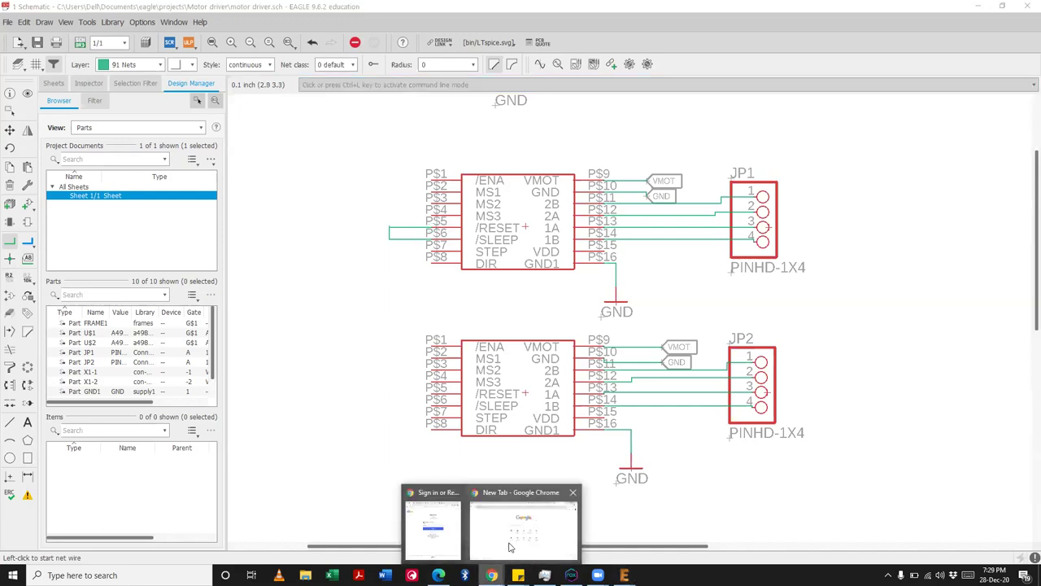
pyautogui.moveTo(506, 544)
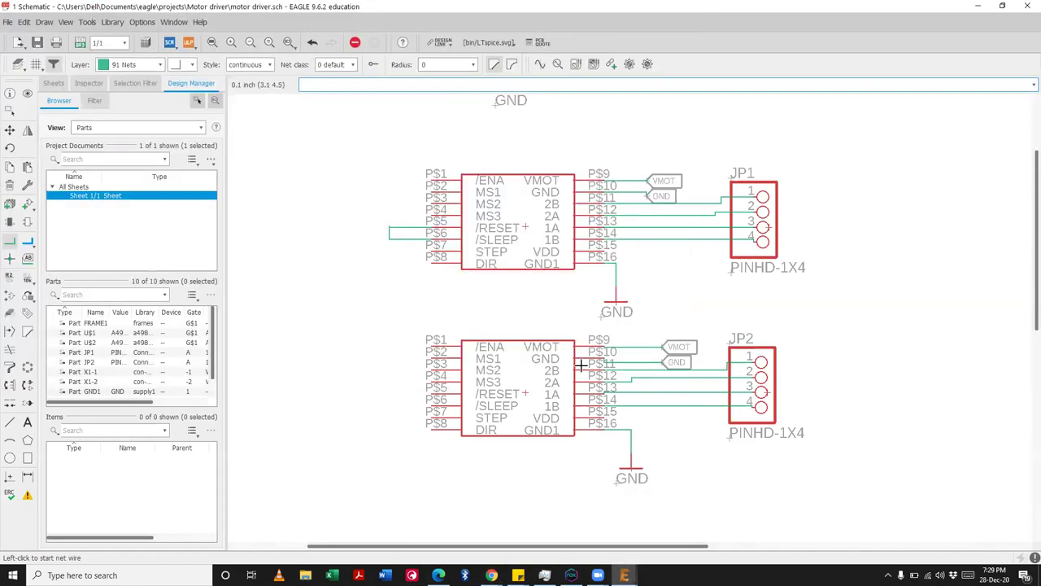
# Step: Connect the lower A4988 module's /SLEEP pin to its /RESET pin with a matching net loop
pyautogui.click(10, 241)
pyautogui.scroll(2, 442, 361)
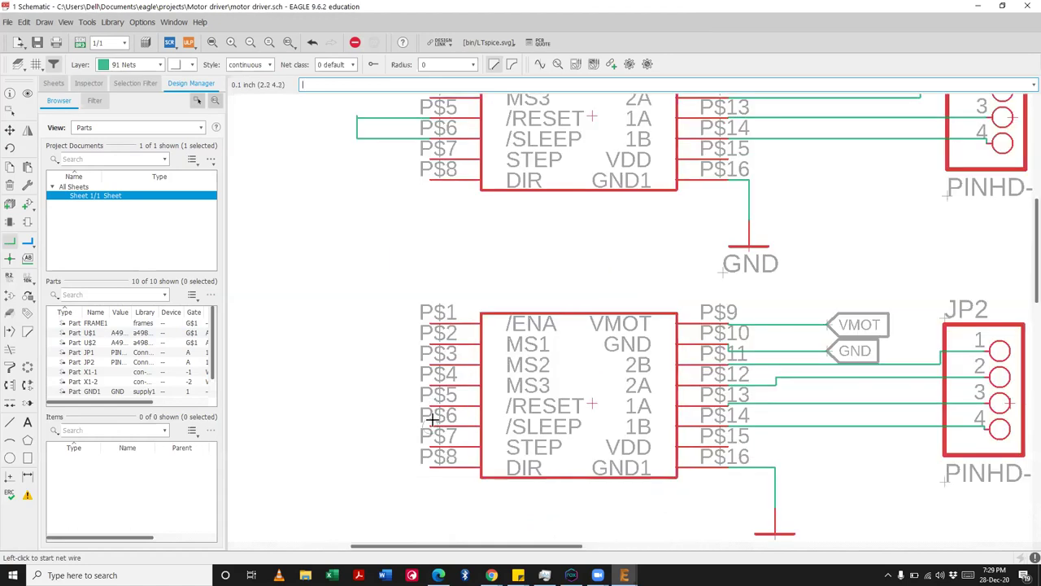
pyautogui.click(428, 425)
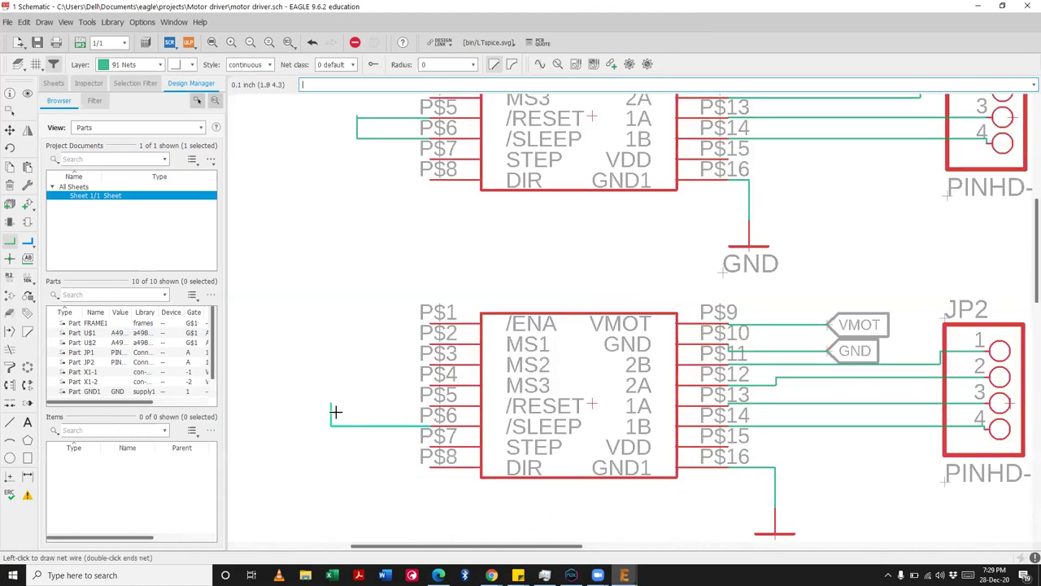
pyautogui.click(334, 408)
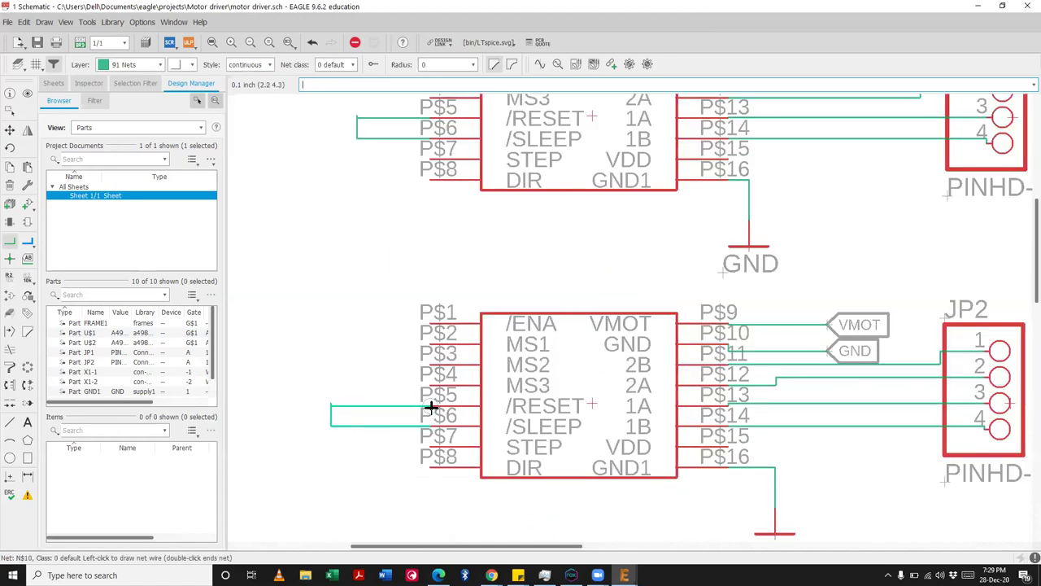
pyautogui.click(431, 407)
pyautogui.scroll(-5, 429, 409)
pyautogui.scroll(3, 423, 414)
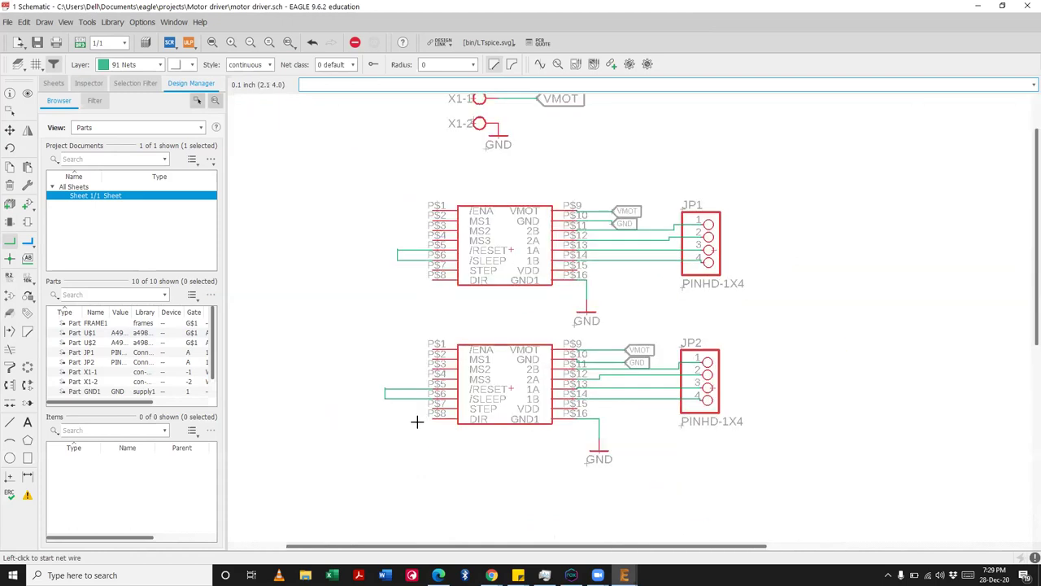
pyautogui.scroll(1, 416, 422)
pyautogui.scroll(-3, 560, 448)
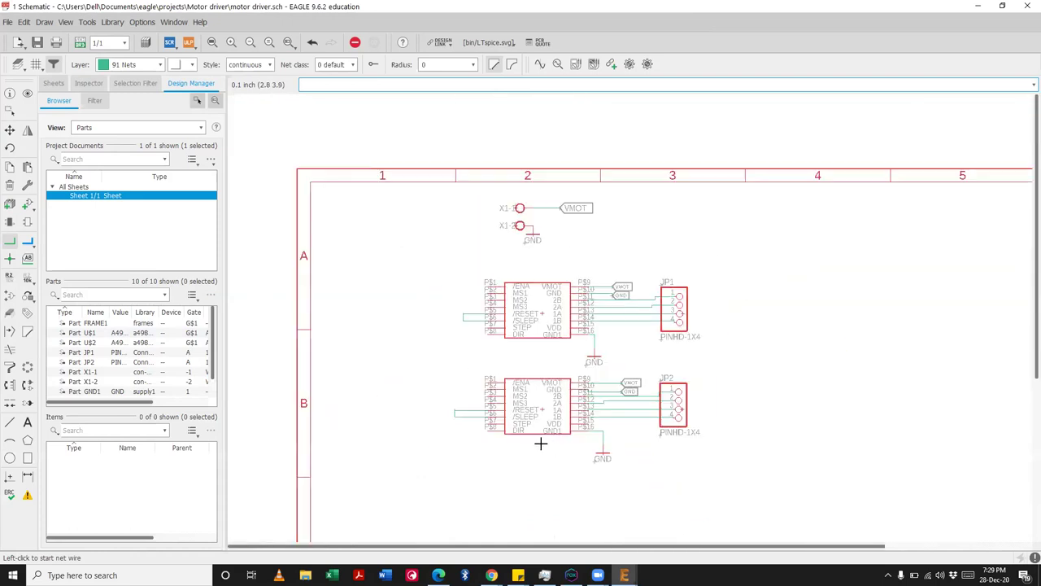
pyautogui.scroll(2, 540, 443)
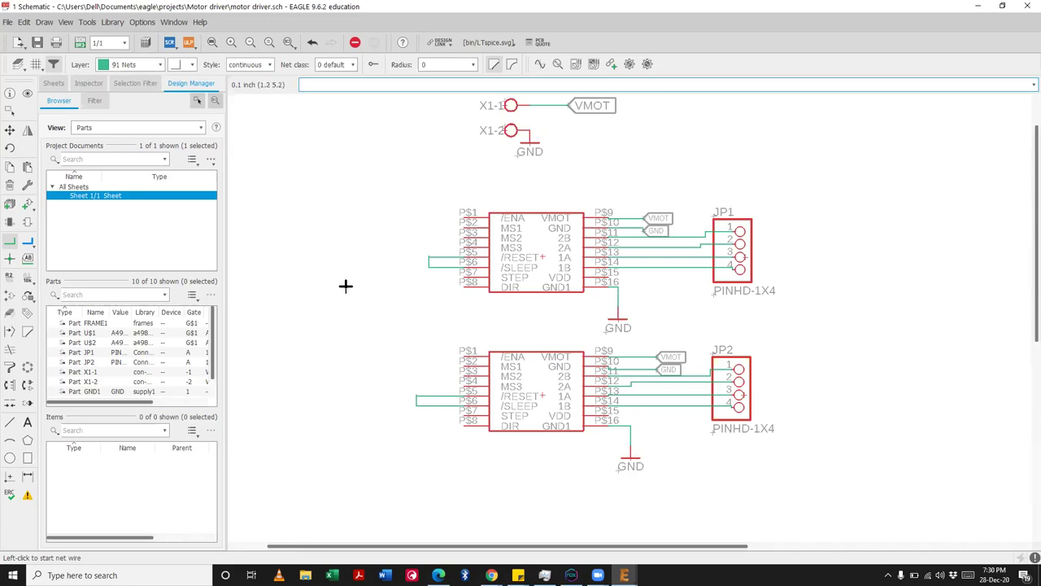
pyautogui.scroll(-2, 574, 309)
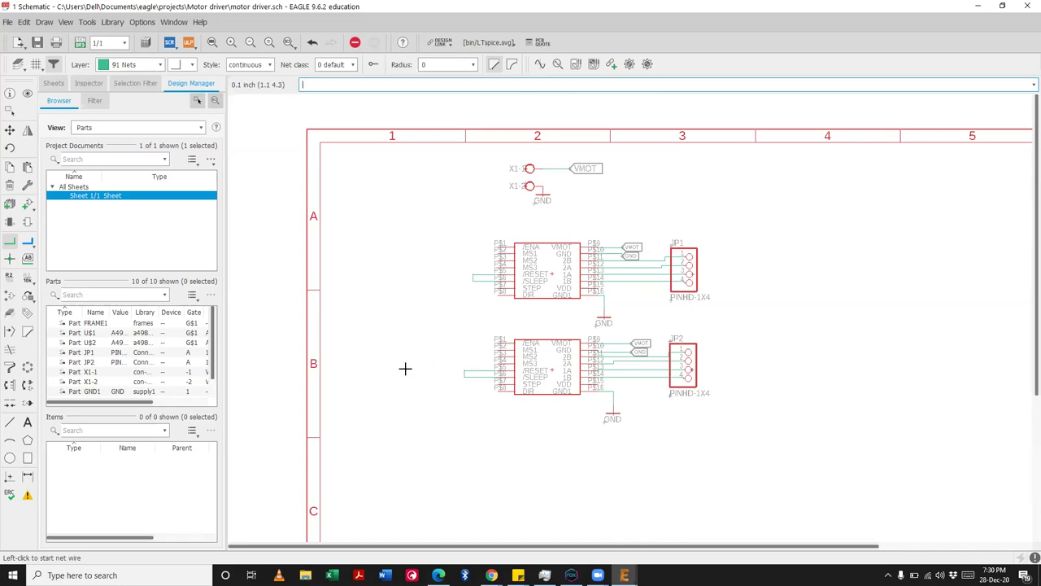
# Step: Clear the previous GND part search and search the component libraries for PIN HEADER
pyautogui.click(27, 205)
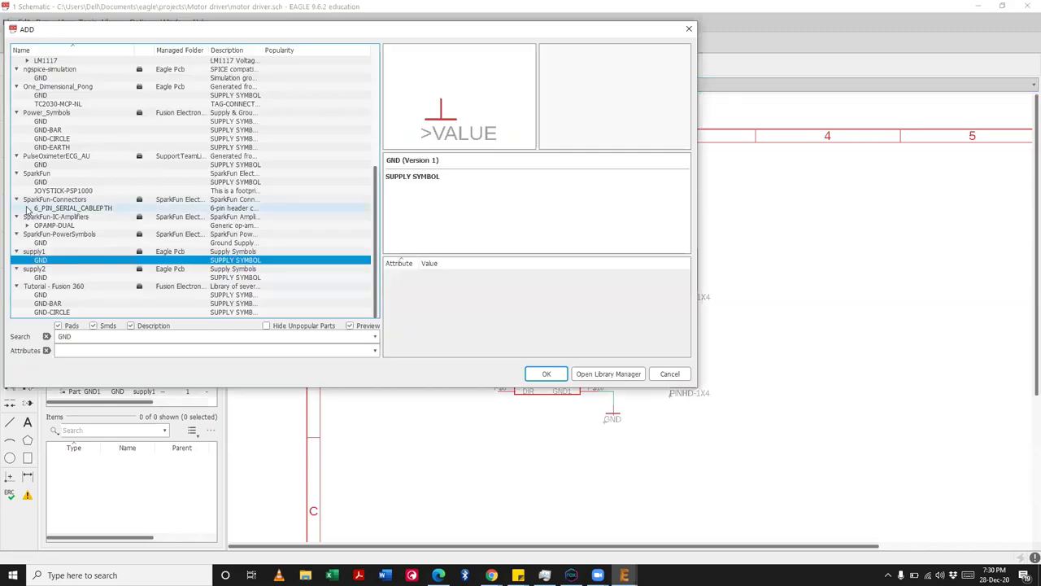
pyautogui.press('BackSpace')
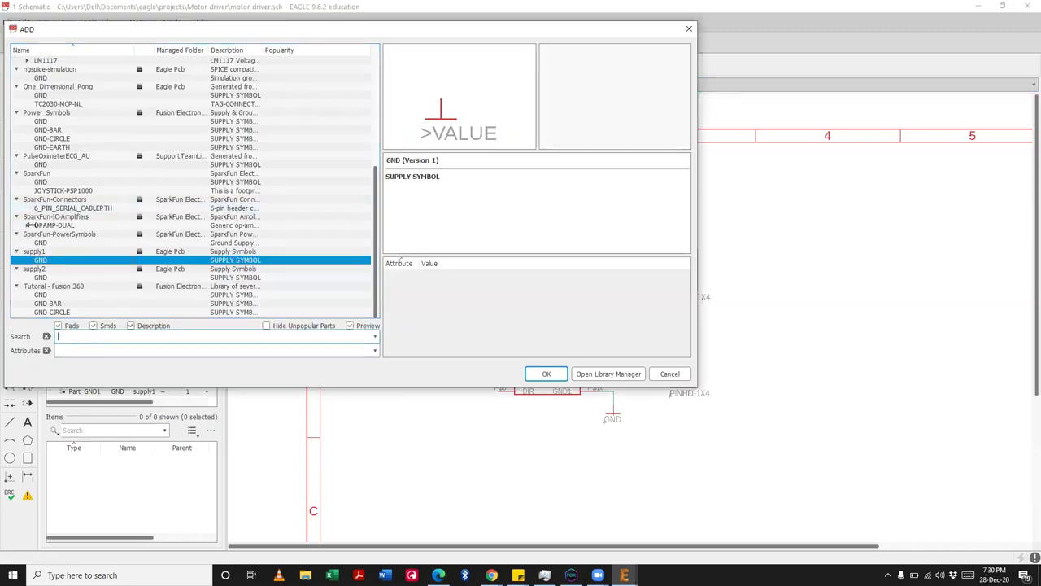
pyautogui.press('Return')
pyautogui.scroll(-15, 49, 204)
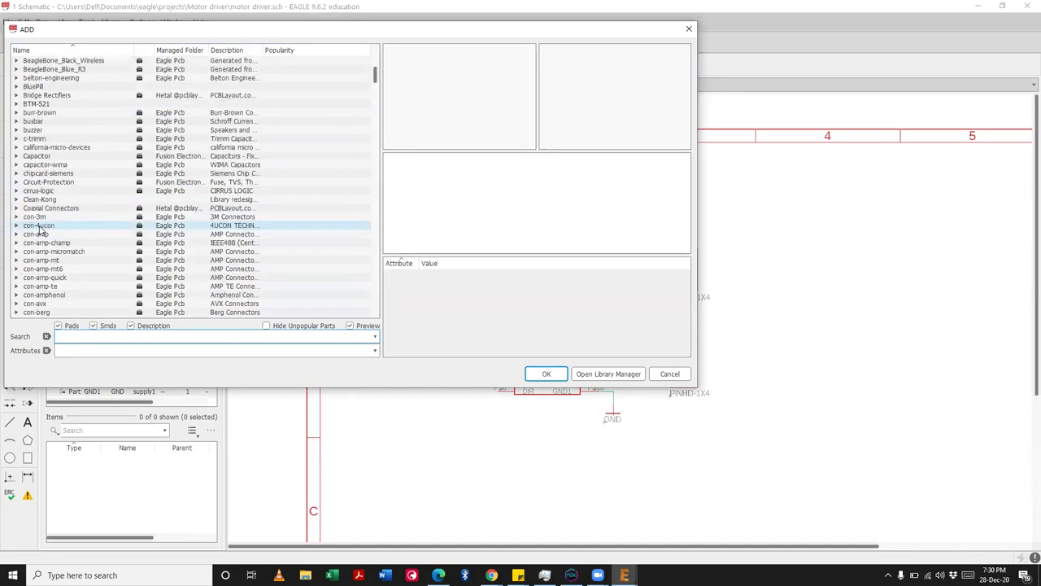
pyautogui.scroll(-5, 37, 231)
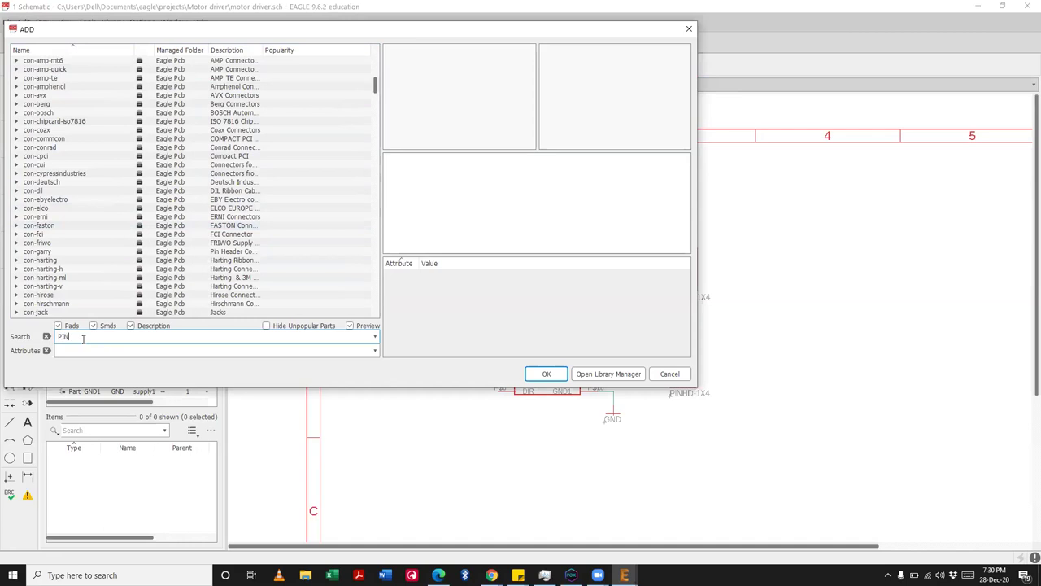
pyautogui.write('DER')
pyautogui.click(82, 340)
pyautogui.press('Return')
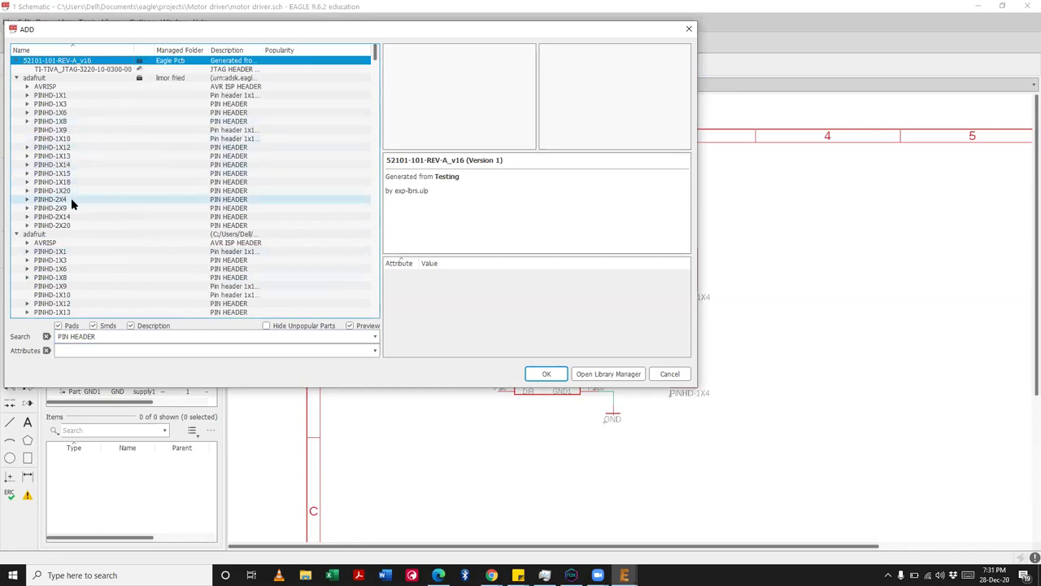
# Step: Choose the straight PINHD-2X6 header with the 2X06 footprint from the Connector library for placement
pyautogui.scroll(-5, 71, 197)
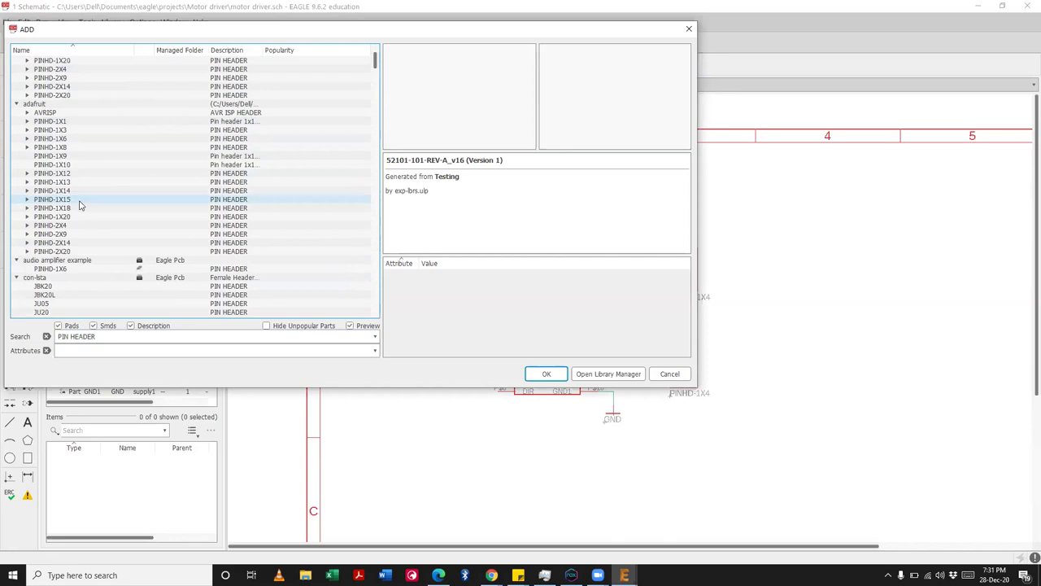
pyautogui.scroll(-12, 82, 204)
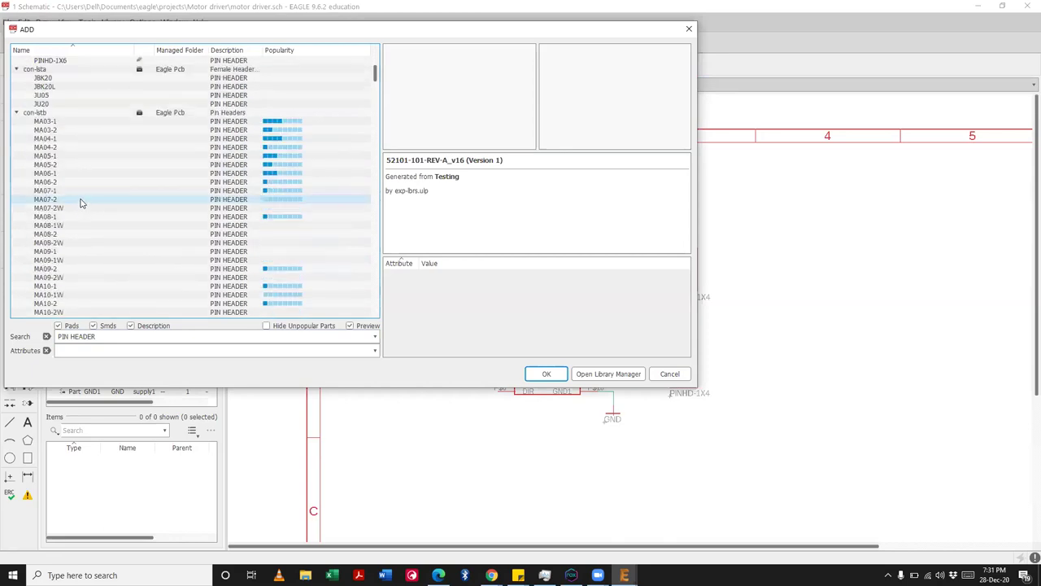
pyautogui.scroll(-12, 81, 201)
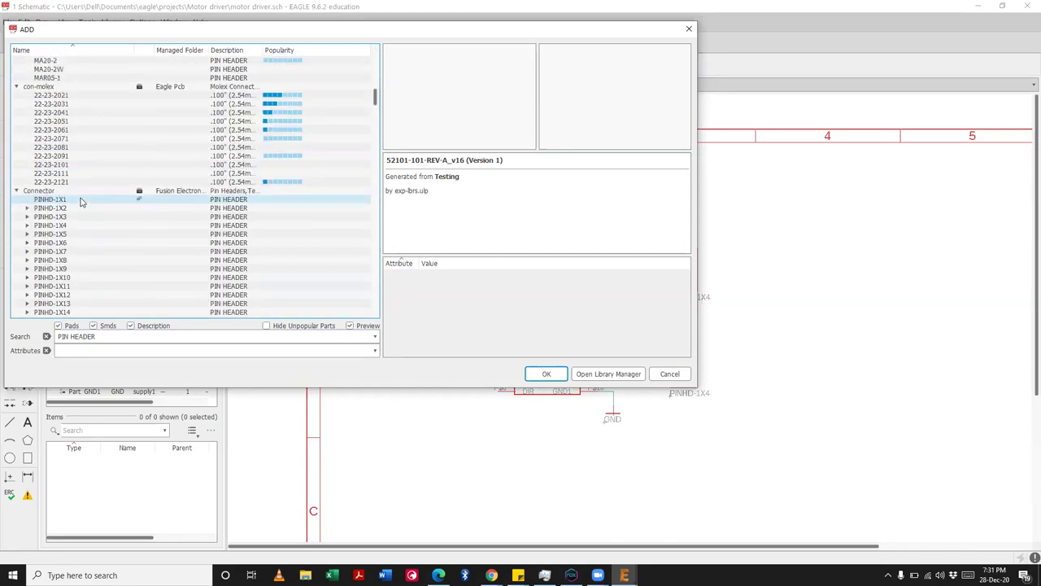
pyautogui.click(81, 202)
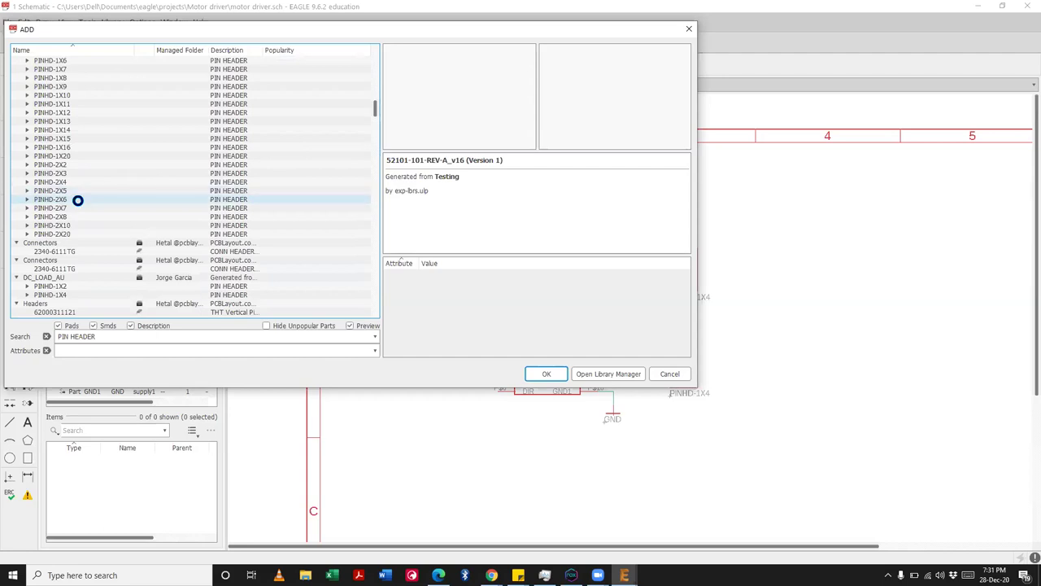
pyautogui.click(29, 200)
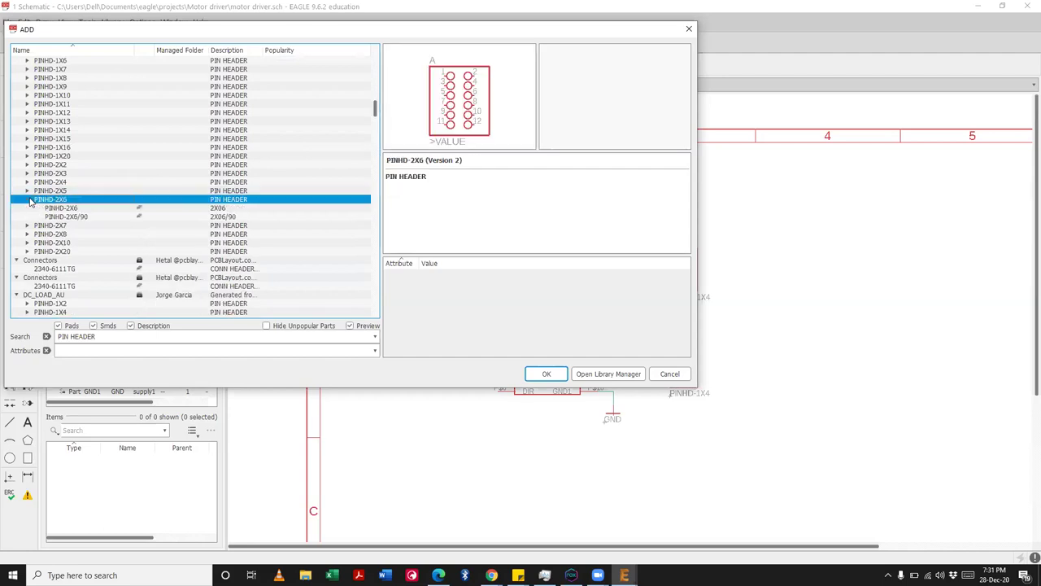
pyautogui.click(72, 210)
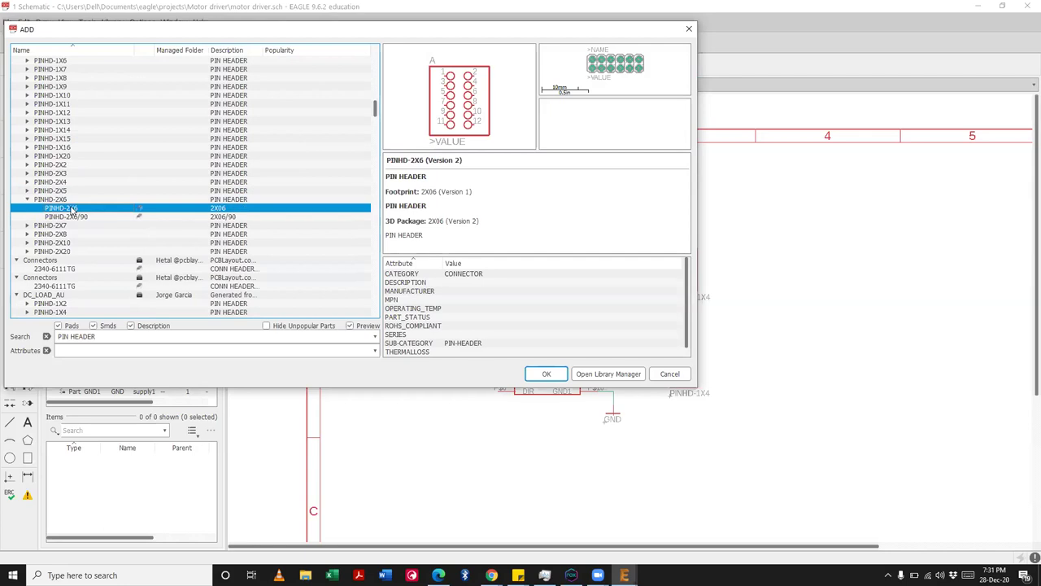
pyautogui.click(548, 374)
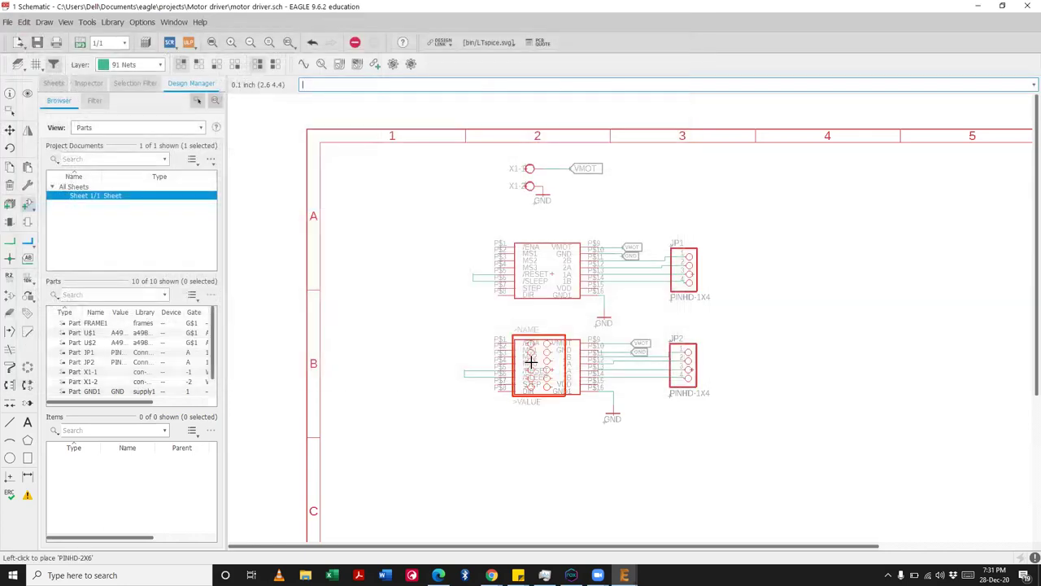
# Step: Place one PINHD-2X6 header in the empty area to the right of JP1 and JP2, and end part placement
pyautogui.scroll(-2, 387, 299)
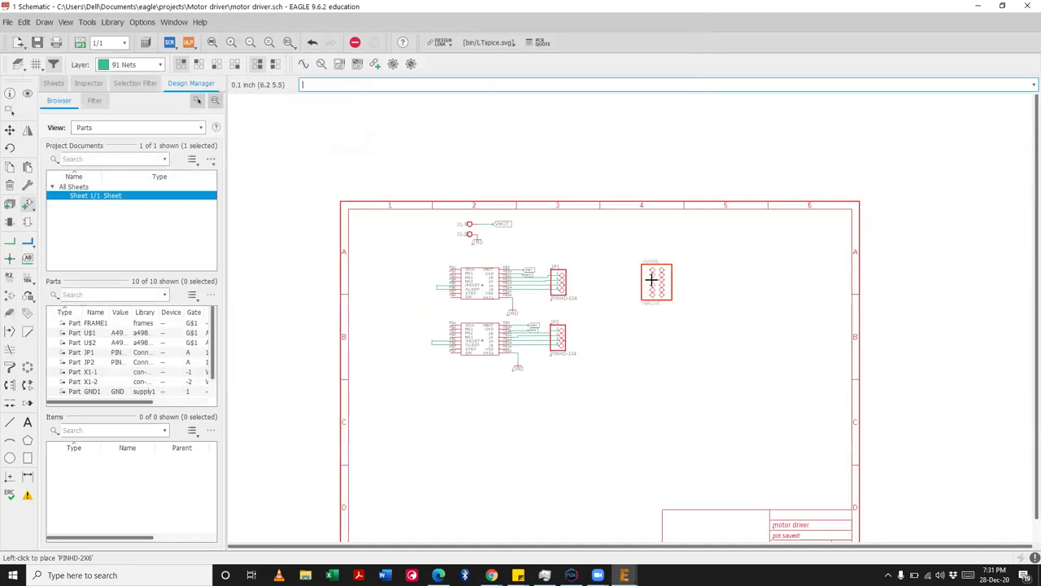
pyautogui.scroll(2, 654, 279)
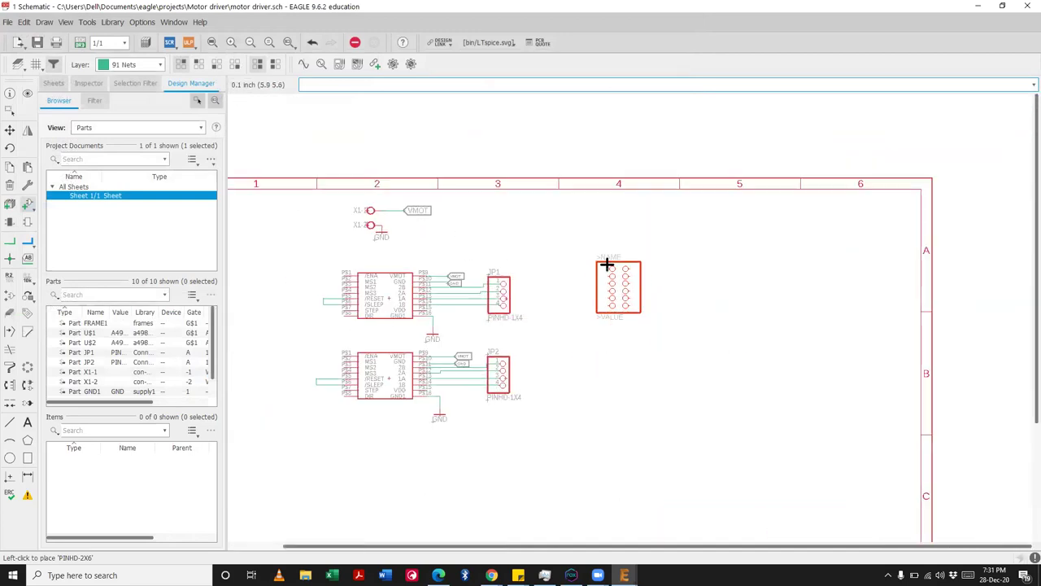
pyautogui.scroll(2, 606, 263)
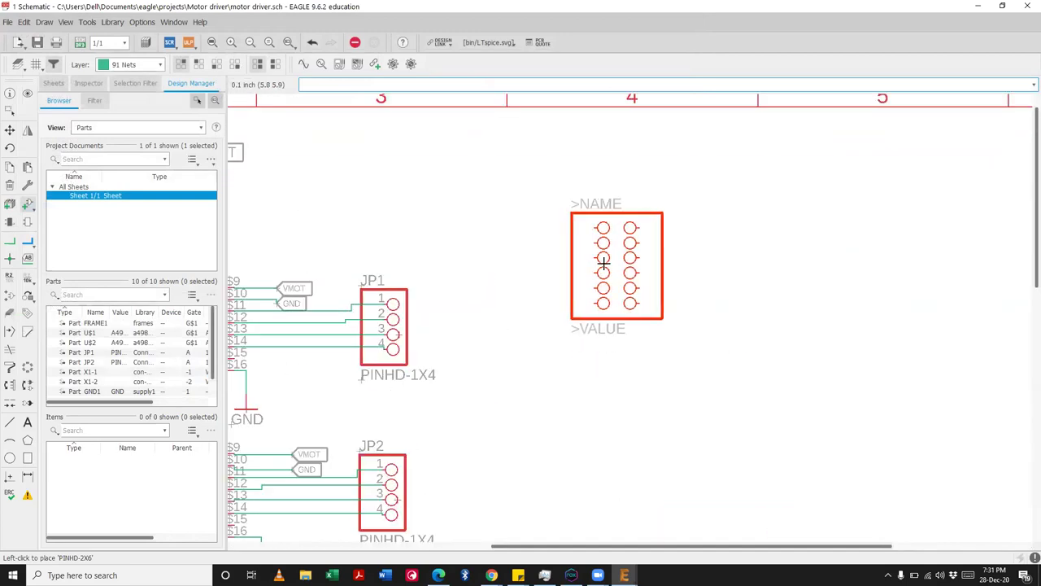
pyautogui.scroll(-2, 603, 262)
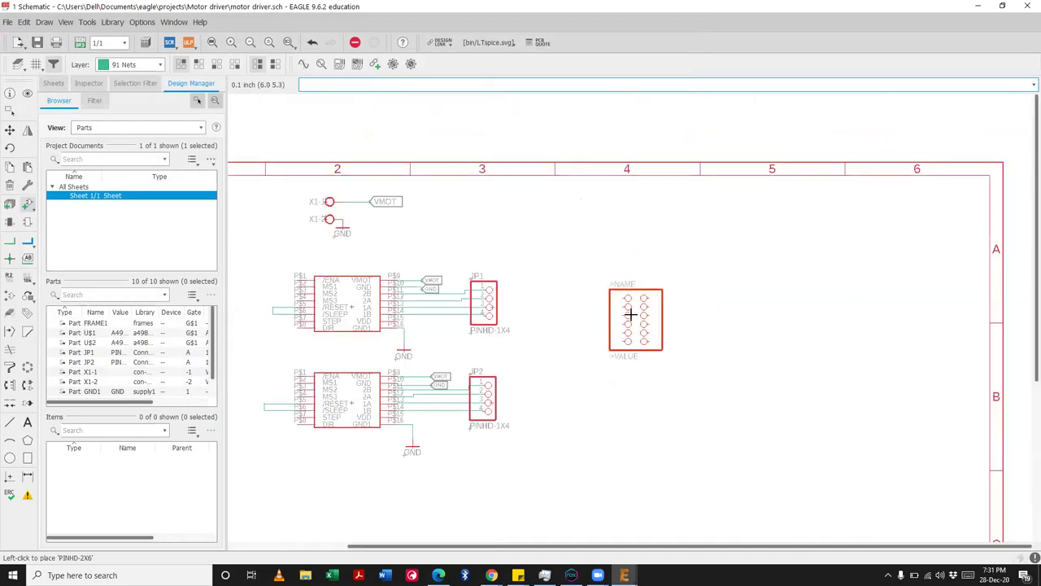
pyautogui.click(631, 327)
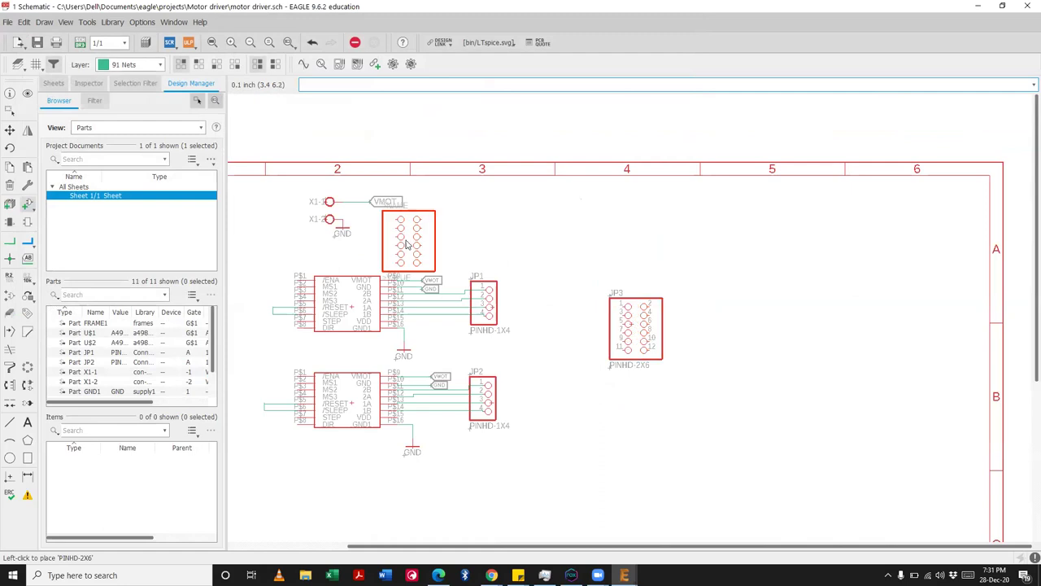
pyautogui.press('Escape')
pyautogui.press('Escape')
# Step: Try to draw a net from the upper A4988 module's MS1 pin out to the left, and undo it
pyautogui.scroll(3, 309, 305)
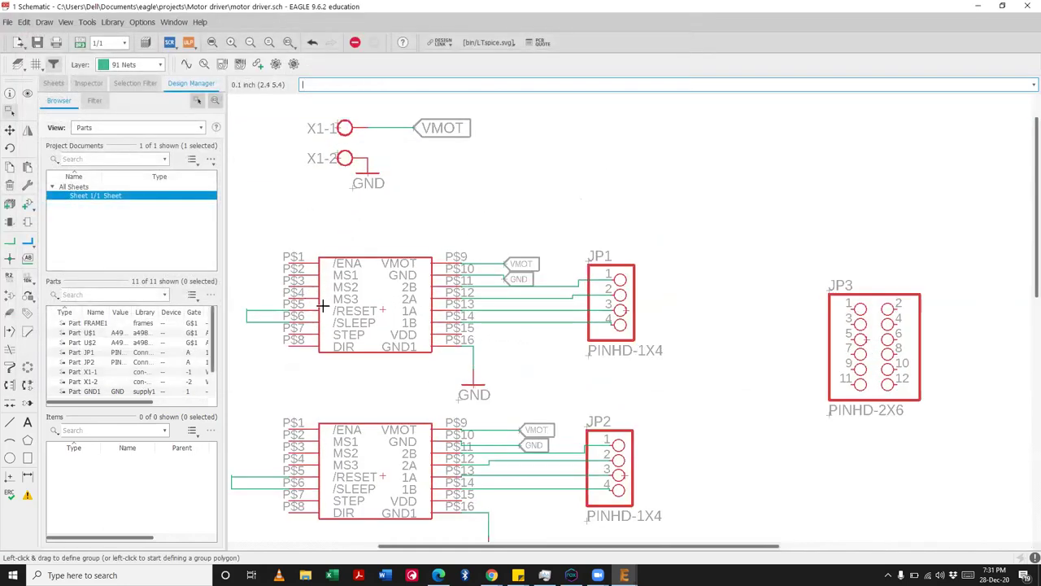
pyautogui.scroll(-3, 394, 302)
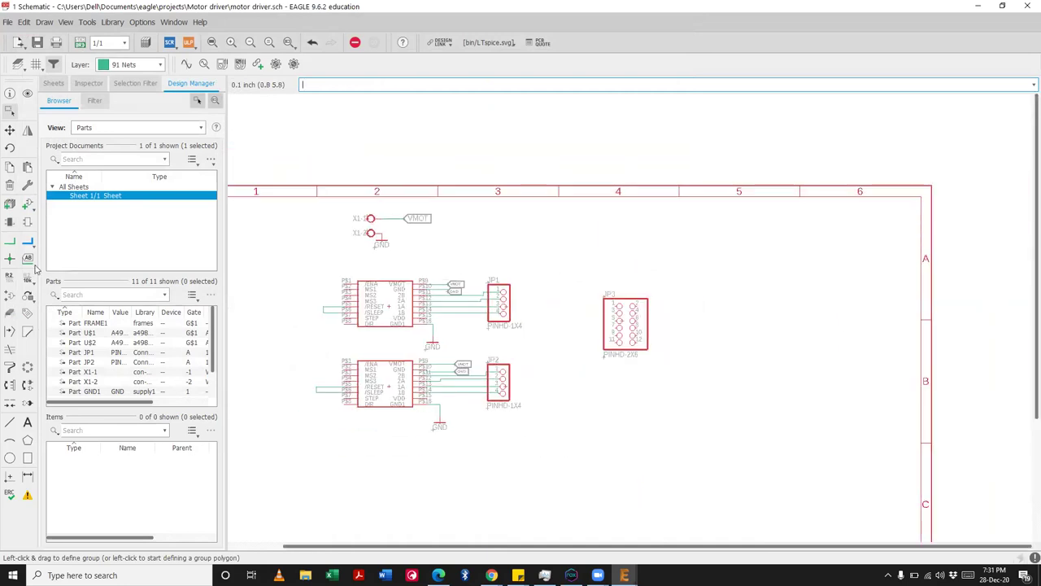
pyautogui.click(10, 241)
pyautogui.scroll(4, 322, 298)
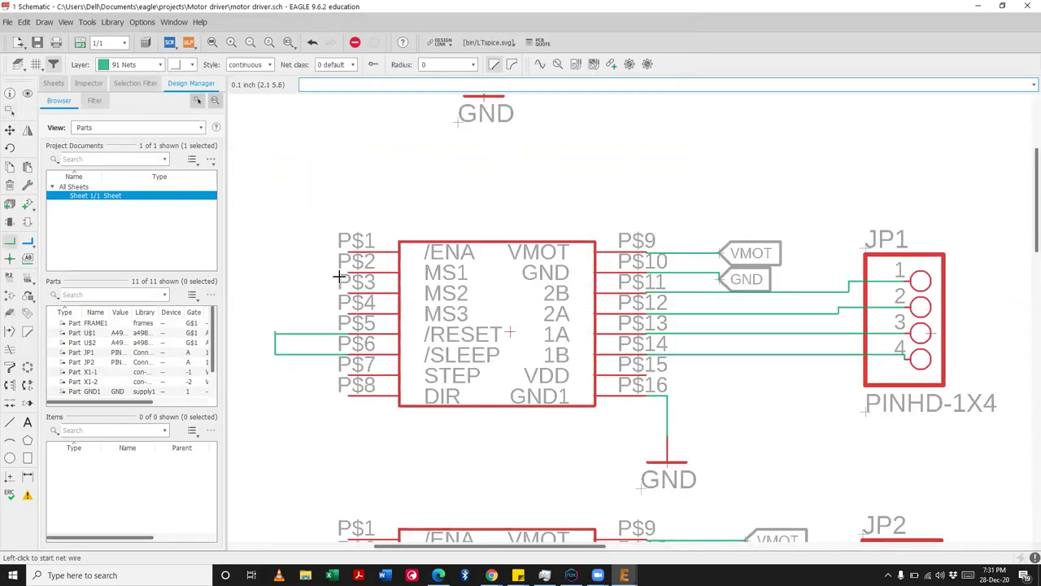
pyautogui.click(349, 273)
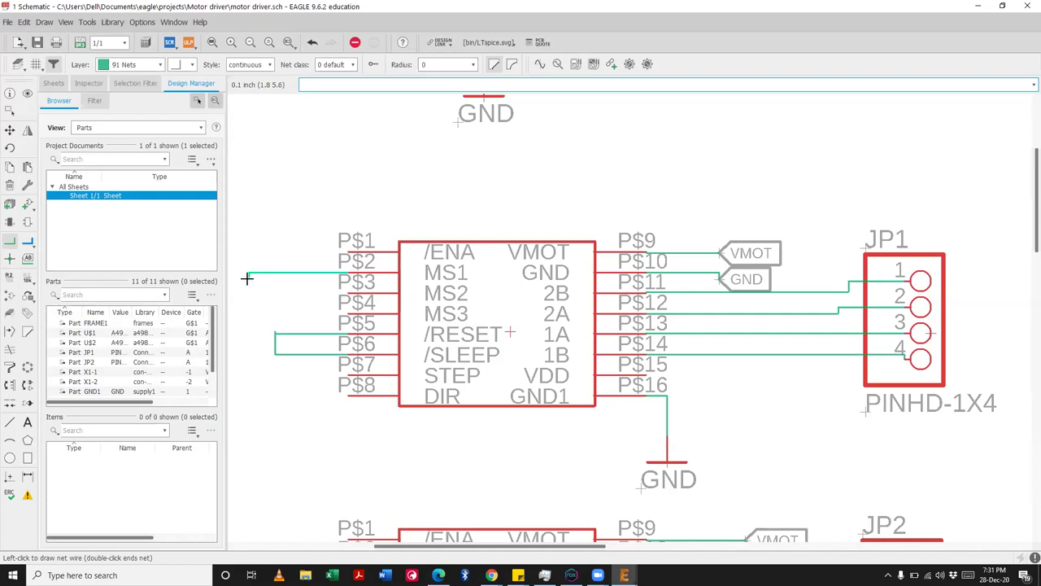
pyautogui.click(249, 274)
pyautogui.doubleClick(274, 274)
pyautogui.click(274, 279)
pyautogui.doubleClick(249, 279)
pyautogui.hotkey('ctrl', 'z')
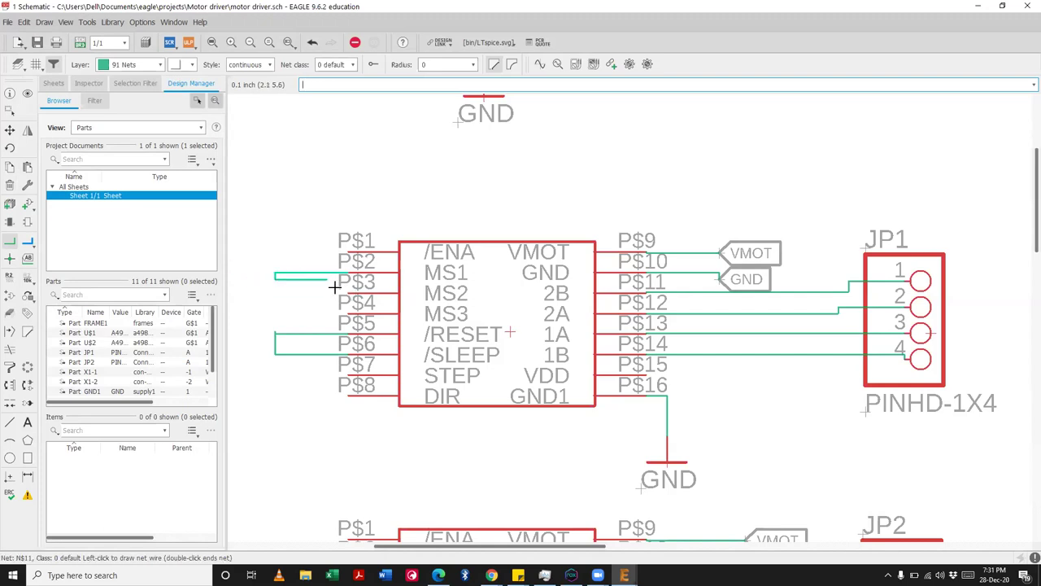
pyautogui.hotkey('ctrl', 'z')
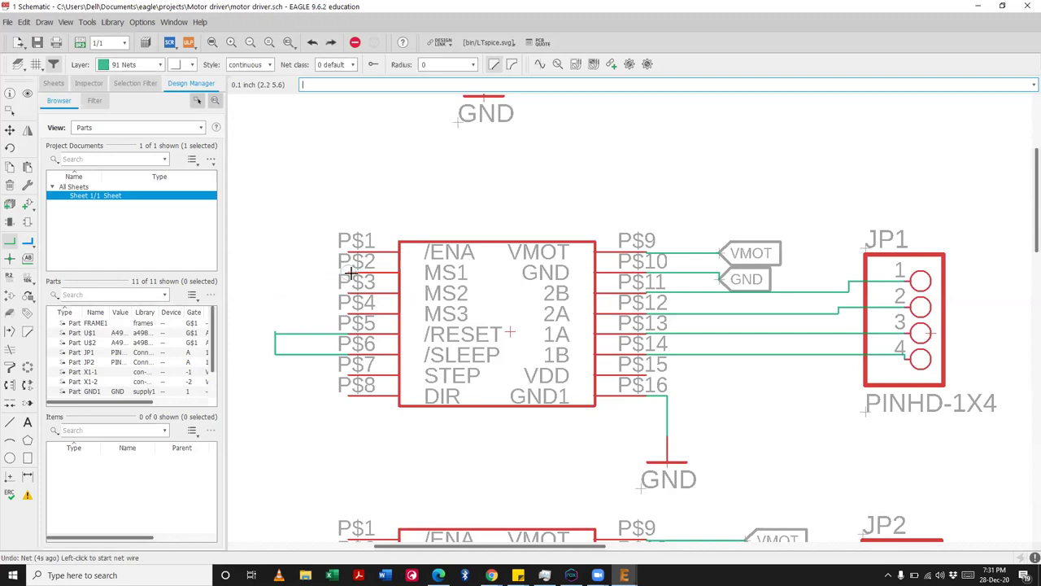
pyautogui.click(344, 273)
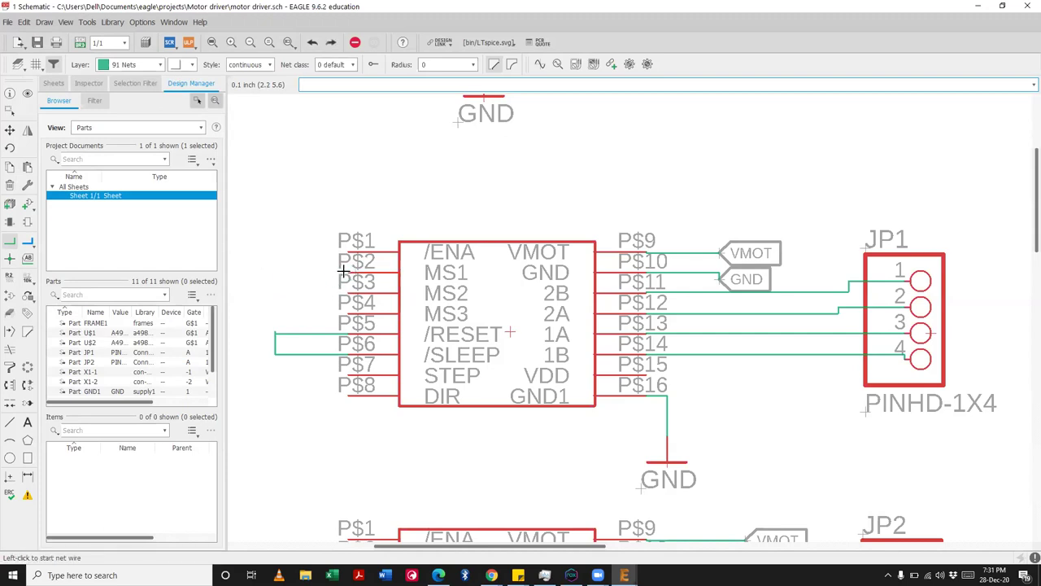
pyautogui.rightClick(265, 271)
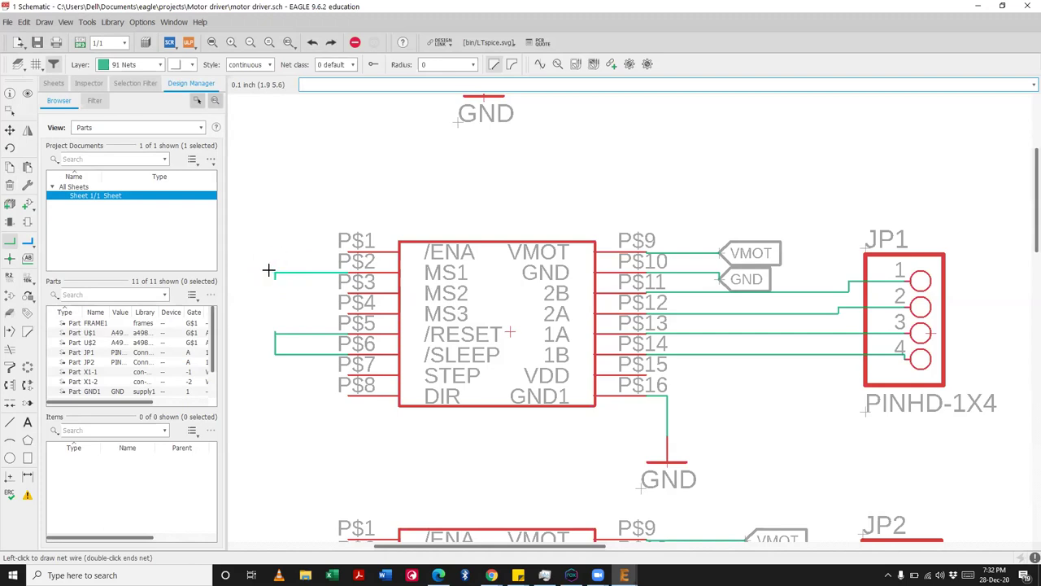
pyautogui.press('Escape')
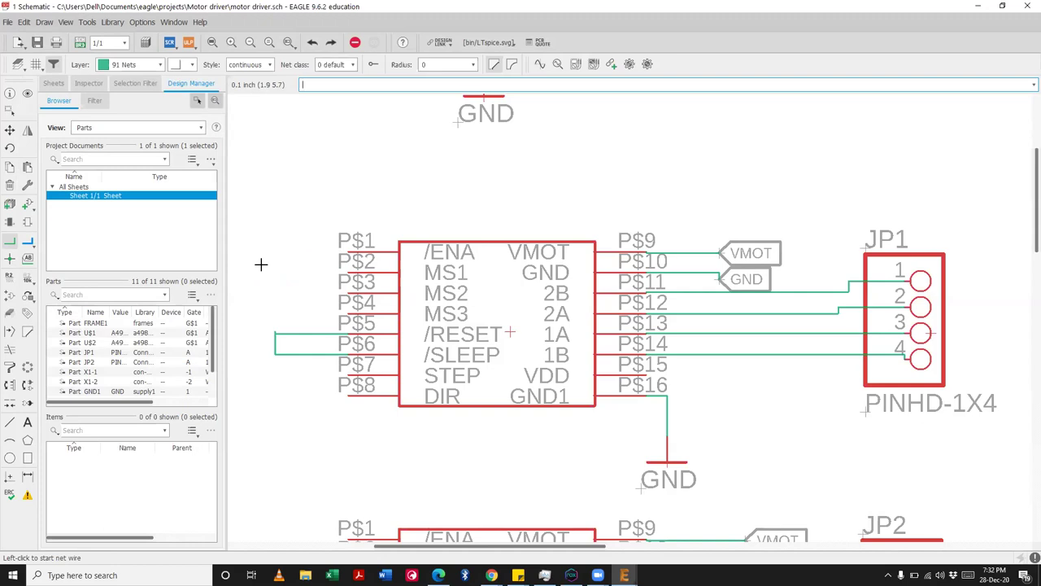
# Step: Draw an open-ended net from the upper A4988 module's MS1 pin, running left, up past /ENA and left again
pyautogui.scroll(-3, 416, 277)
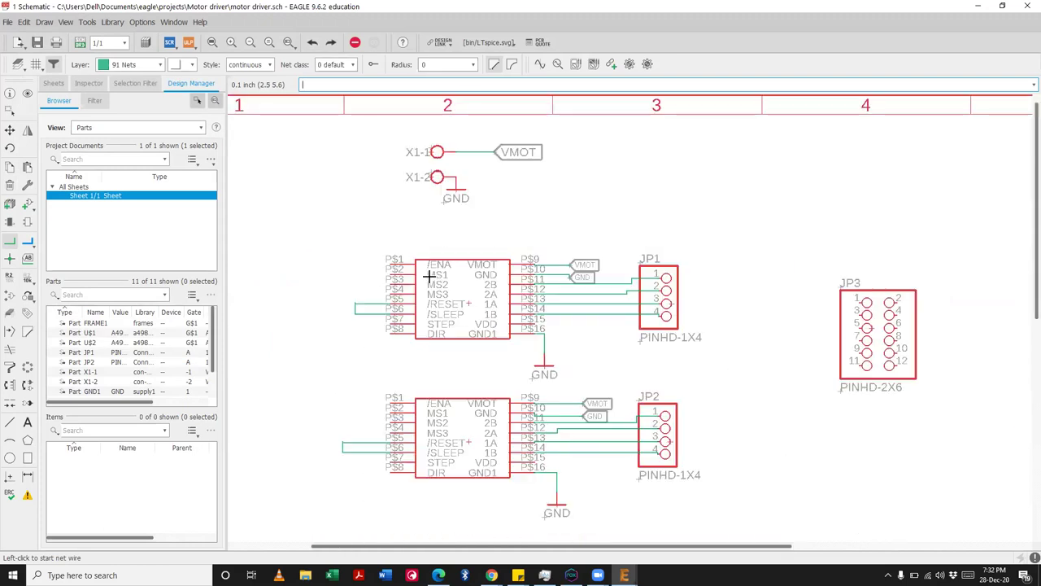
pyautogui.scroll(2, 420, 312)
pyautogui.scroll(-3, 418, 311)
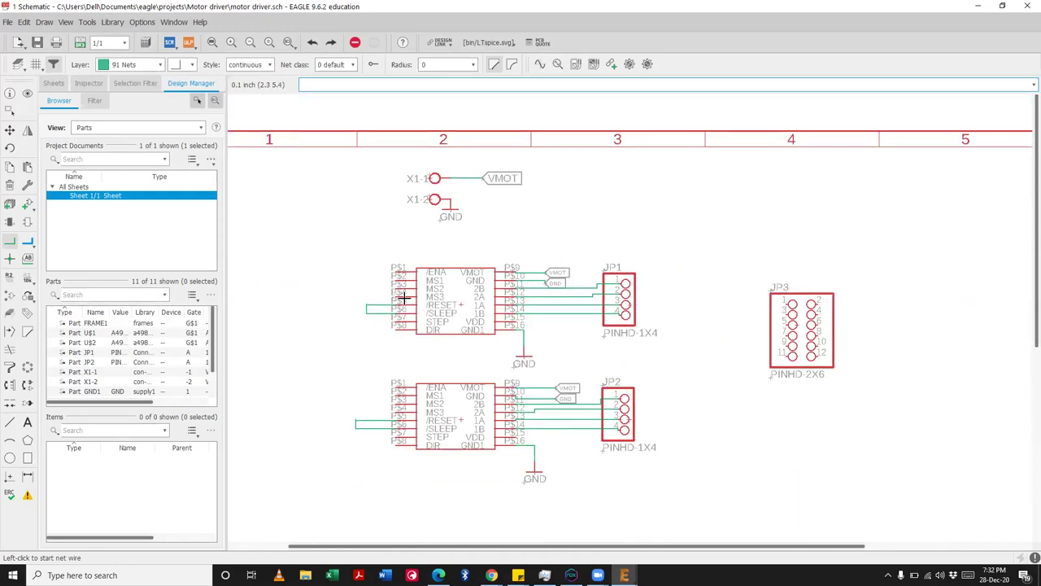
pyautogui.scroll(4, 396, 299)
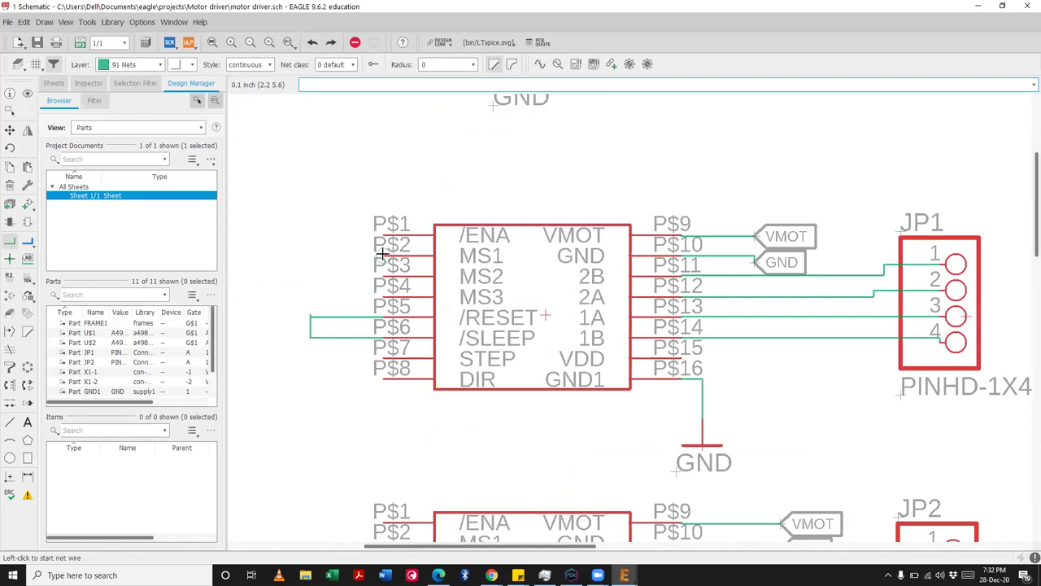
pyautogui.click(383, 255)
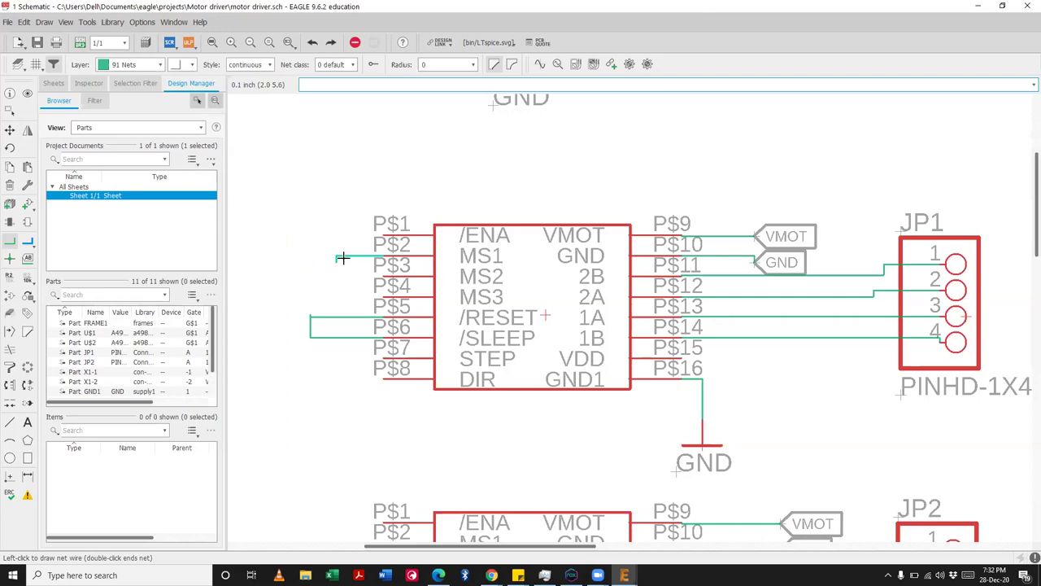
pyautogui.click(310, 210)
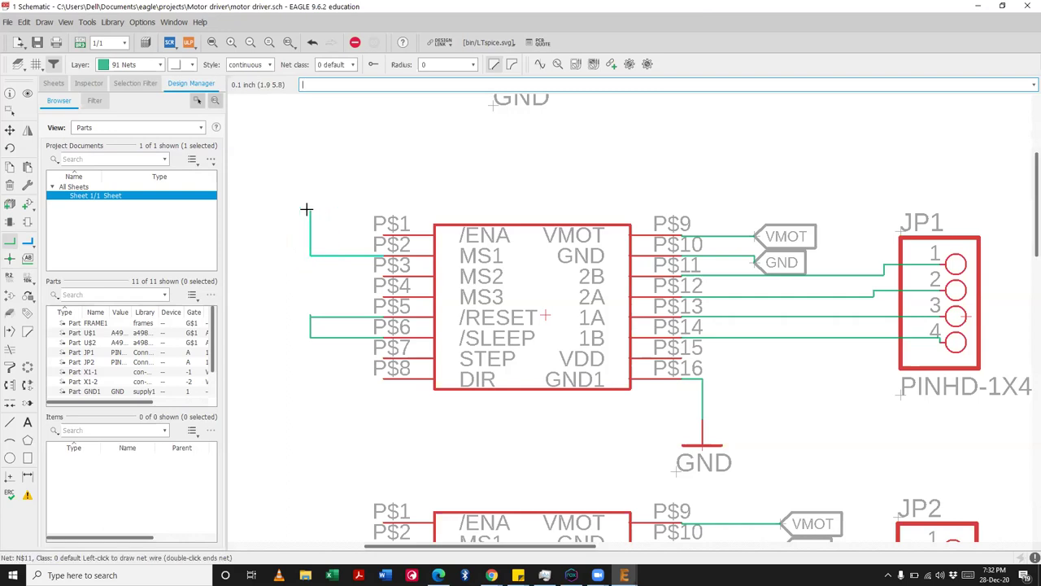
pyautogui.doubleClick(279, 210)
# Step: Draw similar open-ended stepped nets from the upper module's MS2 and MS3 pins, each staggered further left and lower than the previous one
pyautogui.click(372, 275)
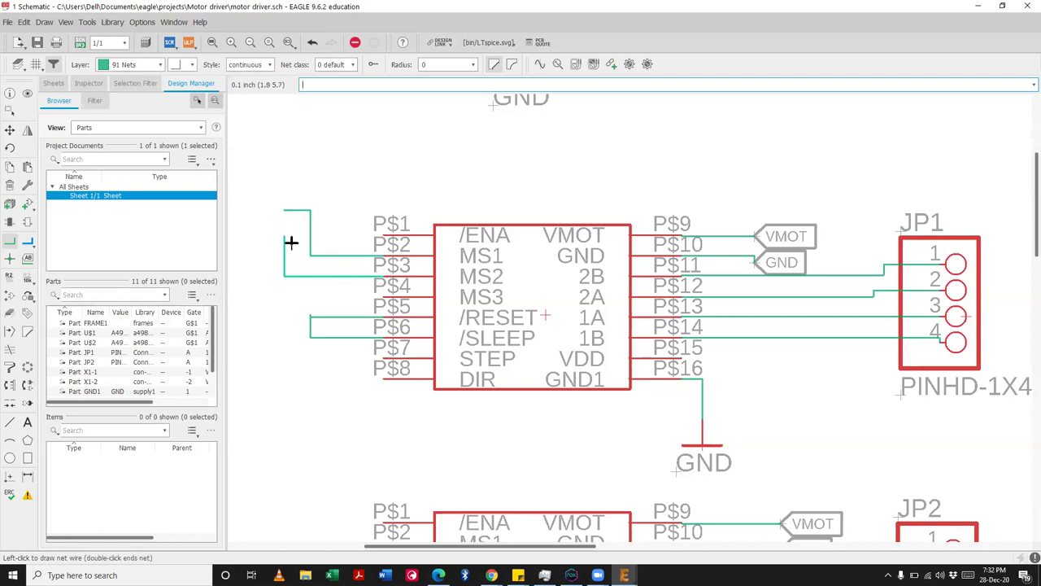
pyautogui.click(292, 242)
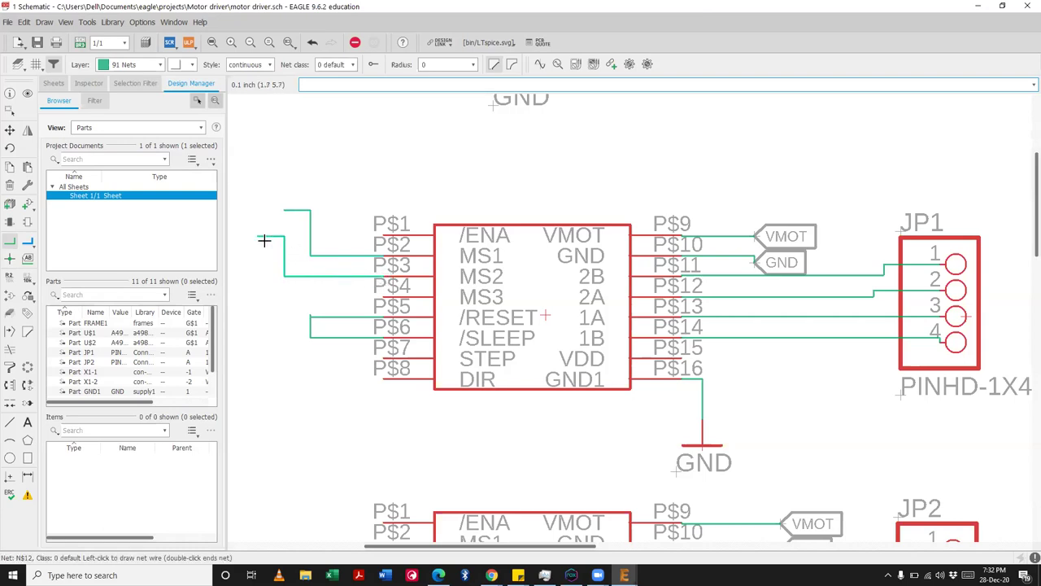
pyautogui.doubleClick(258, 238)
pyautogui.click(382, 295)
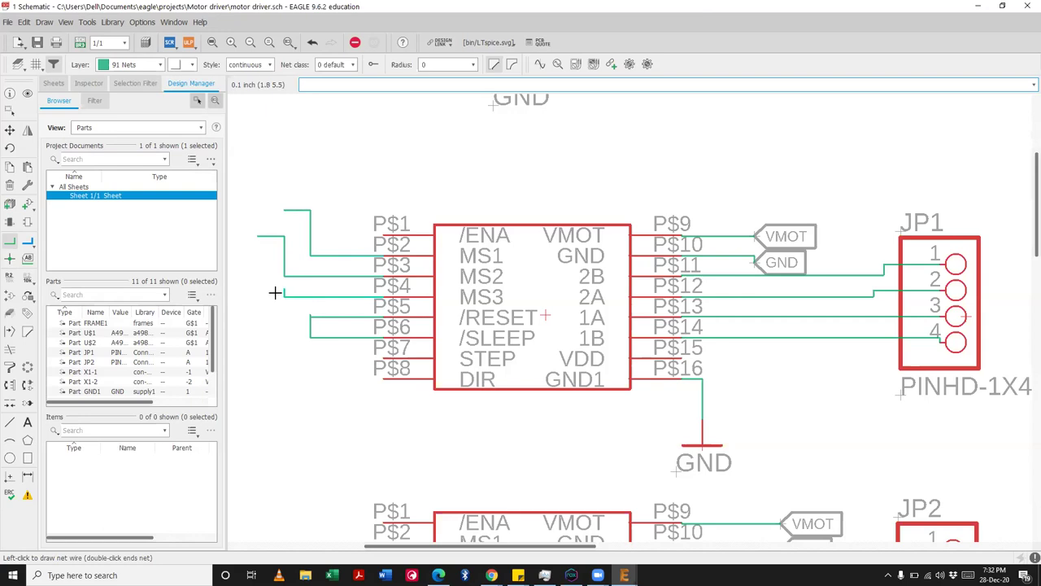
pyautogui.click(265, 262)
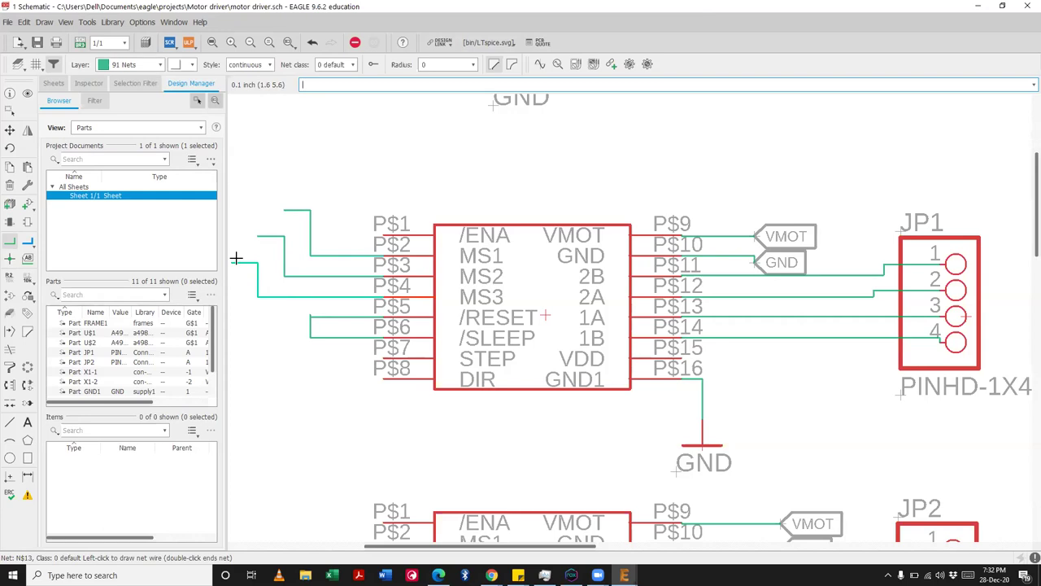
pyautogui.scroll(-4, 255, 258)
pyautogui.scroll(2, 279, 263)
pyautogui.scroll(2, 279, 263)
pyautogui.press('Escape')
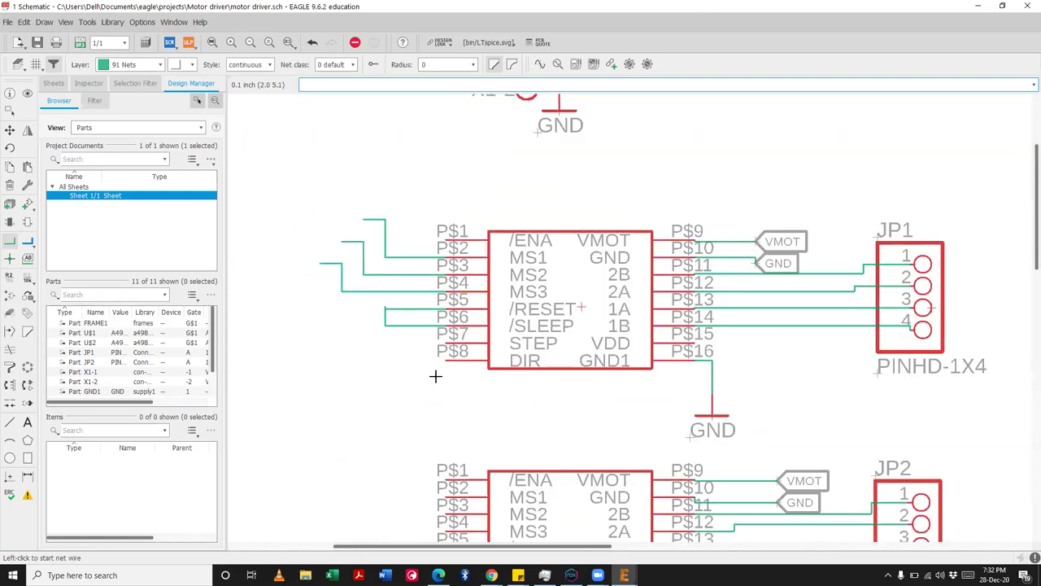
# Step: Draw an open-ended stepped net from the lower A4988 module's MS1 pin, running left, slightly up and left again
pyautogui.scroll(-2, 470, 352)
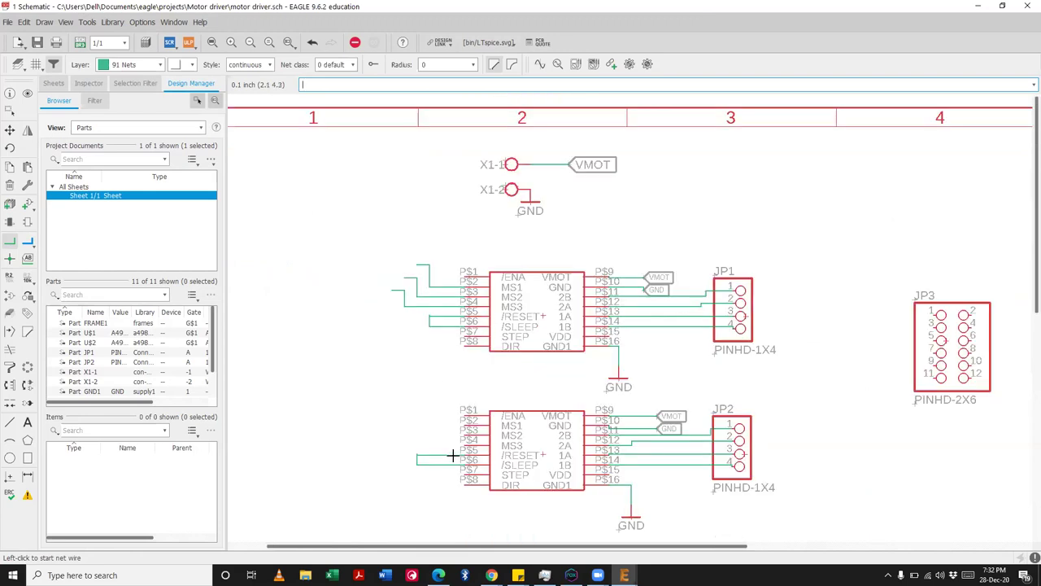
pyautogui.scroll(3, 443, 449)
pyautogui.click(472, 394)
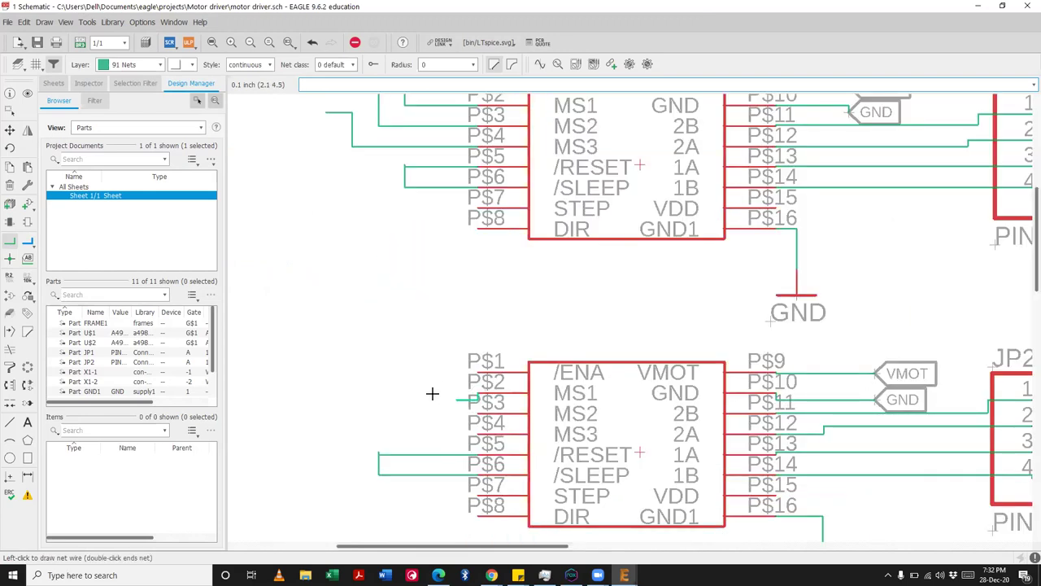
pyautogui.scroll(-3, 365, 393)
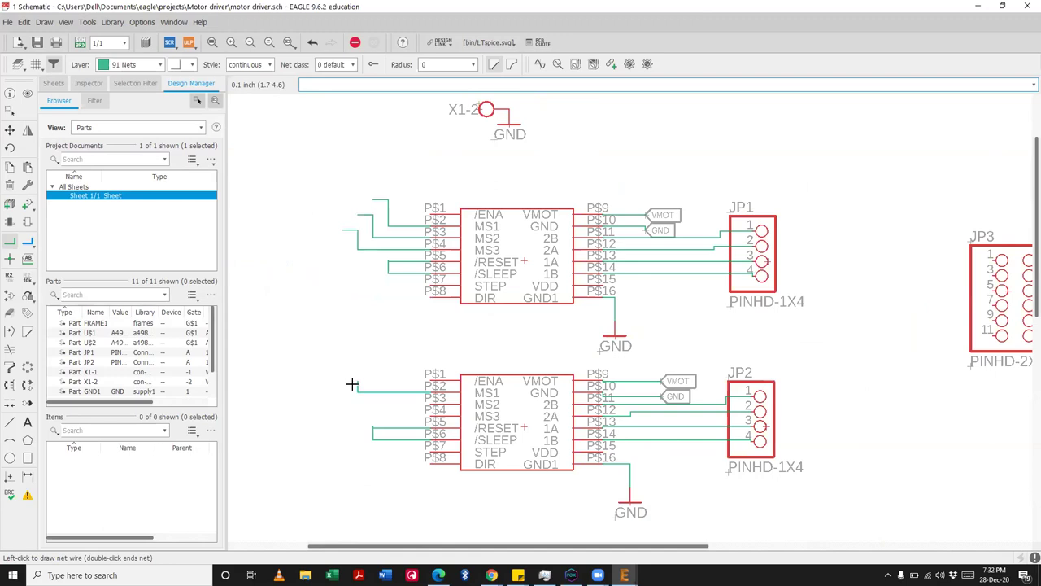
pyautogui.click(388, 380)
pyautogui.doubleClick(337, 384)
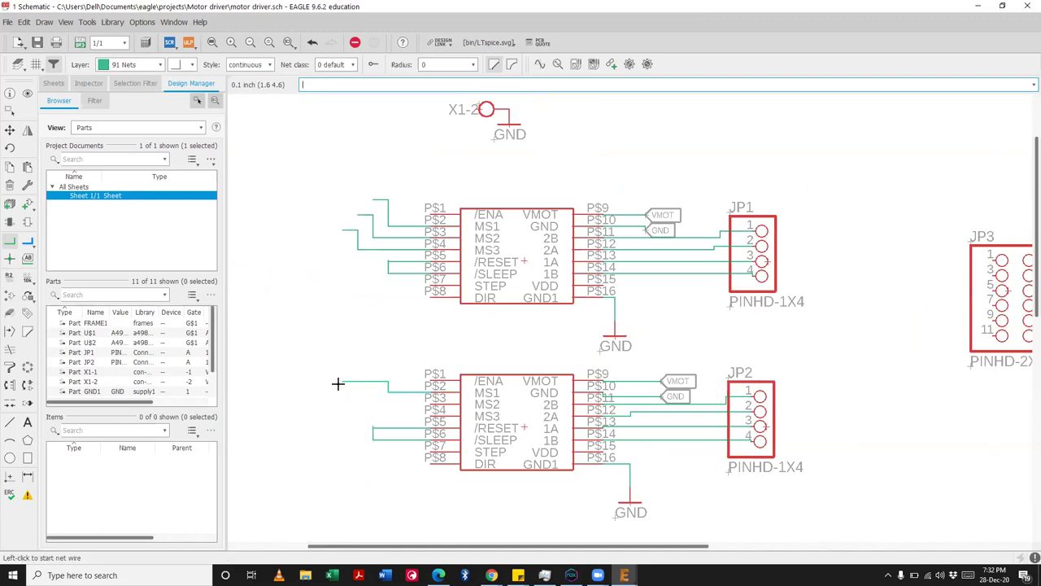
# Step: Draw a net wire from the lower motor driver's MS2 pin, bending up and ending level with the MS1 wire's free end
pyautogui.click(431, 402)
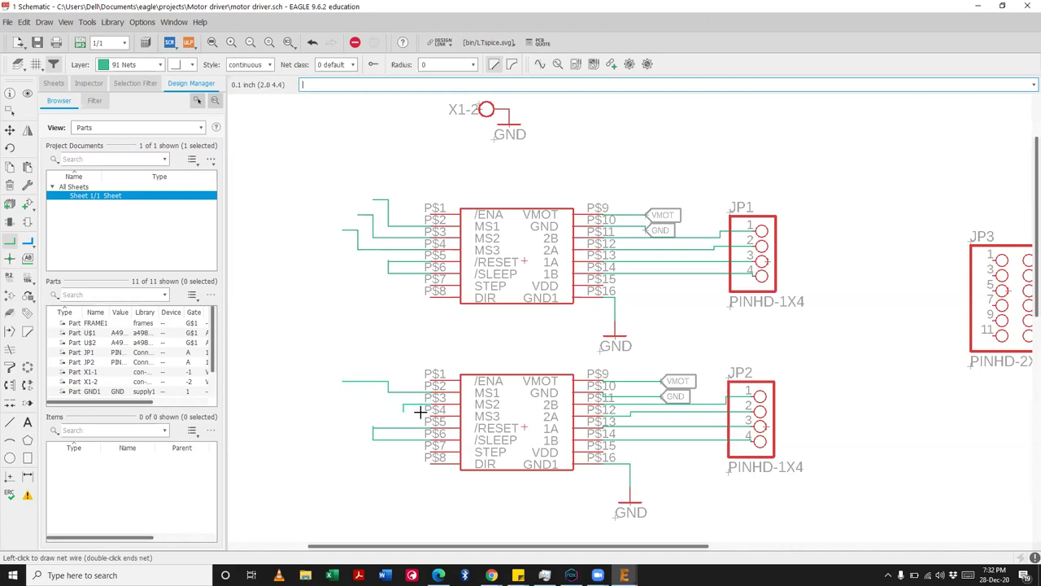
pyautogui.scroll(3, 397, 407)
pyautogui.click(335, 385)
pyautogui.doubleClick(257, 385)
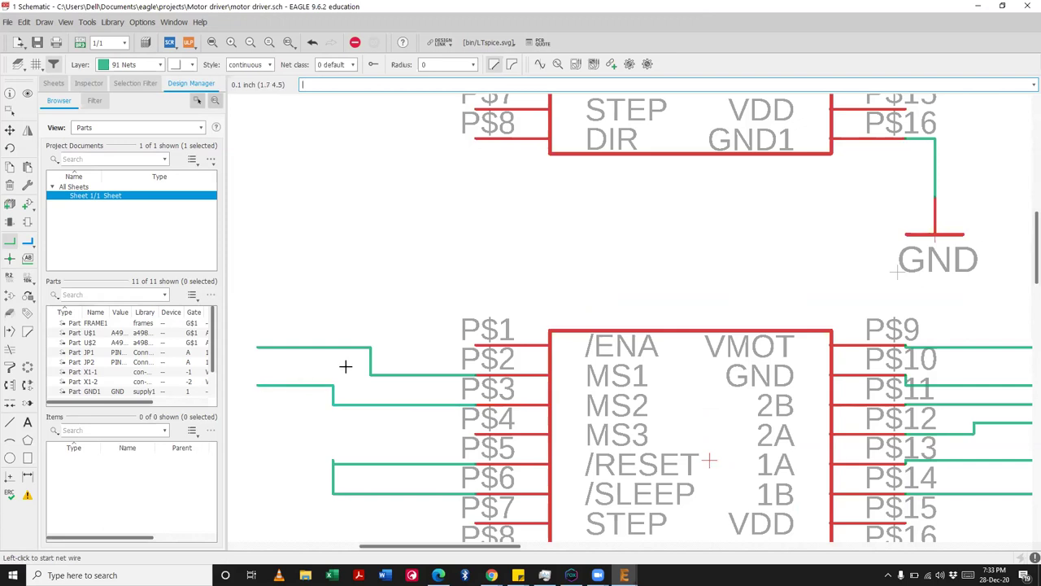
# Step: Draw a net wire from the lower motor driver's MS3 pin, ending in line with the MS1 and MS2 wire ends
pyautogui.scroll(-3, 345, 367)
pyautogui.scroll(3, 426, 405)
pyautogui.click(406, 383)
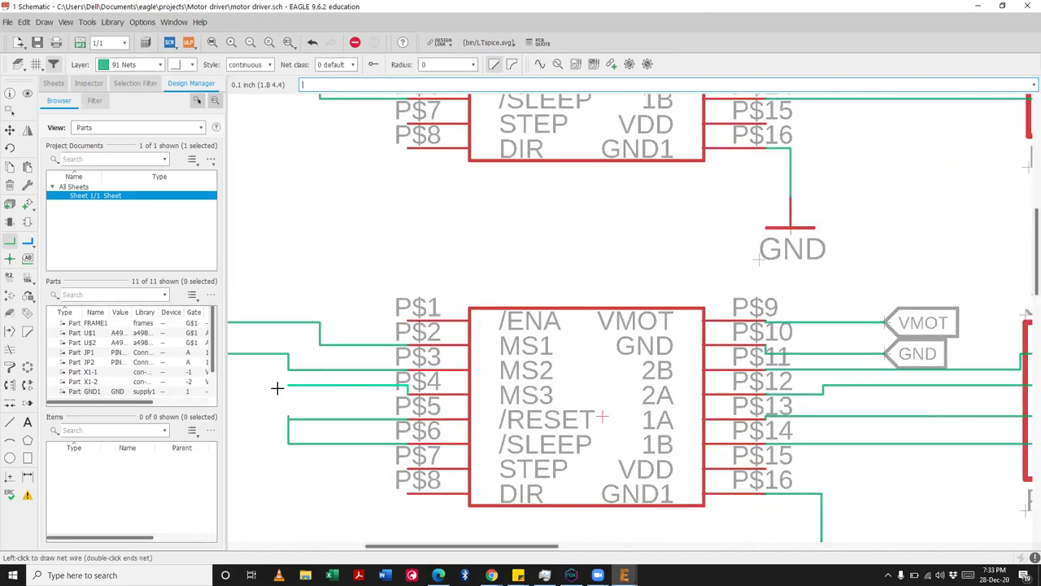
pyautogui.scroll(-1, 277, 388)
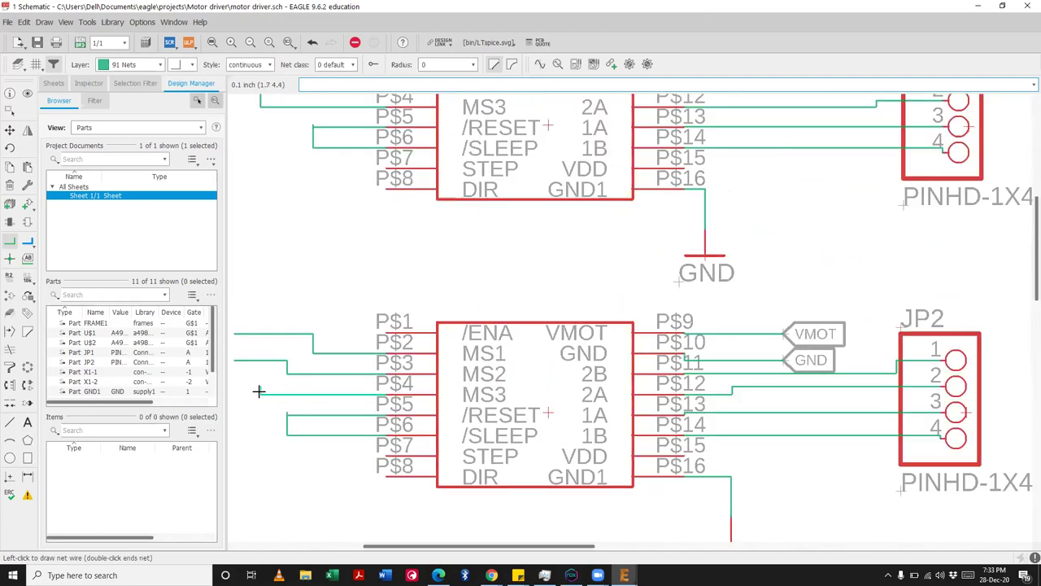
pyautogui.click(259, 390)
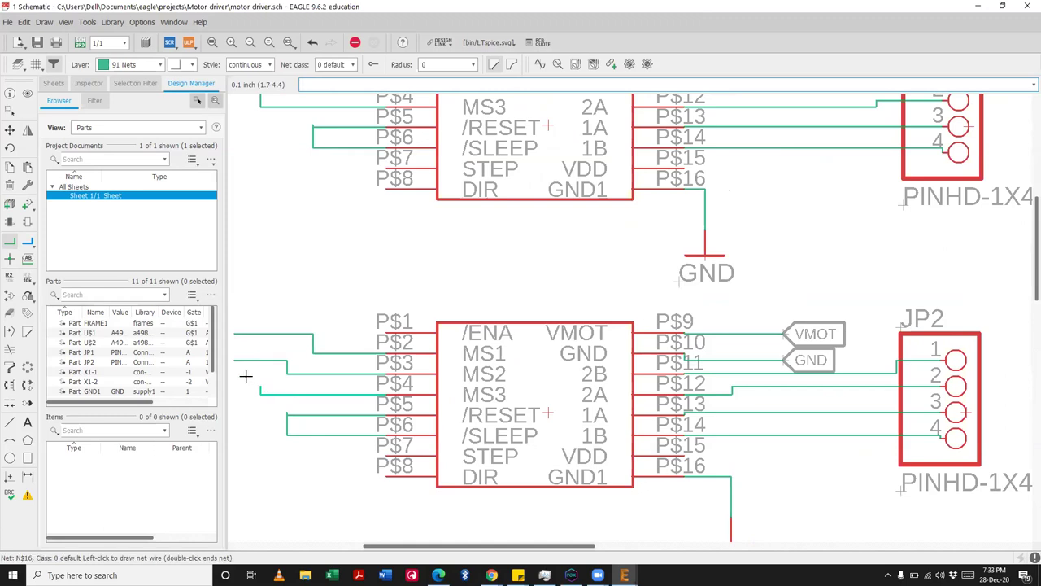
pyautogui.doubleClick(235, 380)
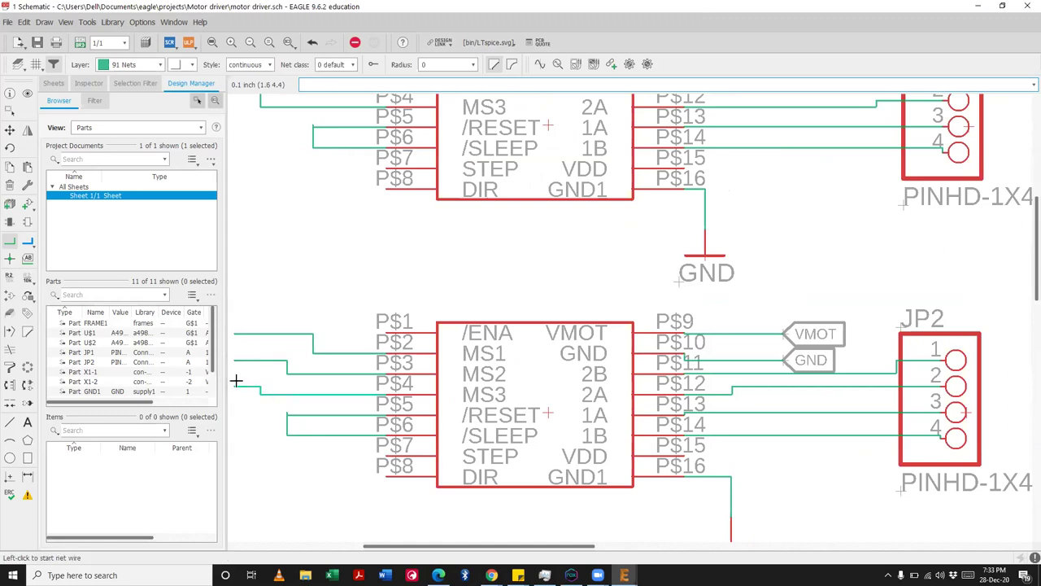
# Step: Draw stepped net wires from the upper motor driver's STEP and DIR pins, running around the wires already there
pyautogui.scroll(-4, 274, 379)
pyautogui.scroll(3, 313, 293)
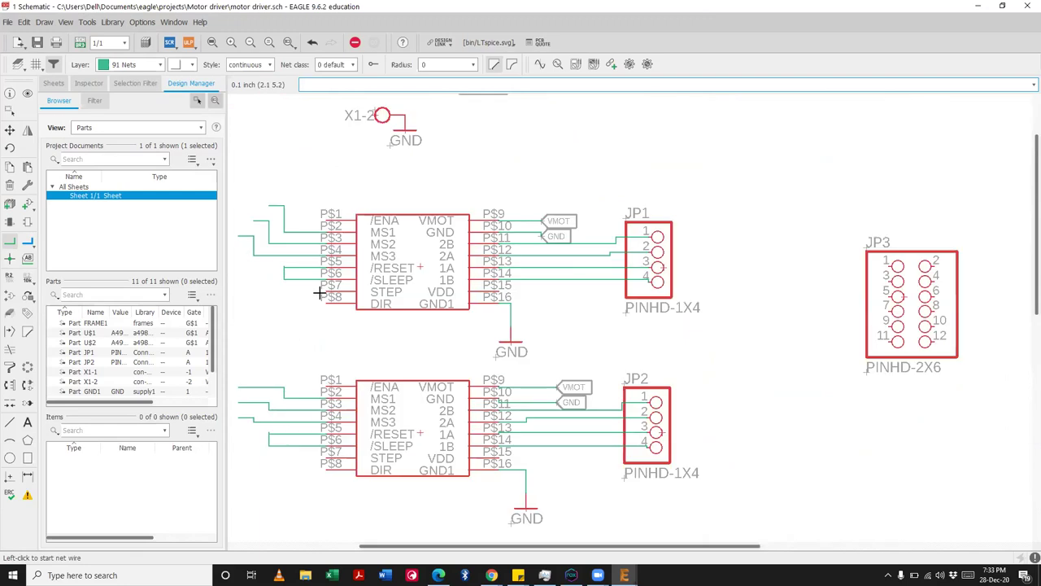
pyautogui.click(339, 296)
pyautogui.scroll(-3, 355, 306)
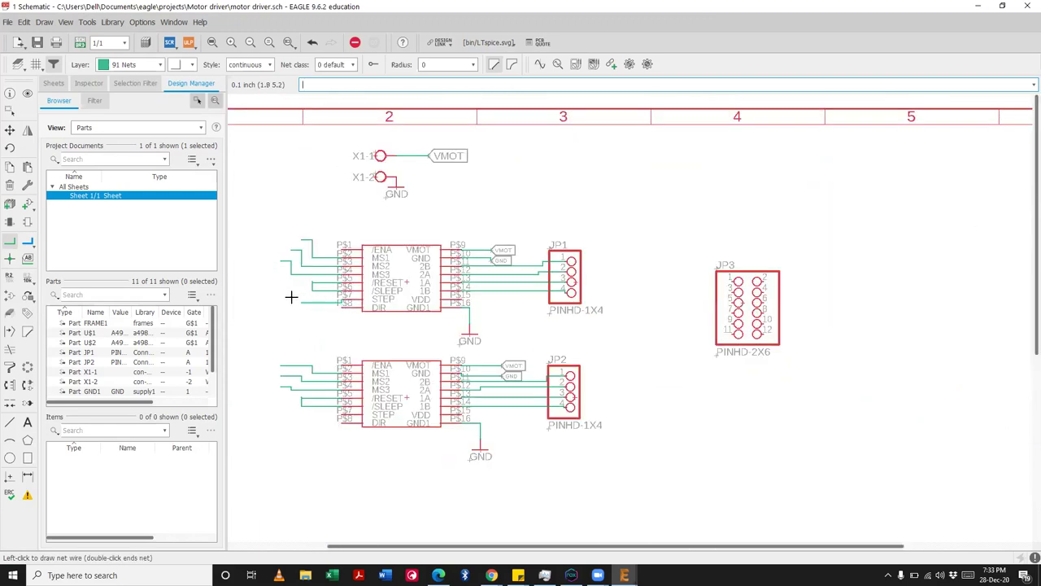
pyautogui.scroll(-2, 271, 296)
pyautogui.scroll(3, 276, 297)
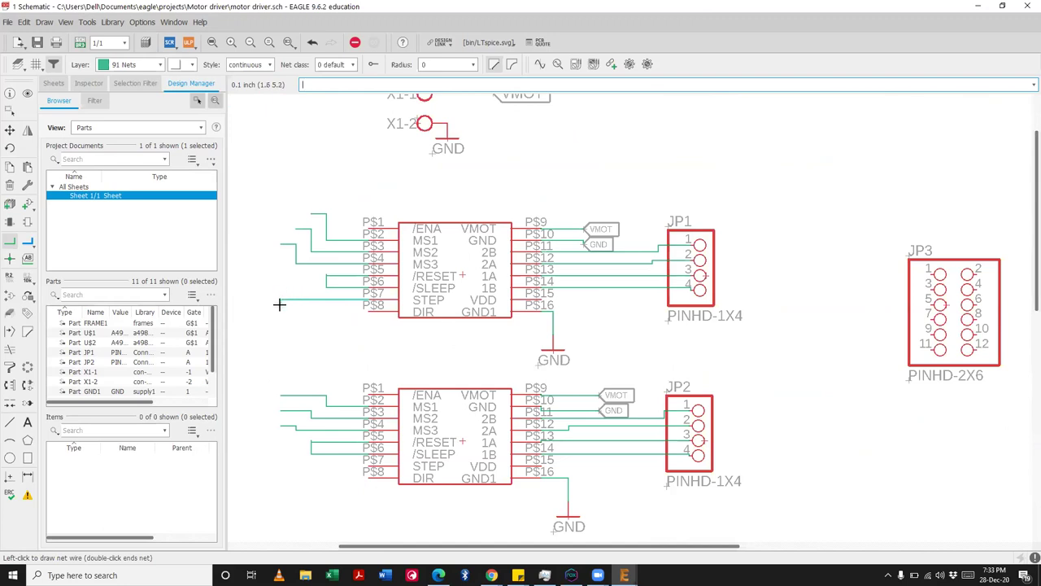
pyautogui.doubleClick(265, 259)
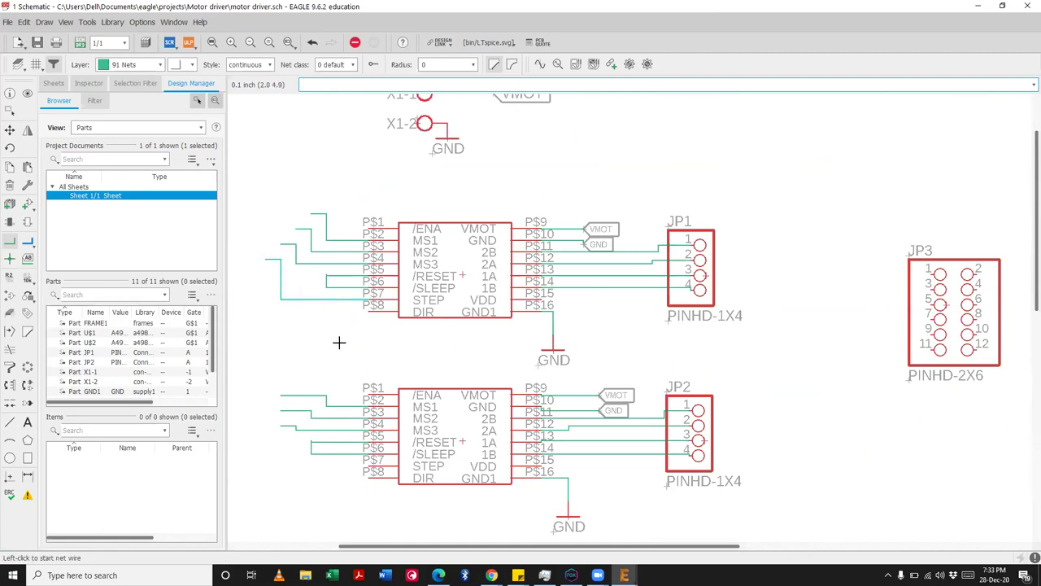
pyautogui.click(368, 306)
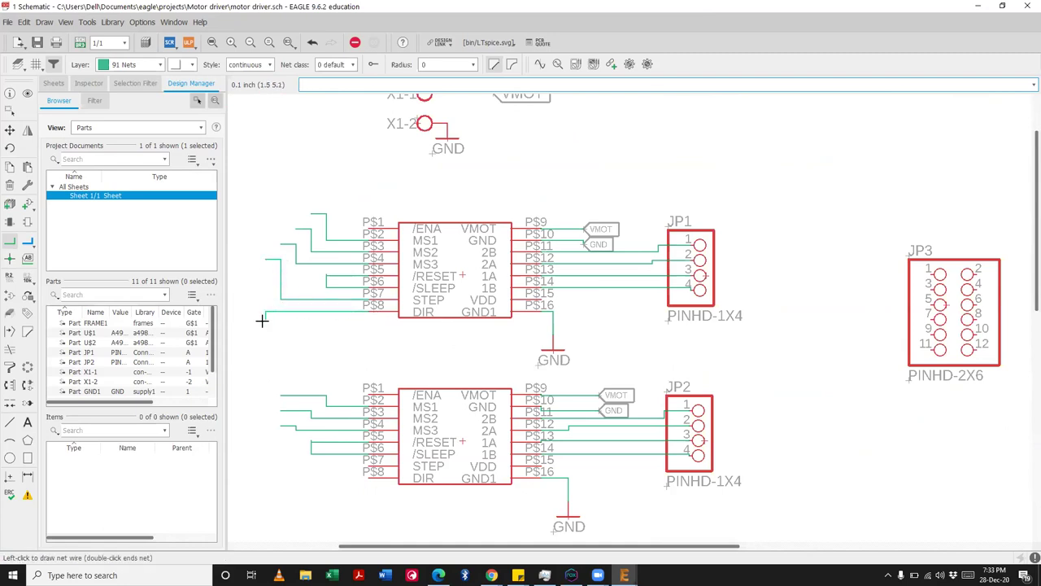
pyautogui.click(270, 275)
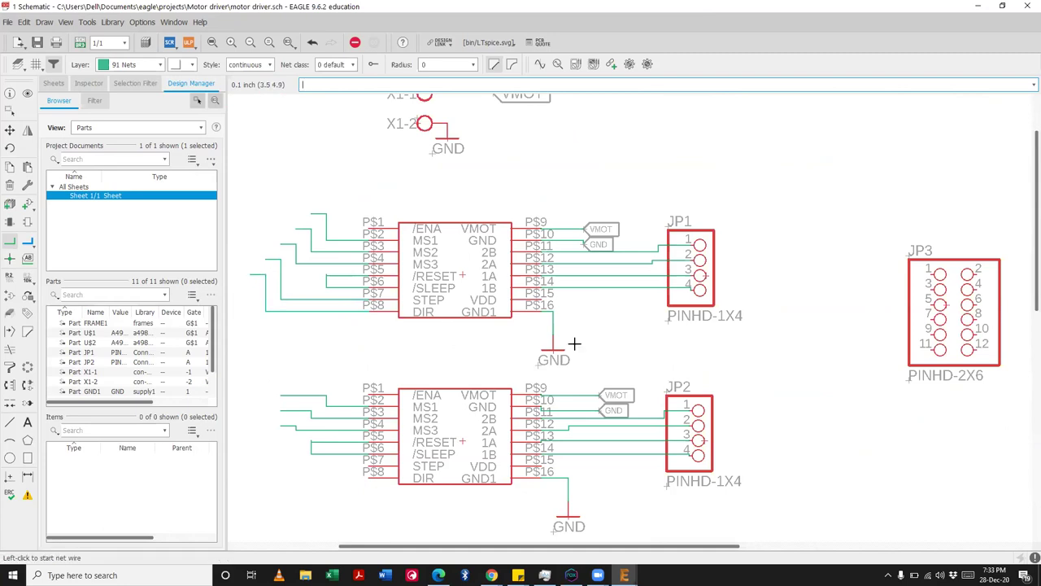
# Step: Move the free ends of the upper driver's STEP and MS3 nets outward to align with the DIR wire's end
pyautogui.scroll(-2, 553, 344)
pyautogui.scroll(3, 402, 270)
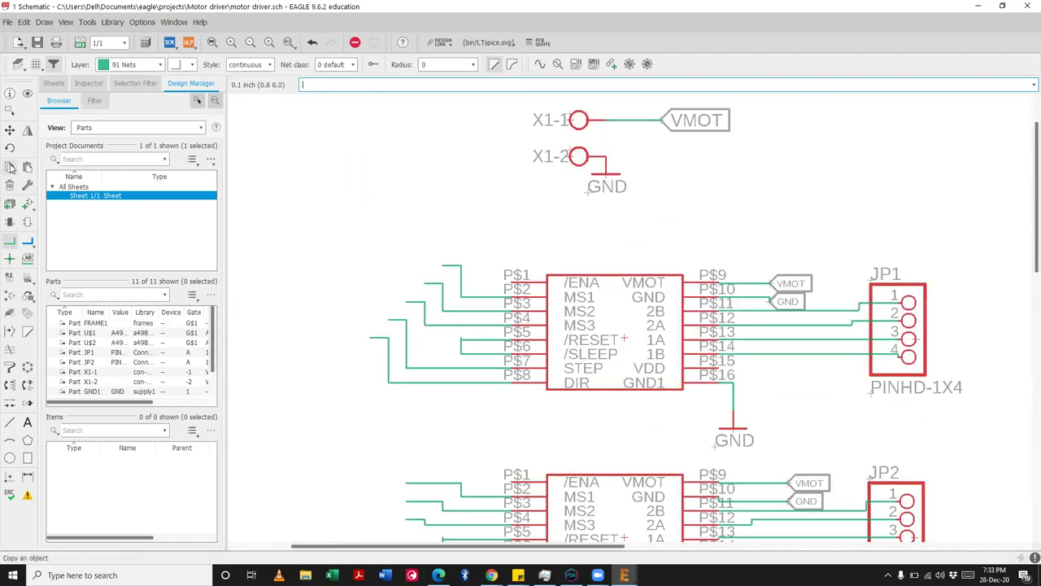
pyautogui.click(10, 130)
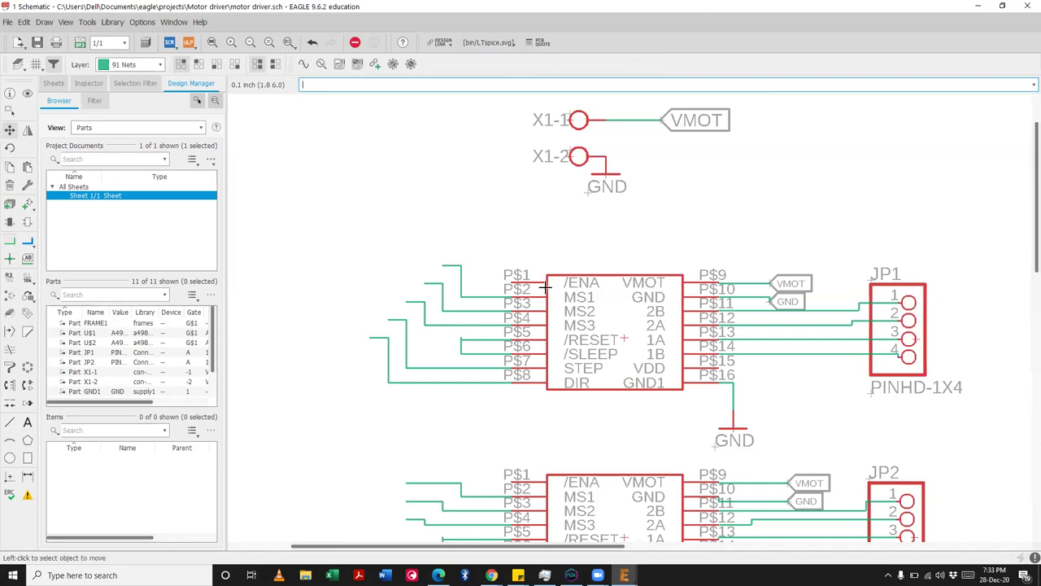
pyautogui.click(383, 324)
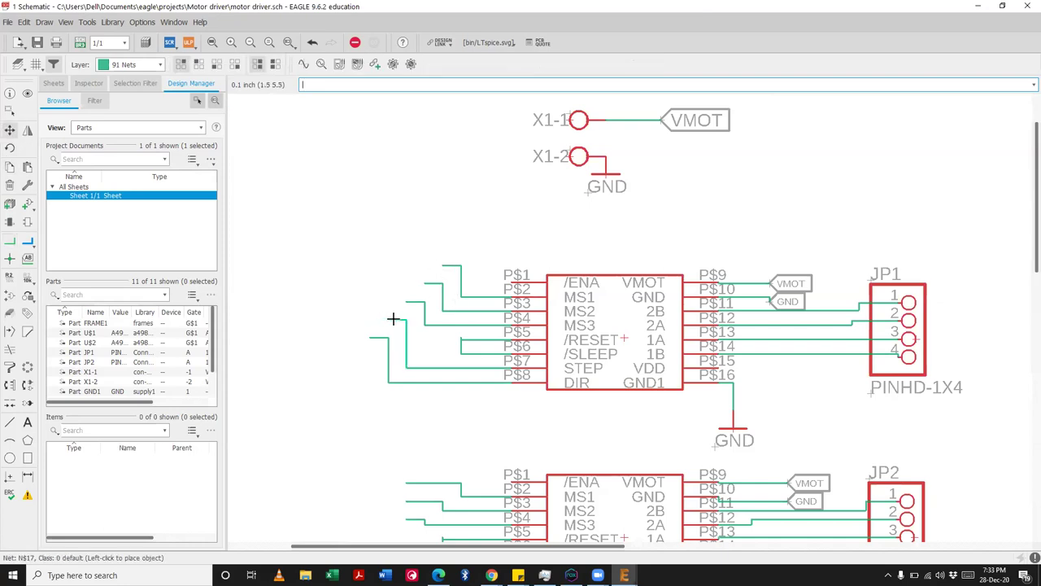
pyautogui.click(390, 321)
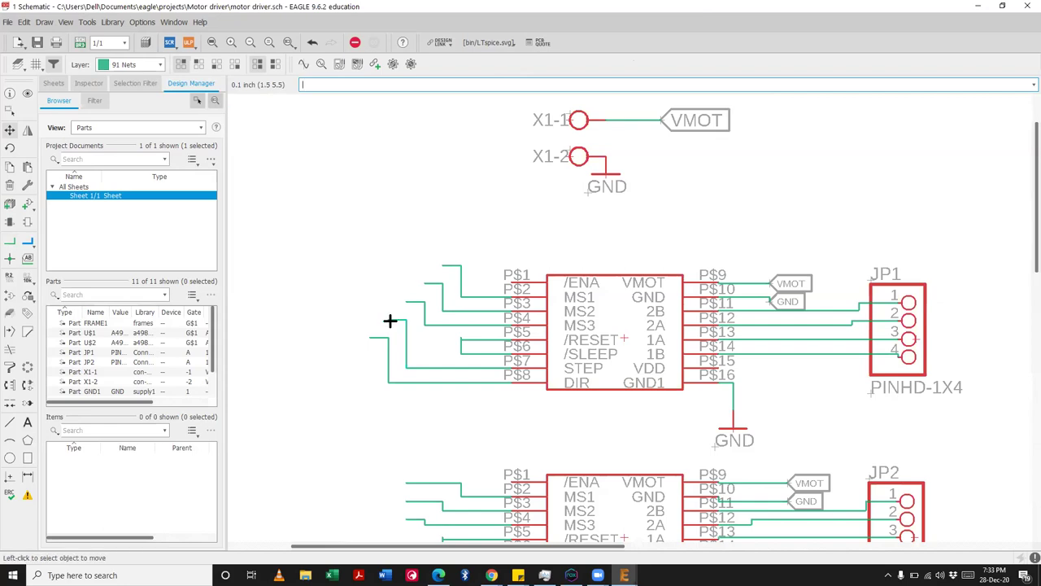
pyautogui.click(388, 320)
pyautogui.click(367, 320)
pyautogui.click(404, 301)
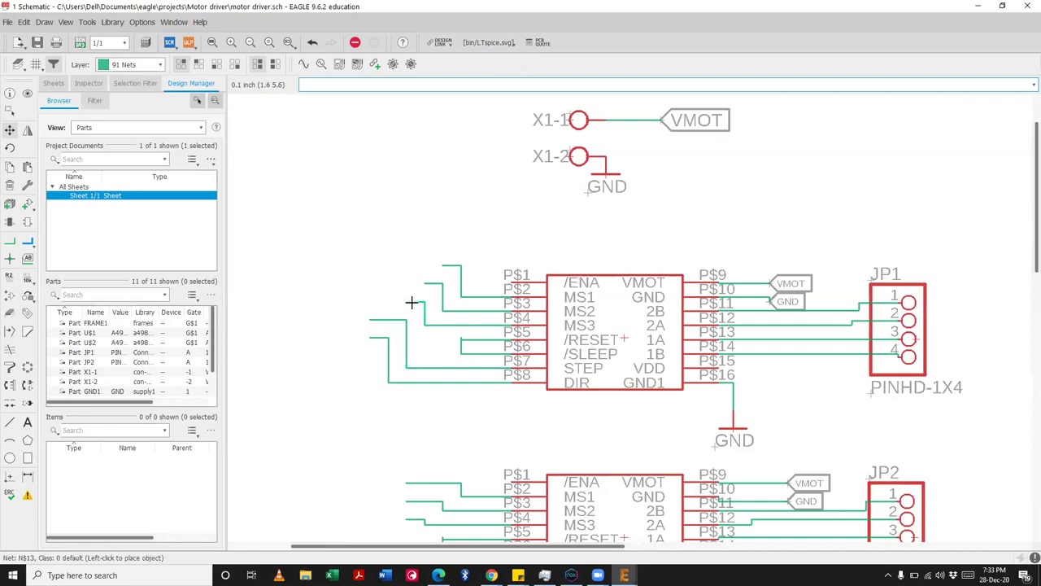
pyautogui.click(370, 308)
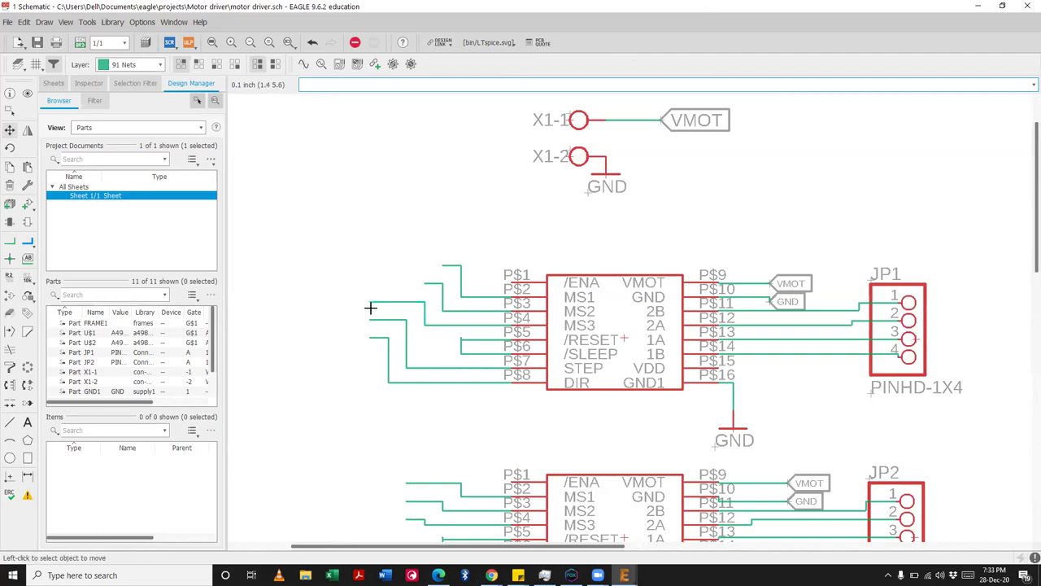
# Step: Extend the free end of the upper driver's MS2 net outward to align with the MS3, STEP and DIR wire ends
pyautogui.click(424, 286)
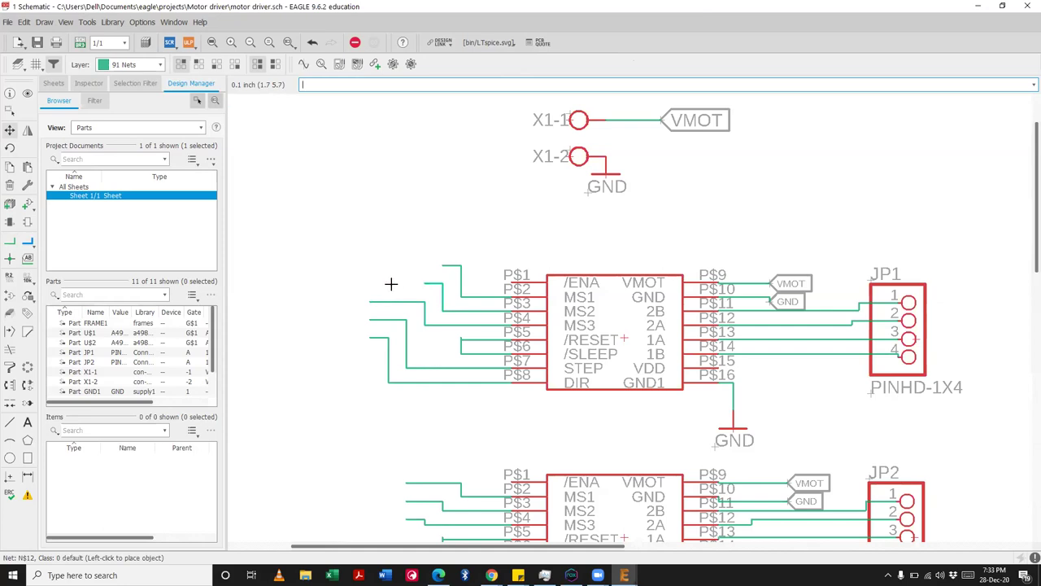
pyautogui.click(423, 284)
pyautogui.click(423, 284)
pyautogui.click(370, 283)
pyautogui.click(370, 283)
pyautogui.click(371, 283)
pyautogui.hotkey('ctrl', 'g')
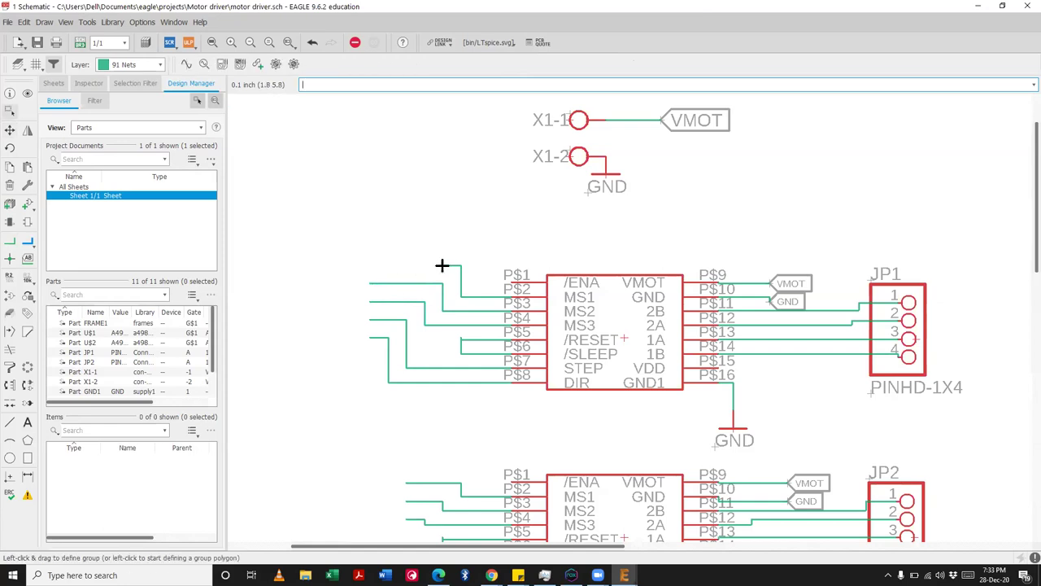
pyautogui.moveTo(451, 262); pyautogui.dragTo(406, 264)
pyautogui.press('Escape')
# Step: Extend the upper driver's MS1 net outward to align with the other wire ends, keeping its vertical segment straight
pyautogui.scroll(2, 446, 264)
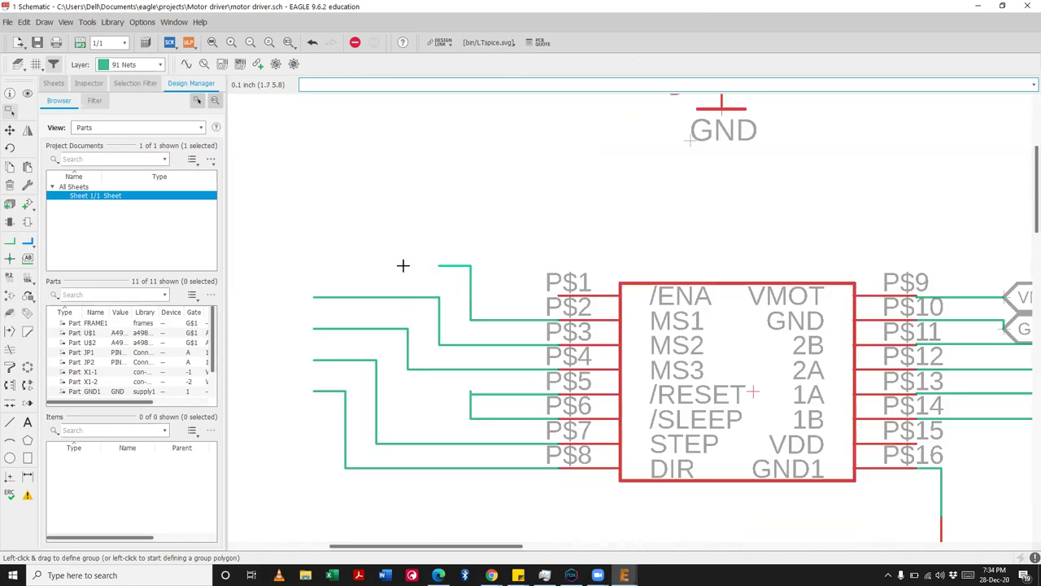
pyautogui.click(9, 130)
pyautogui.click(443, 264)
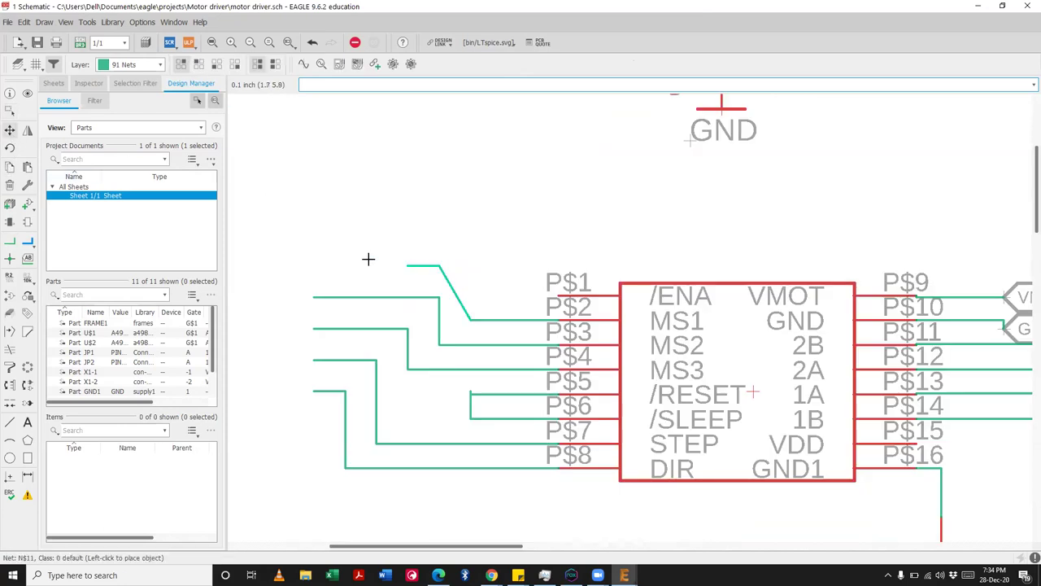
pyautogui.click(442, 258)
pyautogui.click(442, 260)
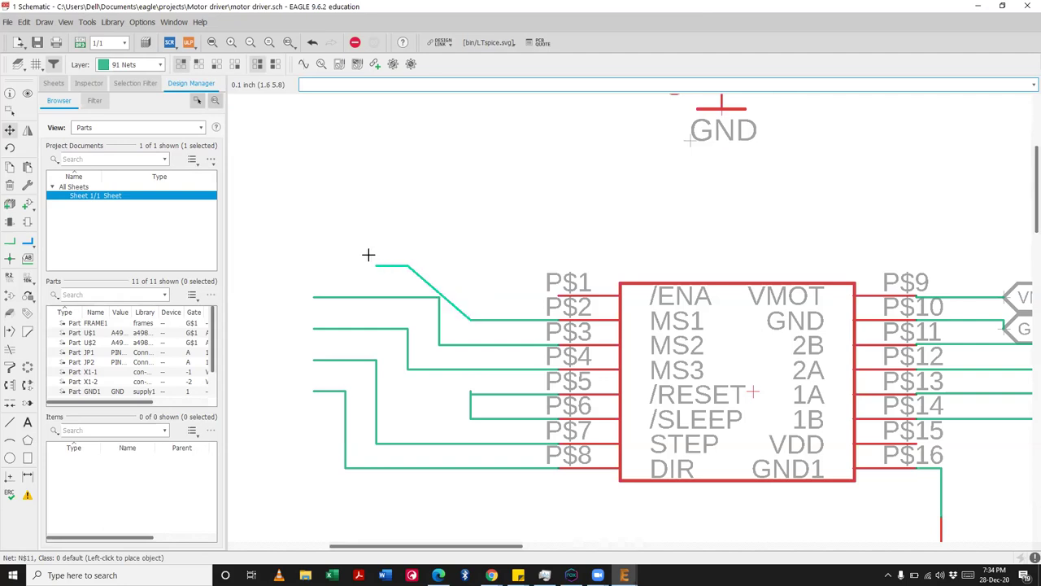
pyautogui.click(435, 257)
pyautogui.click(442, 266)
pyautogui.click(421, 260)
pyautogui.click(421, 260)
pyautogui.click(477, 263)
pyautogui.click(472, 262)
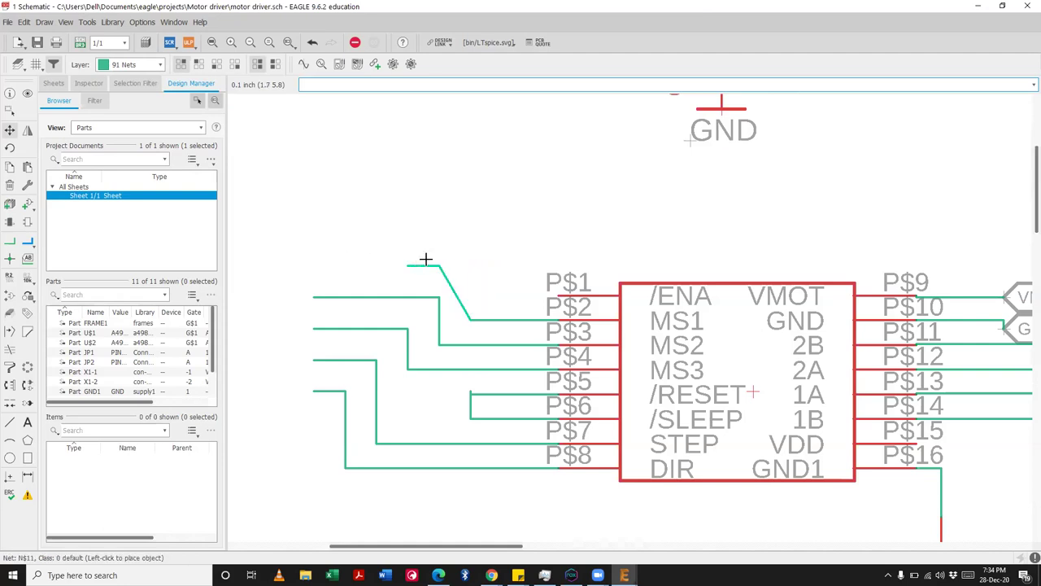
pyautogui.click(345, 264)
pyautogui.click(419, 268)
pyautogui.click(484, 277)
# Step: Draw a net wire from the lower driver's STEP pin, bending up and ending in line with the MS wires' free ends
pyautogui.scroll(-4, 494, 234)
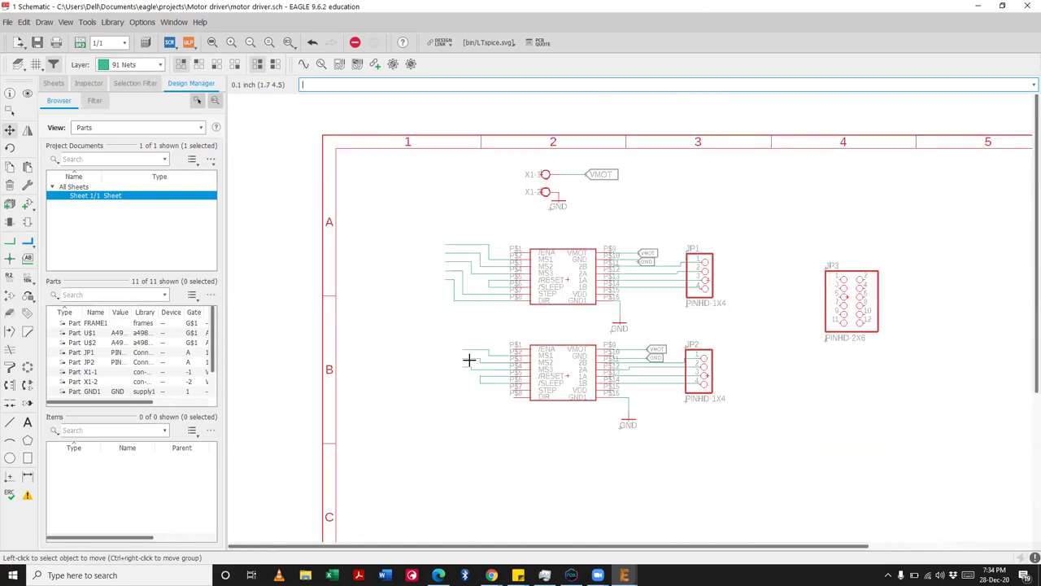
pyautogui.scroll(4, 469, 359)
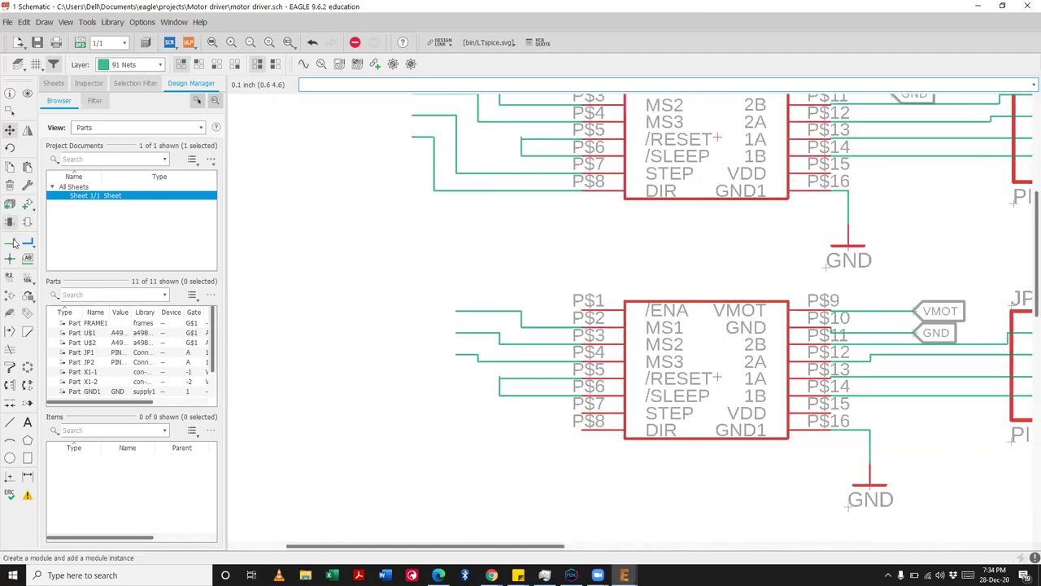
pyautogui.click(11, 242)
pyautogui.scroll(1, 581, 409)
pyautogui.click(581, 409)
pyautogui.click(455, 409)
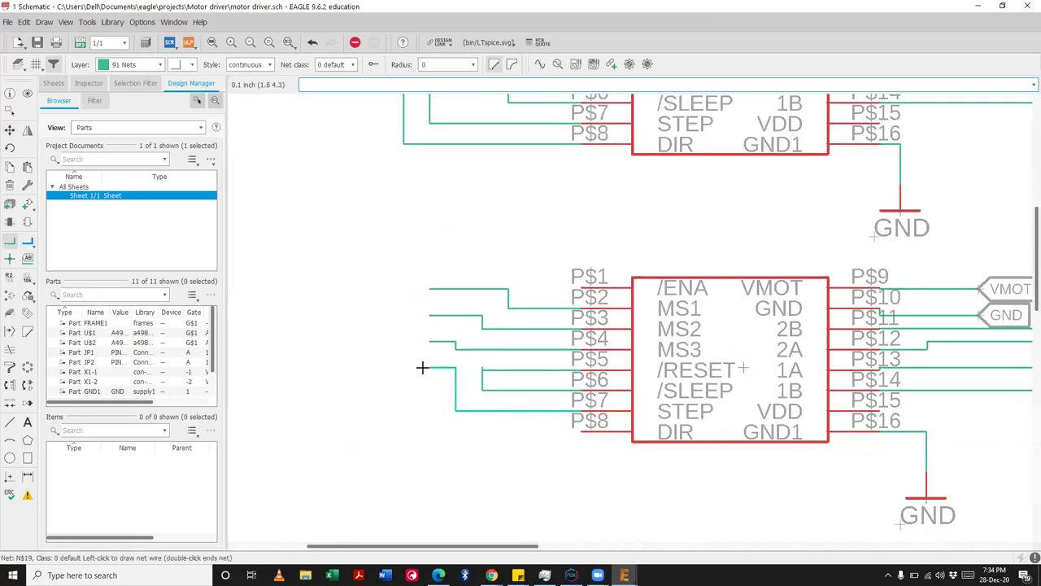
pyautogui.click(421, 367)
# Step: Draw a net wire from the lower driver's DIR pin, bending up to a free end just below the STEP wire
pyautogui.click(582, 432)
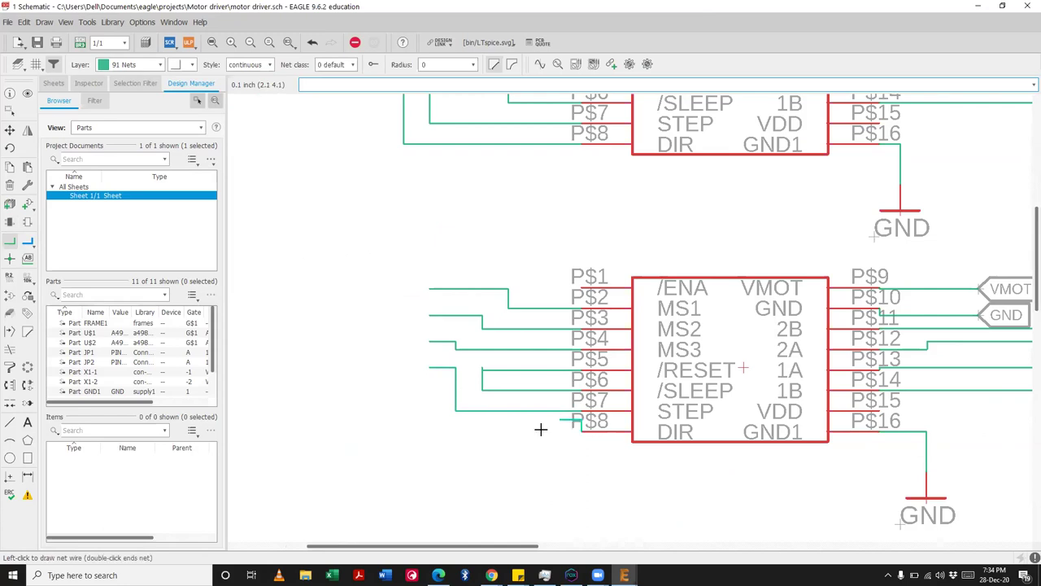
pyautogui.click(430, 393)
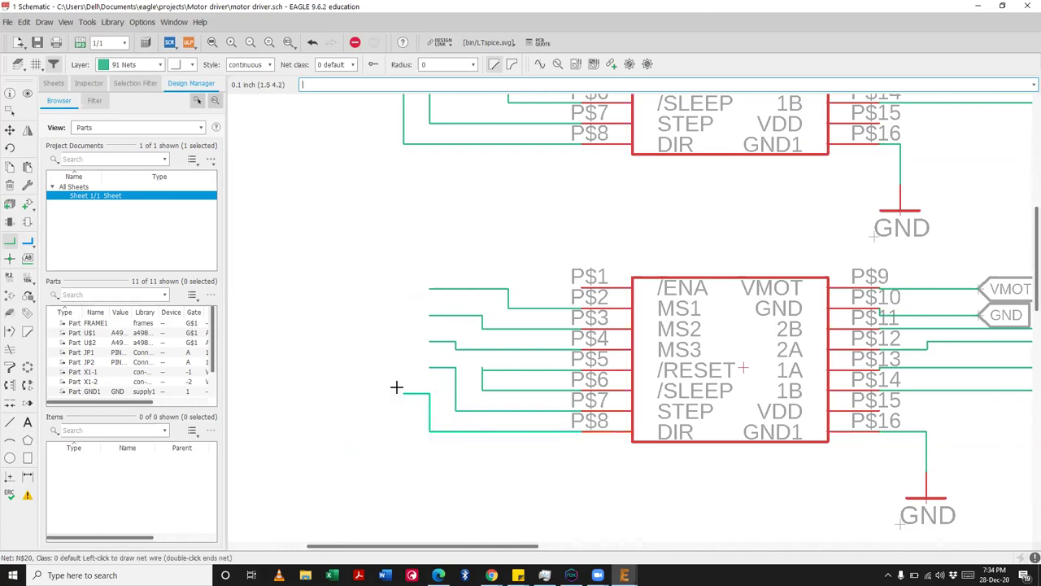
pyautogui.doubleClick(397, 387)
pyautogui.press('Escape')
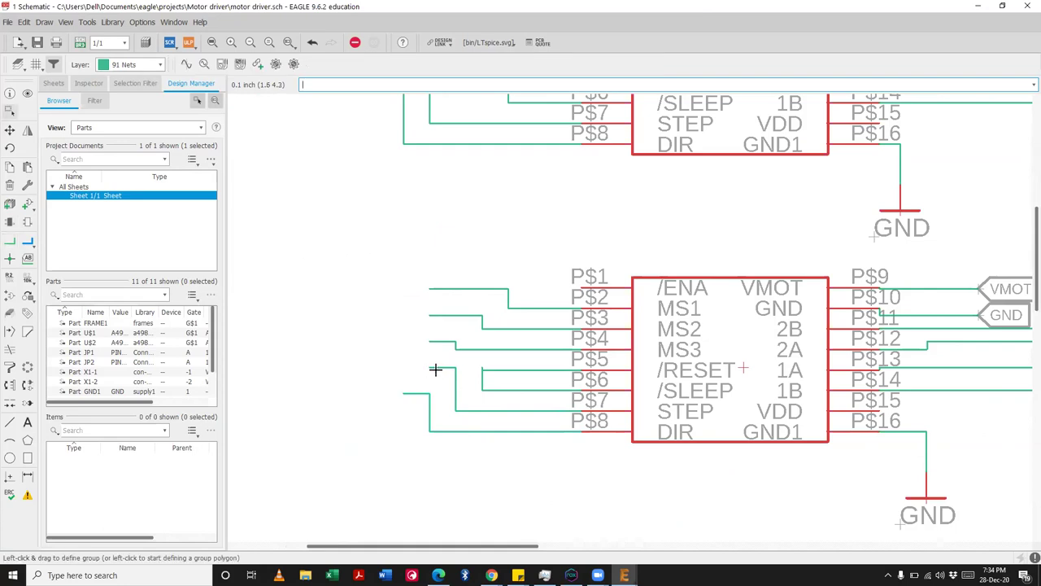
# Step: Examine the net wires on the control pins of both motor drivers
pyautogui.press('F7')
pyautogui.press('Escape')
pyautogui.scroll(-2, 453, 388)
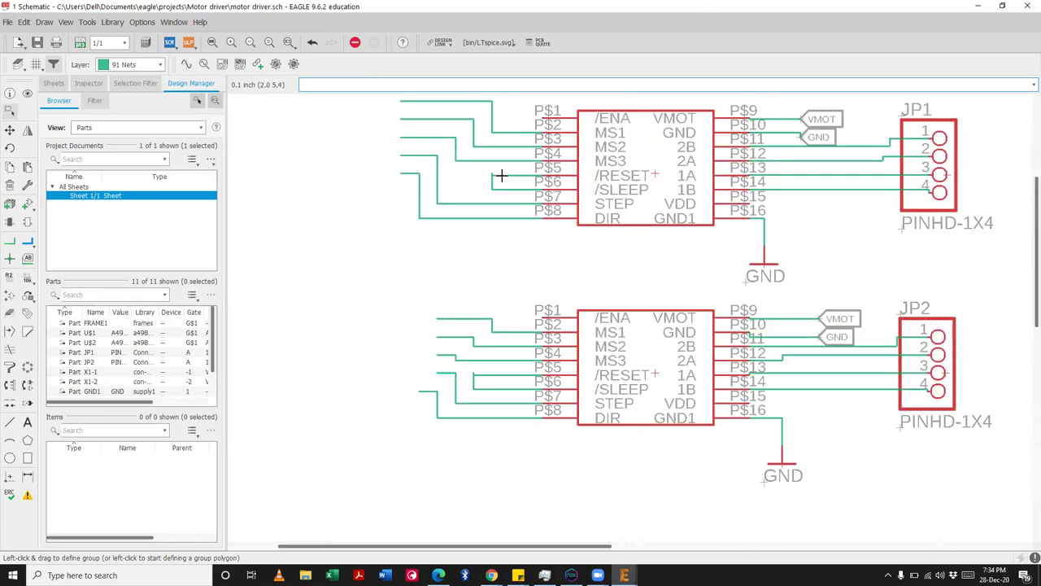
pyautogui.scroll(1, 502, 175)
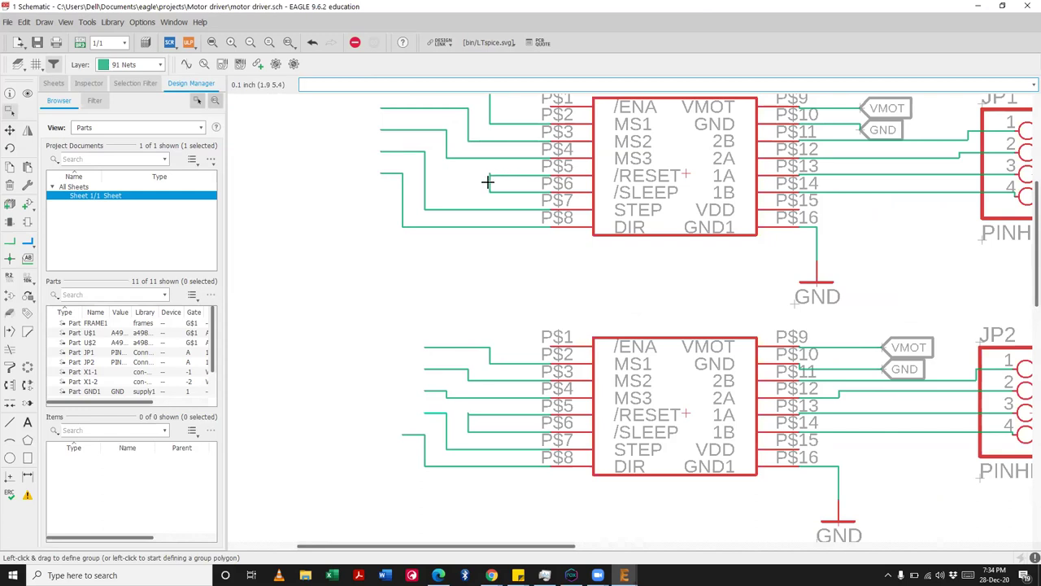
pyautogui.scroll(-3, 513, 295)
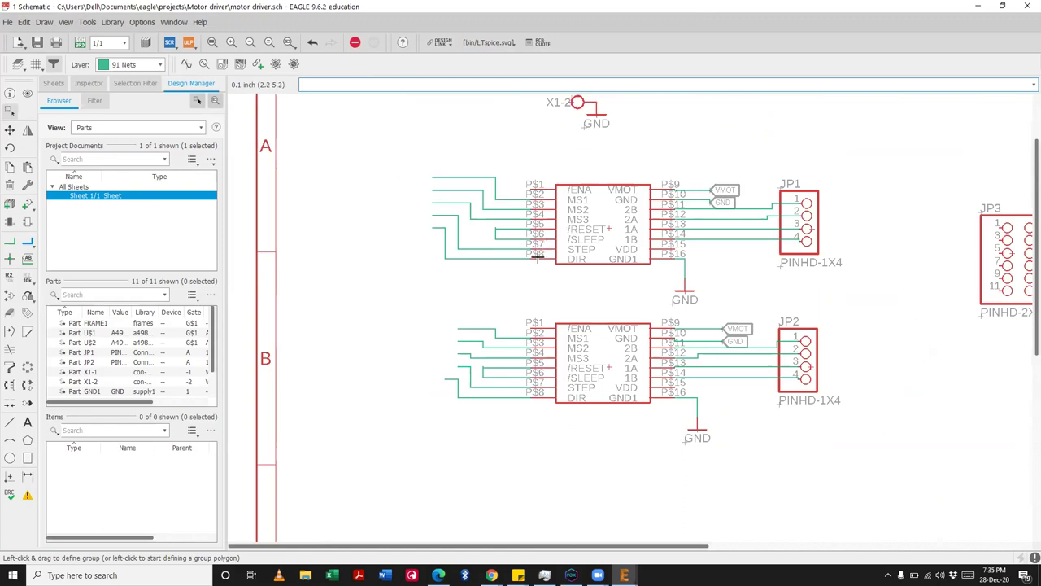
pyautogui.scroll(-3, 541, 384)
pyautogui.scroll(5, 540, 381)
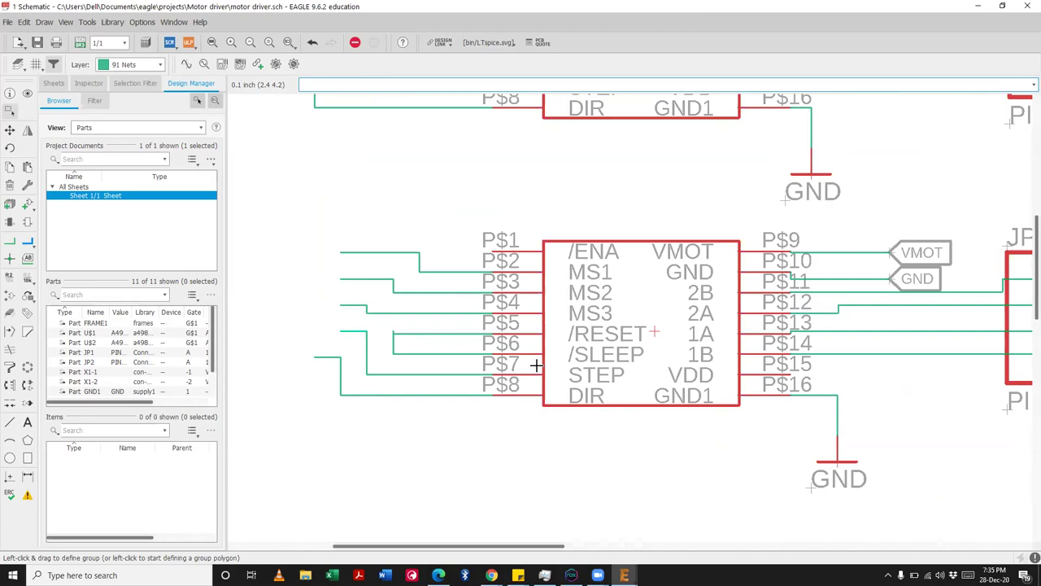
pyautogui.scroll(-3, 537, 366)
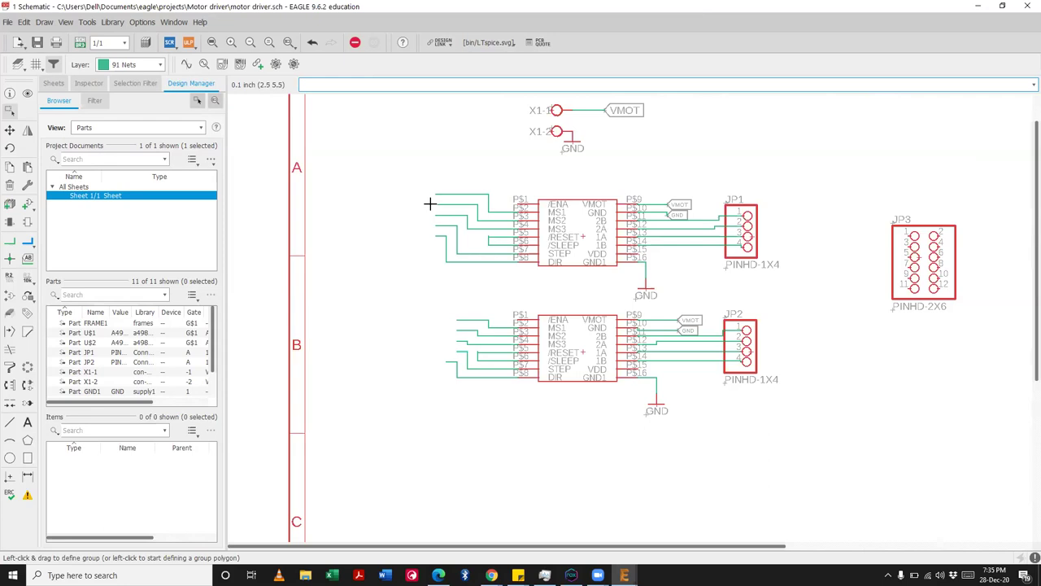
# Step: Move the free ends of the lower driver's STEP, MS3, MS2 and MS1 nets outward to align with the DIR wire's end
pyautogui.click(9, 132)
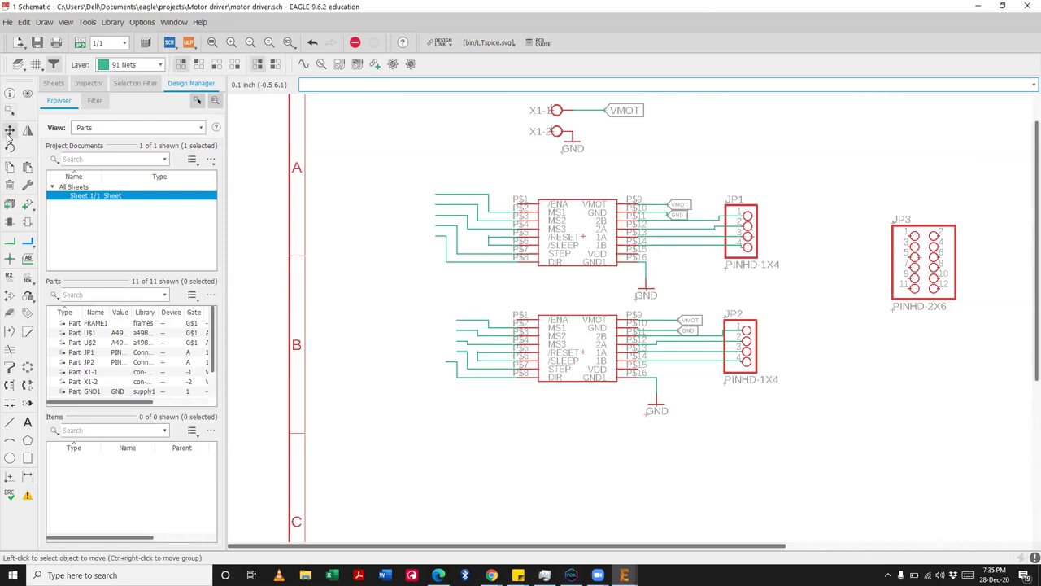
pyautogui.scroll(5, 452, 358)
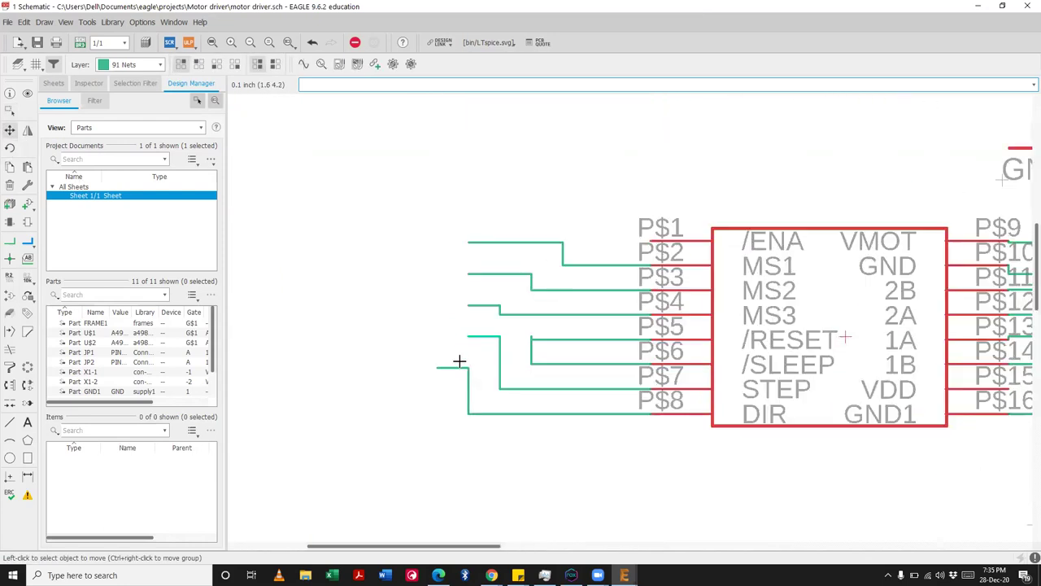
pyautogui.click(473, 335)
pyautogui.click(447, 335)
pyautogui.click(470, 305)
pyautogui.click(437, 306)
pyautogui.click(467, 272)
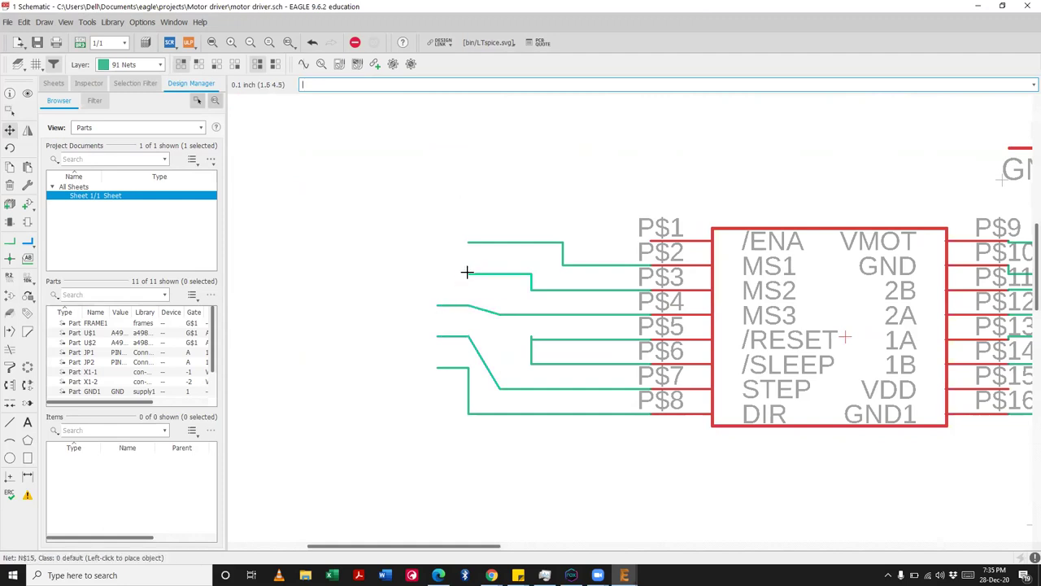
pyautogui.click(436, 272)
pyautogui.click(488, 241)
pyautogui.click(456, 241)
# Step: Shift the bends of the lower driver's MS1 and MS2 nets outward, keeping their vertical segments straight
pyautogui.click(540, 244)
pyautogui.click(541, 253)
pyautogui.click(550, 262)
pyautogui.click(532, 264)
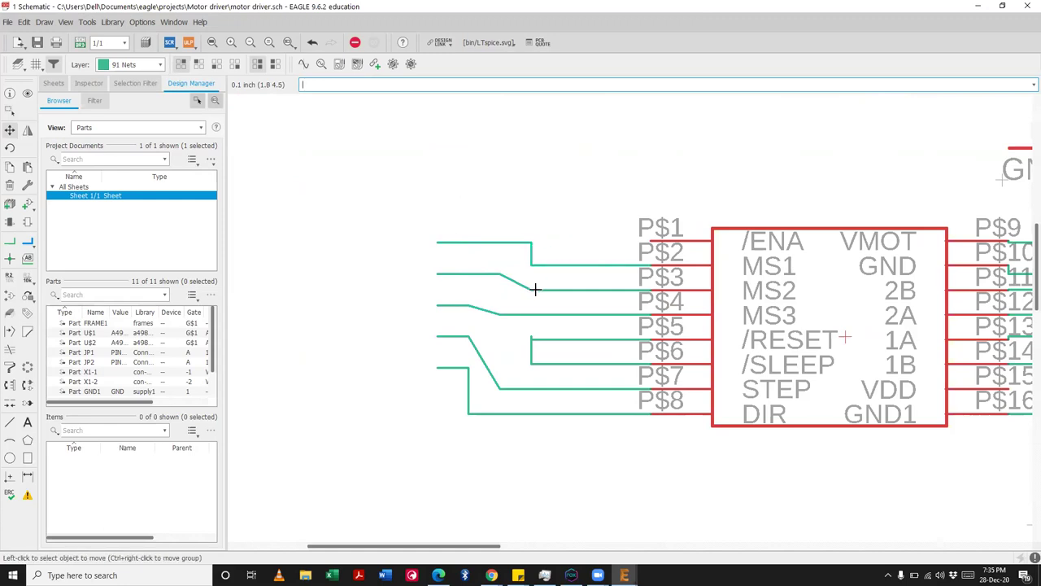
pyautogui.click(533, 289)
pyautogui.click(499, 288)
# Step: Straighten the slanted segments of the lower driver's MS3 and STEP nets so both bends line up vertically with the MS2 bend
pyautogui.click(488, 312)
pyautogui.click(472, 312)
pyautogui.click(467, 307)
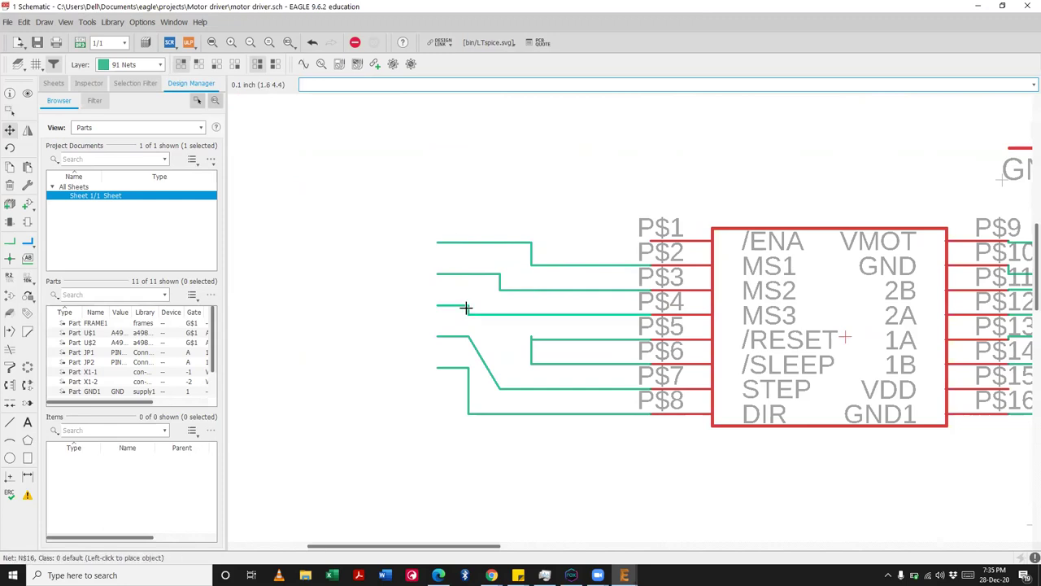
pyautogui.click(502, 311)
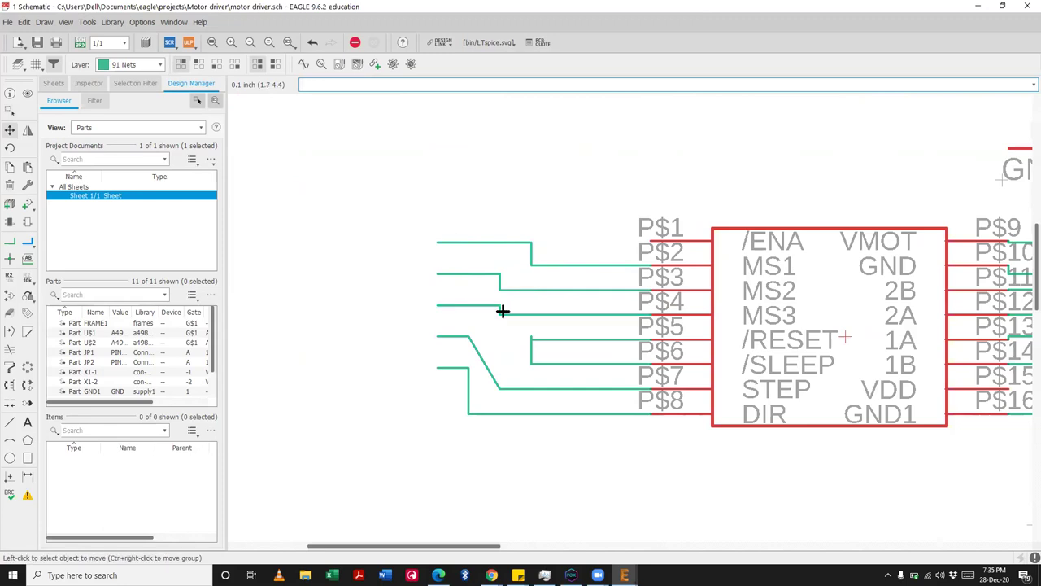
pyautogui.click(469, 338)
pyautogui.click(500, 337)
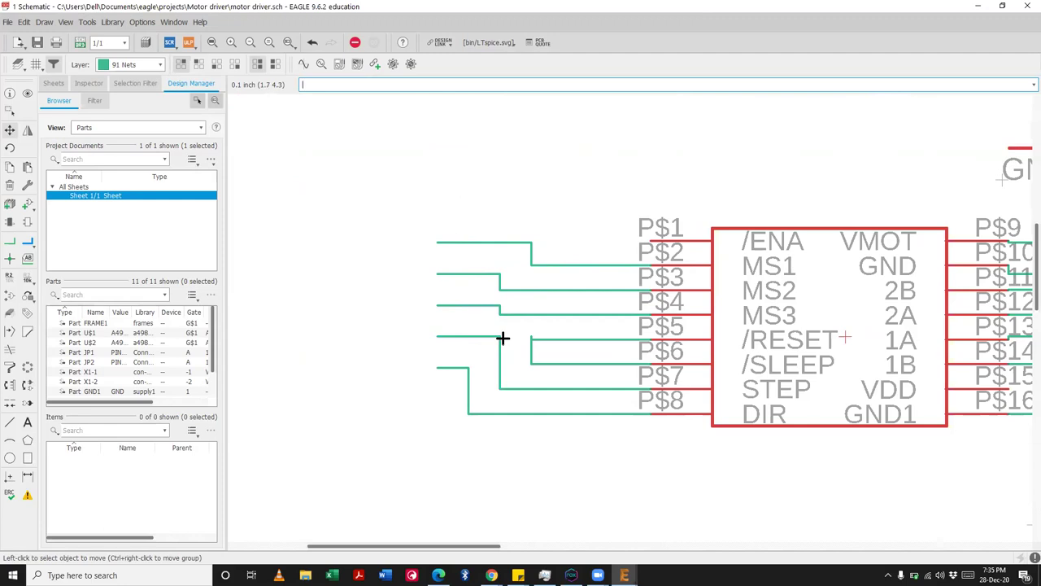
pyautogui.click(470, 381)
pyautogui.click(483, 382)
# Step: Examine the tidied net wires of both motor drivers up close and across the whole sheet
pyautogui.scroll(1, 446, 367)
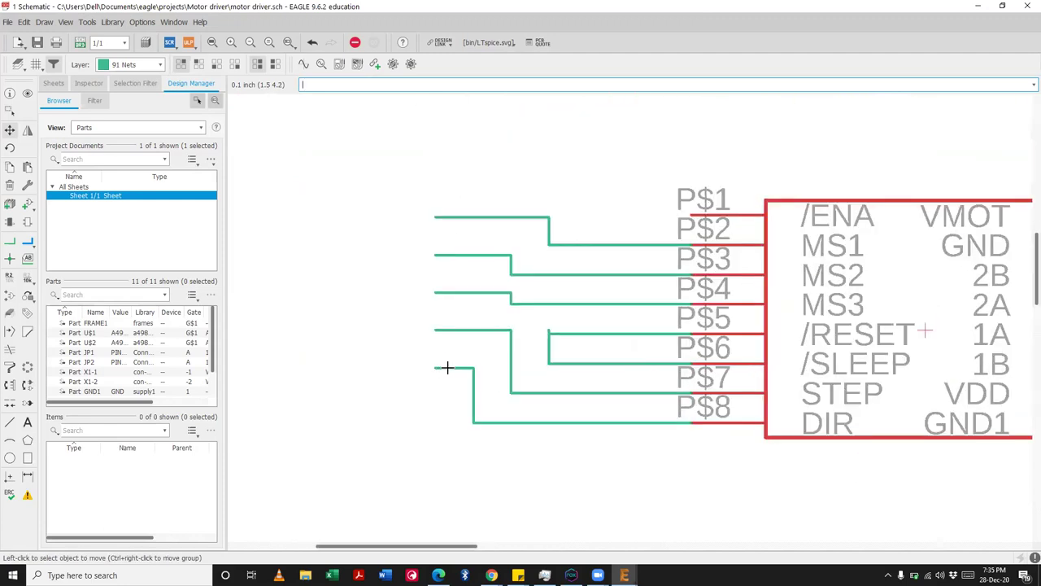
pyautogui.scroll(4, 447, 368)
pyautogui.scroll(-6, 447, 368)
pyautogui.scroll(-6, 443, 368)
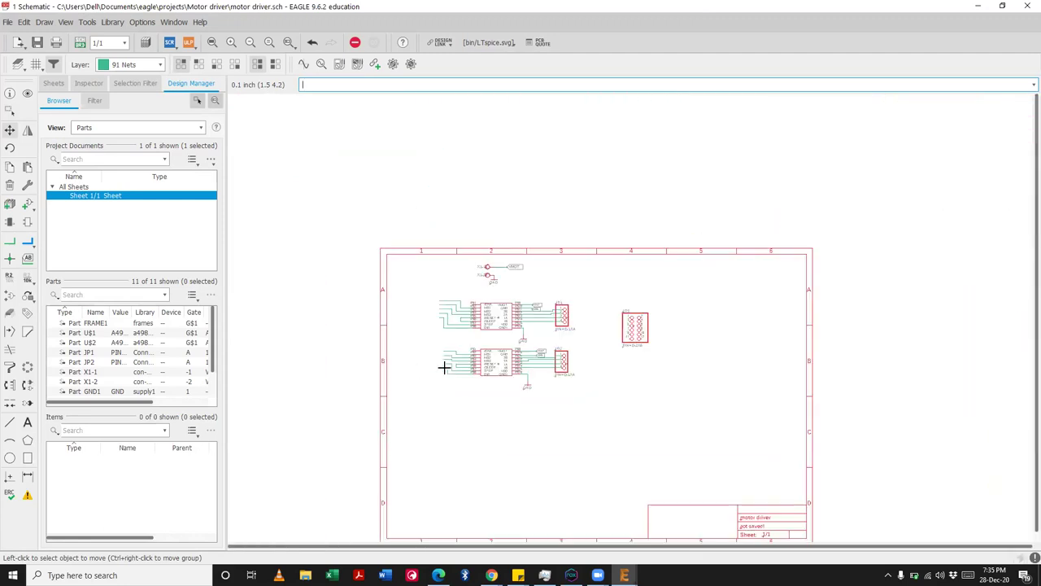
pyautogui.scroll(2, 444, 368)
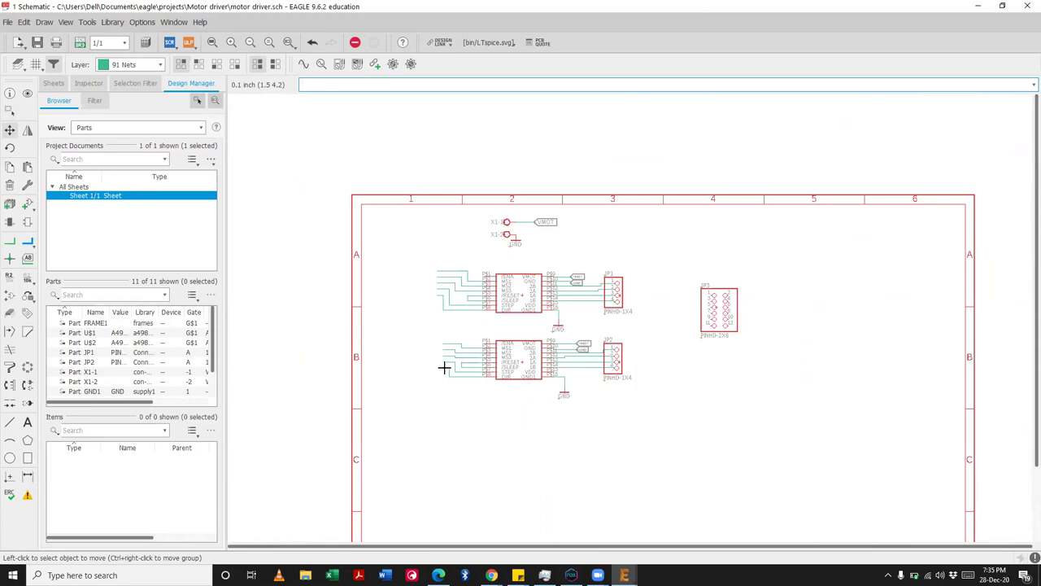
pyautogui.scroll(3, 442, 295)
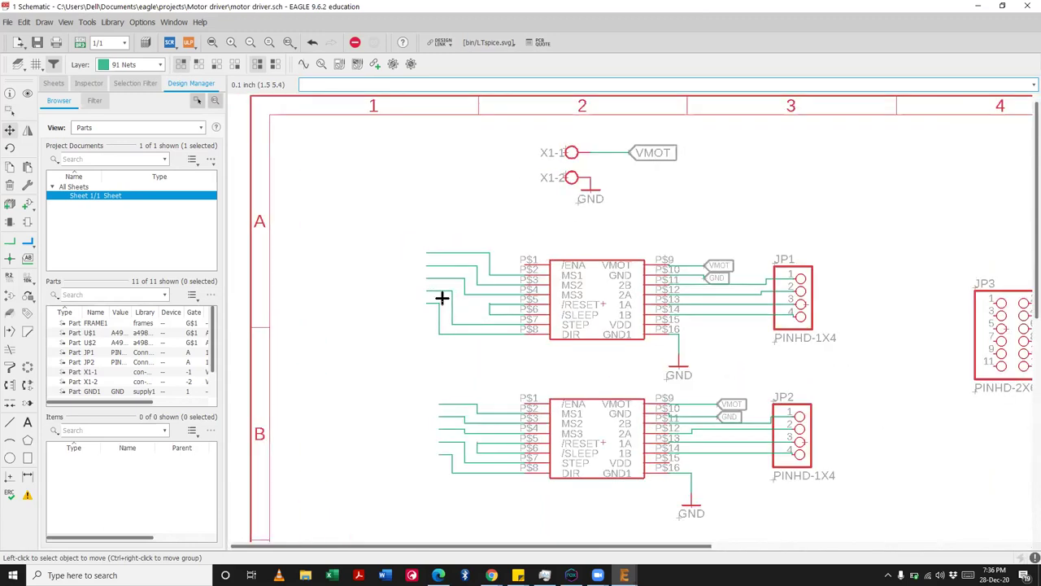
pyautogui.scroll(-5, 372, 320)
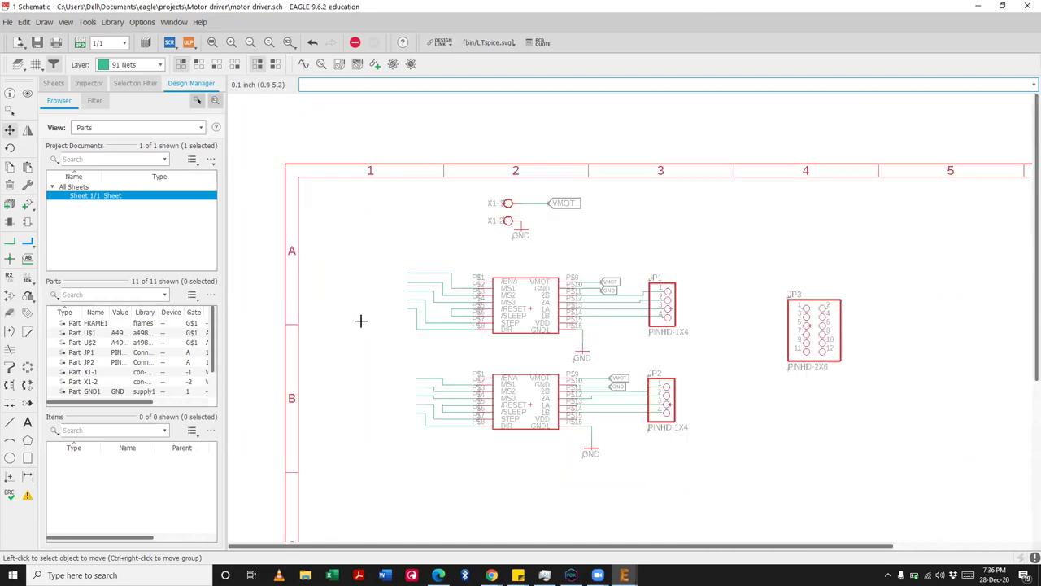
pyautogui.scroll(4, 396, 327)
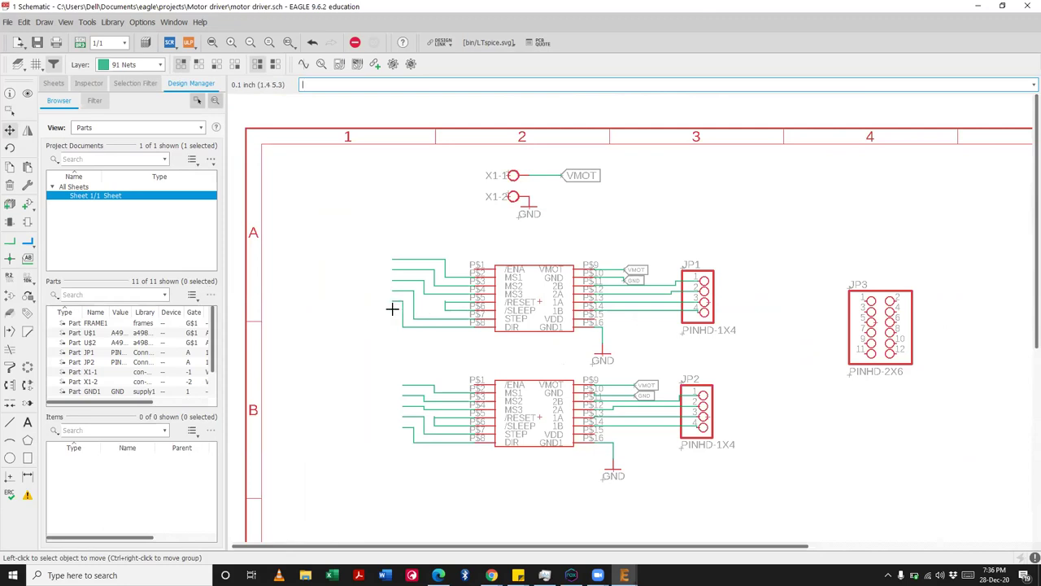
# Step: Name the upper driver's MS1 net MS1A and place its label at the wire's free end
pyautogui.click(11, 277)
pyautogui.click(396, 265)
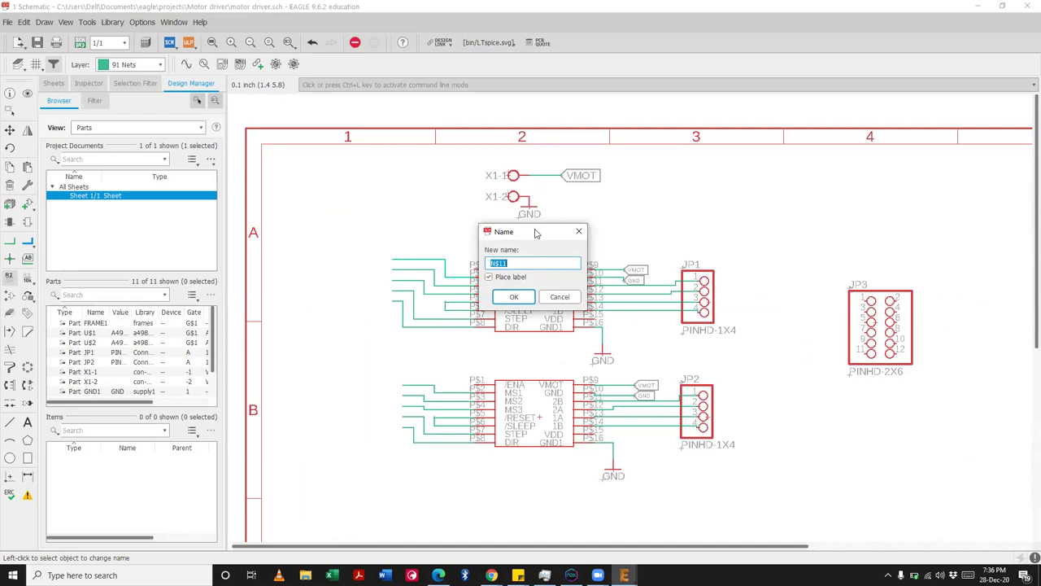
pyautogui.moveTo(535, 233); pyautogui.dragTo(668, 300)
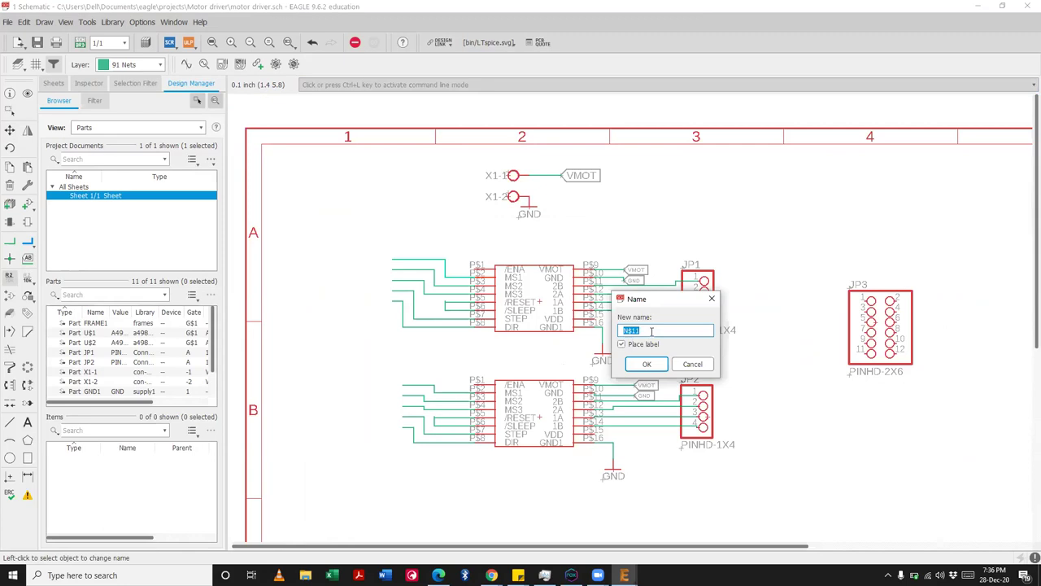
pyautogui.write('MS1A')
pyautogui.press('Return')
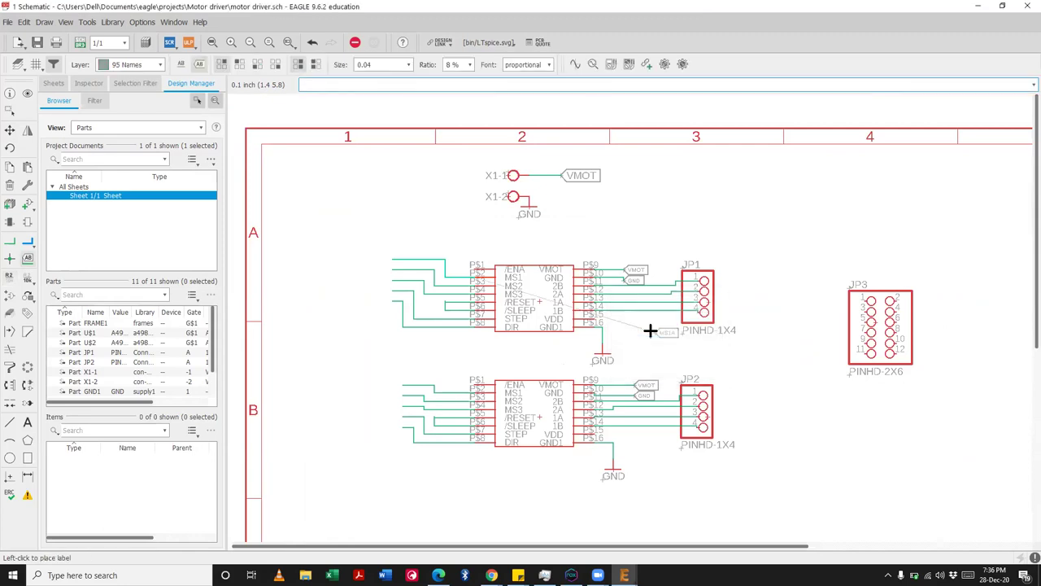
pyautogui.scroll(2, 396, 259)
pyautogui.click(380, 261)
# Step: Name the upper driver's MS2 net MS2A and place its label at the wire's free end
pyautogui.click(398, 279)
pyautogui.write('MS')
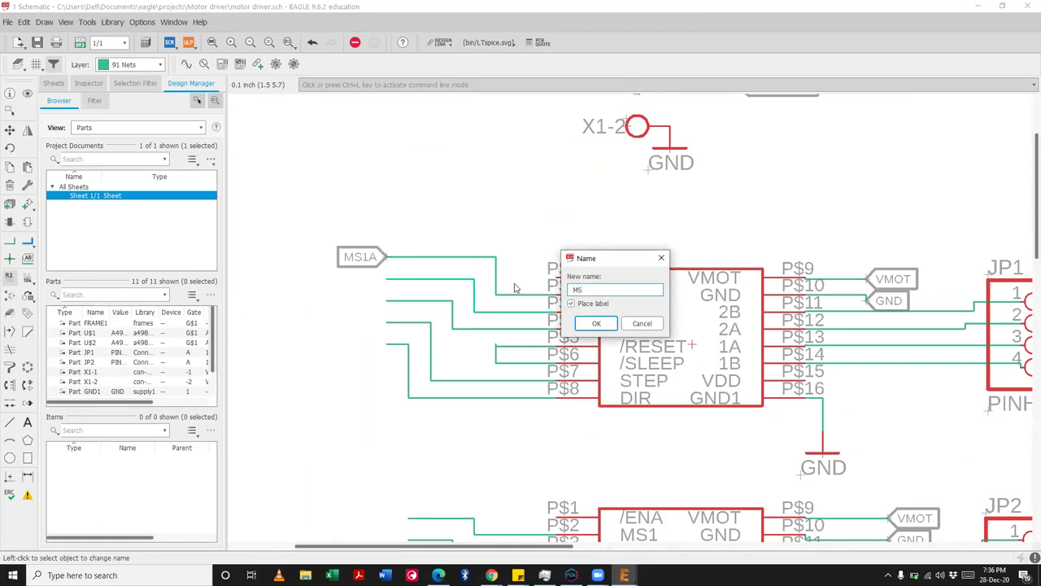
pyautogui.moveTo(602, 262); pyautogui.dragTo(601, 300)
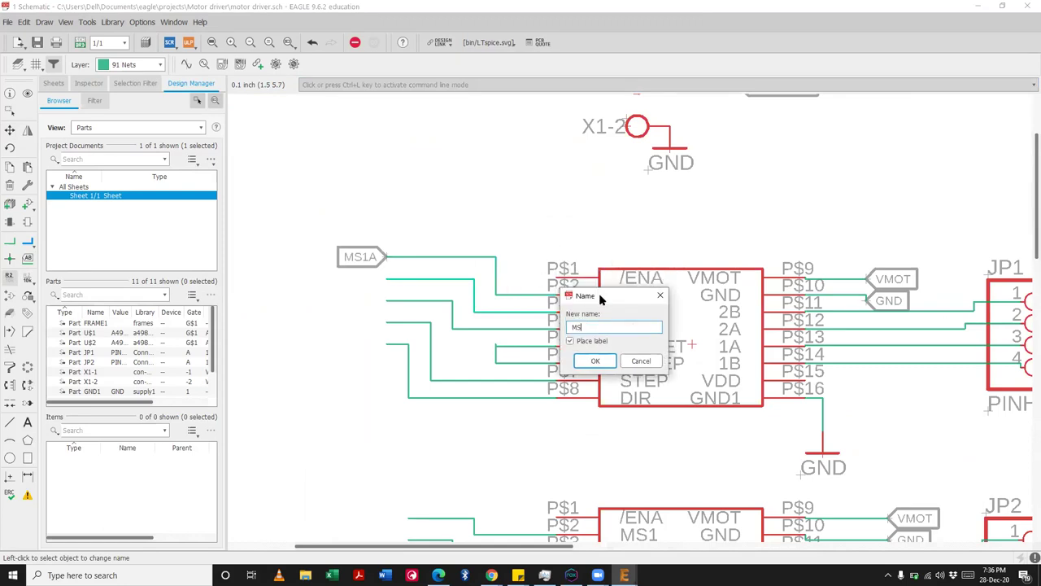
pyautogui.press('Return')
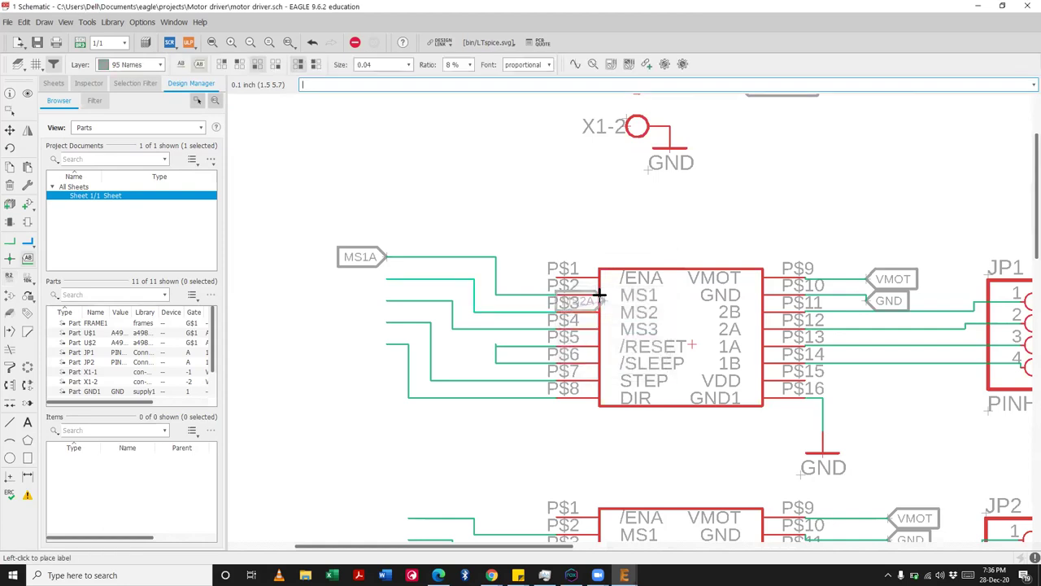
pyautogui.click(385, 279)
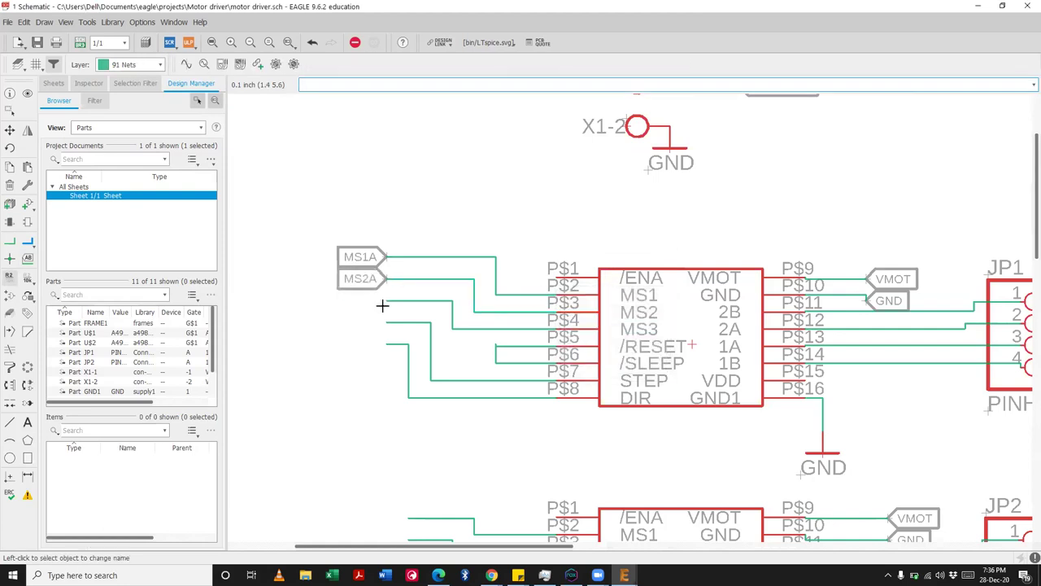
# Step: Name the upper driver's MS3 net MS3A and place its label at the wire's free end
pyautogui.click(383, 303)
pyautogui.write('MS3A')
pyautogui.press('Return')
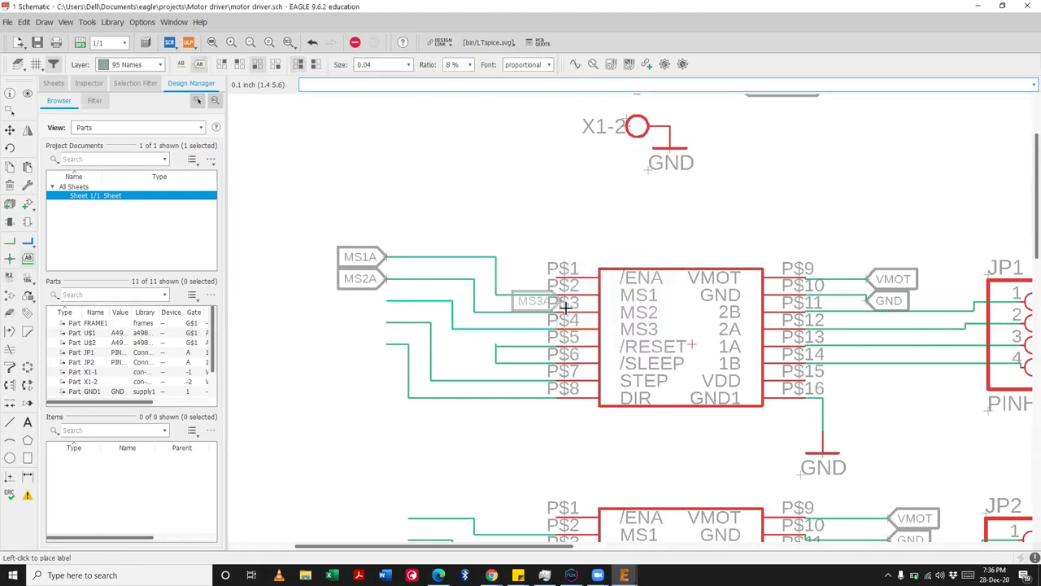
pyautogui.click(376, 301)
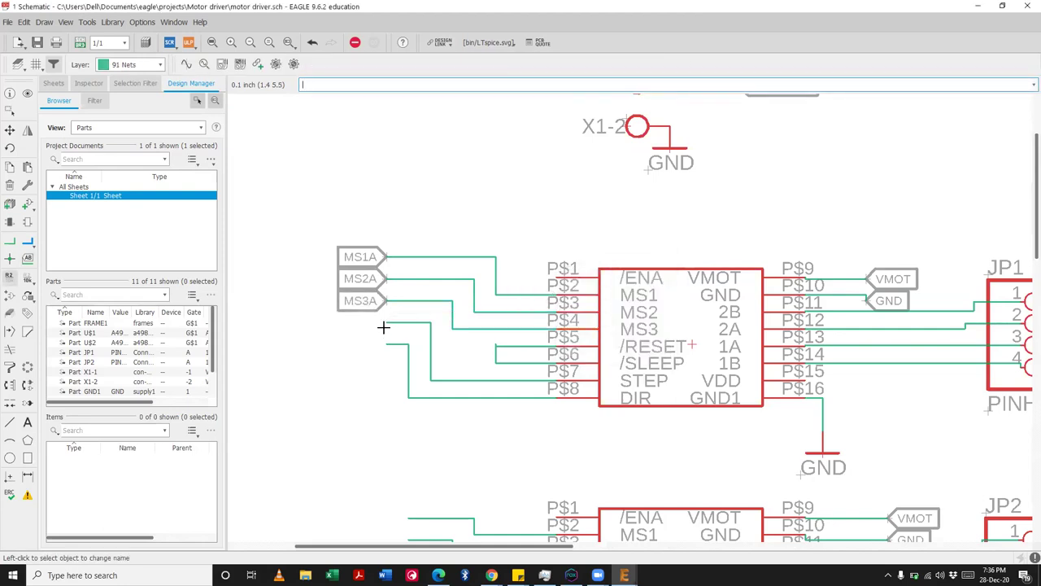
# Step: Name the upper driver's STEP net STEPA and place its label at the wire's free end
pyautogui.click(383, 323)
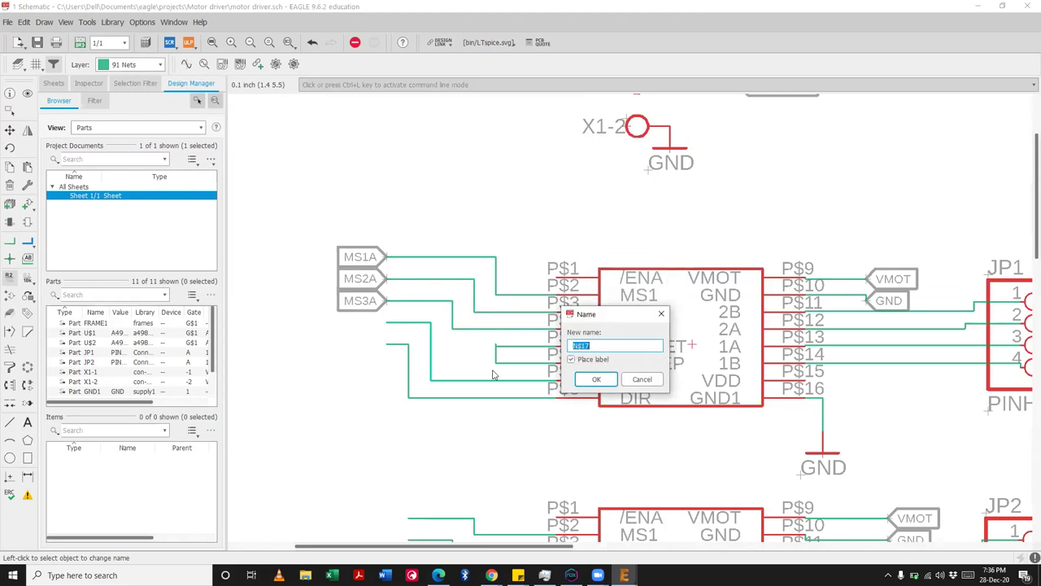
pyautogui.moveTo(593, 314); pyautogui.dragTo(461, 373)
pyautogui.write('S')
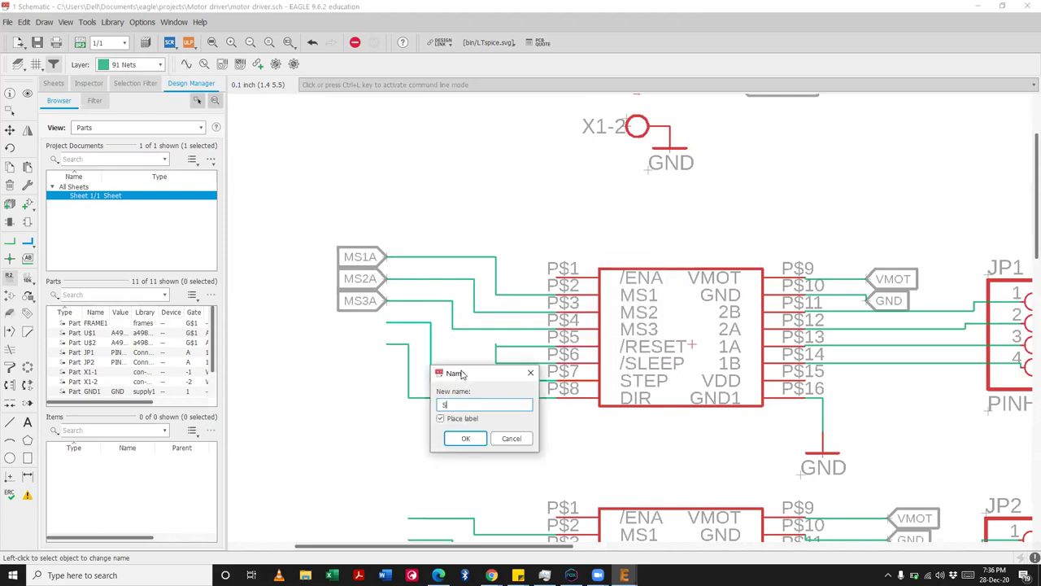
pyautogui.write('TEPA')
pyautogui.press('Return')
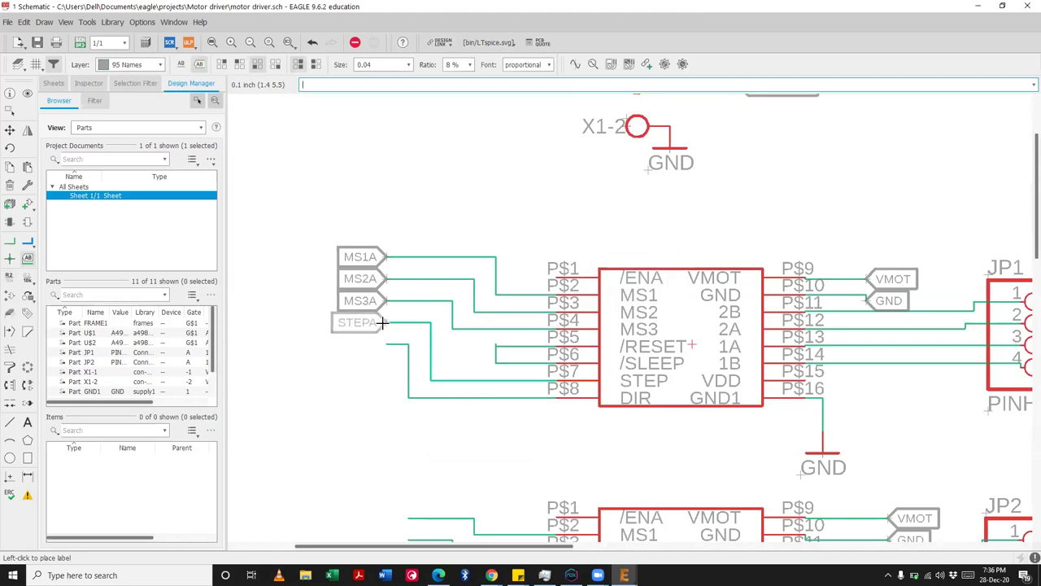
pyautogui.click(382, 323)
# Step: Name the upper driver's DIR net DIRA and place its label at the wire's free end
pyautogui.click(388, 345)
pyautogui.write('S')
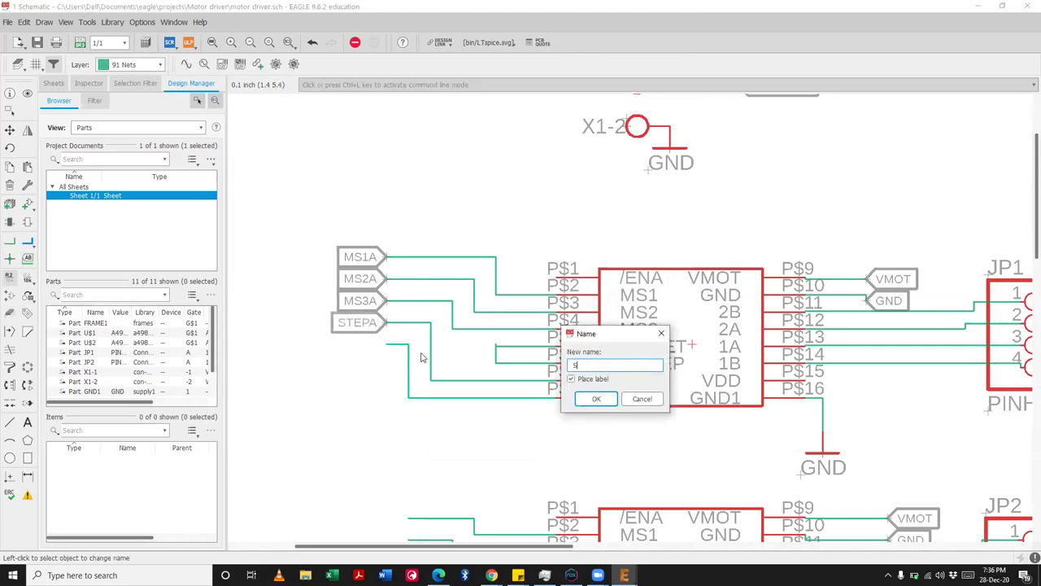
pyautogui.write('IRA')
pyautogui.press('Return')
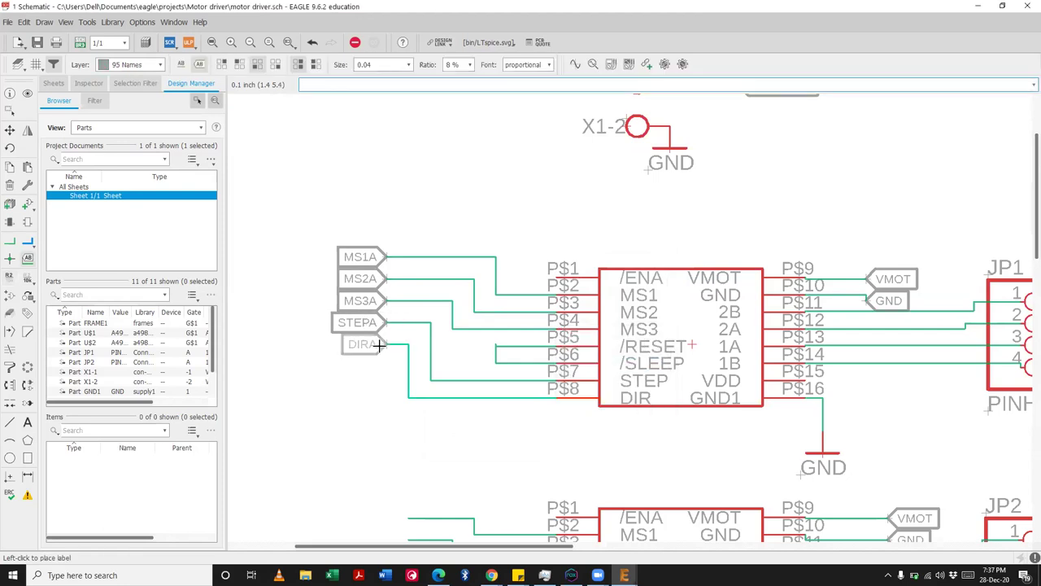
pyautogui.click(379, 345)
# Step: Name the lower driver's MS1 net MS1B and place its label at the wire's free end
pyautogui.scroll(-3, 399, 349)
pyautogui.scroll(2, 402, 390)
pyautogui.scroll(3, 399, 419)
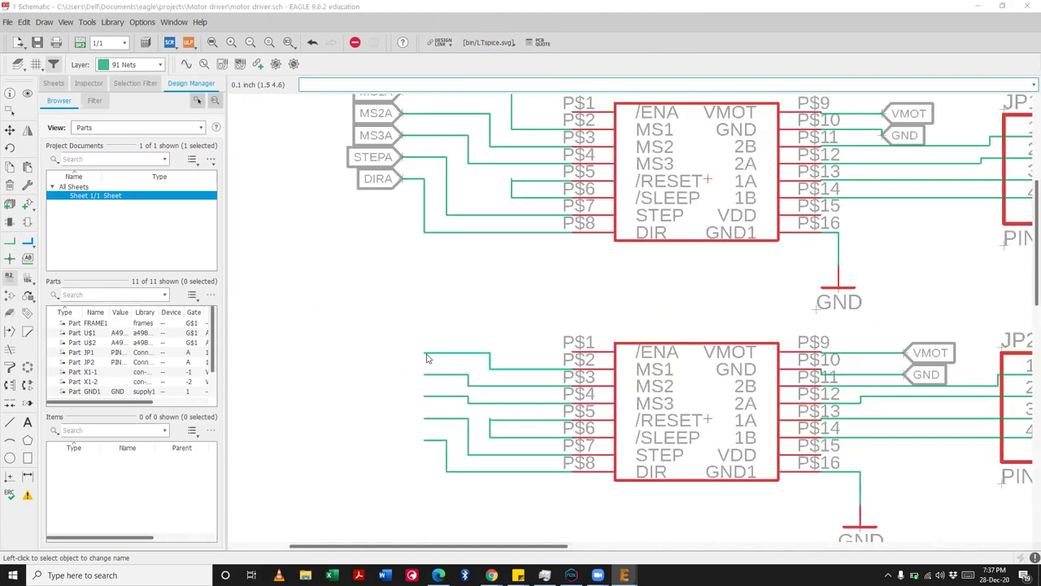
pyautogui.click(427, 358)
pyautogui.write('SM')
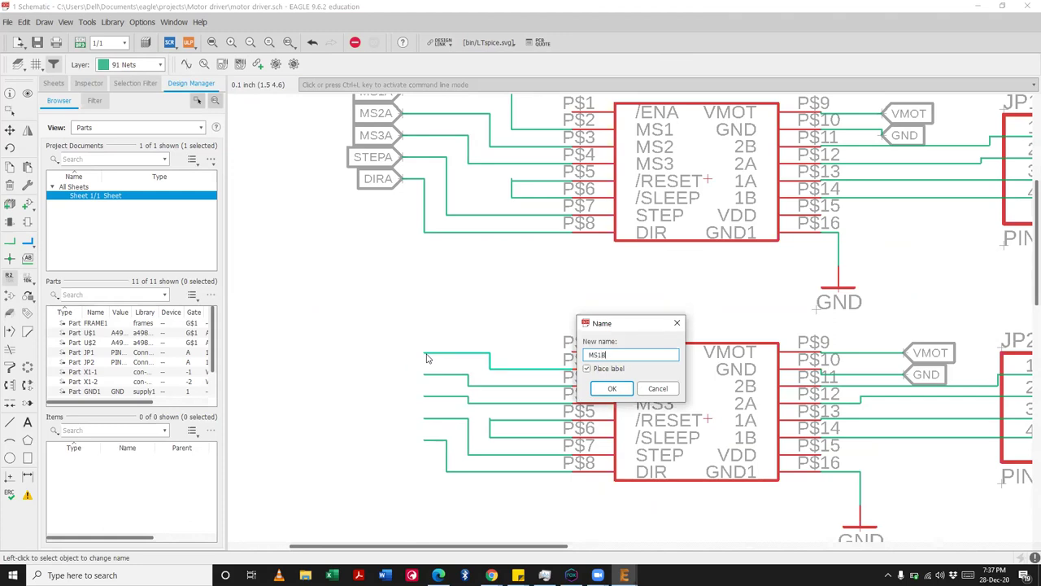
pyautogui.press('Return')
pyautogui.click(427, 353)
# Step: Name the lower driver's MS2 net MS2B and place its label at the wire's free end
pyautogui.click(430, 376)
pyautogui.write('MS2B')
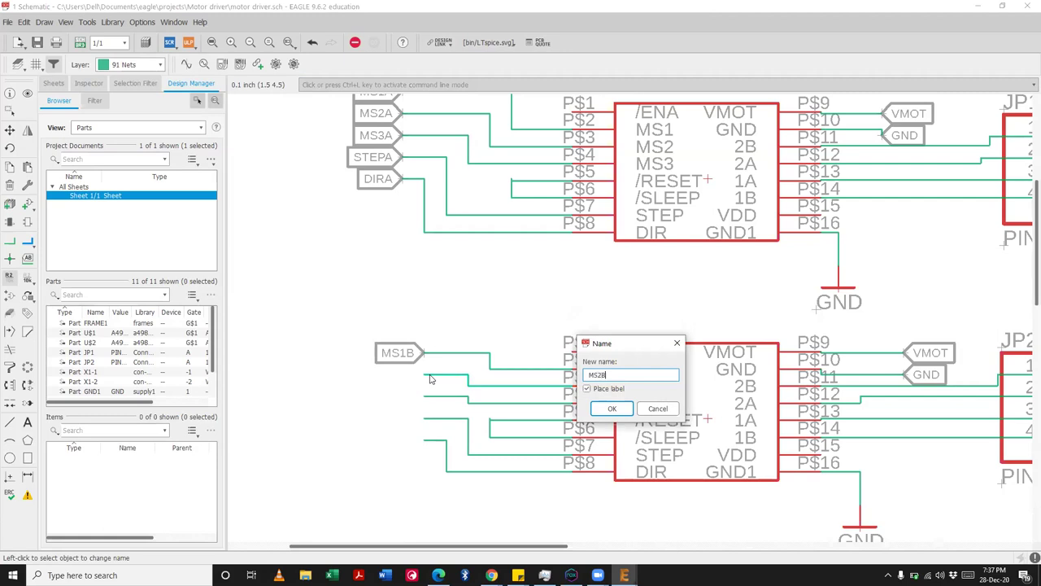
pyautogui.press('Return')
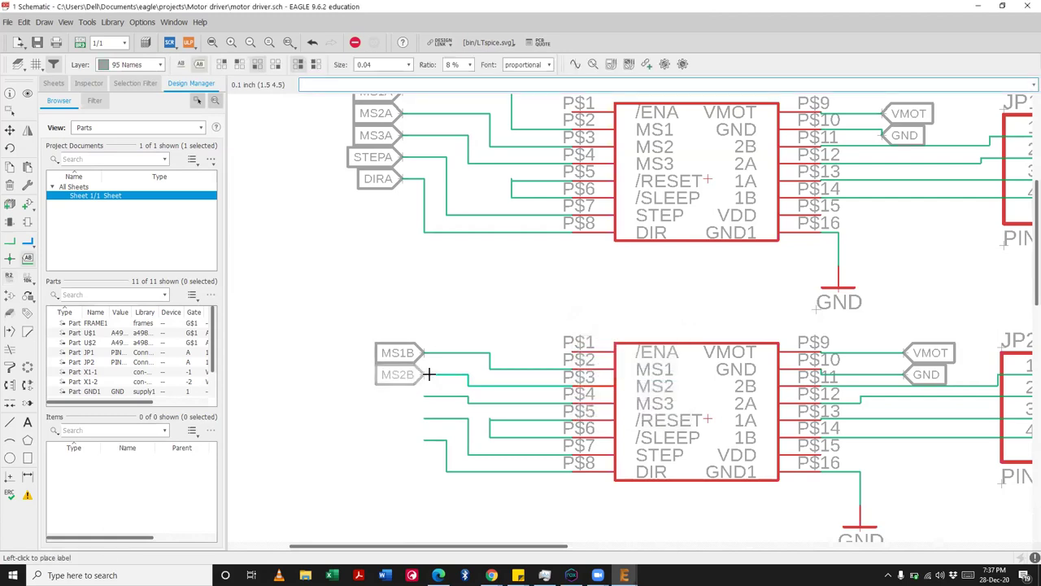
pyautogui.click(429, 374)
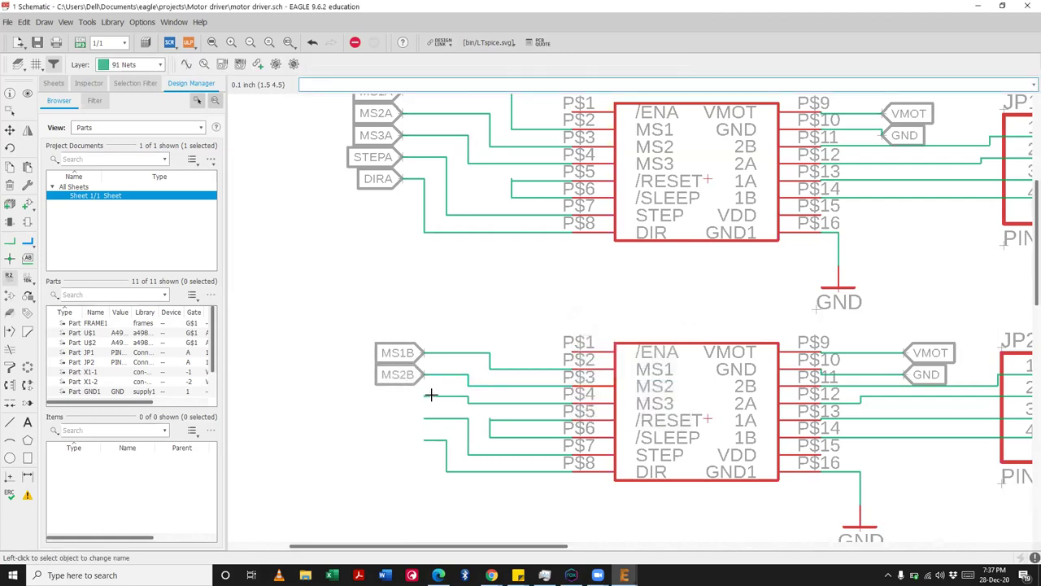
# Step: Name the lower driver's MS3 net MS3B and place its label at the wire's free end
pyautogui.click(431, 399)
pyautogui.write('MS')
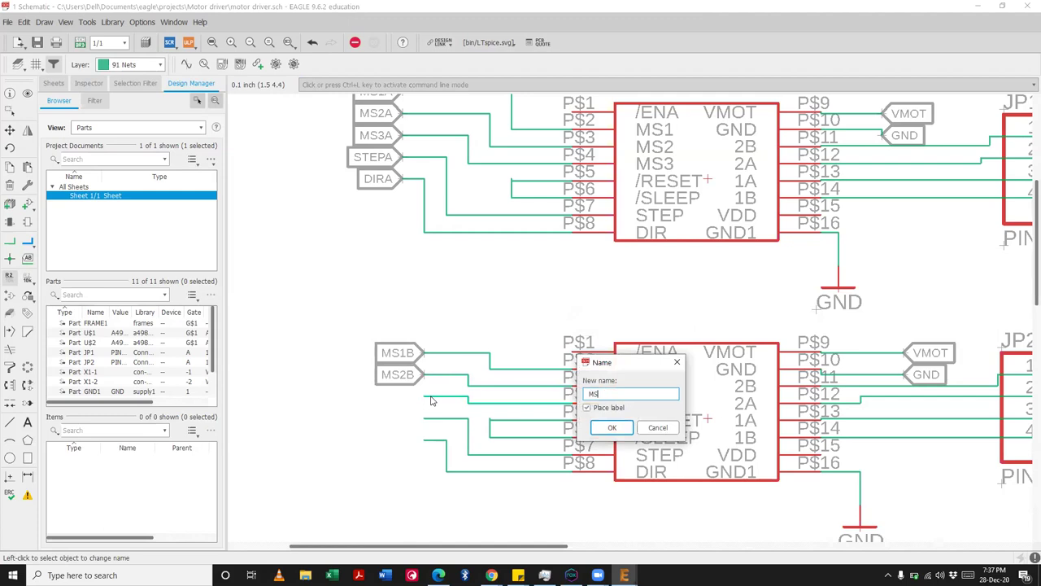
pyautogui.write('3B')
pyautogui.press('Return')
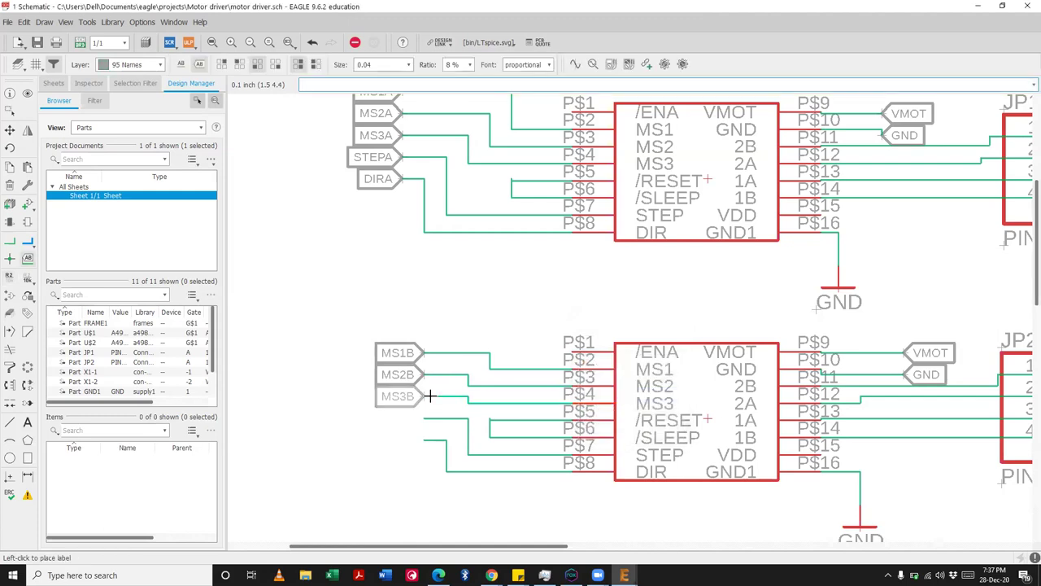
pyautogui.click(430, 396)
# Step: Name the lower driver's STEP net STEPB and place its label at the wire's free end
pyautogui.click(435, 422)
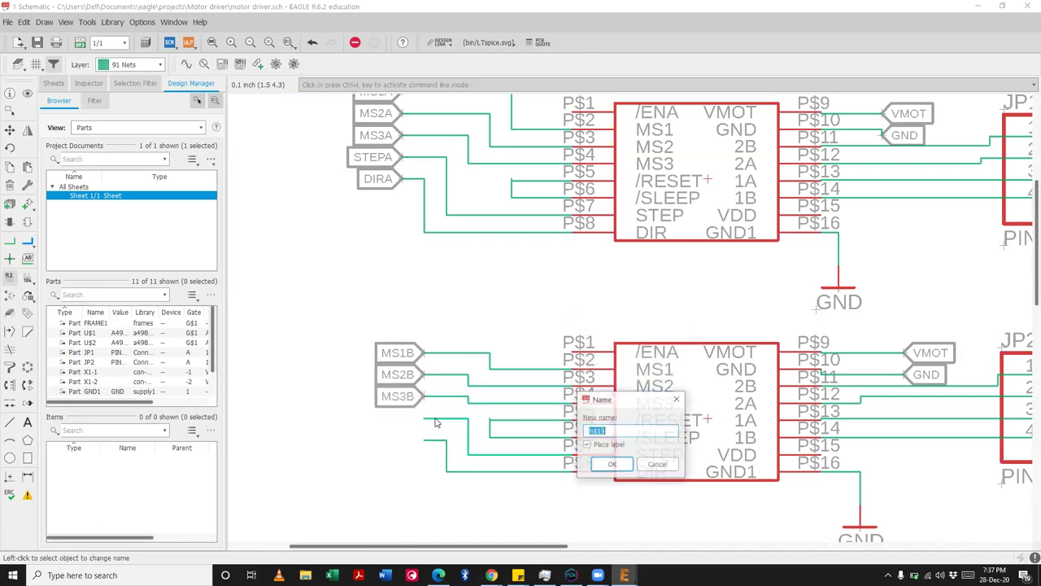
pyautogui.write('STEPB')
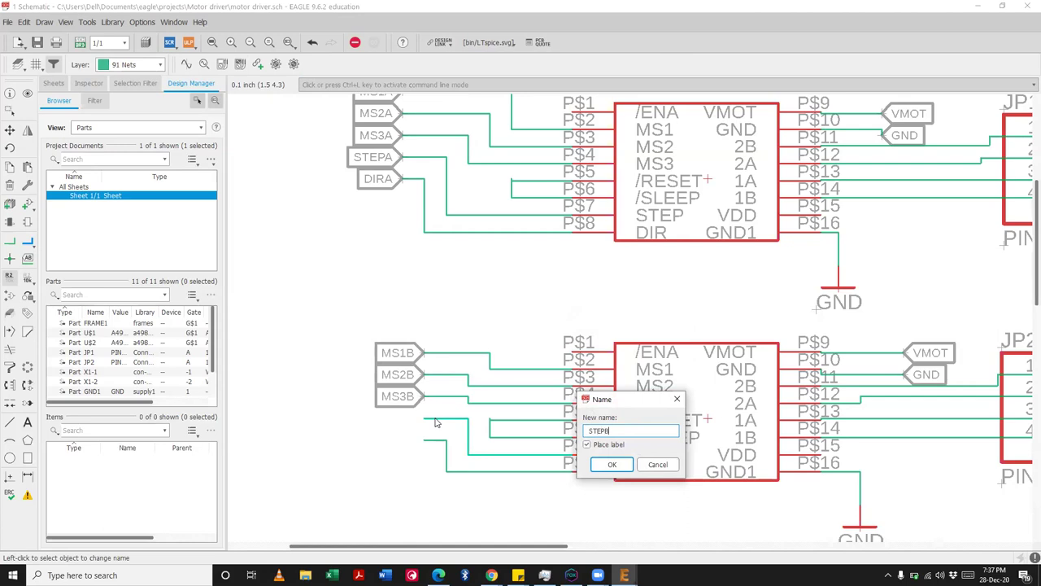
pyautogui.press('Return')
pyautogui.click(435, 417)
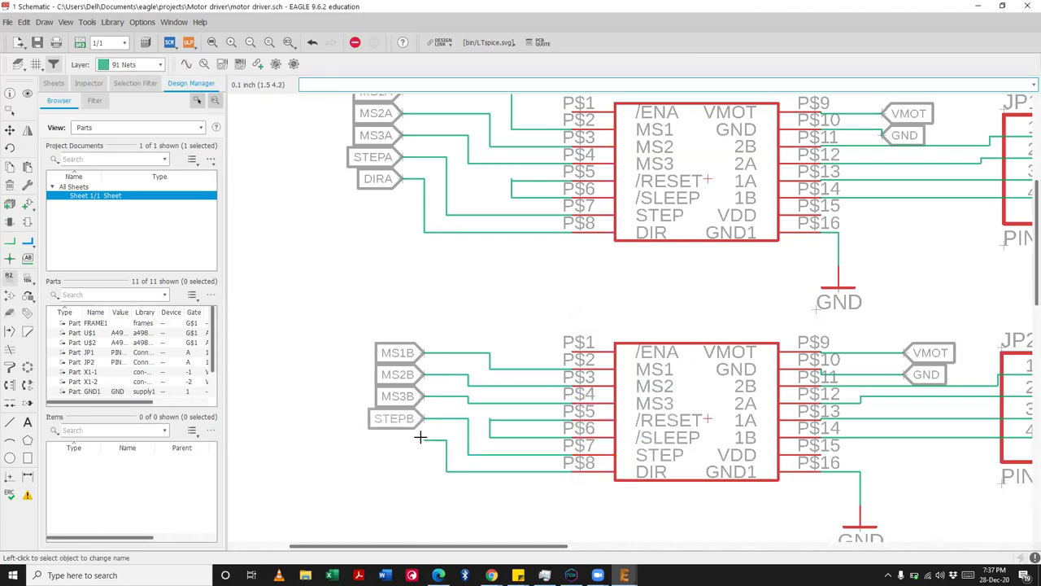
# Step: Name the lower driver's DIR net DIRB and place its label at the wire's free end
pyautogui.click(423, 446)
pyautogui.write('DIRB')
pyautogui.press('Return')
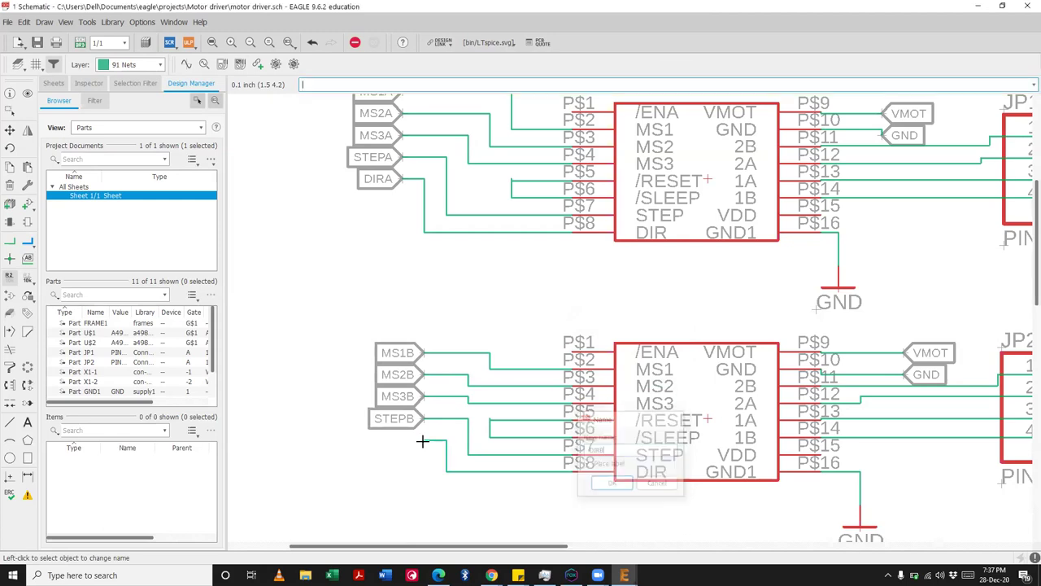
pyautogui.click(423, 445)
# Step: Draw separate horizontal net stubs of equal length outward to the left from pins 1 and 3 of header JP3
pyautogui.scroll(-5, 390, 297)
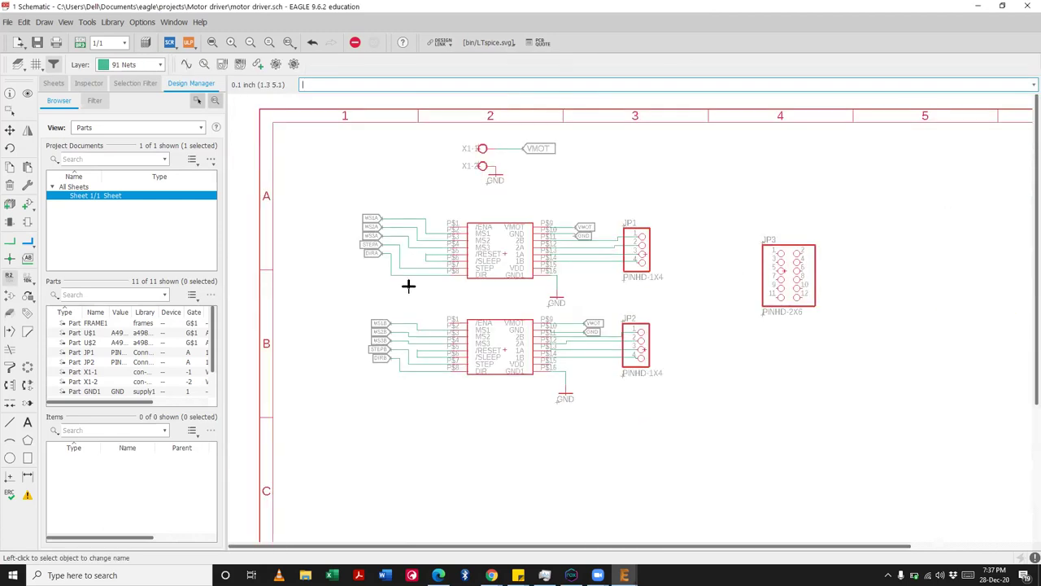
pyautogui.scroll(3, 785, 262)
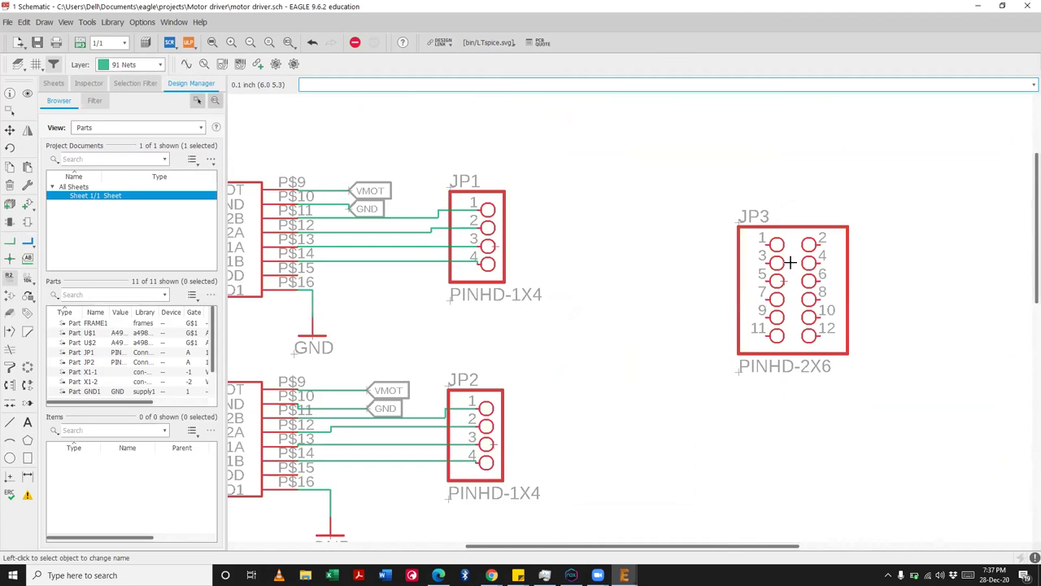
pyautogui.click(9, 241)
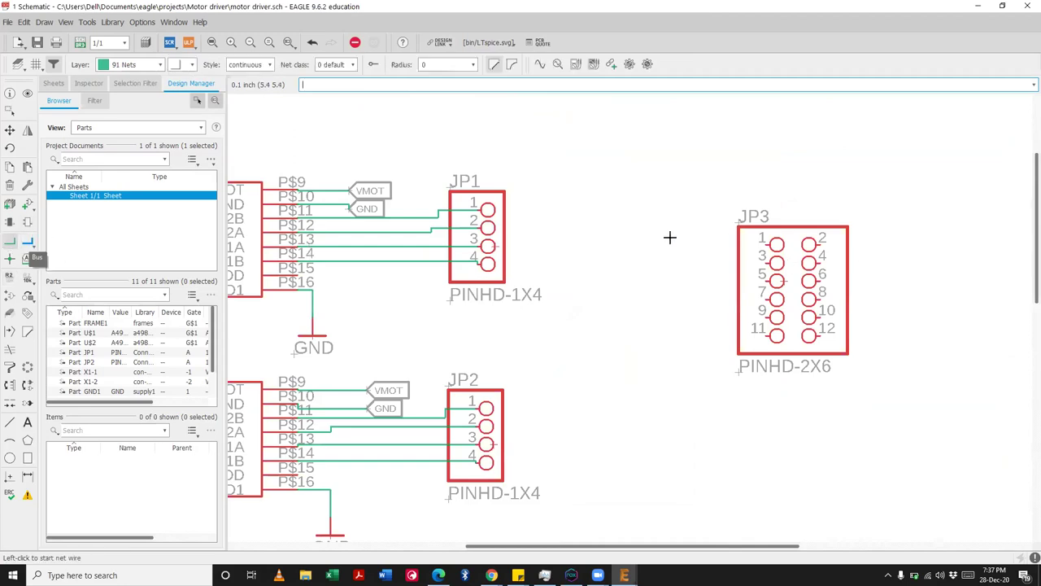
pyautogui.scroll(1, 765, 238)
pyautogui.click(771, 244)
pyautogui.click(679, 244)
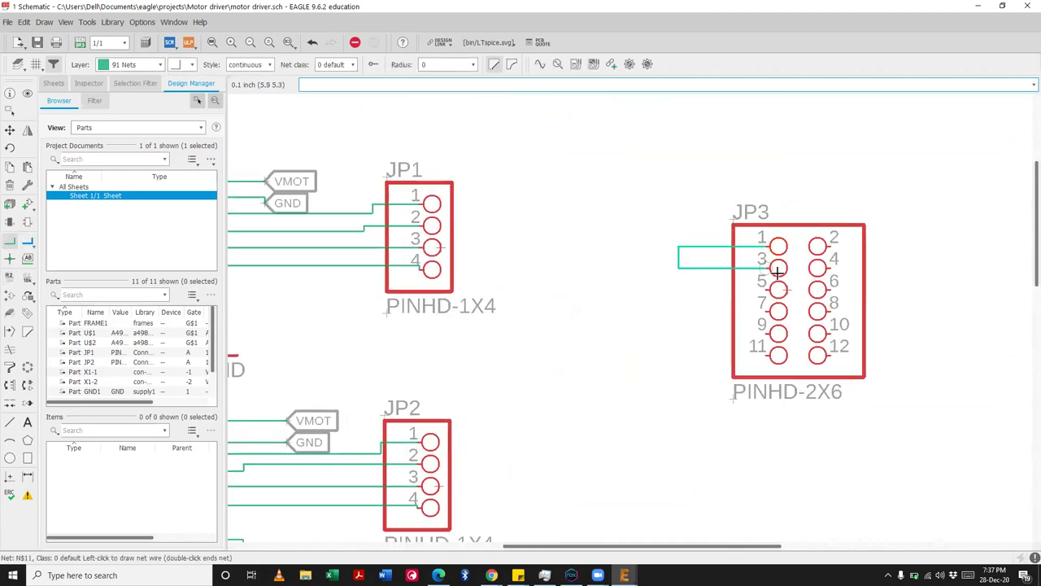
pyautogui.doubleClick(679, 254)
pyautogui.click(764, 267)
pyautogui.click(679, 266)
pyautogui.doubleClick(679, 267)
# Step: Draw horizontal net stubs from JP3's pins 5, 7 and 9, ending in line with the stubs of pins 1 and 3
pyautogui.click(780, 290)
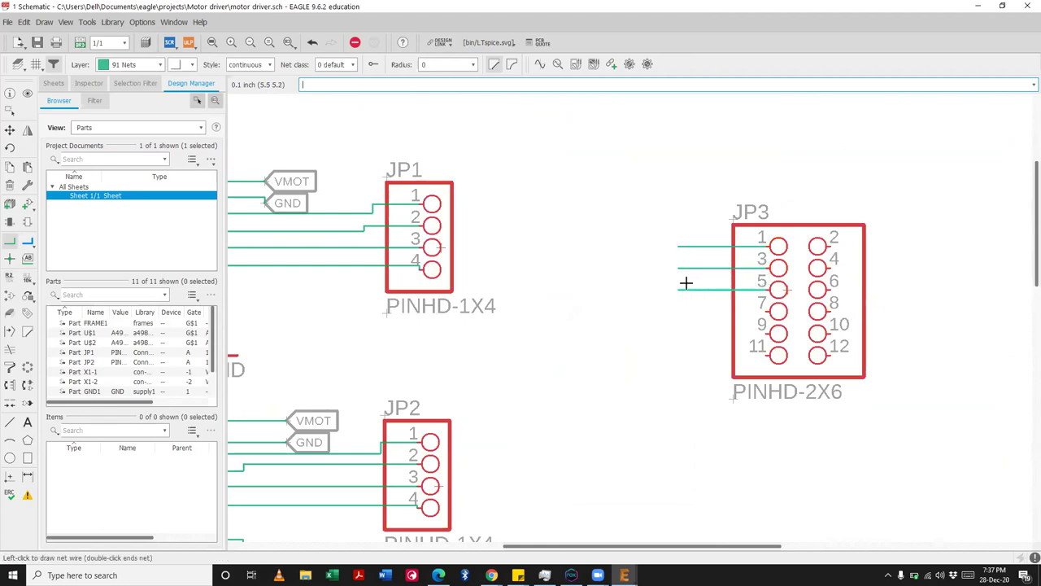
pyautogui.click(688, 286)
pyautogui.doubleClick(695, 297)
pyautogui.click(768, 317)
pyautogui.doubleClick(680, 310)
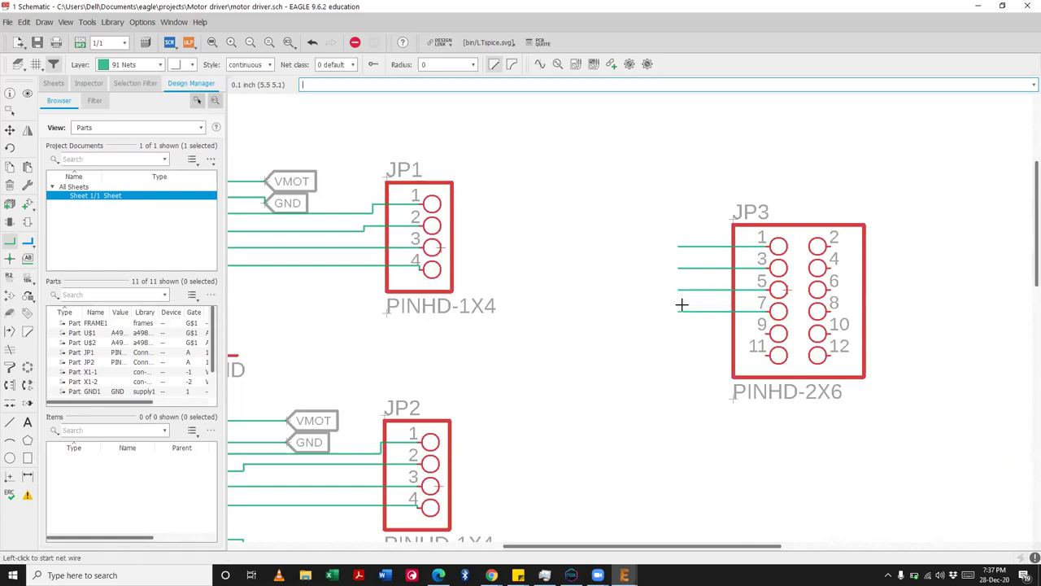
pyautogui.click(774, 332)
pyautogui.doubleClick(683, 331)
# Step: Draw horizontal net stubs outward to the right from JP3's pins 2, 4, 6, 8 and 10, with their free ends aligned
pyautogui.click(820, 245)
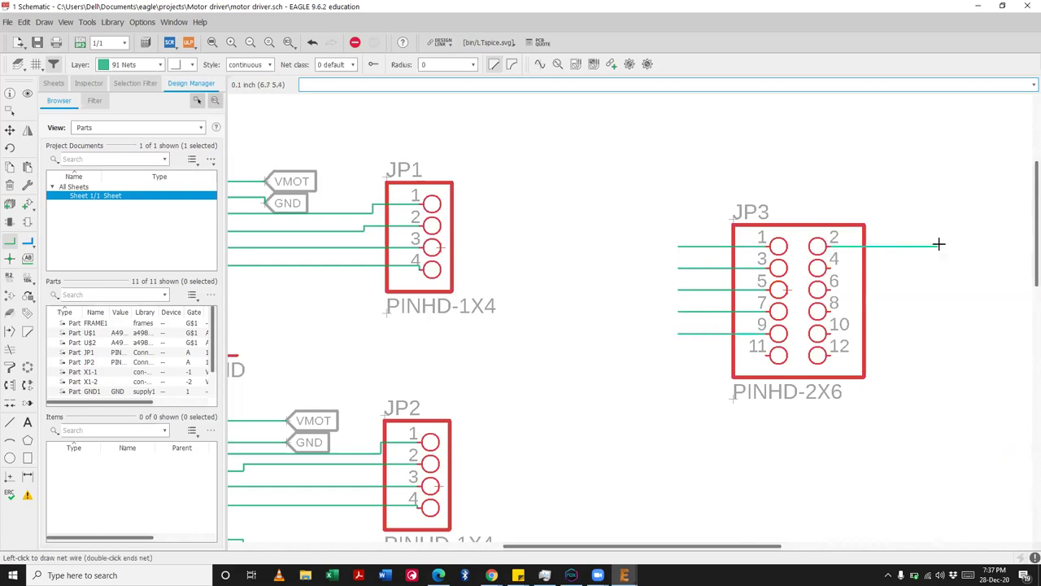
pyautogui.doubleClick(940, 245)
pyautogui.click(828, 268)
pyautogui.doubleClick(939, 268)
pyautogui.click(825, 289)
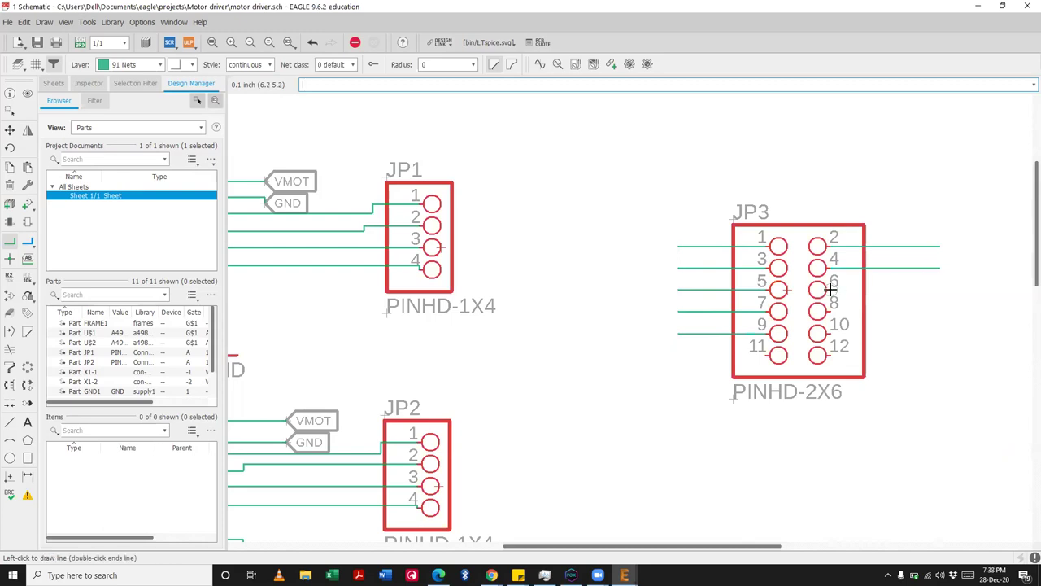
pyautogui.doubleClick(938, 289)
pyautogui.click(826, 310)
pyautogui.doubleClick(940, 311)
pyautogui.click(829, 332)
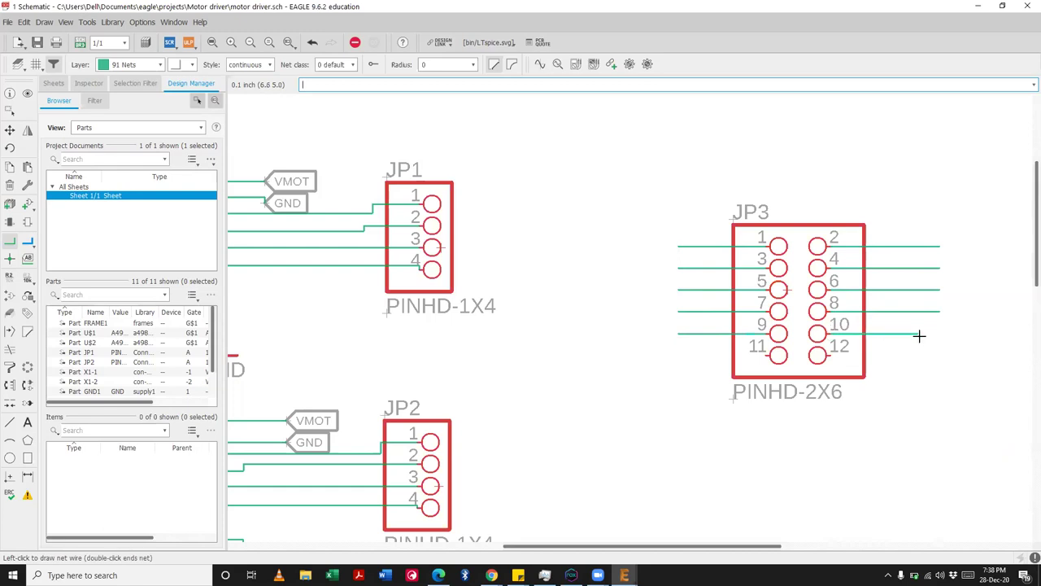
pyautogui.doubleClick(939, 332)
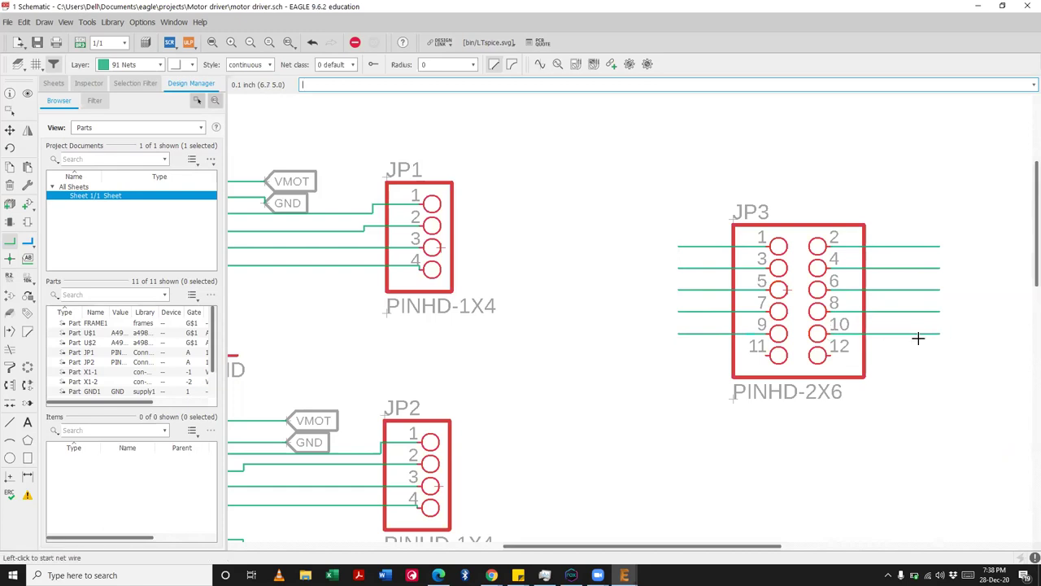
# Step: Draw net stubs from JP3's pins 11 and 12, ending in line with the other stubs on each side
pyautogui.click(768, 356)
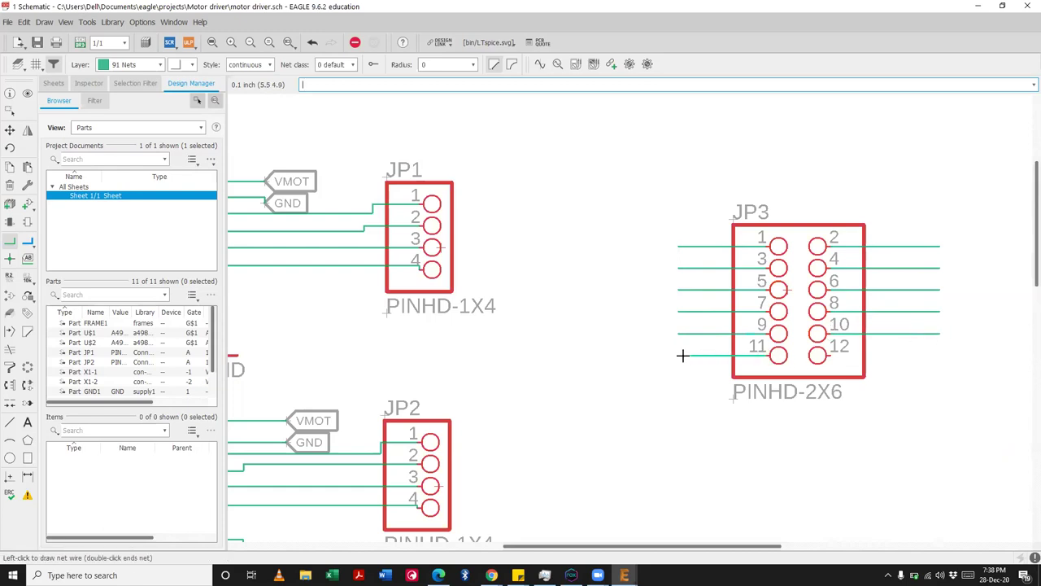
pyautogui.doubleClick(682, 355)
pyautogui.click(829, 355)
pyautogui.doubleClick(942, 356)
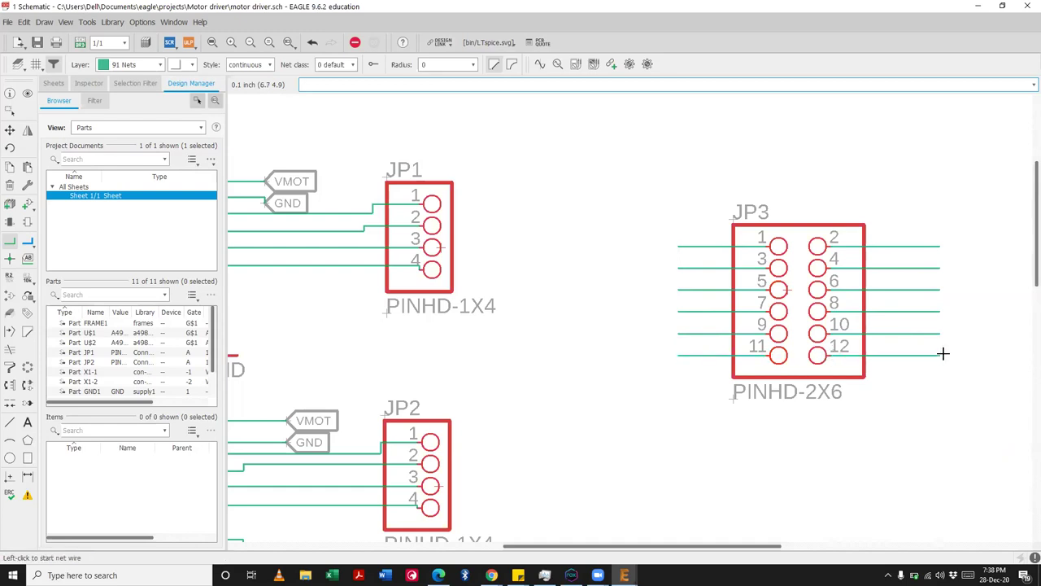
# Step: Draw a net stub from the VDD pin of each driver, running right and turning down to a short free end
pyautogui.scroll(-2, 943, 356)
pyautogui.scroll(-2, 432, 195)
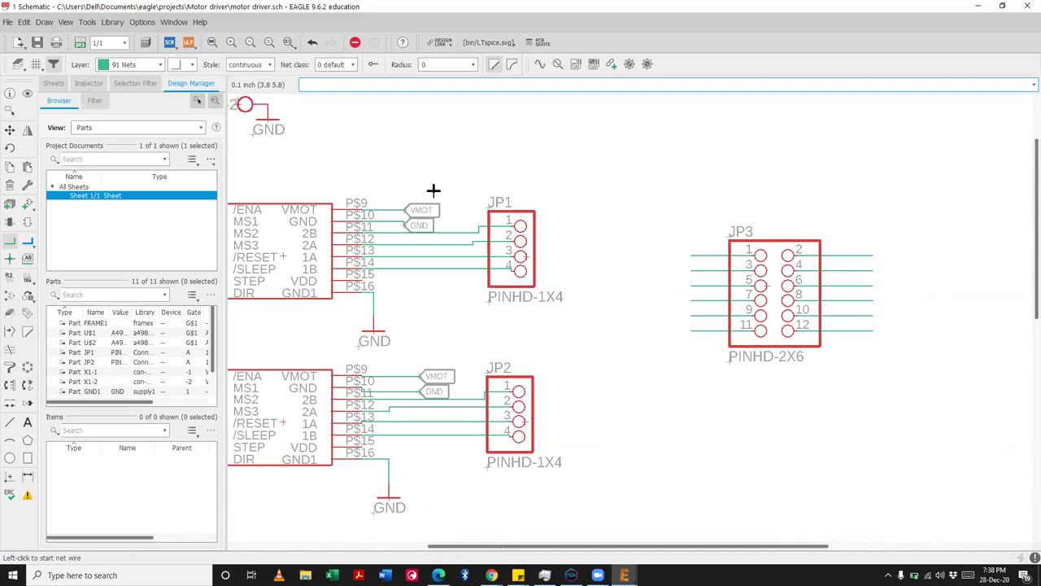
pyautogui.scroll(2, 382, 374)
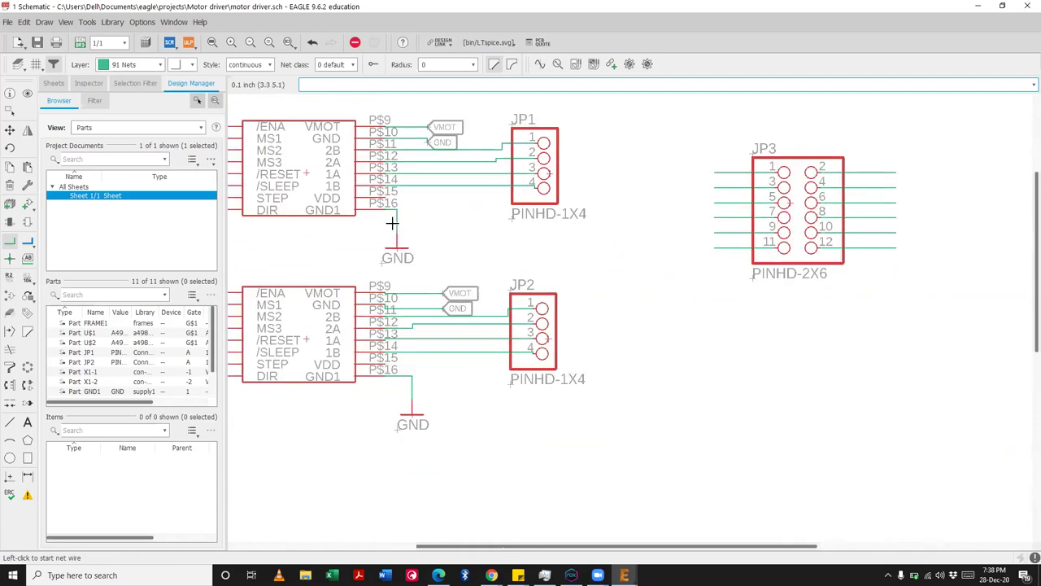
pyautogui.click(382, 195)
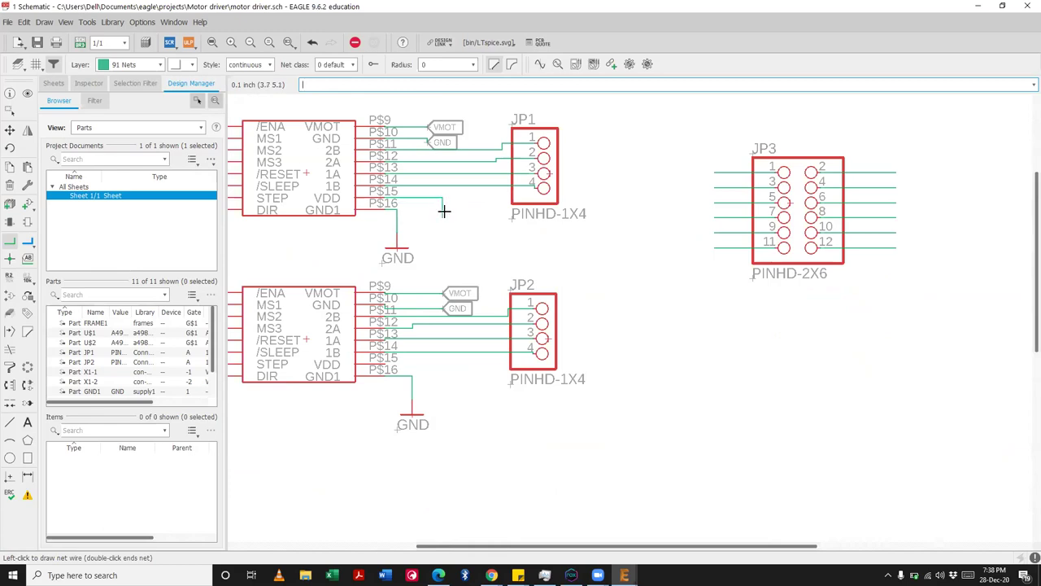
pyautogui.doubleClick(442, 218)
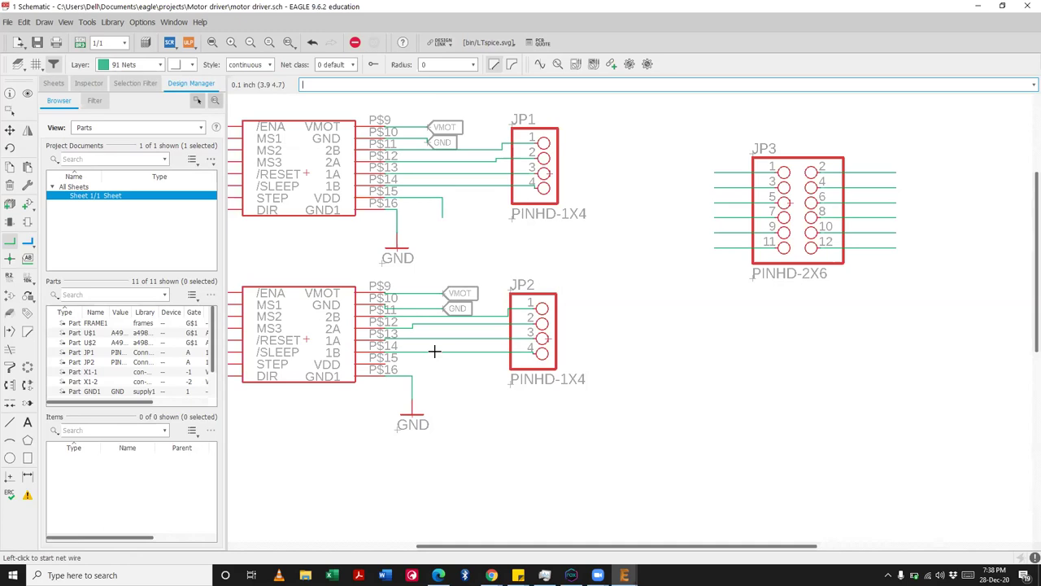
pyautogui.click(383, 364)
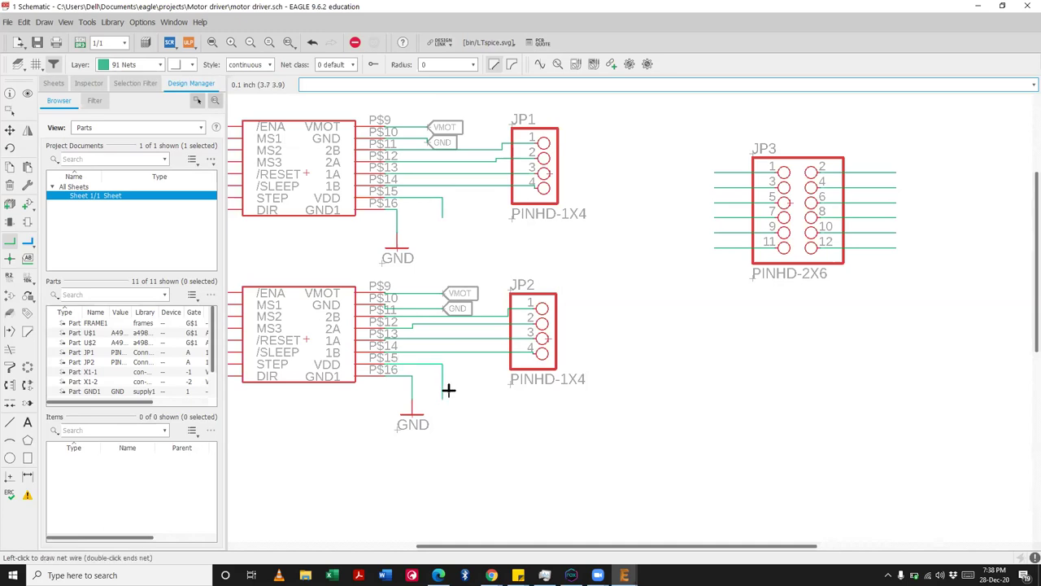
pyautogui.doubleClick(443, 380)
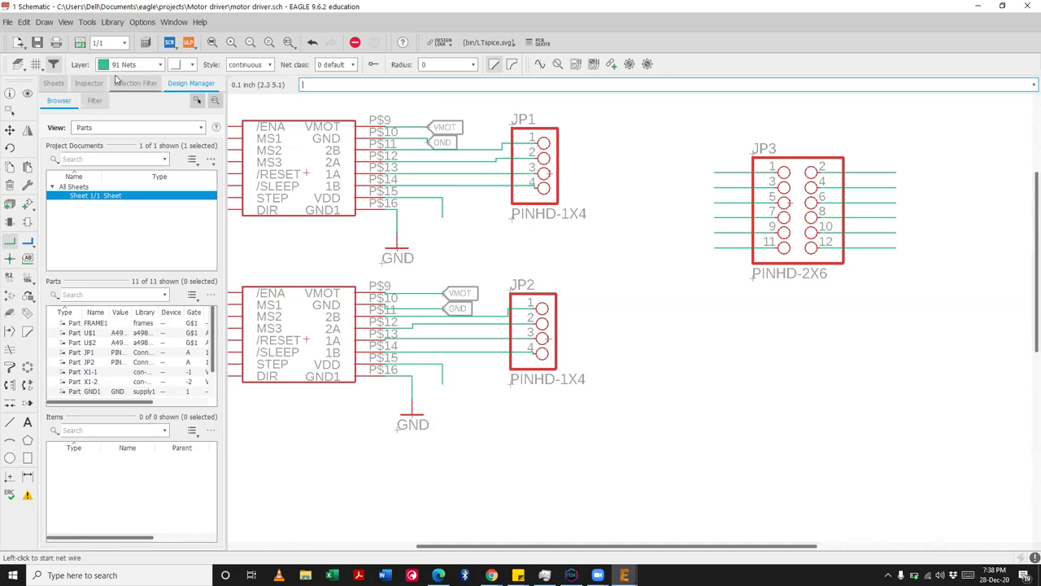
# Step: Name the upper driver's VDD net VDD and place its label pointing up at the stub's lower end, redoing the misplaced label
pyautogui.click(9, 276)
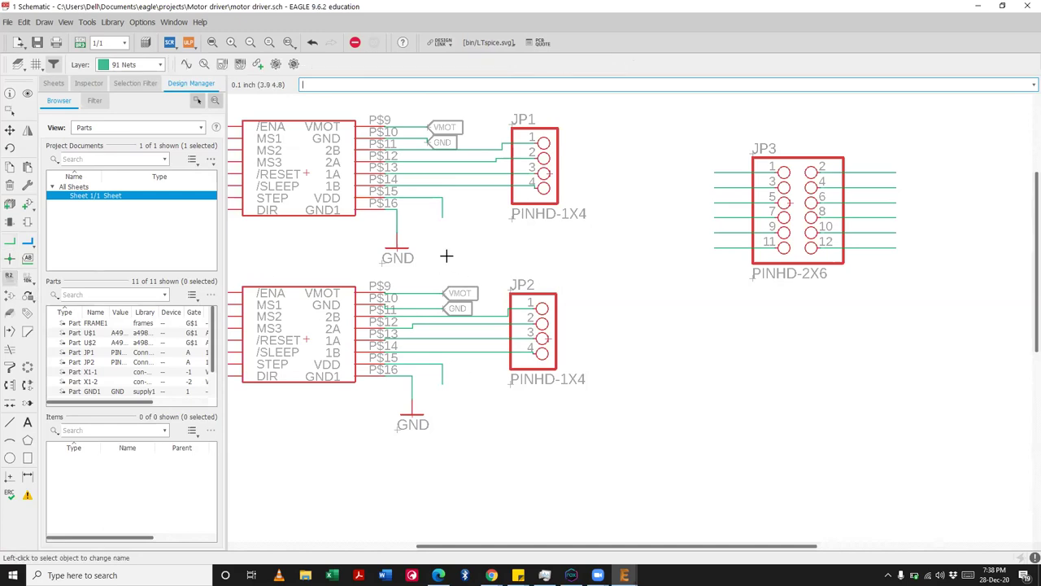
pyautogui.click(439, 211)
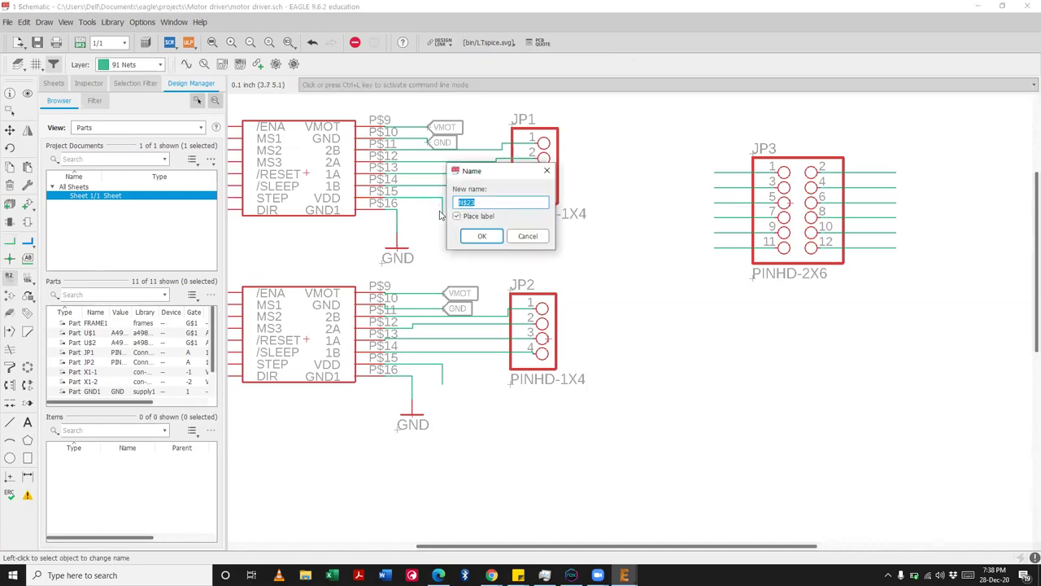
pyautogui.write('VDD')
pyautogui.press('Return')
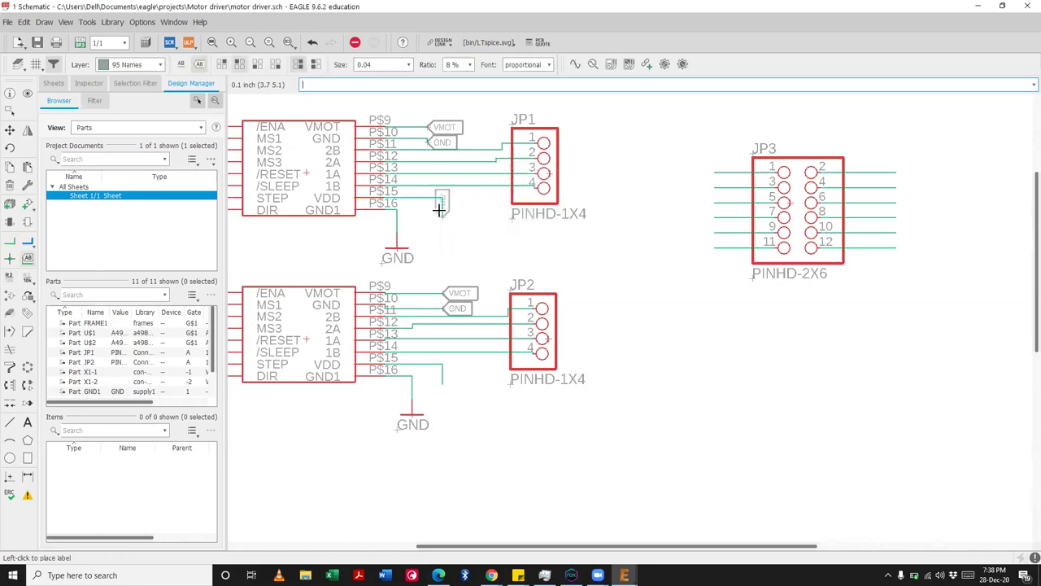
pyautogui.rightClick(432, 210)
pyautogui.click(441, 209)
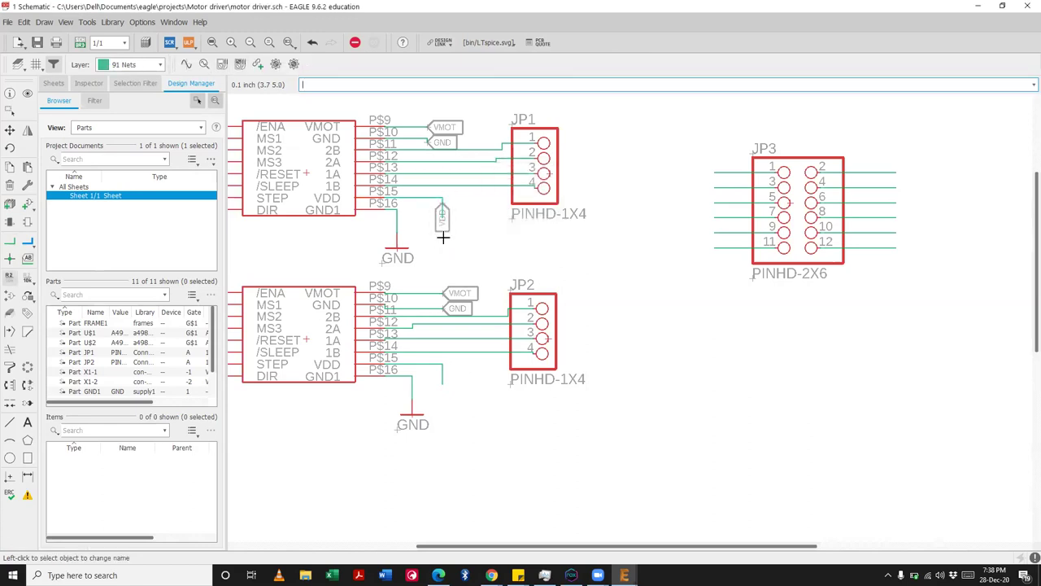
pyautogui.click(441, 230)
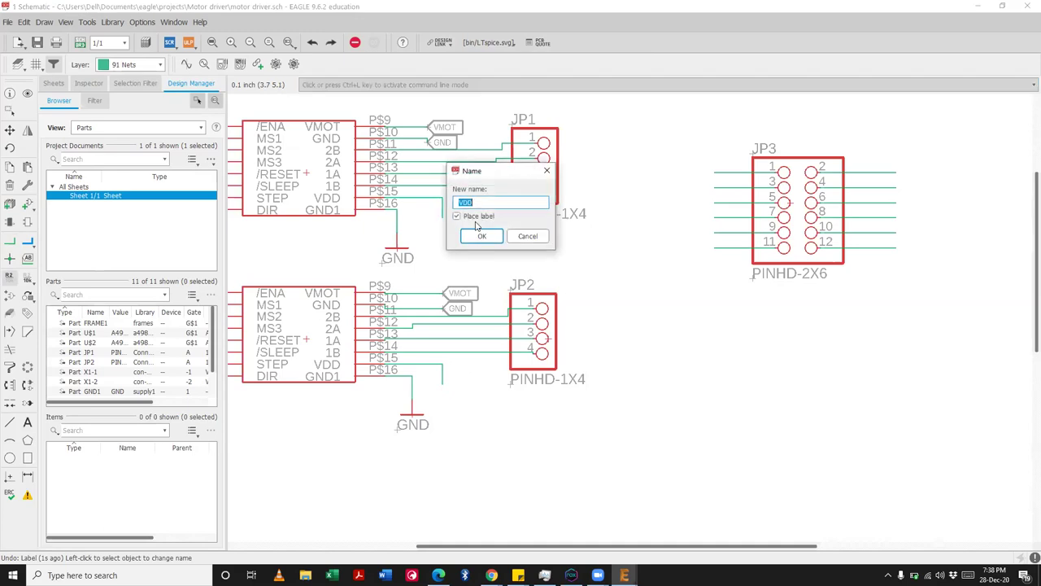
pyautogui.click(482, 235)
pyautogui.click(441, 221)
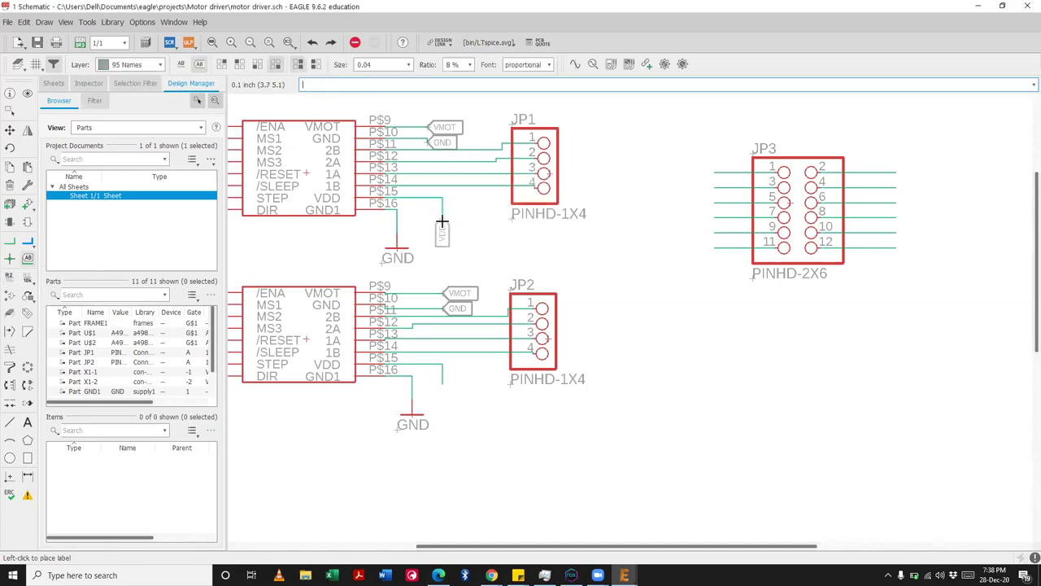
pyautogui.press('Escape')
# Step: Name the lower driver's VDD net VDD, joining it to the existing net, and place its vertical label at the stub's lower end
pyautogui.click(444, 381)
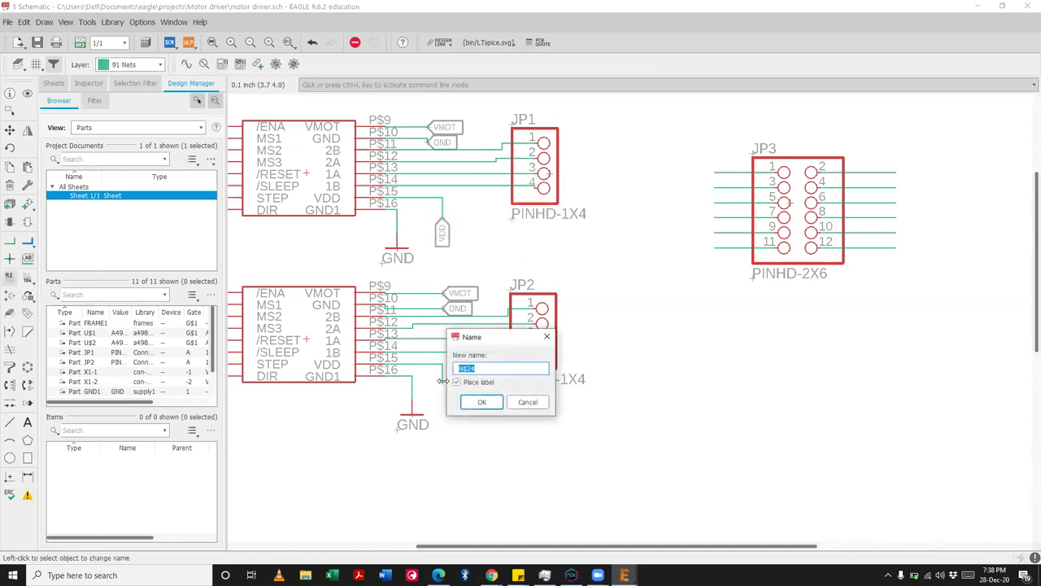
pyautogui.write('V')
pyautogui.click(481, 402)
pyautogui.click(466, 416)
pyautogui.click(442, 378)
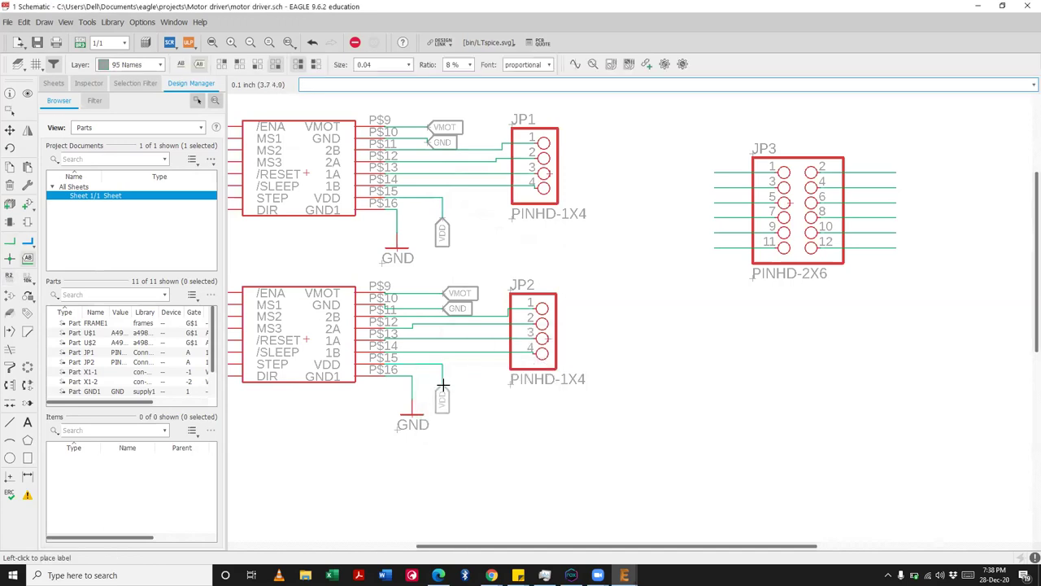
# Step: Name the net on JP3's pin 12 GND, connect it to the existing GND net, and place its label at the stub's free end
pyautogui.click(897, 247)
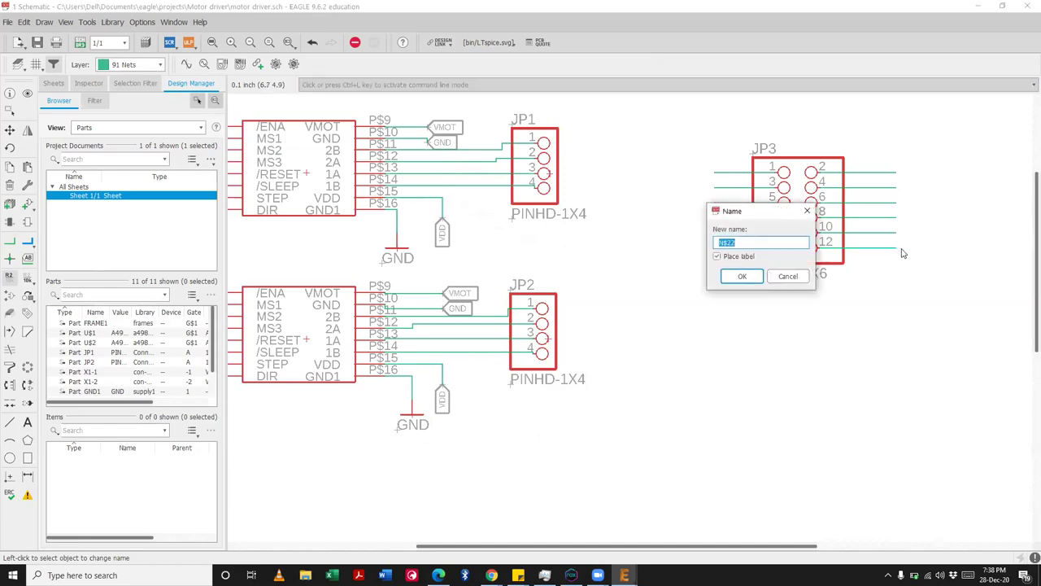
pyautogui.press('Escape')
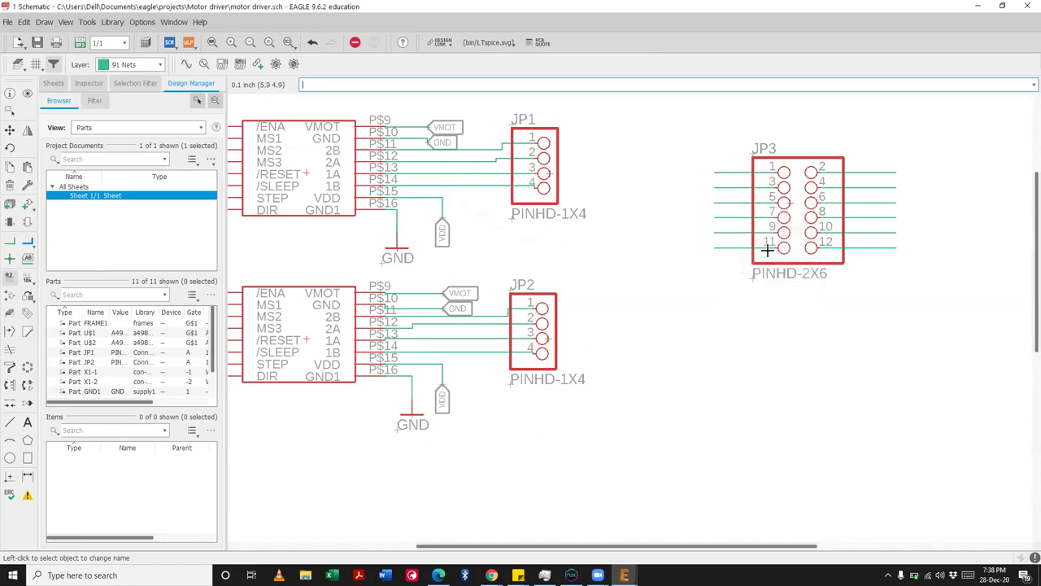
pyautogui.click(883, 253)
pyautogui.write('GND')
pyautogui.press('Return')
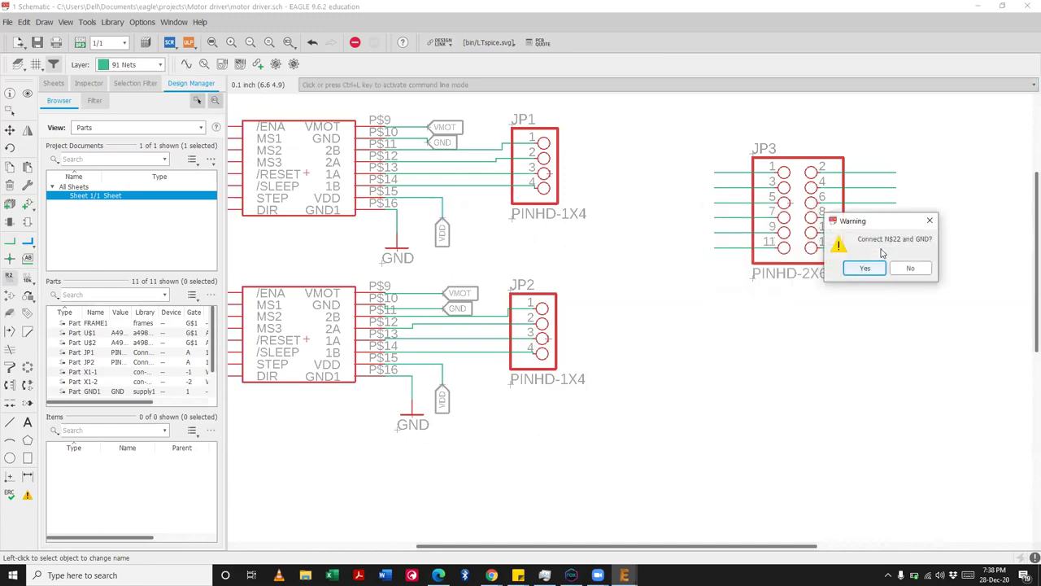
pyautogui.click(865, 268)
pyautogui.rightClick(912, 246)
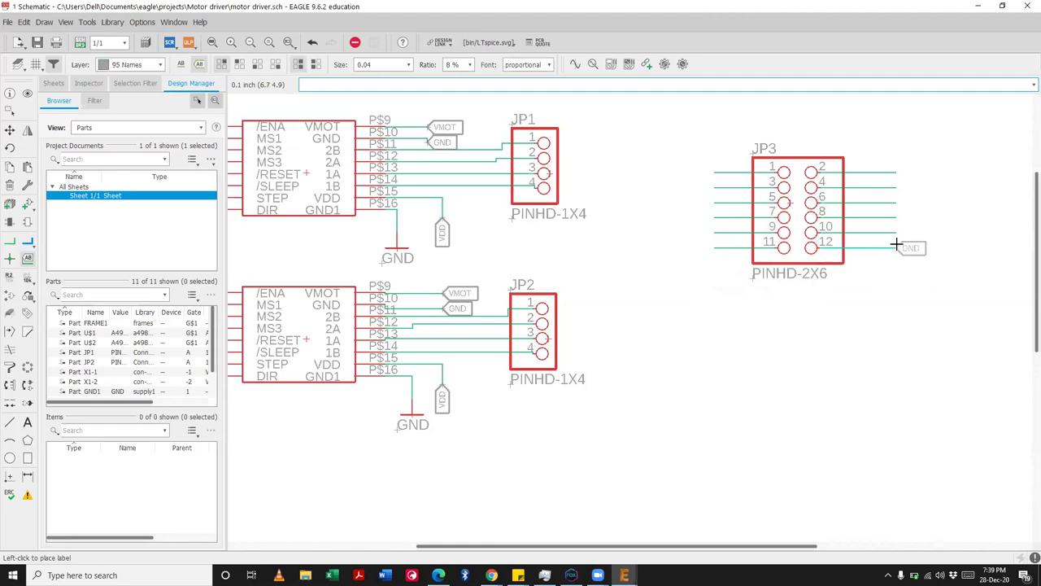
pyautogui.click(896, 245)
# Step: Name the net on JP3's pin 11 VDD, connect it to the existing VDD net, and place its label at the stub's free end
pyautogui.click(729, 248)
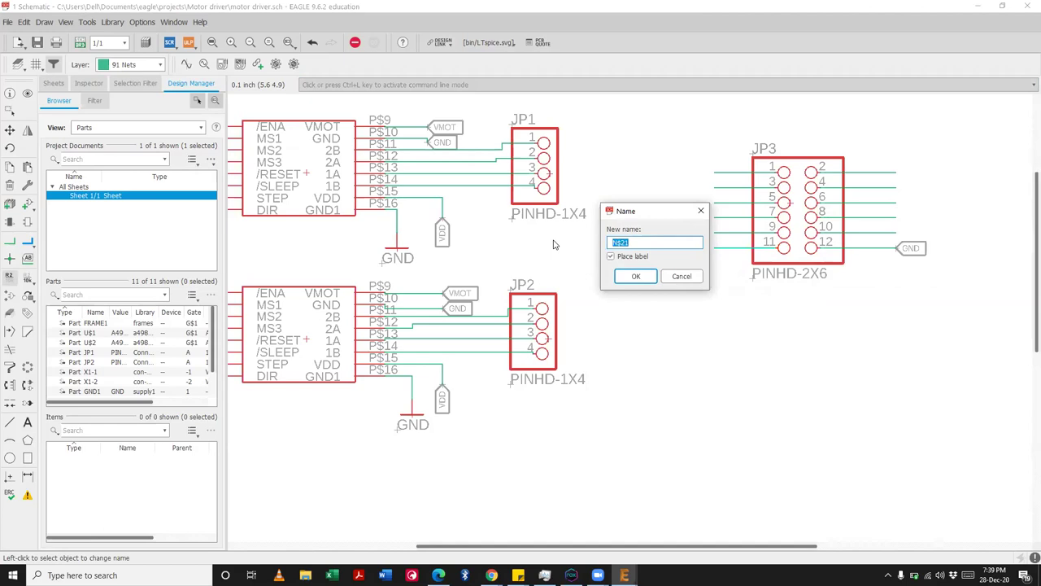
pyautogui.write('V')
pyautogui.press('Return')
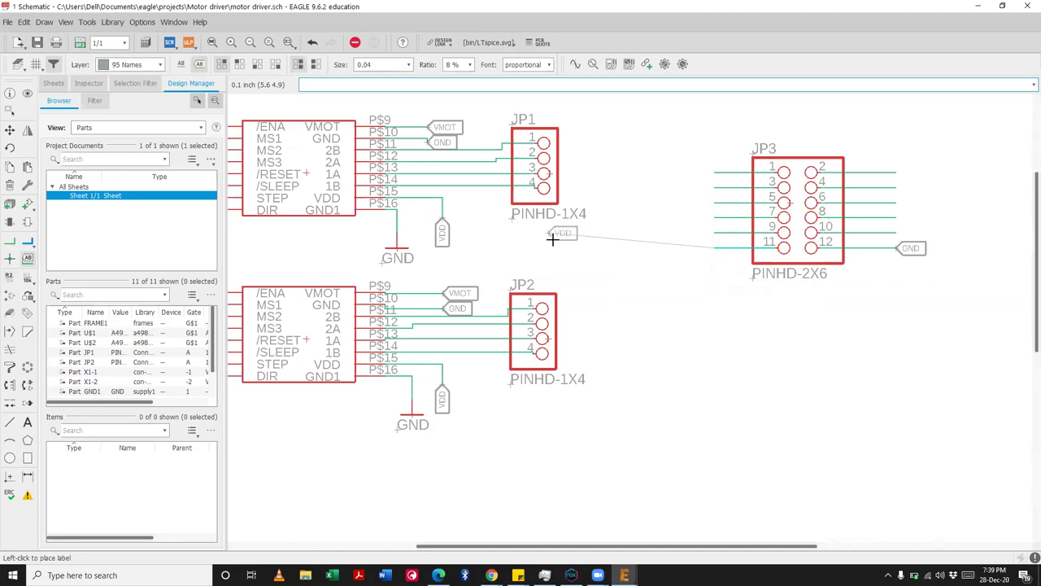
pyautogui.click(711, 251)
# Step: Name the net on JP3's pin 1 MS1A, connect it to the existing MS1A net, and place its label at the stub's free end
pyautogui.scroll(1, 806, 330)
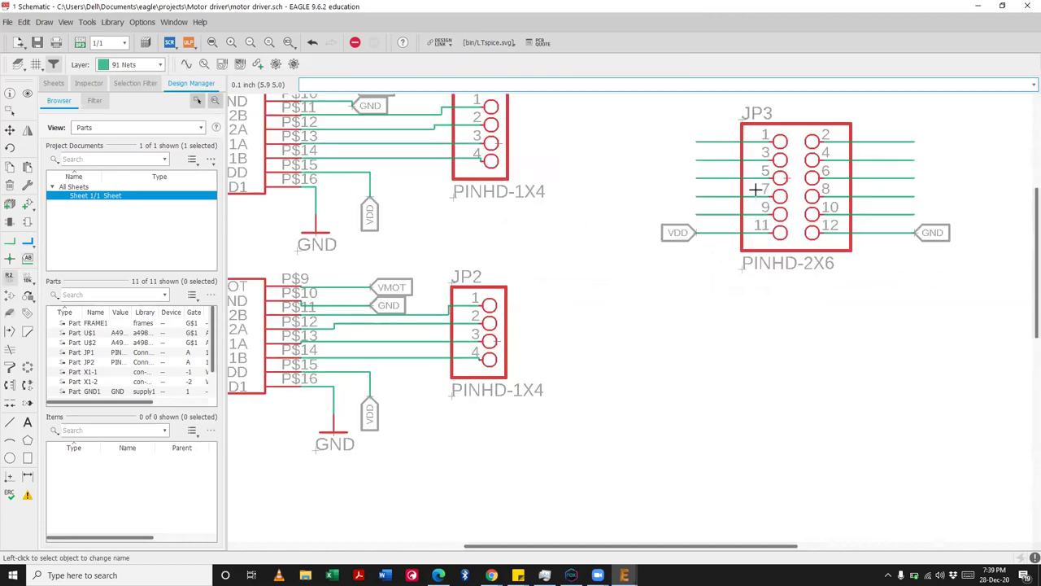
pyautogui.click(712, 142)
pyautogui.write('MS1A')
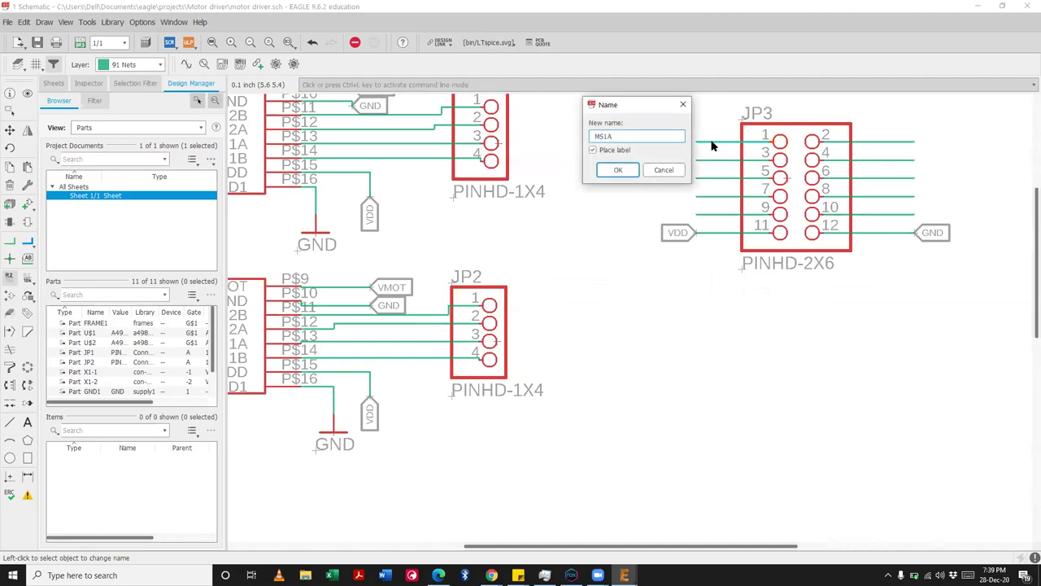
pyautogui.press('Return')
pyautogui.press('Return')
pyautogui.click(710, 141)
# Step: Name the net on JP3's pin 3 MS2A, joining it to the existing net, and label the stub's free end
pyautogui.click(701, 161)
pyautogui.write('MS')
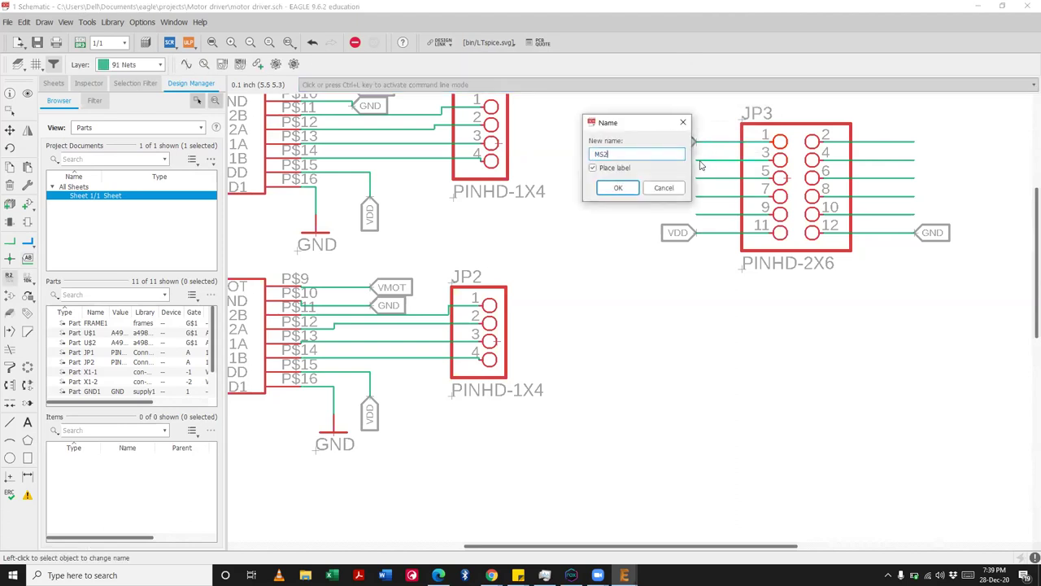
pyautogui.press('Return')
pyautogui.press('Return')
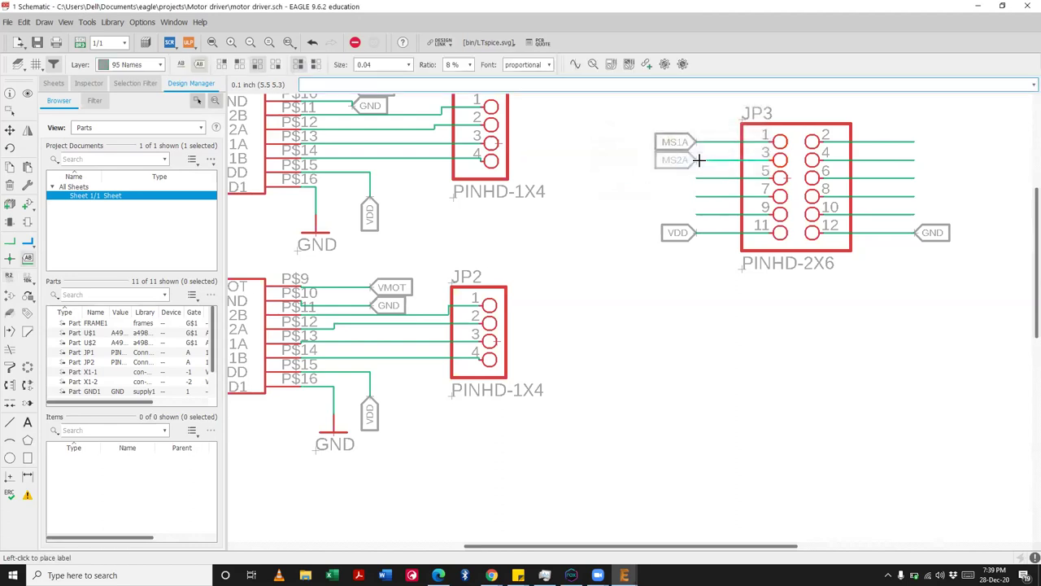
pyautogui.click(698, 160)
# Step: Name the net on JP3's pin 5 MS3A, joining it to the existing net, and label the stub's free end
pyautogui.click(702, 179)
pyautogui.write('MS')
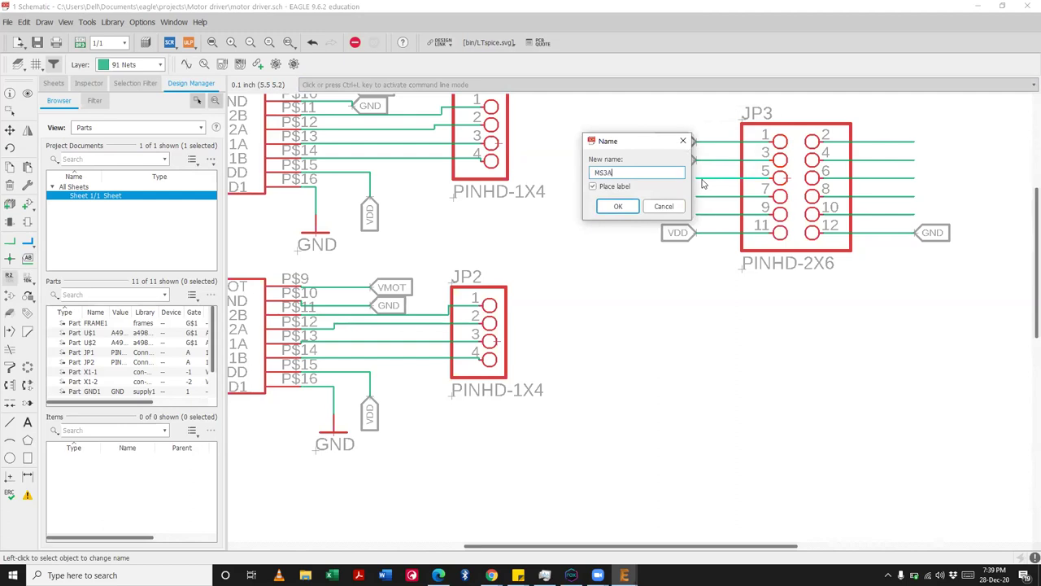
pyautogui.write('3A')
pyautogui.press('Return')
pyautogui.press('Return')
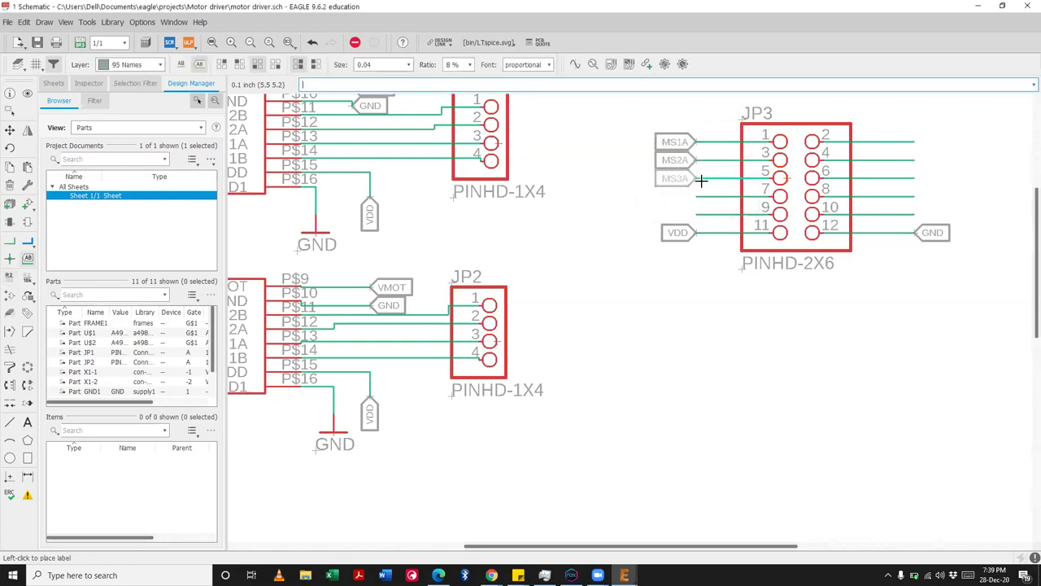
pyautogui.click(701, 178)
# Step: Name the net on JP3's pin 7 STEPA, joining it to the existing net, and label the stub's free end
pyautogui.click(702, 197)
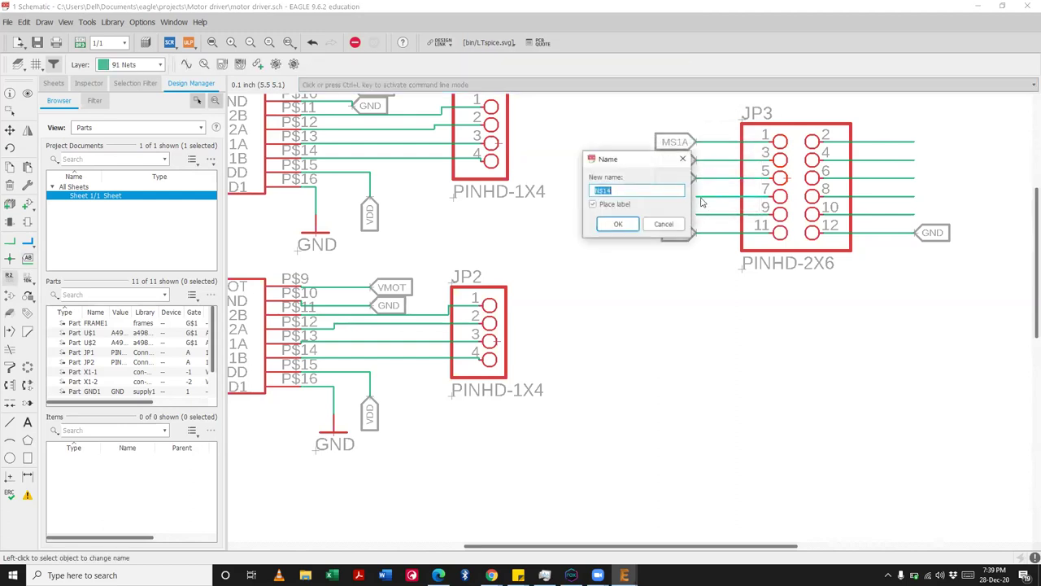
pyautogui.write('STEPA')
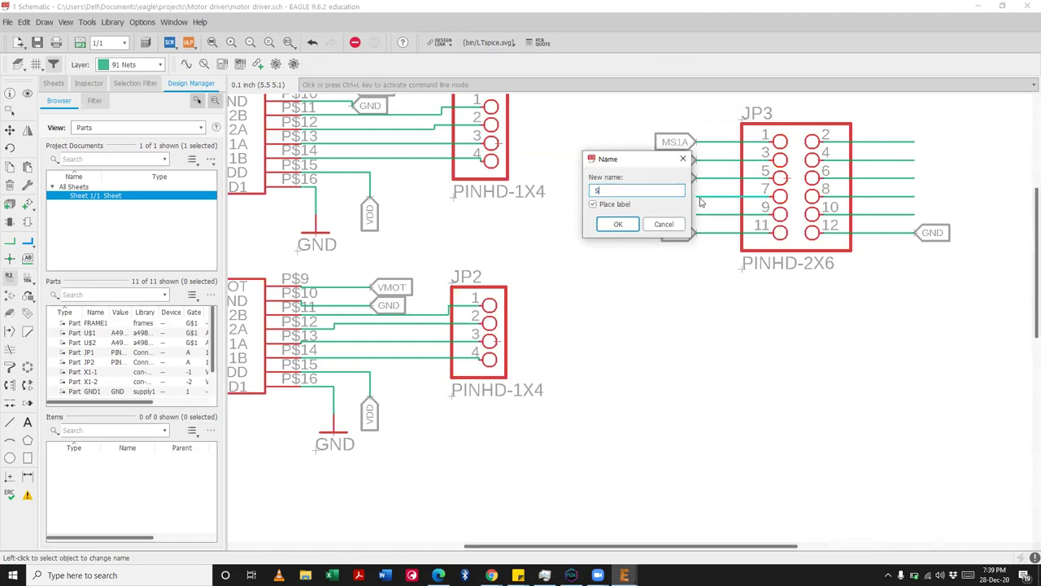
pyautogui.press('Return')
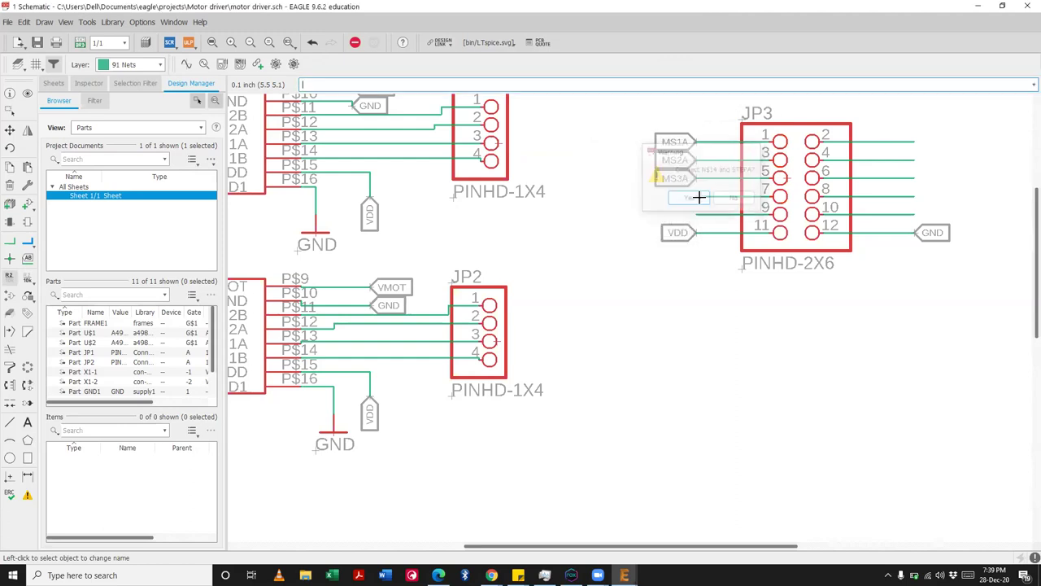
pyautogui.click(699, 197)
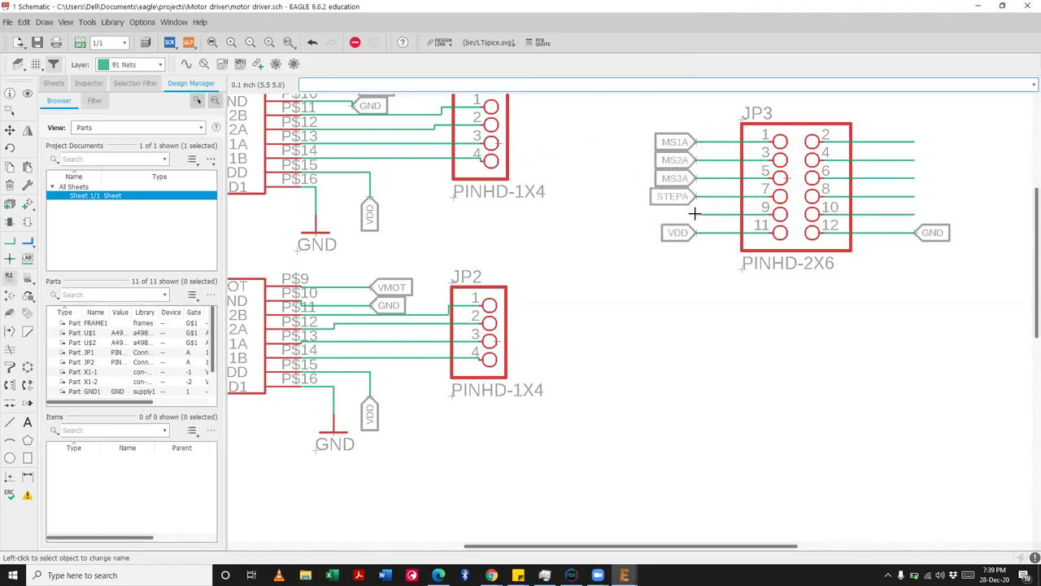
# Step: Name the net on JP3's pin 9 DIRA, connect it to the existing DIRA net, and place its label at the stub's free end
pyautogui.click(697, 214)
pyautogui.write('DIRA')
pyautogui.press('Return')
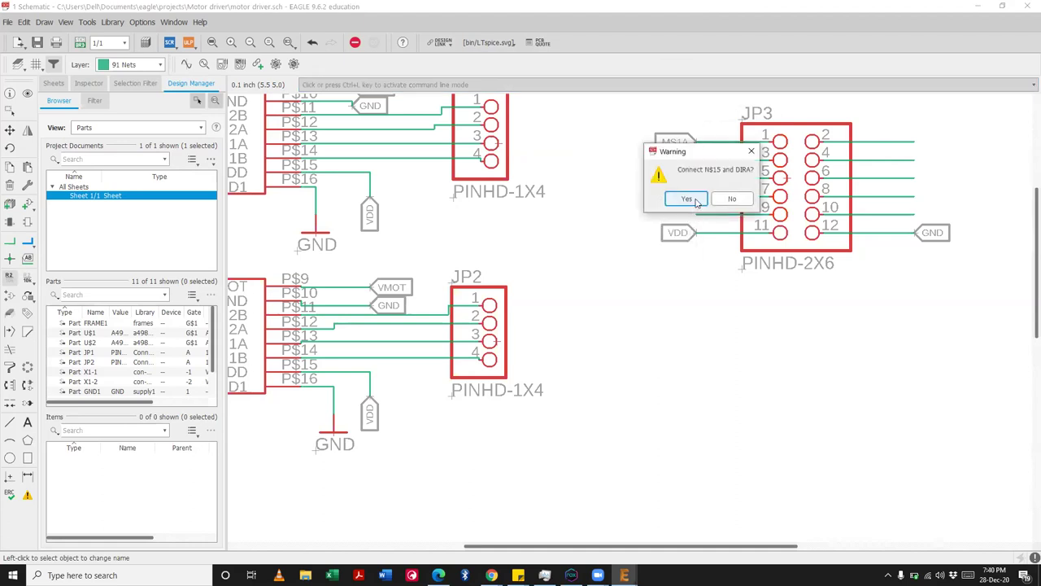
pyautogui.click(687, 199)
pyautogui.click(692, 216)
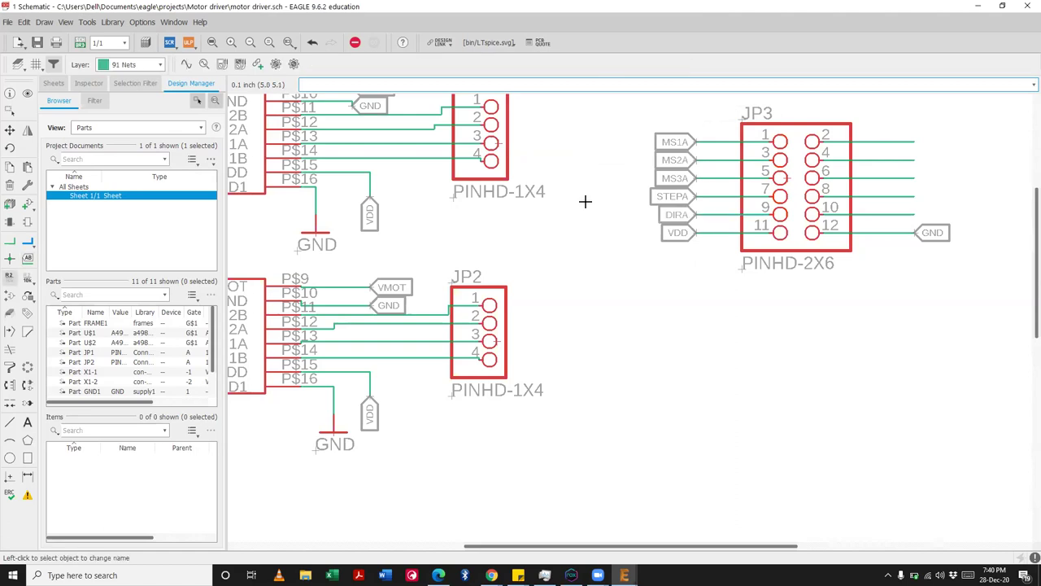
# Step: Name the net on JP3's pin 2 MS1B, connect it to the existing net, and place its label rotated to extend outward from the stub's end
pyautogui.click(913, 141)
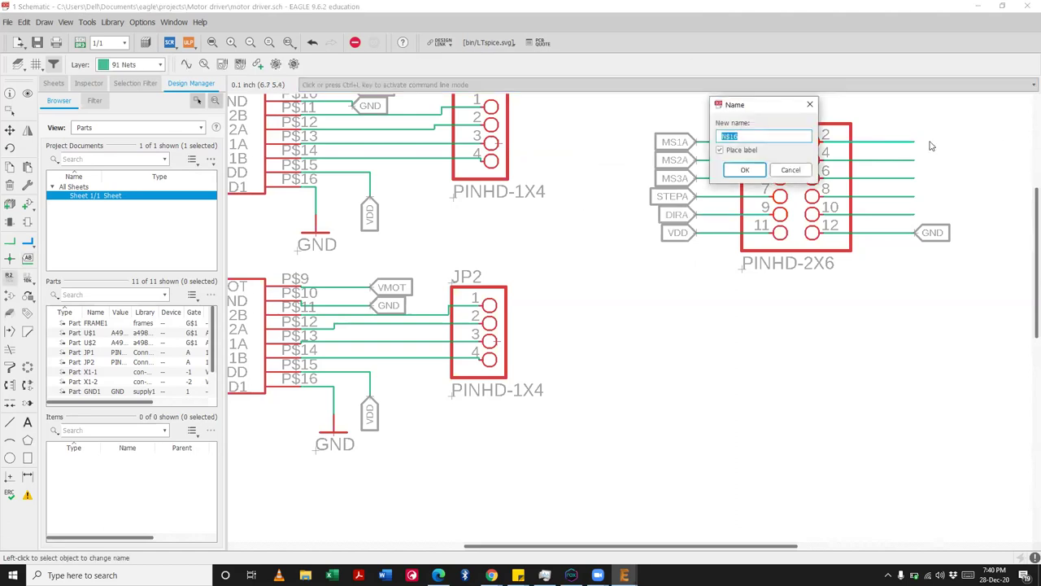
pyautogui.write('MS1B')
pyautogui.press('Return')
pyautogui.press('Return')
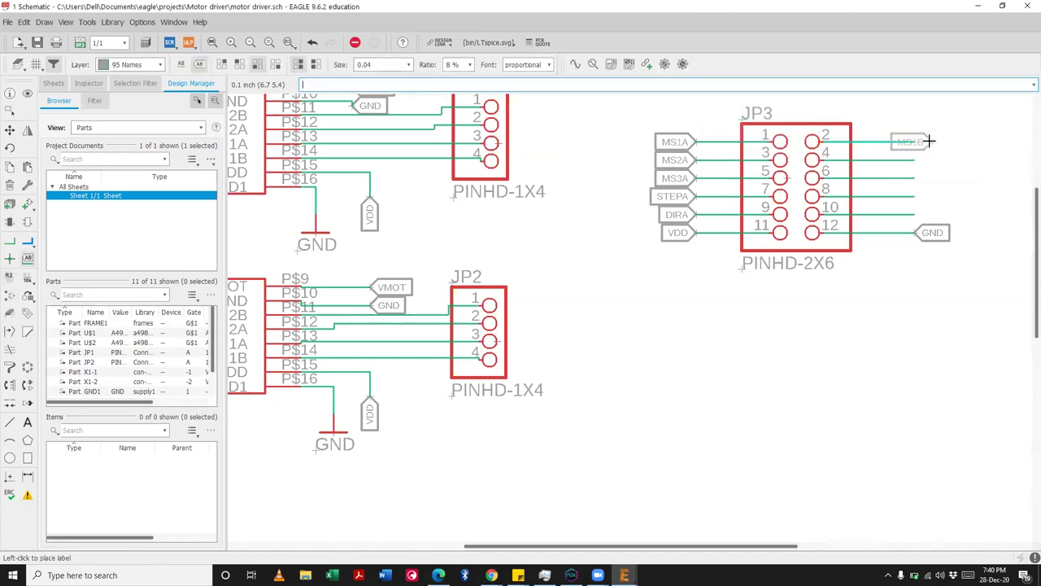
pyautogui.rightClick(929, 142)
pyautogui.rightClick(921, 141)
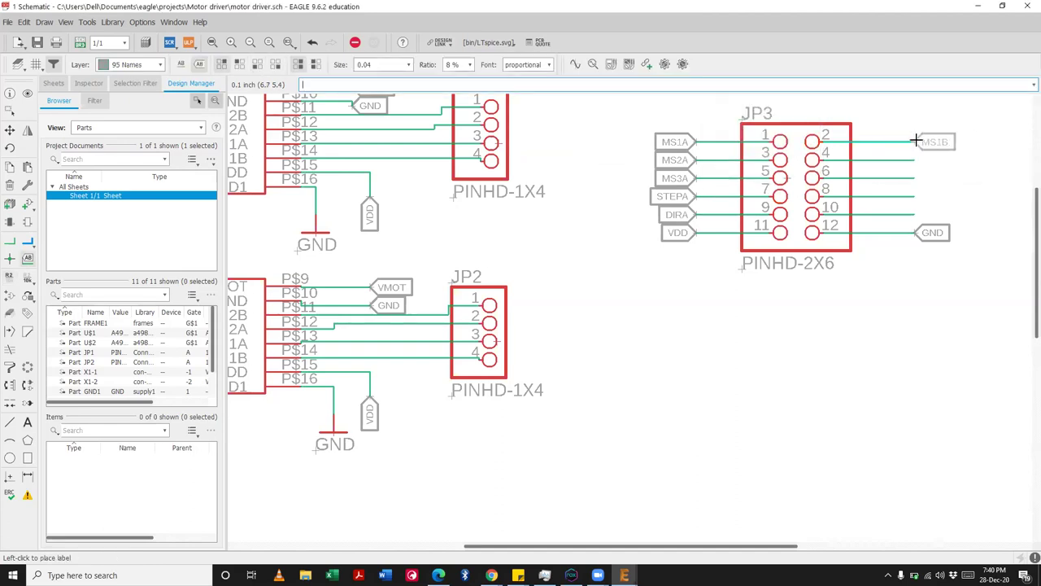
pyautogui.click(916, 140)
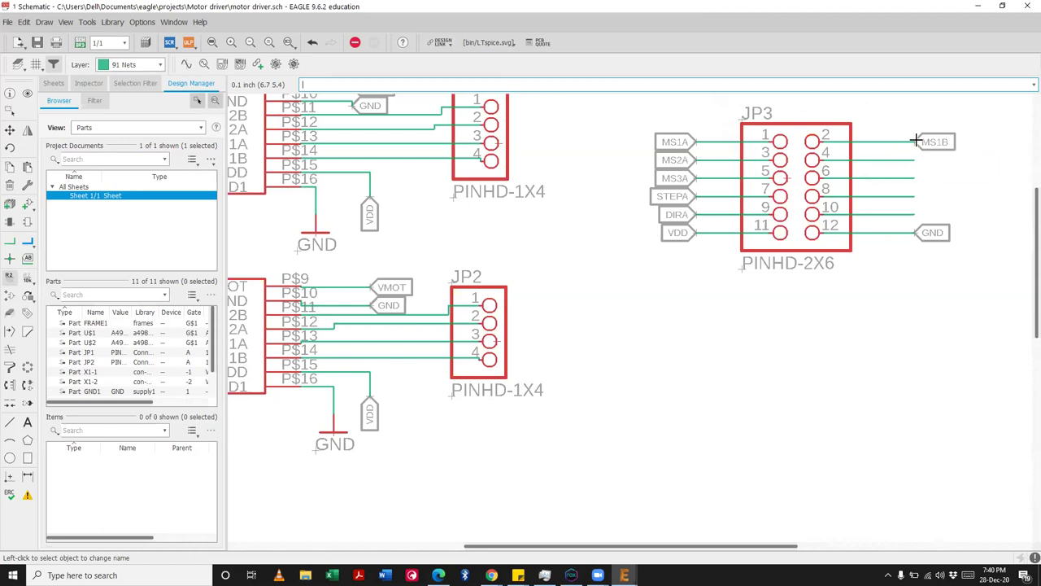
# Step: Name the net on JP3's pin 4 MS2B, joining it to the existing net, and label the stub's free end
pyautogui.click(913, 157)
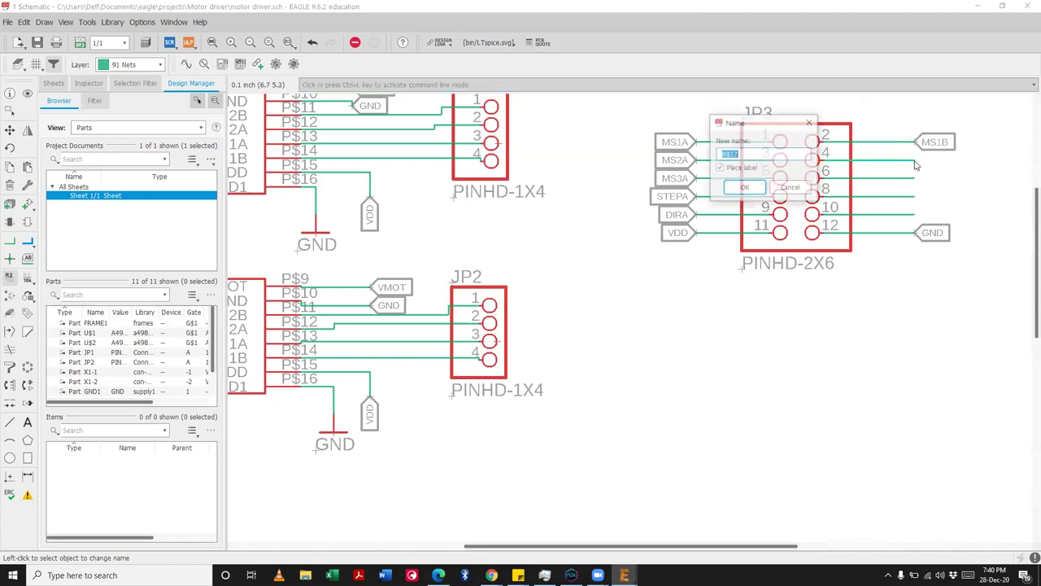
pyautogui.write('MS')
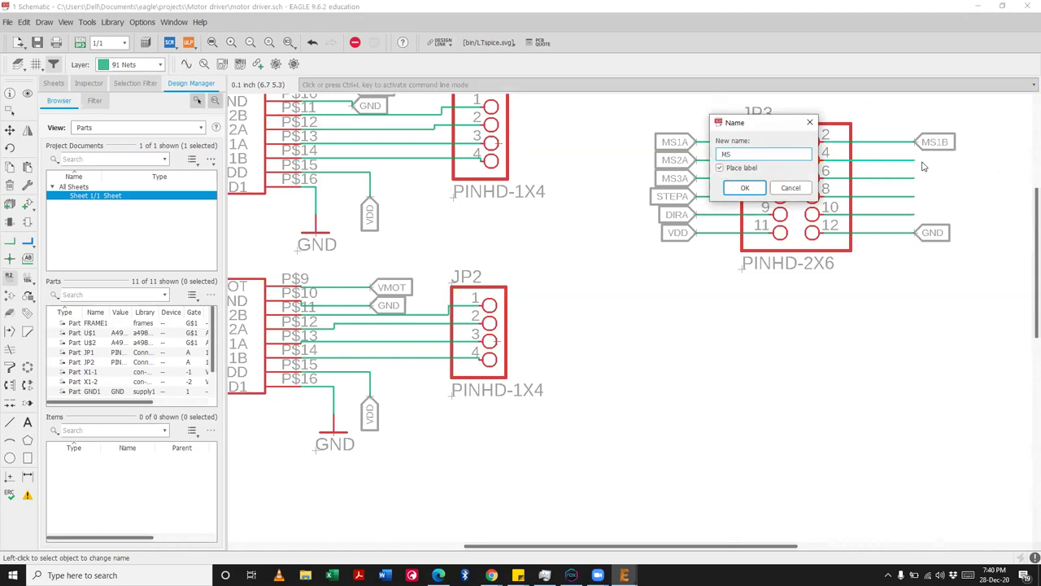
pyautogui.write('2B')
pyautogui.press('Return')
pyautogui.press('Return')
pyautogui.click(919, 161)
# Step: Name the net on JP3's pin 6 MS3B, joining it to the existing net, and label the stub's free end
pyautogui.click(917, 180)
pyautogui.write('MS')
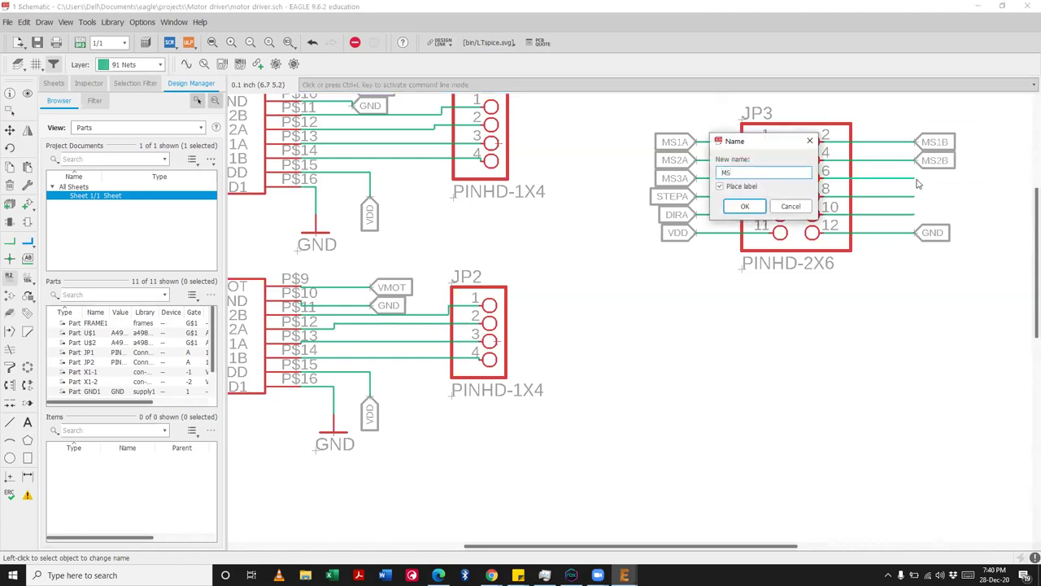
pyautogui.write('3B')
pyautogui.press('Return')
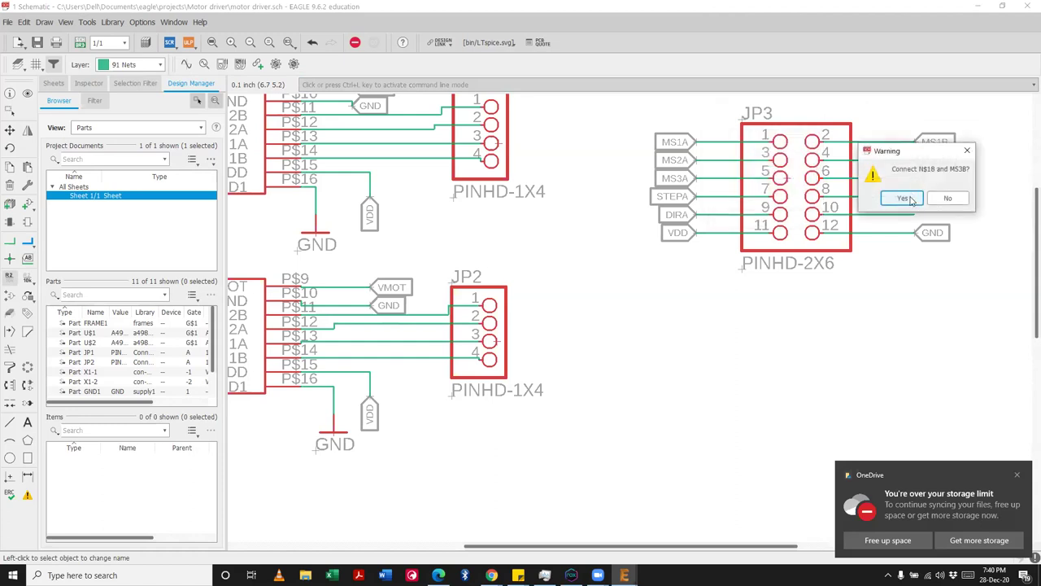
pyautogui.click(905, 198)
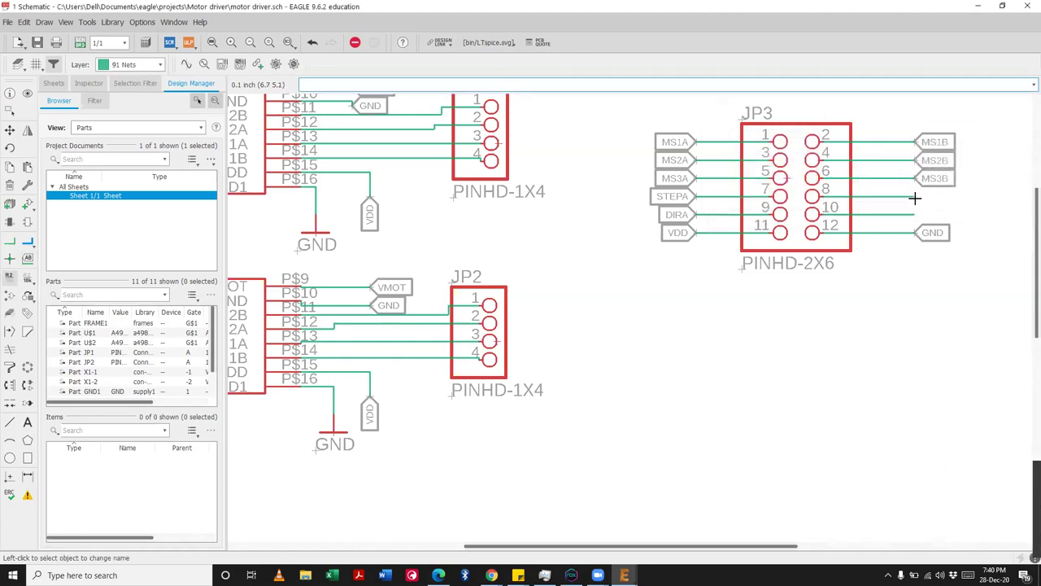
# Step: Name the net on JP3's pin 8 STEPB, connect it to the existing STEPB net, and place its label at the stub's free end
pyautogui.click(910, 197)
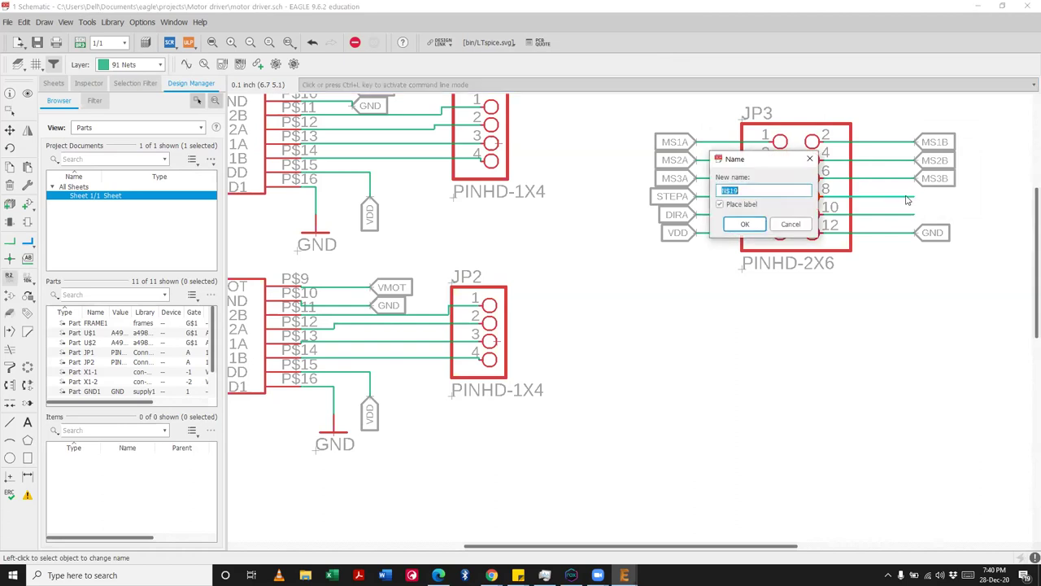
pyautogui.write('STEPB')
pyautogui.press('Return')
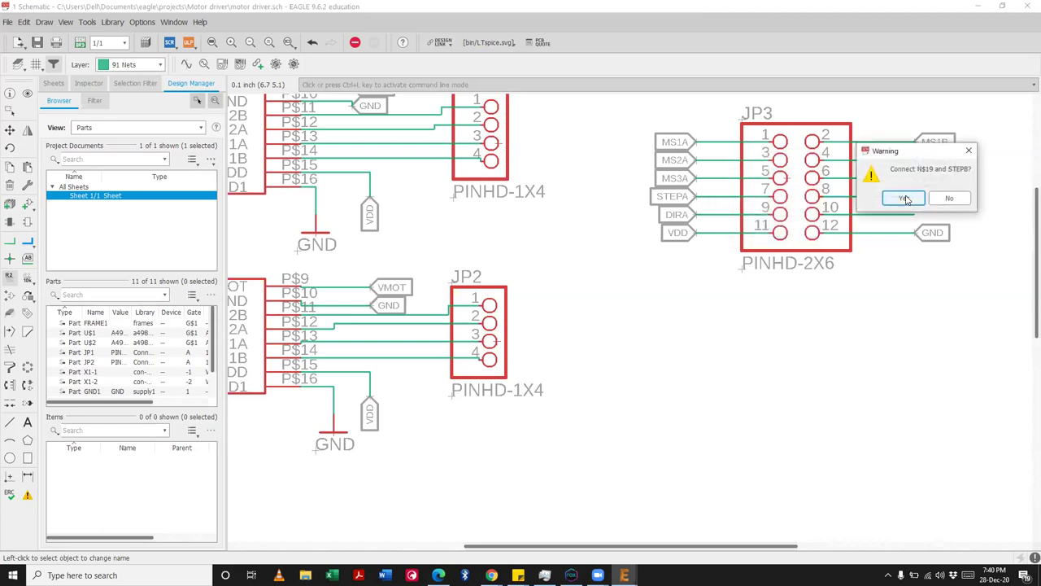
pyautogui.click(903, 199)
pyautogui.click(918, 196)
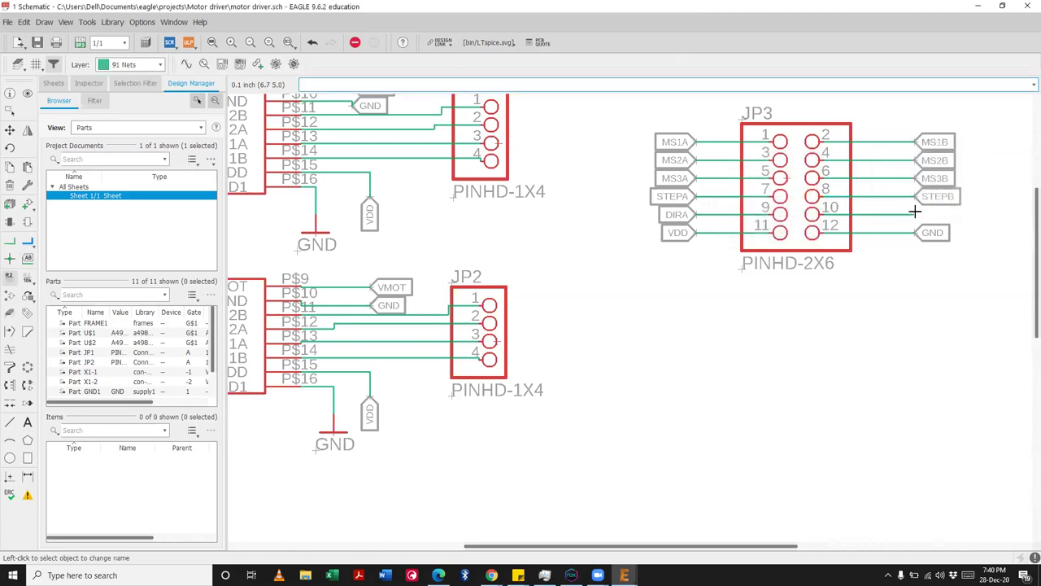
# Step: Name the net on JP3's pin 10 DIRB, connect it to the existing DIRB net, and place its label at the stub's free end
pyautogui.click(913, 214)
pyautogui.write('STEP')
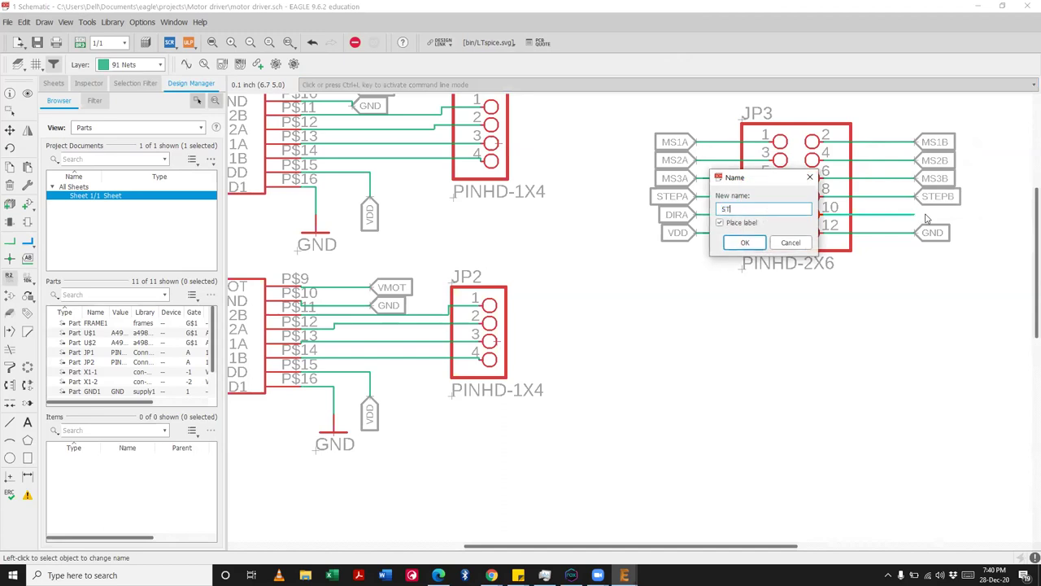
pyautogui.press('BackSpace')
pyautogui.press('BackSpace')
pyautogui.press('BackSpace')
pyautogui.press('BackSpace')
pyautogui.write('DIRB')
pyautogui.press('Return')
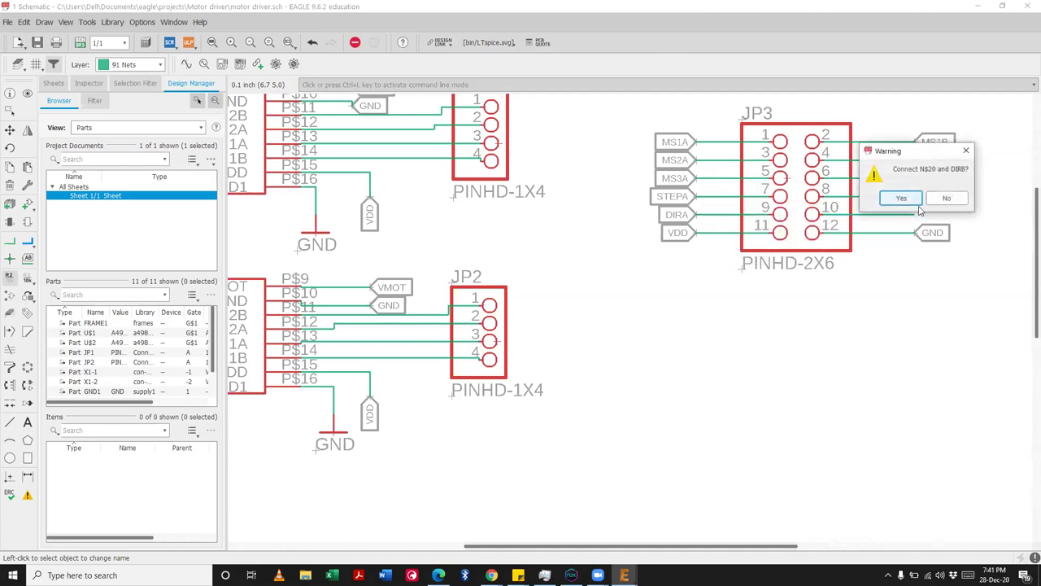
pyautogui.press('Return')
pyautogui.click(915, 214)
# Step: Review the whole schematic, checking the X1 power terminals, both drivers, the motor headers, and JP3's labelled connections
pyautogui.scroll(-5, 919, 216)
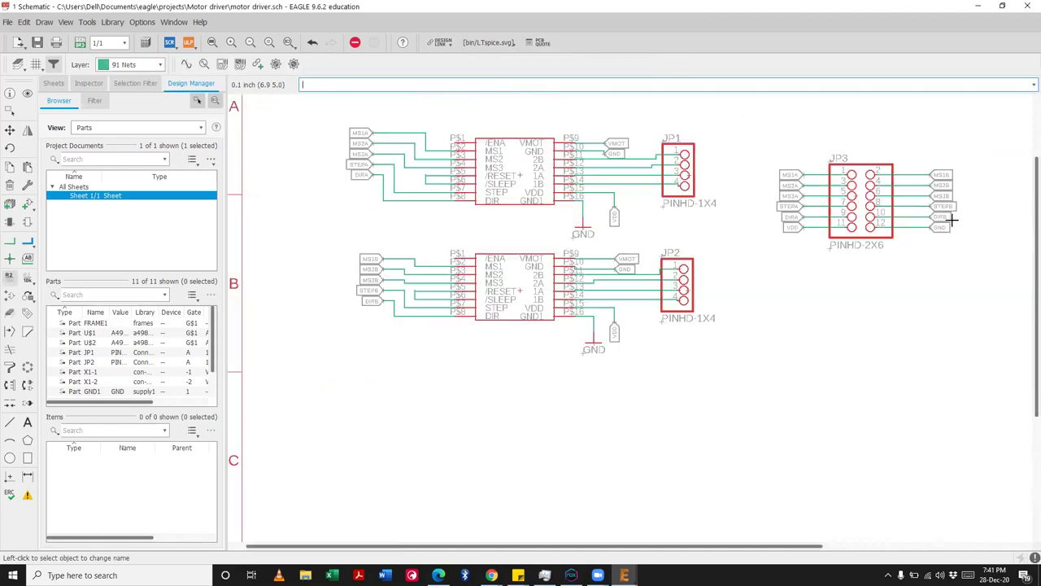
pyautogui.scroll(-2, 923, 220)
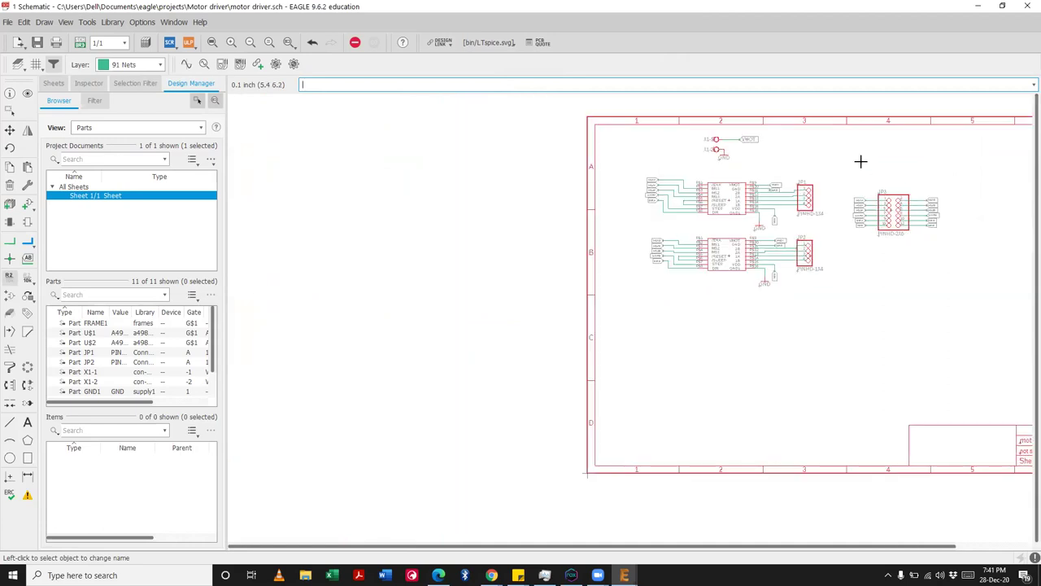
pyautogui.scroll(2, 860, 160)
pyautogui.scroll(2, 861, 161)
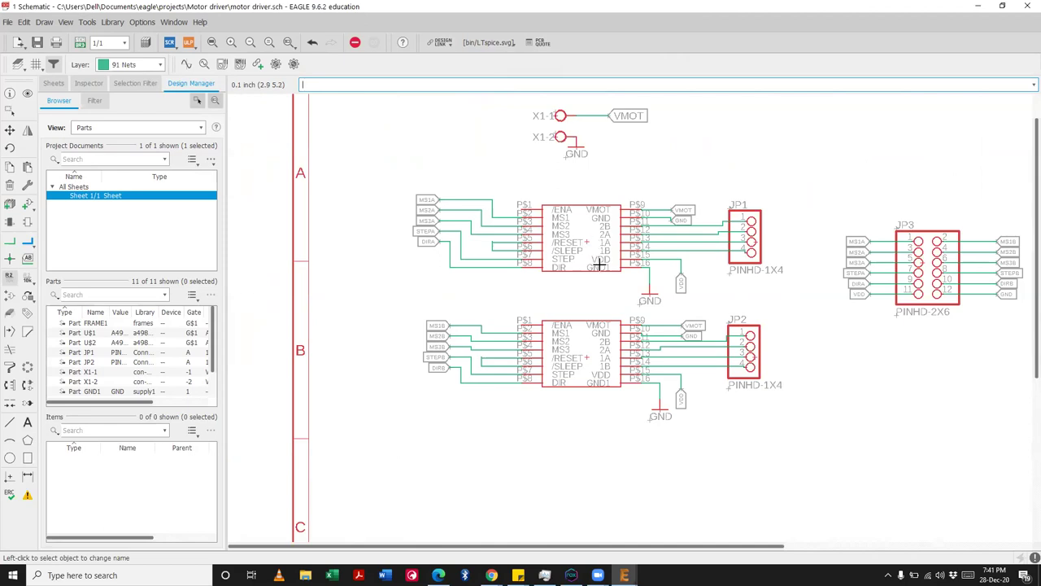
pyautogui.scroll(-1, 598, 264)
pyautogui.scroll(-1, 595, 264)
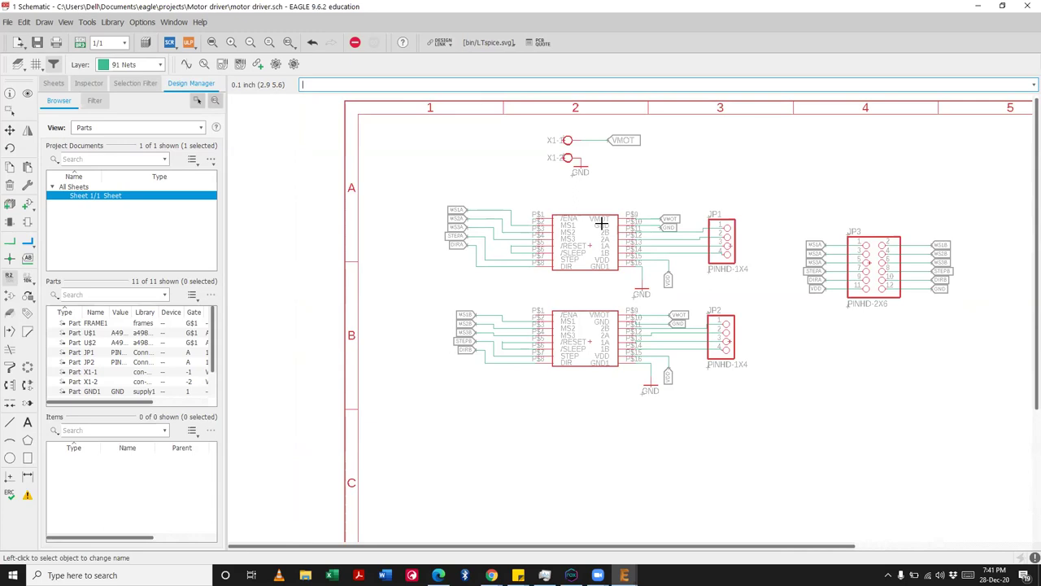
pyautogui.scroll(3, 572, 140)
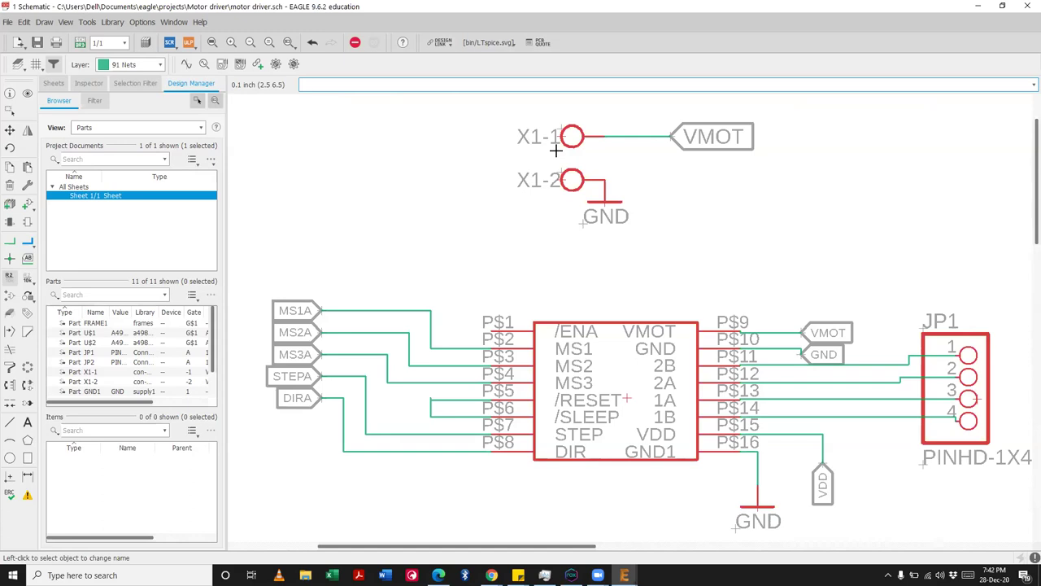
pyautogui.scroll(-2, 556, 149)
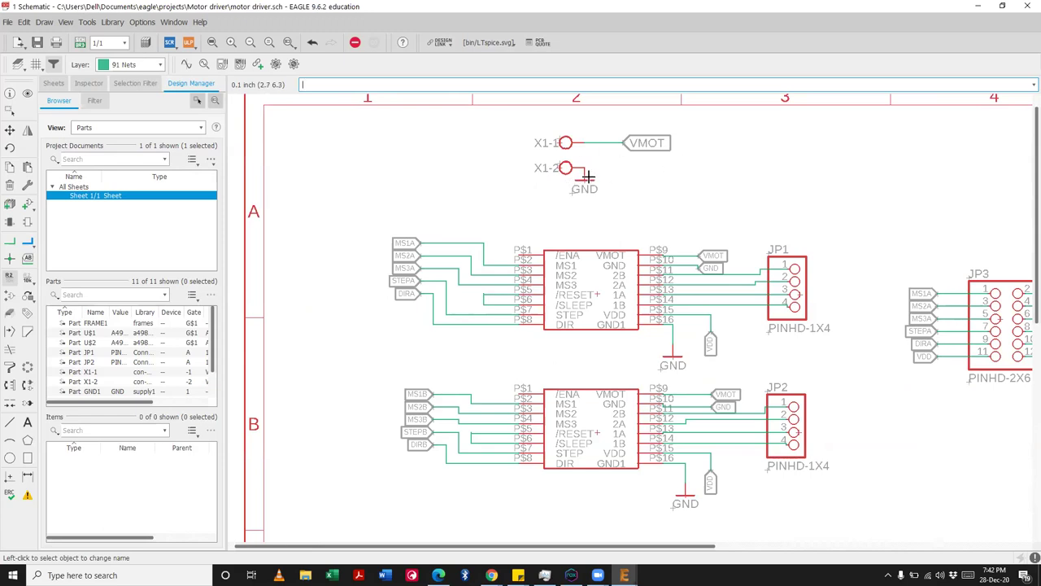
pyautogui.scroll(-2, 488, 221)
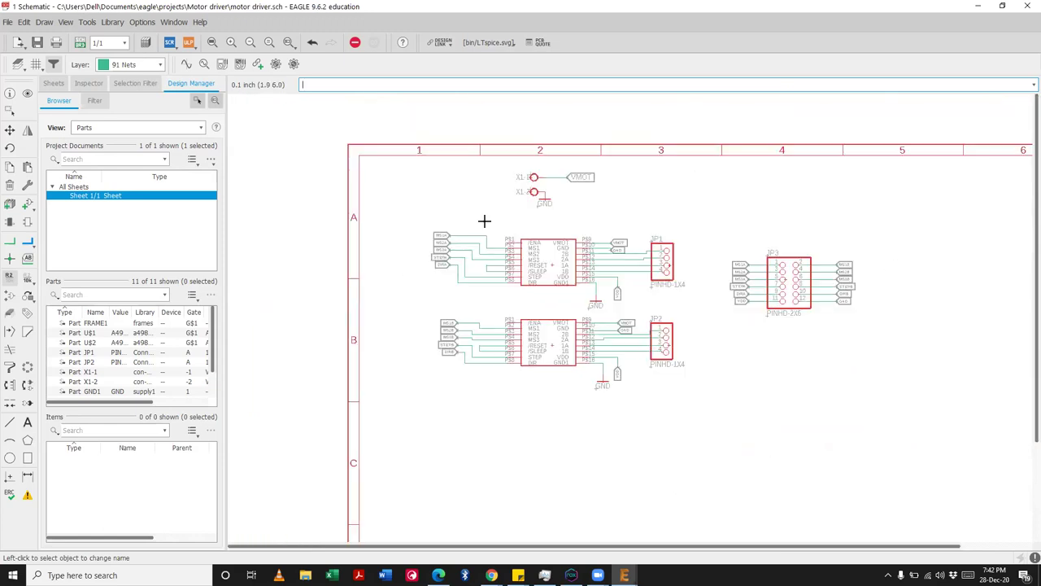
pyautogui.scroll(2, 490, 220)
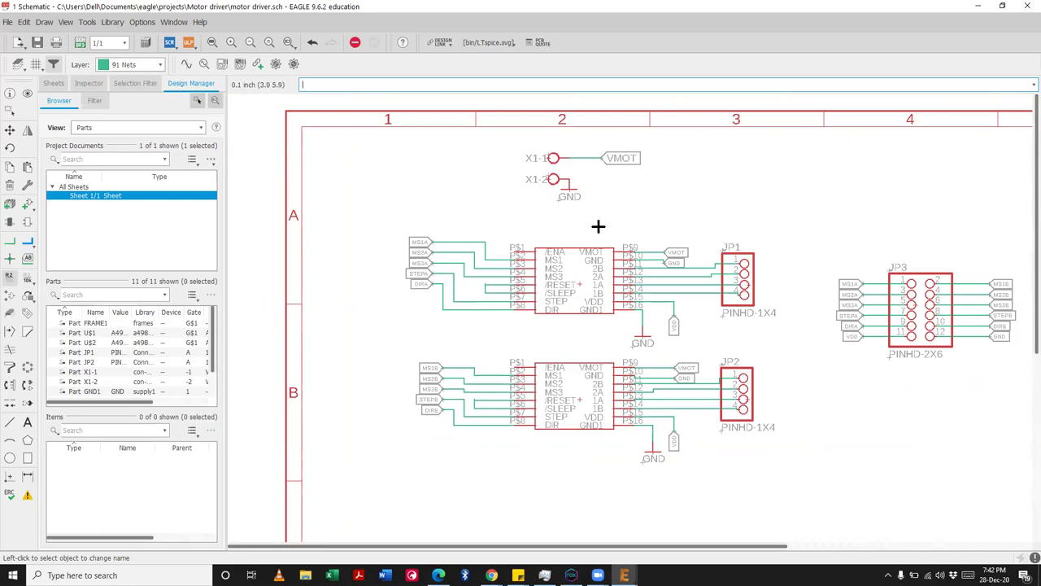
pyautogui.scroll(2, 585, 244)
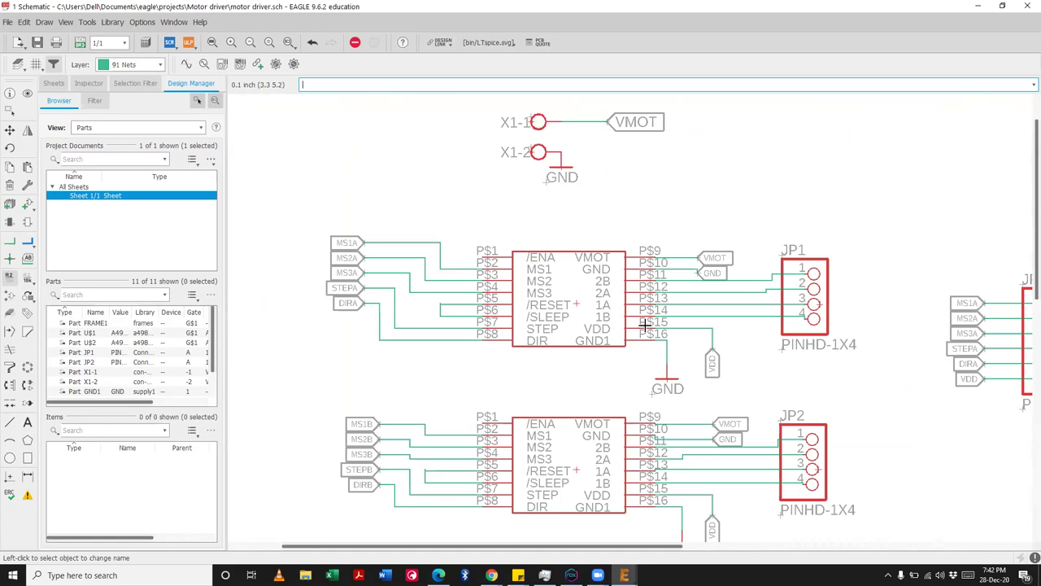
pyautogui.scroll(-2, 576, 267)
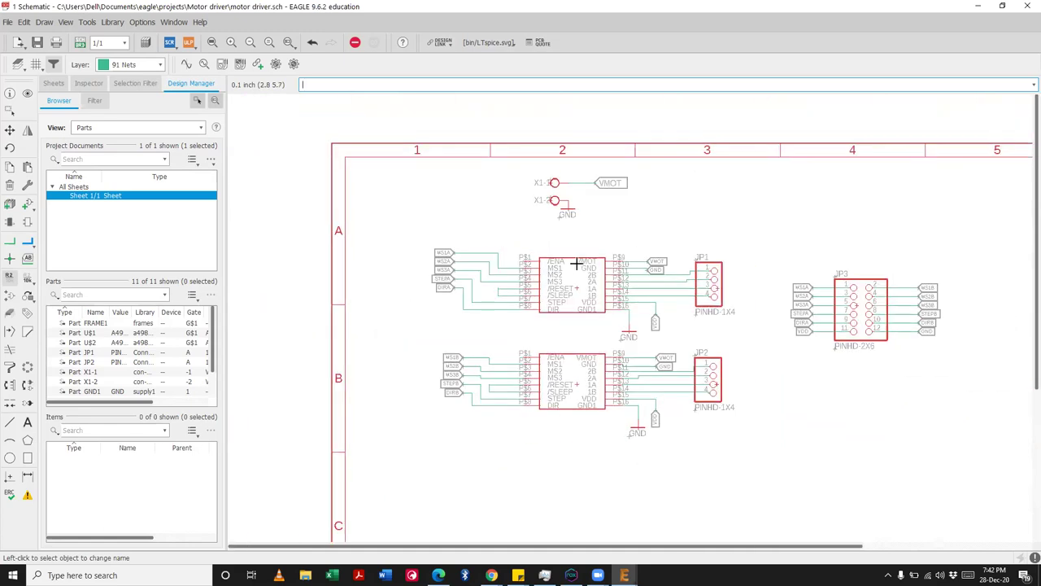
pyautogui.scroll(2, 586, 298)
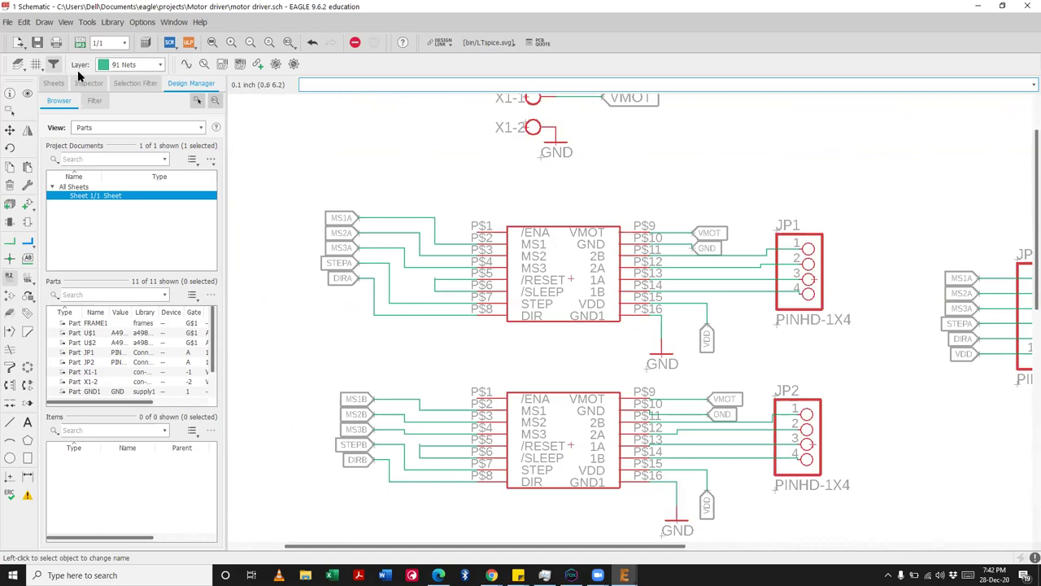
# Step: Start adding a part and clear the PIN HEADER search so that all libraries are listed
pyautogui.click(27, 205)
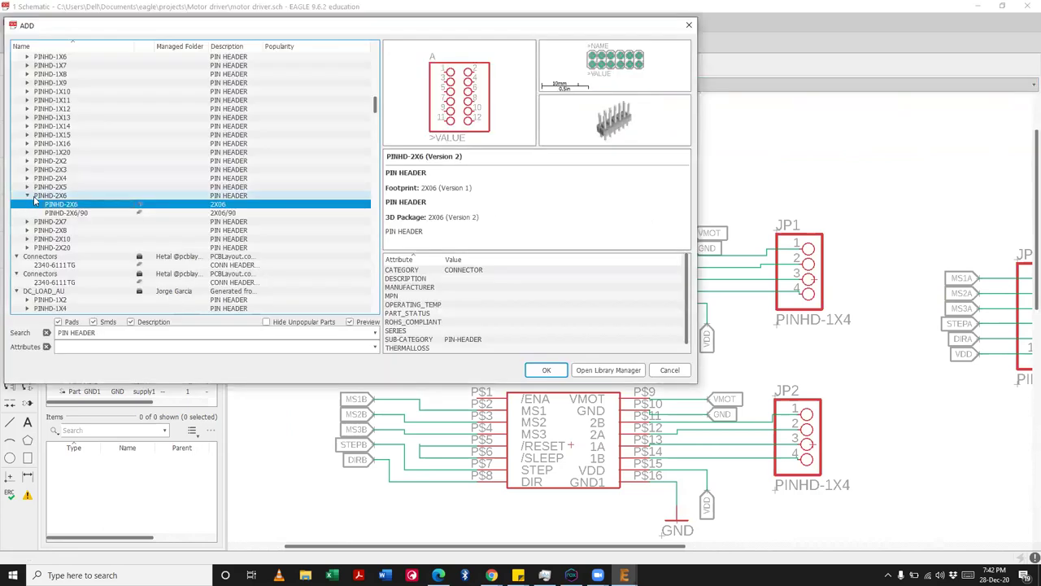
pyautogui.scroll(12, 51, 234)
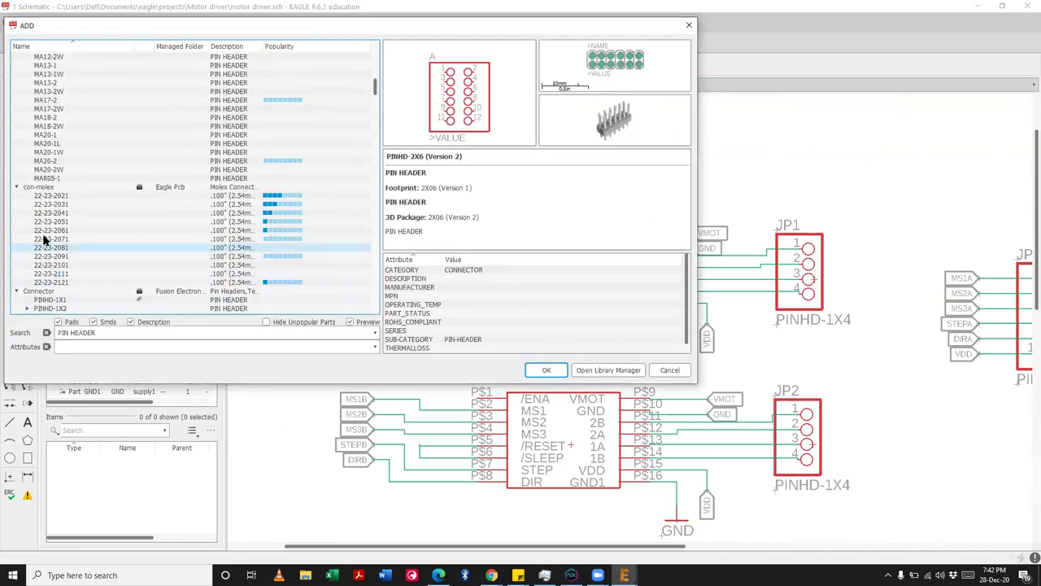
pyautogui.moveTo(99, 333); pyautogui.dragTo(4, 325)
pyautogui.press('BackSpace')
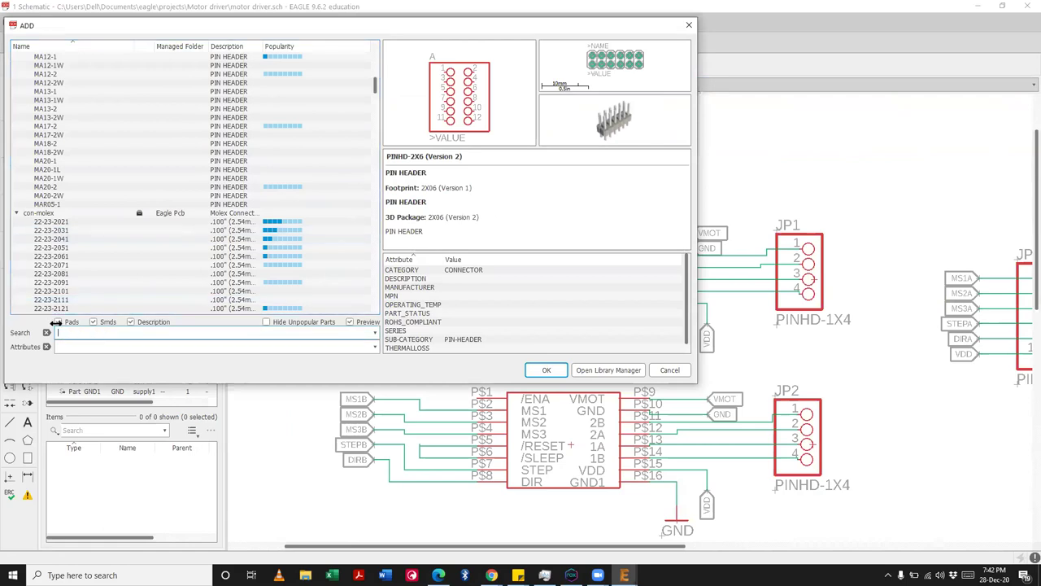
pyautogui.press('Return')
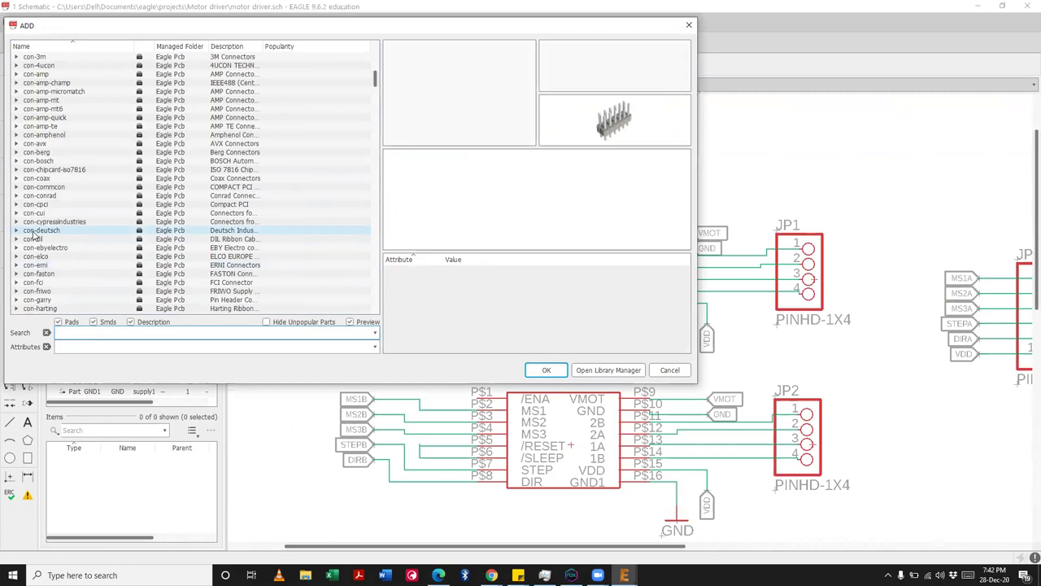
# Step: Find the rcl library of resistors, capacitors and inductors in the library list and expand it
pyautogui.scroll(15, 34, 235)
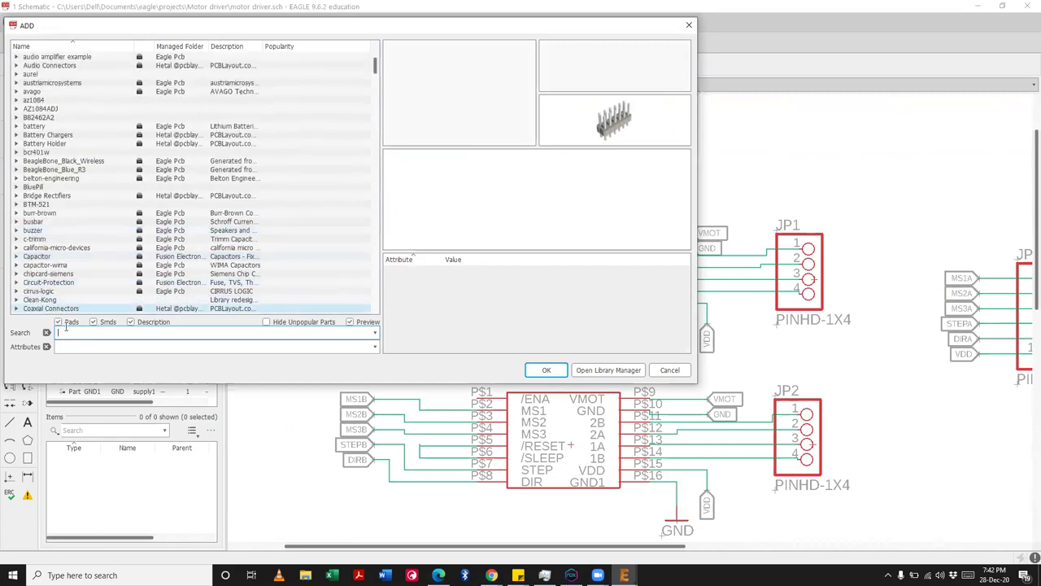
pyautogui.scroll(-20, 69, 260)
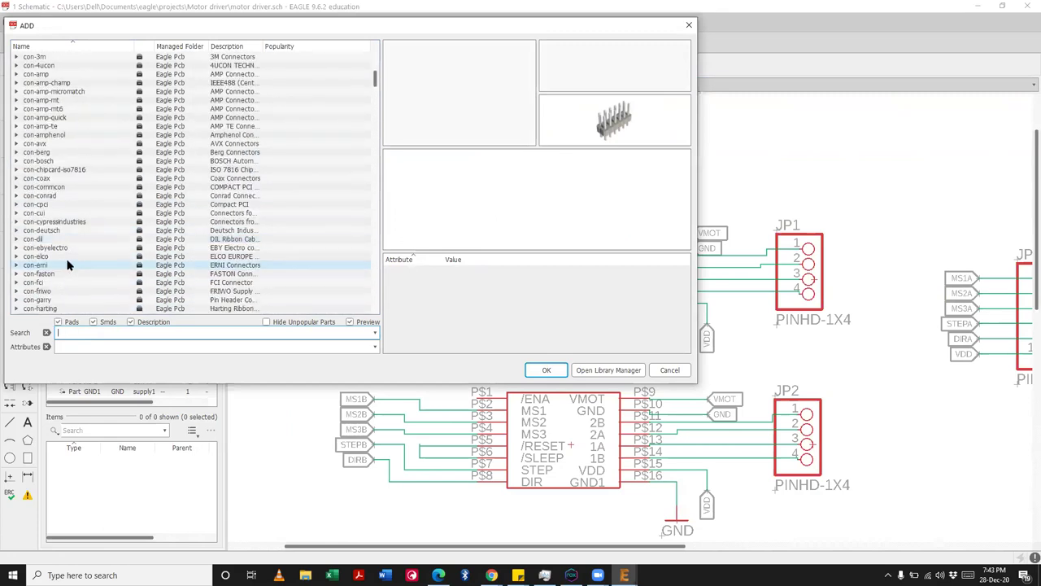
pyautogui.scroll(-20, 70, 260)
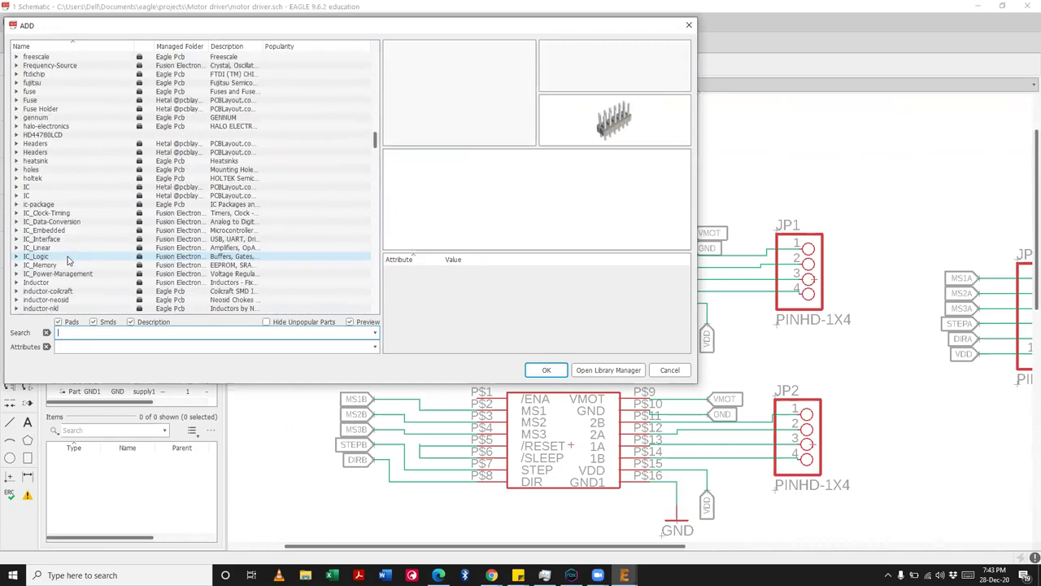
pyautogui.scroll(-20, 69, 259)
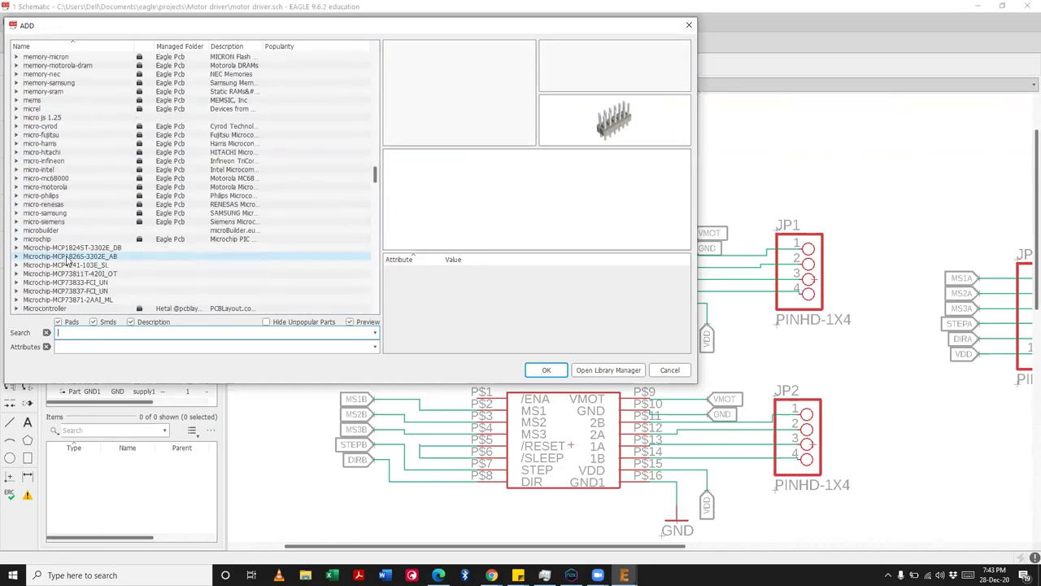
pyautogui.scroll(-5, 66, 259)
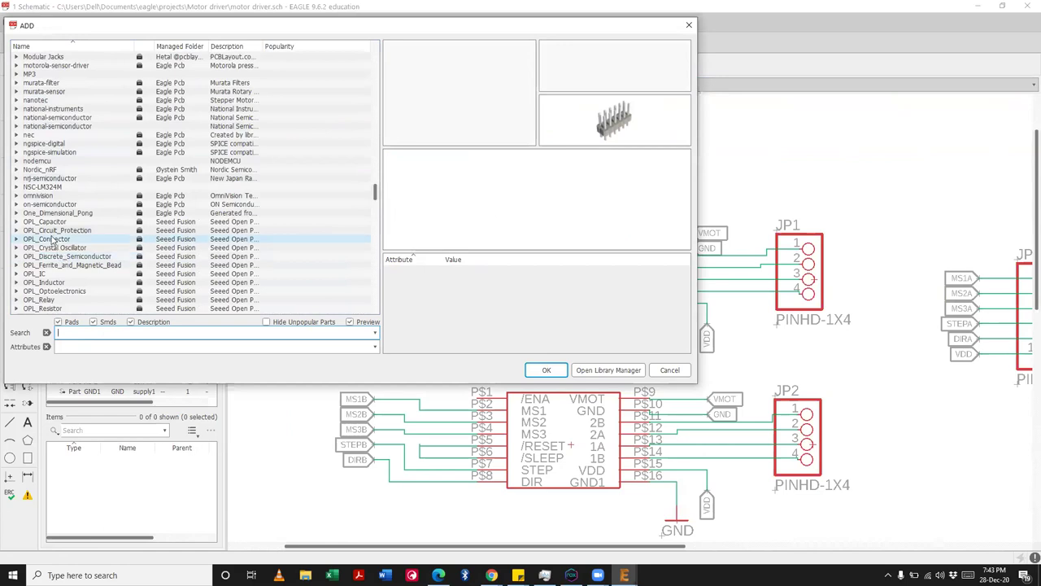
pyautogui.scroll(-2, 48, 235)
pyautogui.scroll(-6, 47, 242)
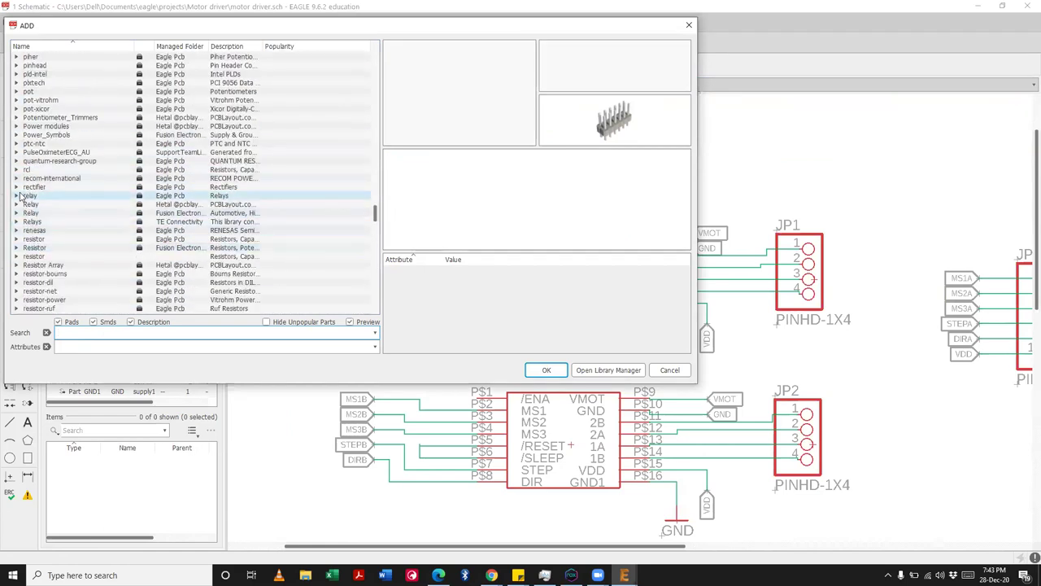
pyautogui.click(15, 170)
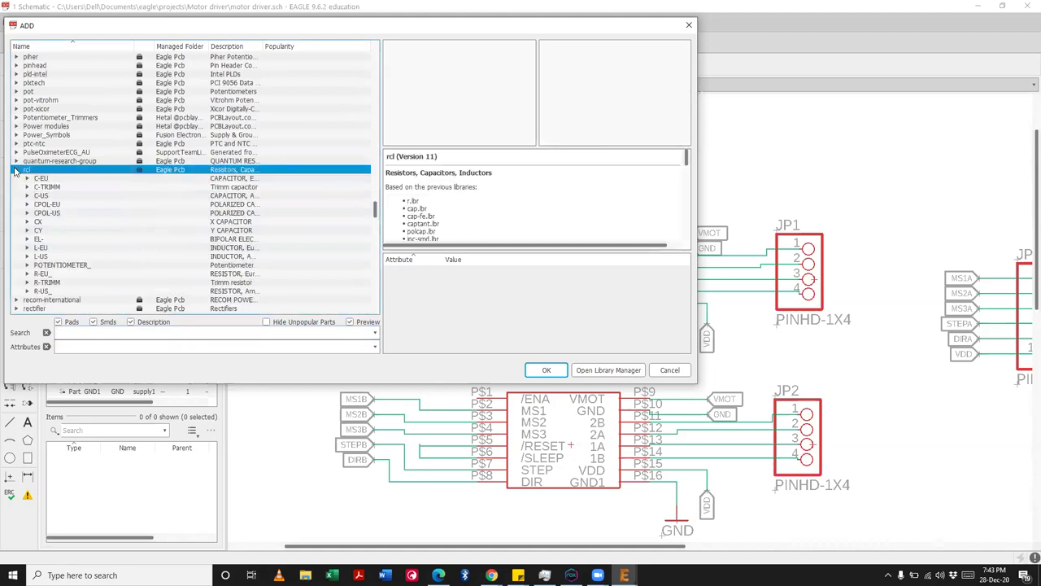
pyautogui.scroll(-2, 49, 154)
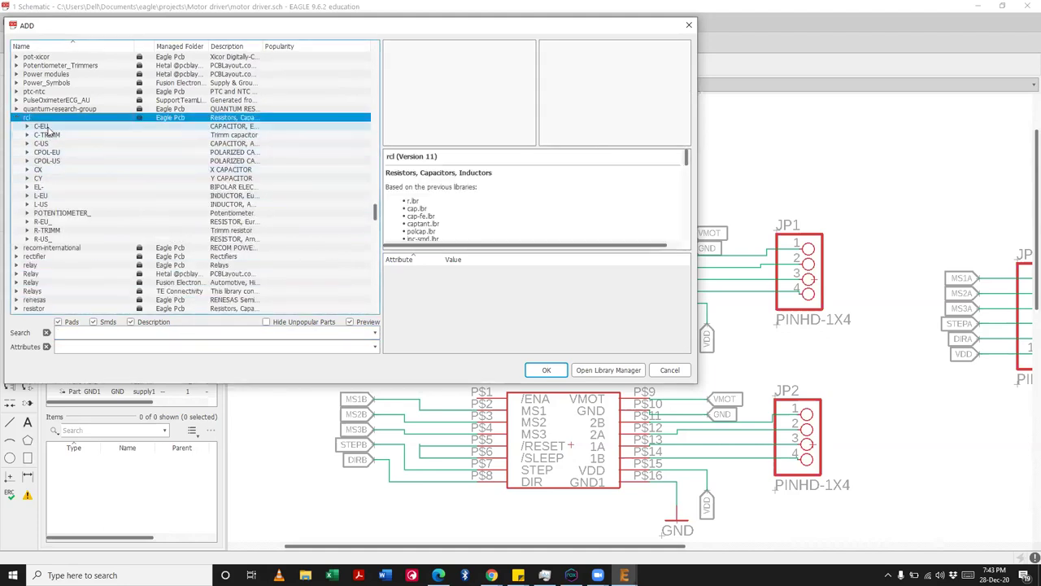
# Step: Preview the rcl capacitor symbols C-EU, C-TRIMM, CPOL-EU and CPOL-US
pyautogui.click(41, 126)
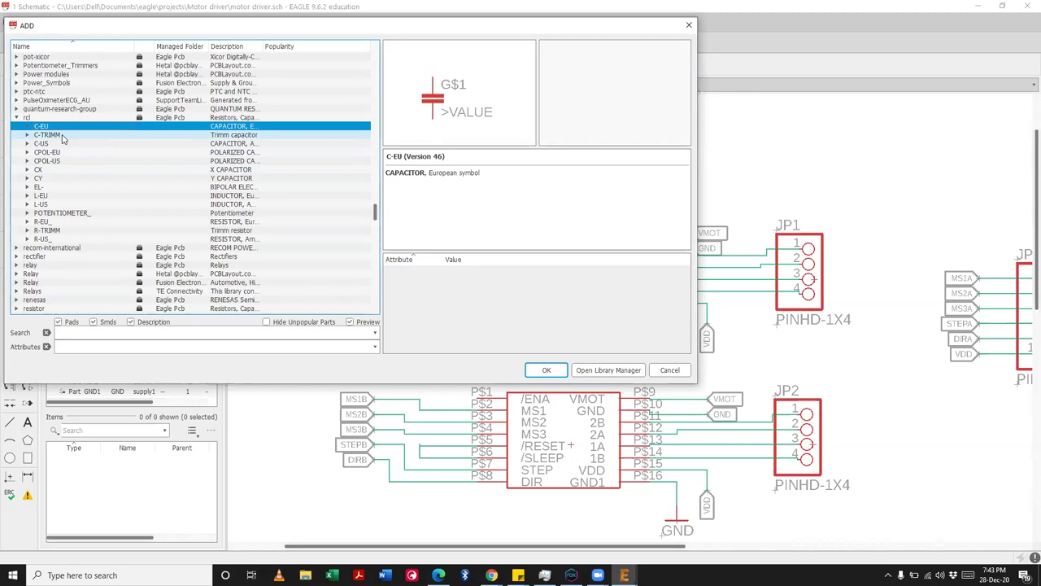
pyautogui.click(62, 136)
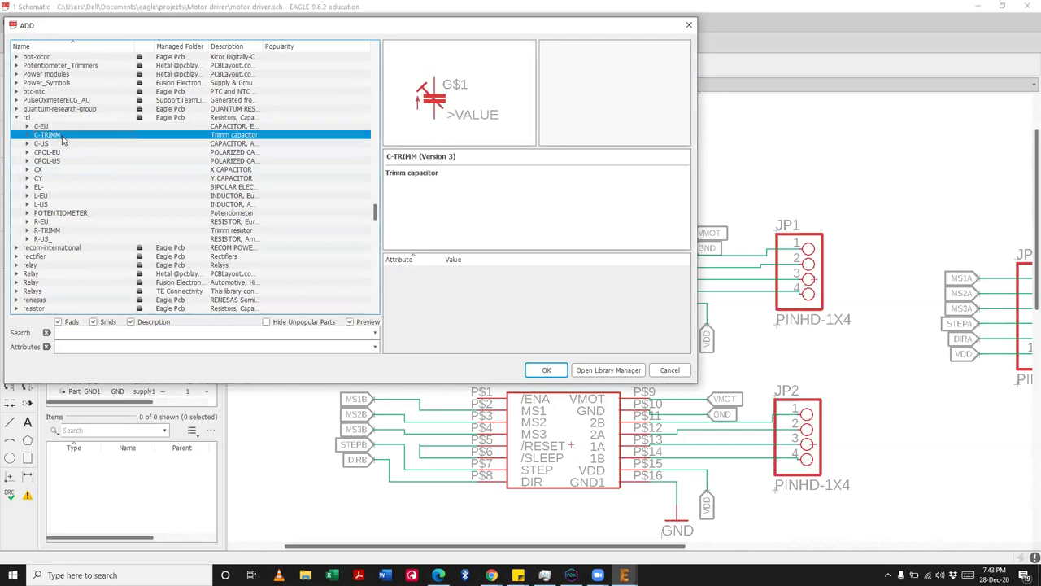
pyautogui.click(49, 152)
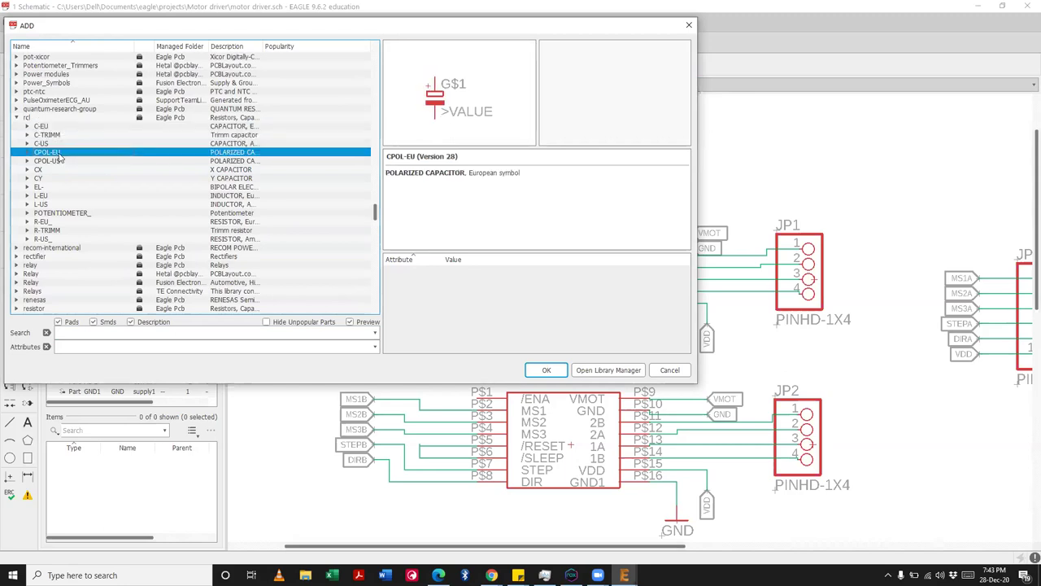
pyautogui.click(85, 162)
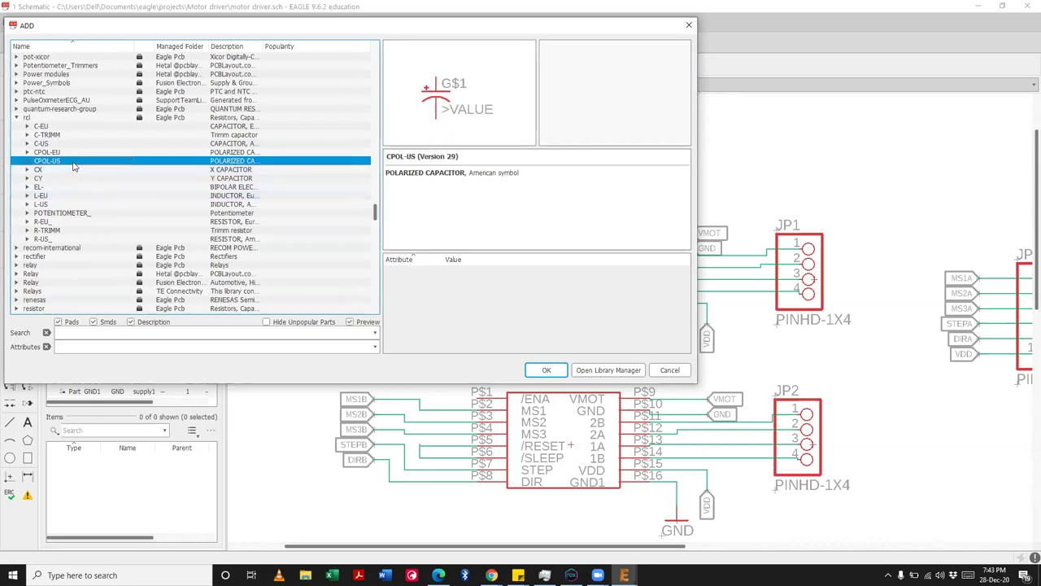
# Step: Expand CPOL-EU and examine the footprints of its variants from CPOL-EU085CS-1AR through CPOL-EUB/3528-21R
pyautogui.click(27, 152)
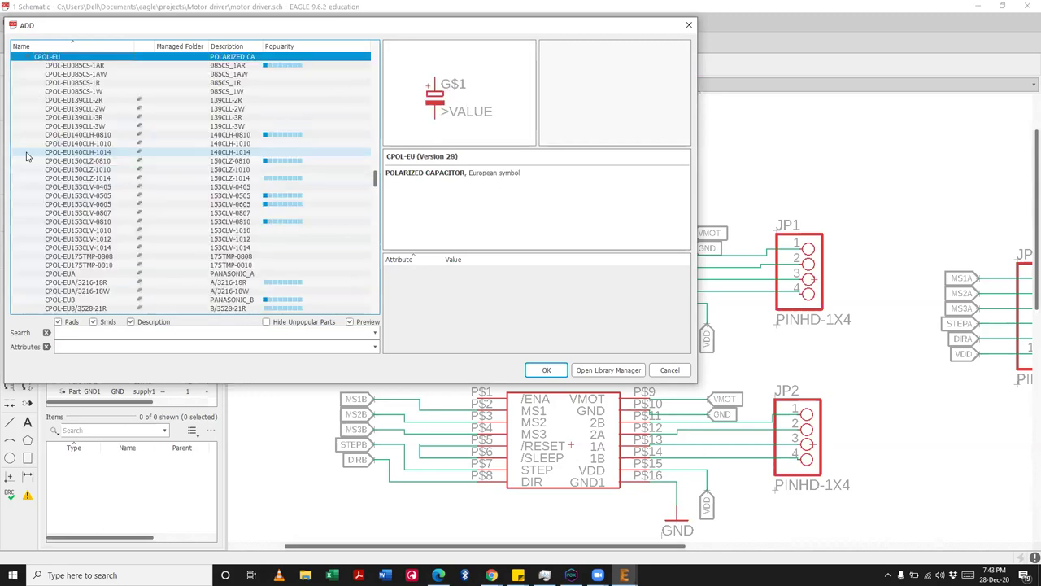
pyautogui.click(176, 66)
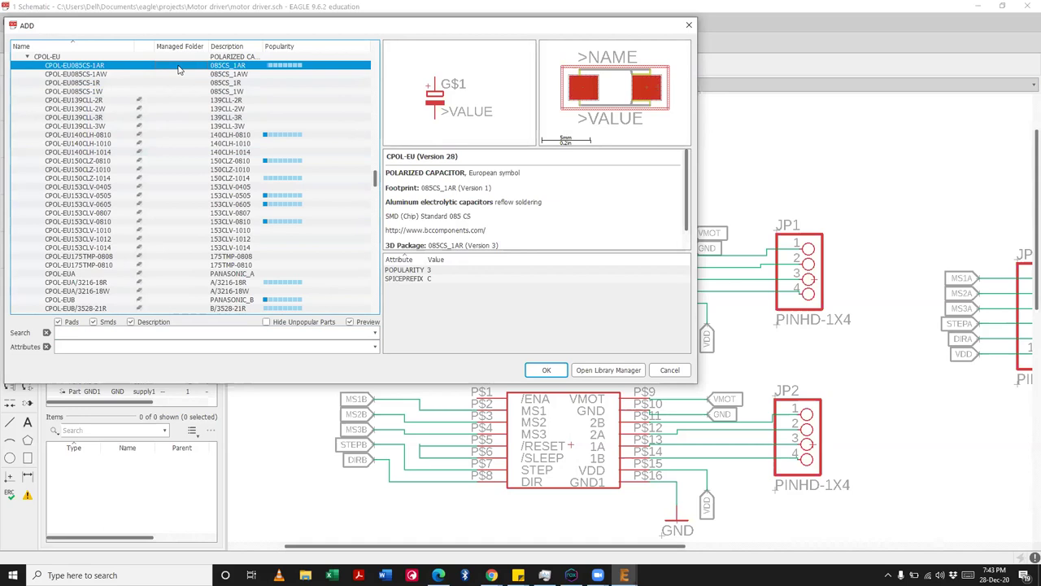
pyautogui.press('Down')
pyautogui.press('Down')
pyautogui.press('Down')
pyautogui.press('Down')
pyautogui.press('Down')
pyautogui.press('Down')
pyautogui.press('Down')
pyautogui.press('Down')
pyautogui.press('Down')
pyautogui.press('Down')
pyautogui.press('Down')
pyautogui.press('Down')
pyautogui.press('Down')
pyautogui.press('Down')
pyautogui.press('Down')
pyautogui.press('Down')
pyautogui.press('Down')
pyautogui.press('Down')
pyautogui.press('Down')
pyautogui.press('Down')
pyautogui.press('Down')
pyautogui.press('Down')
pyautogui.press('Down')
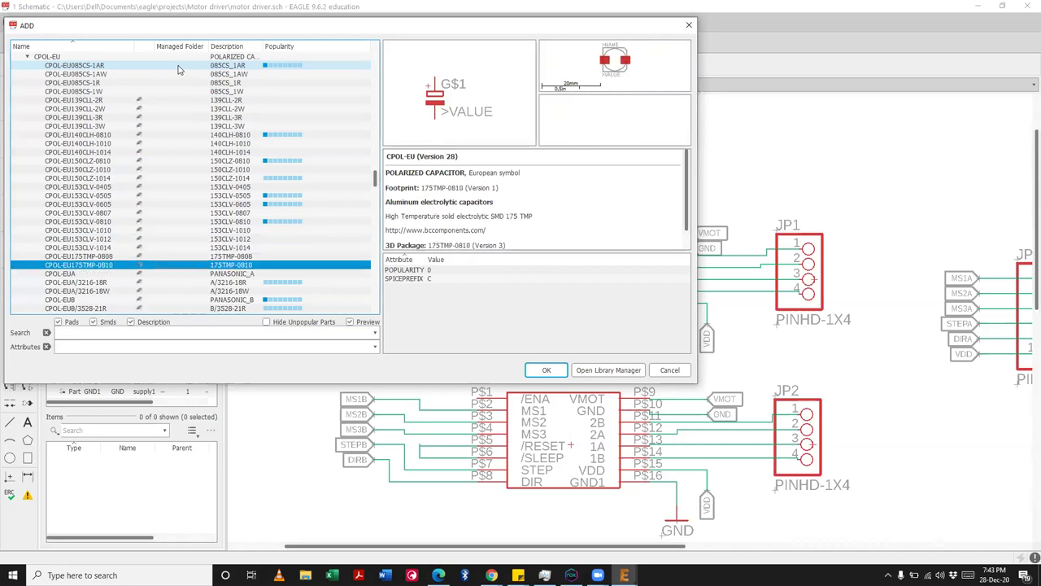
pyautogui.press('Down')
pyautogui.press('Down')
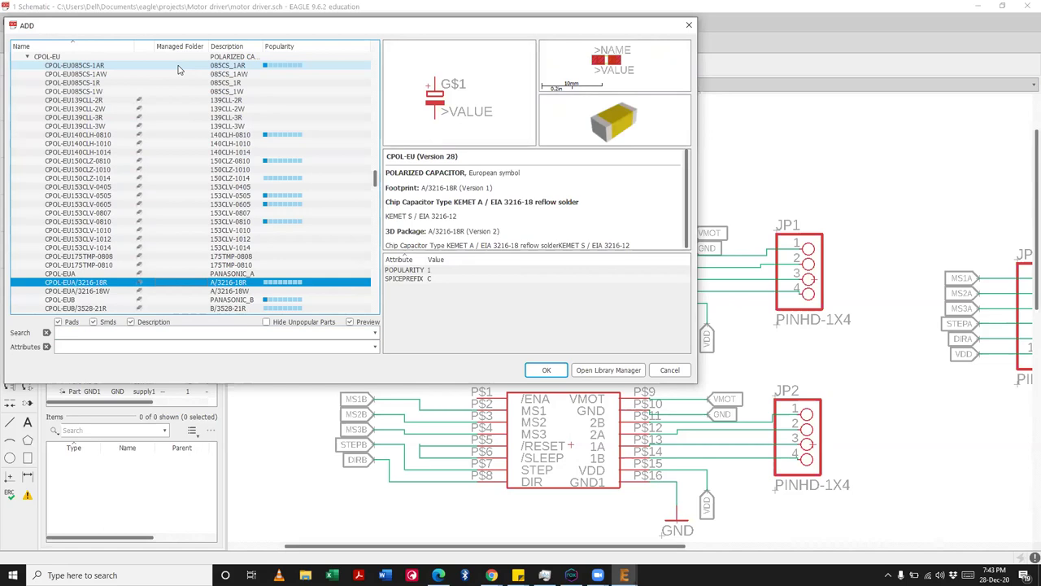
pyautogui.press('Down')
pyautogui.press('Down')
pyautogui.press('Down')
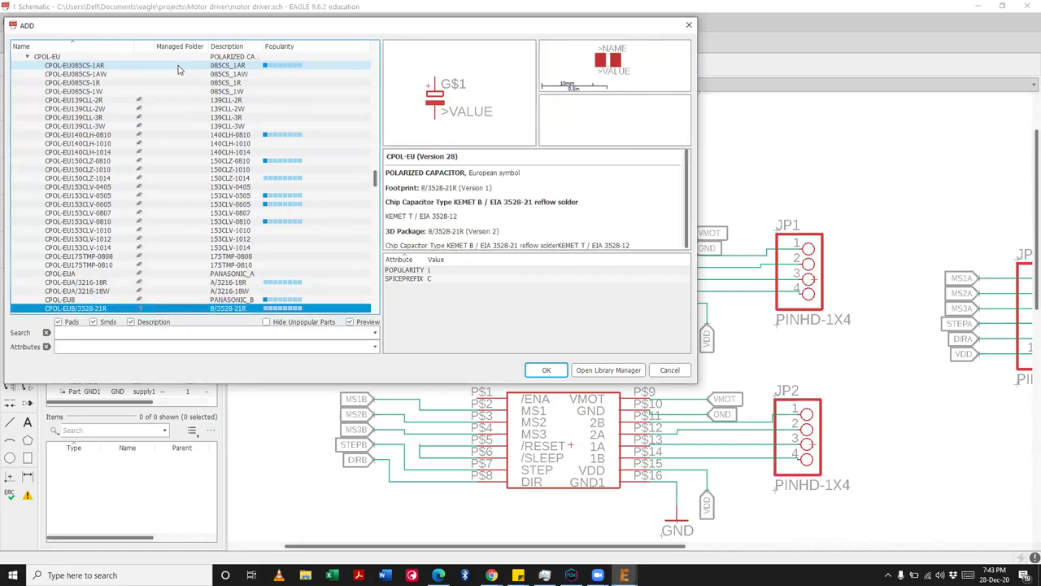
# Step: Switch to the Edge browser and get ready to replace the current page's address with a web search
pyautogui.click(439, 575)
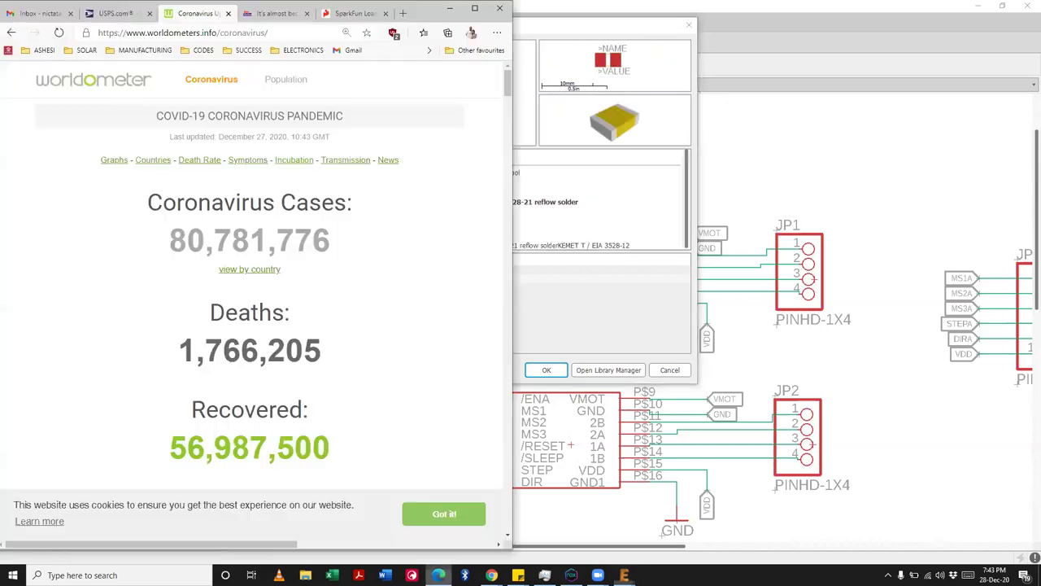
pyautogui.click(246, 34)
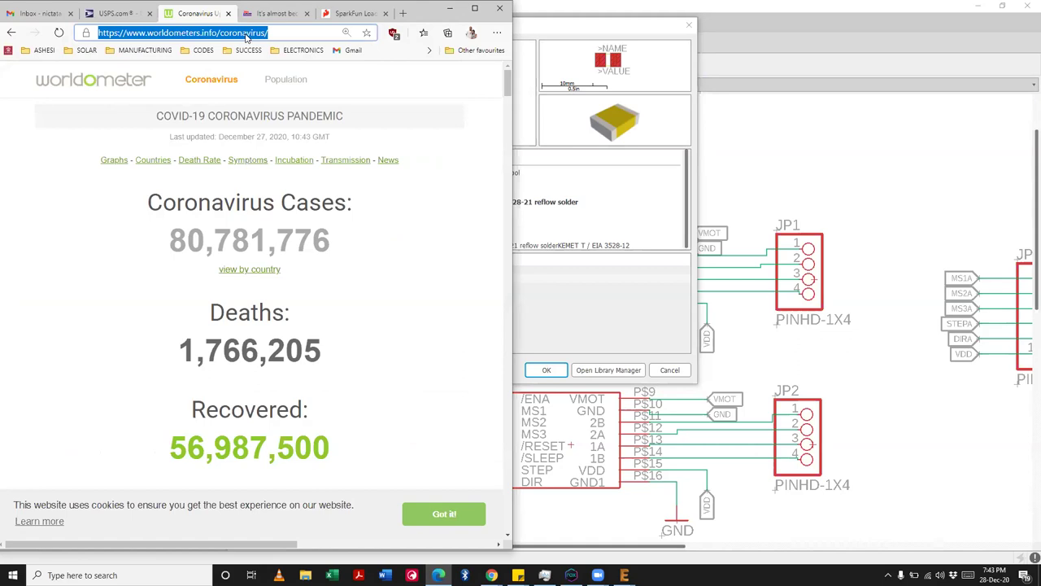
pyautogui.write('570')
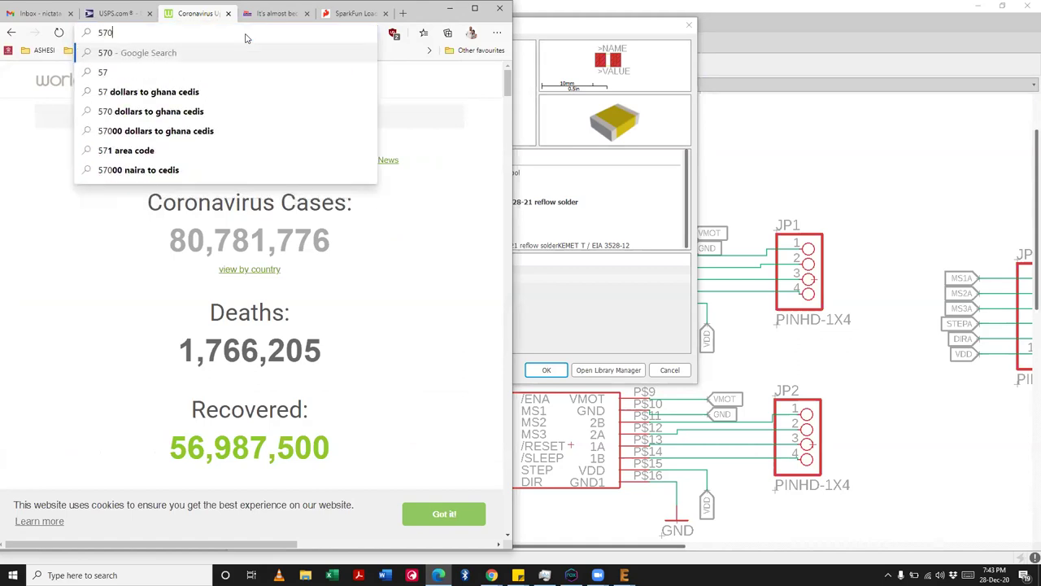
pyautogui.write('UF')
pyautogui.press('BackSpace')
pyautogui.press('BackSpace')
pyautogui.press('BackSpace')
pyautogui.press('BackSpace')
pyautogui.press('BackSpace')
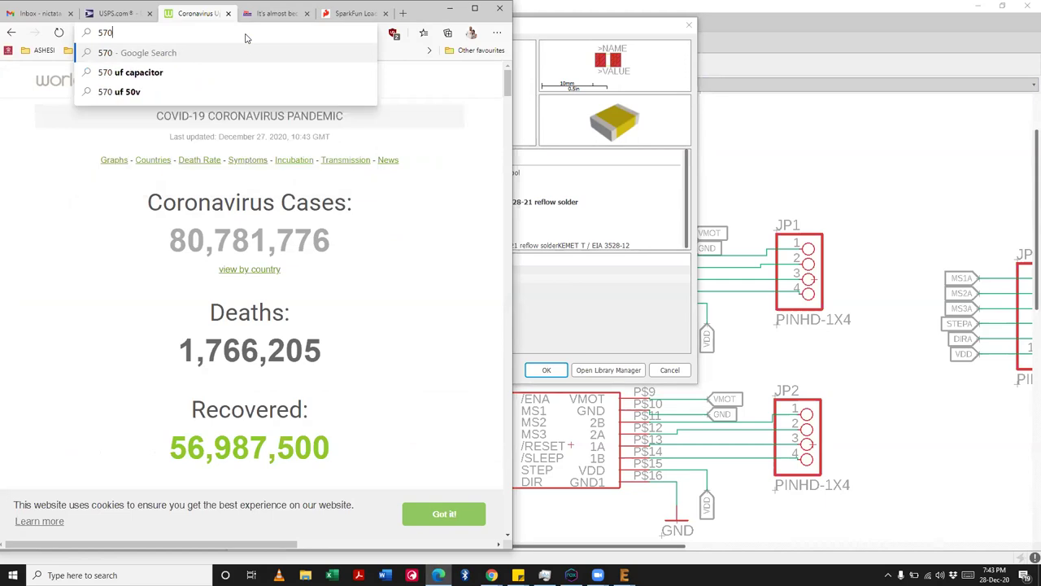
# Step: Search the web for the capacitor rating 470uf/25v
pyautogui.write('47')
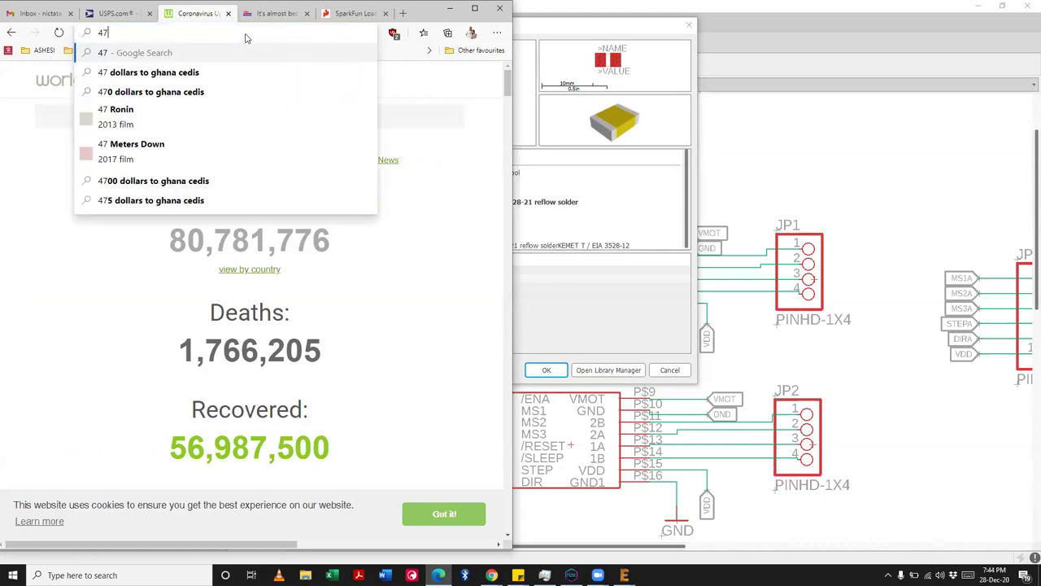
pyautogui.write('0UF')
pyautogui.press('BackSpace')
pyautogui.press('BackSpace')
pyautogui.write('uf')
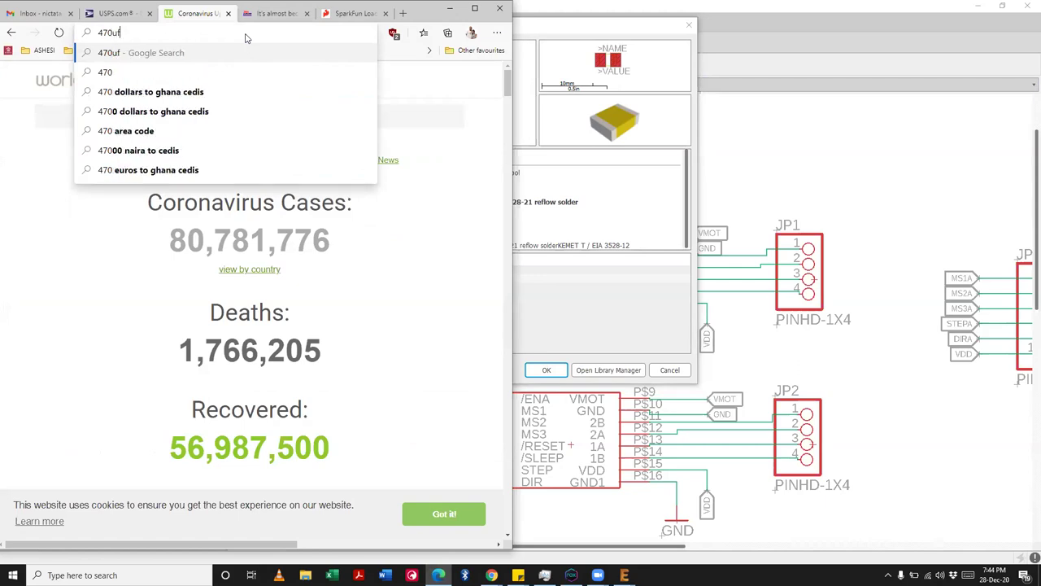
pyautogui.write('/25v')
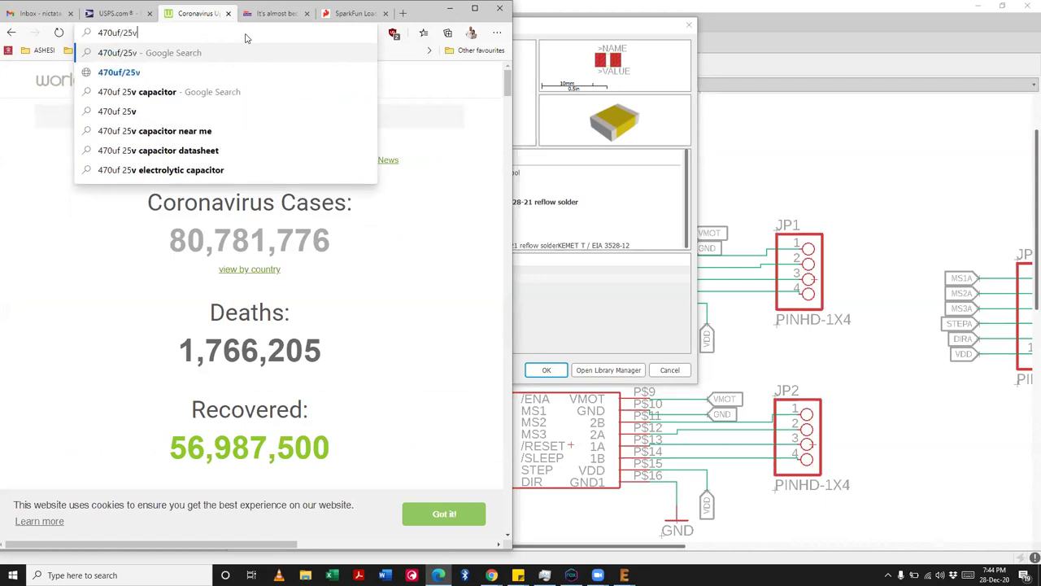
pyautogui.press('Return')
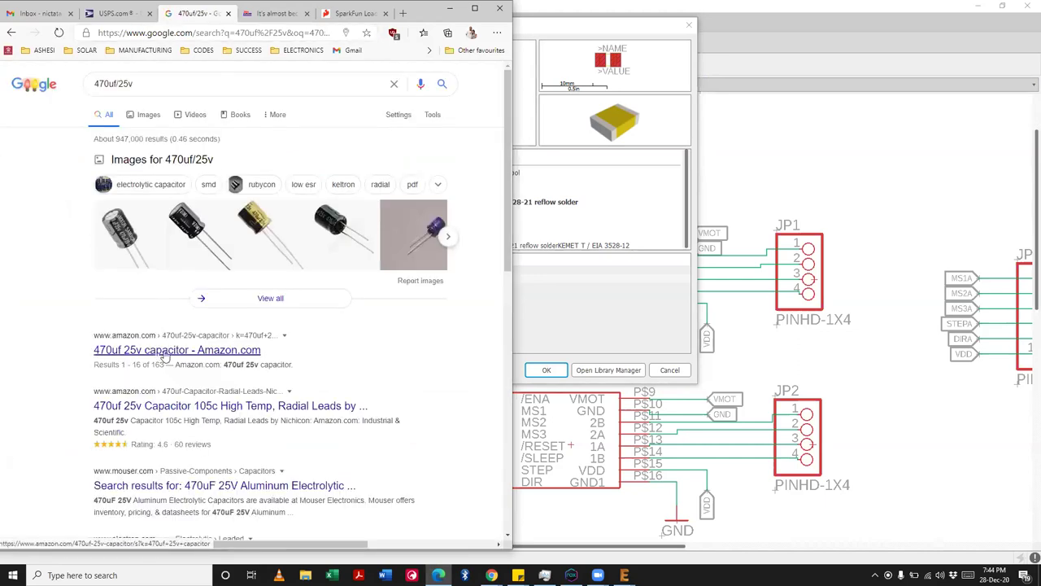
# Step: Open the Amazon search result for 470uf 25v capacitors and widen the browser window to view the listings
pyautogui.click(165, 353)
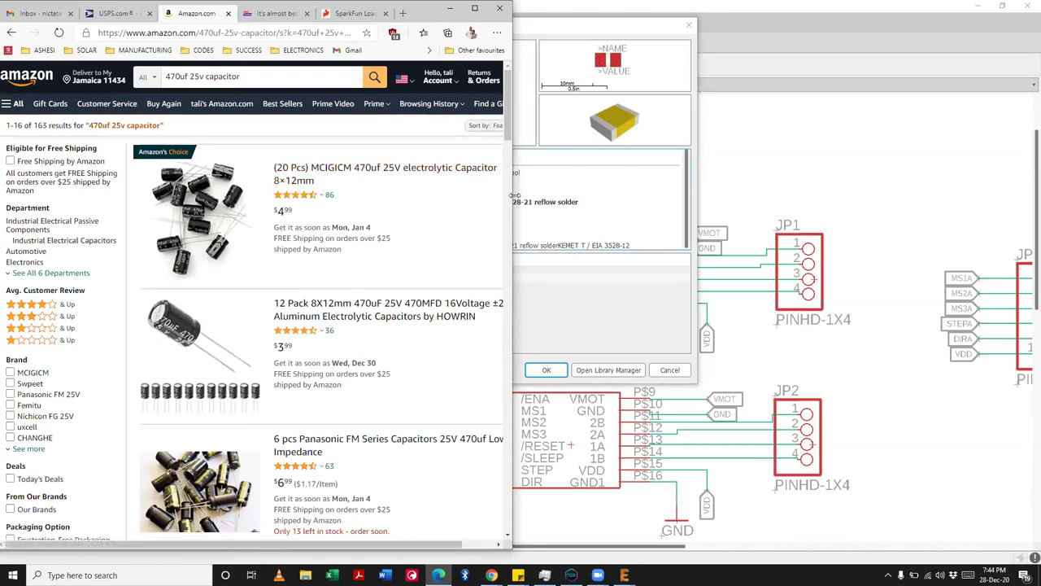
pyautogui.moveTo(514, 196); pyautogui.dragTo(749, 192)
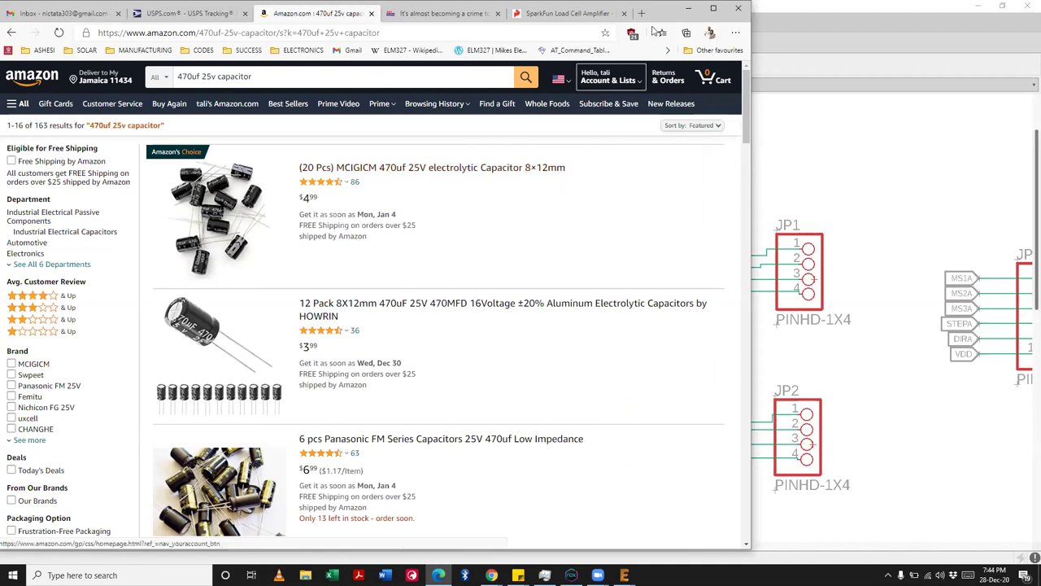
# Step: Return to the schematic editor and examine the CPOL-EU variants from CPOL-EUB/3528-21R through CPOL-EUE2,5-6E
pyautogui.hotkey('alt', 'Tab')
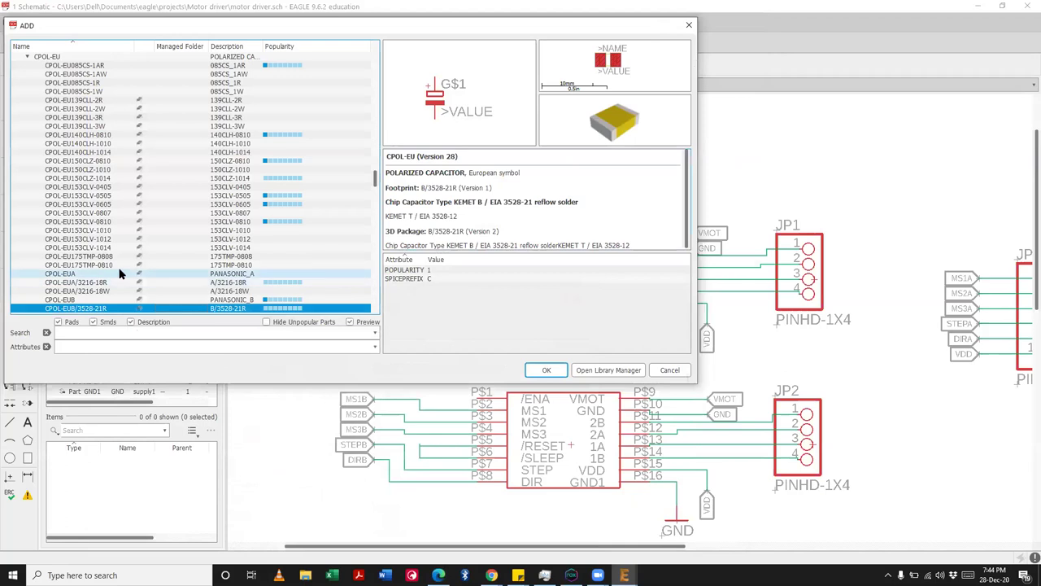
pyautogui.scroll(-3, 122, 273)
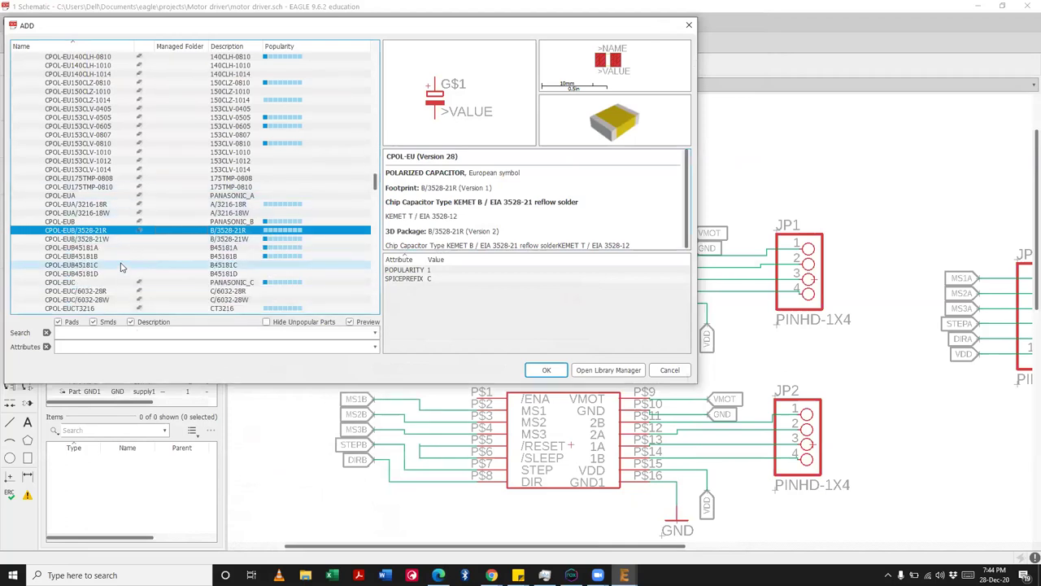
pyautogui.press('Down')
pyautogui.press('Down')
pyautogui.press('Down')
pyautogui.press('Down')
pyautogui.press('Down')
pyautogui.press('Down')
pyautogui.press('Down')
pyautogui.press('Down')
pyautogui.press('Down')
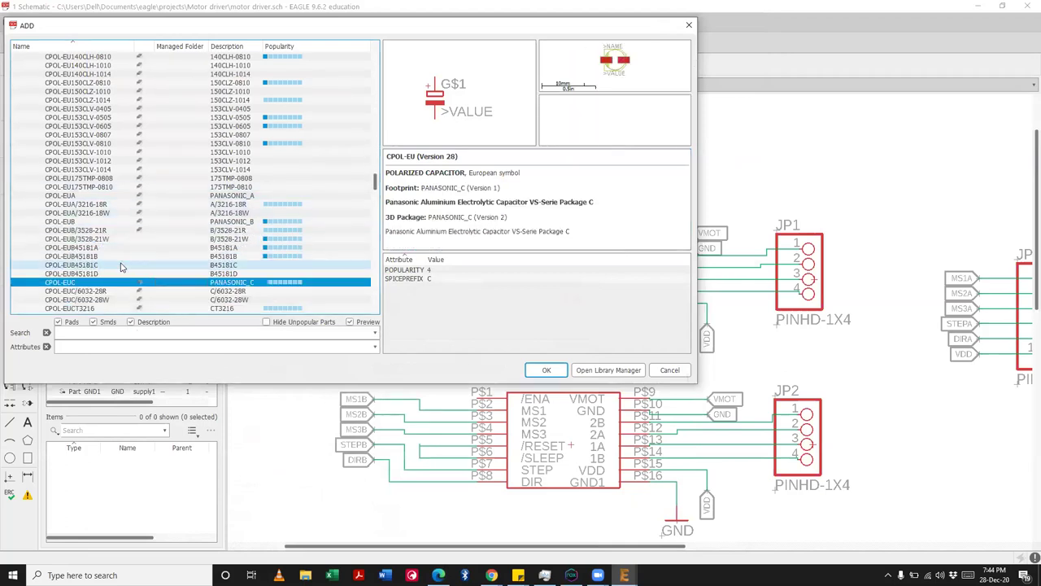
pyautogui.press('Down')
pyautogui.press('Down')
pyautogui.press('Down')
pyautogui.press('Down')
pyautogui.press('Down')
pyautogui.press('Down')
pyautogui.press('Down')
pyautogui.press('Down')
pyautogui.press('Down')
pyautogui.press('Down')
pyautogui.press('Down')
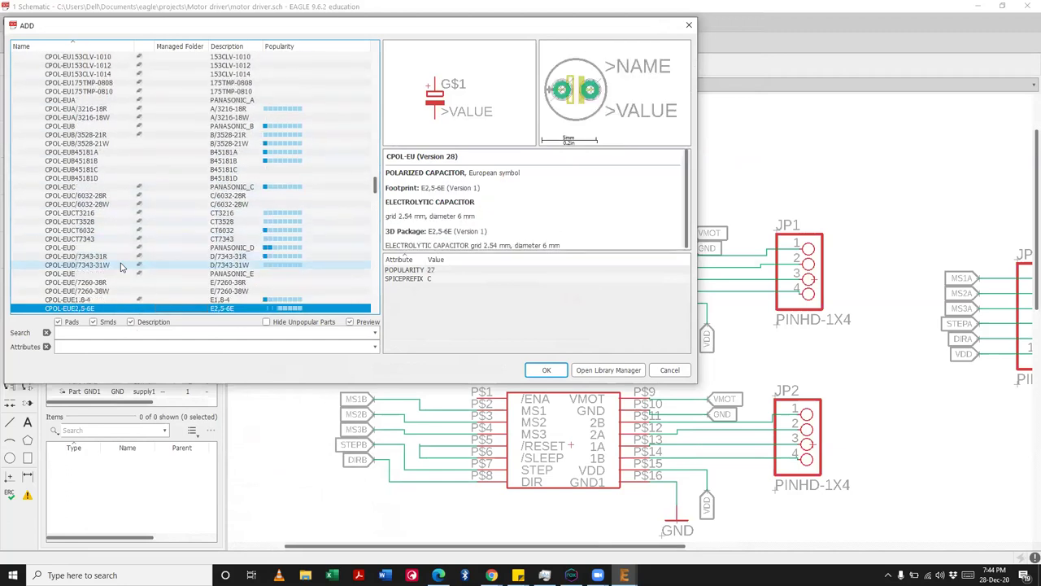
pyautogui.press('Down')
pyautogui.press('Down')
pyautogui.press('Up')
pyautogui.press('Up')
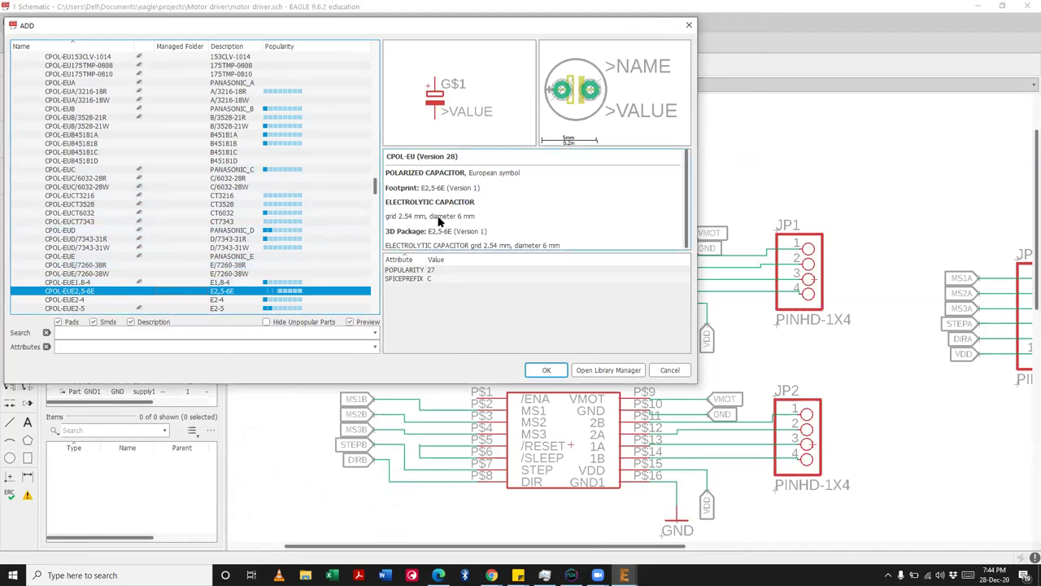
# Step: Examine the grid spacing and diameter of the electrolytic variants from CPOL-EUE2-4 through CPOL-EUE3.5-10
pyautogui.scroll(-1, 252, 273)
pyautogui.click(253, 275)
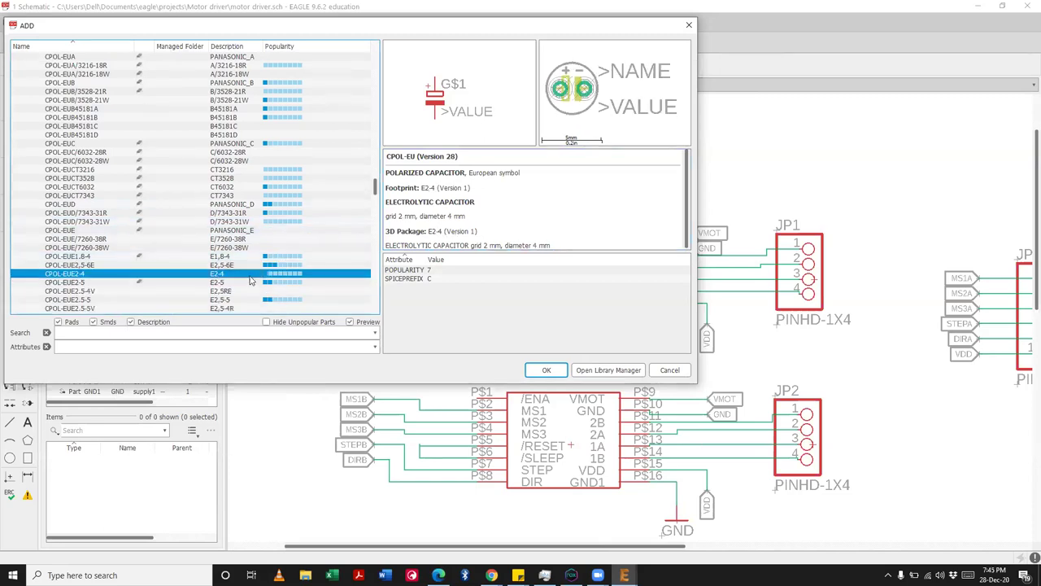
pyautogui.click(249, 283)
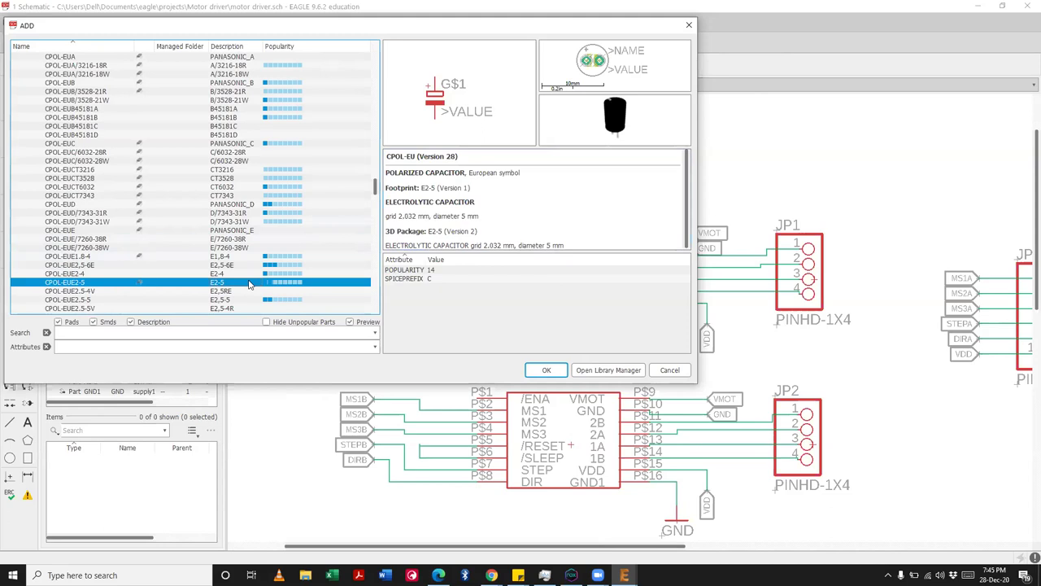
pyautogui.scroll(-1, 250, 283)
pyautogui.click(250, 267)
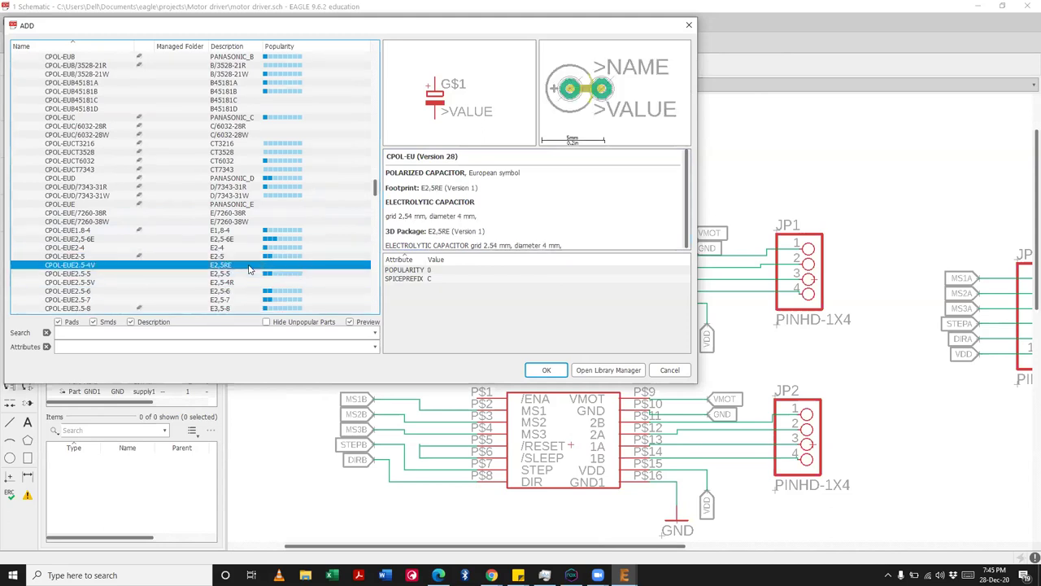
pyautogui.click(249, 282)
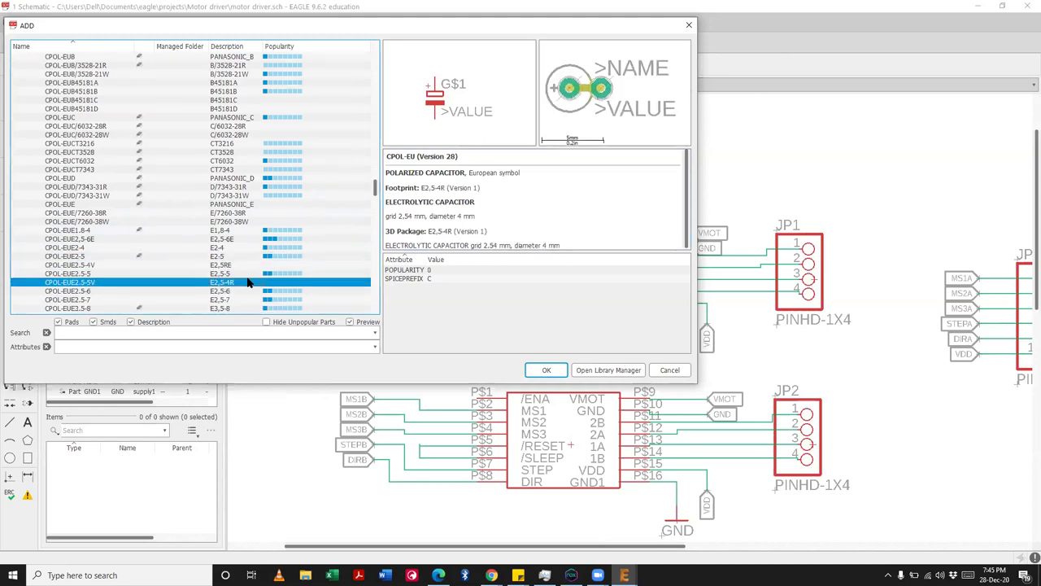
pyautogui.scroll(-2, 247, 278)
pyautogui.click(250, 266)
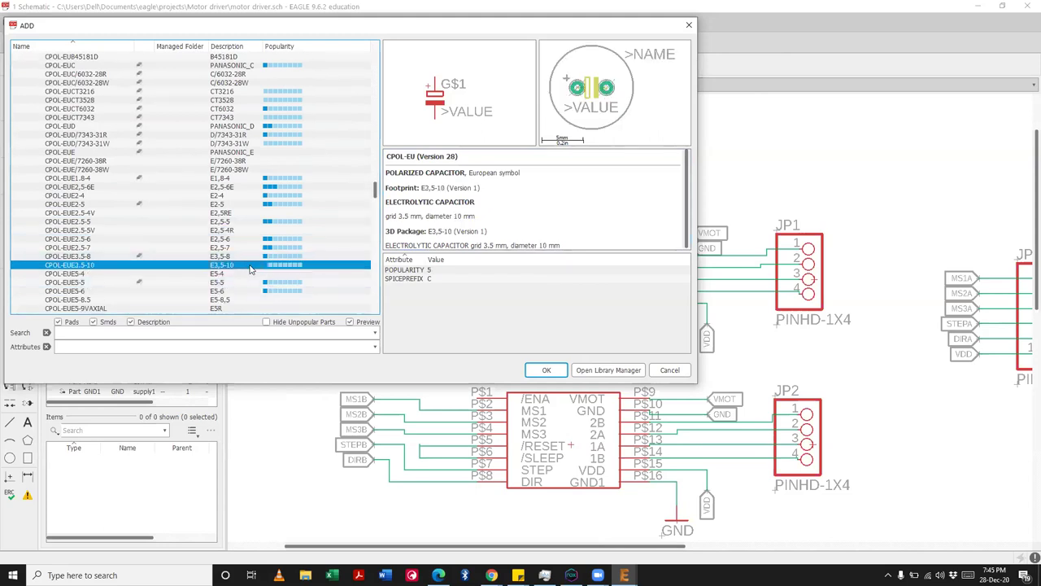
# Step: Choose the CPOL-EUE3.5-8 capacitor and place two of them side by side above JP1
pyautogui.click(249, 257)
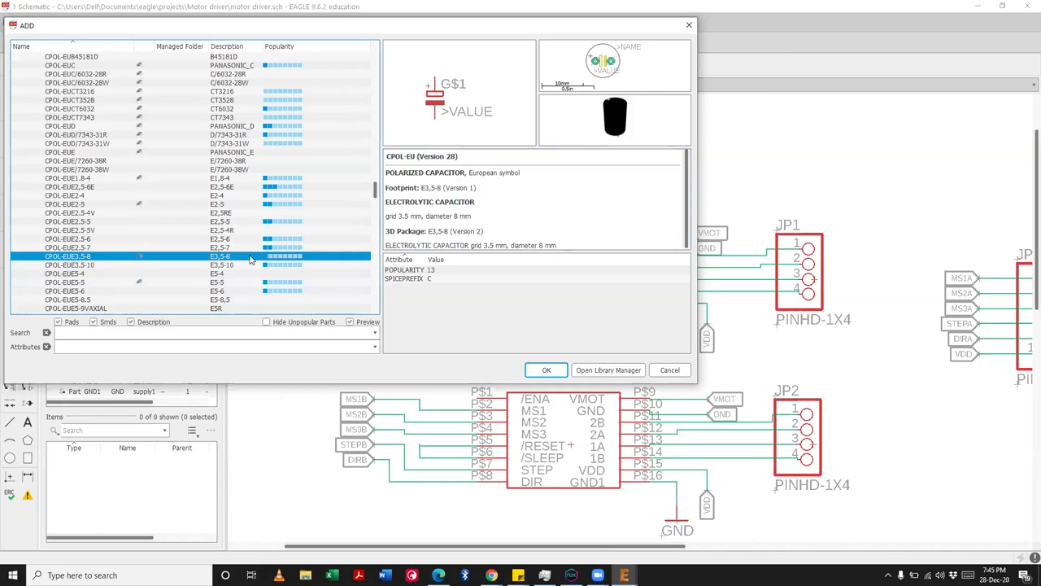
pyautogui.click(543, 370)
pyautogui.scroll(-1, 600, 185)
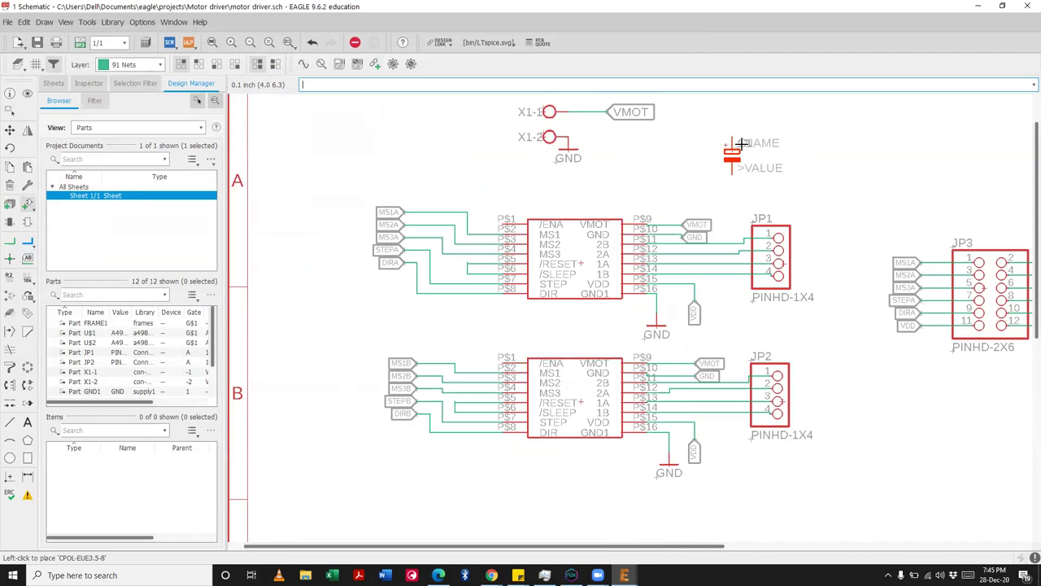
pyautogui.click(732, 149)
pyautogui.click(808, 150)
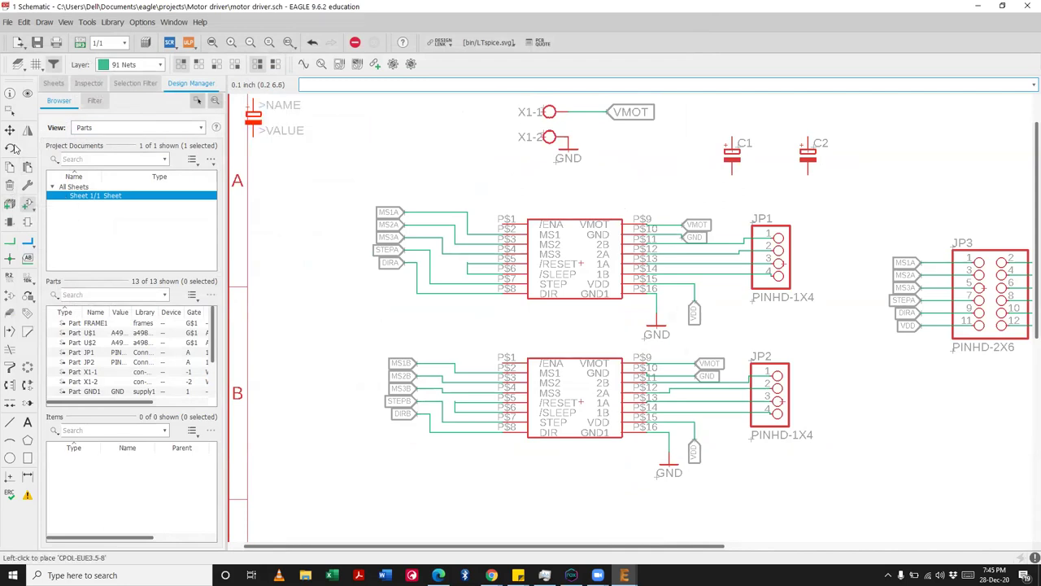
# Step: Wire capacitors C1 and C2 in parallel with nets joining their positive pins and their negative pins
pyautogui.click(9, 240)
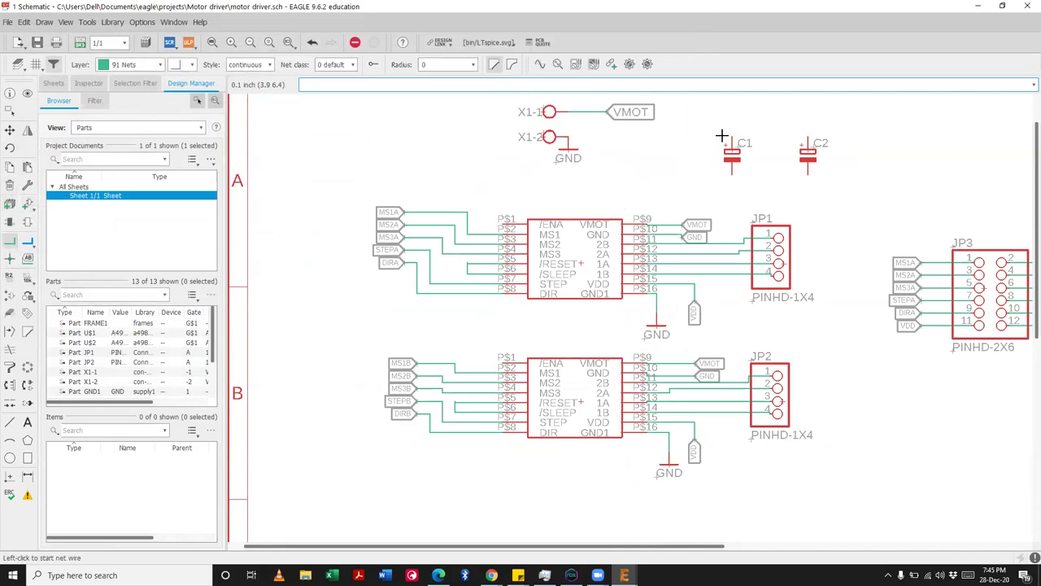
pyautogui.click(732, 144)
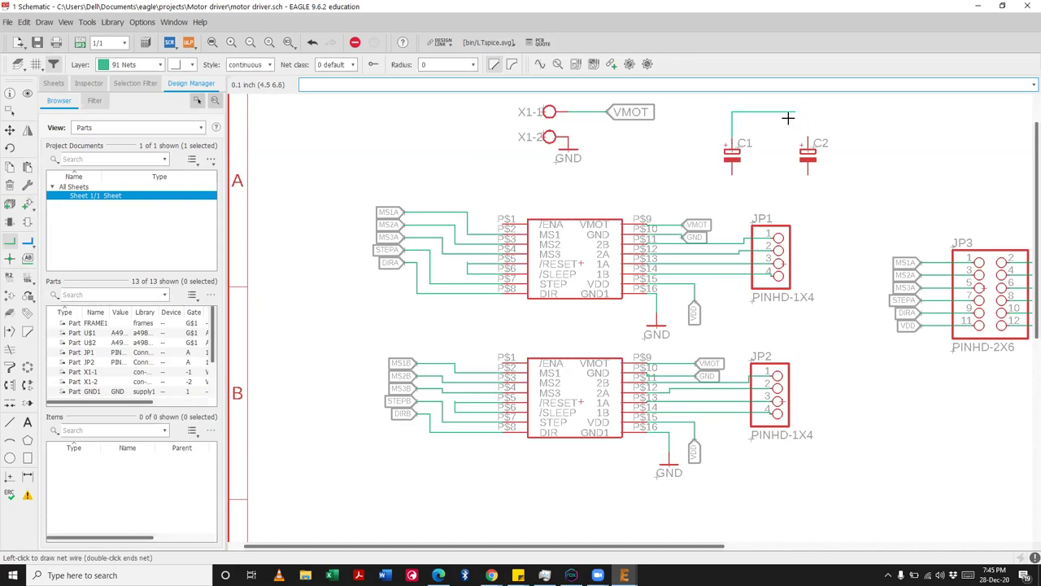
pyautogui.click(808, 137)
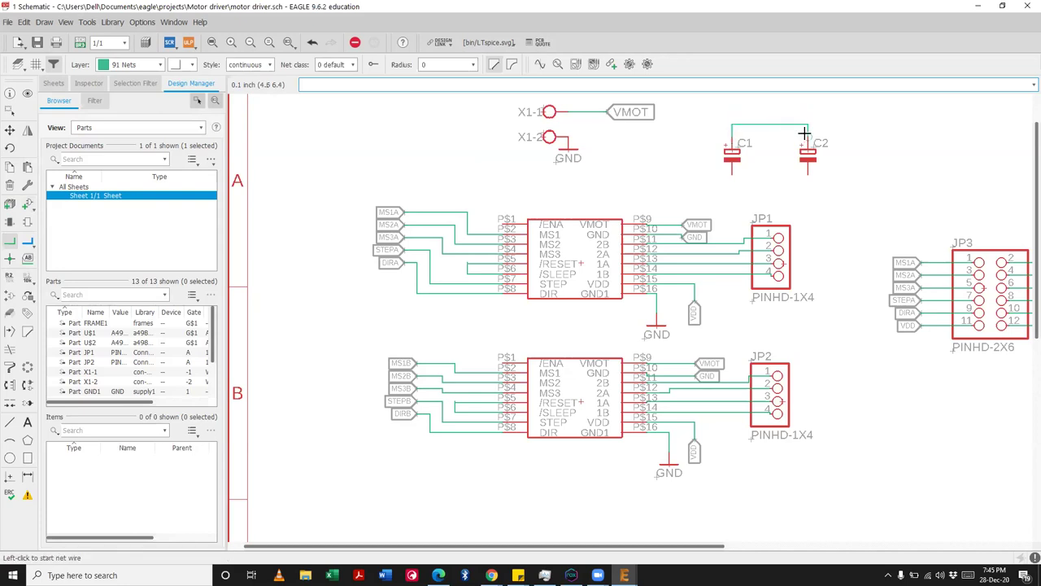
pyautogui.click(733, 168)
pyautogui.click(735, 187)
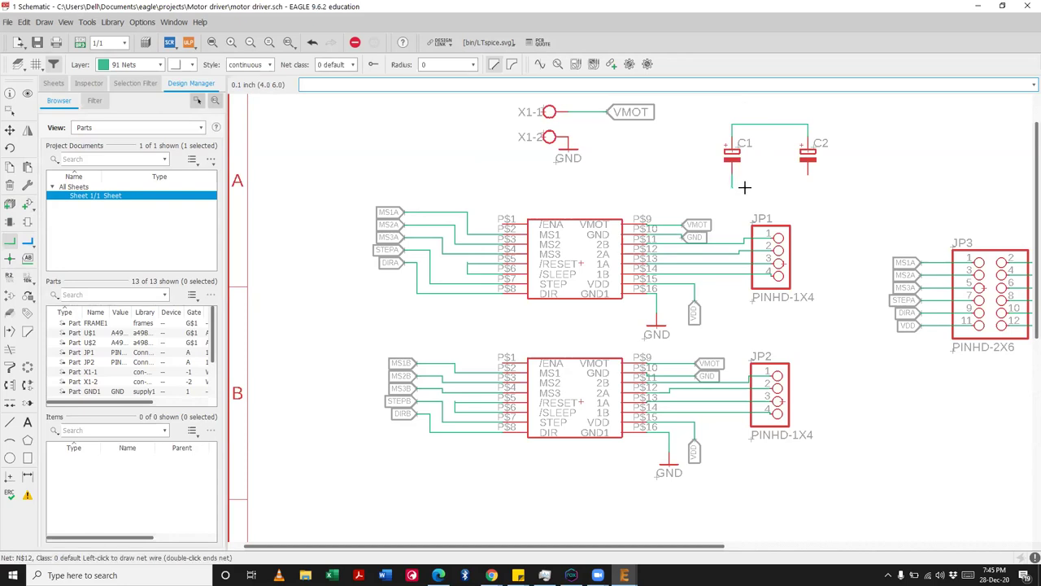
pyautogui.click(808, 168)
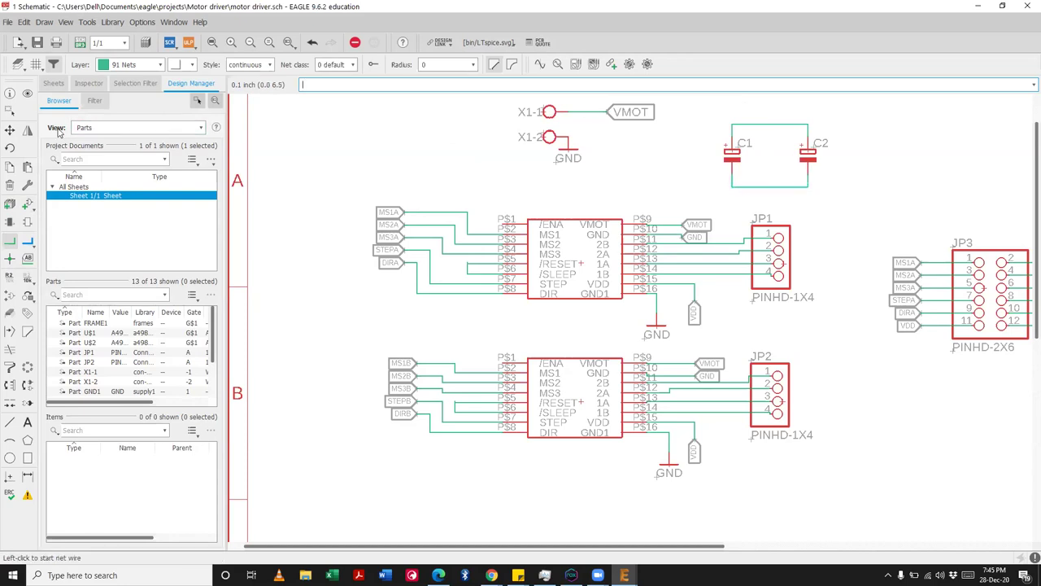
# Step: Copy the GND symbol from X1-2 and attach the copy to the net joining the capacitors' negative pins
pyautogui.click(10, 169)
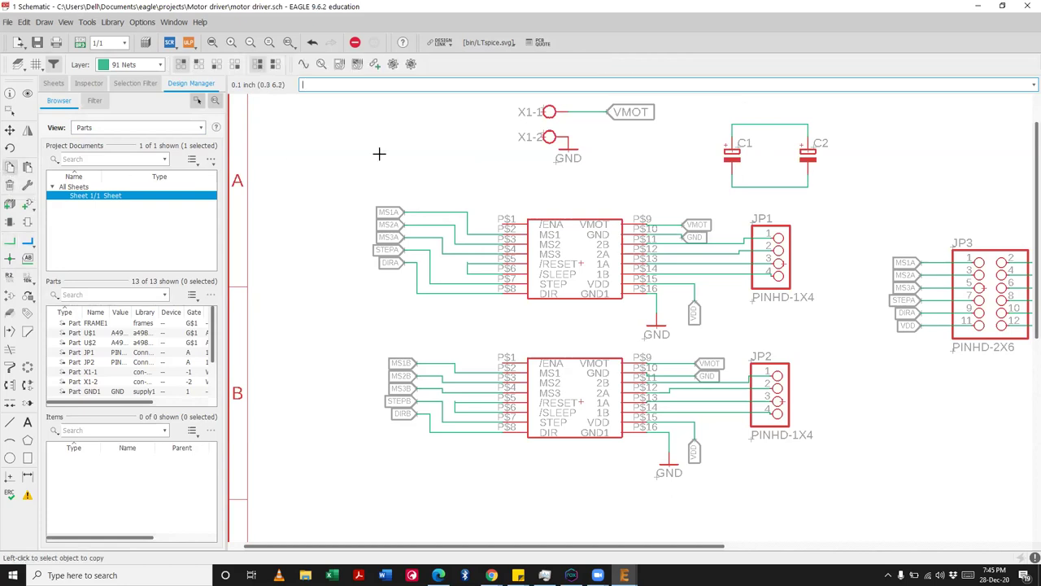
pyautogui.click(568, 149)
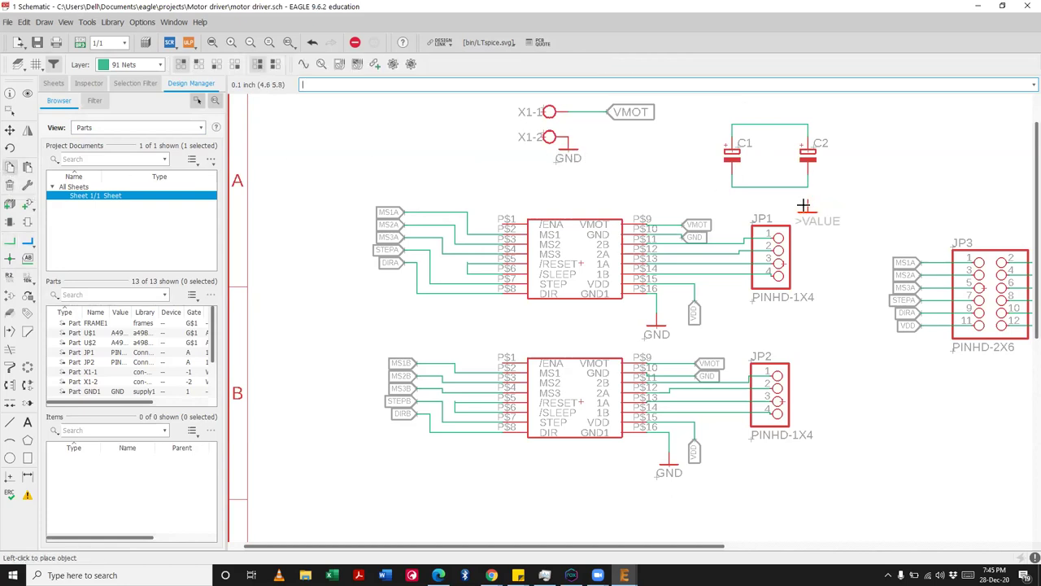
pyautogui.click(779, 203)
pyautogui.click(800, 217)
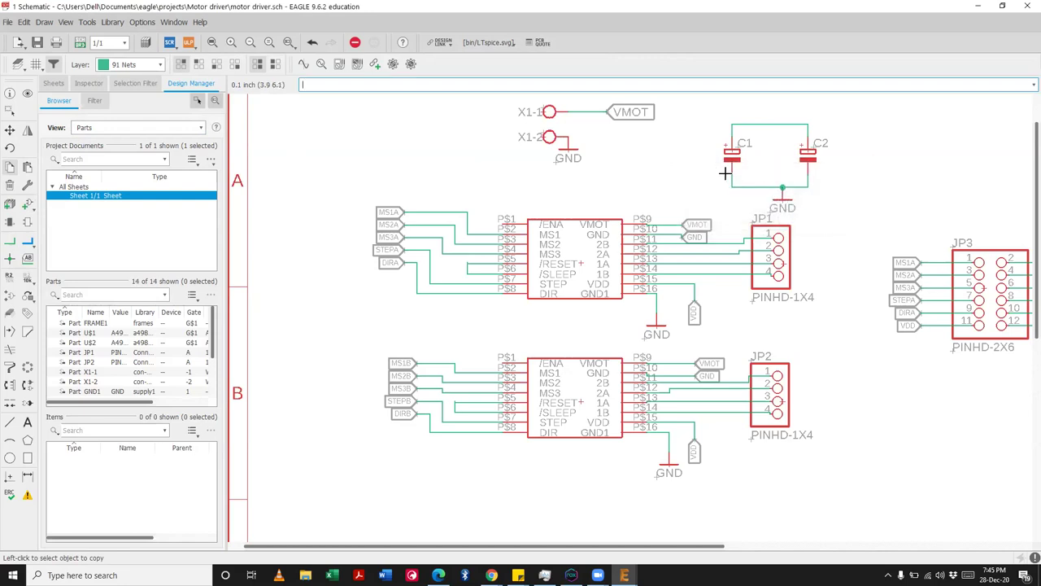
# Step: Move X1-2 with its GND symbol, and X1-1 above it, closer to capacitor C1
pyautogui.scroll(-3, 626, 261)
pyautogui.scroll(2, 711, 161)
pyautogui.scroll(1, 712, 161)
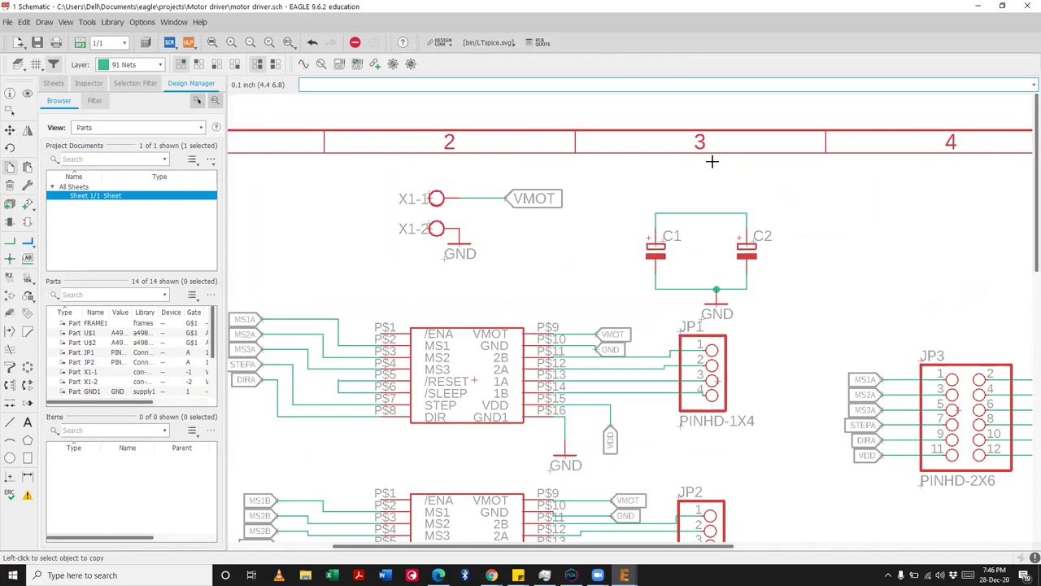
pyautogui.scroll(-1, 712, 162)
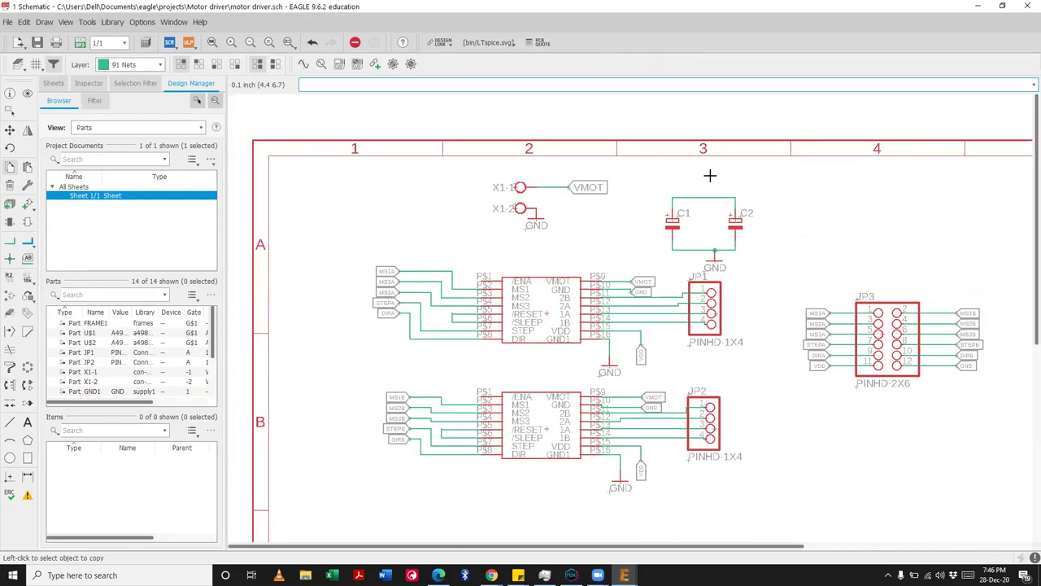
pyautogui.scroll(1, 708, 175)
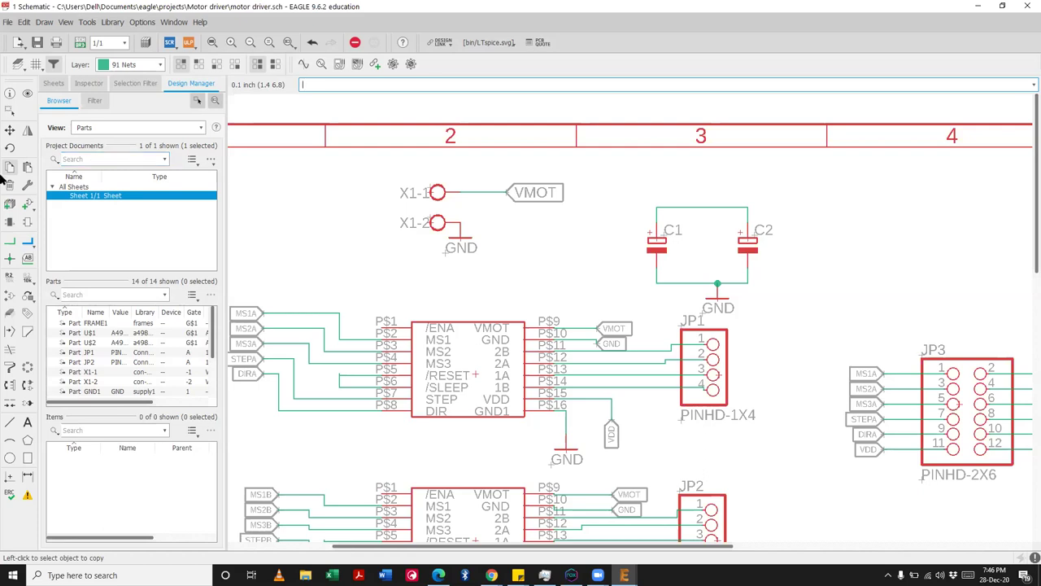
pyautogui.click(9, 130)
pyautogui.click(460, 233)
pyautogui.click(584, 295)
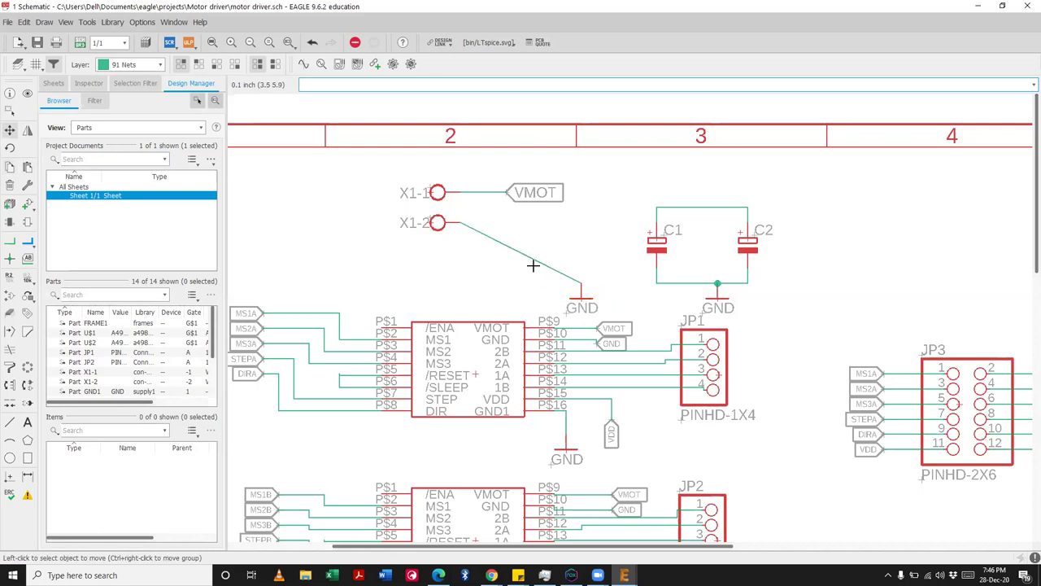
pyautogui.click(436, 222)
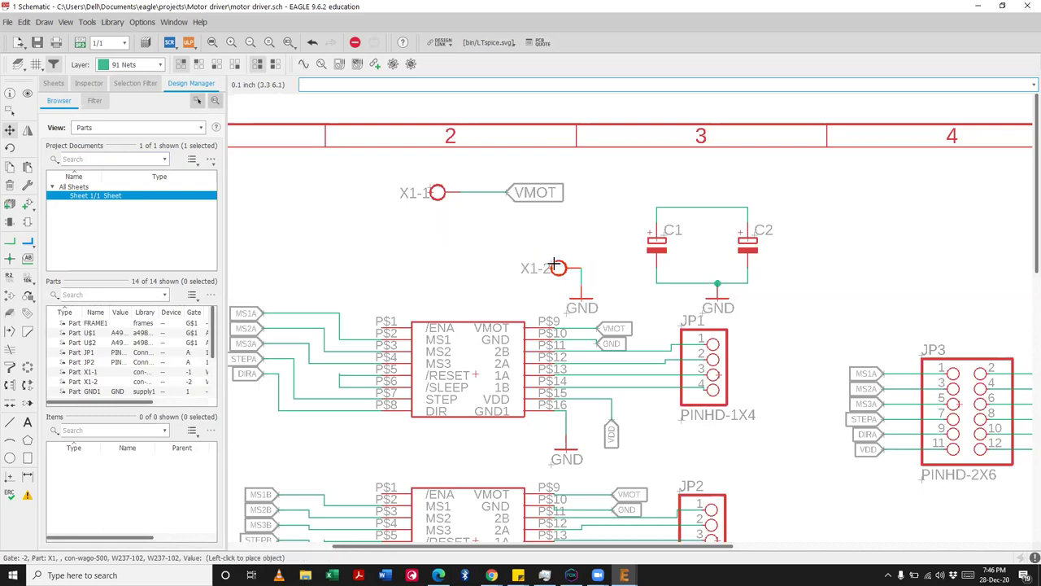
pyautogui.click(556, 266)
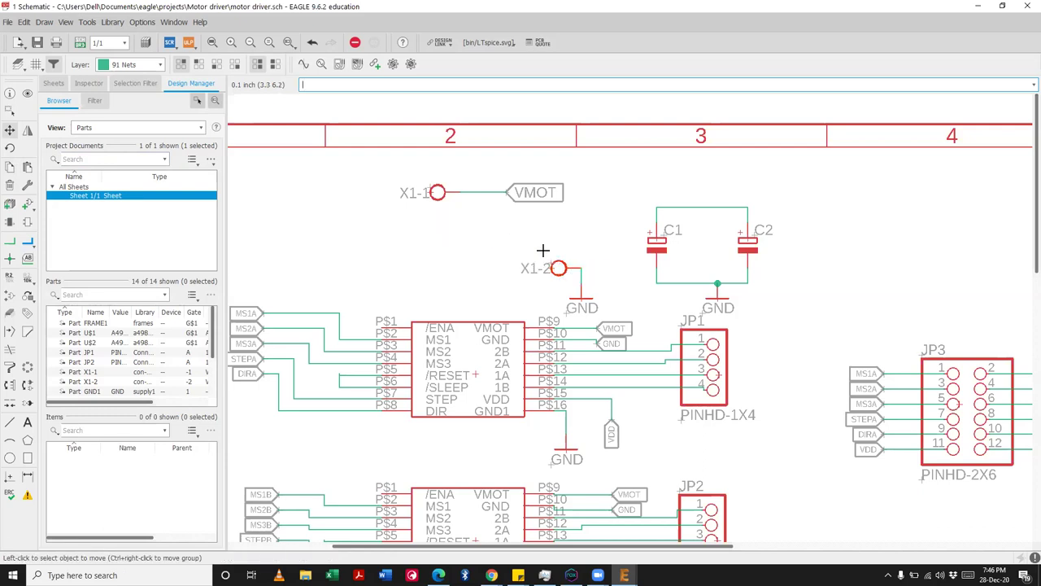
pyautogui.click(437, 192)
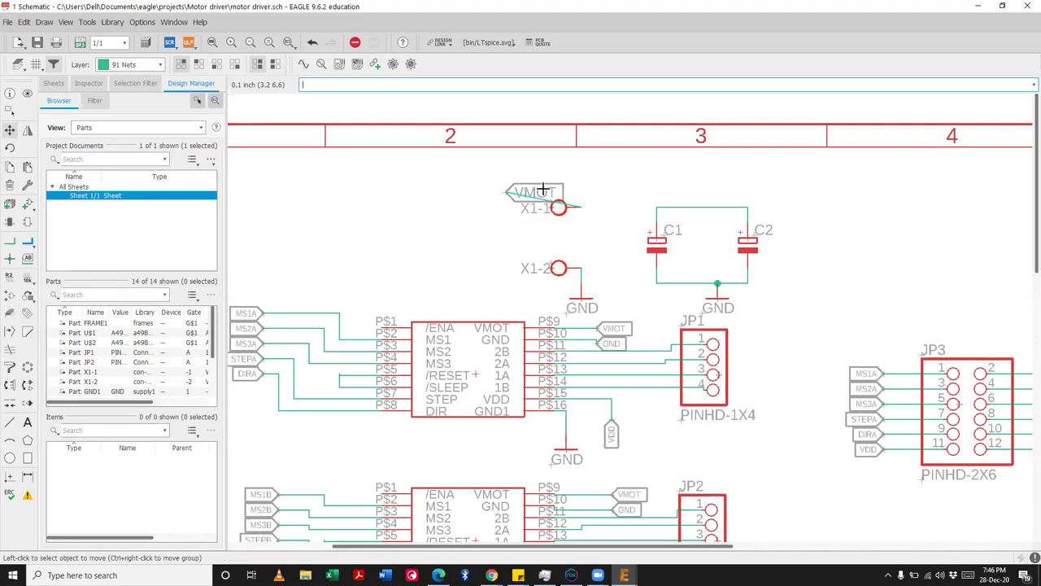
# Step: Move the VMOT label and its wire to the far side of capacitor C2
pyautogui.click(508, 190)
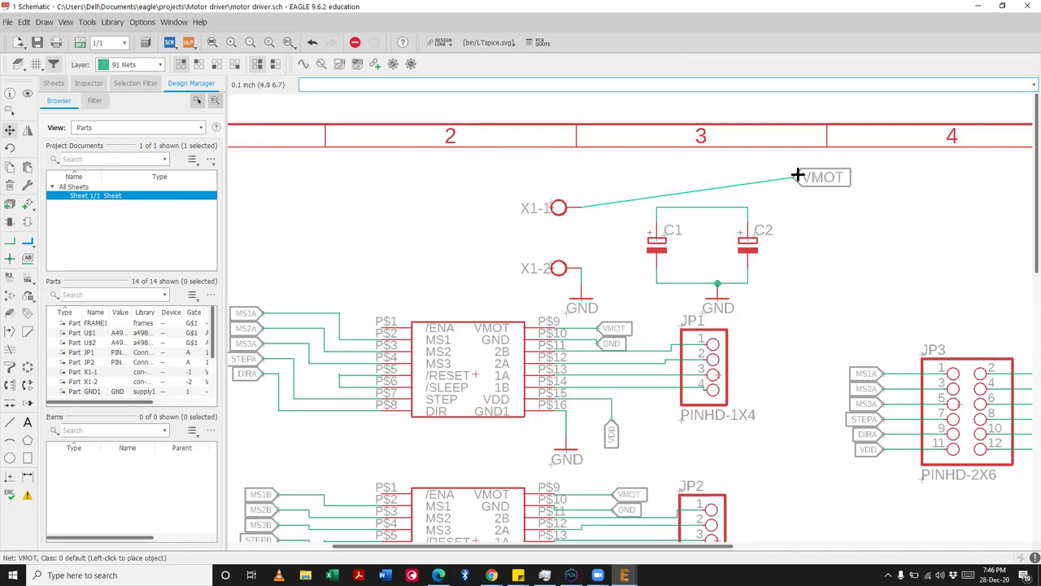
pyautogui.click(795, 176)
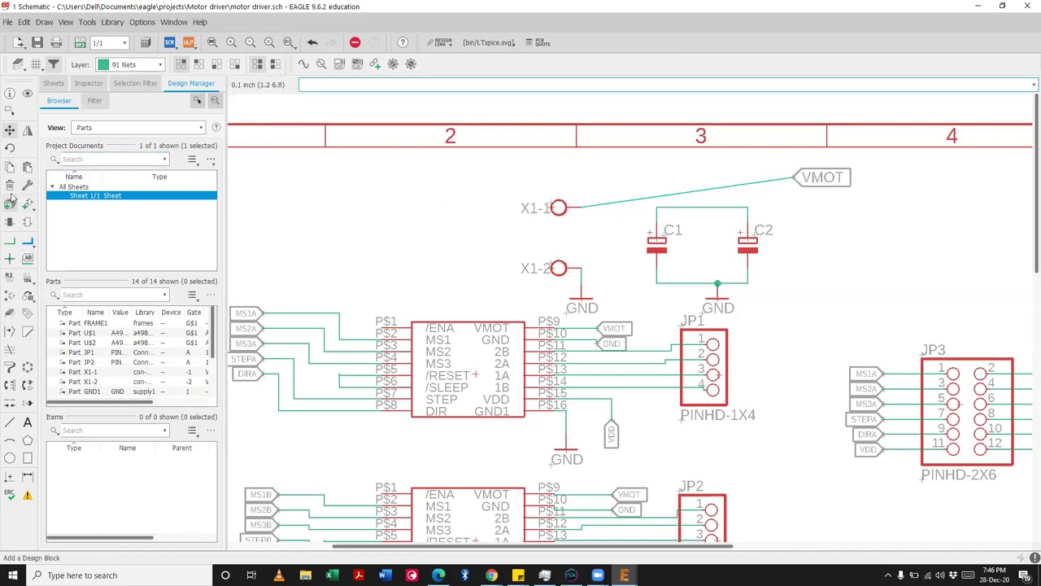
pyautogui.click(690, 190)
pyautogui.click(722, 190)
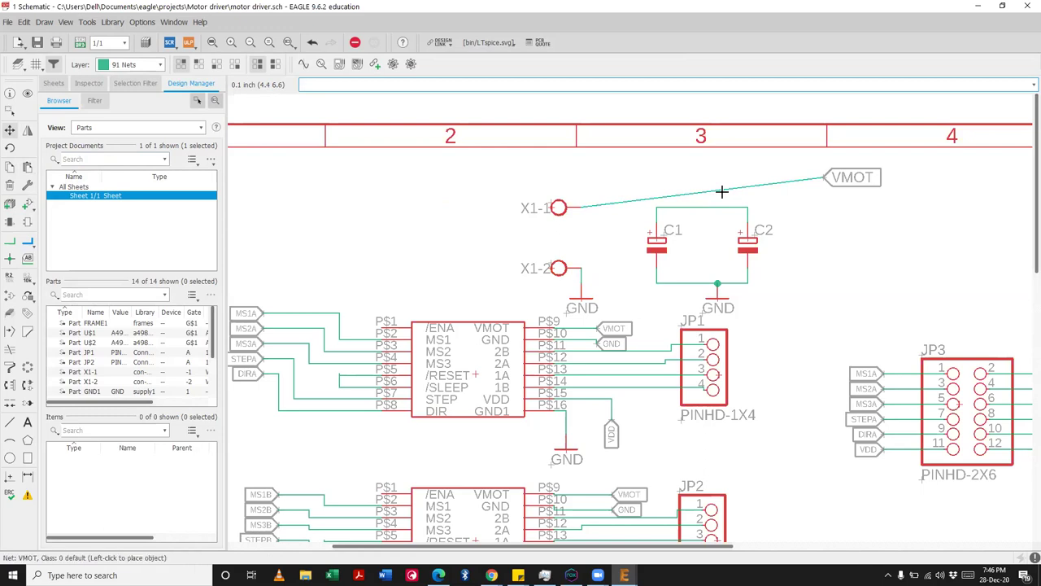
# Step: Delete the slanted VMOT wire and connect X1-1 to the capacitors' positive net above C1
pyautogui.click(10, 185)
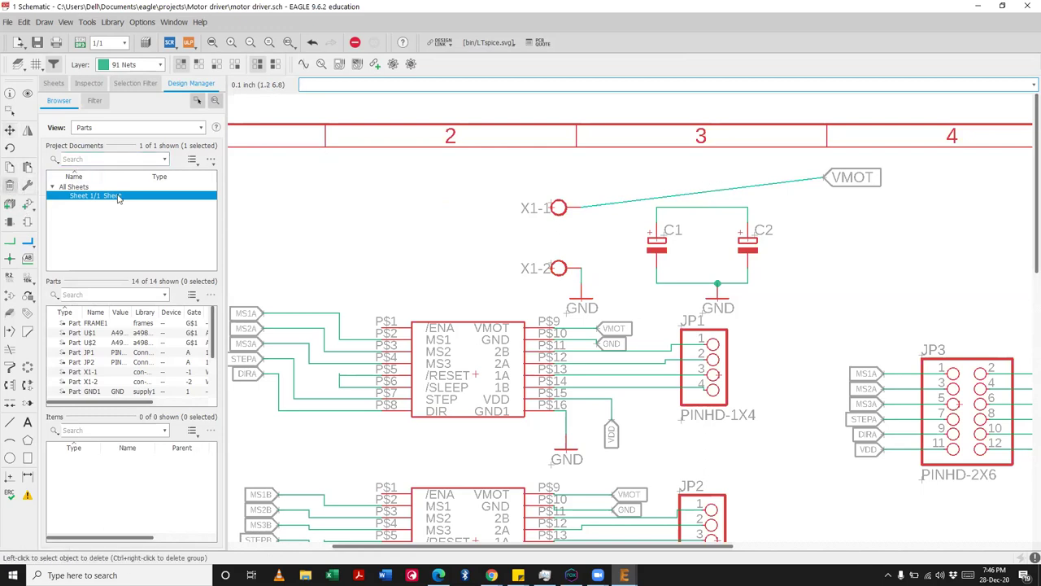
pyautogui.click(684, 192)
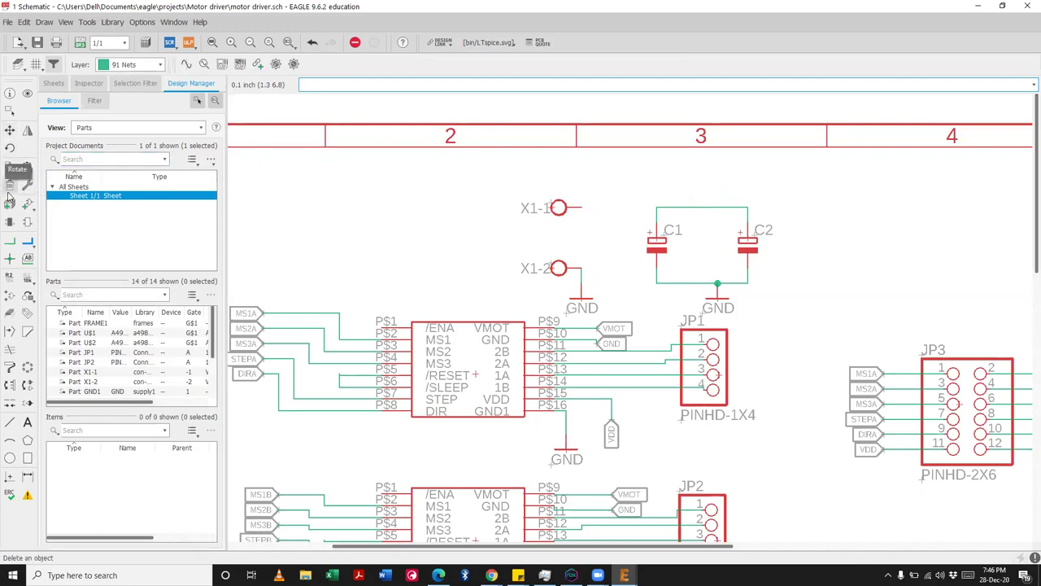
pyautogui.click(9, 241)
pyautogui.click(572, 208)
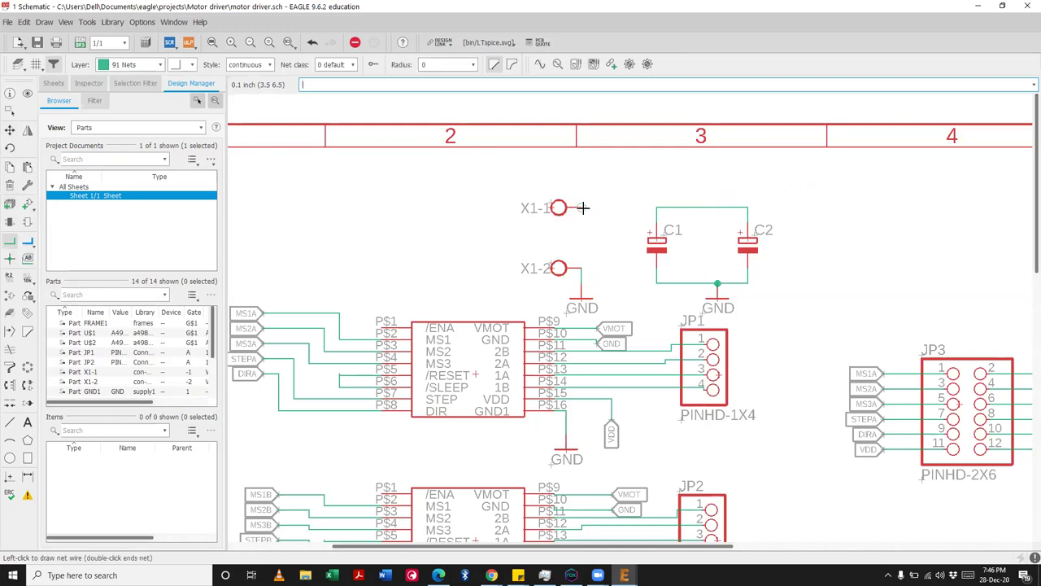
pyautogui.click(656, 207)
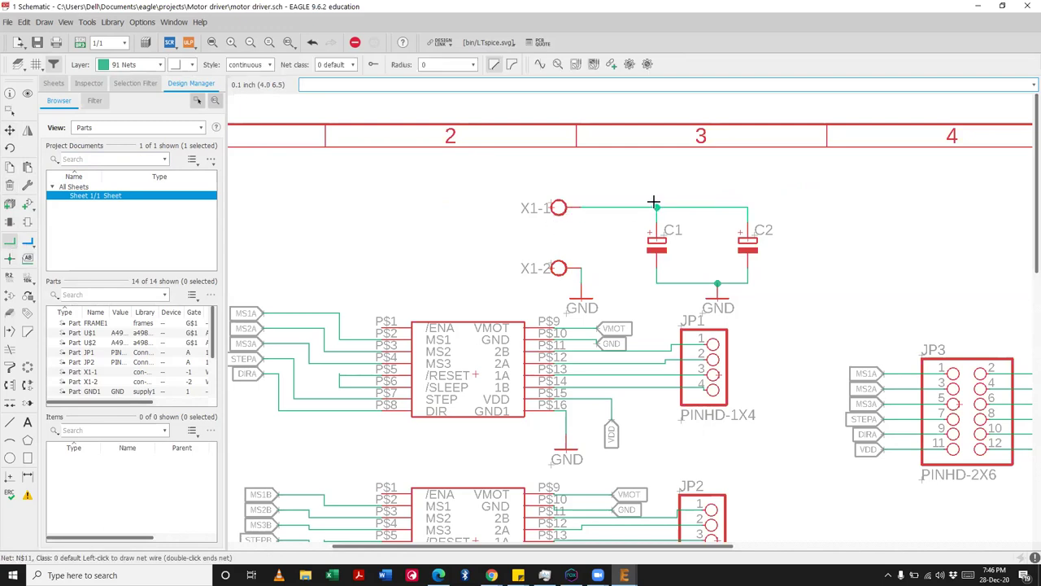
pyautogui.click(705, 208)
pyautogui.press('Escape')
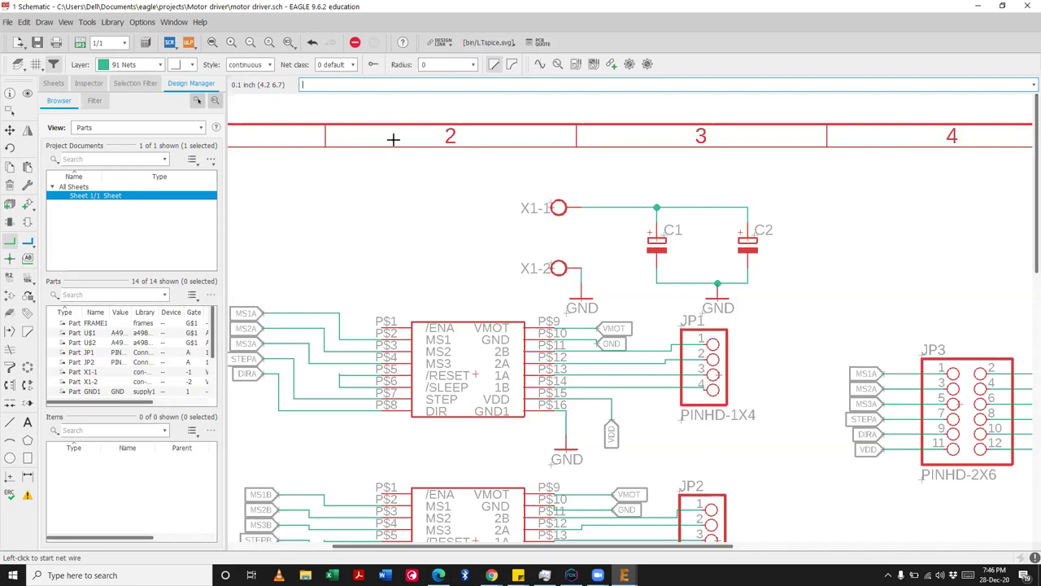
pyautogui.click(9, 250)
pyautogui.click(745, 205)
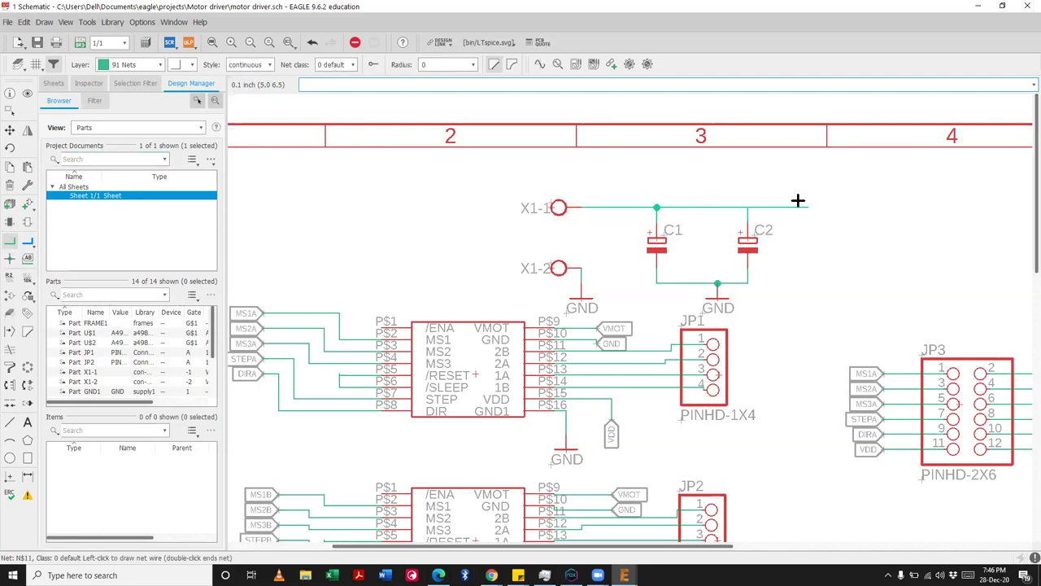
pyautogui.press('Escape')
# Step: Draw a short net stub upward from the junction above C1 and name it VMOT, connecting it to the existing VMOT net
pyautogui.click(657, 207)
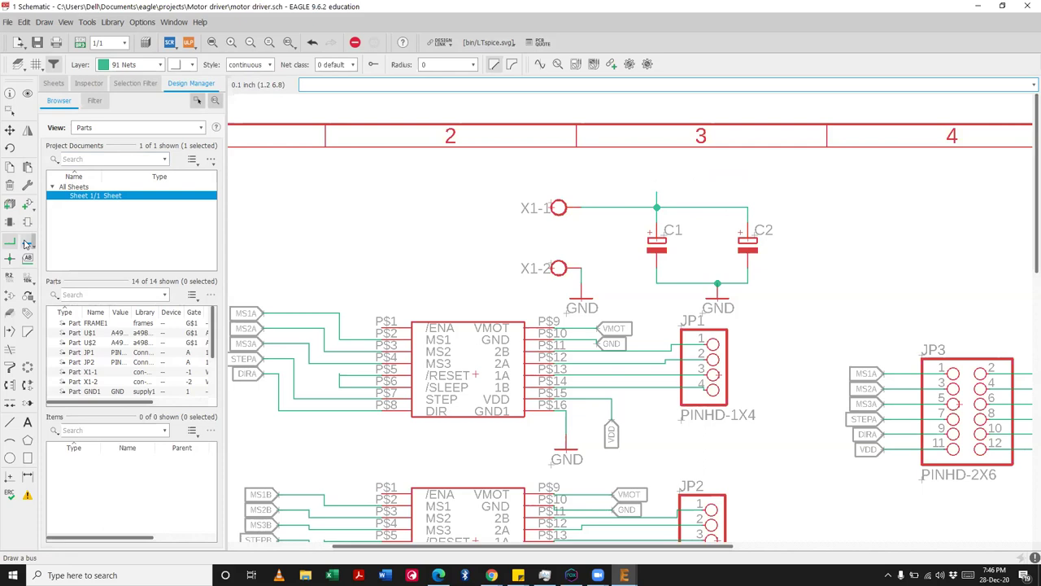
pyautogui.click(10, 278)
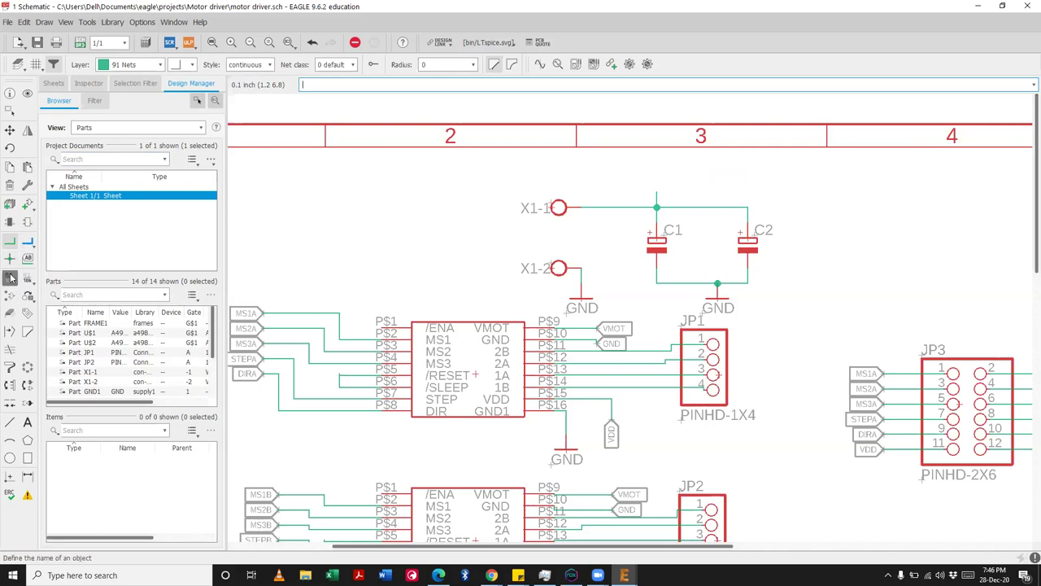
pyautogui.click(655, 199)
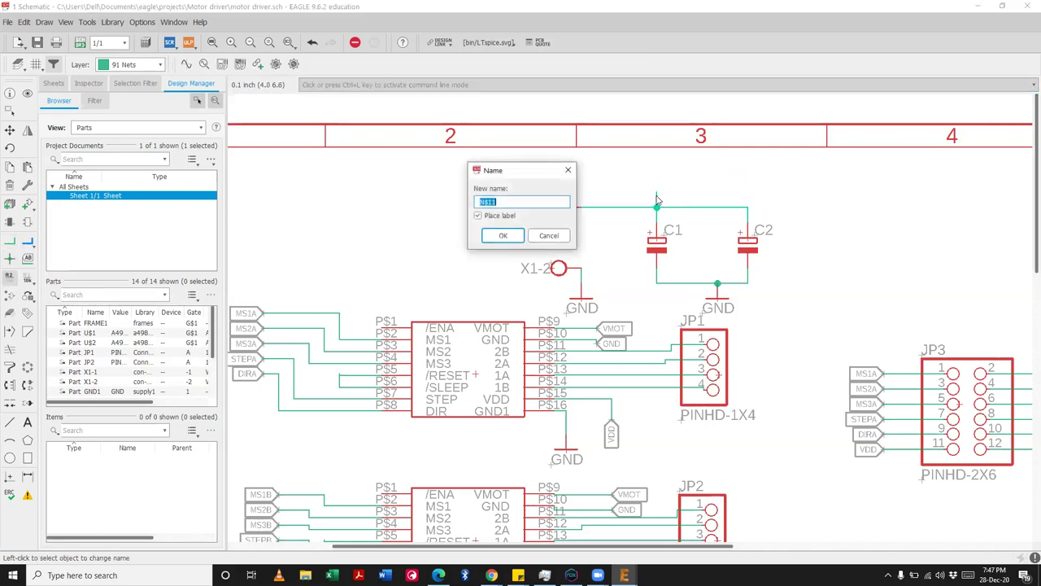
pyautogui.write('VMOT')
pyautogui.press('Return')
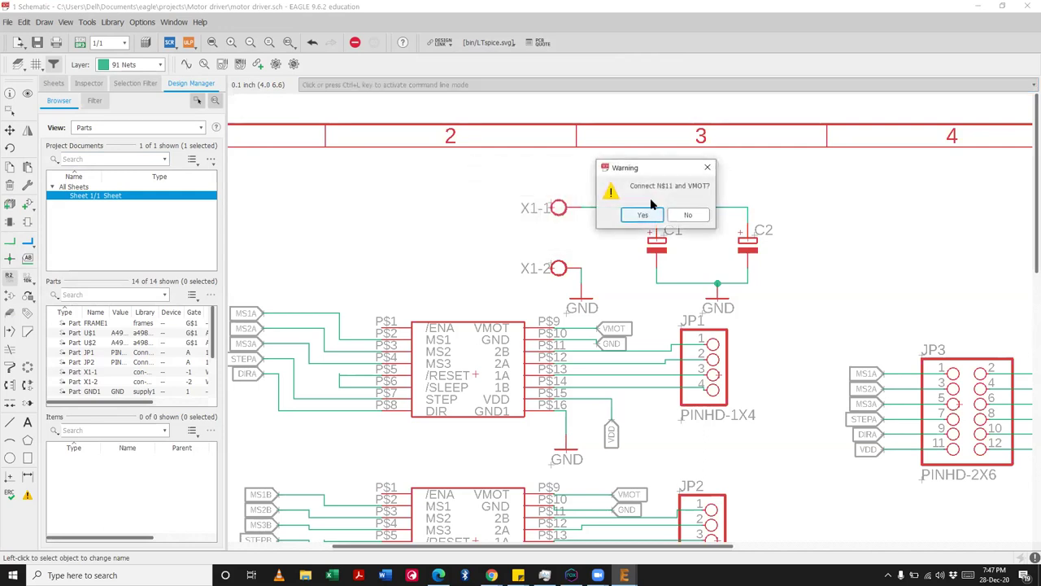
pyautogui.click(643, 215)
# Step: Rotate the VMOT label and place it at the end of the stub above C1, facing away from C2
pyautogui.rightClick(666, 182)
pyautogui.rightClick(666, 184)
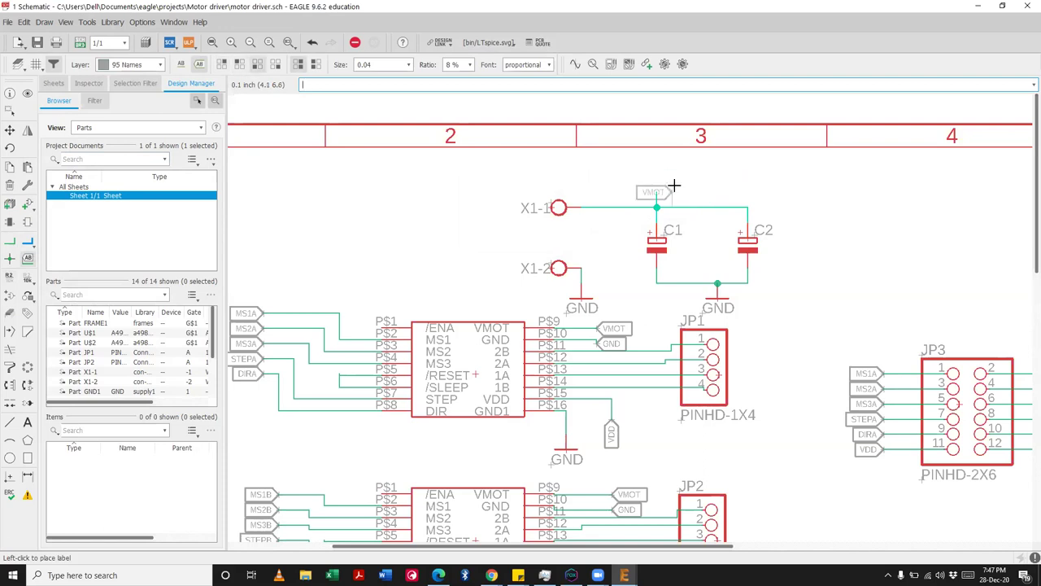
pyautogui.click(651, 191)
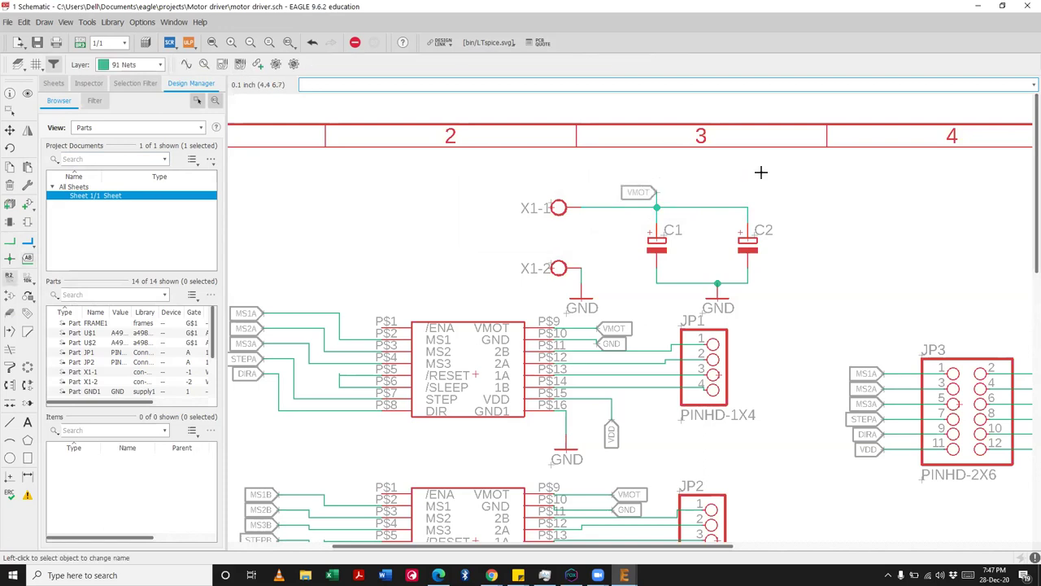
# Step: Save the schematic and create the motor driver board from it
pyautogui.scroll(-1, 545, 164)
pyautogui.scroll(-1, 545, 164)
pyautogui.scroll(1, 623, 187)
pyautogui.scroll(-1, 622, 187)
pyautogui.hotkey('ctrl', 's')
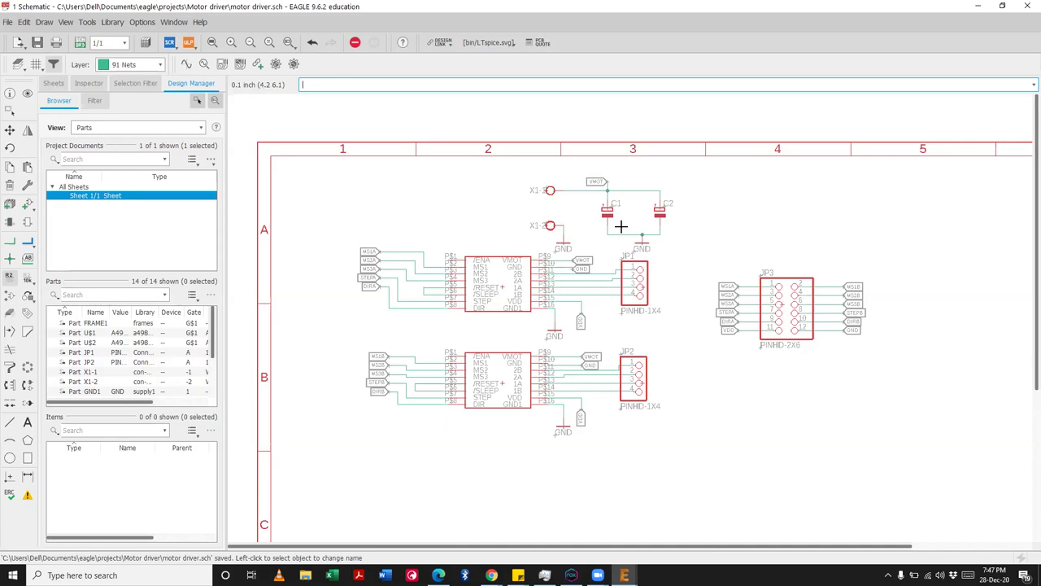
pyautogui.click(80, 43)
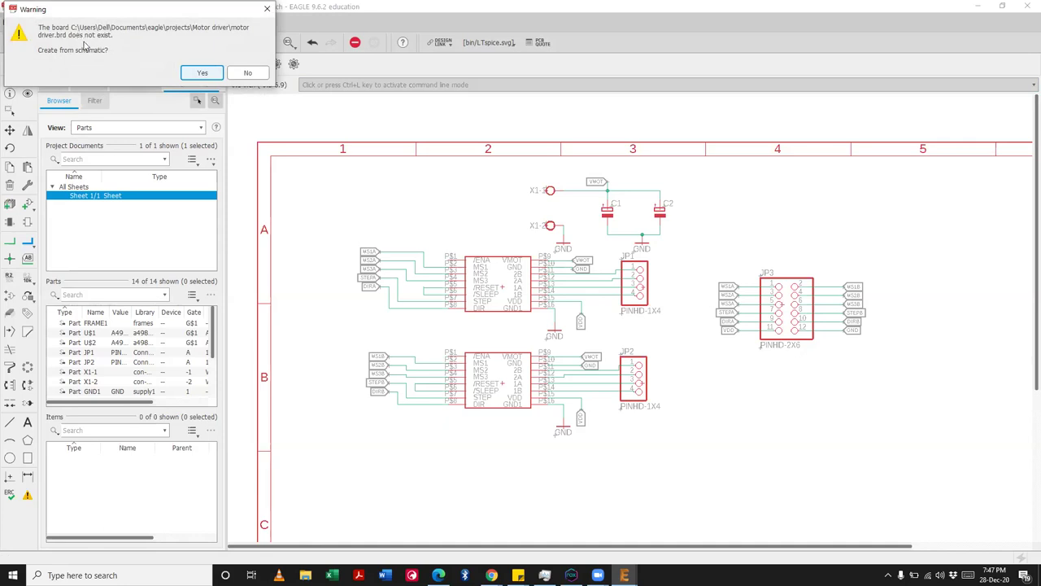
pyautogui.click(201, 73)
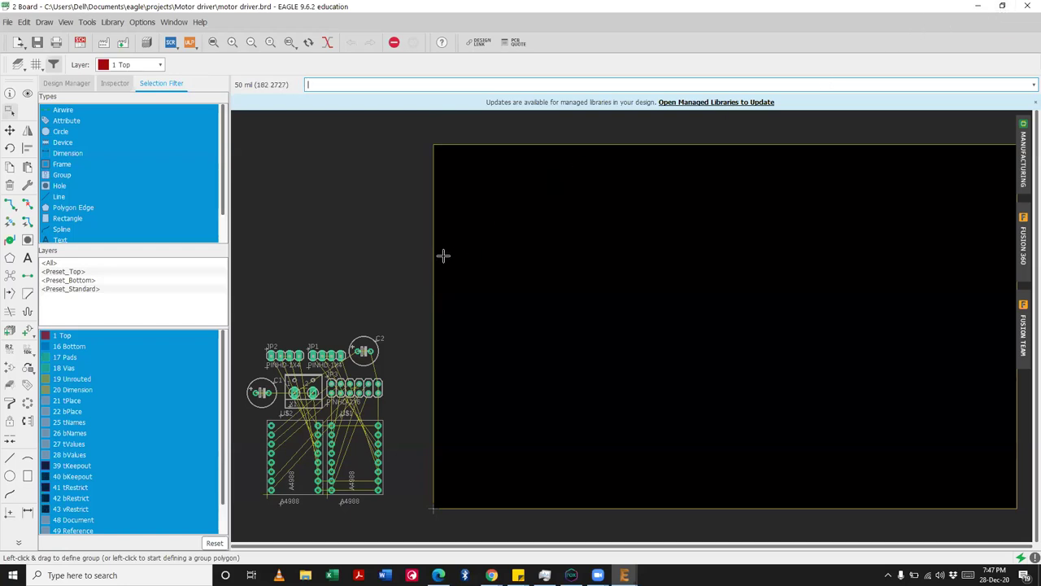
# Step: Move driver module U$2 inside the board outline near its upper-left corner, rotated 90 degrees so its pin rows run horizontally
pyautogui.scroll(-2, 429, 246)
pyautogui.scroll(2, 453, 242)
pyautogui.scroll(-1, 453, 241)
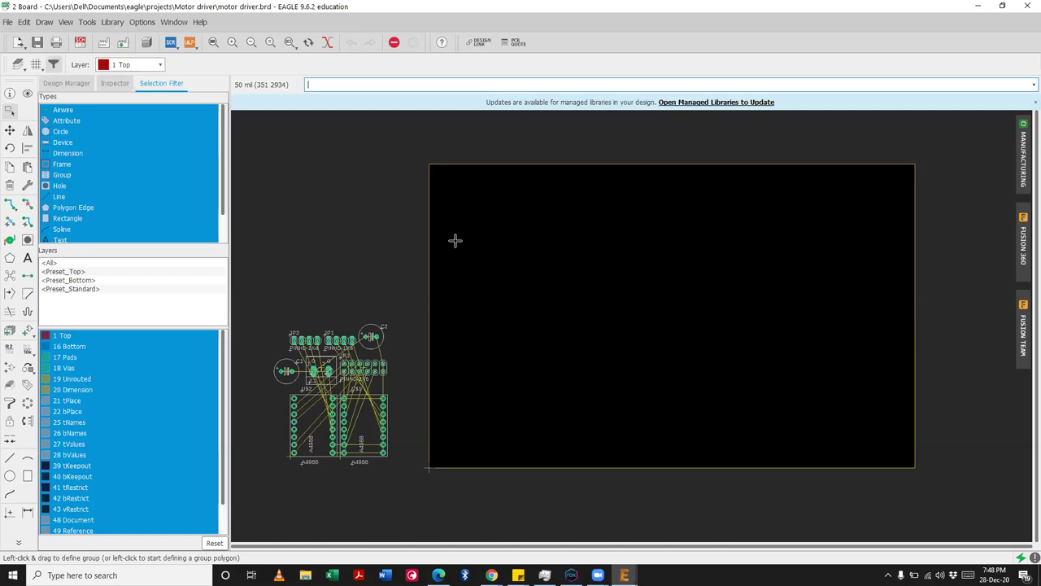
pyautogui.click(10, 131)
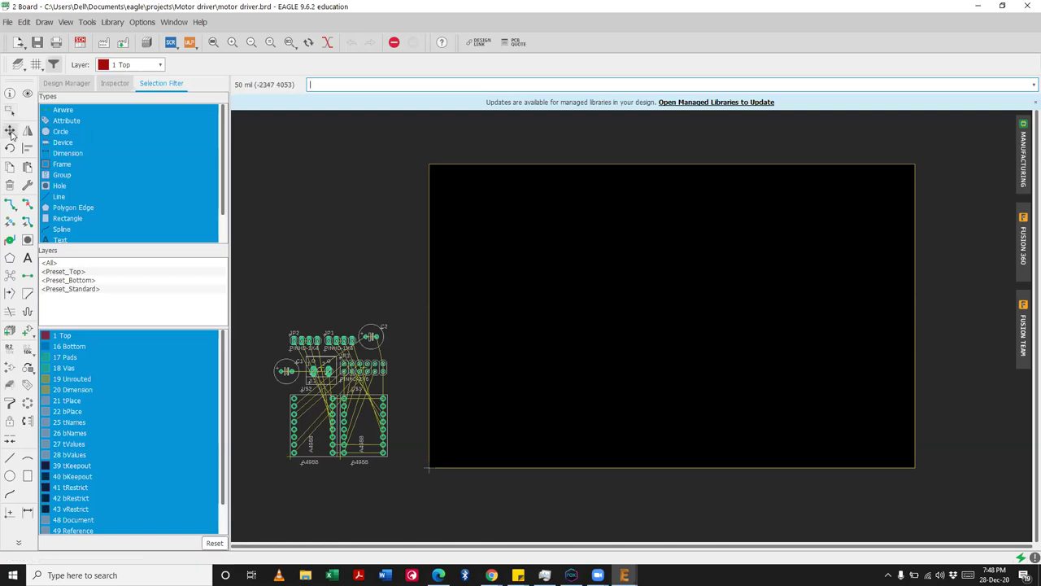
pyautogui.click(12, 134)
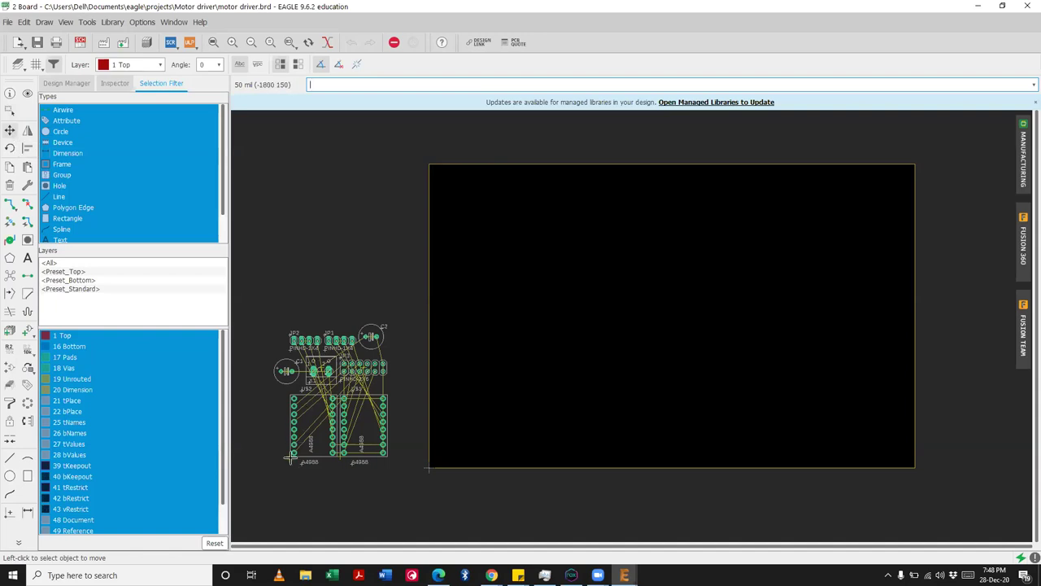
pyautogui.click(290, 458)
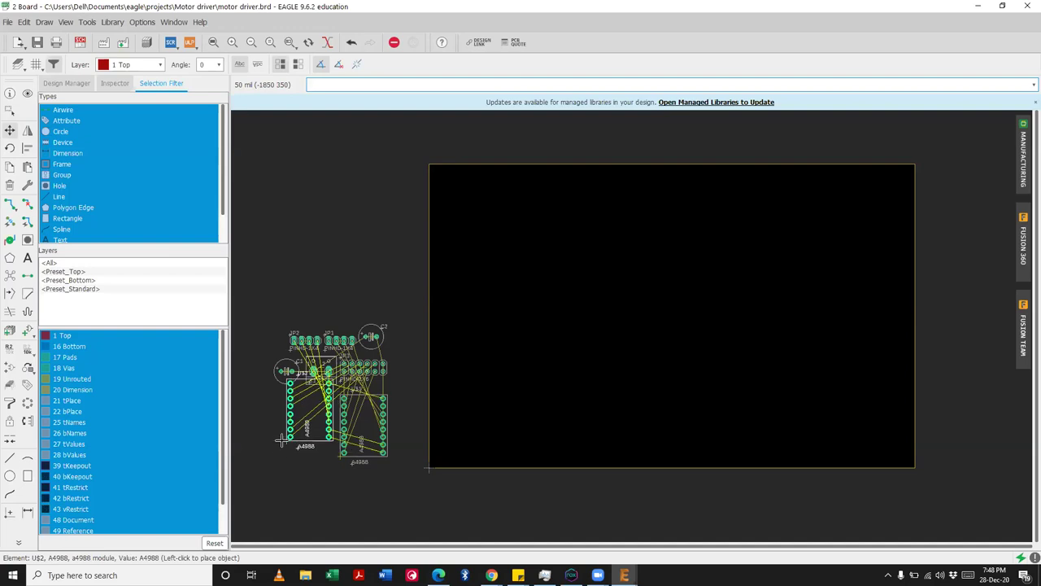
pyautogui.click(293, 460)
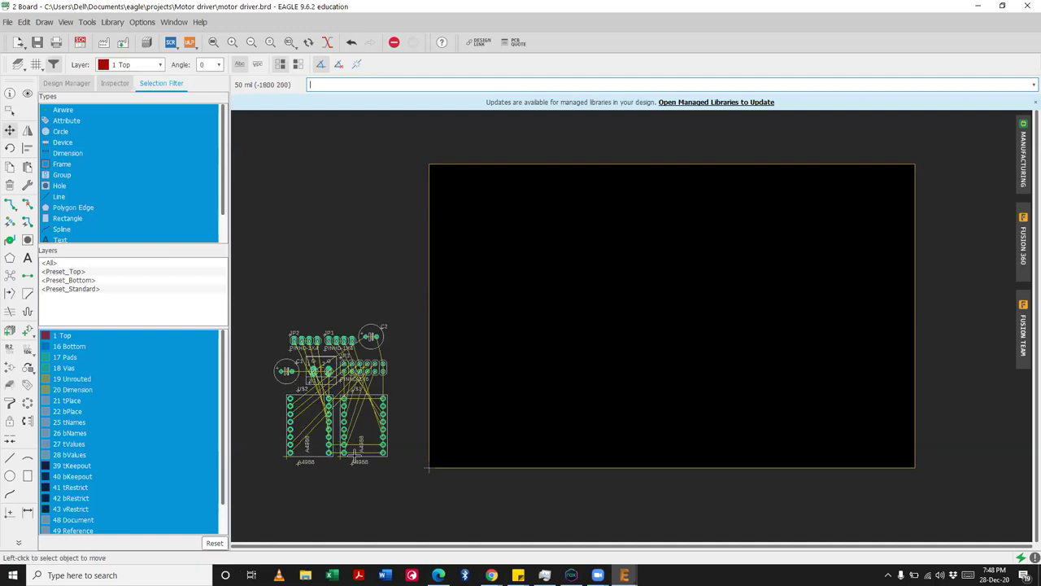
pyautogui.click(284, 457)
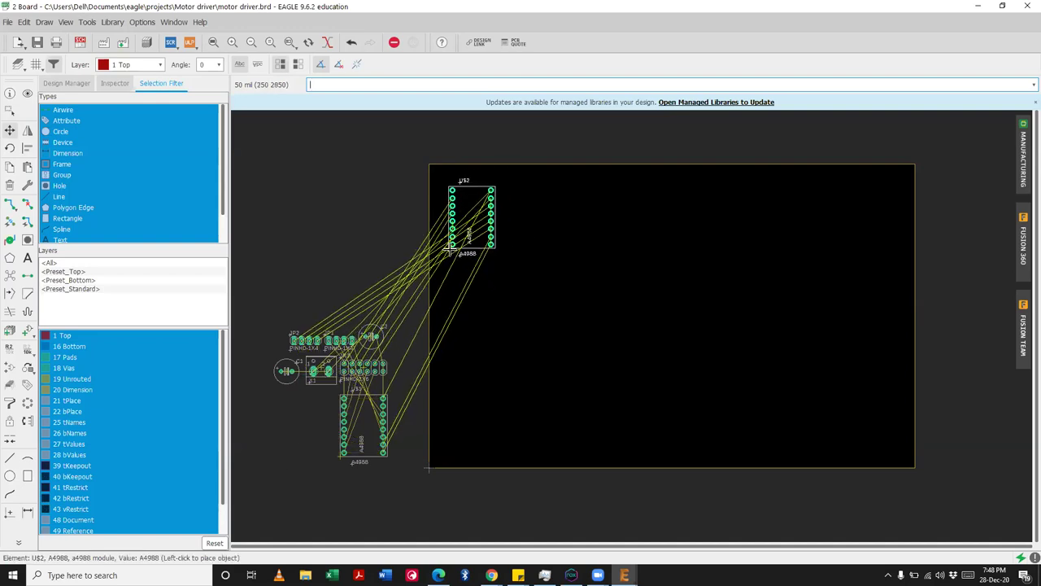
pyautogui.rightClick(476, 236)
pyautogui.scroll(3, 523, 224)
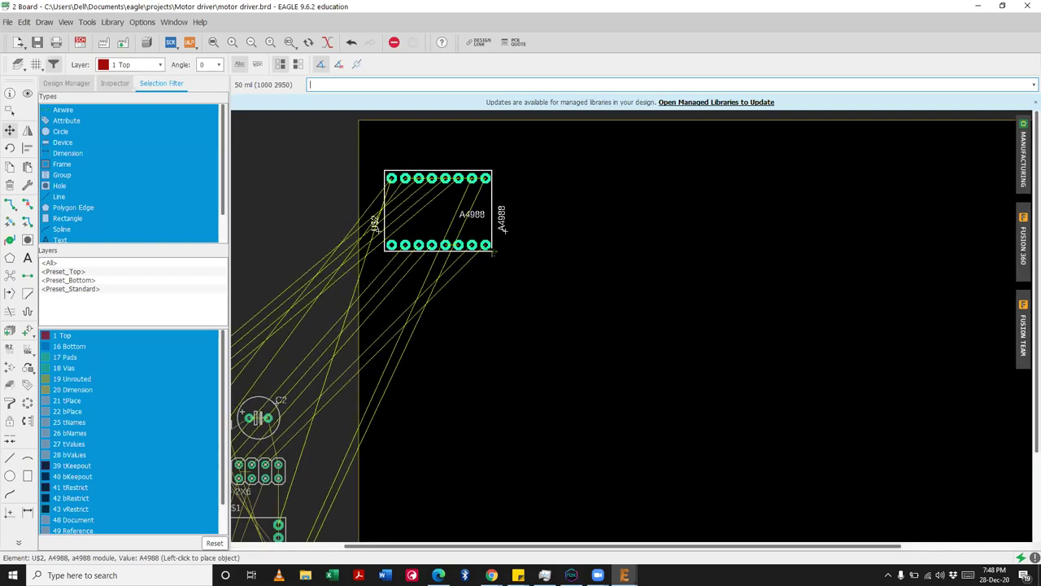
pyautogui.click(505, 245)
# Step: Move driver module U$1 directly below U$2 on the board, rotated to the same orientation and aligned with it
pyautogui.scroll(-3, 560, 252)
pyautogui.scroll(2, 432, 415)
pyautogui.click(431, 416)
pyautogui.scroll(-2, 432, 417)
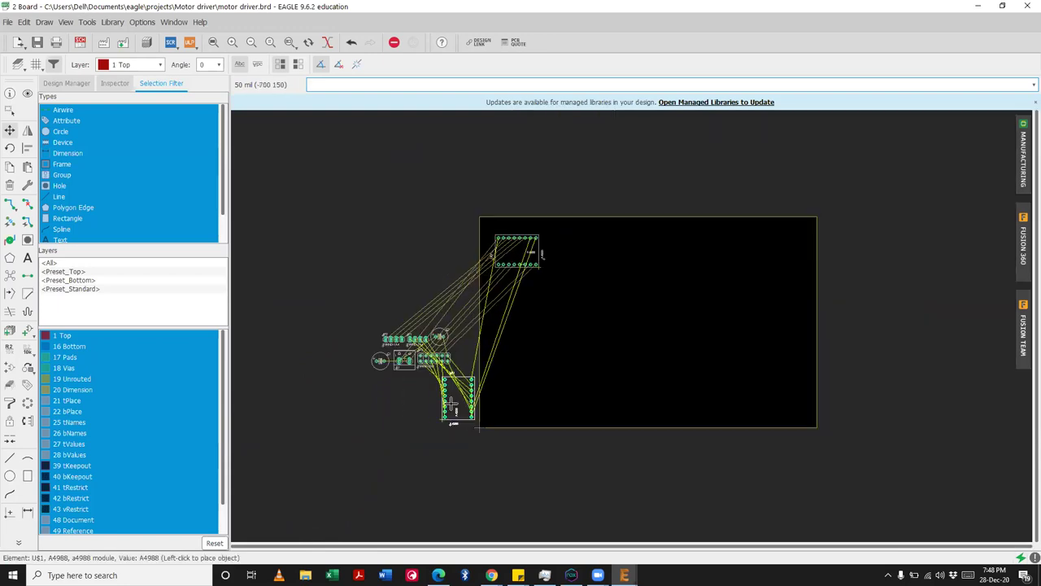
pyautogui.scroll(3, 541, 285)
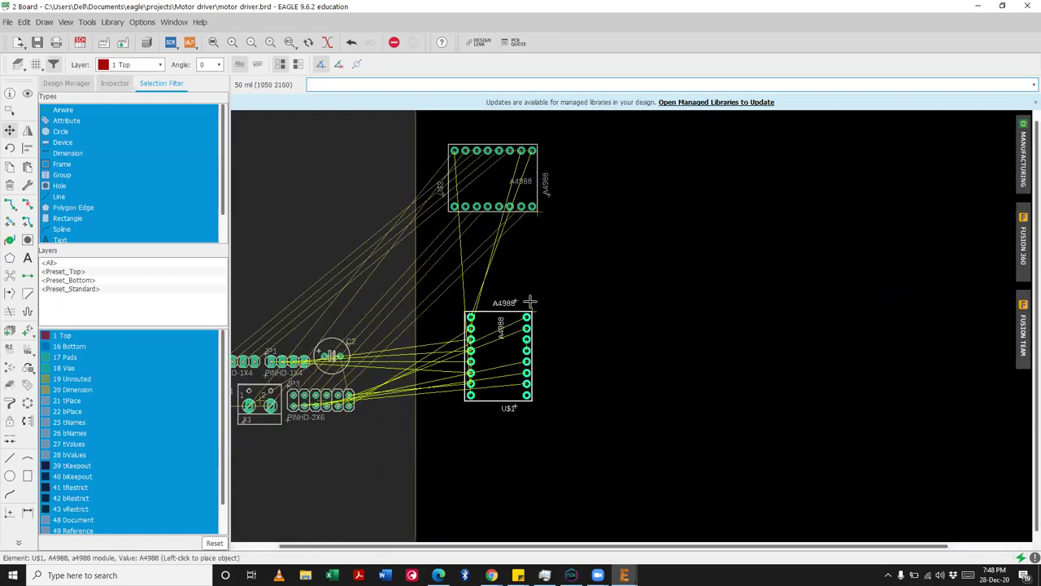
pyautogui.rightClick(509, 314)
pyautogui.scroll(3, 560, 298)
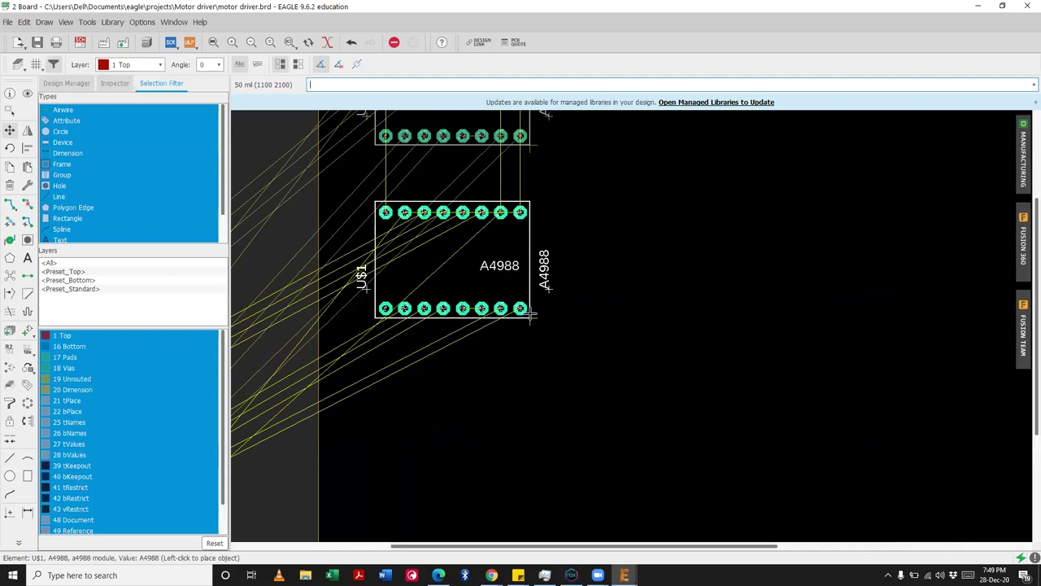
pyautogui.click(529, 316)
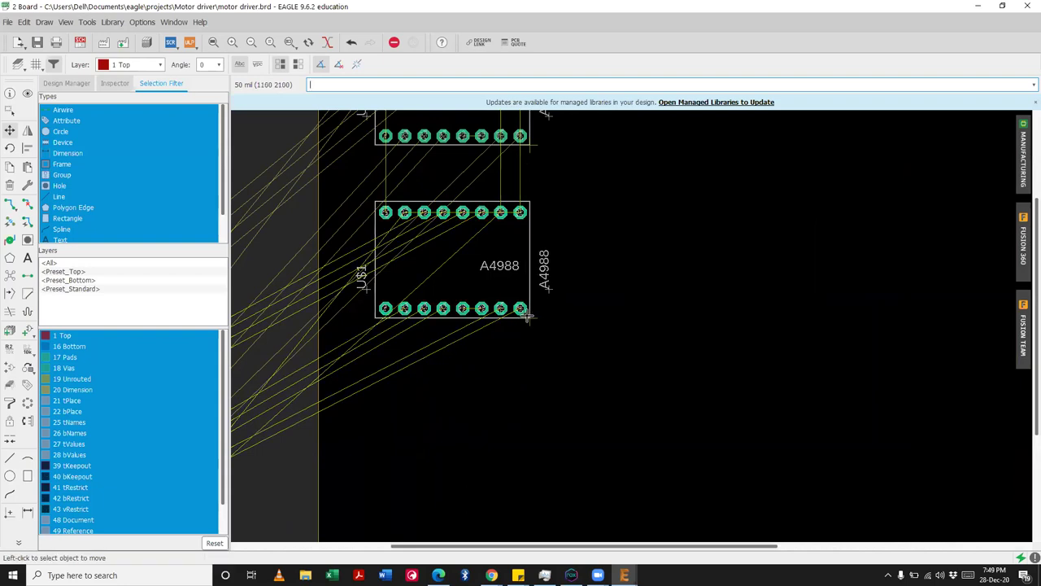
# Step: Examine the placement, airwires and name labels of the two A4988 driver modules on the board
pyautogui.scroll(-3, 527, 317)
pyautogui.scroll(2, 526, 319)
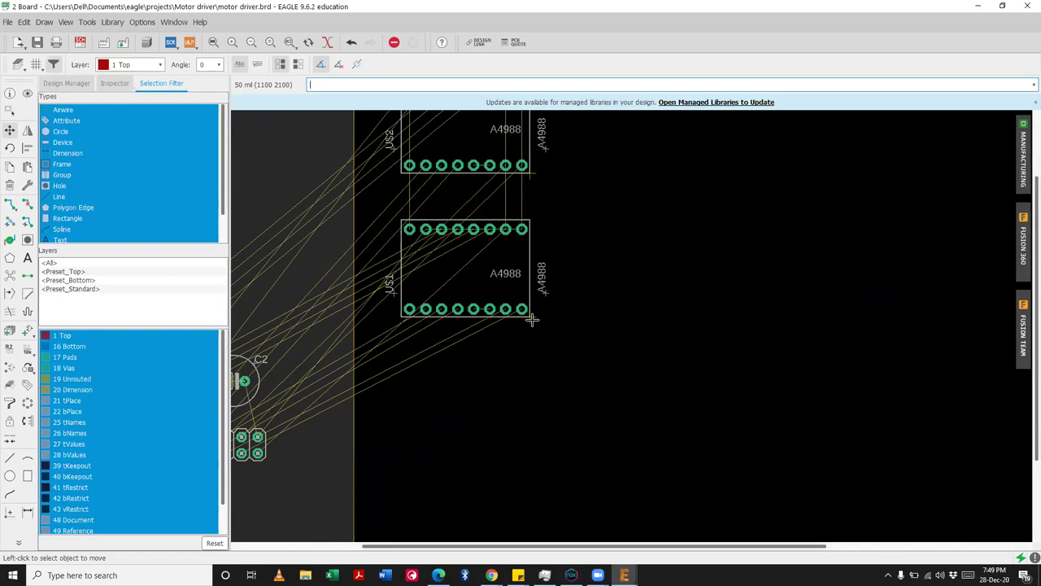
pyautogui.scroll(-4, 556, 323)
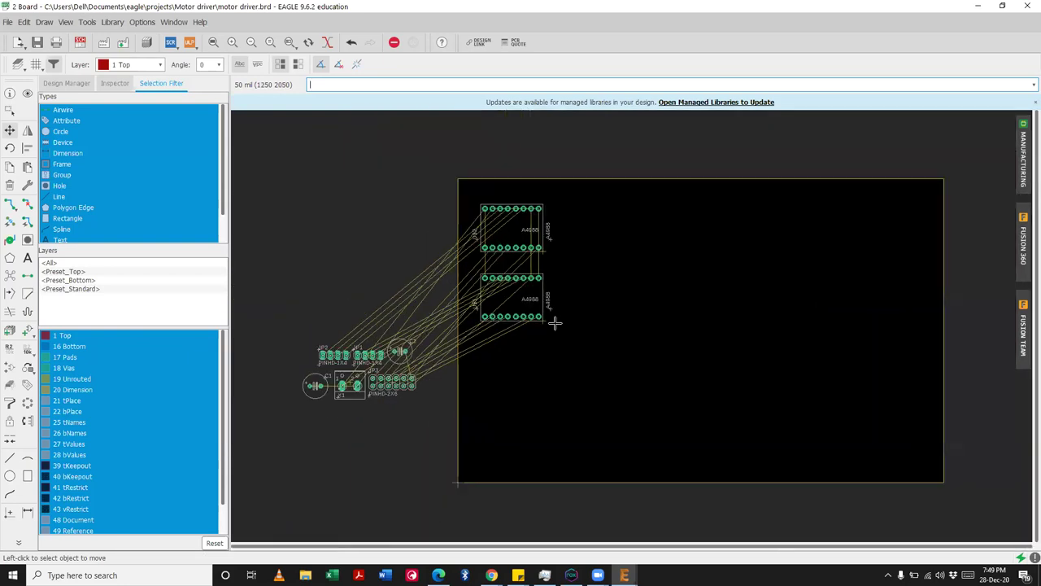
pyautogui.scroll(1, 443, 364)
pyautogui.scroll(1, 437, 375)
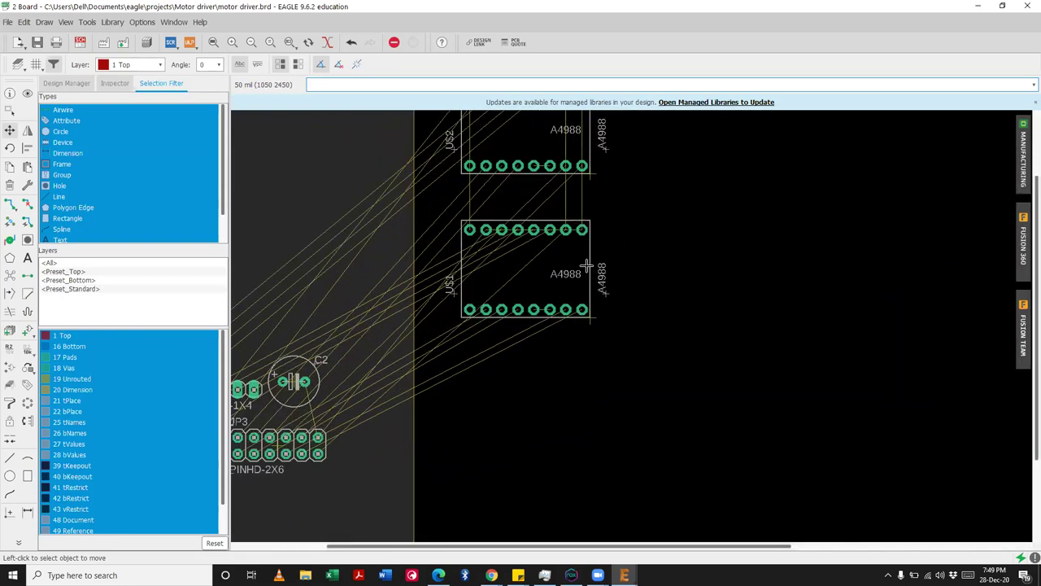
pyautogui.scroll(2, 616, 298)
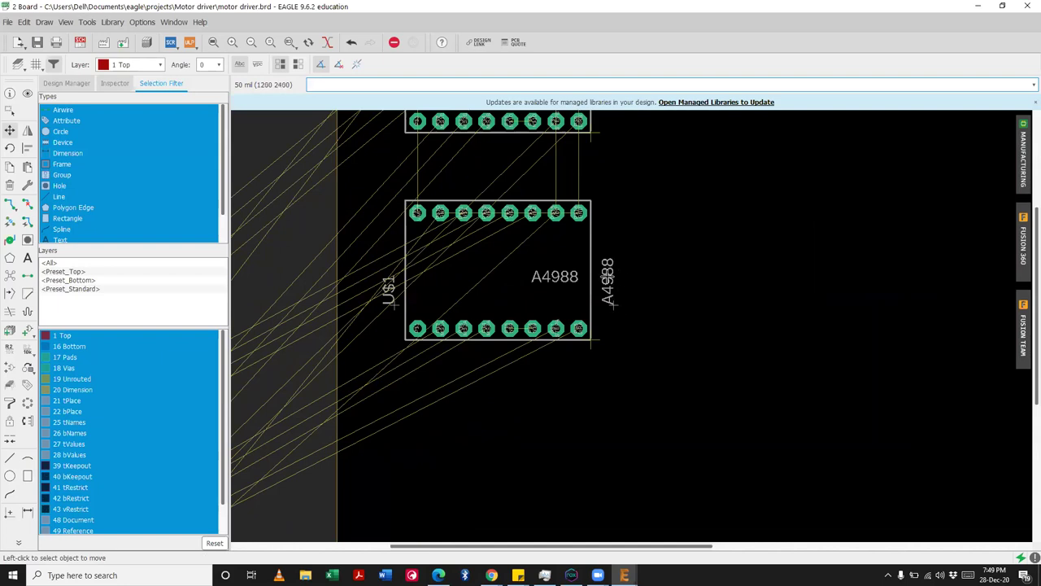
pyautogui.scroll(-3, 612, 269)
pyautogui.scroll(3, 599, 189)
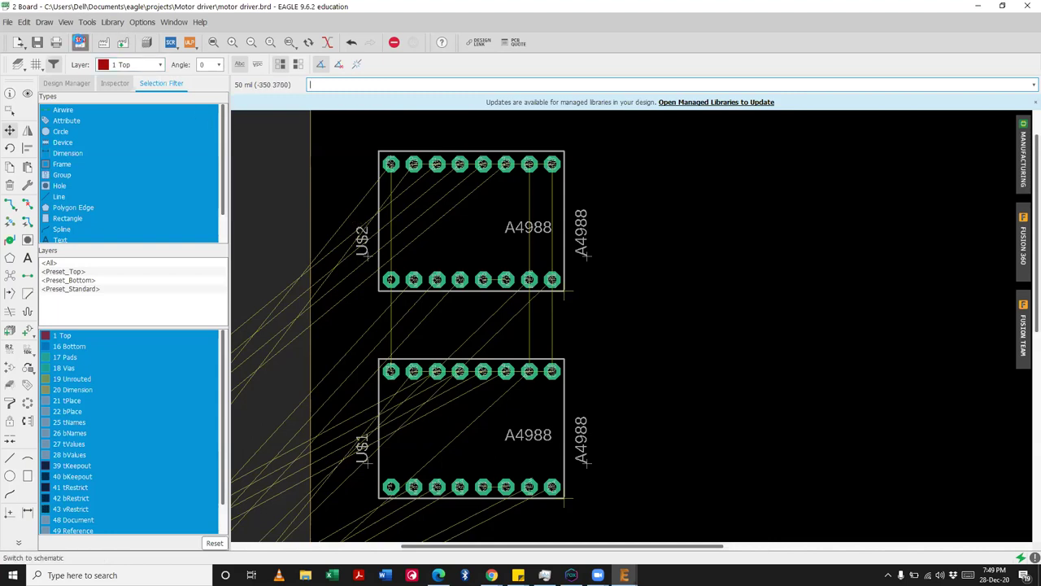
# Step: Switch to the schematic and rename driver module U$1 as A4988
pyautogui.click(80, 42)
pyautogui.scroll(4, 488, 268)
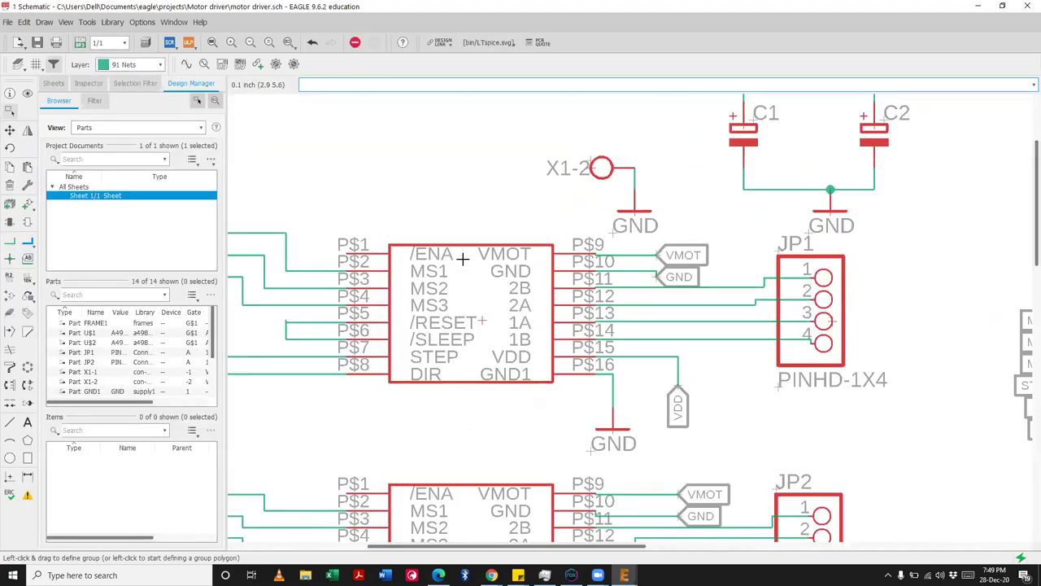
pyautogui.click(10, 275)
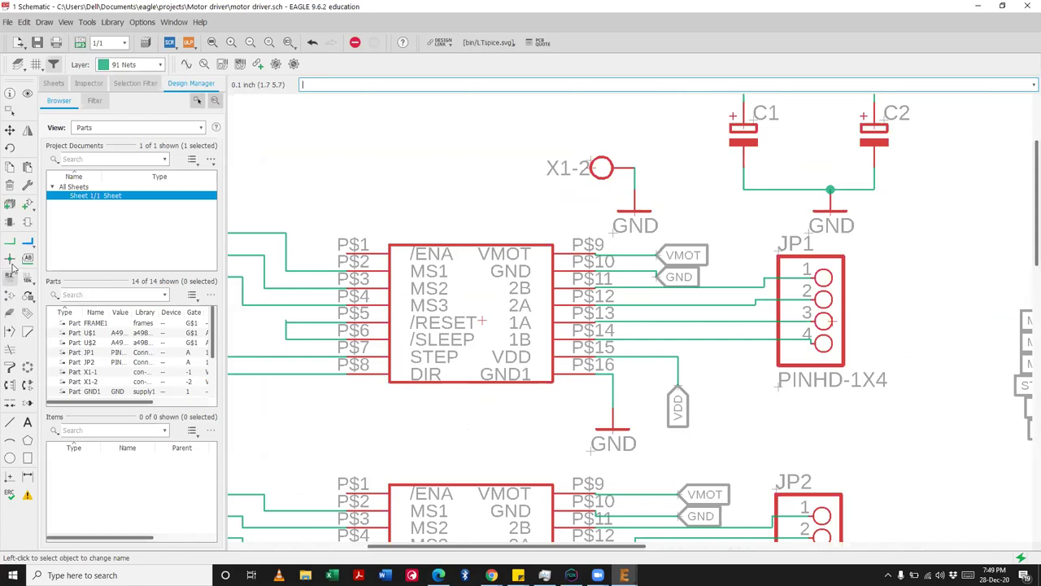
pyautogui.click(482, 323)
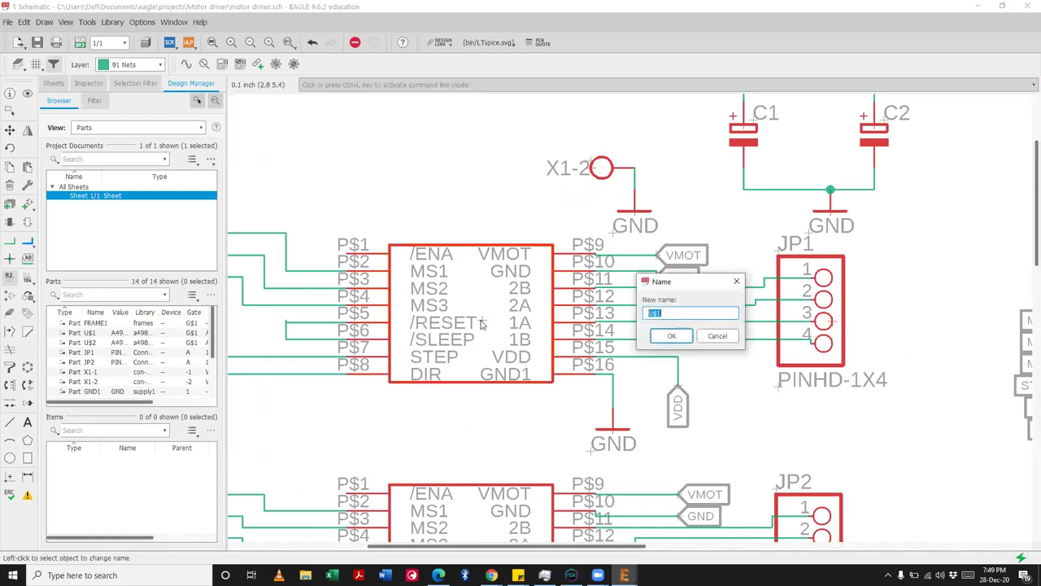
pyautogui.write('A')
pyautogui.click(672, 335)
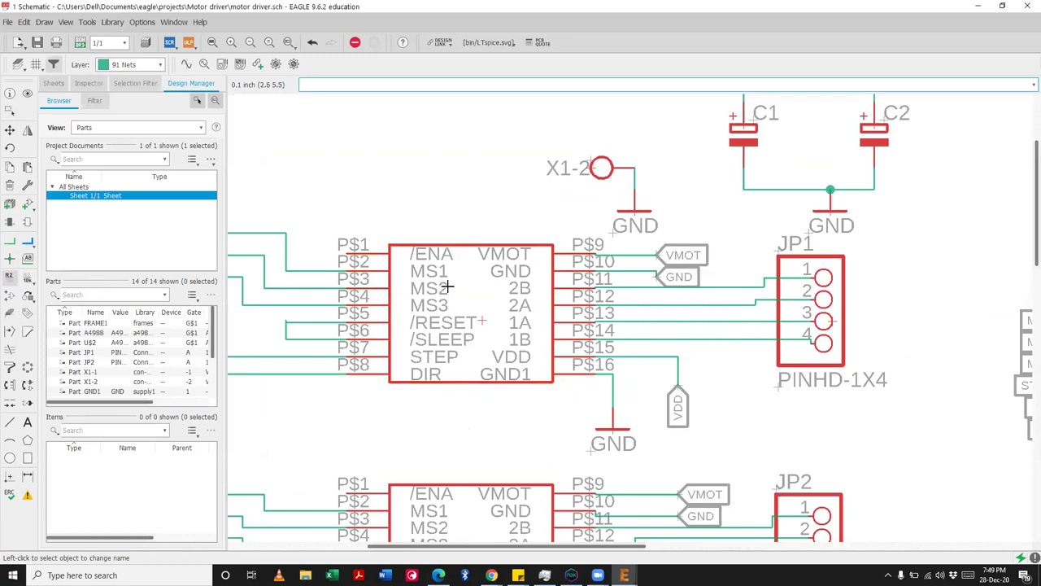
# Step: Return to the board and check the name labels of both driver modules
pyautogui.scroll(-2, 447, 286)
pyautogui.click(81, 43)
pyautogui.click(10, 110)
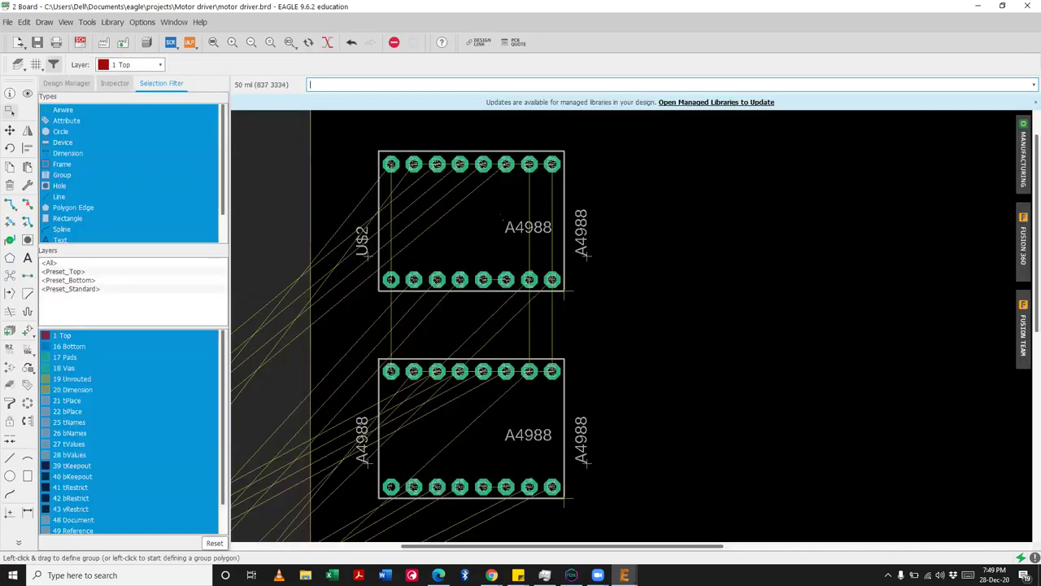
pyautogui.scroll(-1, 516, 215)
pyautogui.scroll(1, 429, 361)
pyautogui.scroll(1, 429, 361)
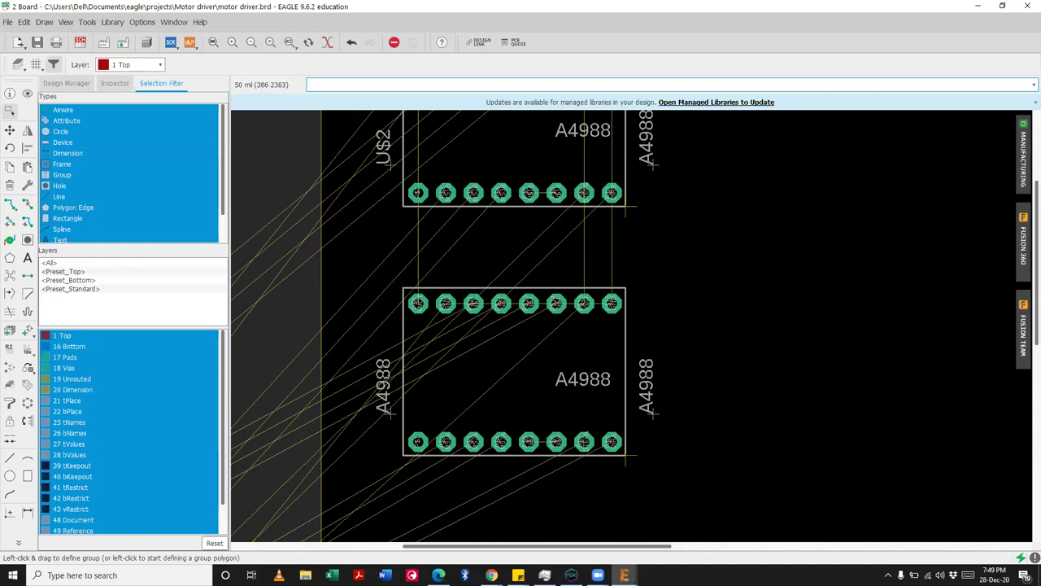
pyautogui.scroll(-2, 455, 376)
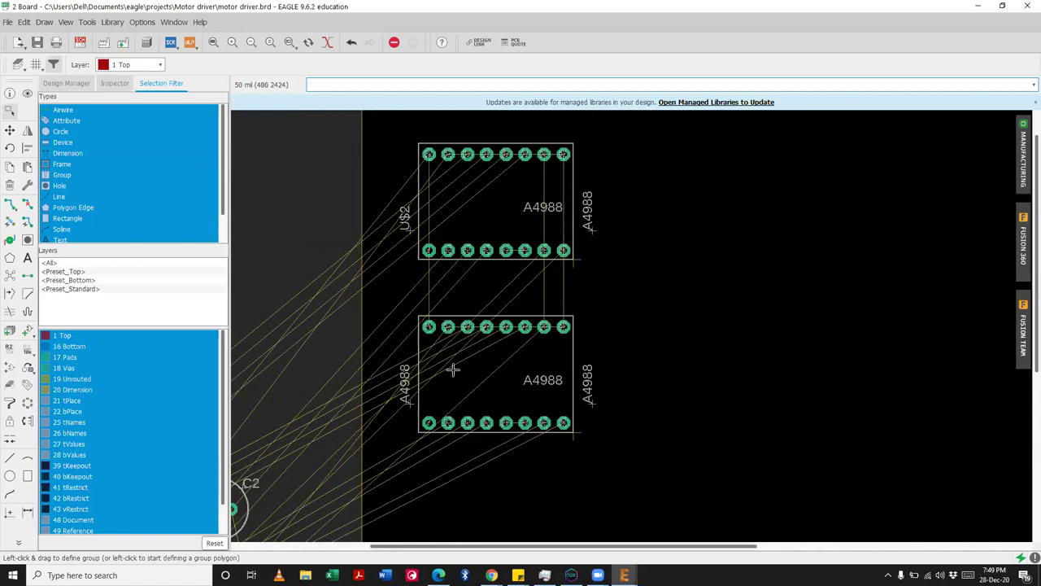
pyautogui.scroll(-1, 453, 370)
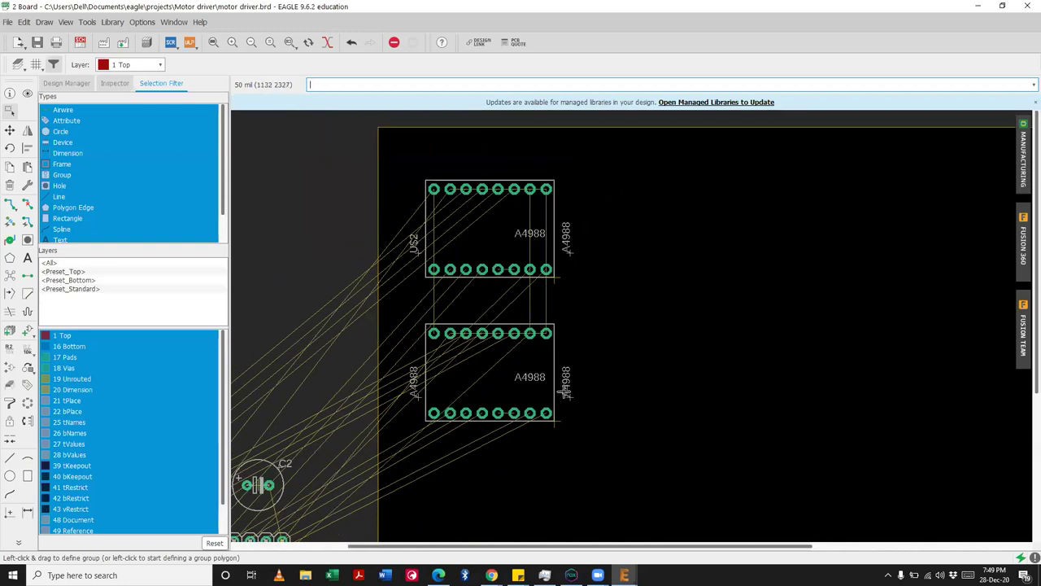
# Step: Shift the A4988 value label outside the lower driver module slightly upward, keeping it beside the module outline
pyautogui.scroll(3, 570, 396)
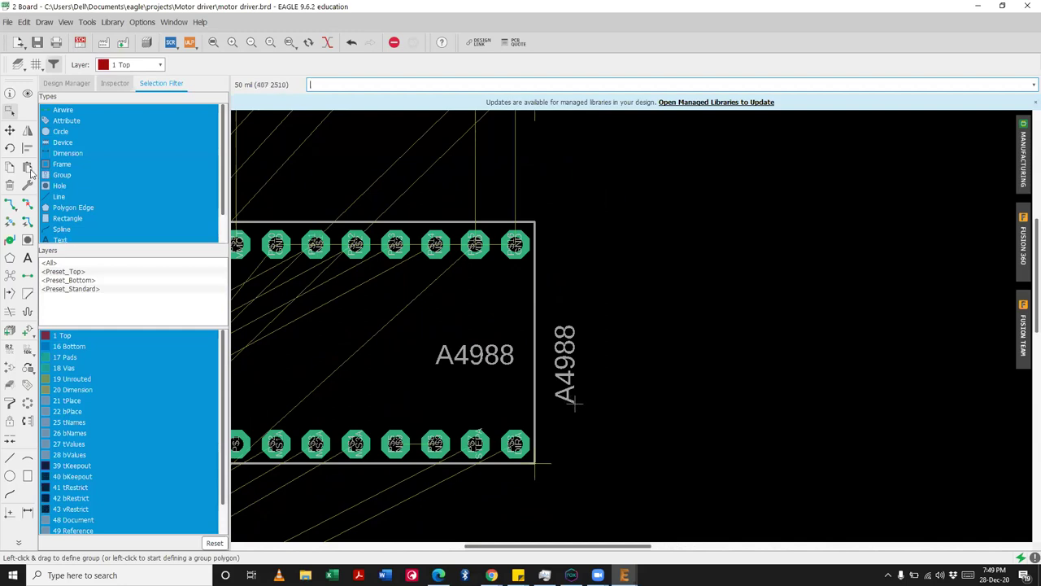
pyautogui.click(9, 130)
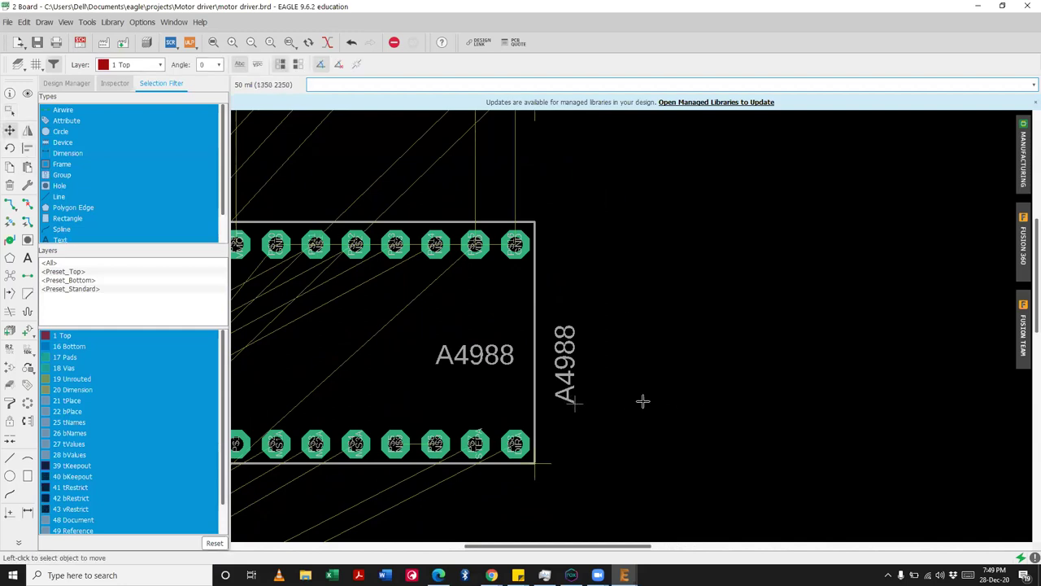
pyautogui.click(575, 403)
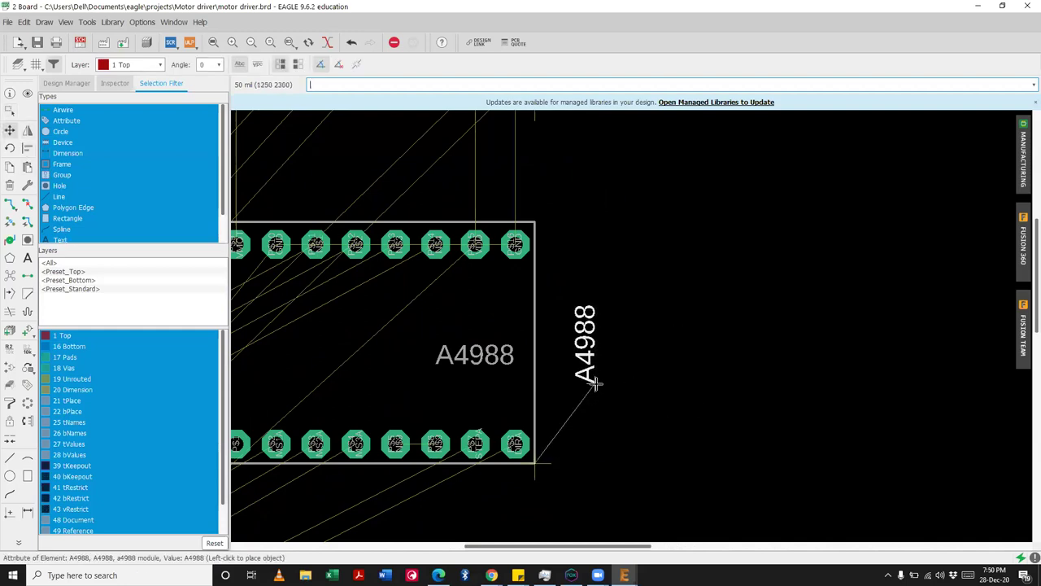
pyautogui.click(576, 384)
pyautogui.scroll(-2, 734, 405)
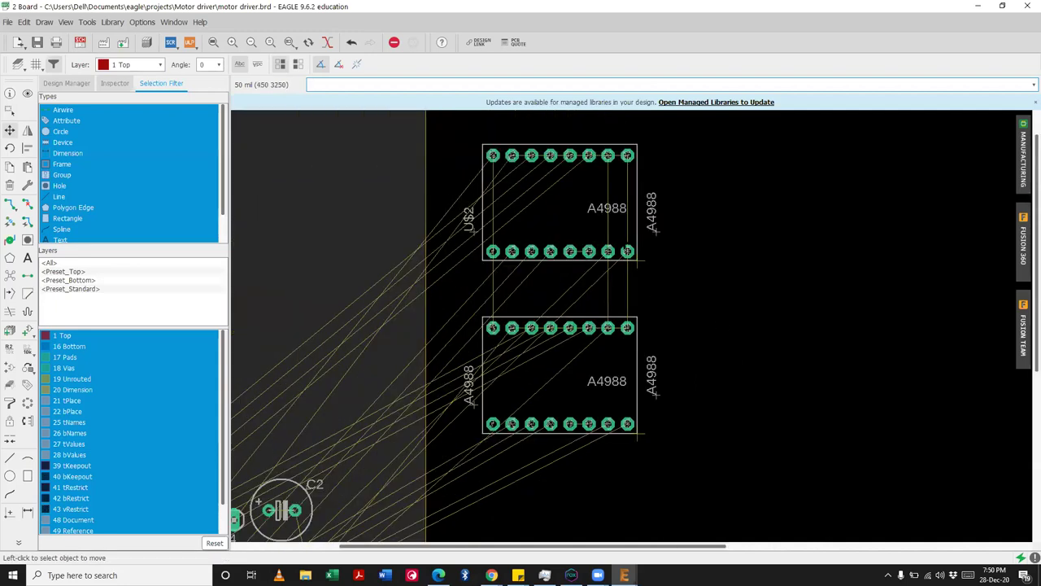
# Step: Move the 2x6 pin header JP3 onto the board just below the lower driver module and recompute the airwires
pyautogui.scroll(-2, 589, 348)
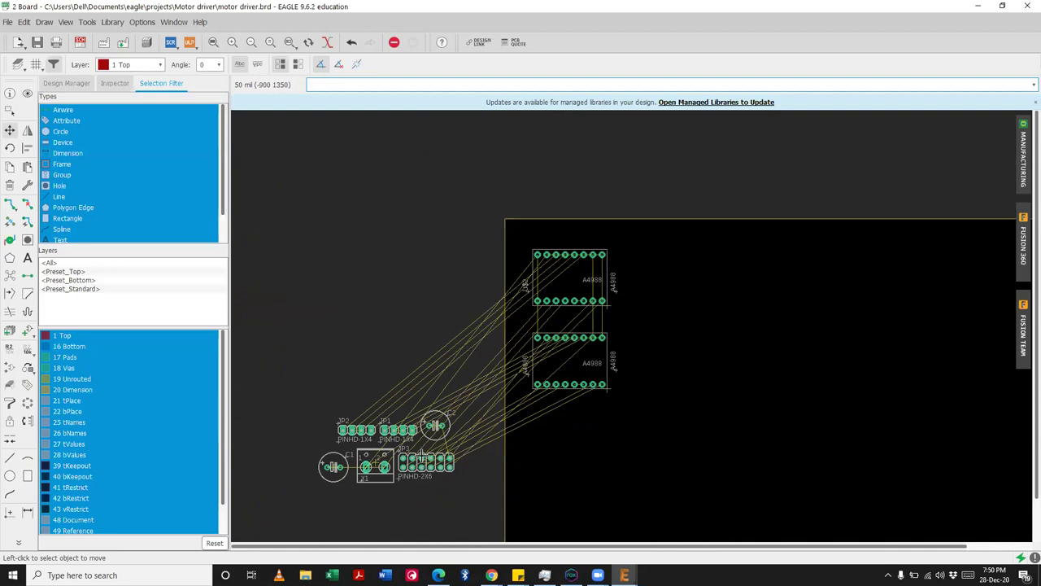
pyautogui.scroll(2, 554, 279)
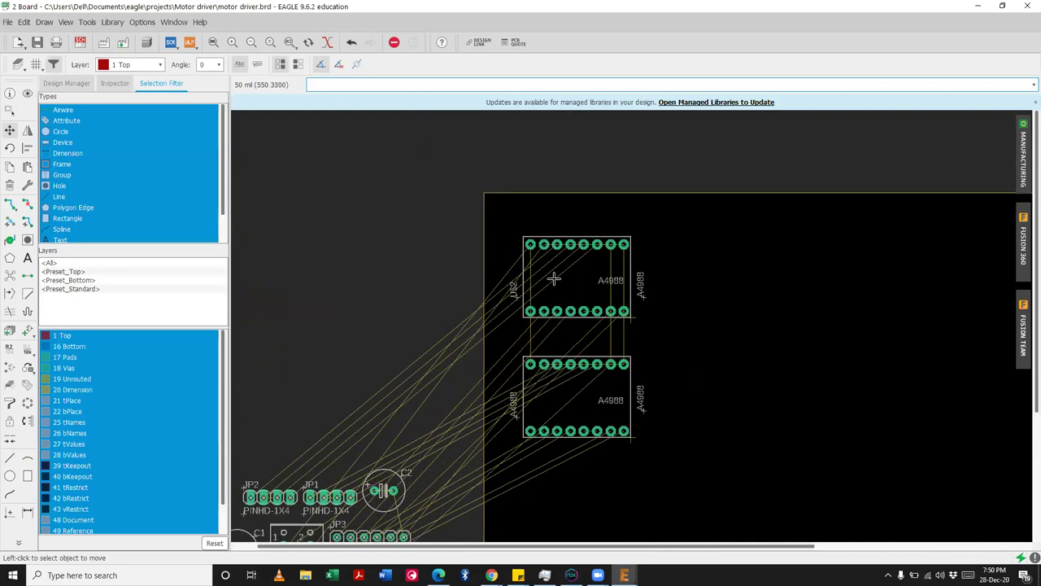
pyautogui.scroll(-2, 553, 279)
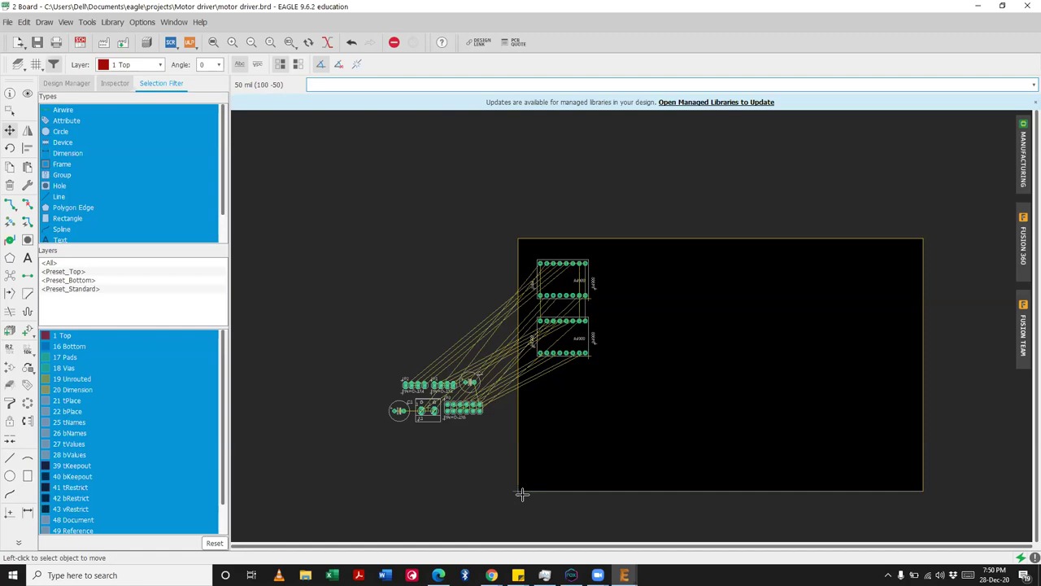
pyautogui.click(12, 140)
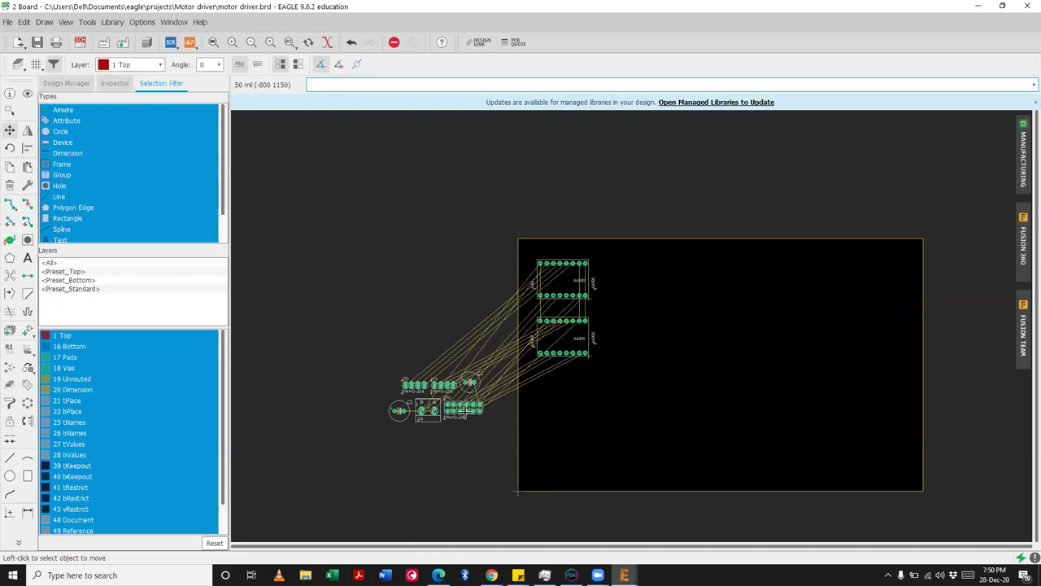
pyautogui.click(465, 409)
pyautogui.scroll(5, 563, 399)
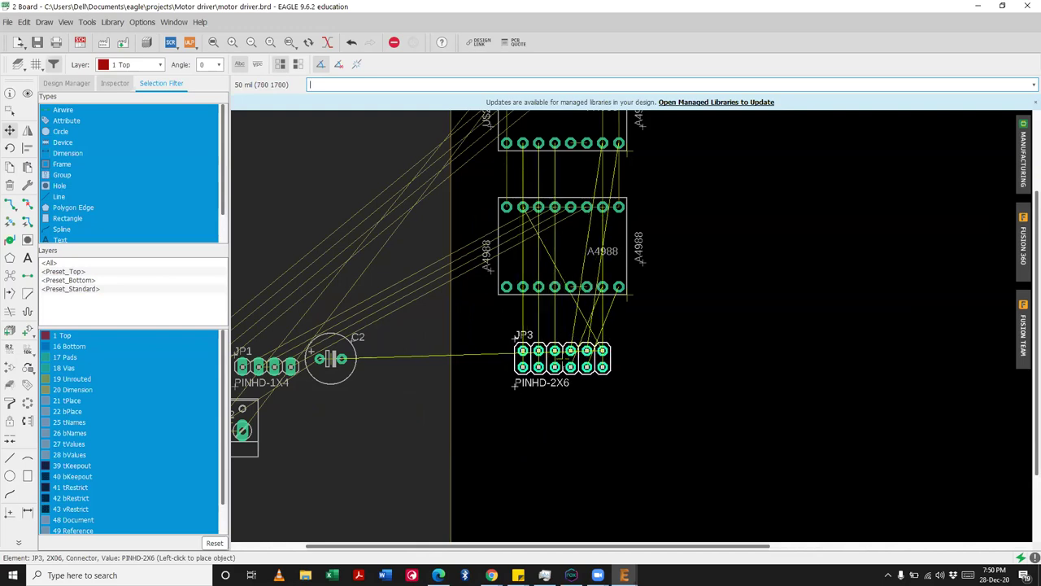
pyautogui.click(561, 358)
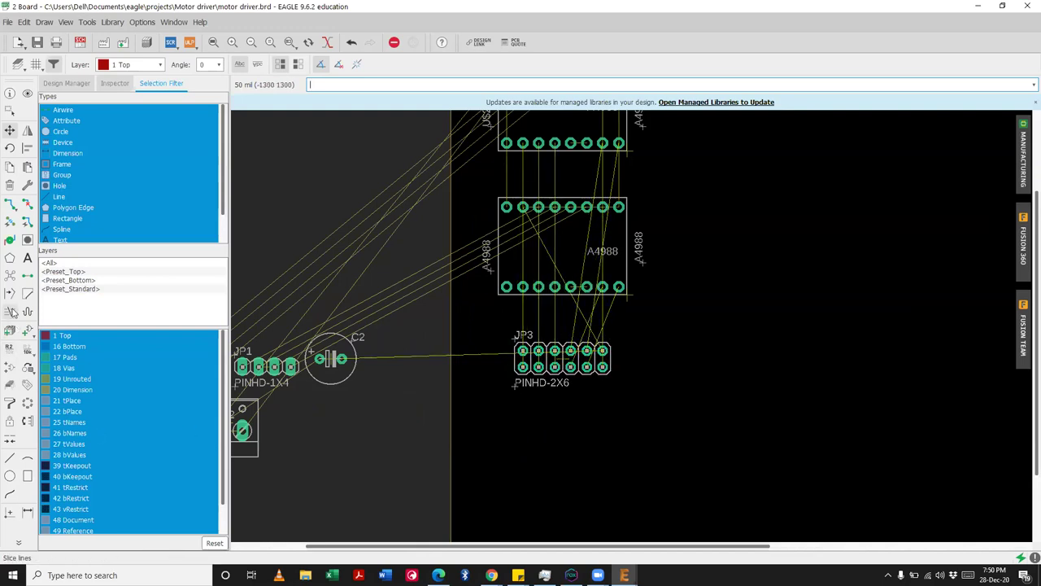
pyautogui.click(10, 280)
pyautogui.scroll(-3, 407, 422)
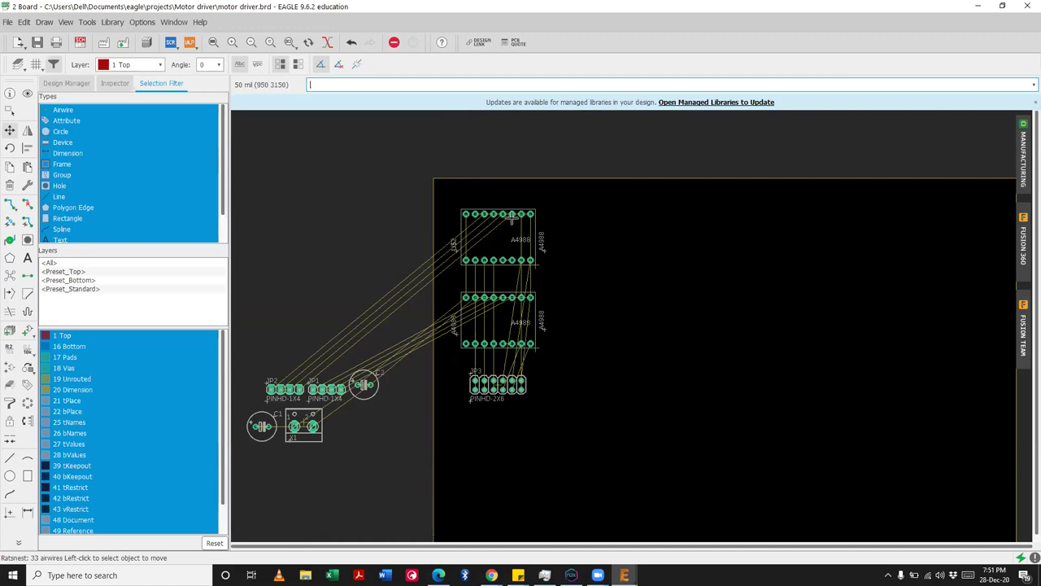
# Step: Rotate driver module U$2 to a vertical orientation and place it near the board's upper-left corner with its motor output pins facing right
pyautogui.click(537, 262)
pyautogui.rightClick(515, 235)
pyautogui.rightClick(513, 218)
pyautogui.rightClick(480, 222)
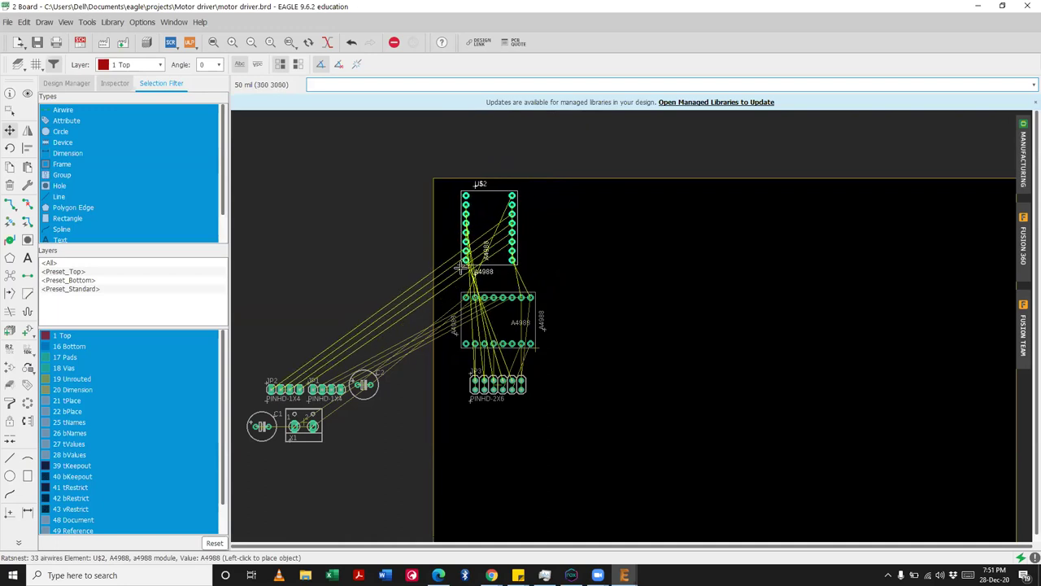
pyautogui.click(466, 266)
# Step: Rotate the lower A4988 driver module to match U$2 and place it directly below, aligned with it
pyautogui.click(534, 346)
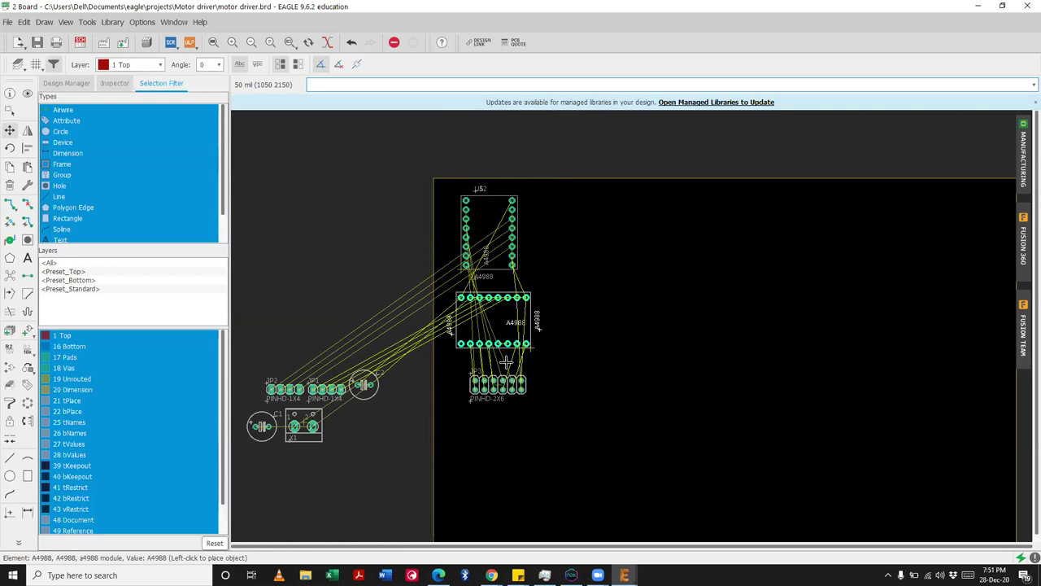
pyautogui.rightClick(525, 354)
pyautogui.rightClick(500, 361)
pyautogui.rightClick(476, 363)
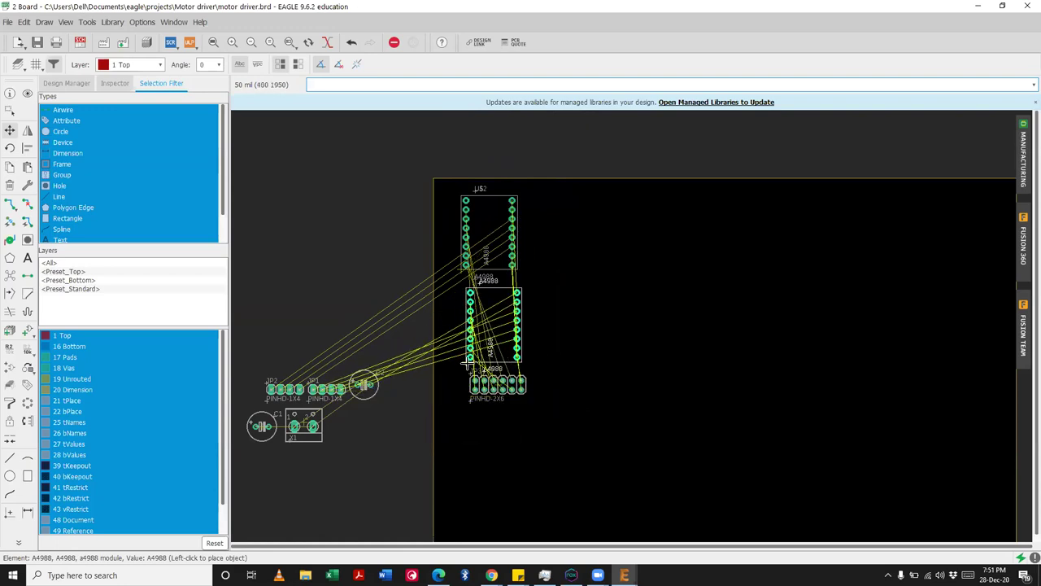
pyautogui.click(465, 361)
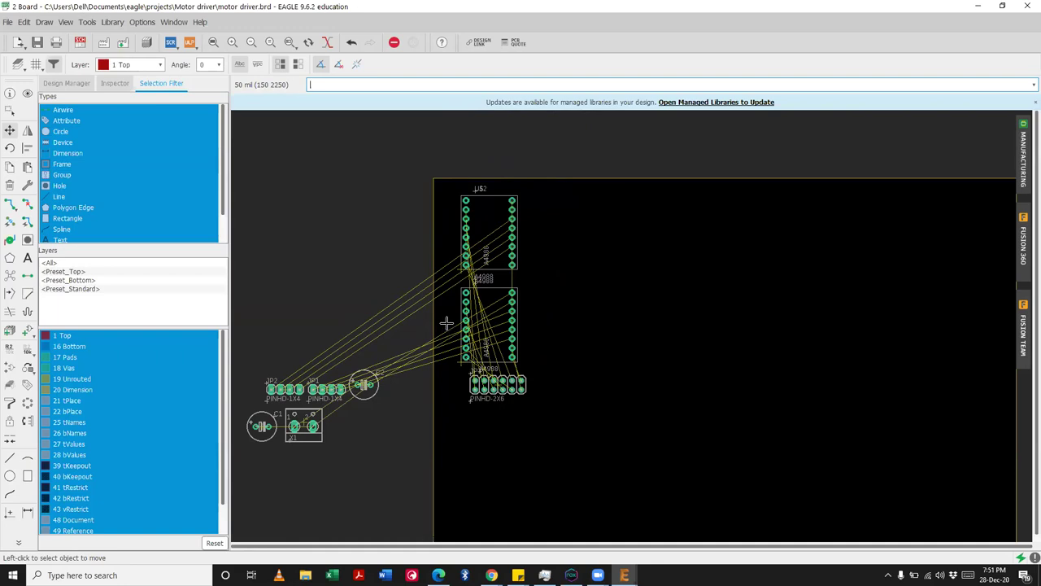
# Step: Rotate the 1x4 header JP1 vertically and place it to the right of the lower driver module, aligned with its output pins
pyautogui.click(332, 388)
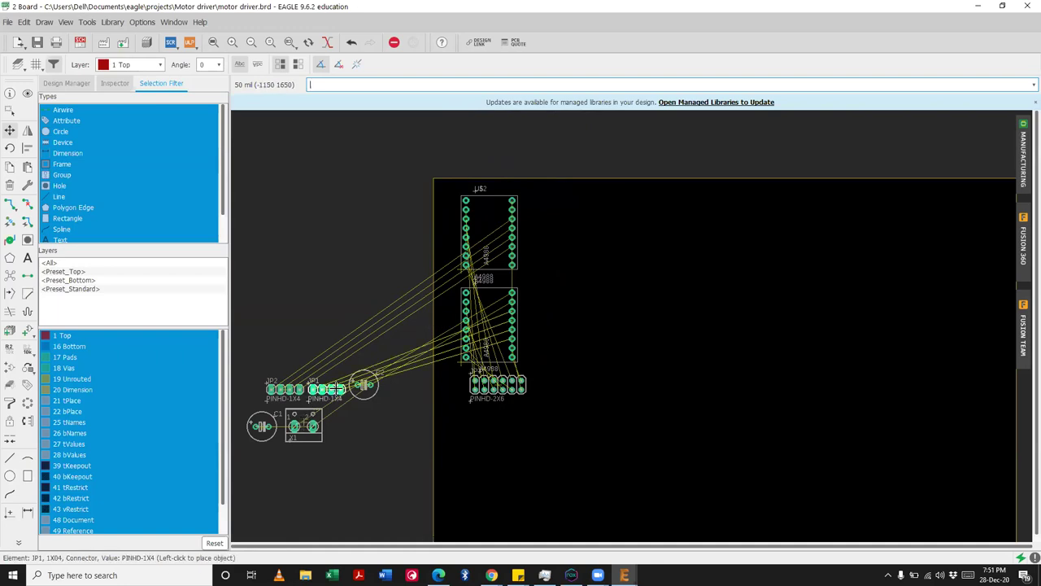
pyautogui.scroll(3, 551, 323)
pyautogui.rightClick(498, 361)
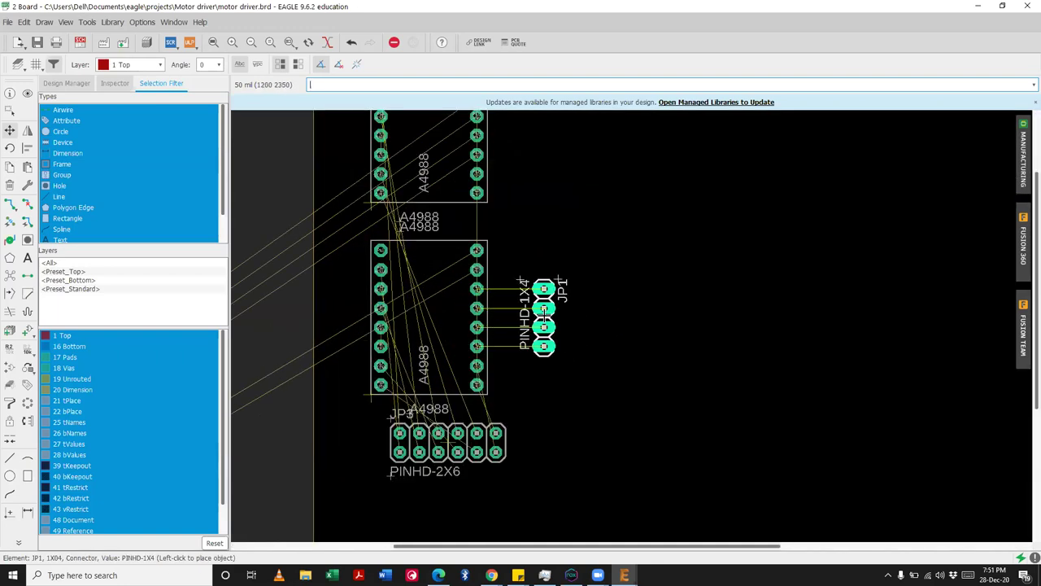
pyautogui.click(534, 317)
pyautogui.scroll(-3, 611, 349)
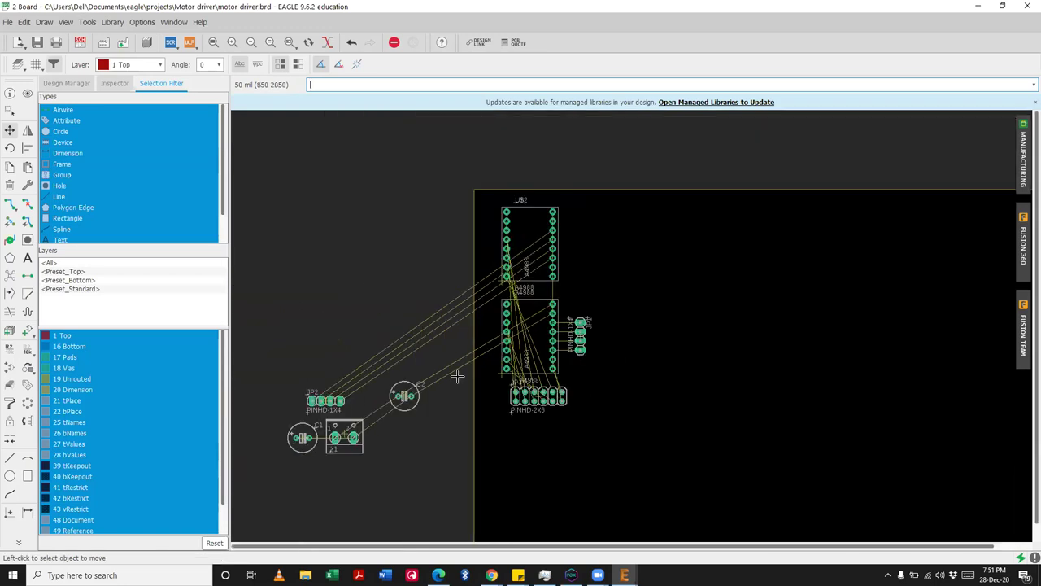
# Step: Rotate the 1x4 header JP2 vertically and place it beside U$2's output pins, in line with JP1
pyautogui.click(335, 401)
pyautogui.rightClick(606, 229)
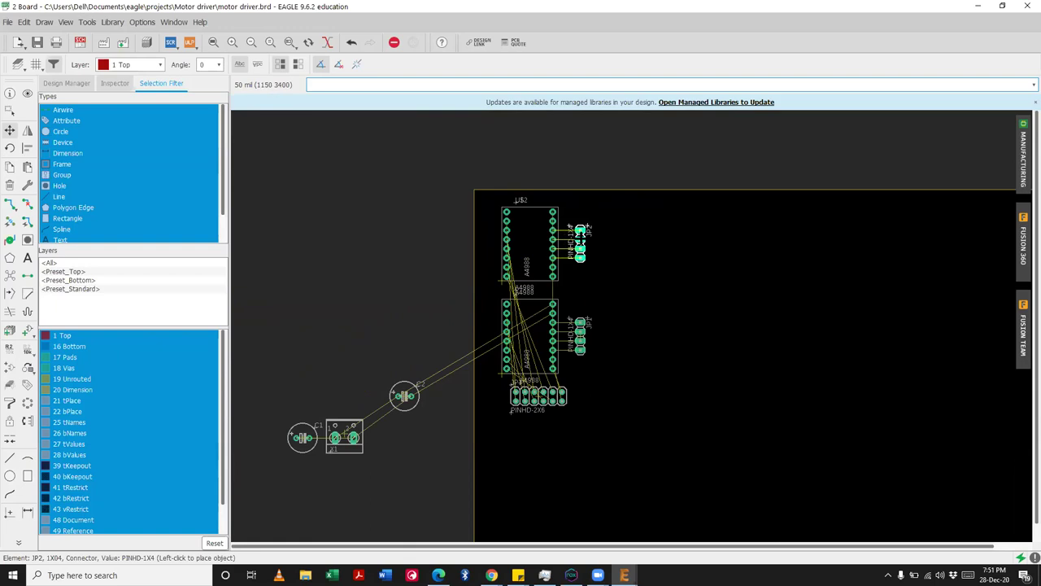
pyautogui.click(580, 231)
# Step: Place capacitor C2 between headers JP2 and JP1, and capacitor C1 above JP2 near the board's upper edge
pyautogui.click(404, 397)
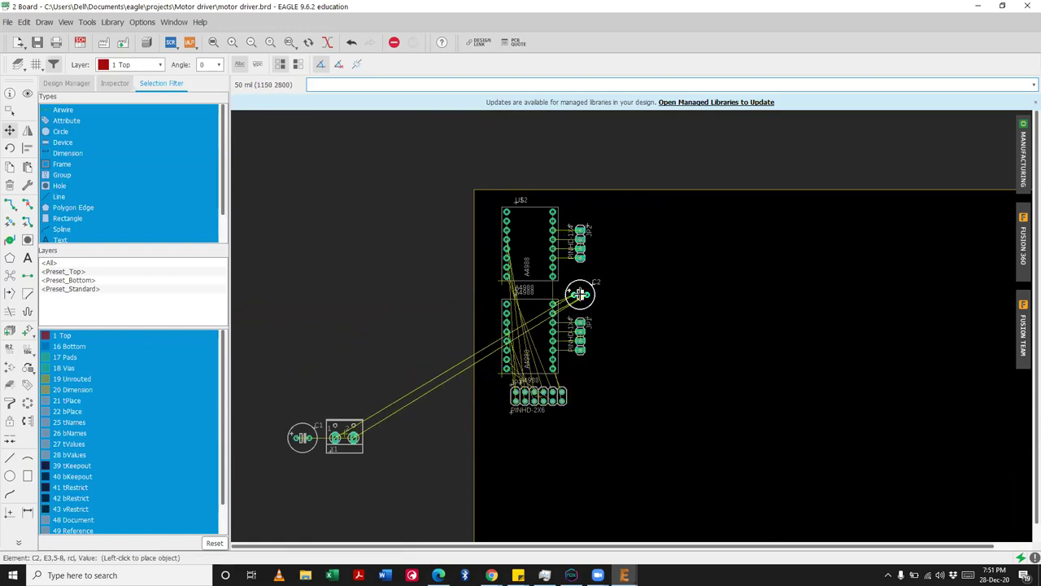
pyautogui.click(580, 290)
pyautogui.click(302, 438)
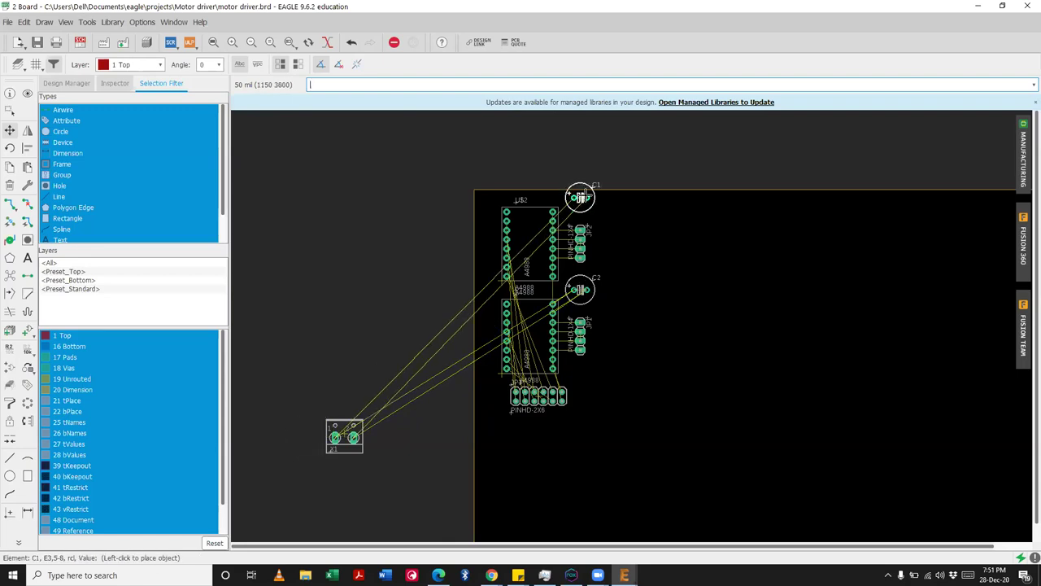
pyautogui.click(575, 202)
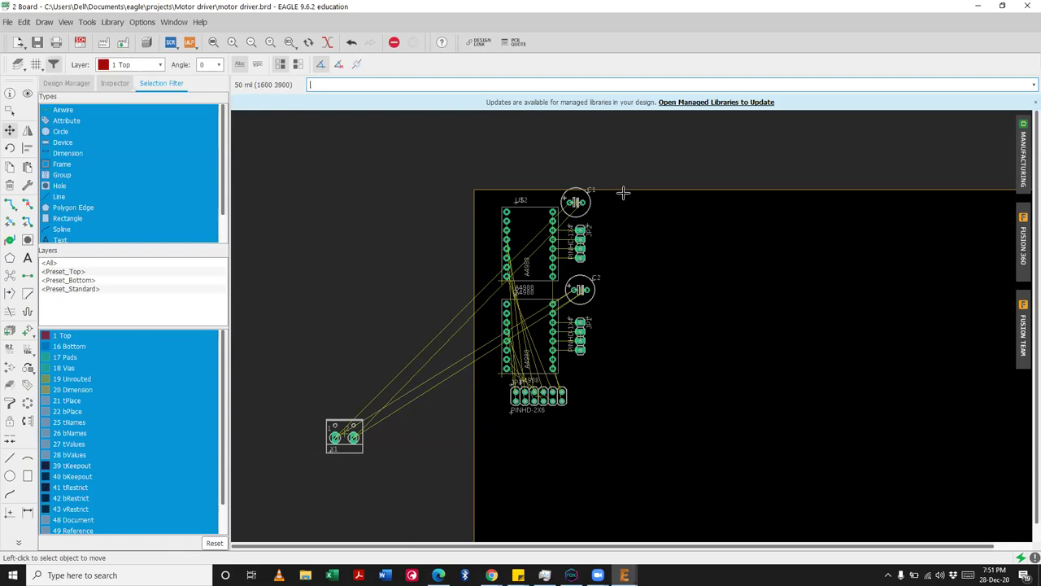
pyautogui.scroll(-1, 297, 205)
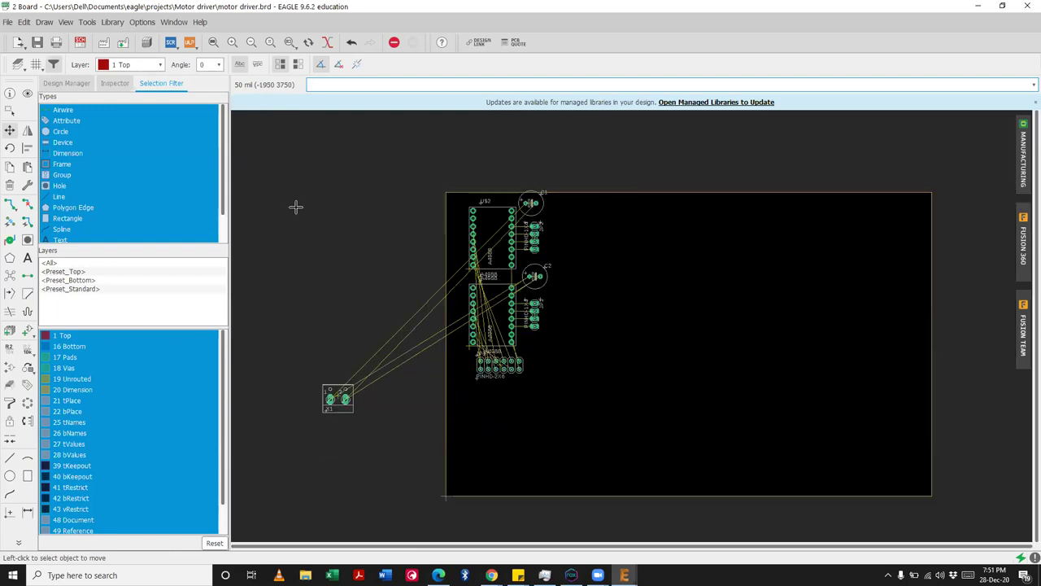
# Step: Run Ratsnest on the capacitor placement and undo the airwire recalculation
pyautogui.click(10, 278)
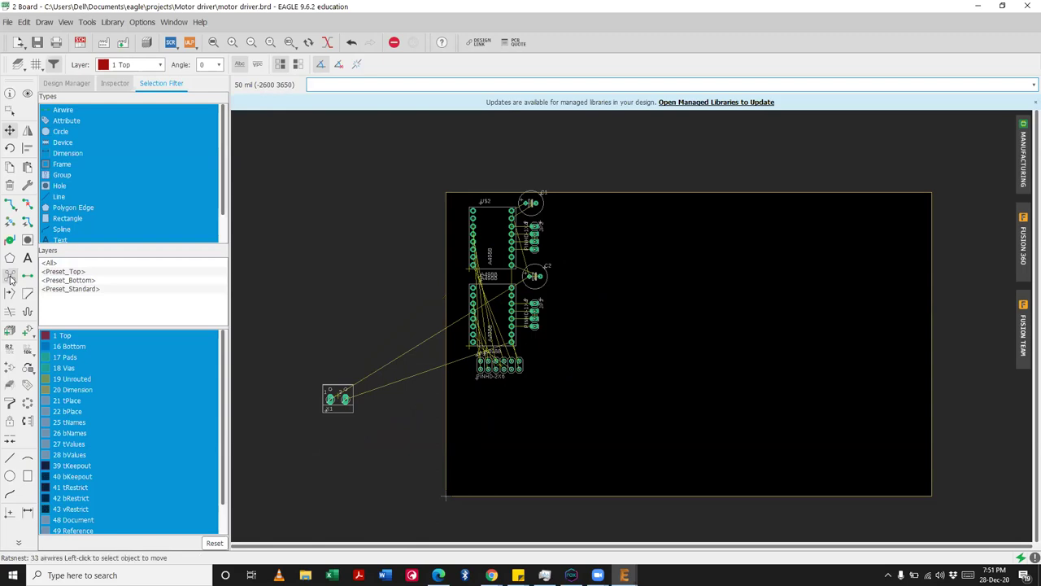
pyautogui.scroll(5, 492, 199)
pyautogui.scroll(-4, 492, 199)
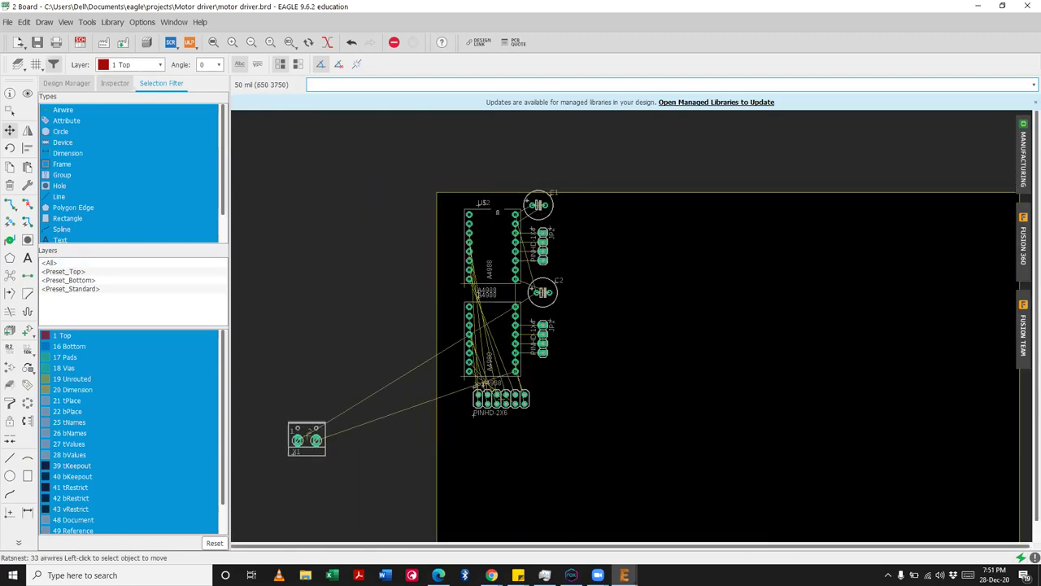
pyautogui.hotkey('ctrl', 'z')
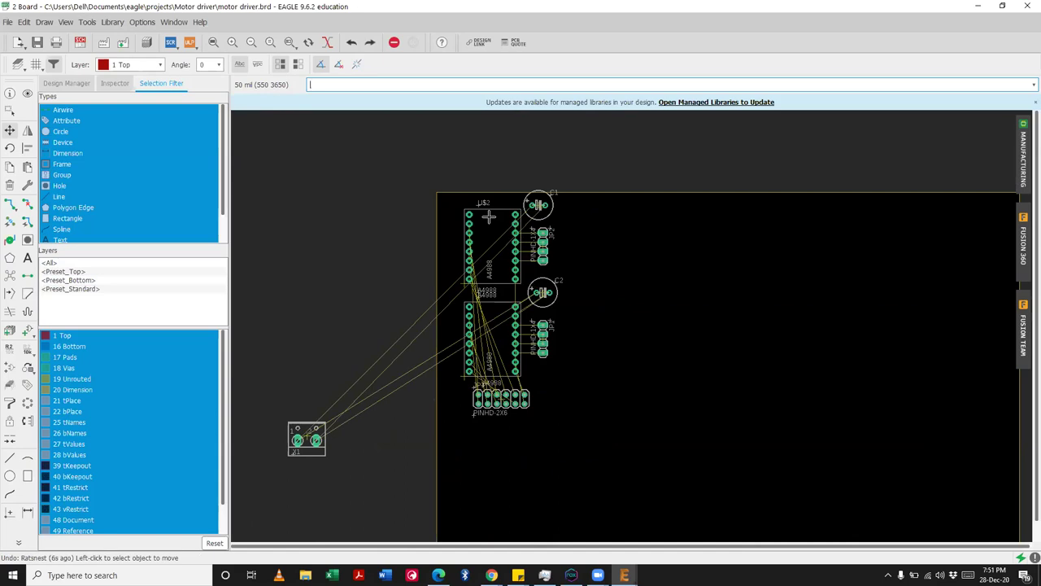
# Step: Check the airwires from C1 and C2 to the driver modules and recompute them with Ratsnest
pyautogui.scroll(4, 488, 216)
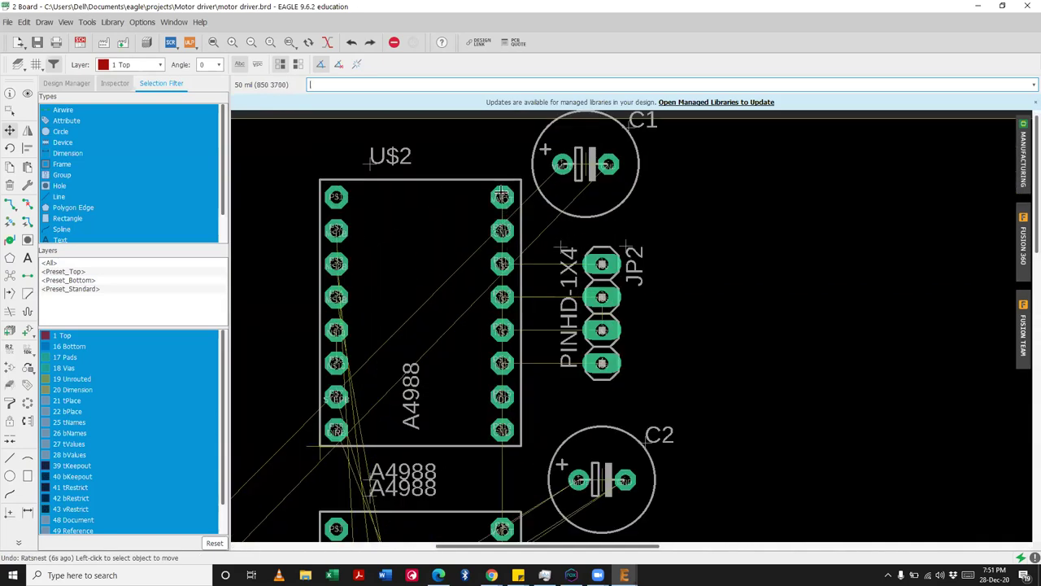
pyautogui.scroll(-3, 549, 181)
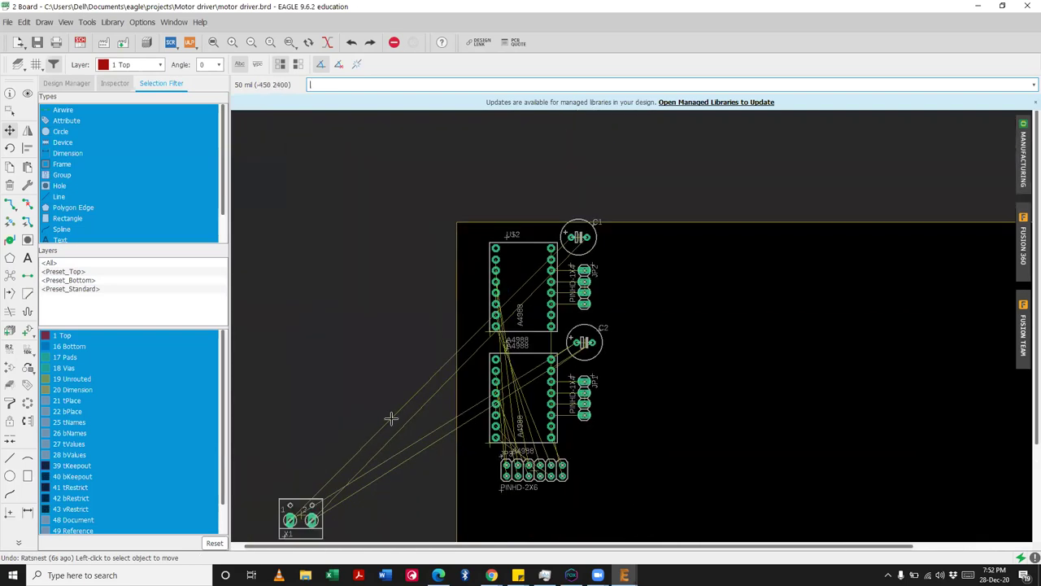
pyautogui.scroll(2, 553, 248)
pyautogui.scroll(-1, 553, 248)
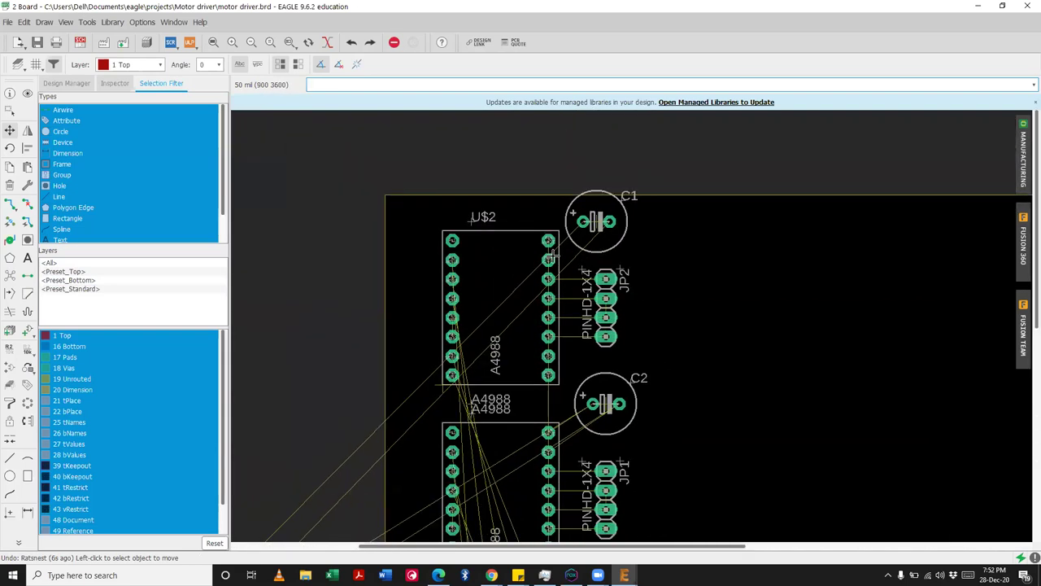
pyautogui.scroll(-1, 551, 252)
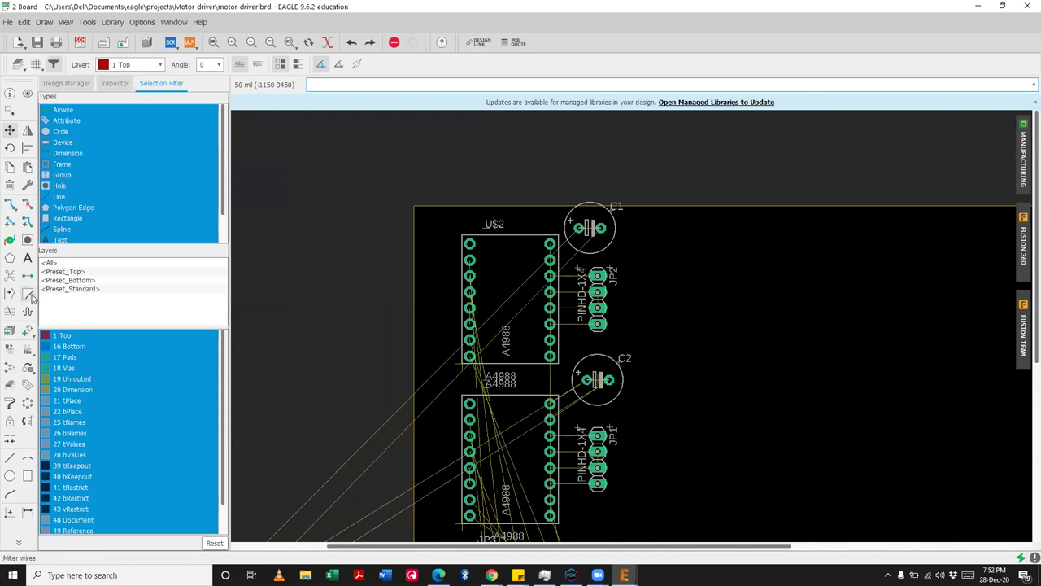
pyautogui.click(9, 276)
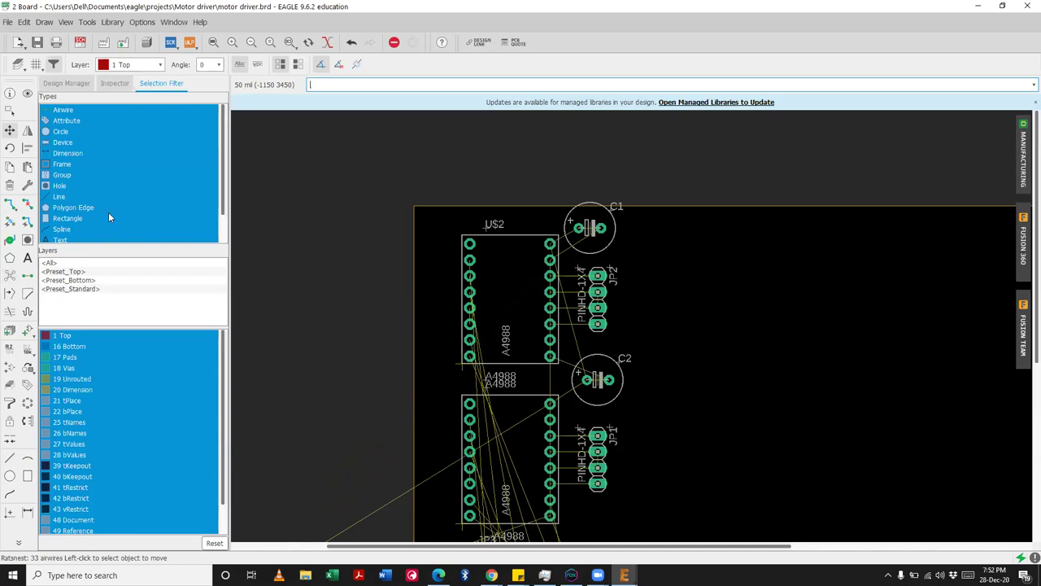
# Step: Rotate terminal block X1 vertically with its label facing away from C2, and place it on the board beside C2
pyautogui.scroll(-1, 109, 216)
pyautogui.scroll(-3, 416, 295)
pyautogui.scroll(-2, 414, 348)
pyautogui.scroll(5, 413, 349)
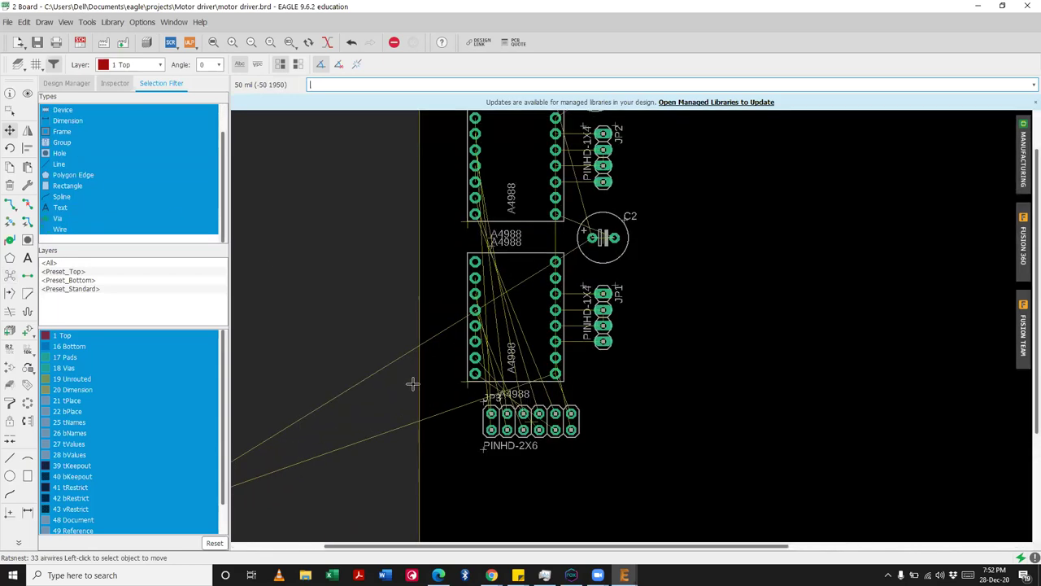
pyautogui.scroll(-3, 412, 379)
pyautogui.click(305, 437)
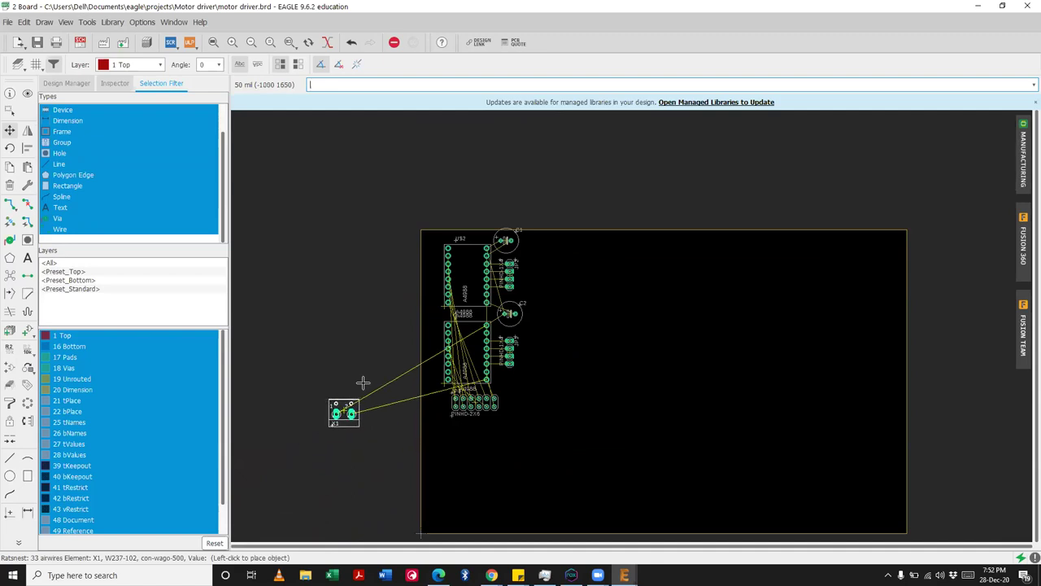
pyautogui.scroll(4, 424, 350)
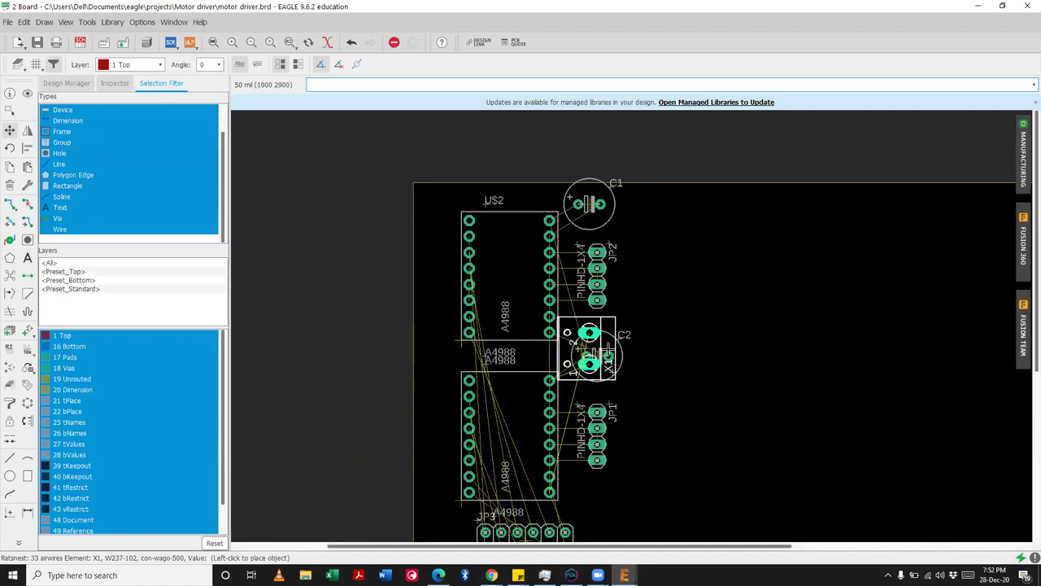
pyautogui.scroll(-1, 692, 367)
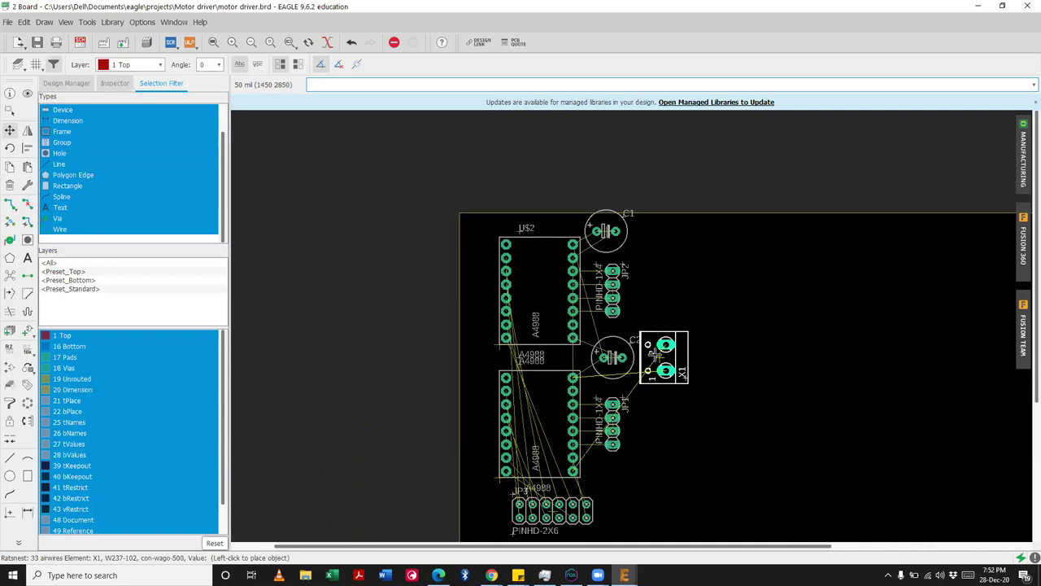
pyautogui.rightClick(676, 353)
pyautogui.rightClick(663, 358)
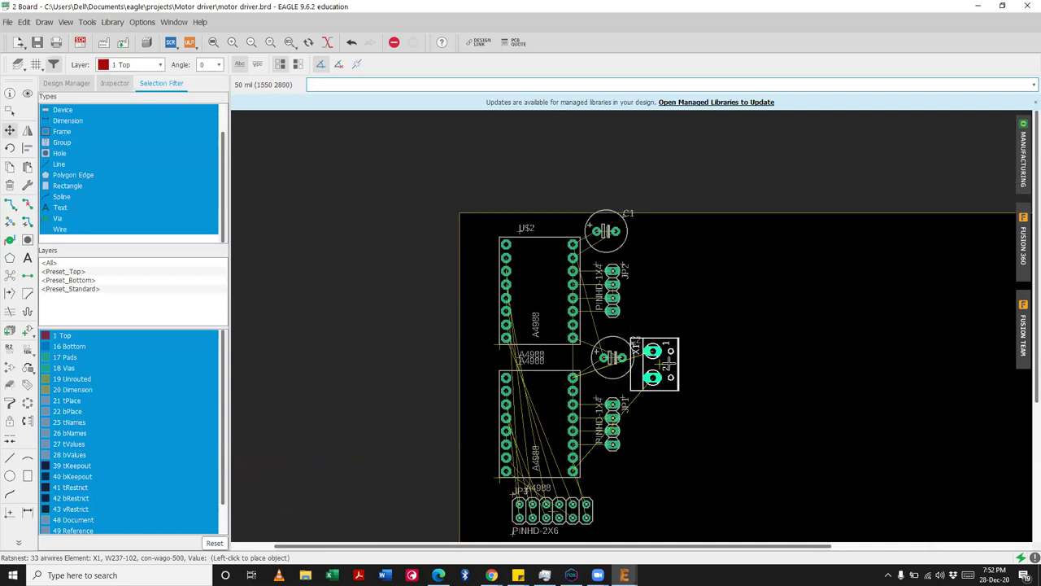
pyautogui.rightClick(675, 362)
pyautogui.rightClick(663, 356)
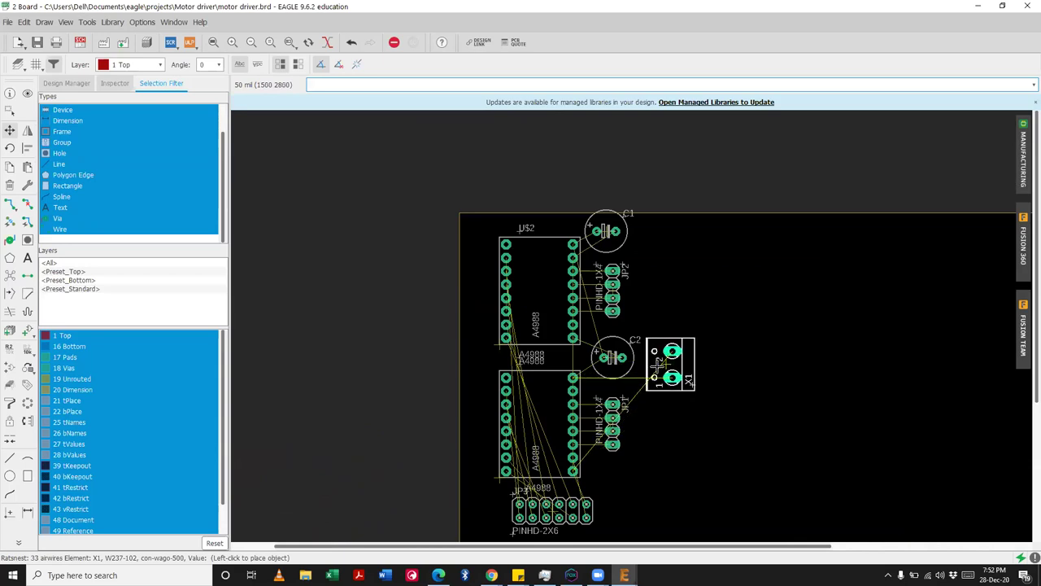
pyautogui.click(656, 364)
# Step: Group all placed components and move them together down to the lower-left corner of the board
pyautogui.scroll(-2, 642, 317)
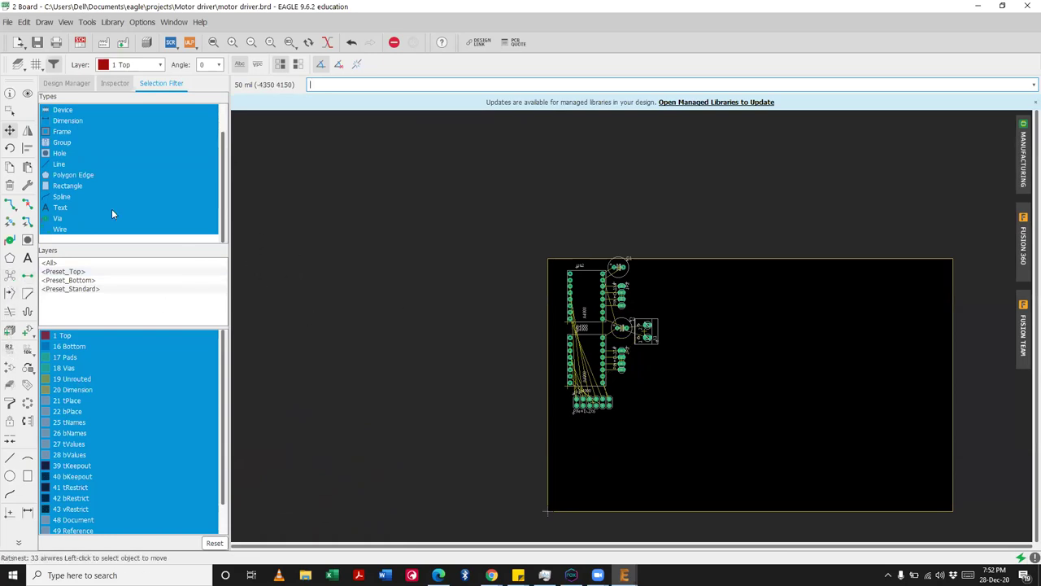
pyautogui.click(10, 111)
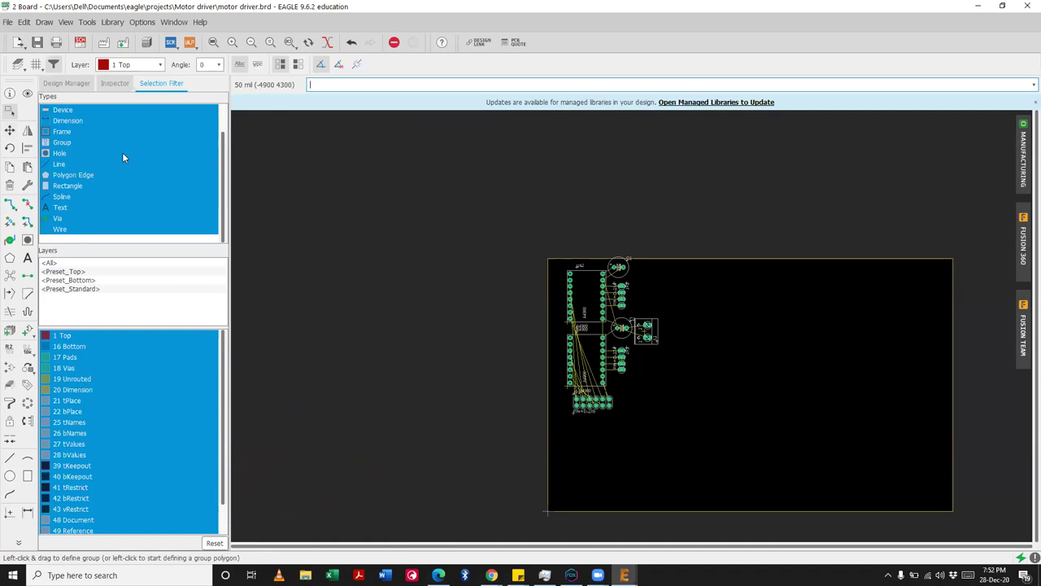
pyautogui.scroll(3, 597, 305)
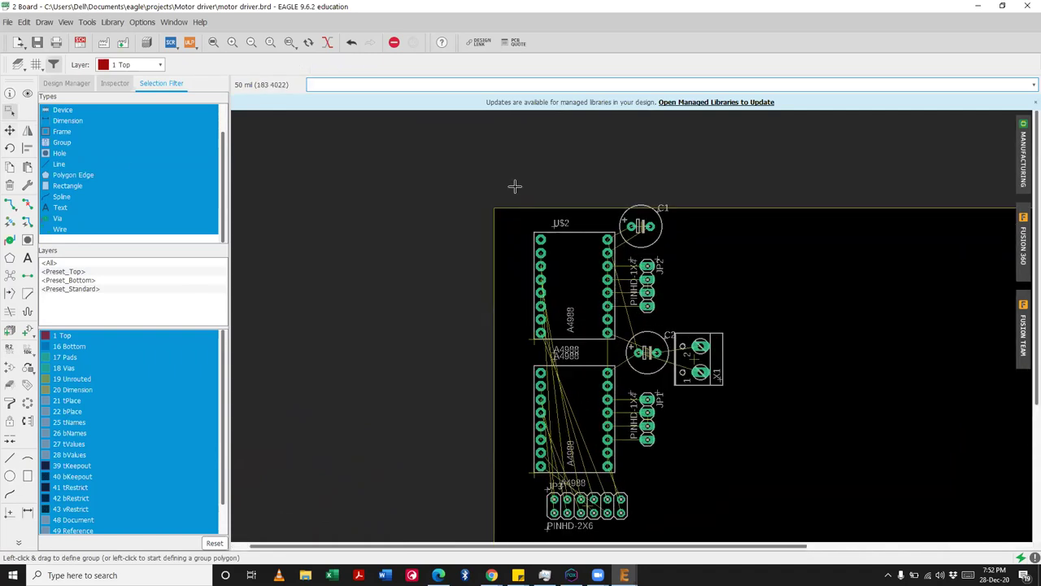
pyautogui.scroll(-2, 516, 184)
pyautogui.moveTo(515, 183); pyautogui.dragTo(656, 441)
pyautogui.click(10, 131)
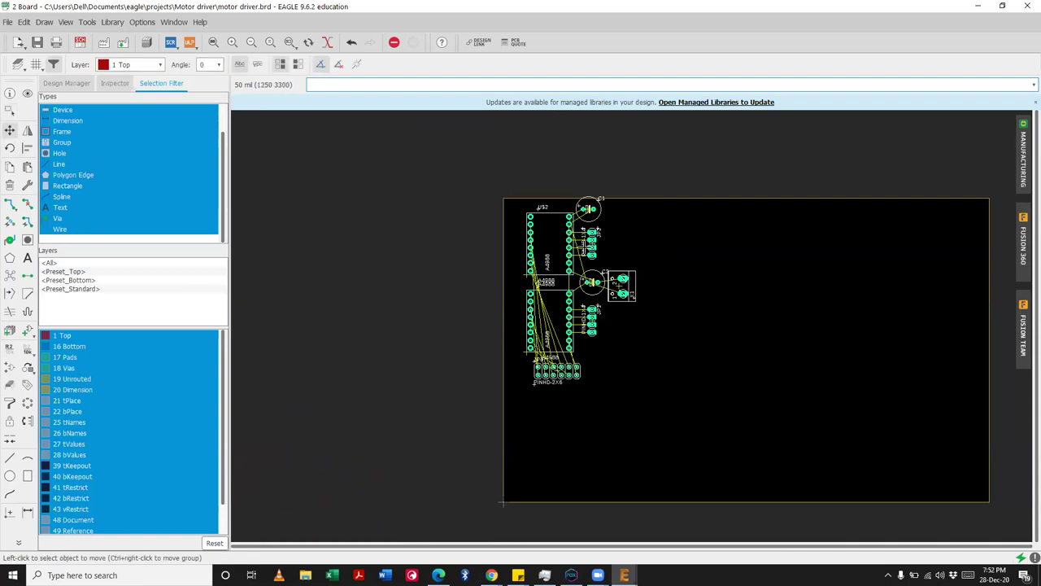
pyautogui.keyDown('ctrl'); pyautogui.rightClick(586, 254); pyautogui.keyUp('ctrl')
pyautogui.click(588, 258)
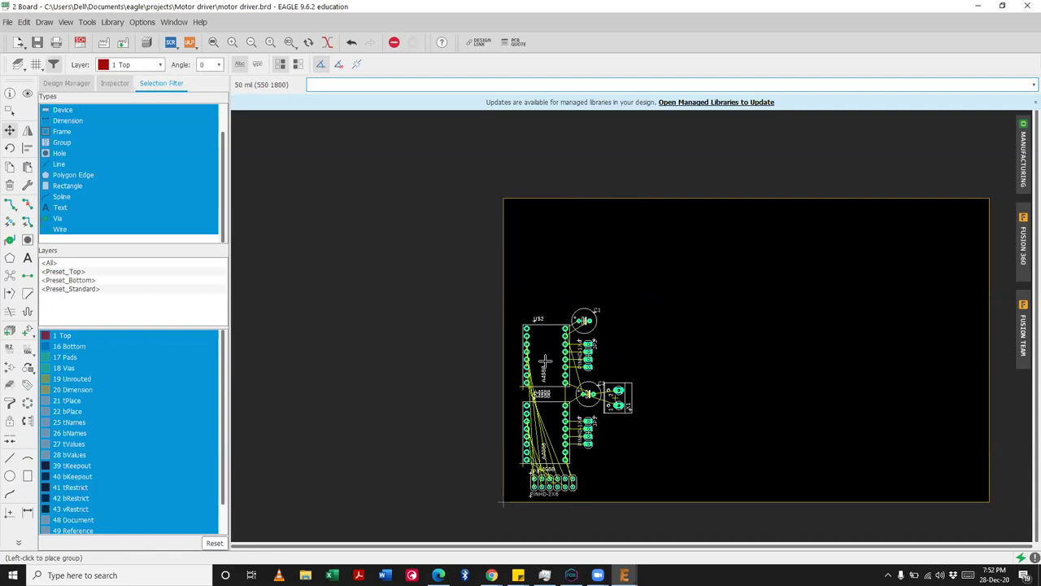
pyautogui.click(545, 360)
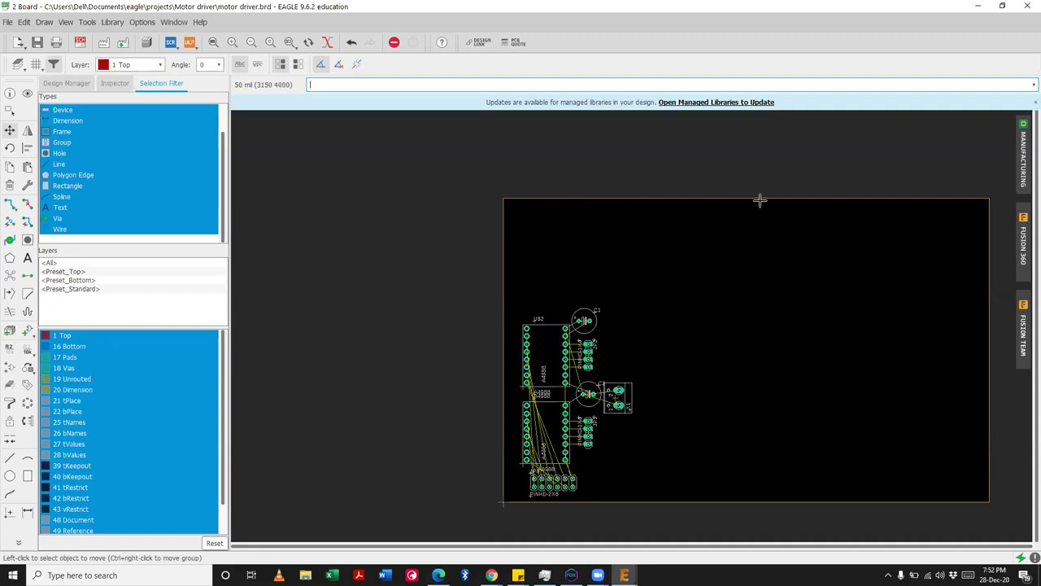
# Step: Shrink the board outline by moving its right edge to x = 1900 mil and its upper edge just above C1, and save
pyautogui.click(988, 331)
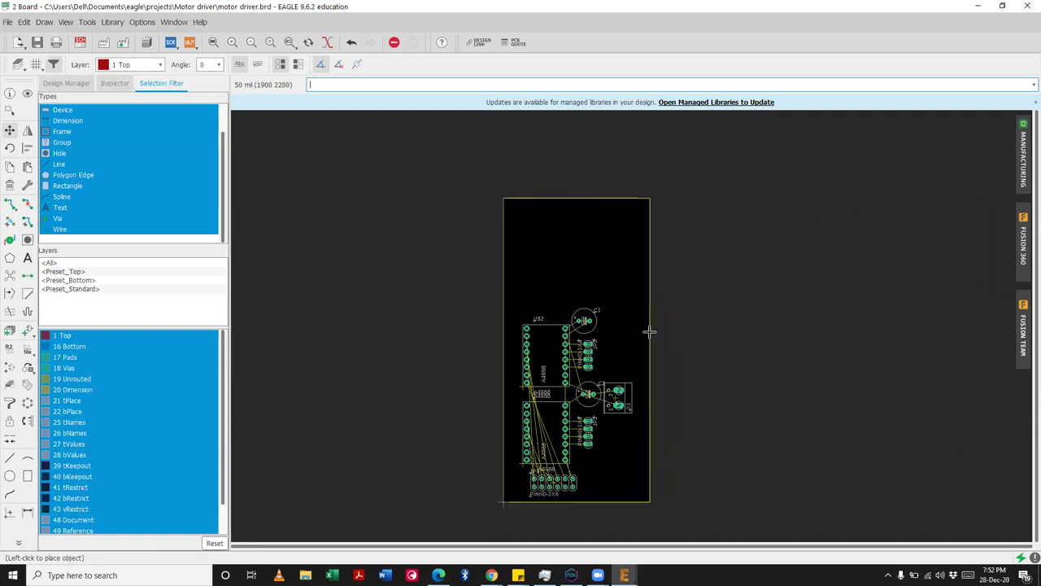
pyautogui.click(650, 331)
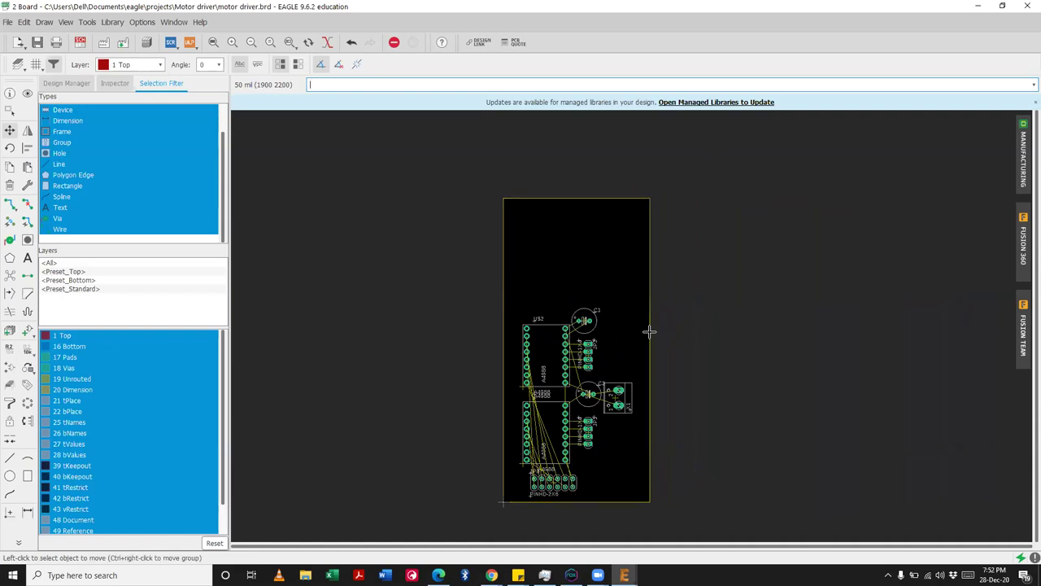
pyautogui.click(574, 198)
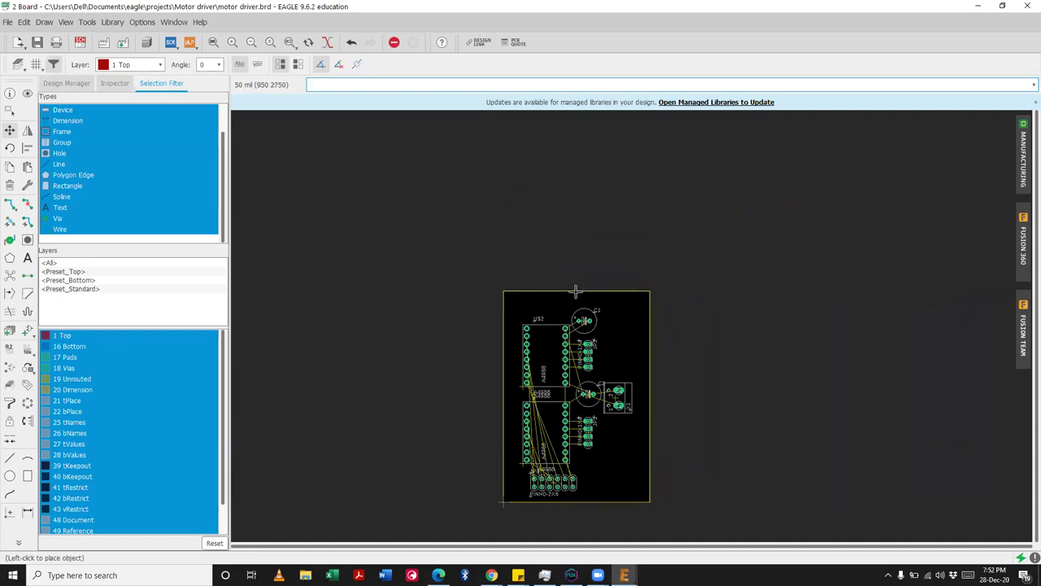
pyautogui.click(575, 295)
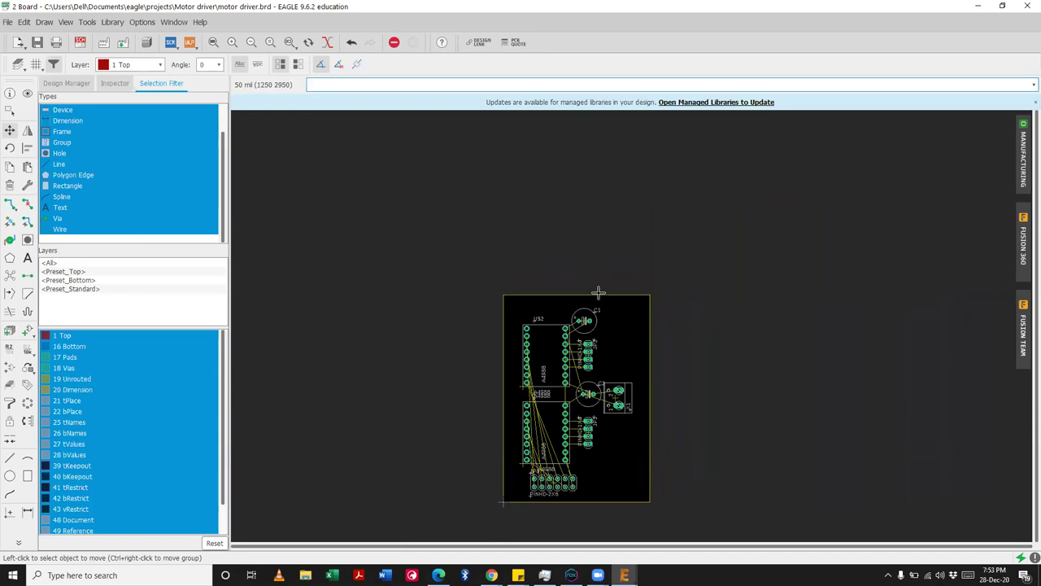
pyautogui.scroll(2, 585, 337)
pyautogui.scroll(-2, 584, 330)
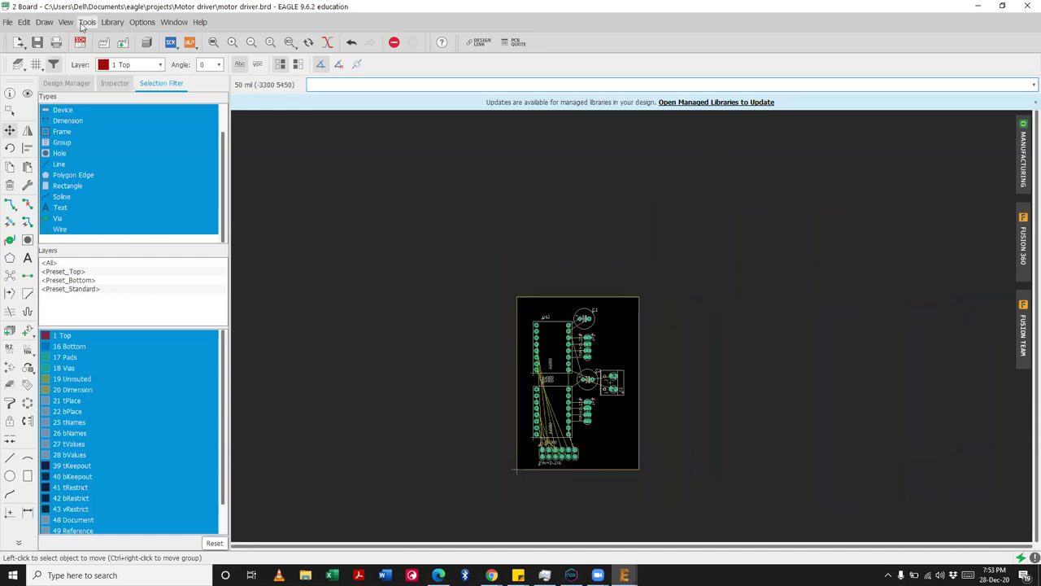
pyautogui.click(214, 42)
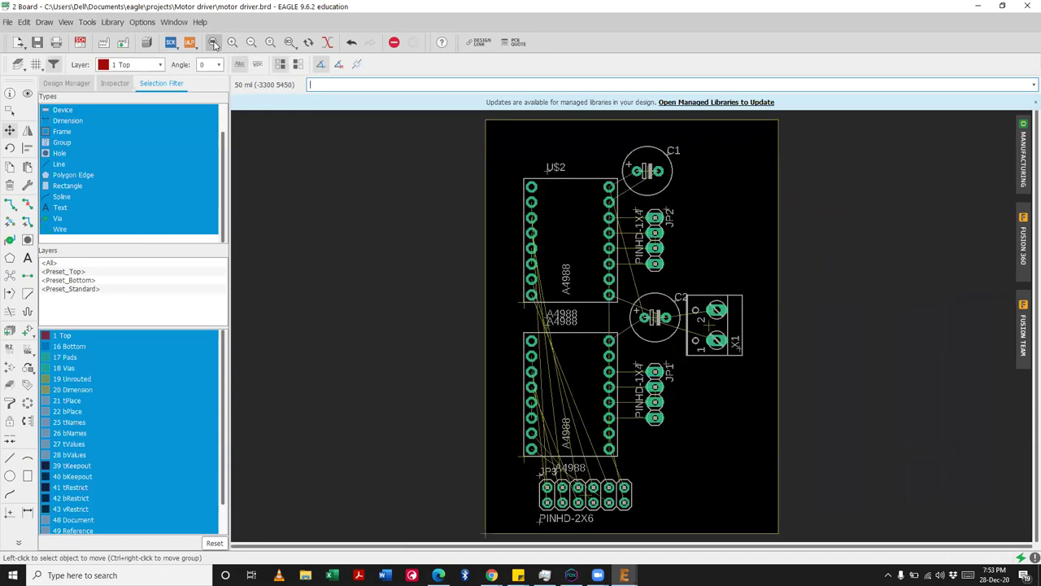
pyautogui.hotkey('ctrl', 's')
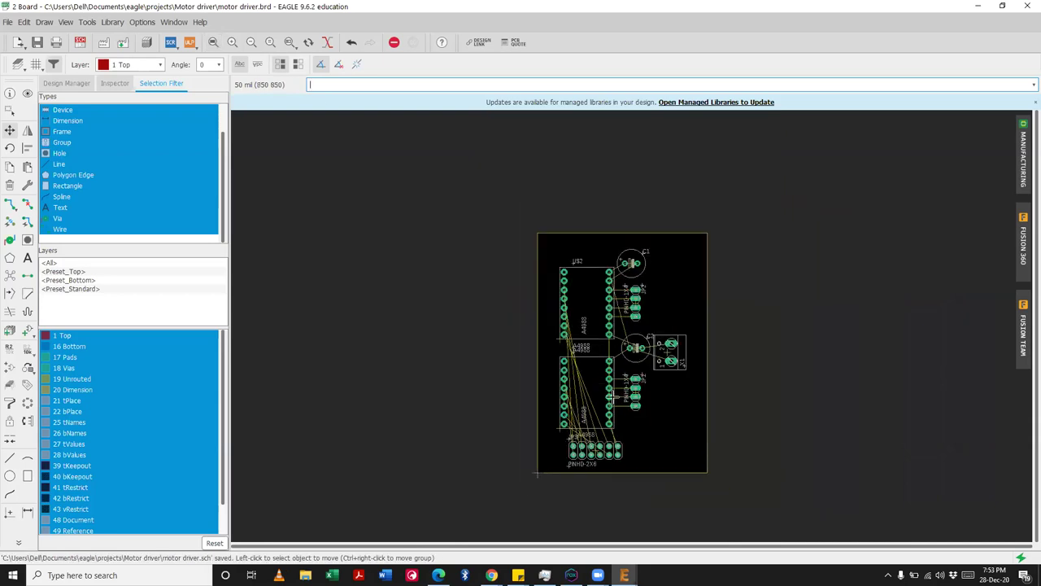
# Step: Rotate capacitor C2 so its pads are vertical, positive pad downward, and place it between headers JP2 and JP1
pyautogui.scroll(2, 611, 396)
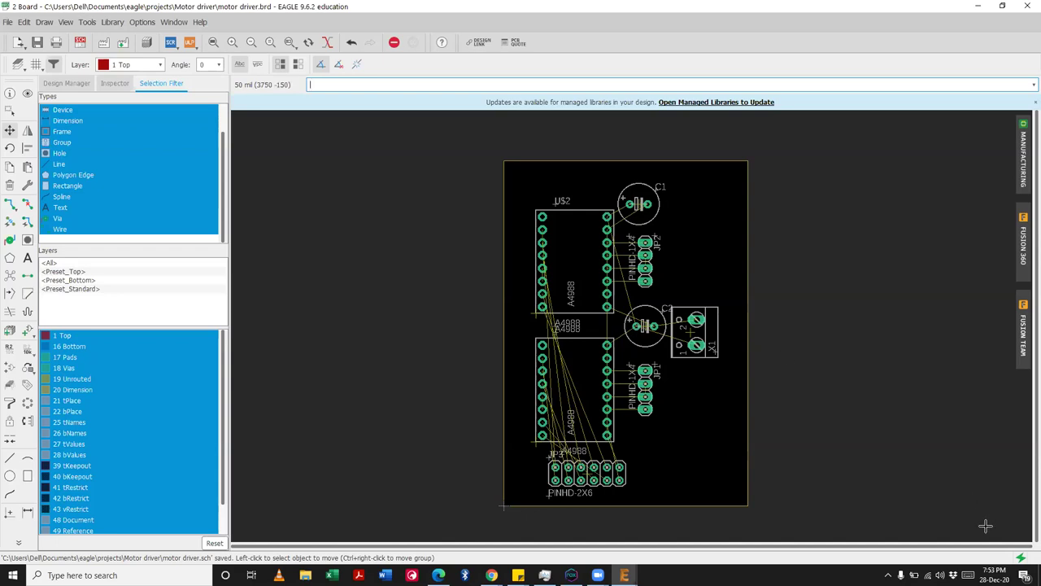
pyautogui.scroll(3, 636, 342)
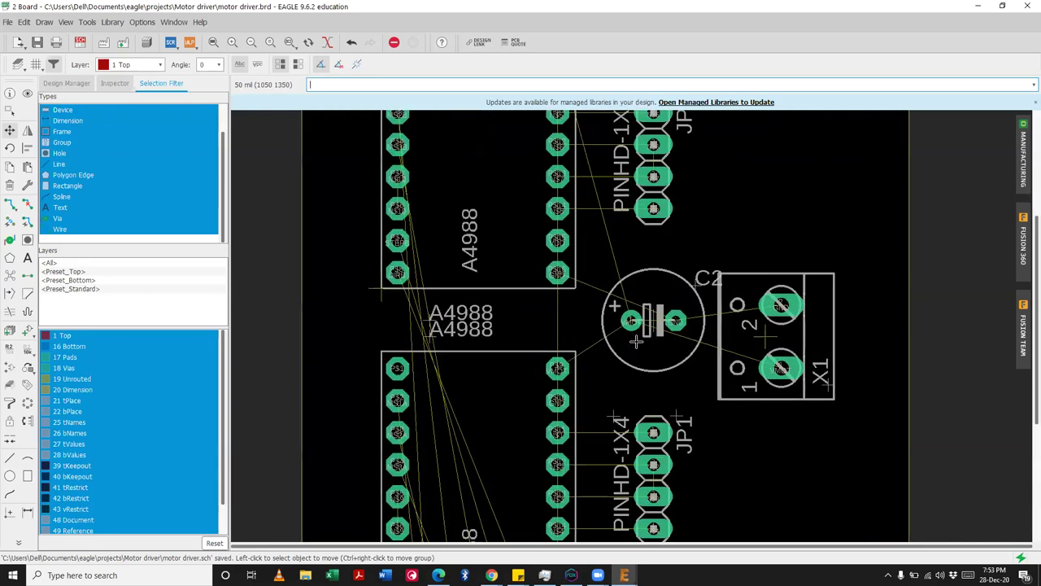
pyautogui.click(9, 130)
pyautogui.click(651, 321)
pyautogui.rightClick(652, 322)
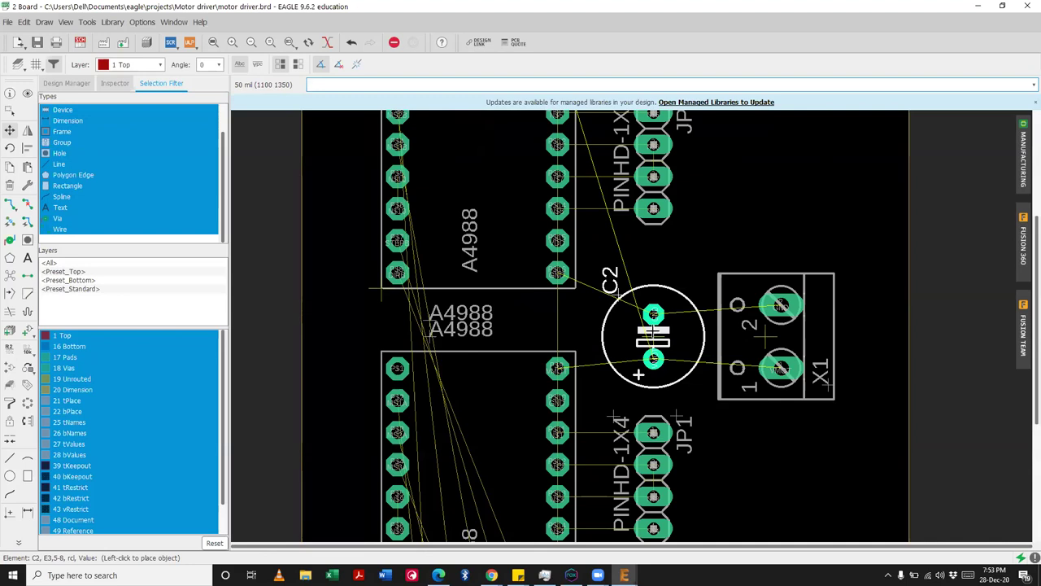
pyautogui.click(653, 335)
pyautogui.scroll(-4, 643, 334)
pyautogui.scroll(1, 574, 165)
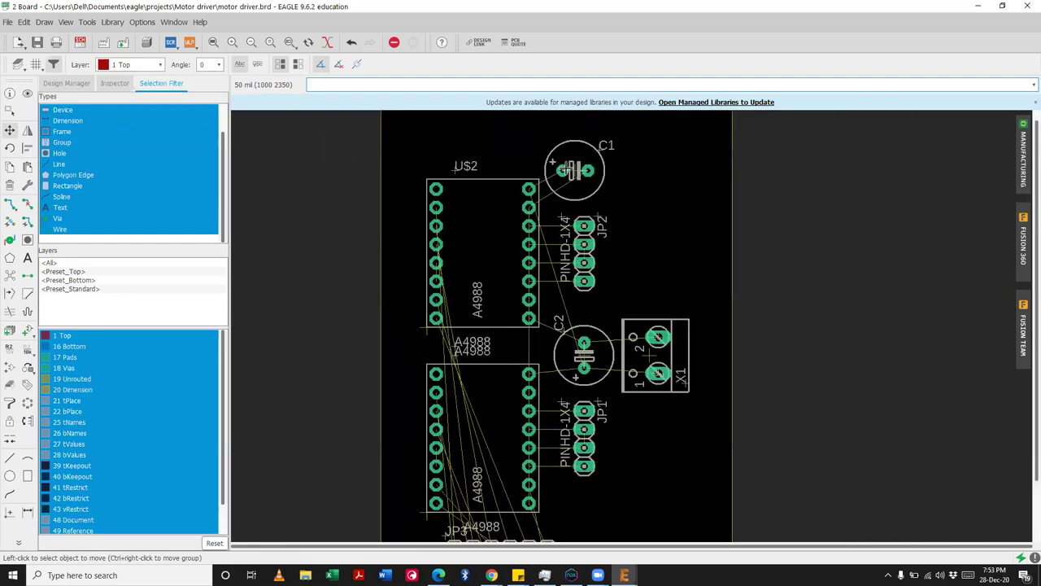
# Step: Move capacitor C1 slightly closer to header JP2 and save the board
pyautogui.scroll(2, 572, 171)
pyautogui.click(578, 170)
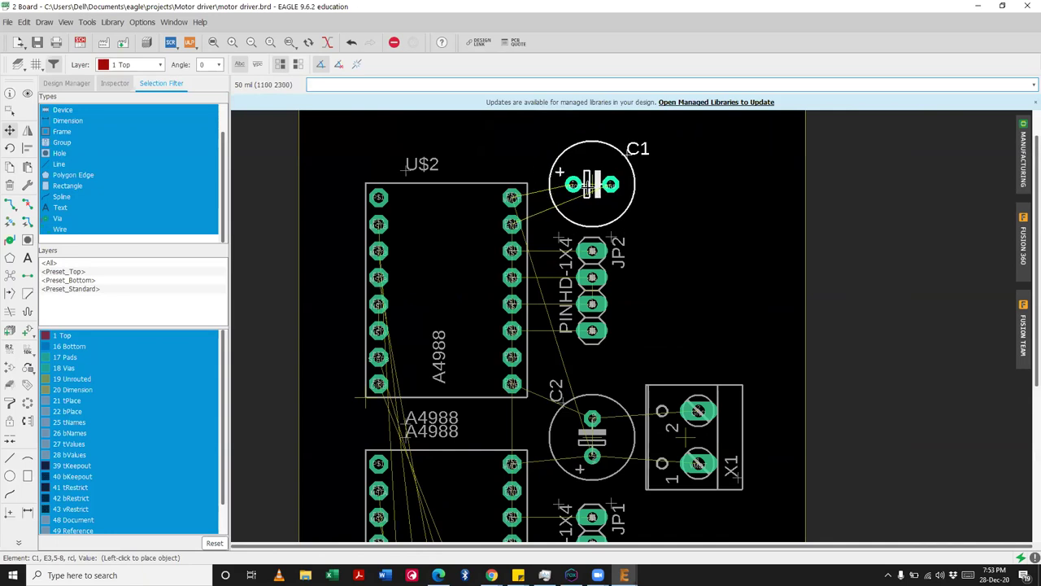
pyautogui.click(578, 184)
pyautogui.hotkey('ctrl', 's')
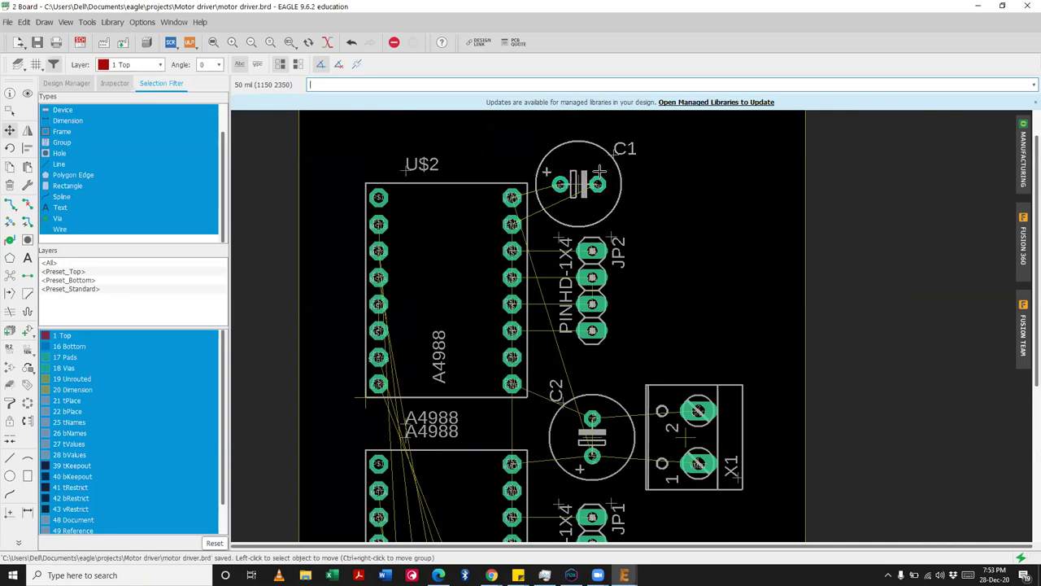
# Step: Rotate the 2x6 header JP3 by 180° and place it beneath the lower A4988 module, aligned with the module's pin columns
pyautogui.scroll(-2, 574, 186)
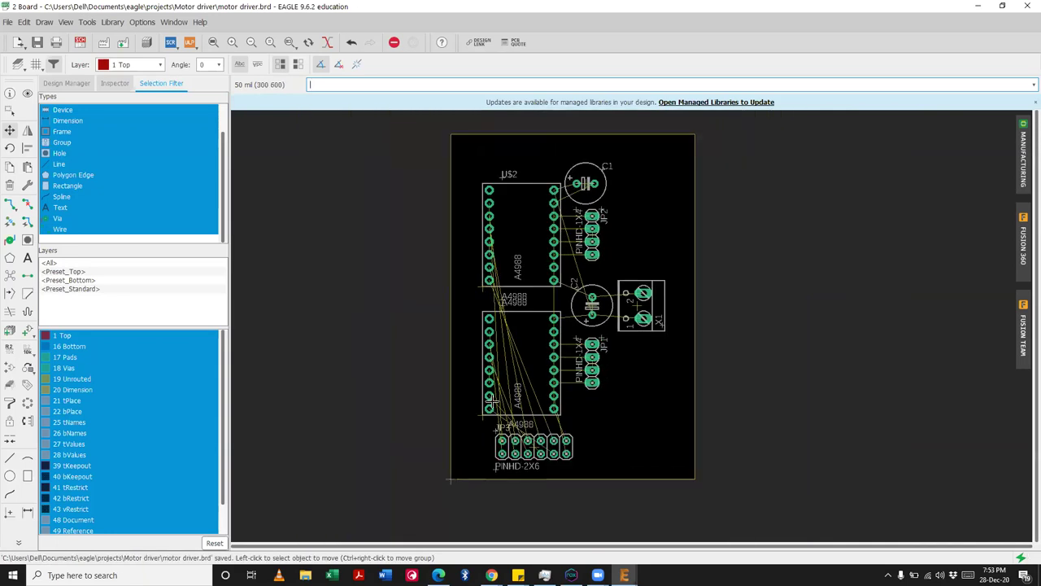
pyautogui.scroll(2, 517, 466)
pyautogui.scroll(1, 518, 465)
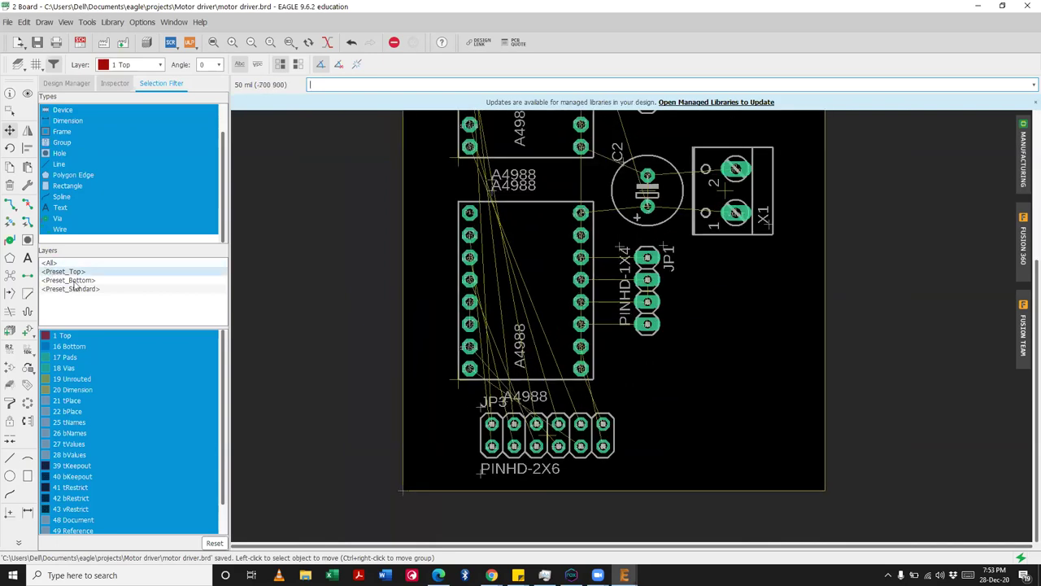
pyautogui.click(9, 133)
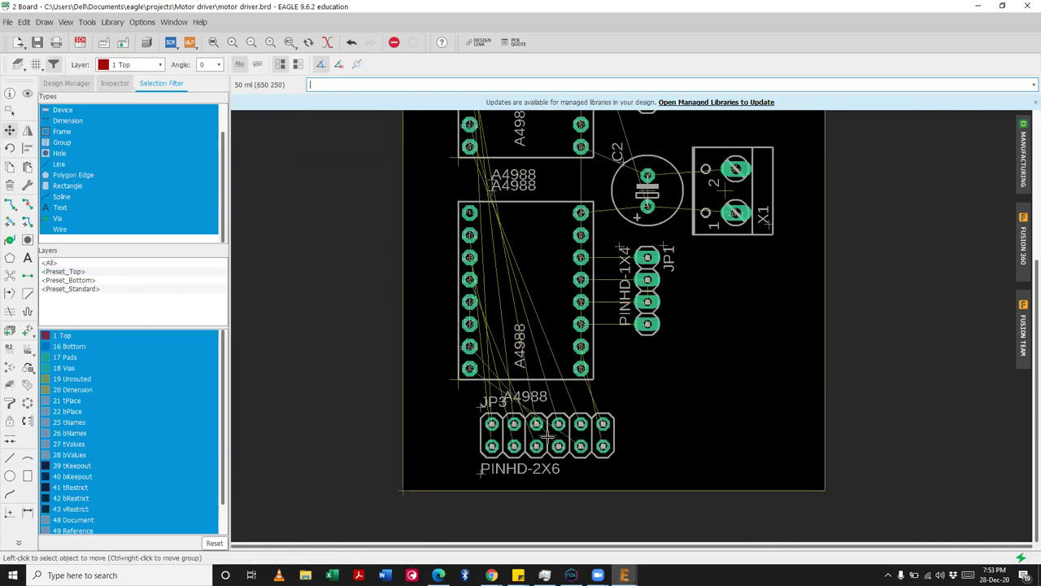
pyautogui.click(543, 436)
pyautogui.rightClick(543, 435)
pyautogui.rightClick(537, 435)
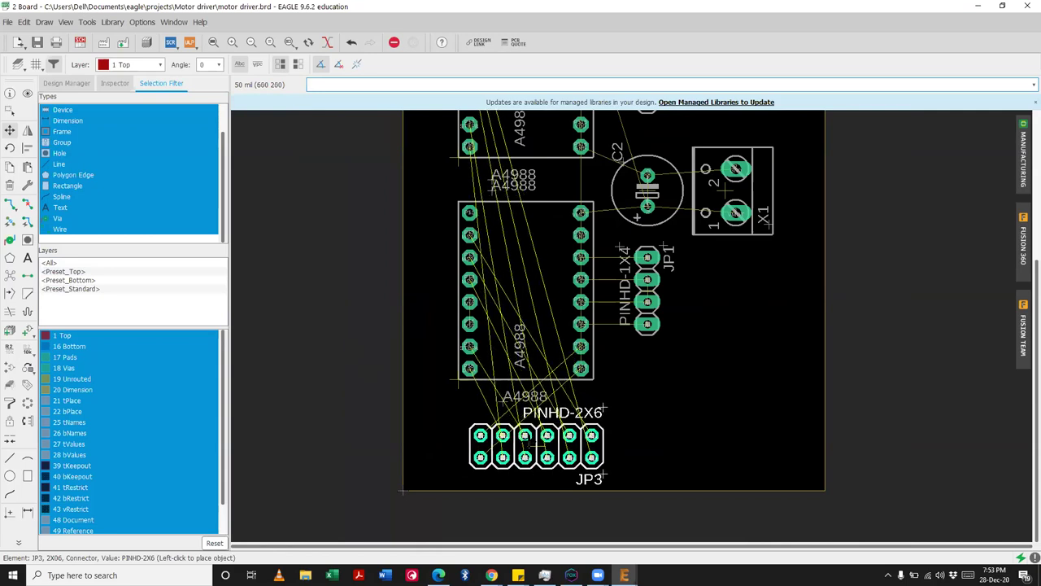
pyautogui.click(526, 437)
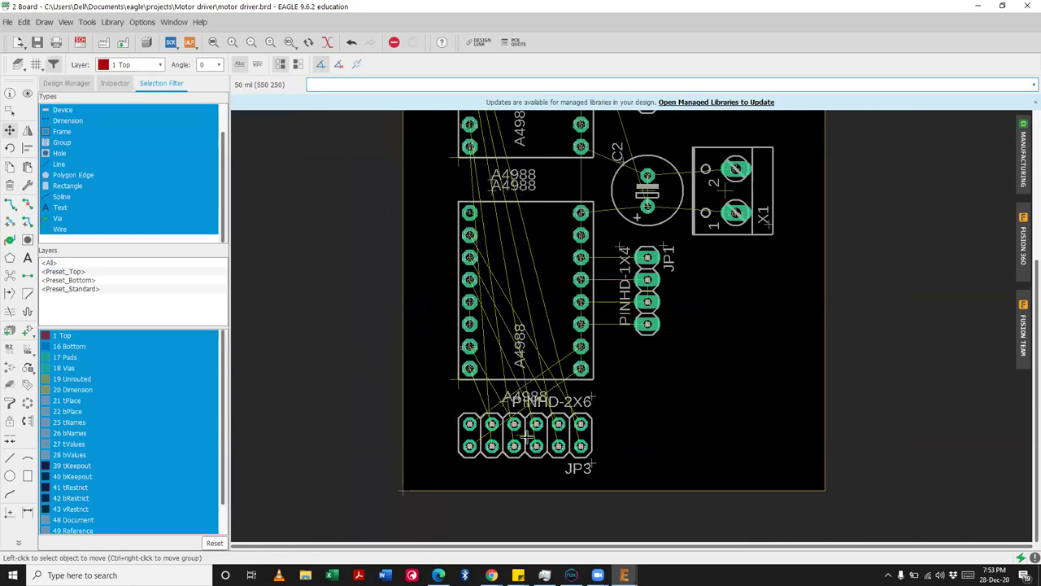
# Step: Recompute the airwires with Ratsnest for the repositioned JP3 and save the board
pyautogui.click(9, 279)
pyautogui.scroll(-3, 618, 468)
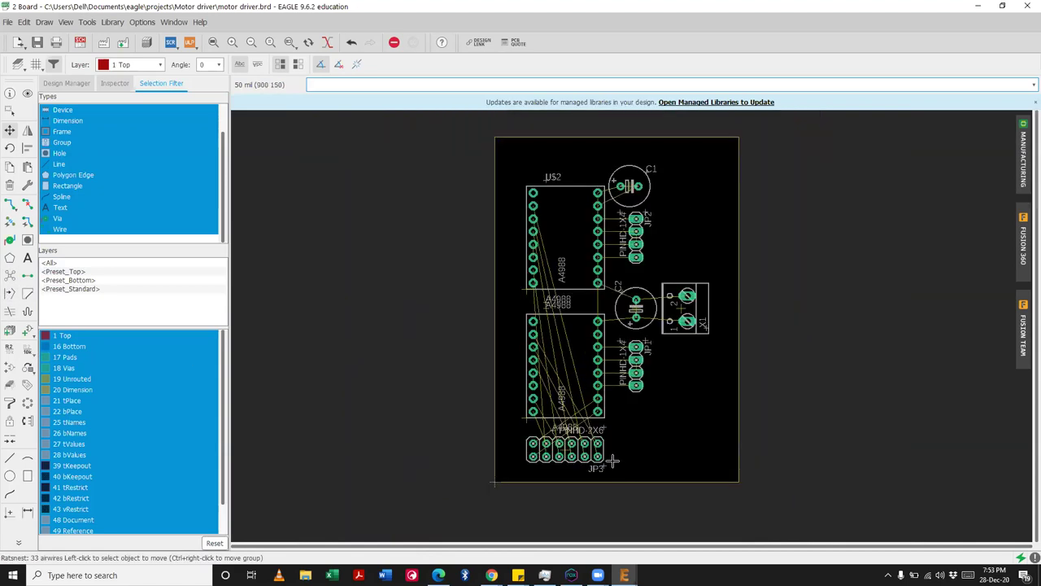
pyautogui.hotkey('ctrl', 's')
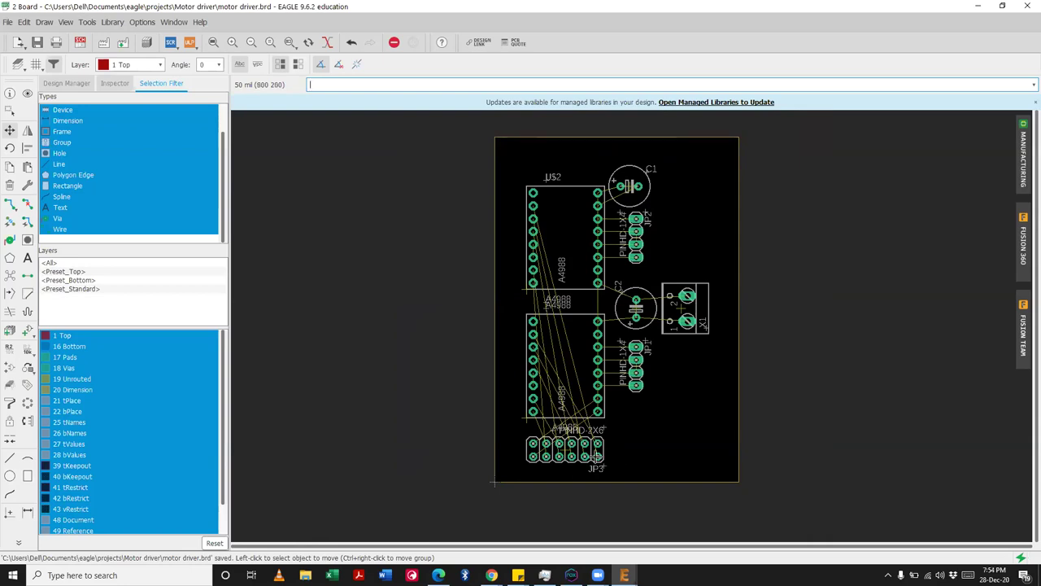
# Step: In the design rules, set the different-signal clearances for wire-to-wire, wire-to-pad and wire-to-via to 15 mil
pyautogui.click(88, 22)
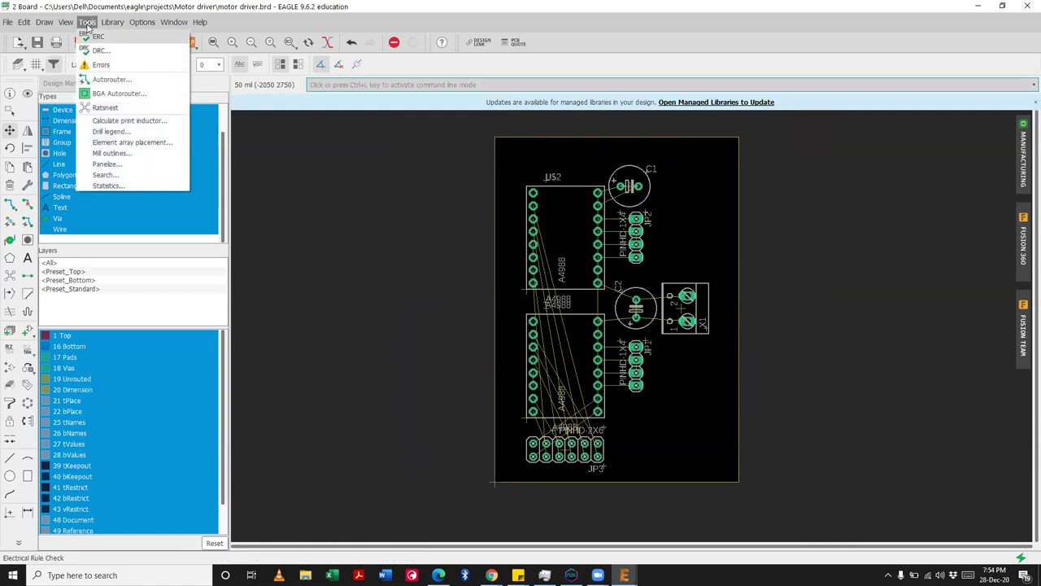
pyautogui.click(87, 22)
pyautogui.click(87, 23)
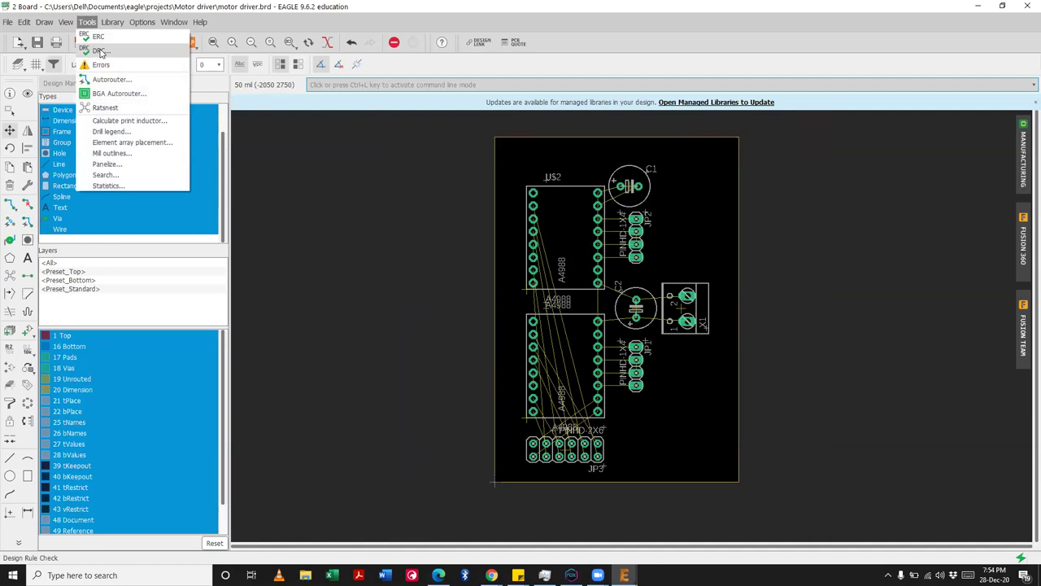
pyautogui.click(99, 51)
pyautogui.click(44, 31)
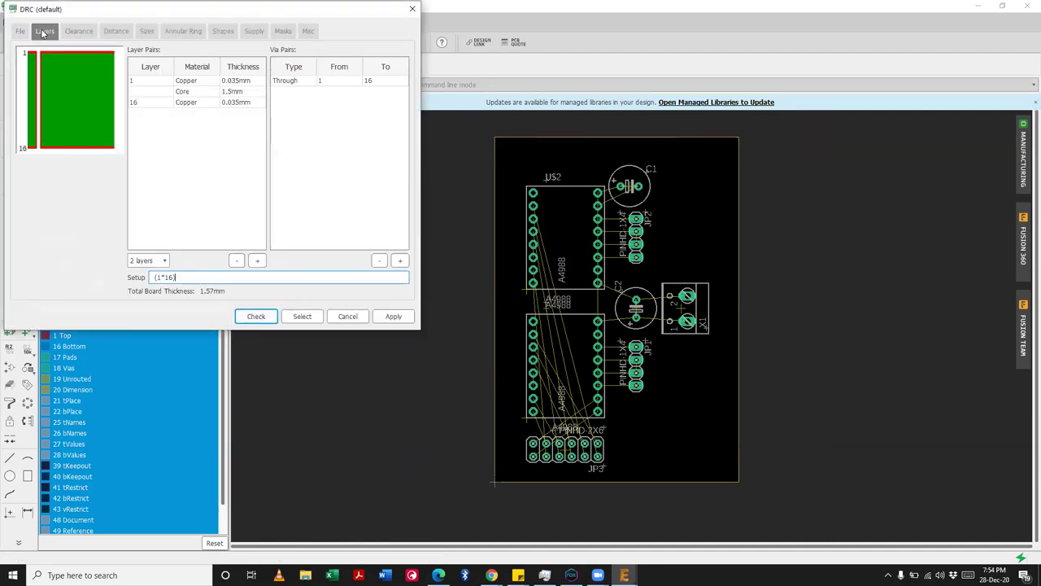
pyautogui.click(78, 32)
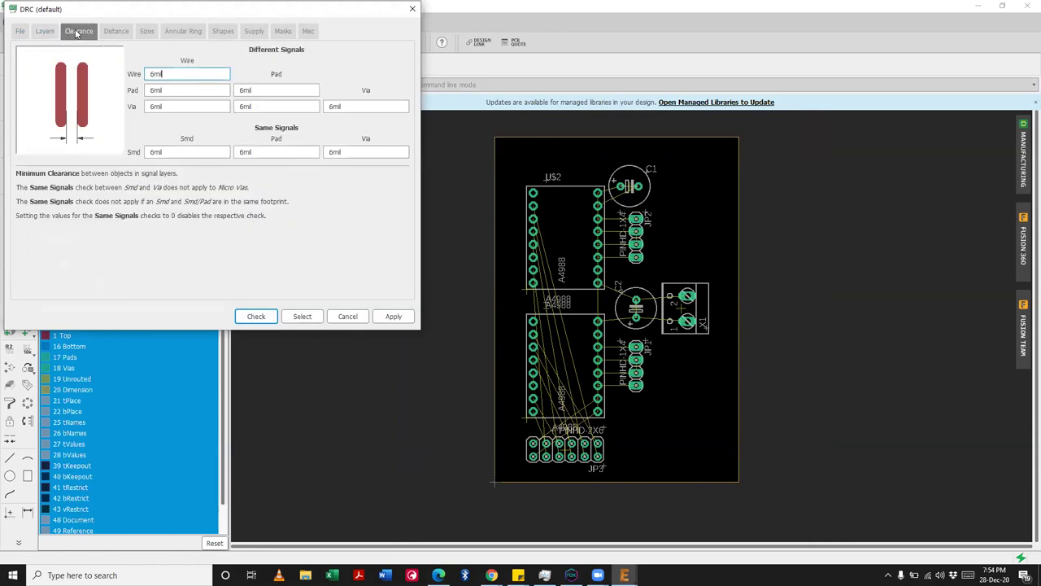
pyautogui.press('Home')
pyautogui.hotkey('shift', 'Right')
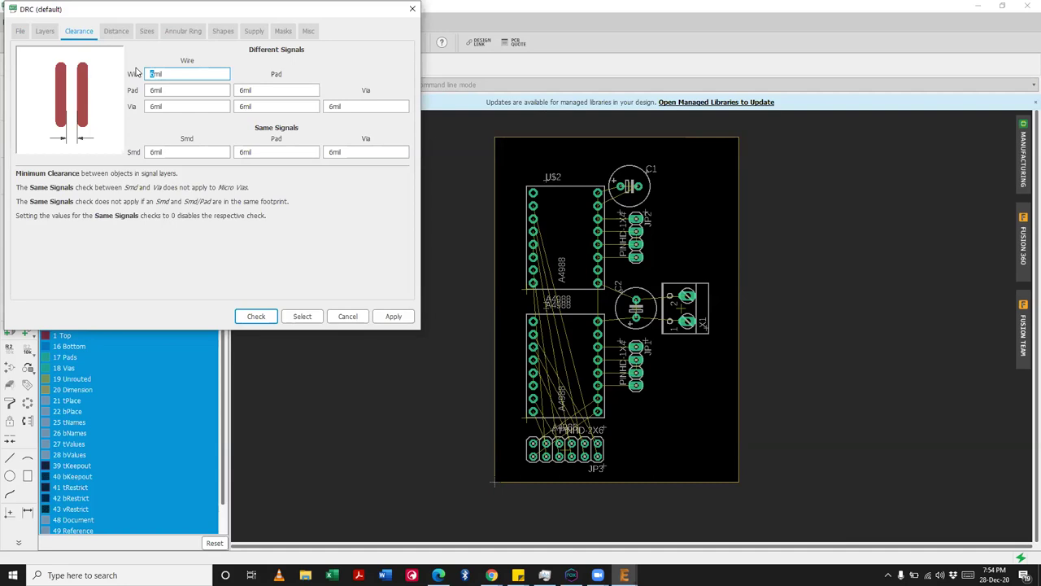
pyautogui.write('15')
pyautogui.press('Tab')
pyautogui.write('15')
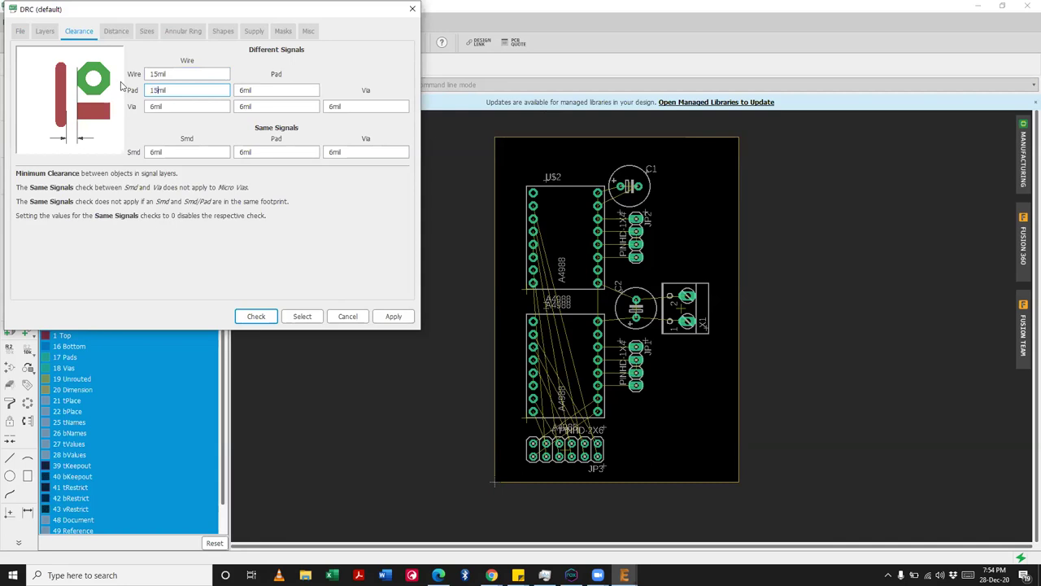
pyautogui.click(151, 107)
pyautogui.moveTo(151, 107); pyautogui.dragTo(118, 112)
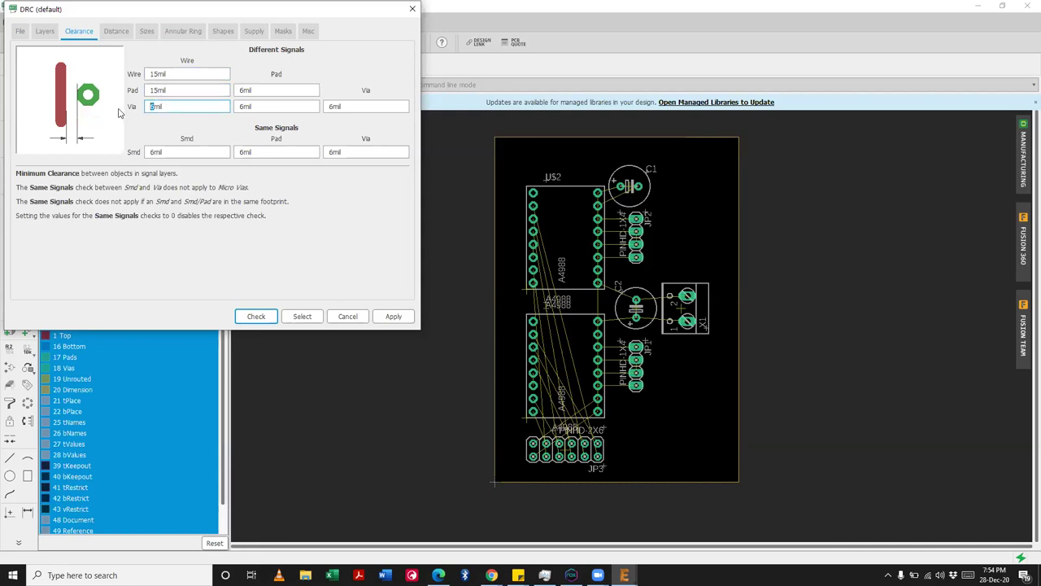
pyautogui.write('15')
# Step: Set the minimum copper-to-dimension distance in the design rules to 10 mil
pyautogui.click(118, 33)
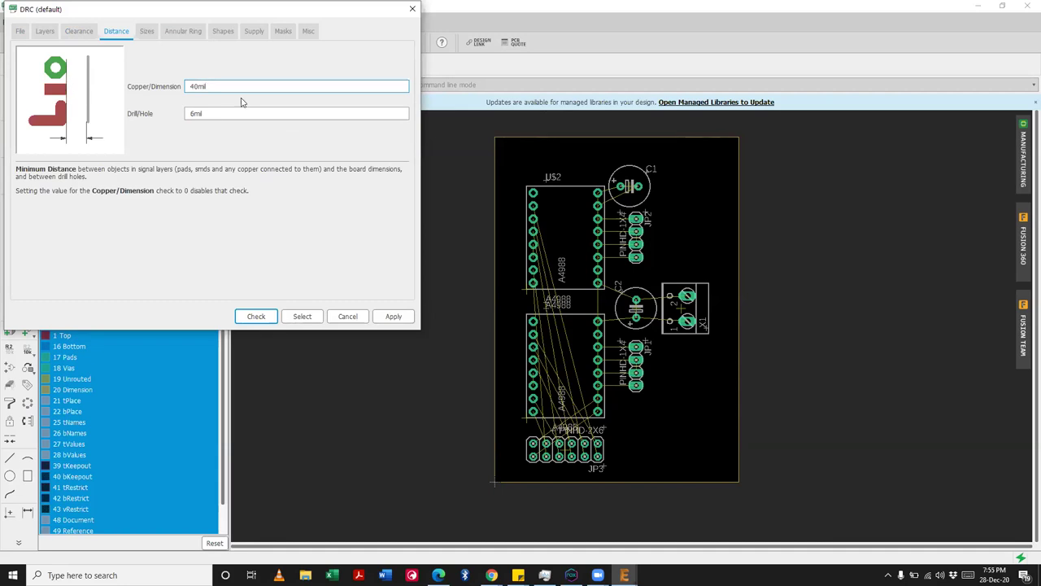
pyautogui.moveTo(195, 85); pyautogui.dragTo(161, 85)
pyautogui.write('1')
pyautogui.hotkey('alt', 'Tab')
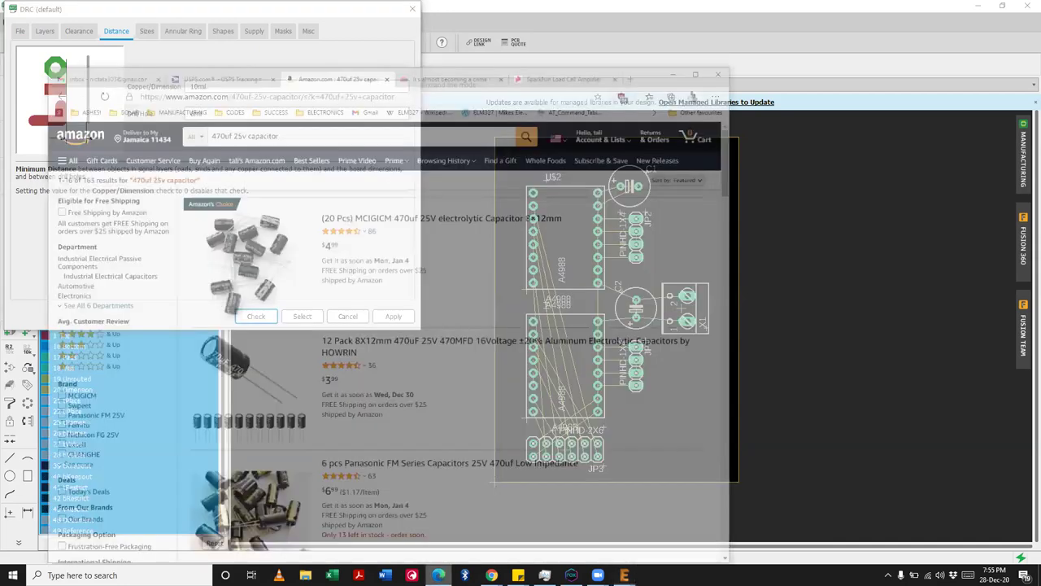
pyautogui.hotkey('alt', 'Tab')
pyautogui.hotkey('alt', 'Tab')
pyautogui.hotkey('alt', 'Tab')
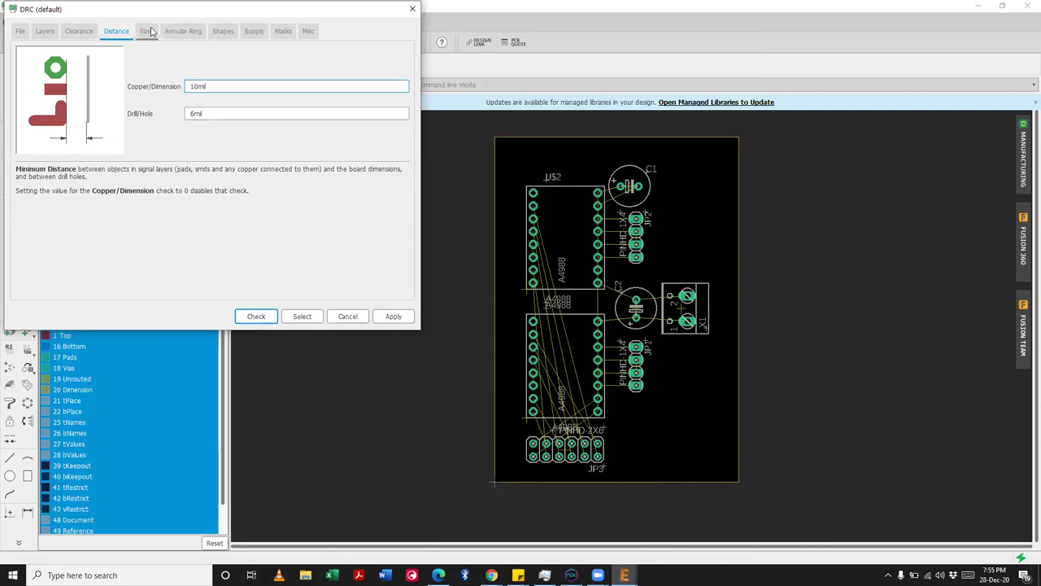
pyautogui.click(197, 113)
pyautogui.click(206, 114)
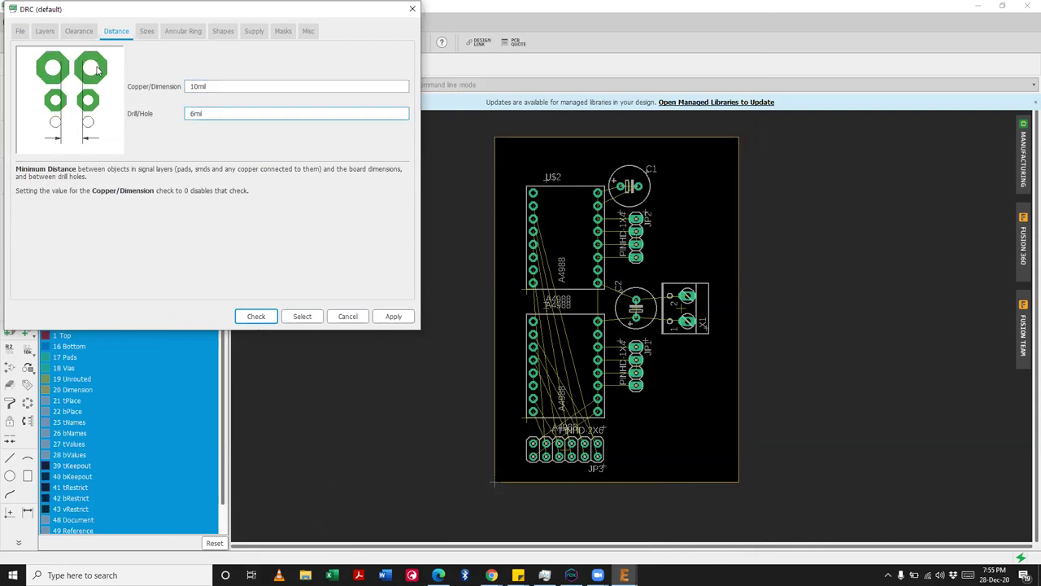
pyautogui.moveTo(196, 114); pyautogui.dragTo(188, 114)
# Step: Set the minimum width in the design rules to 32 mil, apply the rules and leave the dialog
pyautogui.click(149, 32)
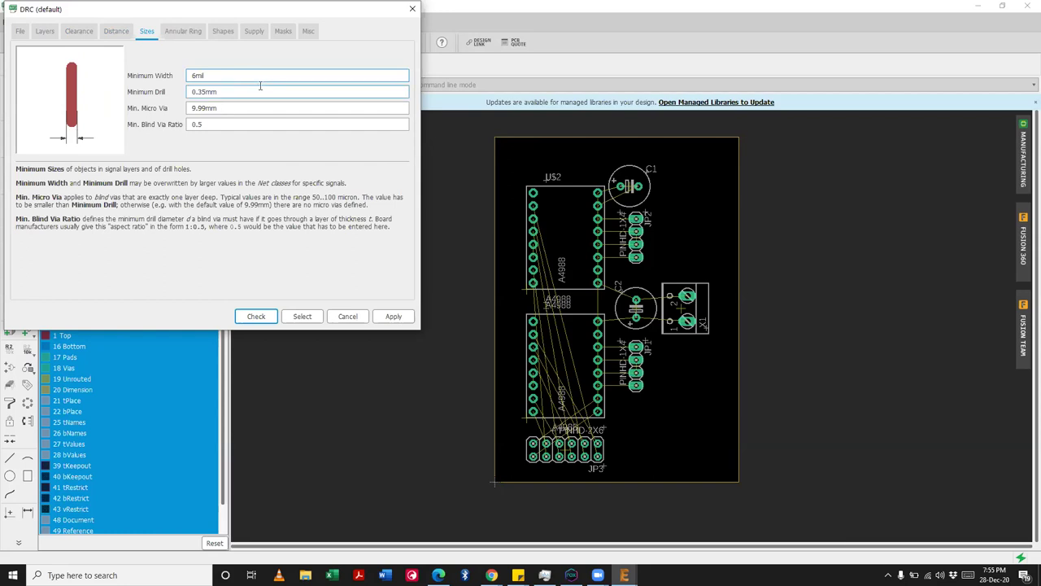
pyautogui.moveTo(197, 74); pyautogui.dragTo(172, 75)
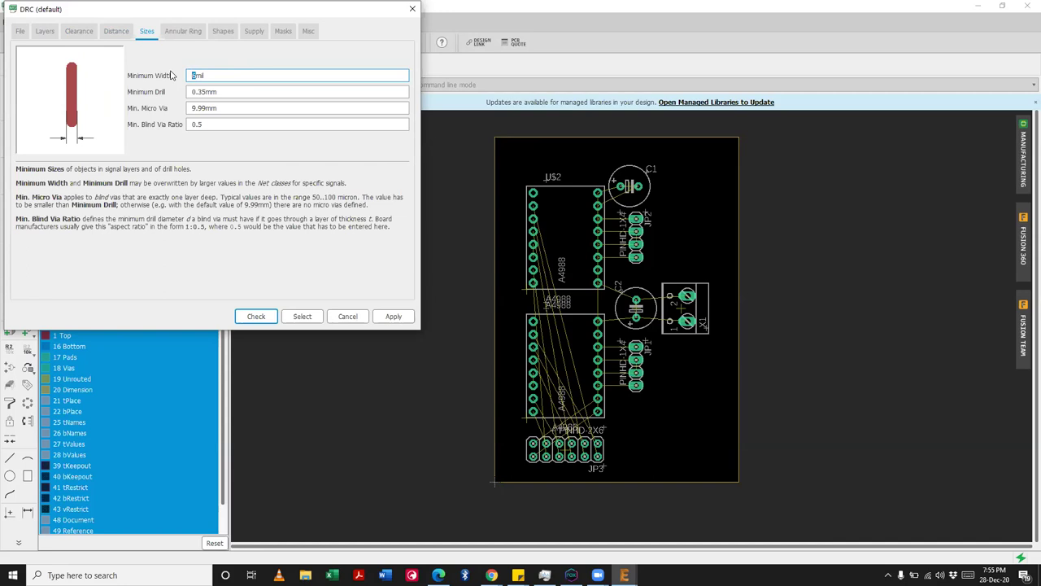
pyautogui.write('32')
pyautogui.click(392, 317)
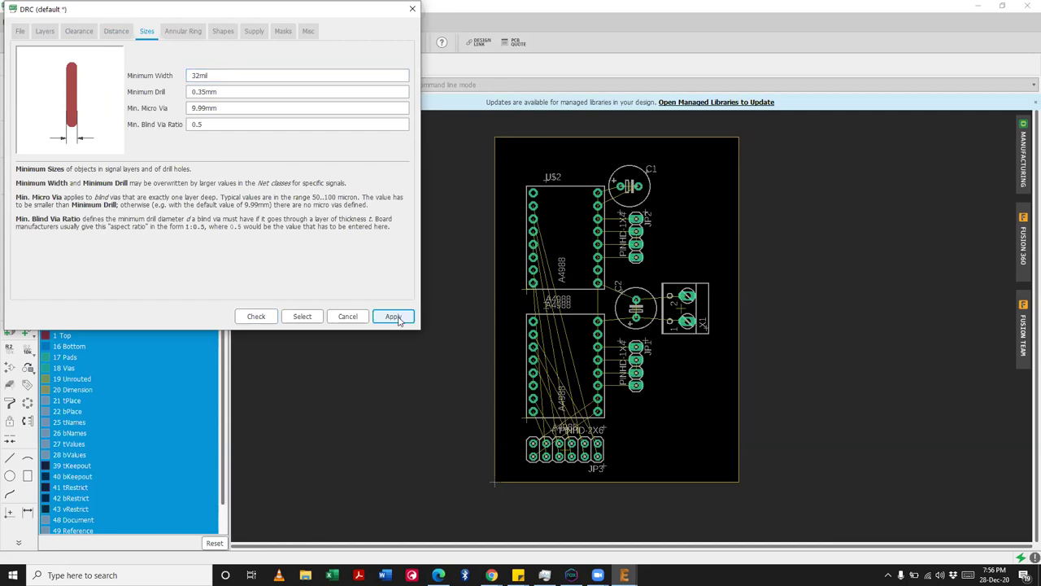
pyautogui.click(300, 317)
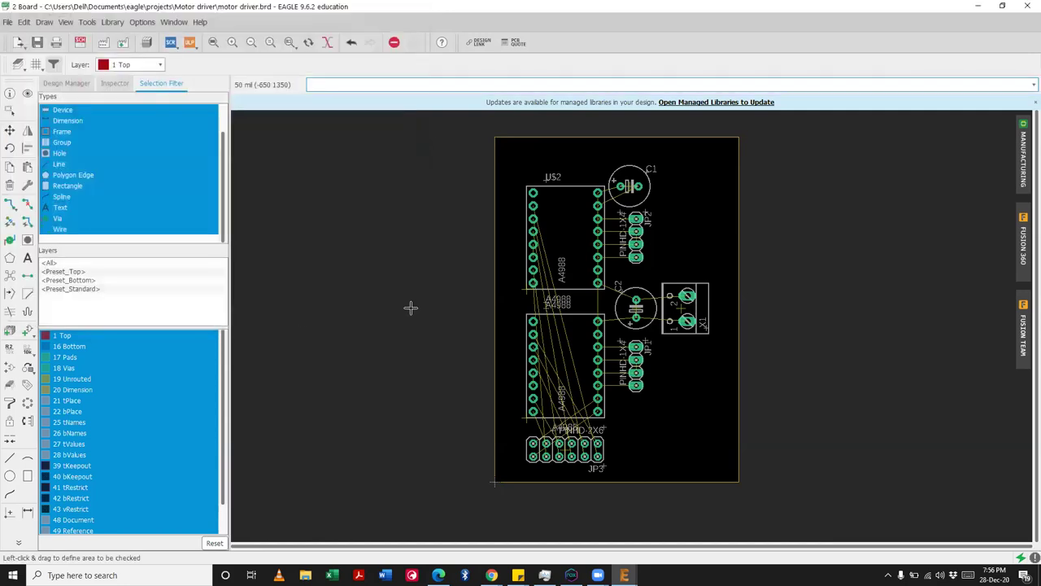
pyautogui.click(86, 22)
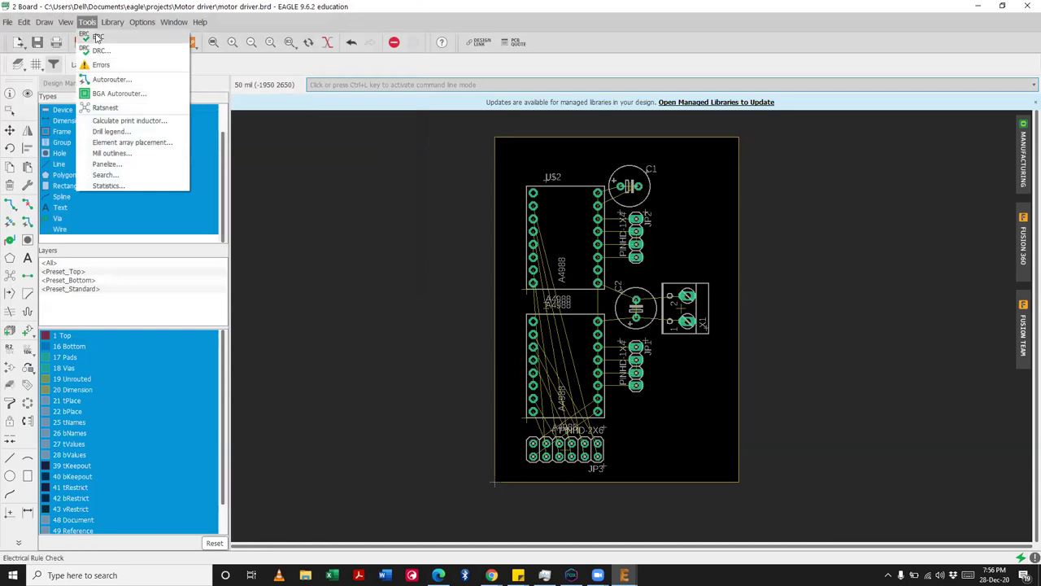
pyautogui.click(112, 79)
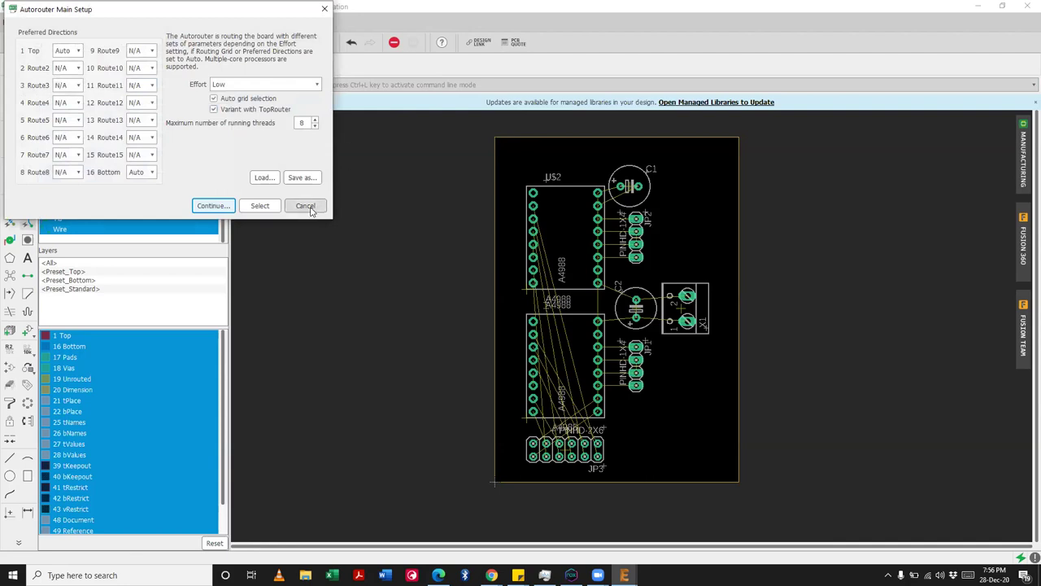
pyautogui.click(307, 208)
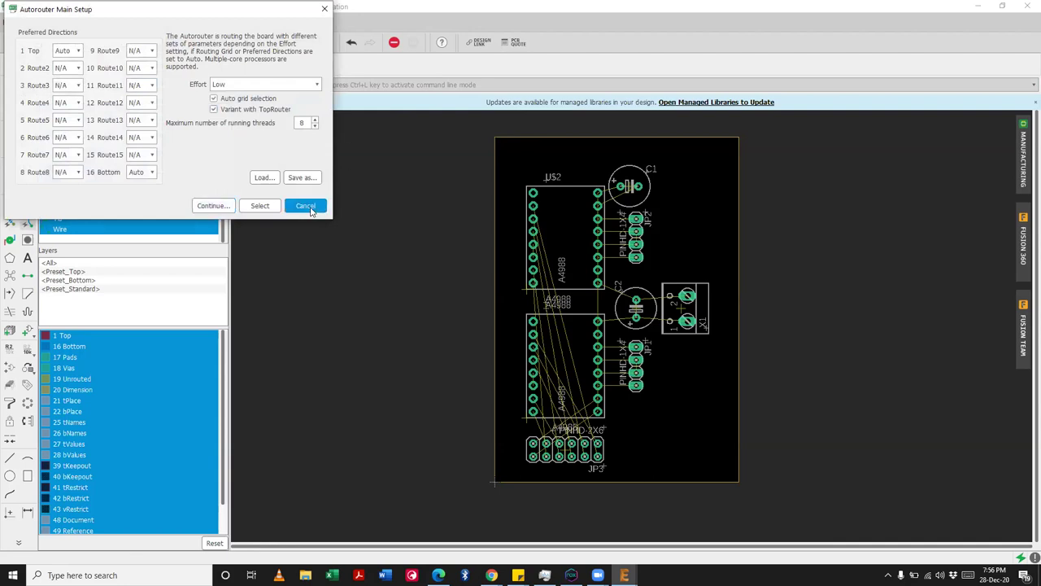
pyautogui.click(88, 22)
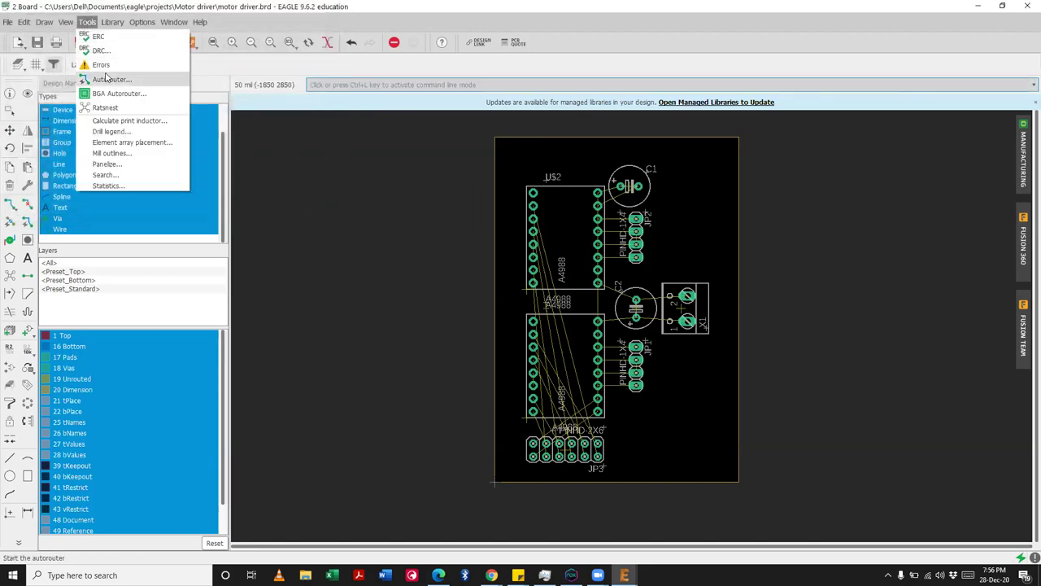
pyautogui.click(106, 75)
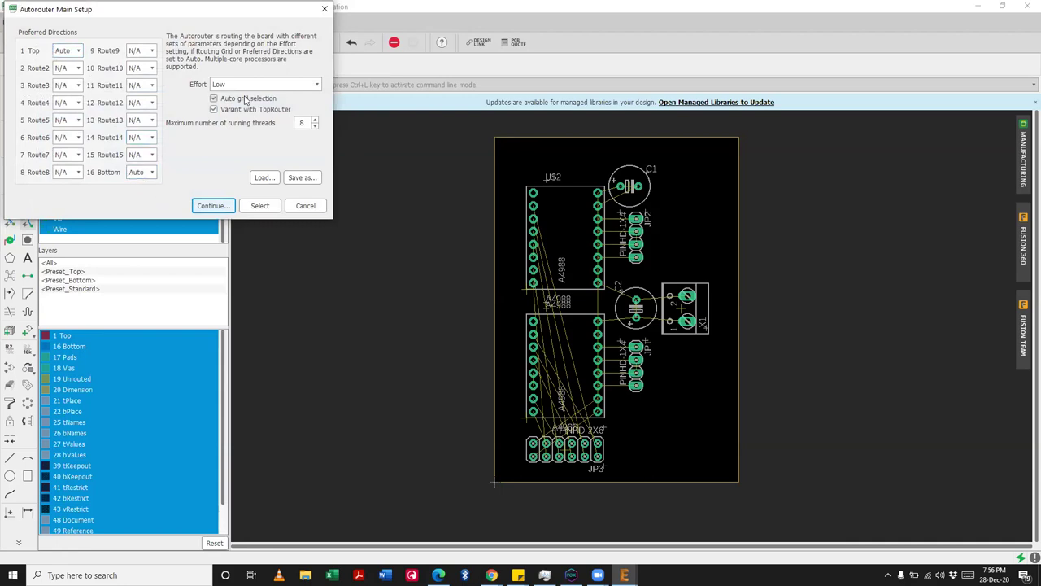
pyautogui.click(297, 86)
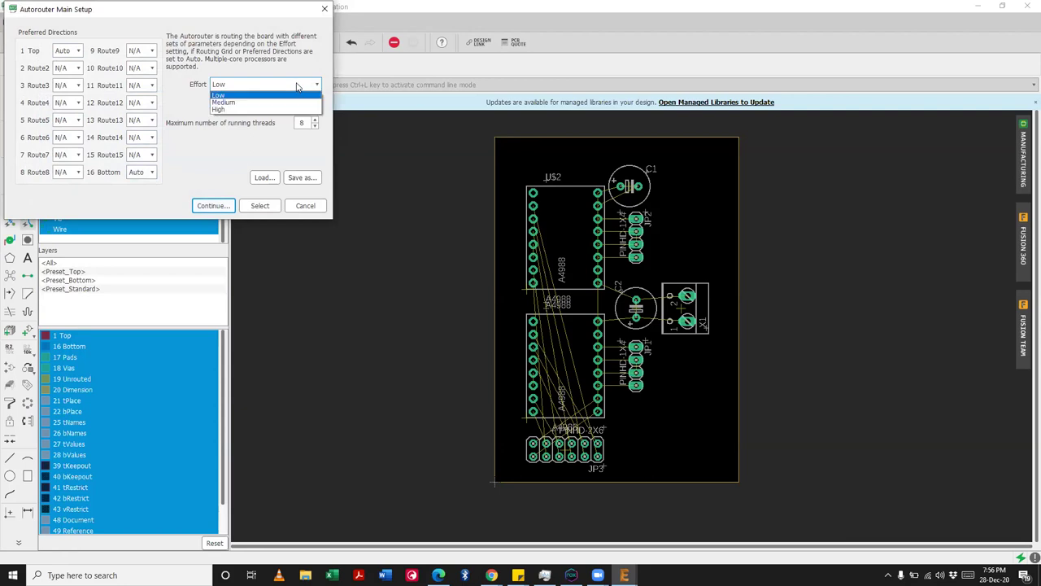
pyautogui.click(297, 95)
pyautogui.click(324, 8)
# Step: Autoroute the whole board with High effort, starting all the routing variants
pyautogui.click(85, 22)
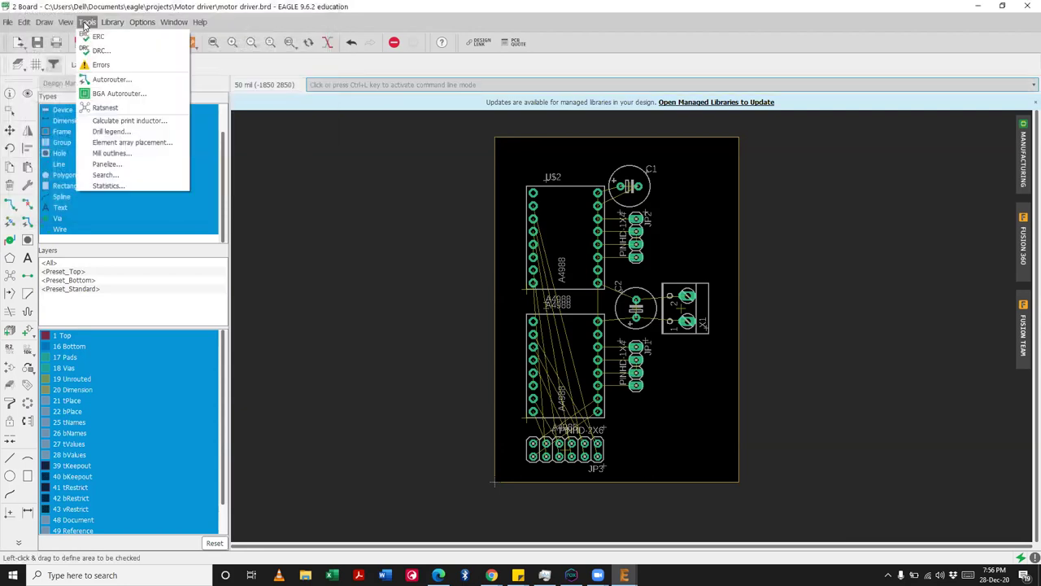
pyautogui.click(109, 80)
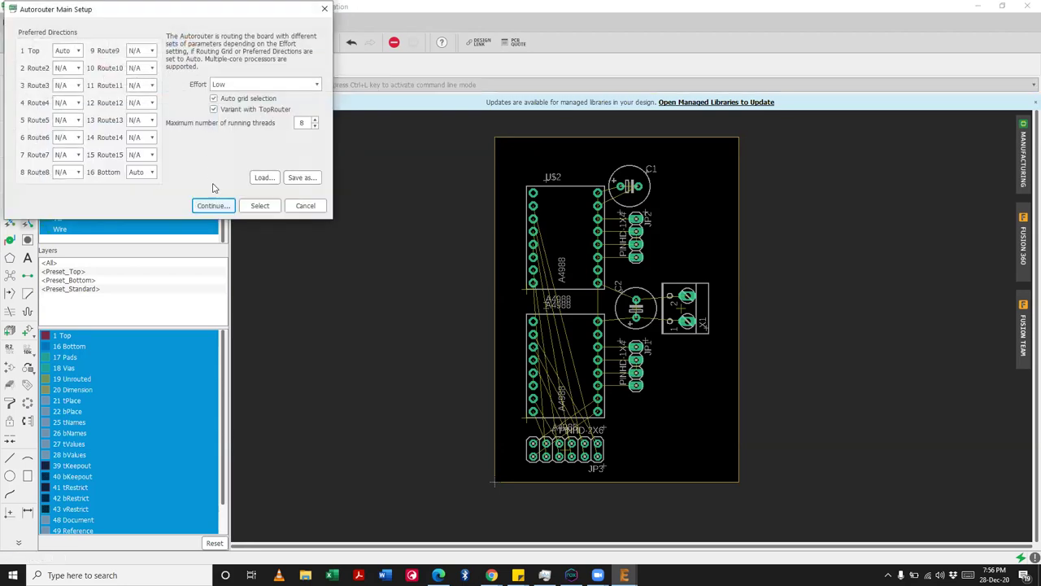
pyautogui.click(317, 84)
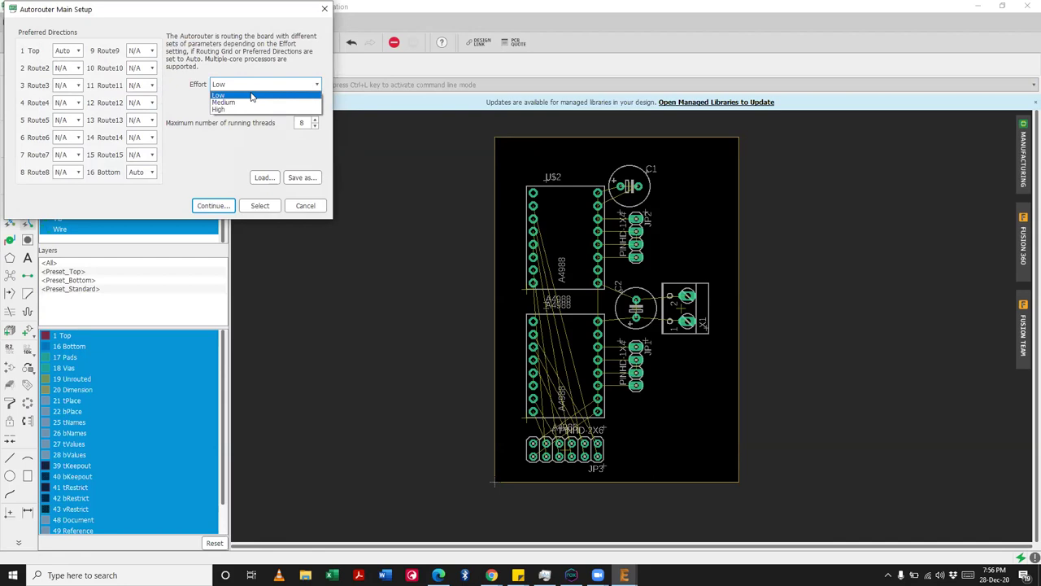
pyautogui.click(244, 109)
pyautogui.click(213, 205)
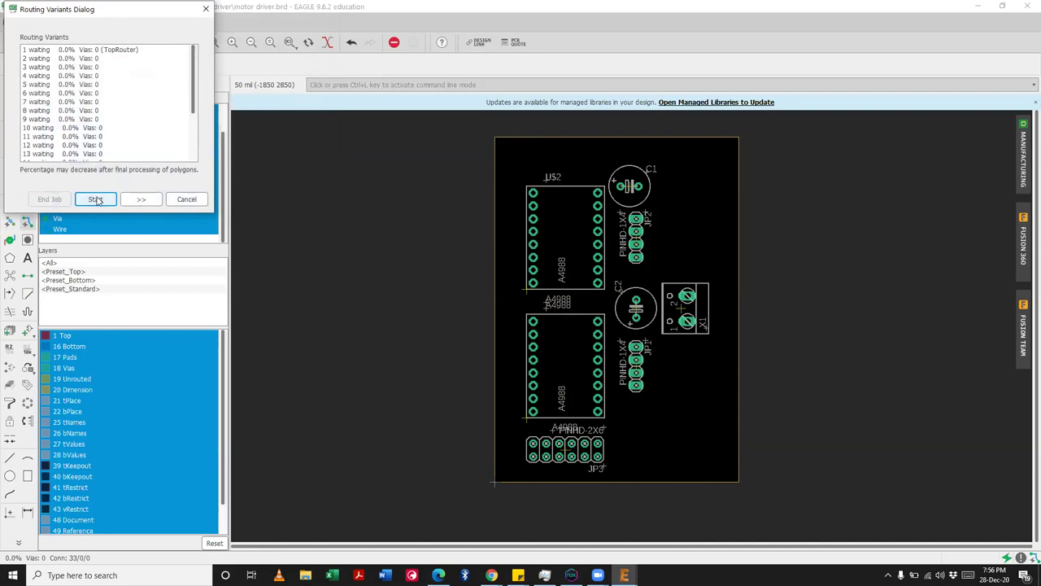
pyautogui.scroll(-3, 96, 146)
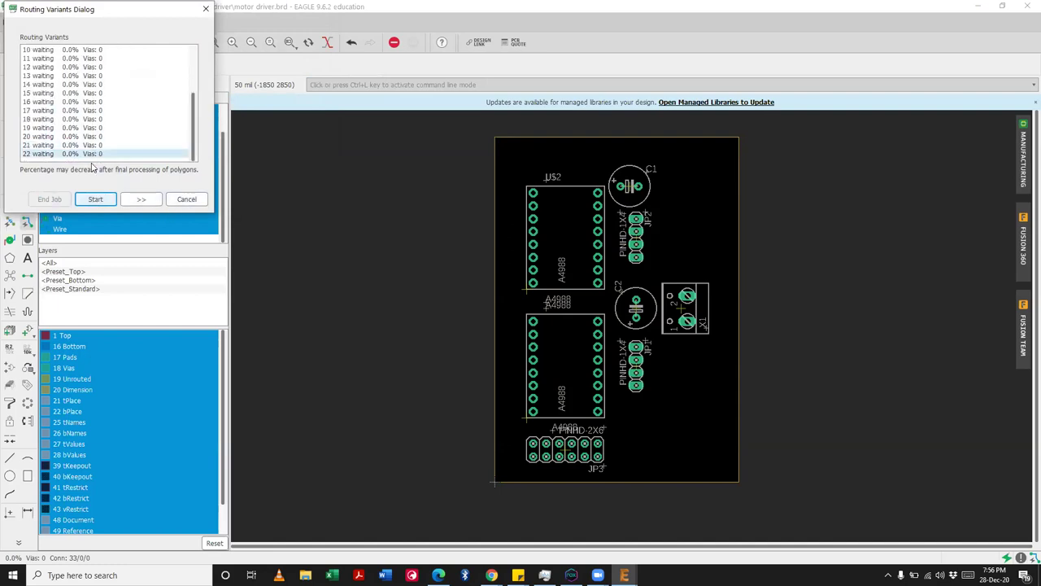
pyautogui.click(95, 200)
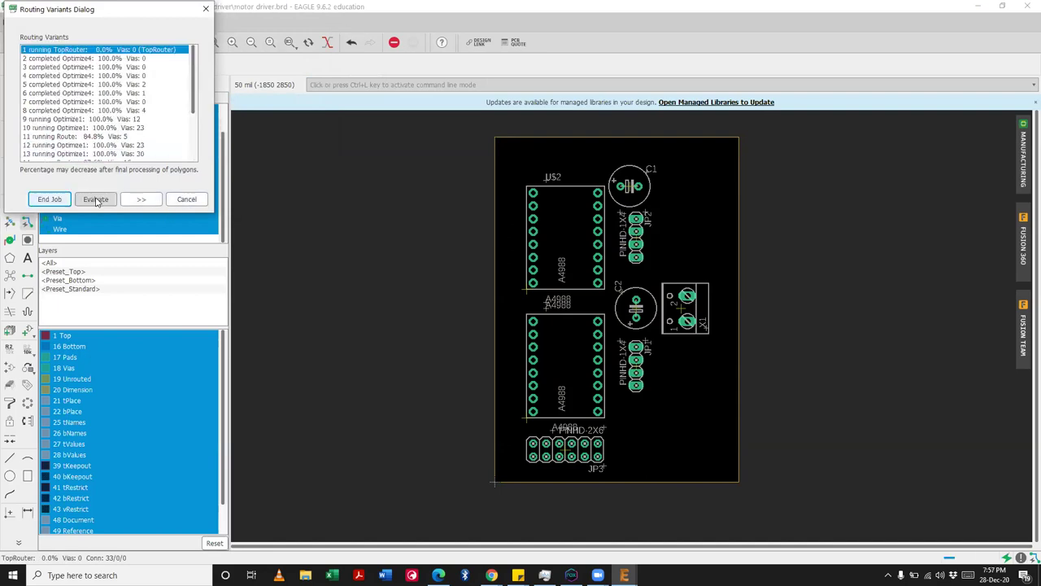
# Step: Compare the routed layouts of variants 3, 5, 7 and 8, ending with the routing job cancelled
pyautogui.click(137, 67)
pyautogui.click(135, 84)
pyautogui.click(134, 102)
pyautogui.click(136, 110)
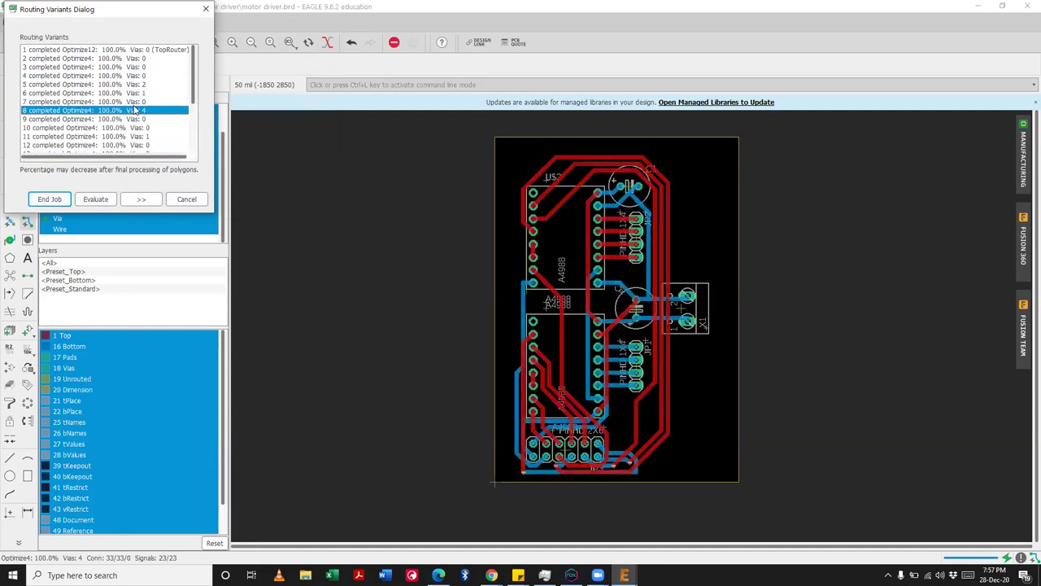
pyautogui.click(187, 199)
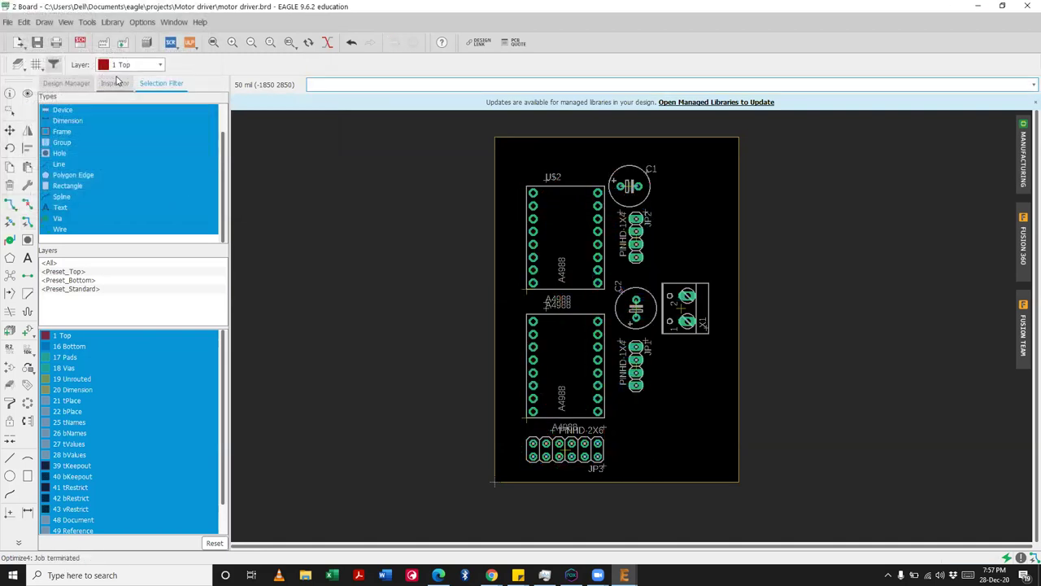
# Step: Try to start a fresh autorouter job without continuing the existing one, and save the board
pyautogui.click(88, 23)
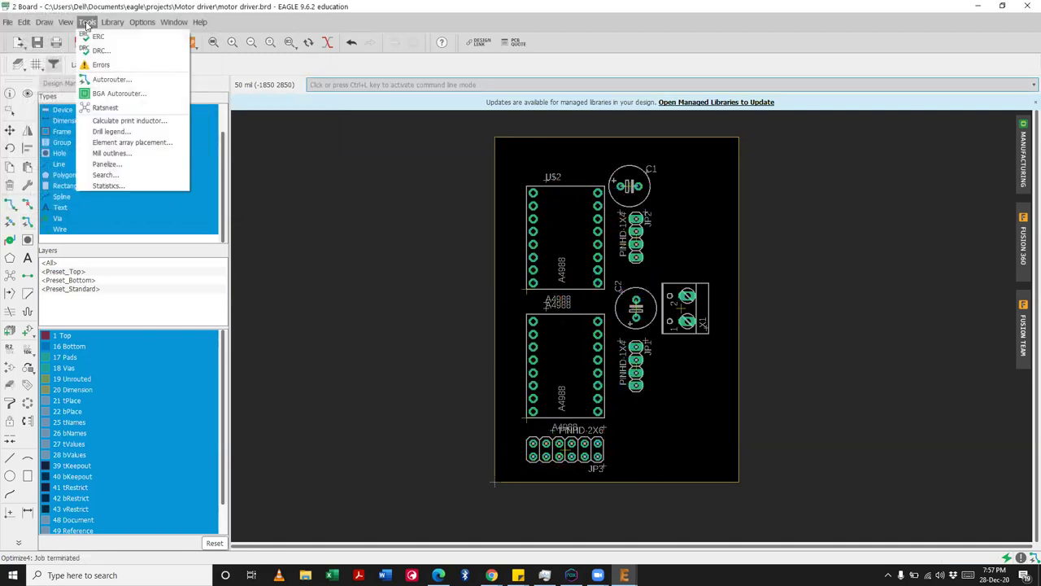
pyautogui.click(102, 79)
pyautogui.click(186, 151)
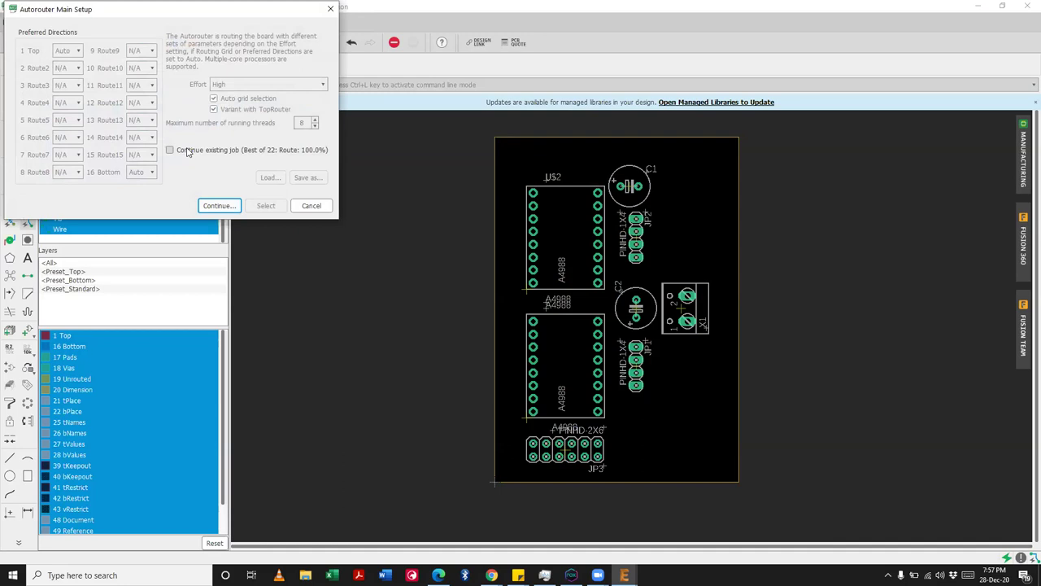
pyautogui.click(234, 202)
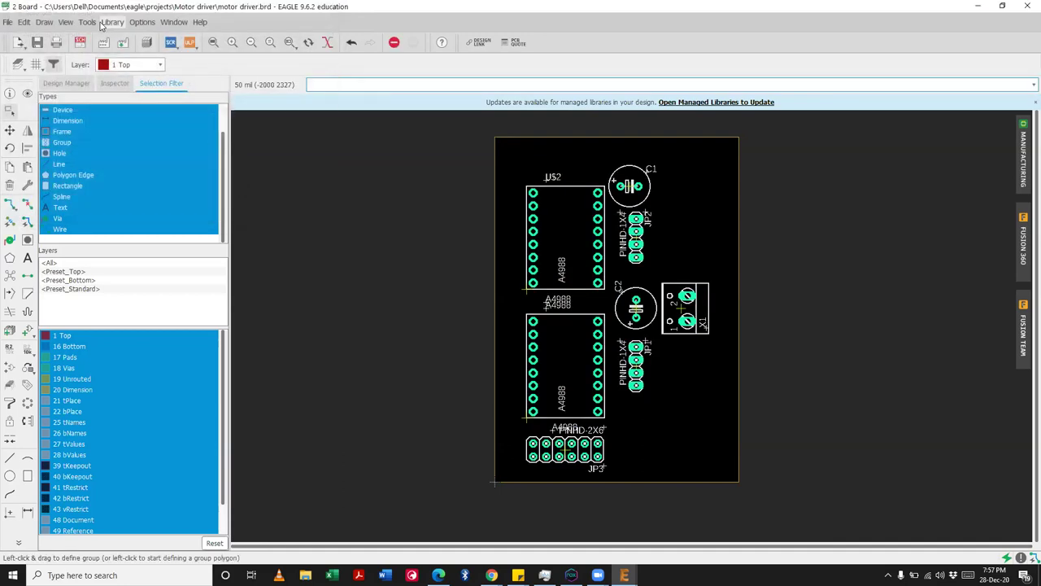
pyautogui.click(38, 44)
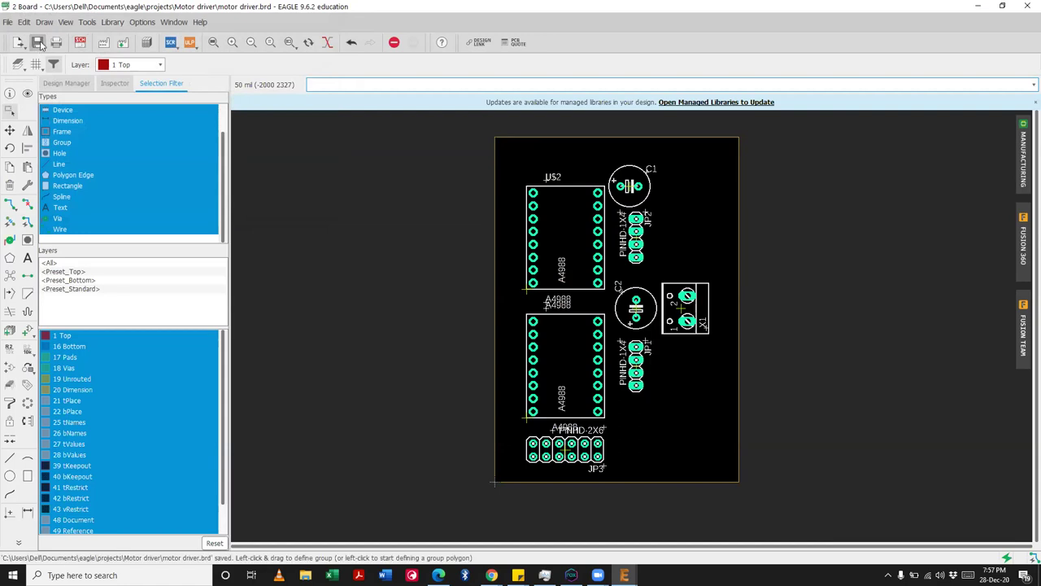
# Step: Open the autorouter's routing variants with continuation of the existing job turned off, and cancel them without starting
pyautogui.click(86, 22)
pyautogui.click(104, 83)
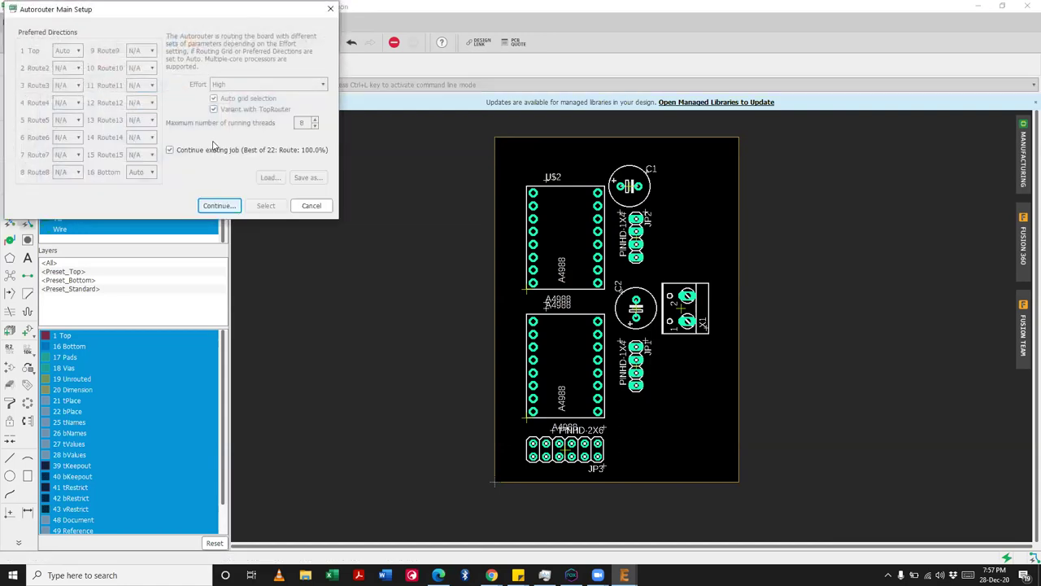
pyautogui.click(199, 151)
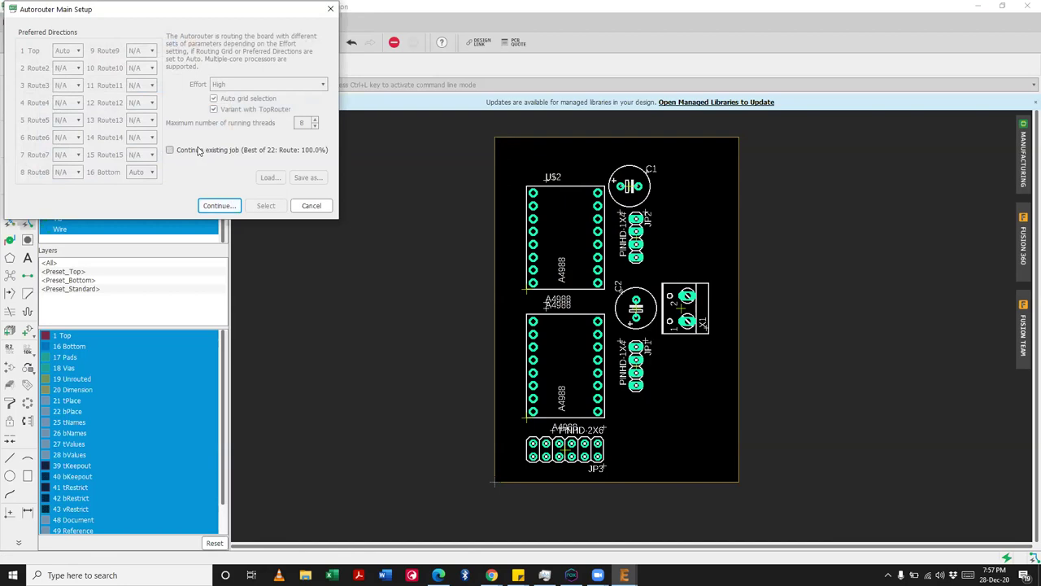
pyautogui.click(218, 205)
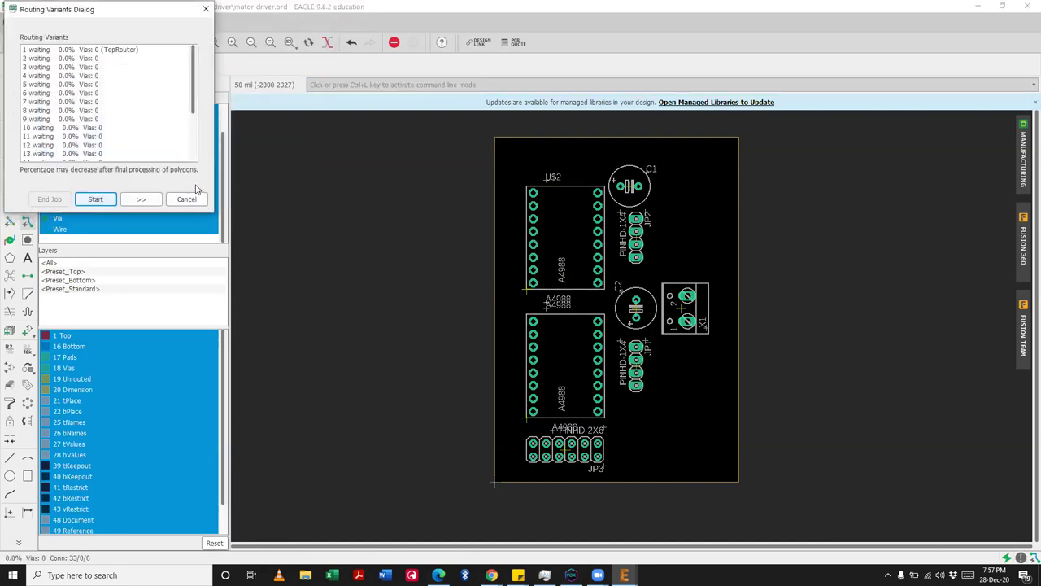
pyautogui.click(187, 198)
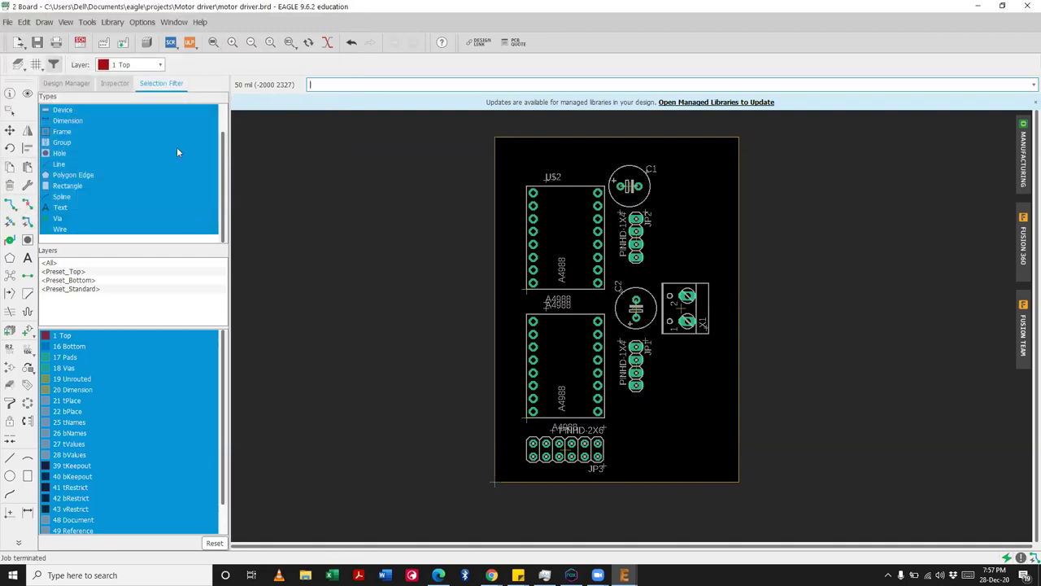
# Step: Try to continue the autorouter job with the Top layer's preferred direction set to N/A, back out, and save the board
pyautogui.click(87, 22)
pyautogui.click(109, 79)
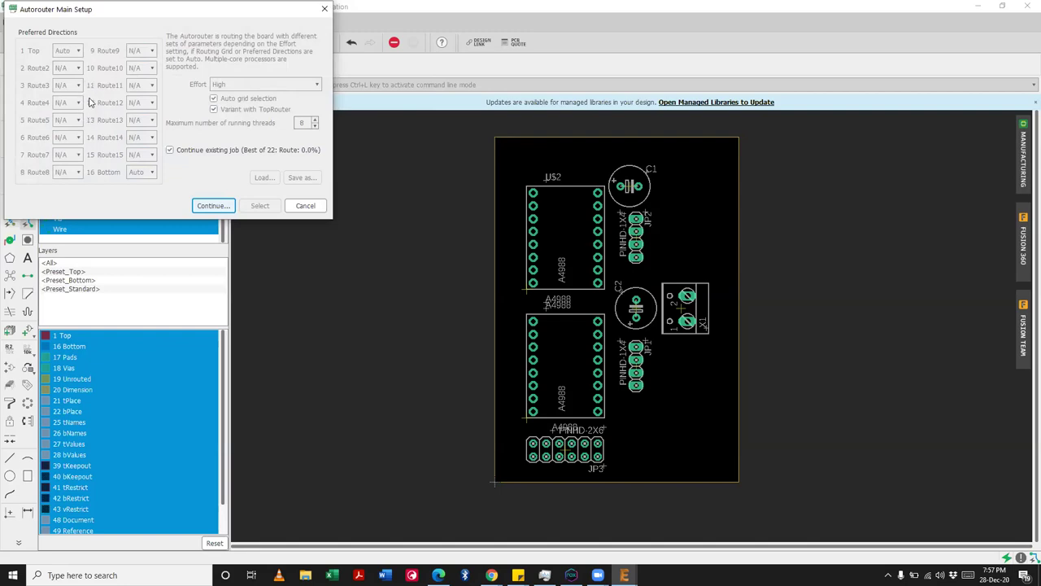
pyautogui.click(190, 153)
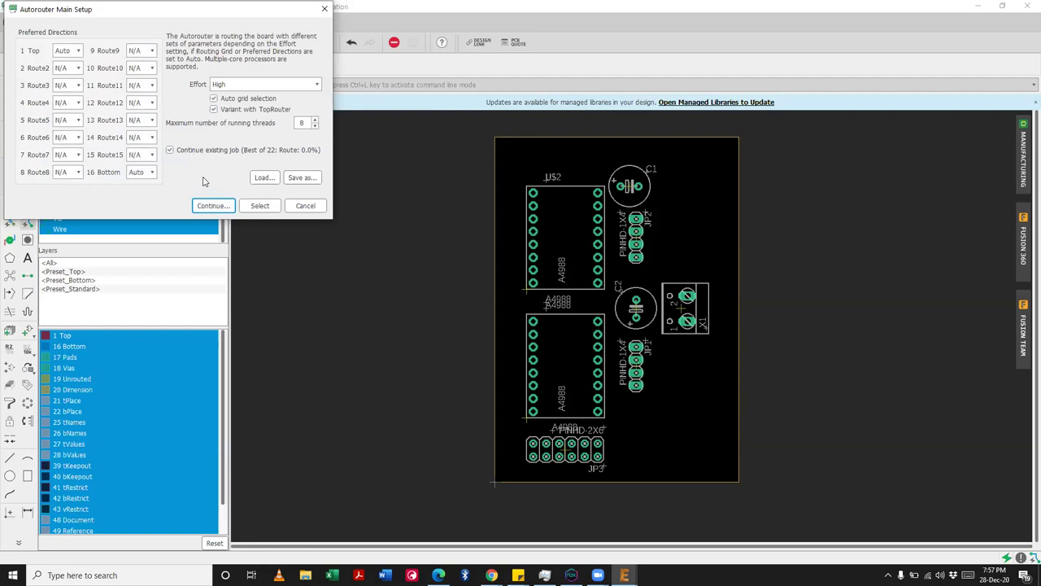
pyautogui.click(73, 53)
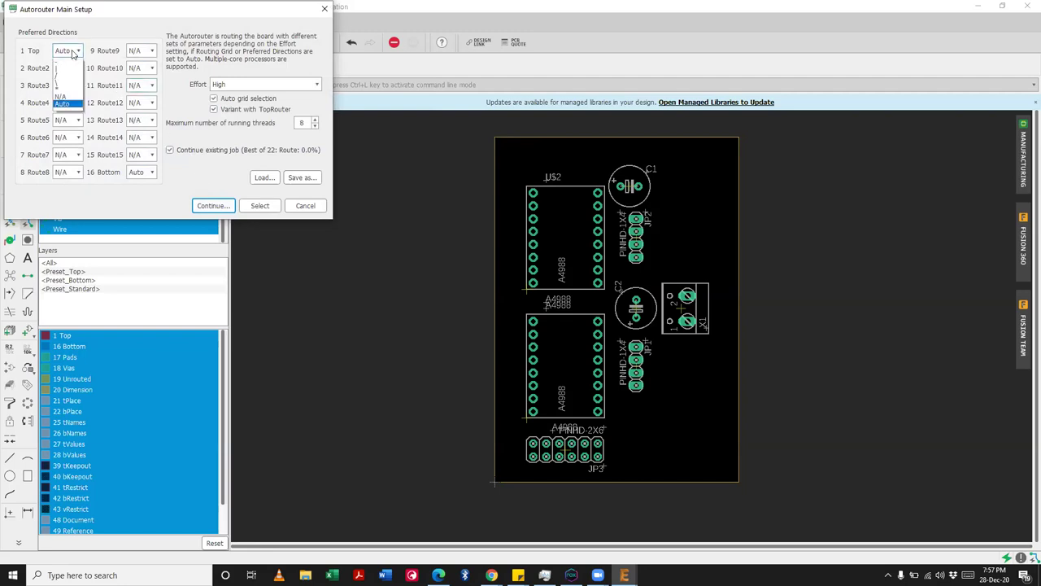
pyautogui.click(65, 98)
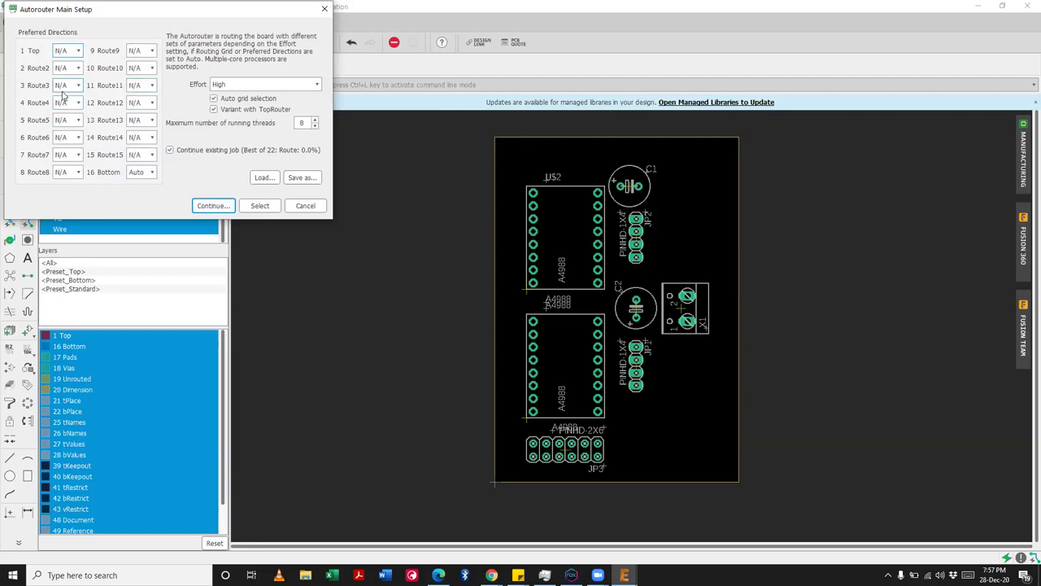
pyautogui.click(213, 205)
pyautogui.click(320, 233)
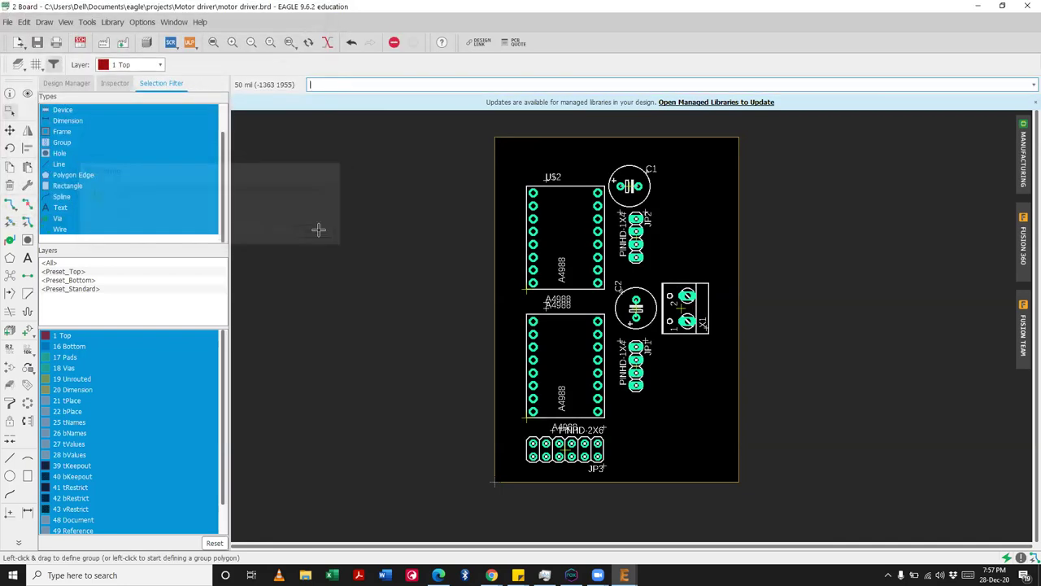
pyautogui.hotkey('ctrl', 's')
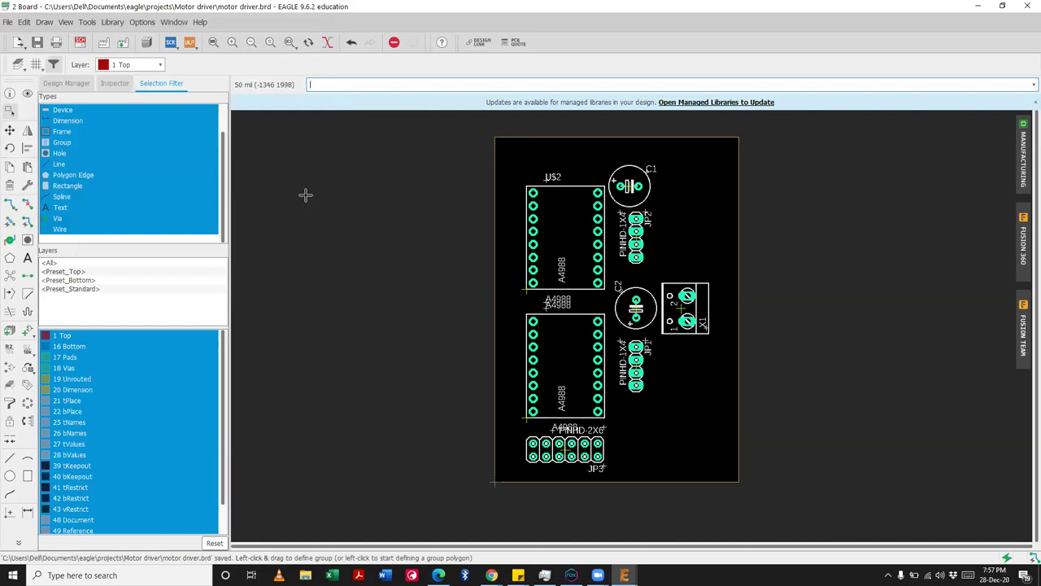
# Step: Reopen the autorouter setup, keep continuing the existing job, and set the Top layer's preferred direction to N/A again
pyautogui.click(86, 22)
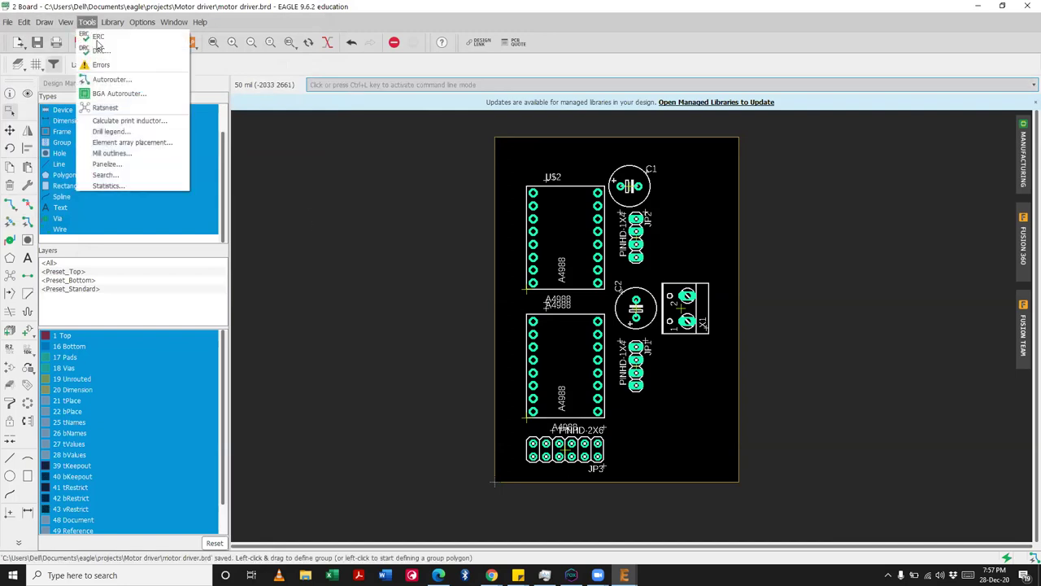
pyautogui.click(105, 78)
pyautogui.click(207, 152)
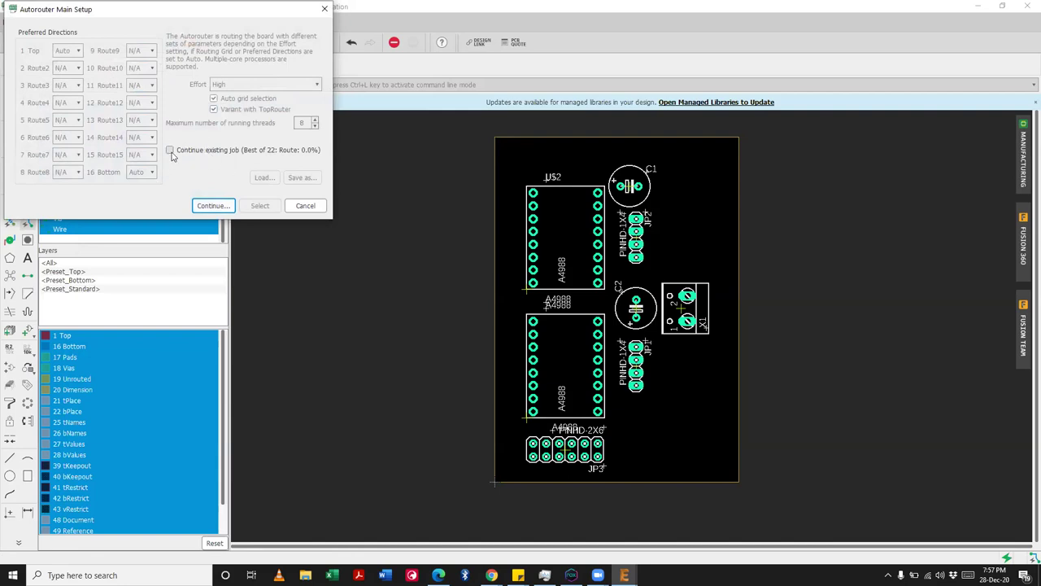
pyautogui.click(171, 153)
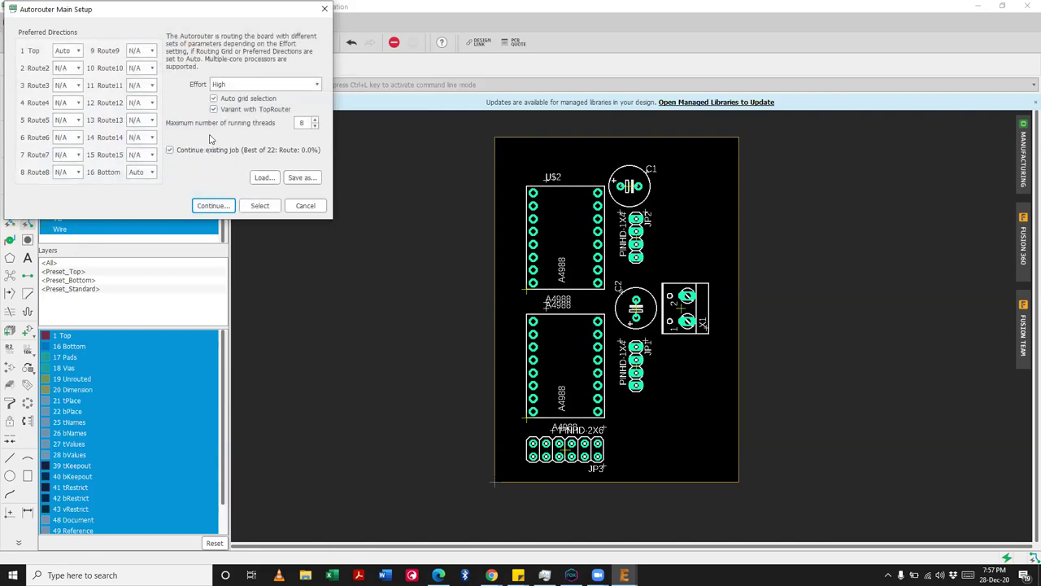
pyautogui.click(67, 50)
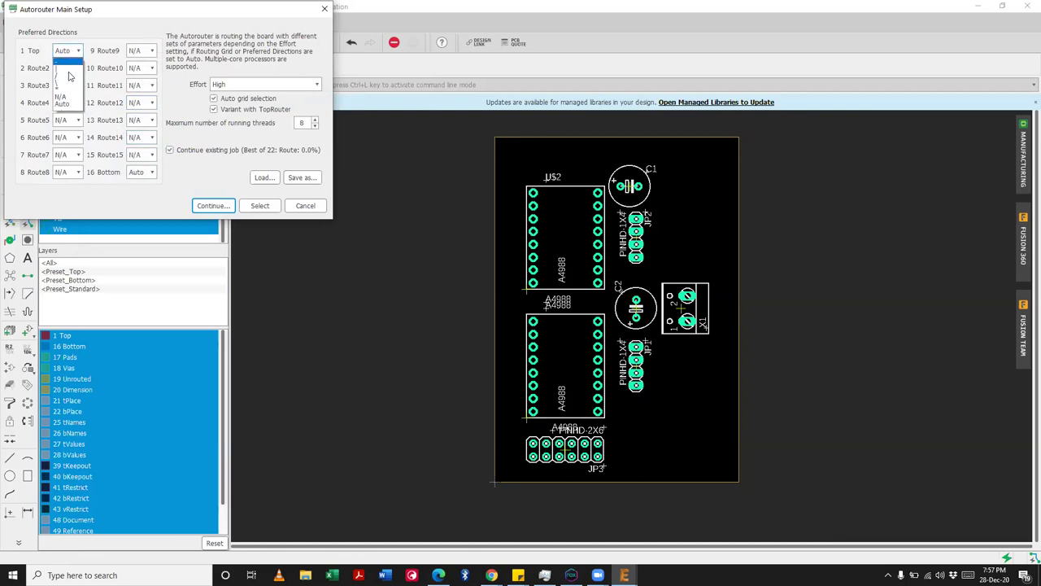
pyautogui.click(63, 97)
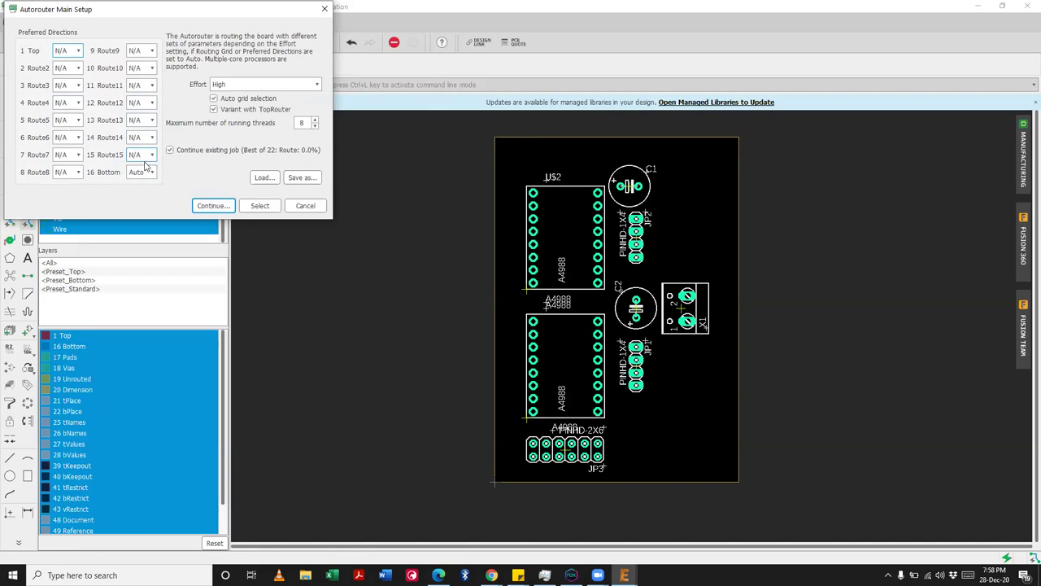
pyautogui.click(148, 173)
# Step: Try to continue the bottom-only routing job by accepting the differing-boards warnings, and finally decline to cancel the job
pyautogui.click(220, 207)
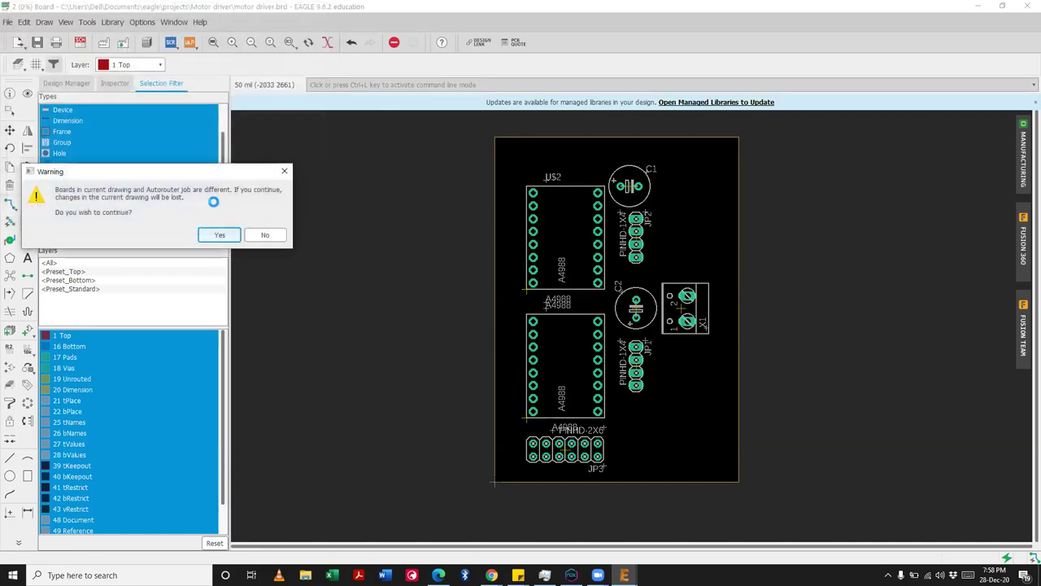
pyautogui.click(212, 233)
pyautogui.click(211, 234)
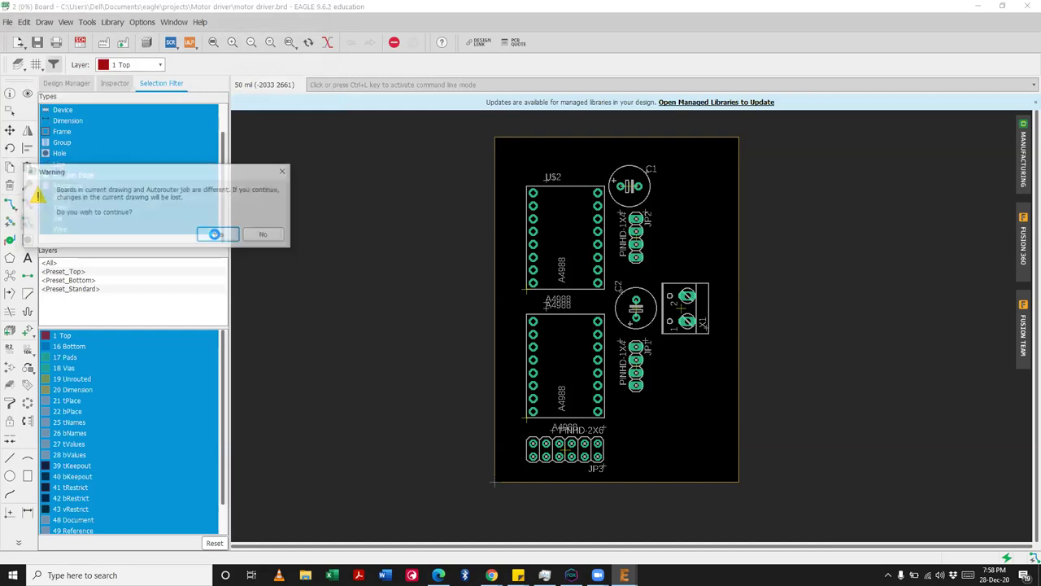
pyautogui.click(213, 234)
pyautogui.click(214, 233)
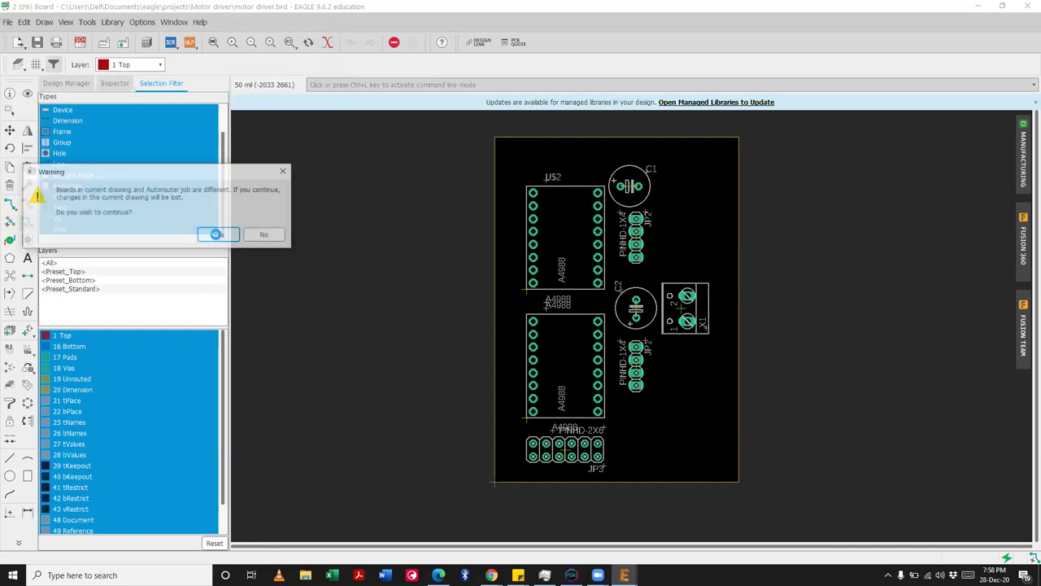
pyautogui.click(263, 234)
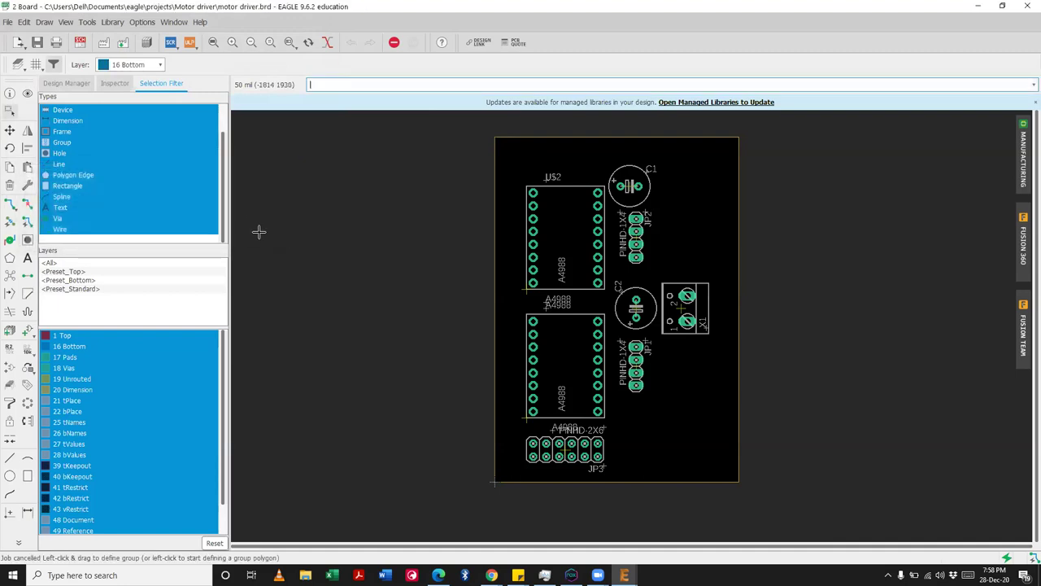
# Step: Try to resume the existing autorouter job once more, and decline to overwrite the current drawing
pyautogui.click(87, 22)
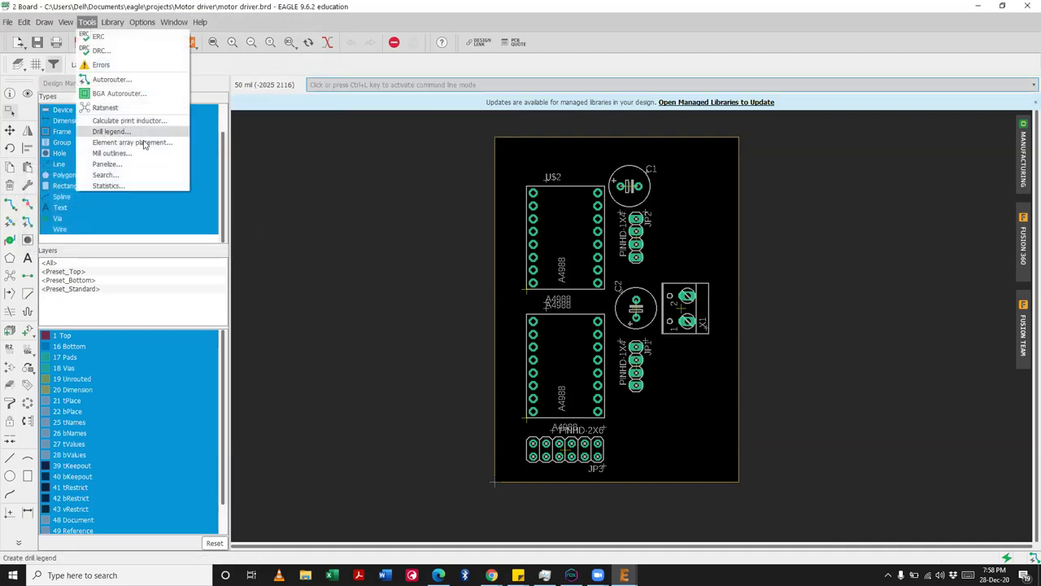
pyautogui.click(110, 79)
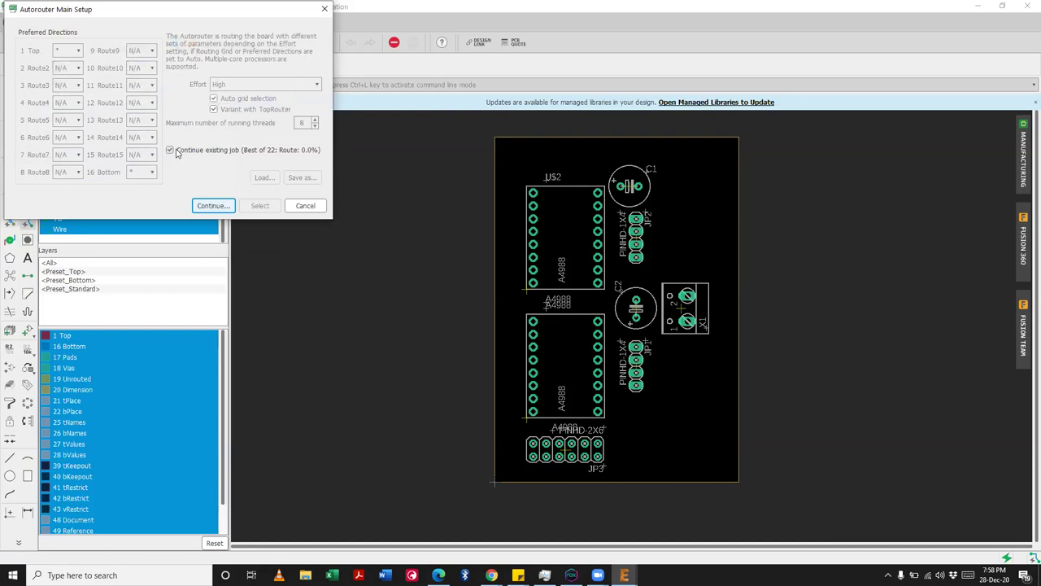
pyautogui.click(211, 206)
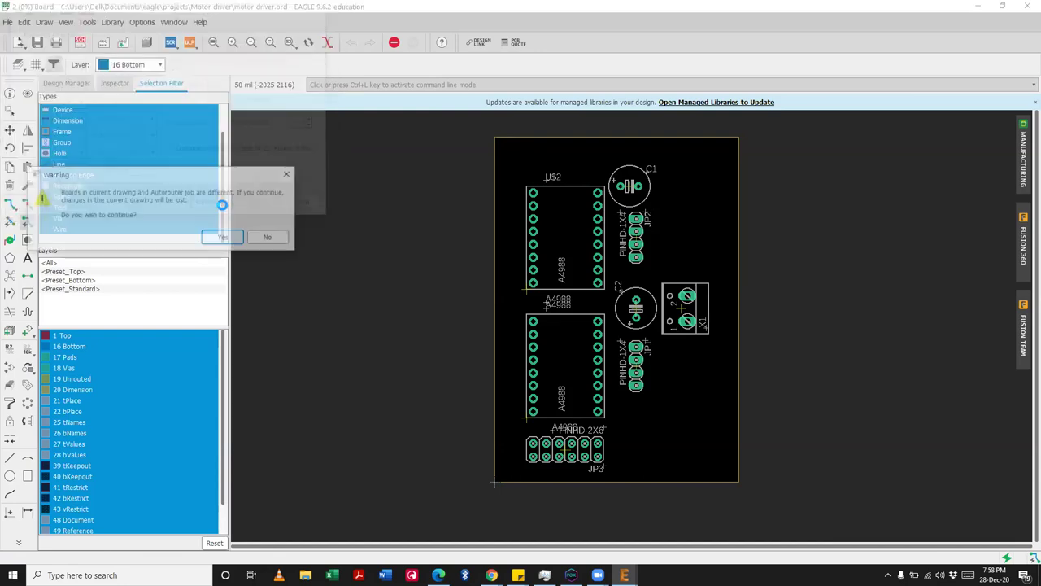
pyautogui.click(274, 238)
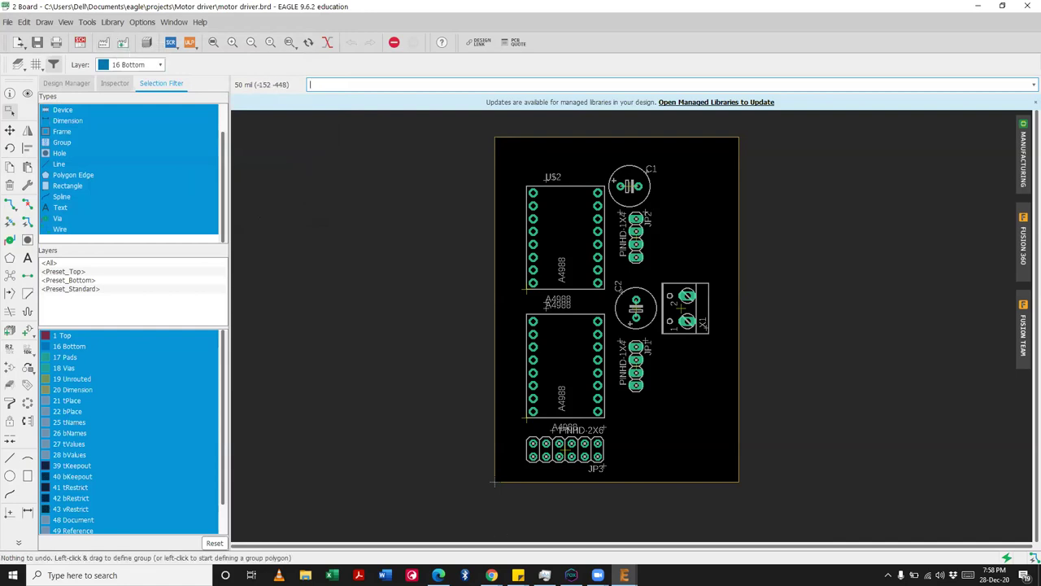
# Step: Switch to File Explorer, open the folder containing motor driver.sch, and maximize the window
pyautogui.click(305, 576)
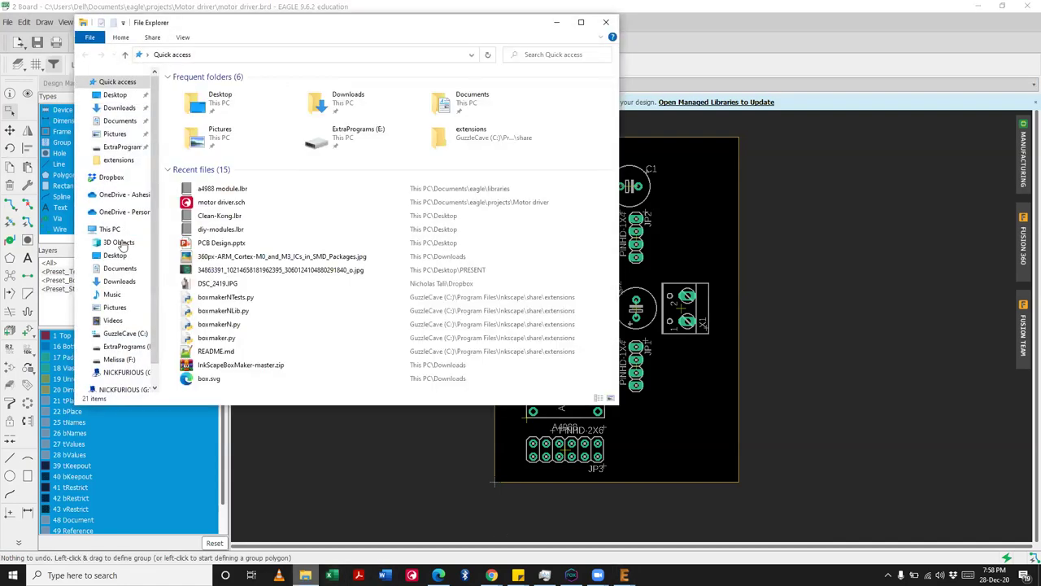
pyautogui.click(225, 207)
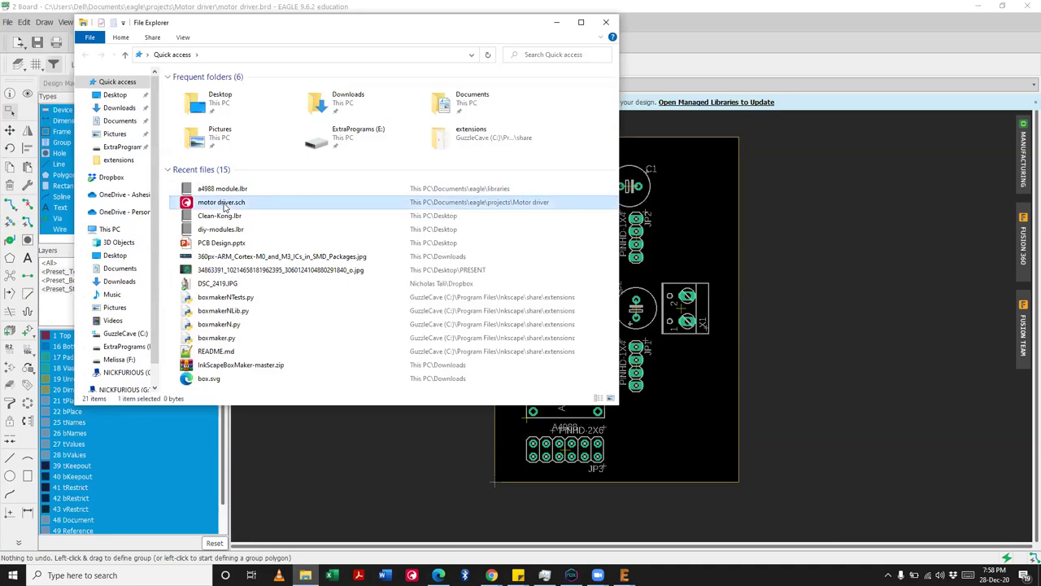
pyautogui.rightClick(224, 207)
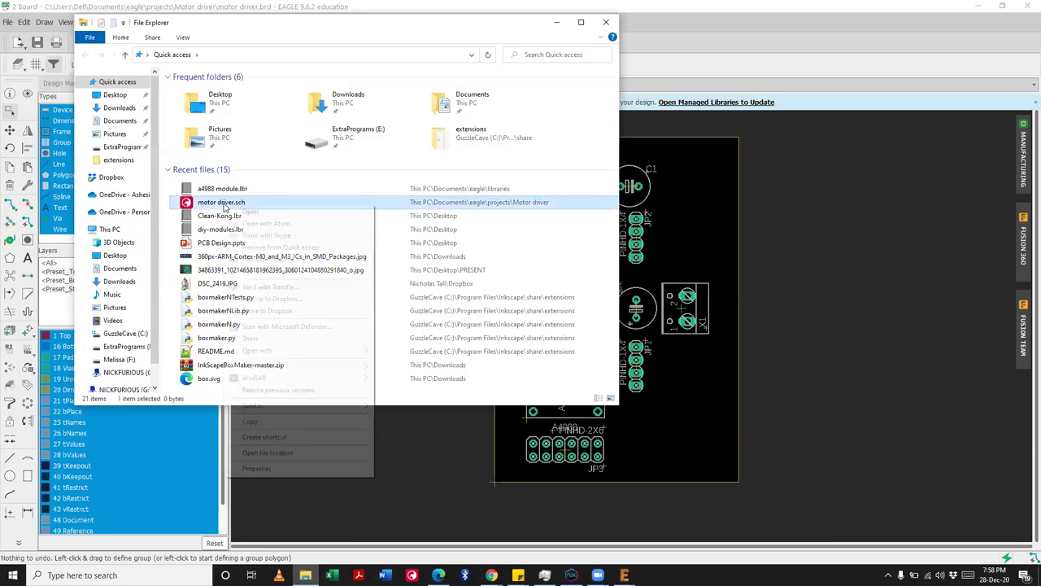
pyautogui.click(264, 452)
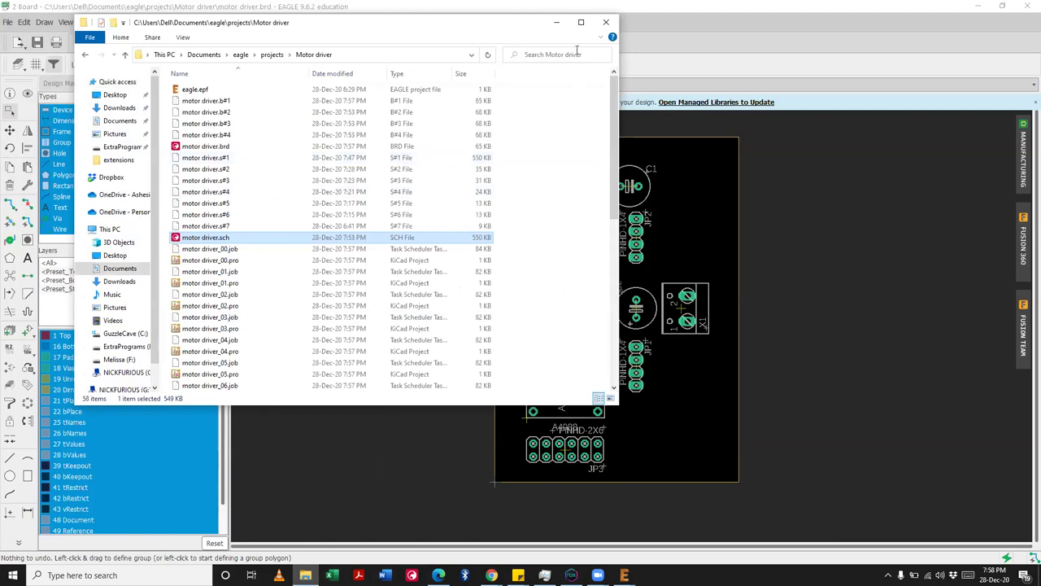
pyautogui.click(582, 24)
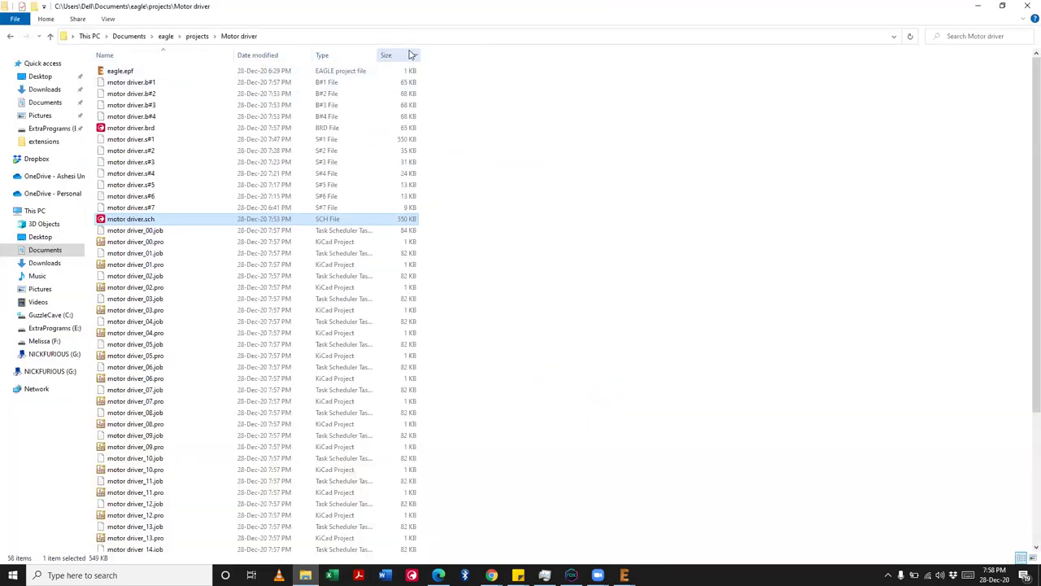
pyautogui.click(162, 55)
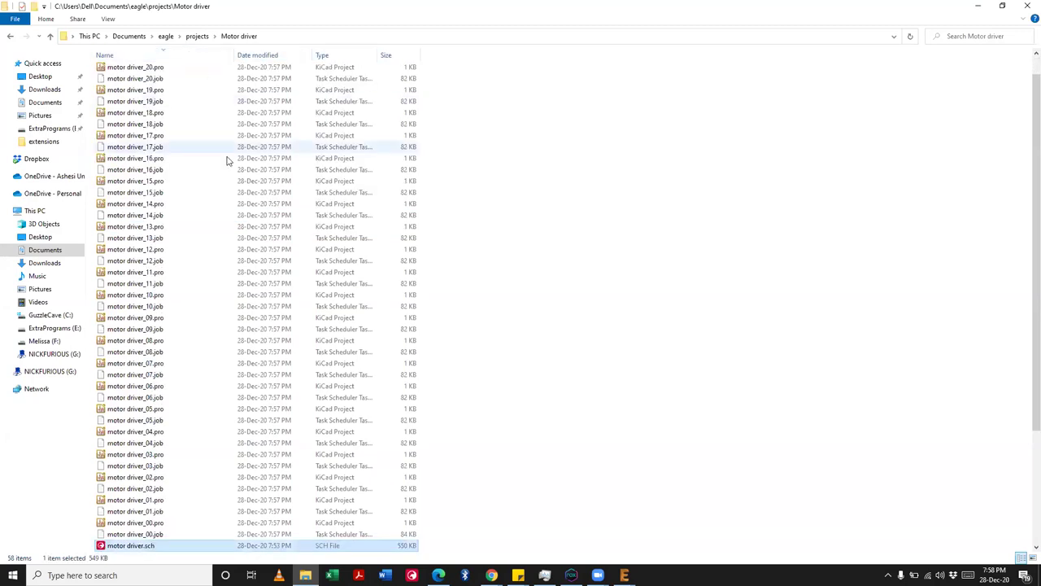
pyautogui.click(164, 376)
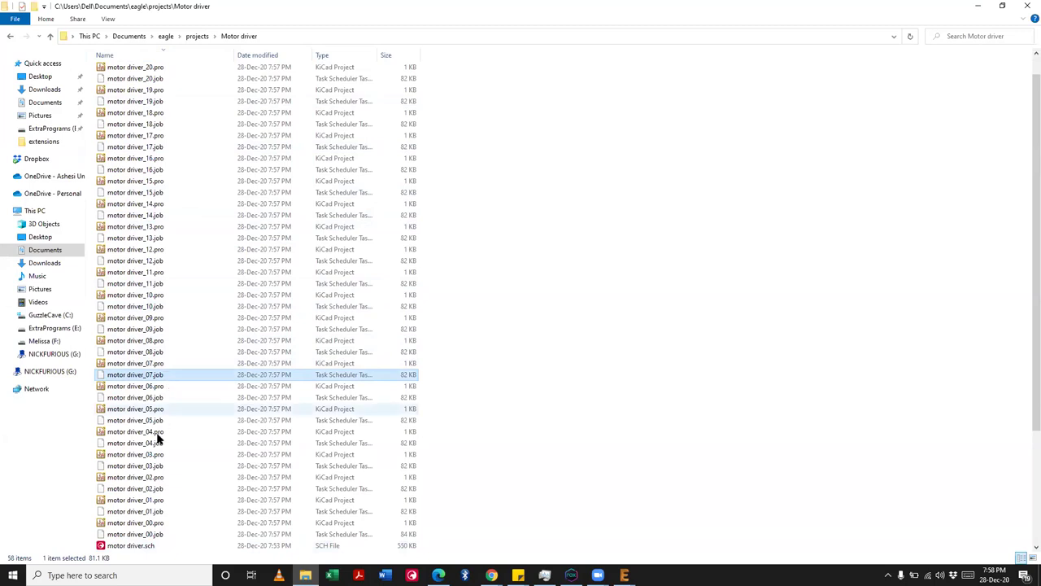
pyautogui.keyDown('ctrl'); pyautogui.click(154, 488); pyautogui.keyUp('ctrl')
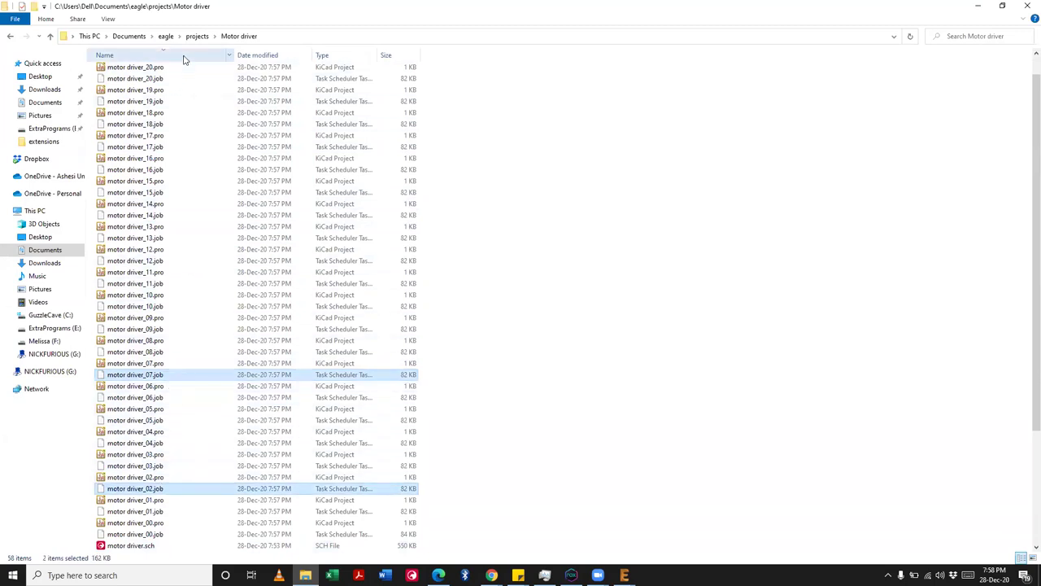
pyautogui.scroll(1, 175, 104)
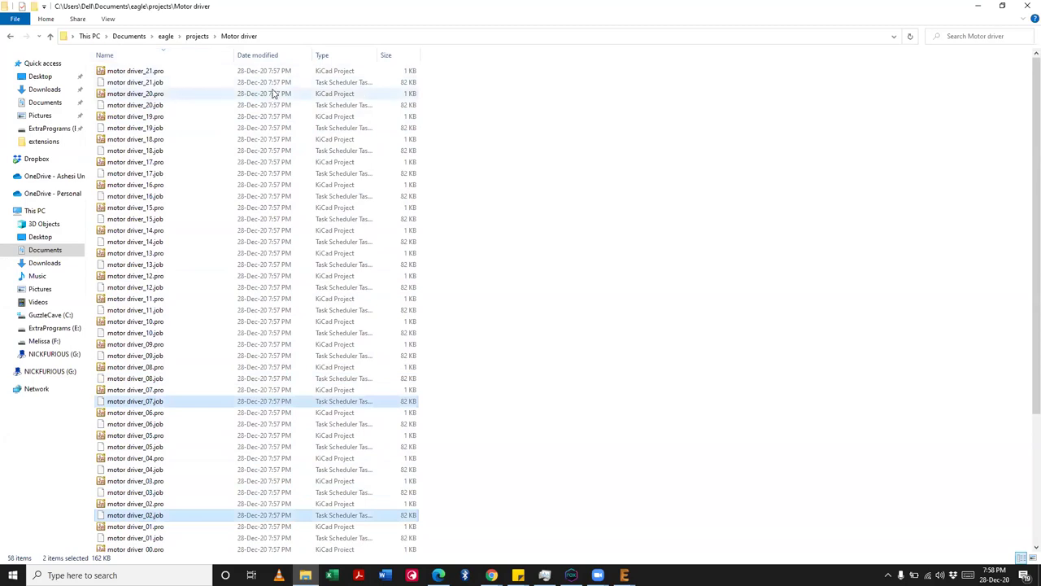
# Step: Sort the Motor driver folder by file type and delete all job files from motor driver_00.job to motor driver_21.job
pyautogui.click(343, 55)
pyautogui.scroll(-4, 337, 405)
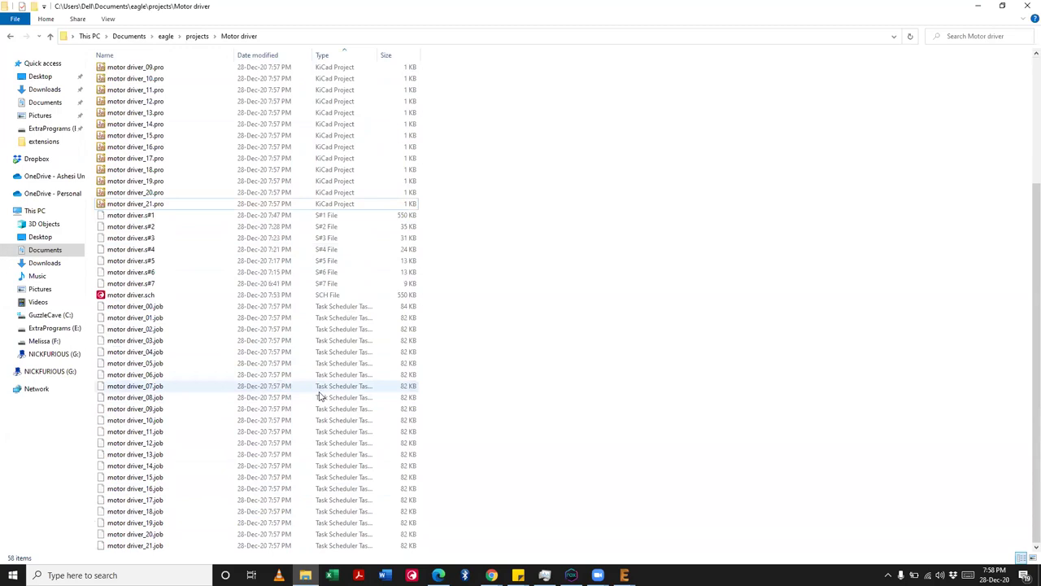
pyautogui.scroll(4, 319, 399)
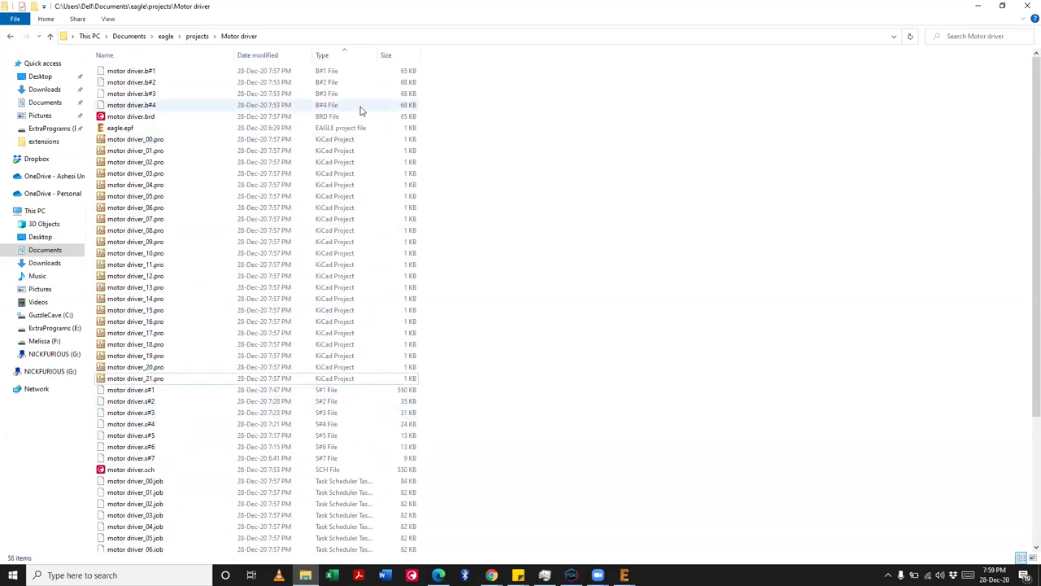
pyautogui.scroll(-4, 320, 290)
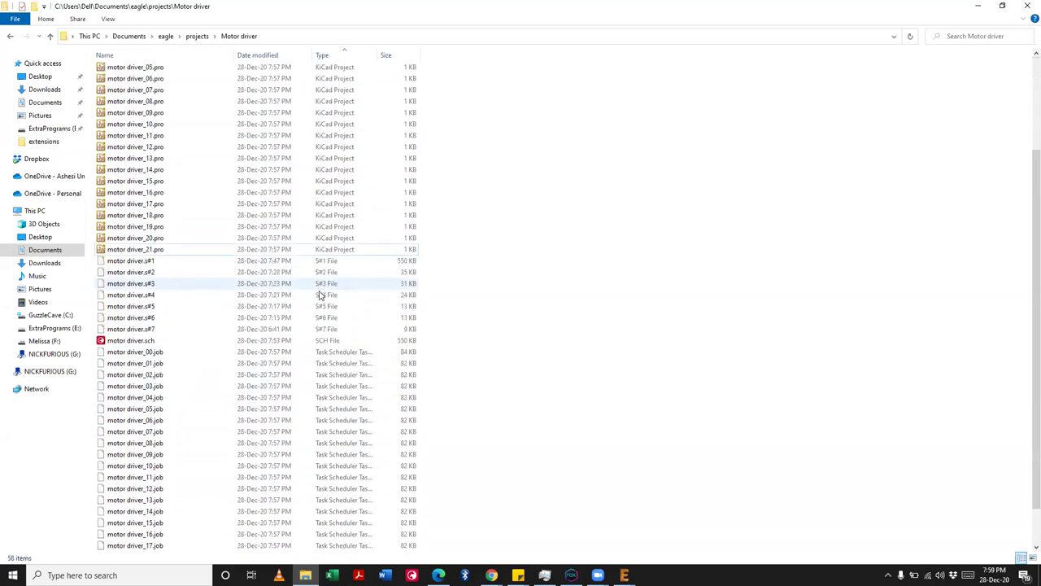
pyautogui.scroll(-1, 319, 295)
pyautogui.moveTo(439, 304); pyautogui.dragTo(185, 561)
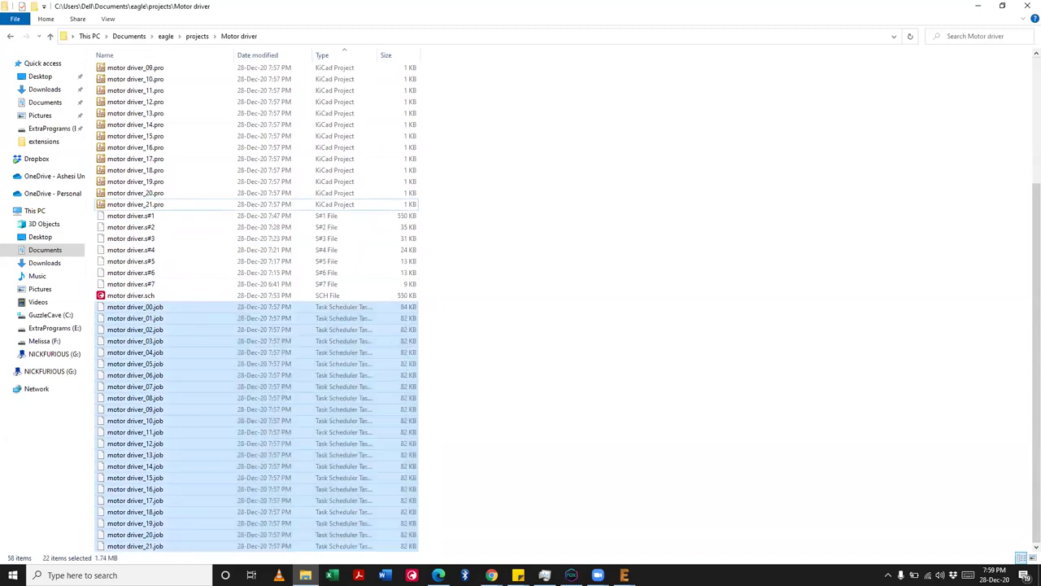
pyautogui.press('Delete')
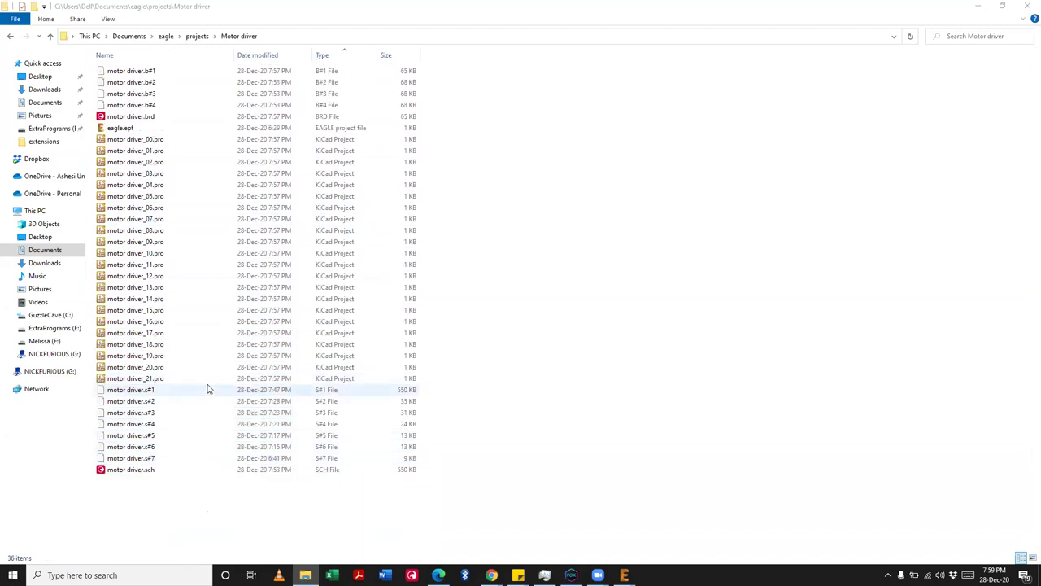
# Step: Delete eagle.epf, the .pro files from motor driver_00 to motor driver_21, and the schematic backups s#1 to s#7
pyautogui.click(149, 475)
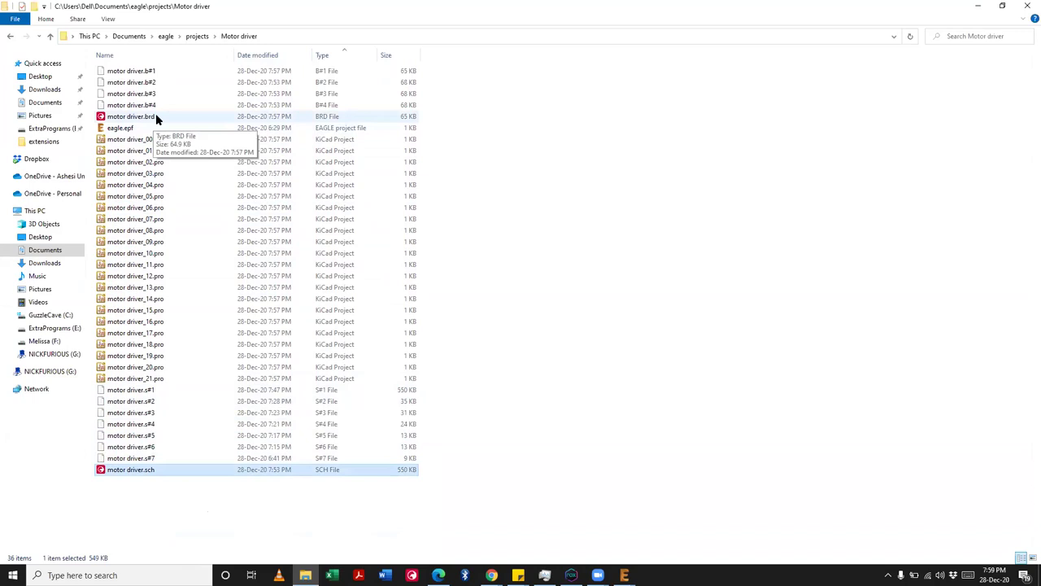
pyautogui.moveTo(429, 459); pyautogui.dragTo(203, 130)
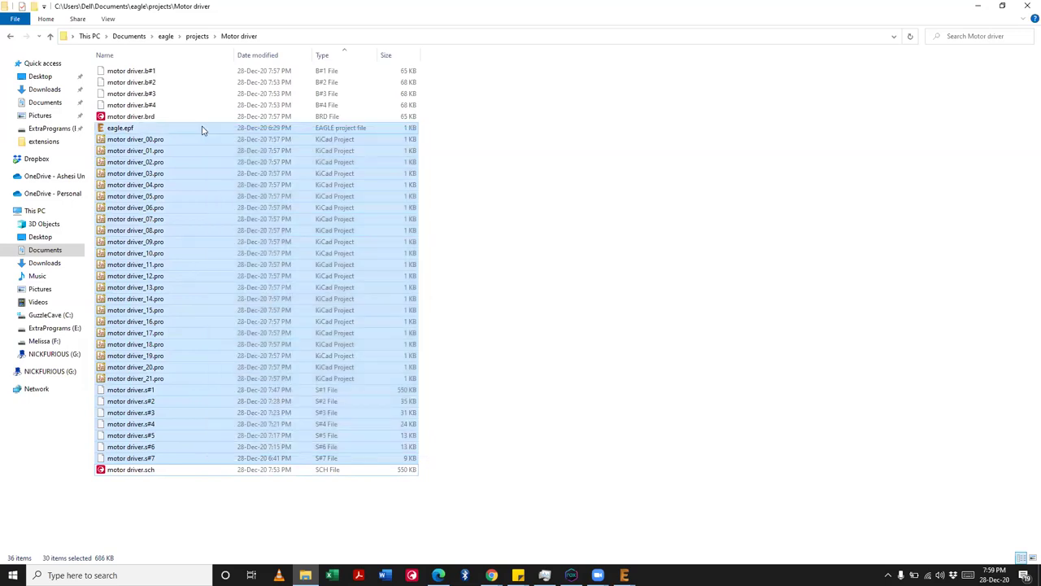
pyautogui.press('Delete')
# Step: Delete the board backups motor driver.b#1 to motor driver.b#4, keeping only the .brd and .sch files
pyautogui.click(205, 105)
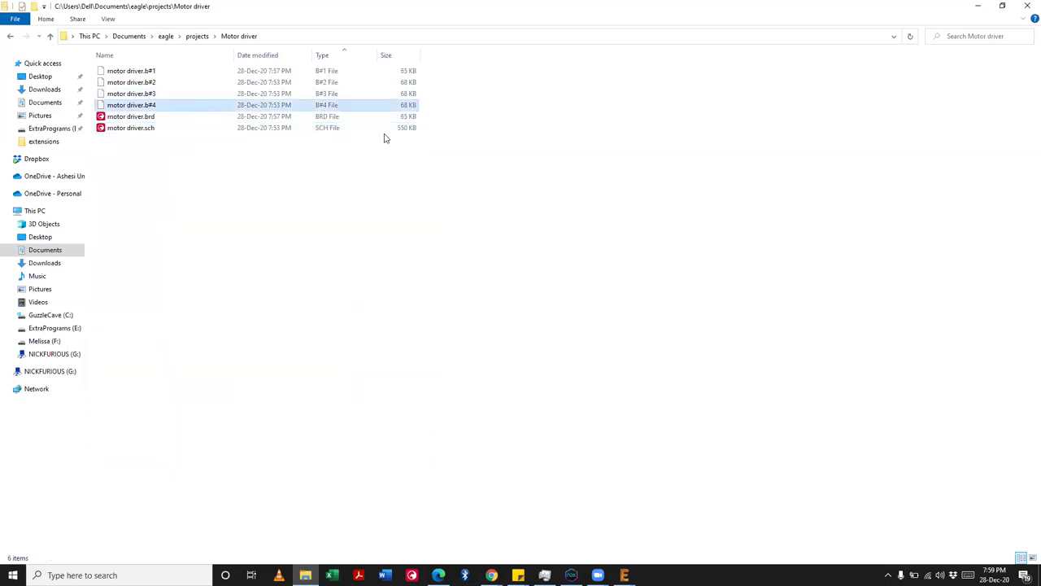
pyautogui.hotkey('shift', 'Up')
pyautogui.hotkey('shift', 'Up')
pyautogui.hotkey('shift', 'Up')
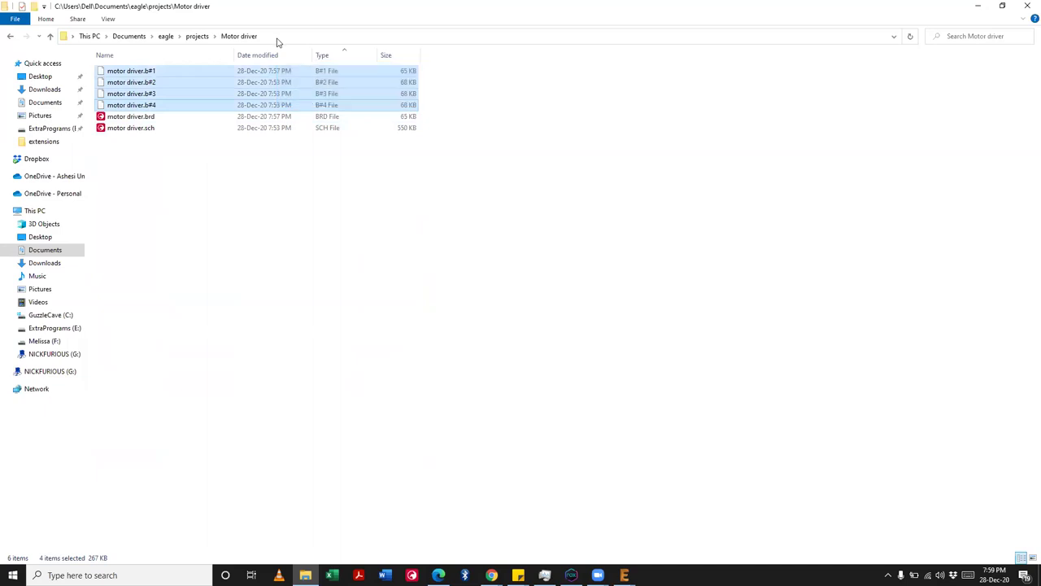
pyautogui.press('Delete')
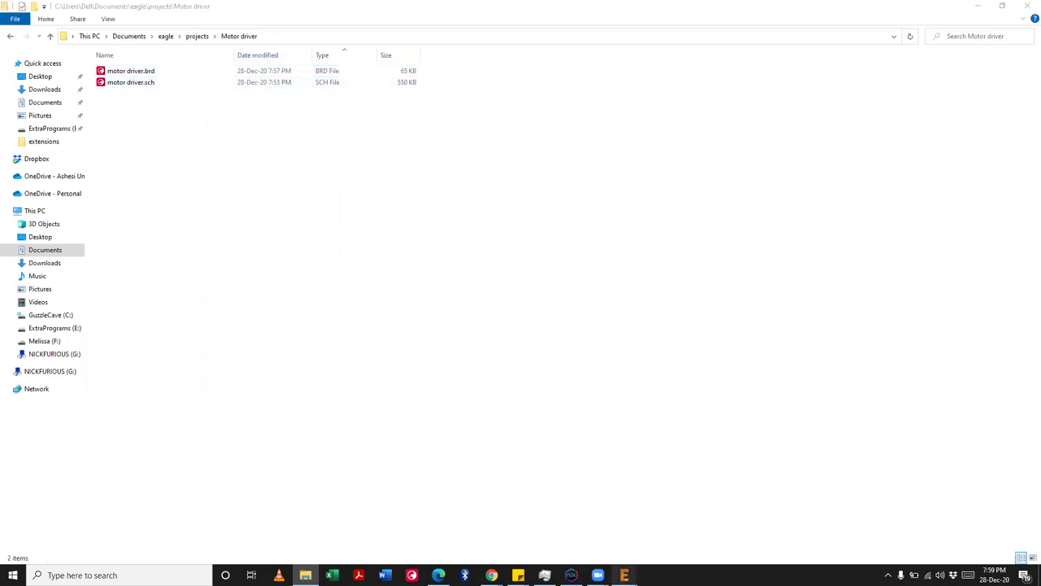
# Step: Switch to the EAGLE board window and save motor driver.brd
pyautogui.moveTo(624, 575)
pyautogui.click(739, 522)
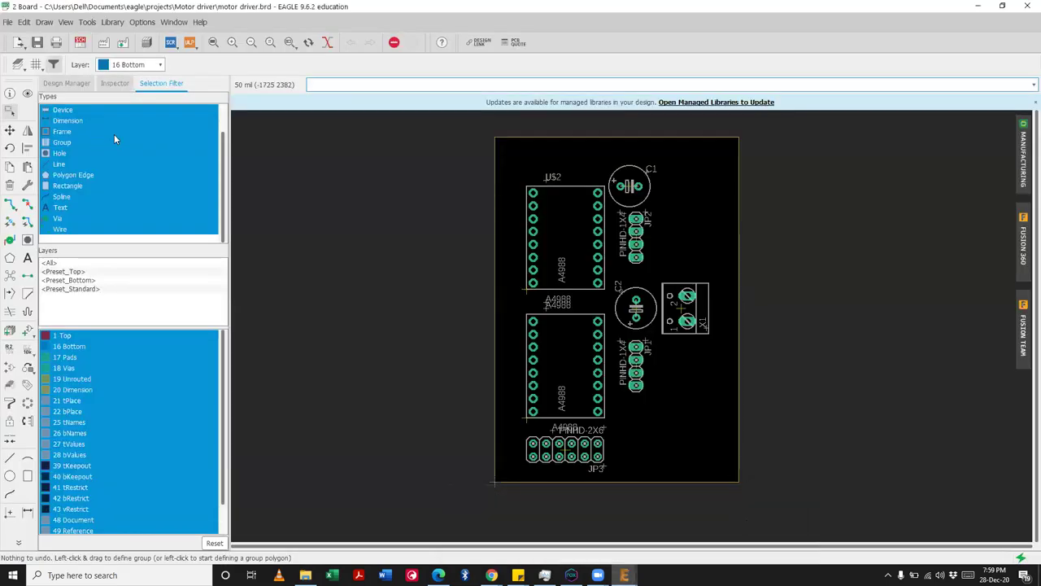
pyautogui.click(37, 43)
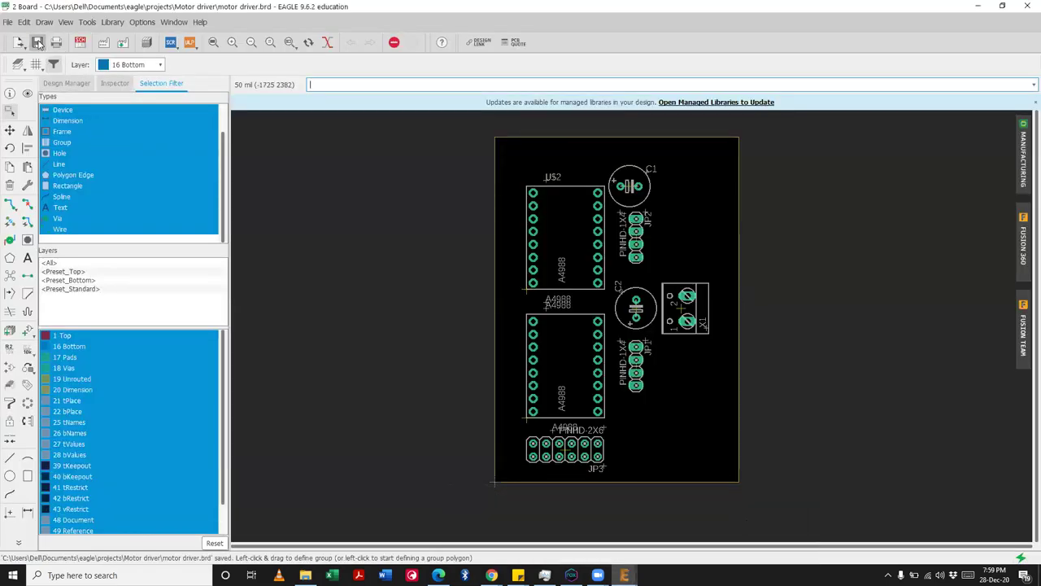
# Step: Open the autorouter setup and set the preferred directions to N/A for the Top layer and Auto for the Bottom layer
pyautogui.click(87, 22)
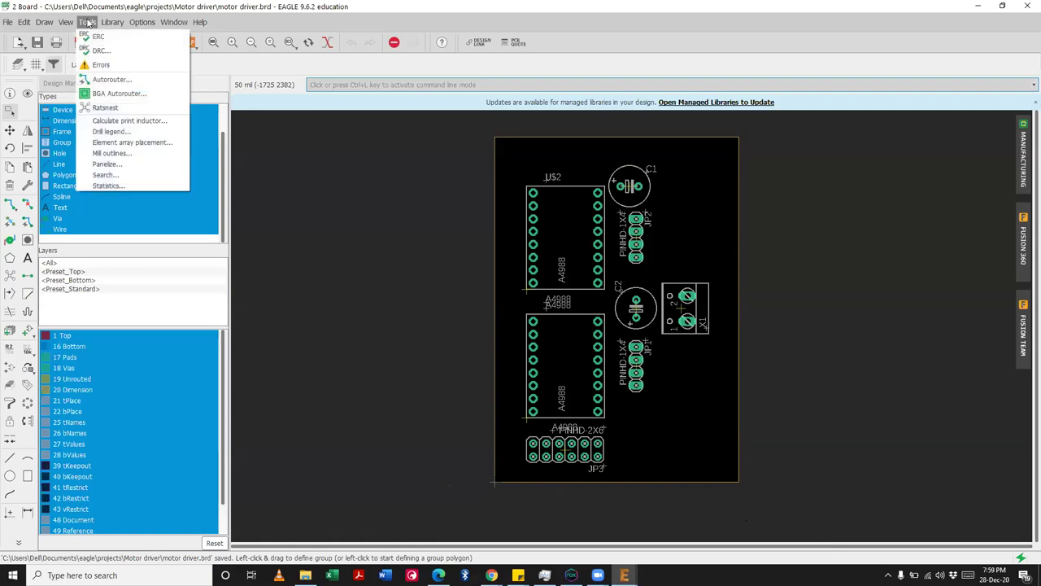
pyautogui.click(104, 77)
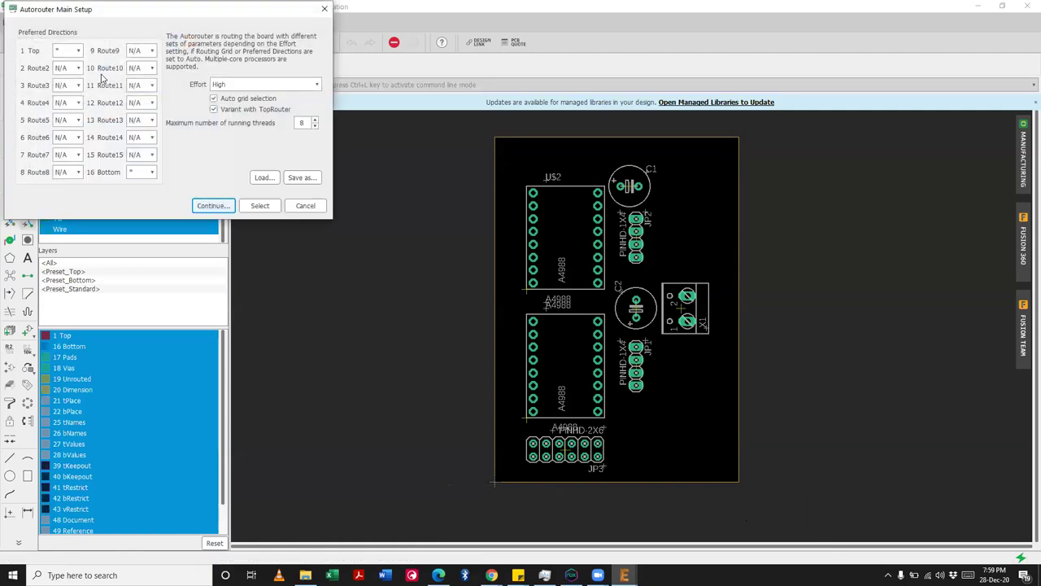
pyautogui.click(75, 50)
pyautogui.click(67, 96)
pyautogui.click(140, 172)
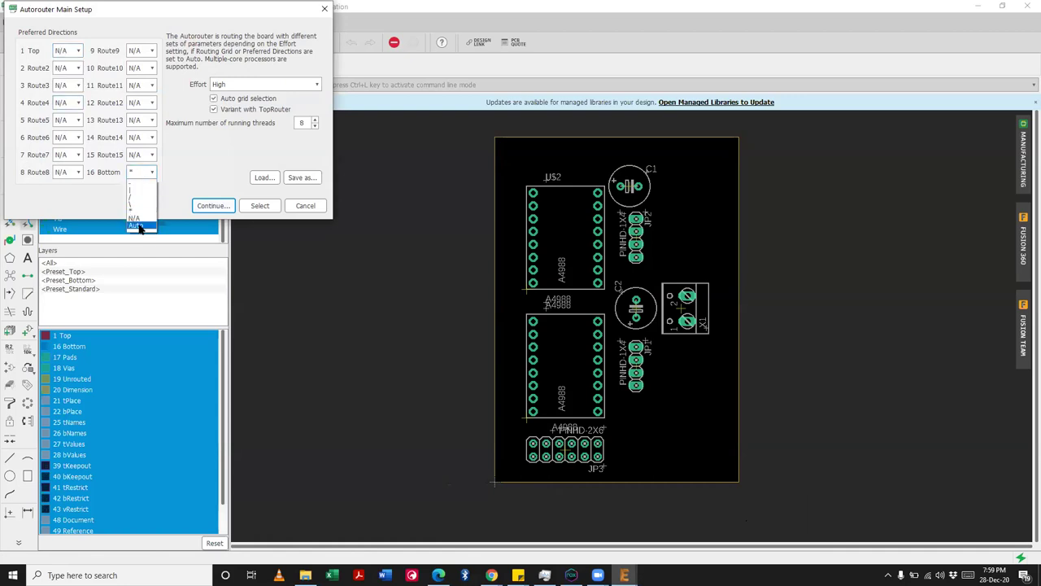
pyautogui.click(139, 228)
# Step: Start the bottom-only autorouter job, preview routing variant 4, and cancel the job
pyautogui.click(210, 206)
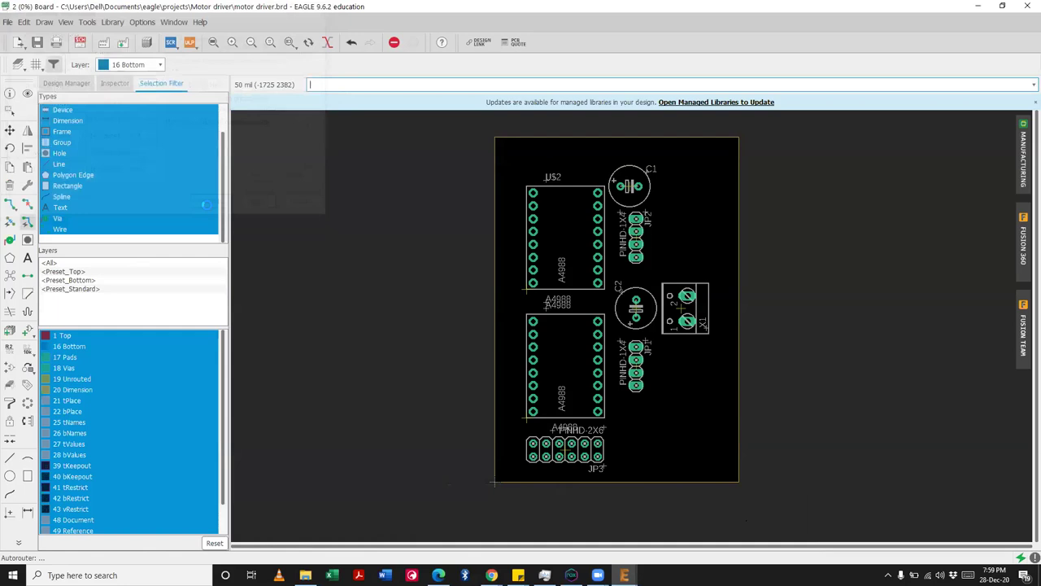
pyautogui.click(96, 199)
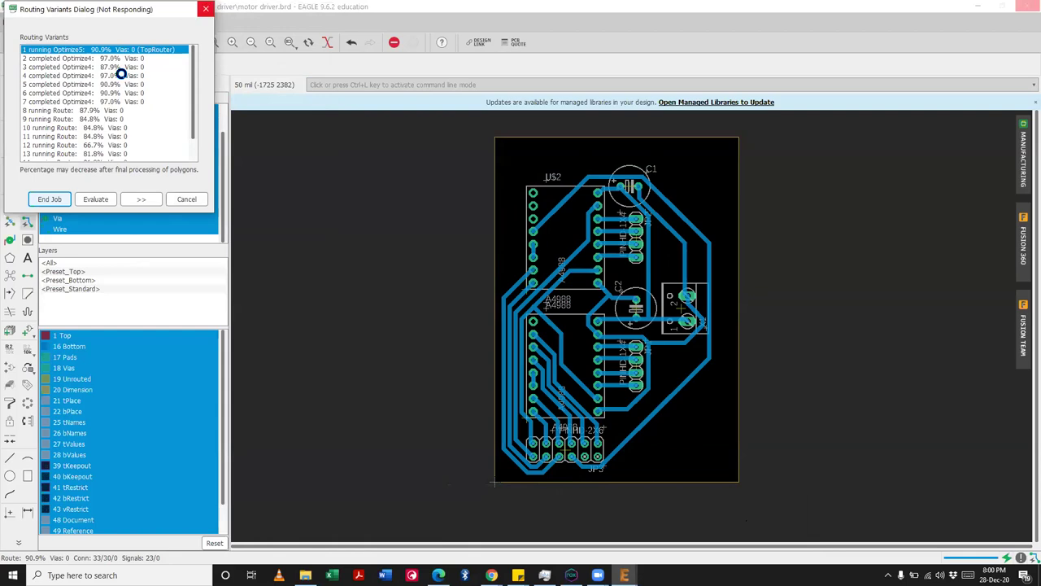
pyautogui.click(120, 75)
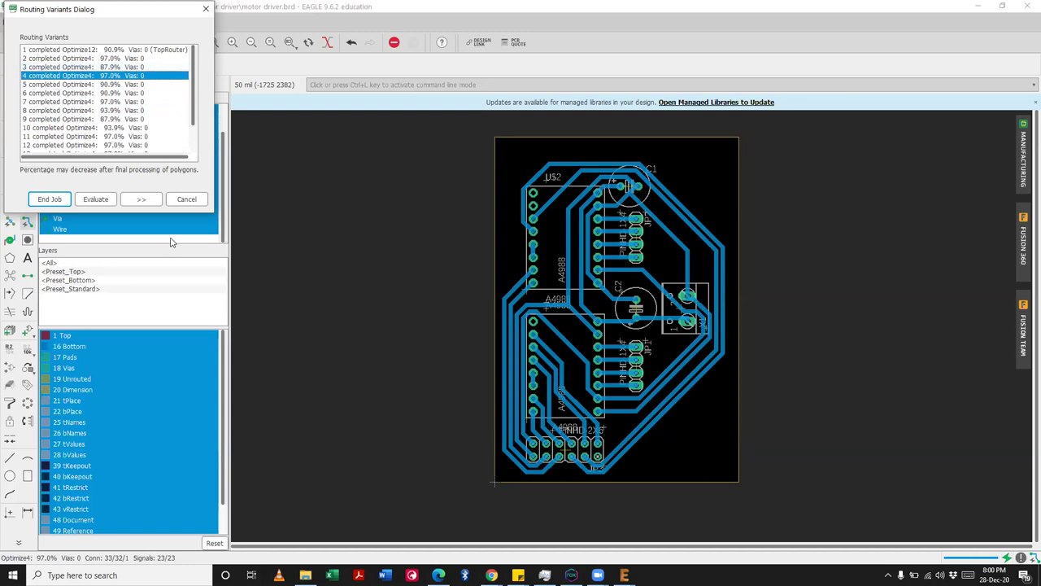
pyautogui.click(185, 199)
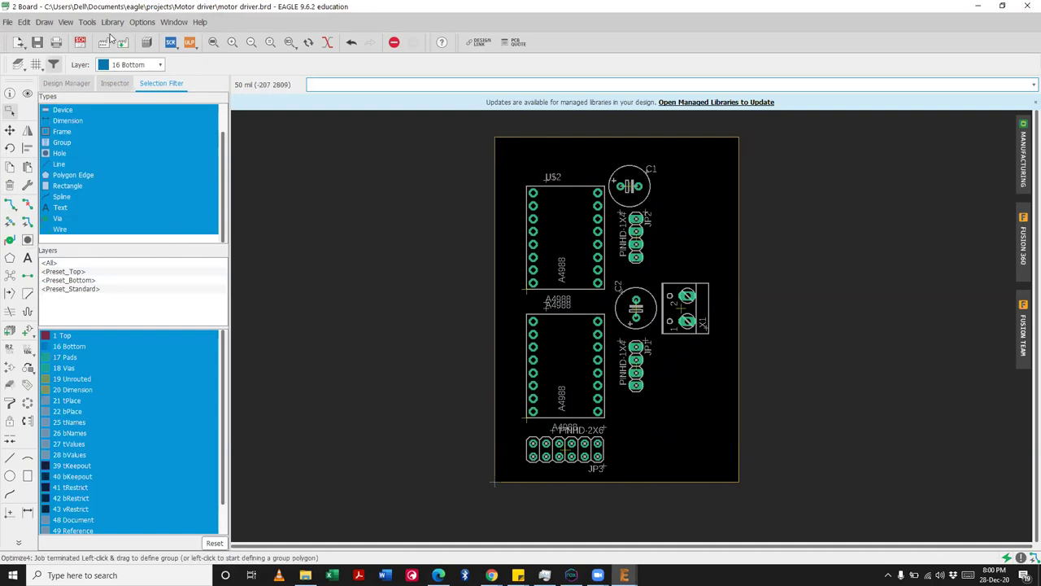
# Step: Bring up the motor driver schematic, and switch to the Motor driver folder in File Explorer
pyautogui.click(80, 43)
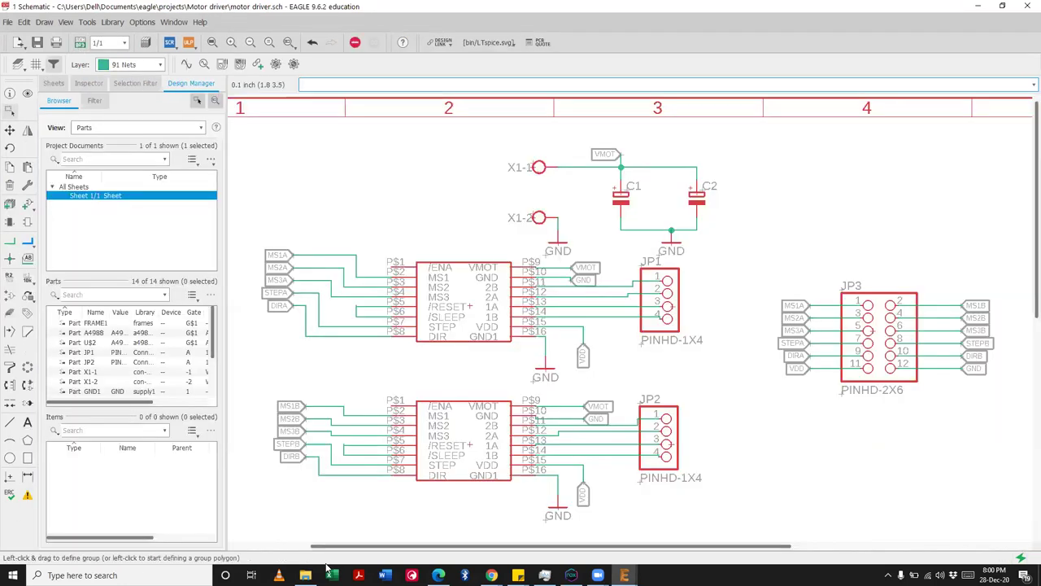
pyautogui.click(305, 575)
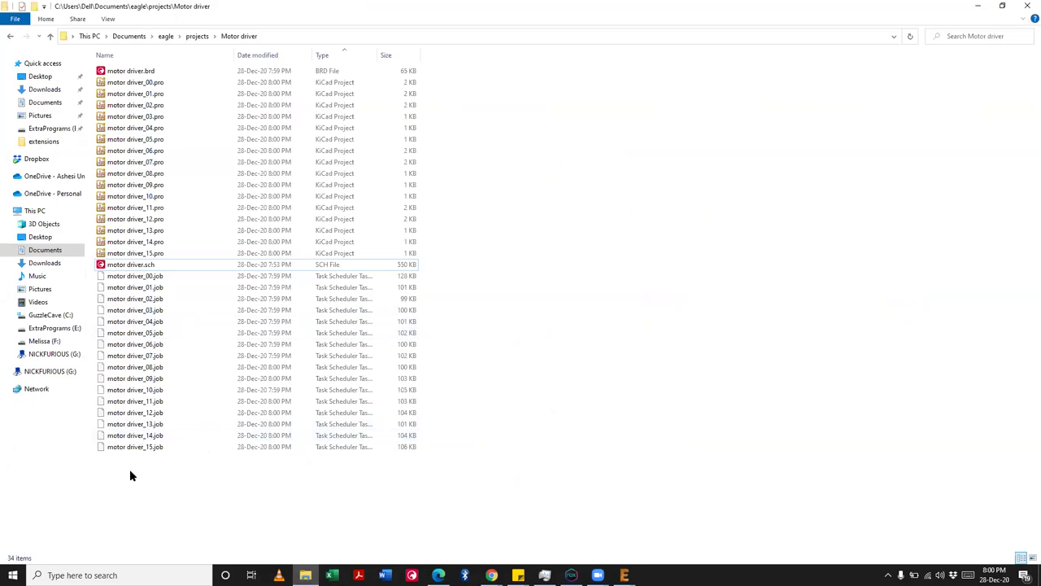